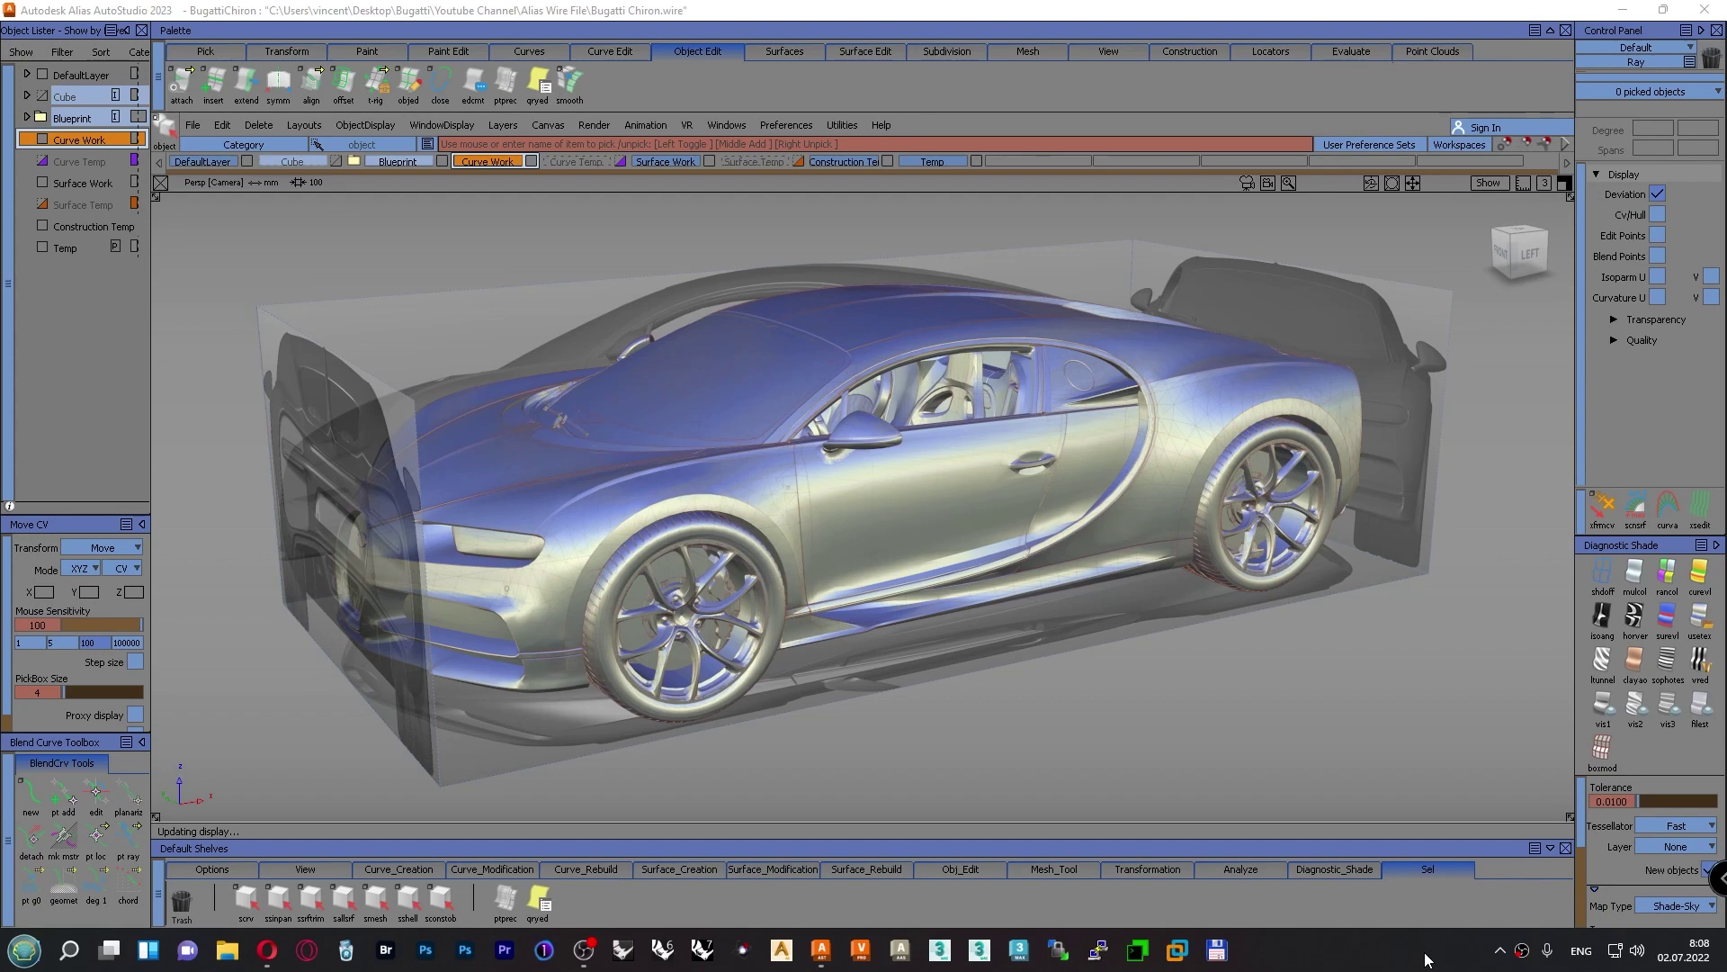
Show an empty area of the top view and start a screen capture of about 1426 by 673 pixels with the pencil active
{"action": "left_click", "coordinate": [1527, 253]}
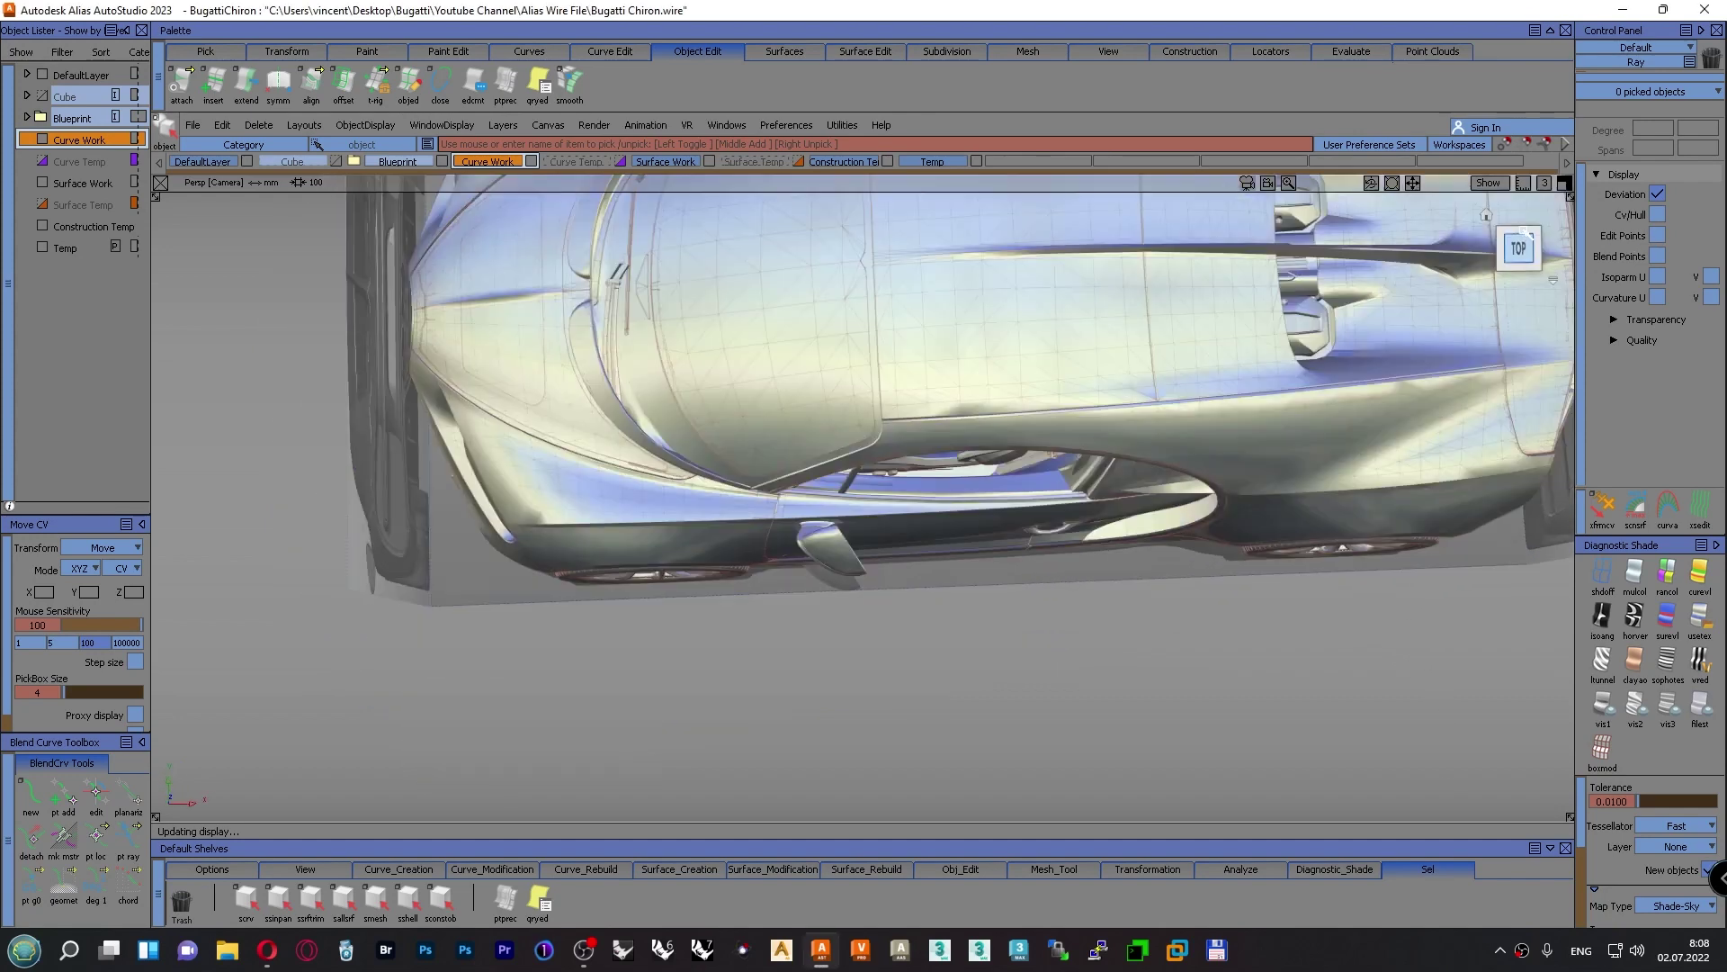
{"action": "middle_click_drag", "start_coordinate": [1330, 450], "coordinate": [286, 610], "text": "alt+shift"}
{"action": "middle_click_drag", "start_coordinate": [976, 473], "coordinate": [552, 526], "text": "alt+shift"}
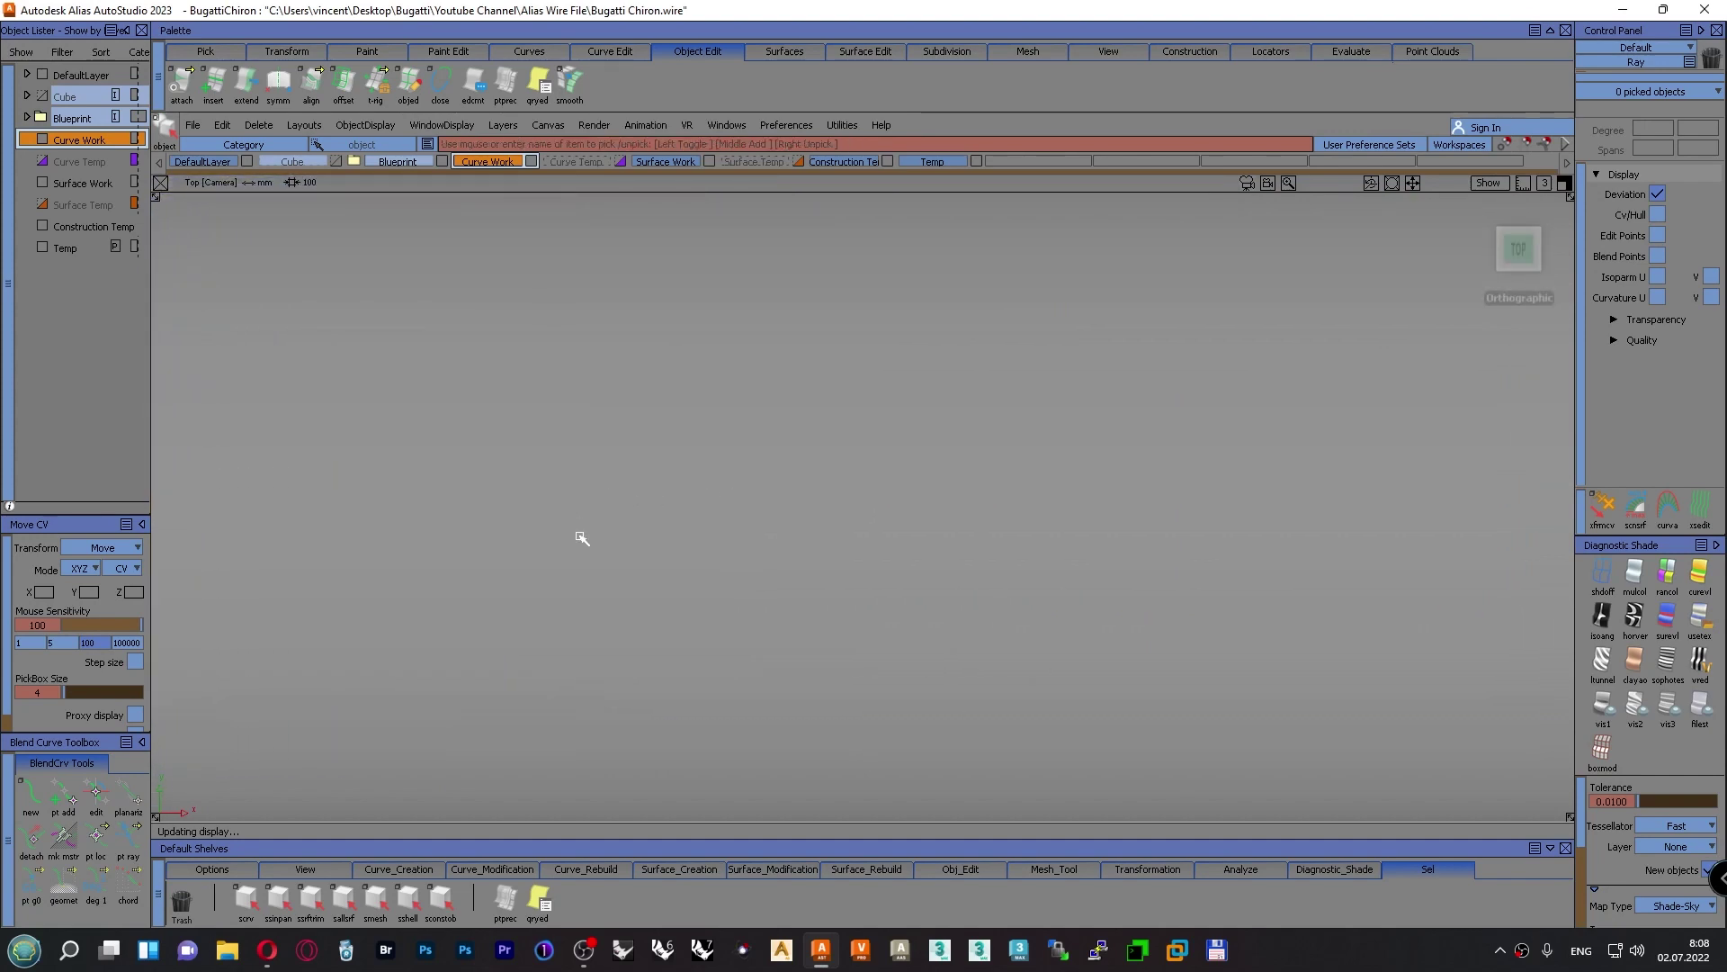
{"action": "key", "text": "super+shift+s"}
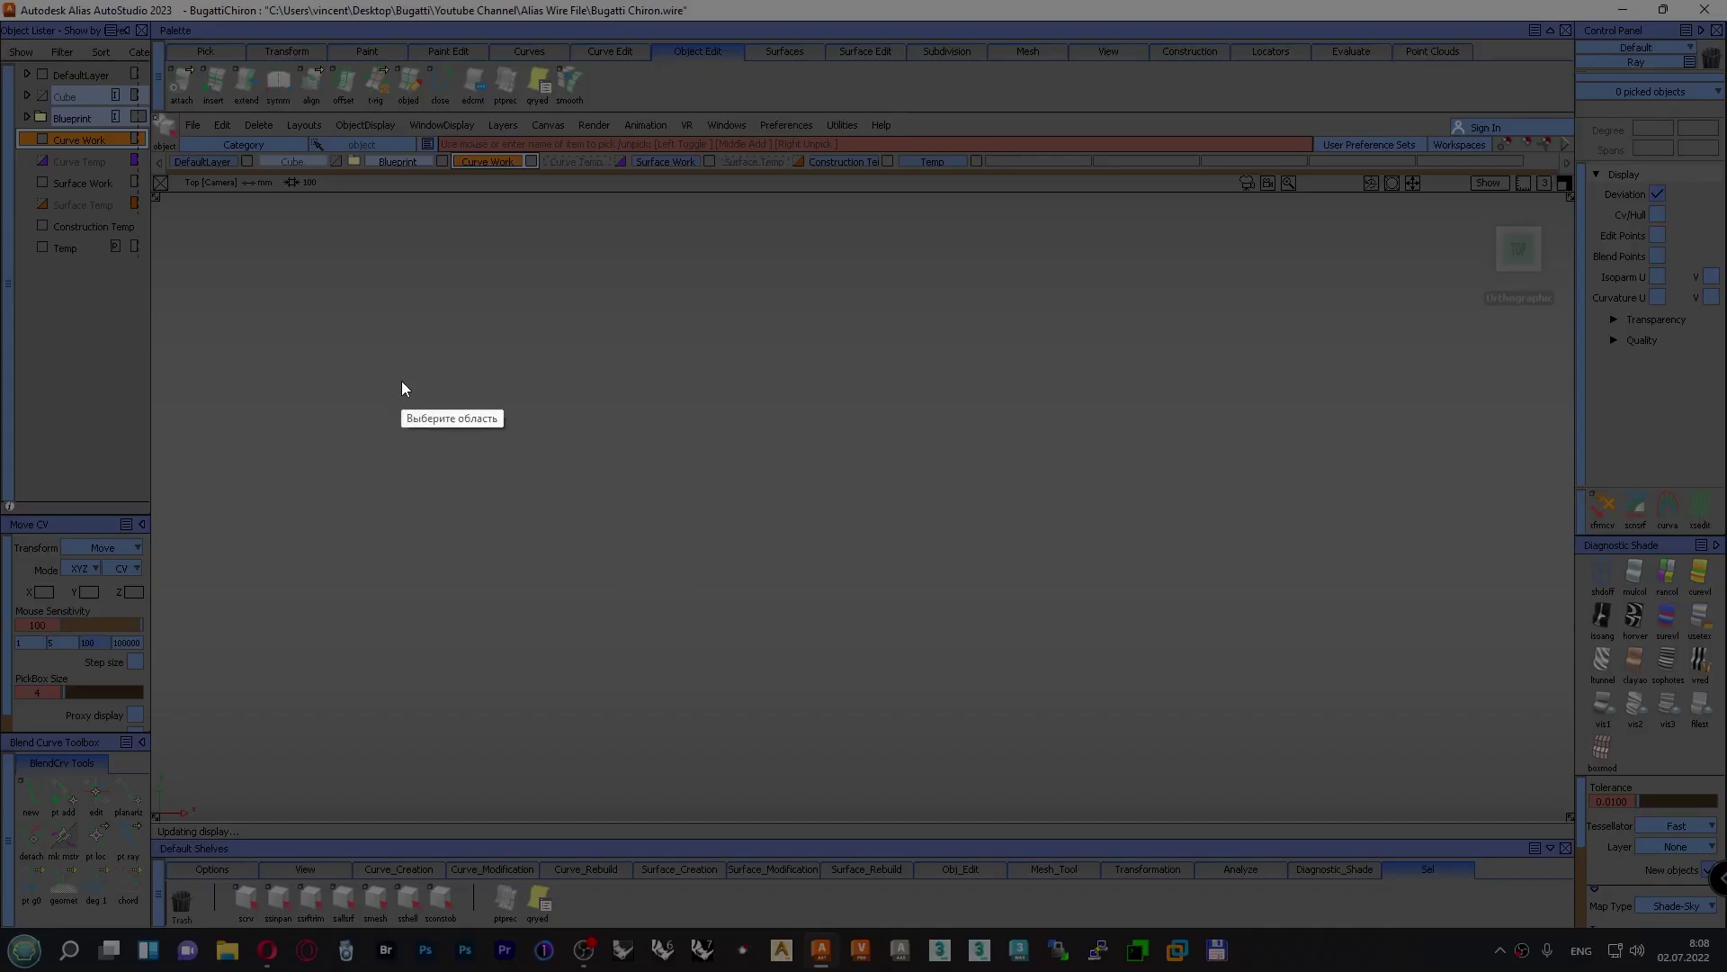
{"action": "left_click_drag", "start_coordinate": [236, 204], "coordinate": [1519, 809]}
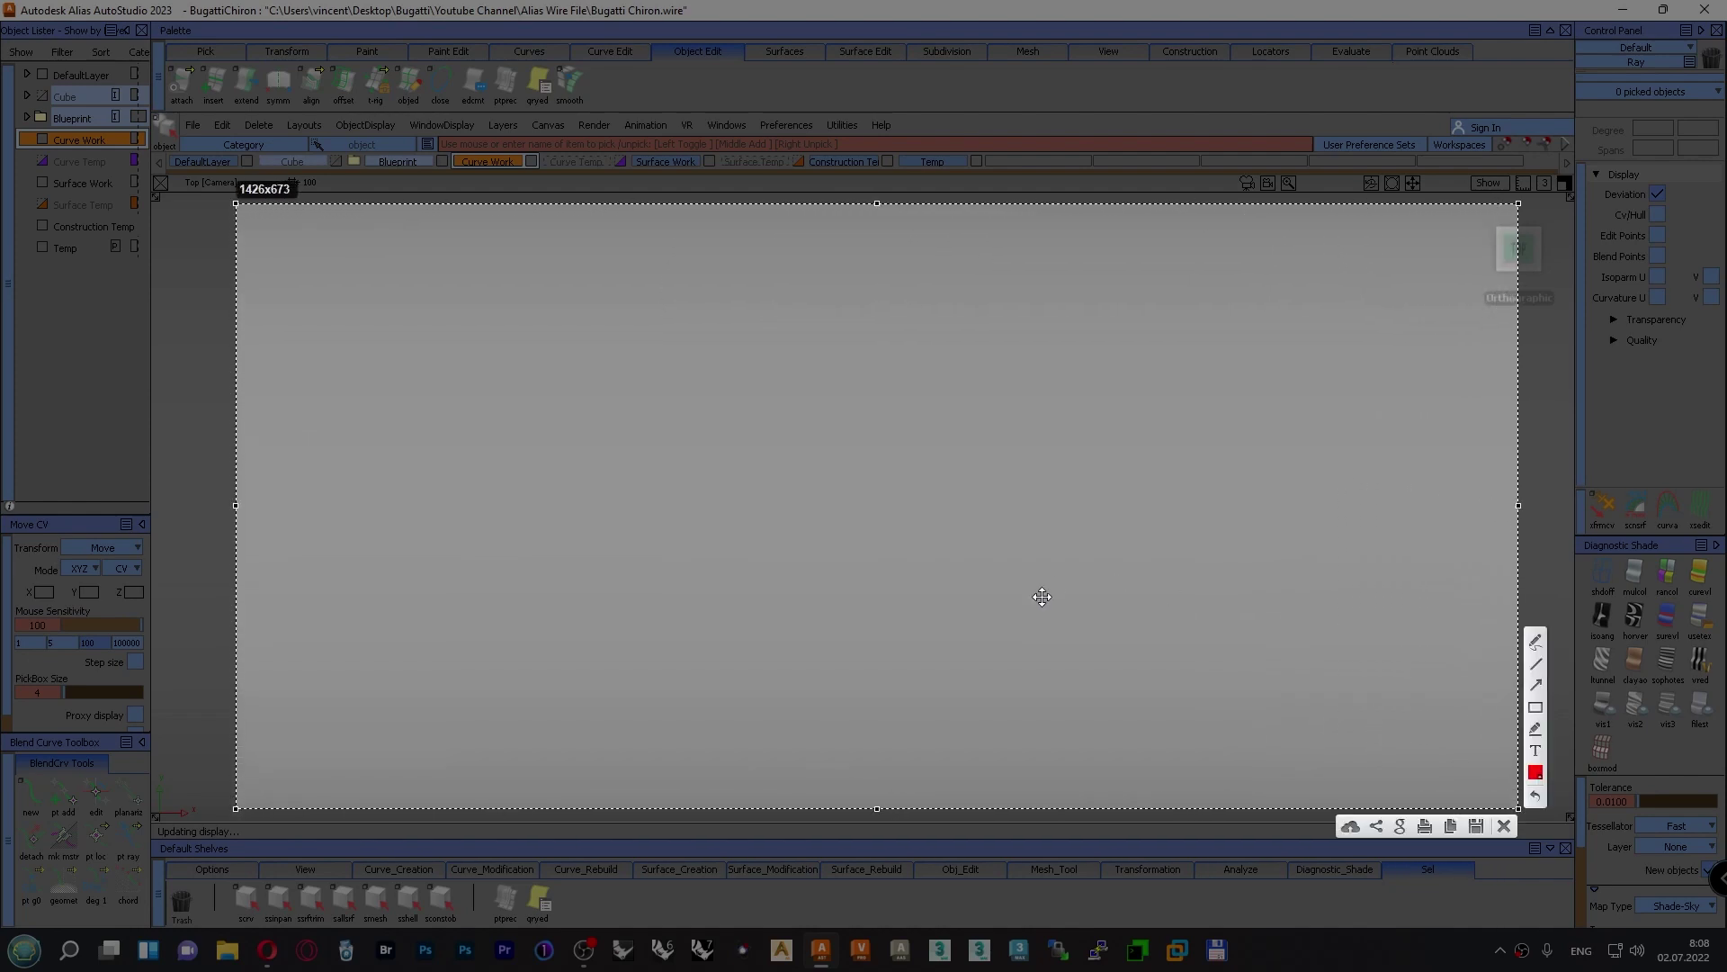
{"action": "left_click", "coordinate": [1534, 643]}
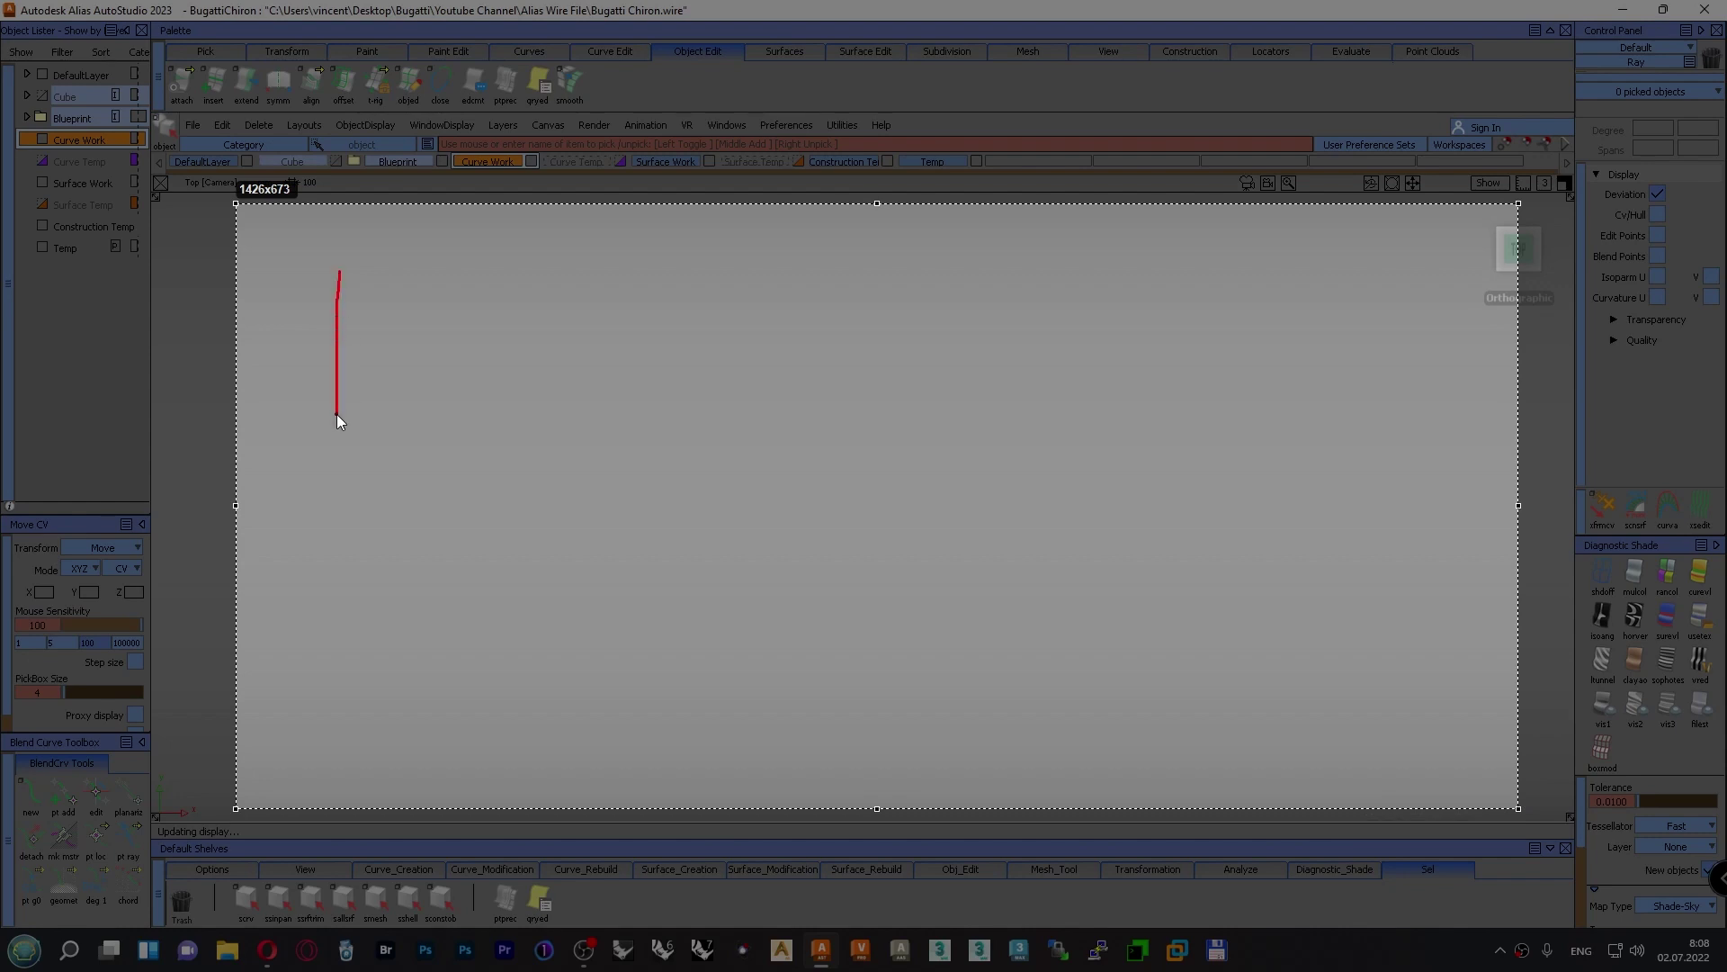
Sketch a bowed curve beside the straight vertical line and fill the gap between them with rows of short horizontal dashes
{"action": "left_click_drag", "start_coordinate": [473, 265], "coordinate": [493, 295]}
{"action": "left_click_drag", "start_coordinate": [475, 414], "coordinate": [475, 413]}
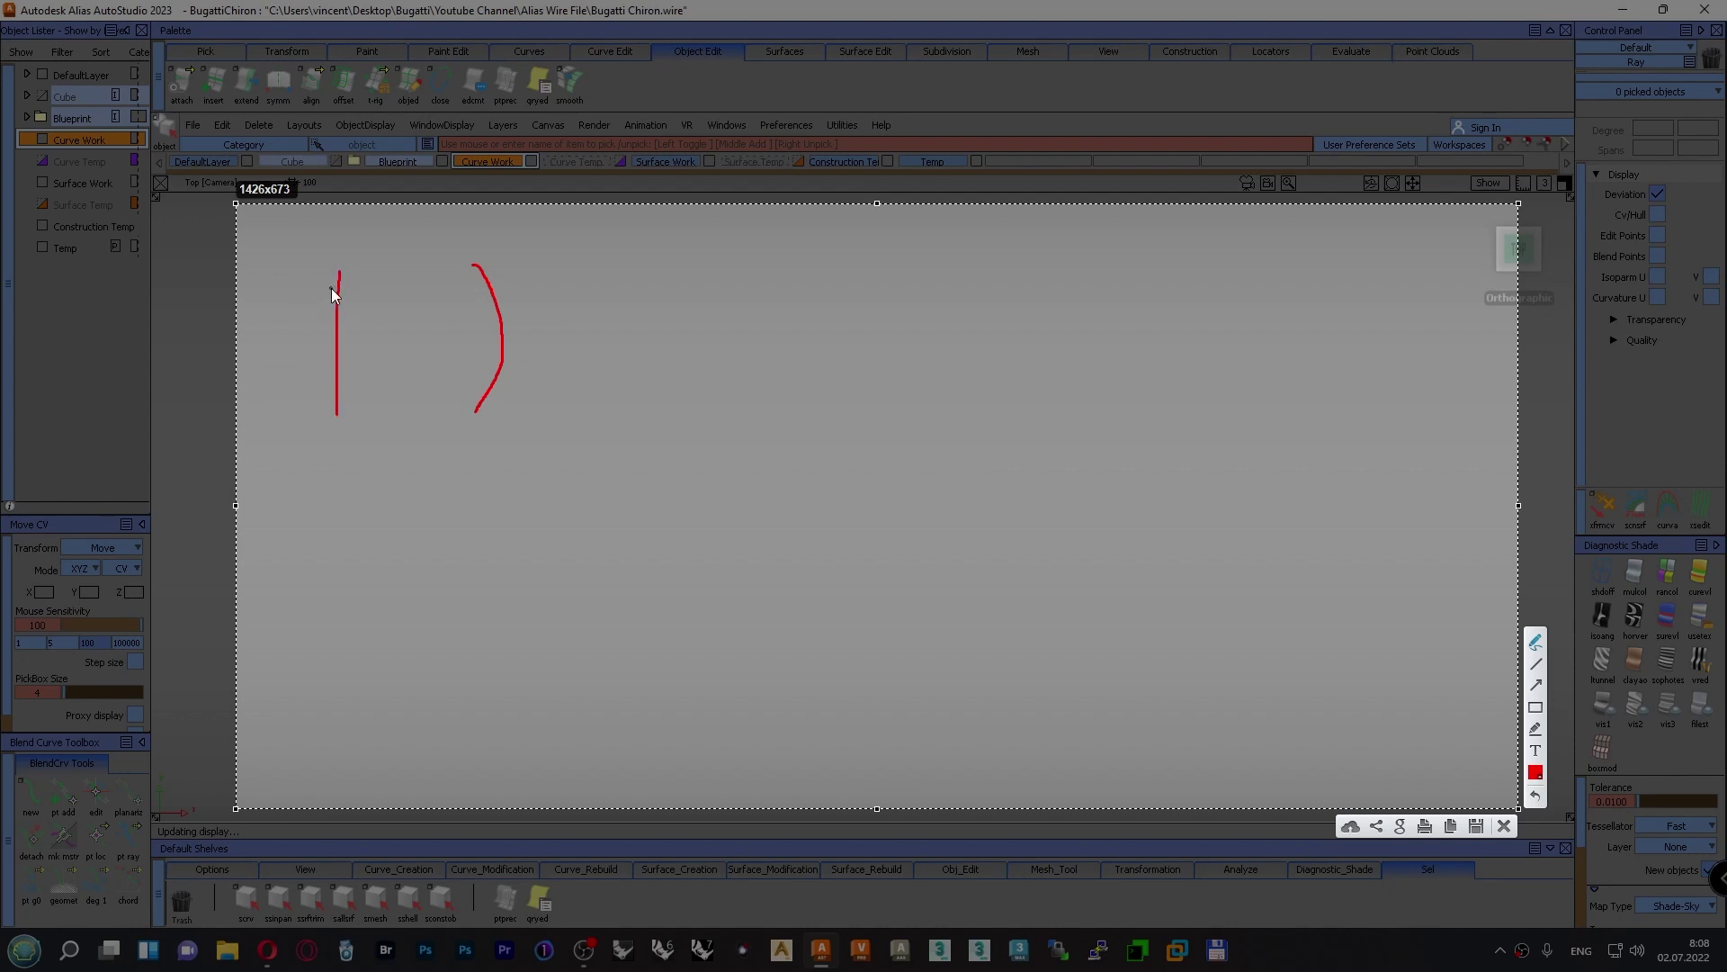
{"action": "mouse_move", "coordinate": [358, 268]}
{"action": "left_mouse_down"}
{"action": "mouse_move", "coordinate": [430, 268]}
{"action": "mouse_move", "coordinate": [391, 307]}
{"action": "mouse_move", "coordinate": [448, 305]}
{"action": "left_mouse_up"}
{"action": "left_click_drag", "start_coordinate": [356, 358], "coordinate": [399, 359]}
{"action": "left_click_drag", "start_coordinate": [424, 355], "coordinate": [445, 354]}
{"action": "left_click_drag", "start_coordinate": [469, 355], "coordinate": [475, 354]}
{"action": "left_click_drag", "start_coordinate": [357, 416], "coordinate": [436, 408]}
Sketch an open wheel-arch curve, and beside it a bowed line and a straight vertical line with arrows pointing towards the bowed line
{"action": "left_click_drag", "start_coordinate": [713, 392], "coordinate": [710, 308]}
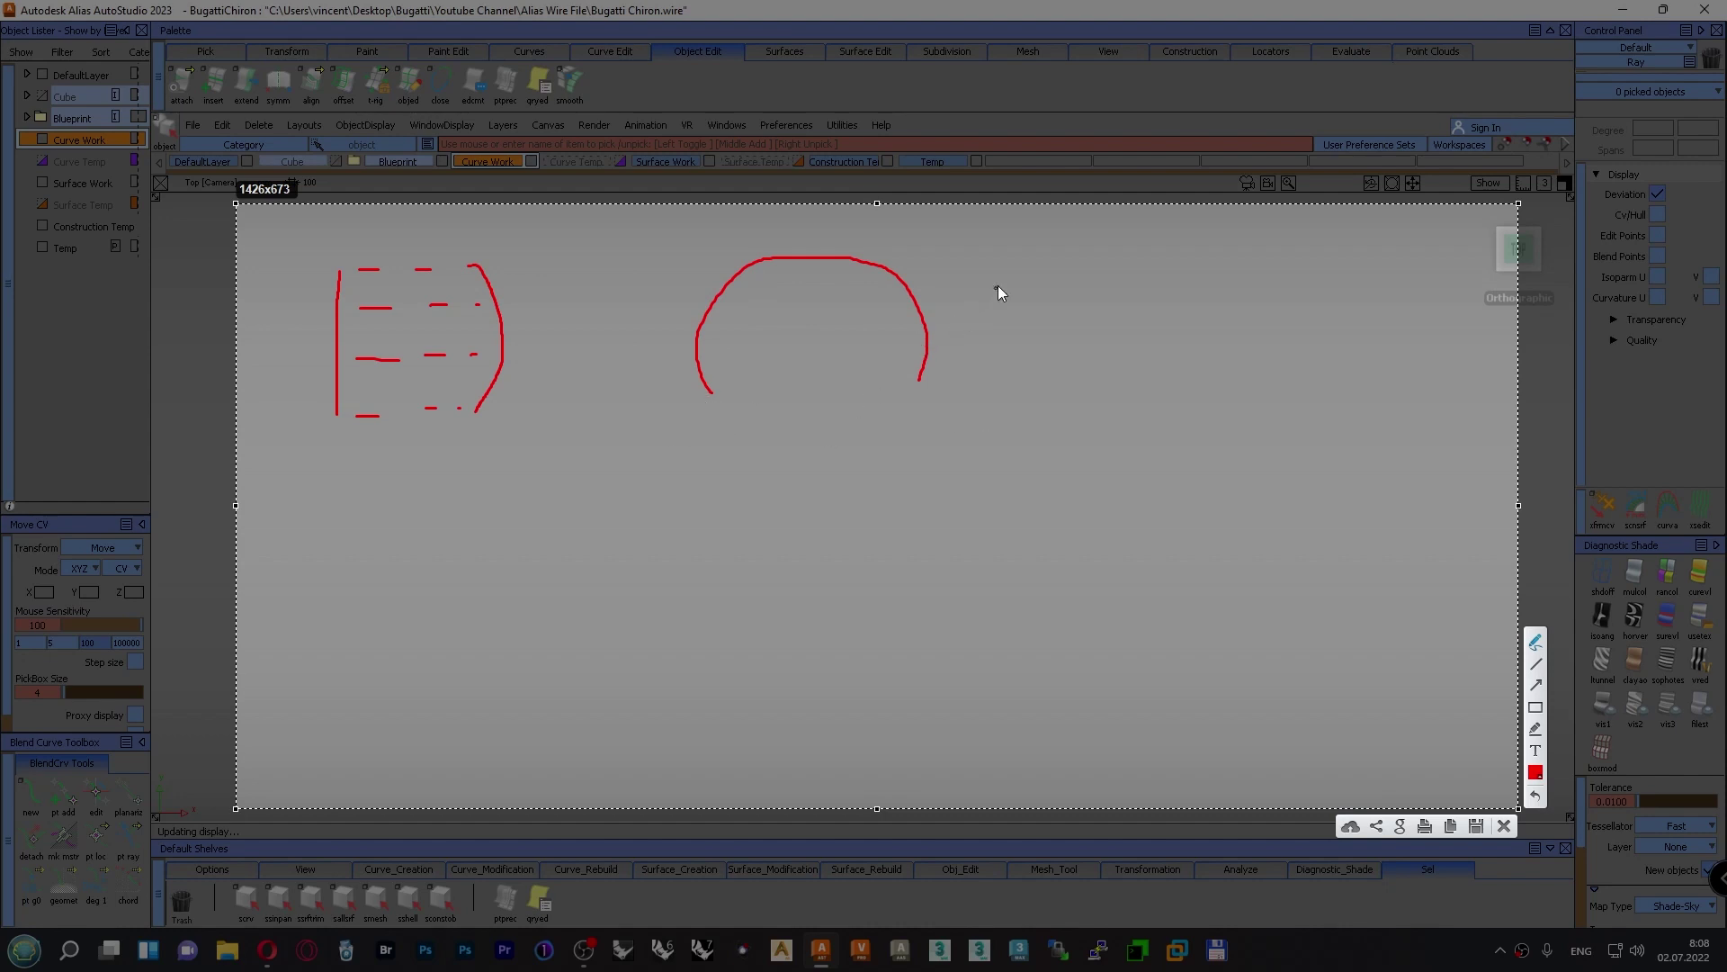
{"action": "left_click_drag", "start_coordinate": [1011, 263], "coordinate": [1024, 286]}
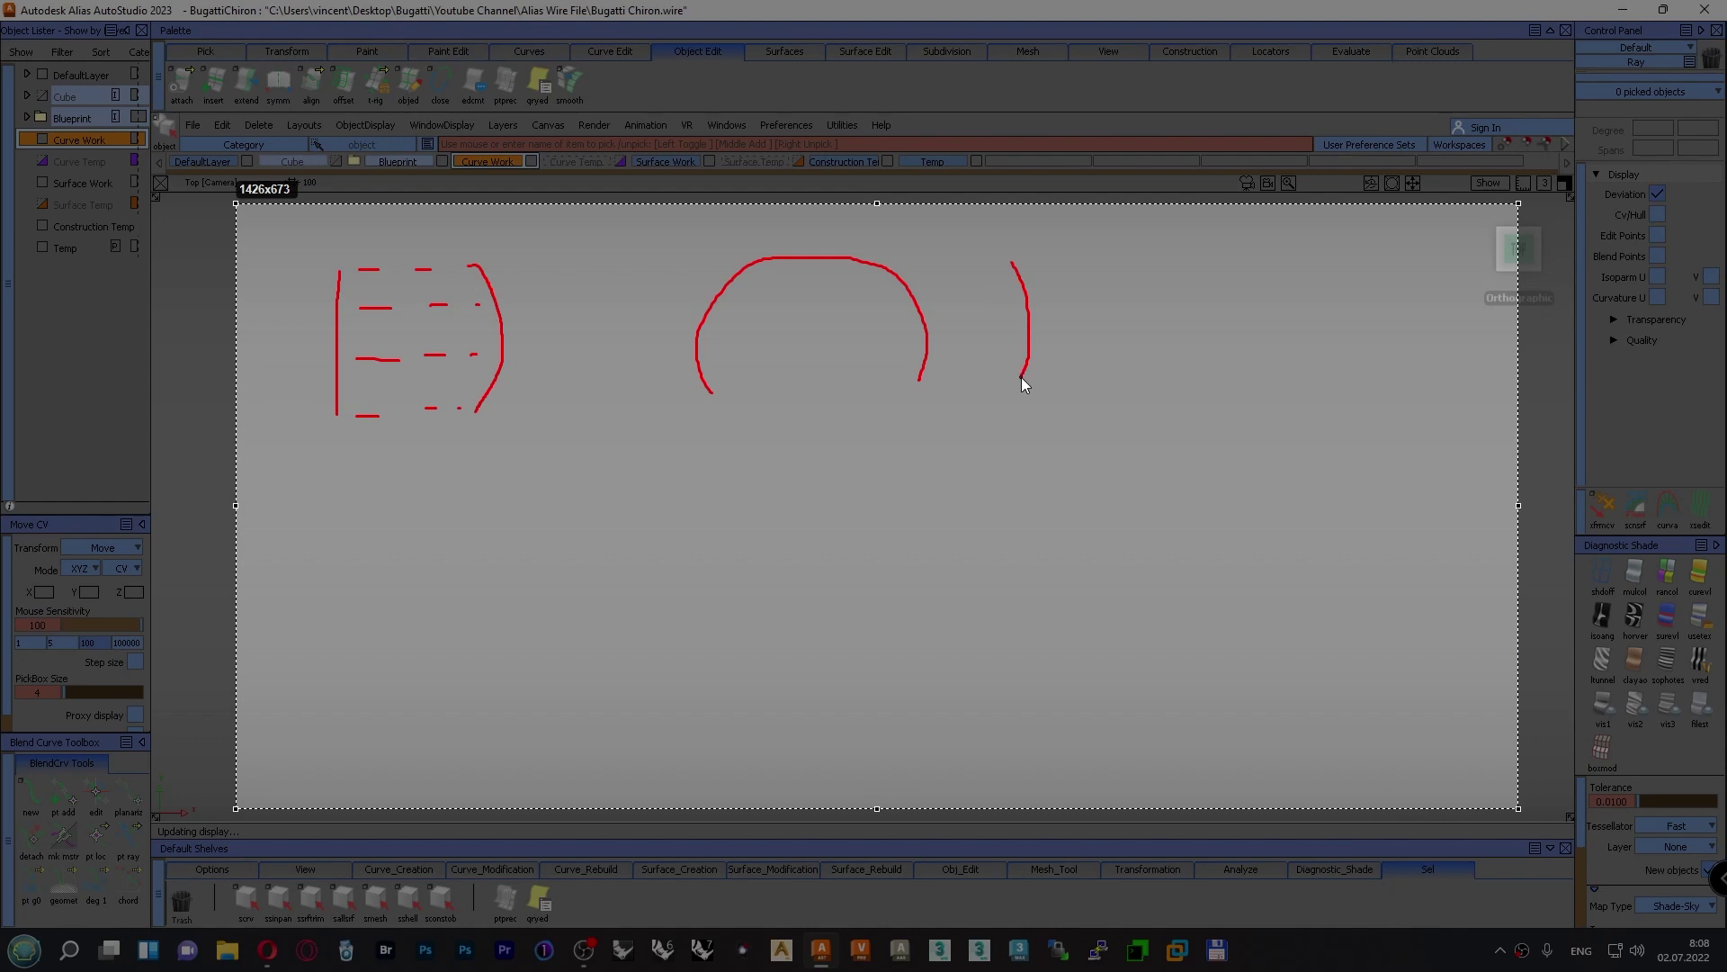
{"action": "left_click_drag", "start_coordinate": [1022, 385], "coordinate": [1022, 385]}
{"action": "left_click_drag", "start_coordinate": [1069, 266], "coordinate": [1069, 379]}
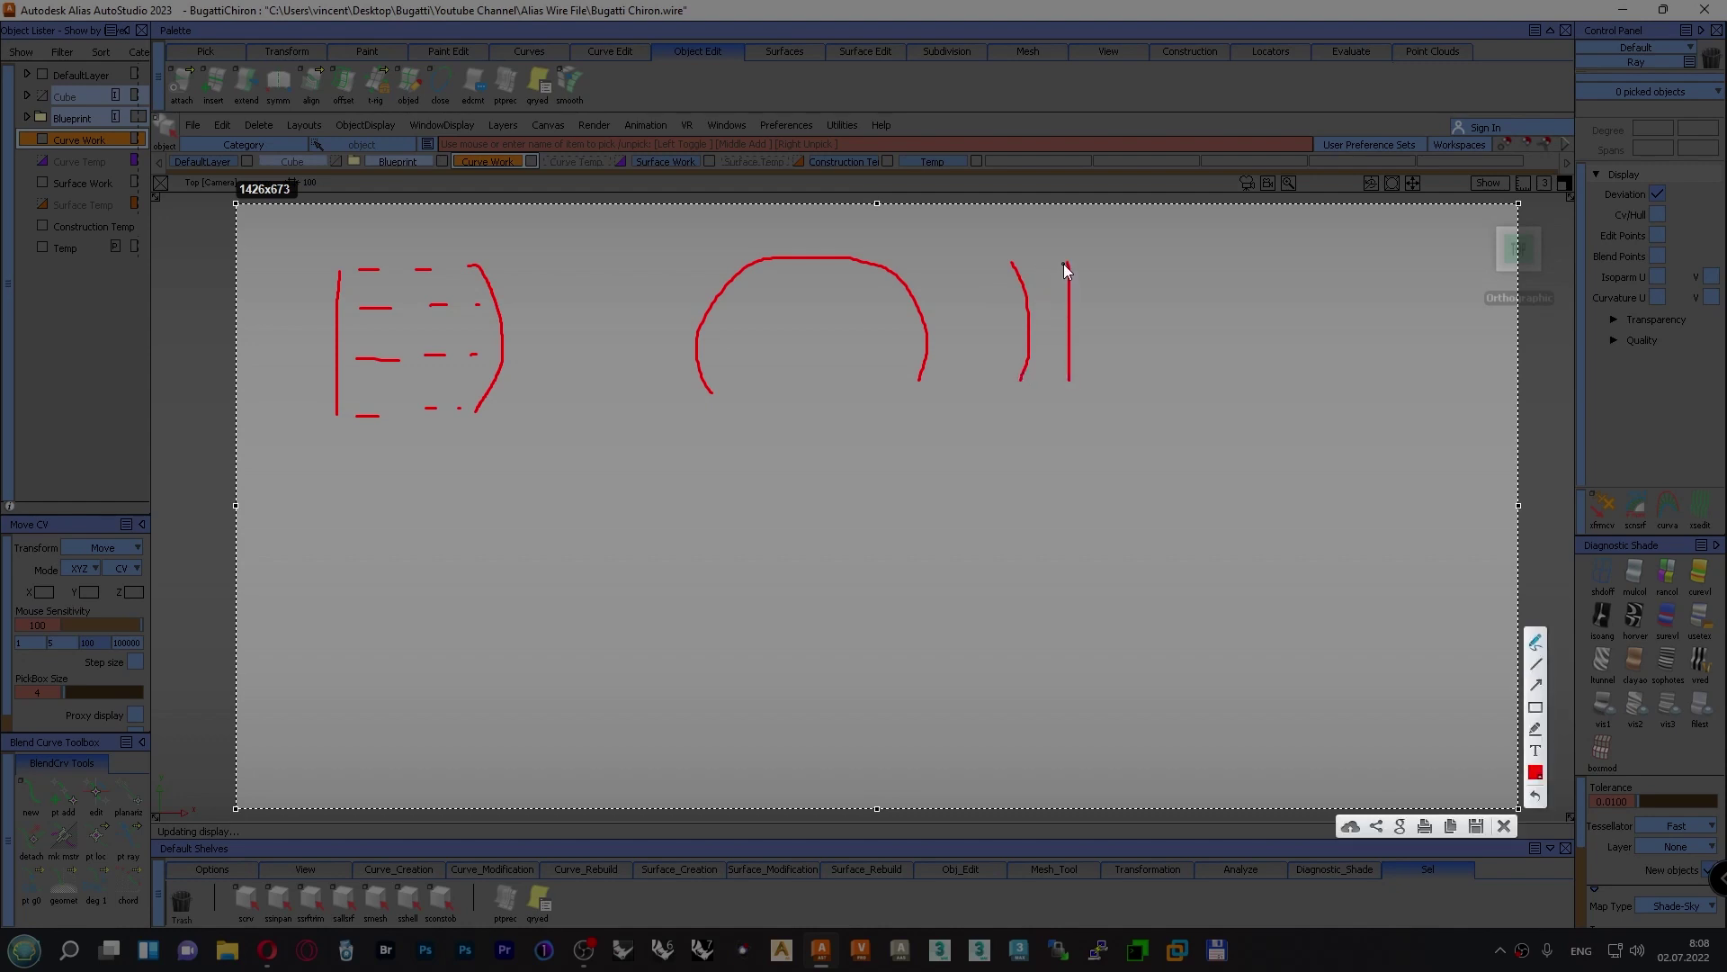
{"action": "mouse_move", "coordinate": [1067, 265]}
{"action": "left_mouse_down"}
{"action": "mouse_move", "coordinate": [1037, 264]}
{"action": "mouse_move", "coordinate": [1062, 298]}
{"action": "left_mouse_up"}
{"action": "mouse_move", "coordinate": [1040, 299]}
{"action": "left_mouse_down"}
{"action": "mouse_move", "coordinate": [1055, 293]}
{"action": "mouse_move", "coordinate": [1057, 333]}
{"action": "left_mouse_up"}
{"action": "left_click_drag", "start_coordinate": [1046, 332], "coordinate": [1056, 327]}
{"action": "left_click_drag", "start_coordinate": [1037, 334], "coordinate": [1050, 374]}
Sketch a third figure with a bowed curve, a slanted line, a dashed curve between them and arrows pointing towards the bowed curve
{"action": "left_click_drag", "start_coordinate": [1223, 265], "coordinate": [1264, 344]}
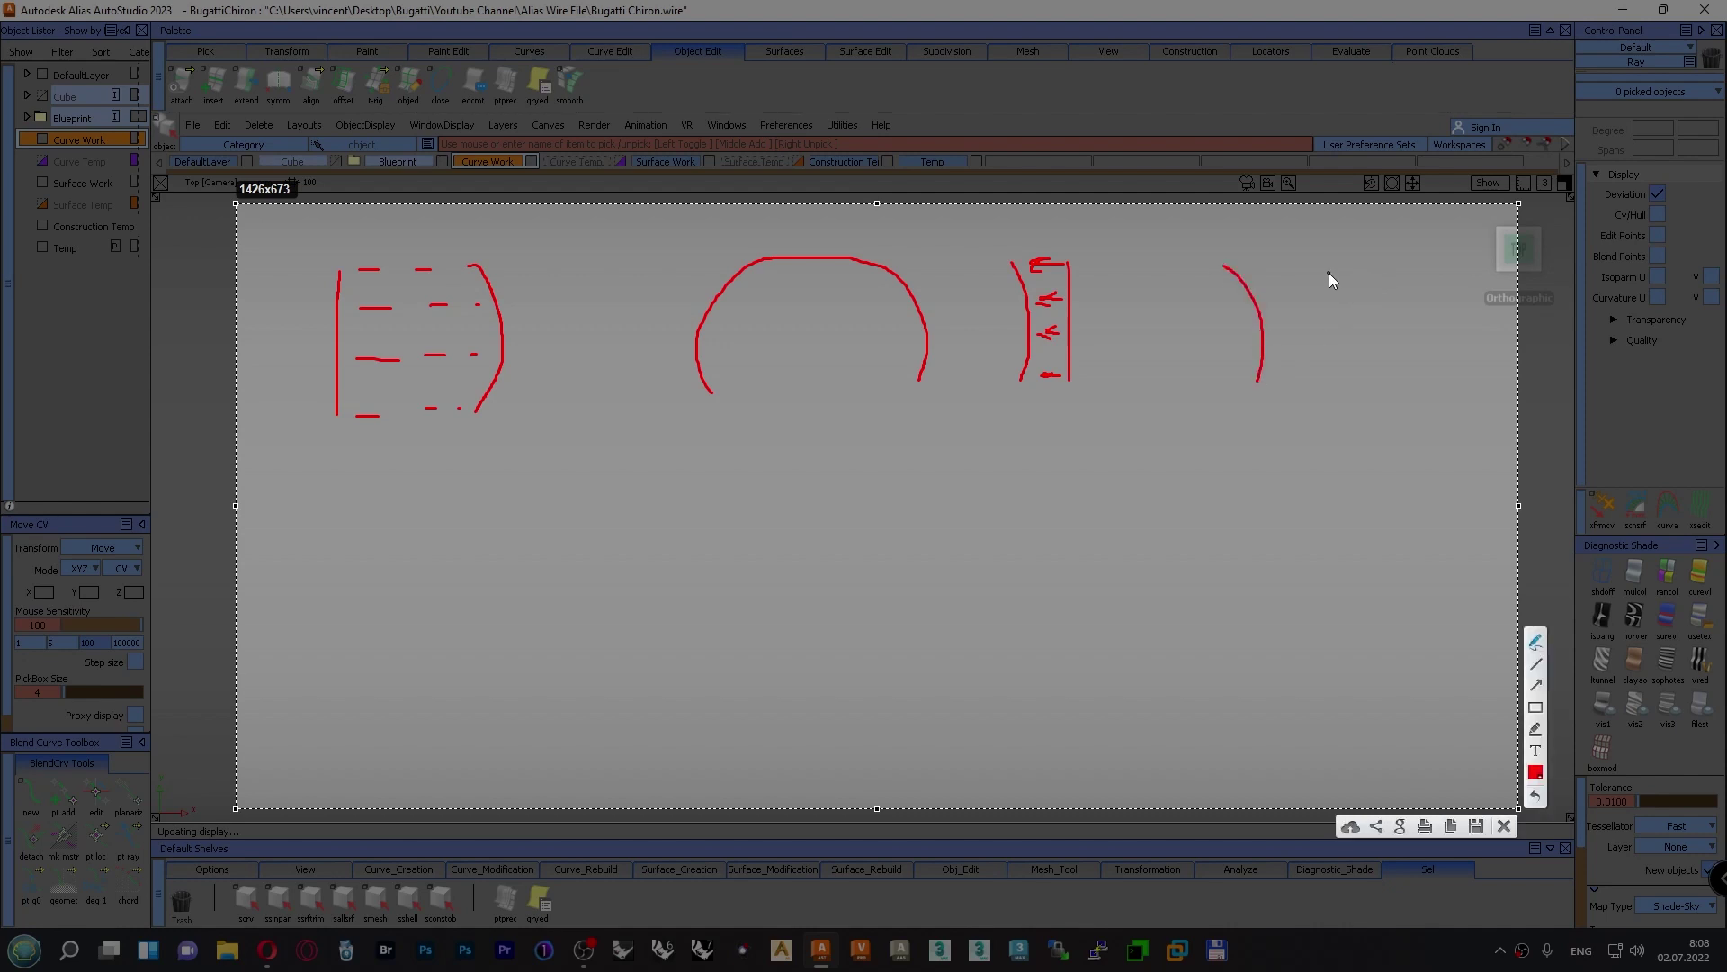
{"action": "mouse_move", "coordinate": [1329, 268]}
{"action": "left_mouse_down"}
{"action": "mouse_move", "coordinate": [1342, 376]}
{"action": "mouse_move", "coordinate": [1292, 268]}
{"action": "mouse_move", "coordinate": [1321, 304]}
{"action": "mouse_move", "coordinate": [1310, 340]}
{"action": "mouse_move", "coordinate": [1332, 333]}
{"action": "mouse_move", "coordinate": [1335, 379]}
{"action": "mouse_move", "coordinate": [1316, 380]}
{"action": "left_mouse_up"}
{"action": "left_click_drag", "start_coordinate": [1316, 372], "coordinate": [1331, 392]}
{"action": "mouse_move", "coordinate": [1241, 272]}
{"action": "left_mouse_down"}
{"action": "mouse_move", "coordinate": [1267, 313]}
{"action": "mouse_move", "coordinate": [1270, 392]}
{"action": "left_mouse_up"}
{"action": "mouse_move", "coordinate": [1320, 284]}
{"action": "left_mouse_down"}
{"action": "mouse_move", "coordinate": [1260, 286]}
{"action": "mouse_move", "coordinate": [1318, 366]}
{"action": "mouse_move", "coordinate": [1278, 366]}
{"action": "left_mouse_up"}
{"action": "left_click_drag", "start_coordinate": [1290, 360], "coordinate": [1305, 358]}
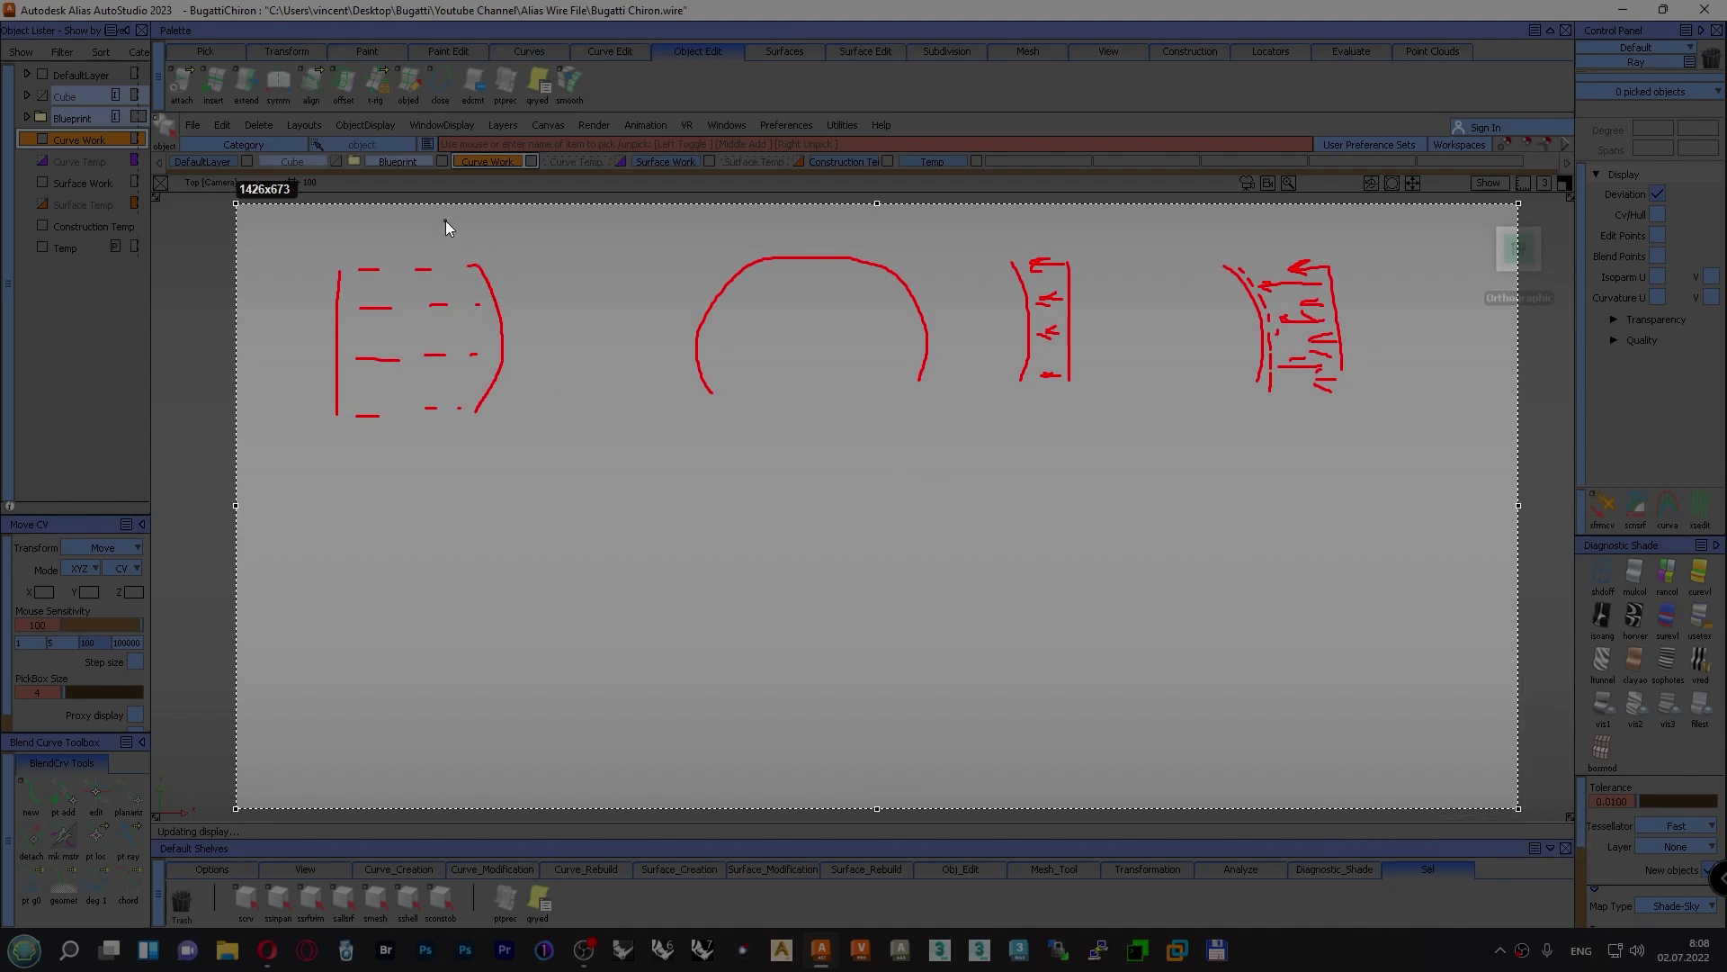
Number the sketched figures 1, 2 and 3, and close the screen capture without saving it
{"action": "left_click_drag", "start_coordinate": [445, 219], "coordinate": [443, 240]}
{"action": "left_click_drag", "start_coordinate": [807, 223], "coordinate": [833, 232]}
{"action": "mouse_move", "coordinate": [1276, 230]}
{"action": "left_mouse_down"}
{"action": "mouse_move", "coordinate": [1290, 230]}
{"action": "mouse_move", "coordinate": [1272, 256]}
{"action": "left_mouse_up"}
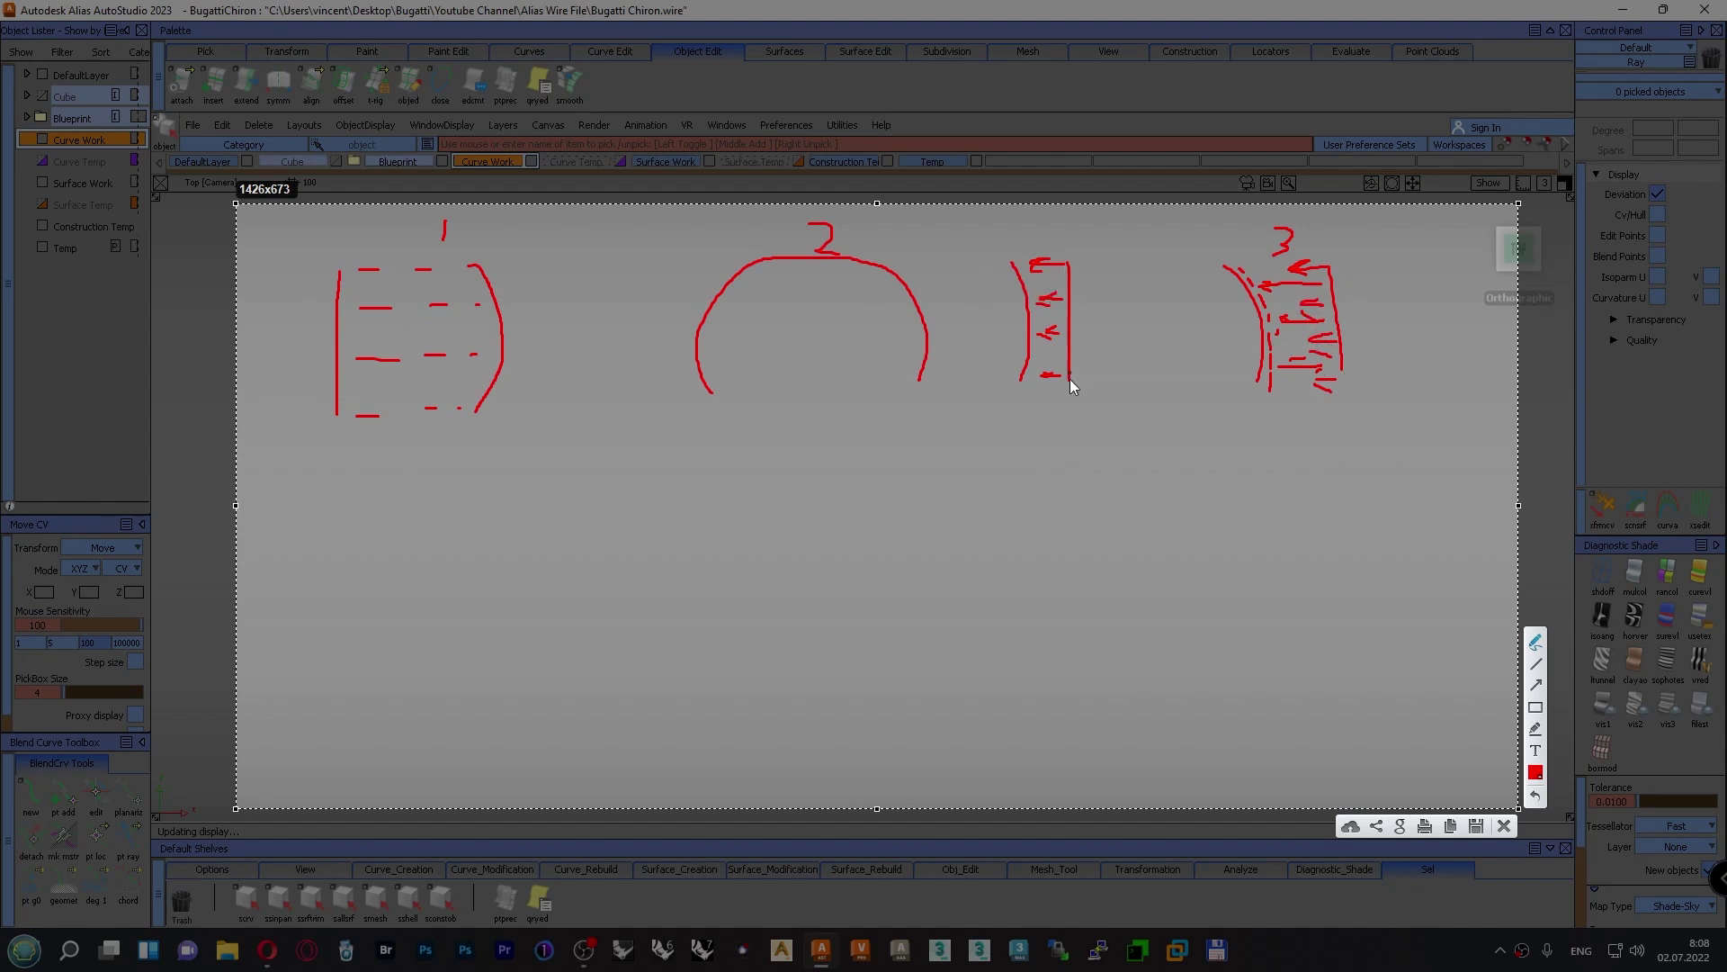
{"action": "left_click", "coordinate": [1504, 825]}
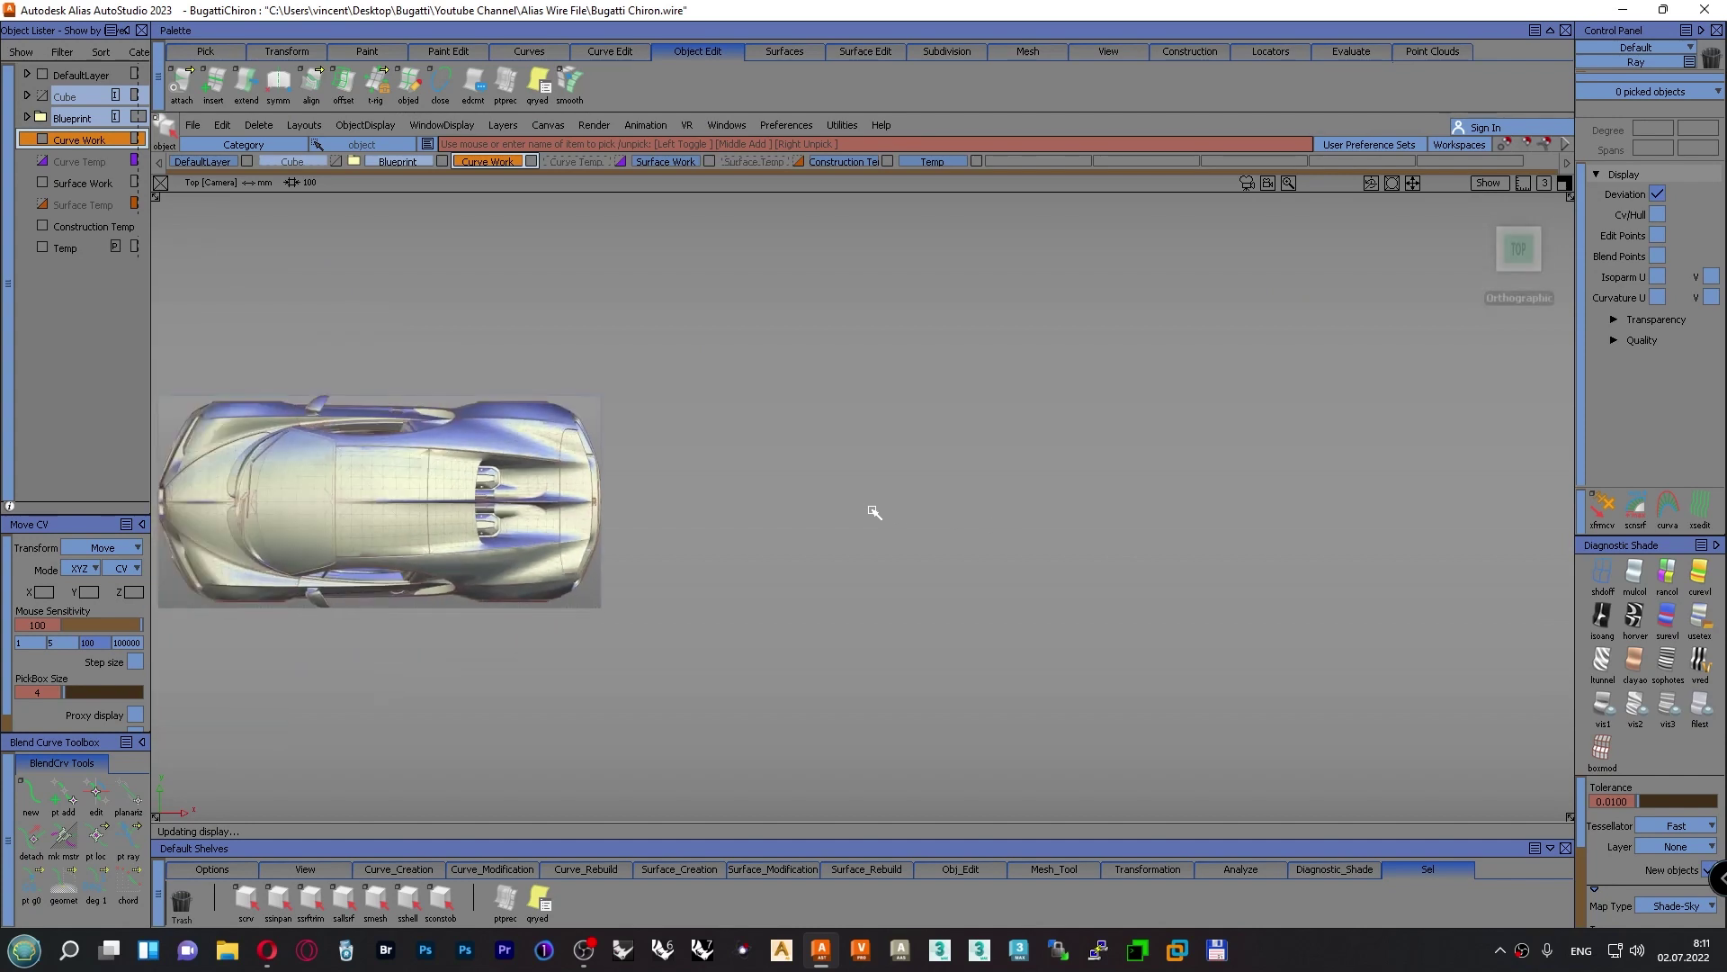
Examine the whole car in the top view and in the left side view
{"action": "middle_click_drag", "start_coordinate": [642, 600], "coordinate": [1241, 559], "text": "alt+shift"}
{"action": "right_click_drag", "start_coordinate": [1242, 559], "coordinate": [1181, 389], "text": "alt+shift"}
{"action": "middle_click_drag", "start_coordinate": [1181, 389], "coordinate": [783, 489], "text": "alt+shift"}
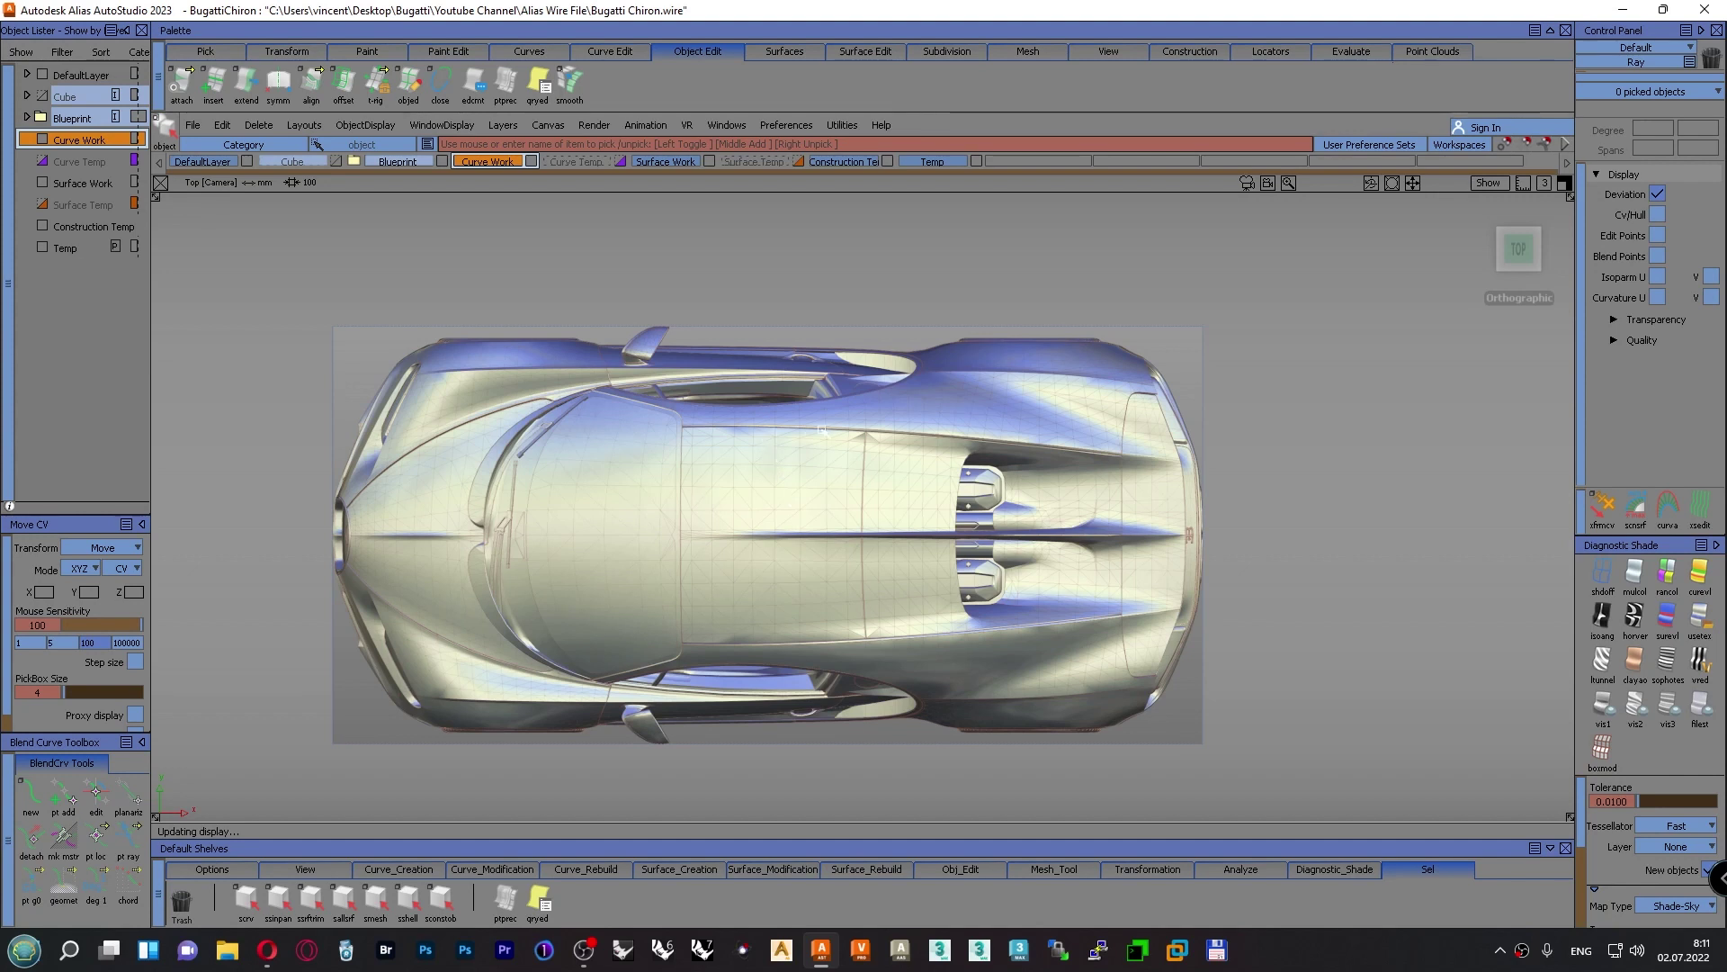
{"action": "middle_click_drag", "start_coordinate": [753, 517], "coordinate": [787, 501], "text": "alt+shift"}
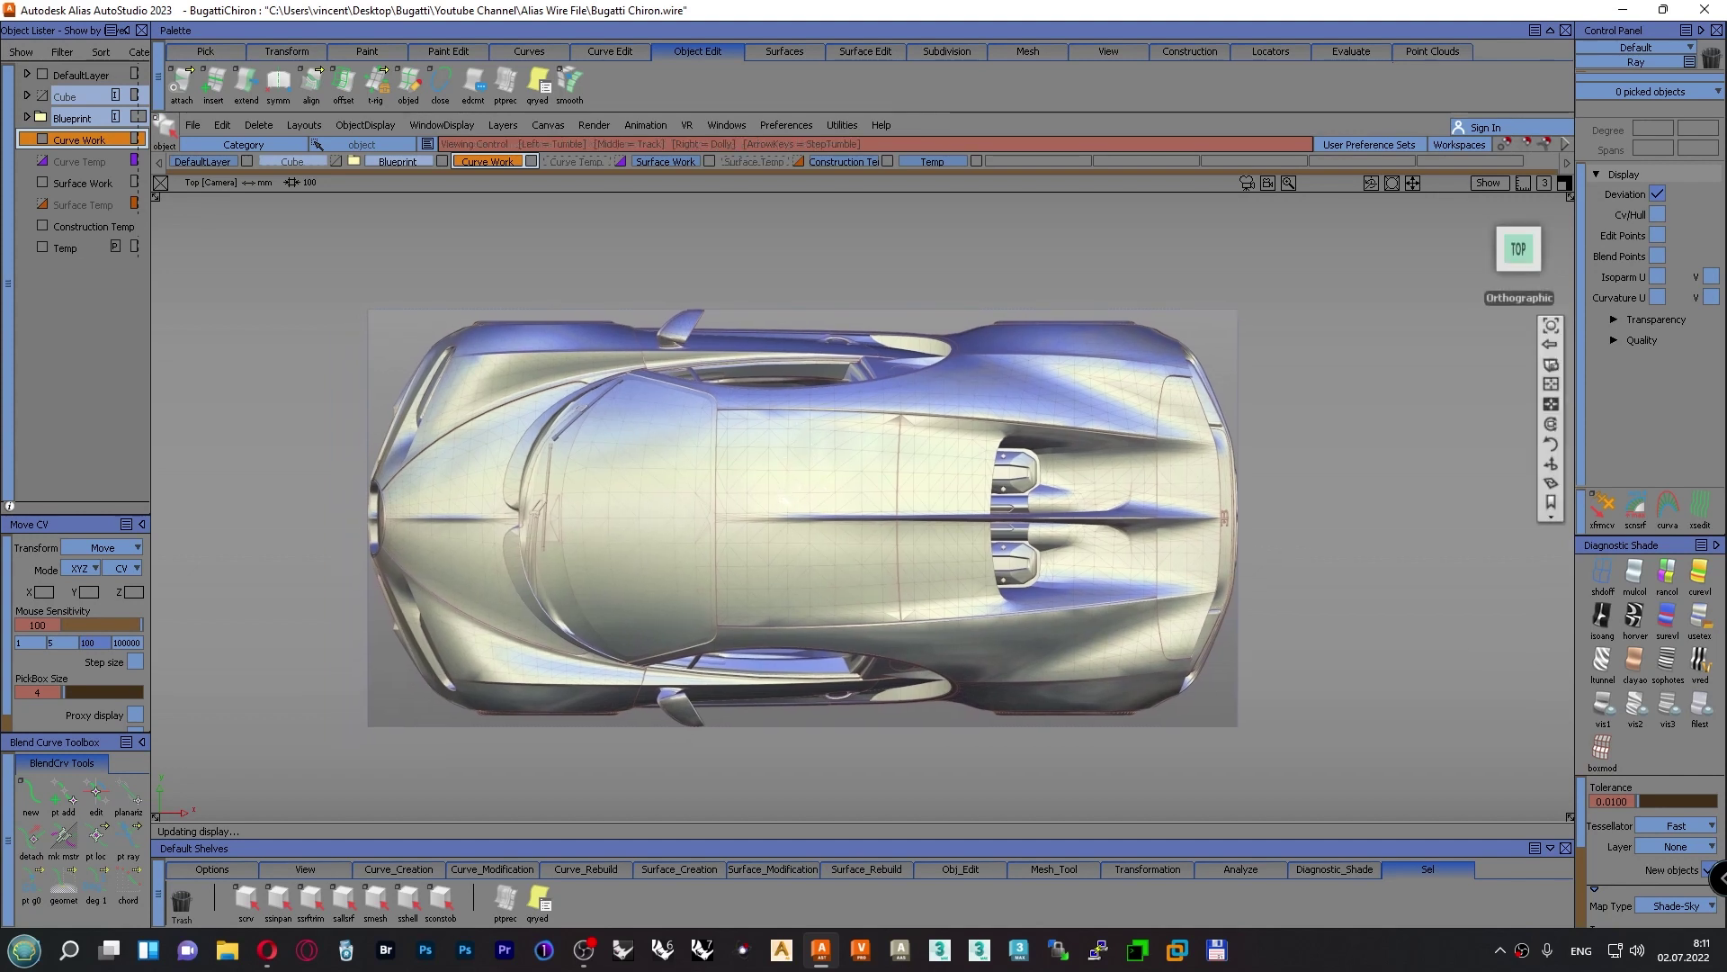
{"action": "key", "text": "F6"}
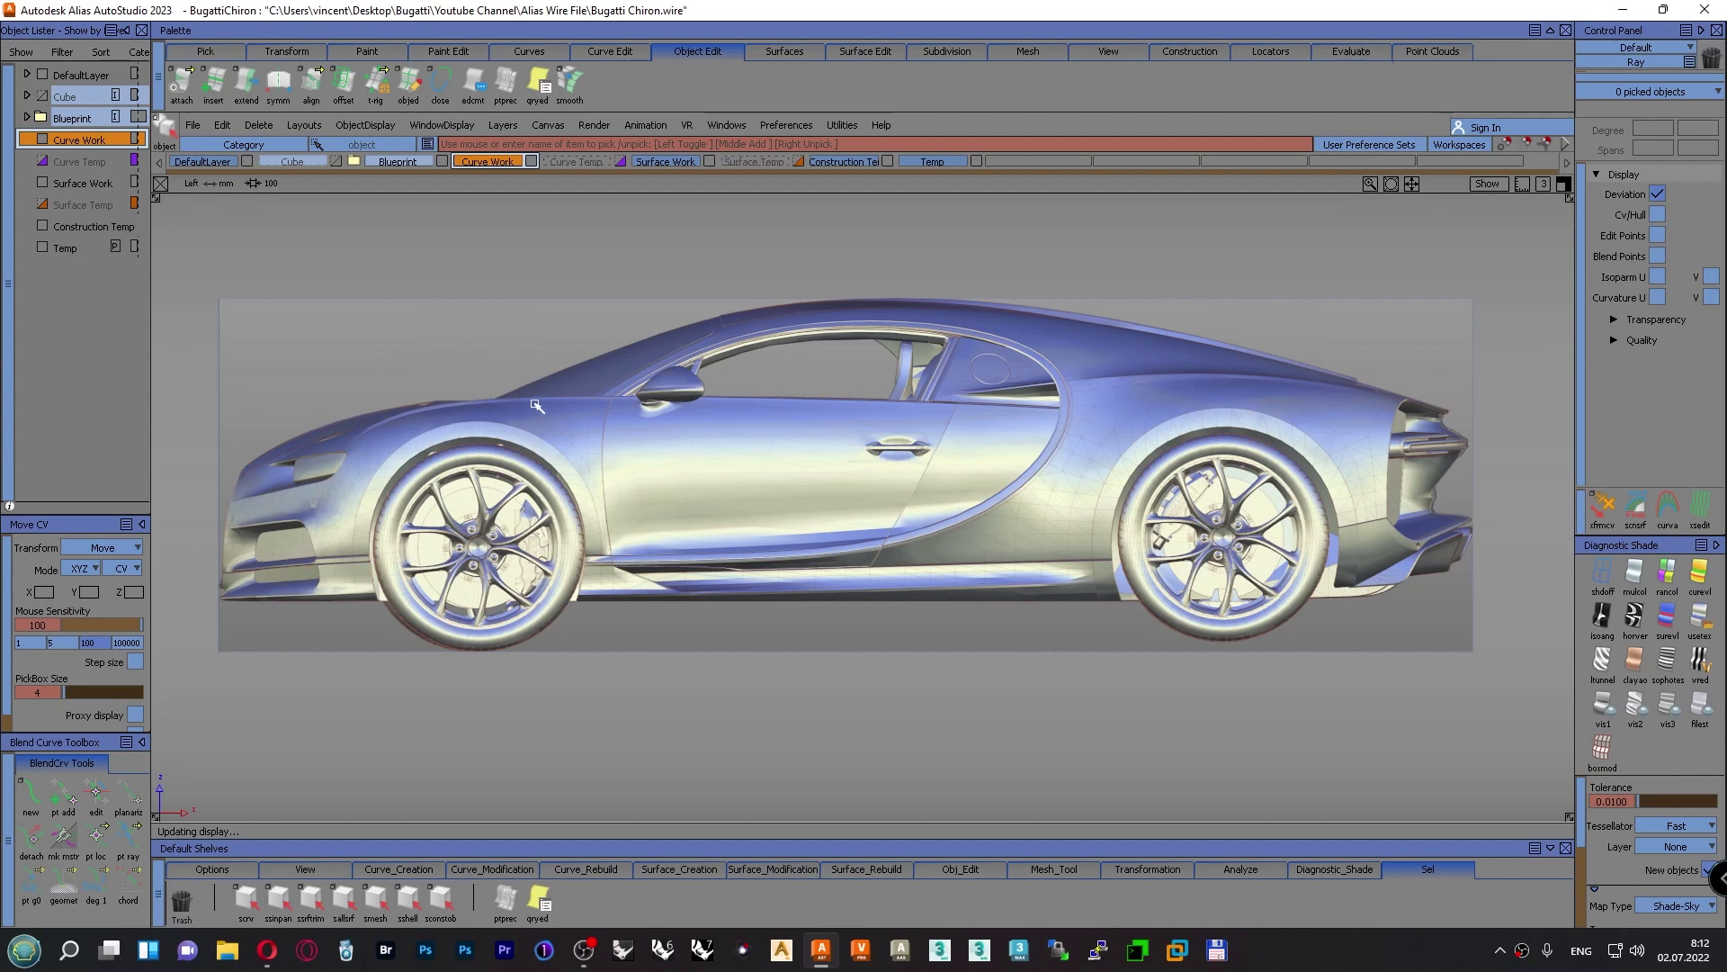
{"action": "middle_click_drag", "start_coordinate": [500, 409], "coordinate": [527, 418], "text": "alt+shift"}
{"action": "right_click_drag", "start_coordinate": [528, 421], "coordinate": [525, 428], "text": "alt+shift"}
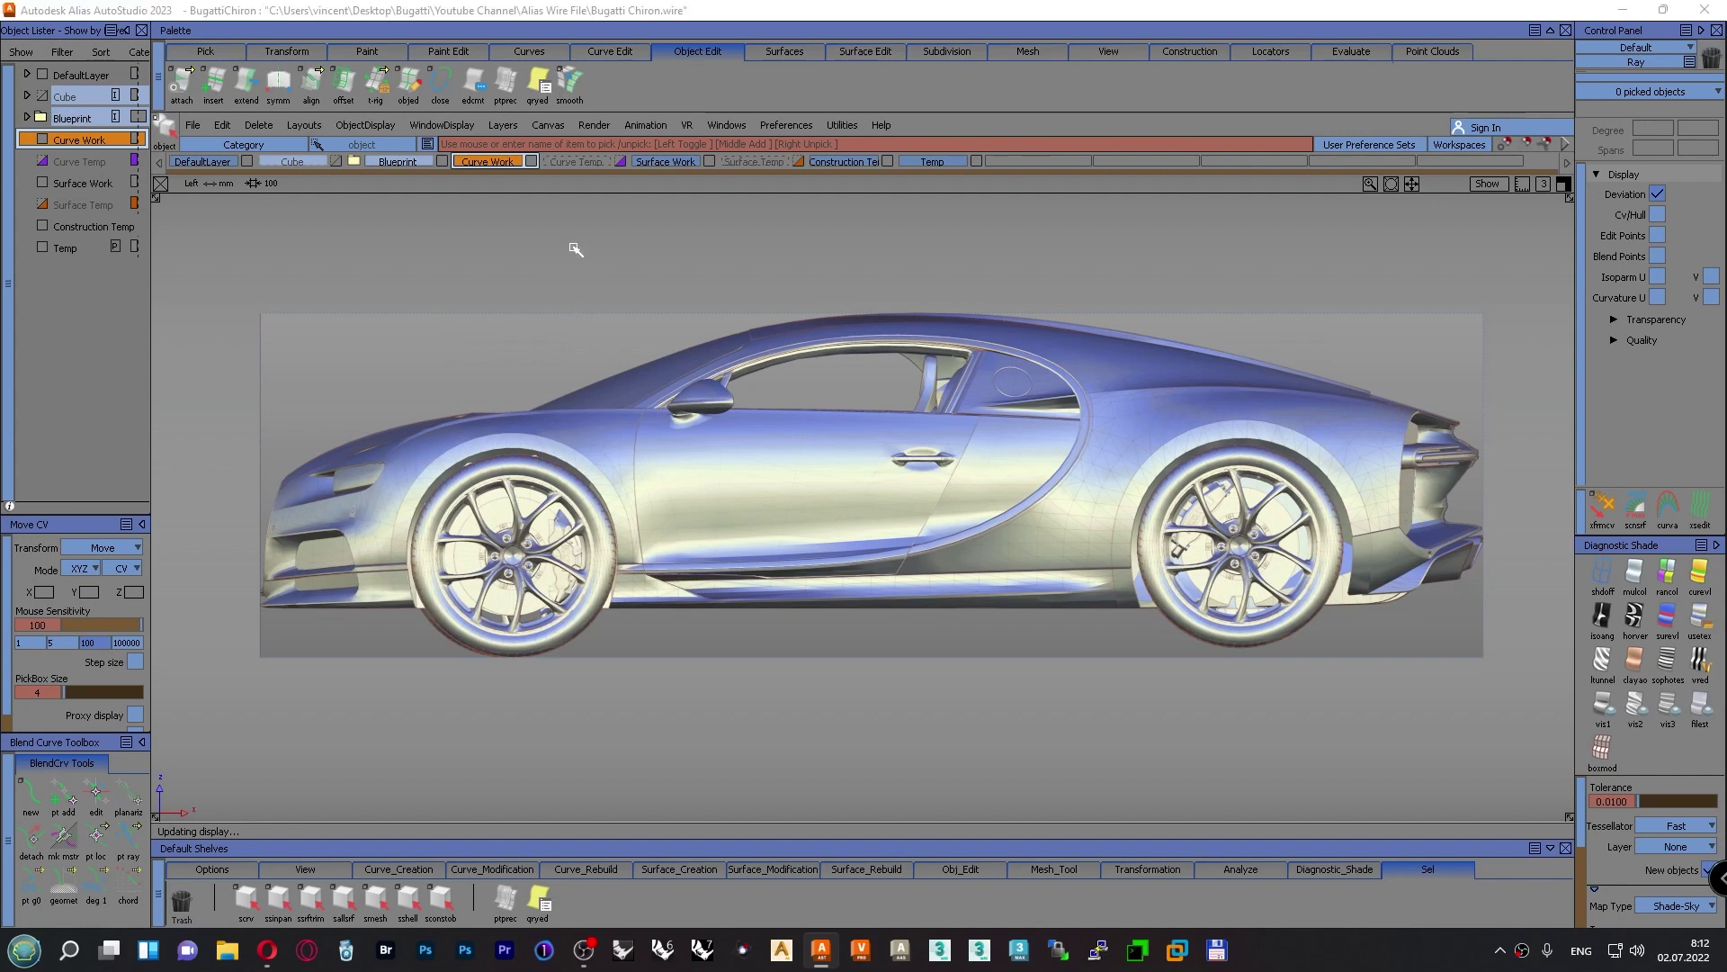
Select all the car meshes, create a new layer from them in the Blueprint folder and name it Mesh
{"action": "left_click_drag", "start_coordinate": [576, 251], "coordinate": [571, 285], "text": "ctrl+shift"}
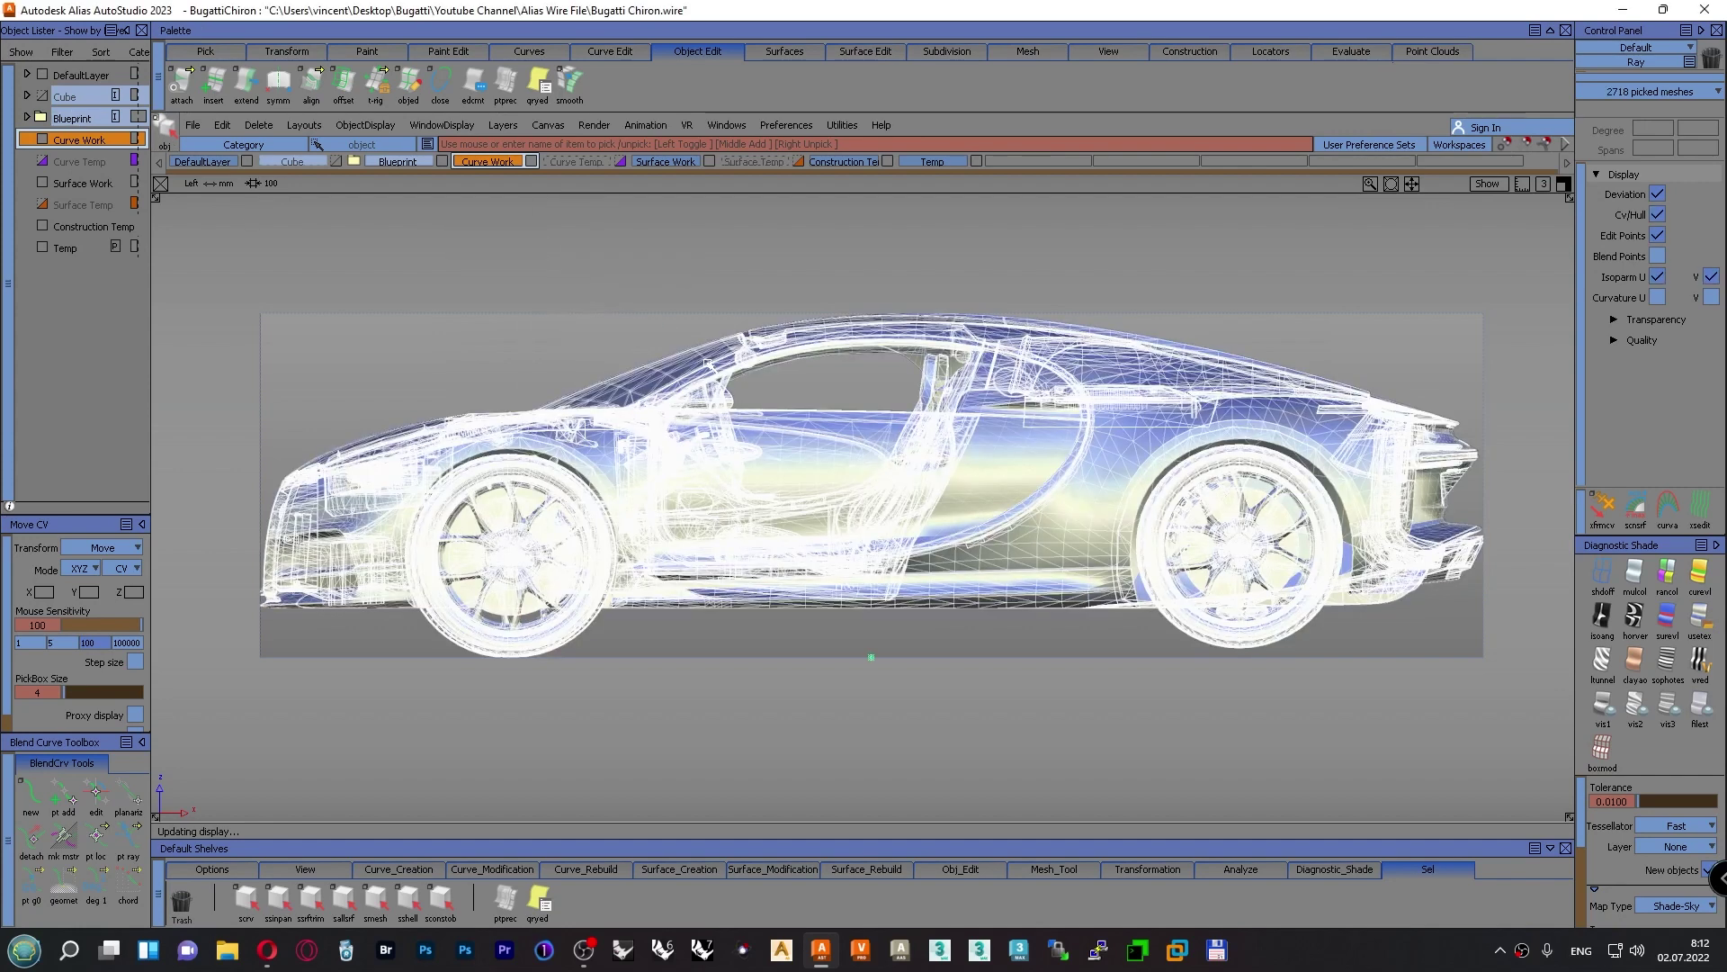
{"action": "right_click", "coordinate": [96, 118]}
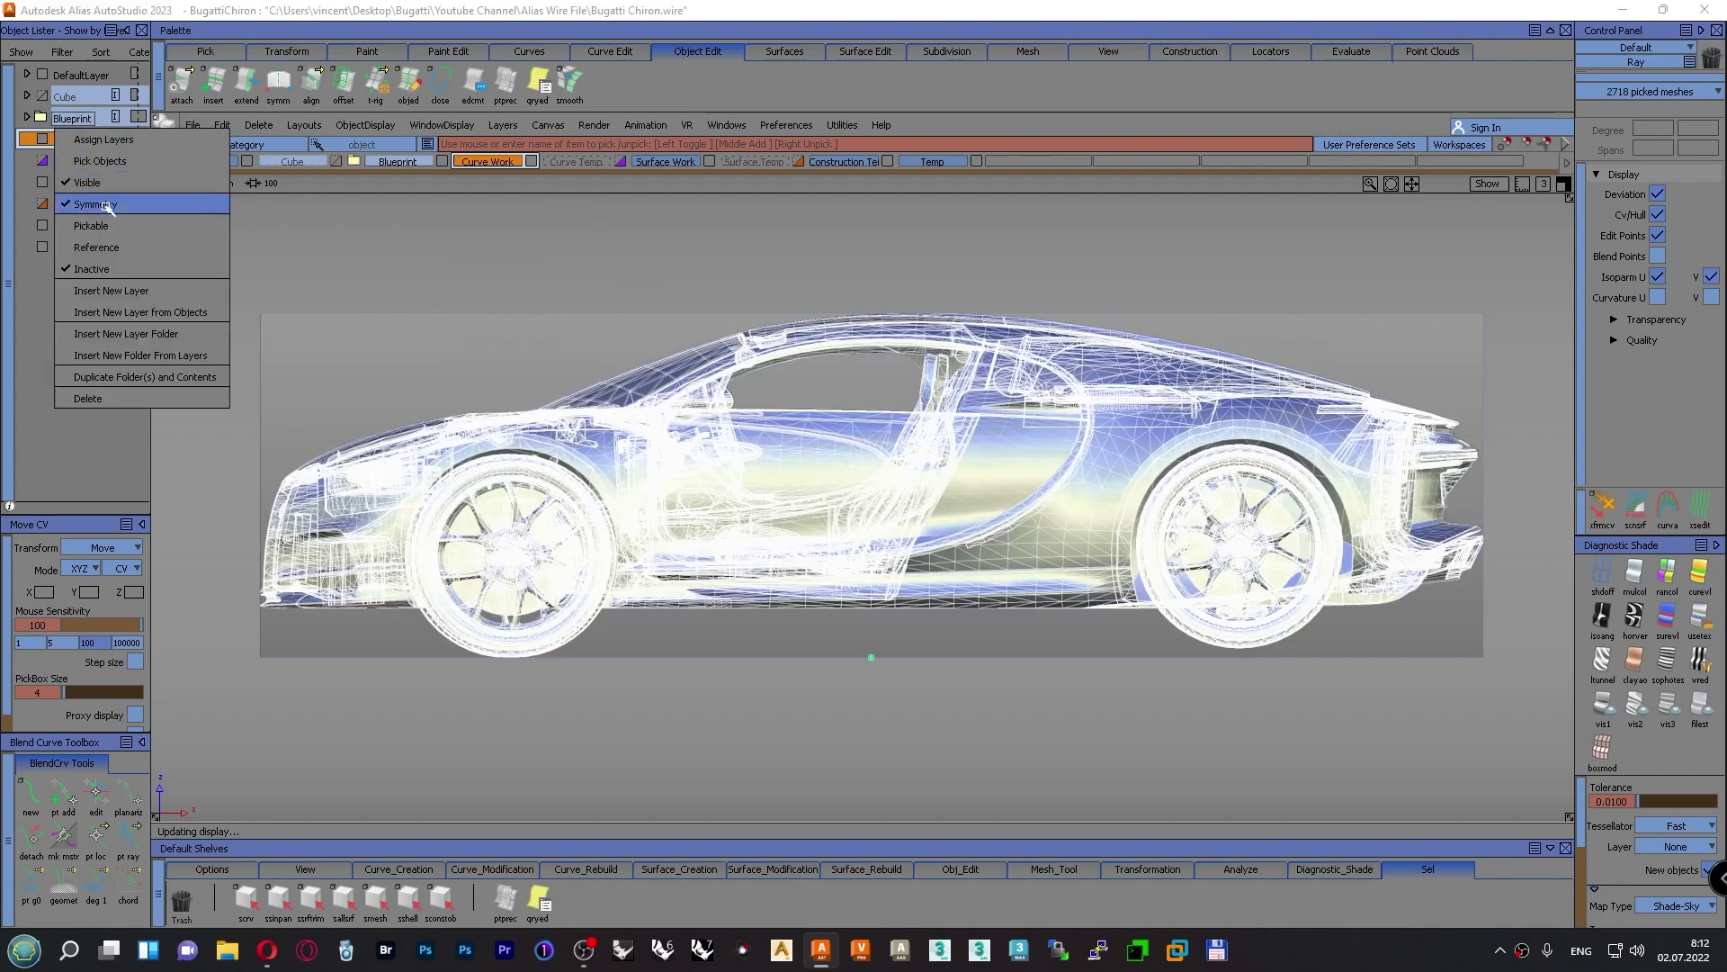
{"action": "left_click", "coordinate": [126, 312]}
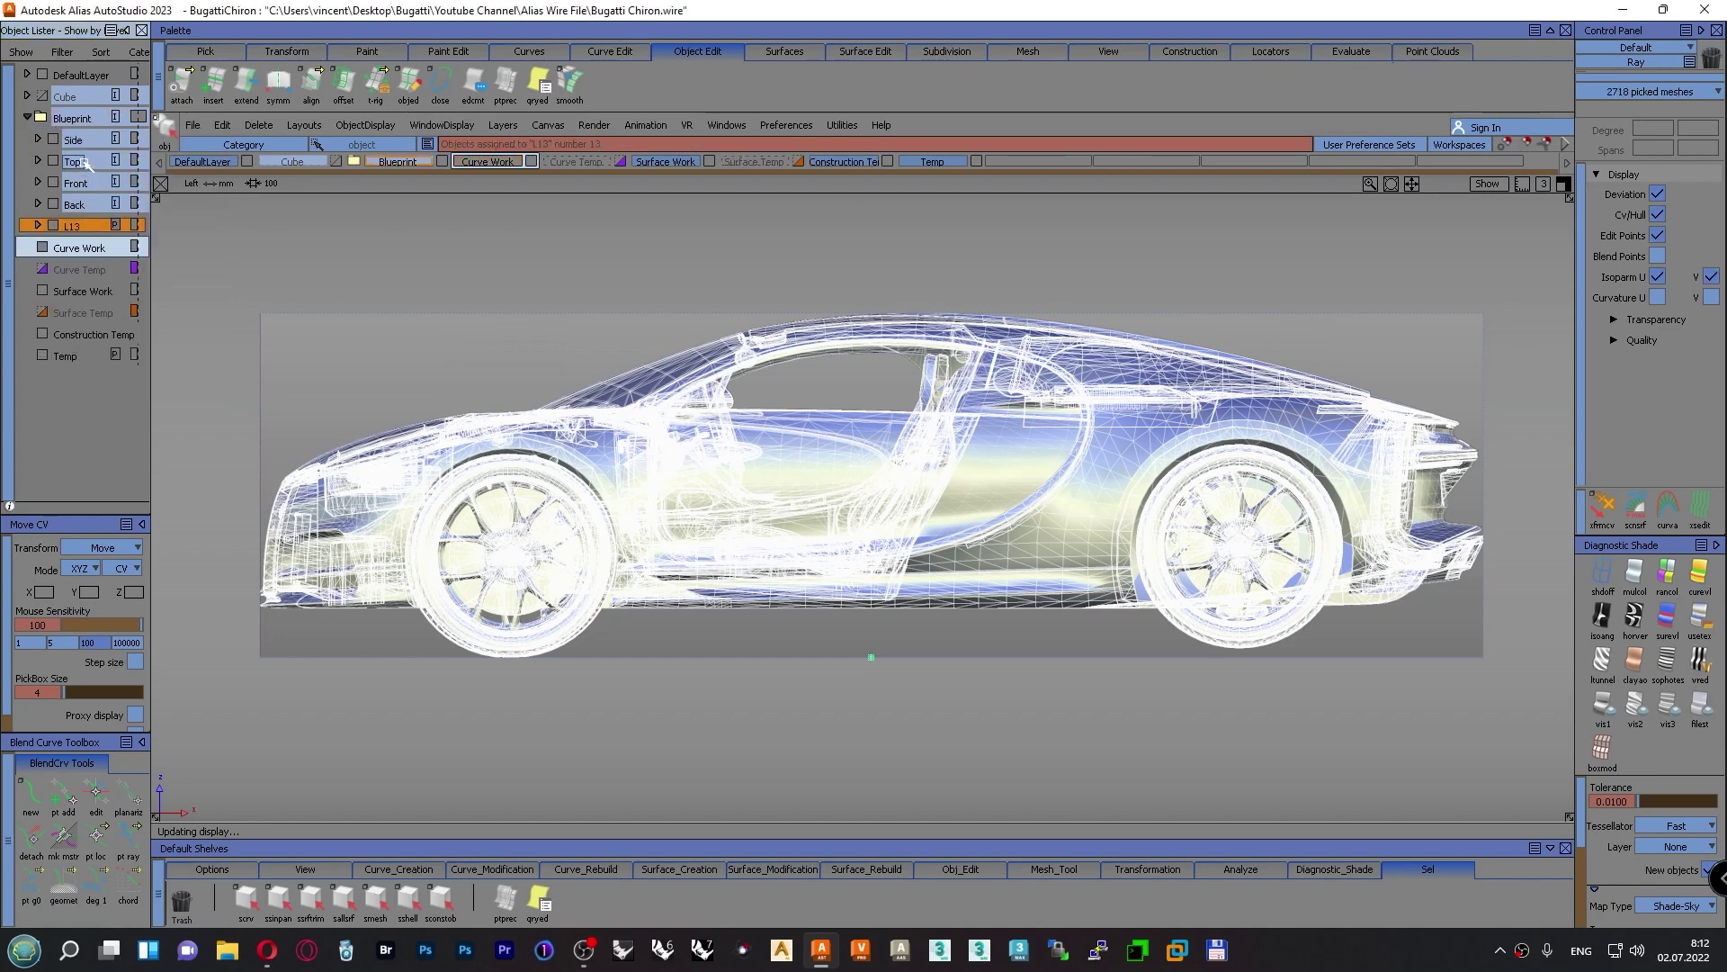
{"action": "double_click", "coordinate": [72, 225]}
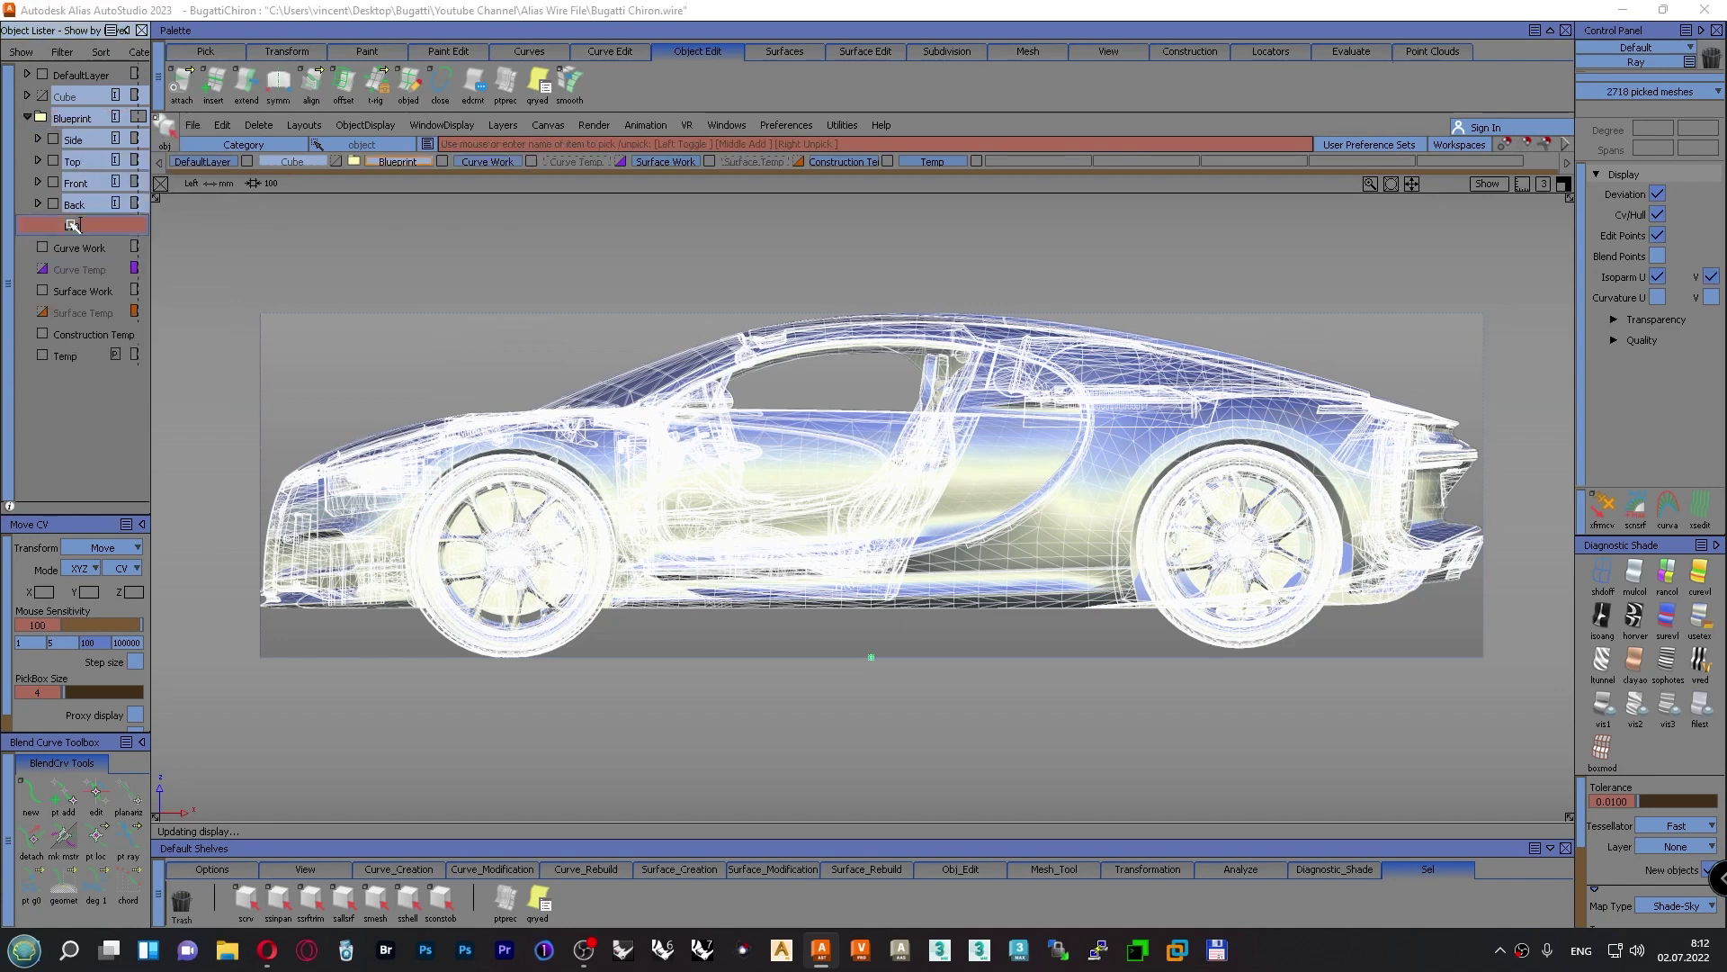
{"action": "type", "text": "Mesh"}
{"action": "key", "text": "Return"}
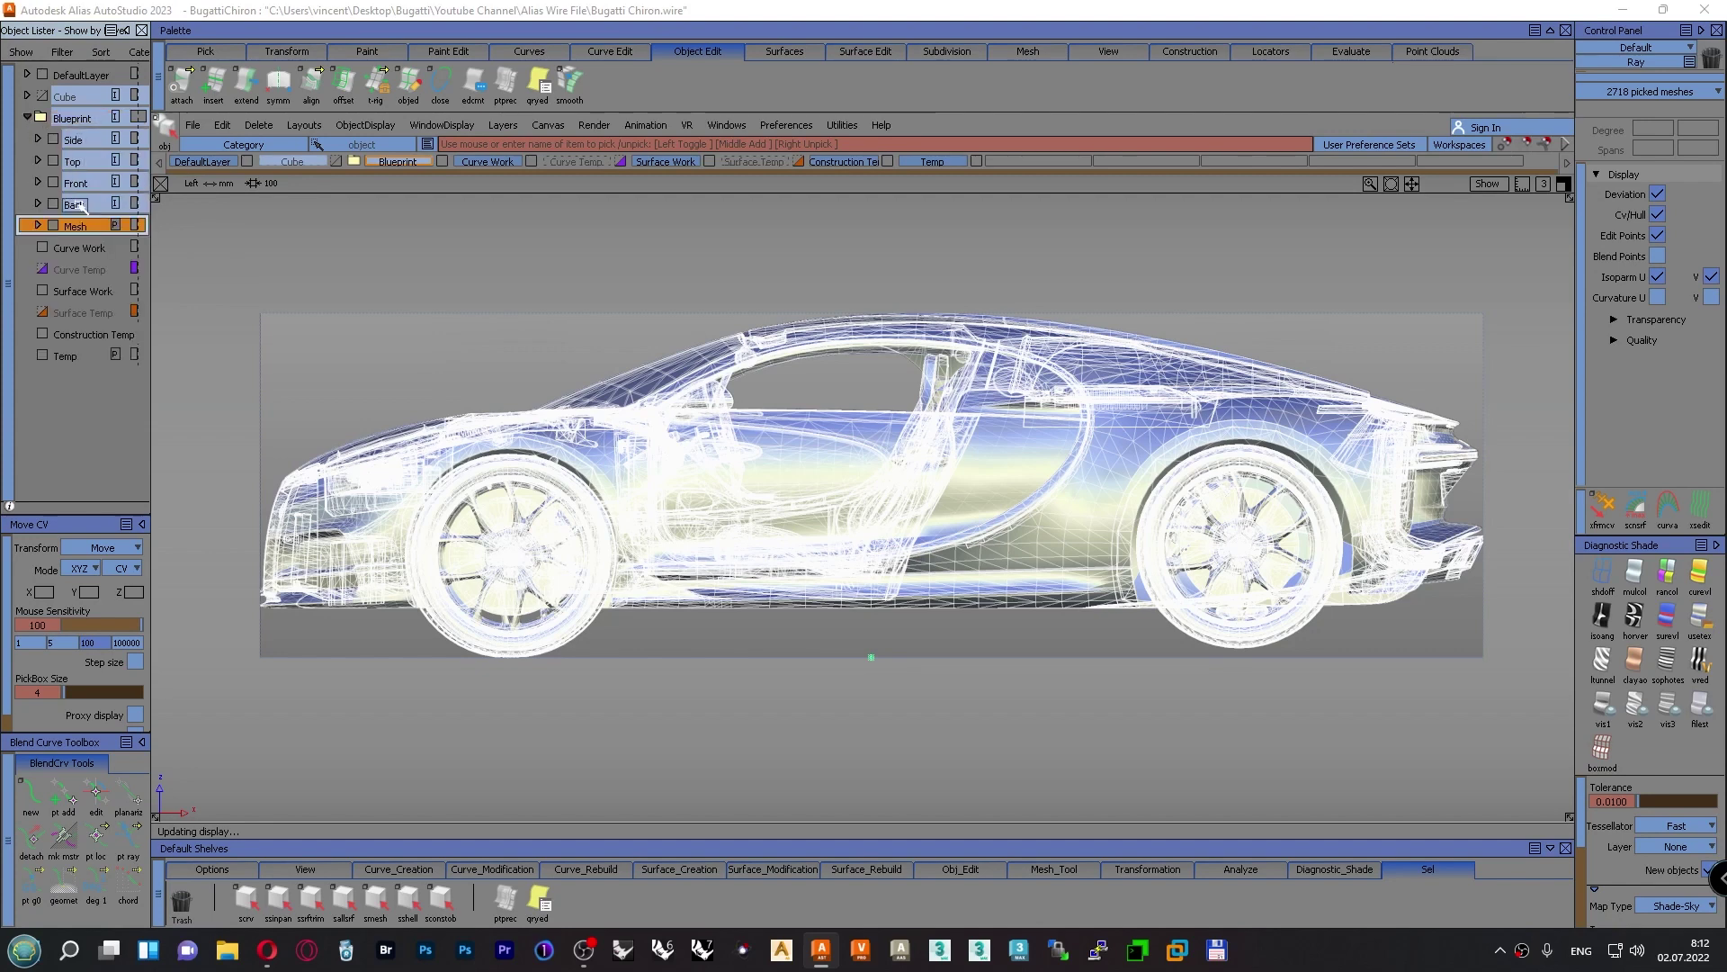
Move the Mesh layer out of the Blueprint folder to just below it and collapse the folder
{"action": "left_click_drag", "start_coordinate": [83, 226], "coordinate": [85, 243]}
{"action": "left_click", "coordinate": [27, 116]}
{"action": "left_click", "coordinate": [28, 117]}
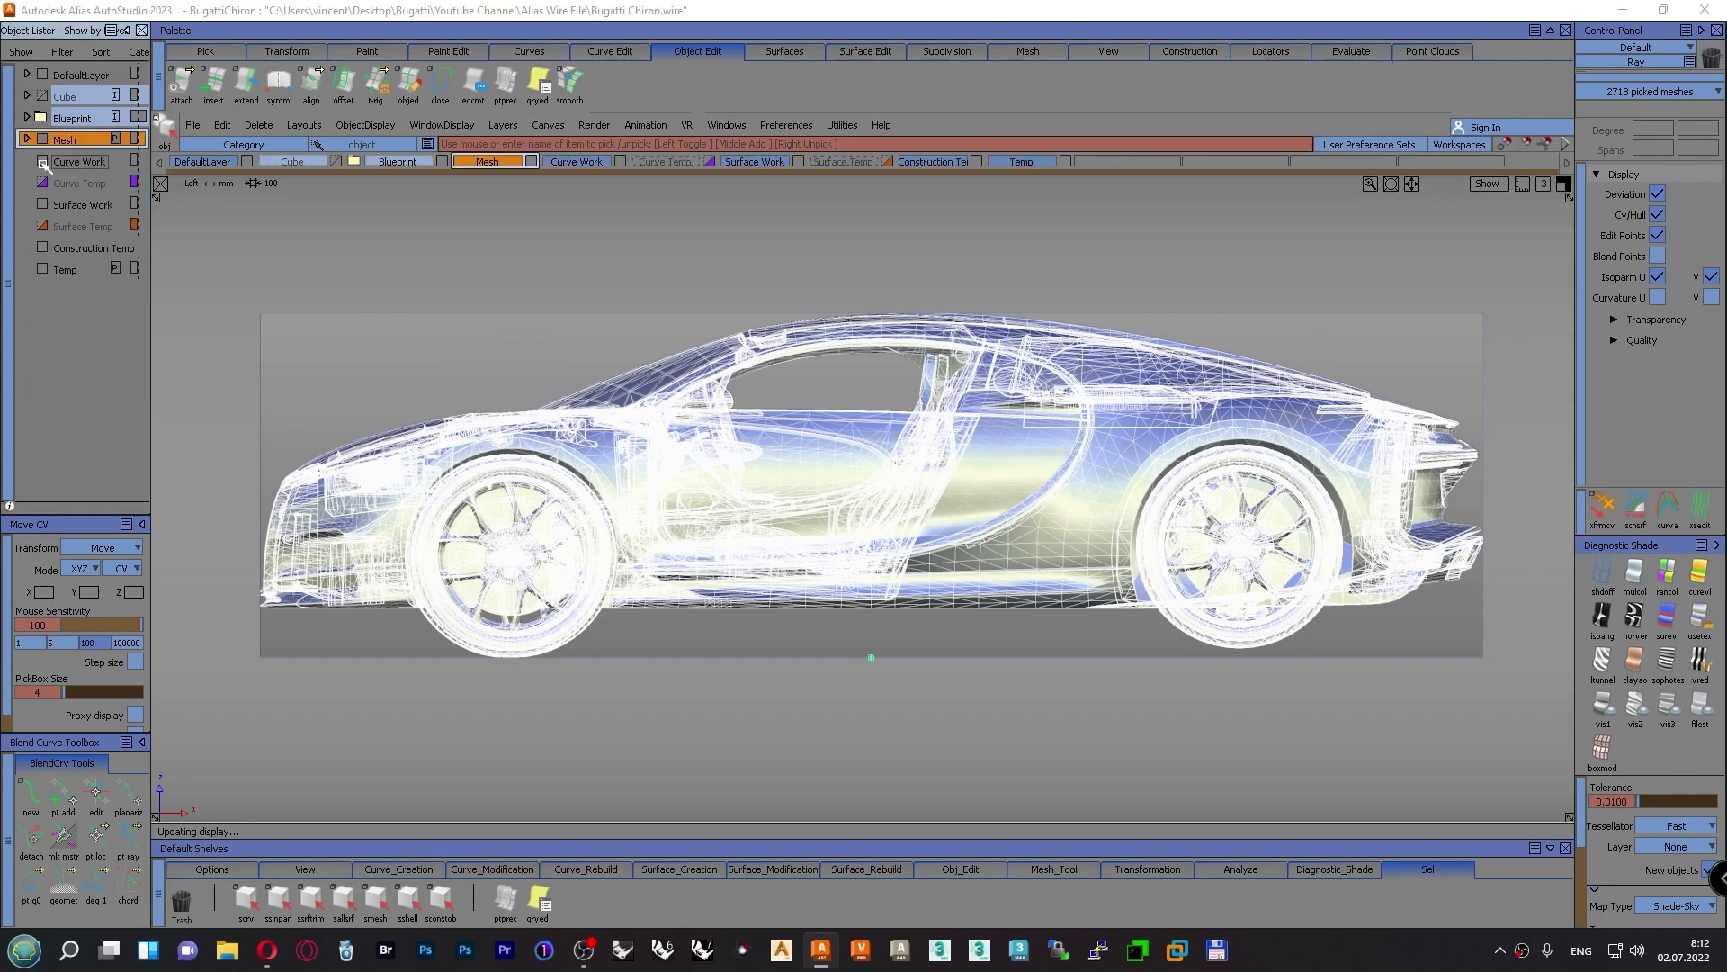
Compare the car mesh with the side blueprint by hiding and showing the Mesh layer, including a close-up of the side sill
{"action": "left_click", "coordinate": [42, 140]}
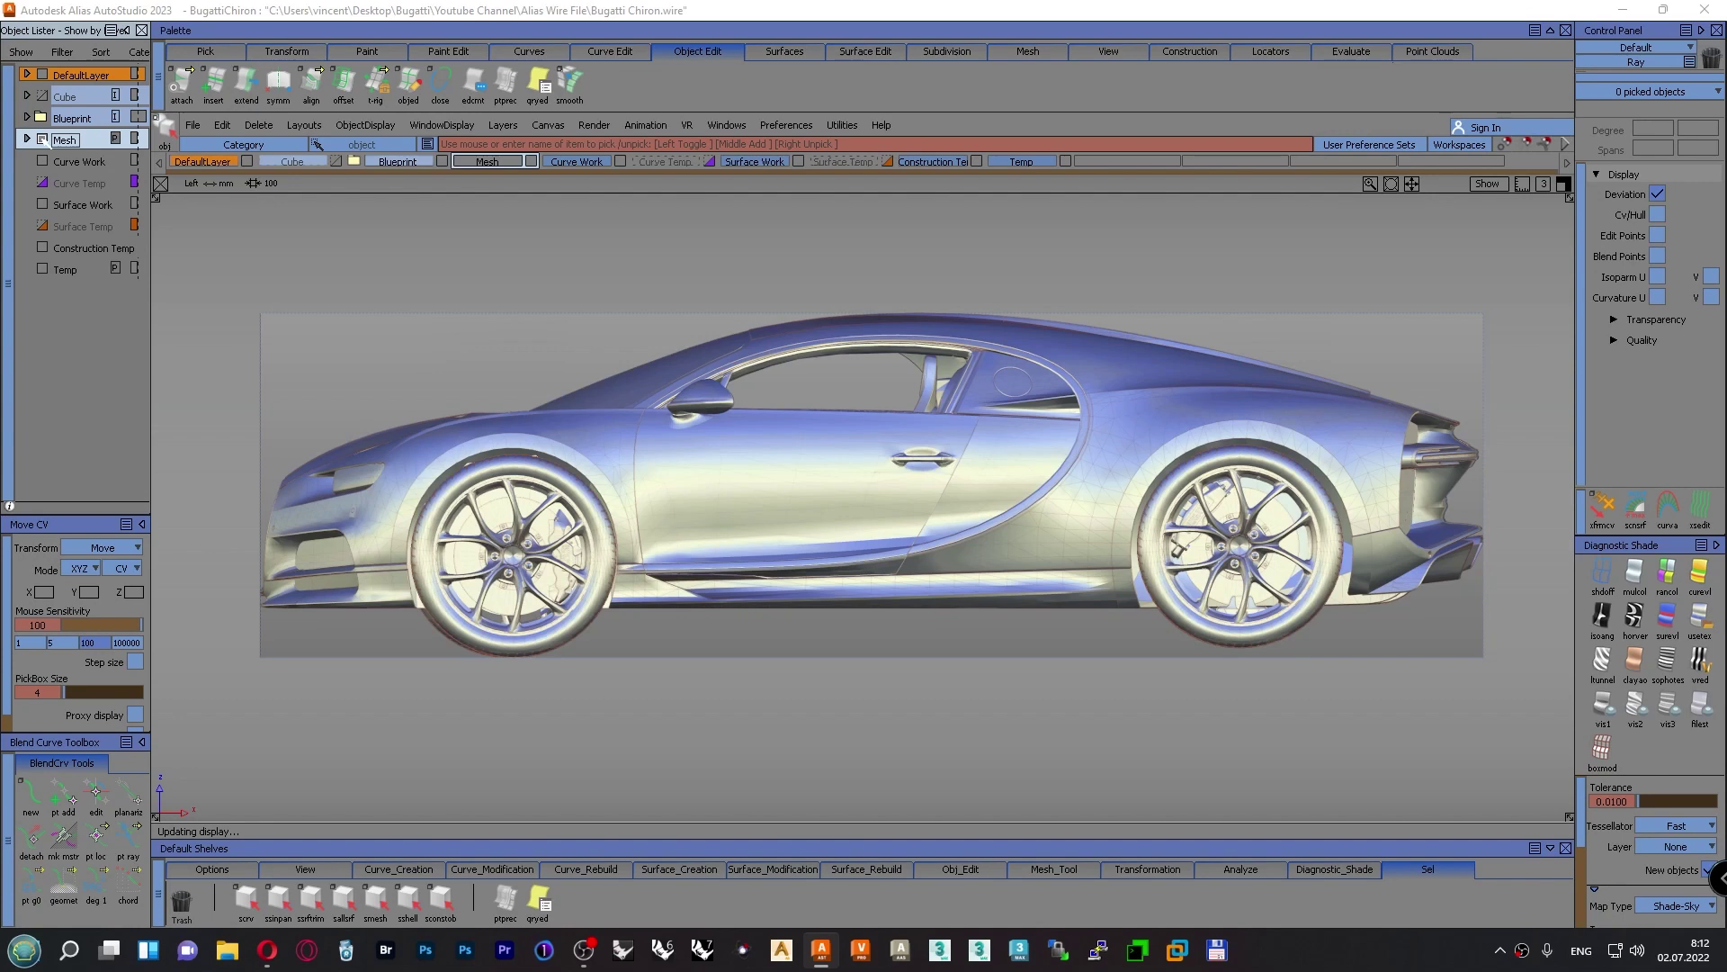
{"action": "left_click", "coordinate": [43, 140]}
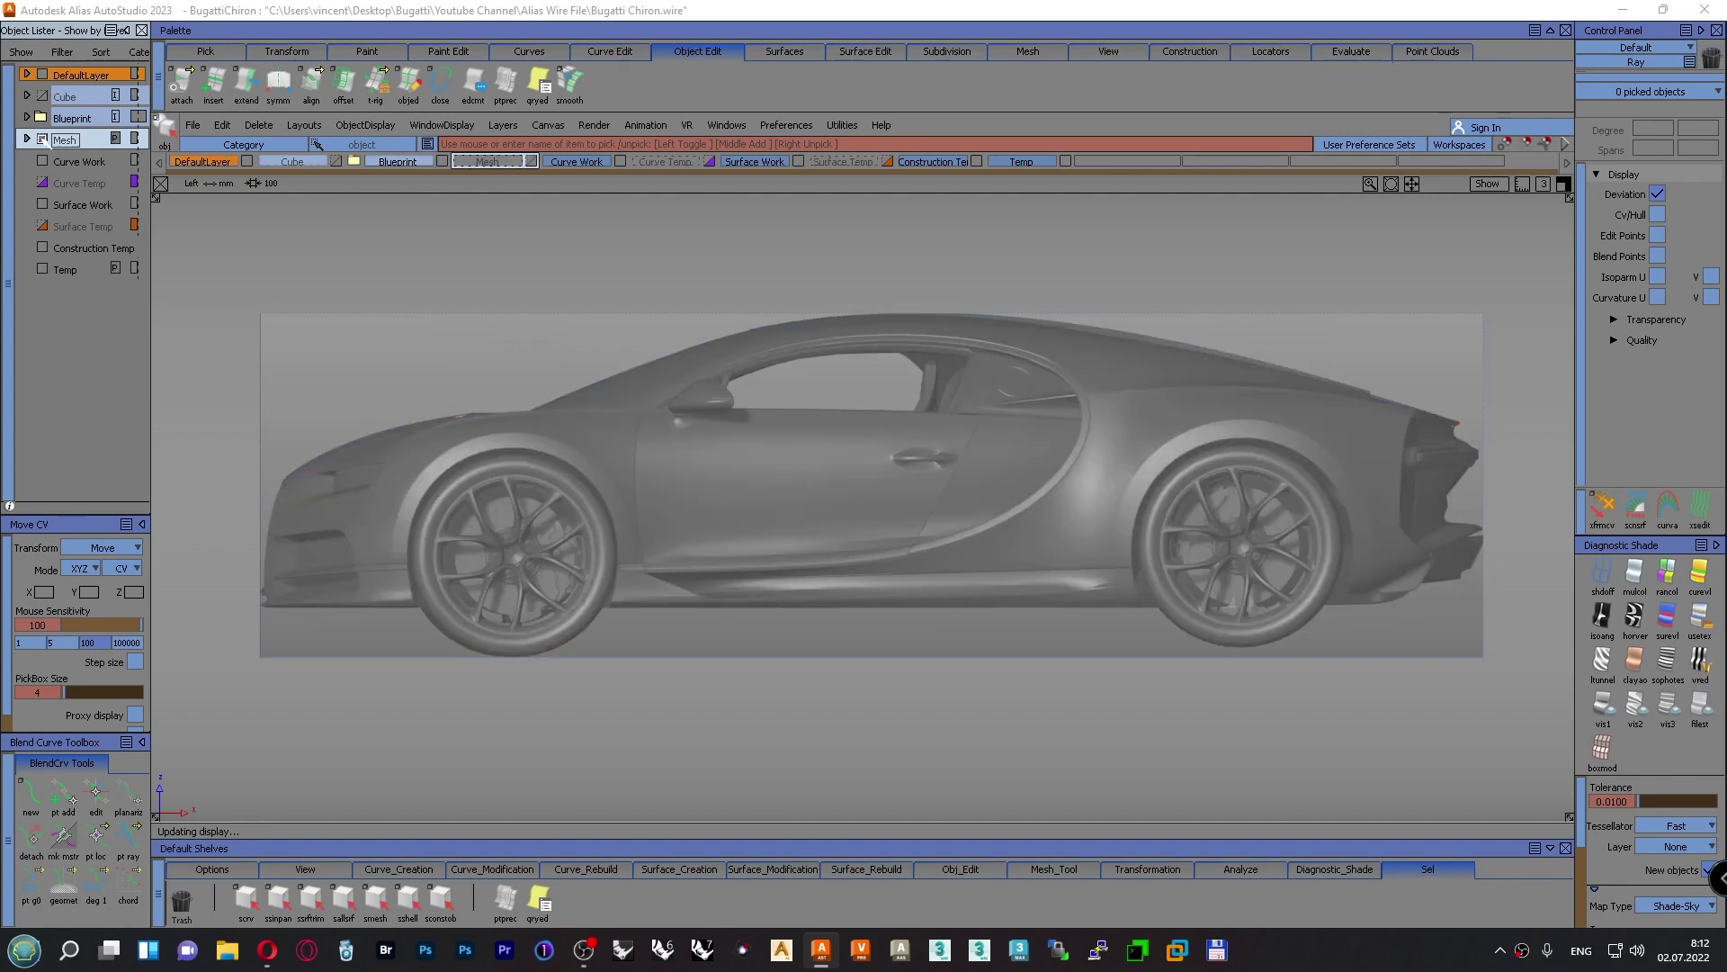
{"action": "left_click", "coordinate": [42, 140]}
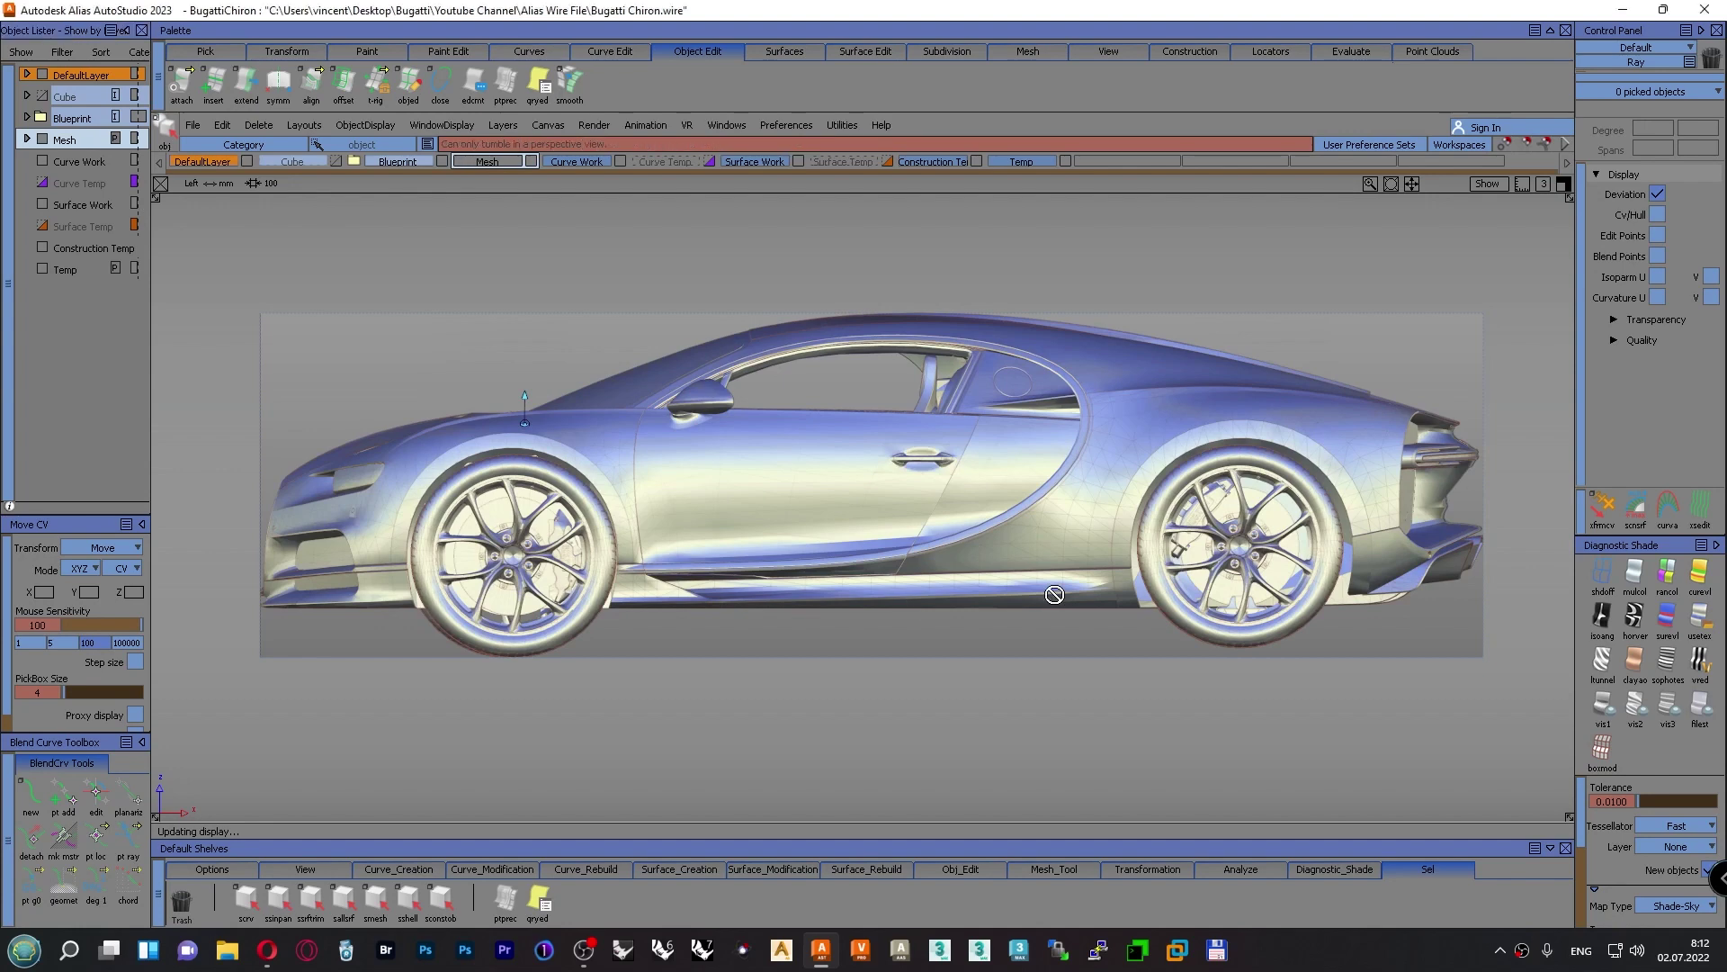
{"action": "right_click_drag", "start_coordinate": [1055, 594], "coordinate": [1071, 297], "text": "alt+shift"}
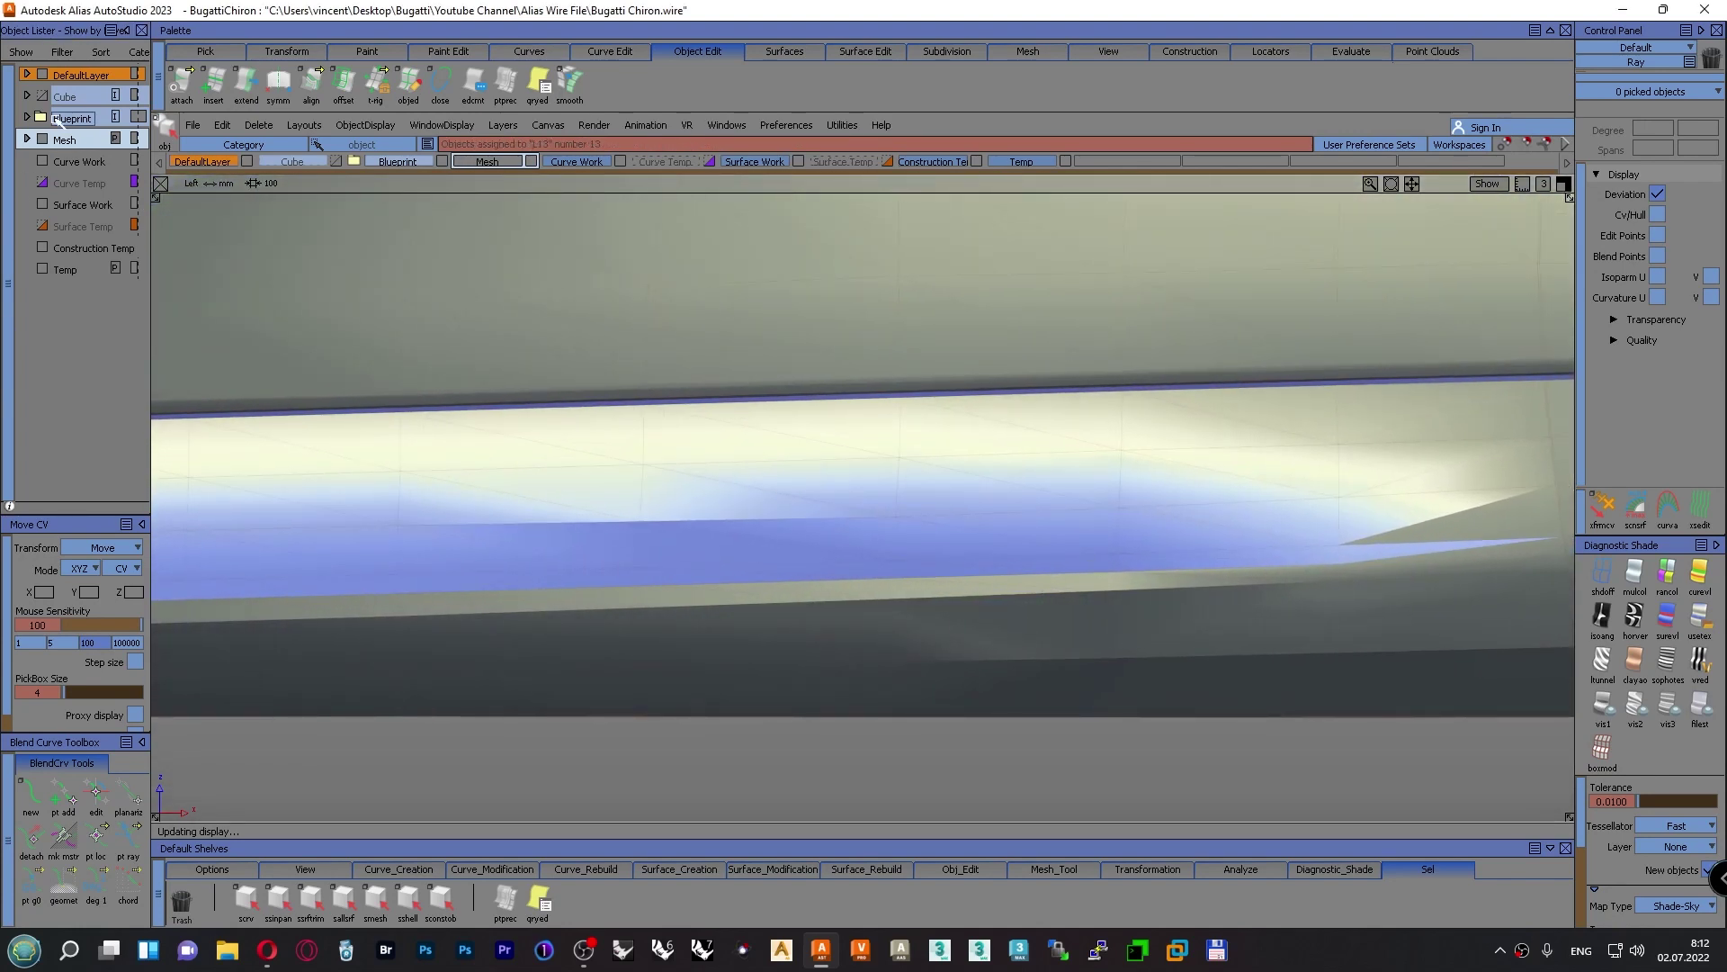
{"action": "left_click", "coordinate": [42, 139]}
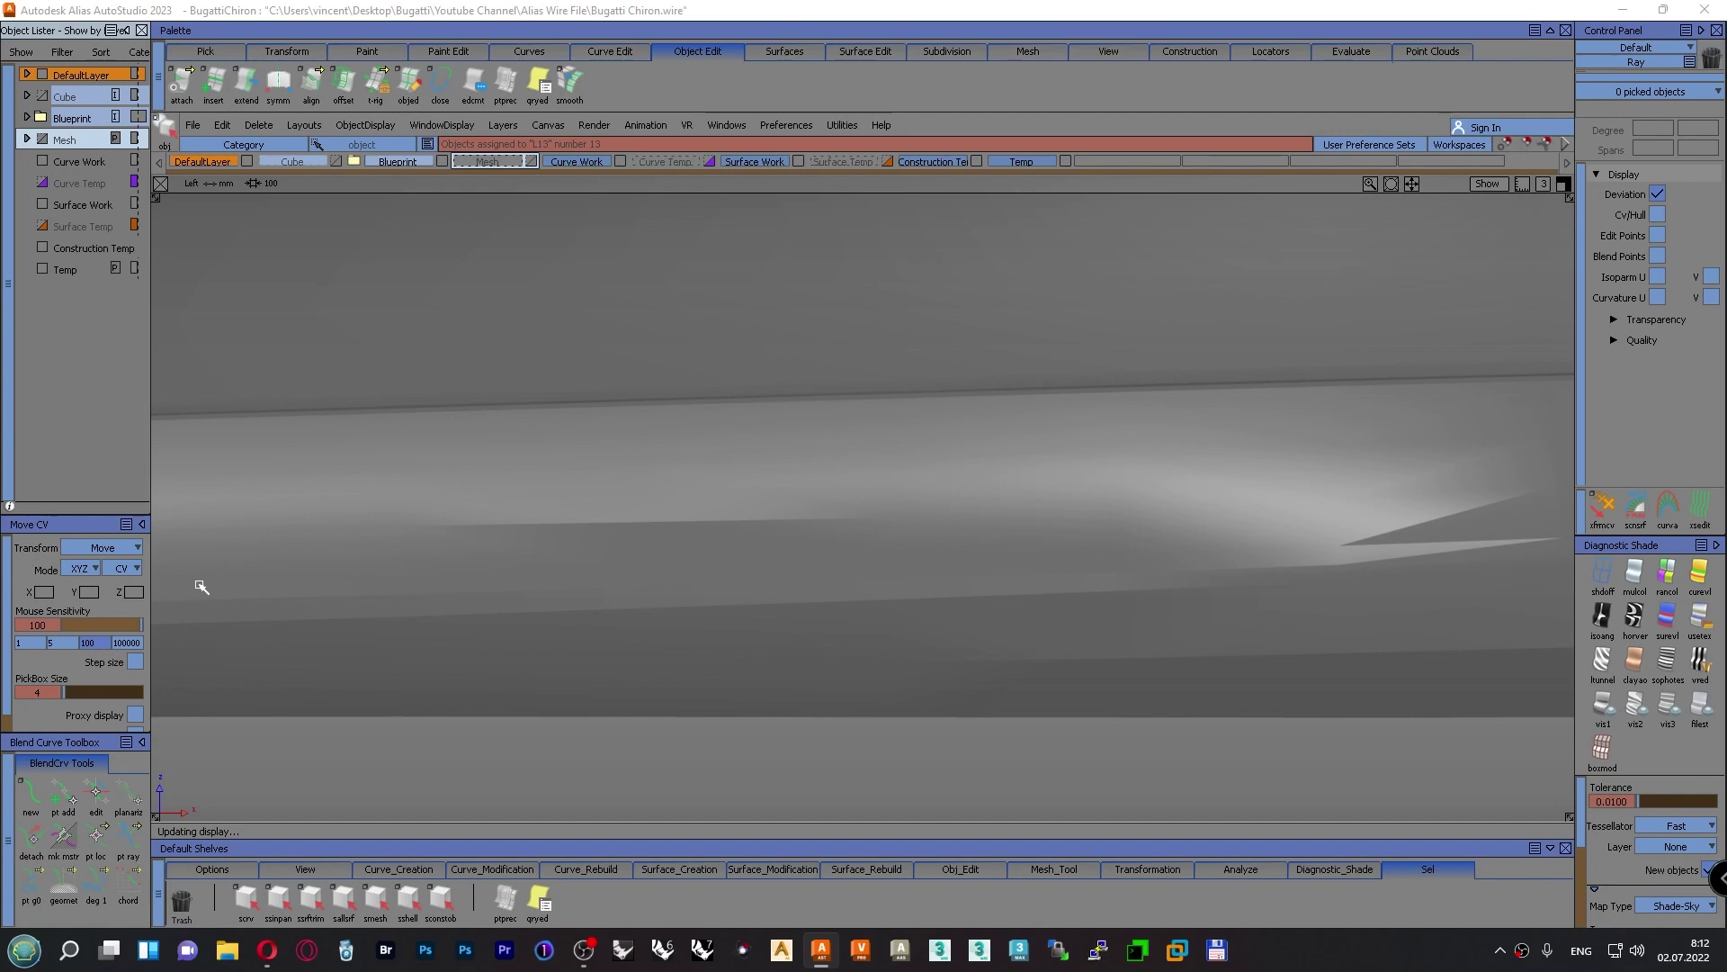
{"action": "right_click_drag", "start_coordinate": [1170, 422], "coordinate": [790, 636], "text": "alt+shift"}
{"action": "scroll", "coordinate": [789, 636], "scroll_direction": "up", "scroll_amount": 1}
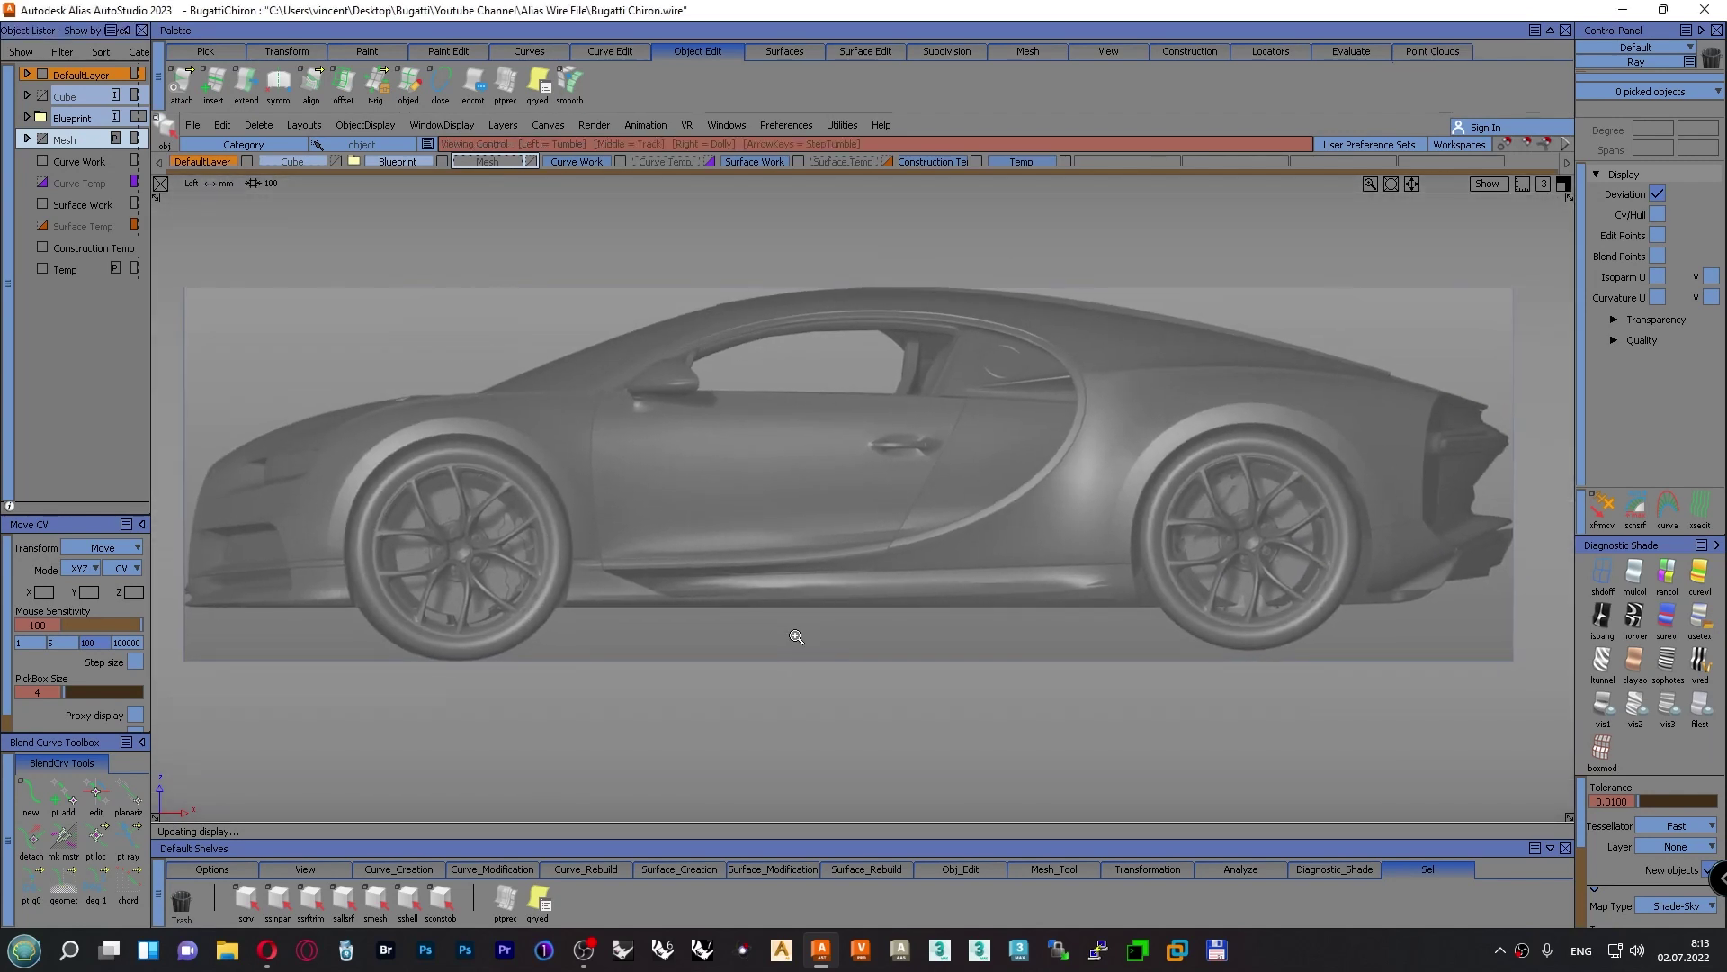
{"action": "scroll", "coordinate": [796, 636], "scroll_direction": "up", "scroll_amount": 2}
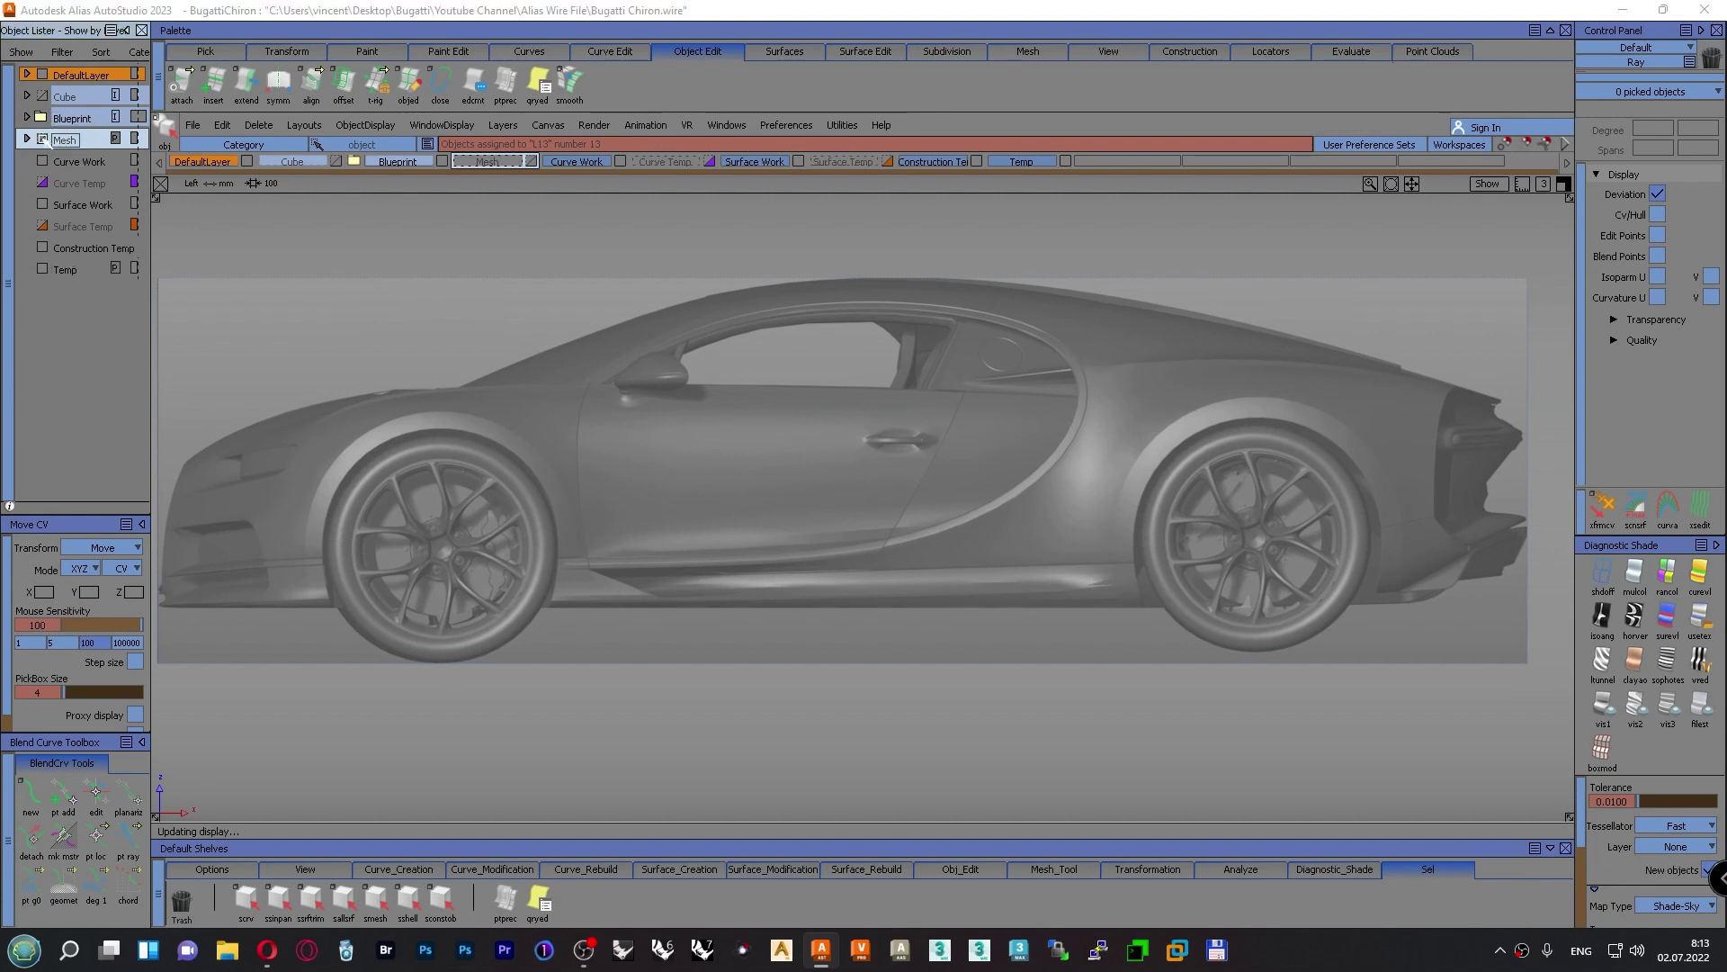
{"action": "left_click", "coordinate": [42, 140]}
{"action": "middle_click_drag", "start_coordinate": [725, 401], "coordinate": [872, 441], "text": "alt+shift"}
{"action": "right_click_drag", "start_coordinate": [872, 441], "coordinate": [768, 452], "text": "alt+shift"}
{"action": "middle_click_drag", "start_coordinate": [768, 451], "coordinate": [790, 453], "text": "alt+shift"}
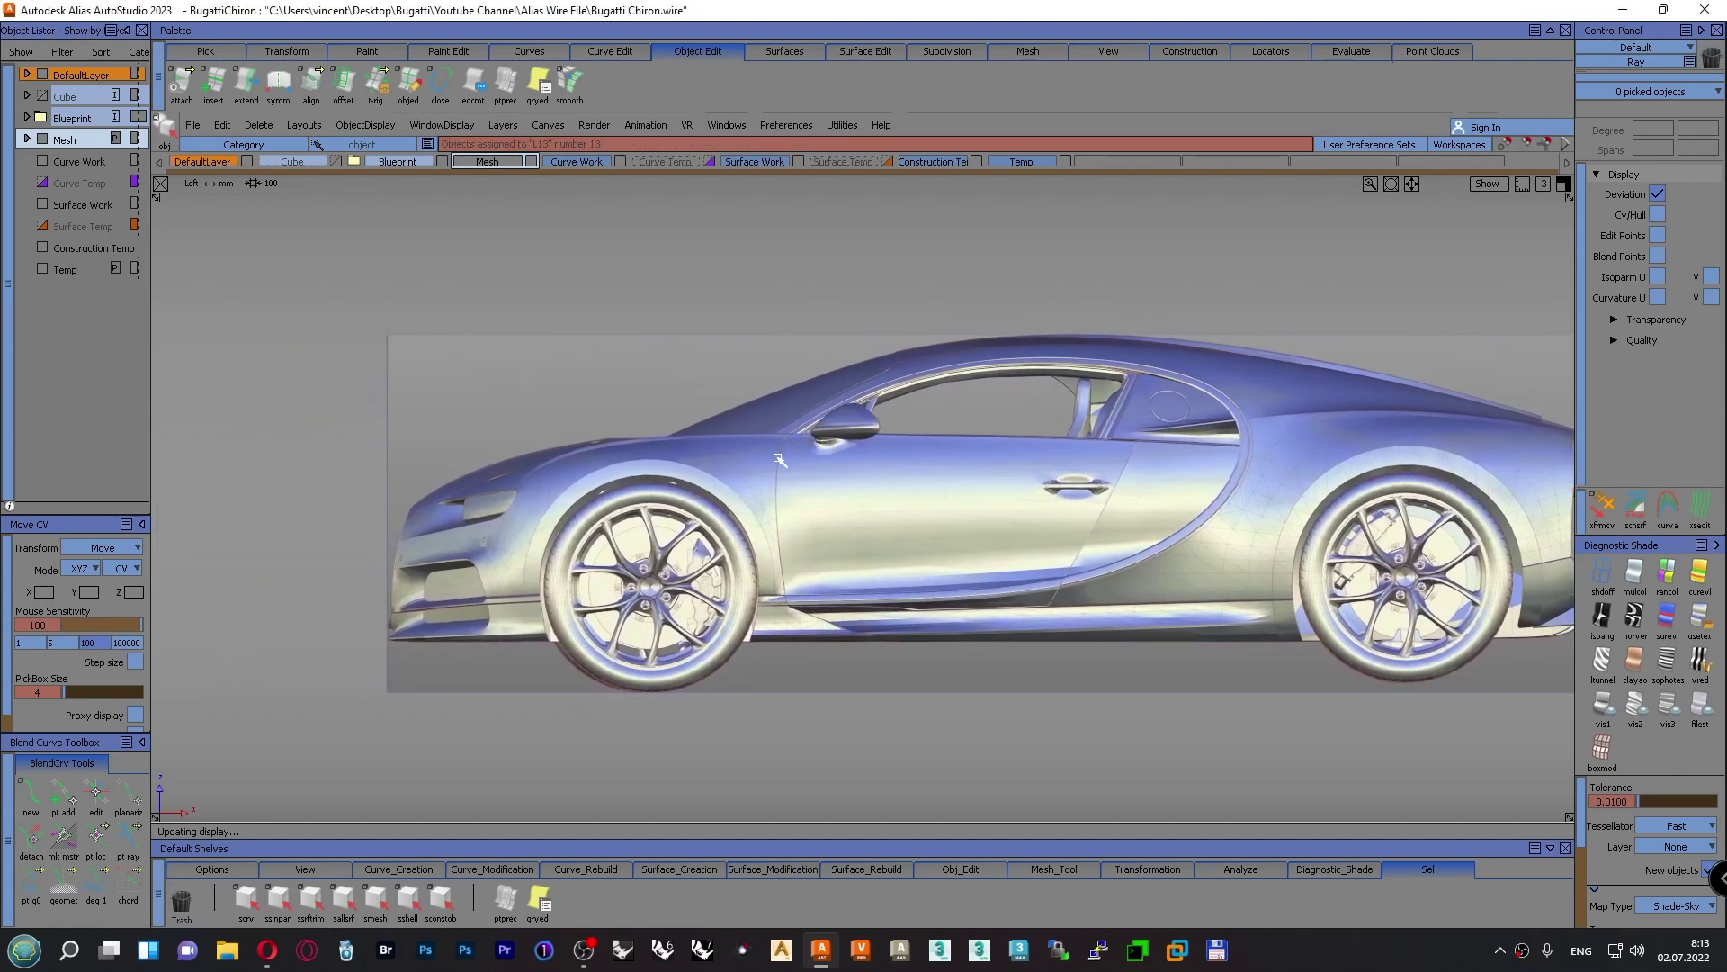
Make Curve Work the active layer and start a circle with a 360° sweep, 1 segment, degree 5 and 2 spans
{"action": "left_click", "coordinate": [86, 163]}
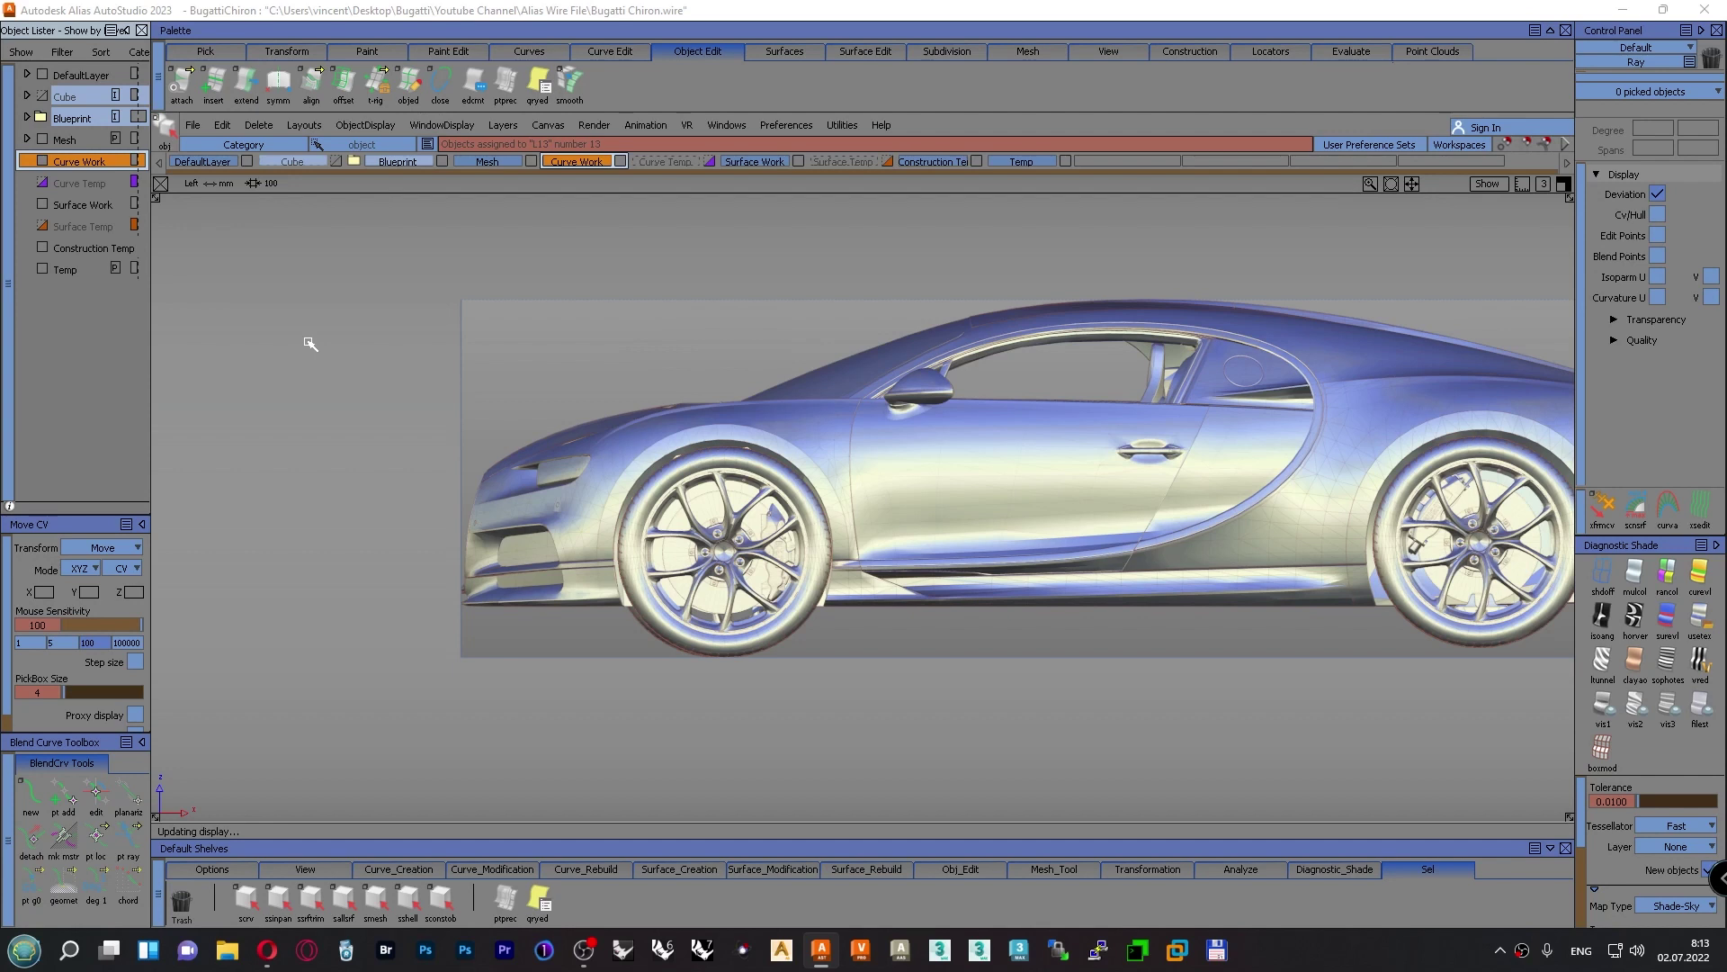
{"action": "middle_click_drag", "start_coordinate": [308, 342], "coordinate": [312, 309], "text": "alt+shift"}
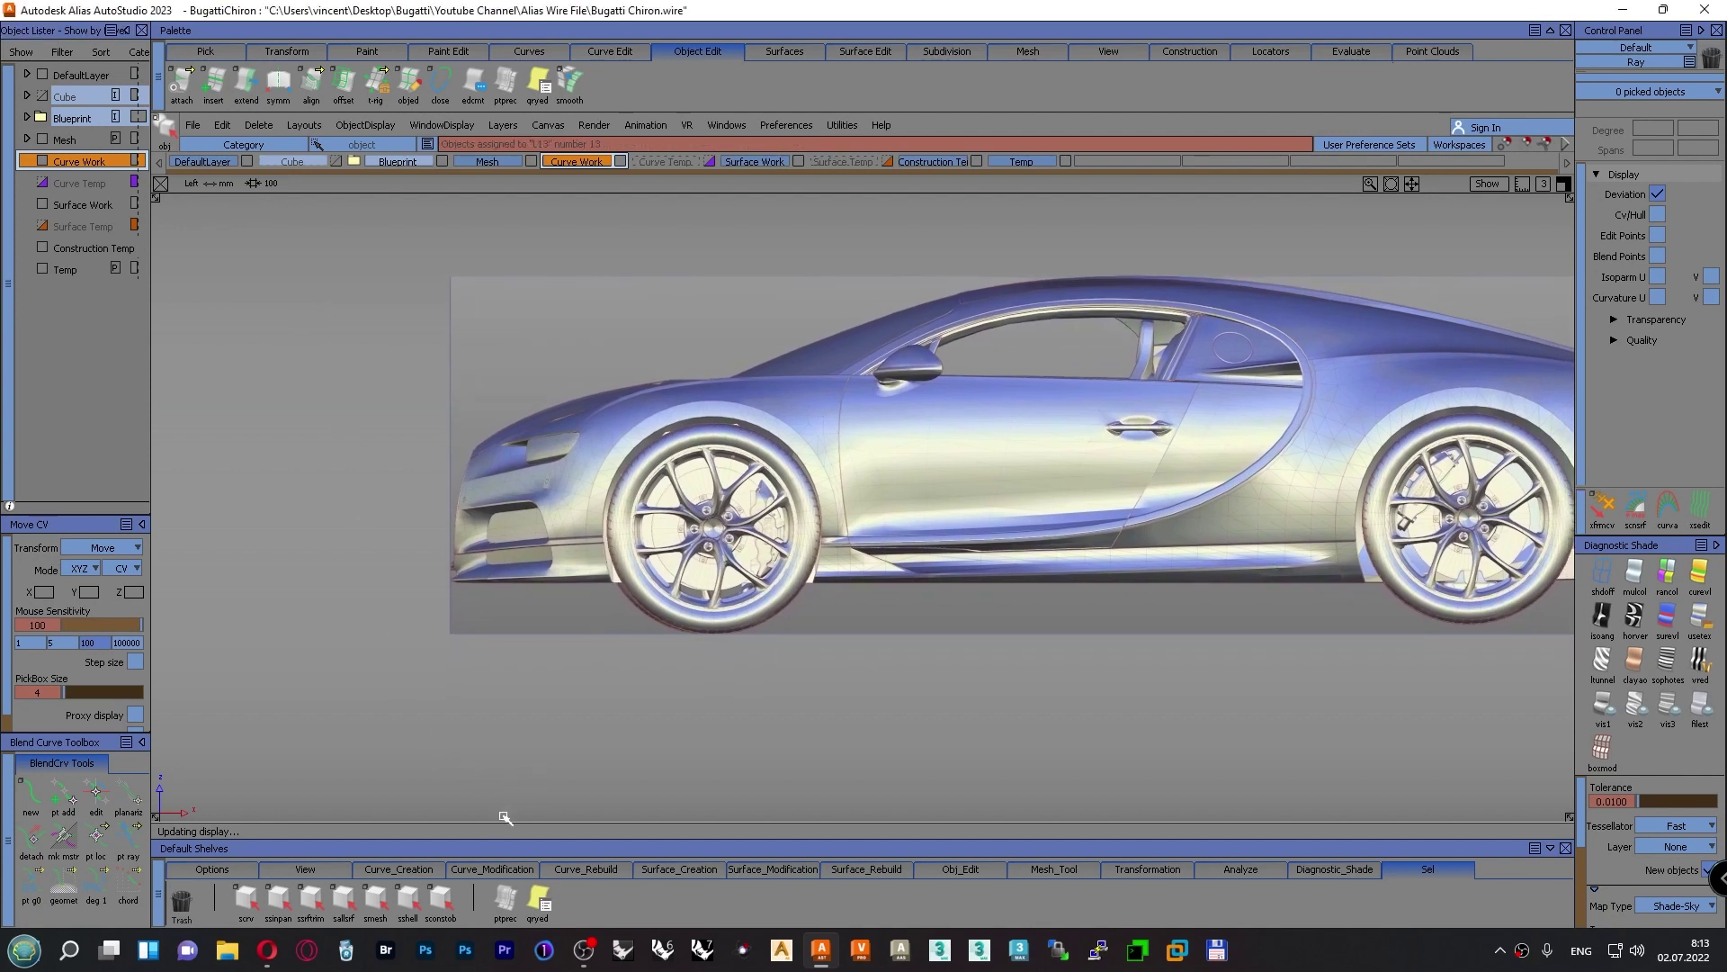
{"action": "left_click", "coordinate": [436, 869]}
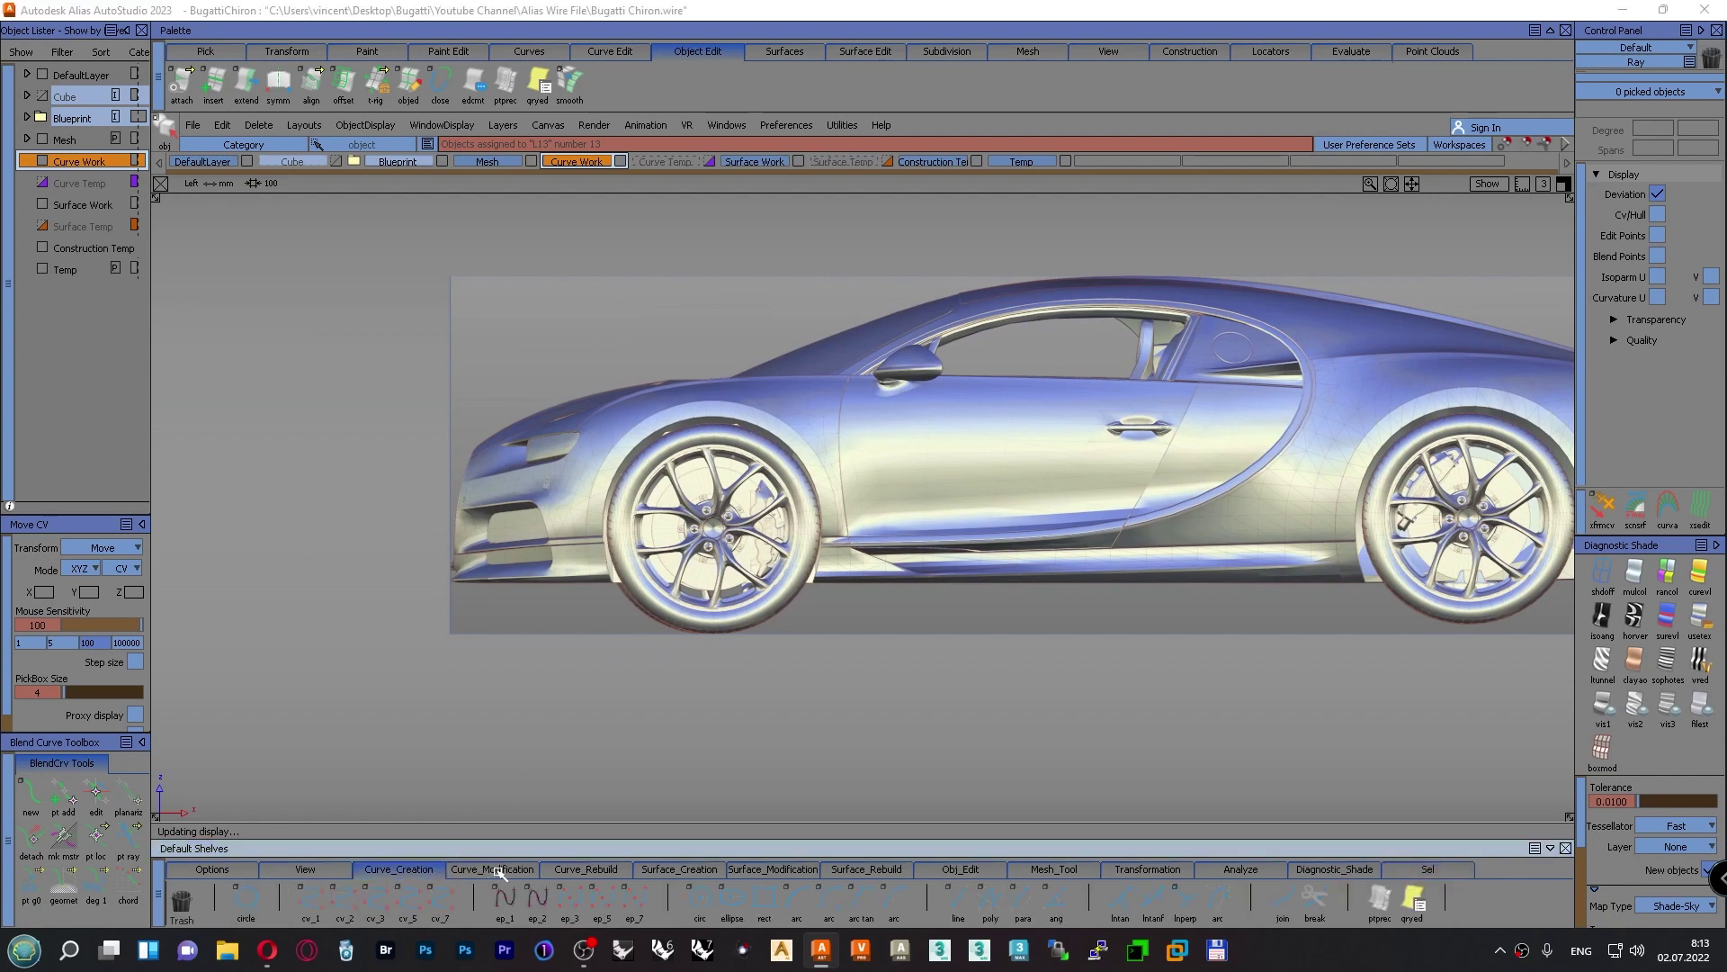
{"action": "double_click", "coordinate": [254, 901]}
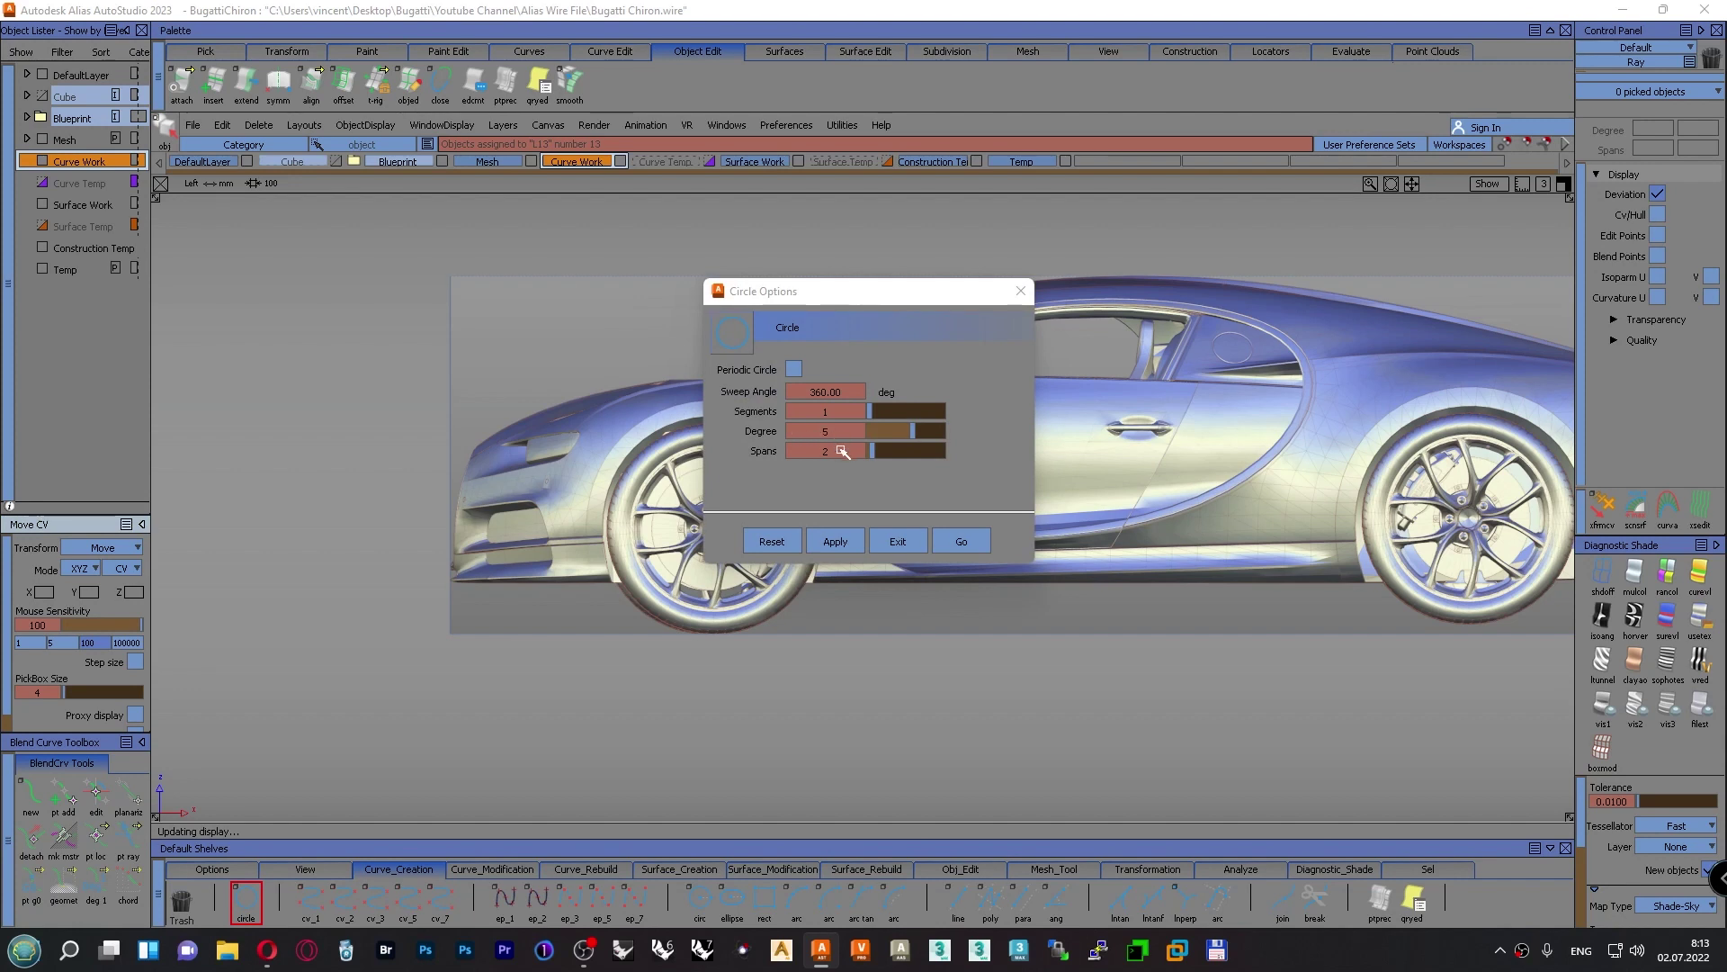
{"action": "left_click", "coordinate": [965, 542]}
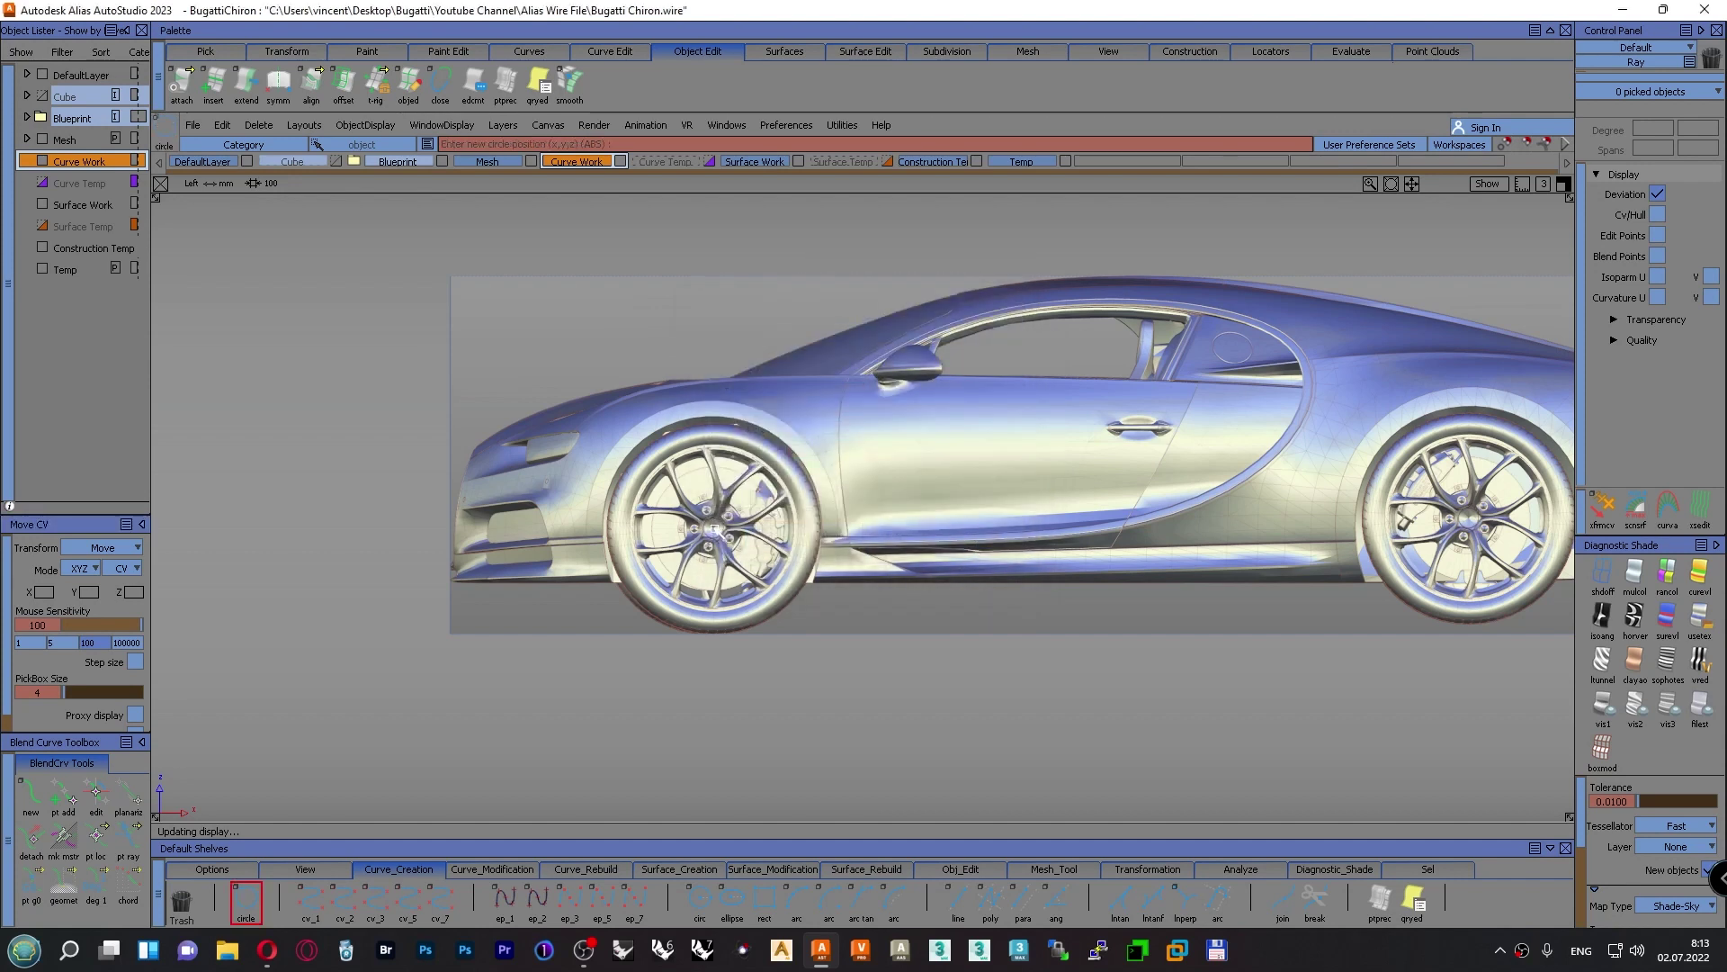
Place the circle at the front wheel's hub in the side view and scale it uniformly to about 790 to surround the tyre
{"action": "left_click", "coordinate": [713, 530]}
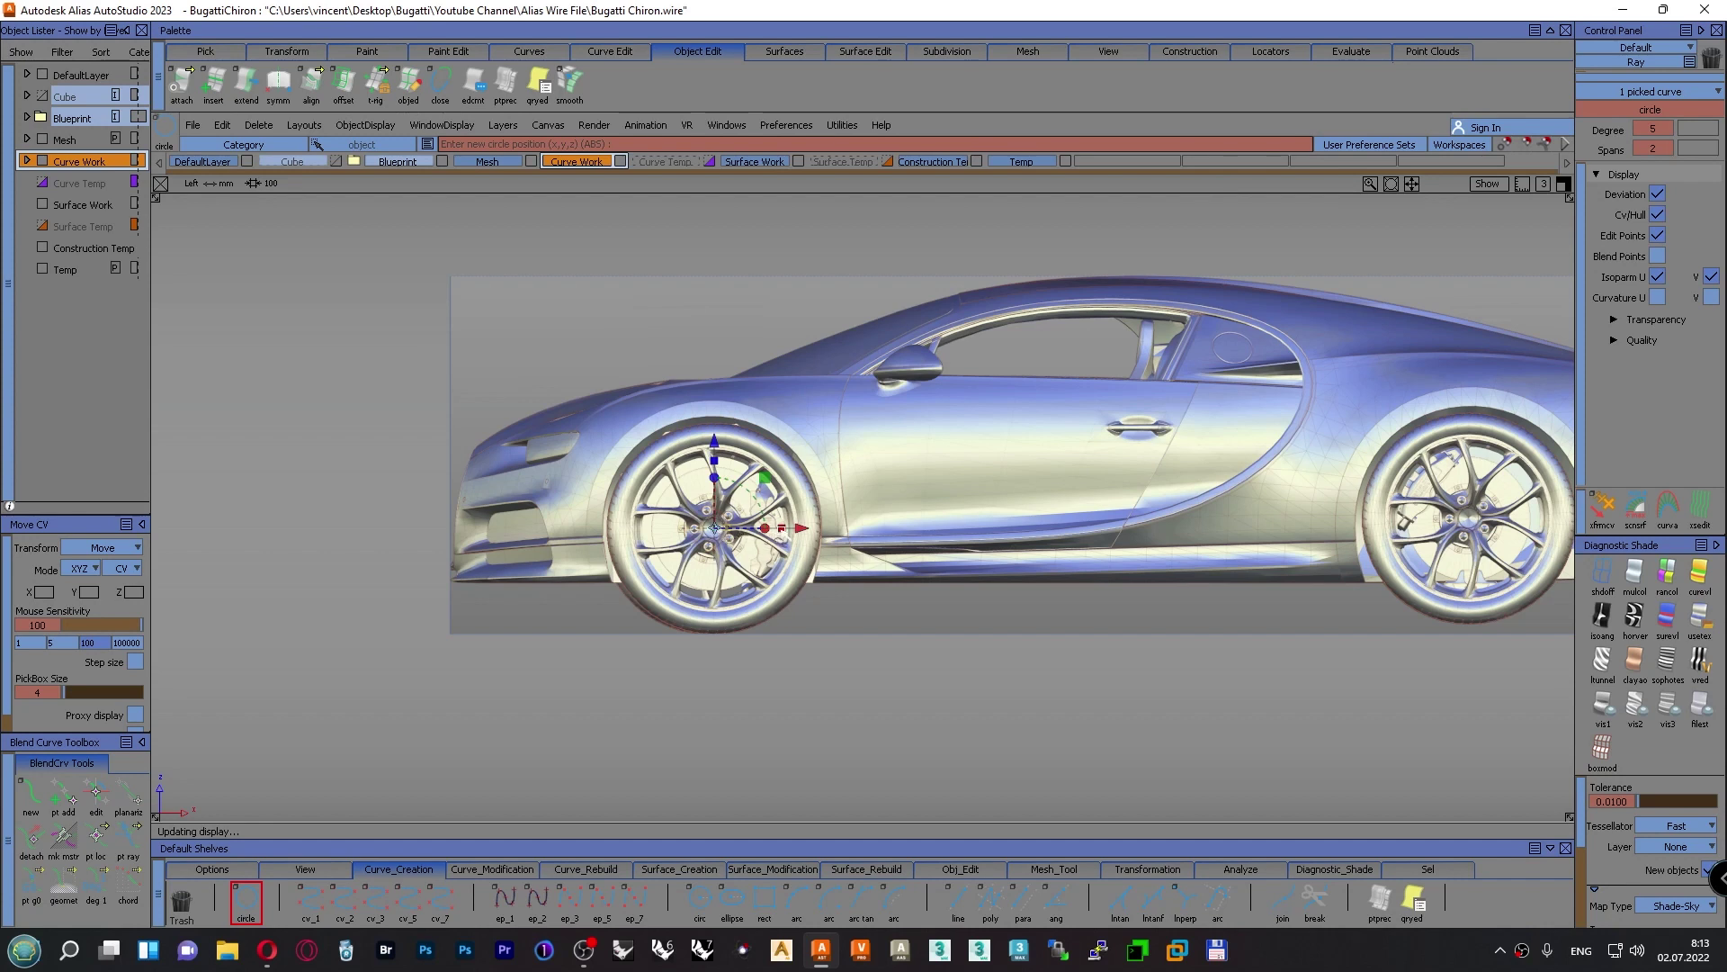
{"action": "left_click", "coordinate": [781, 528]}
{"action": "left_click_drag", "start_coordinate": [716, 528], "coordinate": [891, 510]}
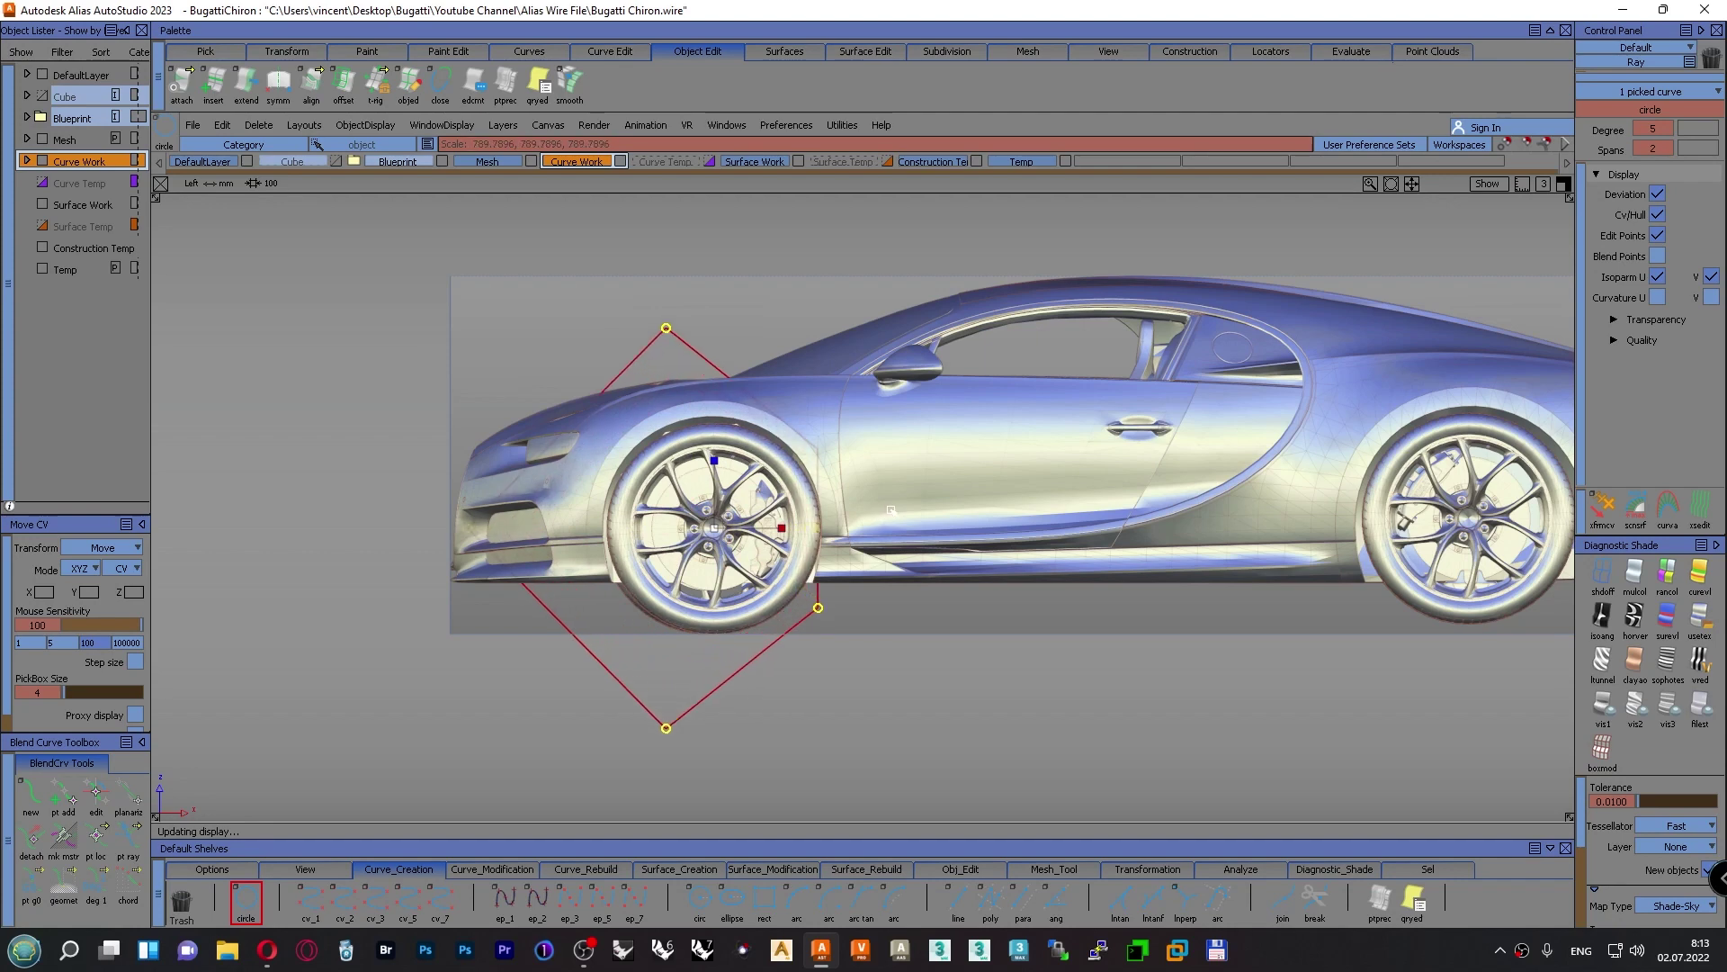
Move the circle sideways in the top view to just outside the car's side, at about Y -1144 mm
{"action": "key", "text": "F5"}
{"action": "right_click_drag", "start_coordinate": [884, 527], "coordinate": [736, 518], "text": "alt+shift"}
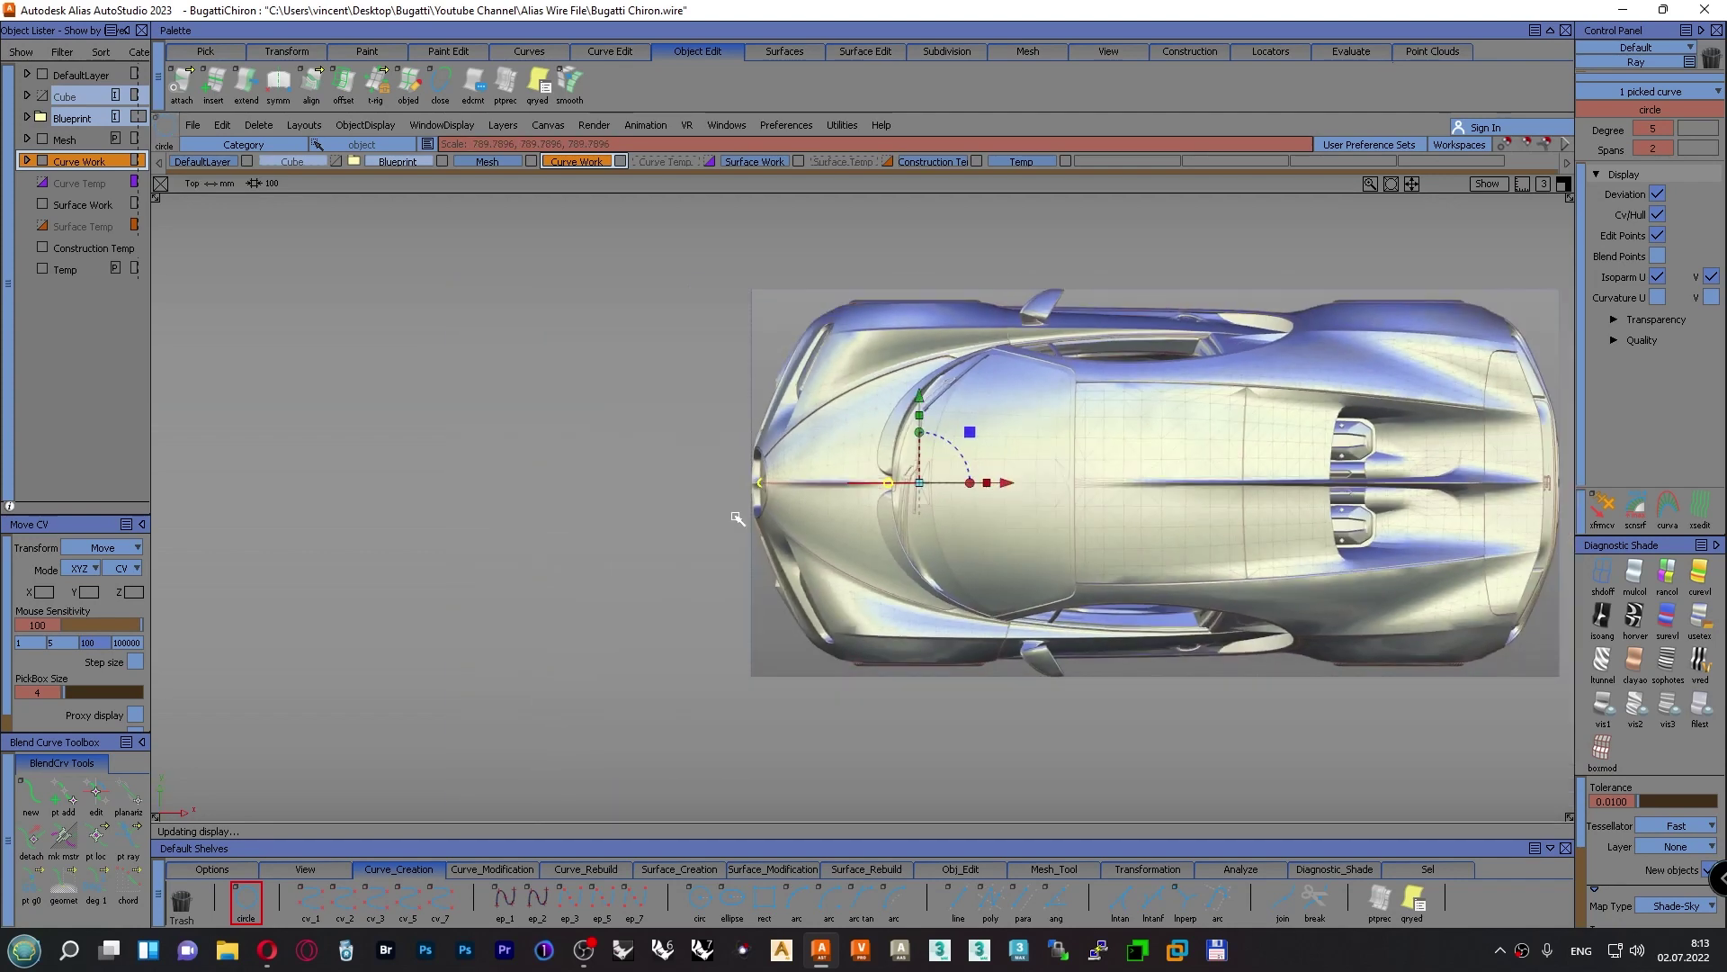
{"action": "left_click_drag", "start_coordinate": [919, 416], "coordinate": [944, 589]}
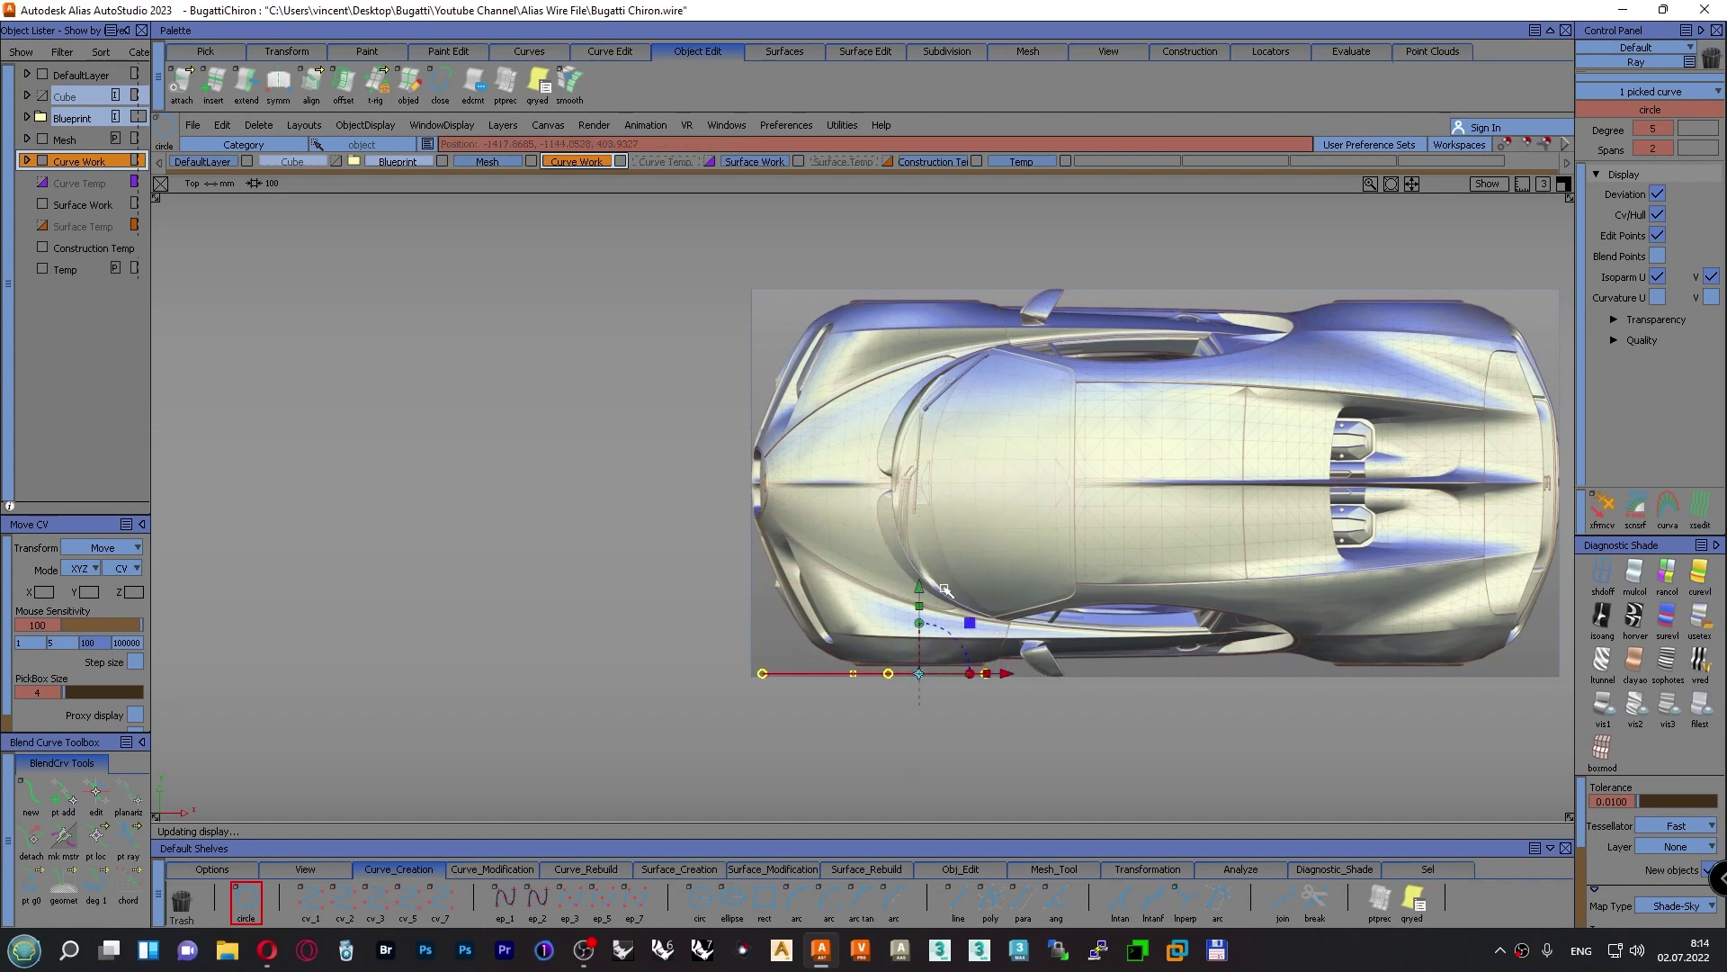
{"action": "key", "text": "F6"}
{"action": "right_click_drag", "start_coordinate": [939, 559], "coordinate": [937, 521], "text": "alt+shift"}
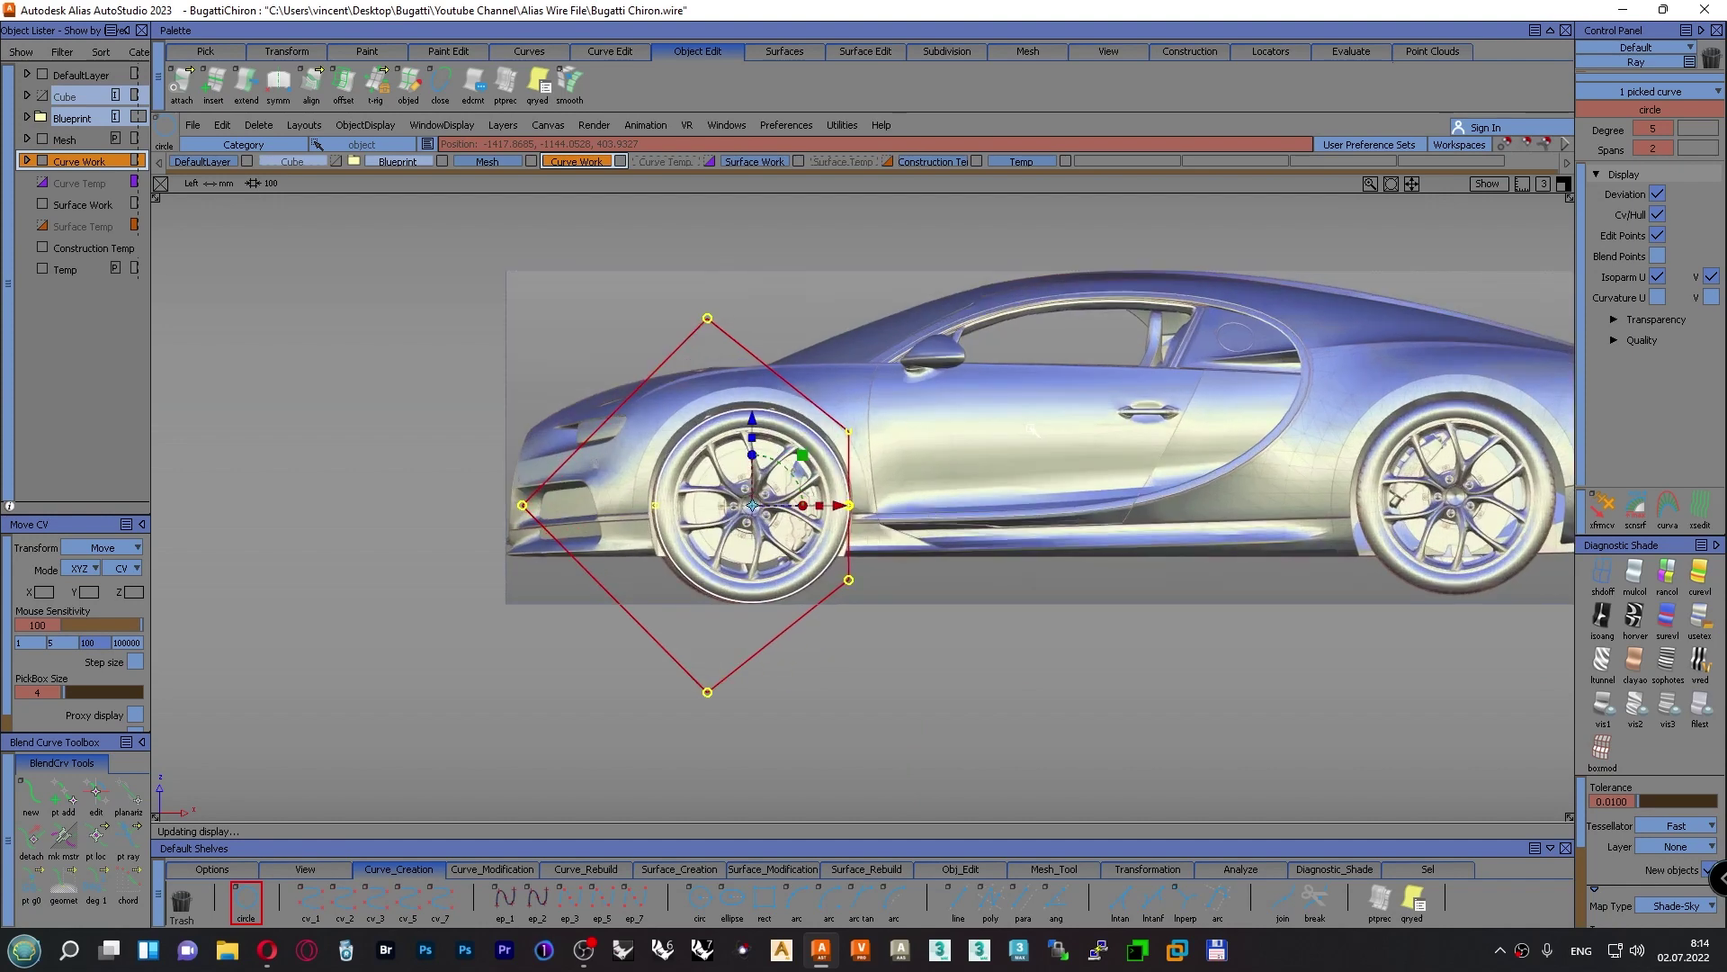
Rotate the circle 90° about Y through its transform information
{"action": "key", "text": "ctrl+i"}
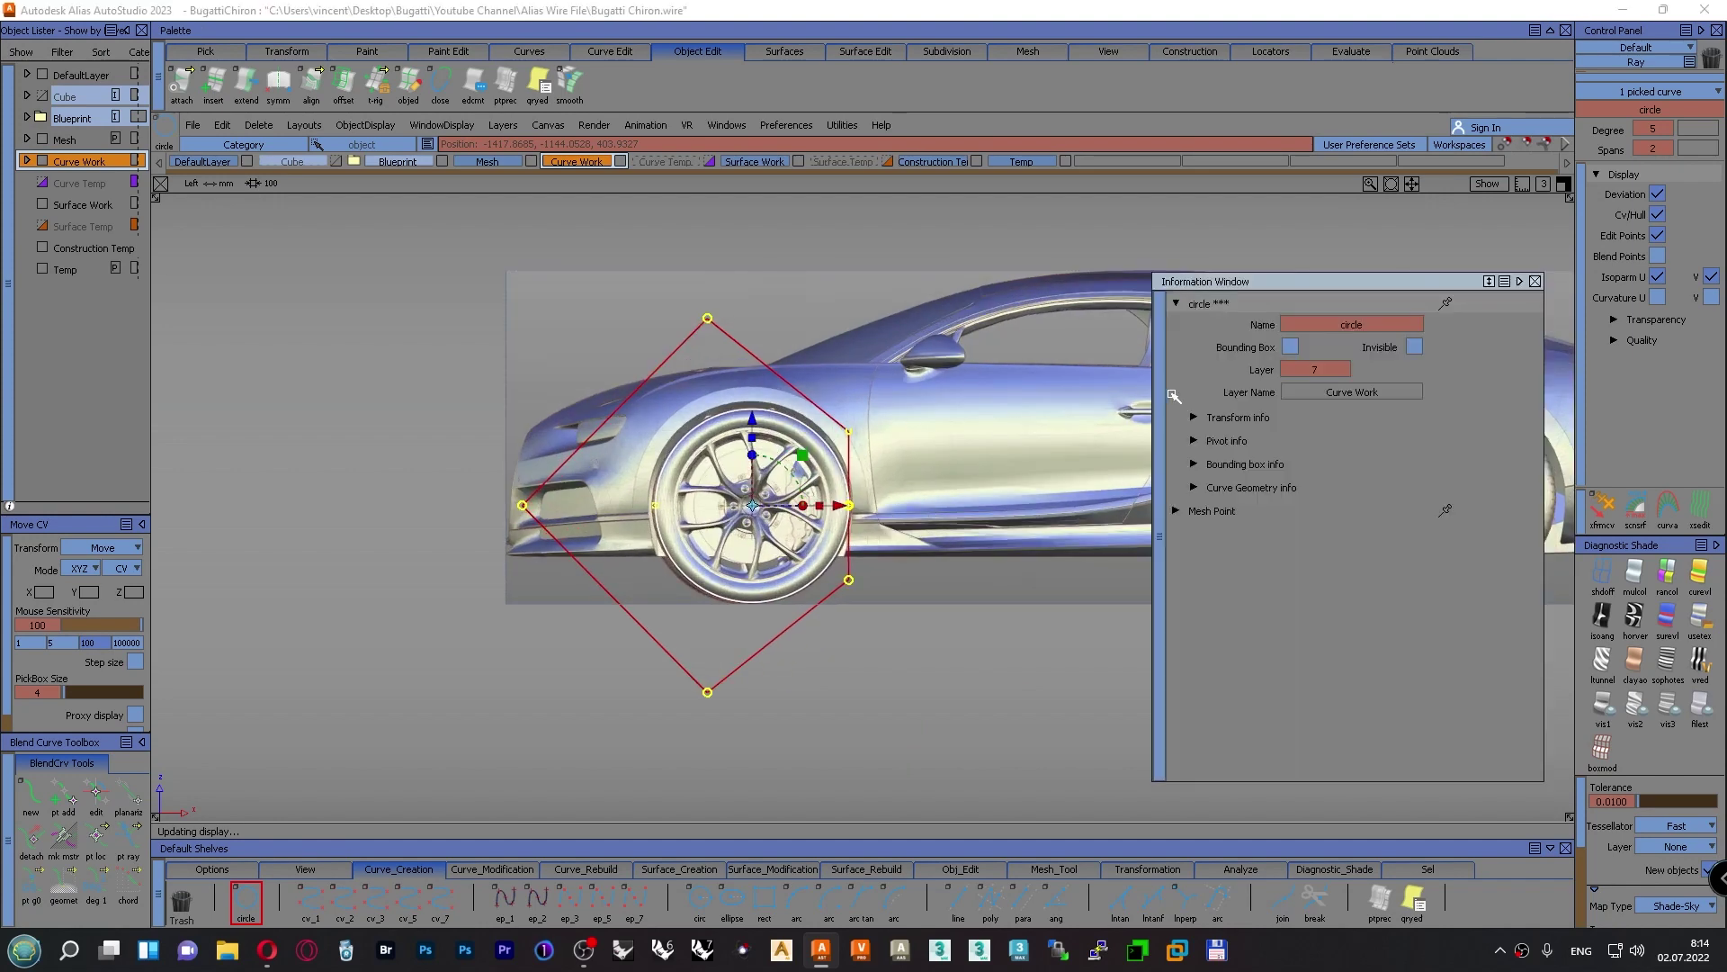
{"action": "left_click", "coordinate": [1228, 419]}
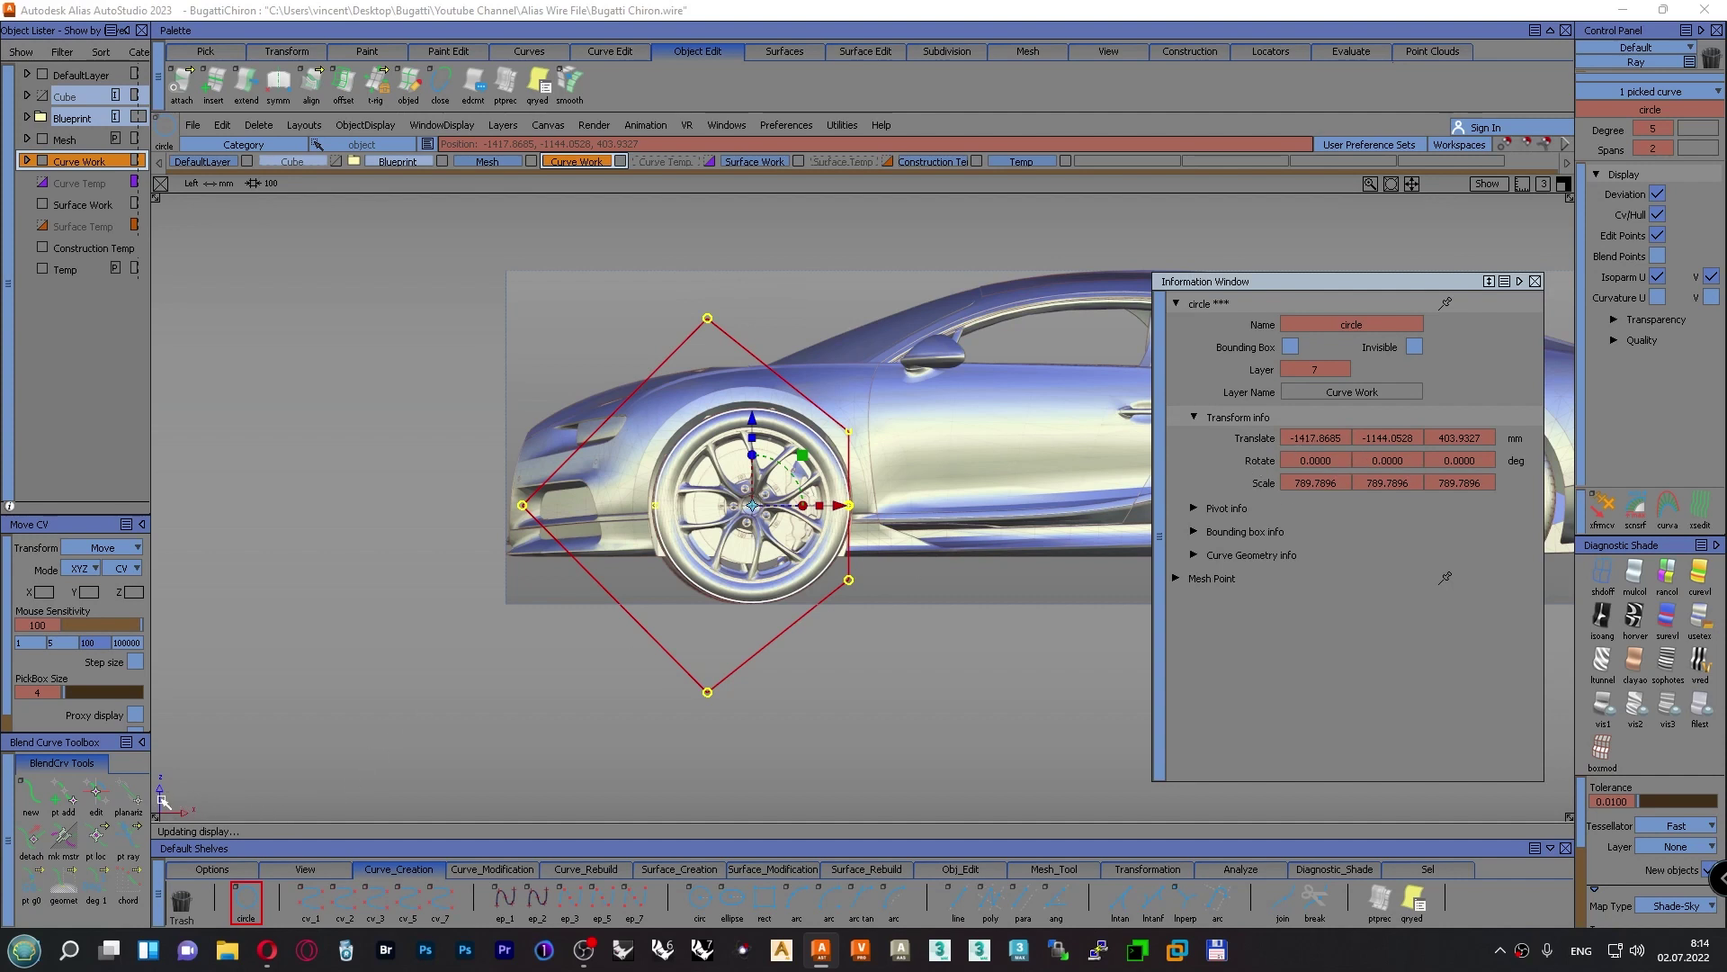
{"action": "left_click", "coordinate": [1403, 459]}
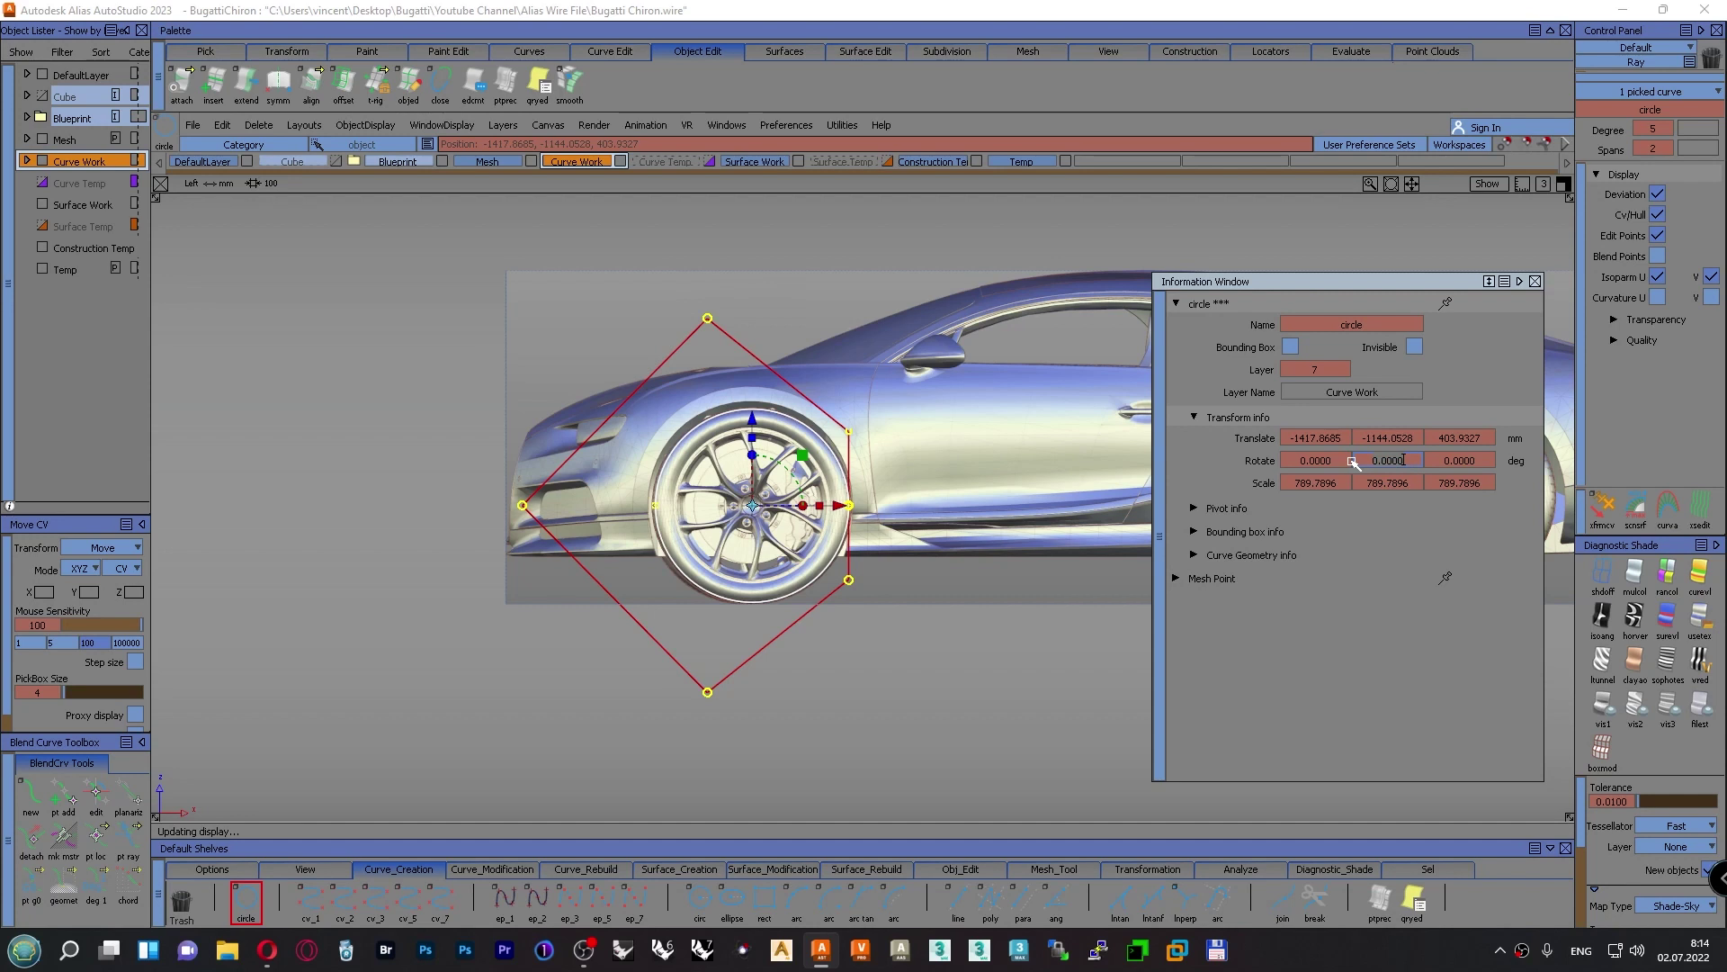
{"action": "type", "text": "90"}
{"action": "key", "text": "Return"}
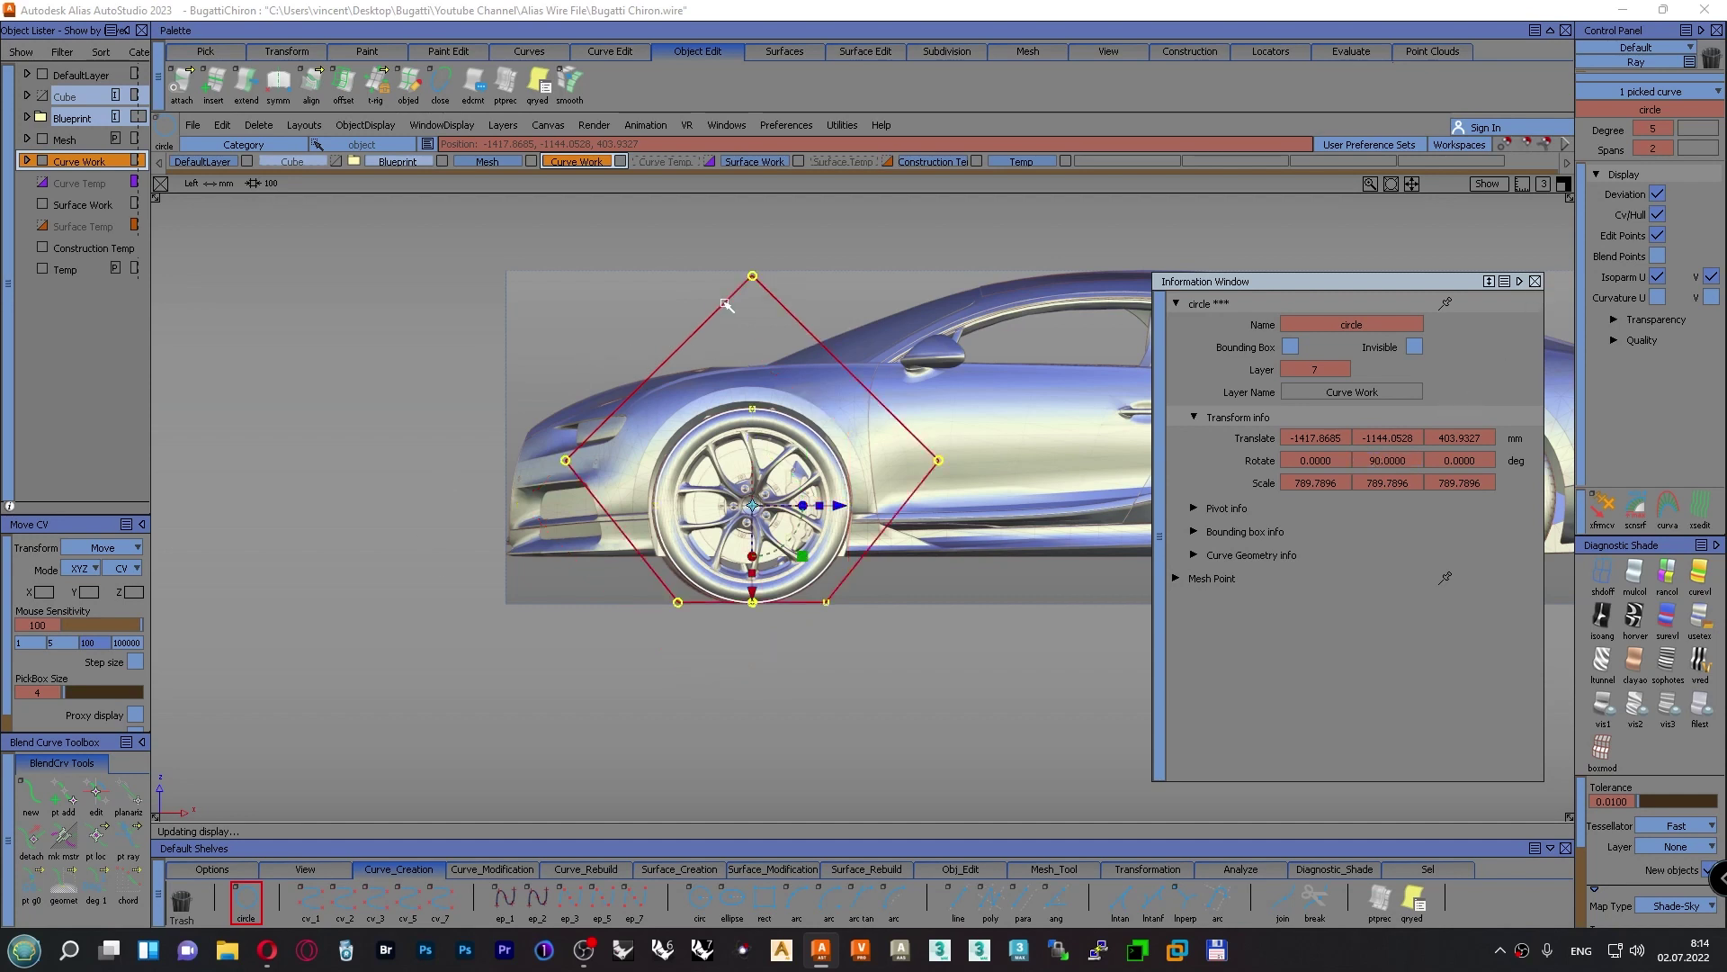
{"action": "left_click", "coordinate": [1535, 282]}
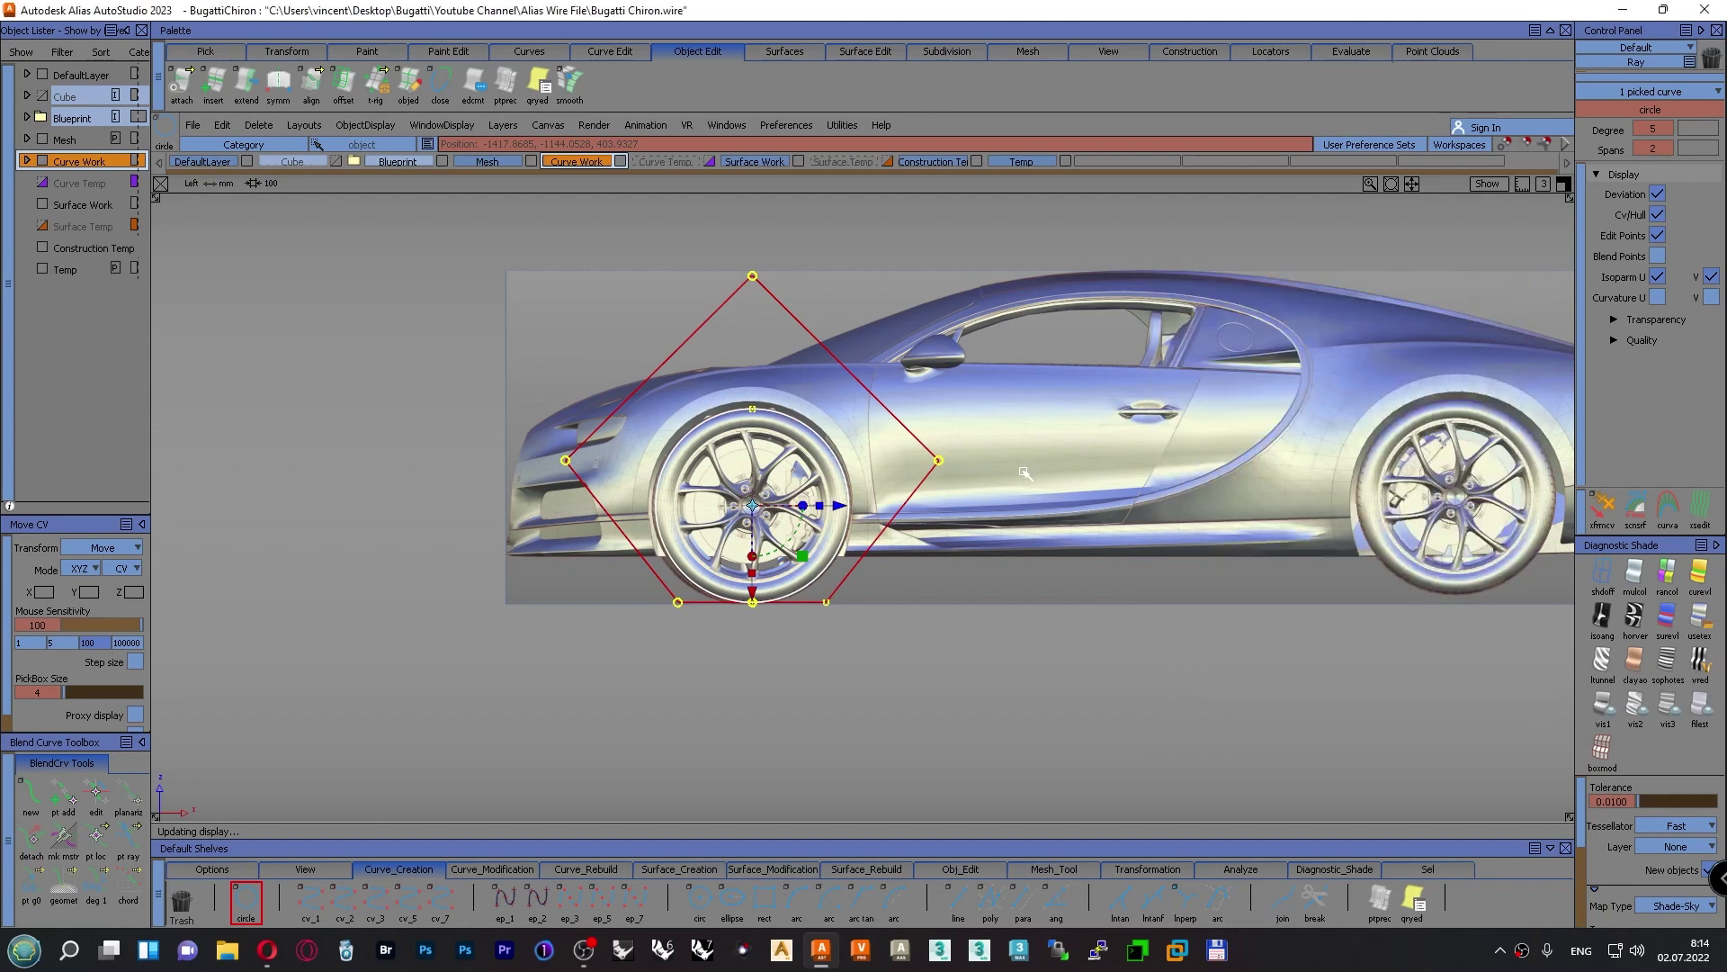
Scale the front circle uniformly to about 965 to match the outer edge of the front wheel arch
{"action": "right_click_drag", "start_coordinate": [808, 544], "coordinate": [731, 519], "text": "alt+shift"}
{"action": "middle_click_drag", "start_coordinate": [732, 519], "coordinate": [816, 586], "text": "alt+shift"}
{"action": "right_click_drag", "start_coordinate": [815, 586], "coordinate": [810, 596], "text": "alt+shift"}
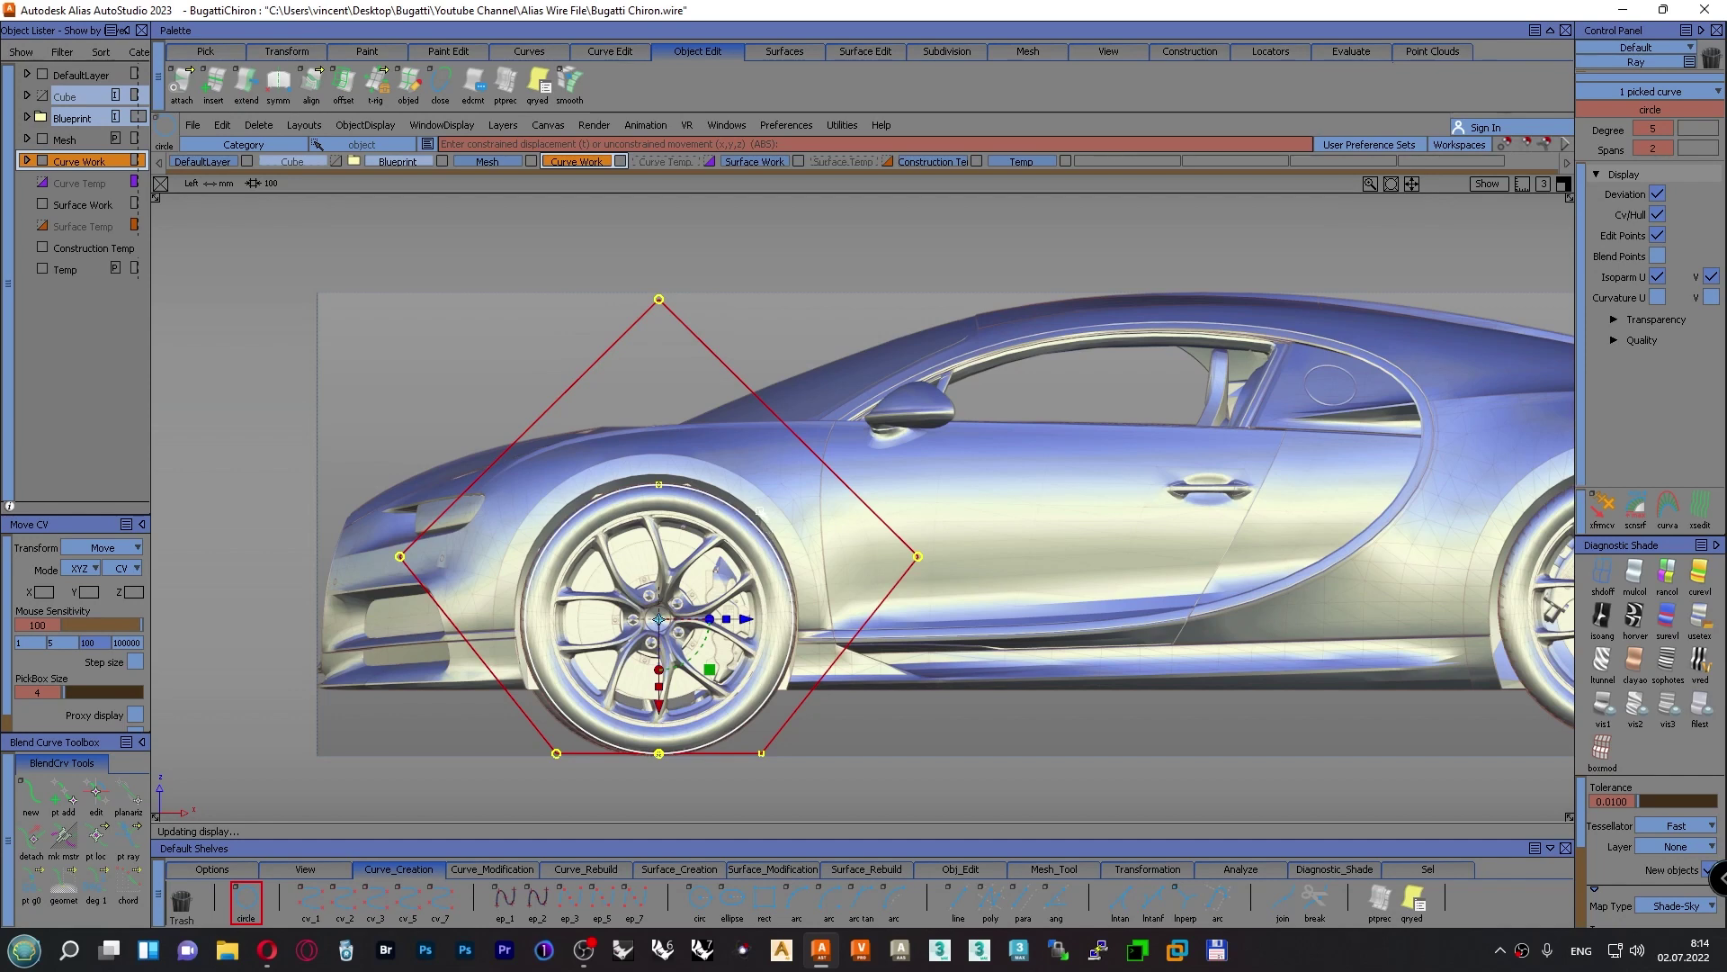
{"action": "middle_click_drag", "start_coordinate": [769, 533], "coordinate": [810, 452], "text": "alt+shift"}
{"action": "right_click_drag", "start_coordinate": [694, 452], "coordinate": [653, 437], "text": "alt+shift"}
{"action": "middle_click_drag", "start_coordinate": [653, 438], "coordinate": [780, 472], "text": "alt+shift"}
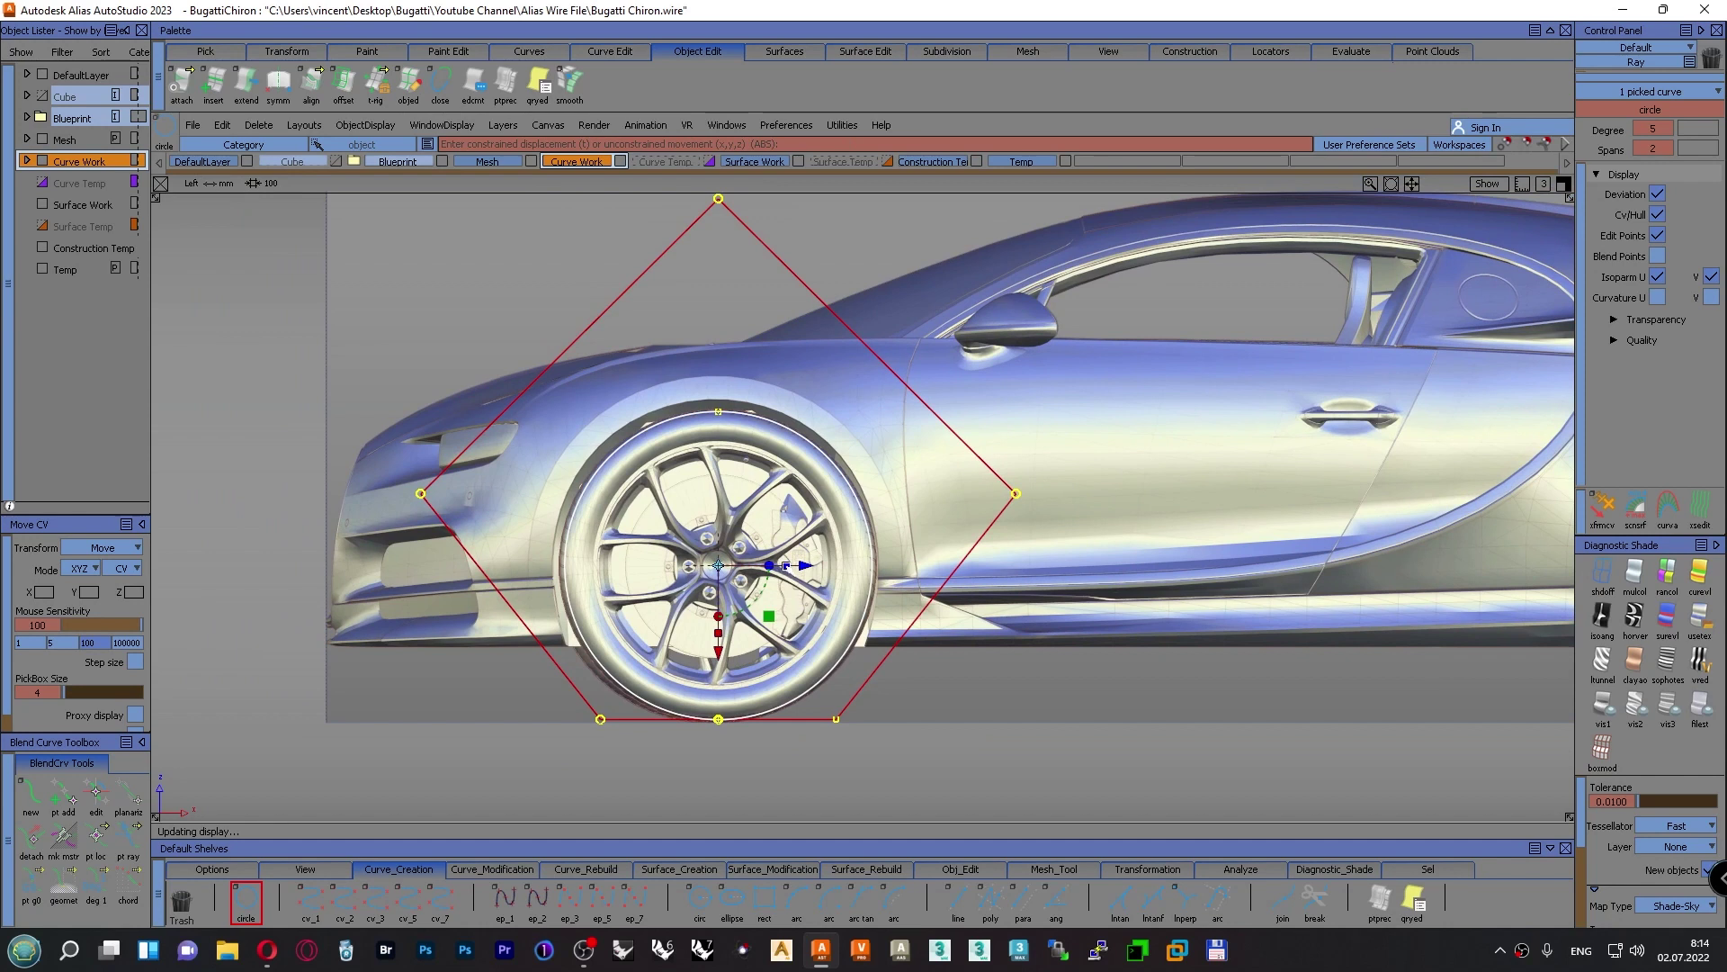
{"action": "left_click", "coordinate": [785, 565]}
{"action": "left_click_drag", "start_coordinate": [718, 565], "coordinate": [731, 561]}
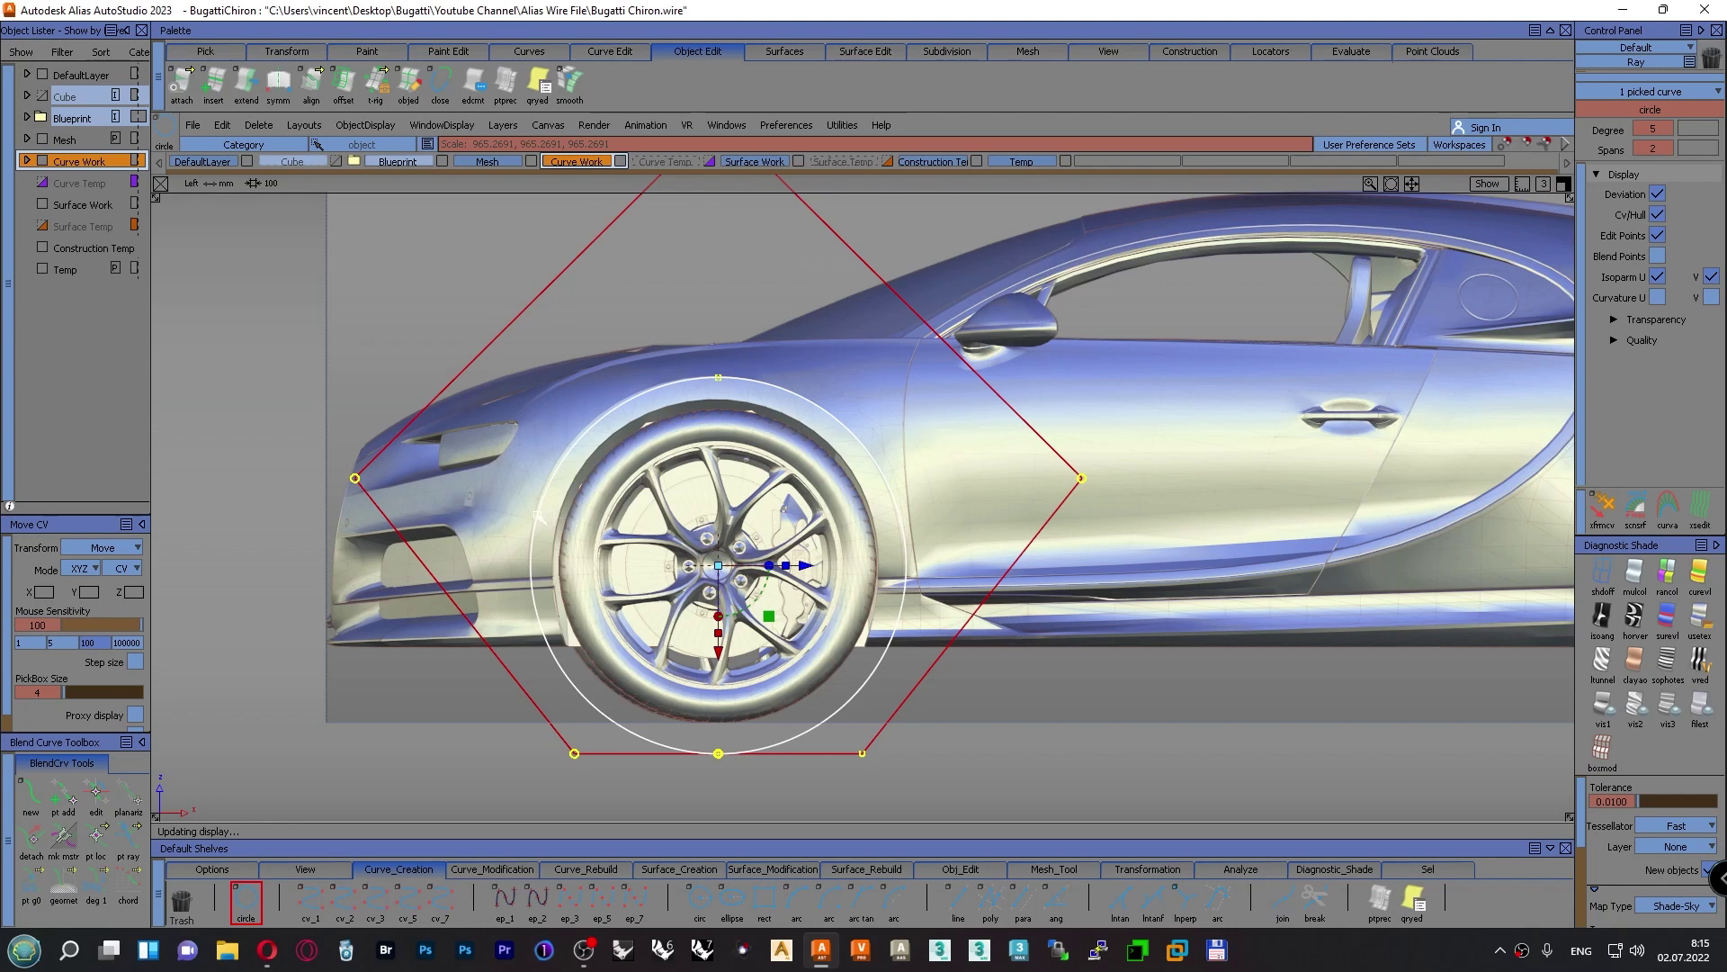
Undo the accidental transform around the front wheel
{"action": "right_click_drag", "start_coordinate": [706, 538], "coordinate": [471, 489], "text": "alt+shift"}
{"action": "middle_click_drag", "start_coordinate": [472, 489], "coordinate": [933, 514], "text": "alt+shift"}
{"action": "right_click_drag", "start_coordinate": [933, 514], "coordinate": [929, 445], "text": "alt+shift"}
{"action": "middle_click_drag", "start_coordinate": [929, 445], "coordinate": [859, 450], "text": "alt+shift"}
{"action": "left_click", "coordinate": [859, 473], "text": "ctrl+shift"}
{"action": "key", "text": "ctrl+z"}
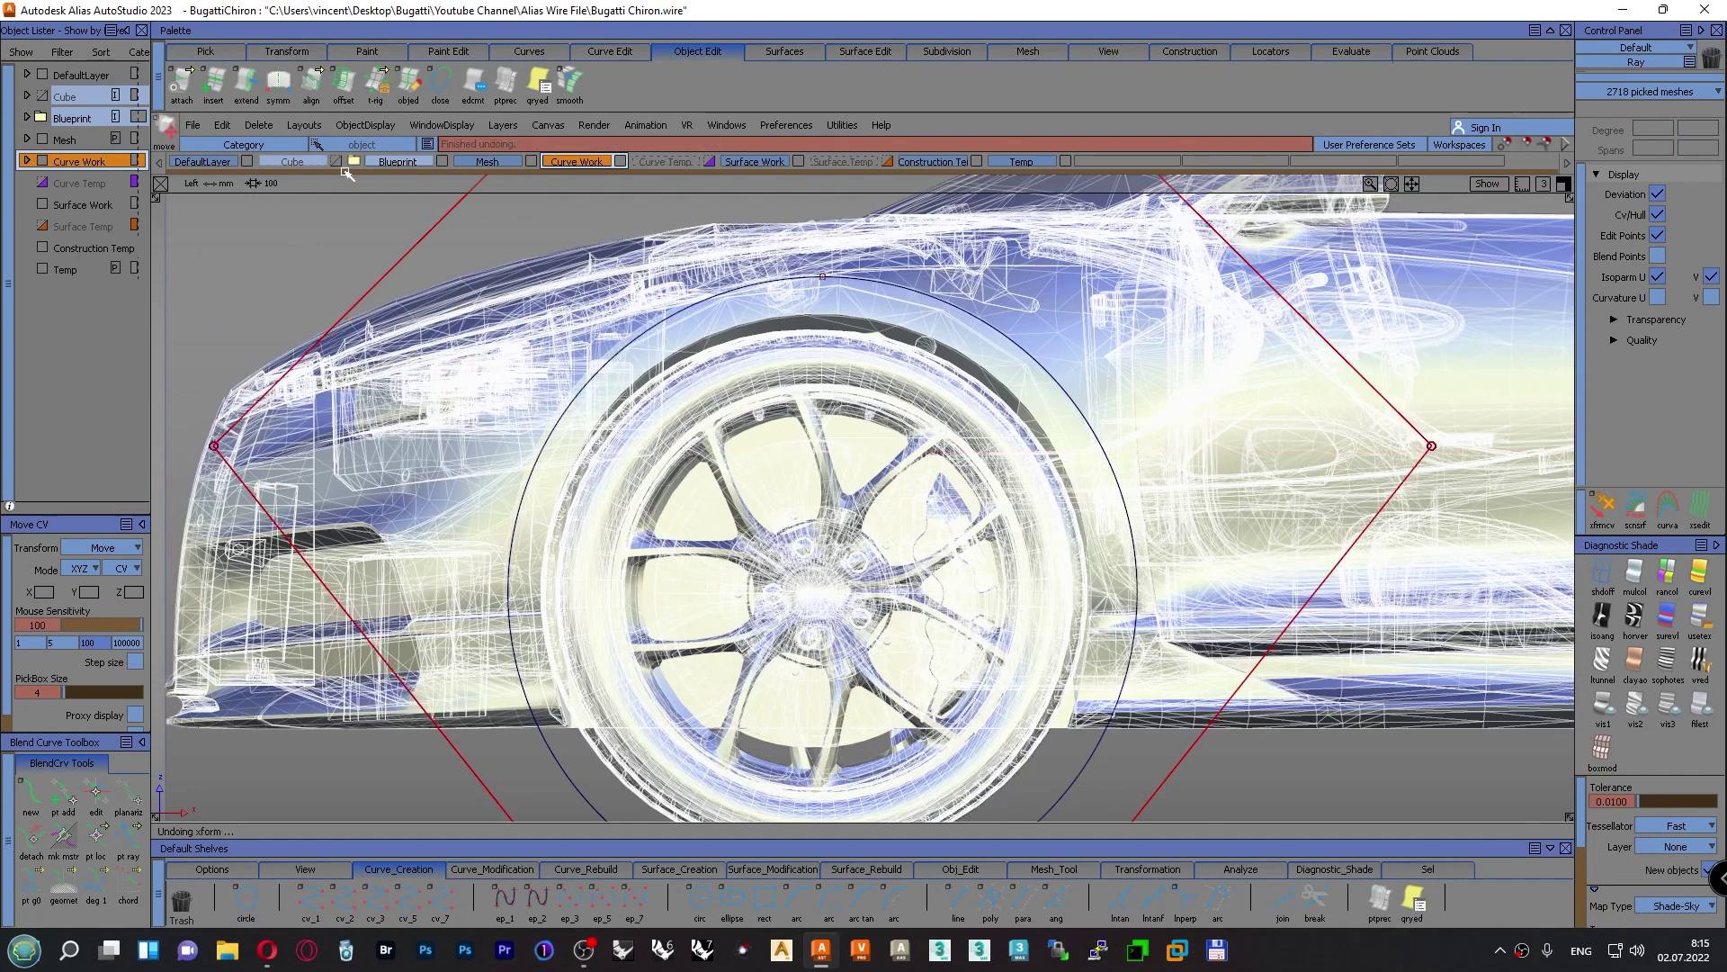
Try the Reference state on the Mesh layer and set the layer back to Pickable
{"action": "right_click", "coordinate": [503, 162]}
{"action": "mouse_move", "coordinate": [486, 264]}
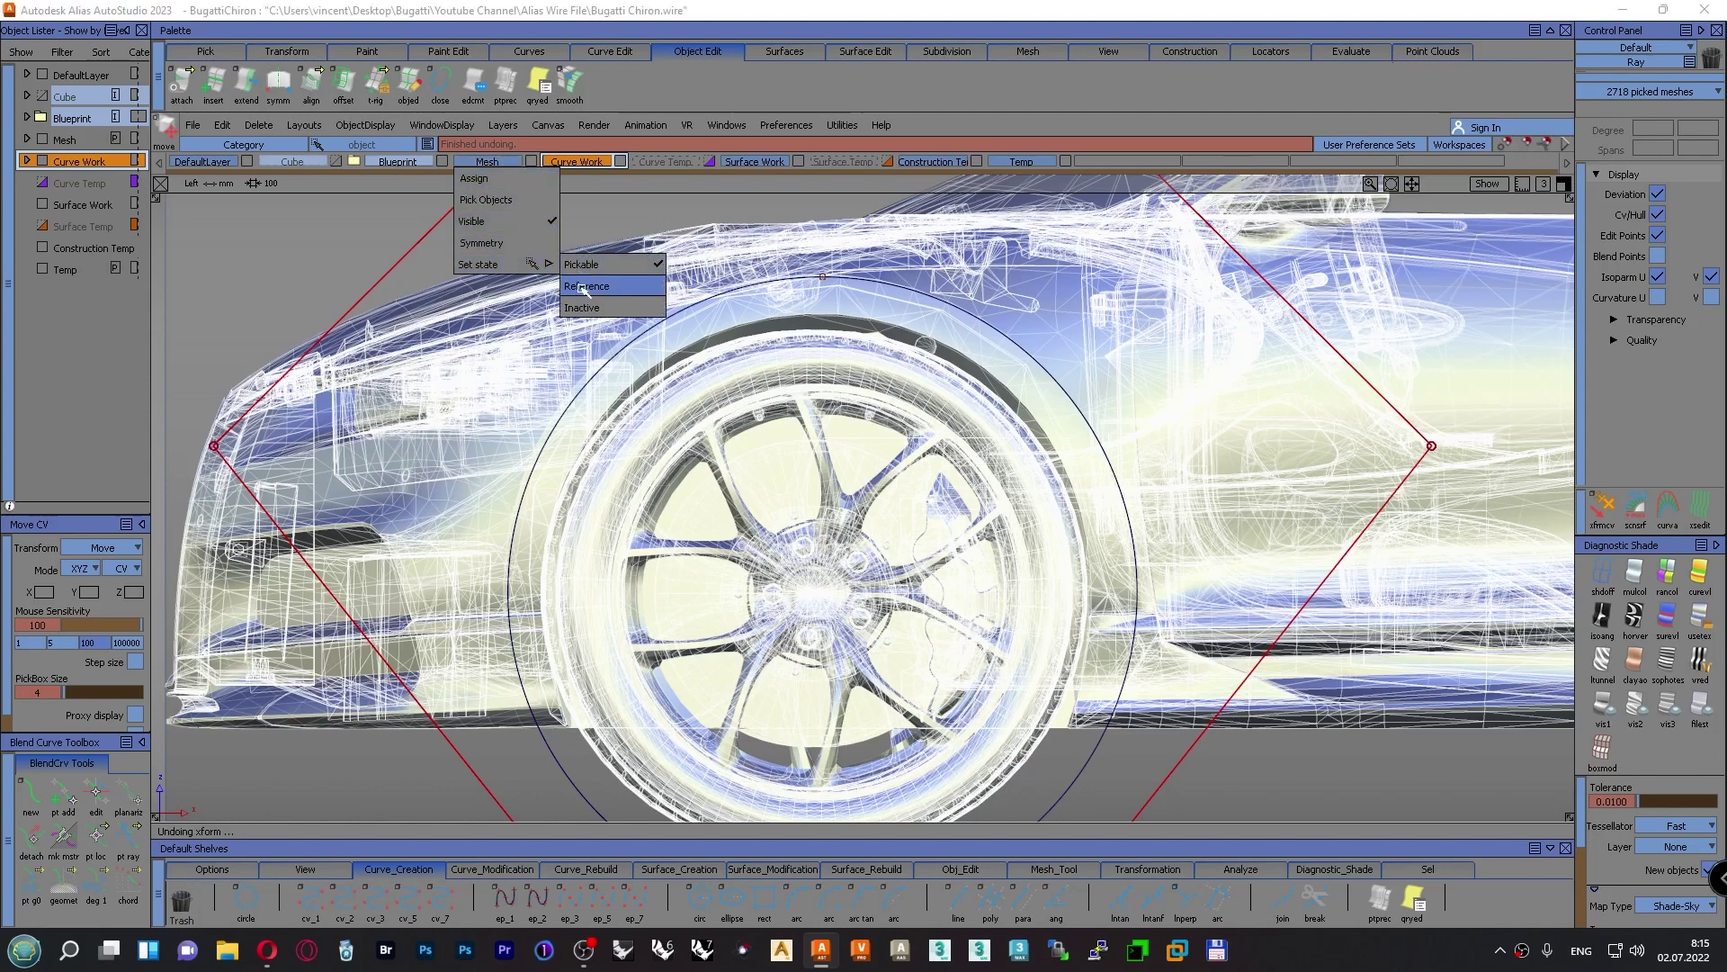
{"action": "left_click", "coordinate": [584, 291]}
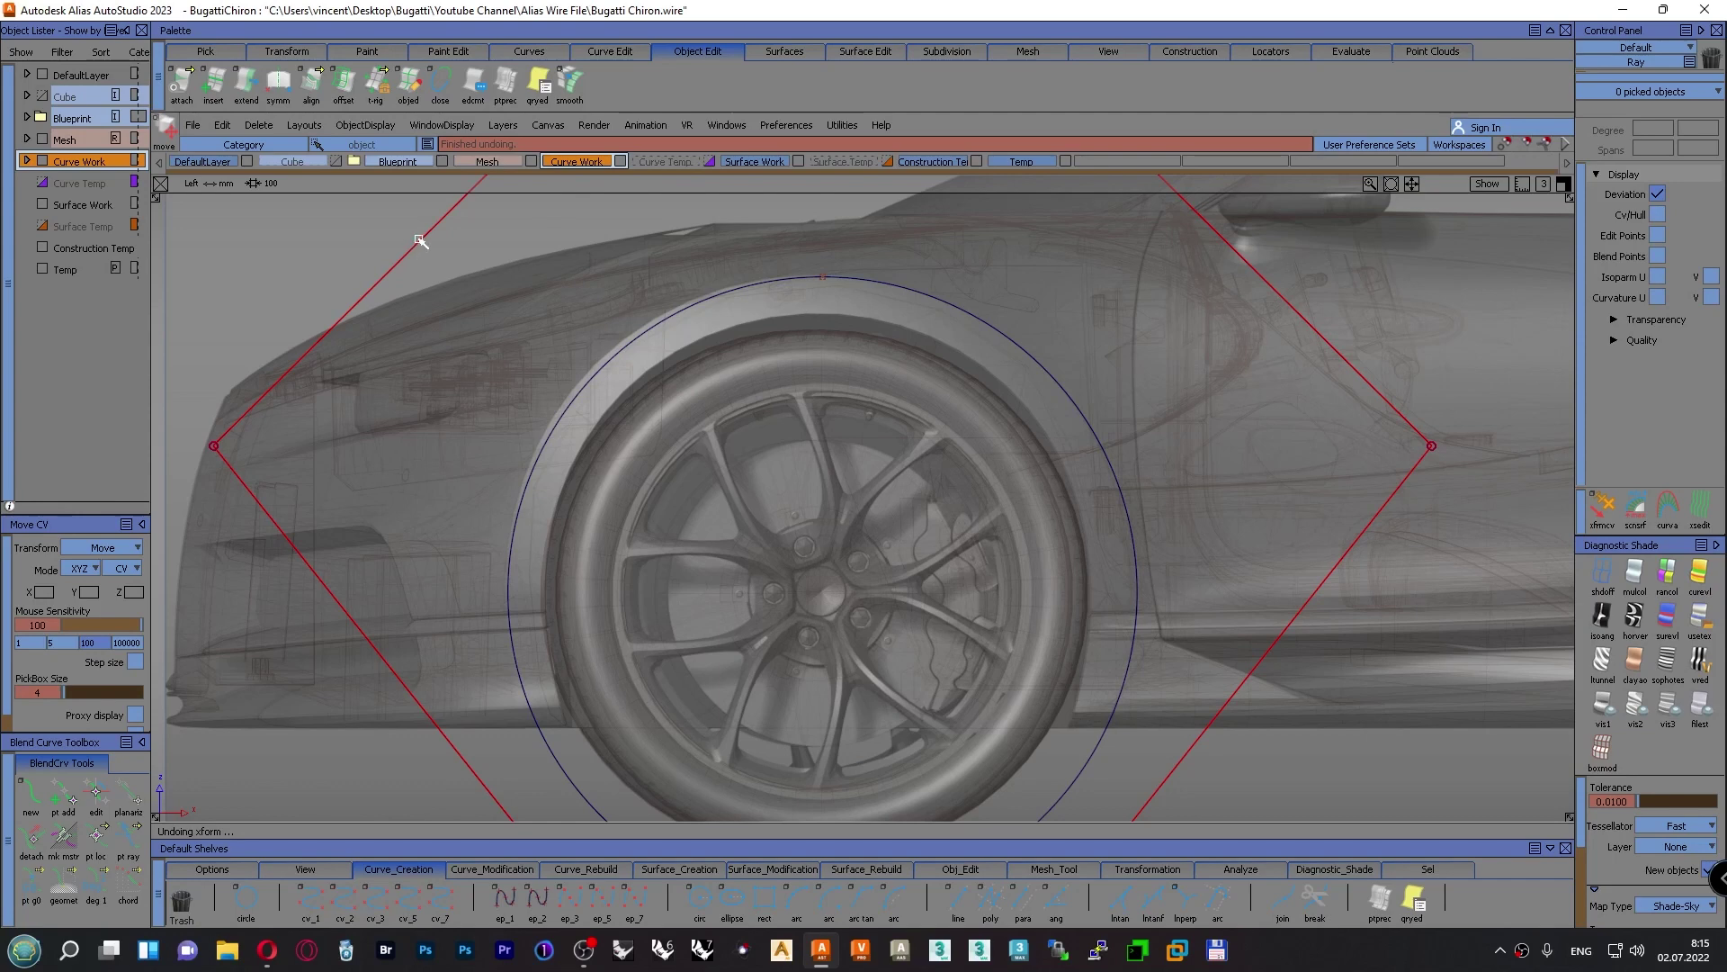
{"action": "right_click", "coordinate": [477, 166]}
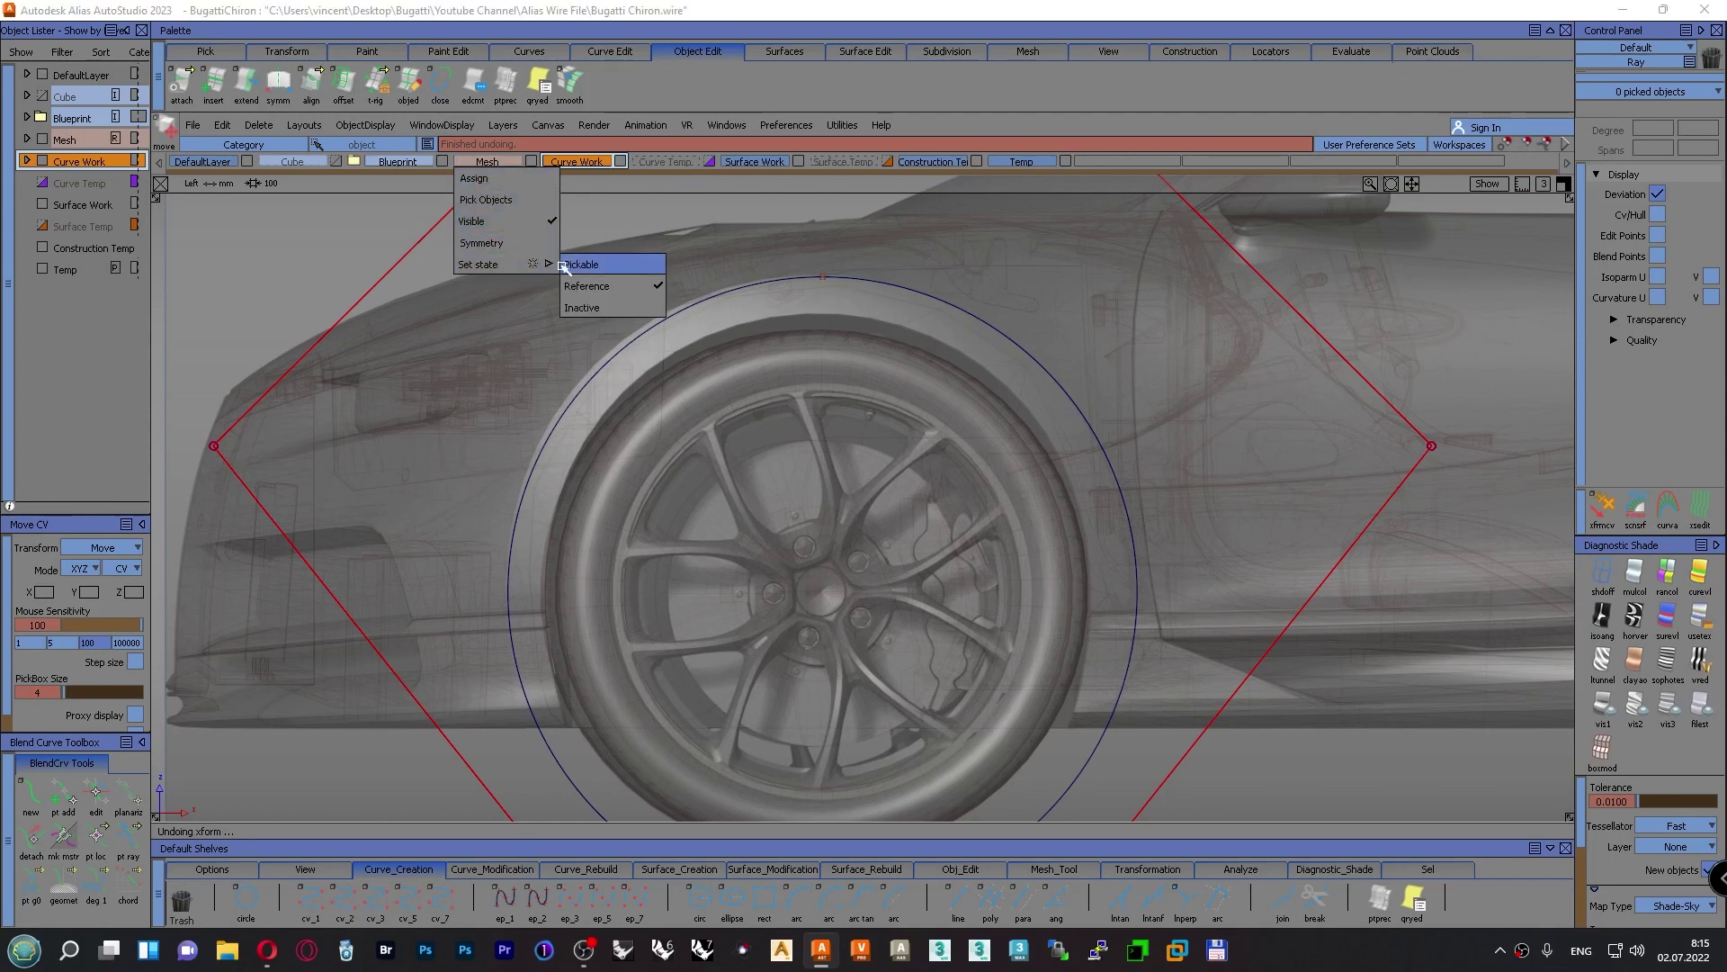
{"action": "left_click", "coordinate": [574, 265]}
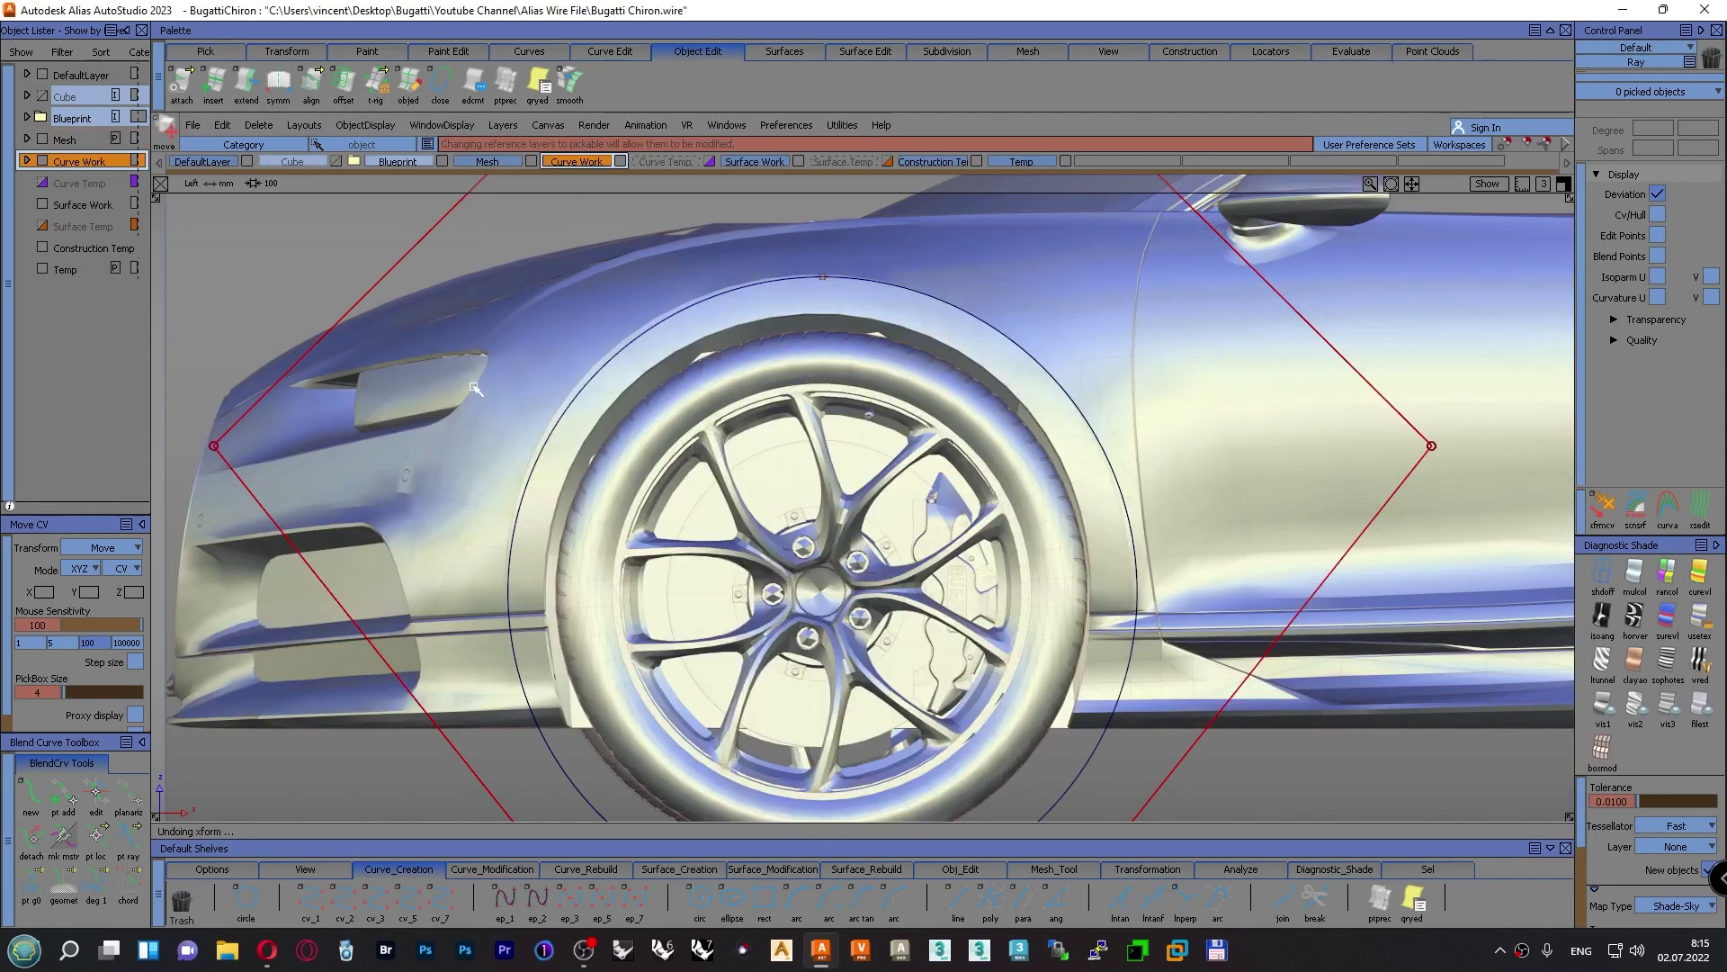
Pick the front wheel circle and fine-tune its position so that it follows the front wheel arch
{"action": "left_click_drag", "start_coordinate": [299, 217], "coordinate": [407, 180], "text": "ctrl+shift"}
{"action": "left_click", "coordinate": [410, 256]}
{"action": "middle_click_drag", "start_coordinate": [1258, 735], "coordinate": [1221, 714], "text": "alt+shift"}
{"action": "left_click_drag", "start_coordinate": [1462, 751], "coordinate": [1458, 751]}
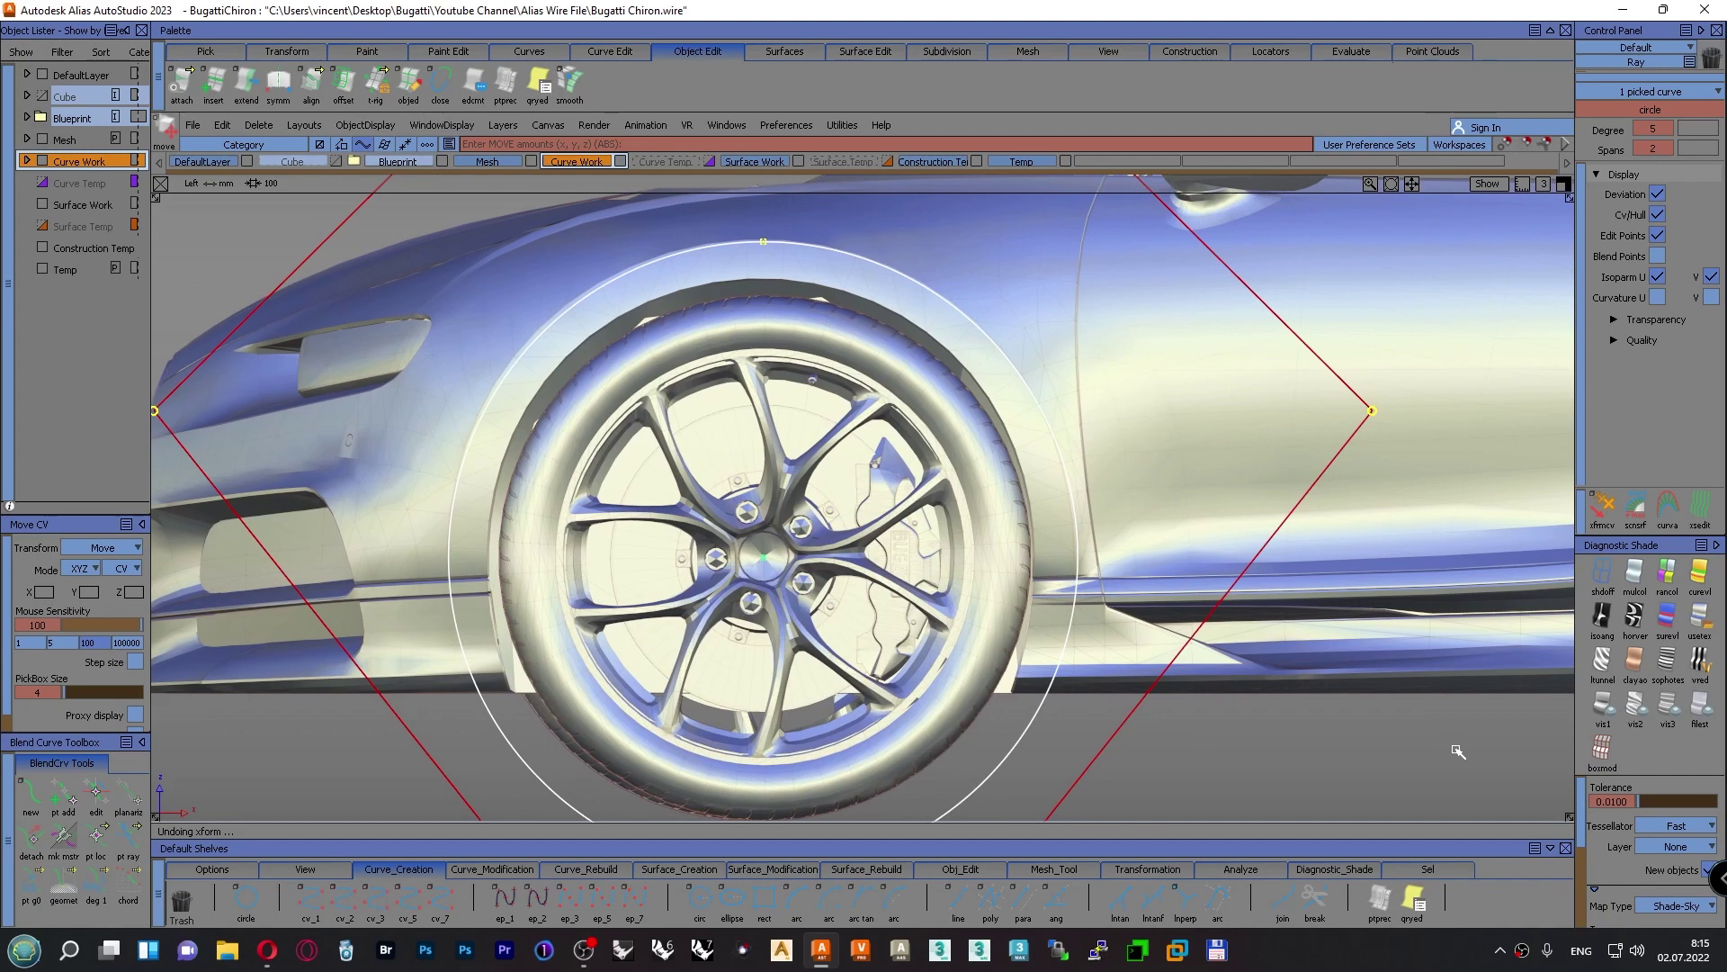
{"action": "key", "text": "ctrl+z"}
{"action": "key", "text": "ctrl+z"}
{"action": "left_click_drag", "start_coordinate": [1458, 751], "coordinate": [1459, 750]}
{"action": "key", "text": "Up"}
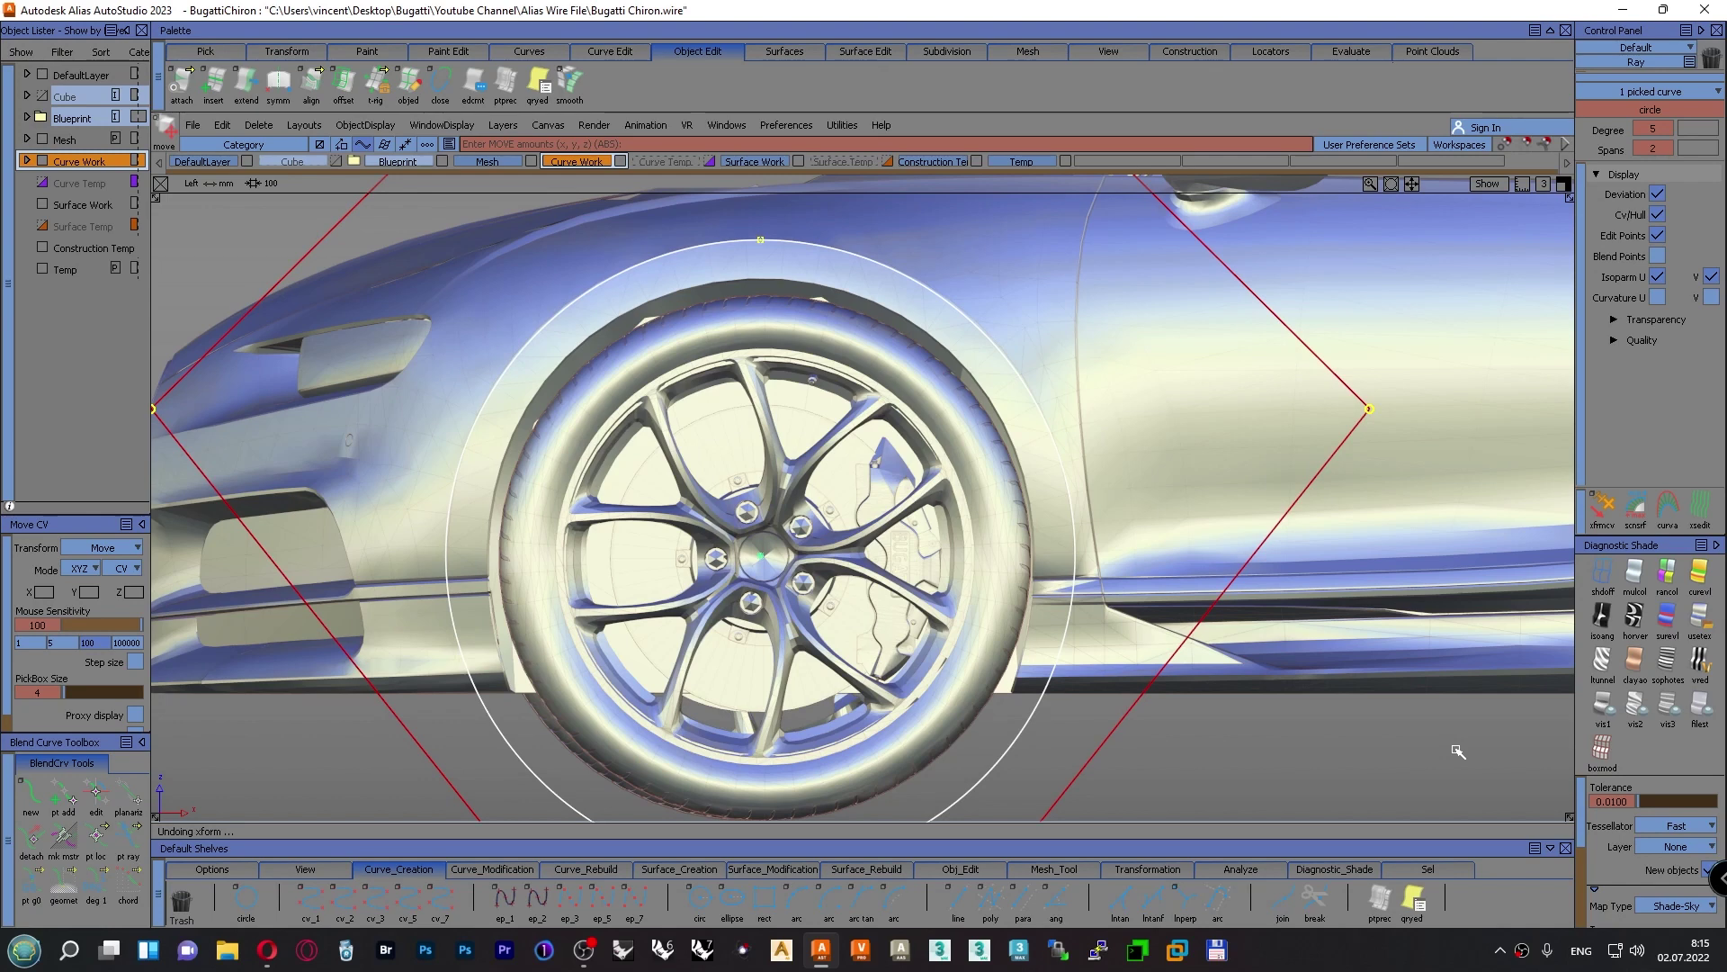
{"action": "key", "text": "shift+alt"}
{"action": "right_click_drag", "start_coordinate": [955, 376], "coordinate": [1025, 376], "text": "alt+shift"}
{"action": "middle_click_drag", "start_coordinate": [1022, 394], "coordinate": [1037, 433], "text": "alt+shift"}
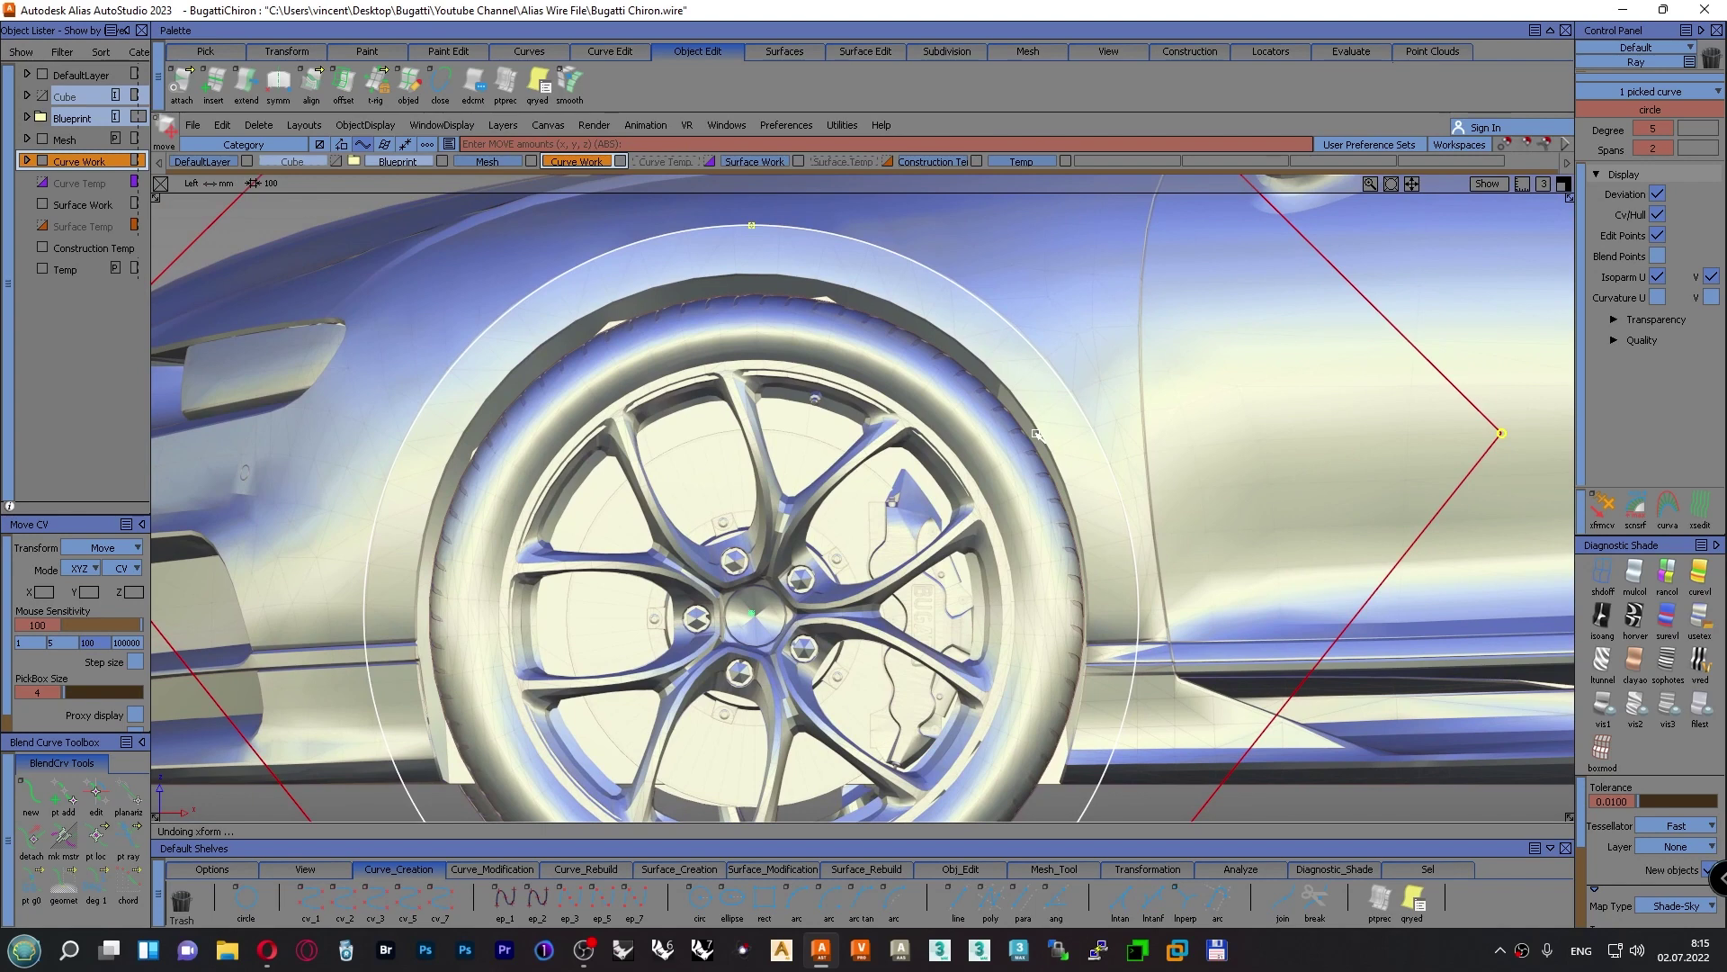
Copy and paste the front wheel circle and move the duplicate along the car onto the rear wheel
{"action": "key", "text": "shift+alt"}
{"action": "right_click_drag", "start_coordinate": [932, 478], "coordinate": [707, 533], "text": "alt+shift"}
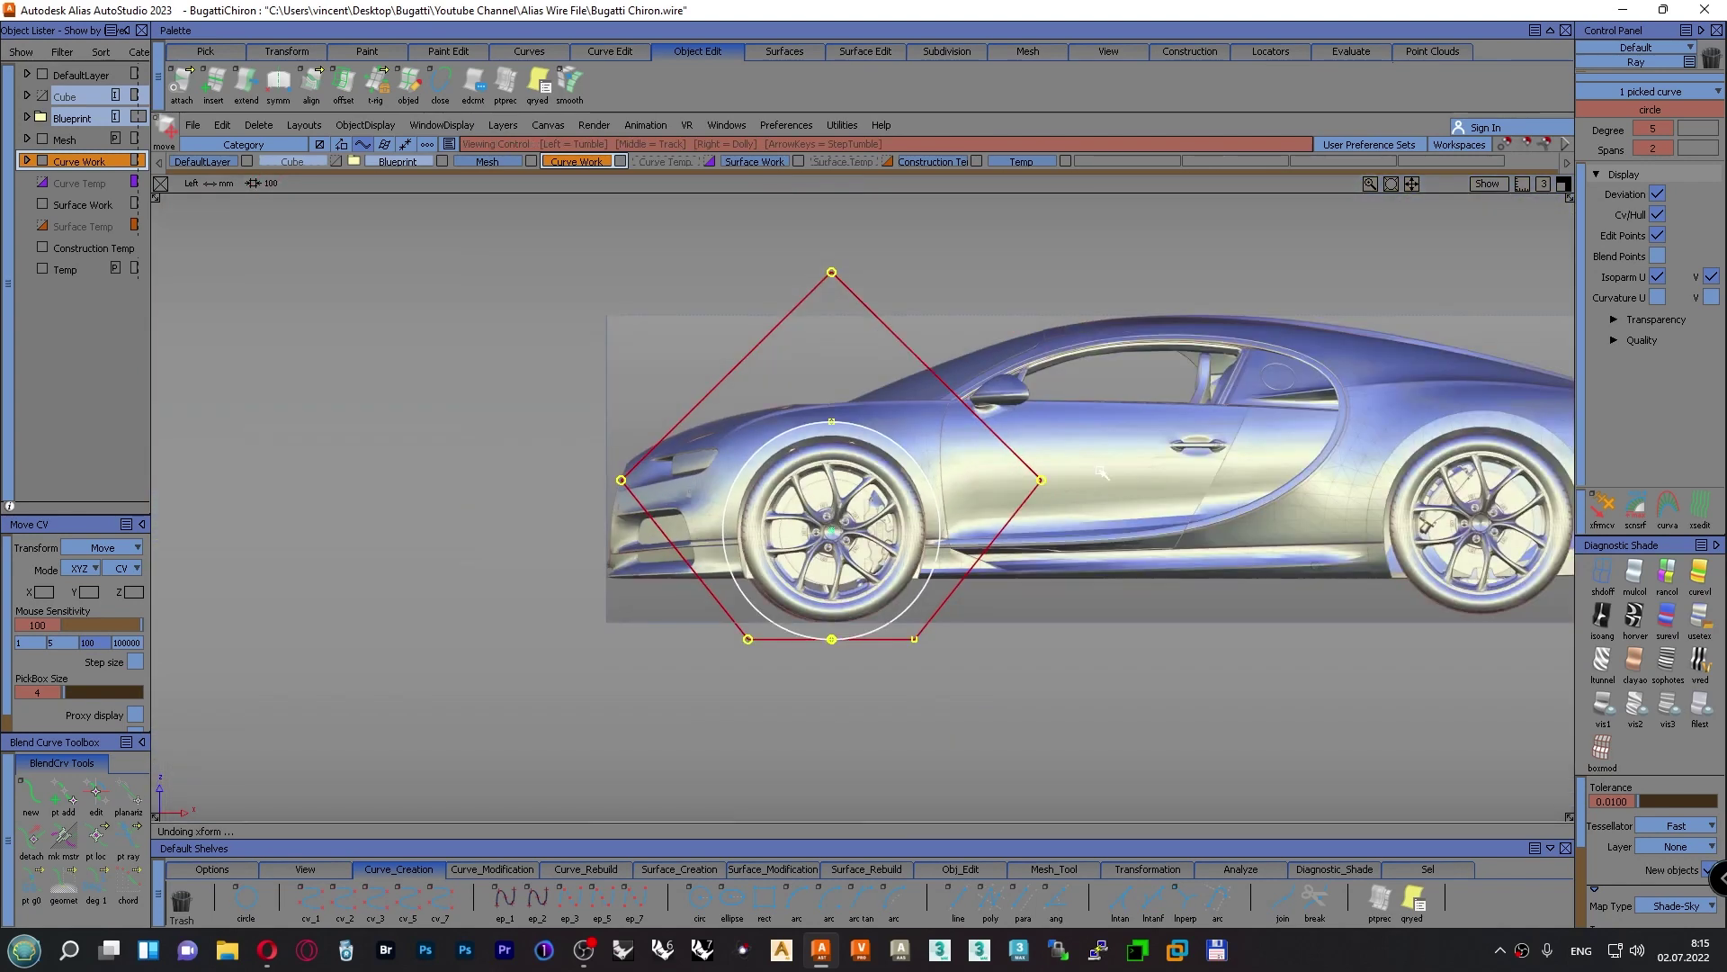
{"action": "middle_click_drag", "start_coordinate": [1036, 471], "coordinate": [808, 474], "text": "alt+shift"}
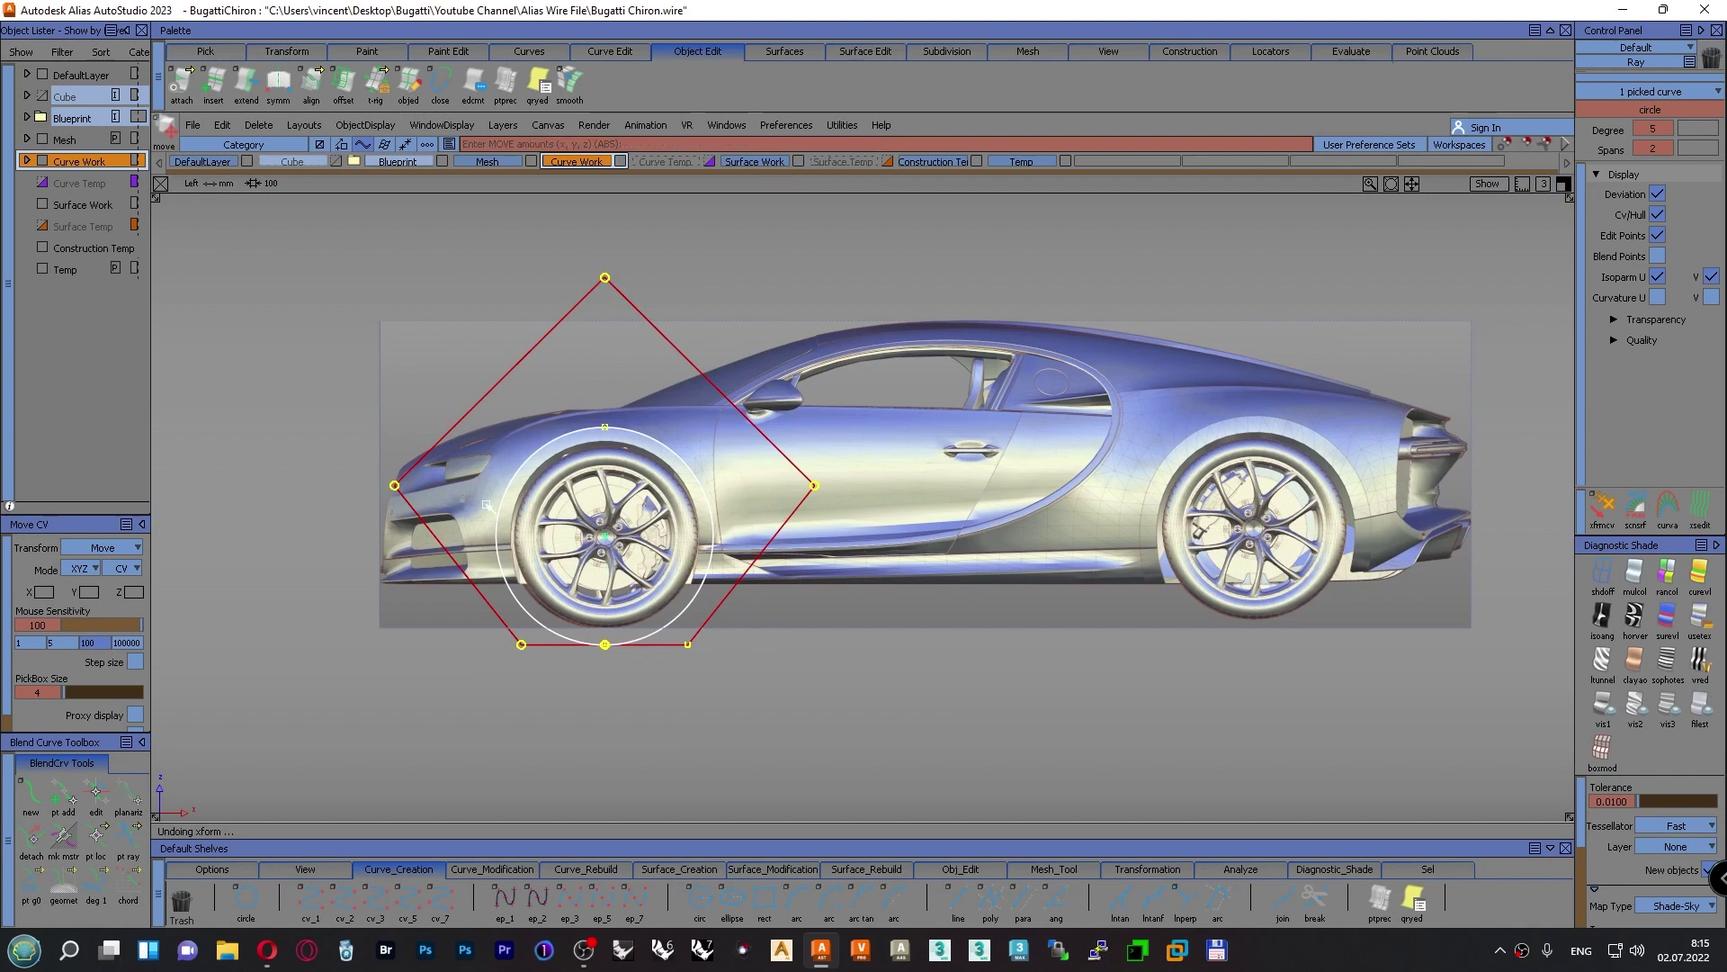
{"action": "left_click", "coordinate": [223, 125]}
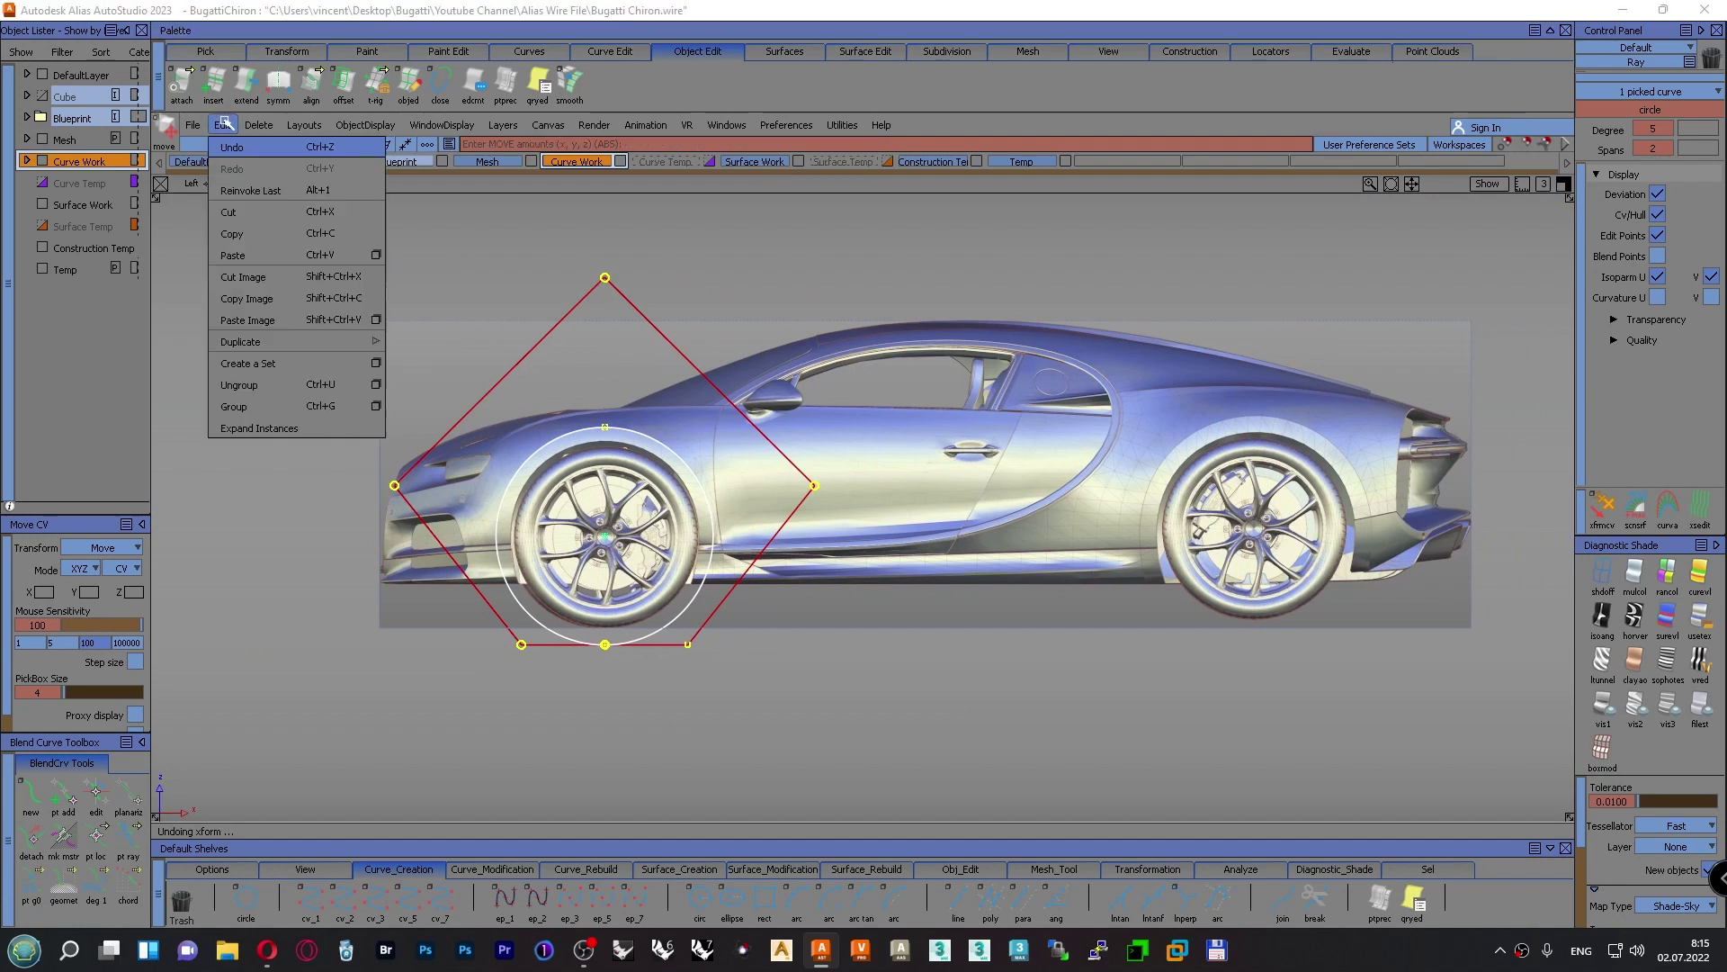
{"action": "left_click", "coordinate": [227, 211]}
{"action": "left_click", "coordinate": [222, 125]}
{"action": "left_click", "coordinate": [234, 253]}
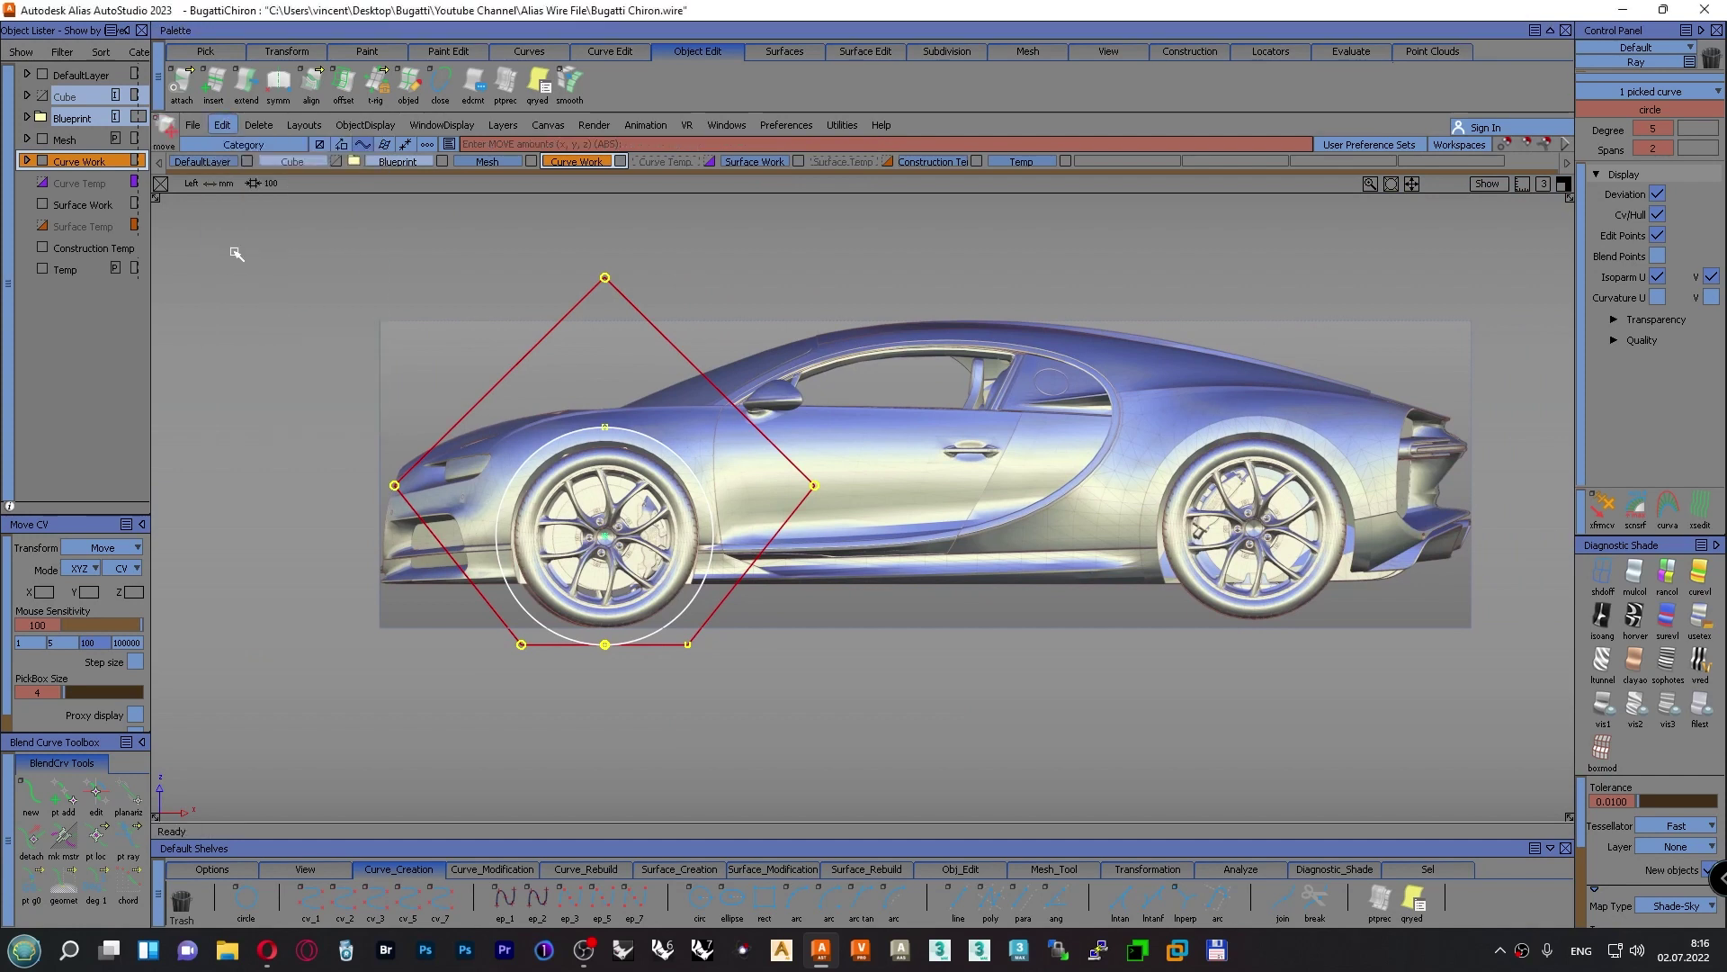
{"action": "left_click_drag", "start_coordinate": [886, 270], "coordinate": [1537, 288], "text": "ctrl+shift"}
{"action": "middle_click_drag", "start_coordinate": [1328, 310], "coordinate": [1061, 332], "text": "alt+shift"}
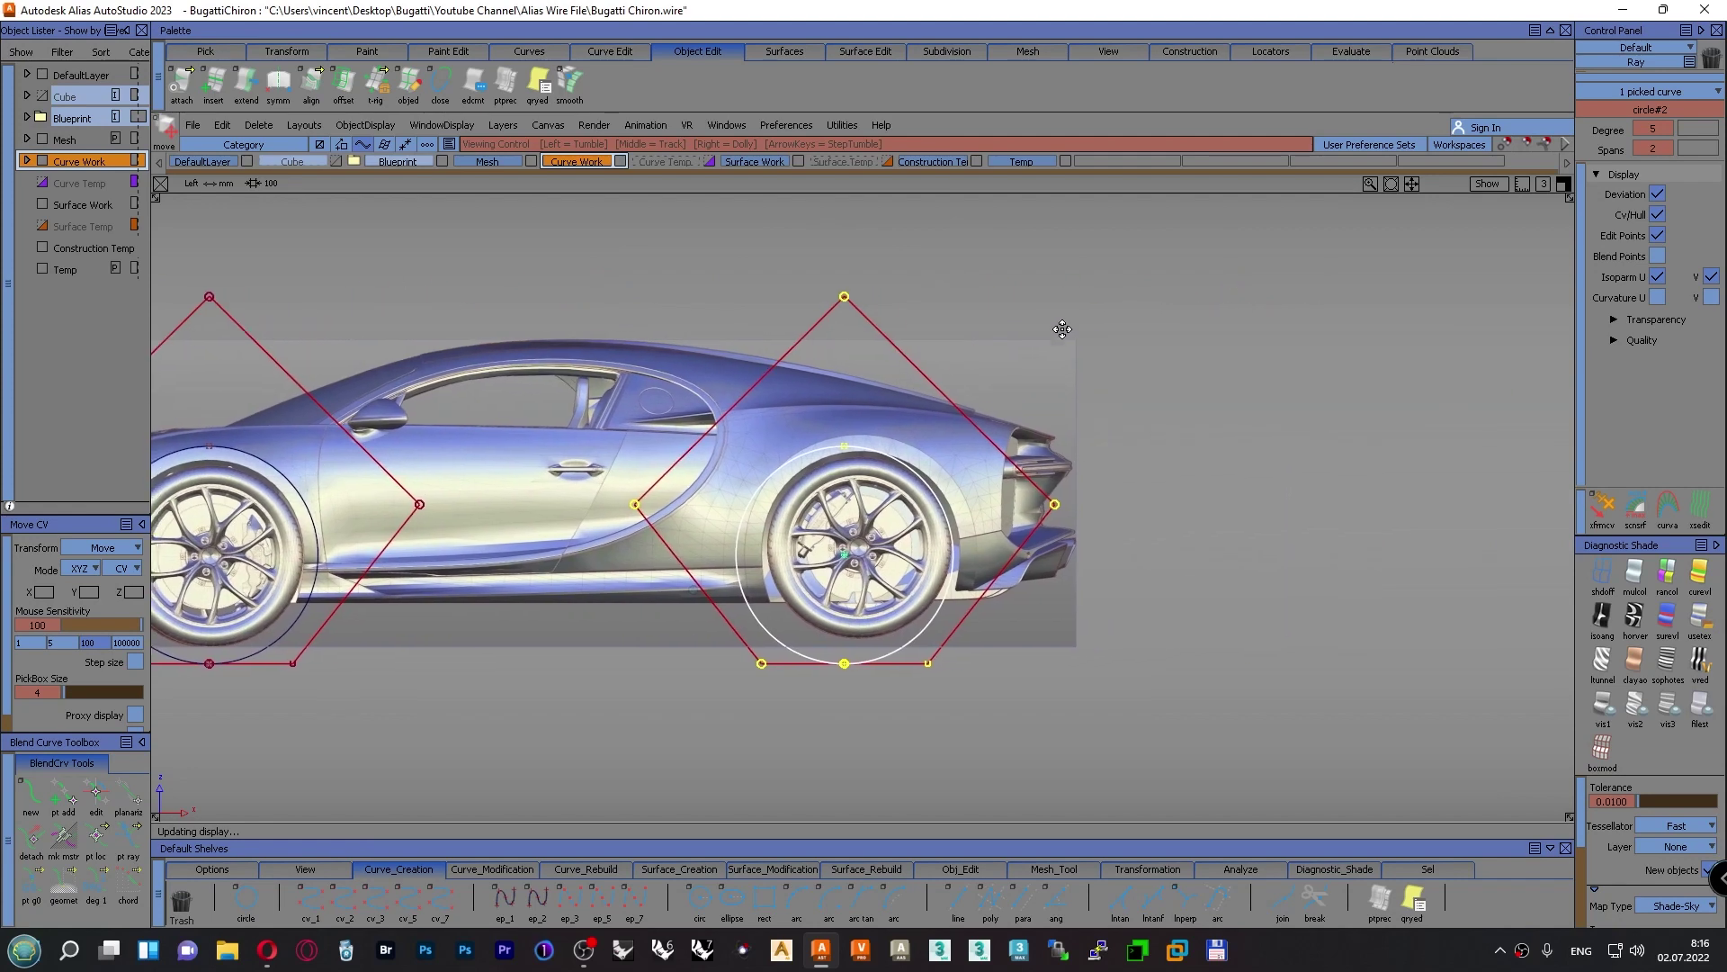
Shift the rear circle about 72 mm further along X and slightly upward to centre it on the rear wheel arch
{"action": "right_click_drag", "start_coordinate": [1061, 332], "coordinate": [1035, 360], "text": "alt+shift"}
{"action": "middle_click_drag", "start_coordinate": [997, 336], "coordinate": [740, 392], "text": "alt+shift"}
{"action": "middle_click_drag", "start_coordinate": [1409, 725], "coordinate": [1449, 725]}
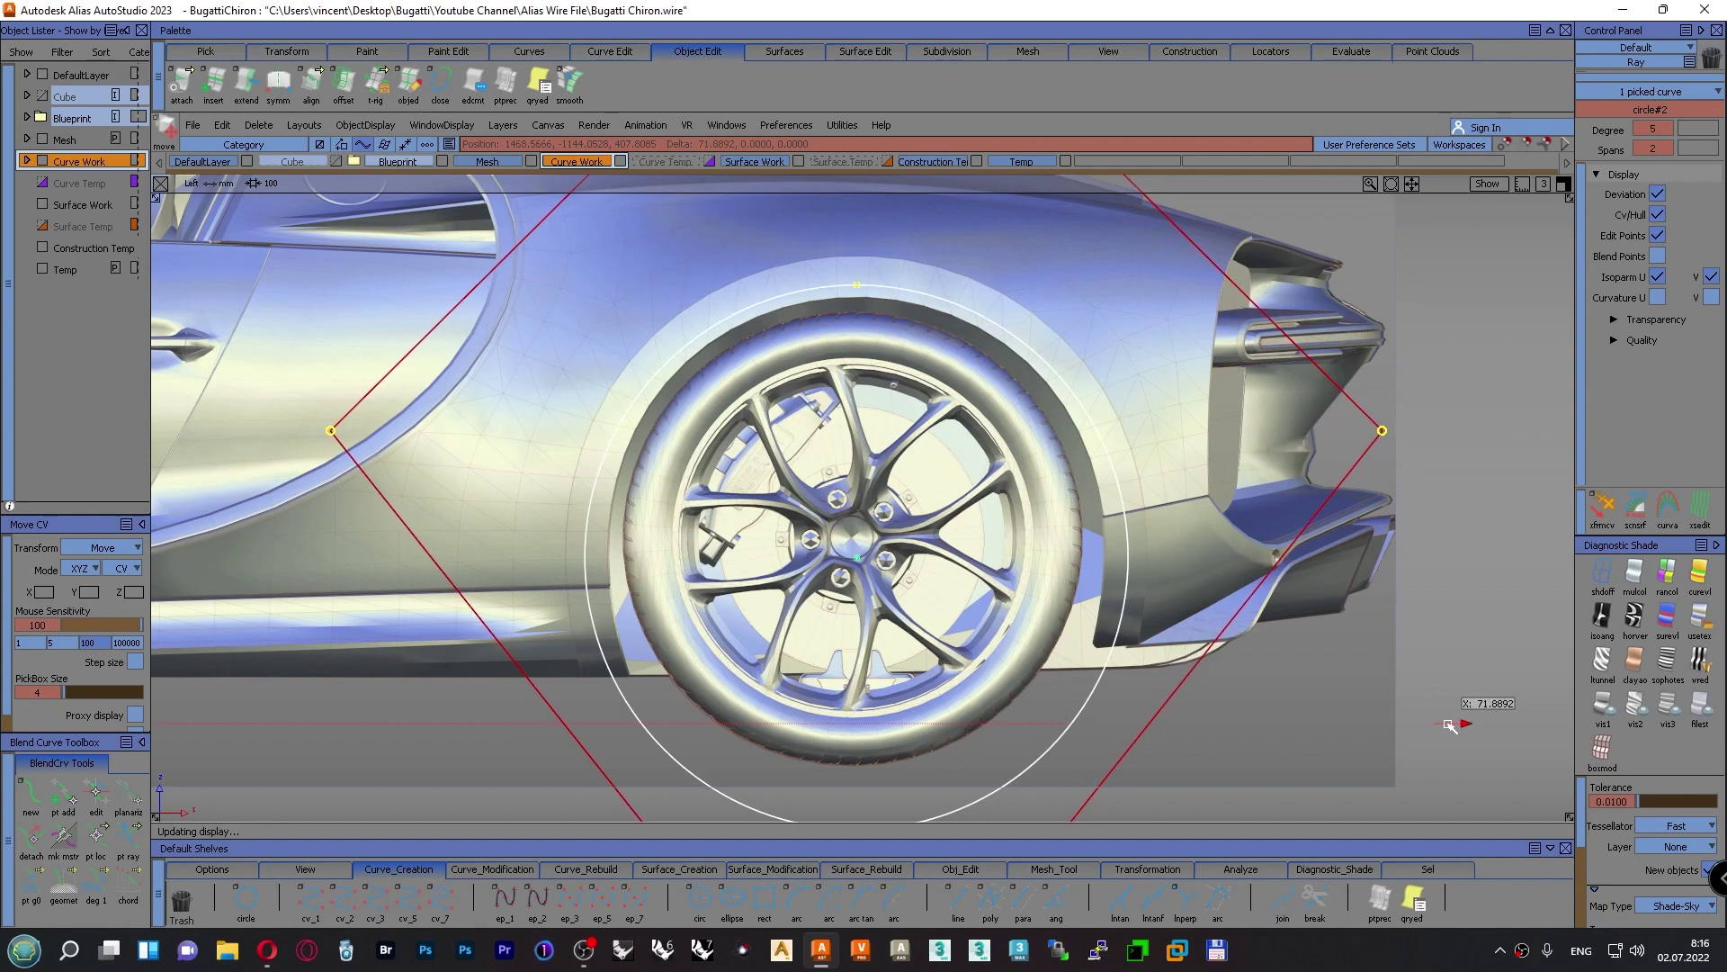
{"action": "right_click_drag", "start_coordinate": [1449, 724], "coordinate": [1446, 713]}
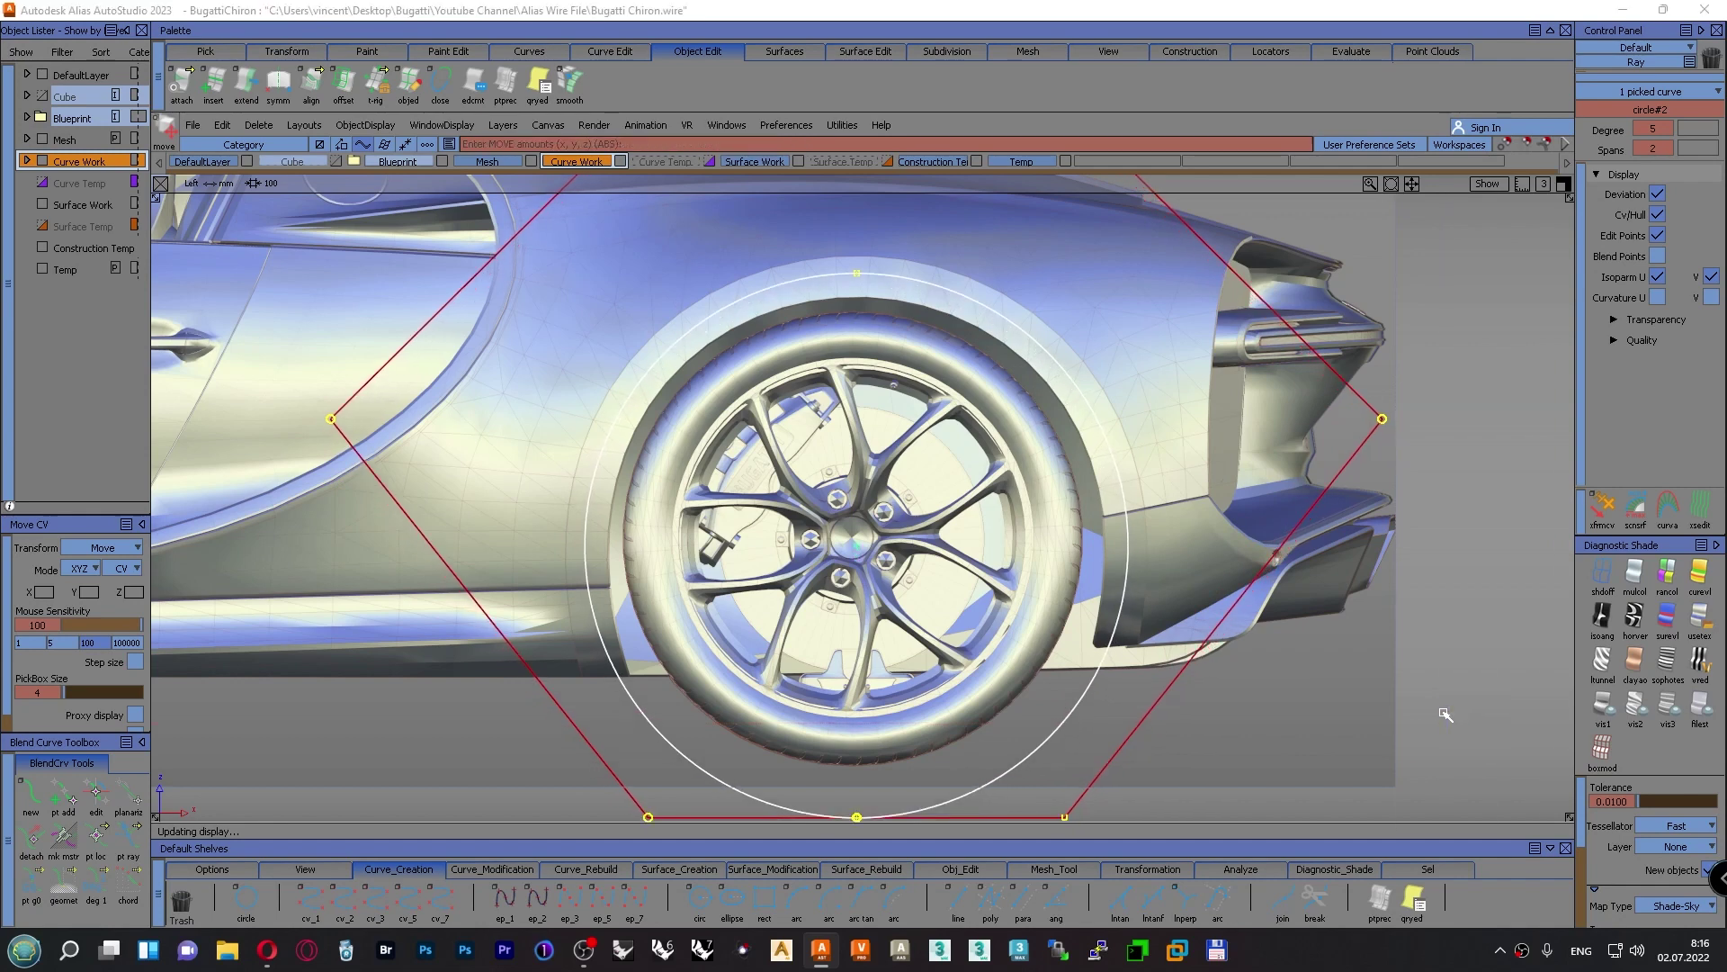
Scale the rear circle uniformly to about 1034 to fit the outer edge of the rear wheel arch
{"action": "middle_click_drag", "start_coordinate": [1443, 714], "coordinate": [1488, 715], "text": "ctrl+shift"}
{"action": "left_click_drag", "start_coordinate": [1445, 710], "coordinate": [1510, 706]}
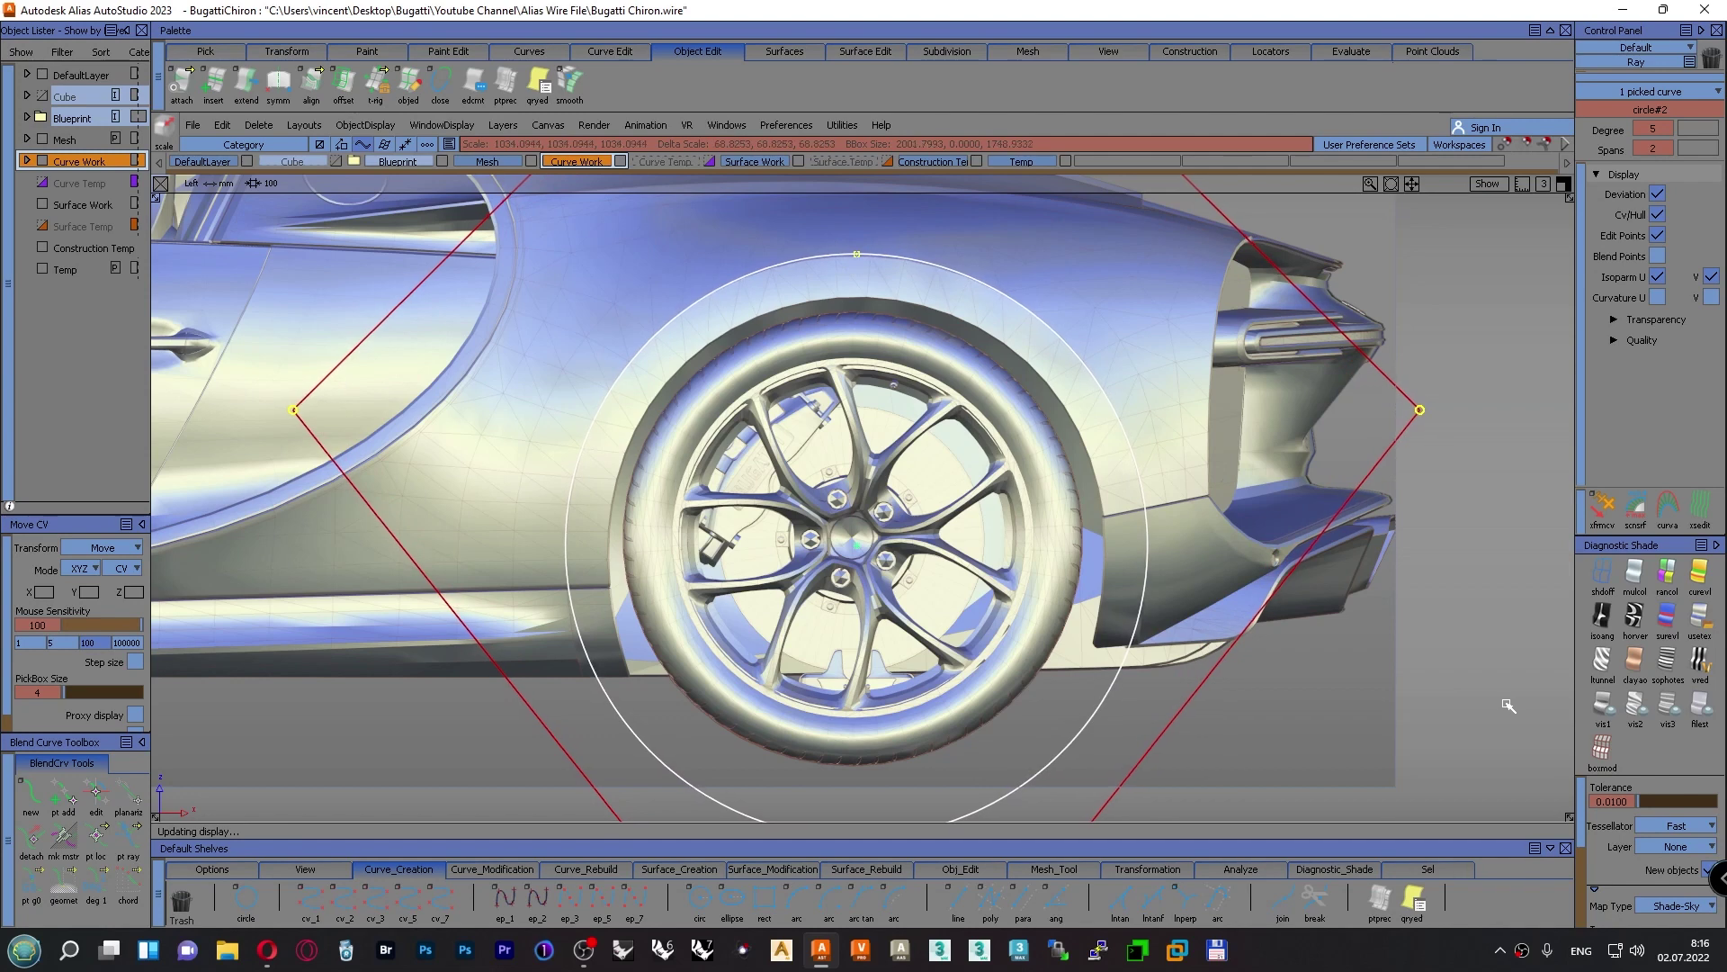
{"action": "left_click_drag", "start_coordinate": [1495, 618], "coordinate": [1497, 577], "text": "ctrl+shift"}
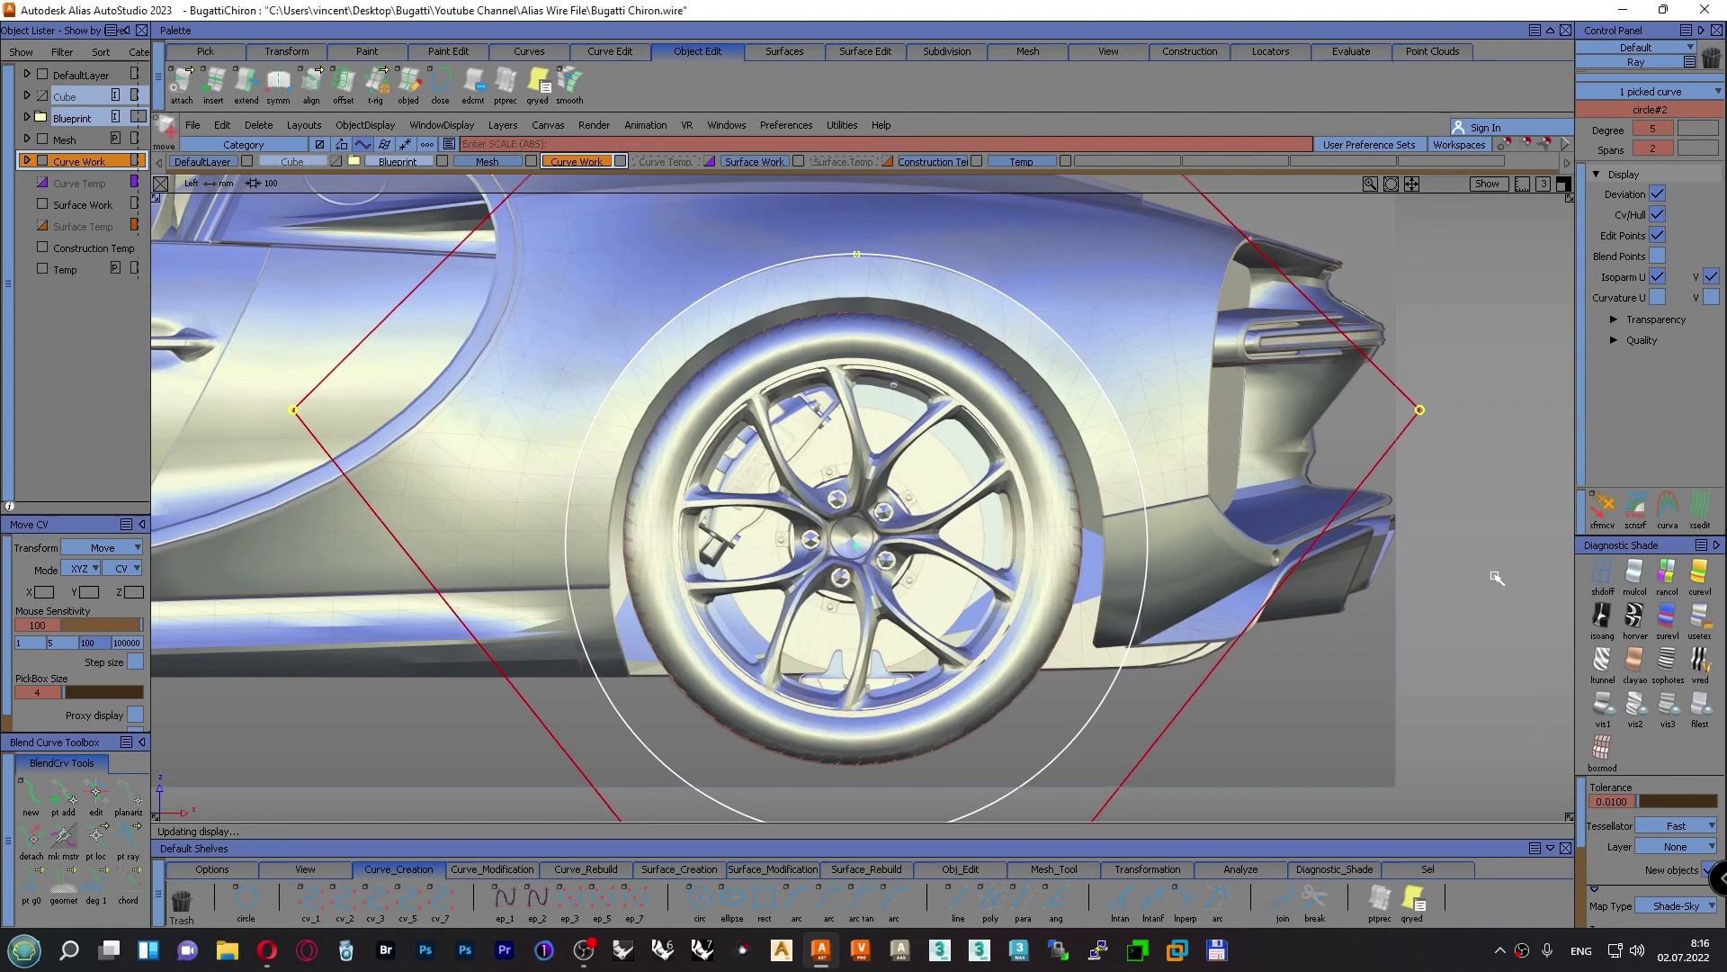
Nudge the rear circle slightly downward to follow the rear wheel arch, and deselect it
{"action": "right_click_drag", "start_coordinate": [1495, 577], "coordinate": [1495, 579]}
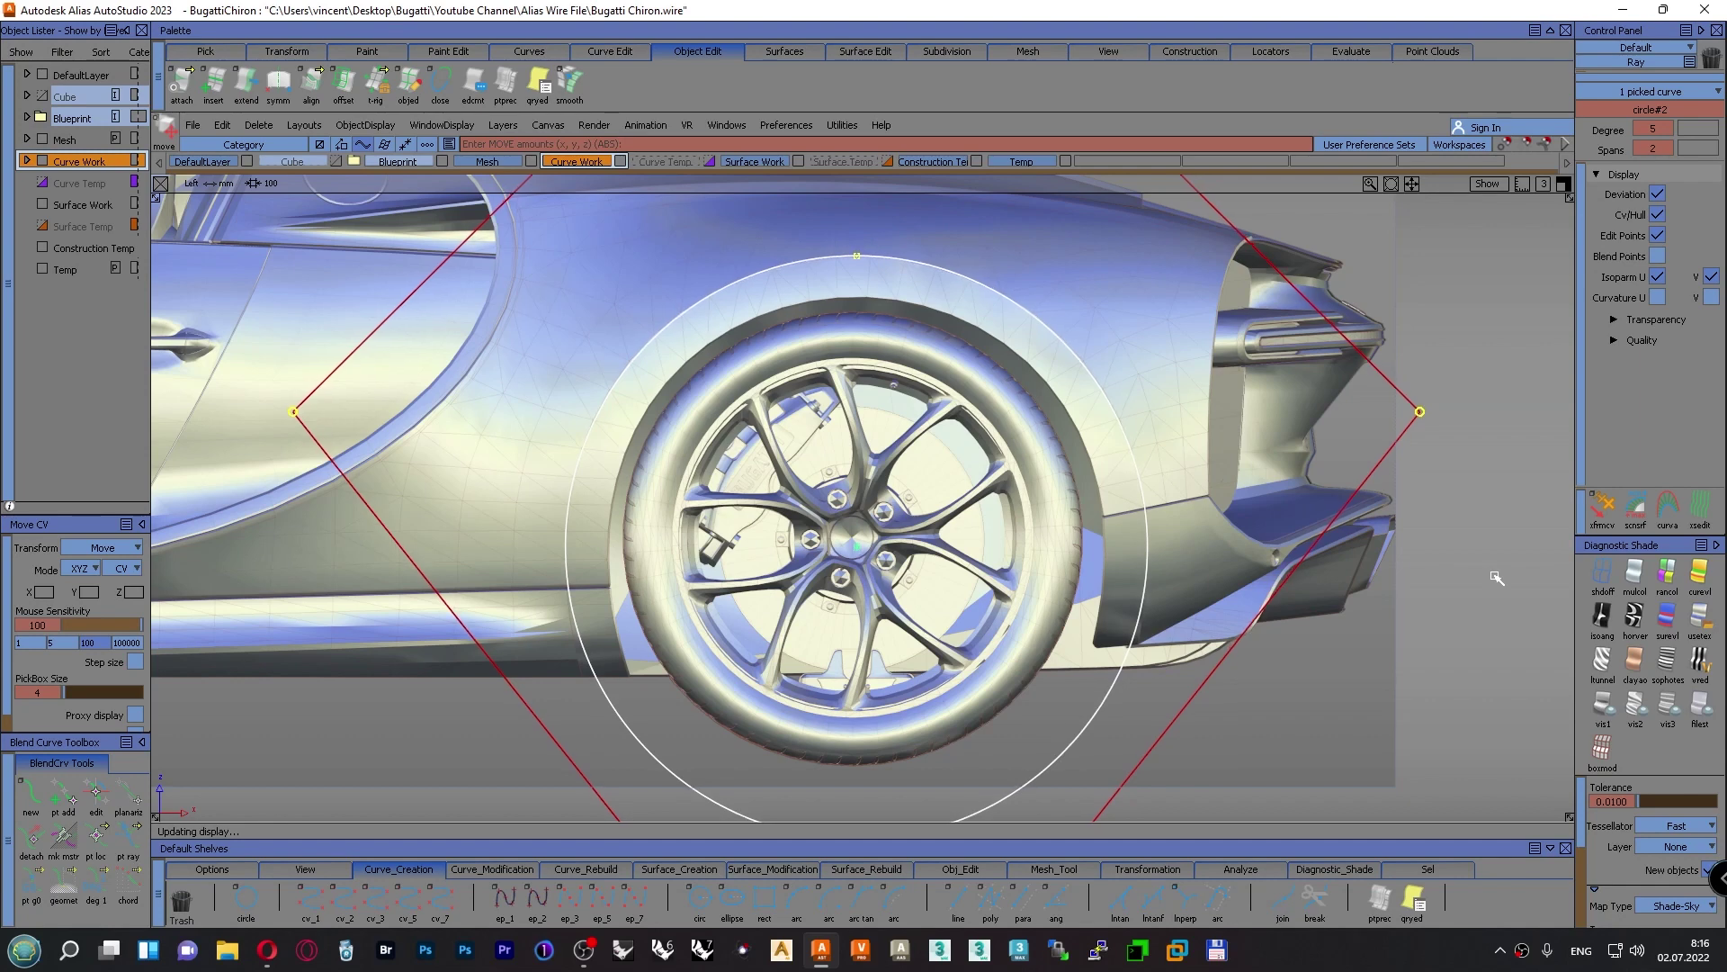
{"action": "left_click_drag", "start_coordinate": [1497, 577], "coordinate": [1497, 578]}
{"action": "right_click_drag", "start_coordinate": [1459, 488], "coordinate": [926, 636], "text": "alt+shift"}
{"action": "middle_click_drag", "start_coordinate": [1046, 599], "coordinate": [1619, 540], "text": "alt+shift"}
{"action": "right_click_drag", "start_coordinate": [1619, 540], "coordinate": [1425, 581], "text": "alt+shift"}
{"action": "left_click_drag", "start_coordinate": [839, 656], "coordinate": [841, 615], "text": "ctrl+shift"}
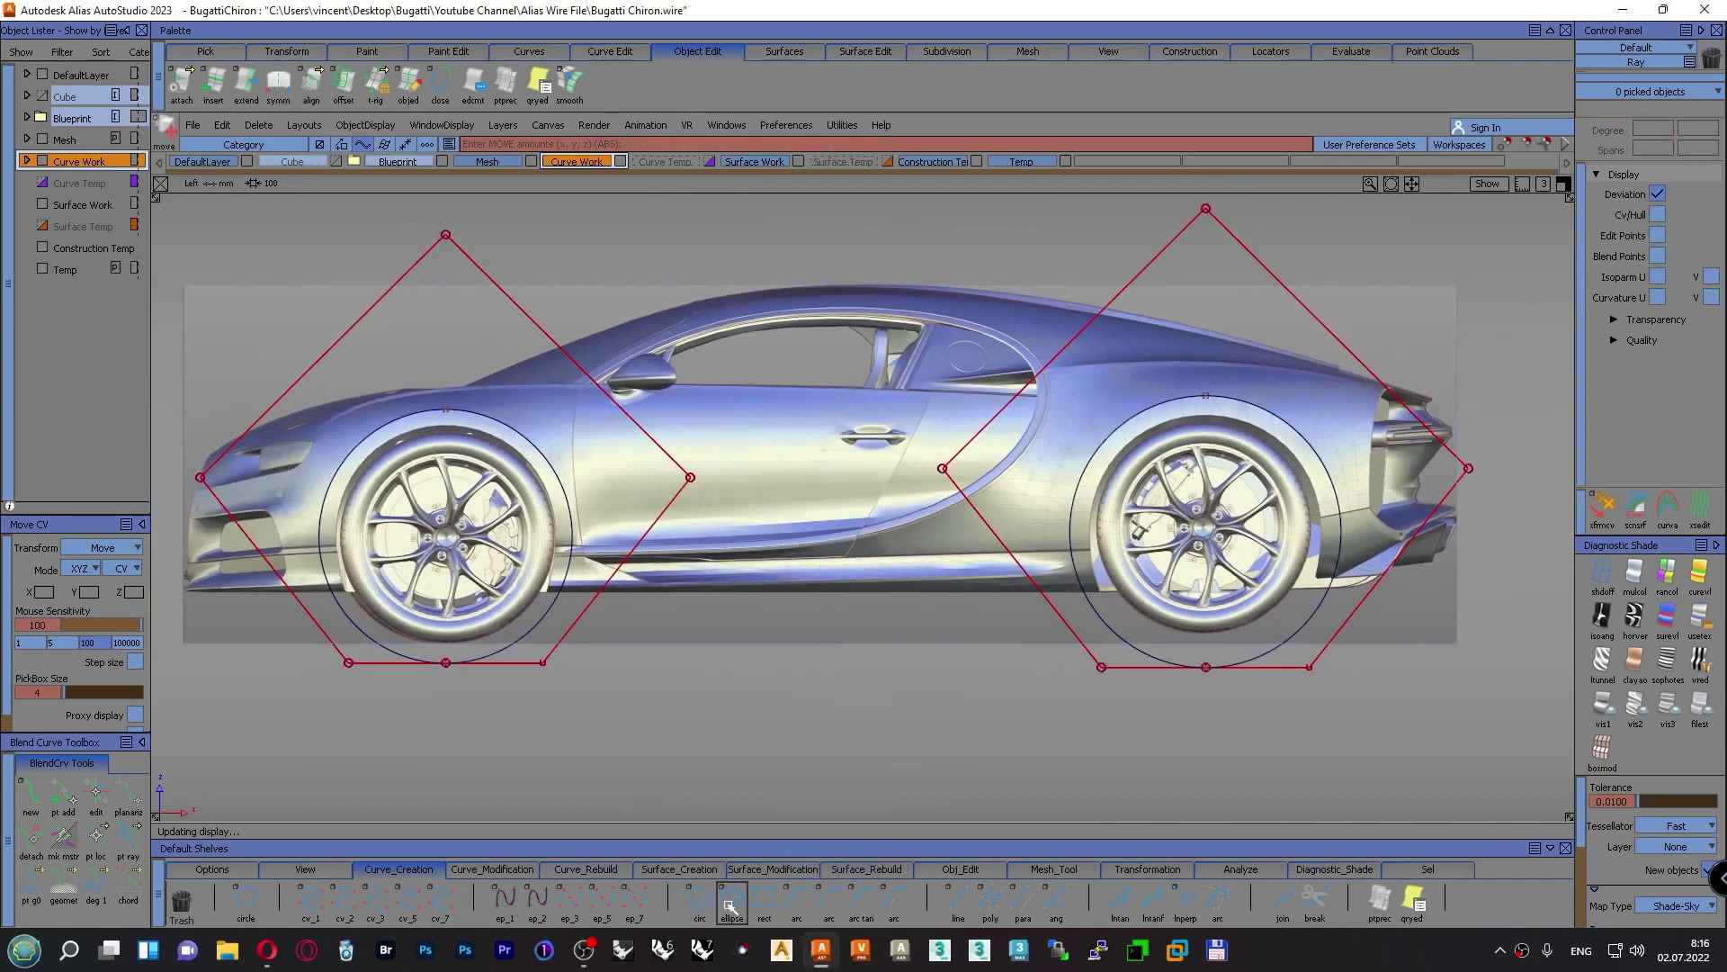
Draw a horizontal degree-1 edit-point line about 4132 mm long at sill height, from behind the rear wheel to ahead of the front wheel
{"action": "left_click", "coordinate": [503, 897]}
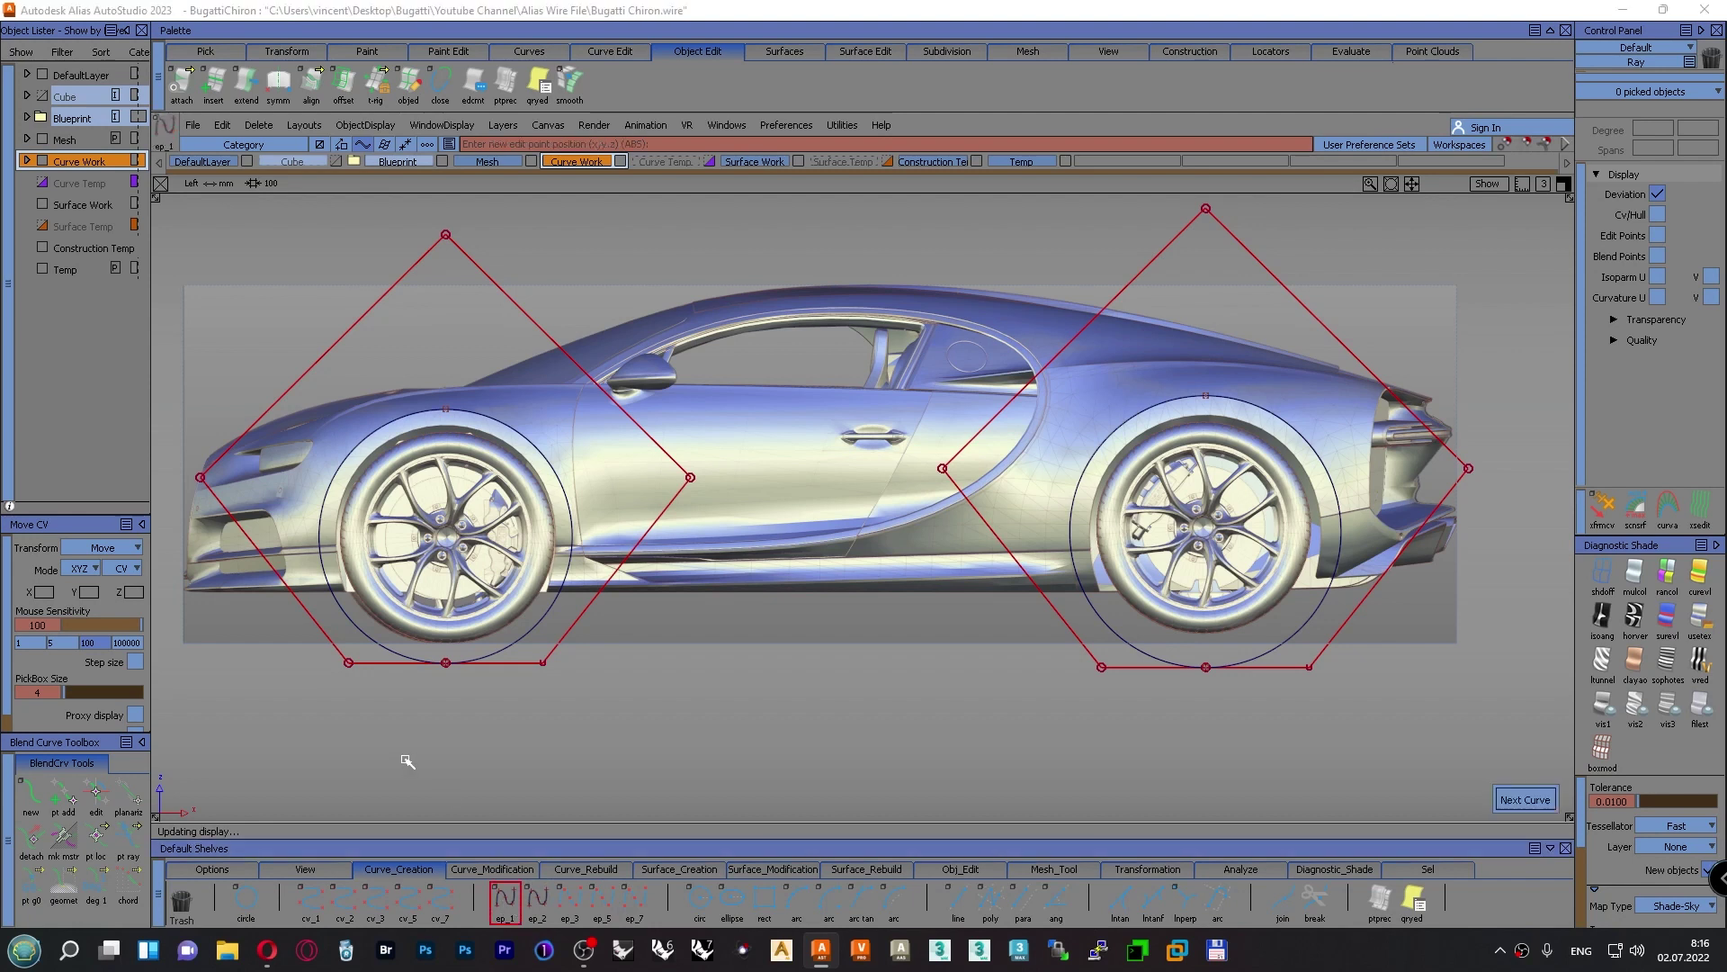
{"action": "left_click", "coordinate": [1328, 596]}
{"action": "mouse_move", "coordinate": [1326, 595]}
{"action": "left_mouse_down", "text": "ctrl+alt"}
{"action": "mouse_move", "coordinate": [1253, 604]}
{"action": "mouse_move", "coordinate": [1325, 596]}
{"action": "left_mouse_up", "text": "ctrl+alt"}
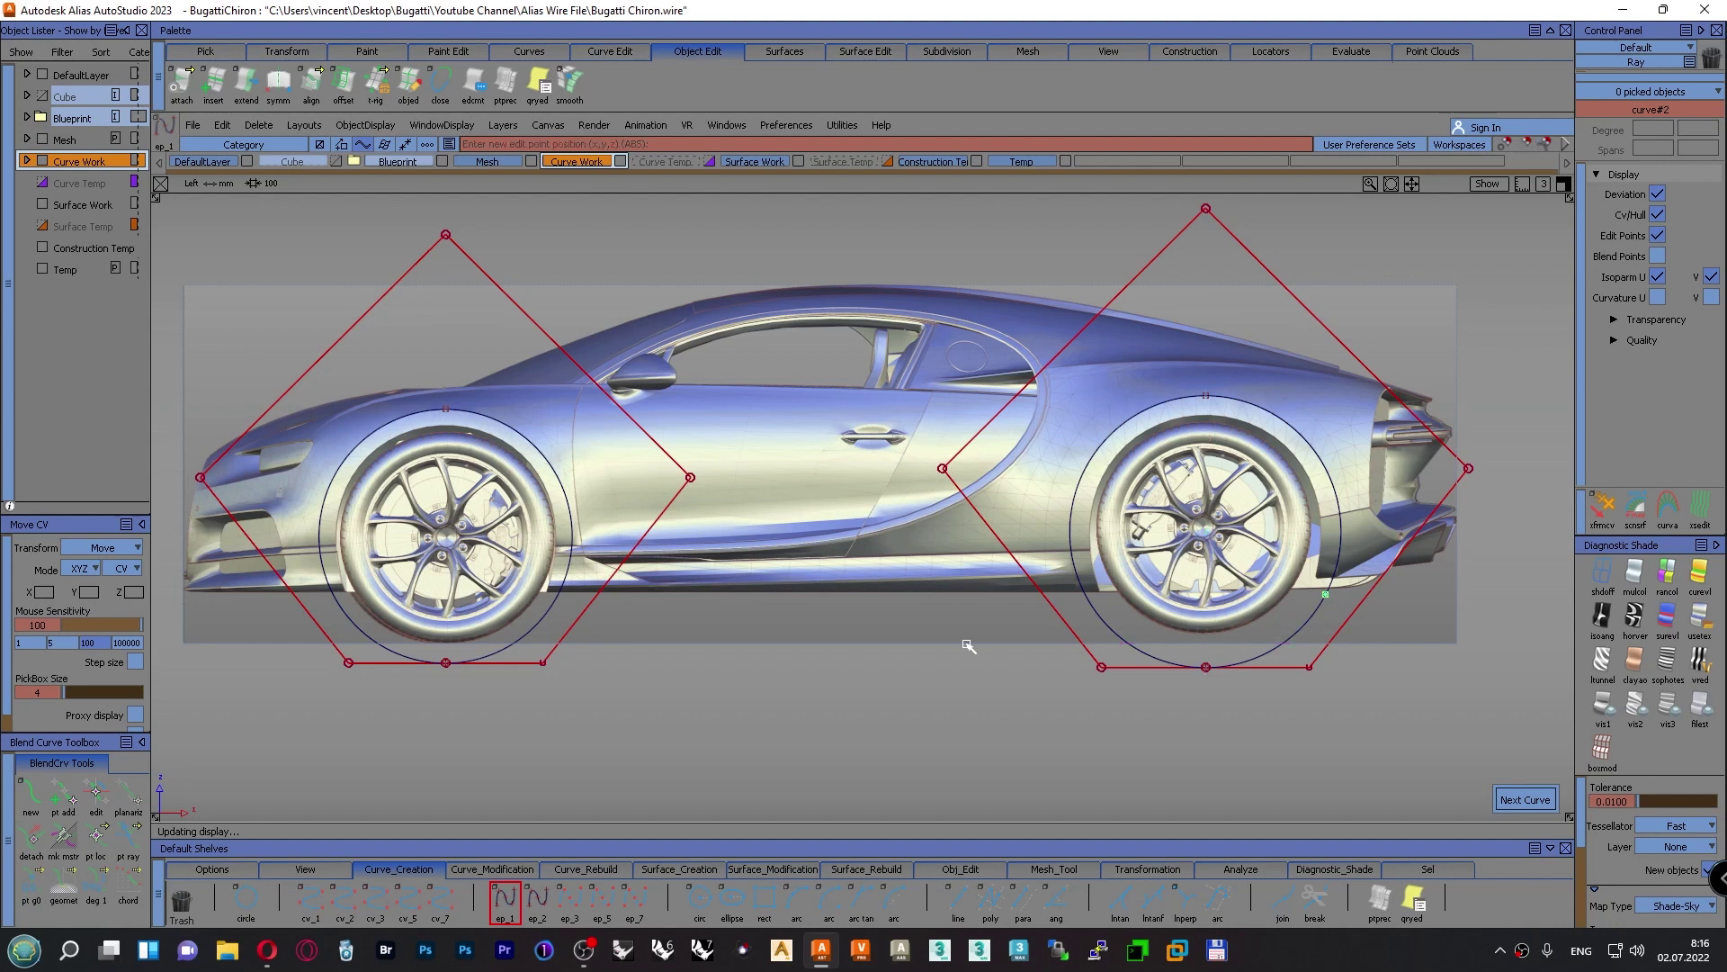
{"action": "middle_click_drag", "start_coordinate": [887, 625], "coordinate": [240, 663]}
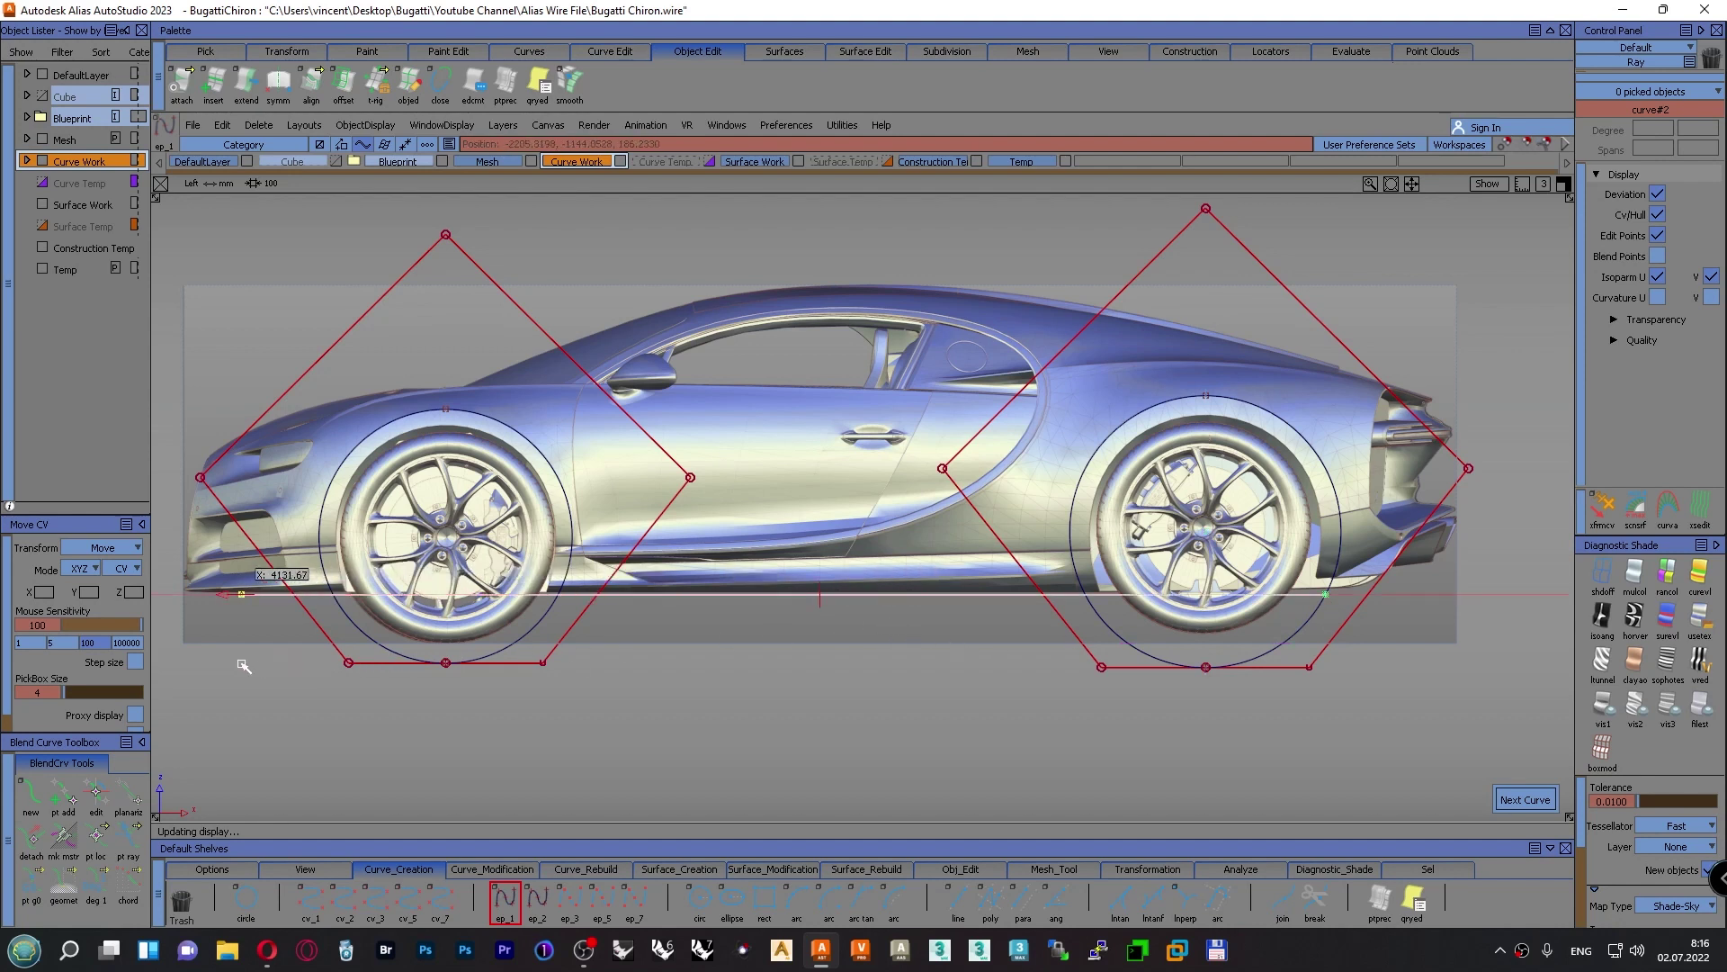
{"action": "left_click_drag", "start_coordinate": [1036, 693], "coordinate": [1036, 650], "text": "ctrl+shift"}
{"action": "middle_click_drag", "start_coordinate": [993, 699], "coordinate": [1002, 710], "text": "alt+shift"}
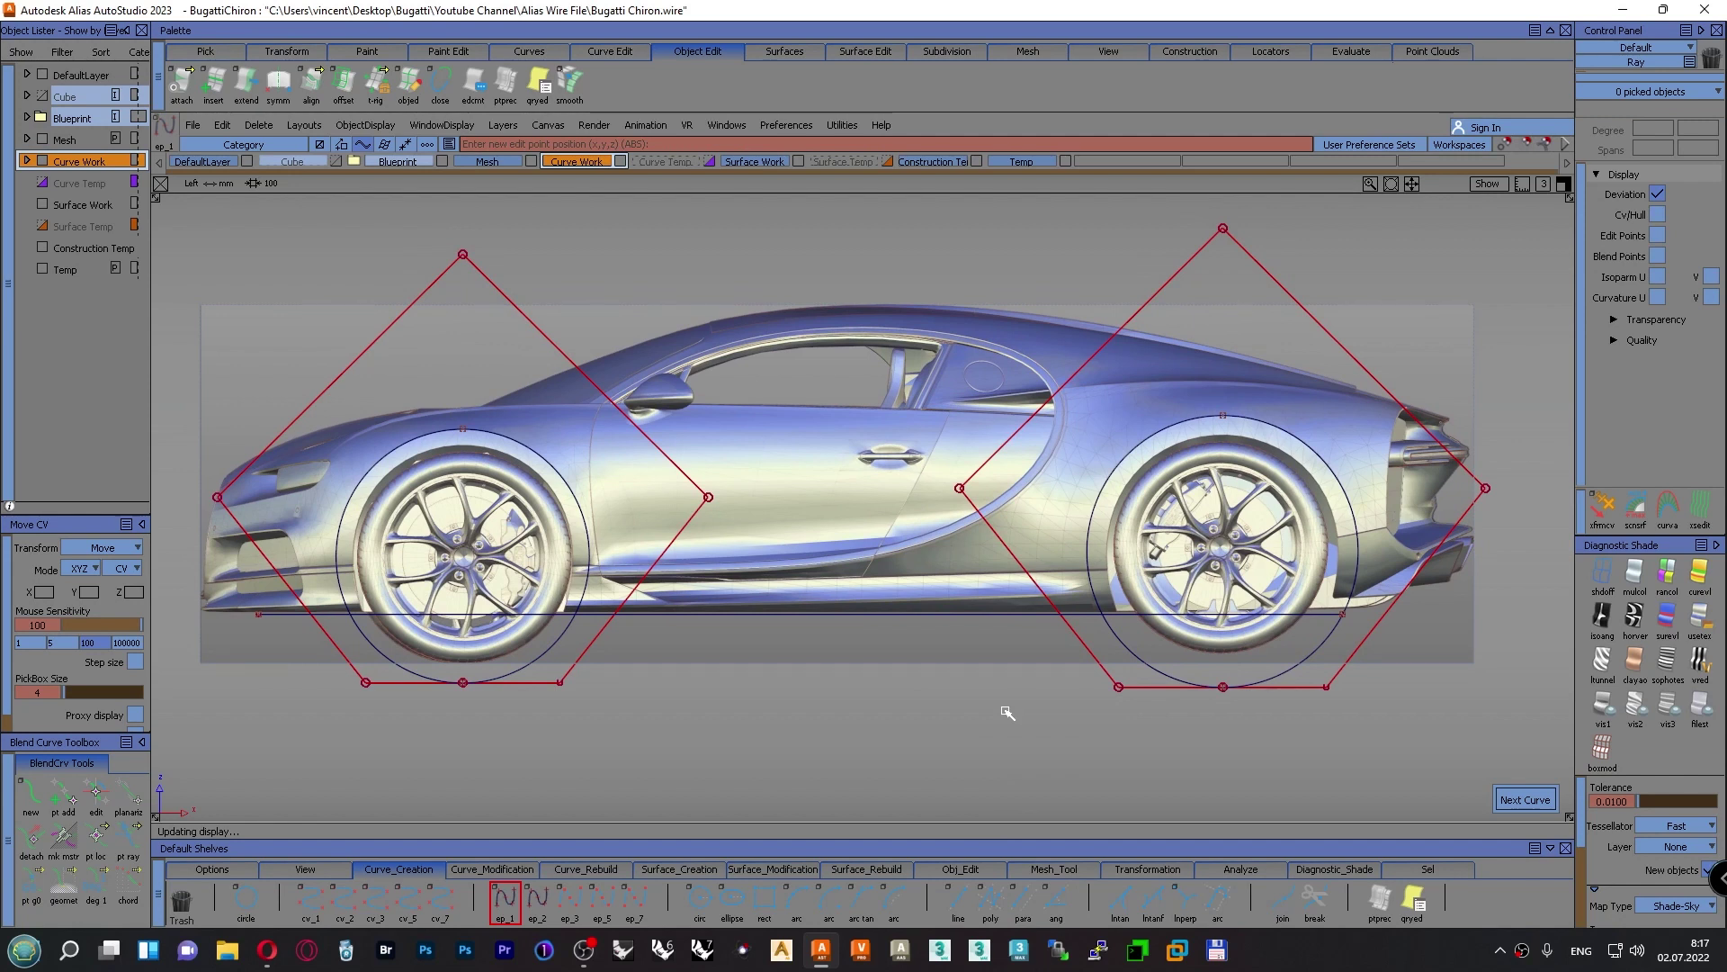
Extend the rear end of the horizontal sill line past the rear wheel circle
{"action": "left_click", "coordinate": [977, 871]}
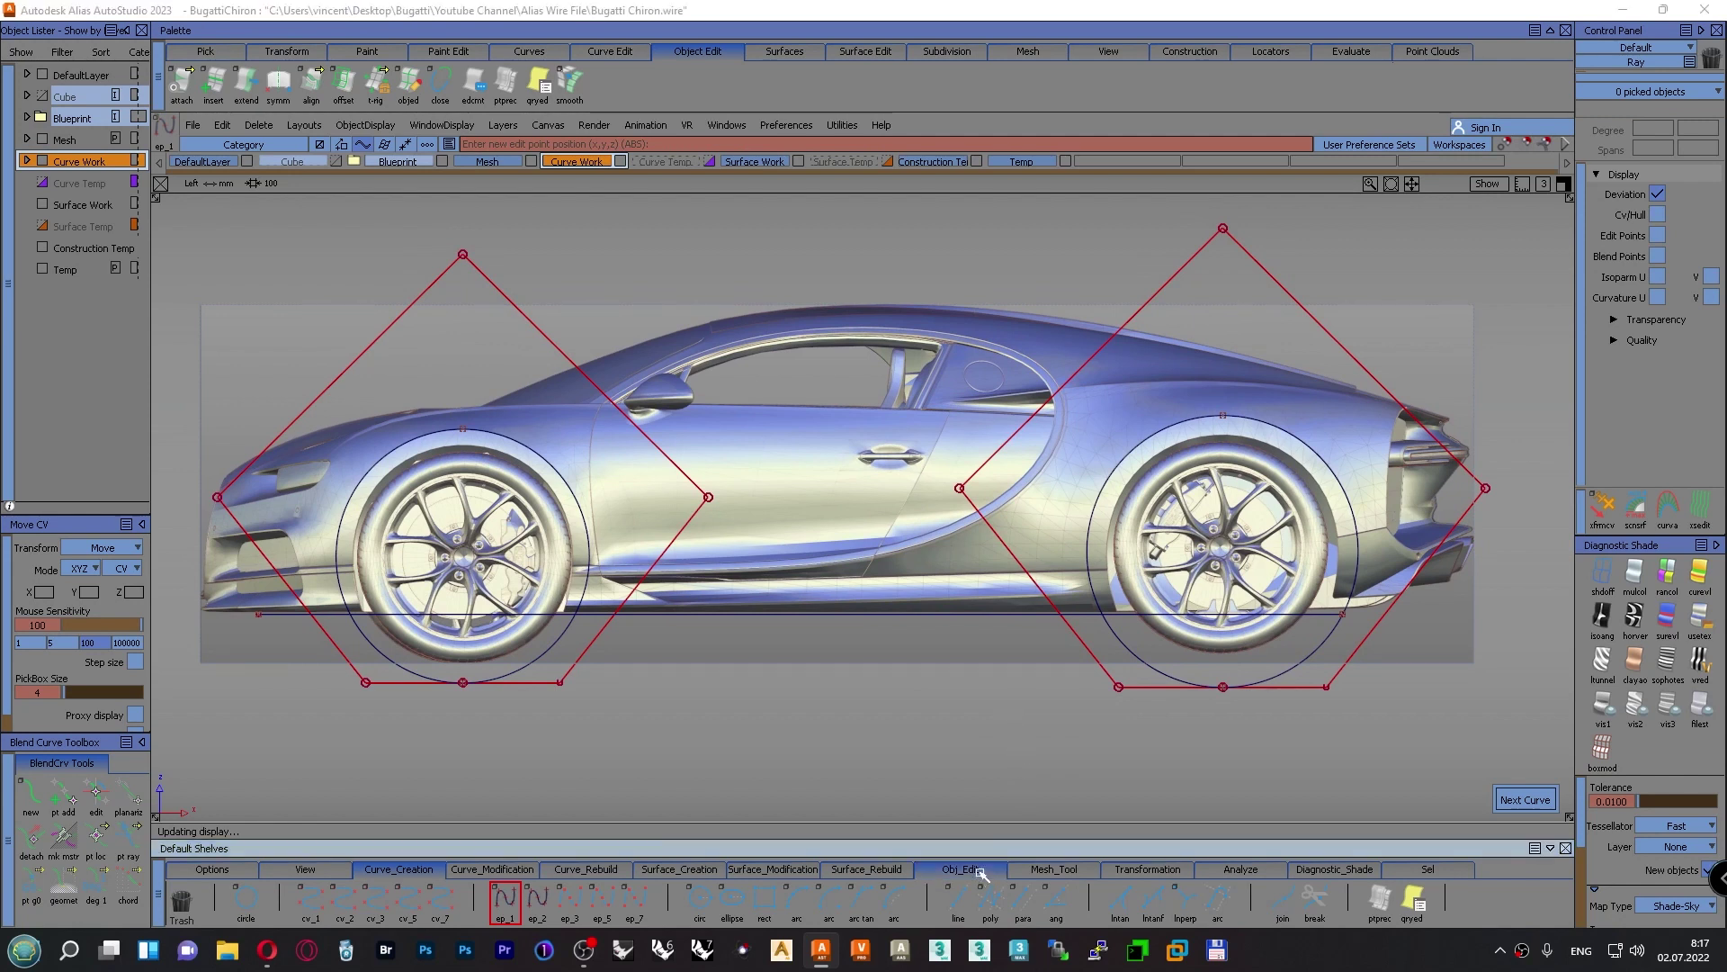
{"action": "left_click", "coordinate": [570, 902]}
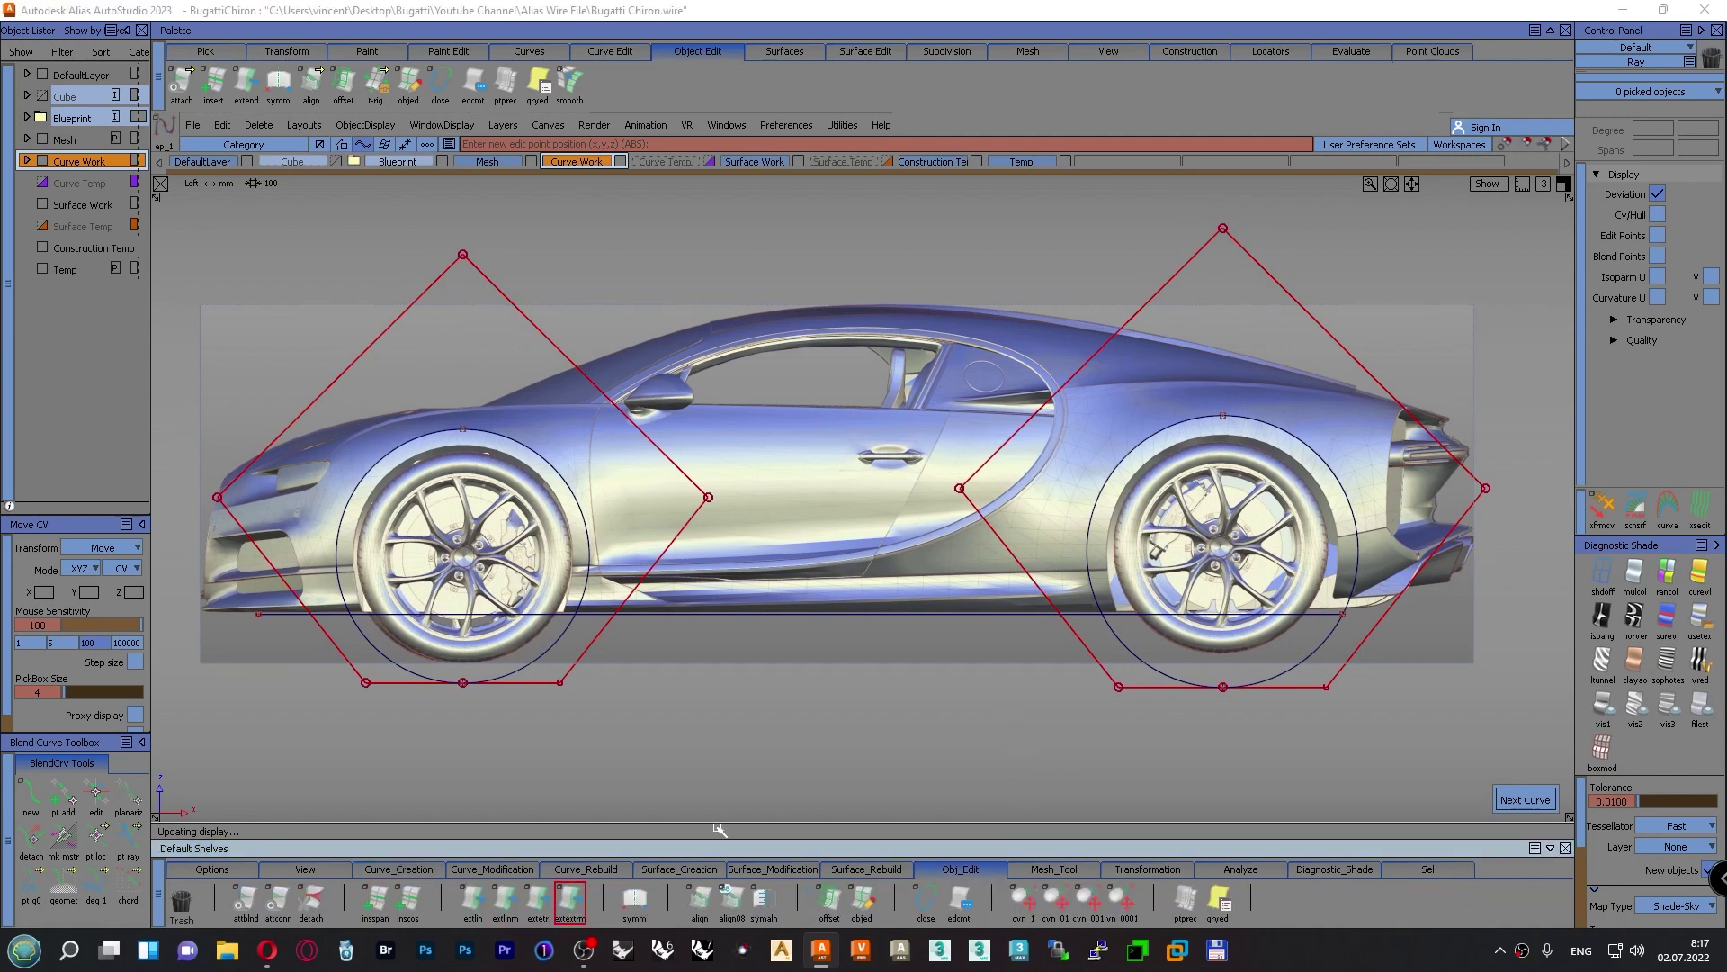
{"action": "left_click", "coordinate": [1333, 615]}
{"action": "left_click_drag", "start_coordinate": [1417, 228], "coordinate": [1421, 180], "text": "ctrl+shift"}
{"action": "middle_click_drag", "start_coordinate": [648, 703], "coordinate": [662, 711], "text": "alt+shift"}
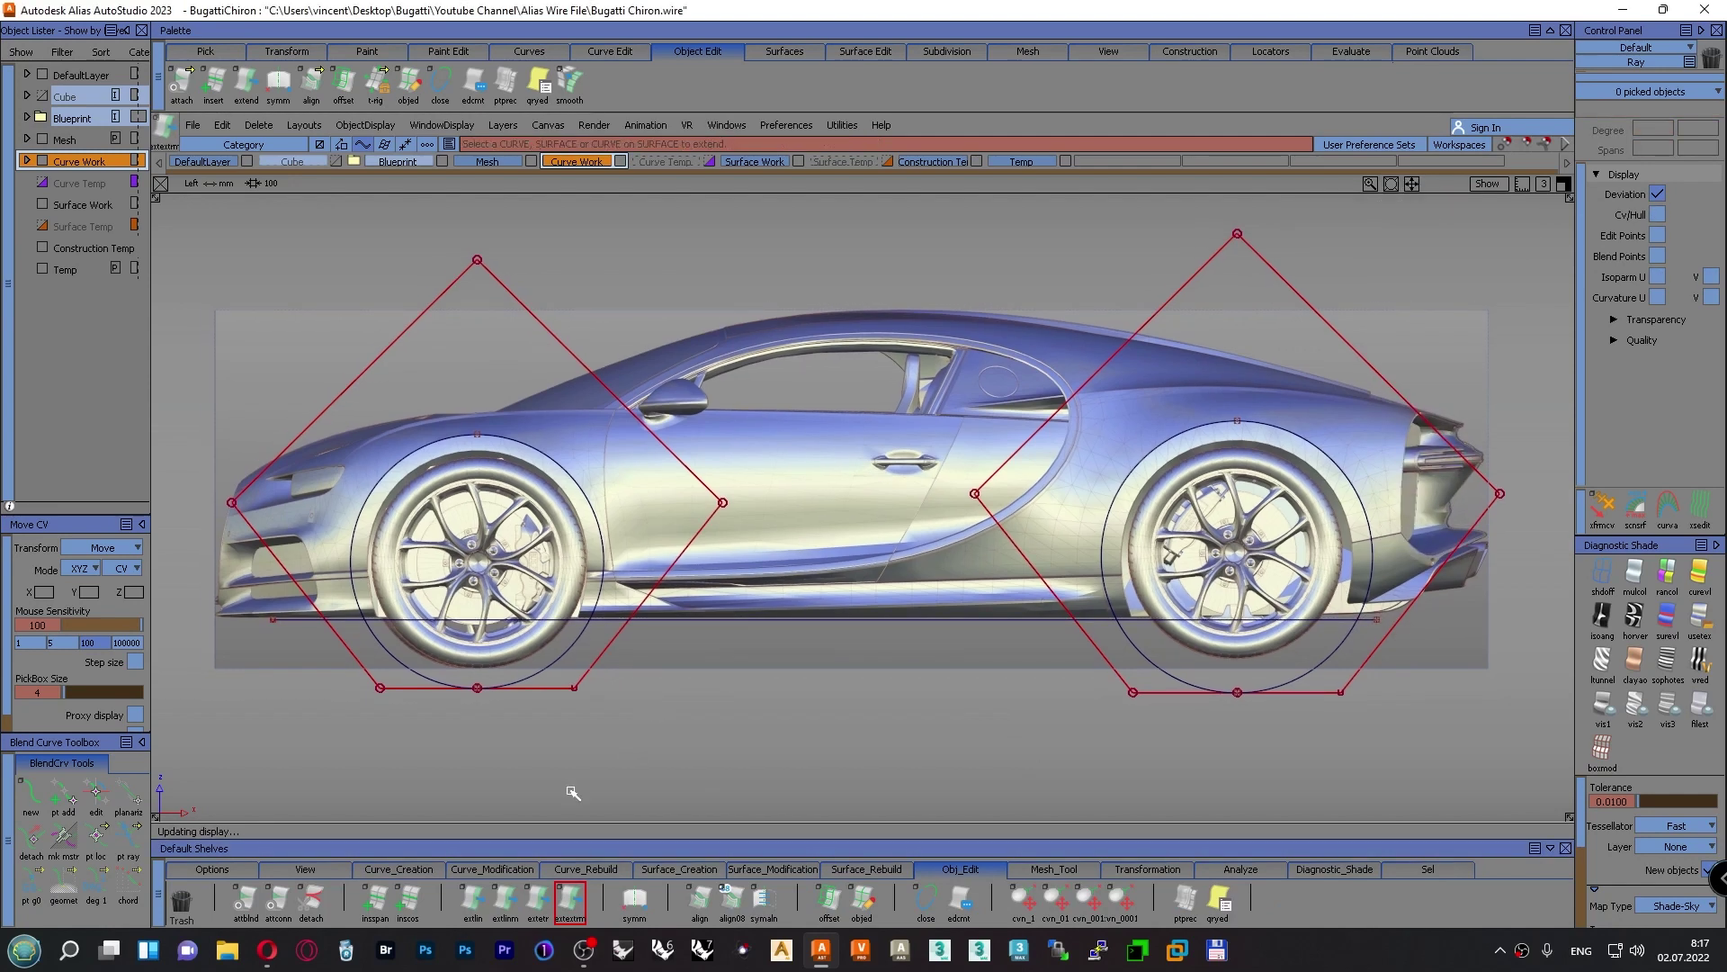
Trim the front and rear wheel circles against the horizontal sill line with Curve Section, keeping only their upper arcs
{"action": "left_click", "coordinate": [486, 864]}
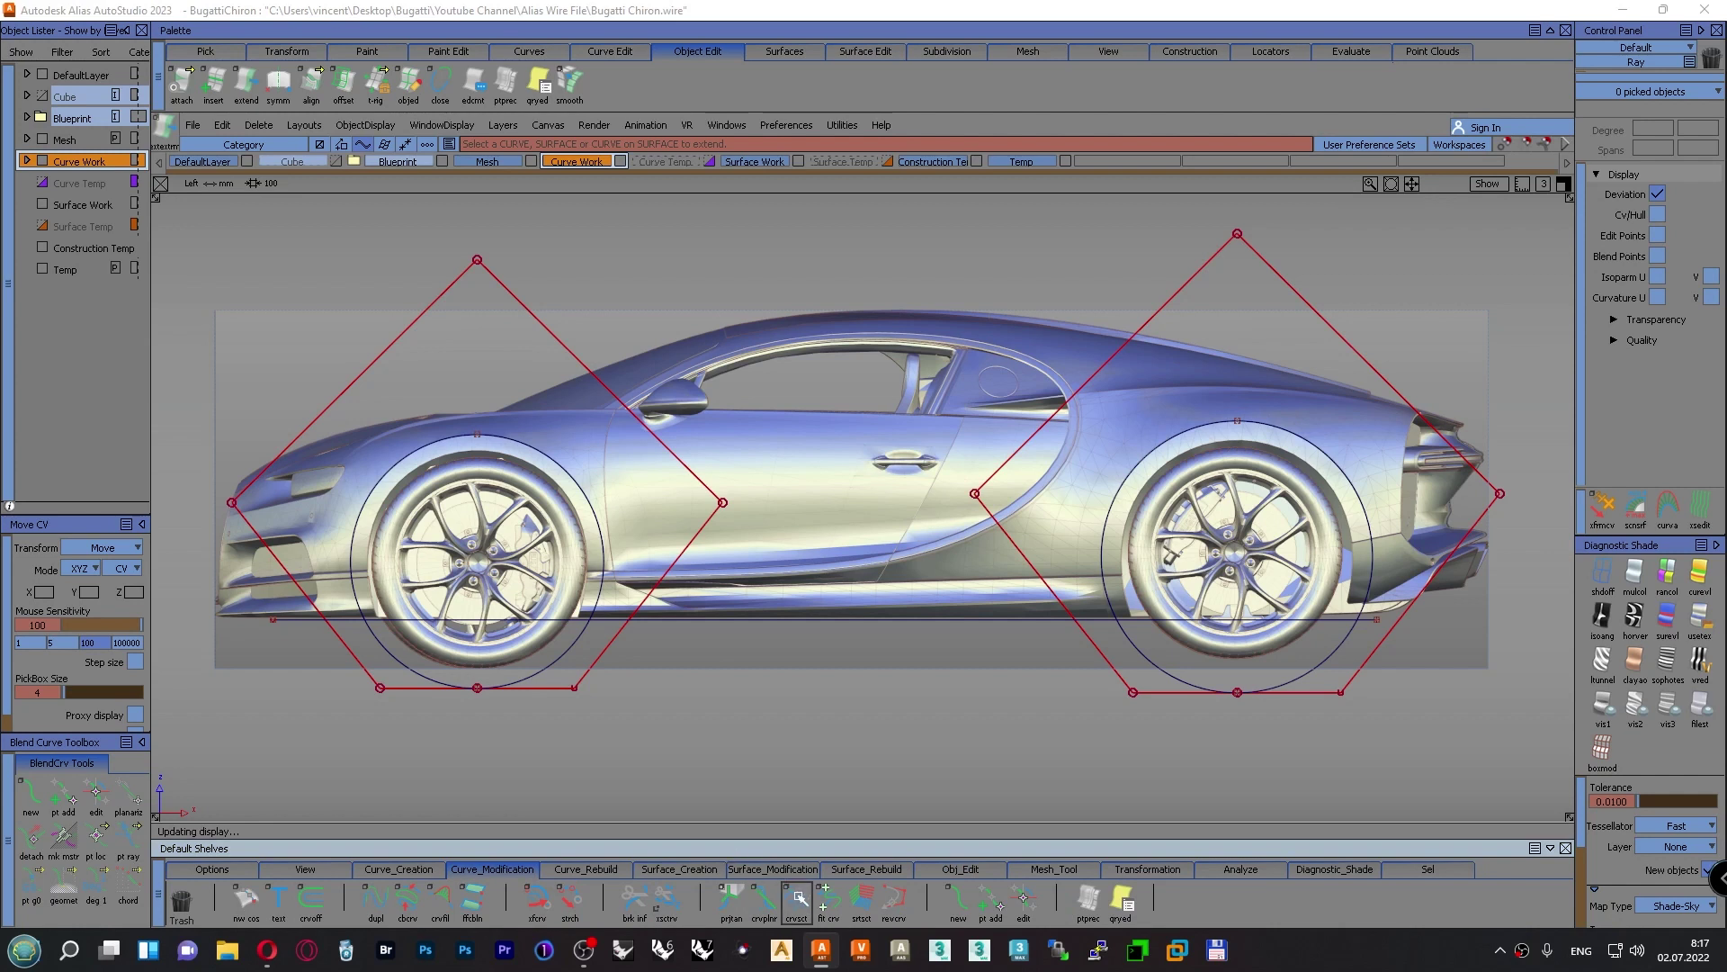
{"action": "left_click", "coordinate": [796, 897]}
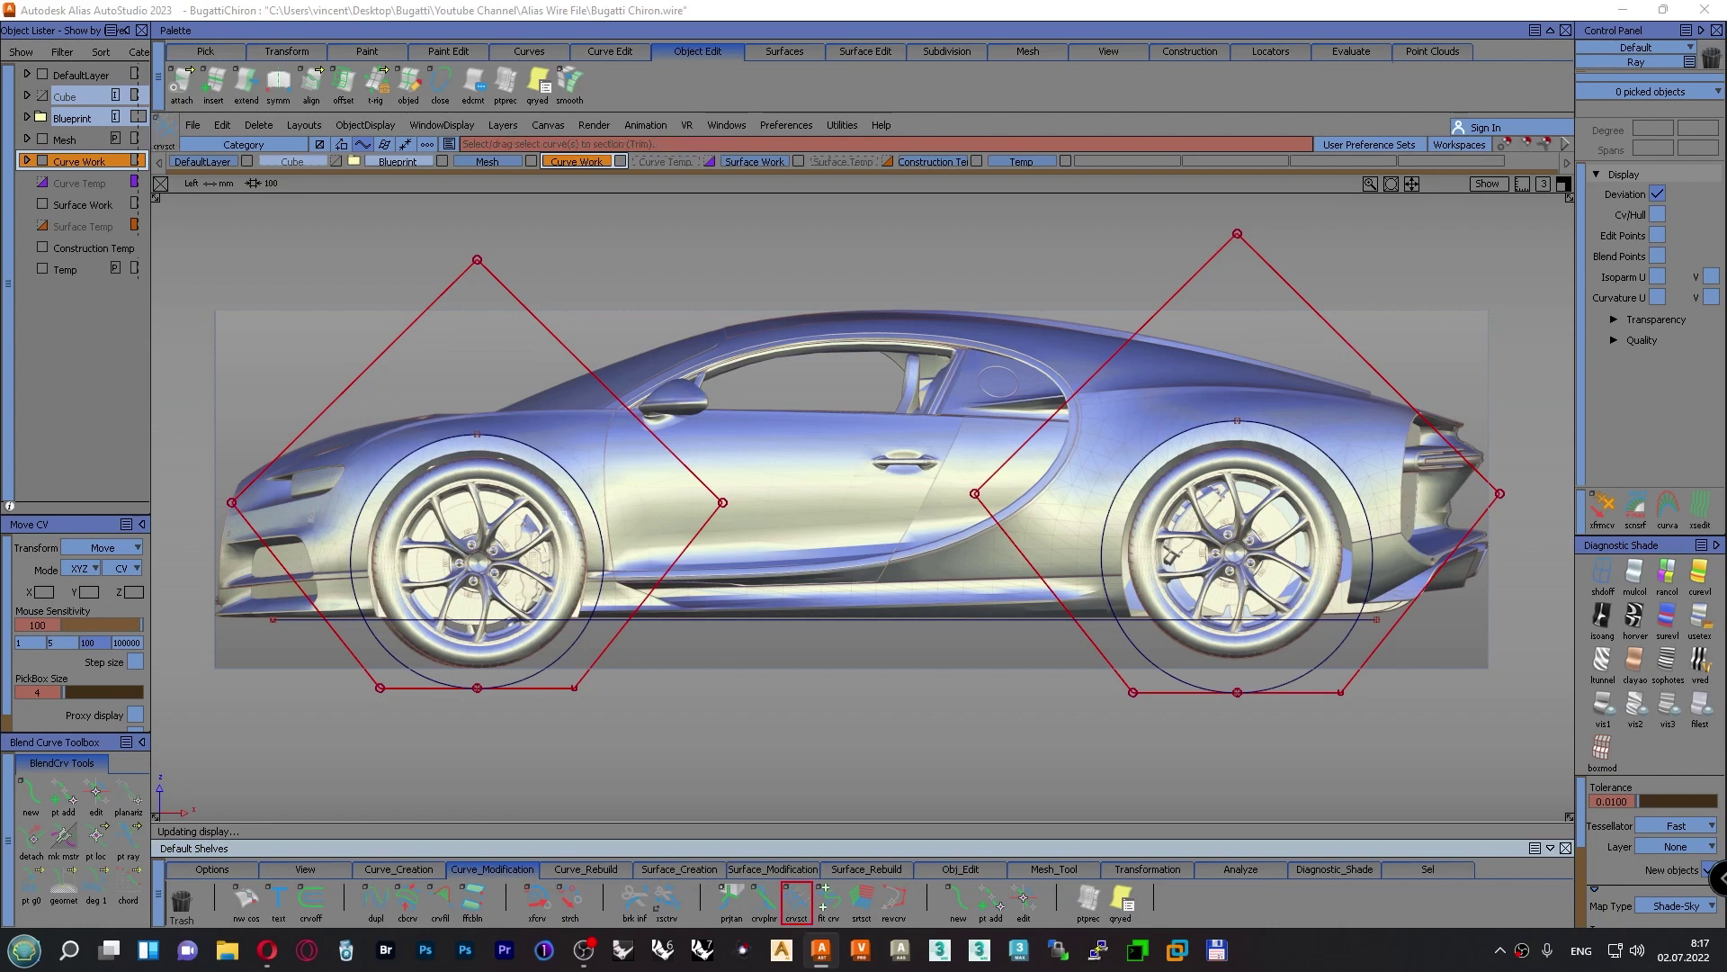
{"action": "left_click", "coordinate": [591, 491]}
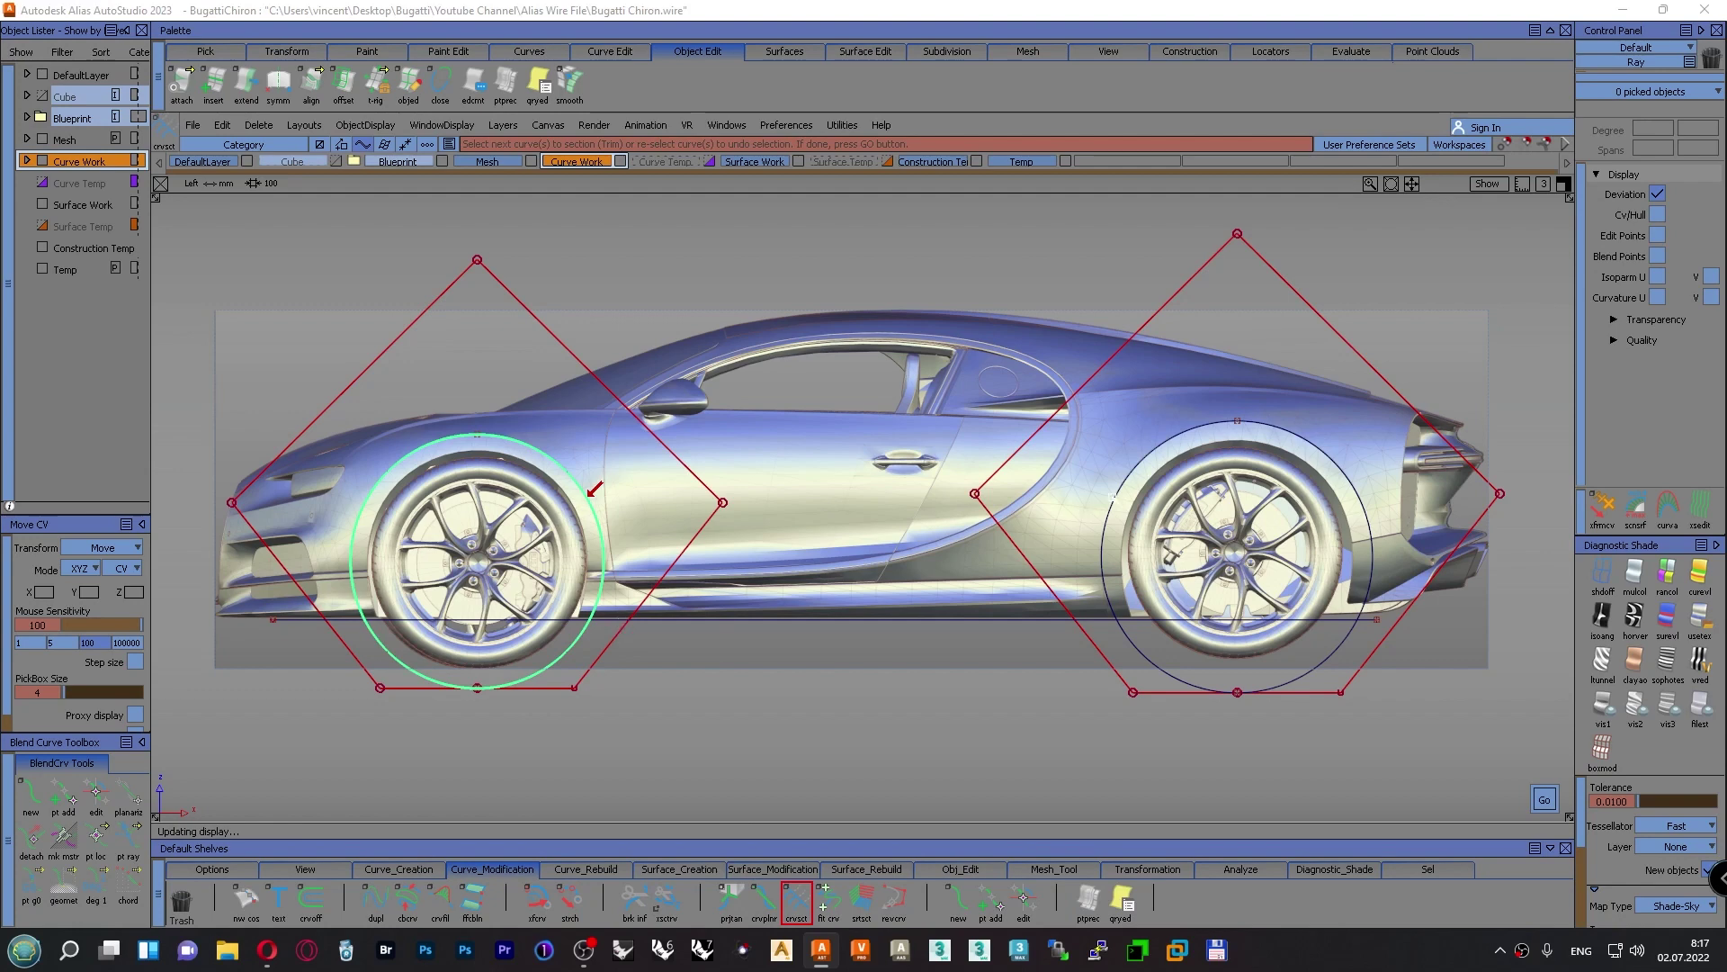
{"action": "left_click", "coordinate": [1122, 488]}
{"action": "key", "text": "space"}
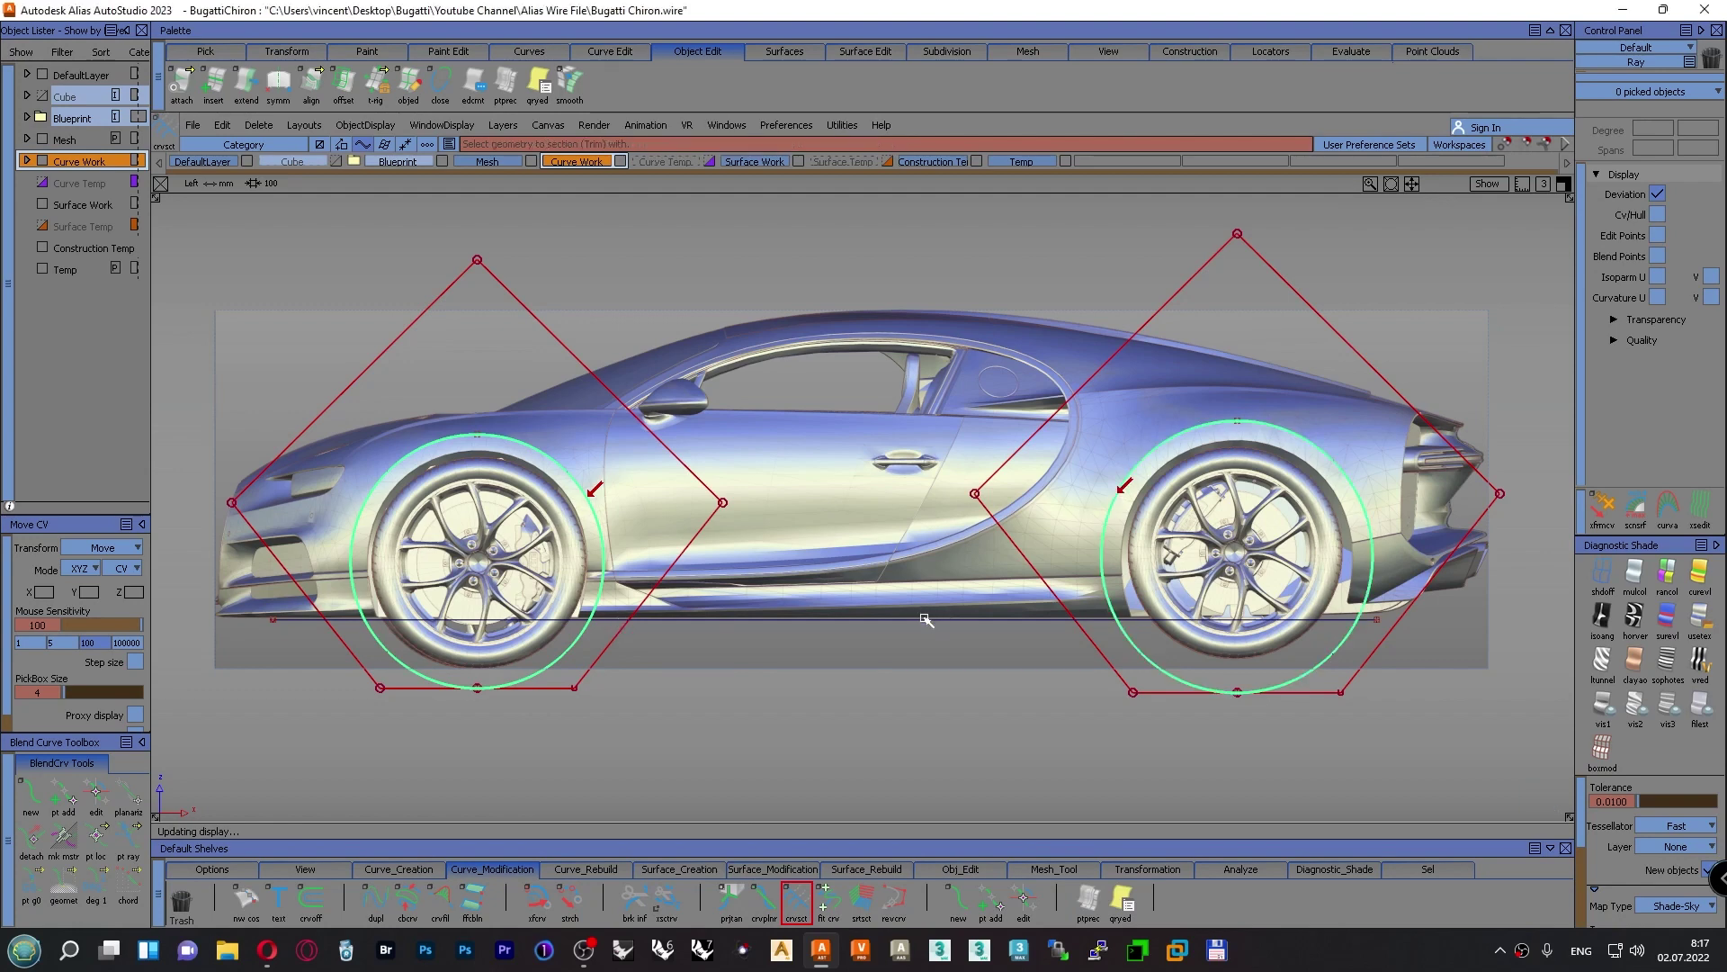
{"action": "left_click", "coordinate": [930, 619]}
{"action": "left_click_drag", "start_coordinate": [907, 543], "coordinate": [905, 506], "text": "ctrl+shift"}
{"action": "right_click_drag", "start_coordinate": [923, 599], "coordinate": [919, 609], "text": "alt+shift"}
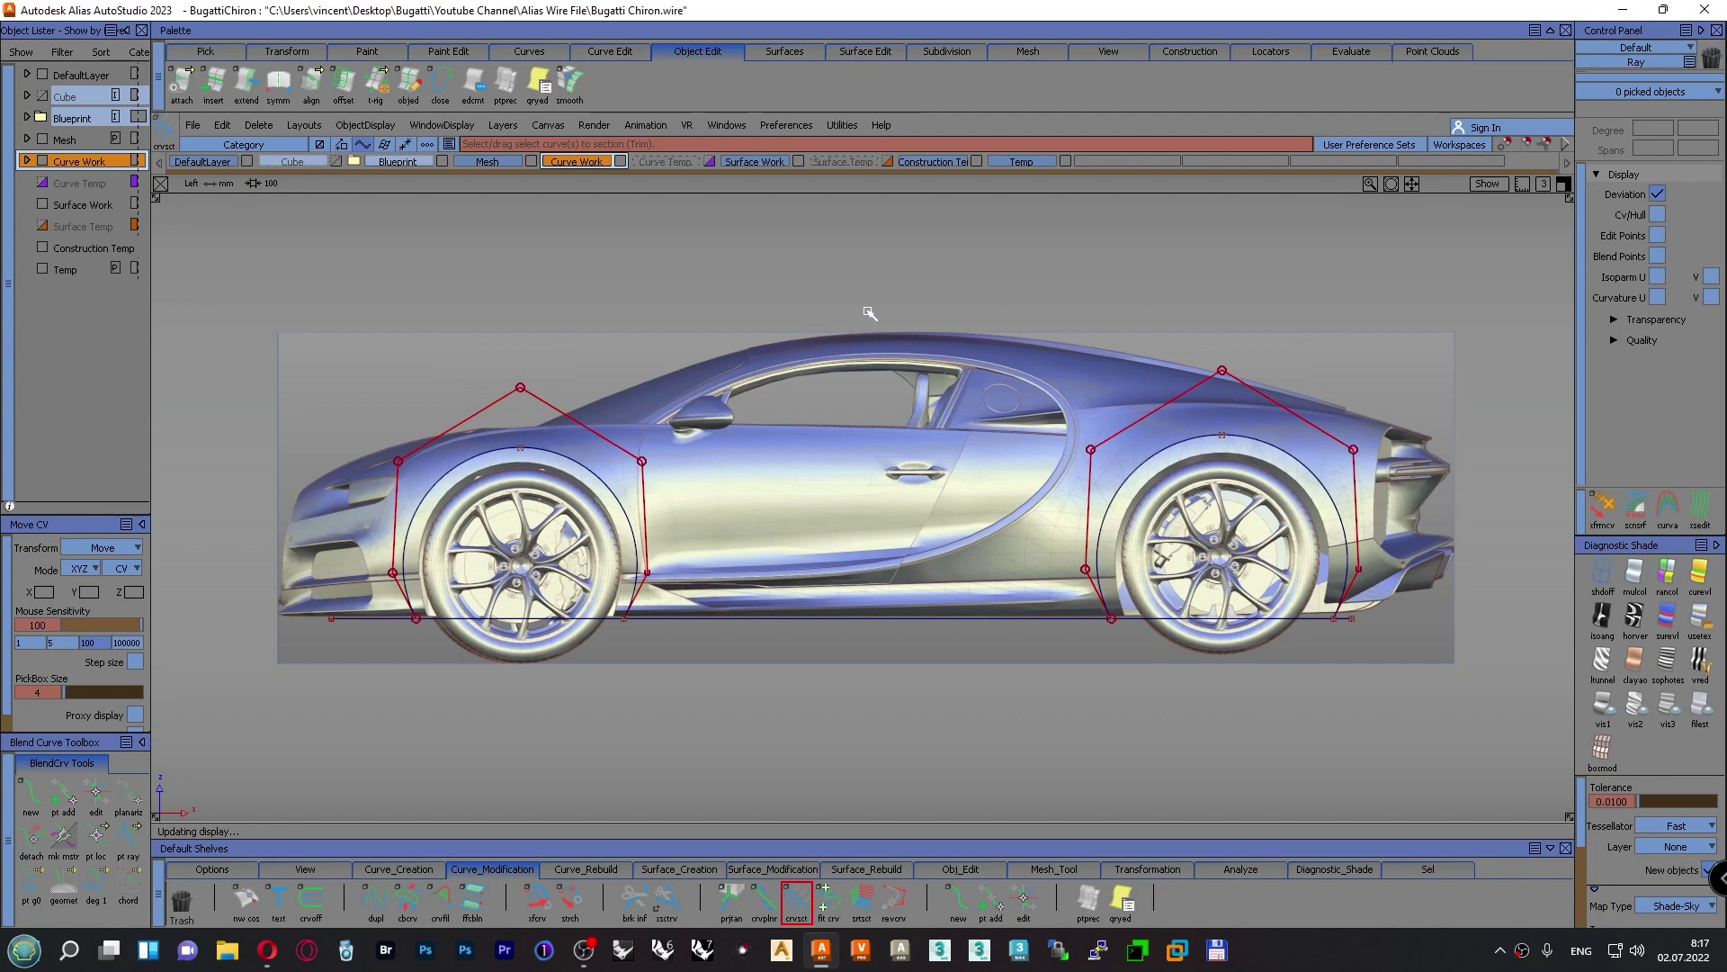
Pick the horizontal sill line and assign it to the Curve Temp layer
{"action": "left_click_drag", "start_coordinate": [868, 311], "coordinate": [932, 329], "text": "ctrl+shift"}
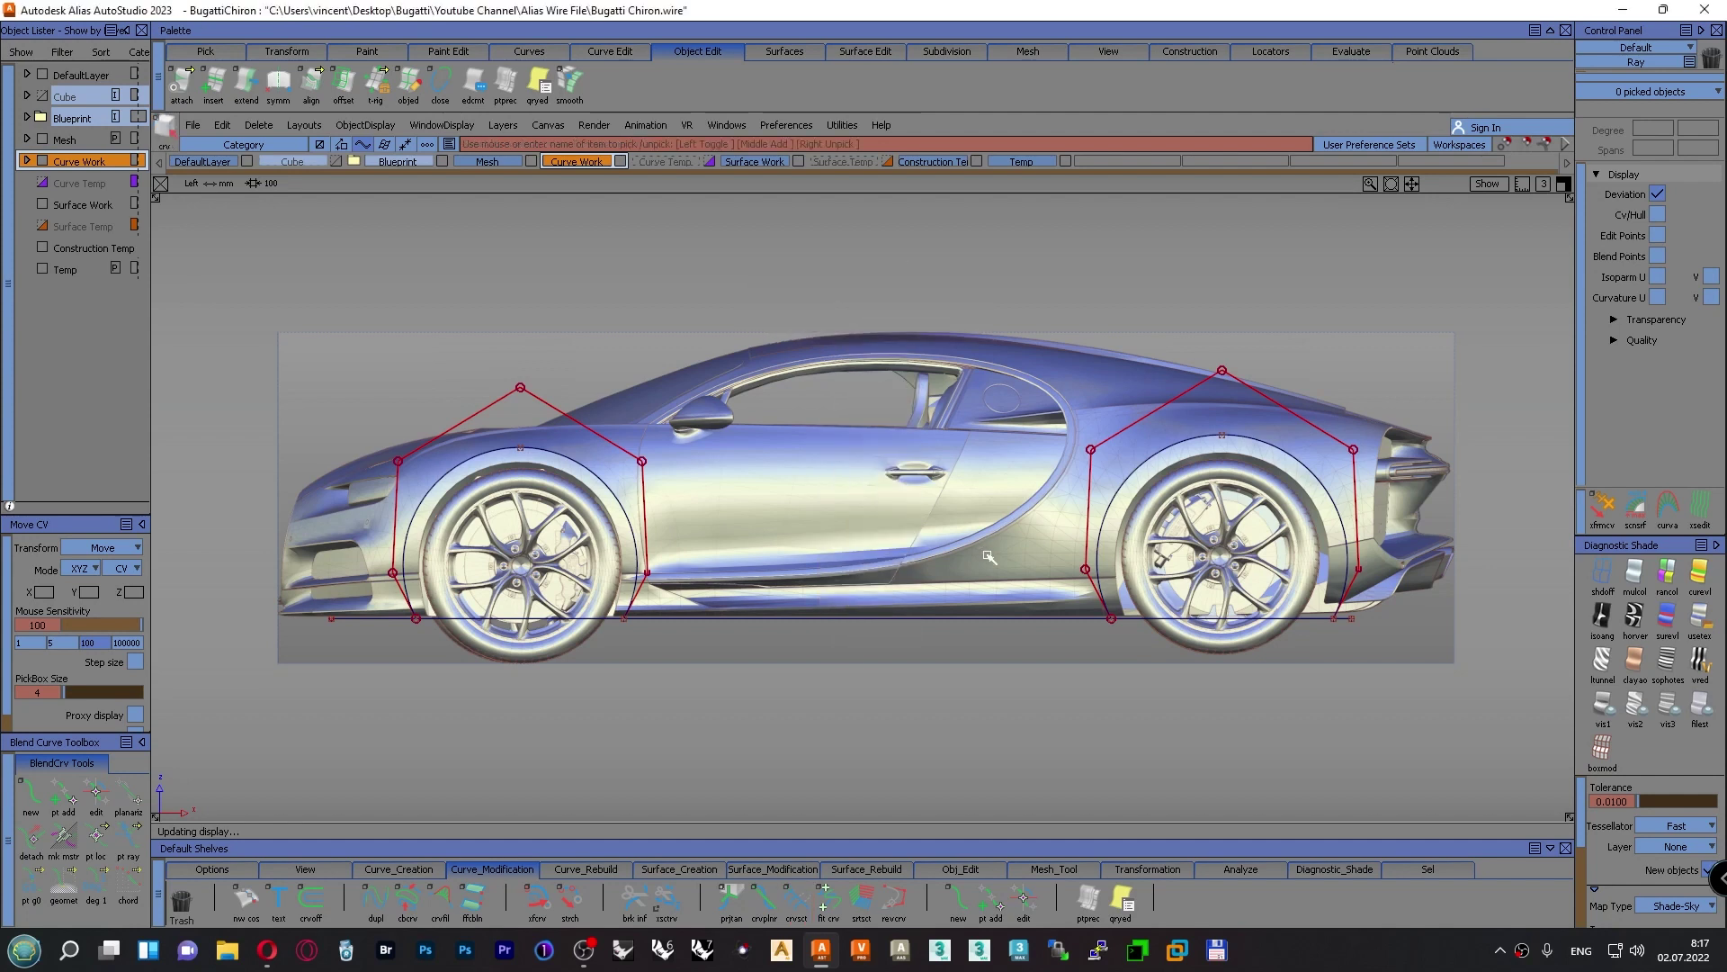
{"action": "left_click", "coordinate": [1014, 620]}
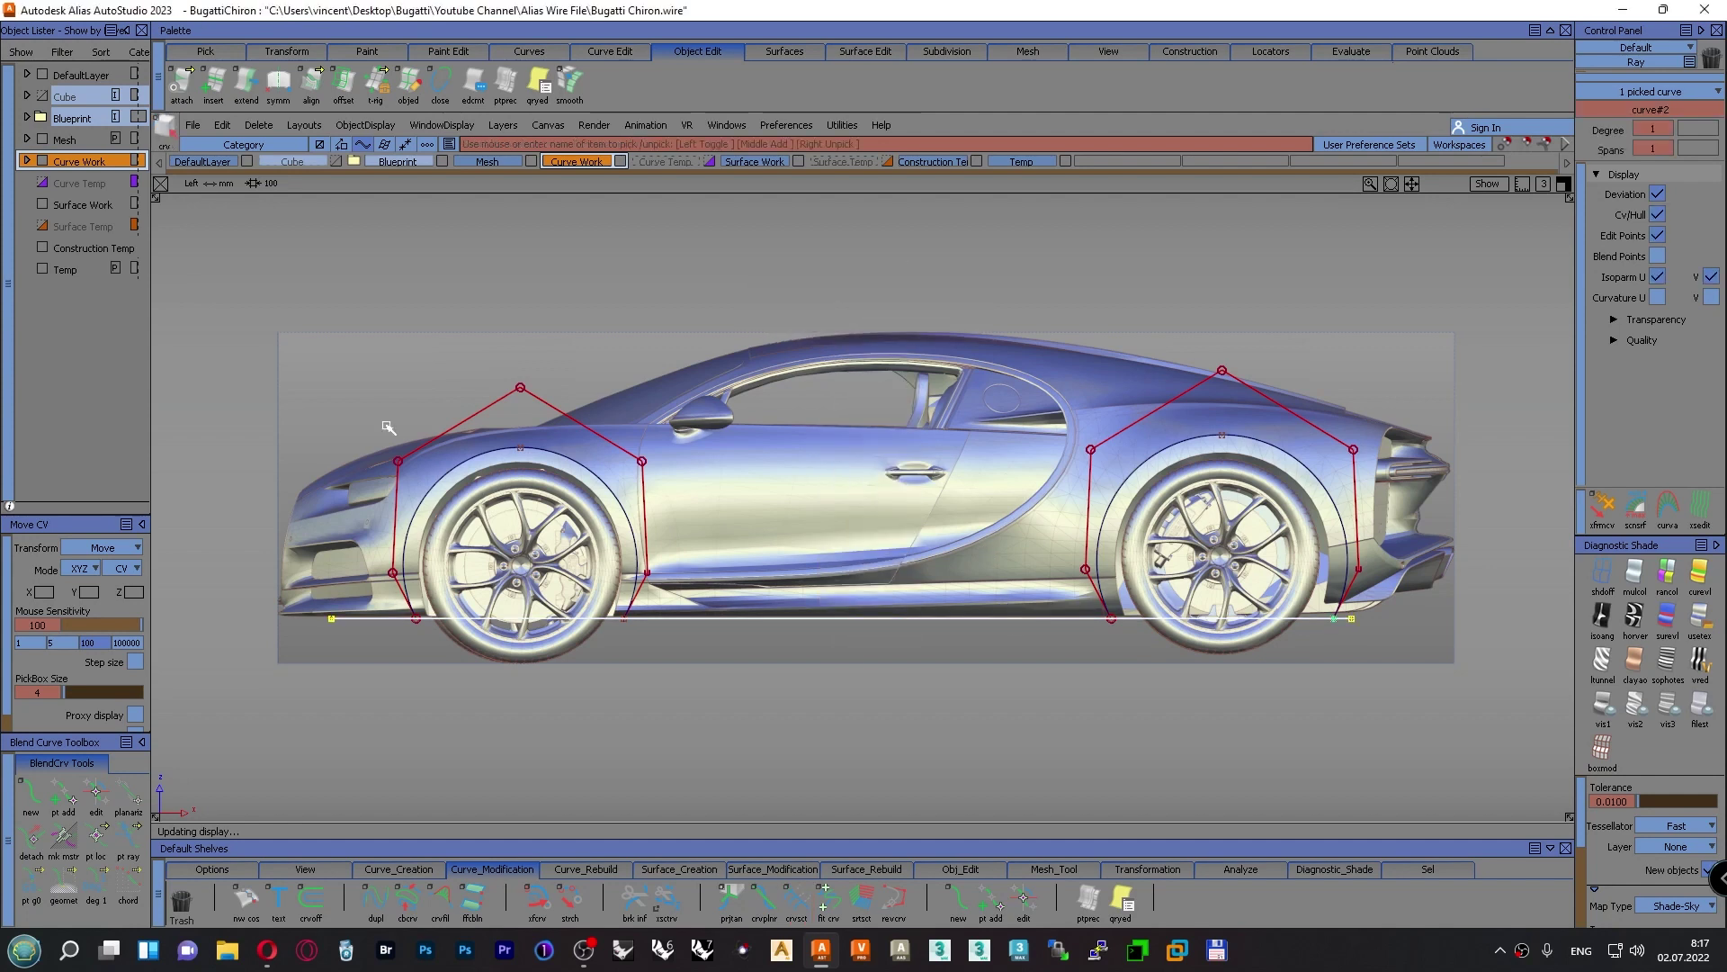
{"action": "right_click", "coordinate": [97, 184]}
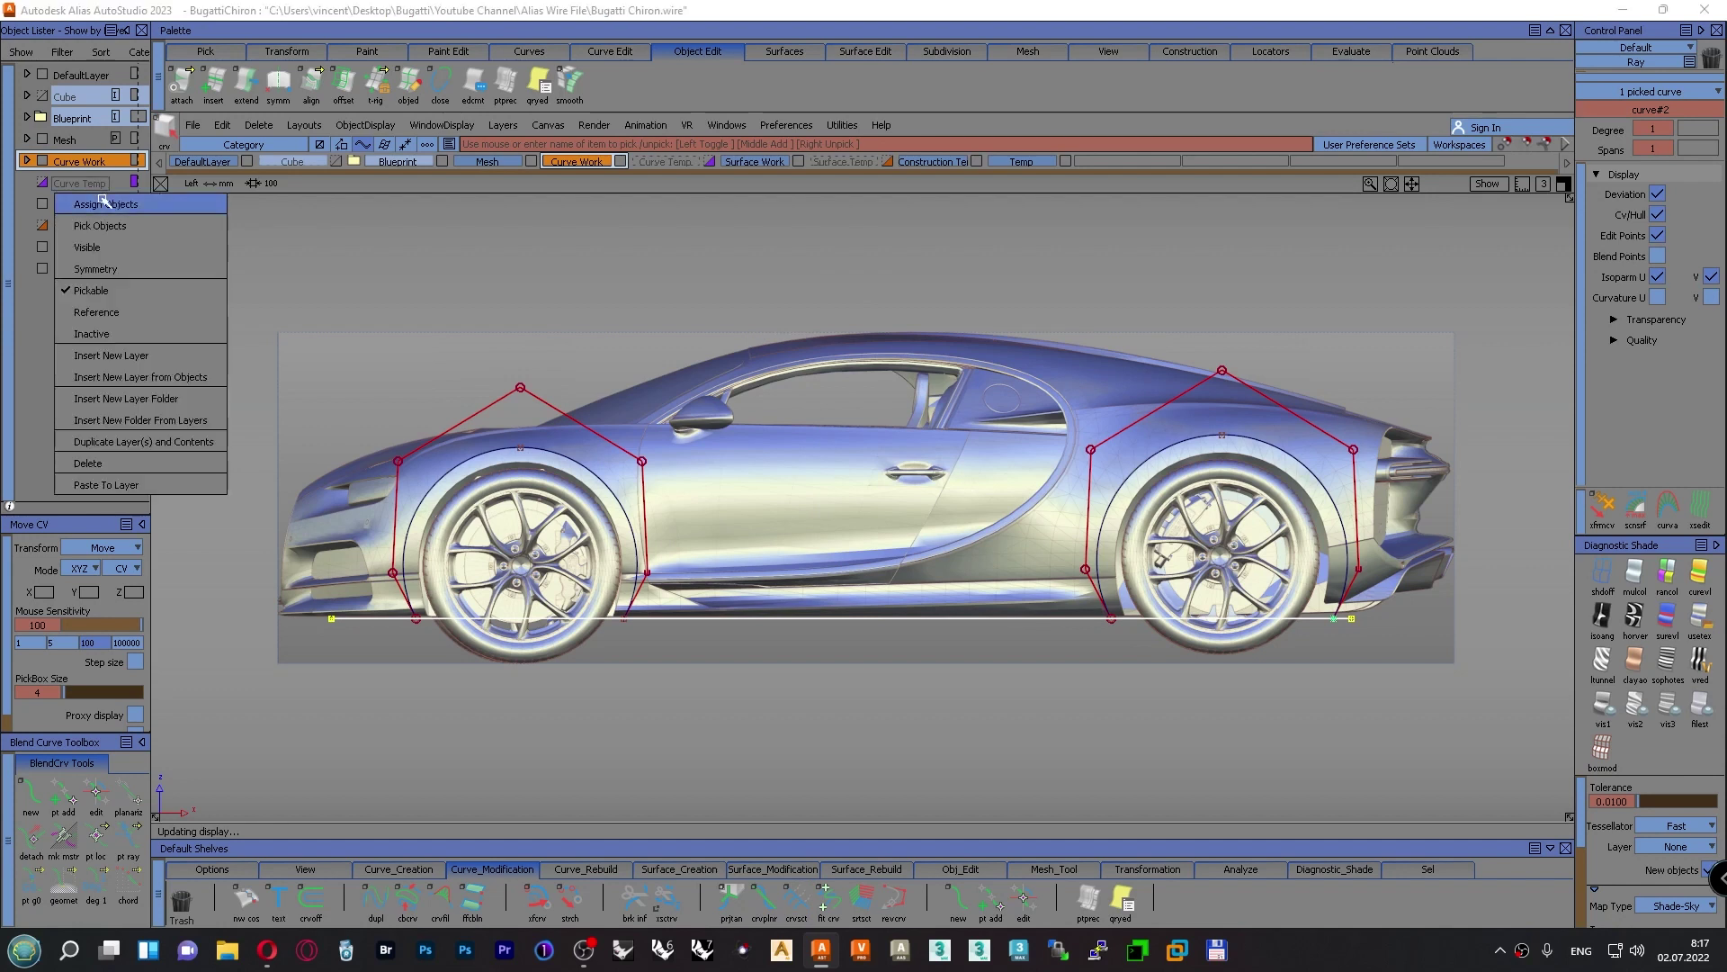
{"action": "left_click", "coordinate": [104, 204]}
{"action": "right_click_drag", "start_coordinate": [807, 724], "coordinate": [859, 699], "text": "ctrl+shift"}
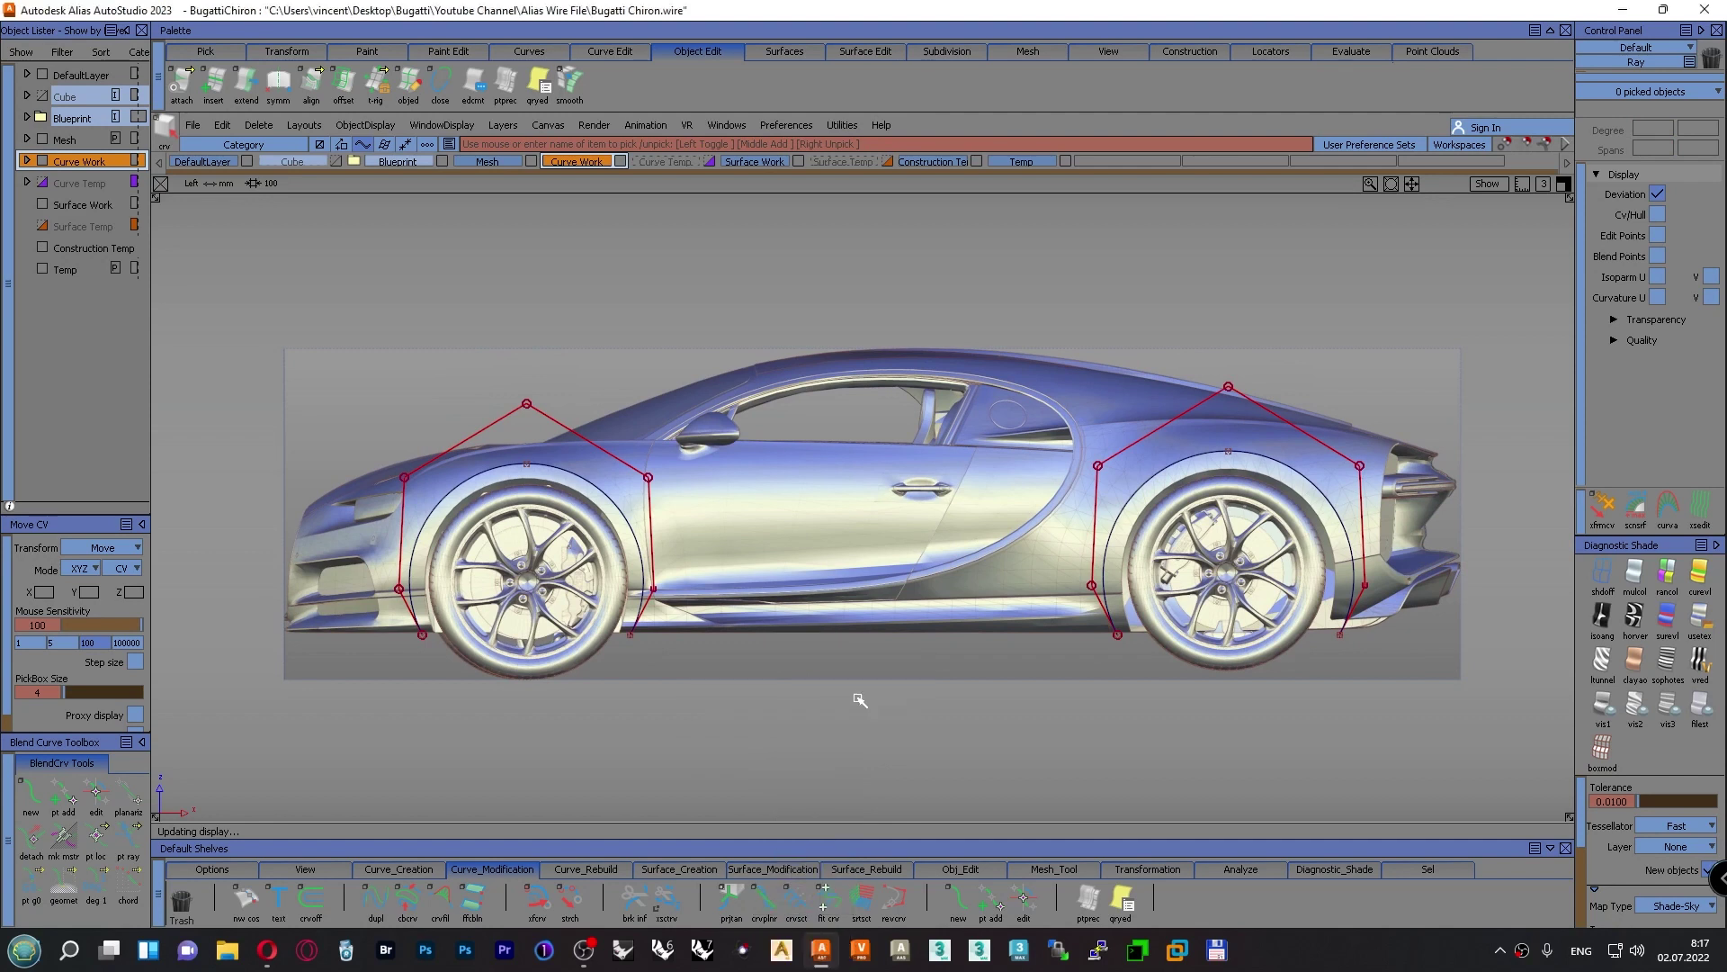
Pick both wheel arch curves, reduce their spans to 1, accept the rebuild and deselect them
{"action": "left_click", "coordinate": [1077, 560]}
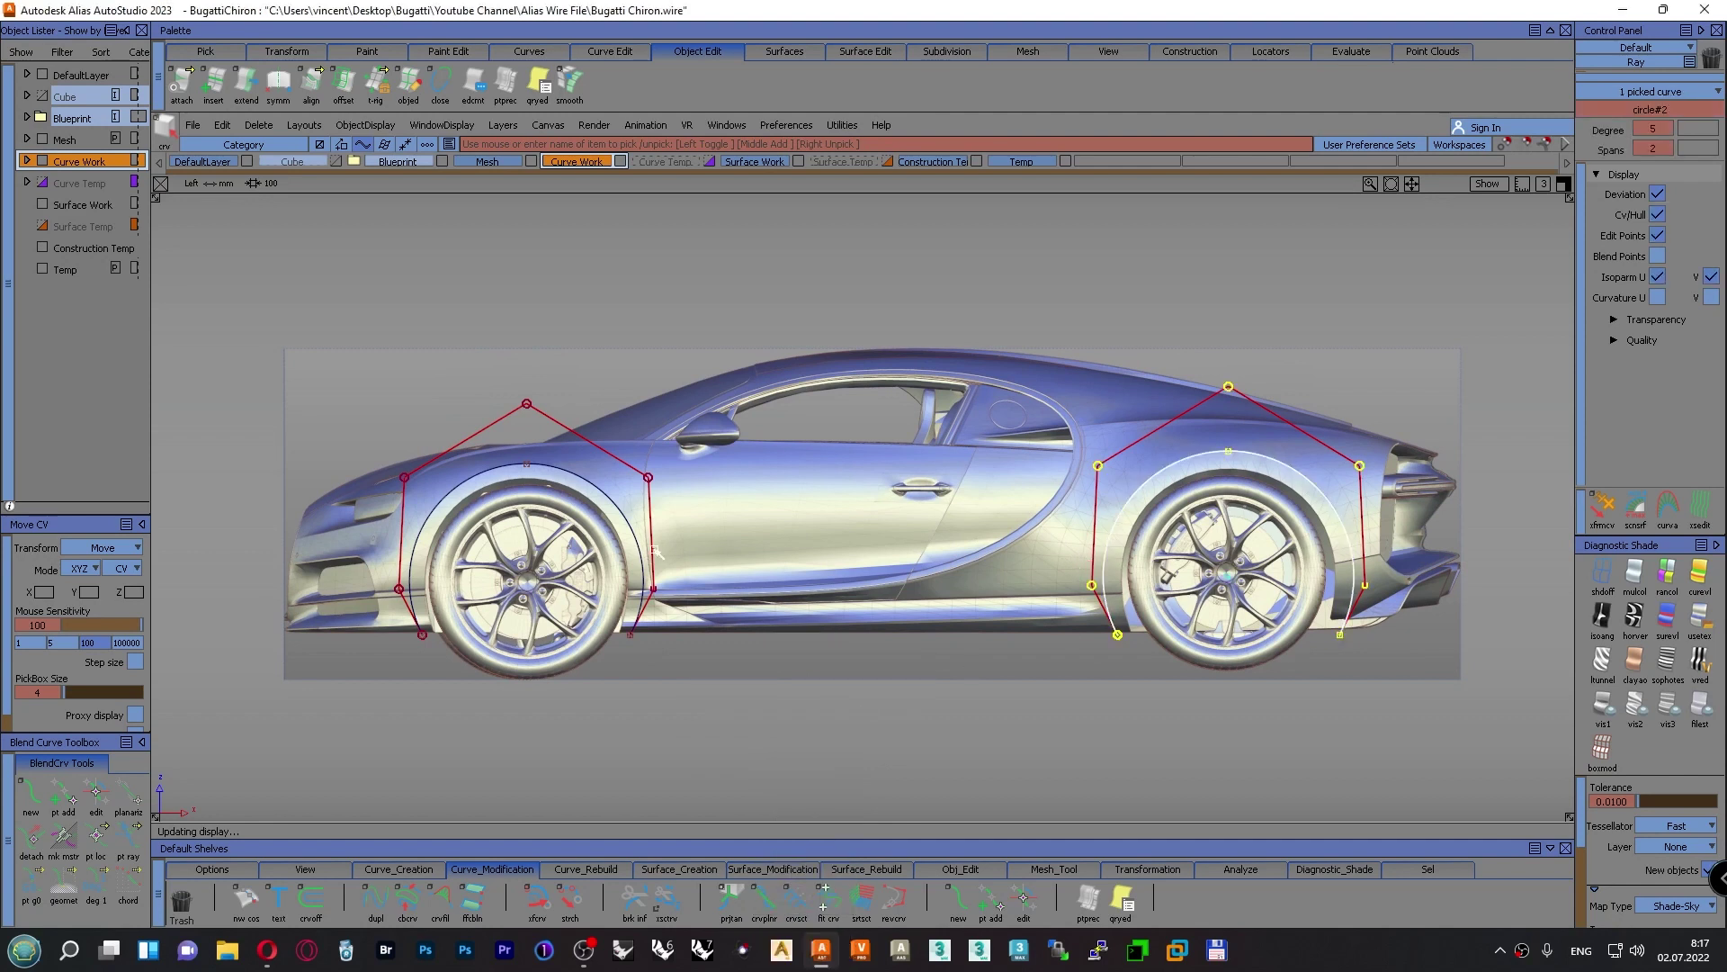
{"action": "left_click", "coordinate": [656, 551]}
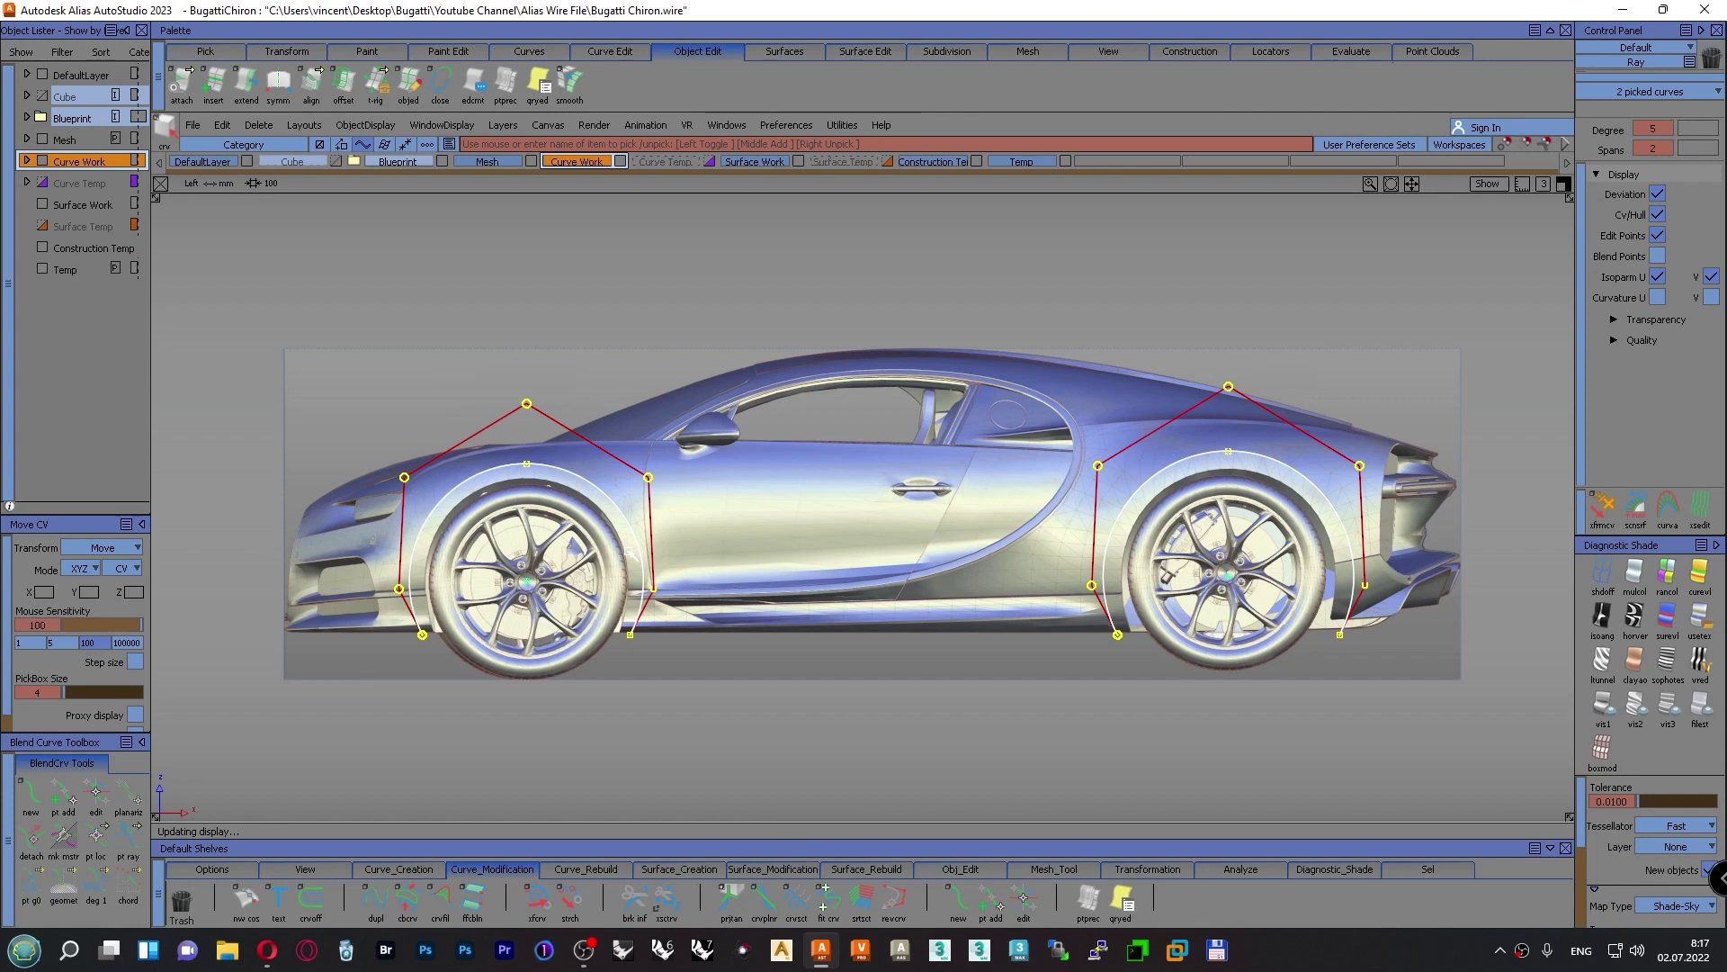
{"action": "left_click", "coordinate": [1663, 149]}
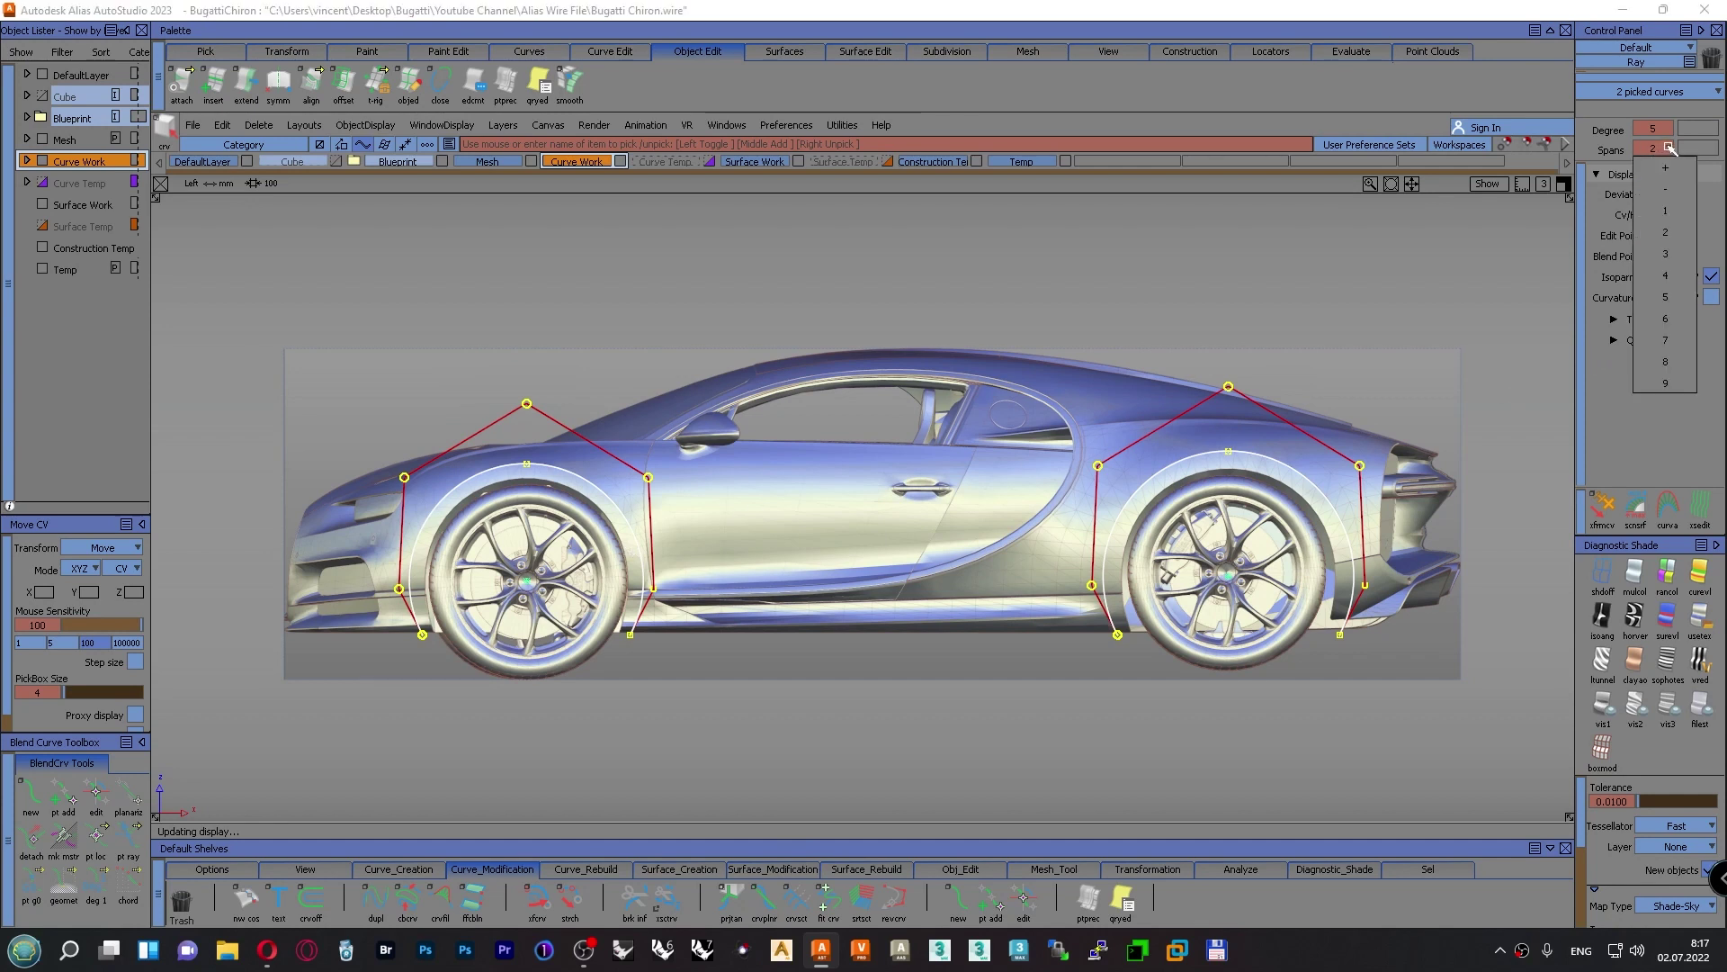
{"action": "left_click", "coordinate": [1670, 213]}
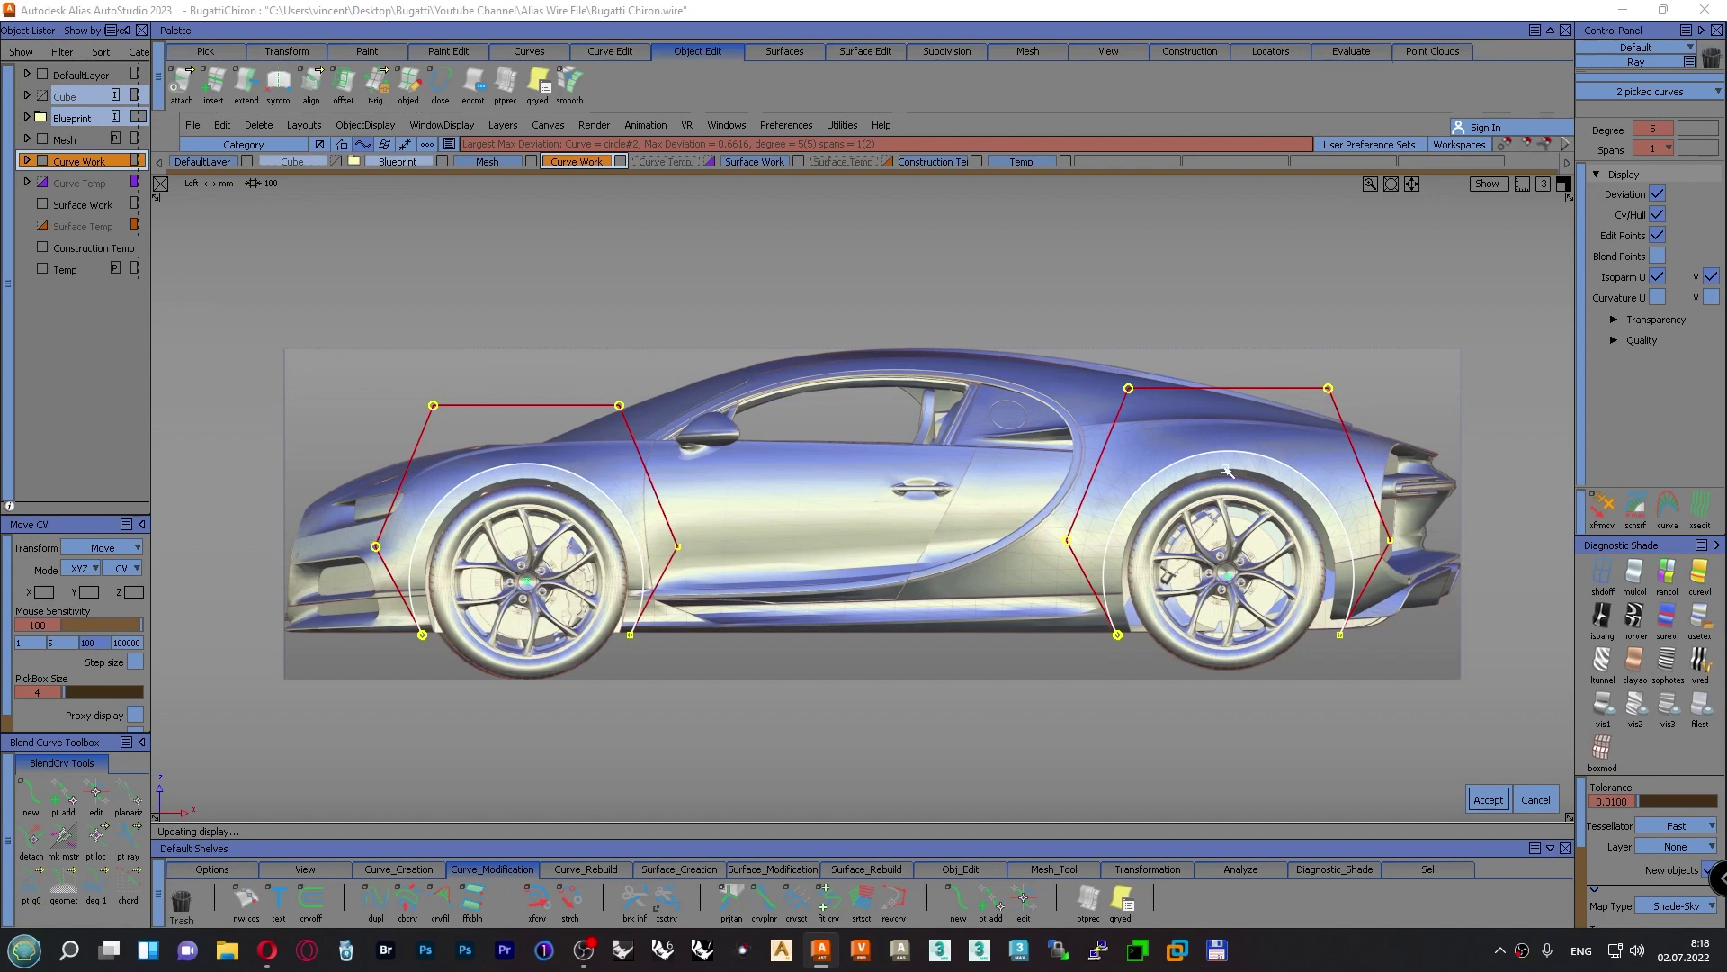
{"action": "left_click", "coordinate": [526, 468], "text": "ctrl+shift"}
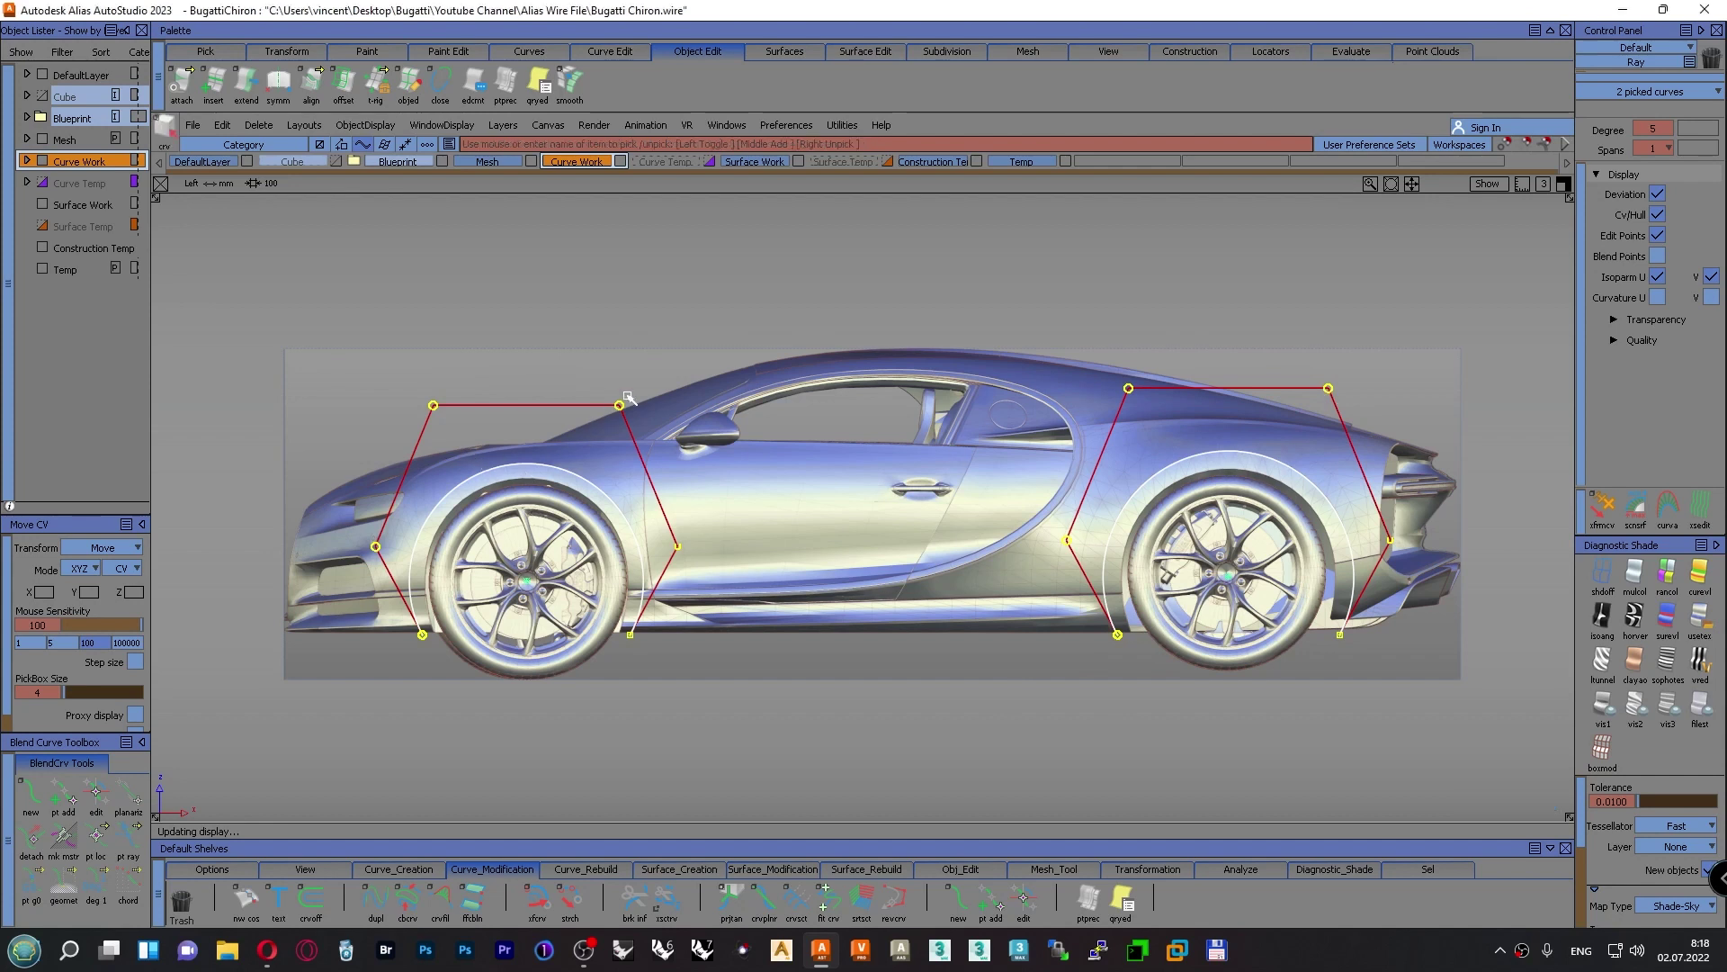
{"action": "left_click_drag", "start_coordinate": [652, 324], "coordinate": [658, 281], "text": "ctrl+shift"}
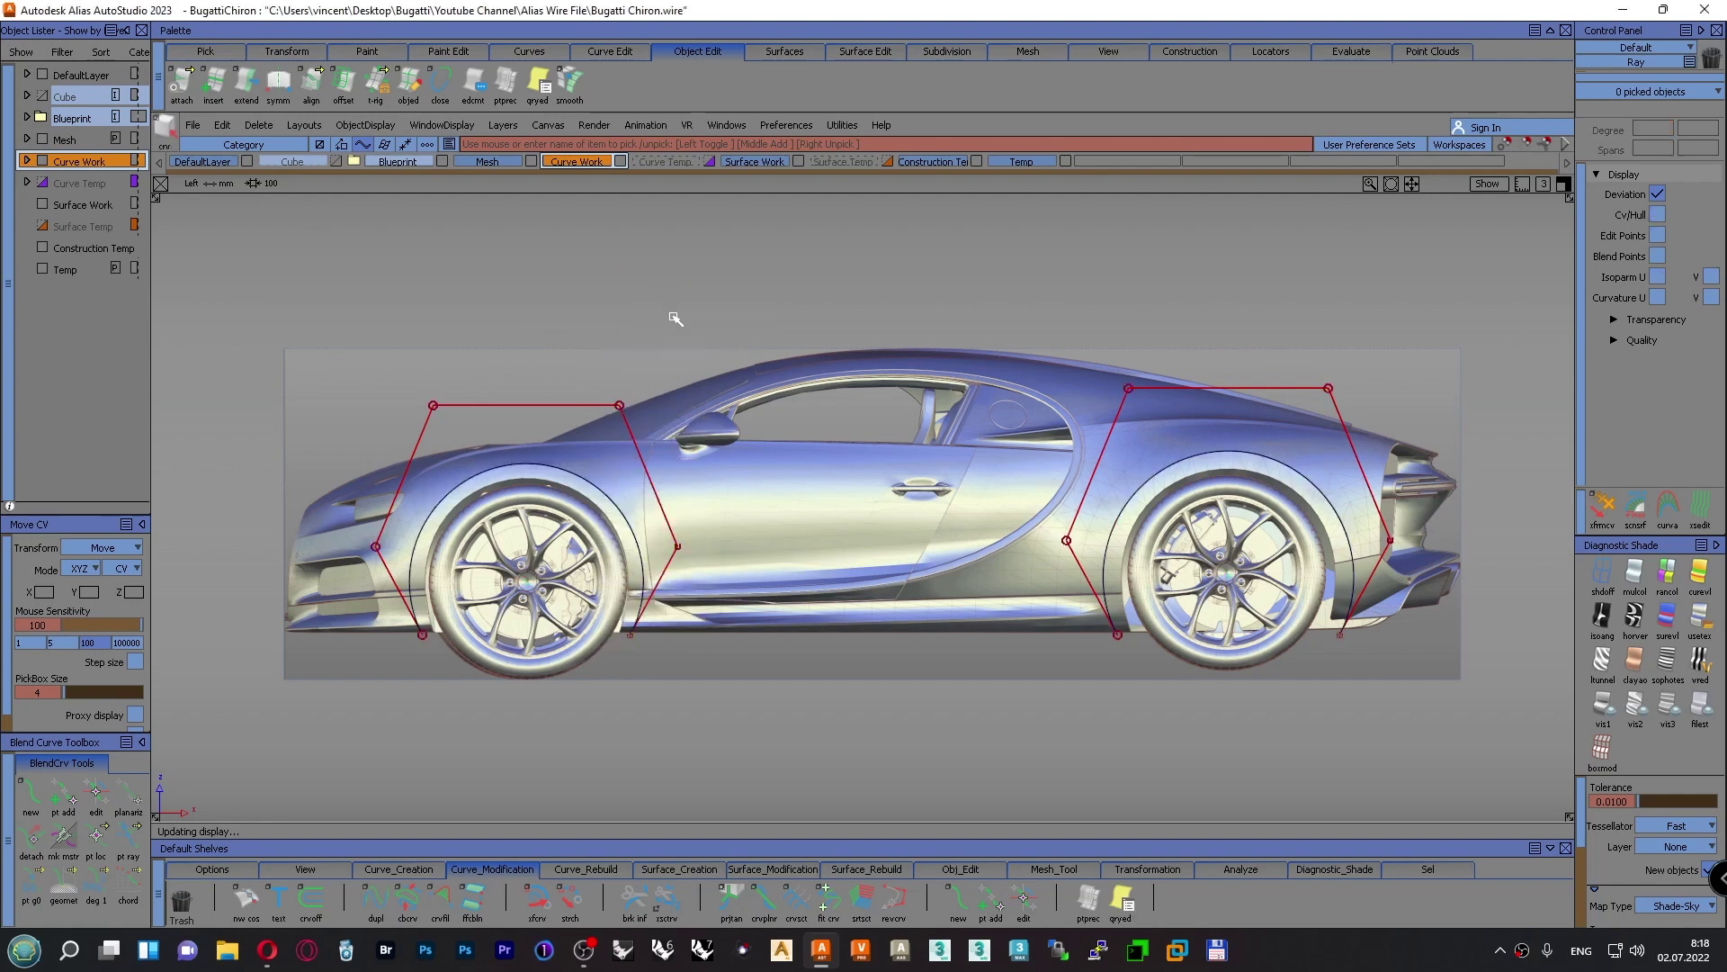
In the top view, pick the rear wheel arch curve, move it sideways well clear of the body, and deselect it
{"action": "key", "text": "F5"}
{"action": "middle_click_drag", "start_coordinate": [628, 510], "coordinate": [657, 486], "text": "alt+shift"}
{"action": "left_click", "coordinate": [1183, 801], "text": "ctrl+shift"}
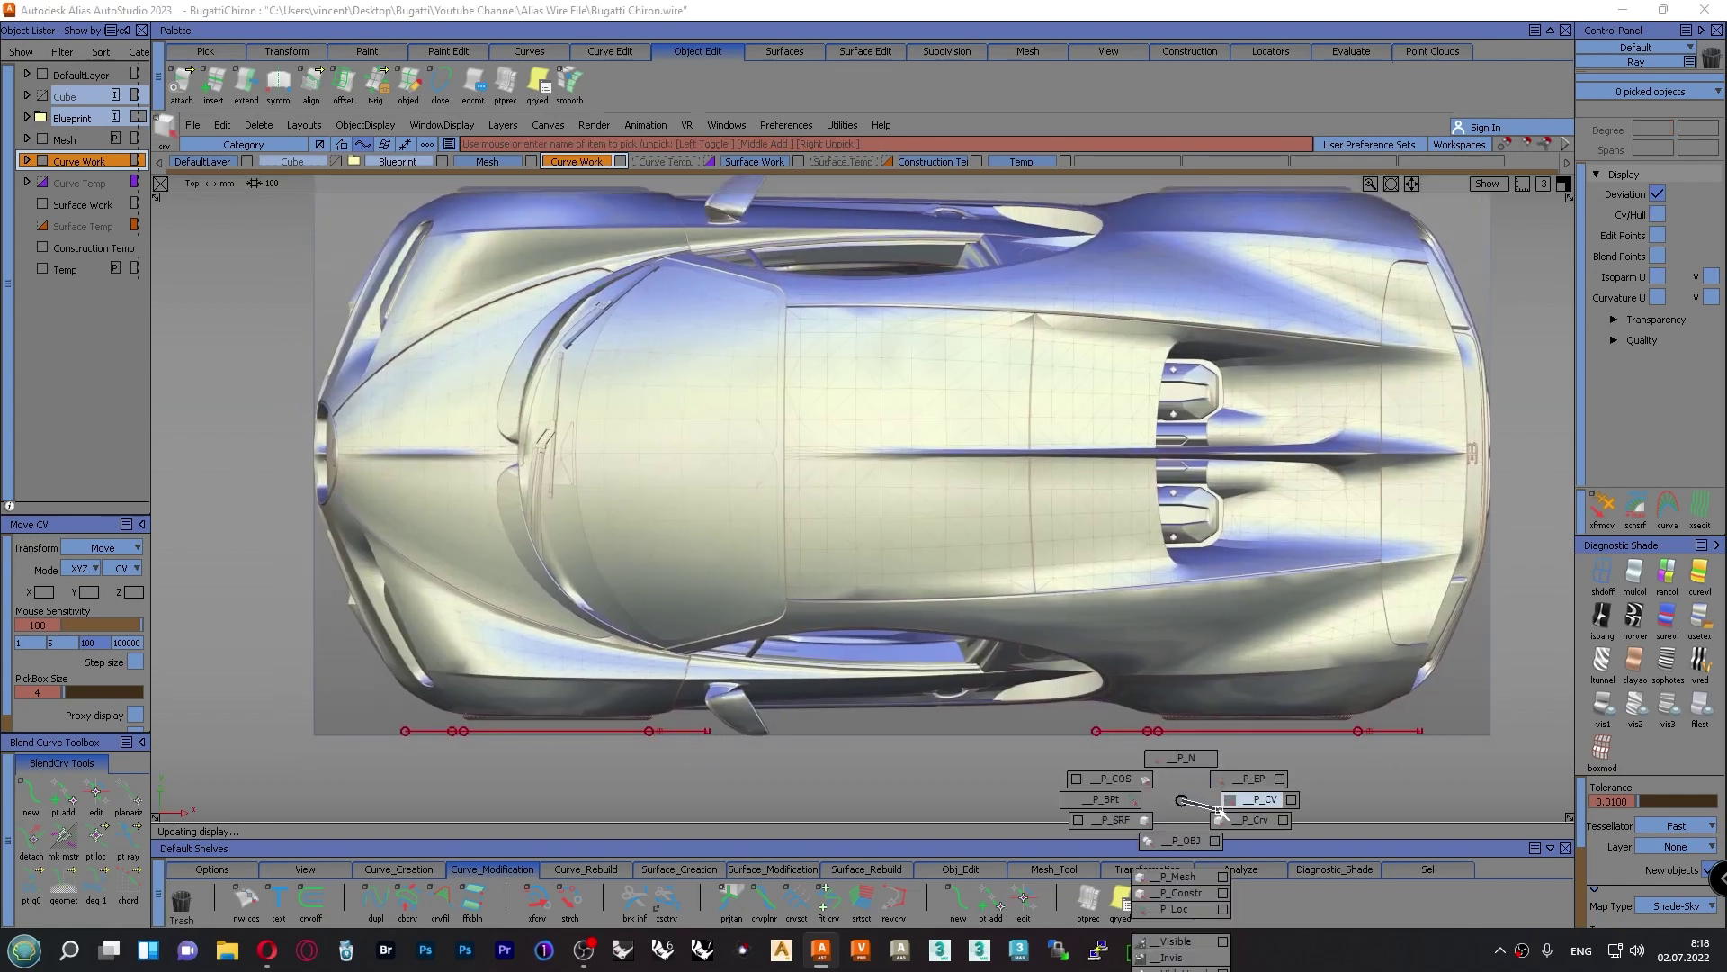
{"action": "left_click_drag", "start_coordinate": [1221, 813], "coordinate": [1235, 800], "text": "ctrl+shift"}
{"action": "left_click", "coordinate": [1253, 734]}
{"action": "middle_click", "coordinate": [1245, 781], "text": "ctrl+shift"}
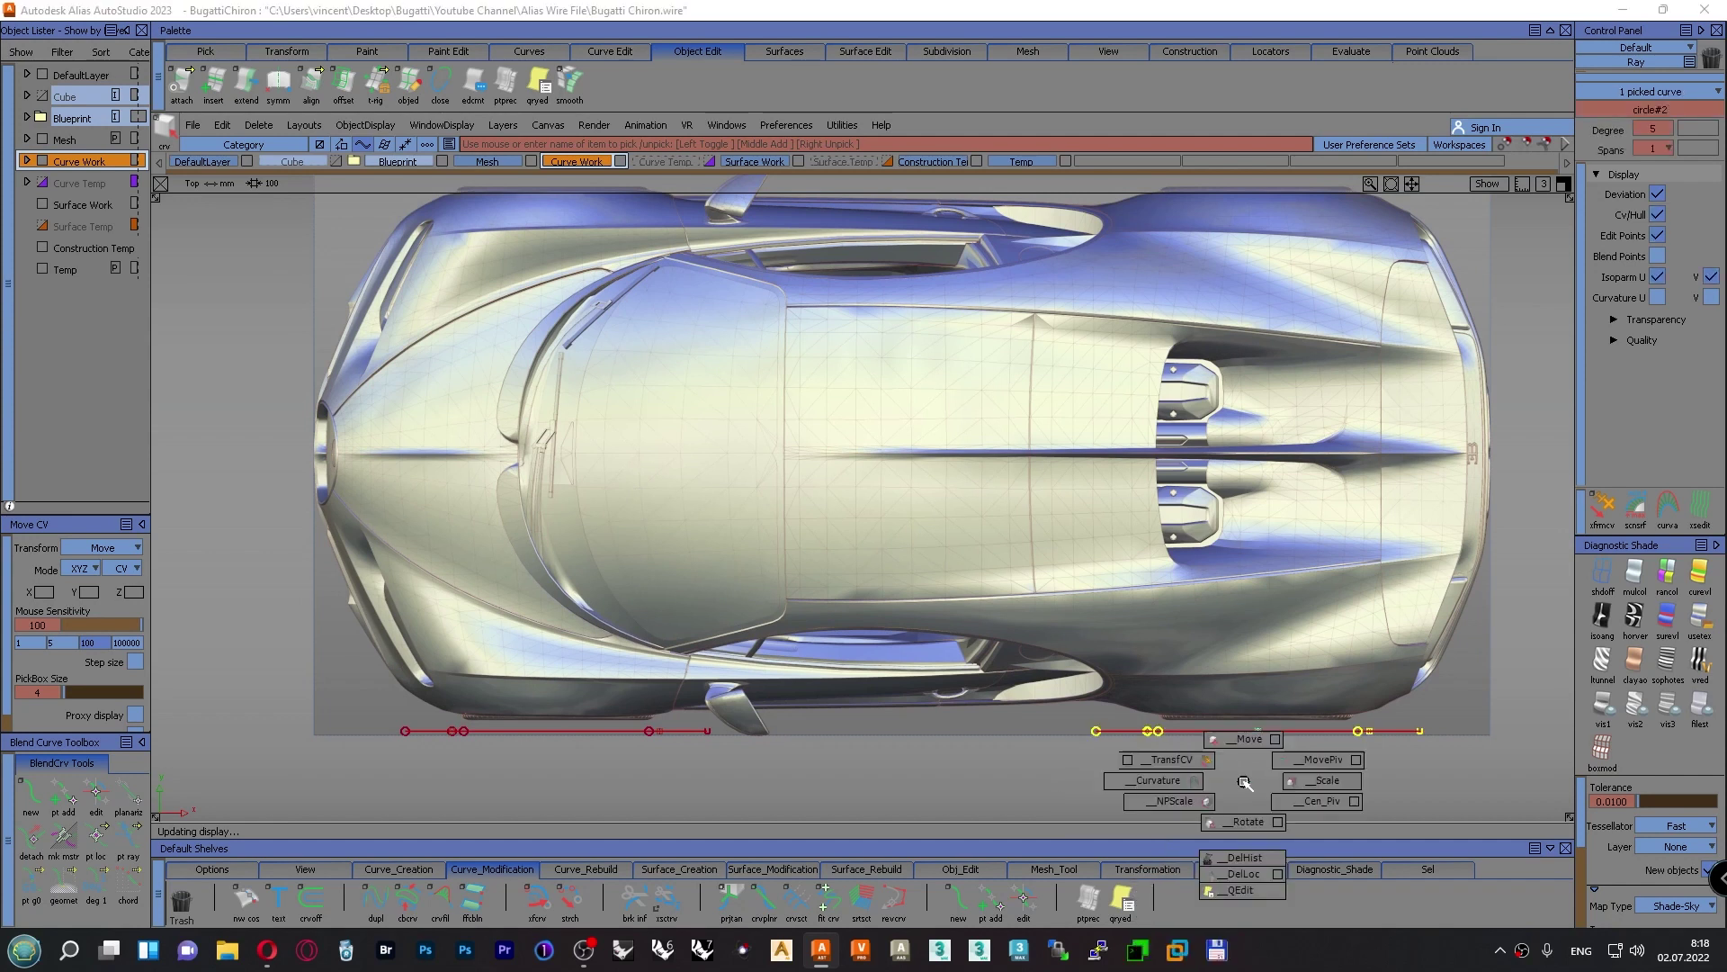
{"action": "middle_click_drag", "start_coordinate": [1244, 743], "coordinate": [1244, 739], "text": "ctrl+shift"}
{"action": "right_click_drag", "start_coordinate": [1244, 736], "coordinate": [1178, 757]}
{"action": "left_click", "coordinate": [1038, 761], "text": "ctrl+shift"}
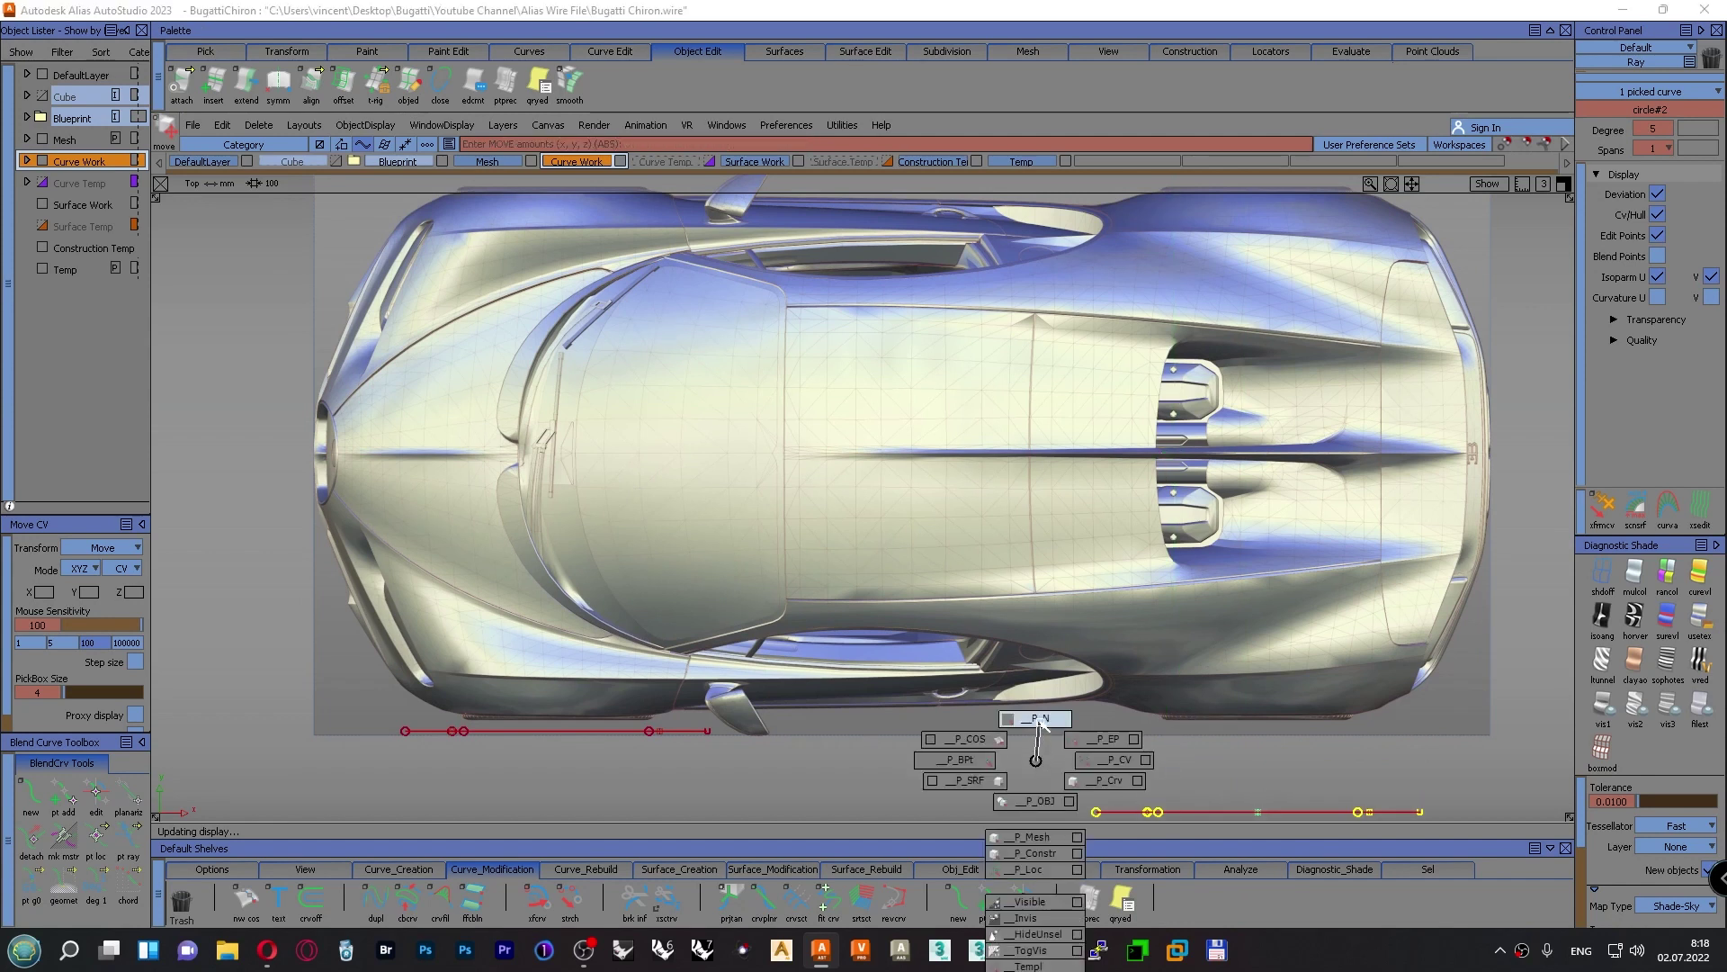
{"action": "left_click_drag", "start_coordinate": [1041, 722], "coordinate": [1041, 723], "text": "ctrl+shift"}
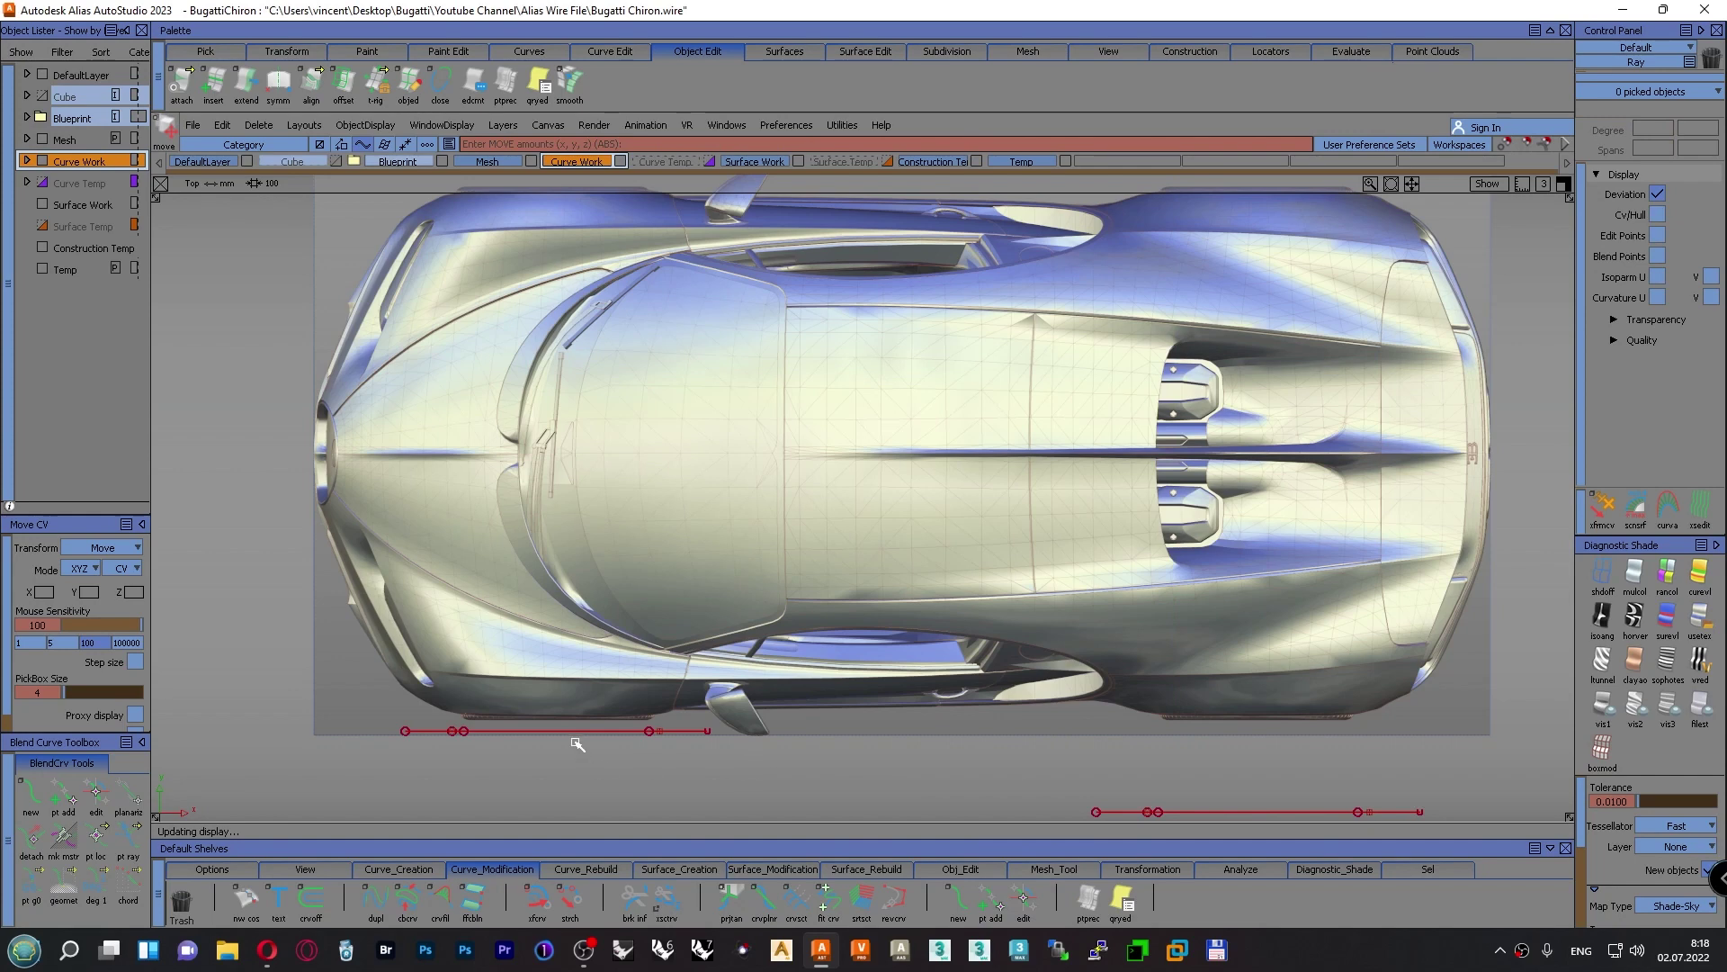
Pick the front wheel arch curve and move it sideways in the top view onto the outer face of the front wheel arch
{"action": "middle_click_drag", "start_coordinate": [575, 743], "coordinate": [748, 635], "text": "alt+shift"}
{"action": "right_click_drag", "start_coordinate": [760, 685], "coordinate": [771, 479], "text": "alt+shift"}
{"action": "middle_click_drag", "start_coordinate": [771, 479], "coordinate": [1008, 293], "text": "alt+shift"}
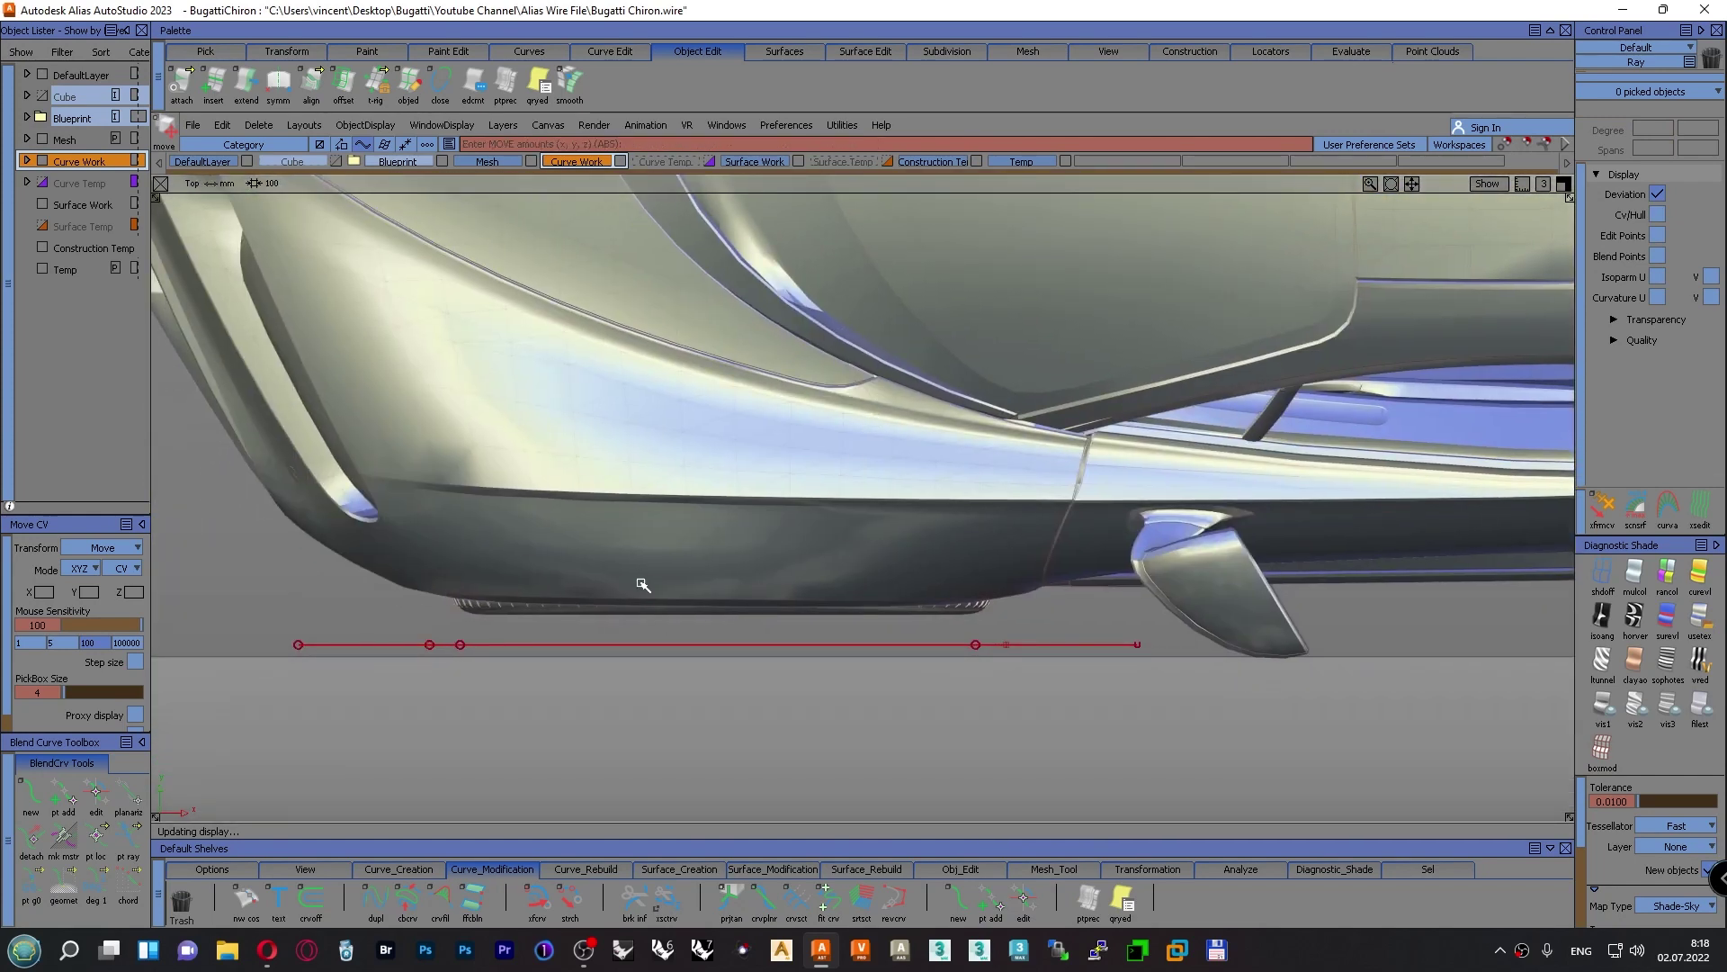
{"action": "left_click_drag", "start_coordinate": [760, 720], "coordinate": [791, 667], "text": "ctrl+shift"}
{"action": "middle_click_drag", "start_coordinate": [796, 759], "coordinate": [792, 716], "text": "ctrl+shift"}
{"action": "right_click_drag", "start_coordinate": [792, 716], "coordinate": [735, 620]}
{"action": "middle_click_drag", "start_coordinate": [636, 754], "coordinate": [802, 709], "text": "alt+shift"}
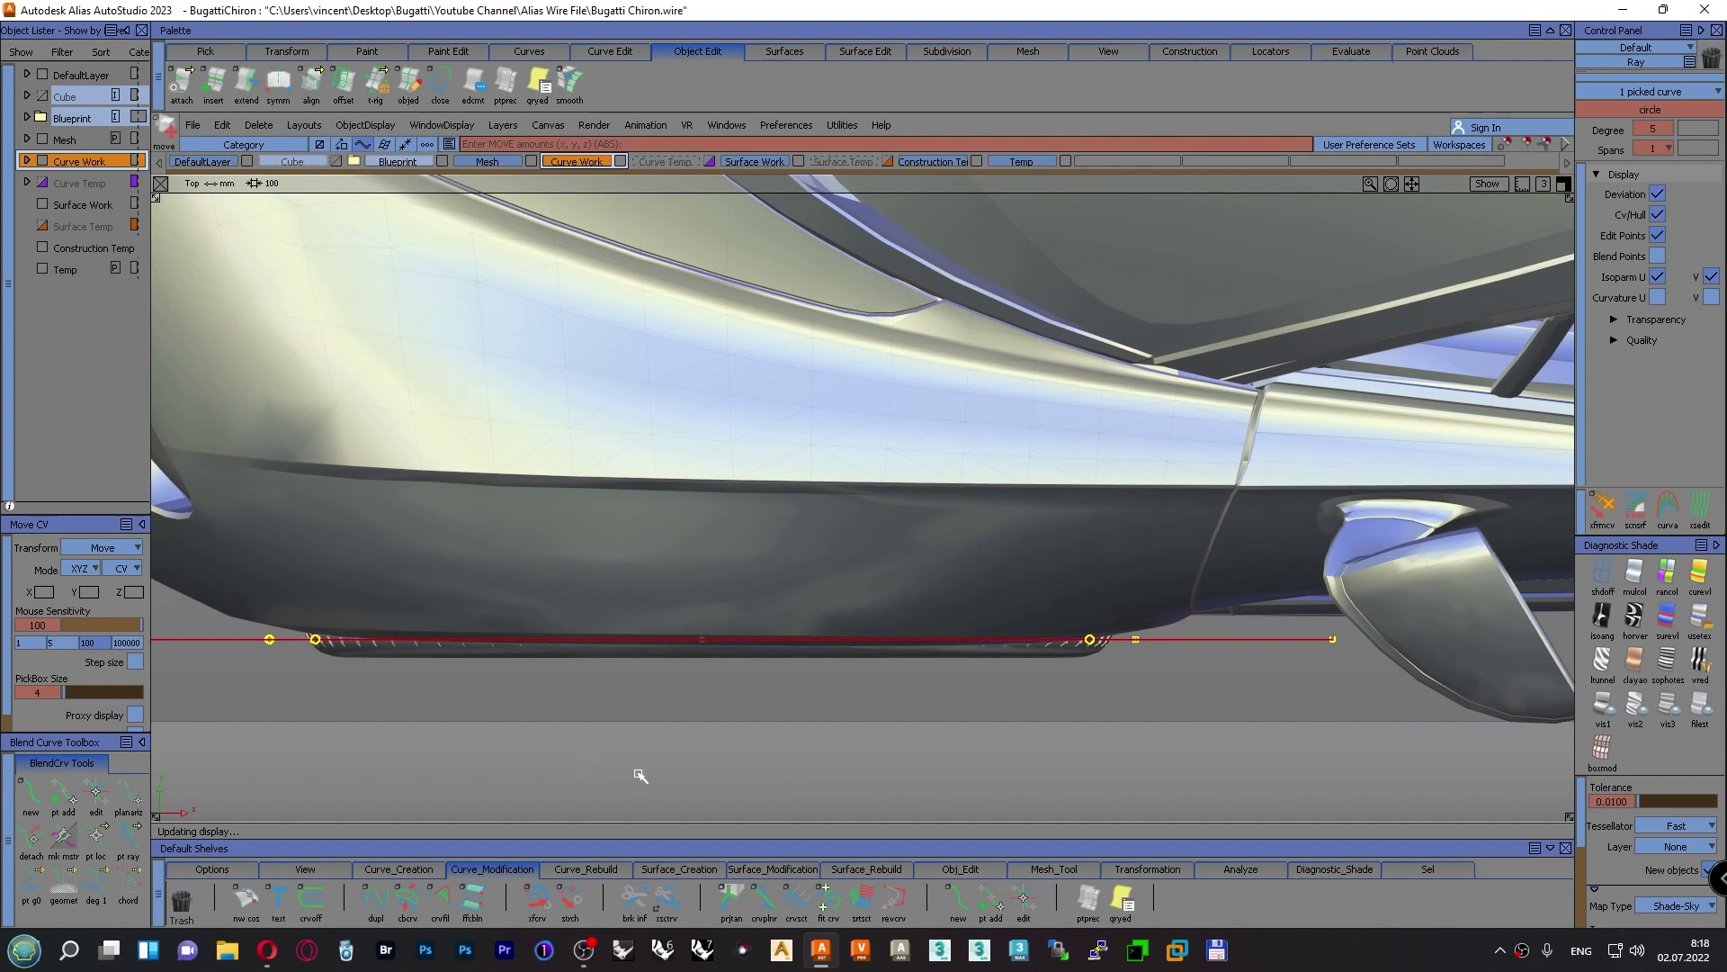
Rotate the front wheel arch curve slightly in the top view to follow the fender's side, and deselect it
{"action": "left_click_drag", "start_coordinate": [637, 774], "coordinate": [636, 775], "text": "ctrl+shift"}
{"action": "mouse_move", "coordinate": [695, 695]}
{"action": "left_mouse_down", "text": "ctrl+shift"}
{"action": "mouse_move", "coordinate": [693, 765]}
{"action": "mouse_move", "coordinate": [693, 720]}
{"action": "left_mouse_up", "text": "ctrl+shift"}
{"action": "right_click_drag", "start_coordinate": [798, 755], "coordinate": [797, 758]}
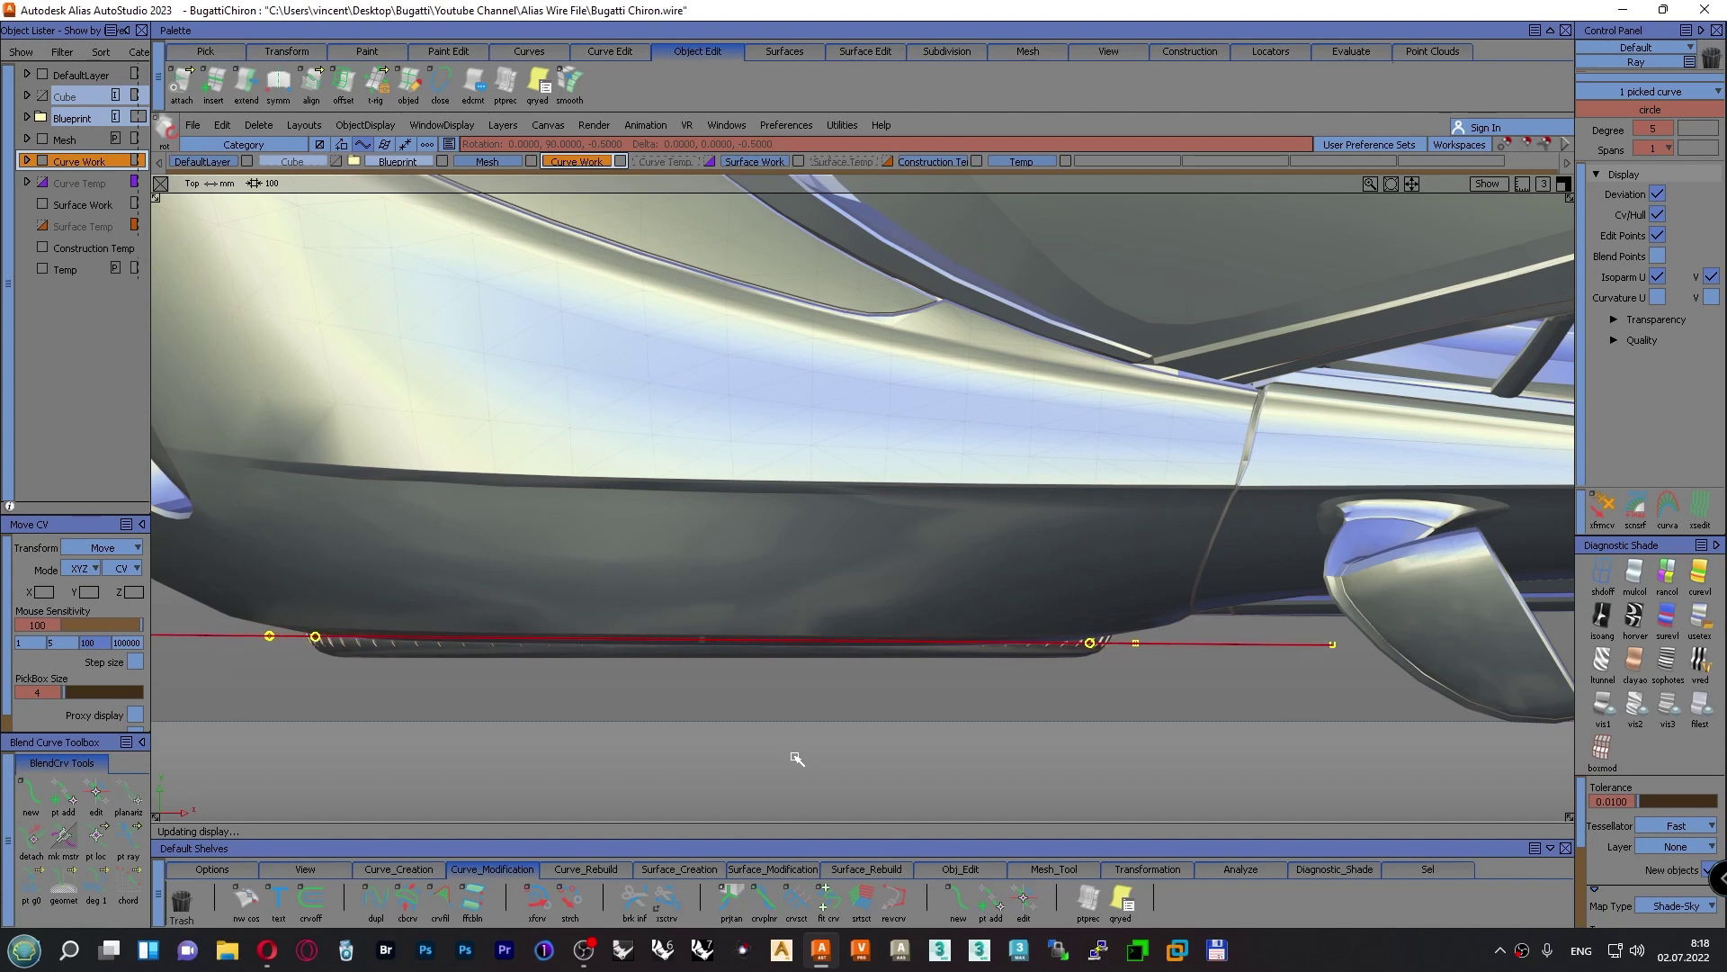
{"action": "left_click_drag", "start_coordinate": [797, 758], "coordinate": [798, 707], "text": "ctrl+shift"}
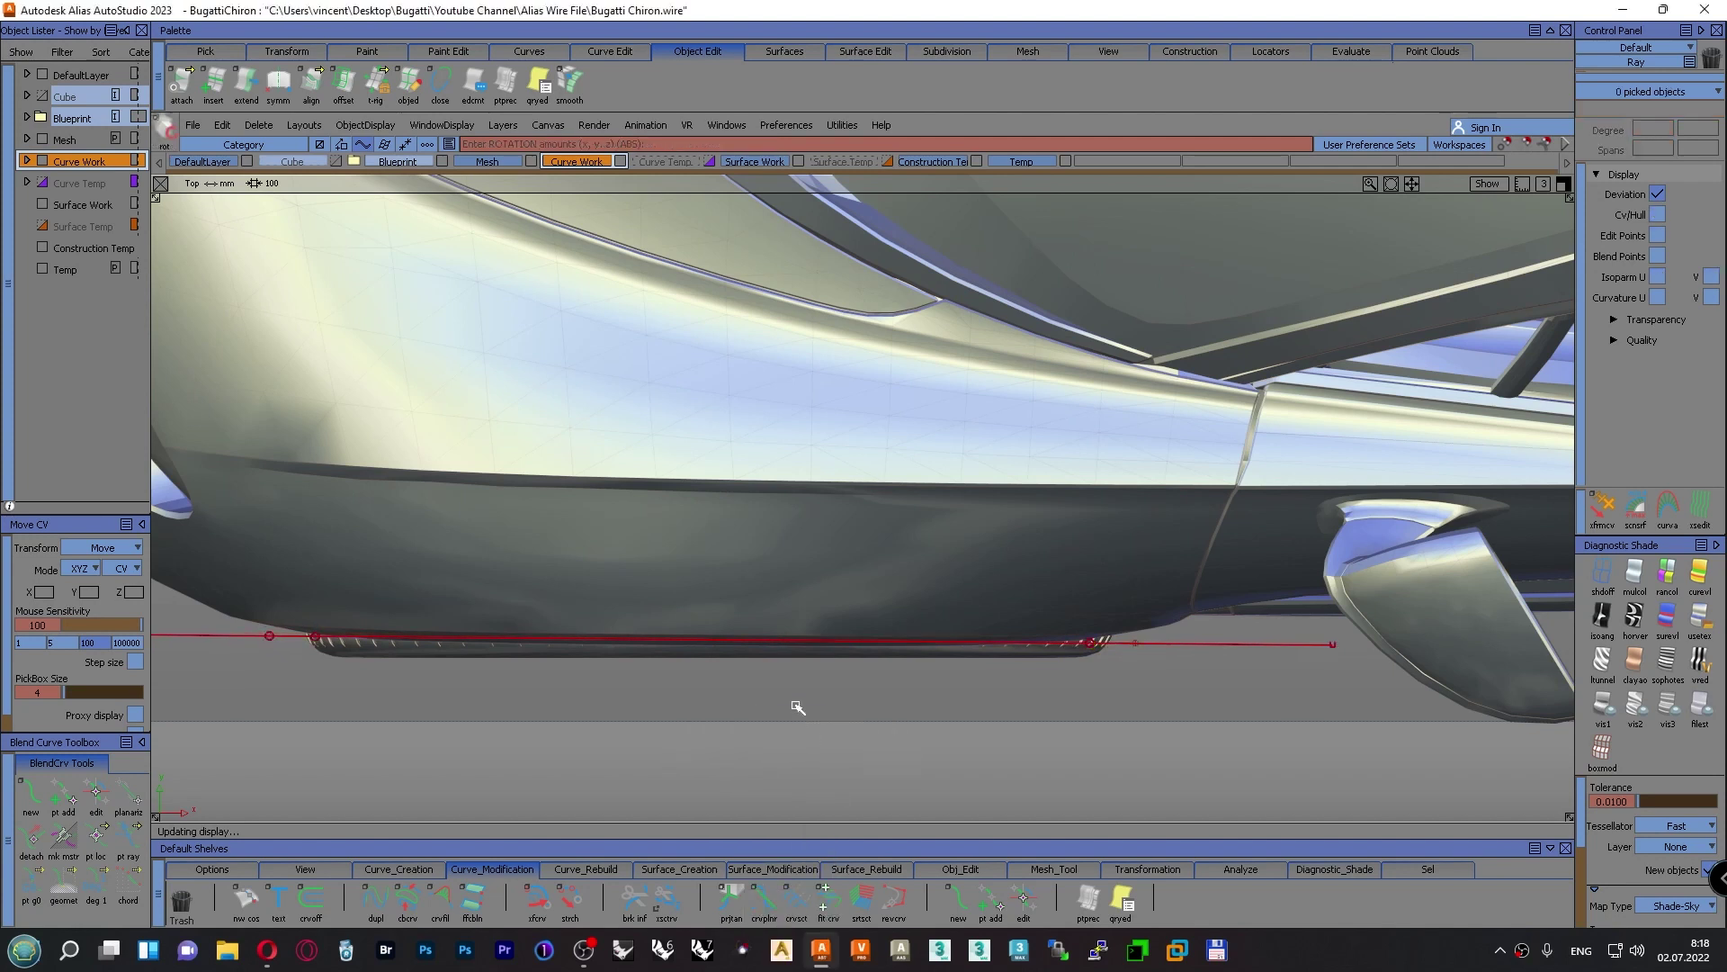
Examine the position of both wheel arch curves relative to the body in the front view, with the whole car framed
{"action": "key", "text": "F8"}
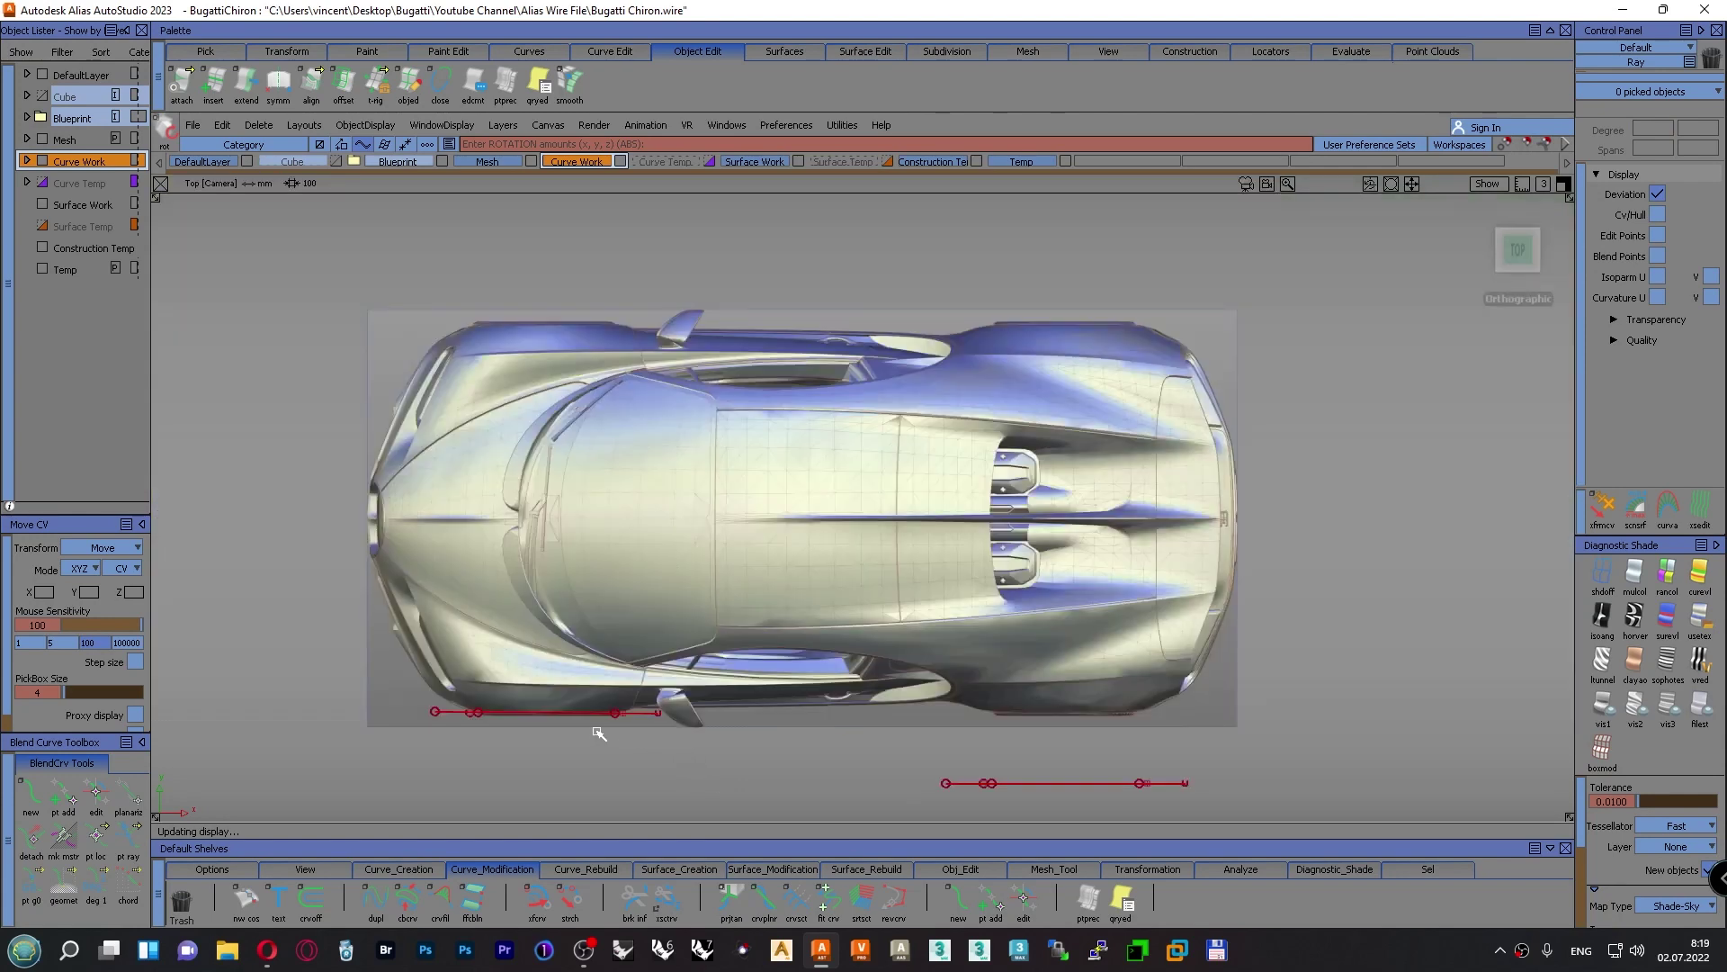
{"action": "key", "text": "alt+shift"}
{"action": "key", "text": "F6"}
{"action": "key", "text": "F7"}
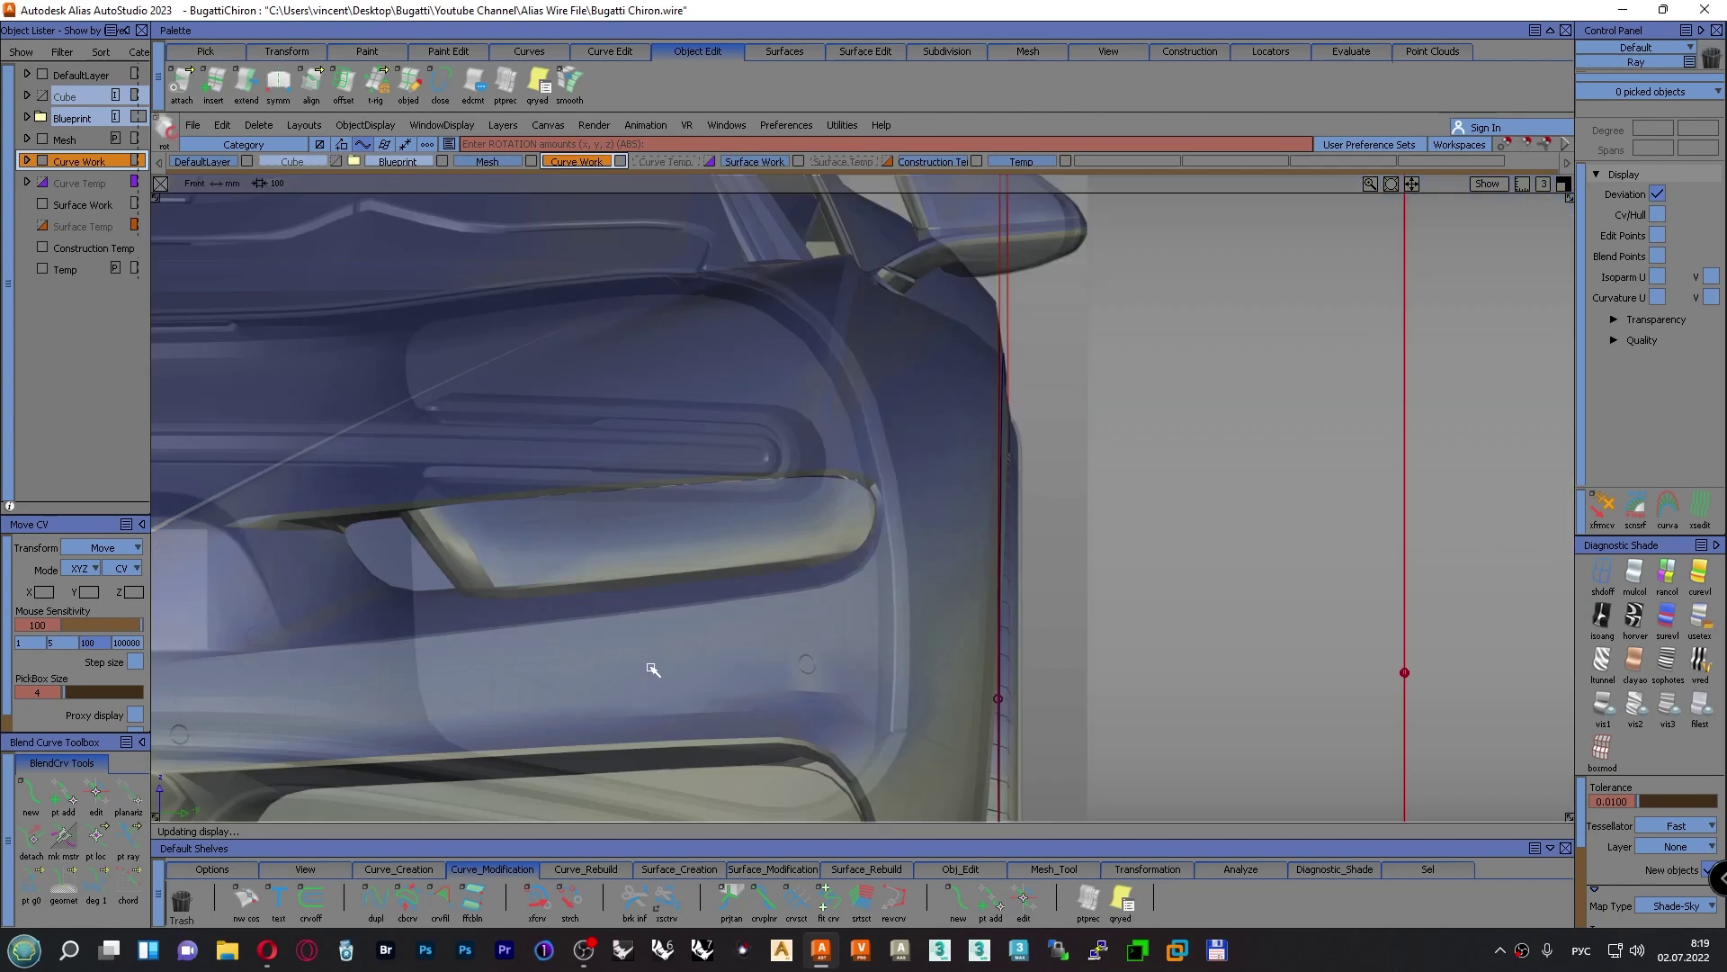
{"action": "scroll", "coordinate": [833, 585], "scroll_direction": "down", "scroll_amount": 5}
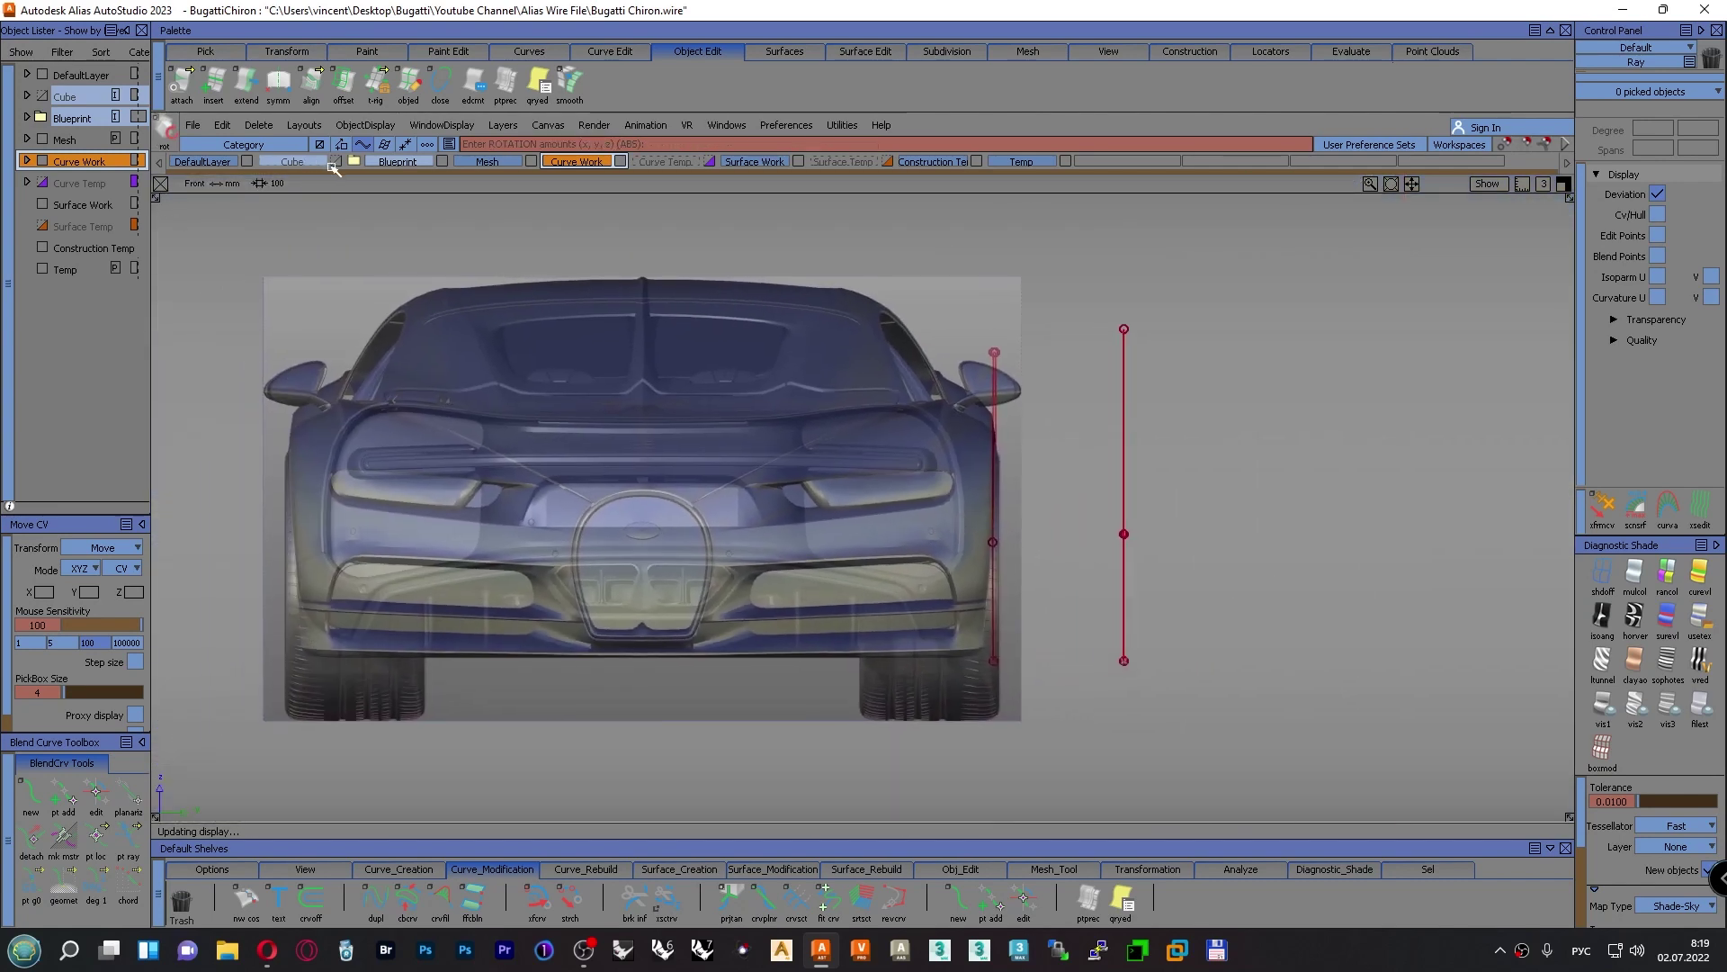
Hide the Blueprint layer and move the two lower end CVs of the front wheel arch curve about 54 mm inward, with a slight outward correction
{"action": "left_click", "coordinate": [441, 162]}
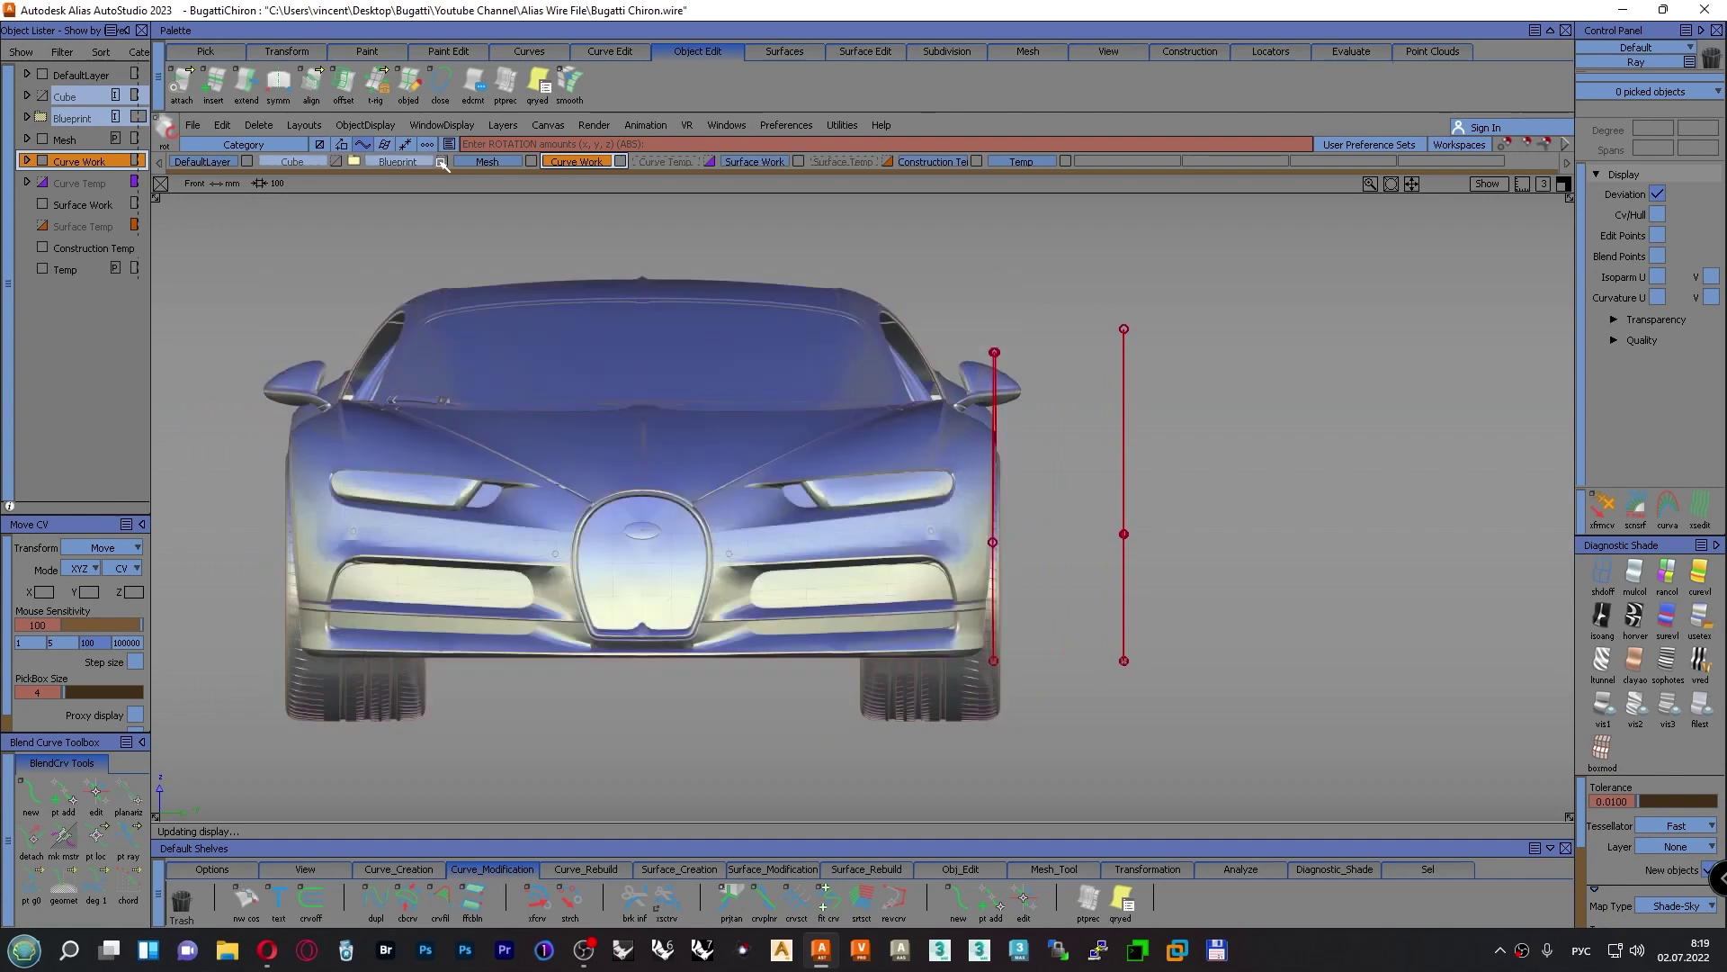
{"action": "right_click_drag", "start_coordinate": [894, 609], "coordinate": [937, 534], "text": "alt+shift"}
{"action": "middle_click_drag", "start_coordinate": [937, 535], "coordinate": [381, 570], "text": "alt+shift"}
{"action": "right_click_drag", "start_coordinate": [864, 489], "coordinate": [911, 485], "text": "alt+shift"}
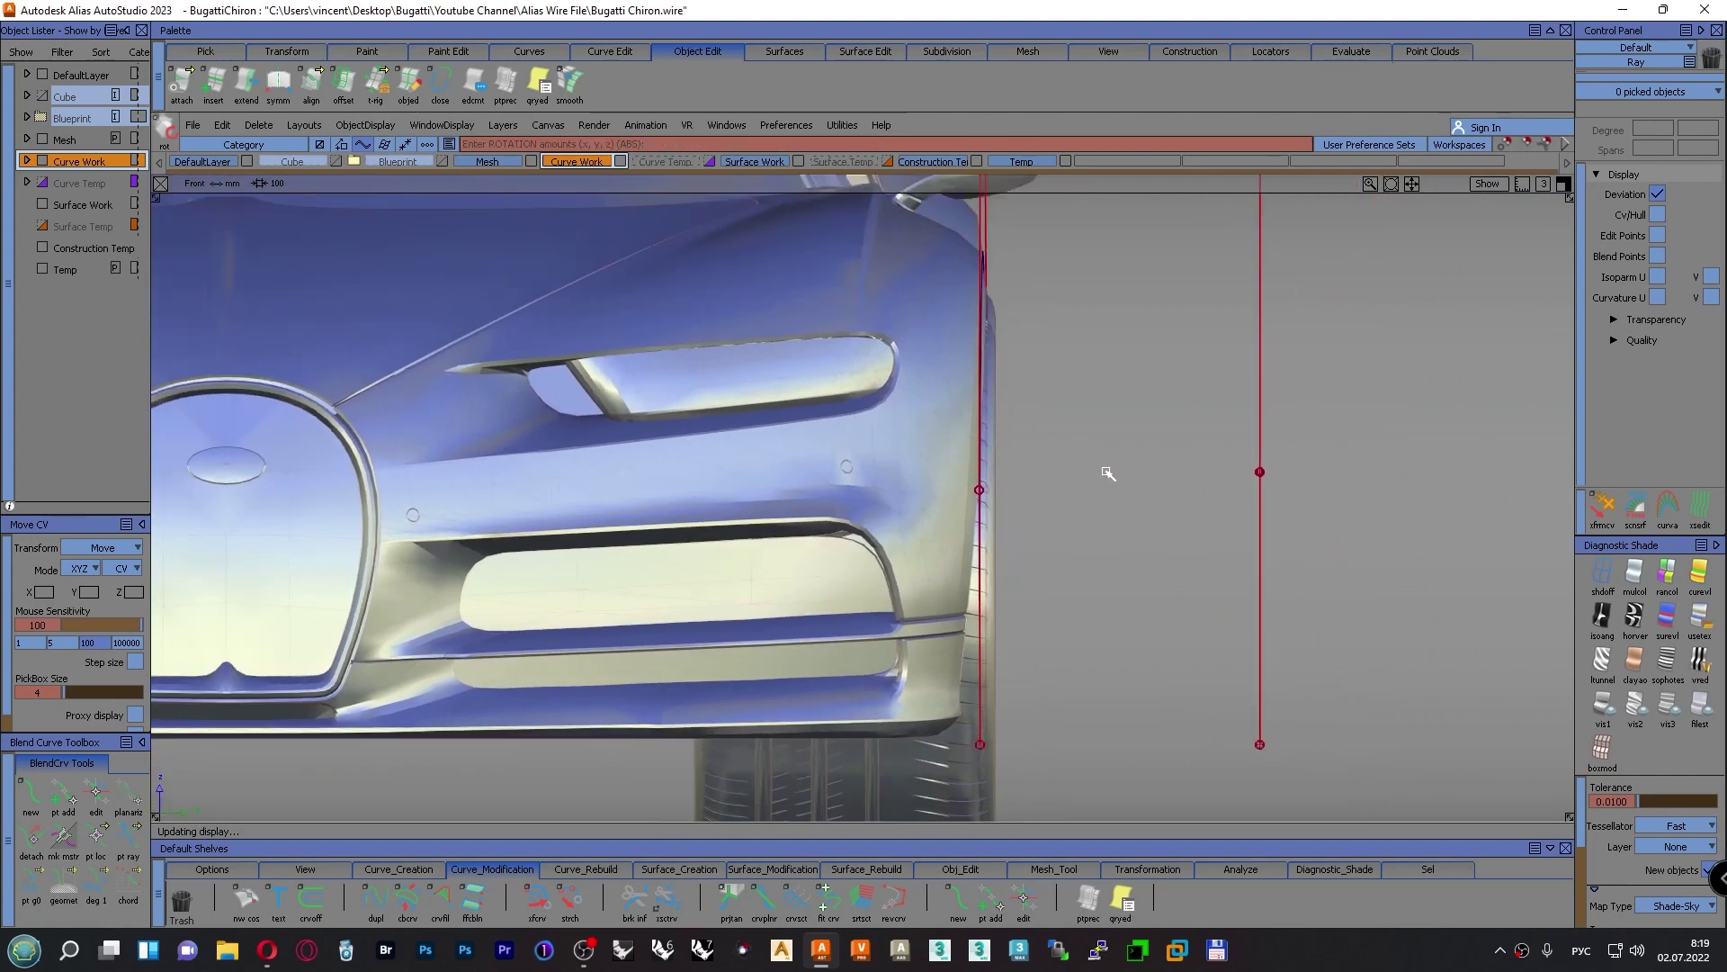
{"action": "left_click", "coordinate": [1110, 470], "text": "ctrl+shift"}
{"action": "left_click_drag", "start_coordinate": [1170, 479], "coordinate": [1169, 476], "text": "ctrl+shift"}
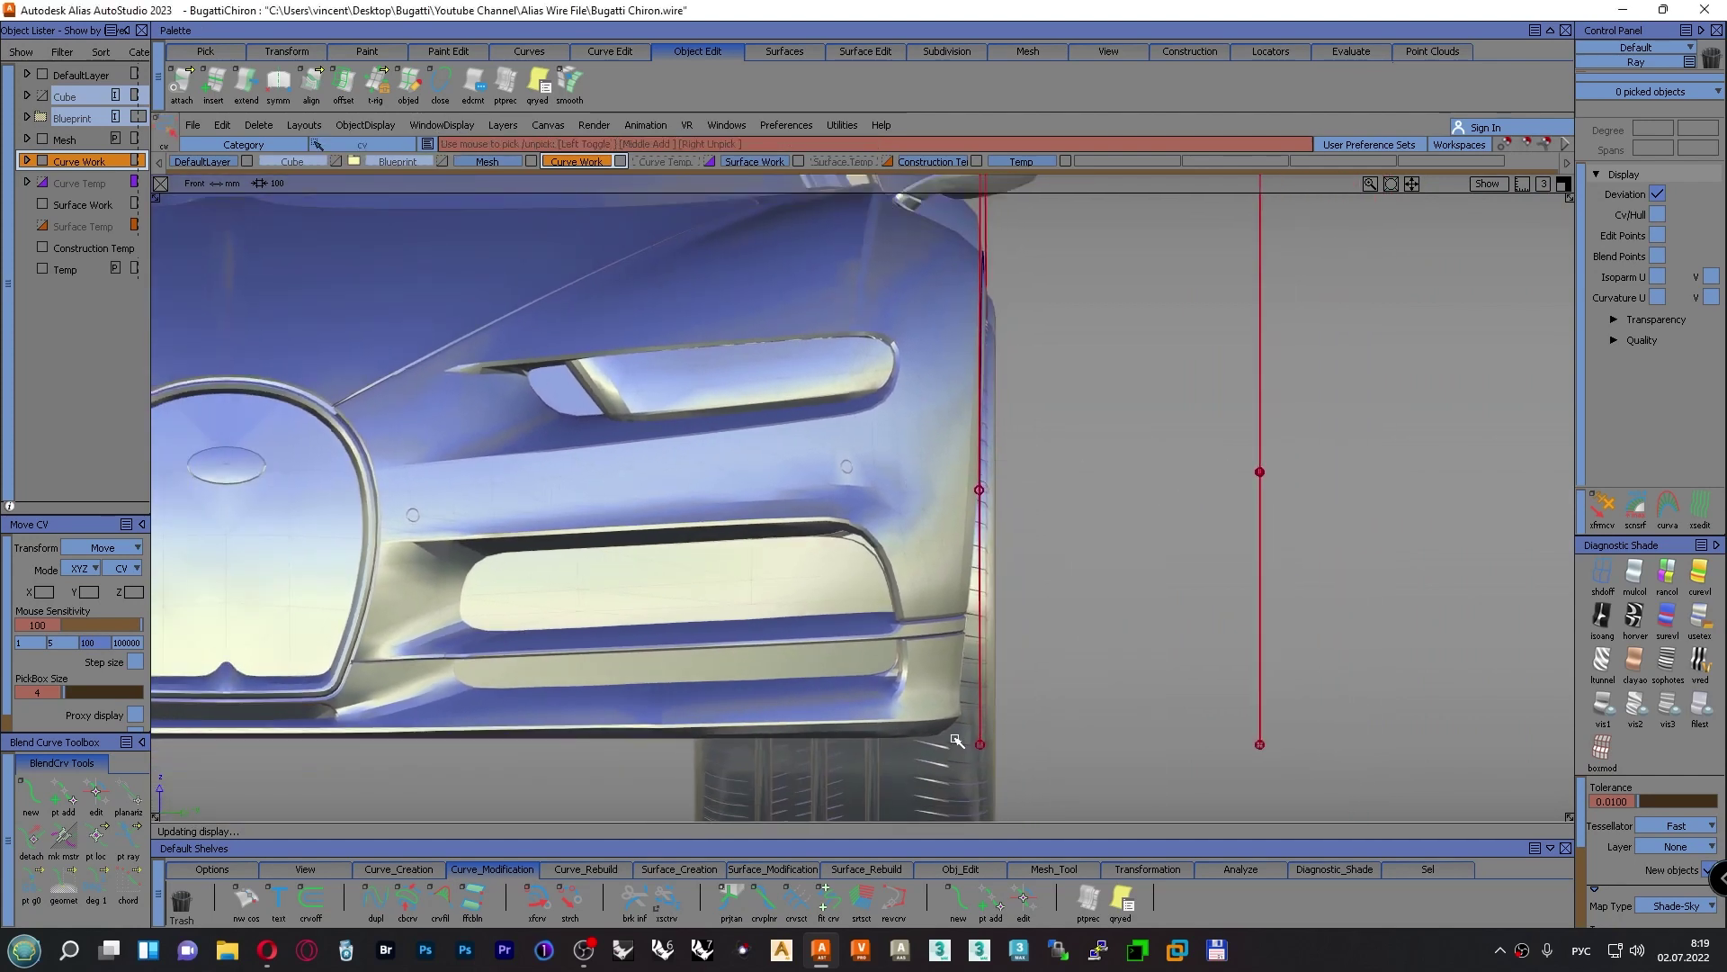
{"action": "left_click_drag", "start_coordinate": [1019, 772], "coordinate": [956, 719]}
{"action": "mouse_move", "coordinate": [1077, 670]}
{"action": "middle_mouse_down", "text": "ctrl+shift"}
{"action": "mouse_move", "coordinate": [1086, 644]}
{"action": "mouse_move", "coordinate": [1057, 672]}
{"action": "middle_mouse_up", "text": "ctrl+shift"}
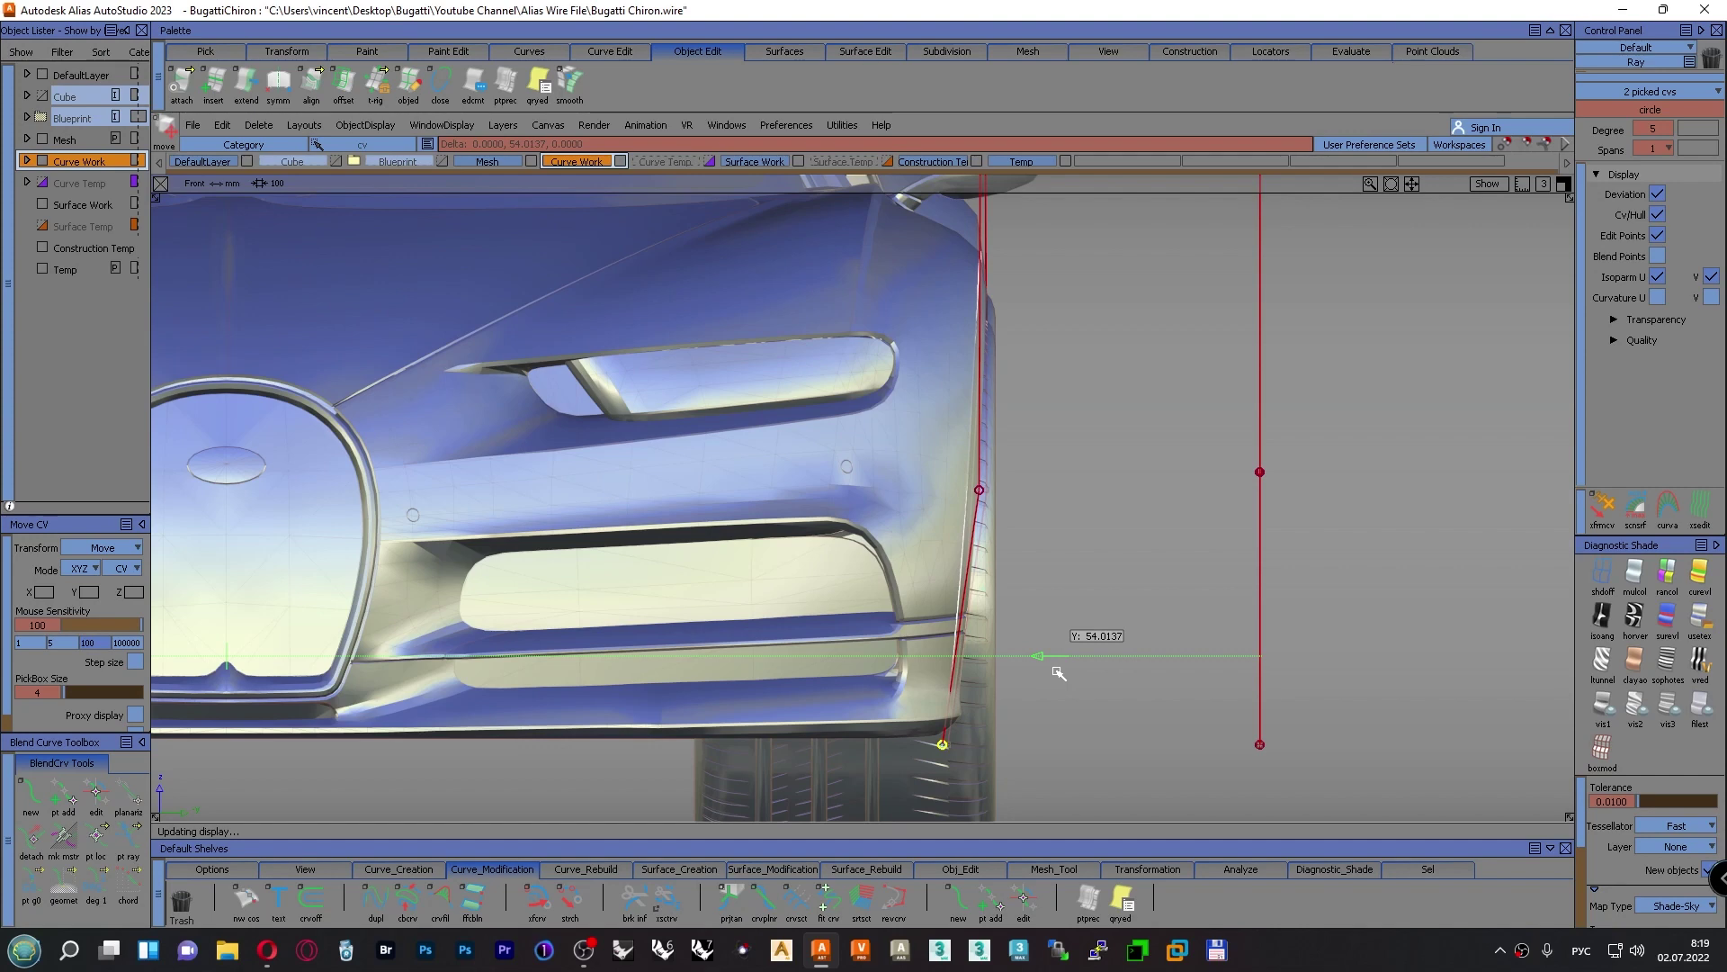
{"action": "scroll", "coordinate": [1045, 655], "scroll_direction": "up", "scroll_amount": 5}
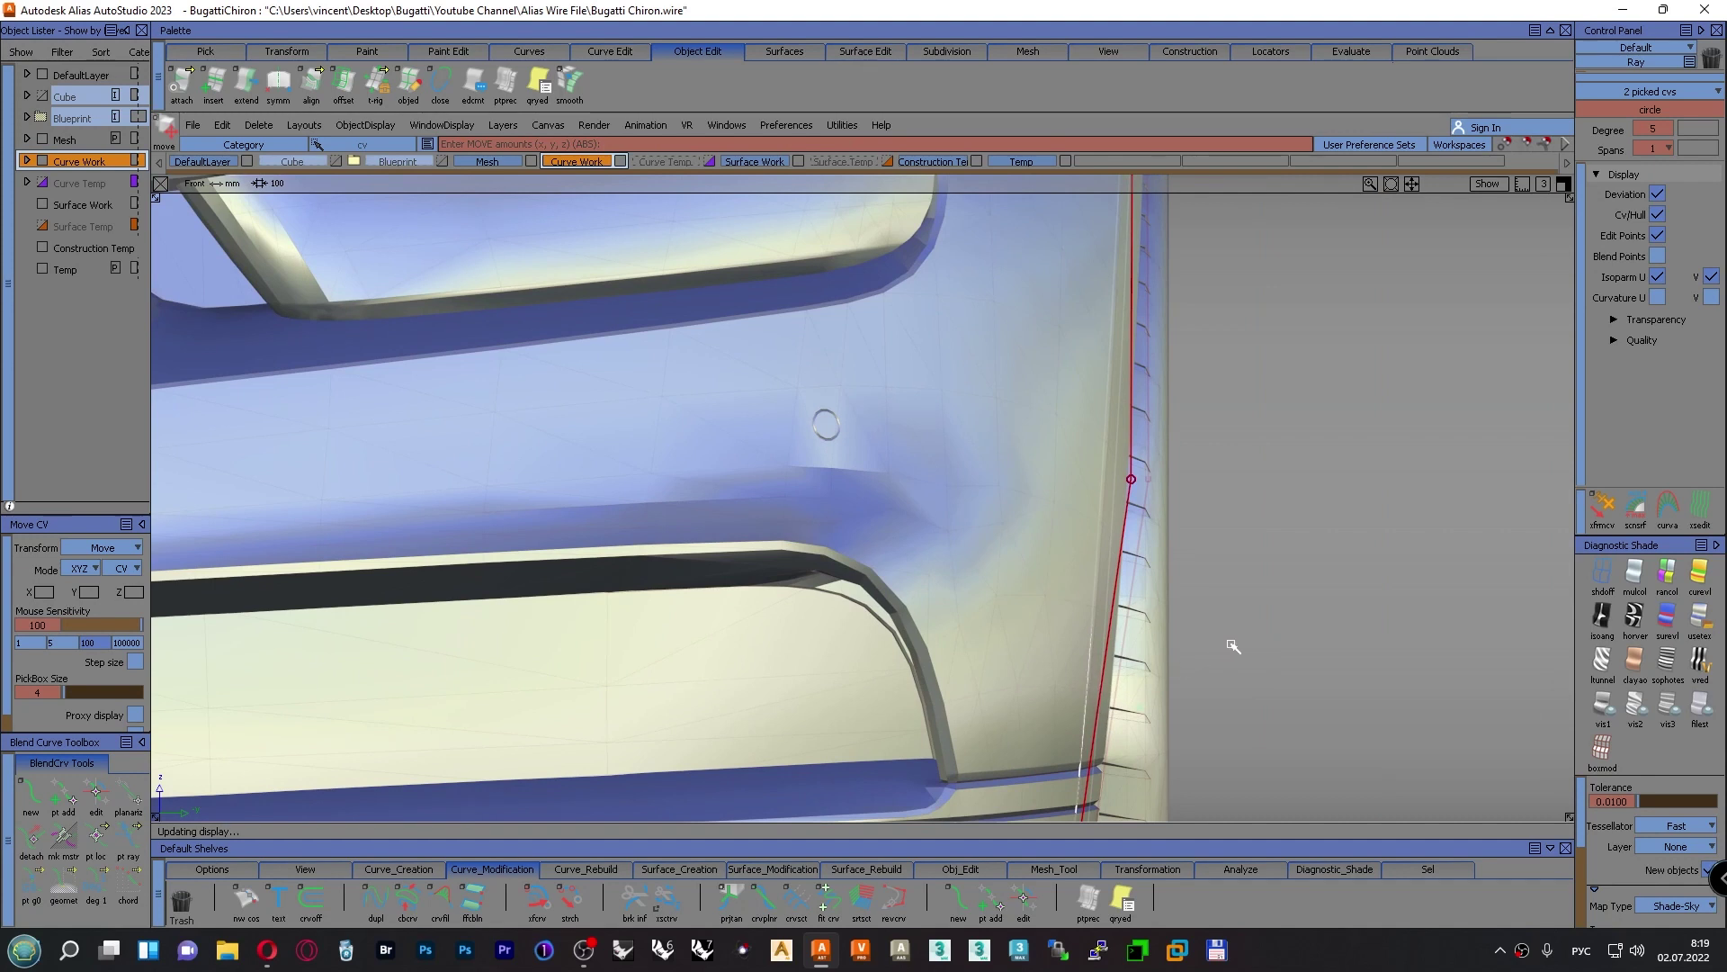
{"action": "middle_click_drag", "start_coordinate": [1232, 646], "coordinate": [1232, 644]}
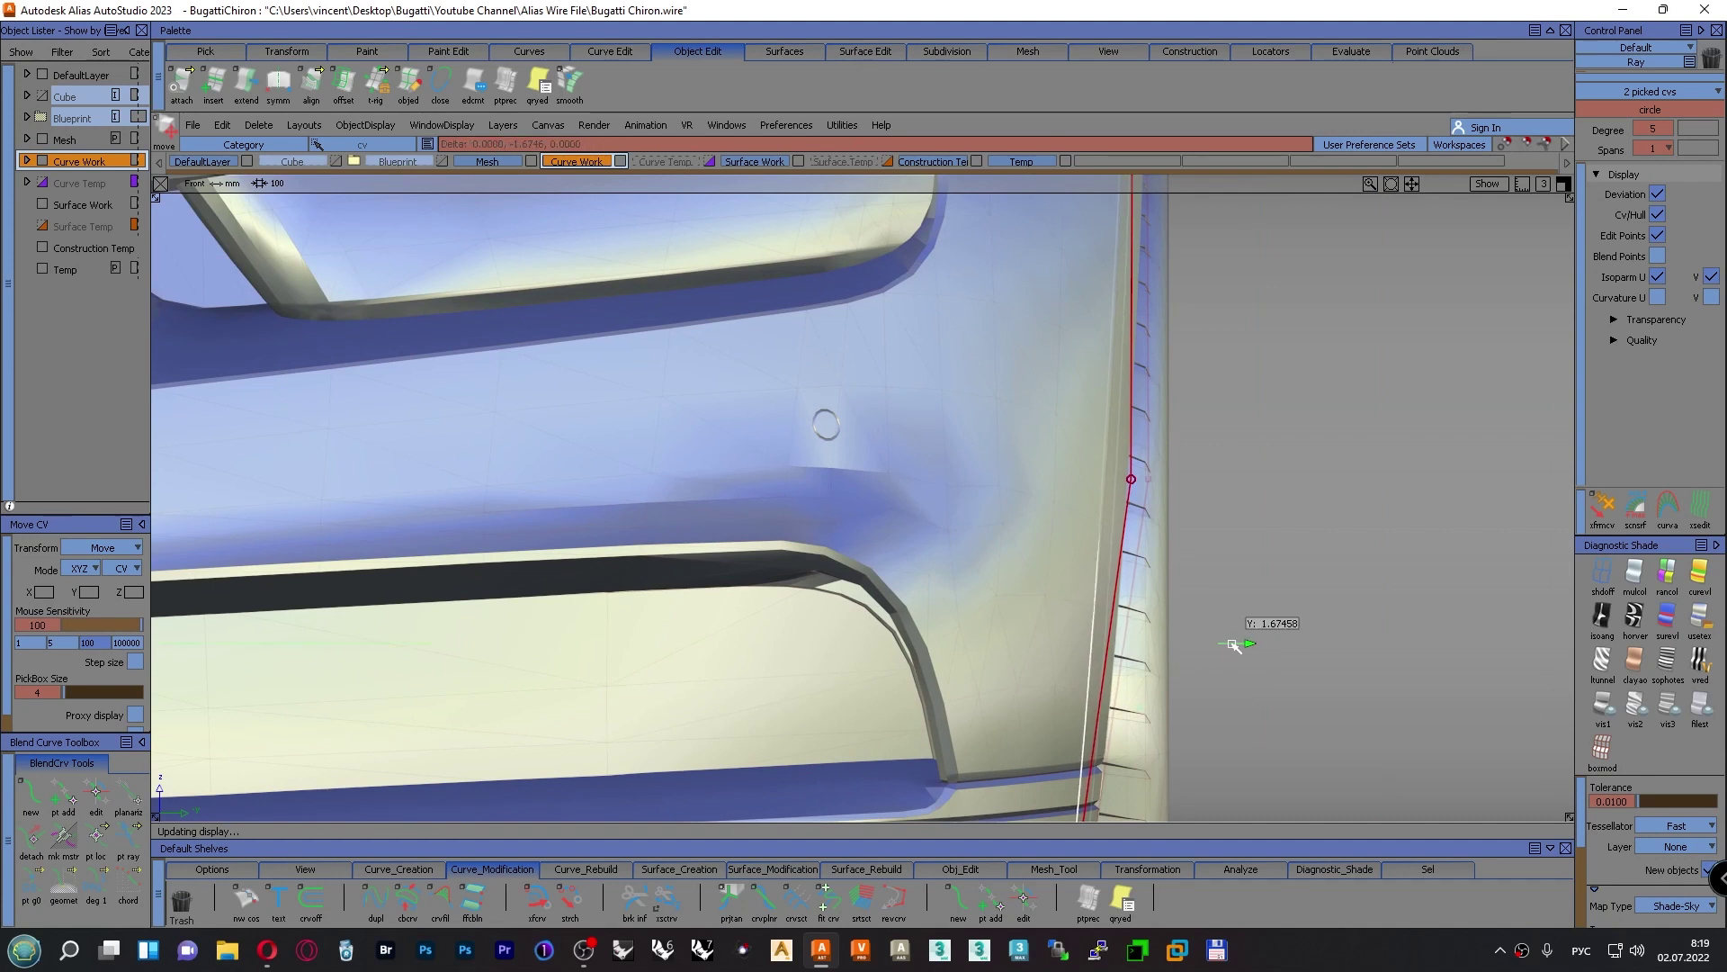
Pick the front arch curve's two middle-height CVs in the front view and nudge them slightly outward
{"action": "middle_click_drag", "start_coordinate": [1254, 445], "coordinate": [1169, 528], "text": "alt+shift"}
{"action": "right_click_drag", "start_coordinate": [1169, 528], "coordinate": [1172, 505], "text": "alt+shift"}
{"action": "left_click_drag", "start_coordinate": [1172, 504], "coordinate": [1222, 488], "text": "ctrl+shift"}
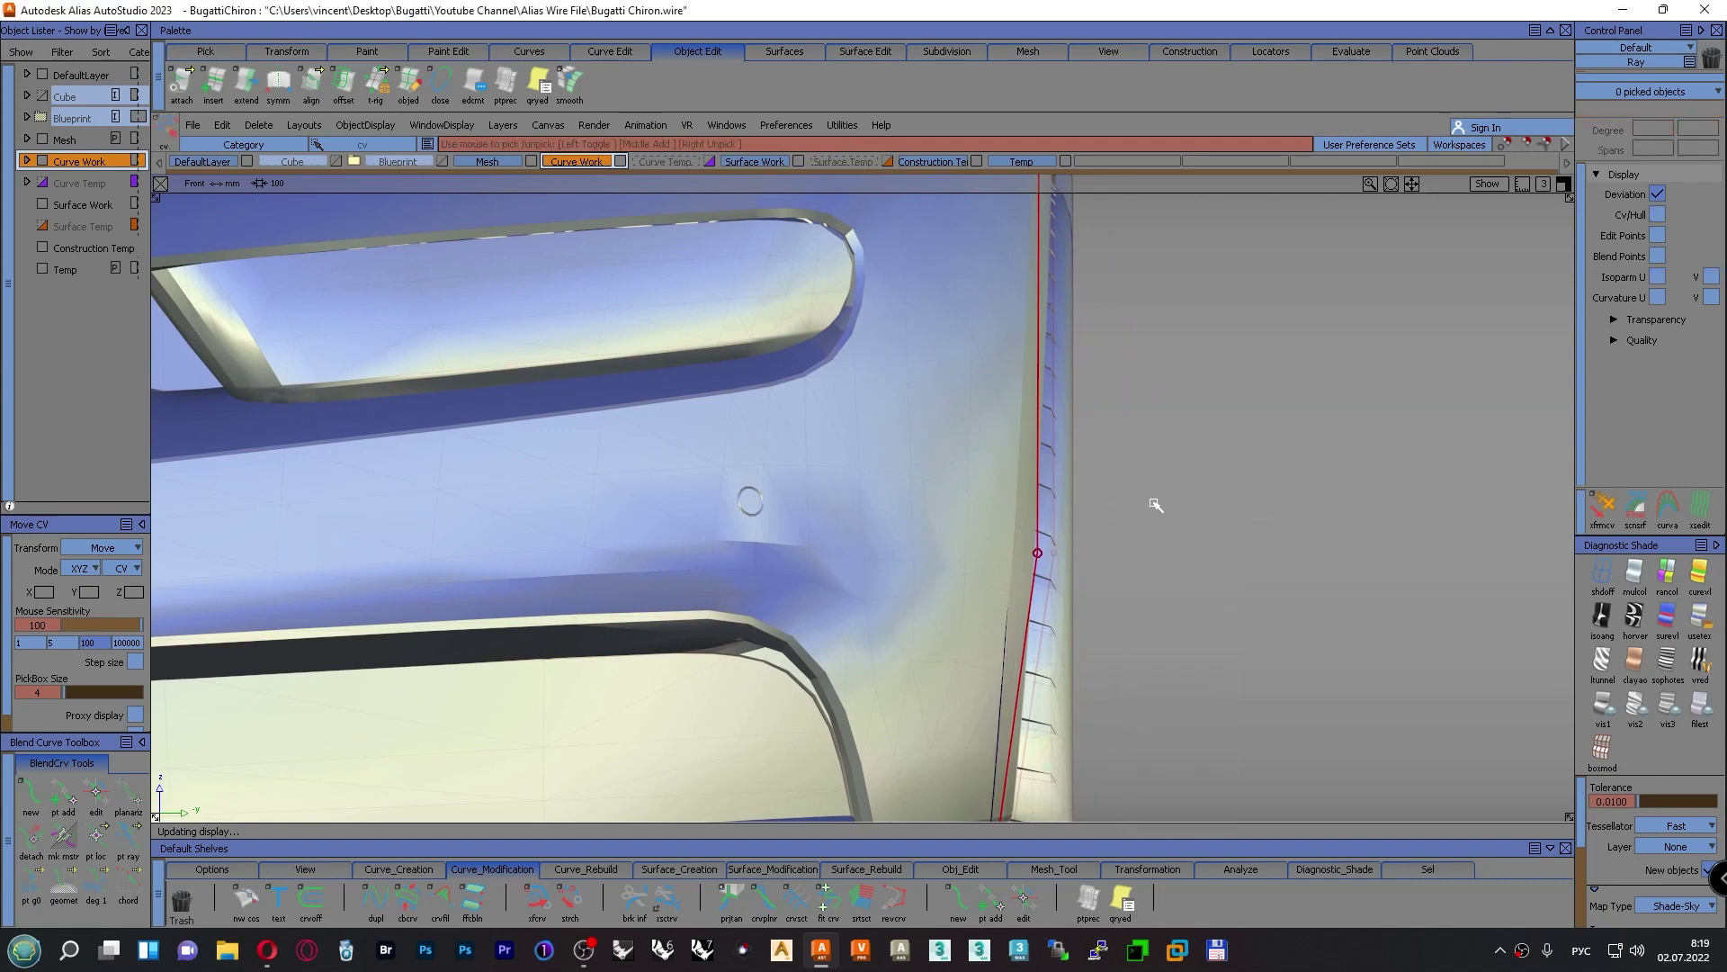
{"action": "left_click_drag", "start_coordinate": [1150, 578], "coordinate": [1015, 529]}
{"action": "middle_click_drag", "start_coordinate": [1188, 393], "coordinate": [1168, 470], "text": "alt+shift"}
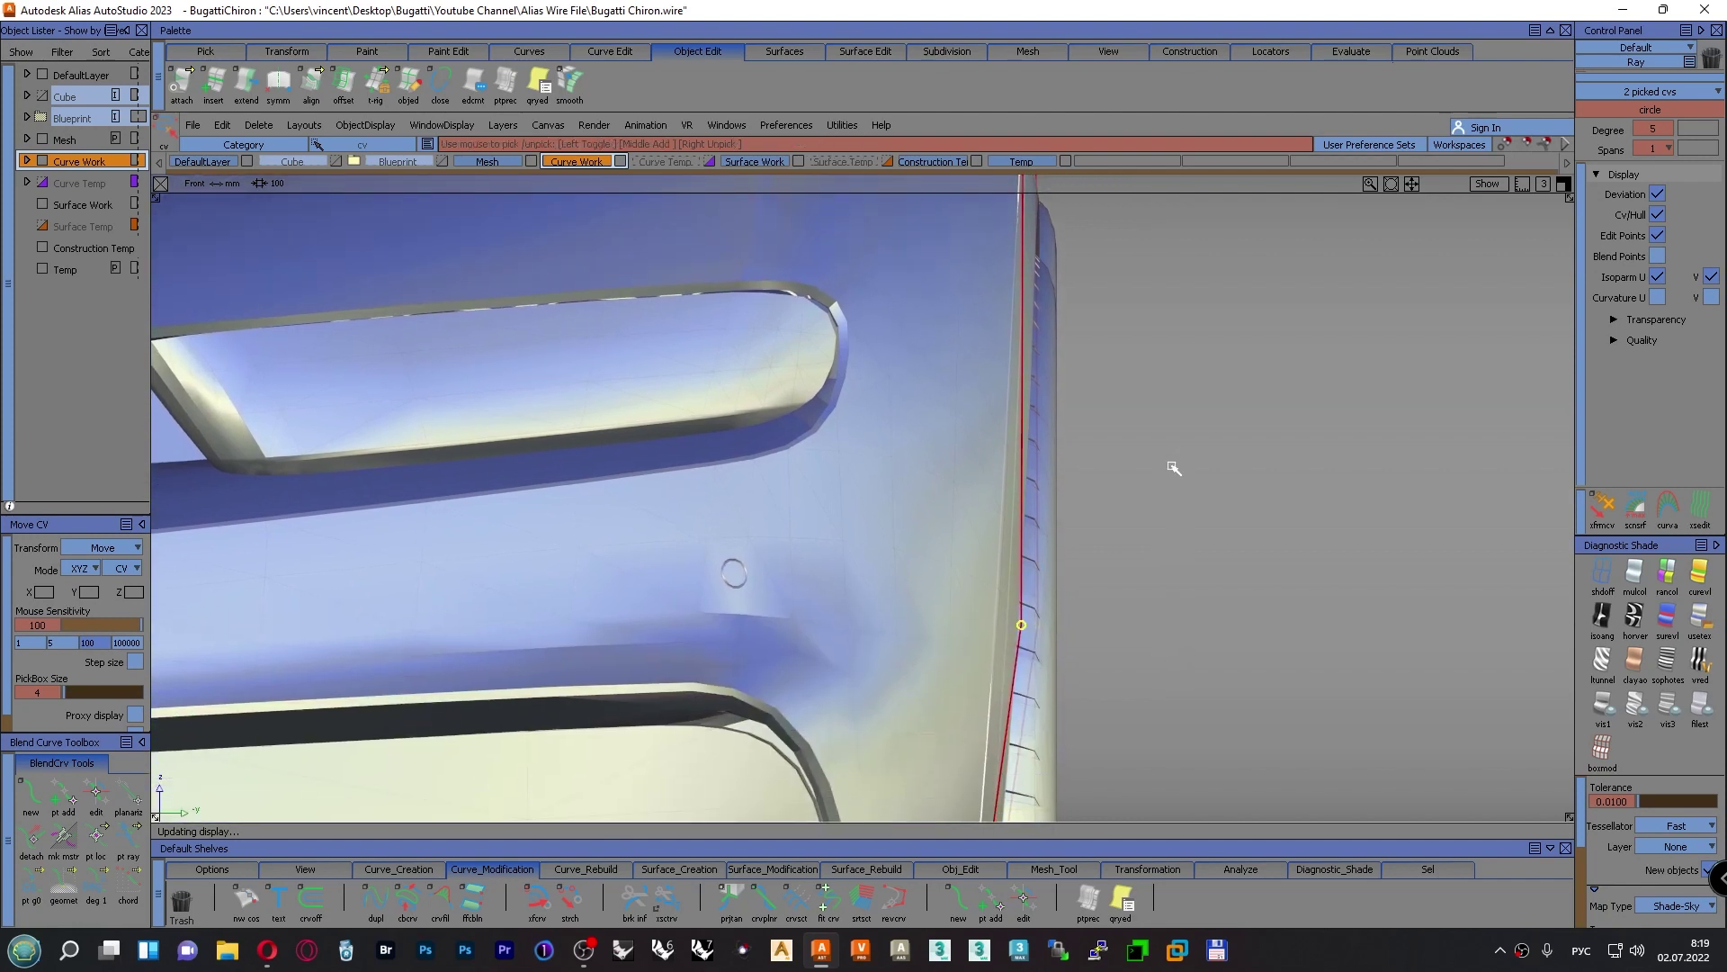
{"action": "left_click_drag", "start_coordinate": [1172, 467], "coordinate": [1170, 430], "text": "ctrl+shift"}
{"action": "middle_click_drag", "start_coordinate": [1167, 430], "coordinate": [1169, 431]}
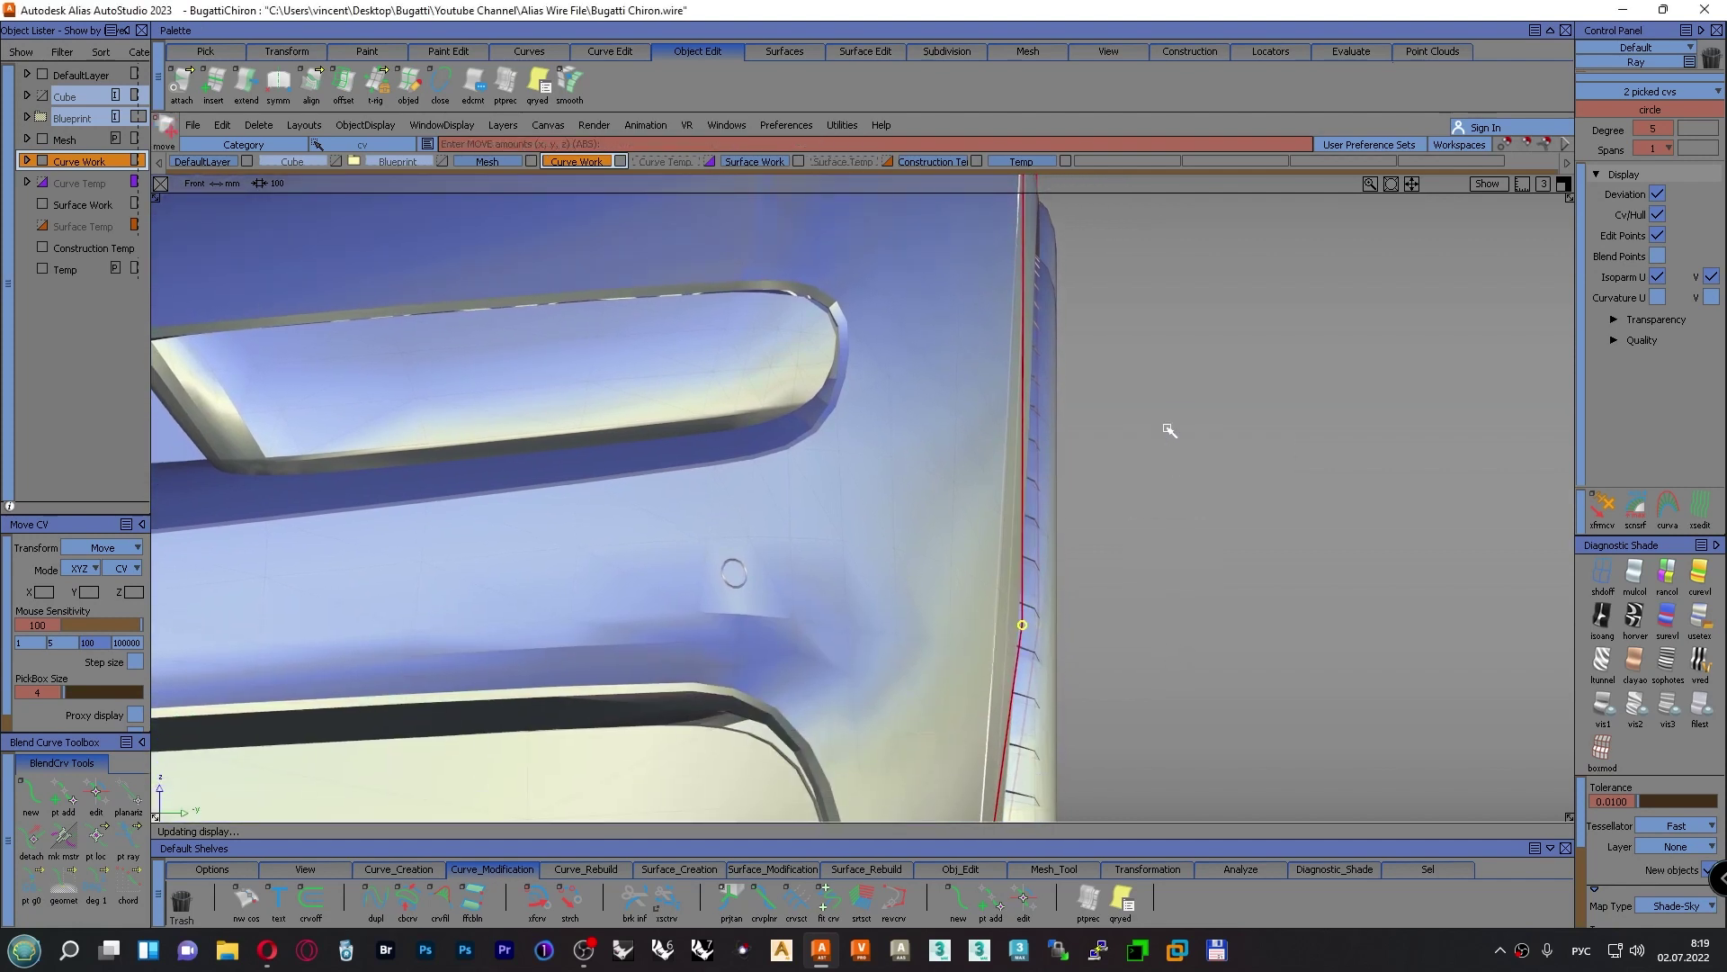
{"action": "key", "text": "Right"}
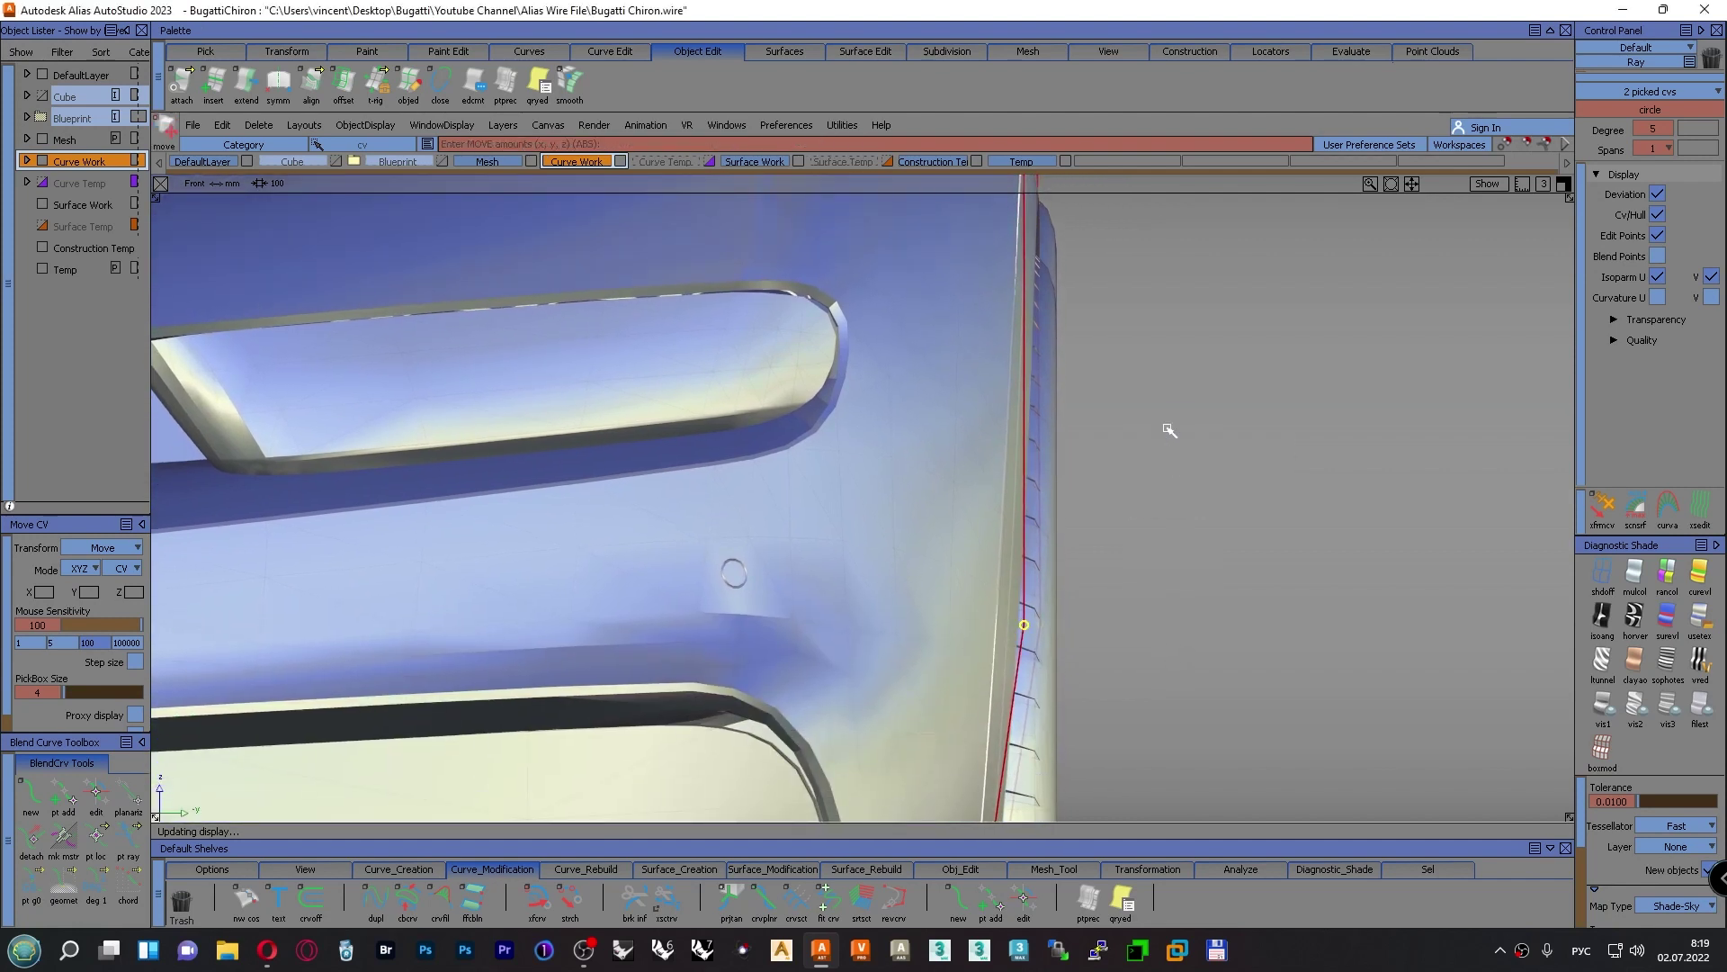
{"action": "left_click_drag", "start_coordinate": [1170, 430], "coordinate": [1171, 430]}
Examine the fit of the front wheel arch curve on the fender in the top, perspective and front views
{"action": "right_click_drag", "start_coordinate": [1169, 459], "coordinate": [1158, 553], "text": "alt+shift"}
{"action": "middle_click_drag", "start_coordinate": [1158, 553], "coordinate": [1169, 548], "text": "alt+shift"}
{"action": "key", "text": "F5"}
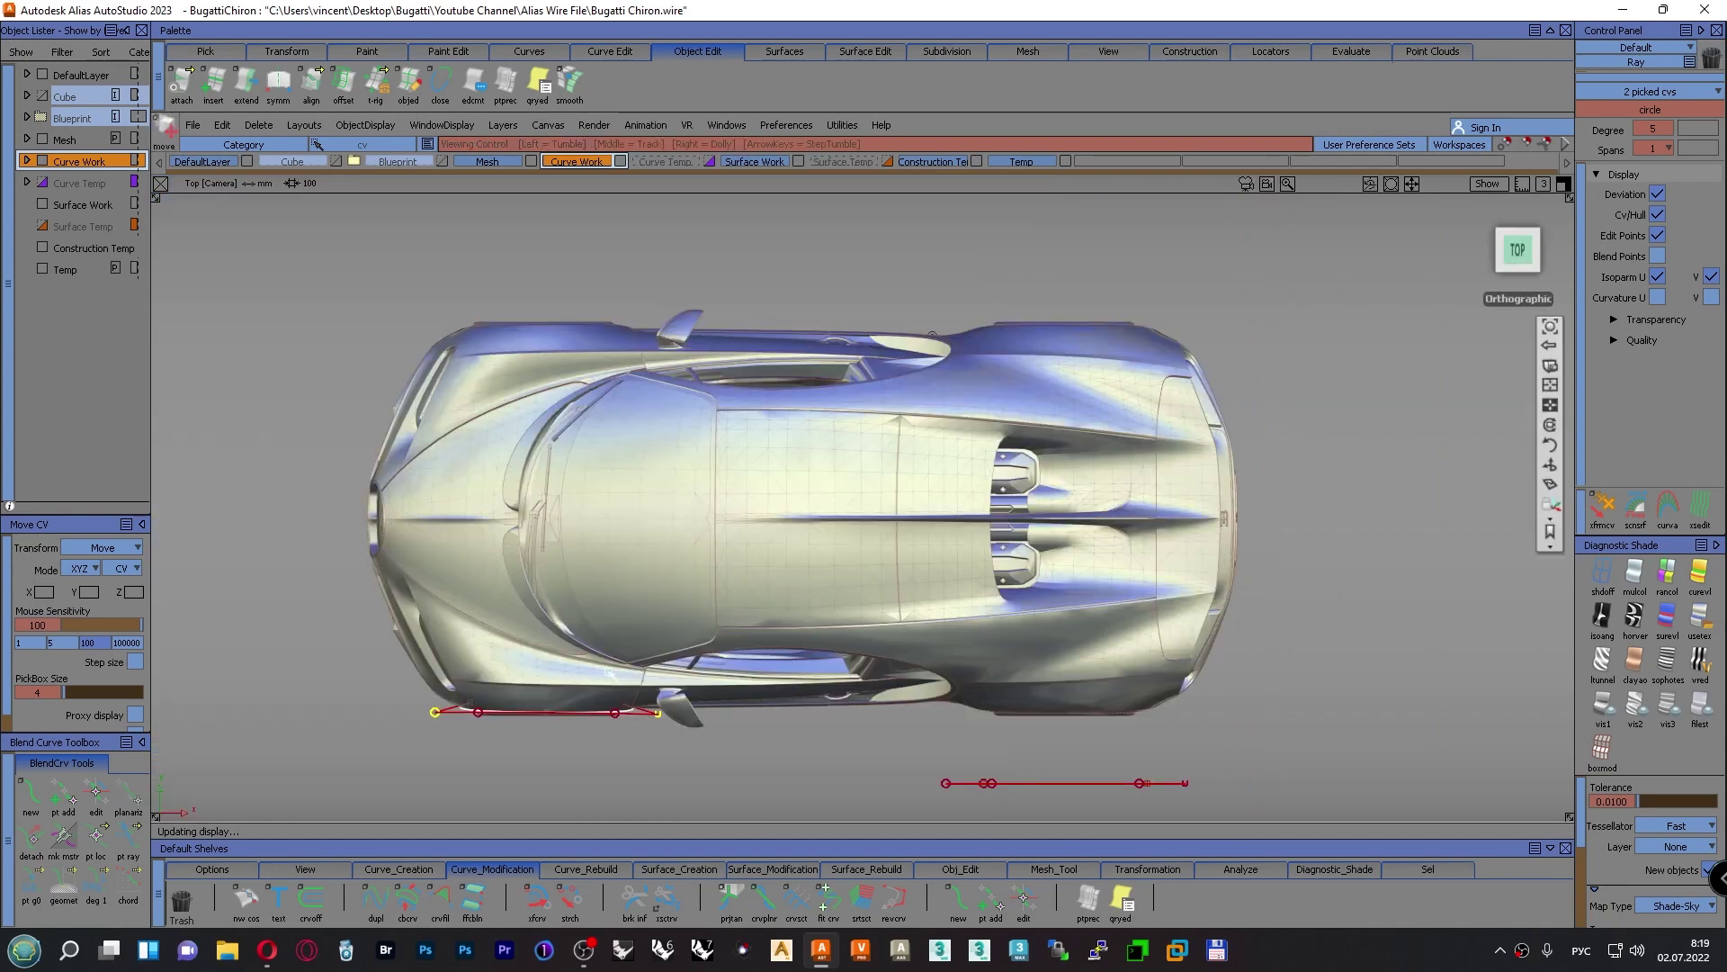
{"action": "left_click_drag", "start_coordinate": [925, 542], "coordinate": [657, 505], "text": "alt+shift"}
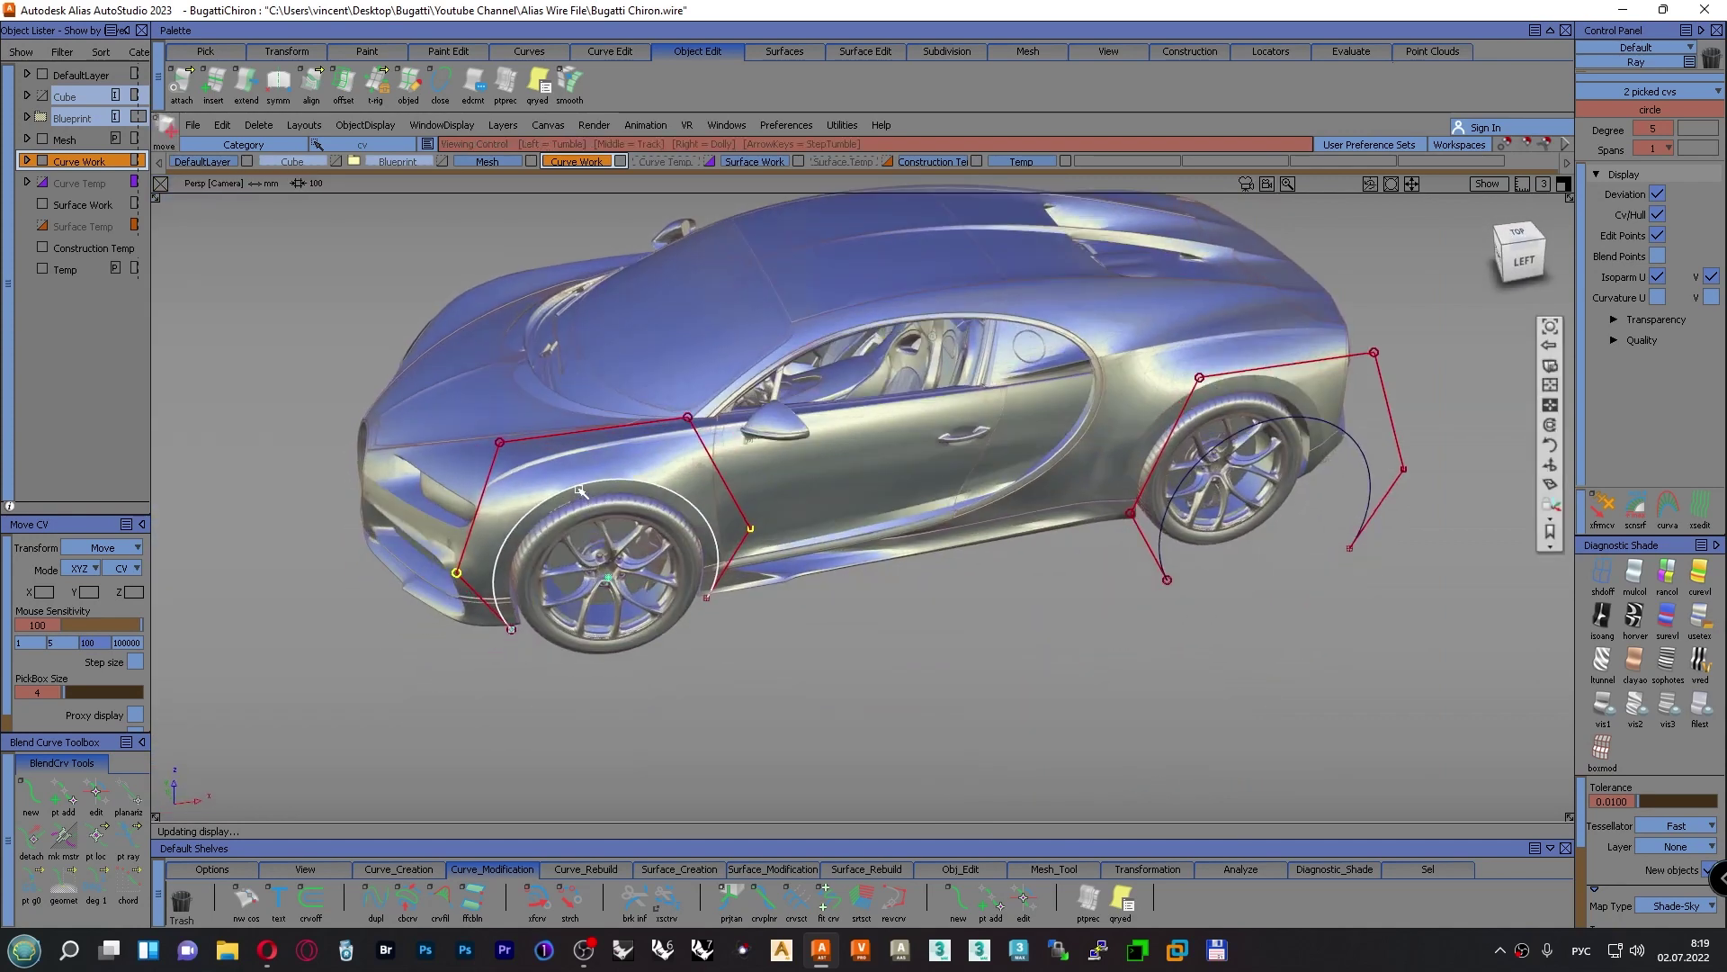
{"action": "right_click_drag", "start_coordinate": [580, 491], "coordinate": [712, 511], "text": "alt+shift"}
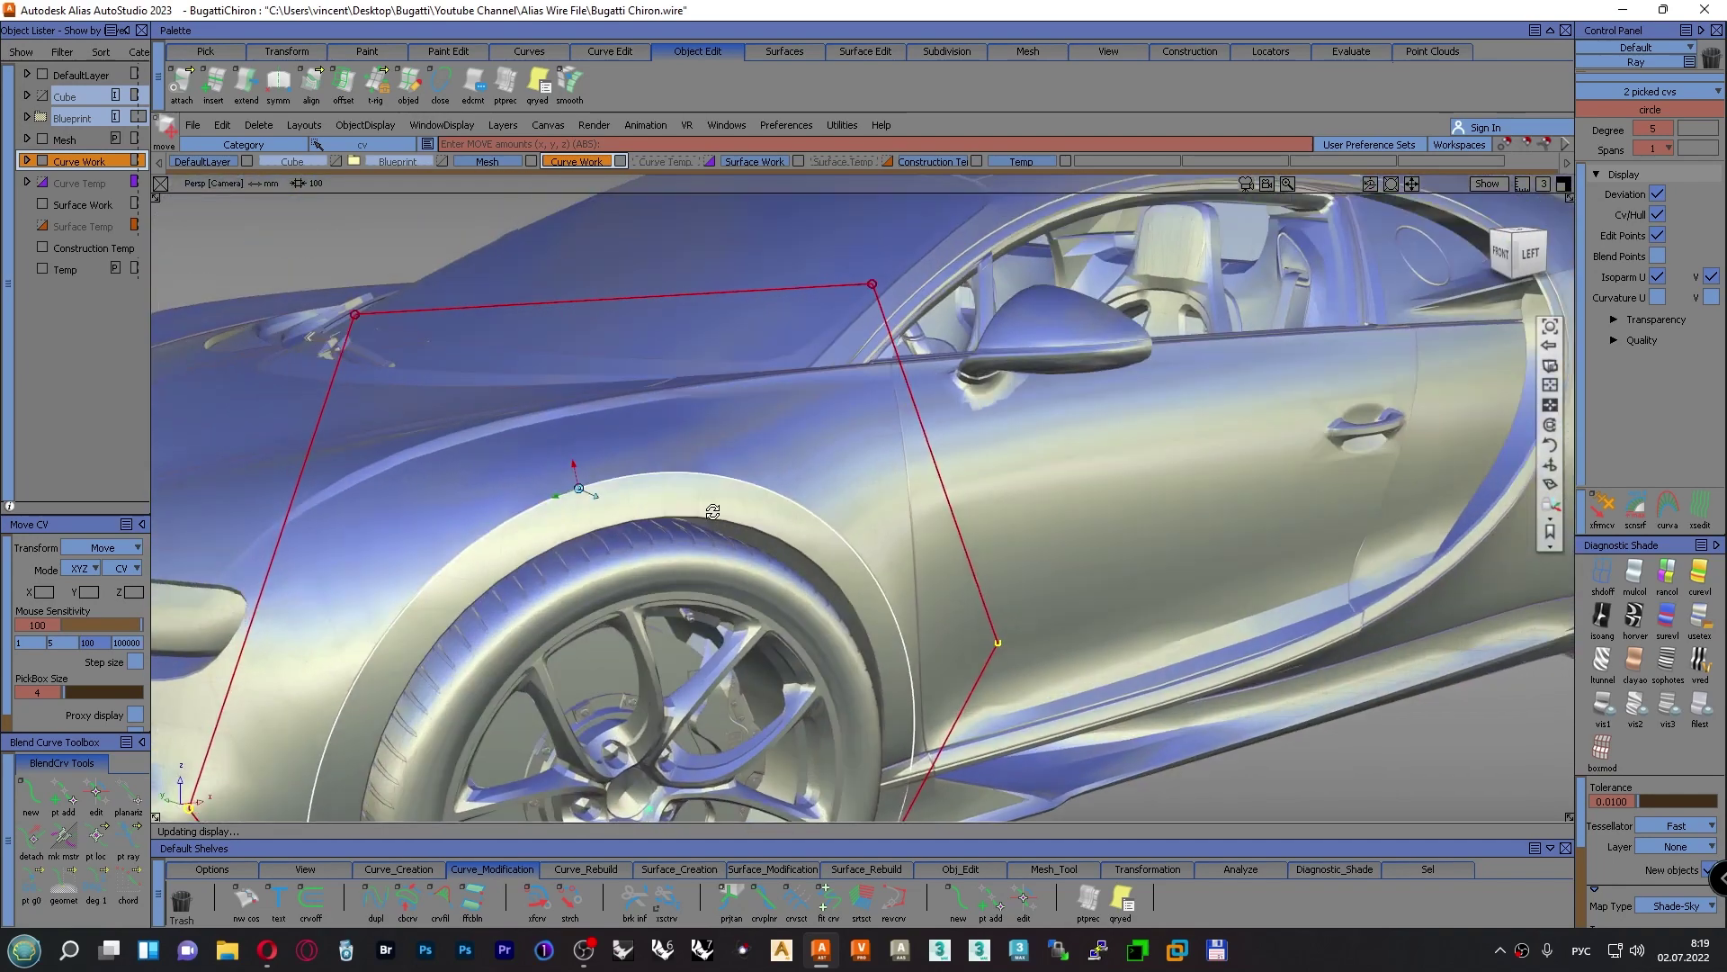
{"action": "left_click_drag", "start_coordinate": [712, 511], "coordinate": [1195, 435], "text": "alt+shift"}
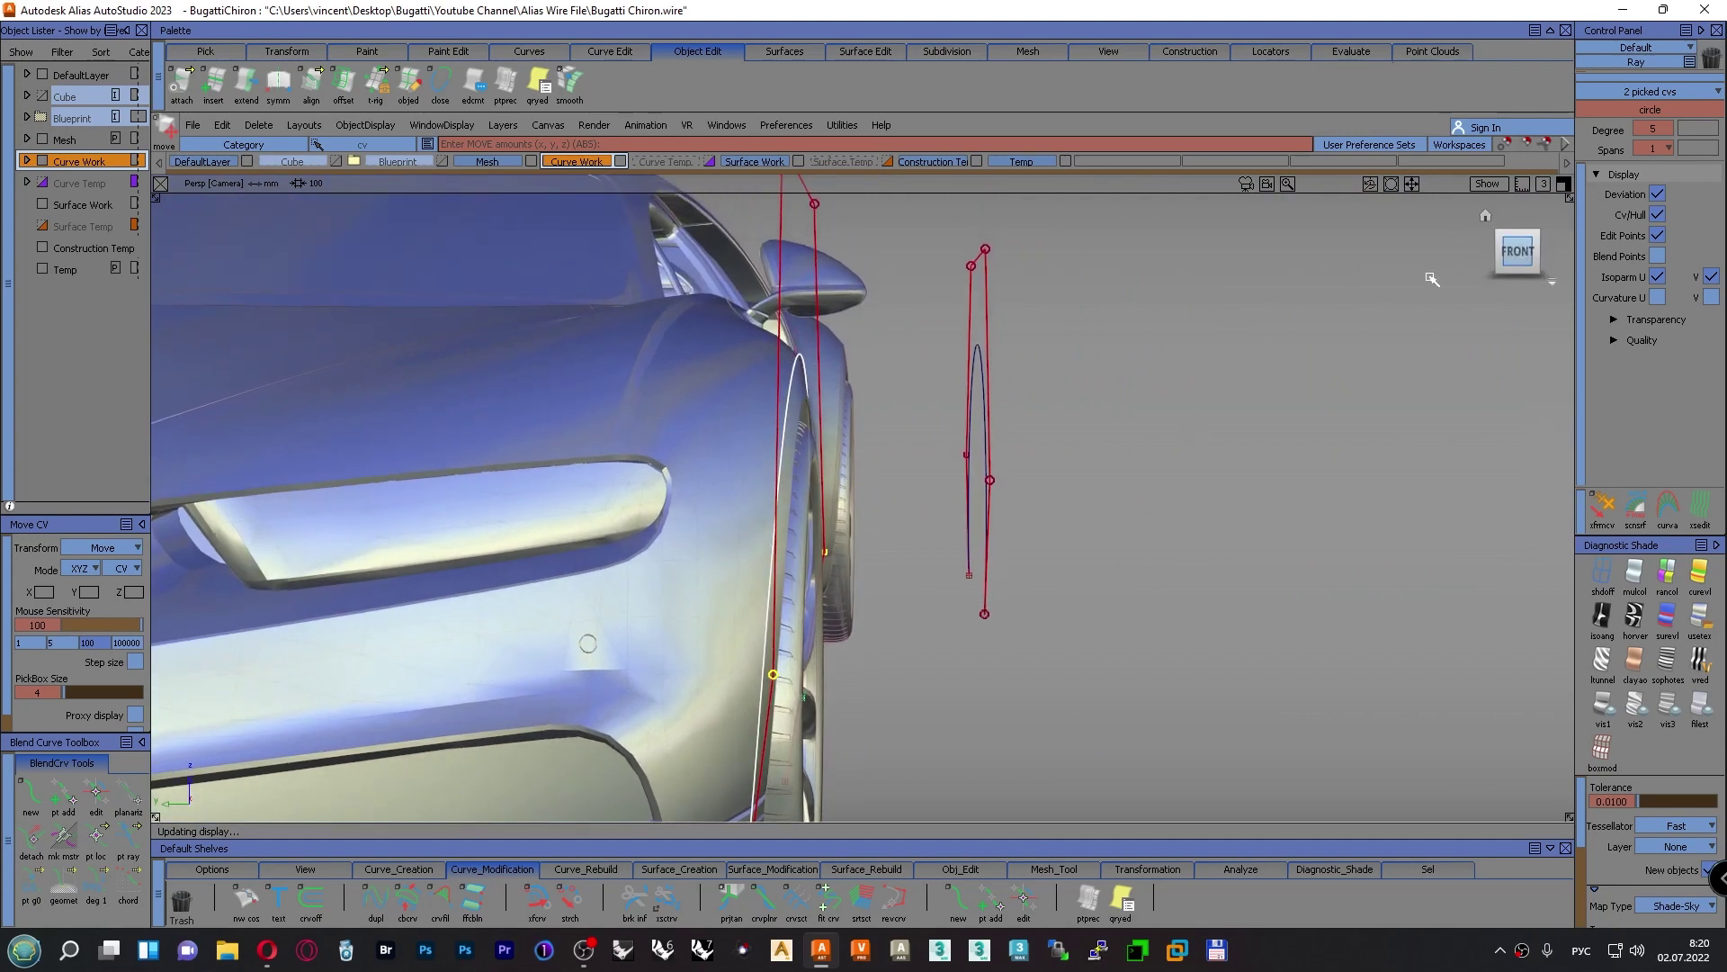
{"action": "middle_click_drag", "start_coordinate": [933, 386], "coordinate": [936, 539], "text": "alt+shift"}
{"action": "right_click_drag", "start_coordinate": [935, 539], "coordinate": [957, 279], "text": "alt+shift"}
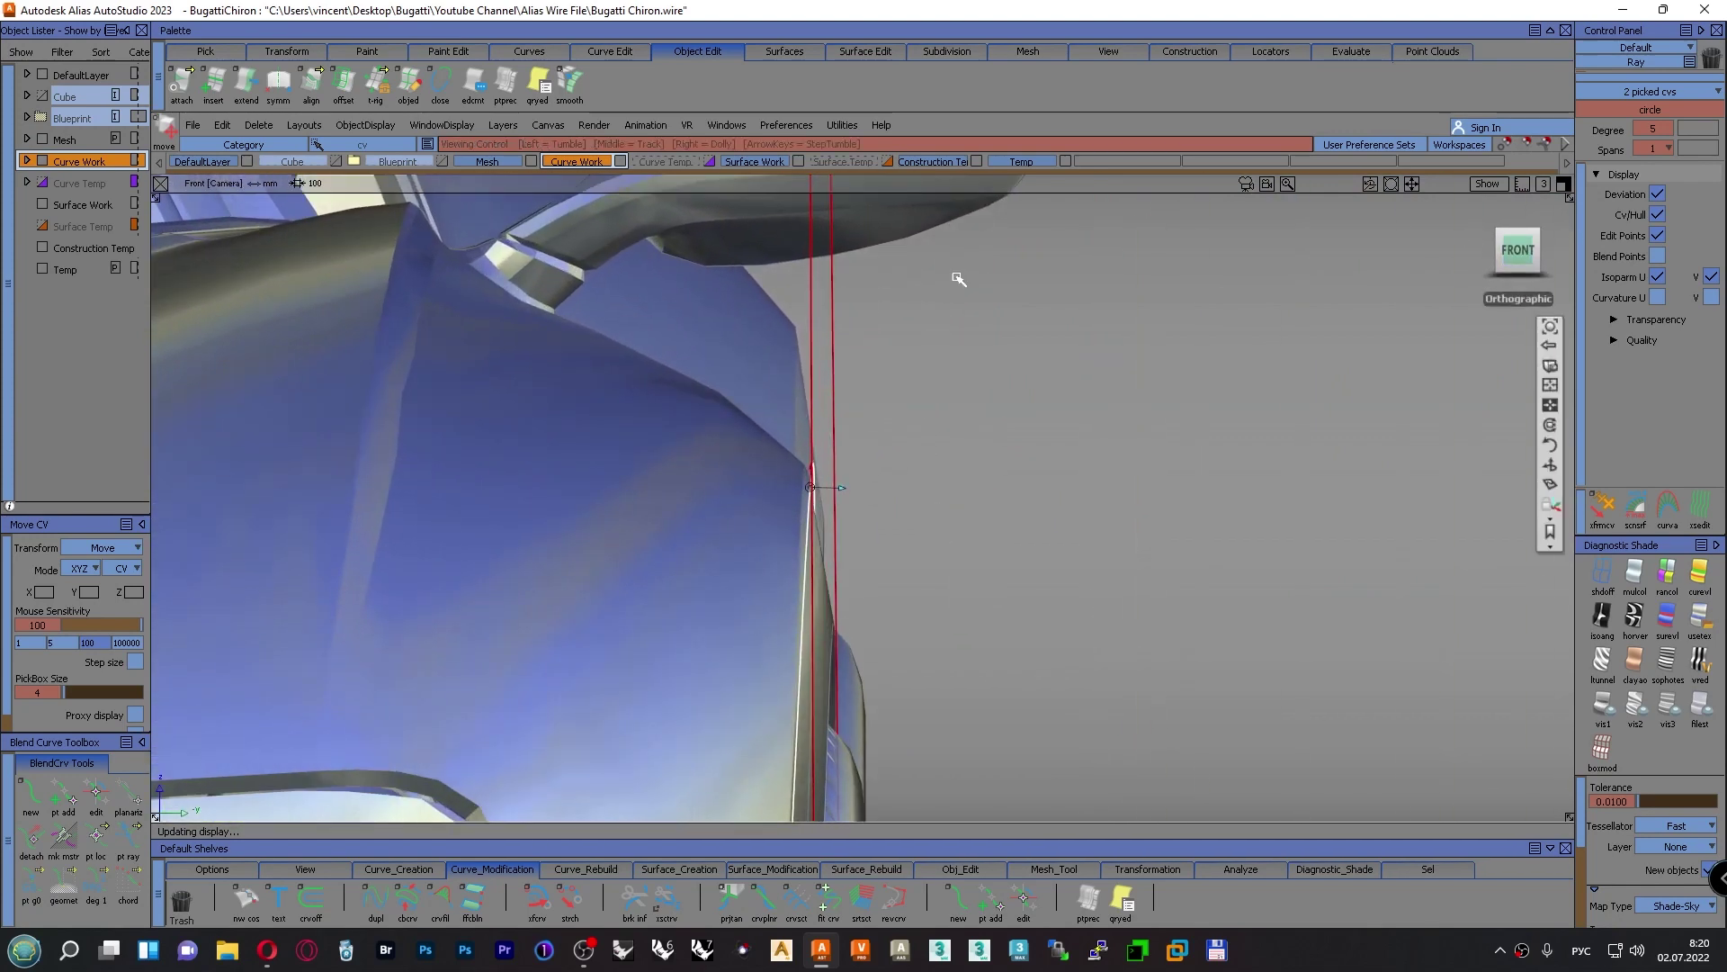
Pick the two uppermost CVs of the front arch curve and adjust them sideways in the front view to meet the fender's arch edge
{"action": "left_click_drag", "start_coordinate": [1004, 410], "coordinate": [1012, 365], "text": "ctrl+shift"}
{"action": "right_click_drag", "start_coordinate": [1034, 382], "coordinate": [1016, 485], "text": "alt+shift"}
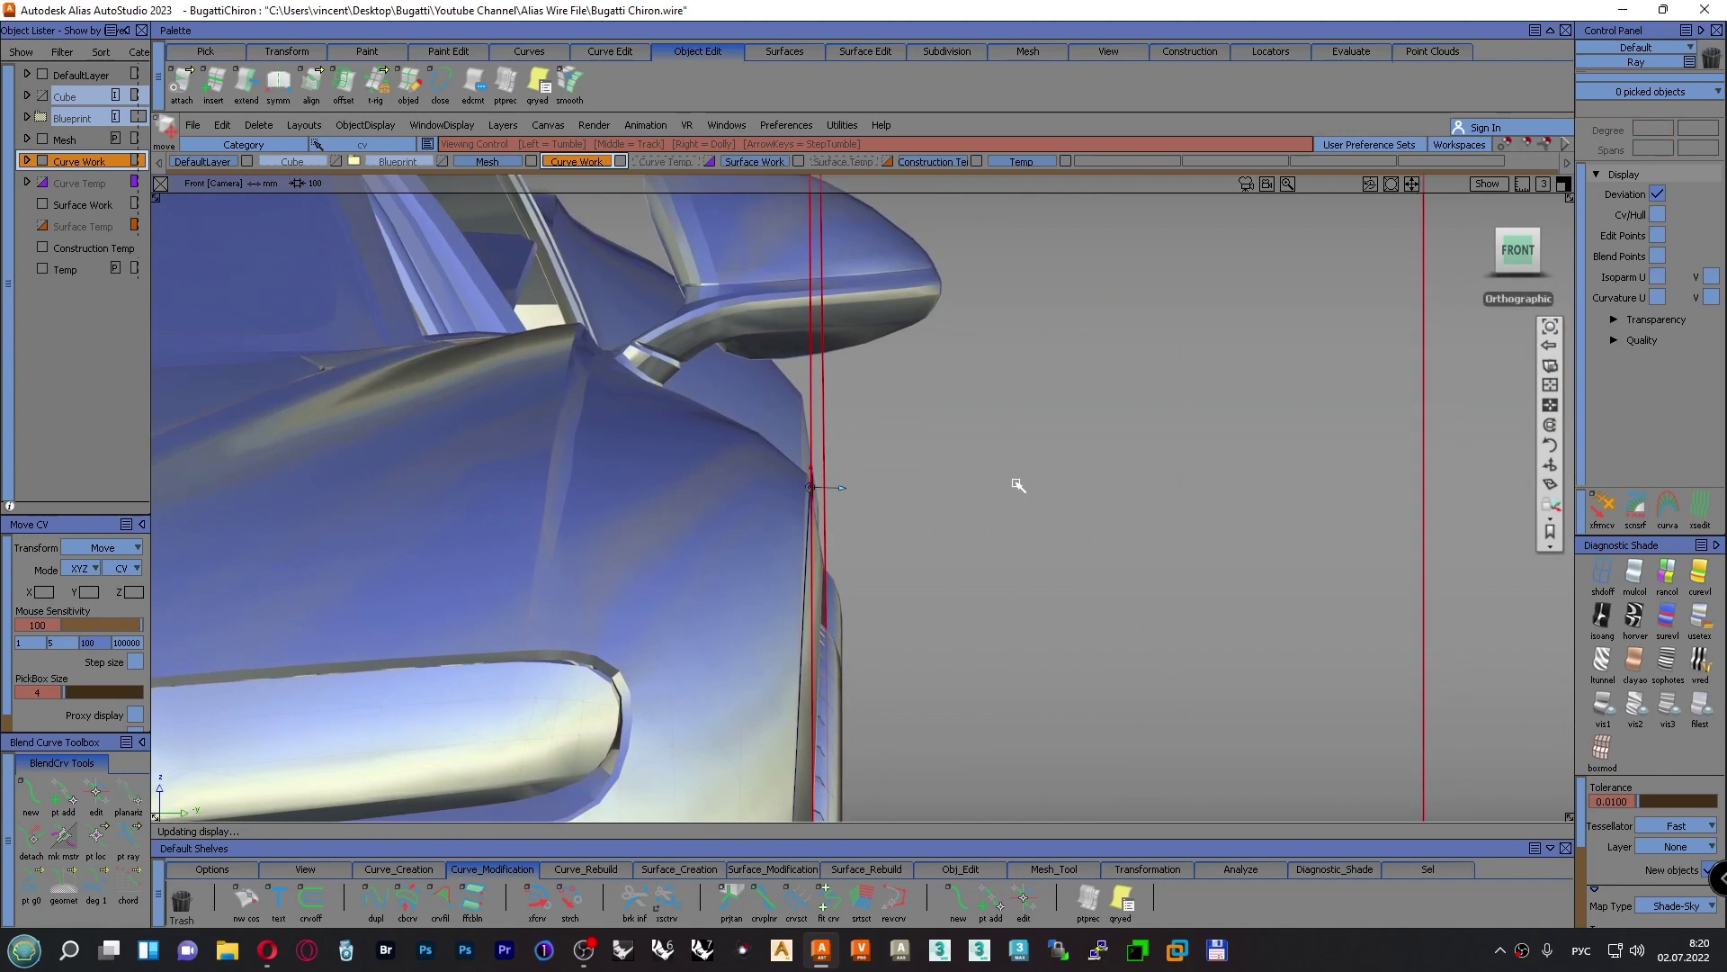
{"action": "middle_click_drag", "start_coordinate": [1009, 376], "coordinate": [1044, 474], "text": "alt+shift"}
{"action": "left_click_drag", "start_coordinate": [1045, 473], "coordinate": [1102, 482], "text": "ctrl+shift"}
{"action": "middle_click_drag", "start_coordinate": [915, 313], "coordinate": [928, 377], "text": "alt+shift"}
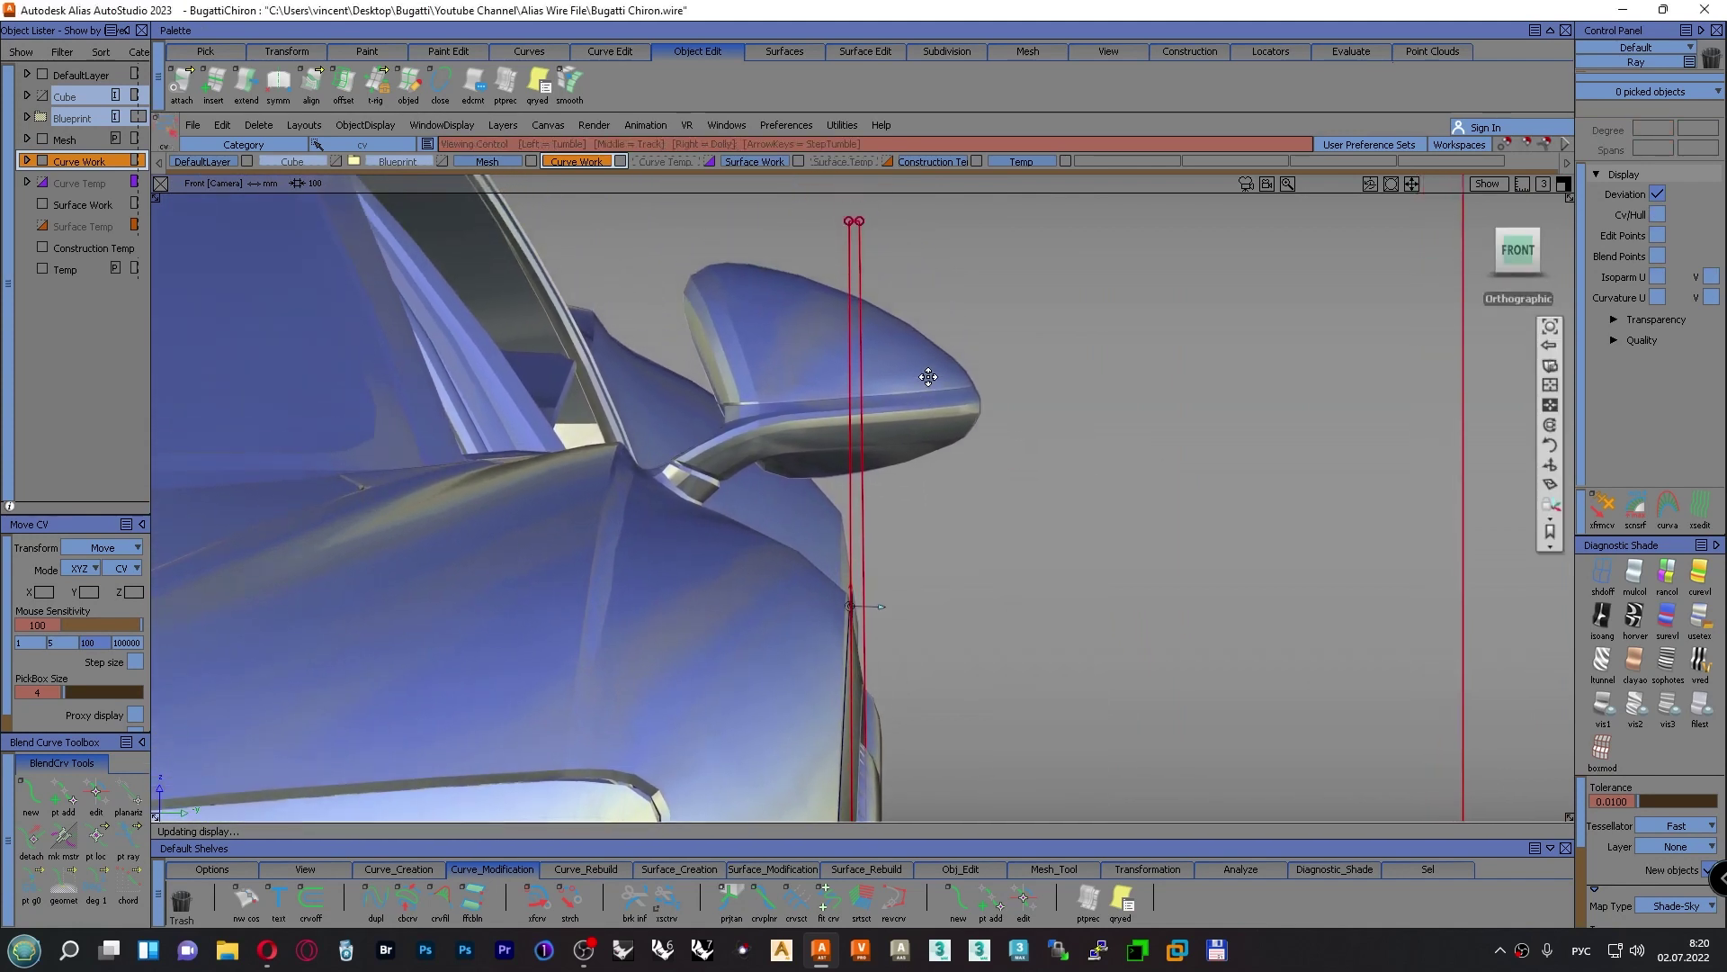
{"action": "left_click_drag", "start_coordinate": [823, 209], "coordinate": [910, 282]}
{"action": "left_click_drag", "start_coordinate": [1154, 462], "coordinate": [1160, 416], "text": "ctrl+shift"}
{"action": "middle_click_drag", "start_coordinate": [986, 475], "coordinate": [976, 358], "text": "alt+shift"}
{"action": "right_click_drag", "start_coordinate": [972, 481], "coordinate": [987, 339], "text": "alt+shift"}
{"action": "middle_click_drag", "start_coordinate": [986, 342], "coordinate": [986, 342]}
{"action": "left_click_drag", "start_coordinate": [986, 342], "coordinate": [986, 342]}
{"action": "middle_click_drag", "start_coordinate": [986, 342], "coordinate": [986, 342]}
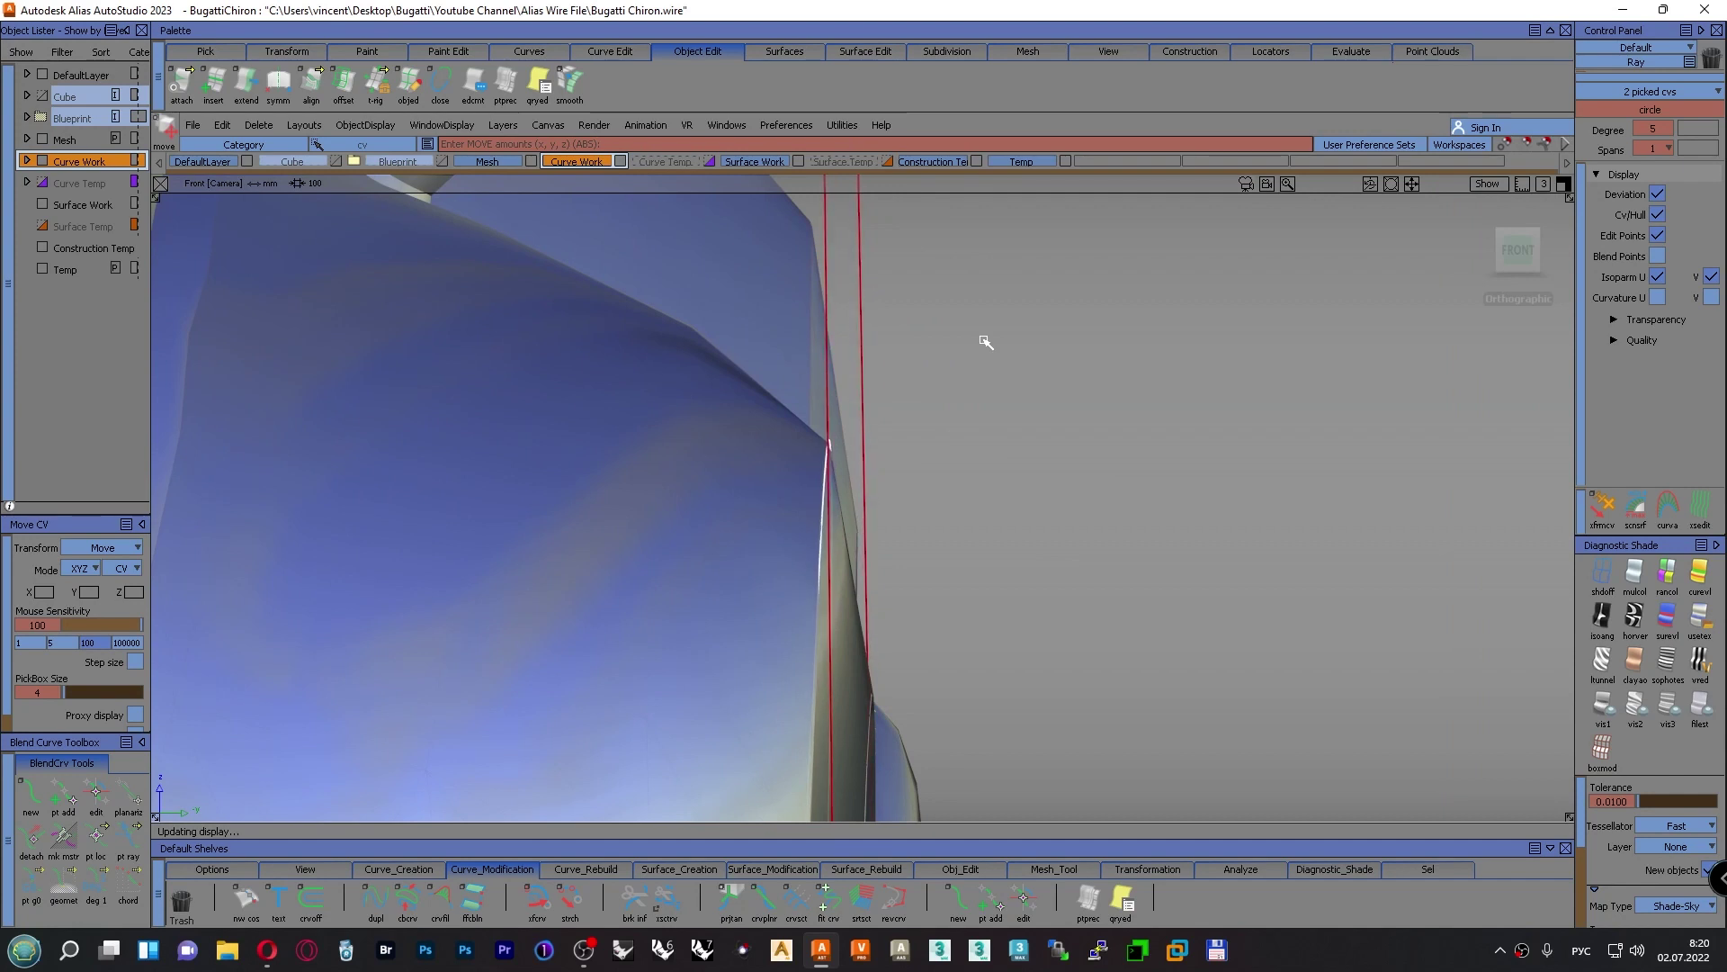
Reselect the front arch curve's two middle-height CVs and shift them further outward in the front view to shape the side profile
{"action": "right_click_drag", "start_coordinate": [986, 342], "coordinate": [926, 590], "text": "alt+shift"}
{"action": "middle_click_drag", "start_coordinate": [926, 590], "coordinate": [913, 364], "text": "alt+shift"}
{"action": "left_click_drag", "start_coordinate": [920, 405], "coordinate": [917, 359], "text": "ctrl+shift"}
{"action": "left_click_drag", "start_coordinate": [939, 481], "coordinate": [1015, 482], "text": "ctrl+shift"}
{"action": "left_click_drag", "start_coordinate": [887, 632], "coordinate": [891, 635]}
{"action": "middle_click_drag", "start_coordinate": [899, 644], "coordinate": [917, 594], "text": "alt+shift"}
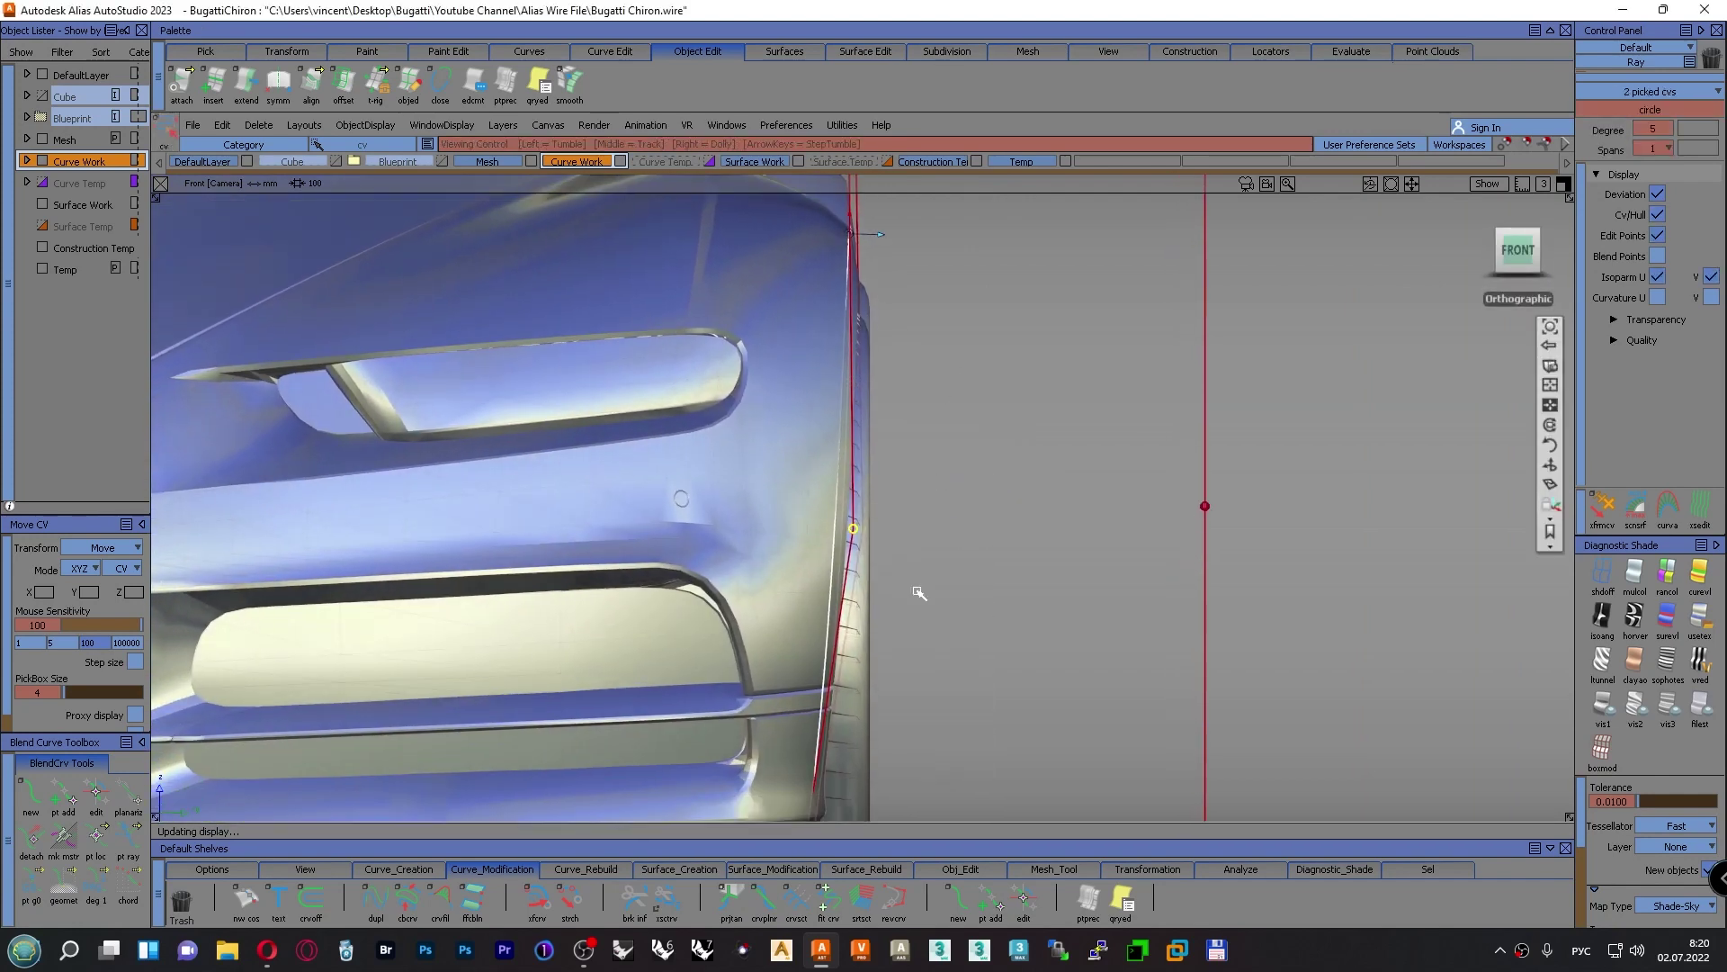
{"action": "right_click_drag", "start_coordinate": [918, 593], "coordinate": [929, 377], "text": "alt+shift"}
{"action": "middle_click_drag", "start_coordinate": [935, 505], "coordinate": [960, 224], "text": "alt+shift"}
{"action": "middle_click_drag", "start_coordinate": [988, 604], "coordinate": [997, 464], "text": "alt+shift"}
{"action": "middle_click_drag", "start_coordinate": [1029, 586], "coordinate": [1030, 586], "text": "ctrl+shift"}
{"action": "left_click_drag", "start_coordinate": [1032, 547], "coordinate": [1030, 546], "text": "ctrl+shift"}
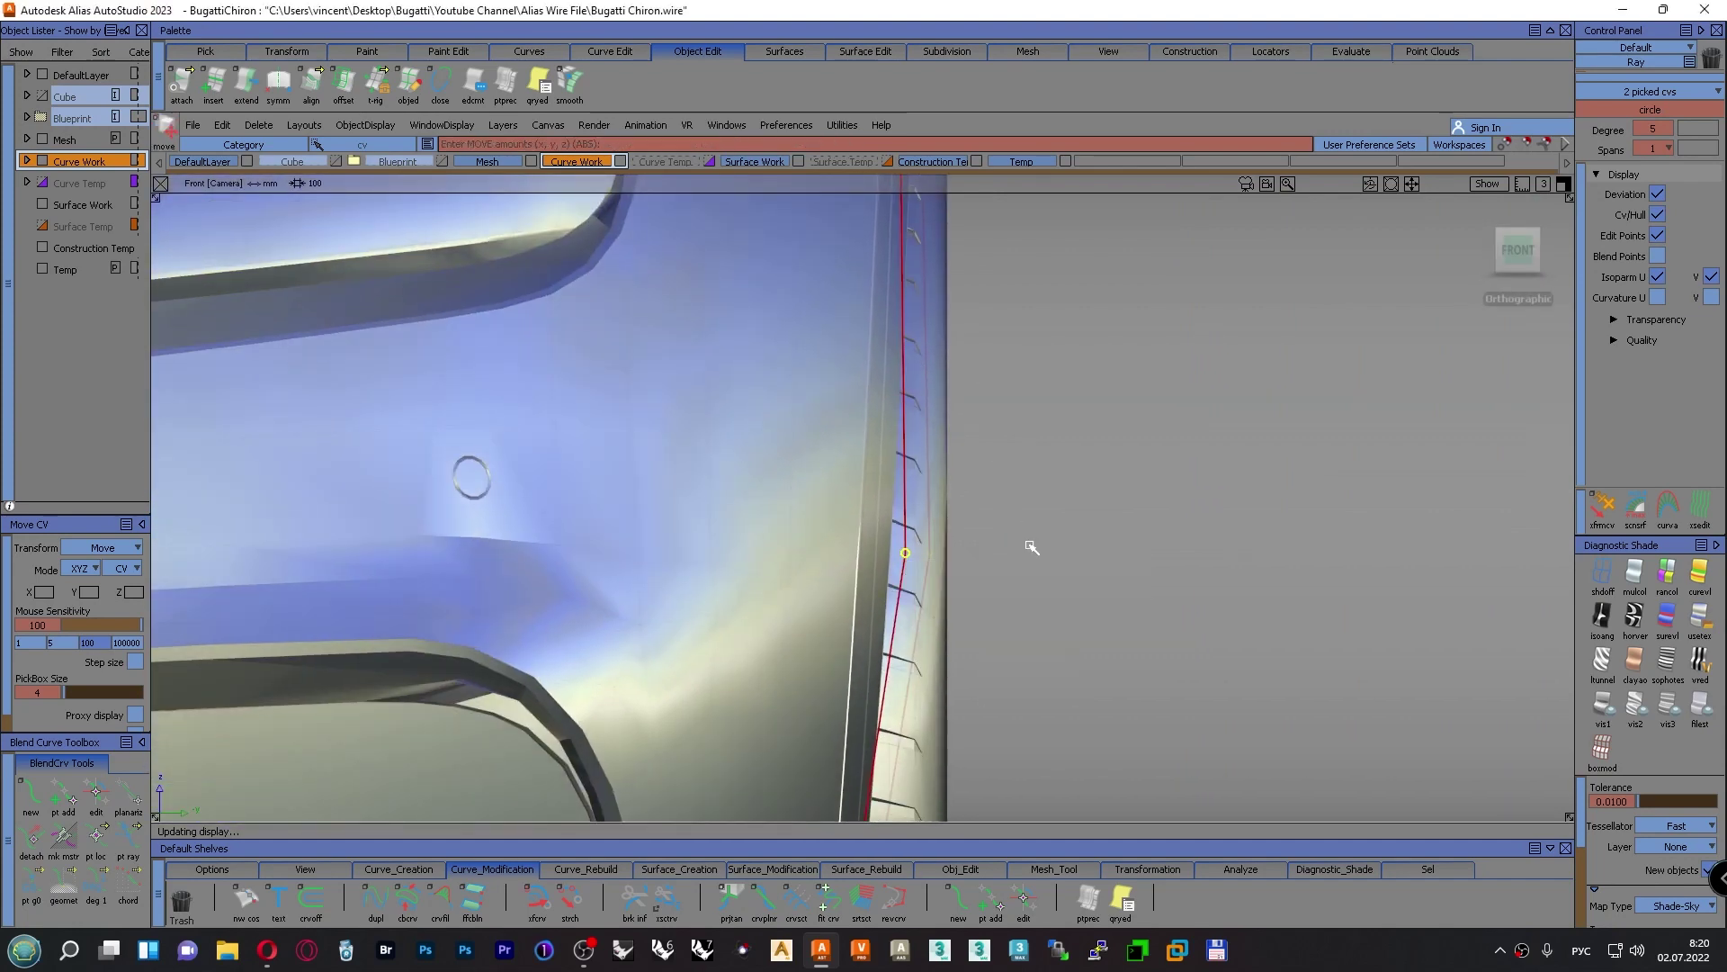
{"action": "middle_click_drag", "start_coordinate": [1032, 547], "coordinate": [1032, 547]}
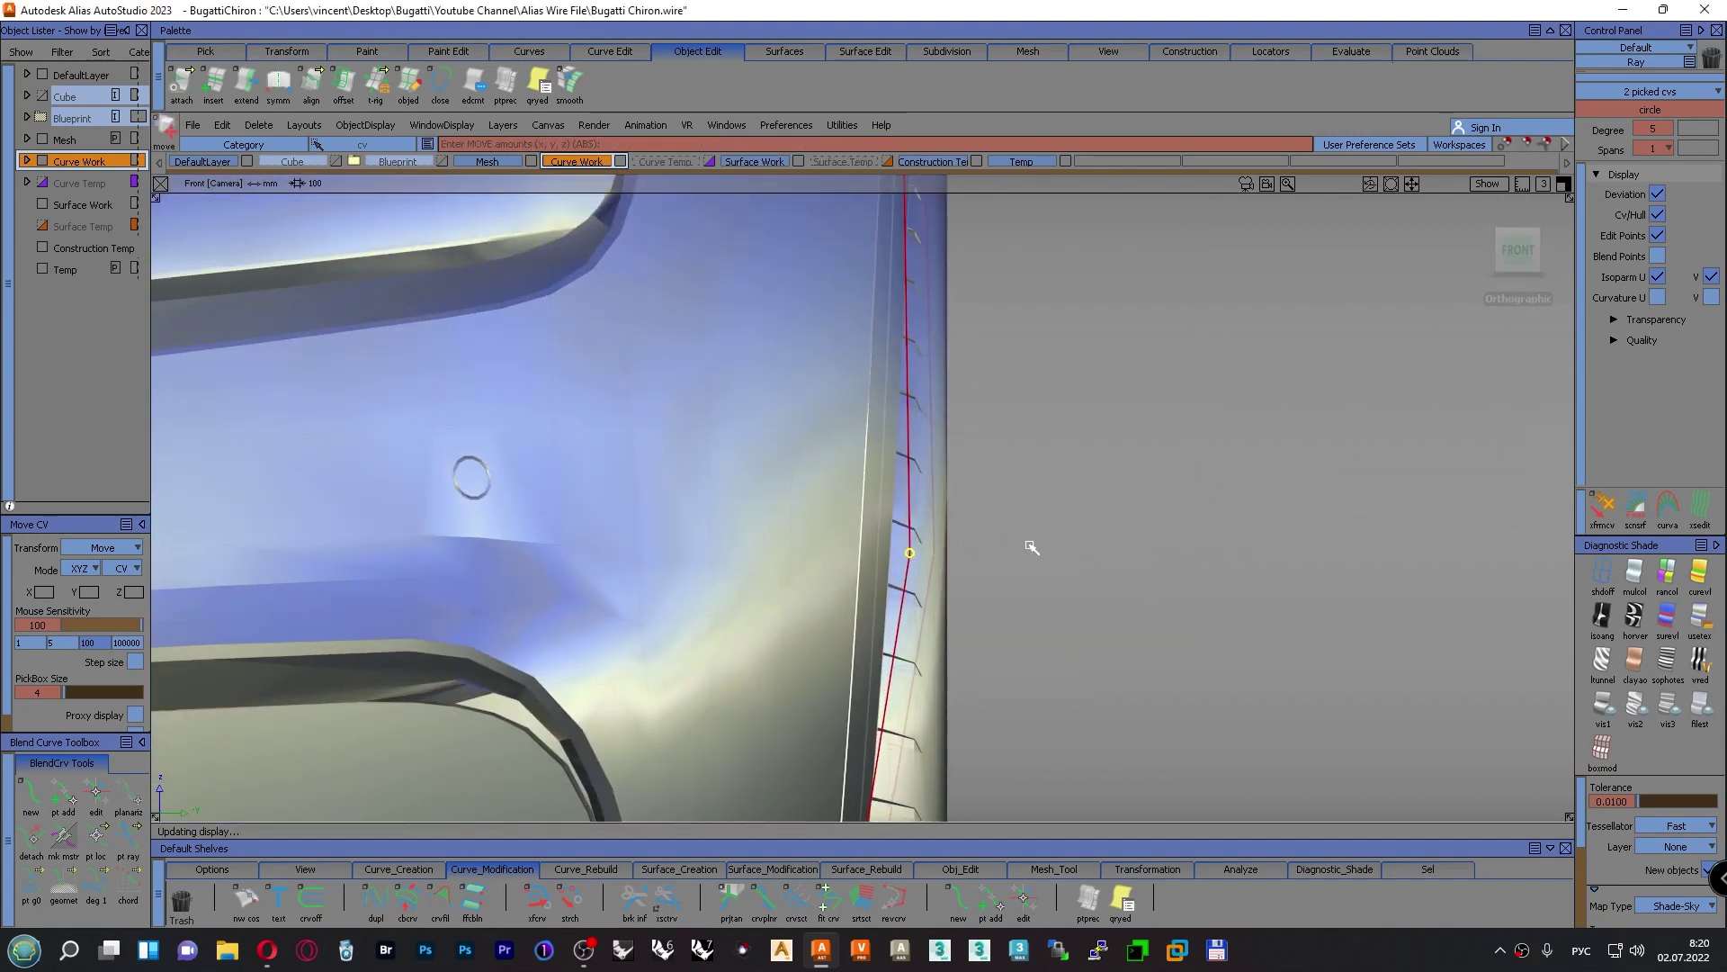
{"action": "scroll", "coordinate": [1032, 547], "scroll_direction": "down", "scroll_amount": 5}
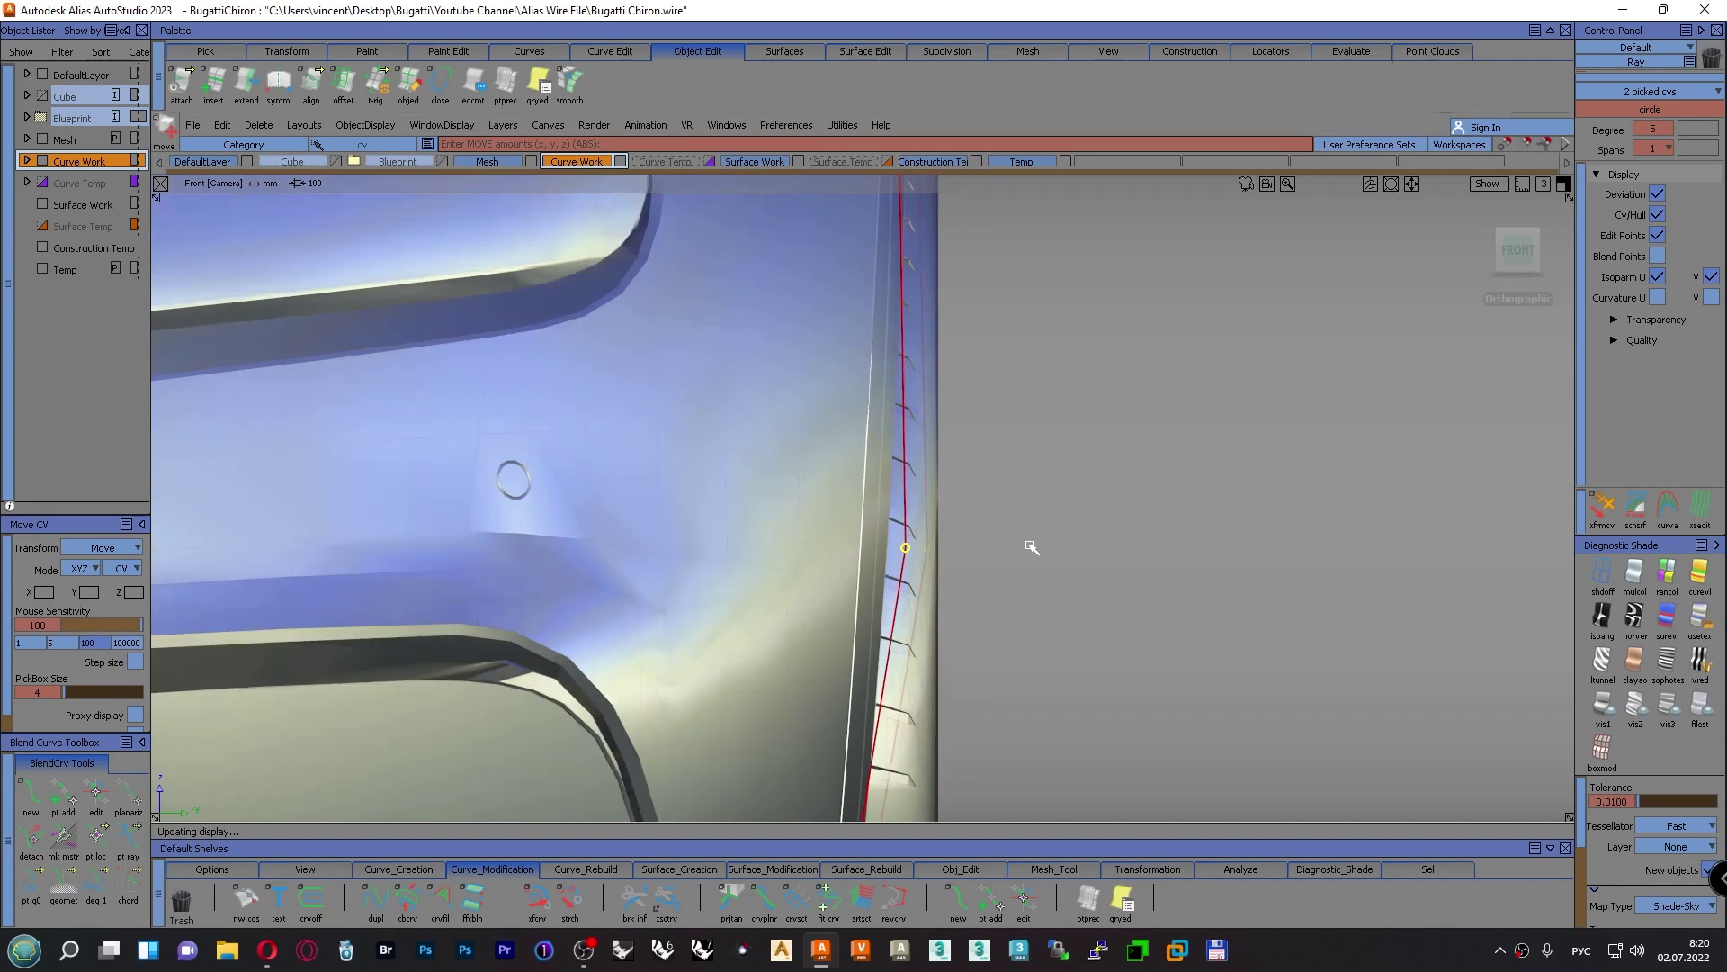
{"action": "scroll", "coordinate": [1032, 547], "scroll_direction": "up", "scroll_amount": 2}
{"action": "scroll", "coordinate": [1032, 547], "scroll_direction": "up", "scroll_amount": 2}
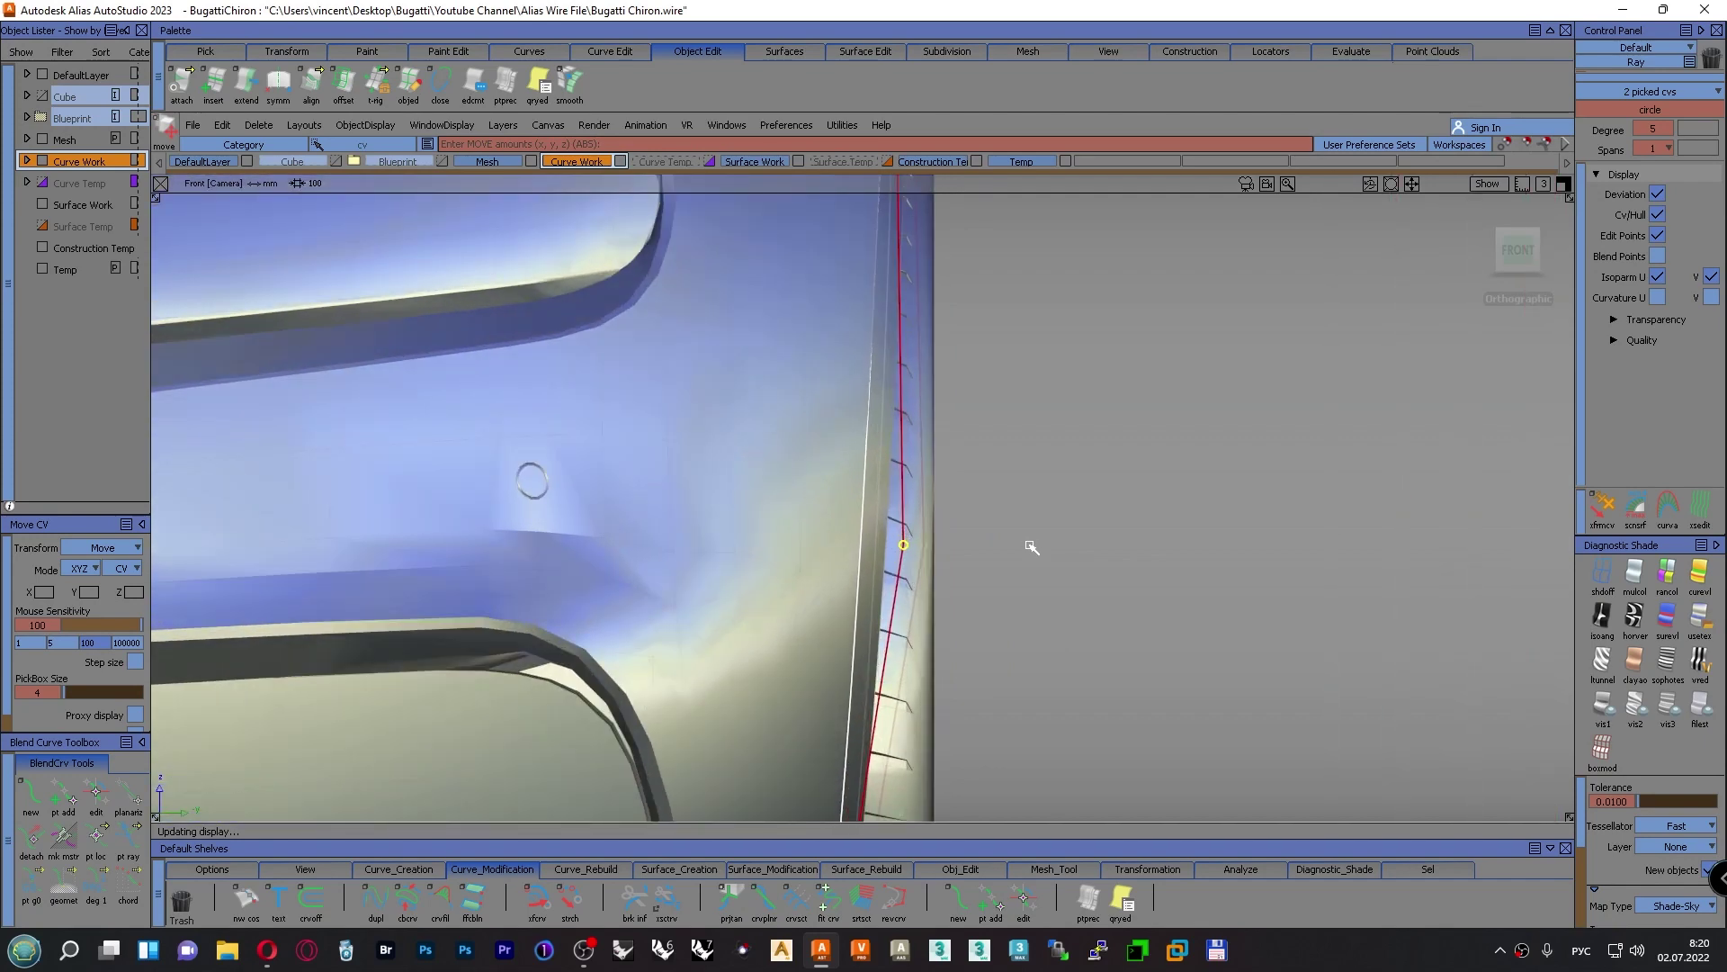
{"action": "middle_click_drag", "start_coordinate": [1032, 547], "coordinate": [1032, 547]}
{"action": "scroll", "coordinate": [1032, 547], "scroll_direction": "down", "scroll_amount": 3}
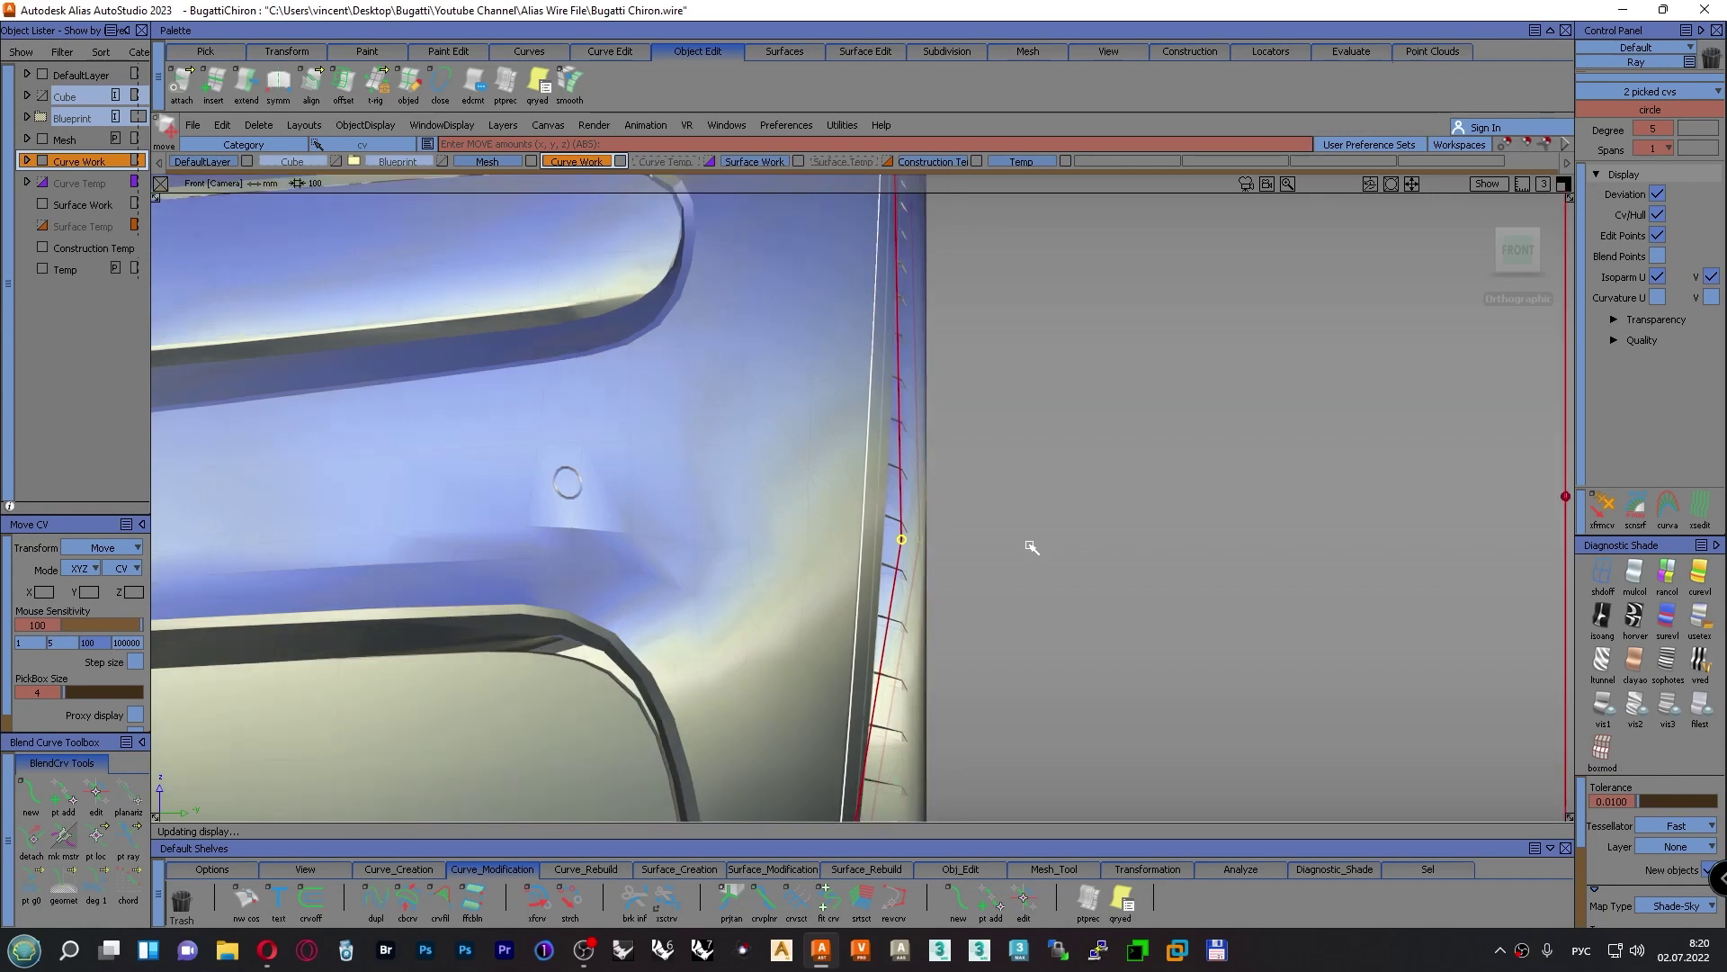
Pick the two lower end CVs of the front arch curve and nudge them slightly inward in the front view
{"action": "middle_click_drag", "start_coordinate": [1037, 482], "coordinate": [1061, 349], "text": "alt+shift"}
{"action": "left_click_drag", "start_coordinate": [1036, 484], "coordinate": [1038, 442], "text": "ctrl+shift"}
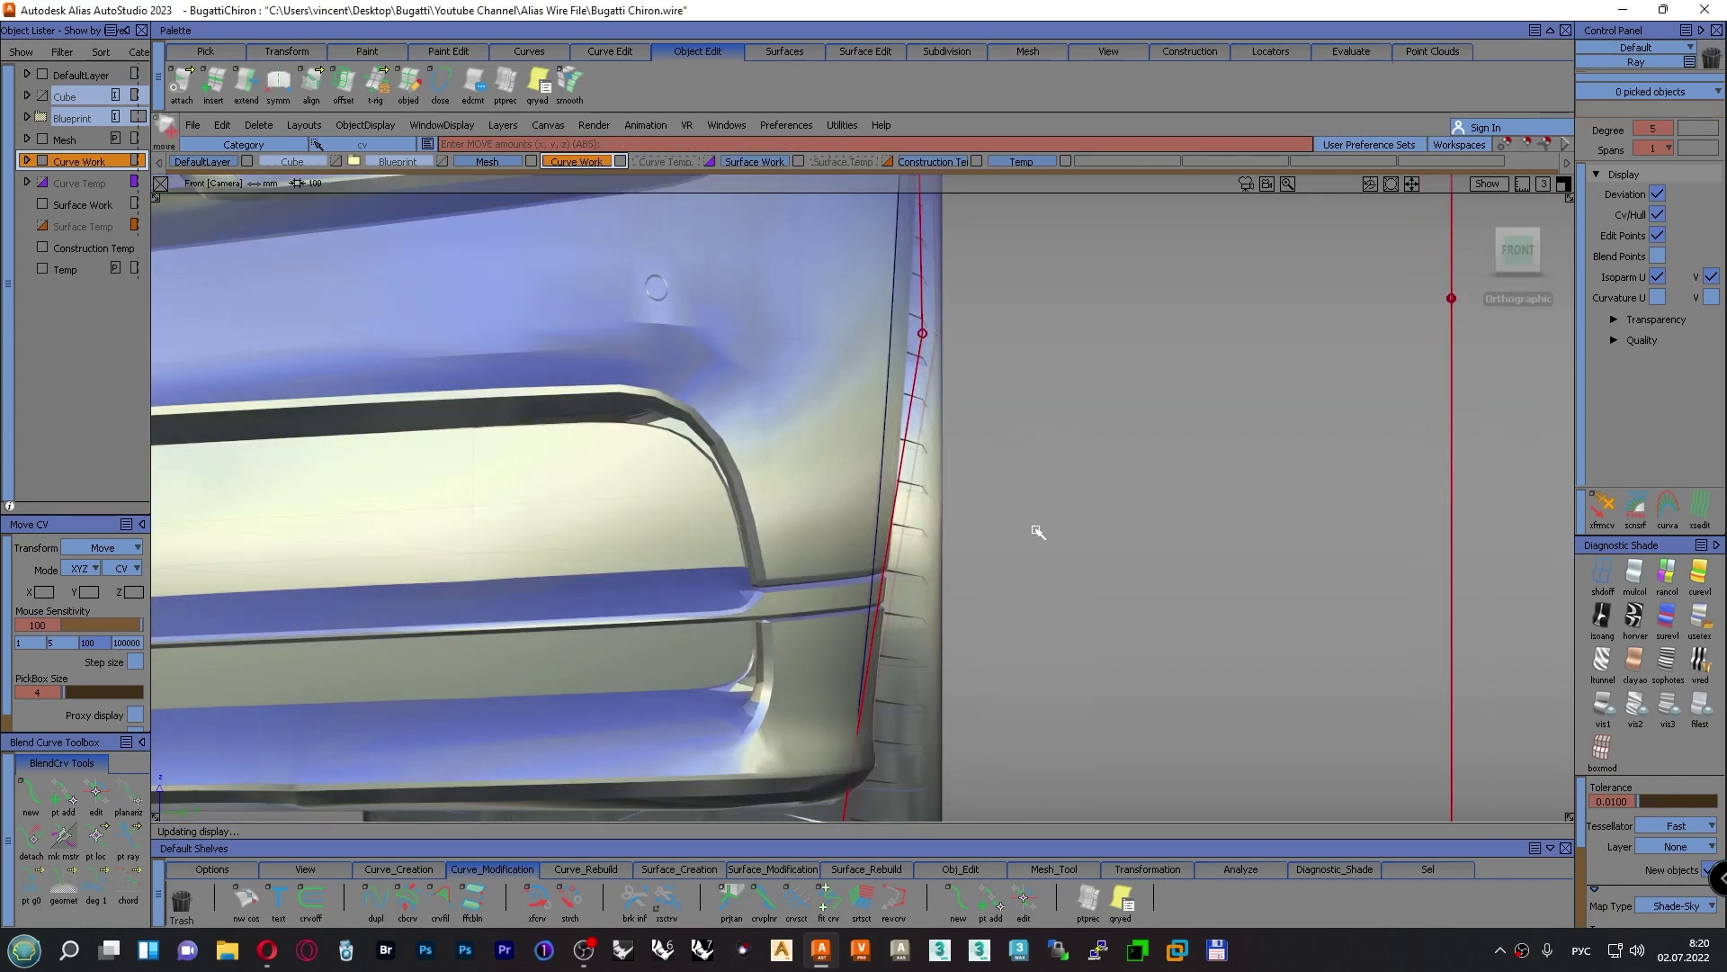
{"action": "middle_click_drag", "start_coordinate": [1035, 530], "coordinate": [1033, 329], "text": "alt+shift"}
{"action": "left_click_drag", "start_coordinate": [1034, 443], "coordinate": [1099, 444], "text": "ctrl+shift"}
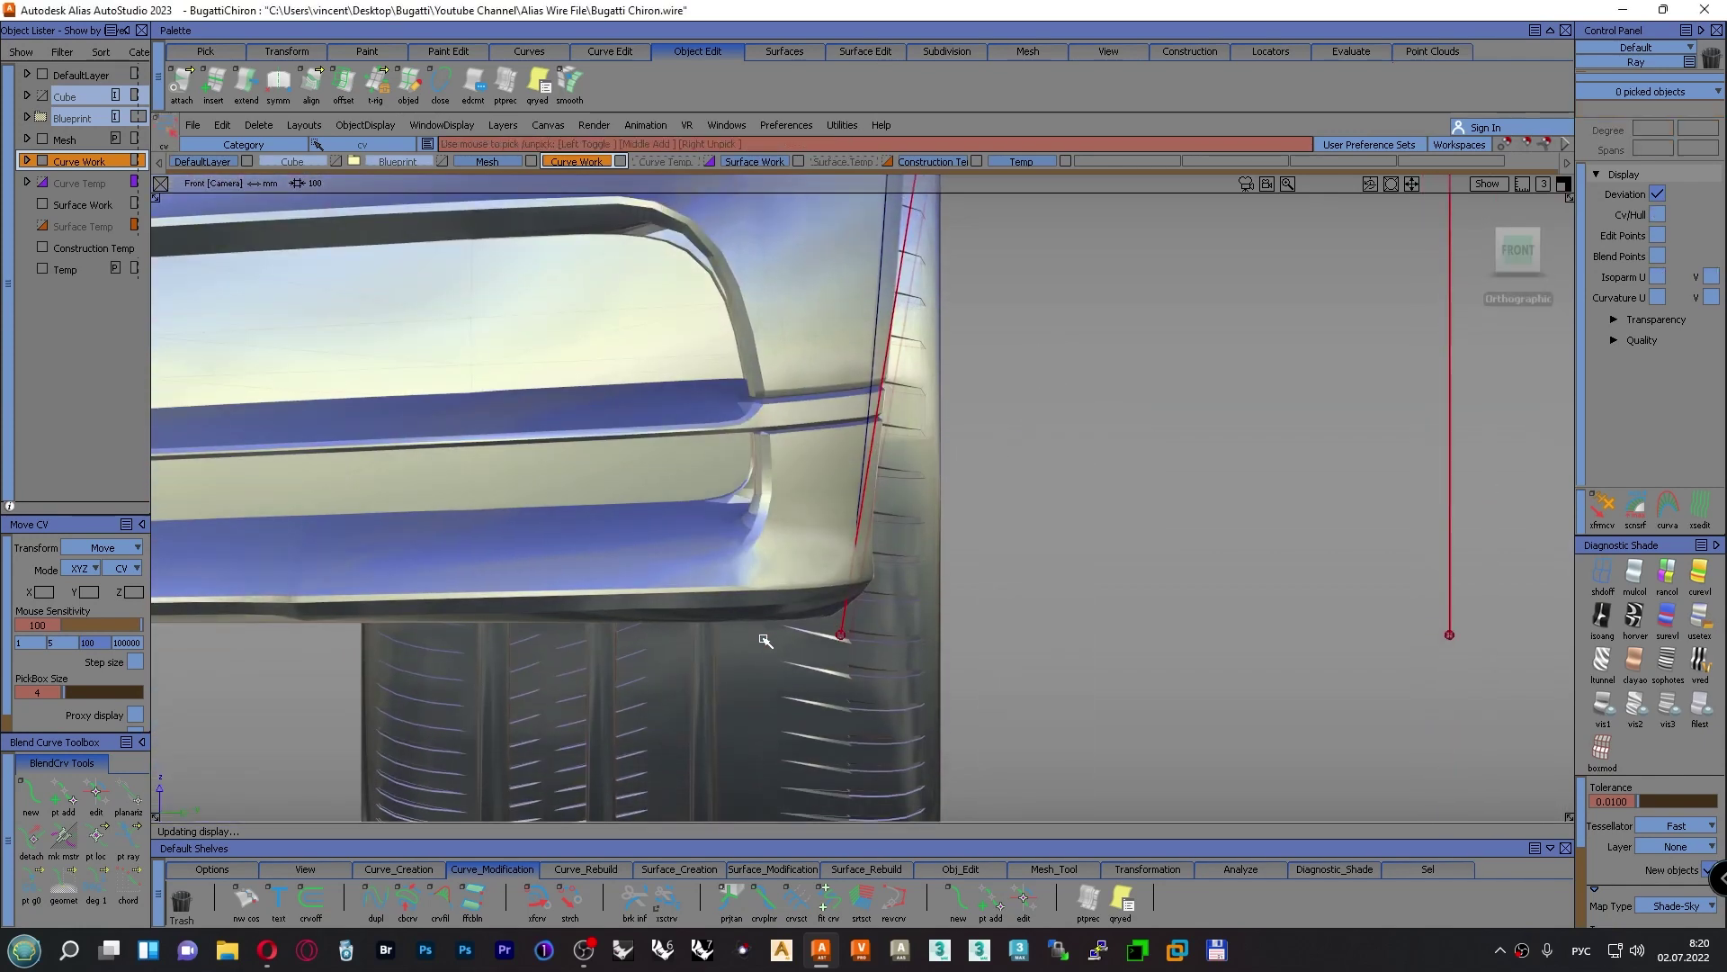
{"action": "left_click_drag", "start_coordinate": [804, 615], "coordinate": [895, 680]}
{"action": "right_click_drag", "start_coordinate": [1046, 620], "coordinate": [1050, 581], "text": "ctrl+shift"}
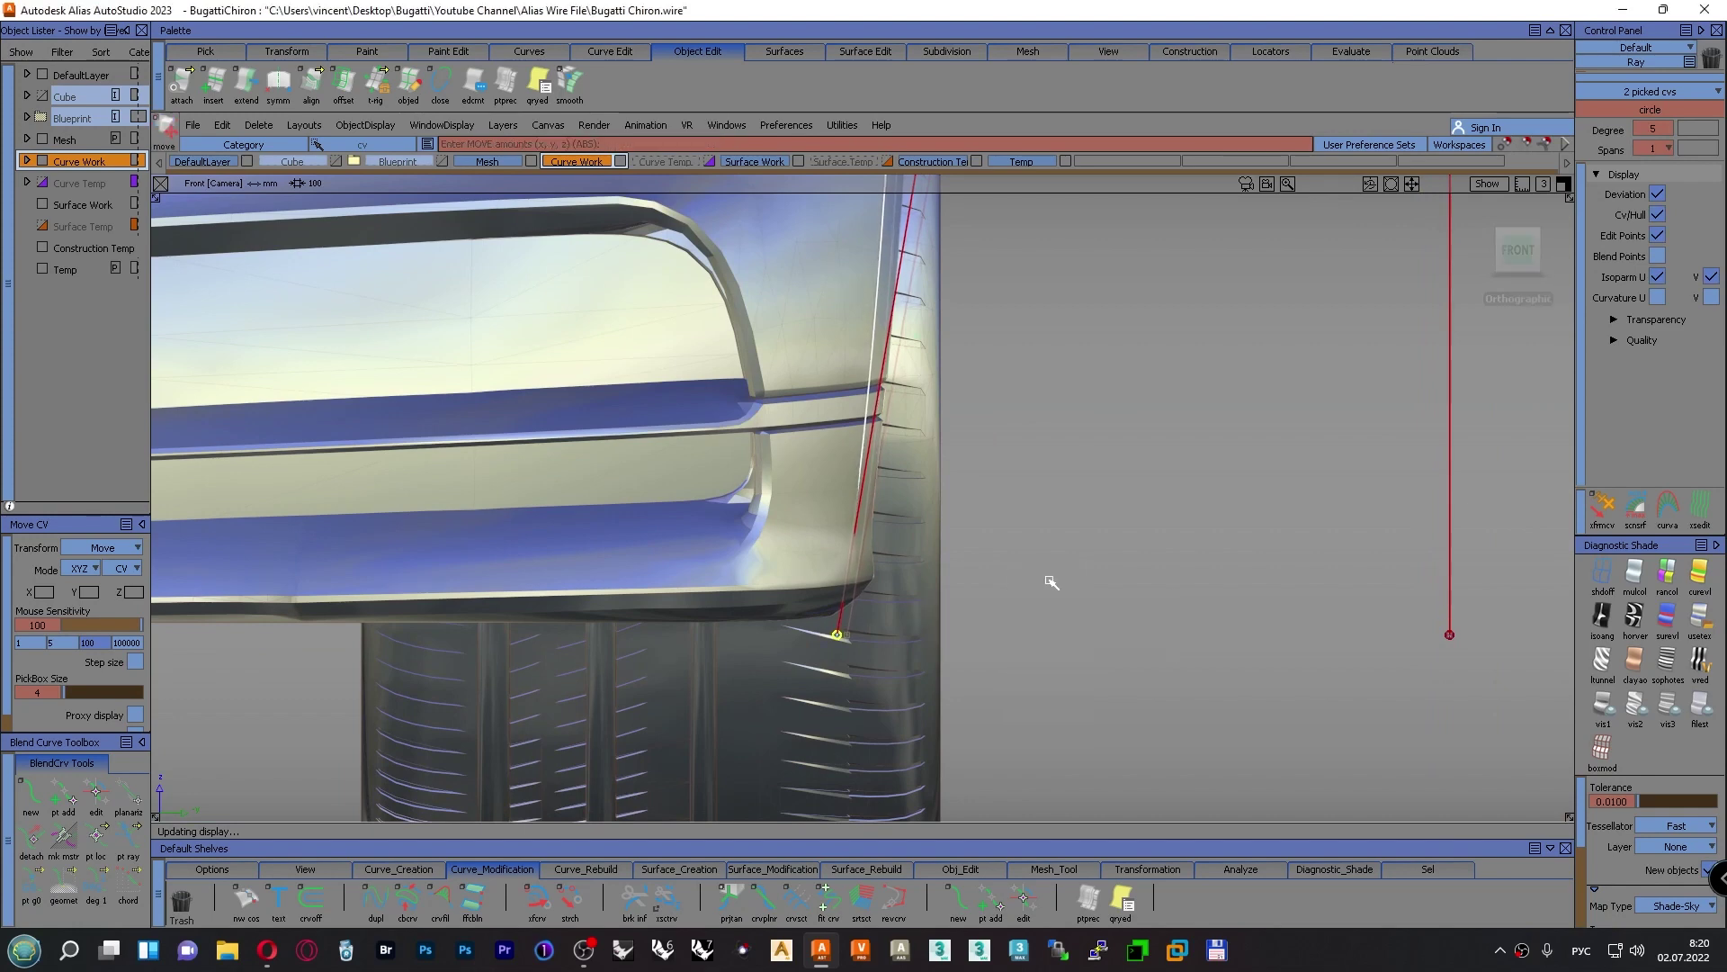
{"action": "scroll", "coordinate": [1049, 582], "scroll_direction": "down", "scroll_amount": 5}
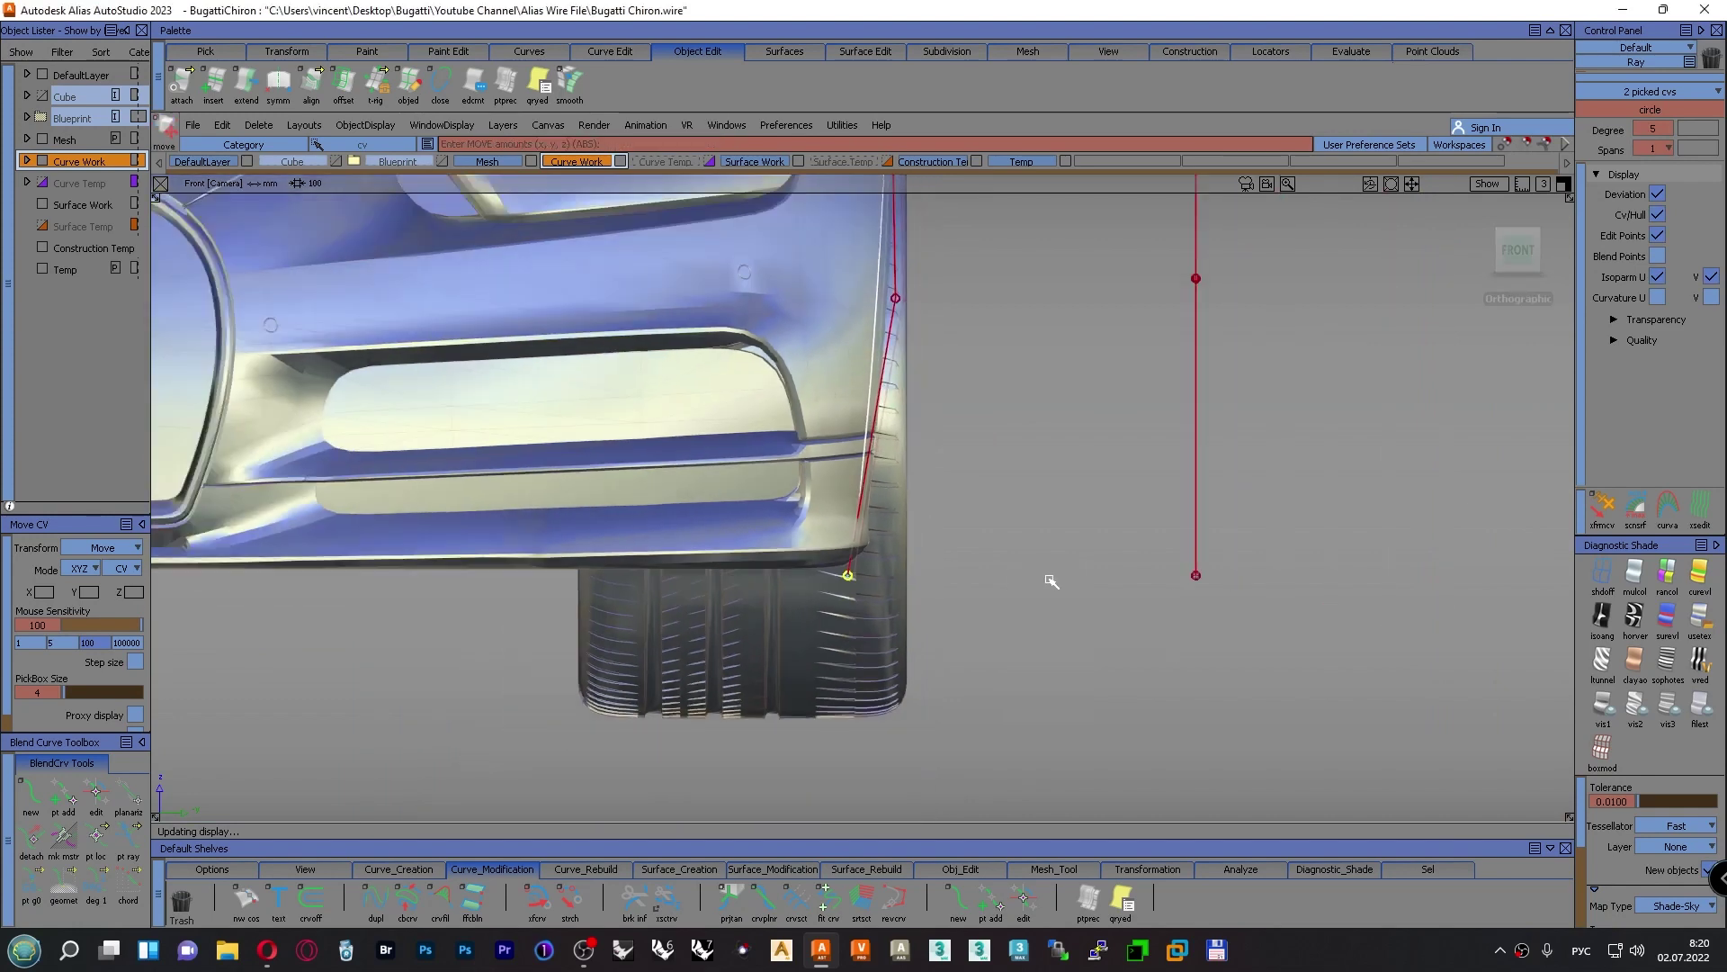
Deselect the CVs and examine in perspective how the front arch curve follows the wheel opening from behind and from the front
{"action": "middle_click_drag", "start_coordinate": [1051, 499], "coordinate": [1033, 663], "text": "alt+shift"}
{"action": "left_click_drag", "start_coordinate": [1018, 540], "coordinate": [504, 508], "text": "ctrl+shift"}
{"action": "left_click_drag", "start_coordinate": [1110, 633], "coordinate": [952, 573], "text": "alt+shift"}
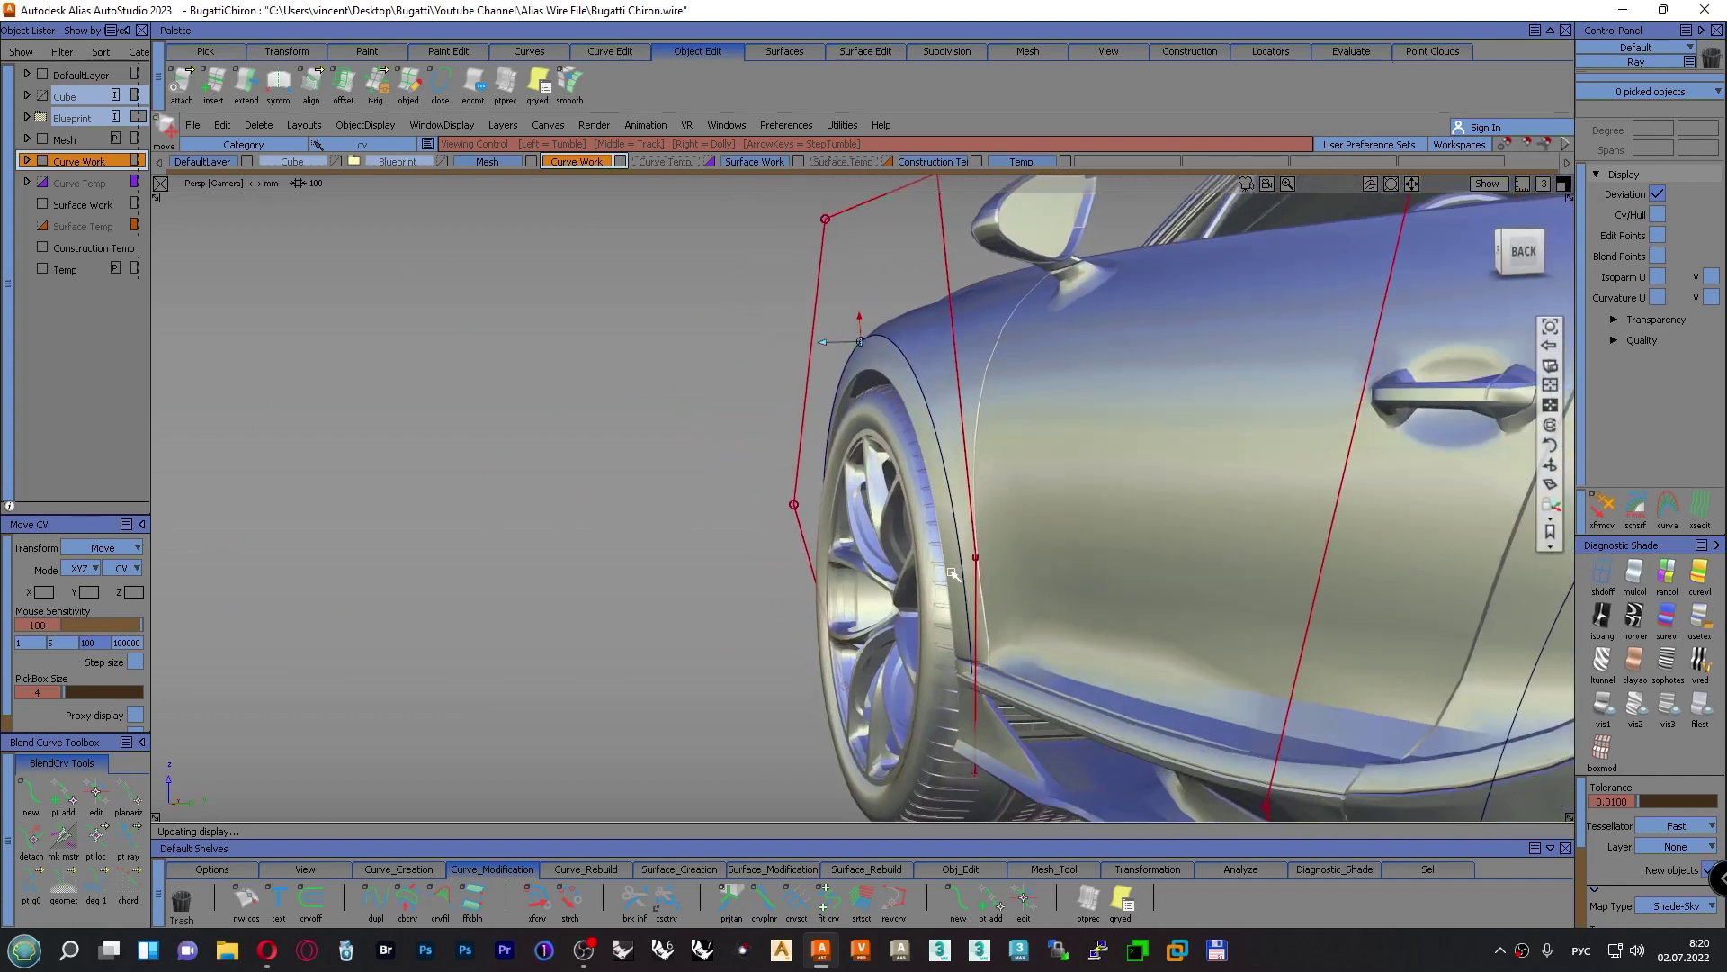
{"action": "left_click", "coordinate": [970, 655]}
{"action": "right_click_drag", "start_coordinate": [969, 655], "coordinate": [790, 620], "text": "alt+shift"}
{"action": "left_click_drag", "start_coordinate": [790, 620], "coordinate": [891, 633], "text": "alt+shift"}
{"action": "right_click_drag", "start_coordinate": [890, 634], "coordinate": [810, 643], "text": "alt+shift"}
{"action": "left_click_drag", "start_coordinate": [810, 644], "coordinate": [860, 646], "text": "alt+shift"}
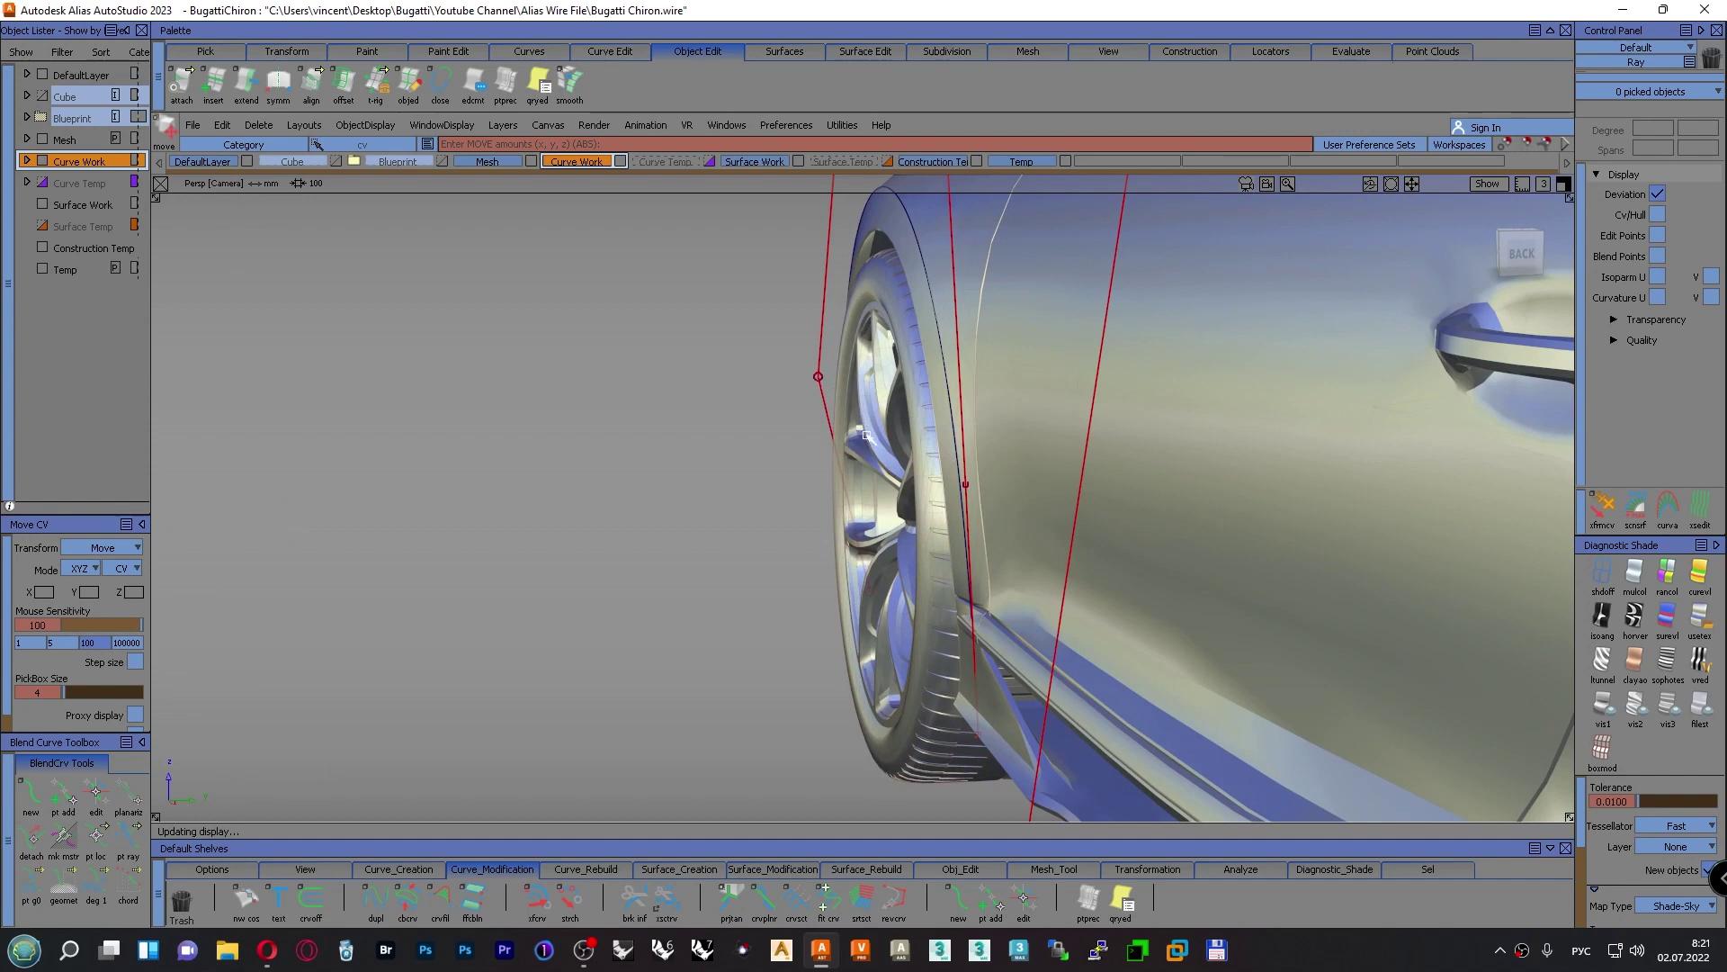
{"action": "left_click_drag", "start_coordinate": [835, 593], "coordinate": [796, 569], "text": "alt+shift"}
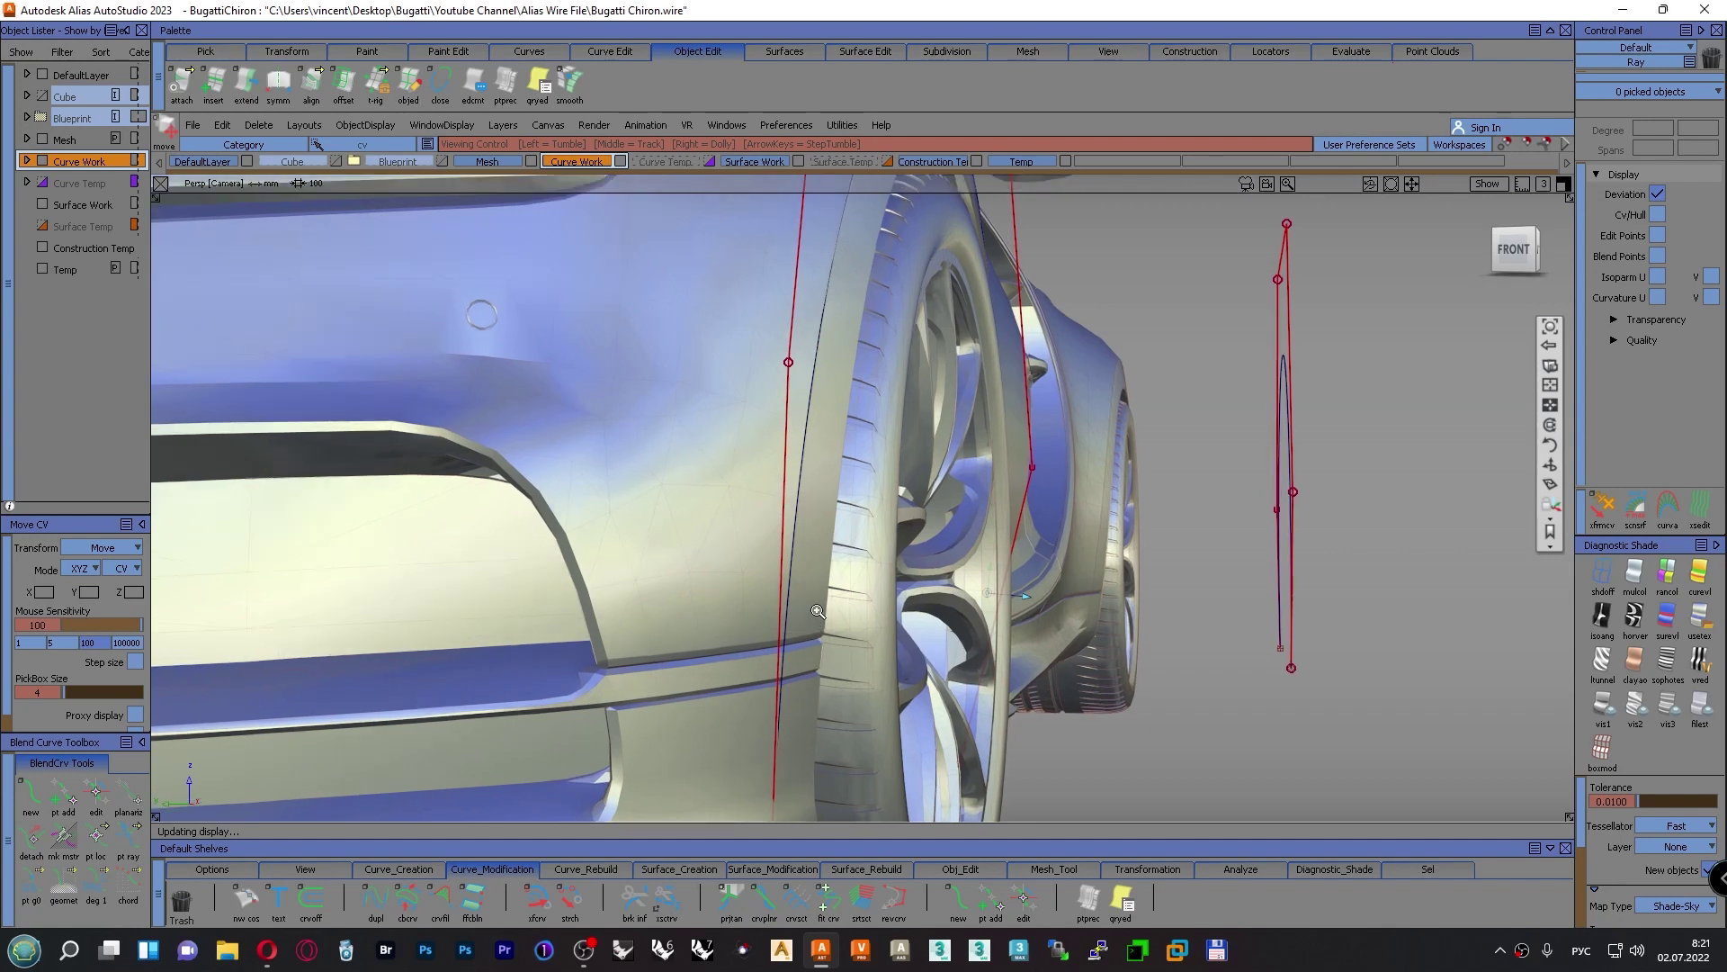
{"action": "right_click_drag", "start_coordinate": [800, 576], "coordinate": [654, 616], "text": "alt+shift"}
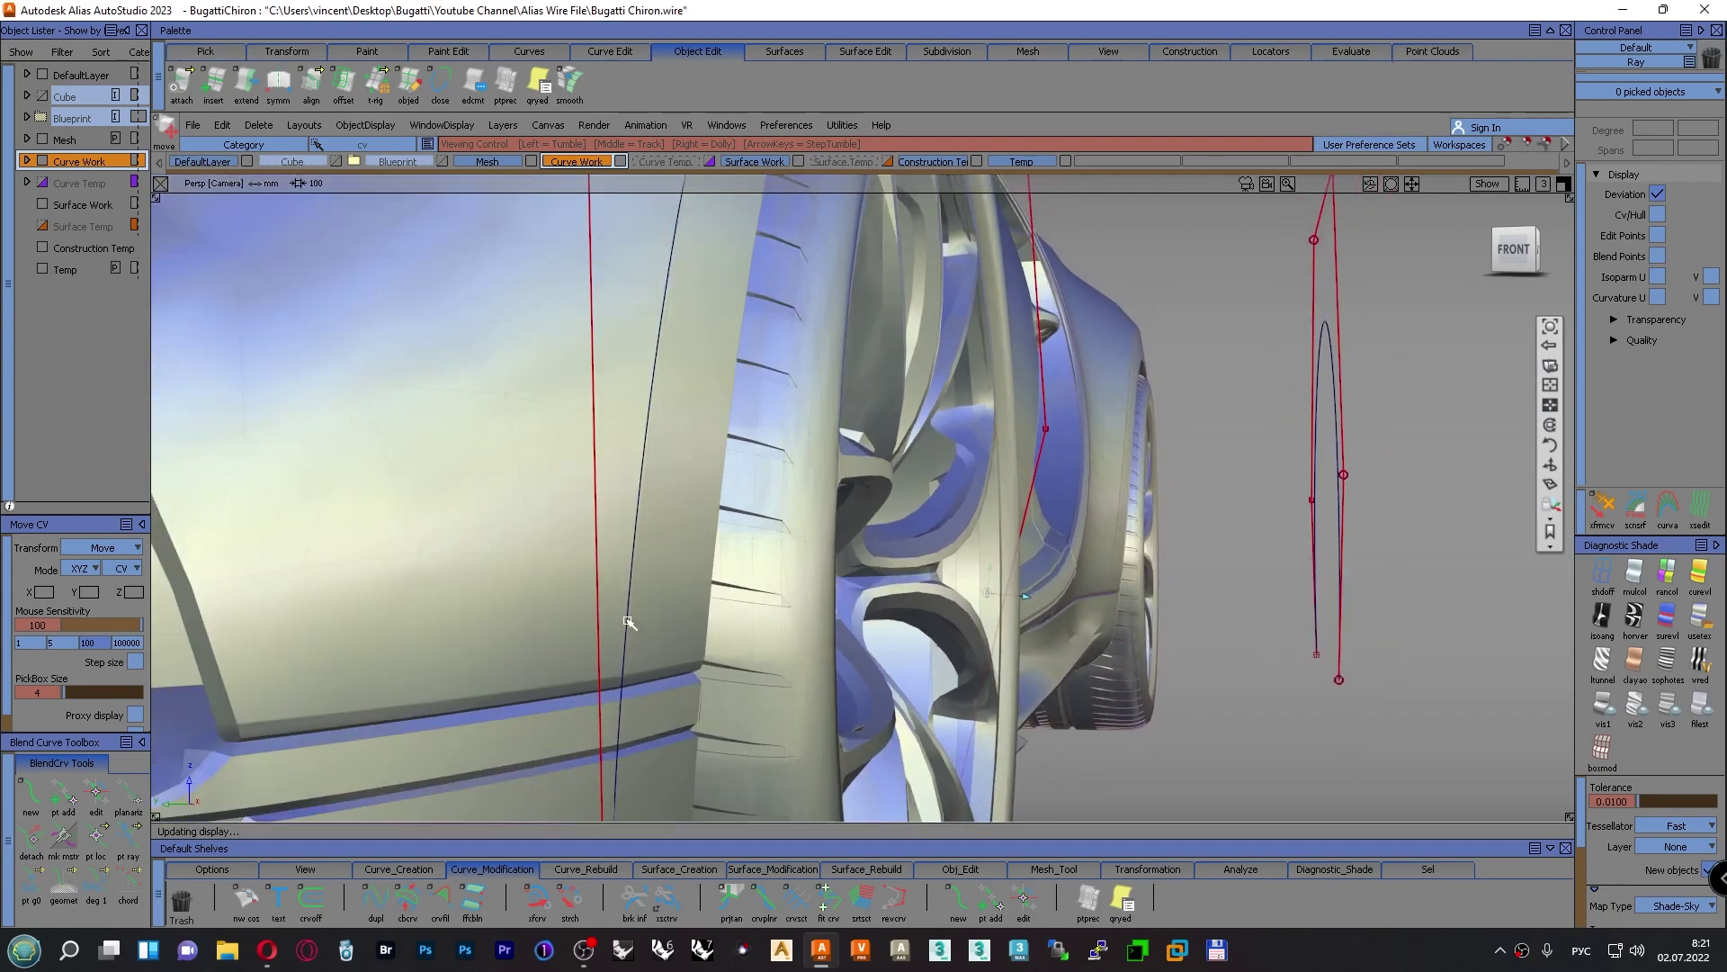
{"action": "left_click", "coordinate": [628, 621], "text": "alt+shift"}
{"action": "mouse_move", "coordinate": [649, 644]}
{"action": "left_mouse_down", "text": "alt+shift"}
{"action": "mouse_move", "coordinate": [547, 612]}
{"action": "mouse_move", "coordinate": [952, 586]}
{"action": "mouse_move", "coordinate": [917, 609]}
{"action": "mouse_move", "coordinate": [694, 622]}
{"action": "mouse_move", "coordinate": [860, 590]}
{"action": "mouse_move", "coordinate": [773, 622]}
{"action": "mouse_move", "coordinate": [737, 683]}
{"action": "mouse_move", "coordinate": [490, 663]}
{"action": "mouse_move", "coordinate": [616, 665]}
{"action": "left_mouse_up", "text": "alt+shift"}
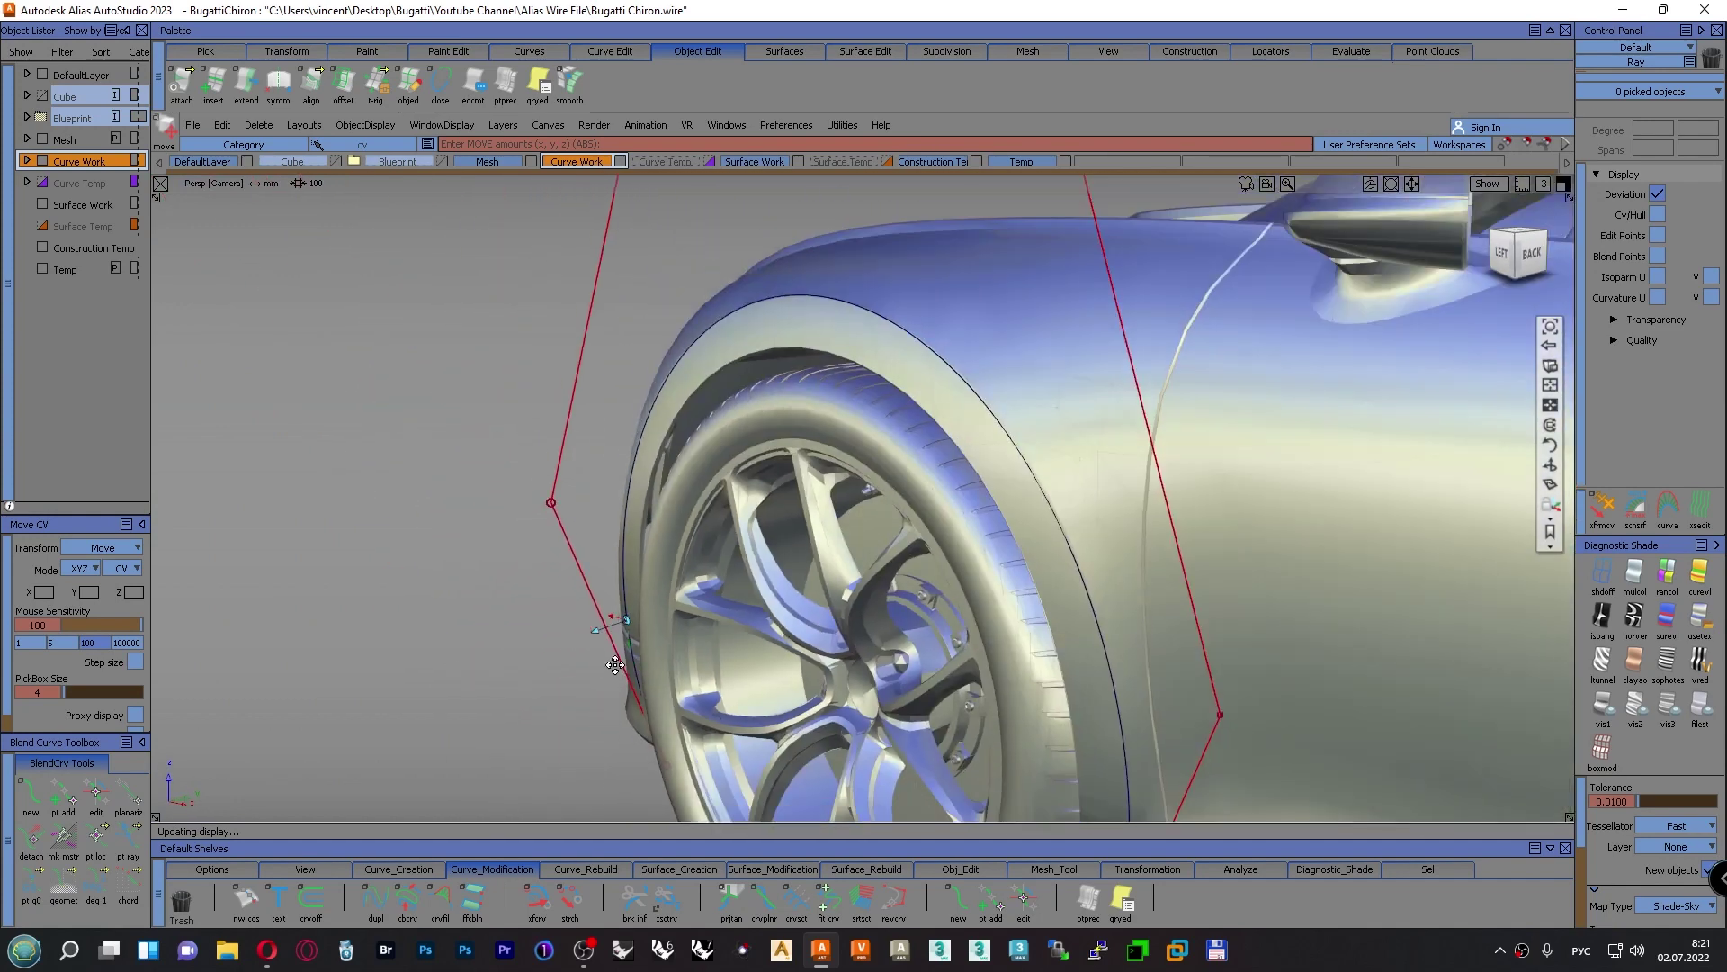
Pick the two lower end CVs of the front arch curve and nudge them slightly inward with a mouse sensitivity of 50
{"action": "middle_click_drag", "start_coordinate": [616, 665], "coordinate": [525, 579], "text": "alt+shift"}
{"action": "left_click_drag", "start_coordinate": [447, 663], "coordinate": [515, 661], "text": "ctrl+shift"}
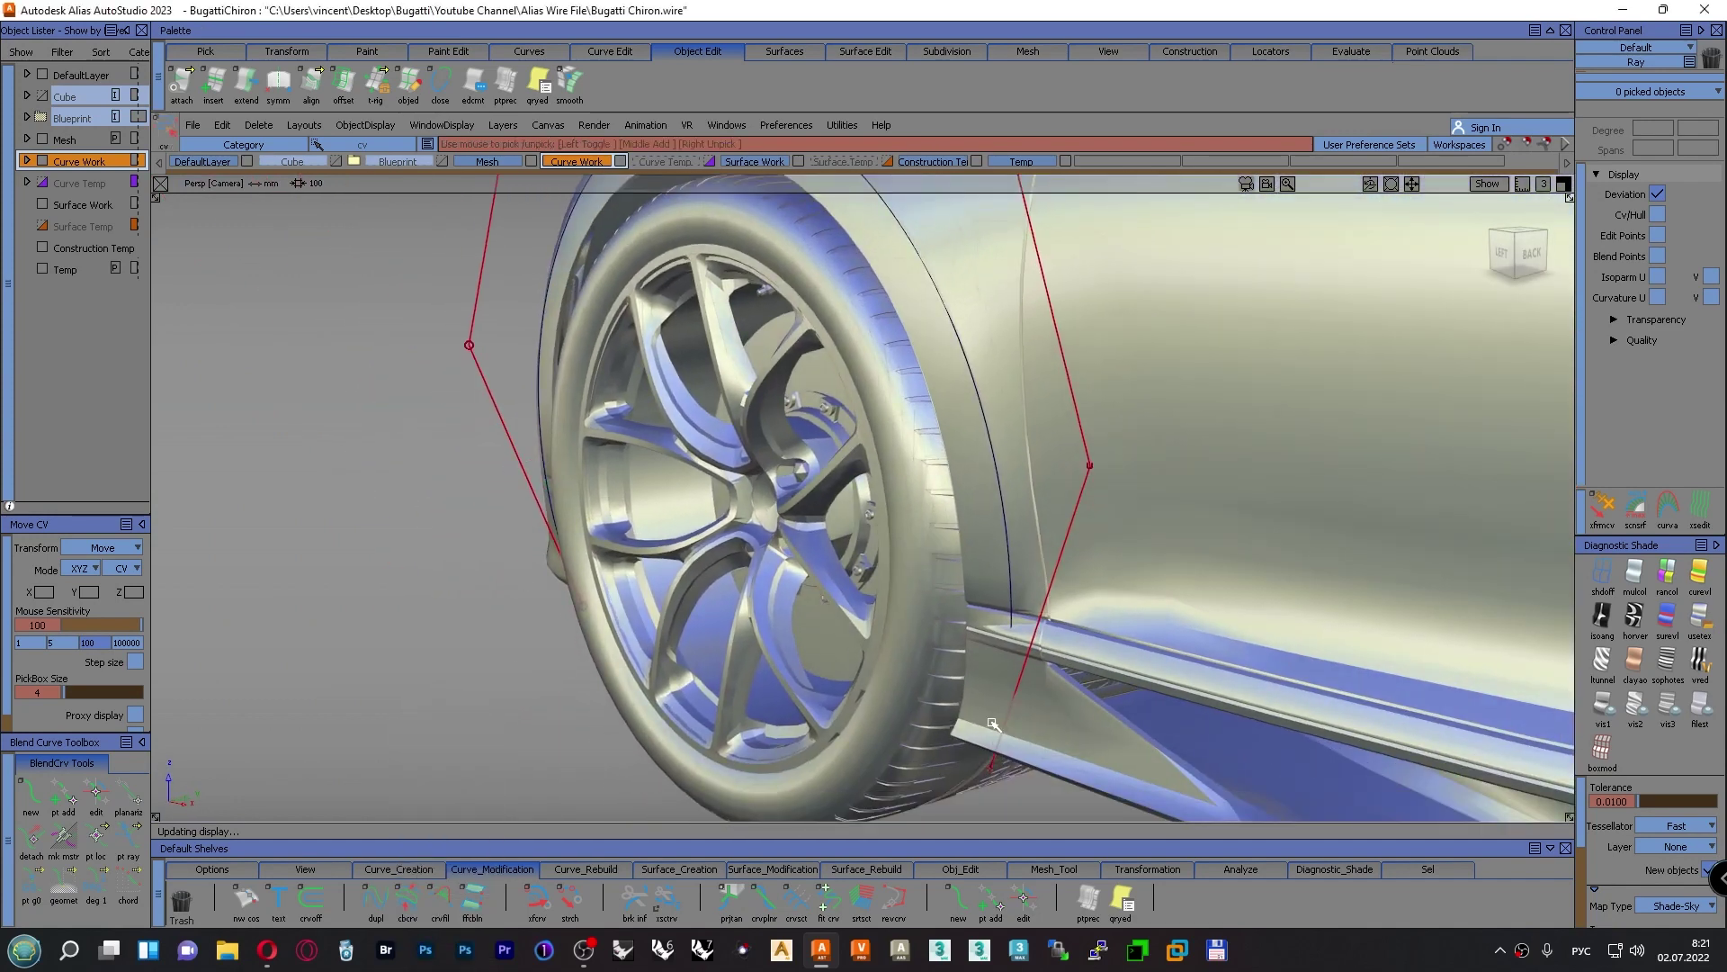
{"action": "left_click", "coordinate": [992, 770]}
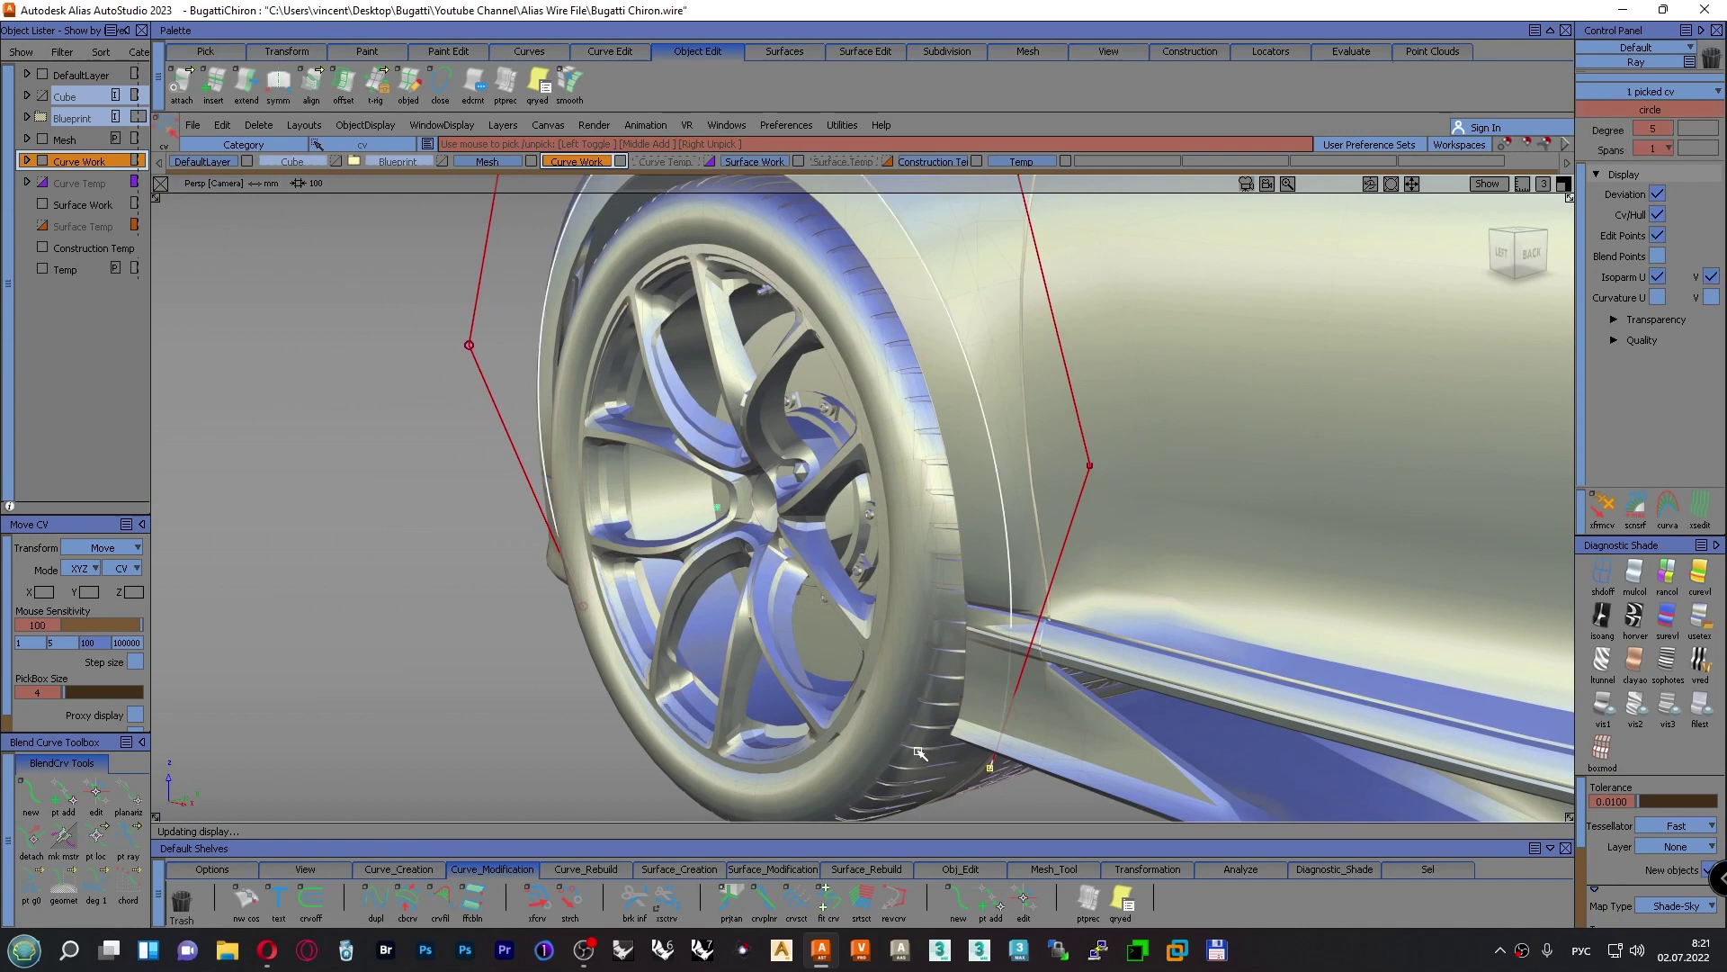
{"action": "left_click", "coordinate": [583, 604]}
{"action": "left_click_drag", "start_coordinate": [888, 659], "coordinate": [680, 624], "text": "alt+shift"}
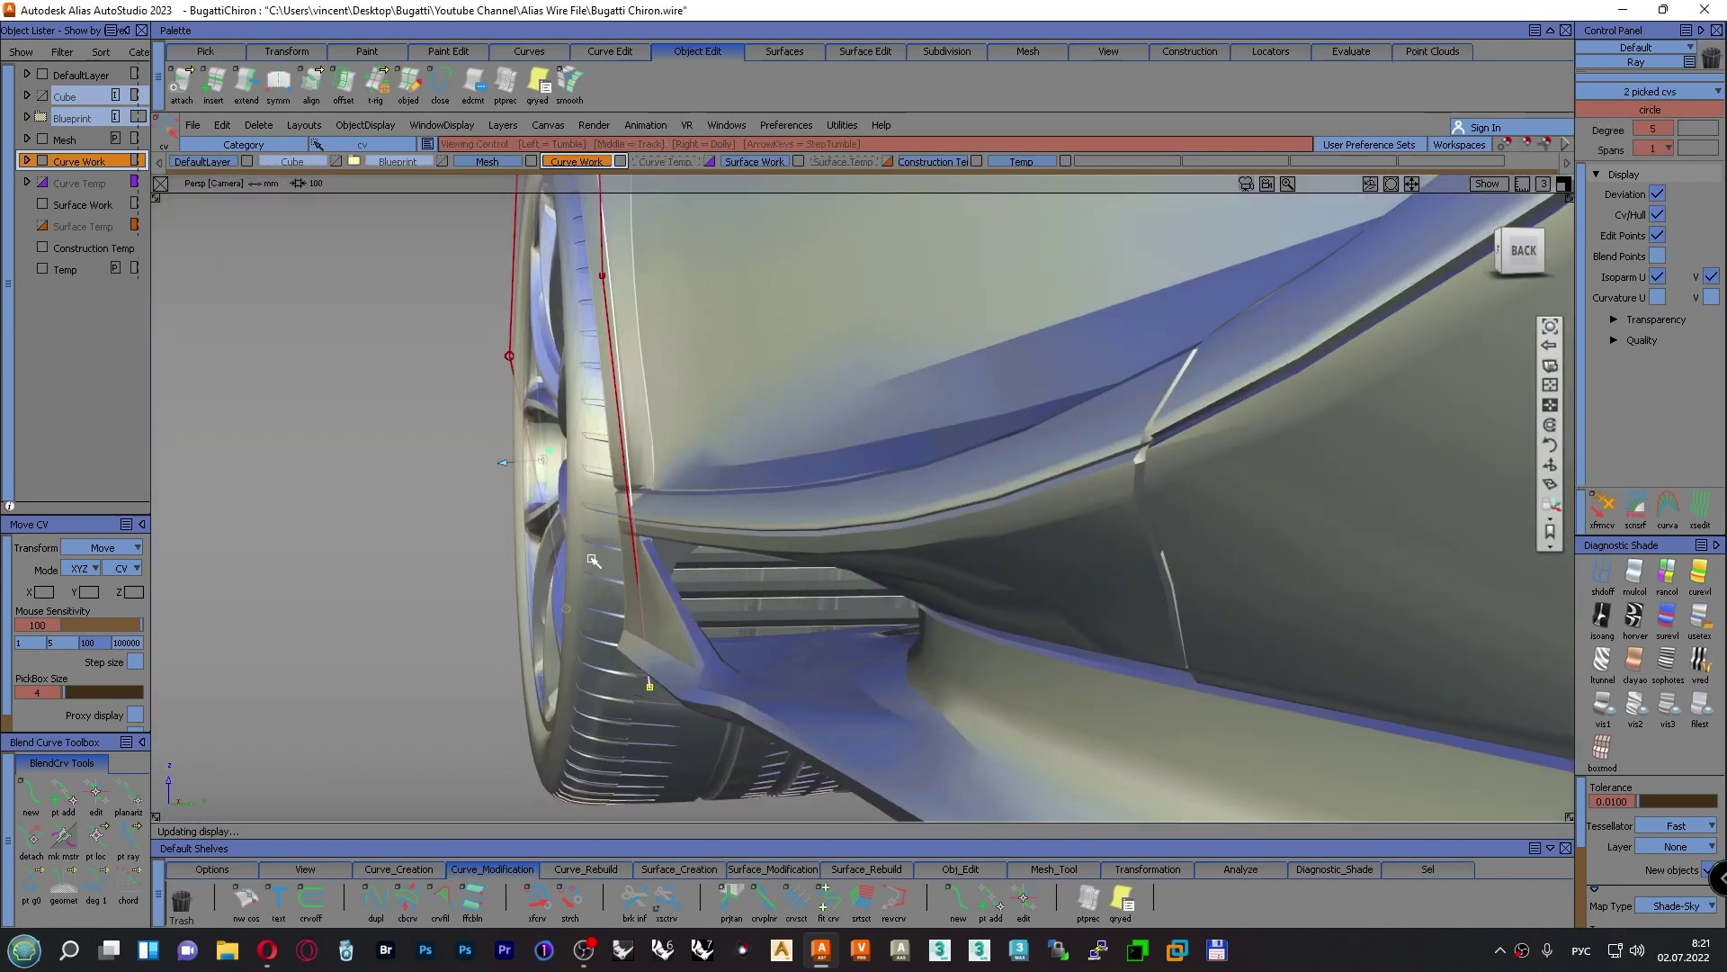
{"action": "right_click_drag", "start_coordinate": [593, 562], "coordinate": [588, 523], "text": "alt+shift"}
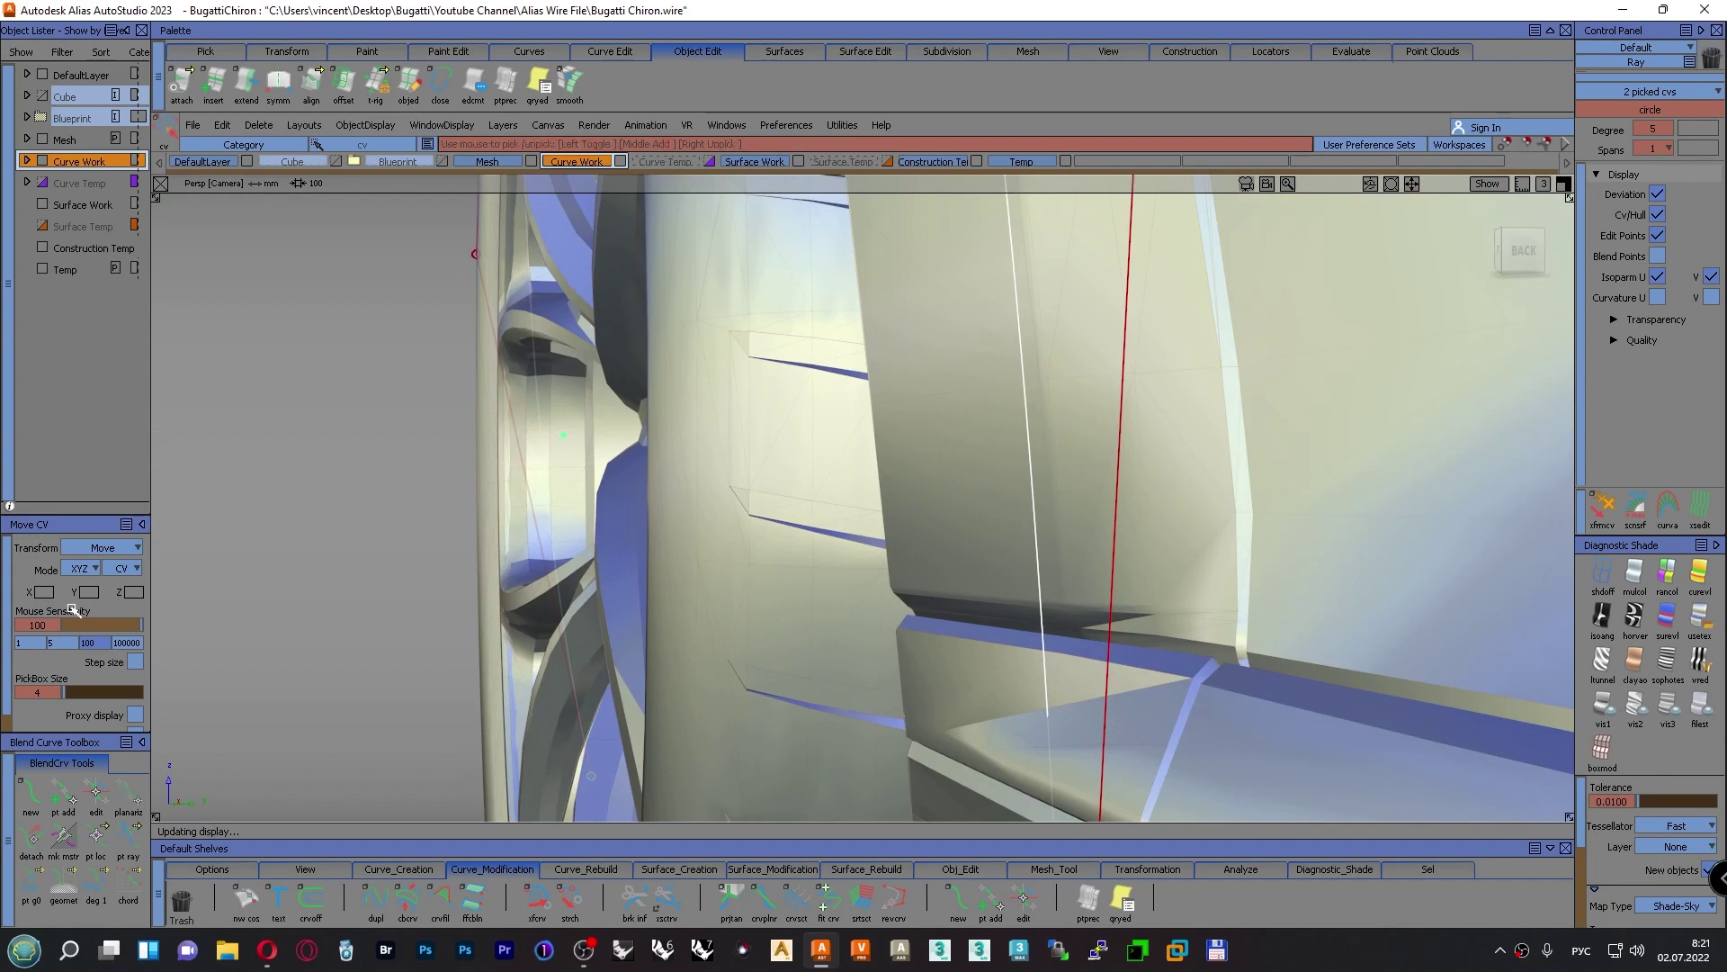
{"action": "left_click", "coordinate": [1602, 509]}
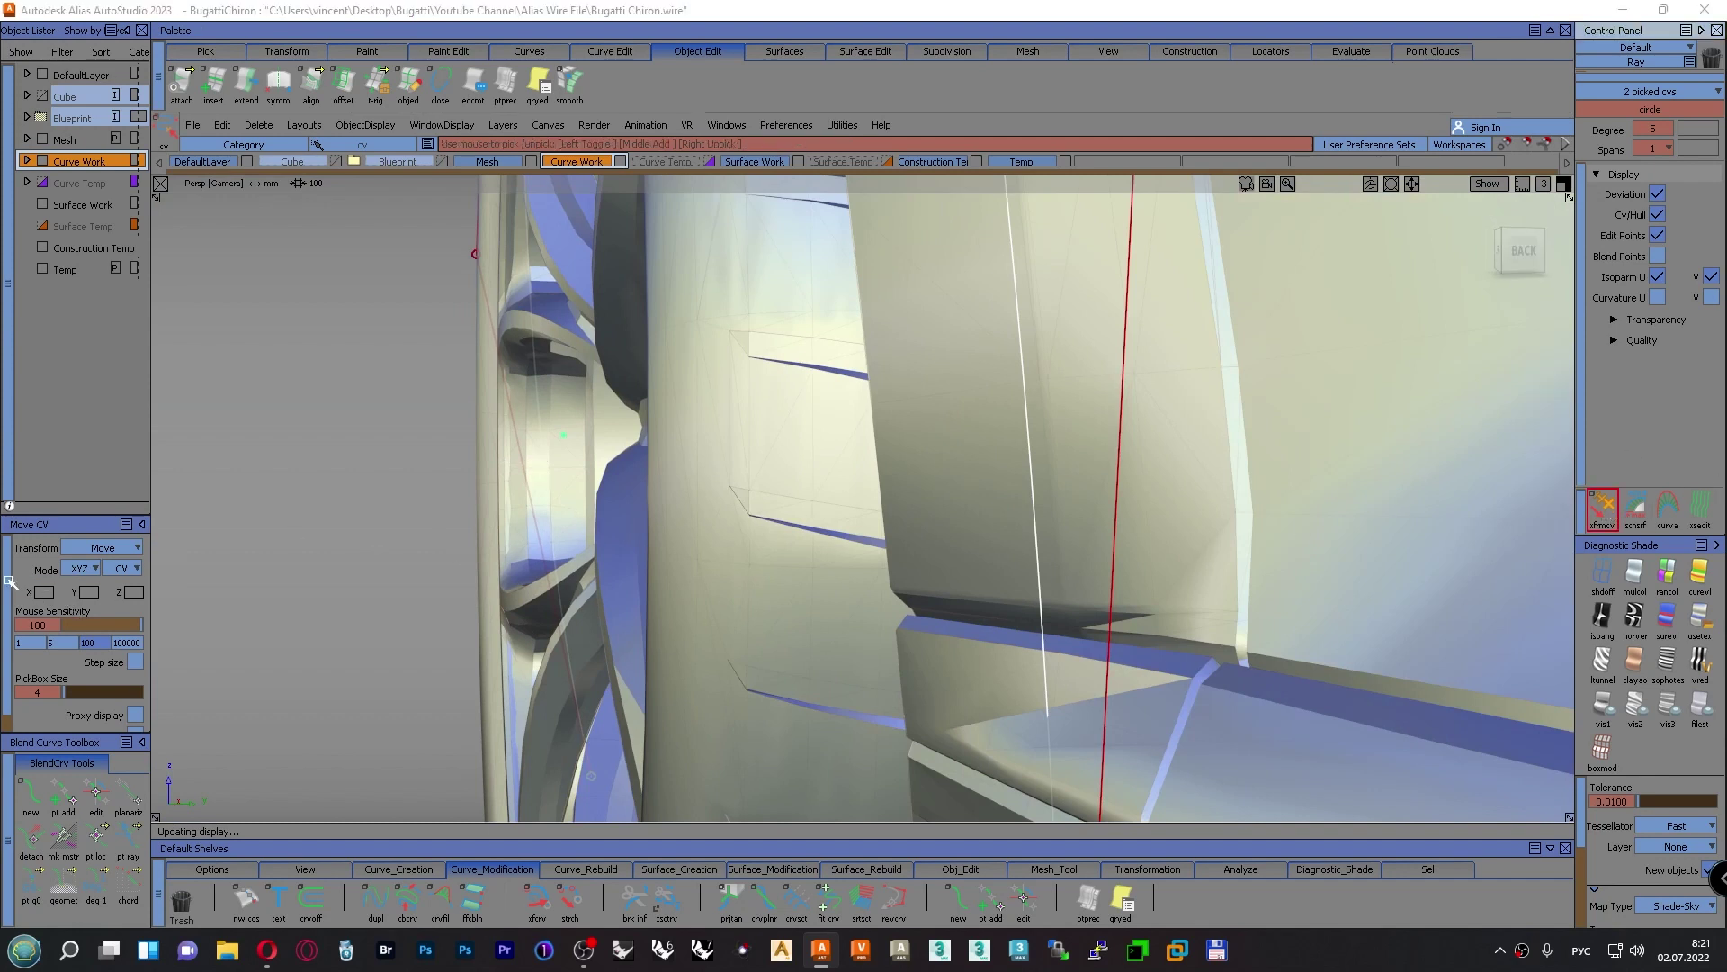
{"action": "left_click", "coordinate": [61, 623]}
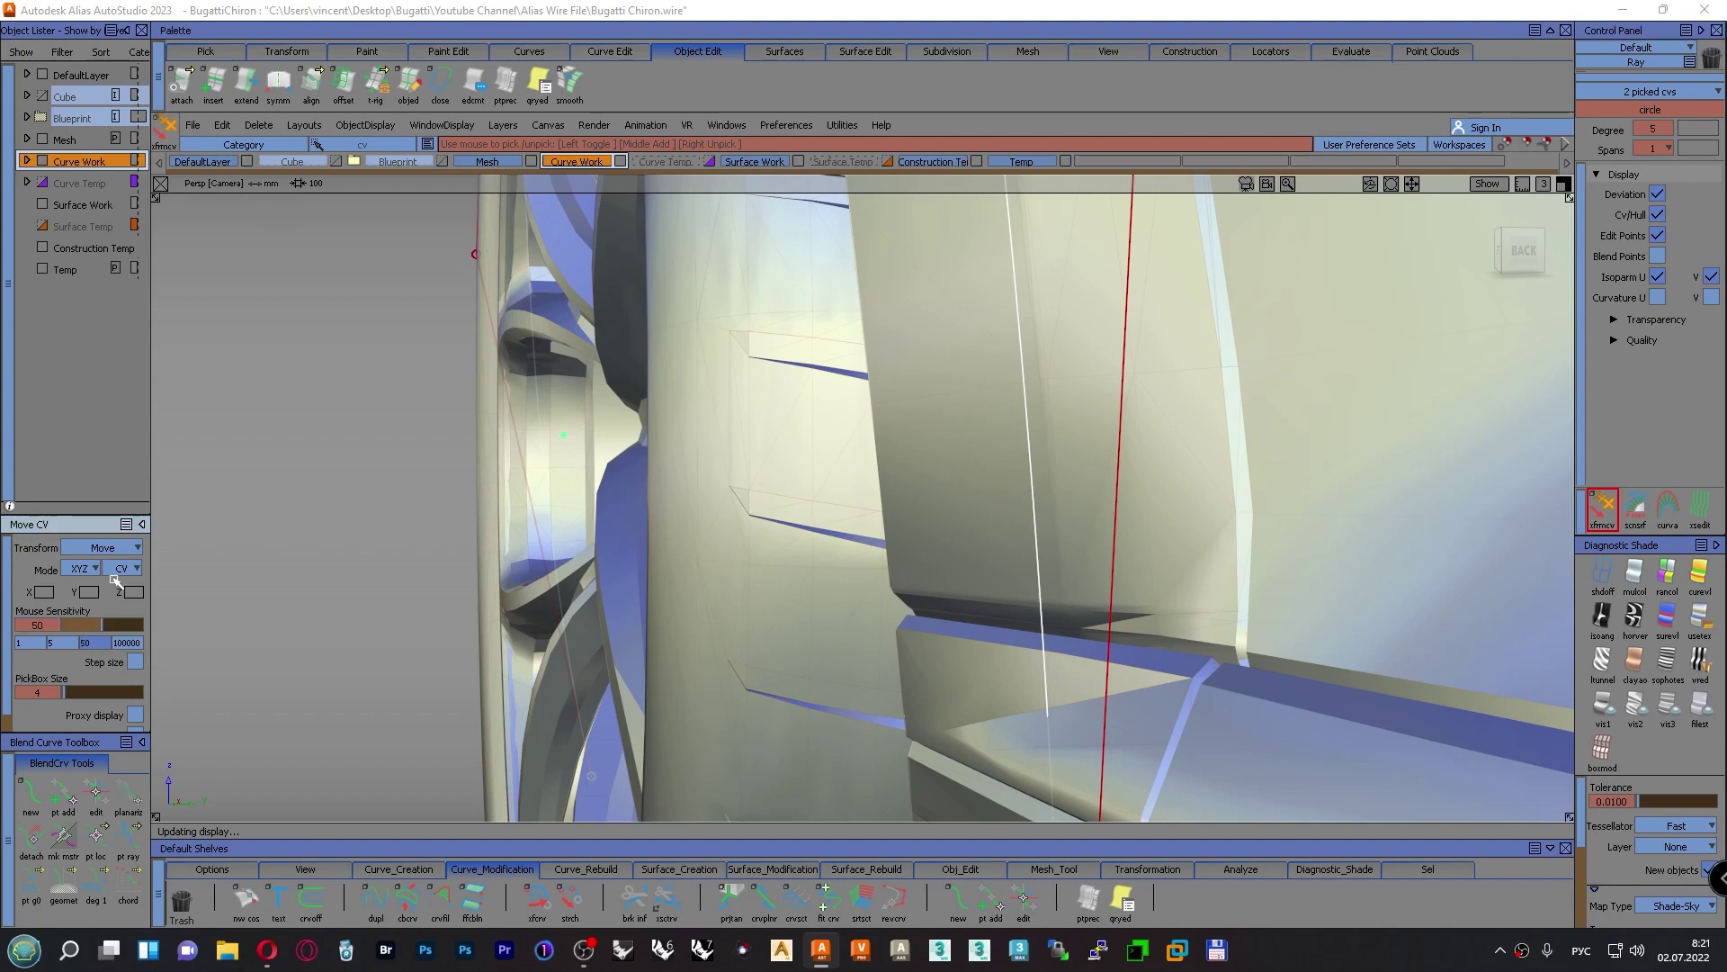
{"action": "right_click_drag", "start_coordinate": [440, 511], "coordinate": [432, 517], "text": "alt+shift"}
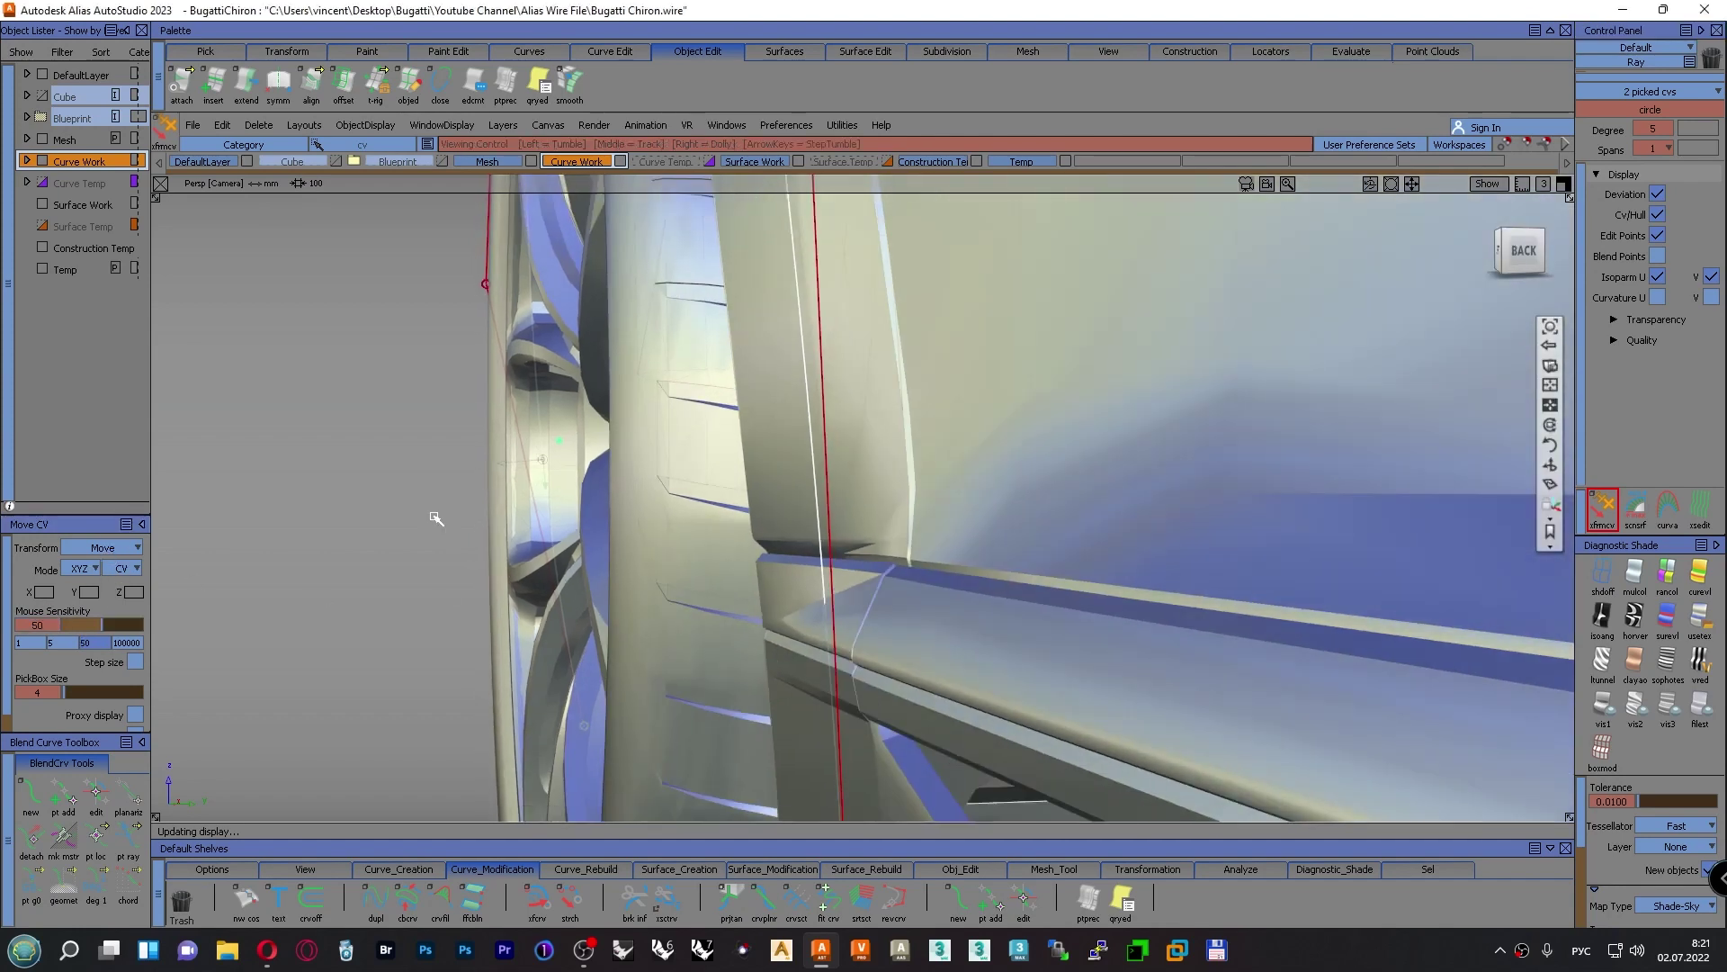
{"action": "left_click_drag", "start_coordinate": [393, 569], "coordinate": [1529, 440]}
{"action": "middle_click_drag", "start_coordinate": [441, 609], "coordinate": [1439, 457]}
{"action": "middle_click_drag", "start_coordinate": [326, 614], "coordinate": [1608, 370]}
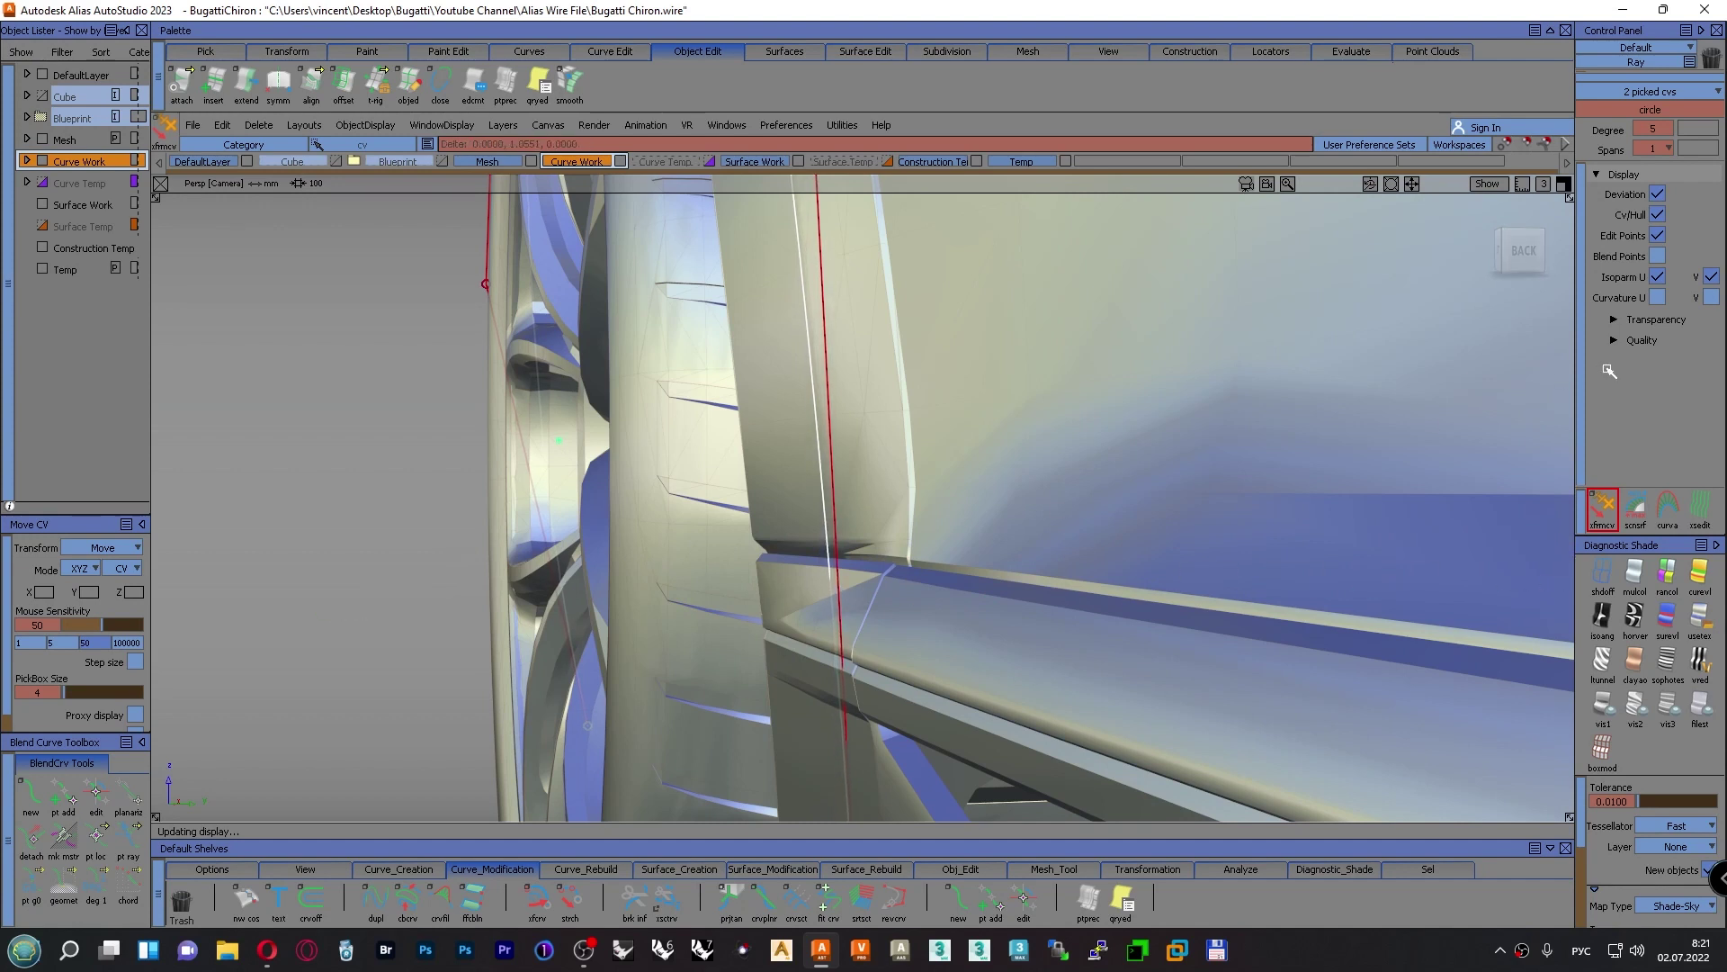
{"action": "middle_click_drag", "start_coordinate": [405, 542], "coordinate": [1561, 383]}
{"action": "middle_click_drag", "start_coordinate": [459, 558], "coordinate": [1484, 328]}
{"action": "left_click_drag", "start_coordinate": [292, 624], "coordinate": [1338, 452]}
Place the front arch curve's pivot on the curve near its rear lower end and rotate the whole curve slightly to follow the bumper
{"action": "left_click_drag", "start_coordinate": [539, 504], "coordinate": [1314, 470], "text": "alt+shift"}
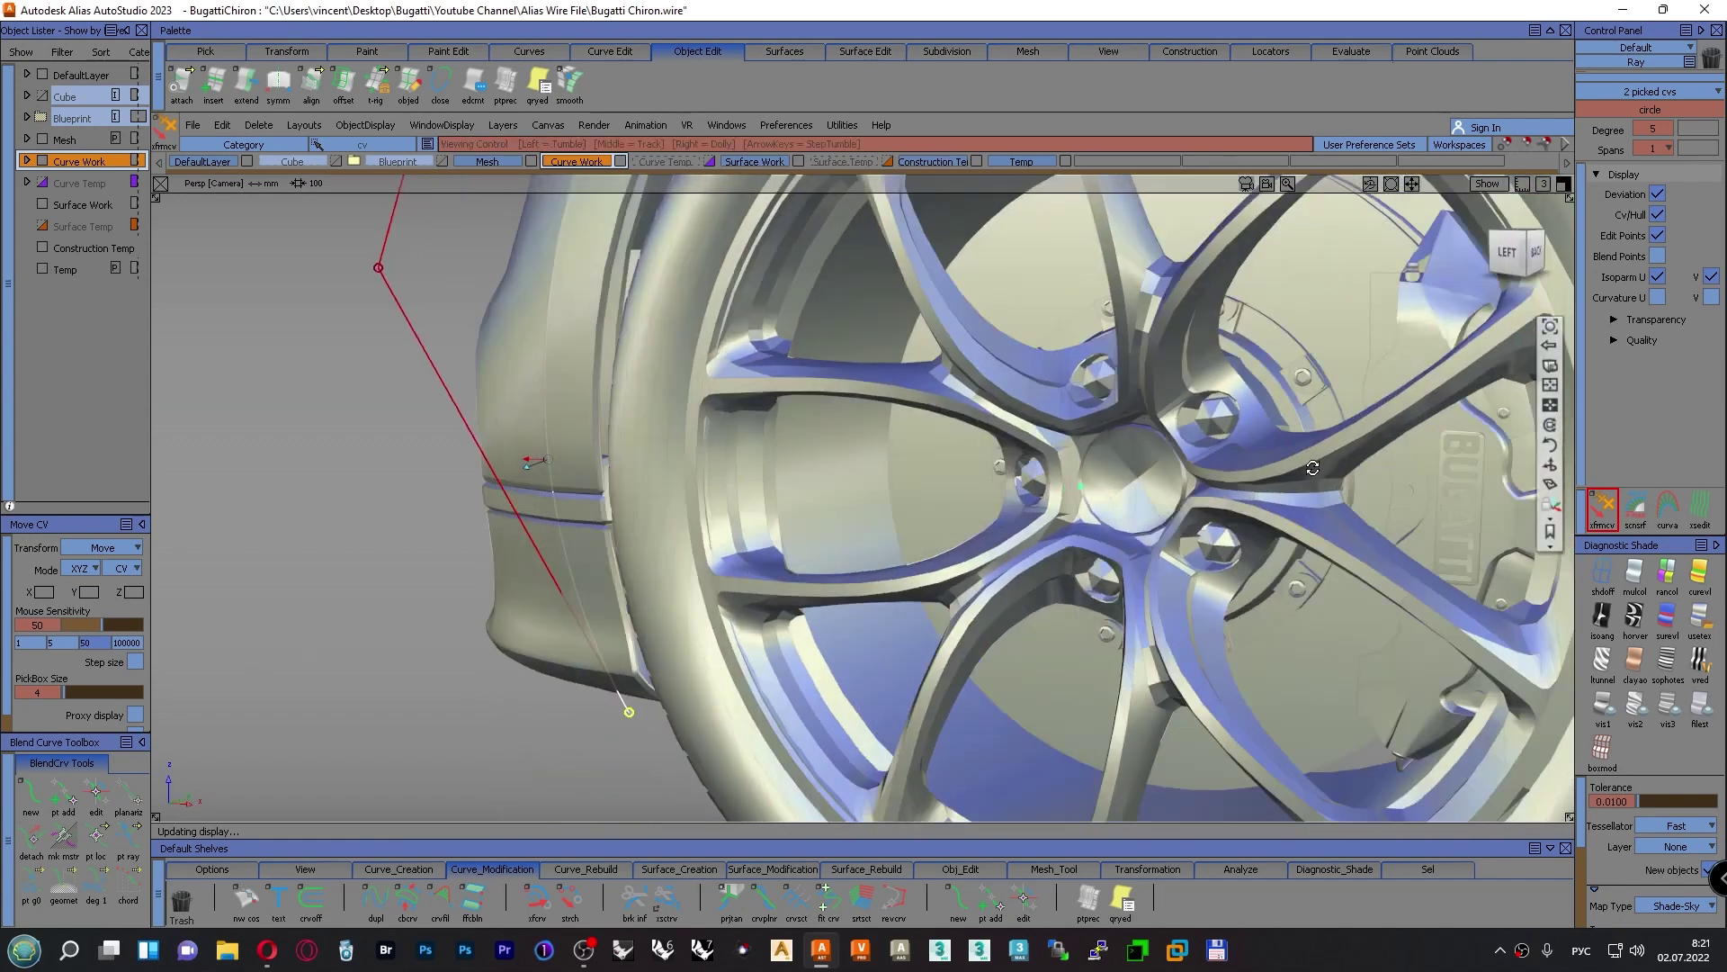
{"action": "right_click_drag", "start_coordinate": [1314, 471], "coordinate": [1049, 539], "text": "alt+shift"}
{"action": "left_click_drag", "start_coordinate": [801, 563], "coordinate": [968, 581], "text": "alt+shift"}
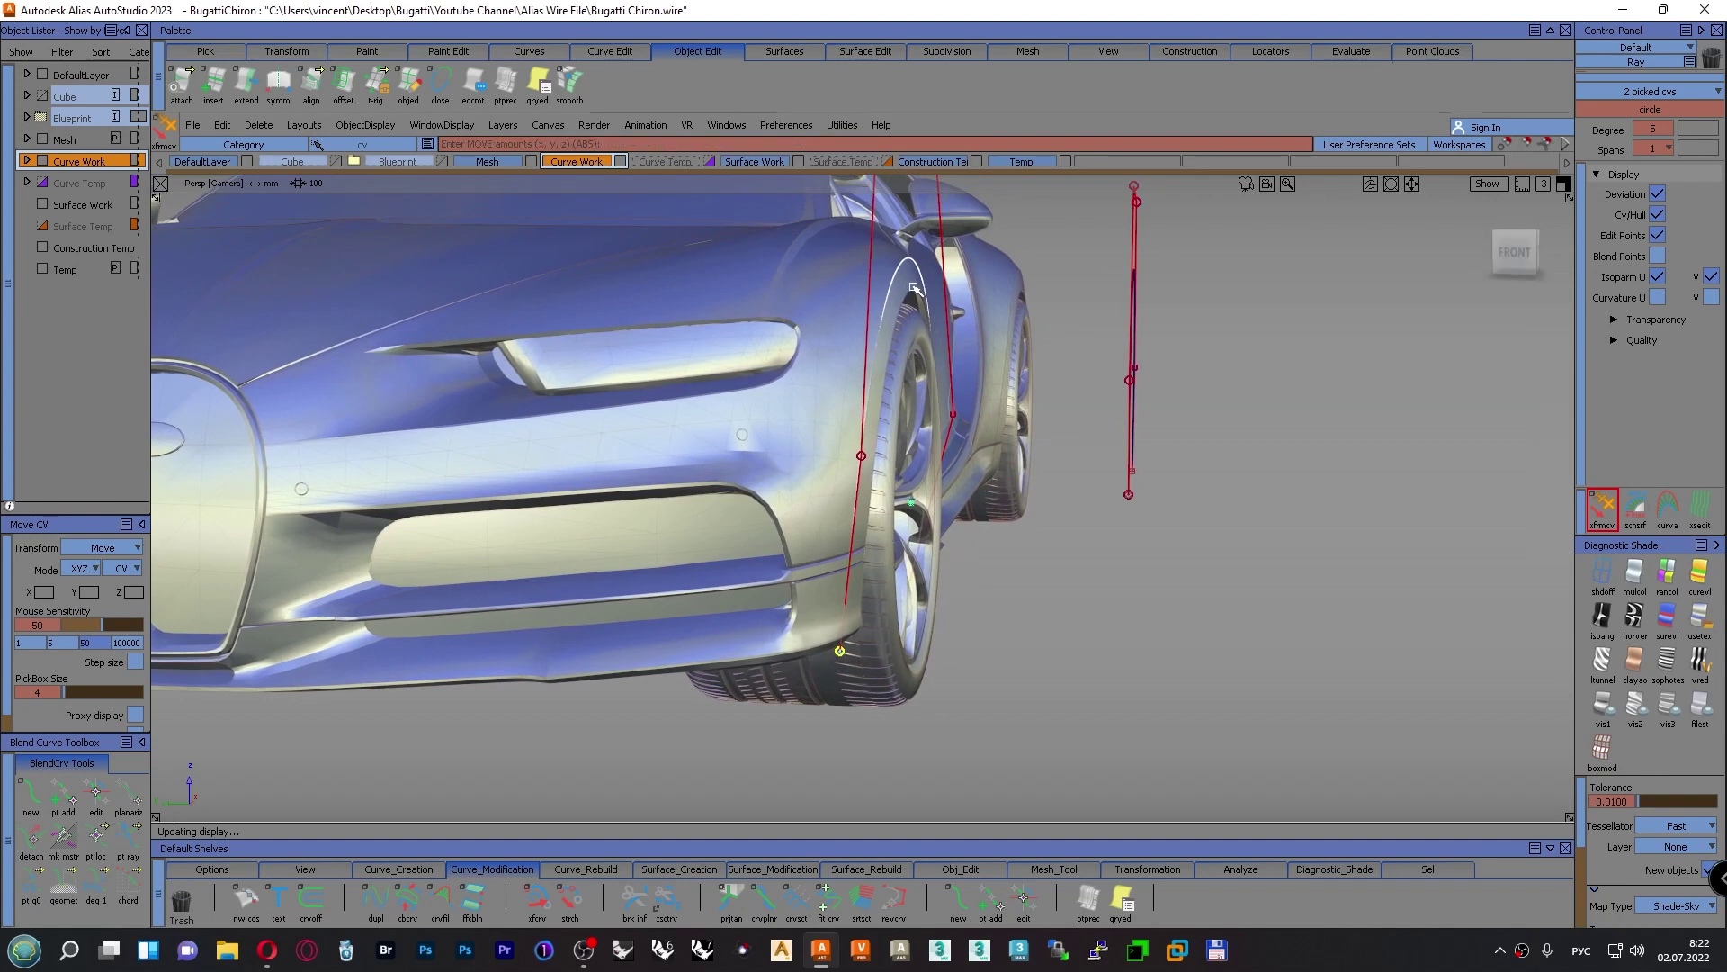
{"action": "left_click_drag", "start_coordinate": [939, 549], "coordinate": [917, 601], "text": "alt+shift"}
{"action": "right_click_drag", "start_coordinate": [917, 600], "coordinate": [1349, 382], "text": "alt+shift"}
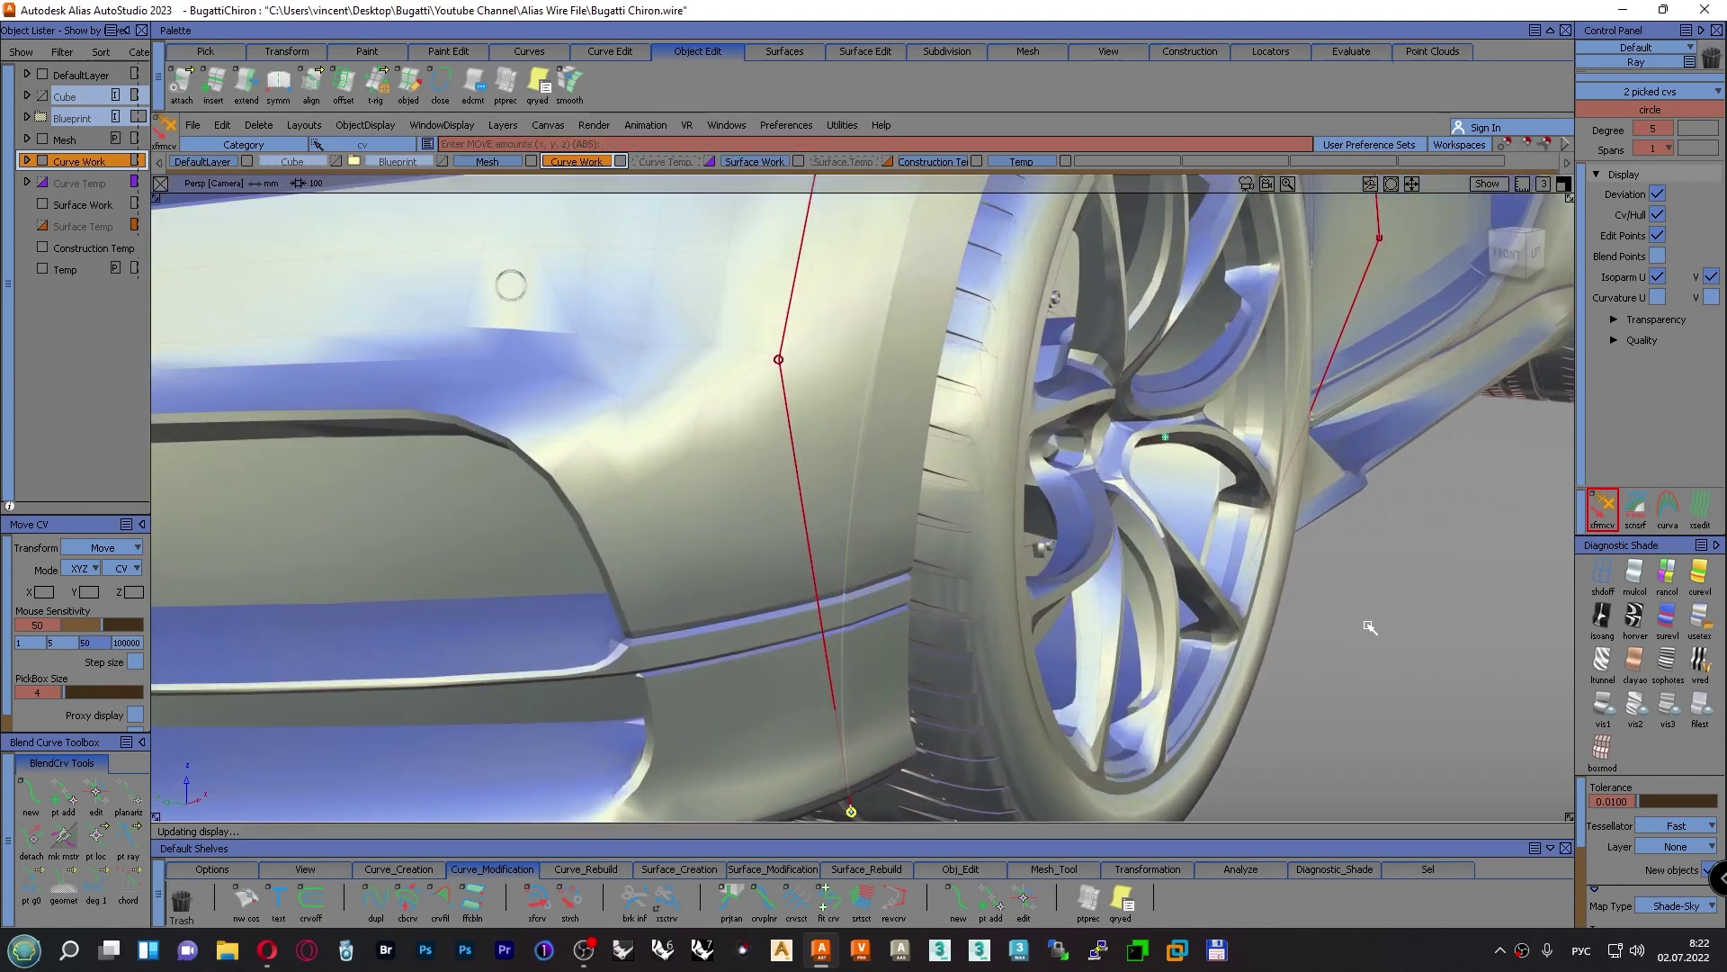
{"action": "left_click_drag", "start_coordinate": [1368, 625], "coordinate": [1425, 557], "text": "ctrl+shift"}
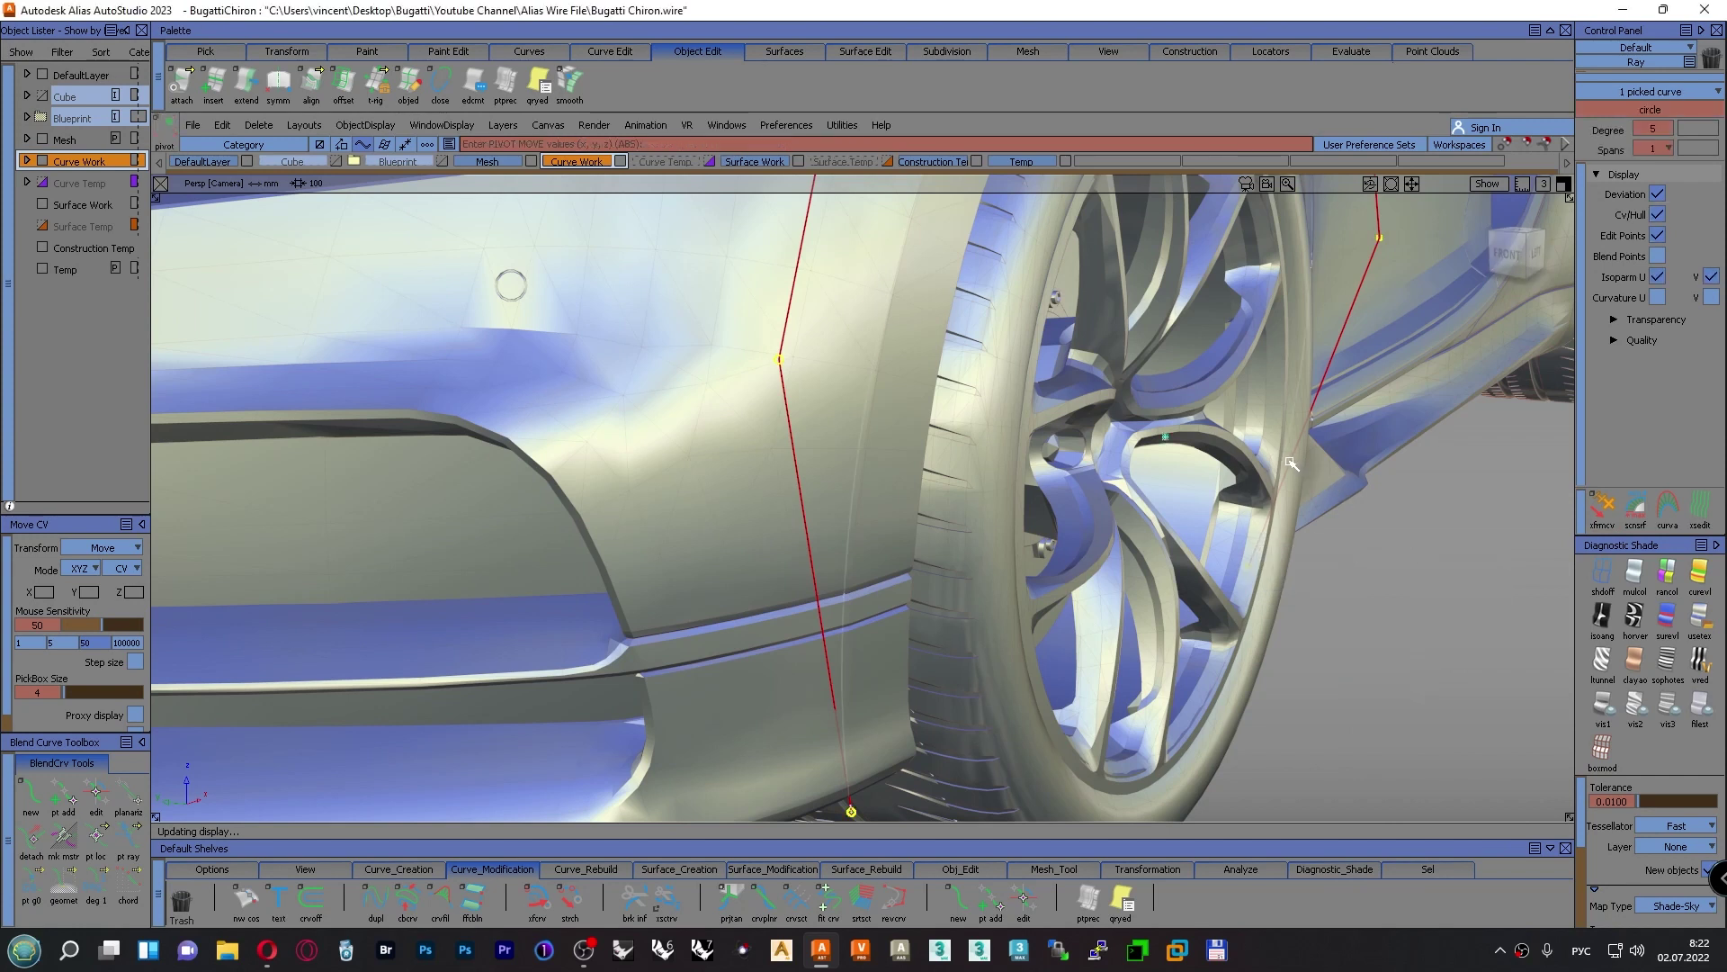
{"action": "left_click_drag", "start_coordinate": [1283, 477], "coordinate": [1277, 572], "text": "ctrl+alt"}
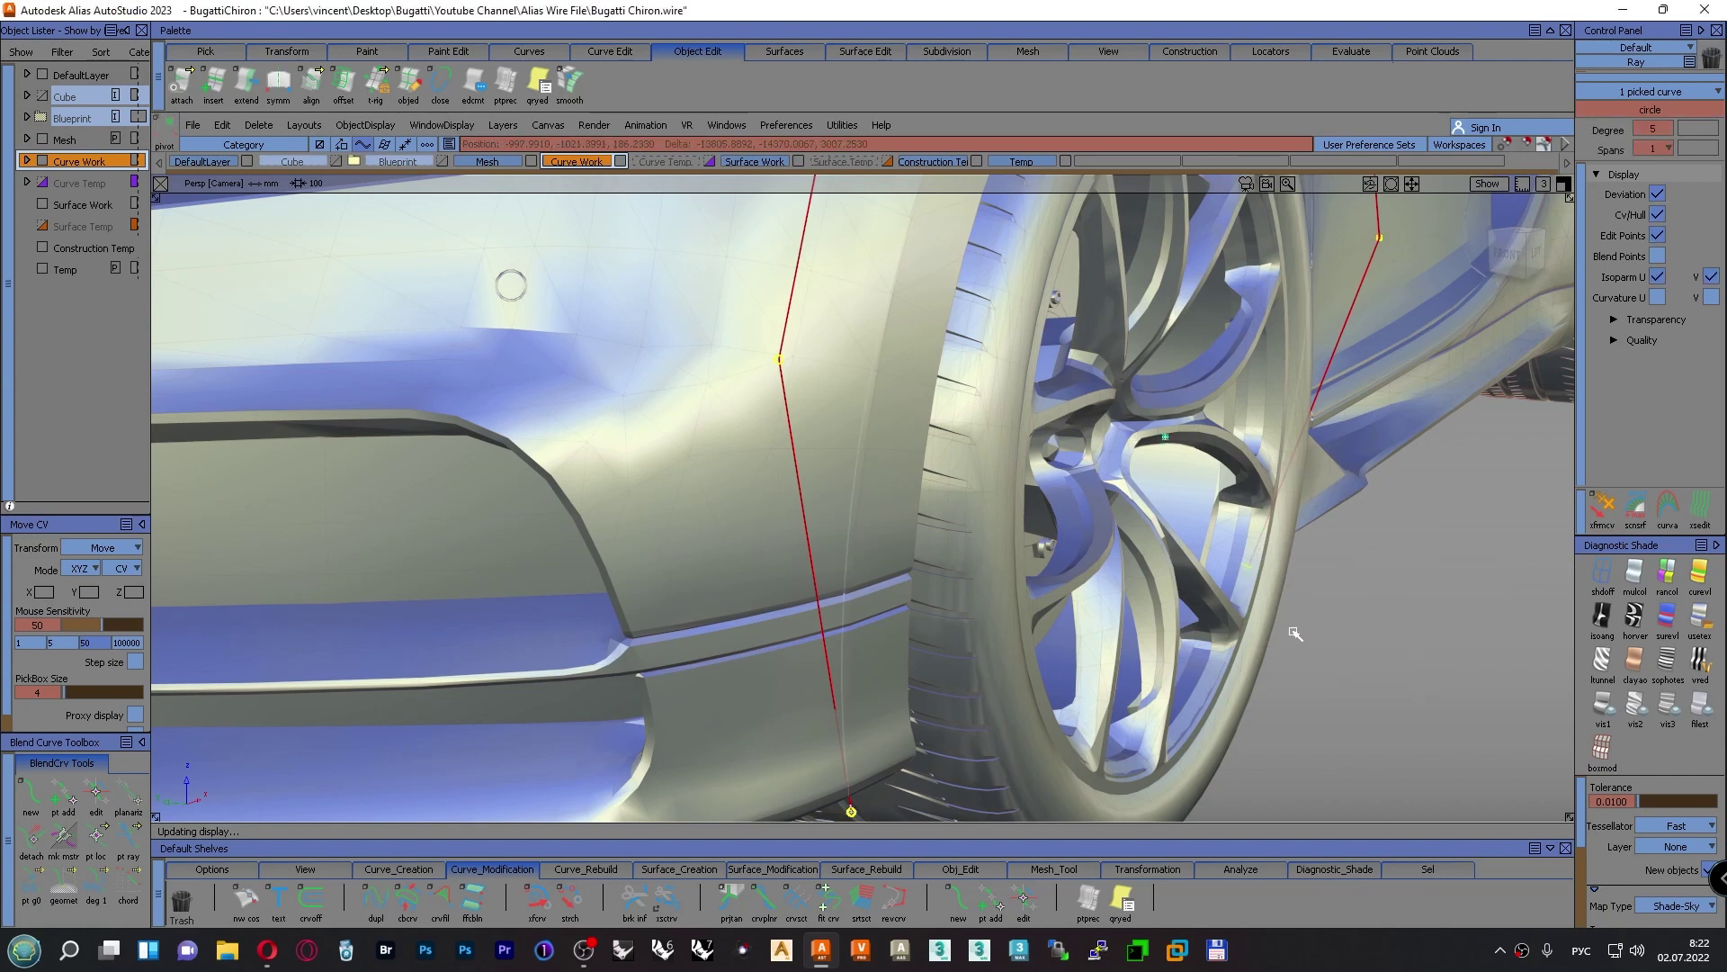
{"action": "left_click_drag", "start_coordinate": [1380, 590], "coordinate": [1384, 631], "text": "ctrl+shift"}
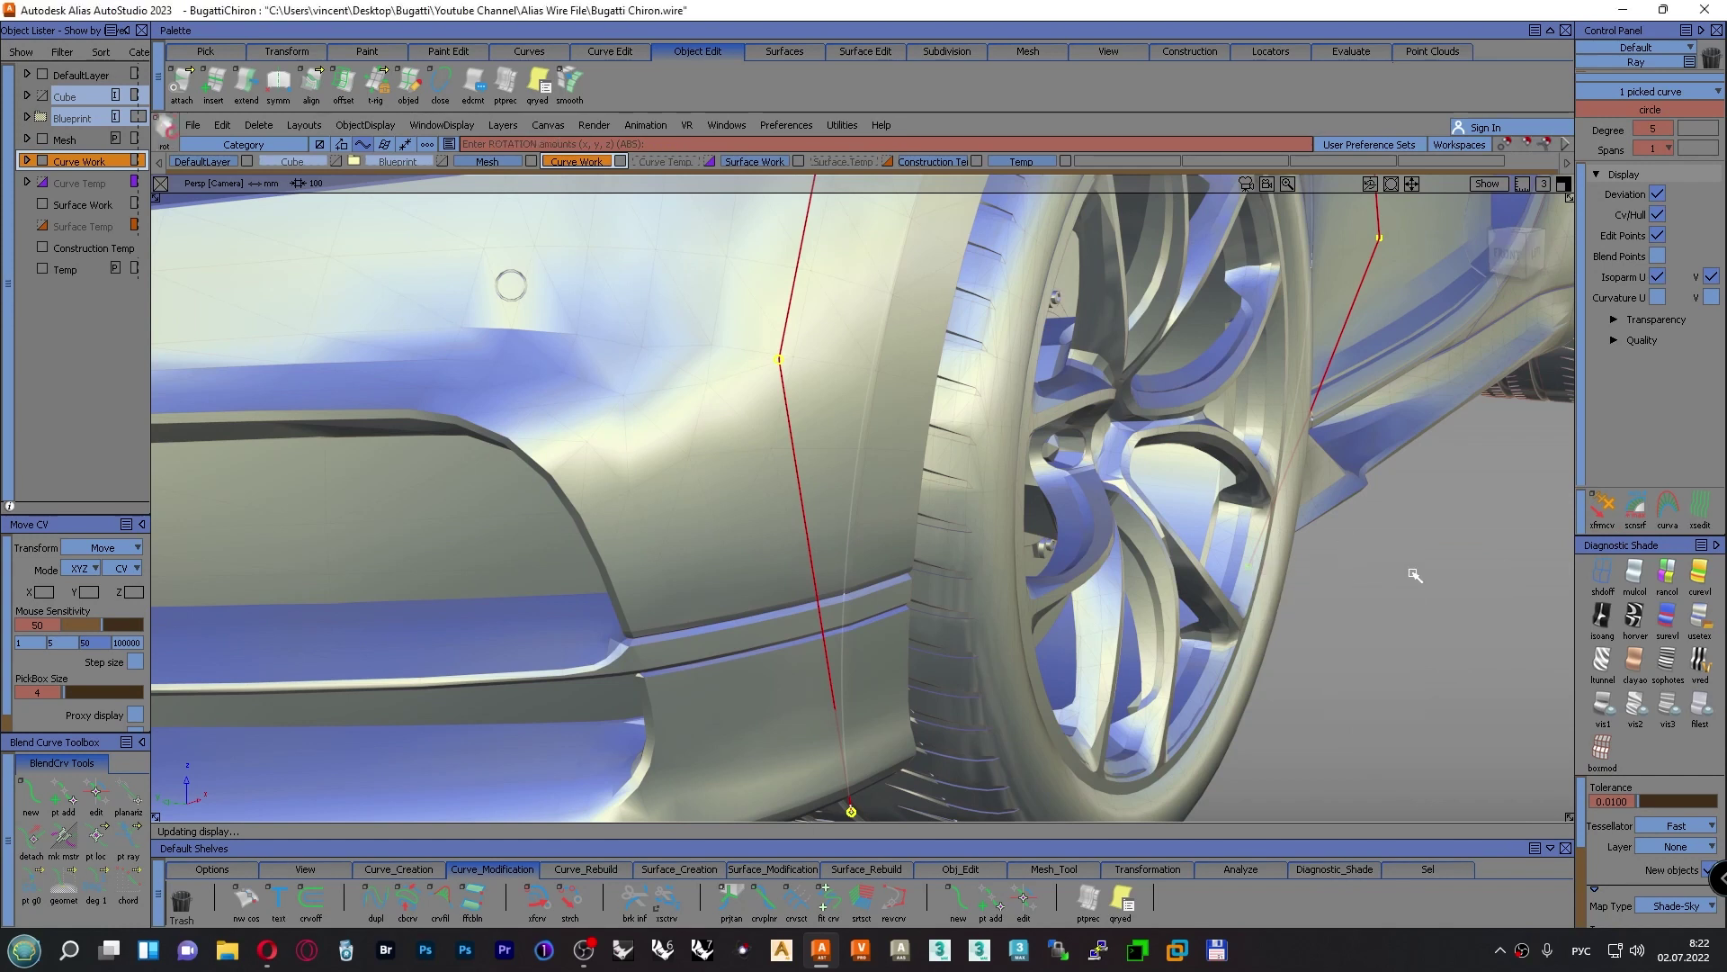
{"action": "right_click_drag", "start_coordinate": [1412, 573], "coordinate": [900, 630]}
Reselect the front arch curve's two lower end CVs and finely shift them sideways against the body behind the front wheel
{"action": "left_click_drag", "start_coordinate": [900, 630], "coordinate": [770, 627], "text": "alt+shift"}
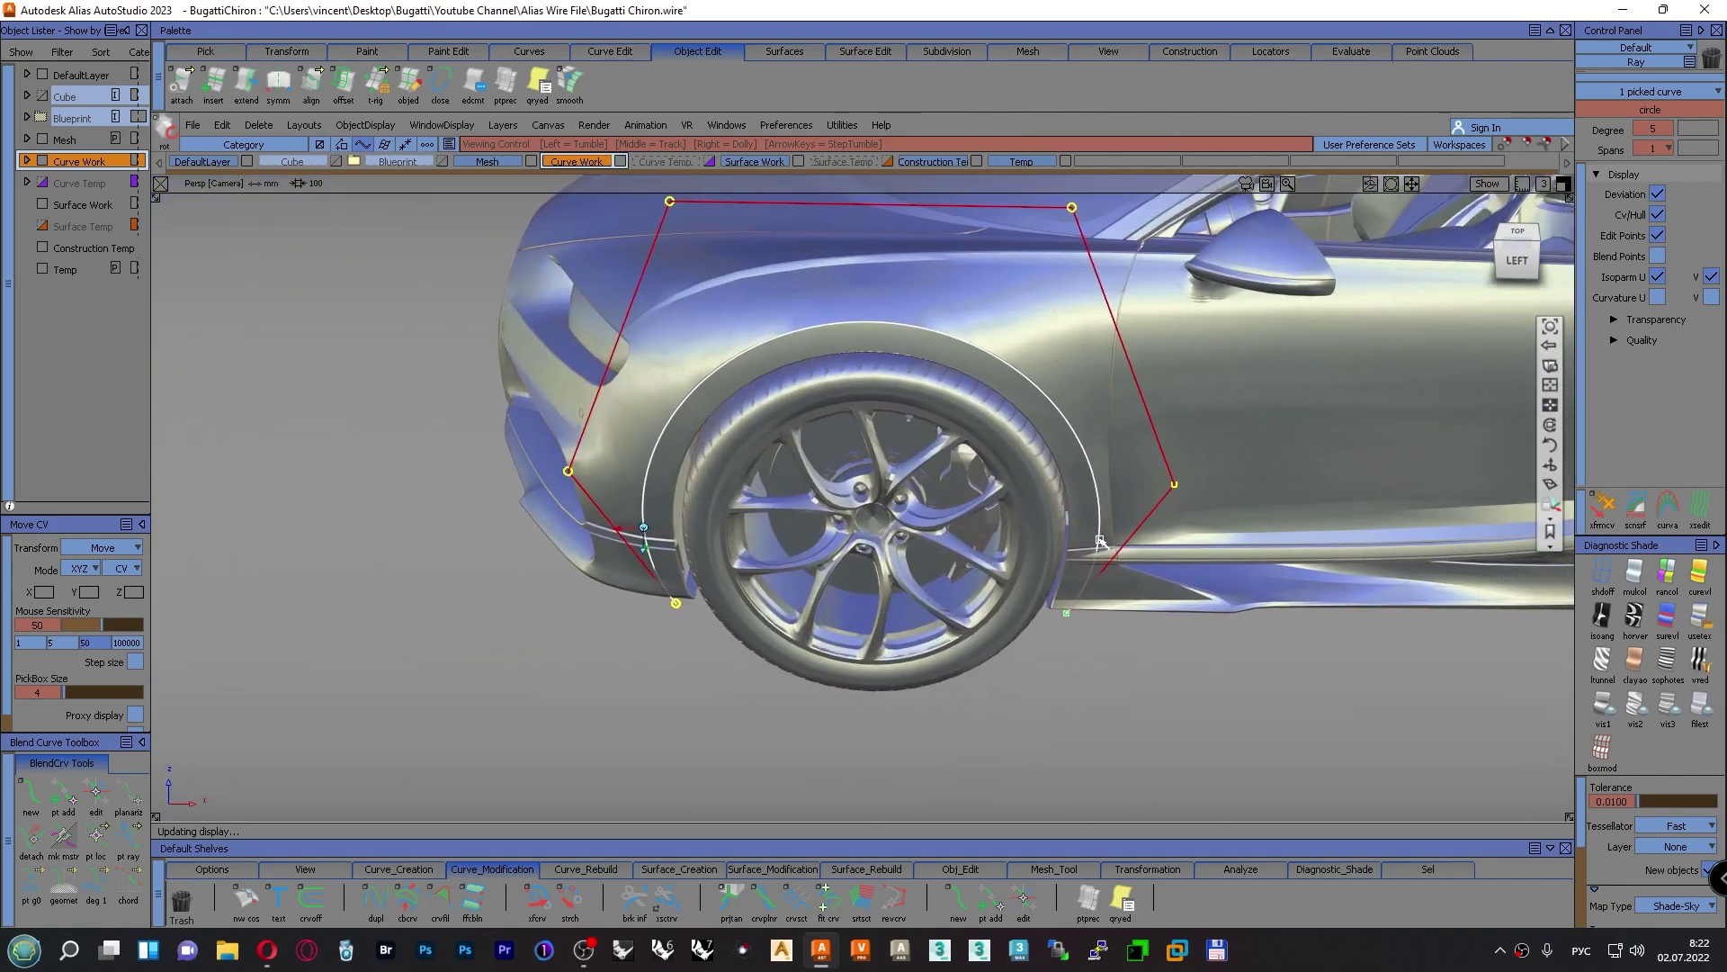
{"action": "right_click_drag", "start_coordinate": [1099, 540], "coordinate": [917, 537], "text": "alt+shift"}
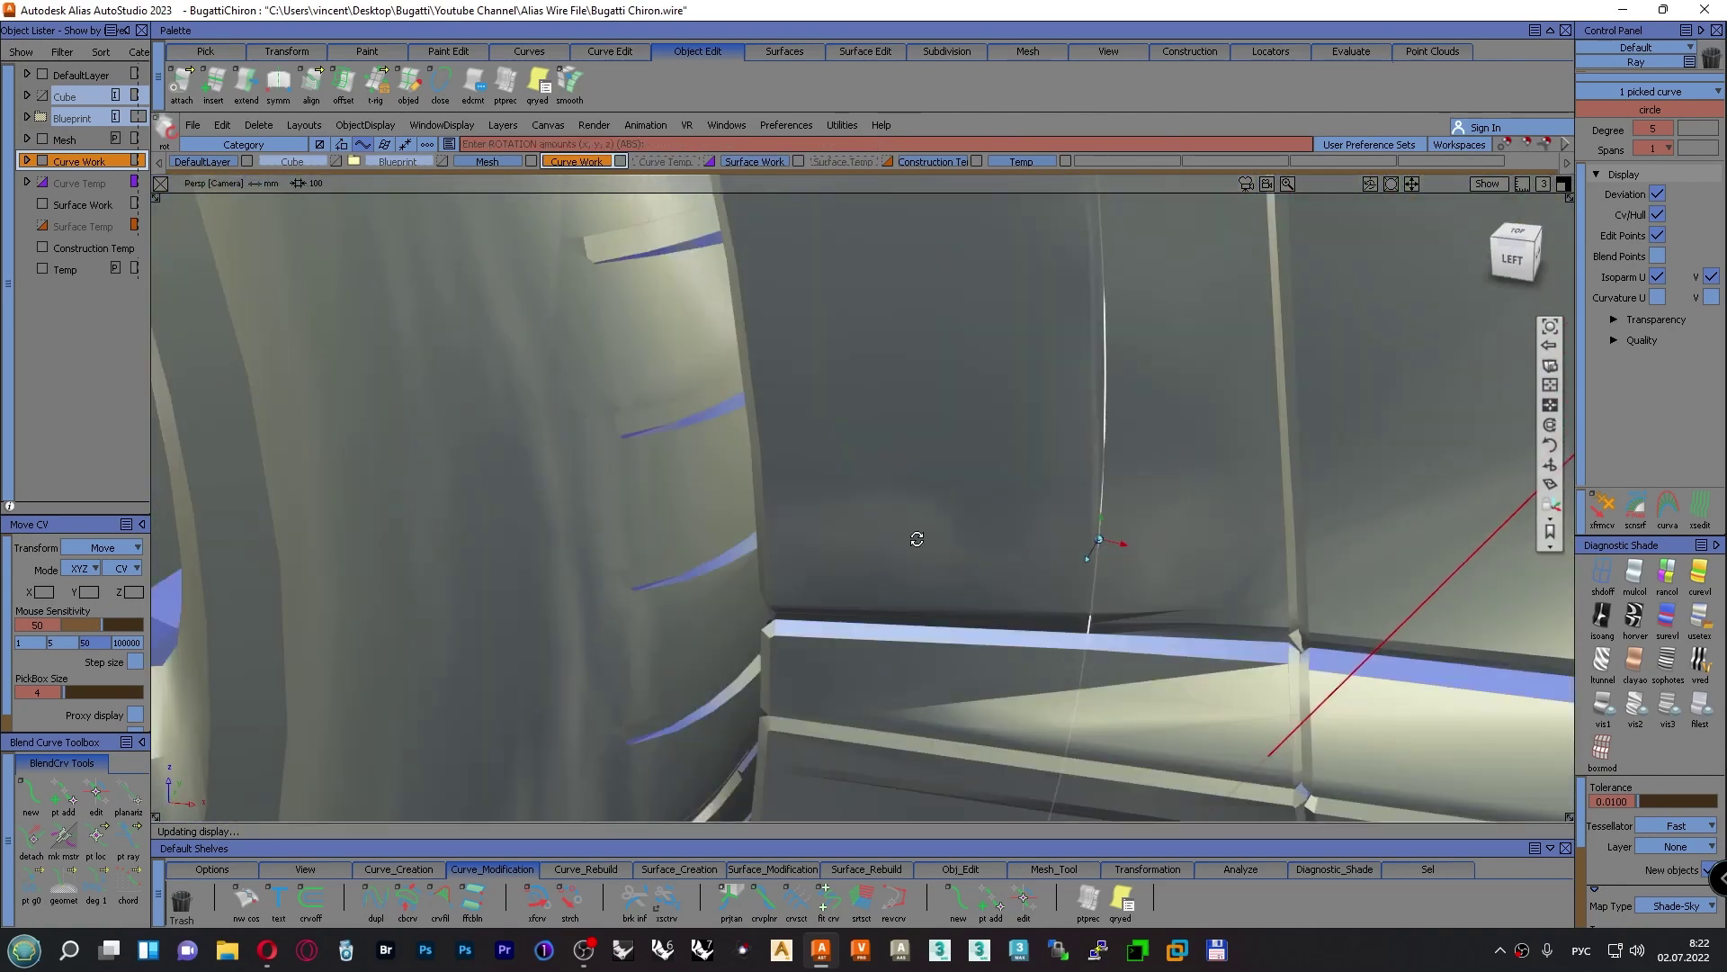
{"action": "left_click_drag", "start_coordinate": [917, 539], "coordinate": [548, 513], "text": "alt+shift"}
{"action": "right_click_drag", "start_coordinate": [794, 540], "coordinate": [755, 588], "text": "alt+shift"}
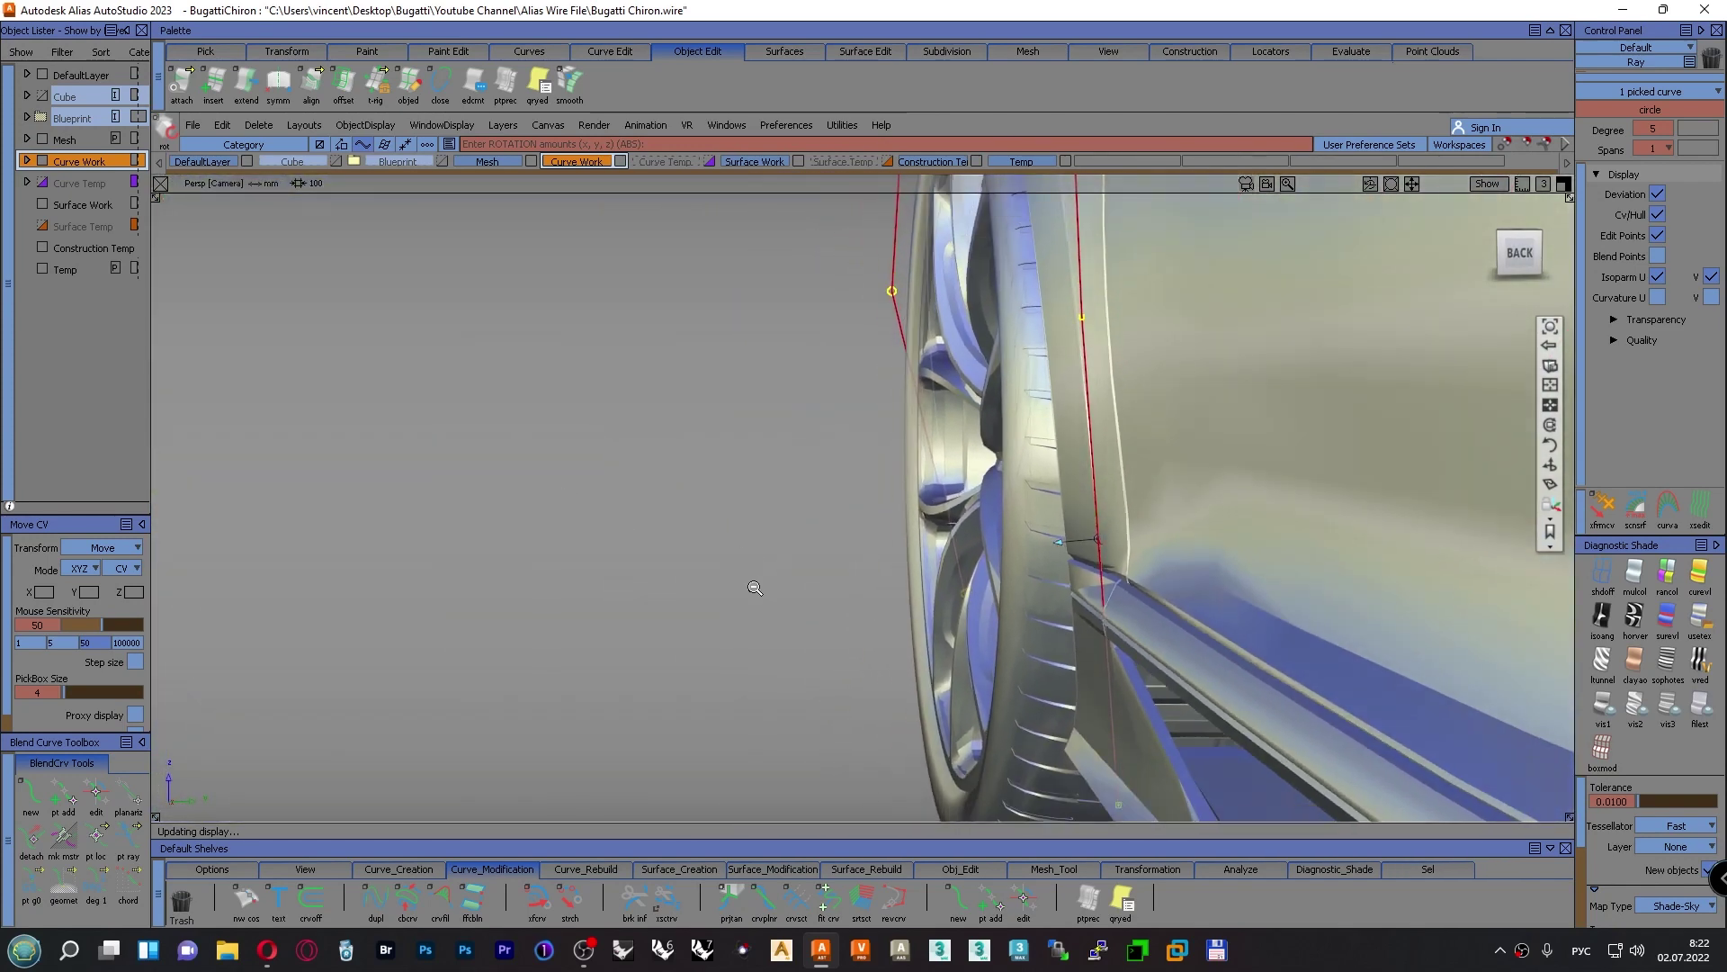
{"action": "middle_click_drag", "start_coordinate": [754, 588], "coordinate": [779, 531], "text": "alt+shift"}
{"action": "left_click_drag", "start_coordinate": [776, 541], "coordinate": [714, 482], "text": "alt+shift"}
{"action": "left_click_drag", "start_coordinate": [688, 565], "coordinate": [755, 565], "text": "ctrl+shift"}
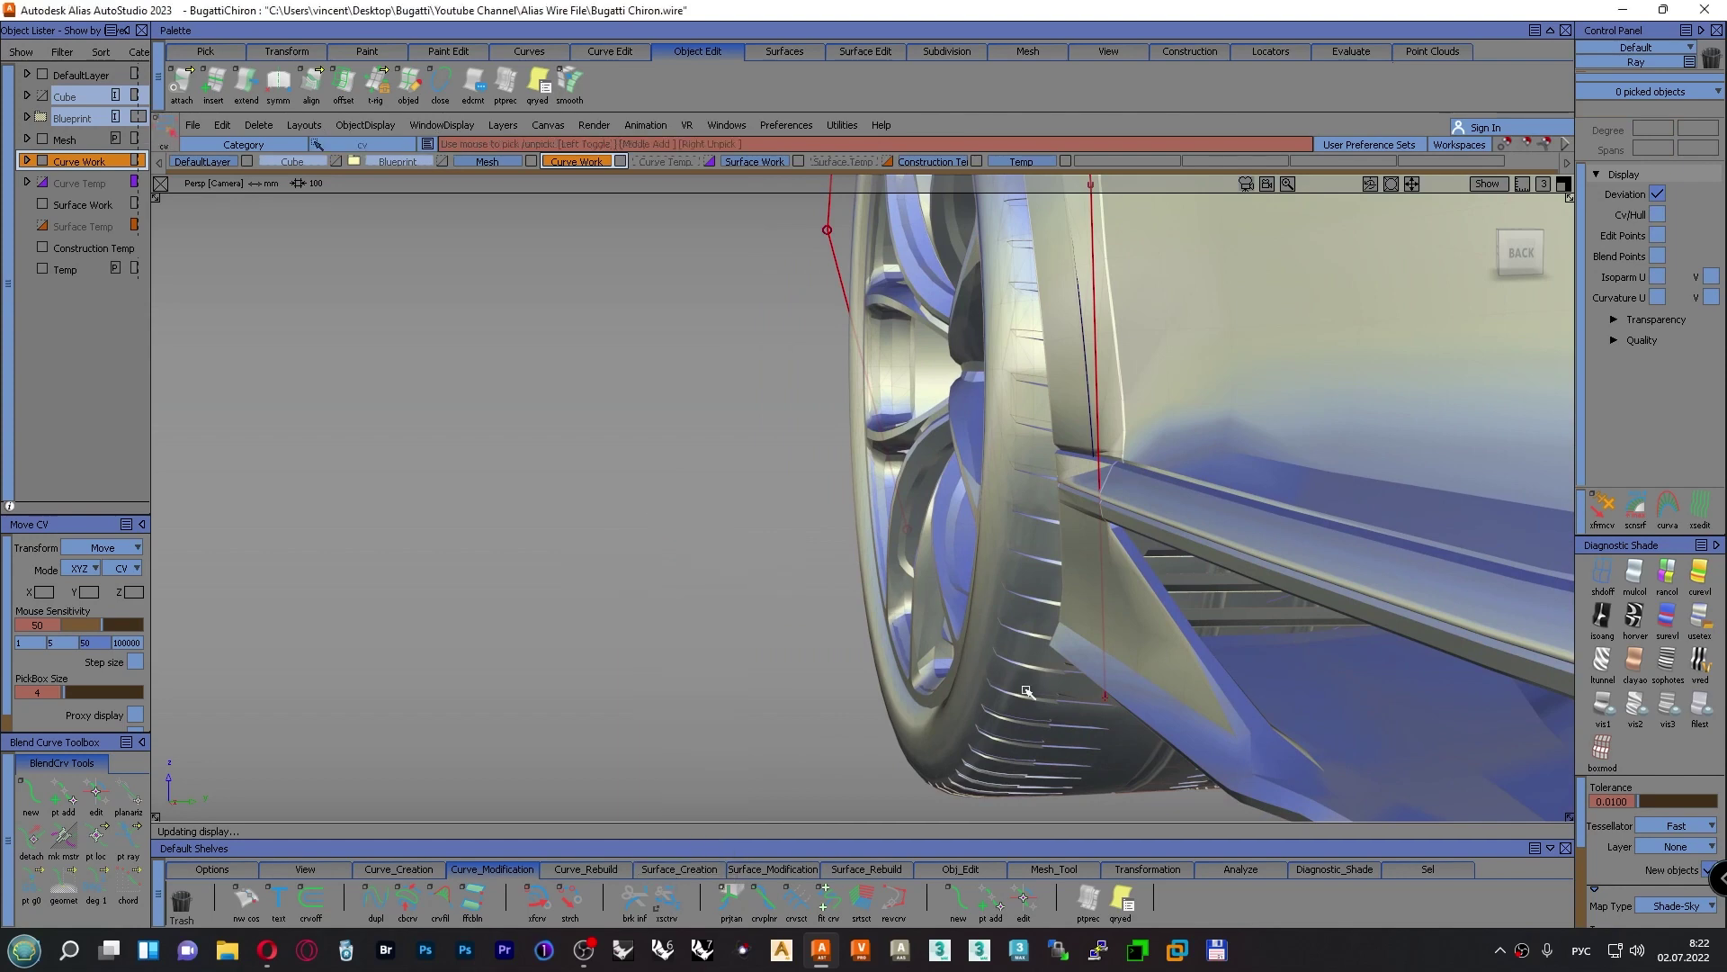
{"action": "left_click", "coordinate": [1107, 698]}
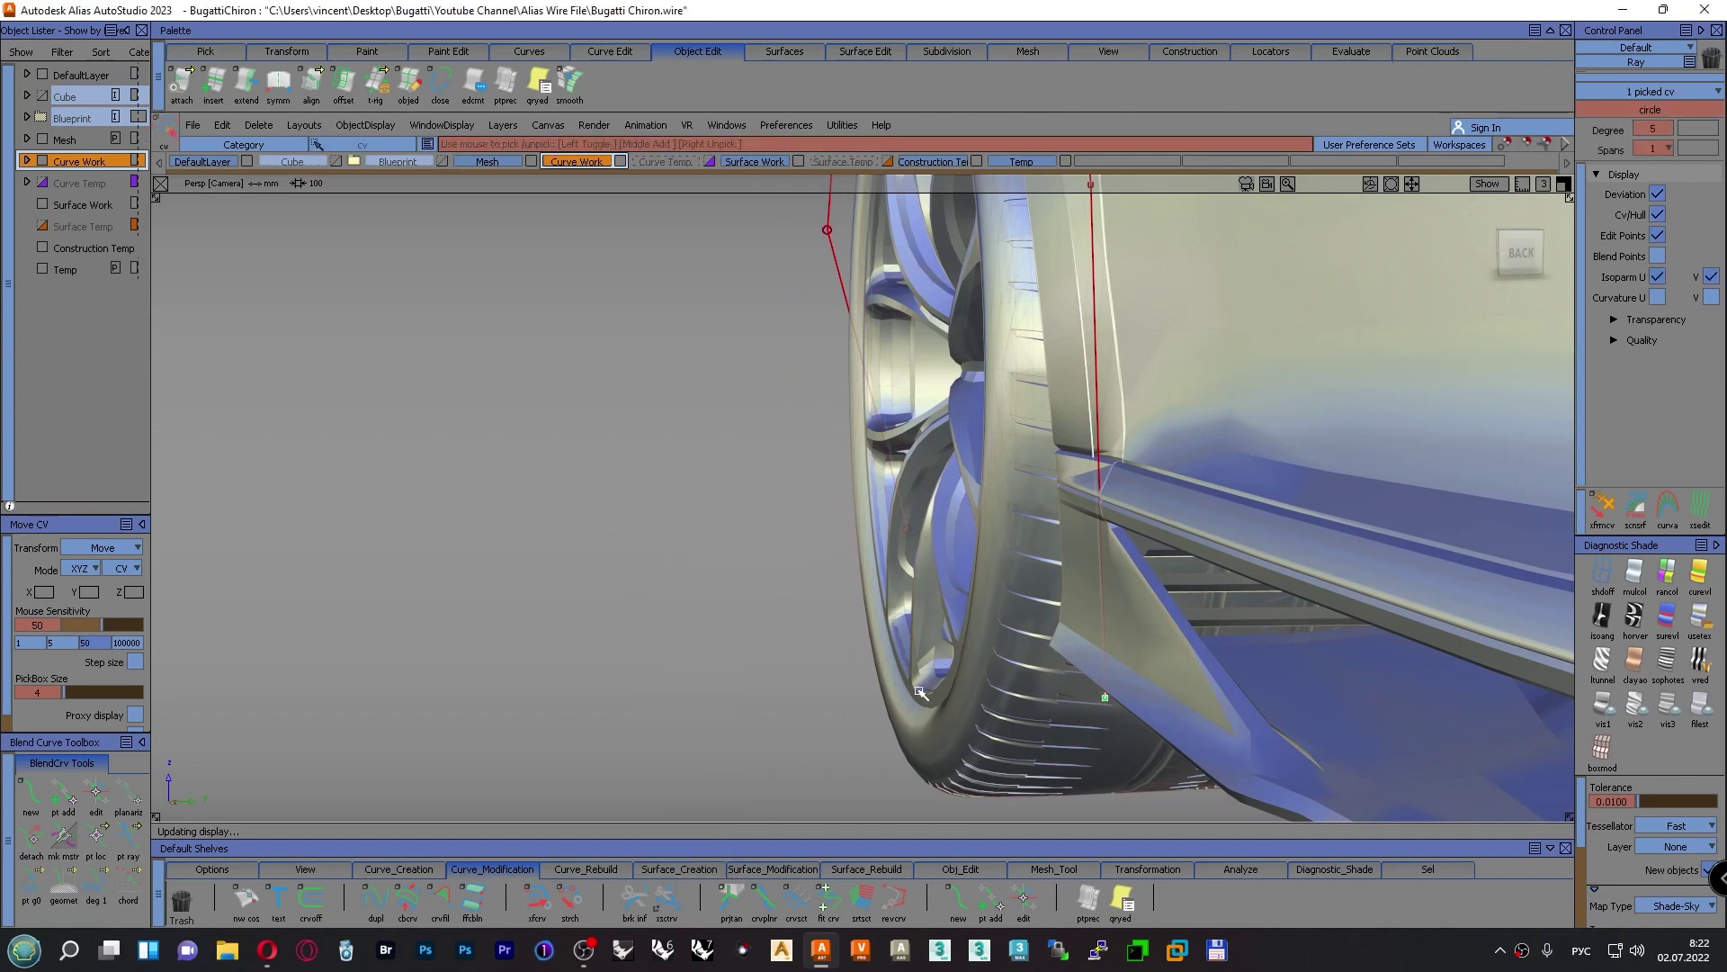
{"action": "left_click_drag", "start_coordinate": [755, 626], "coordinate": [799, 591], "text": "alt+shift"}
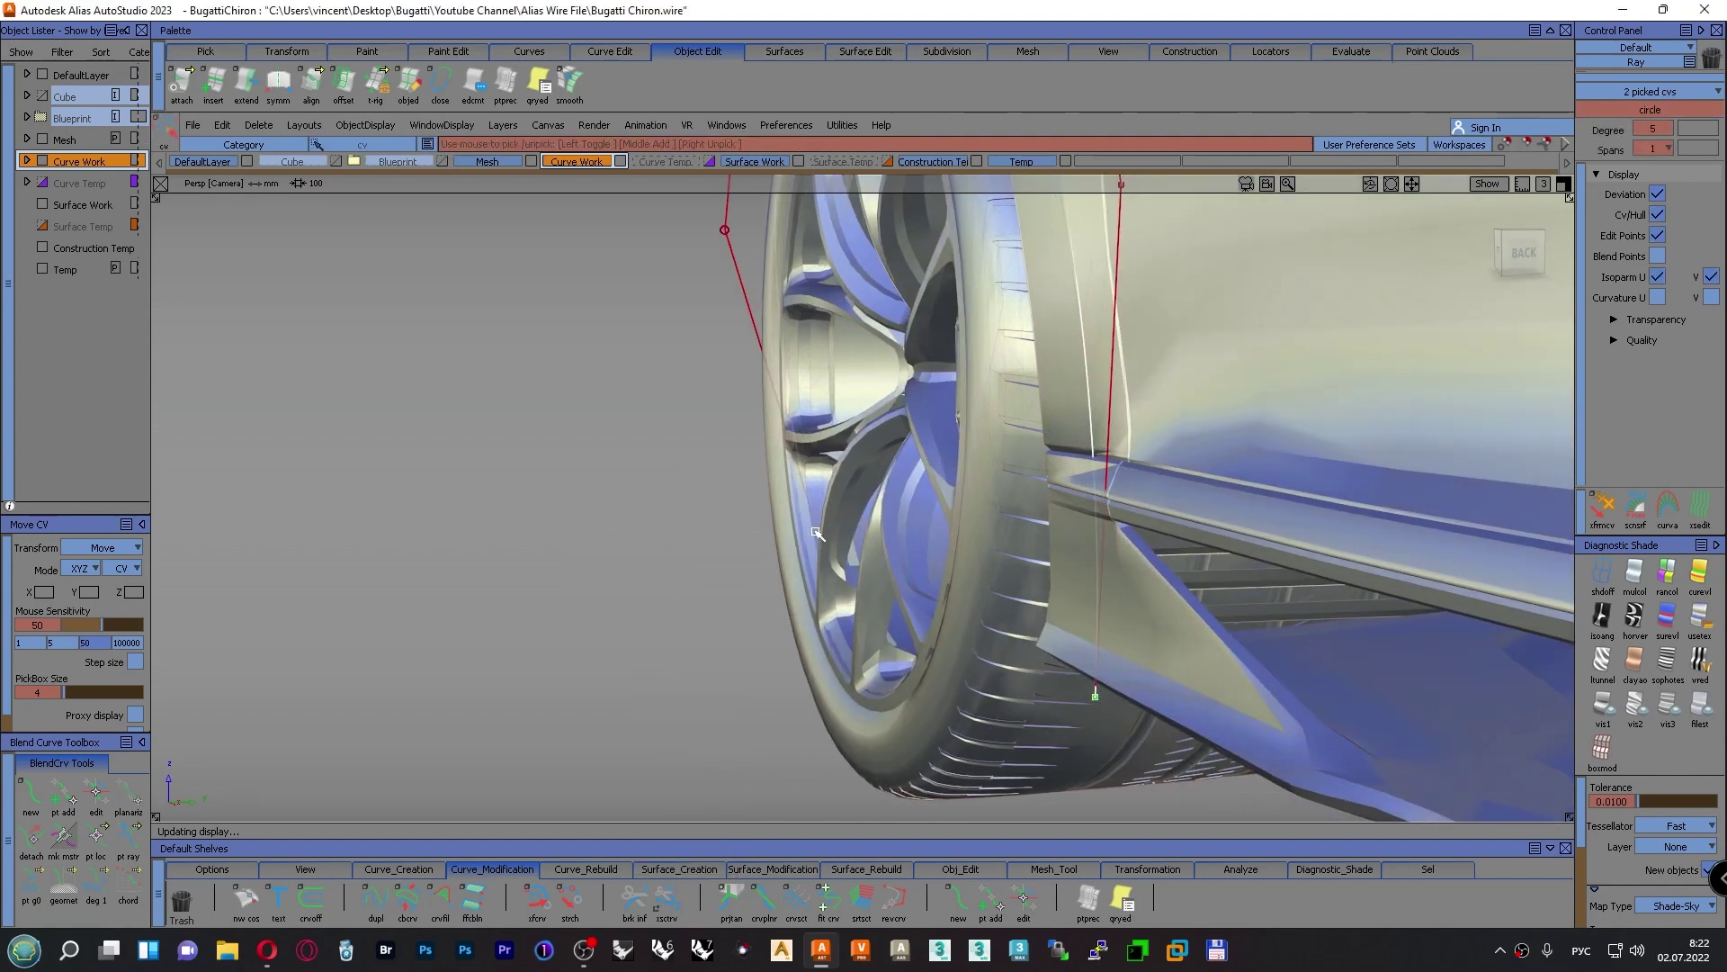
{"action": "left_click_drag", "start_coordinate": [654, 572], "coordinate": [637, 531], "text": "ctrl+shift"}
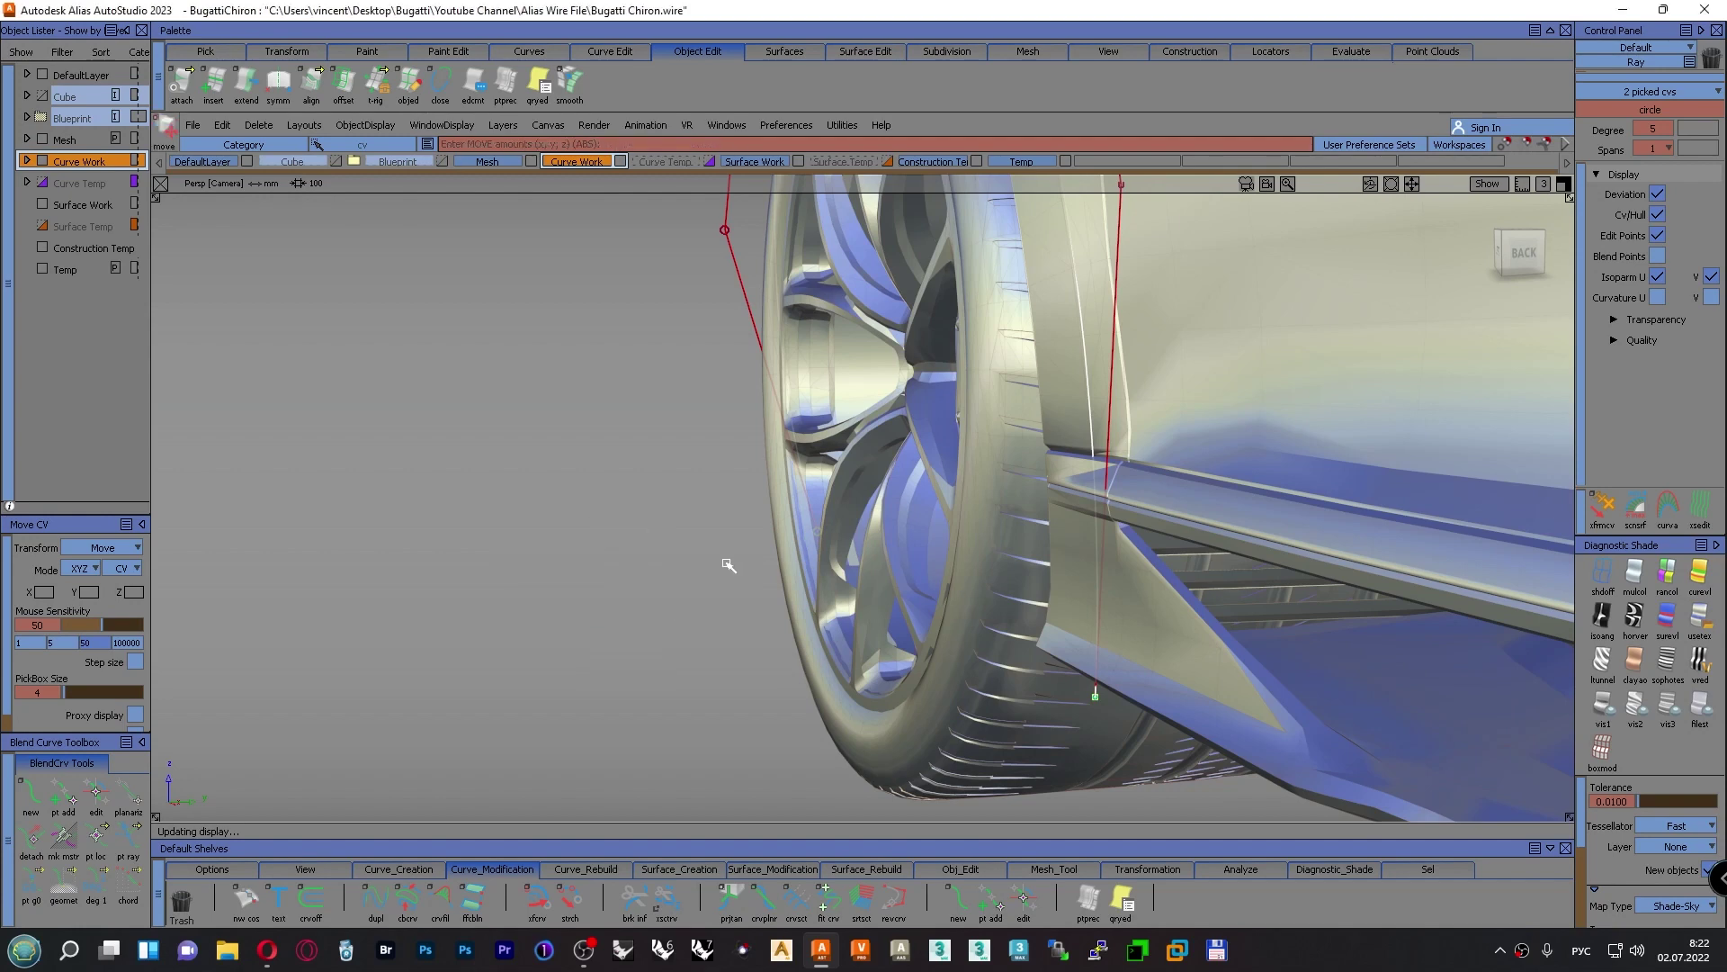
{"action": "left_click", "coordinate": [1592, 522]}
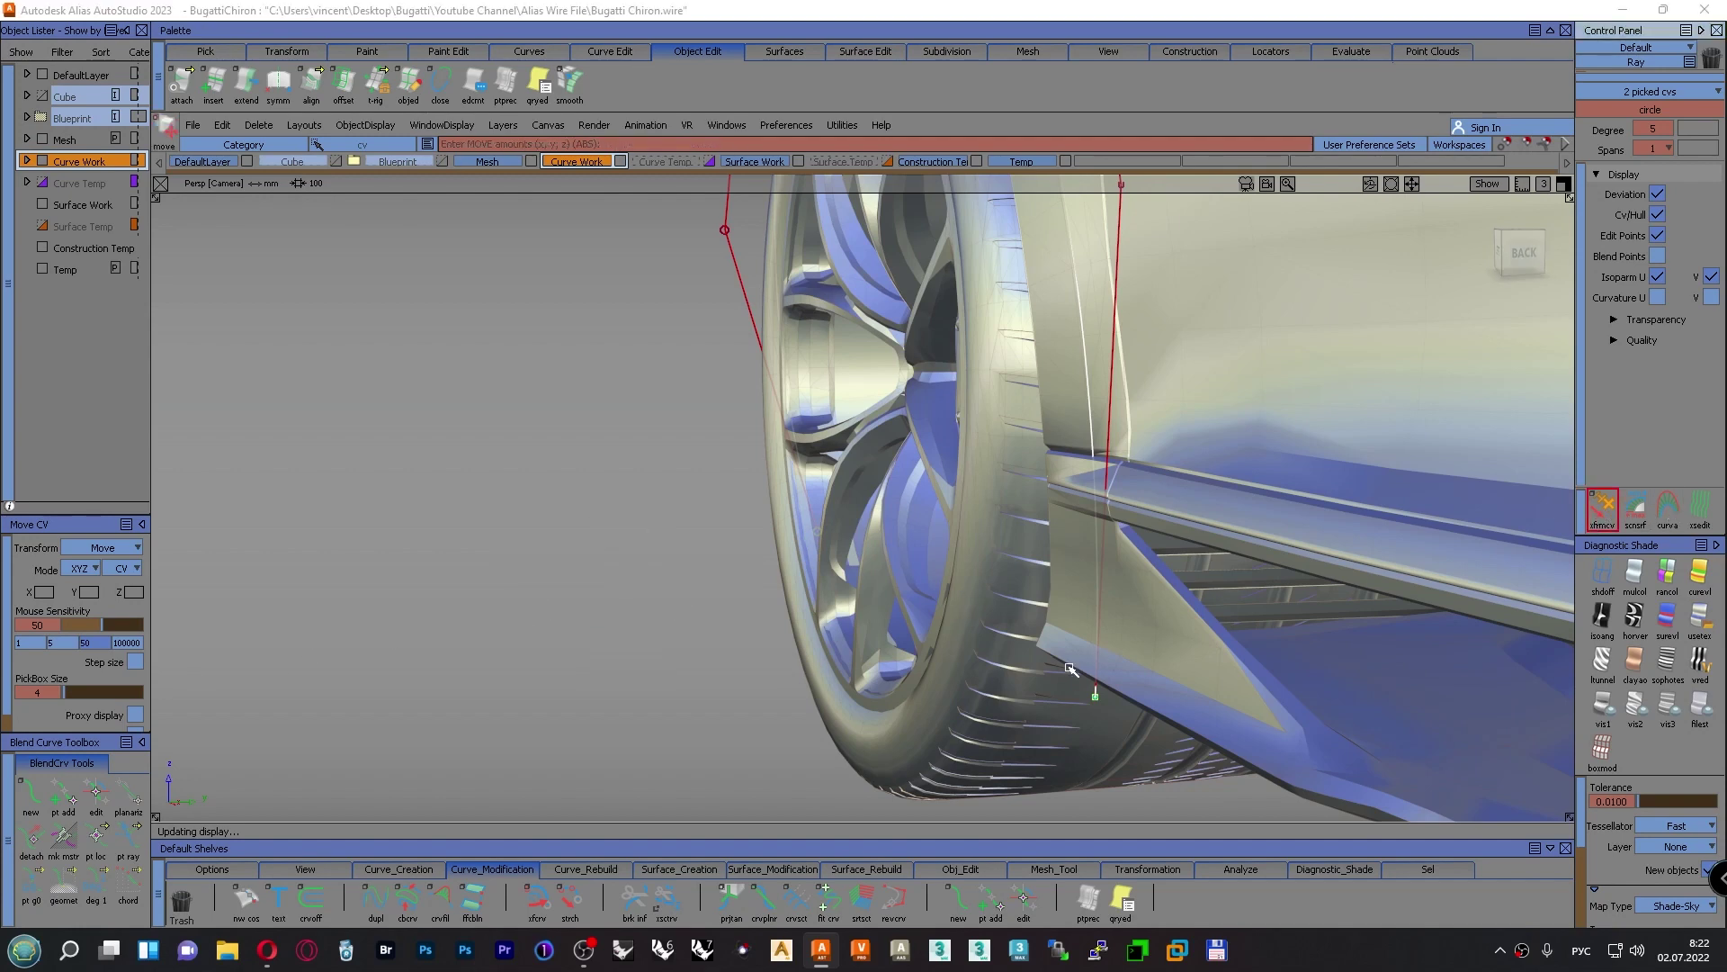
{"action": "right_click_drag", "start_coordinate": [1071, 668], "coordinate": [1099, 570], "text": "alt+shift"}
{"action": "left_click_drag", "start_coordinate": [1190, 588], "coordinate": [464, 702]}
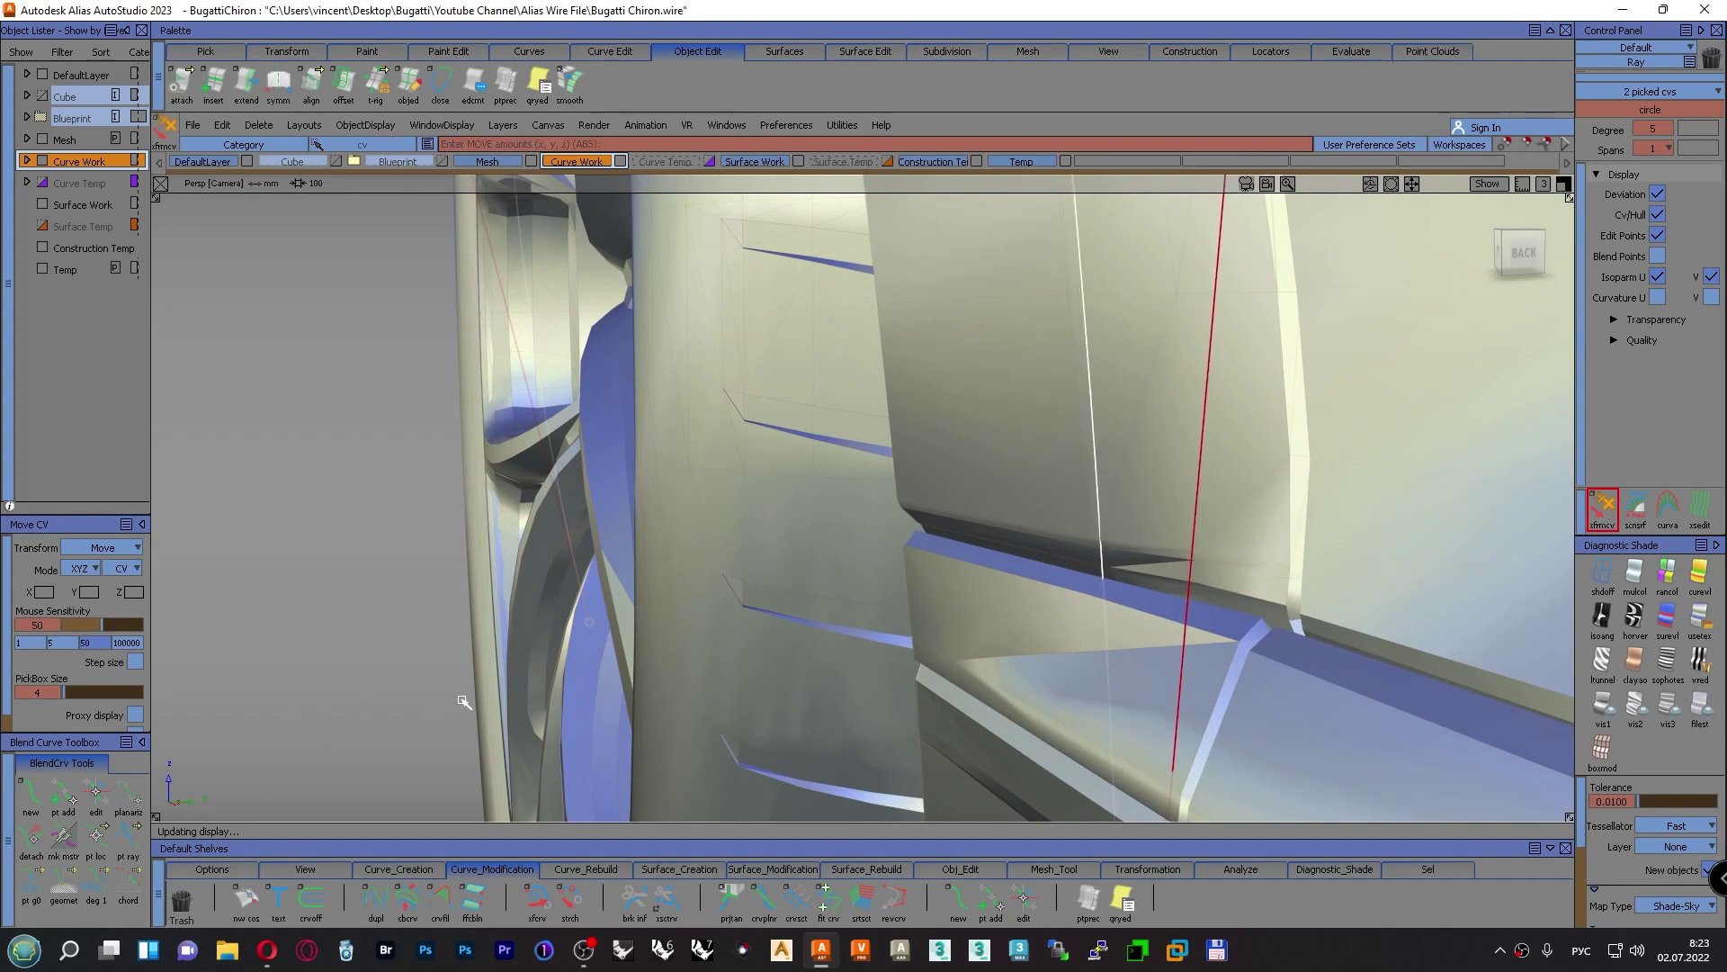
Pick the whole front arch curve again and rotate it slightly to bring its front end onto the bumper surface
{"action": "left_click_drag", "start_coordinate": [962, 550], "coordinate": [1427, 521], "text": "alt+shift"}
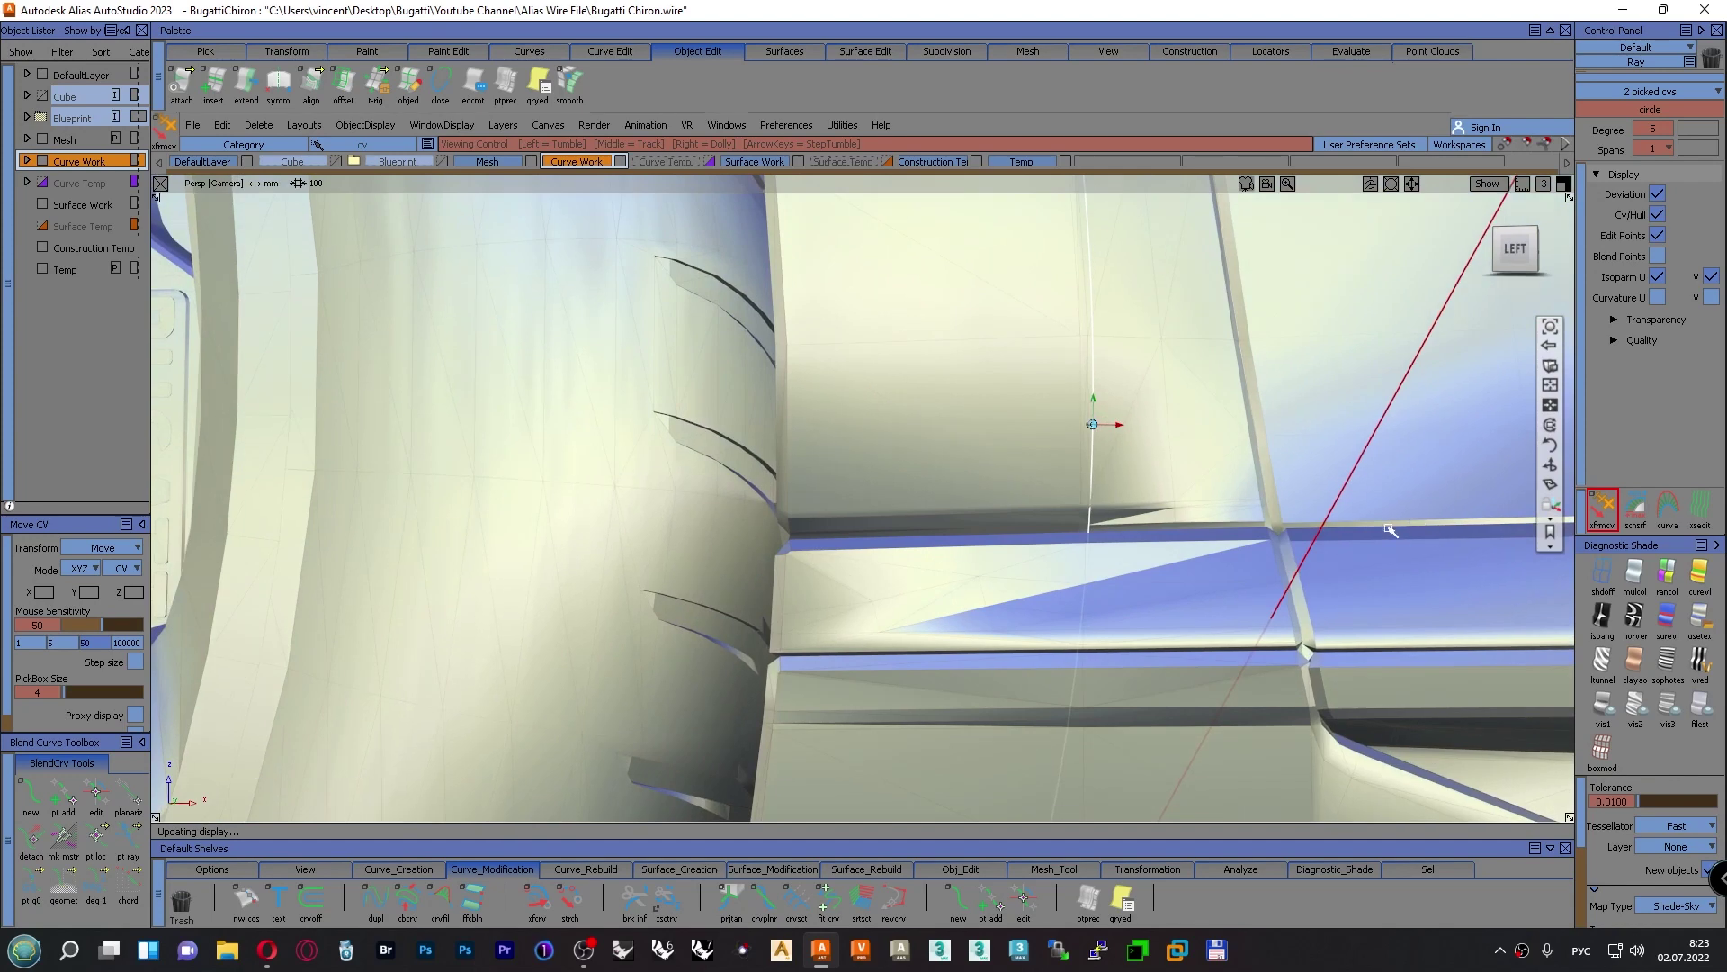
{"action": "right_click_drag", "start_coordinate": [1427, 521], "coordinate": [1205, 576], "text": "alt+shift"}
{"action": "left_click_drag", "start_coordinate": [540, 477], "coordinate": [967, 466], "text": "alt+shift"}
{"action": "right_click_drag", "start_coordinate": [968, 466], "coordinate": [891, 474], "text": "alt+shift"}
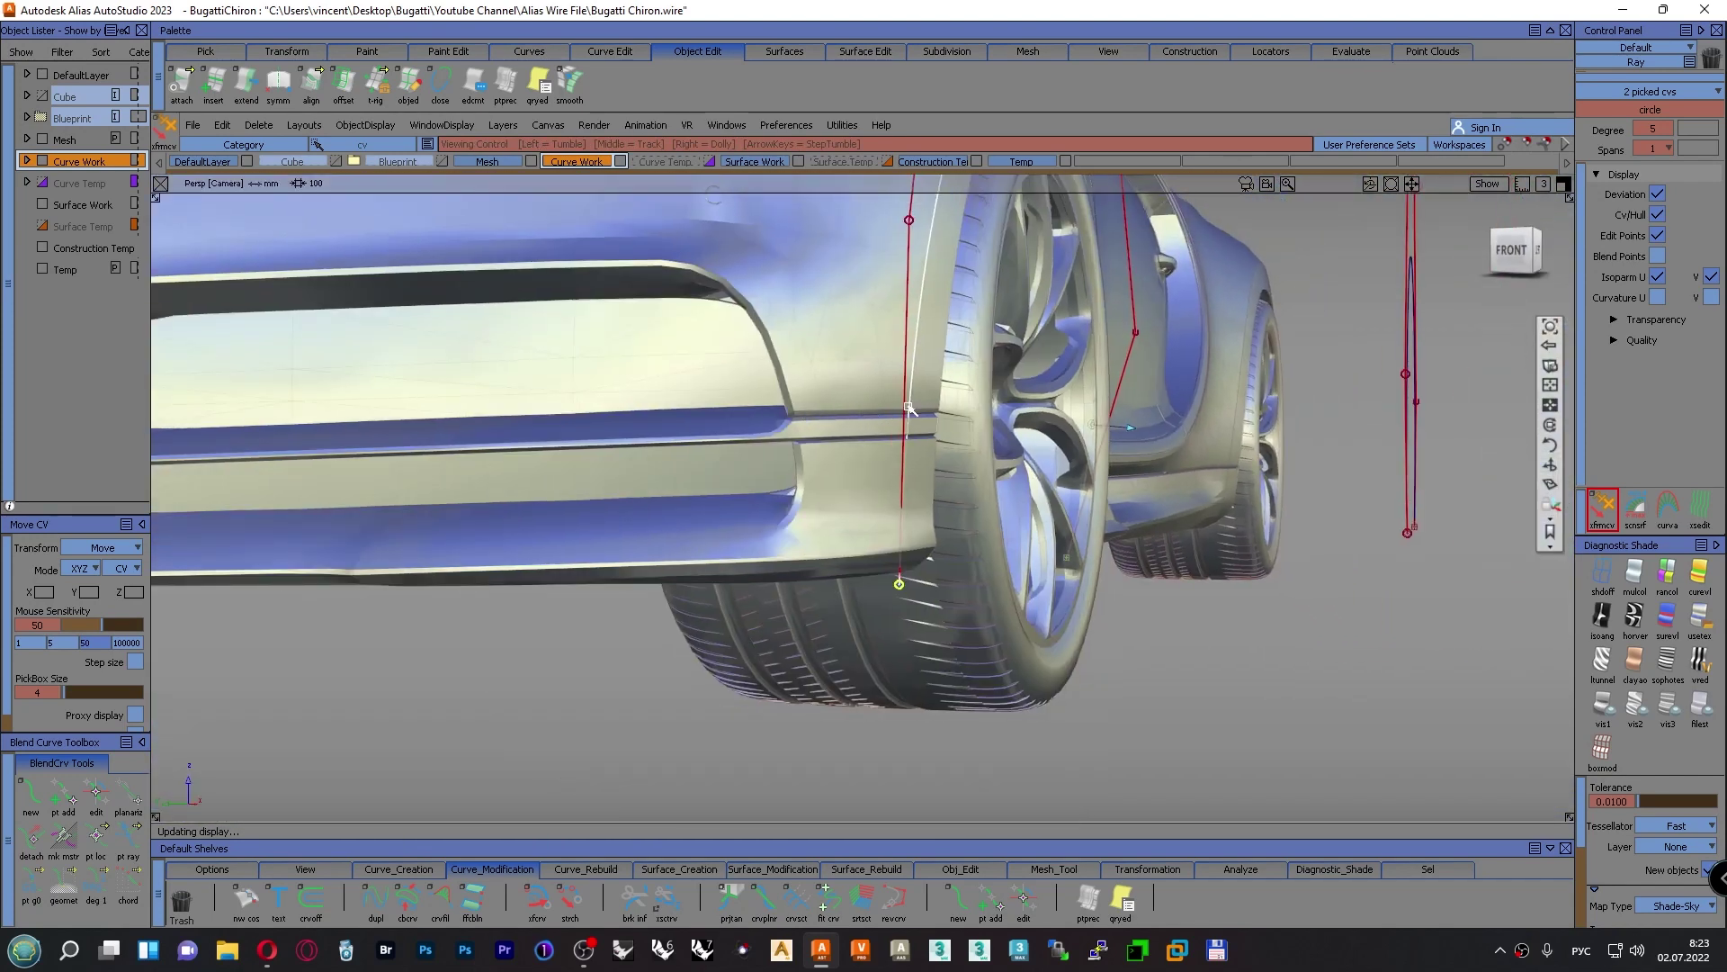
{"action": "mouse_move", "coordinate": [909, 408]}
{"action": "right_mouse_down", "text": "alt+shift"}
{"action": "mouse_move", "coordinate": [933, 391]}
{"action": "mouse_move", "coordinate": [923, 429]}
{"action": "right_mouse_up", "text": "alt+shift"}
{"action": "middle_click_drag", "start_coordinate": [917, 430], "coordinate": [891, 454], "text": "alt+shift"}
{"action": "right_click_drag", "start_coordinate": [891, 453], "coordinate": [891, 459], "text": "alt+shift"}
{"action": "mouse_move", "coordinate": [1469, 520]}
{"action": "left_mouse_down", "text": "ctrl+shift"}
{"action": "mouse_move", "coordinate": [1472, 479]}
{"action": "mouse_move", "coordinate": [1505, 532]}
{"action": "left_mouse_up", "text": "ctrl+shift"}
{"action": "left_click", "coordinate": [1188, 654]}
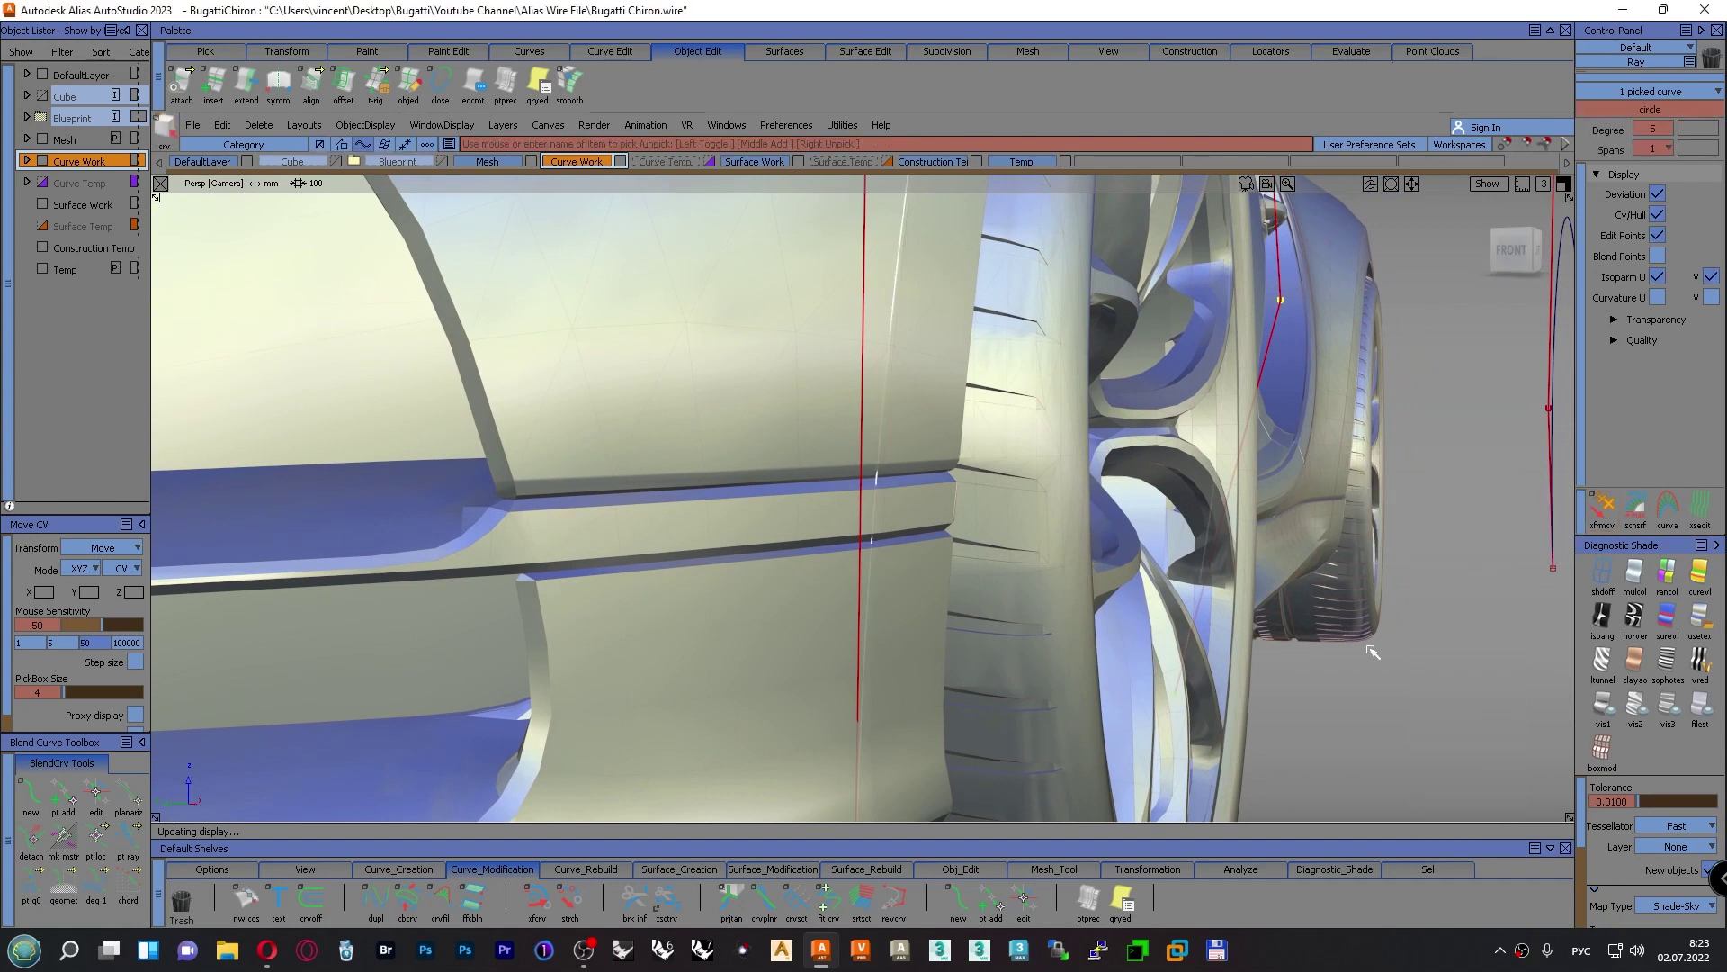
{"action": "middle_click_drag", "start_coordinate": [1372, 650], "coordinate": [1378, 691], "text": "ctrl+shift"}
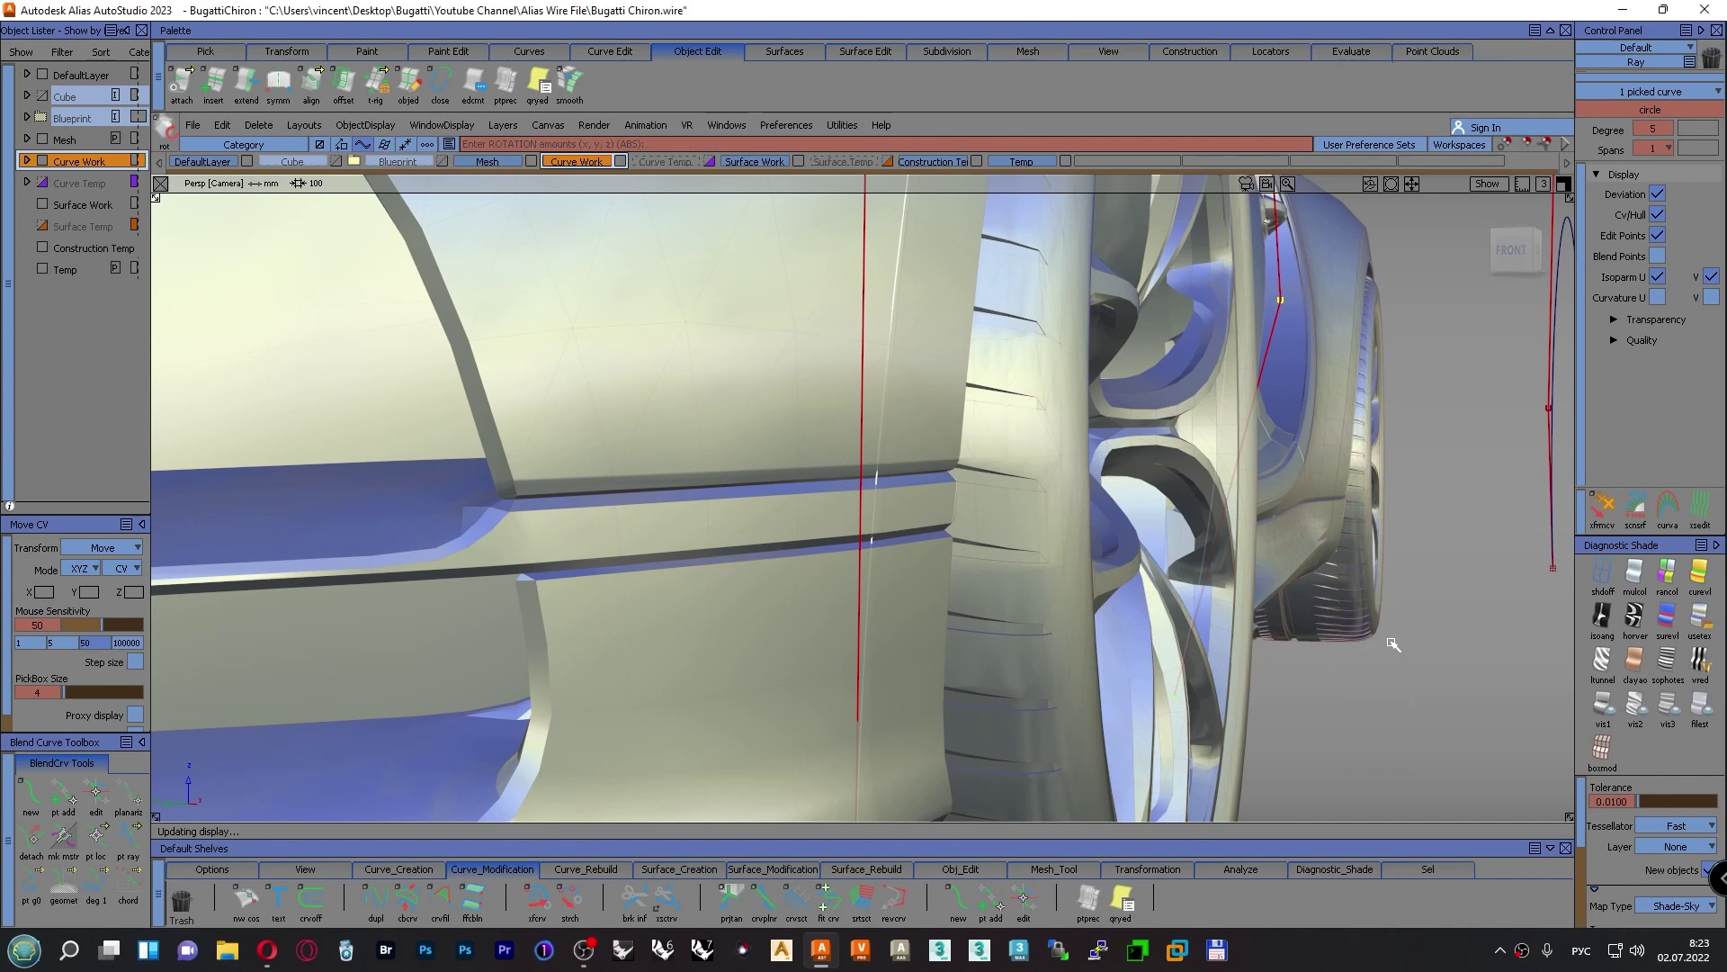
{"action": "right_click_drag", "start_coordinate": [1391, 642], "coordinate": [1393, 644]}
Examine in perspective how closely the front arch curve follows the bumper corner and the body behind the wheel
{"action": "key", "text": "alt+shift"}
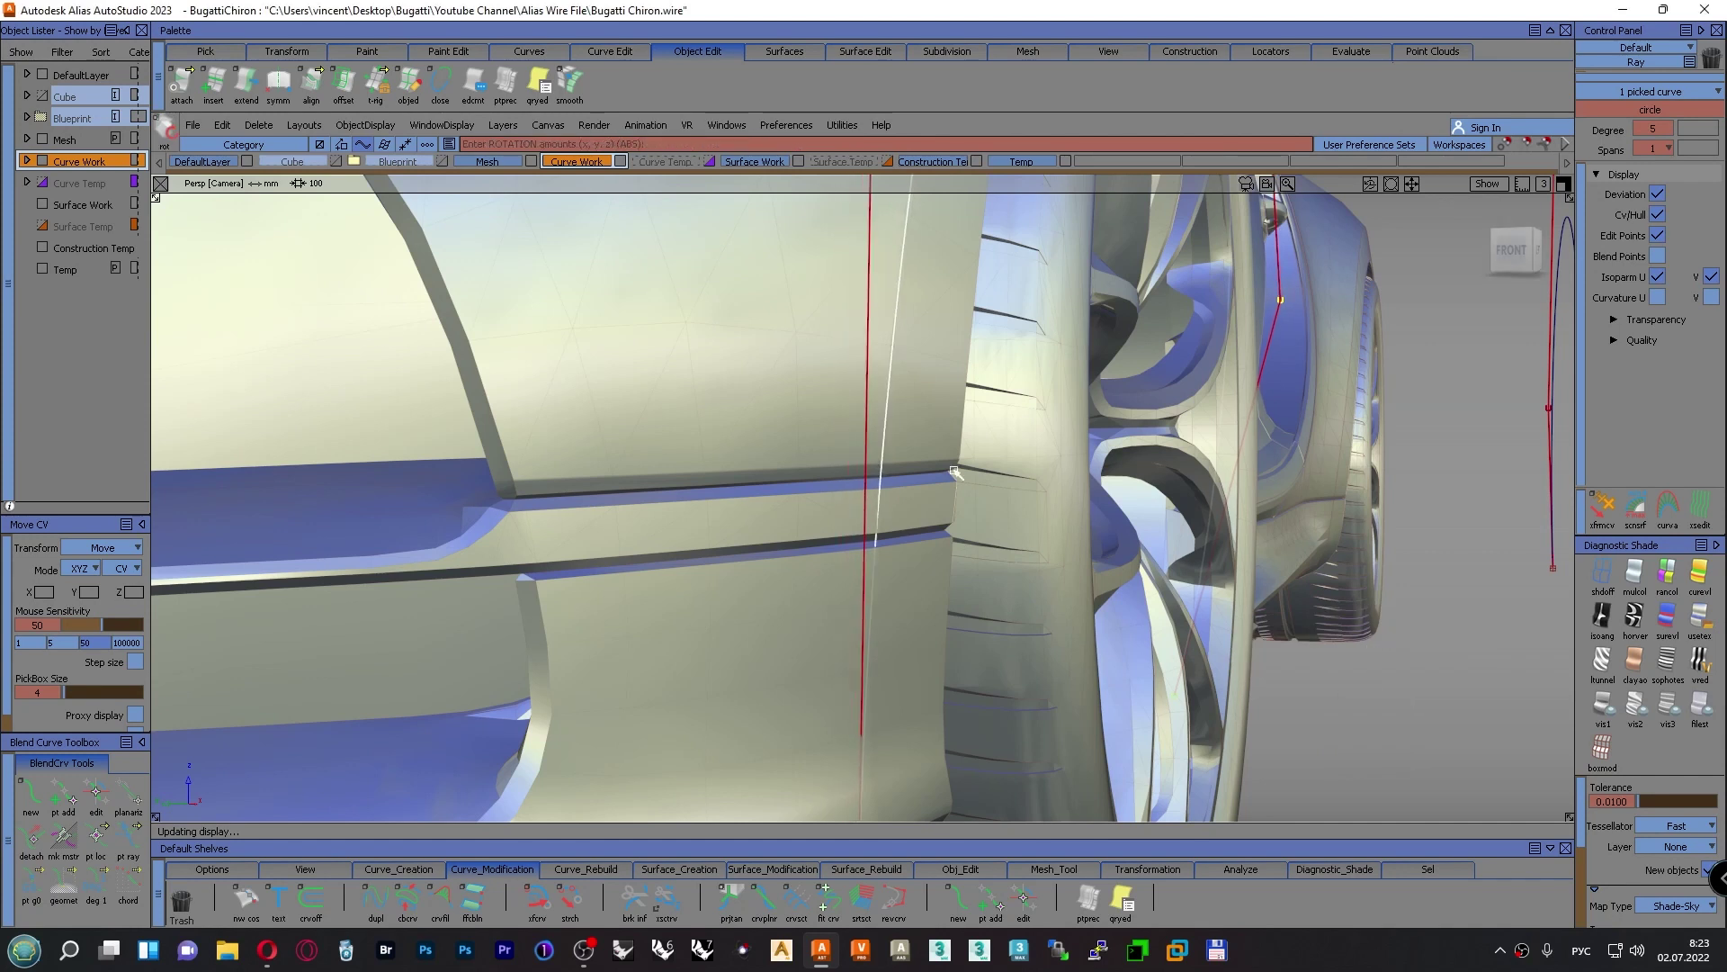
{"action": "scroll", "coordinate": [888, 475], "scroll_direction": "up", "scroll_amount": 6}
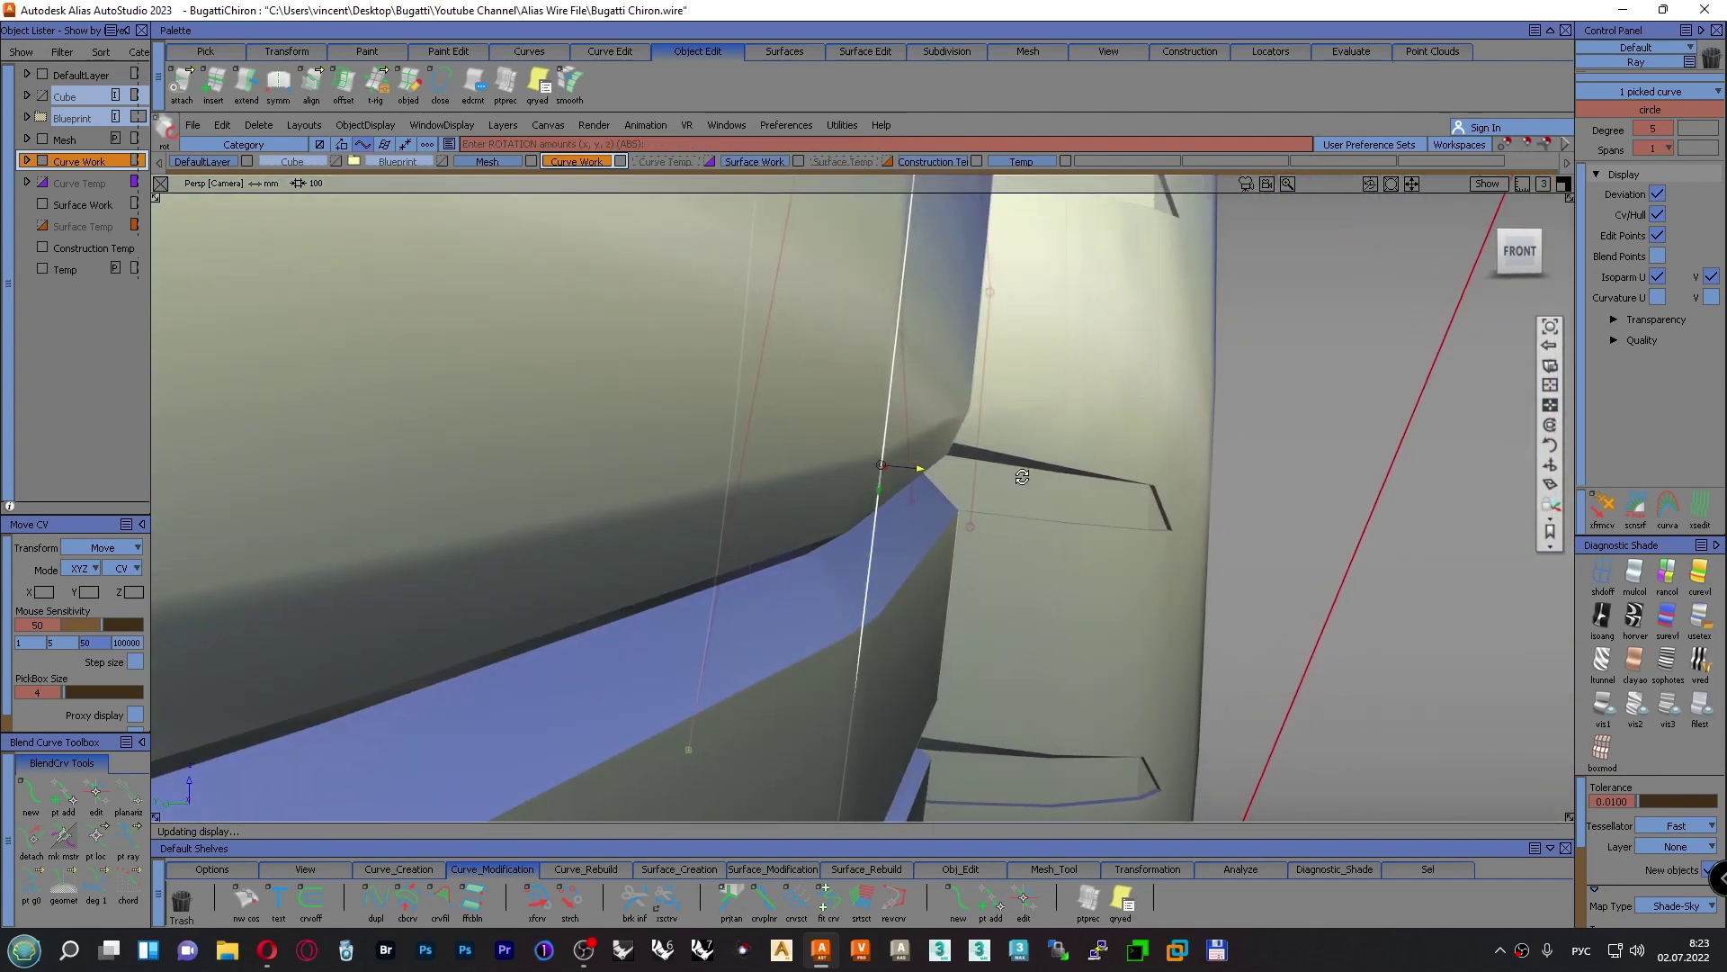
{"action": "left_click_drag", "start_coordinate": [1022, 477], "coordinate": [718, 505], "text": "alt+shift"}
{"action": "scroll", "coordinate": [700, 549], "scroll_direction": "down", "scroll_amount": 8}
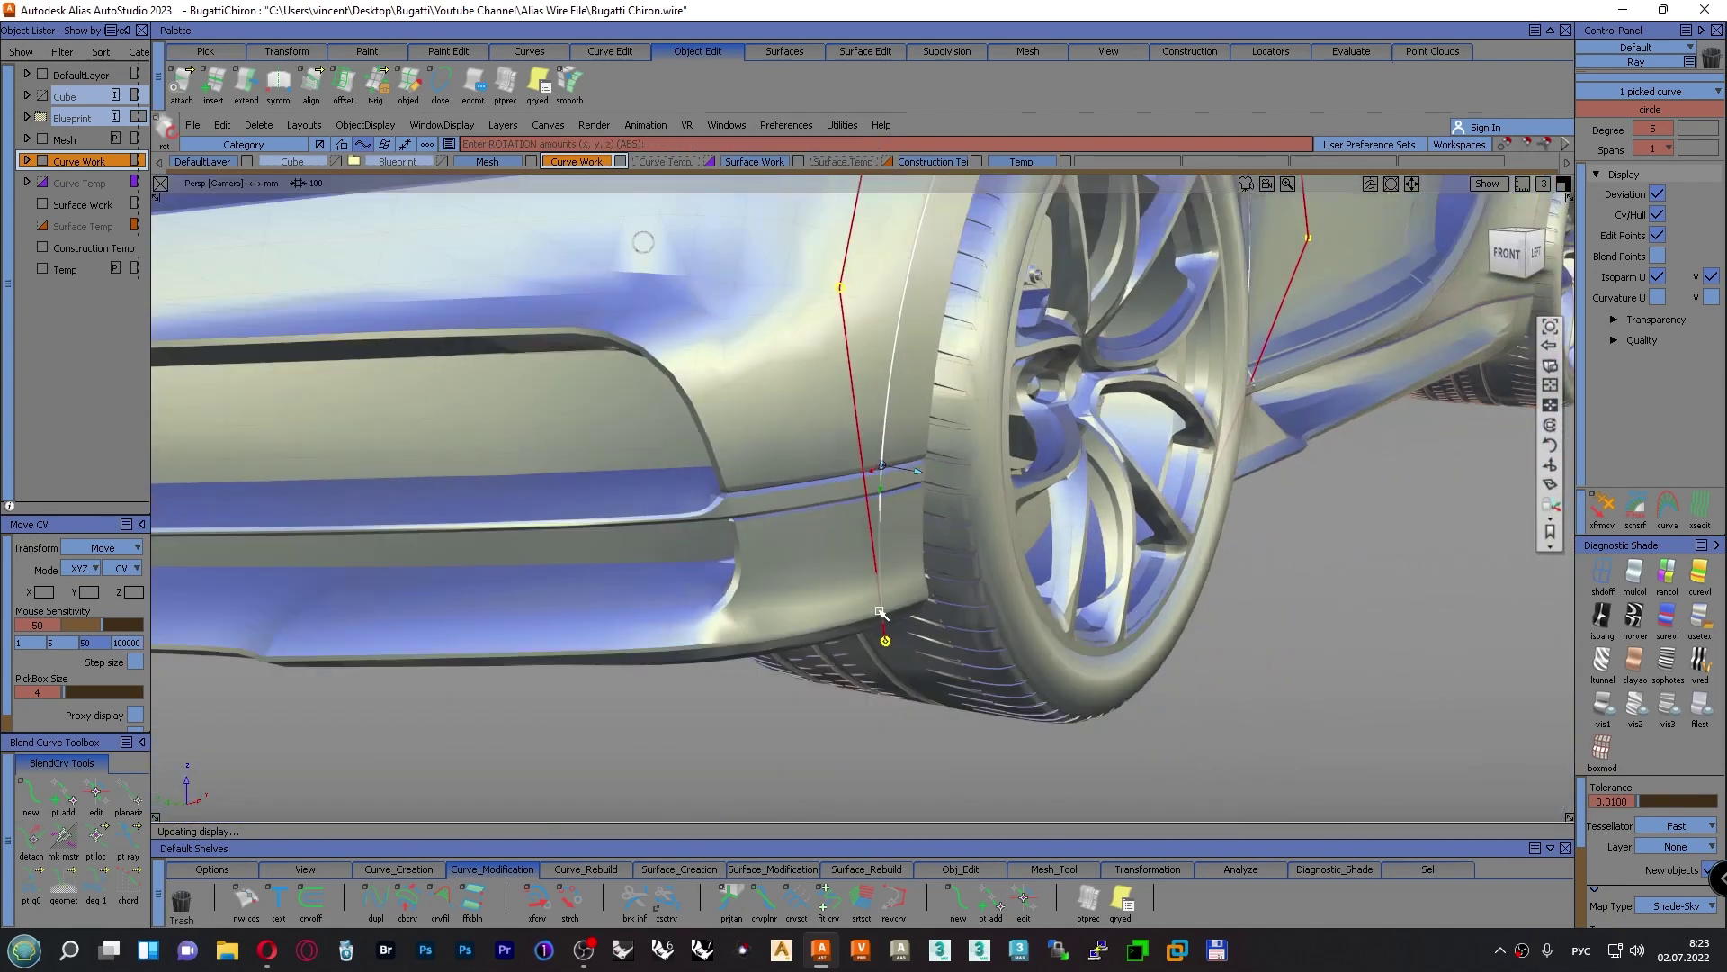
{"action": "left_click_drag", "start_coordinate": [879, 619], "coordinate": [597, 633], "text": "alt+shift"}
{"action": "scroll", "coordinate": [738, 638], "scroll_direction": "down", "scroll_amount": 2}
{"action": "left_click_drag", "start_coordinate": [889, 647], "coordinate": [660, 583], "text": "alt+shift"}
{"action": "scroll", "coordinate": [1125, 563], "scroll_direction": "up", "scroll_amount": 10}
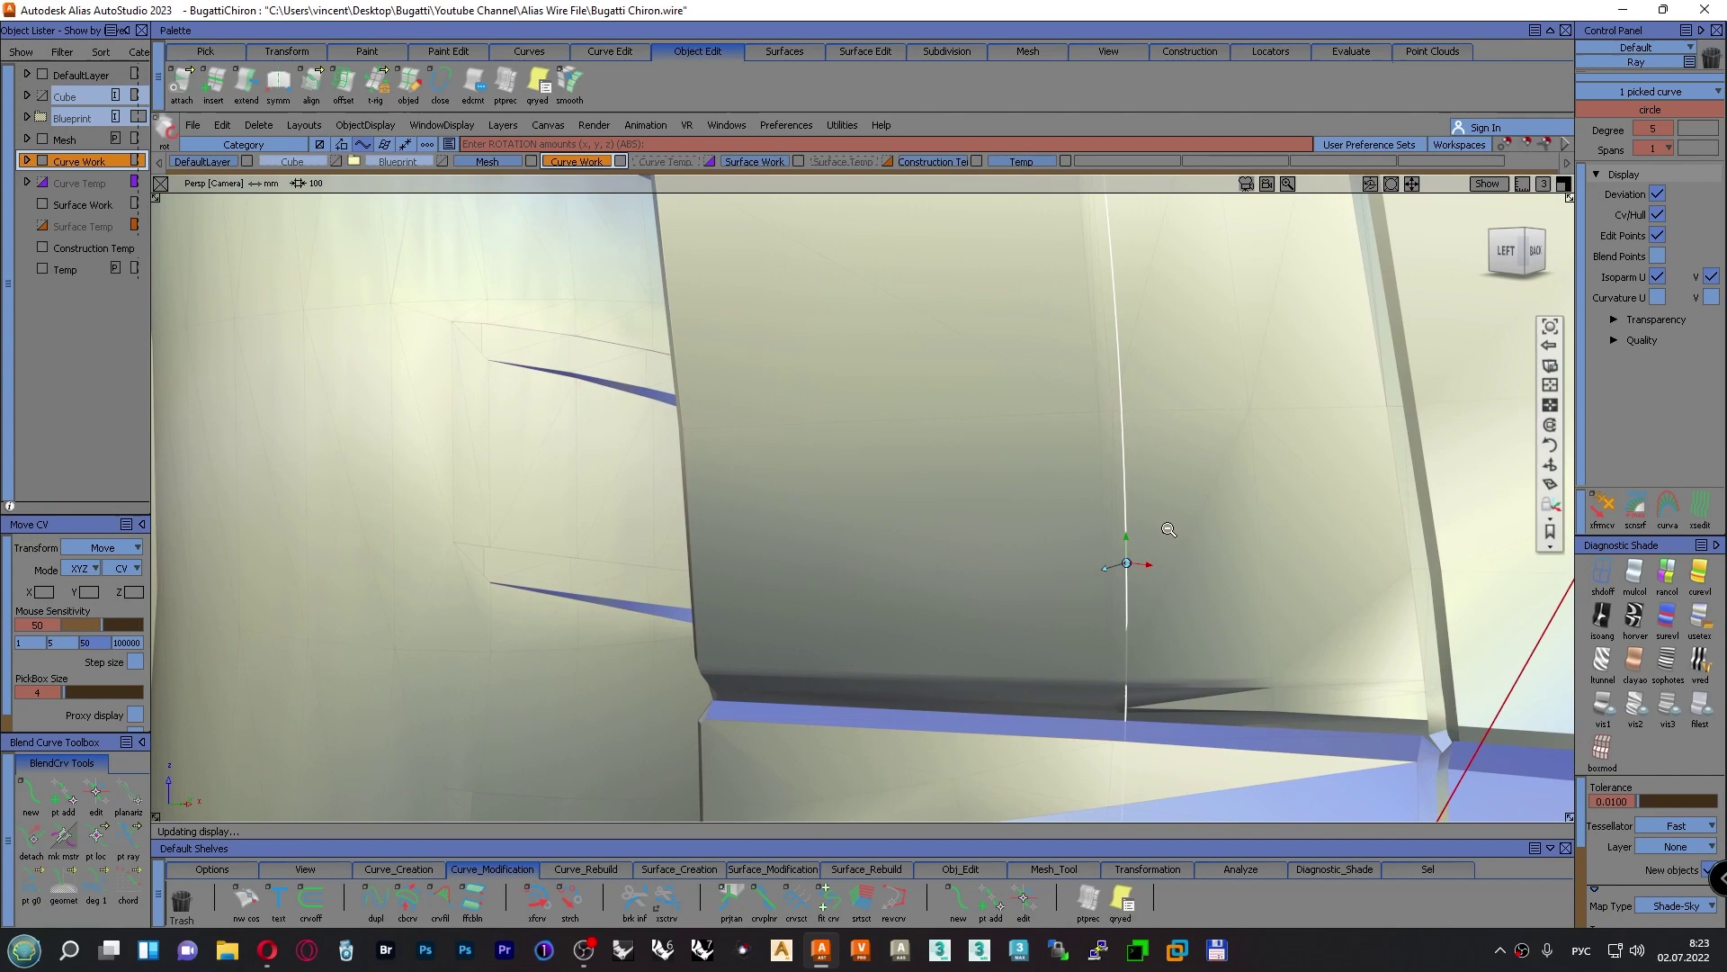
{"action": "left_click_drag", "start_coordinate": [1168, 529], "coordinate": [1168, 574], "text": "alt+shift"}
{"action": "right_click_drag", "start_coordinate": [1167, 575], "coordinate": [1100, 603], "text": "alt+shift"}
{"action": "scroll", "coordinate": [1101, 602], "scroll_direction": "down", "scroll_amount": 8}
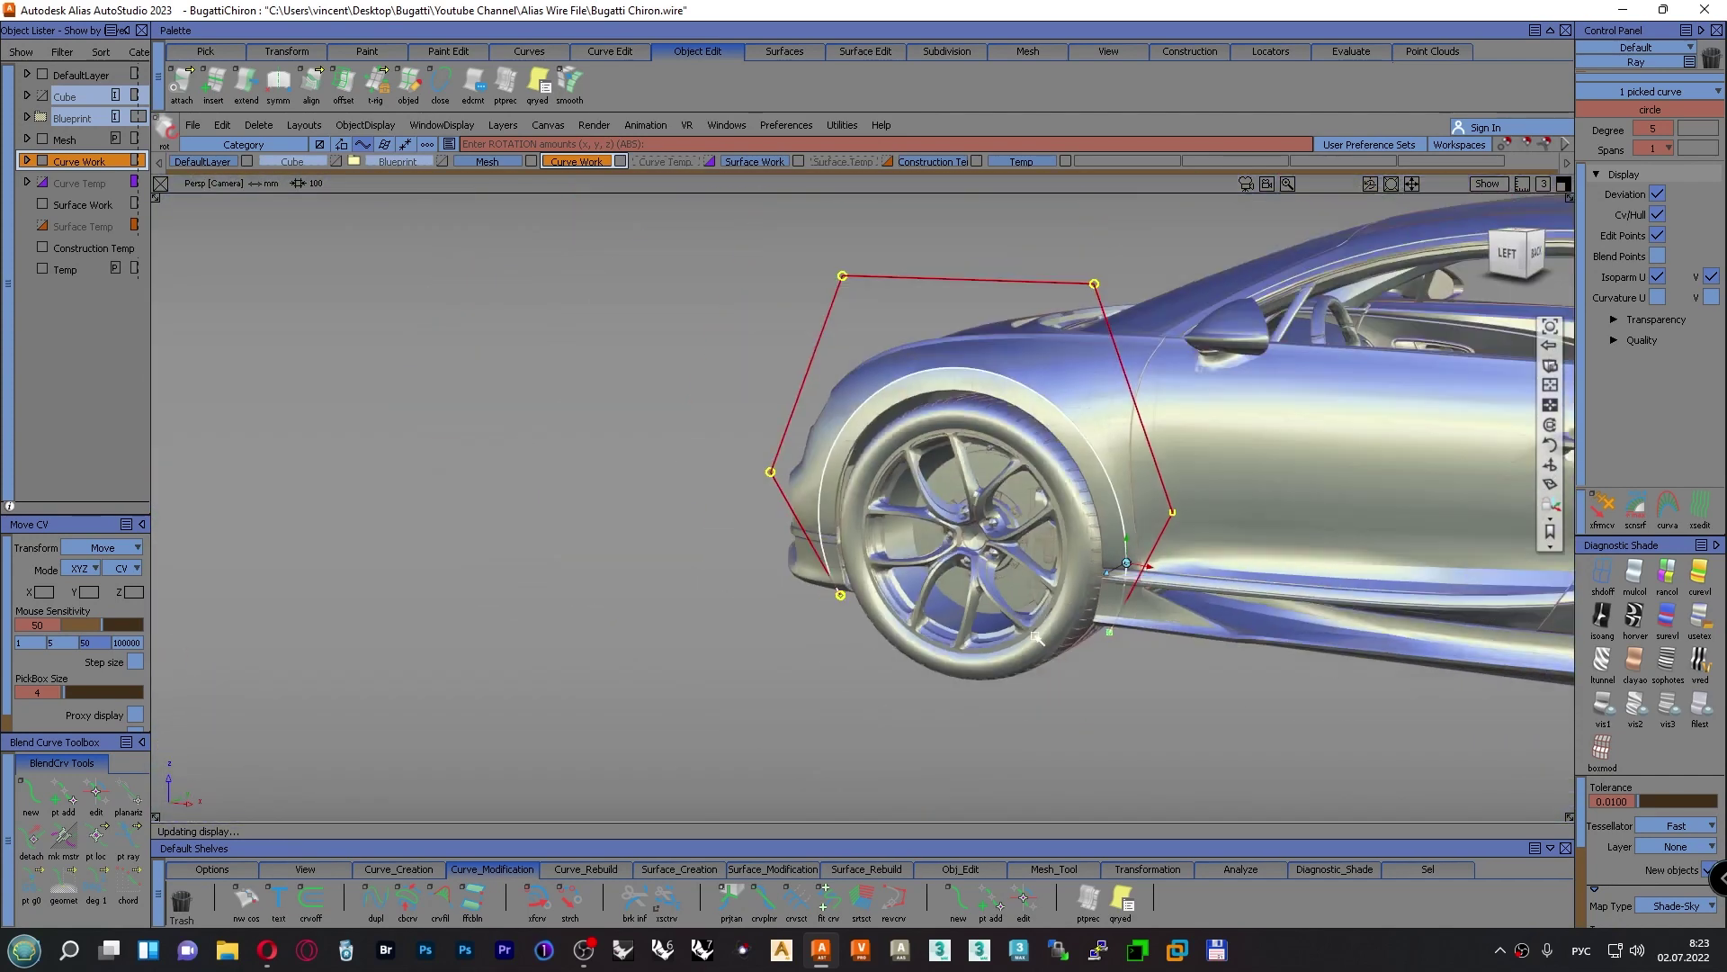
Inspect the front arch curve's shape against the wheel opening in the orthographic left view
{"action": "left_click", "coordinate": [1504, 254]}
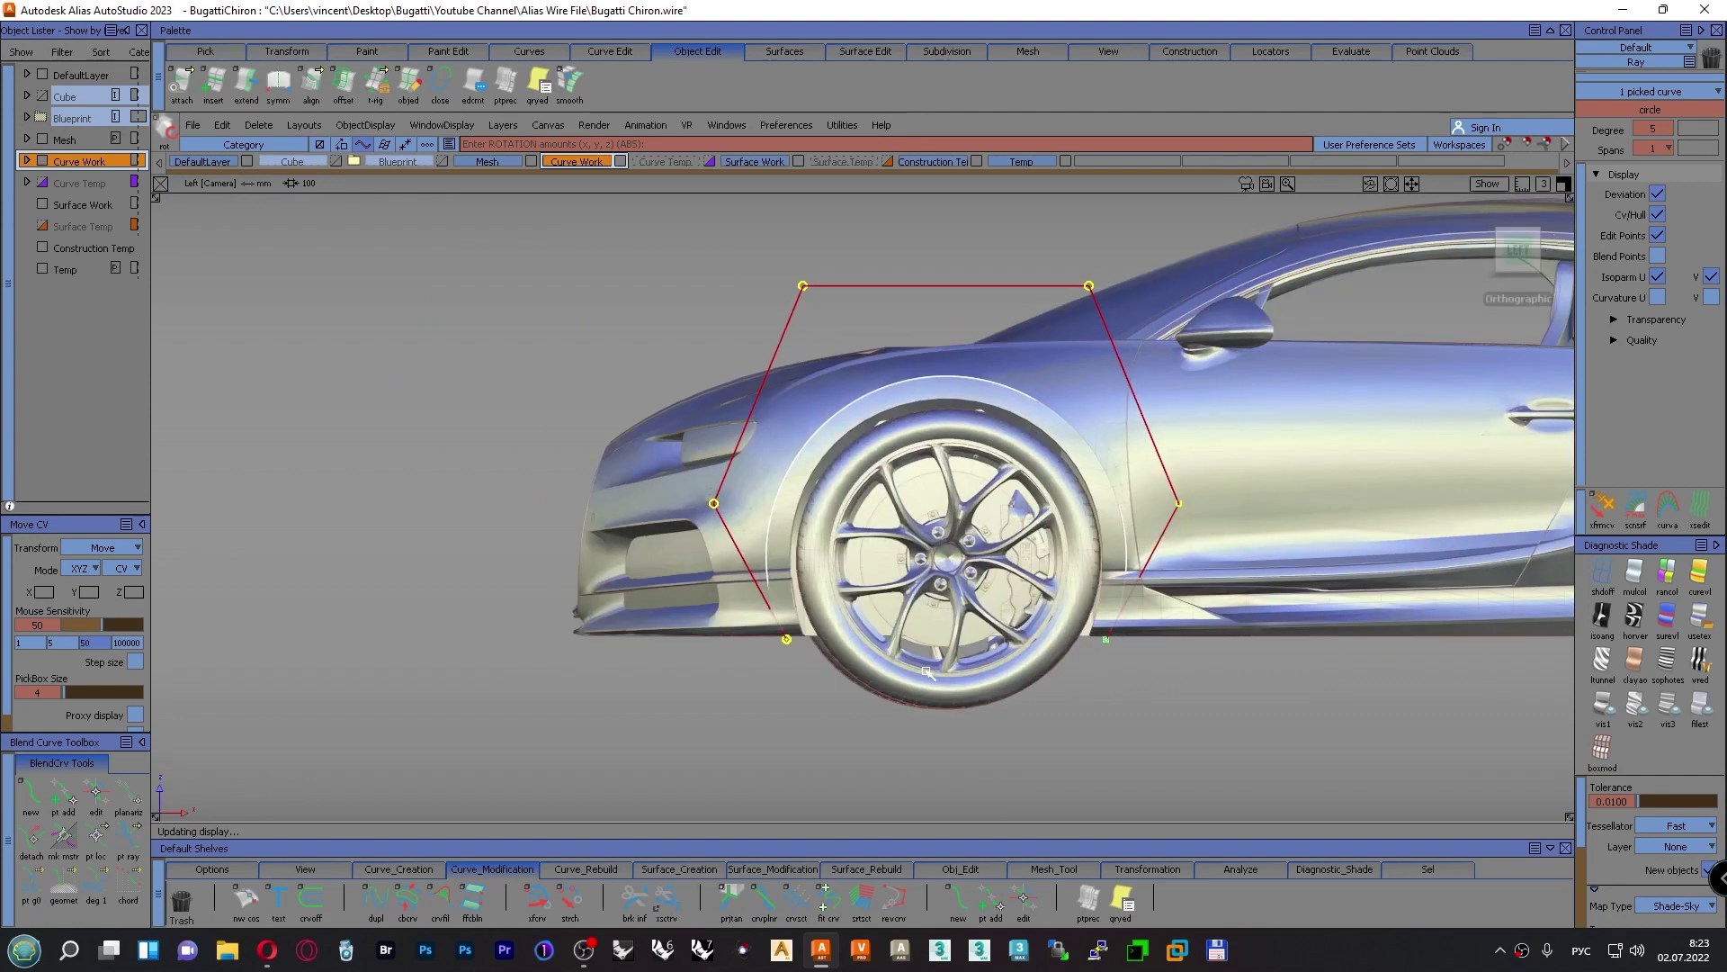
{"action": "scroll", "coordinate": [939, 567], "scroll_direction": "up", "scroll_amount": 6}
{"action": "scroll", "coordinate": [938, 567], "scroll_direction": "up", "scroll_amount": 2}
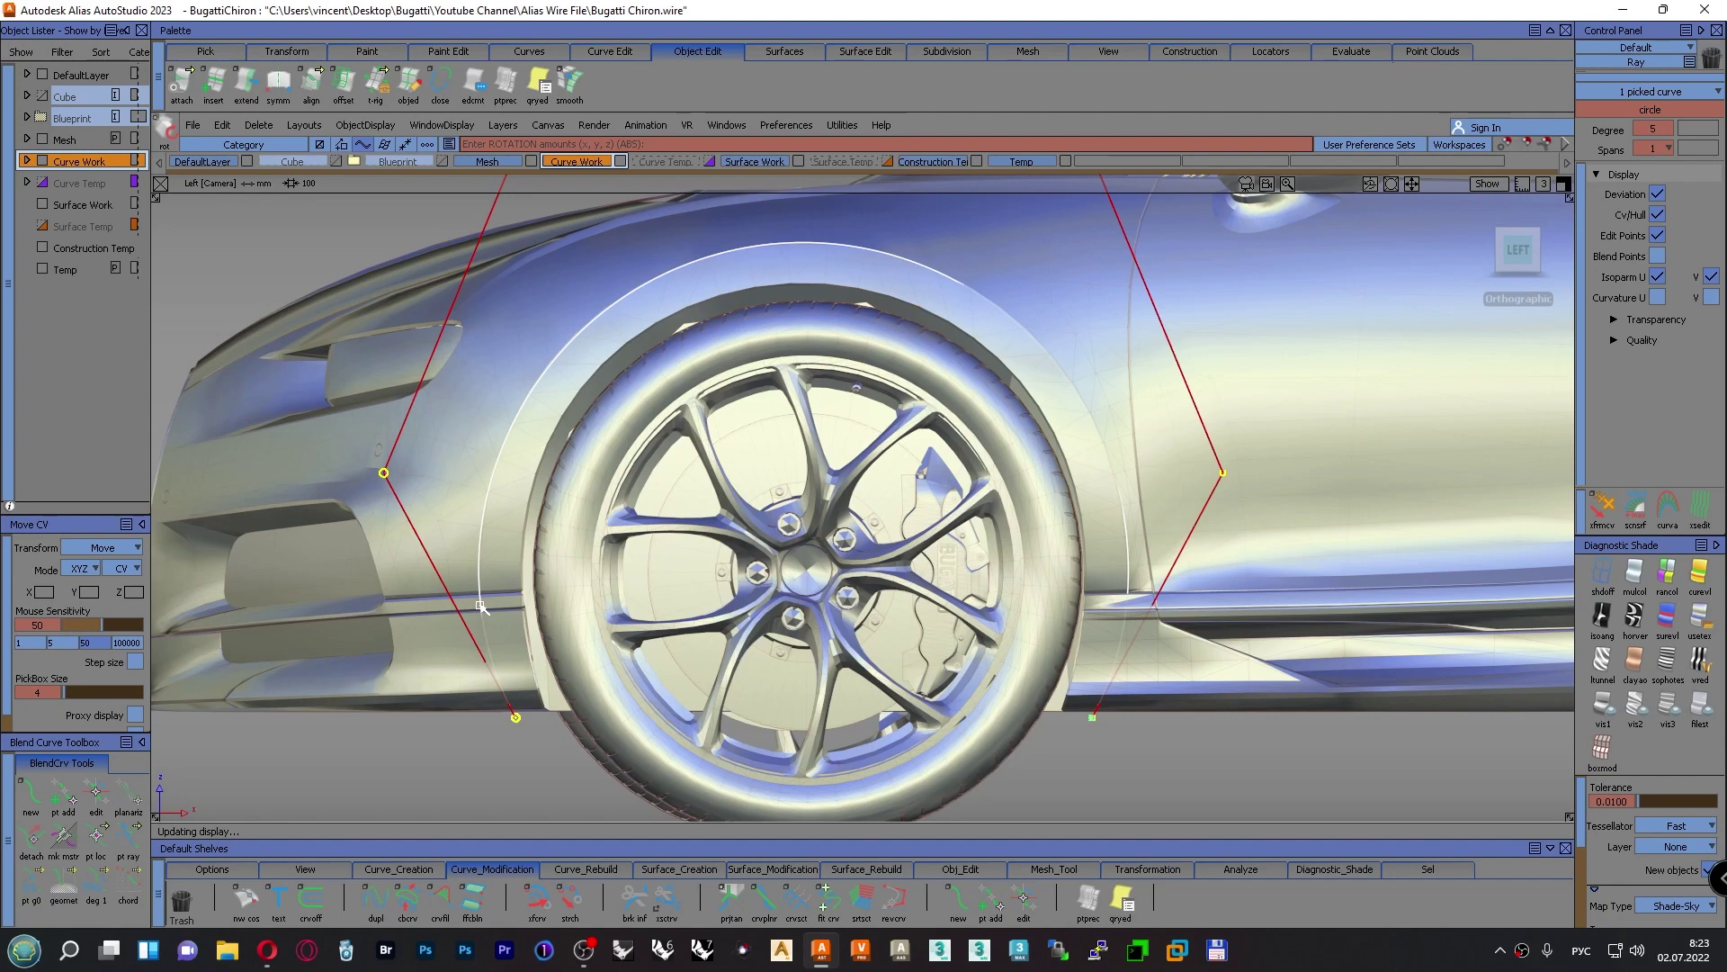
{"action": "scroll", "coordinate": [497, 601], "scroll_direction": "down", "scroll_amount": 1}
{"action": "middle_click_drag", "start_coordinate": [829, 612], "coordinate": [808, 585], "text": "alt+shift"}
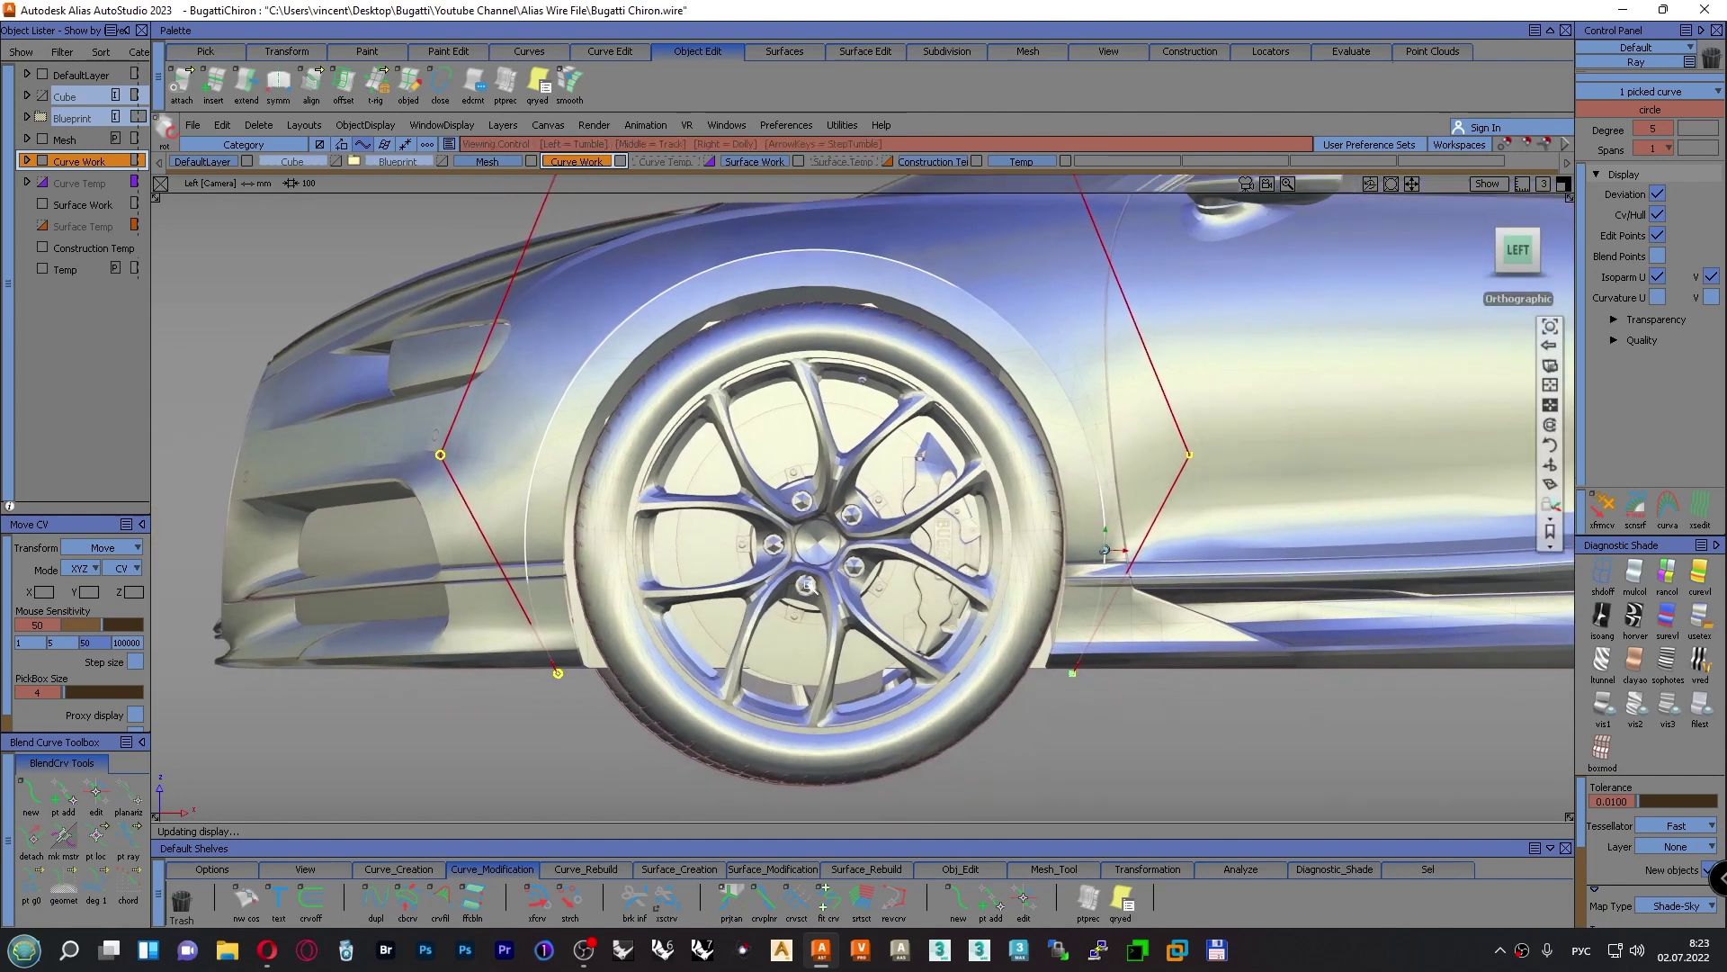
Pick the front arch curve's two lowest end CVs and scale them slightly apart to widen its lower ends
{"action": "scroll", "coordinate": [1102, 550], "scroll_direction": "up", "scroll_amount": 5}
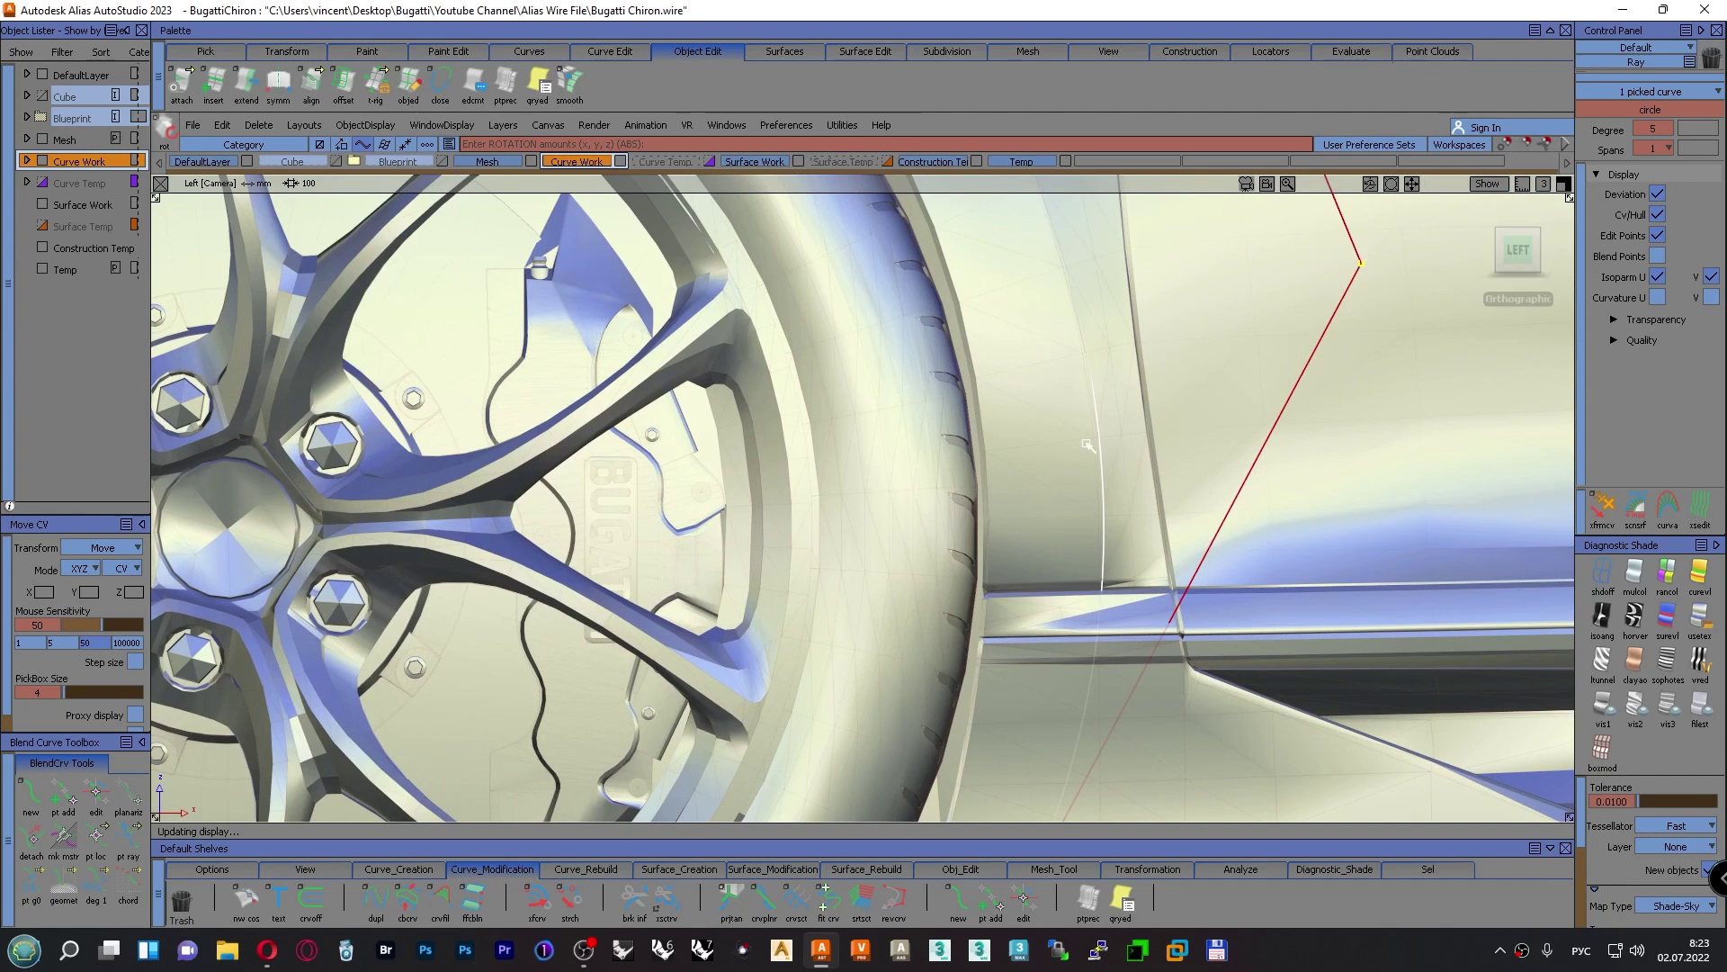
{"action": "scroll", "coordinate": [1079, 422], "scroll_direction": "down", "scroll_amount": 5}
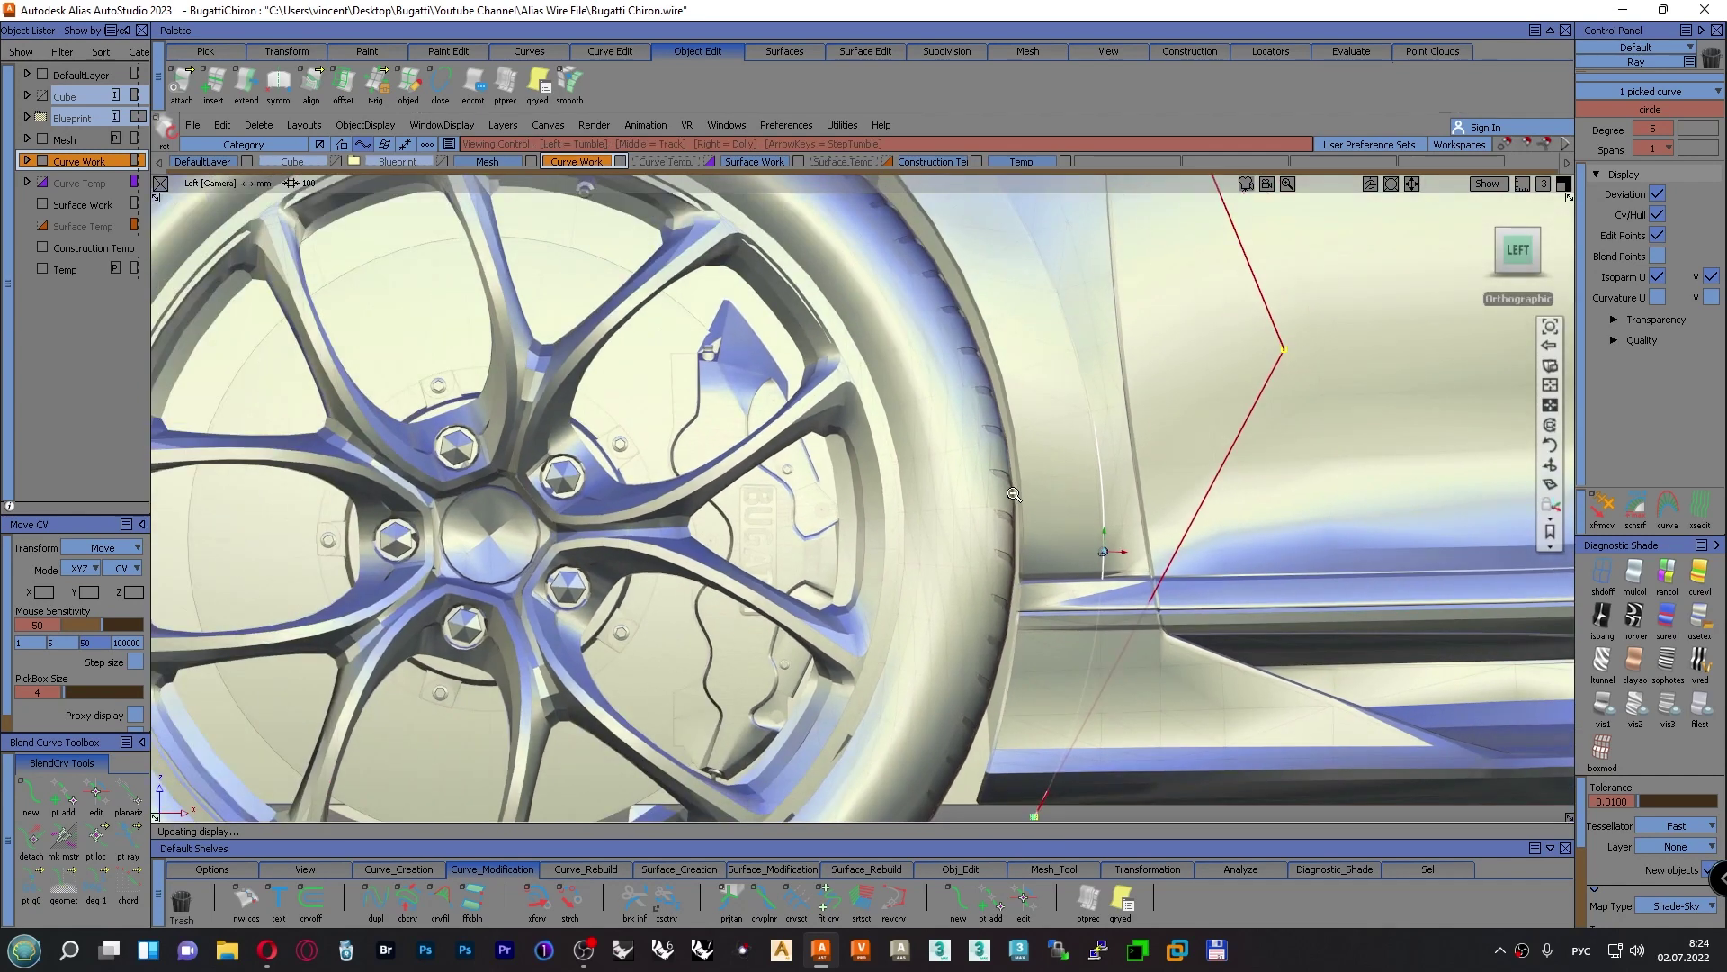
{"action": "scroll", "coordinate": [1001, 568], "scroll_direction": "down", "scroll_amount": 1}
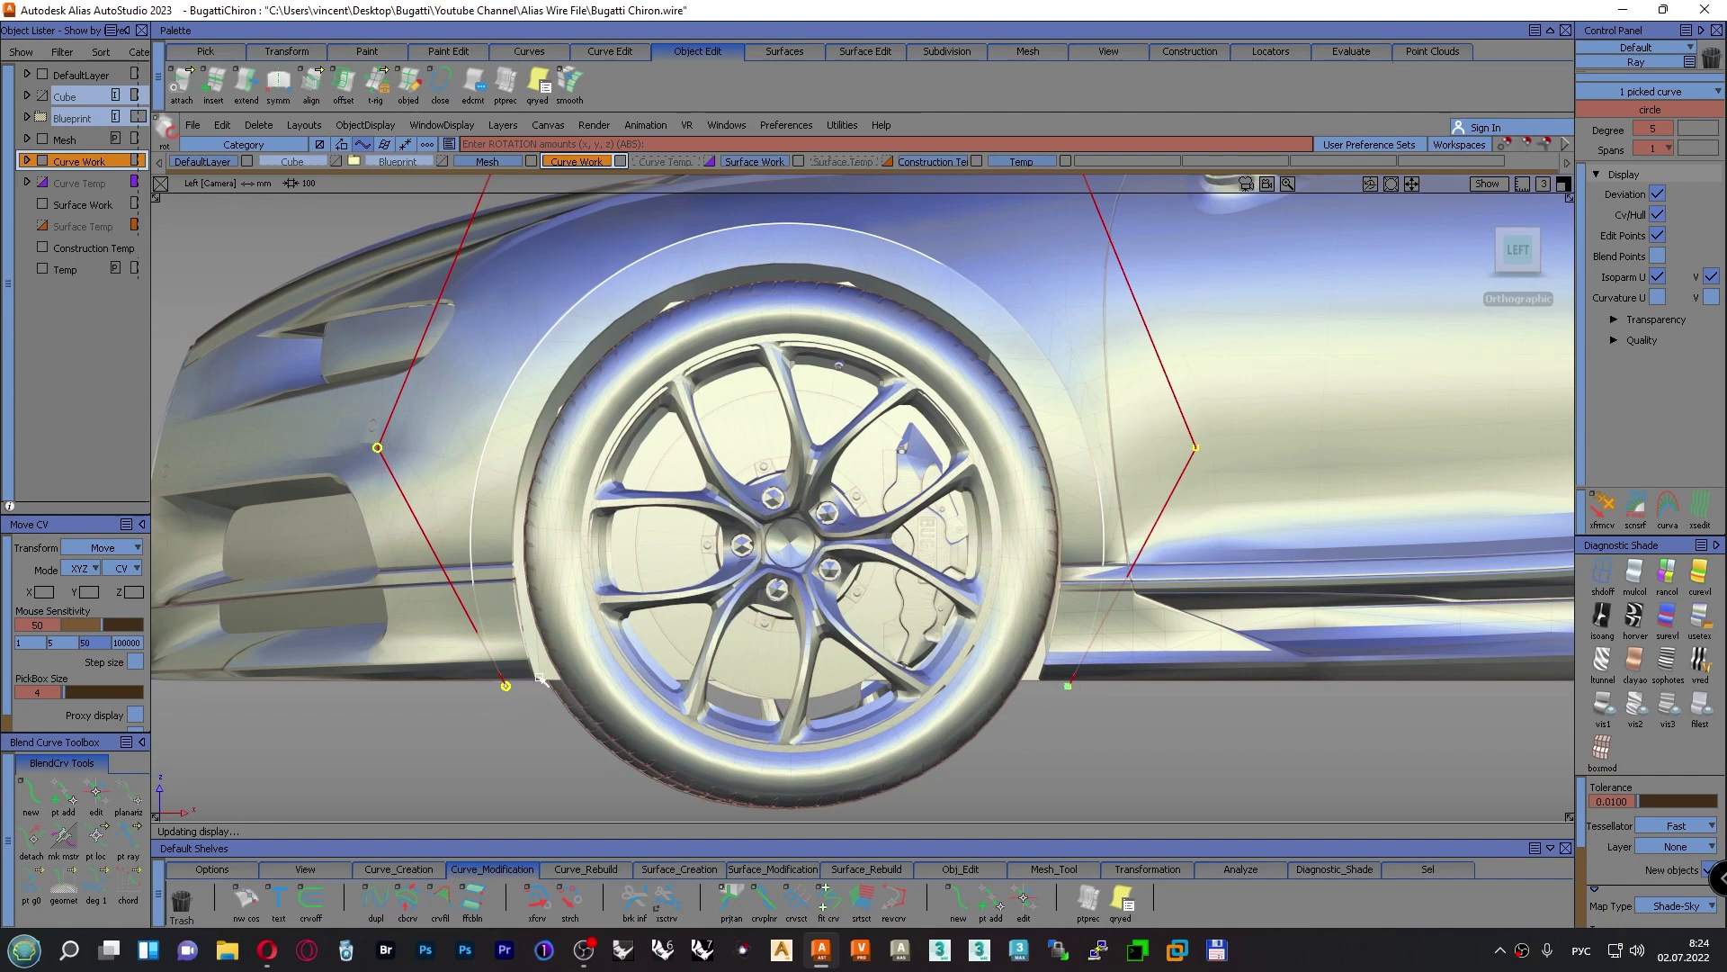
{"action": "left_click_drag", "start_coordinate": [762, 506], "coordinate": [764, 470], "text": "ctrl+shift"}
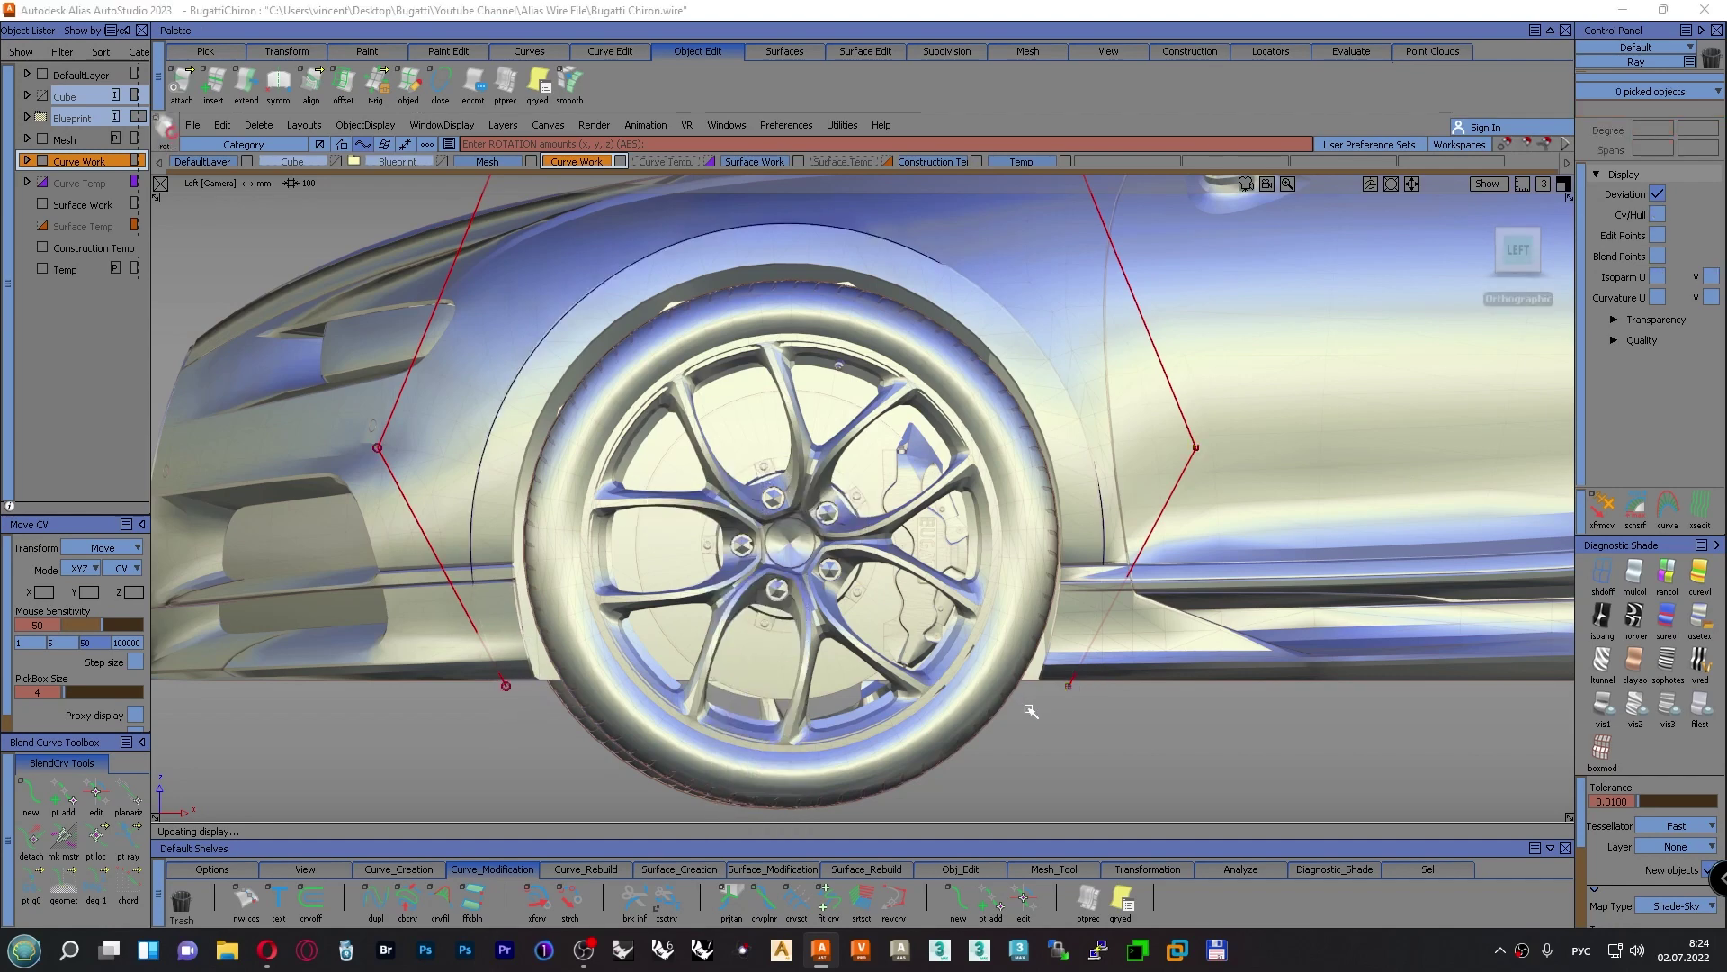
{"action": "left_click_drag", "start_coordinate": [1028, 708], "coordinate": [1102, 708], "text": "ctrl+shift"}
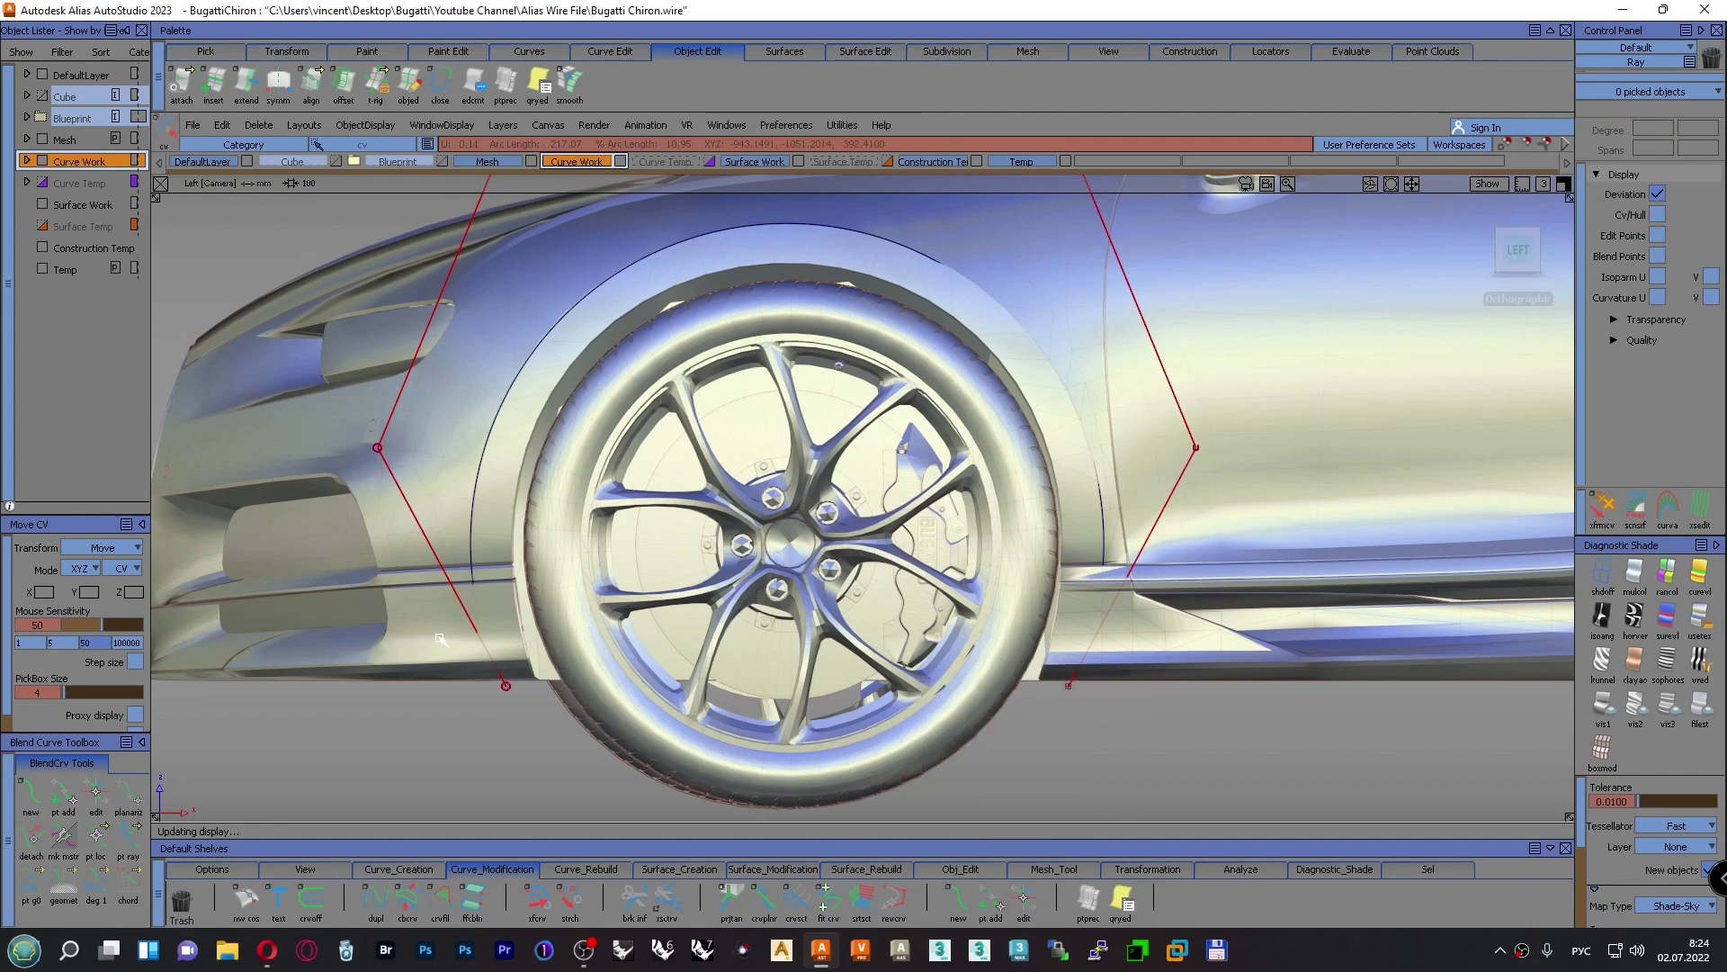
{"action": "left_click_drag", "start_coordinate": [441, 638], "coordinate": [1069, 736]}
{"action": "middle_click_drag", "start_coordinate": [1468, 637], "coordinate": [1540, 656], "text": "ctrl+shift"}
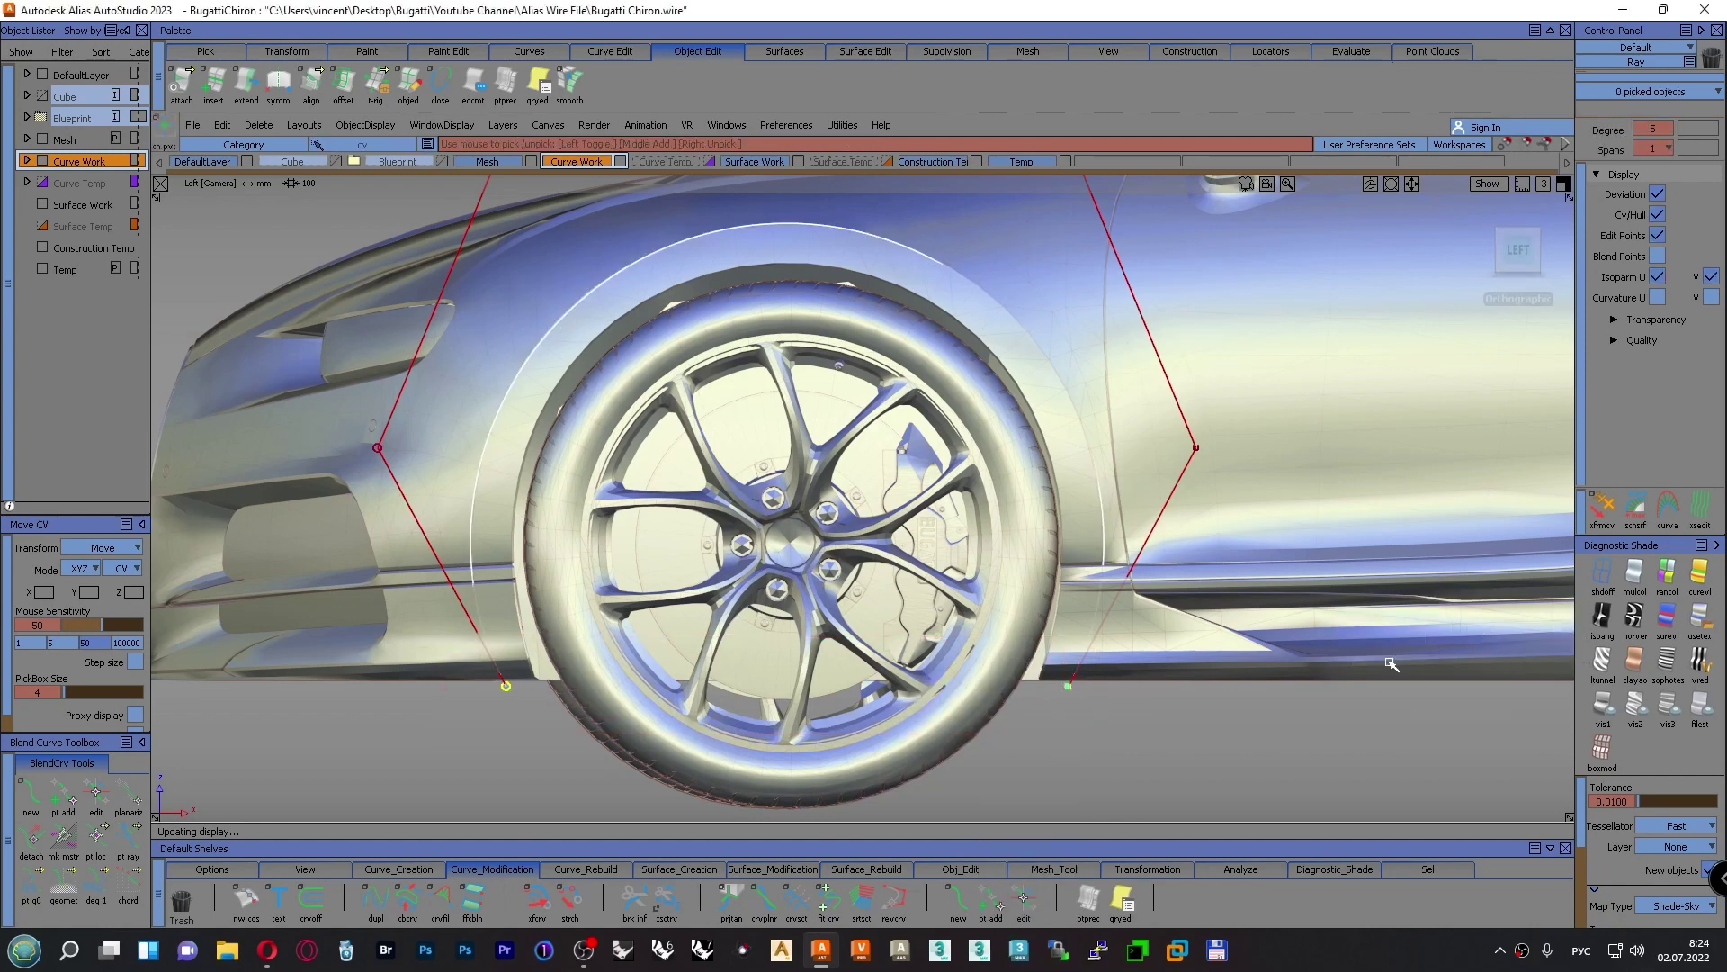
{"action": "middle_click_drag", "start_coordinate": [1245, 726], "coordinate": [1300, 731], "text": "ctrl+shift"}
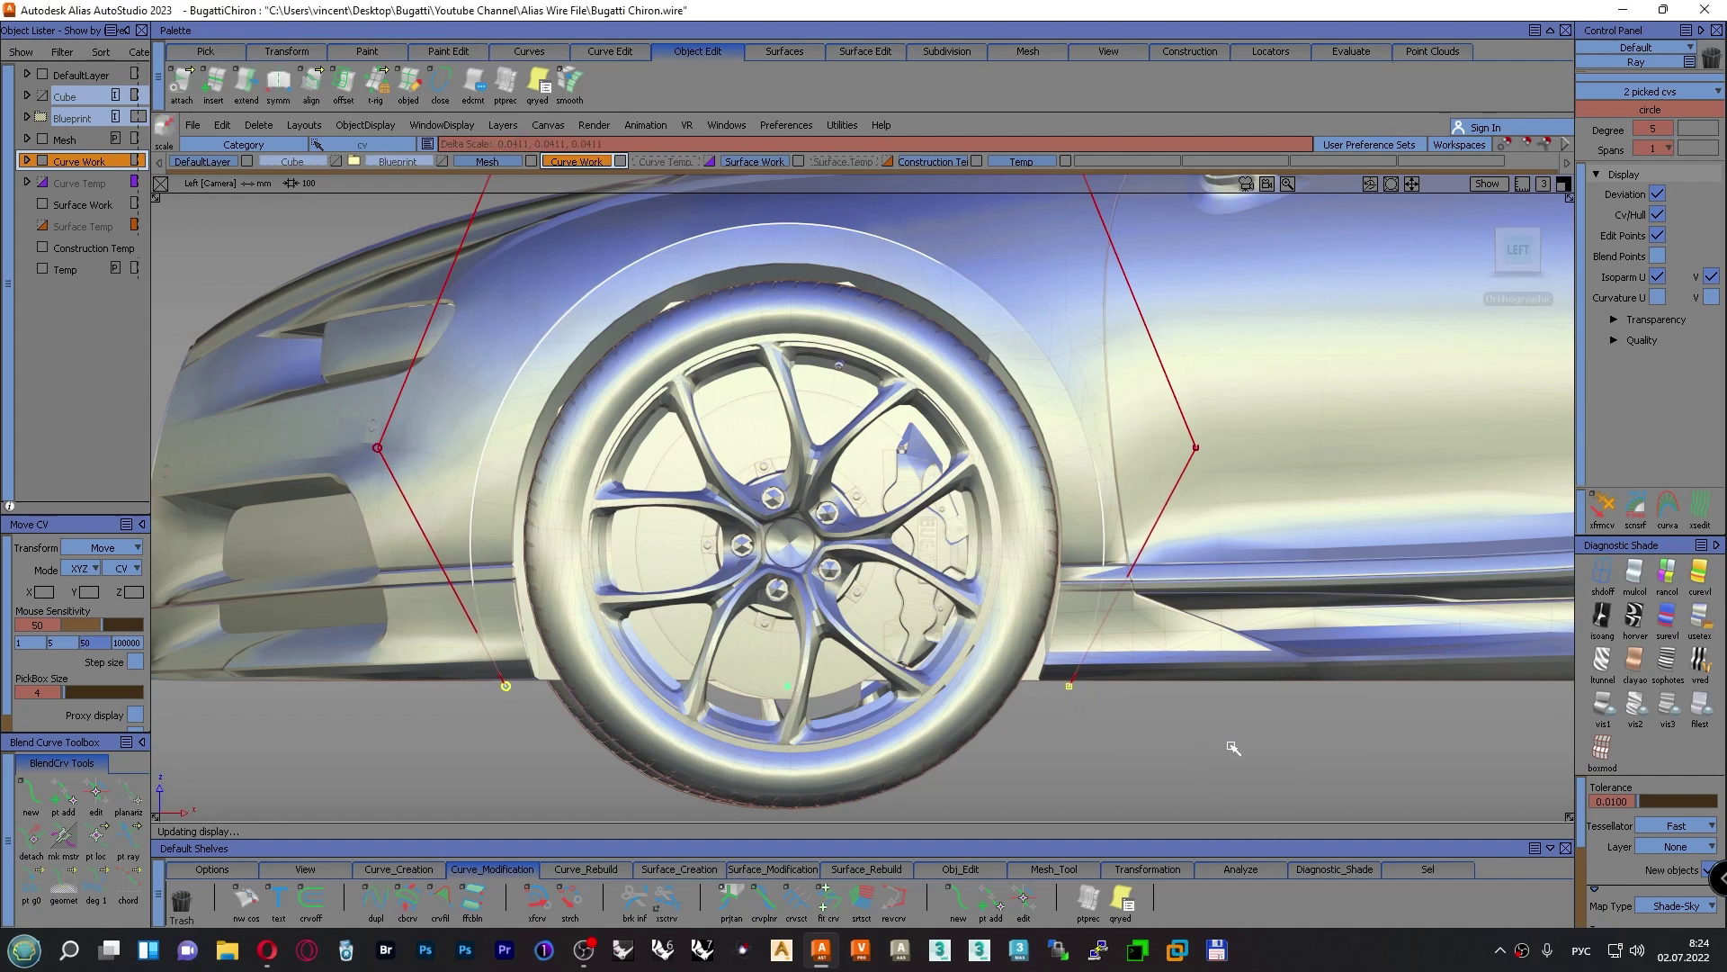
{"action": "left_click_drag", "start_coordinate": [1230, 744], "coordinate": [1253, 748]}
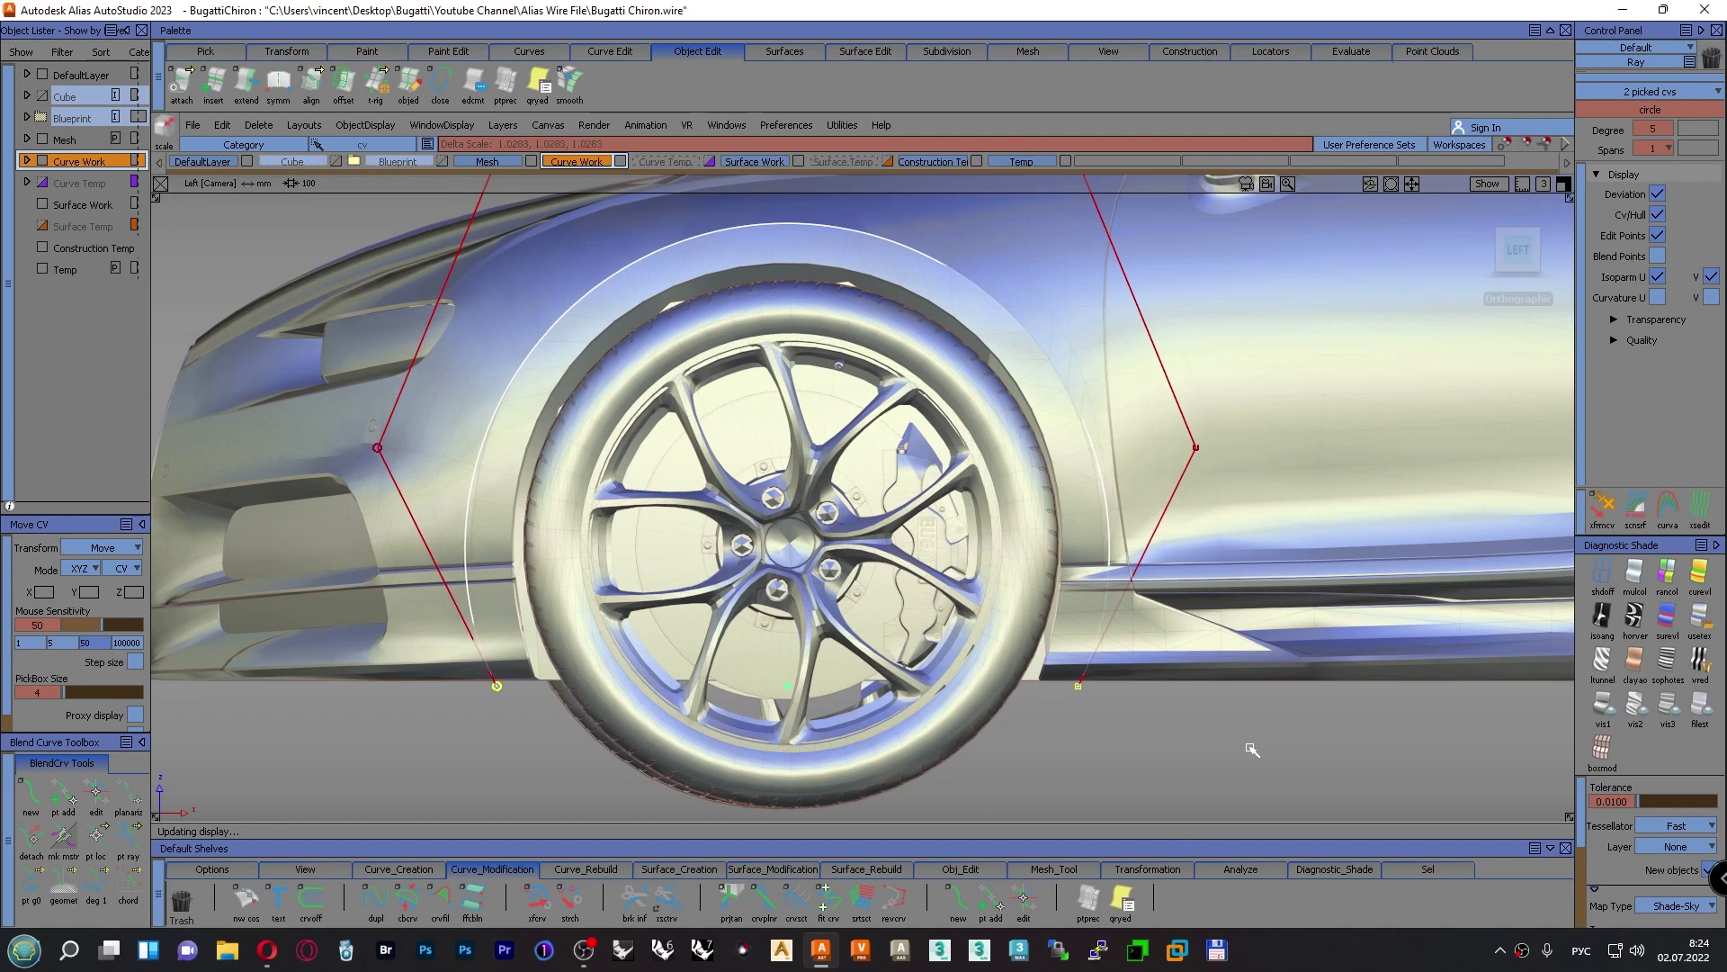
{"action": "mouse_move", "coordinate": [1248, 746]}
{"action": "left_mouse_down"}
{"action": "mouse_move", "coordinate": [1212, 767]}
{"action": "mouse_move", "coordinate": [1211, 725]}
{"action": "mouse_move", "coordinate": [1261, 739]}
{"action": "left_mouse_up"}
Pick the front arch curve's middle pair of CVs and scale them closer together to narrow the arch sides
{"action": "left_click_drag", "start_coordinate": [321, 437], "coordinate": [1260, 470]}
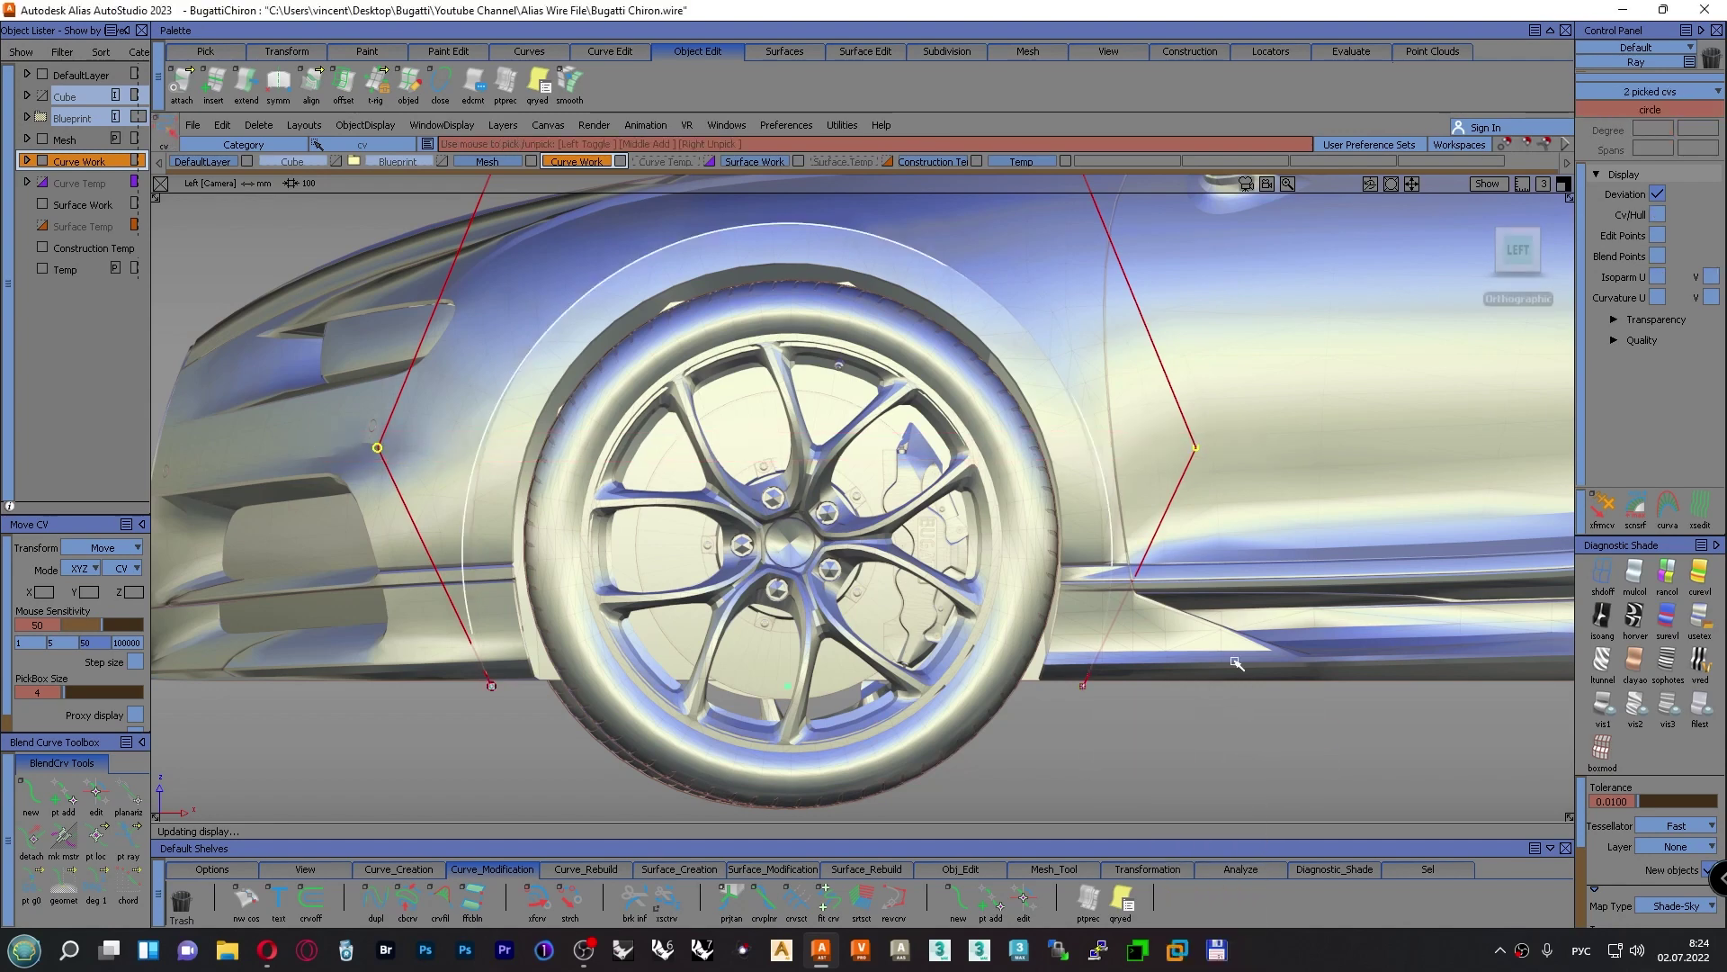
{"action": "middle_click_drag", "start_coordinate": [1221, 748], "coordinate": [1312, 741], "text": "ctrl+shift"}
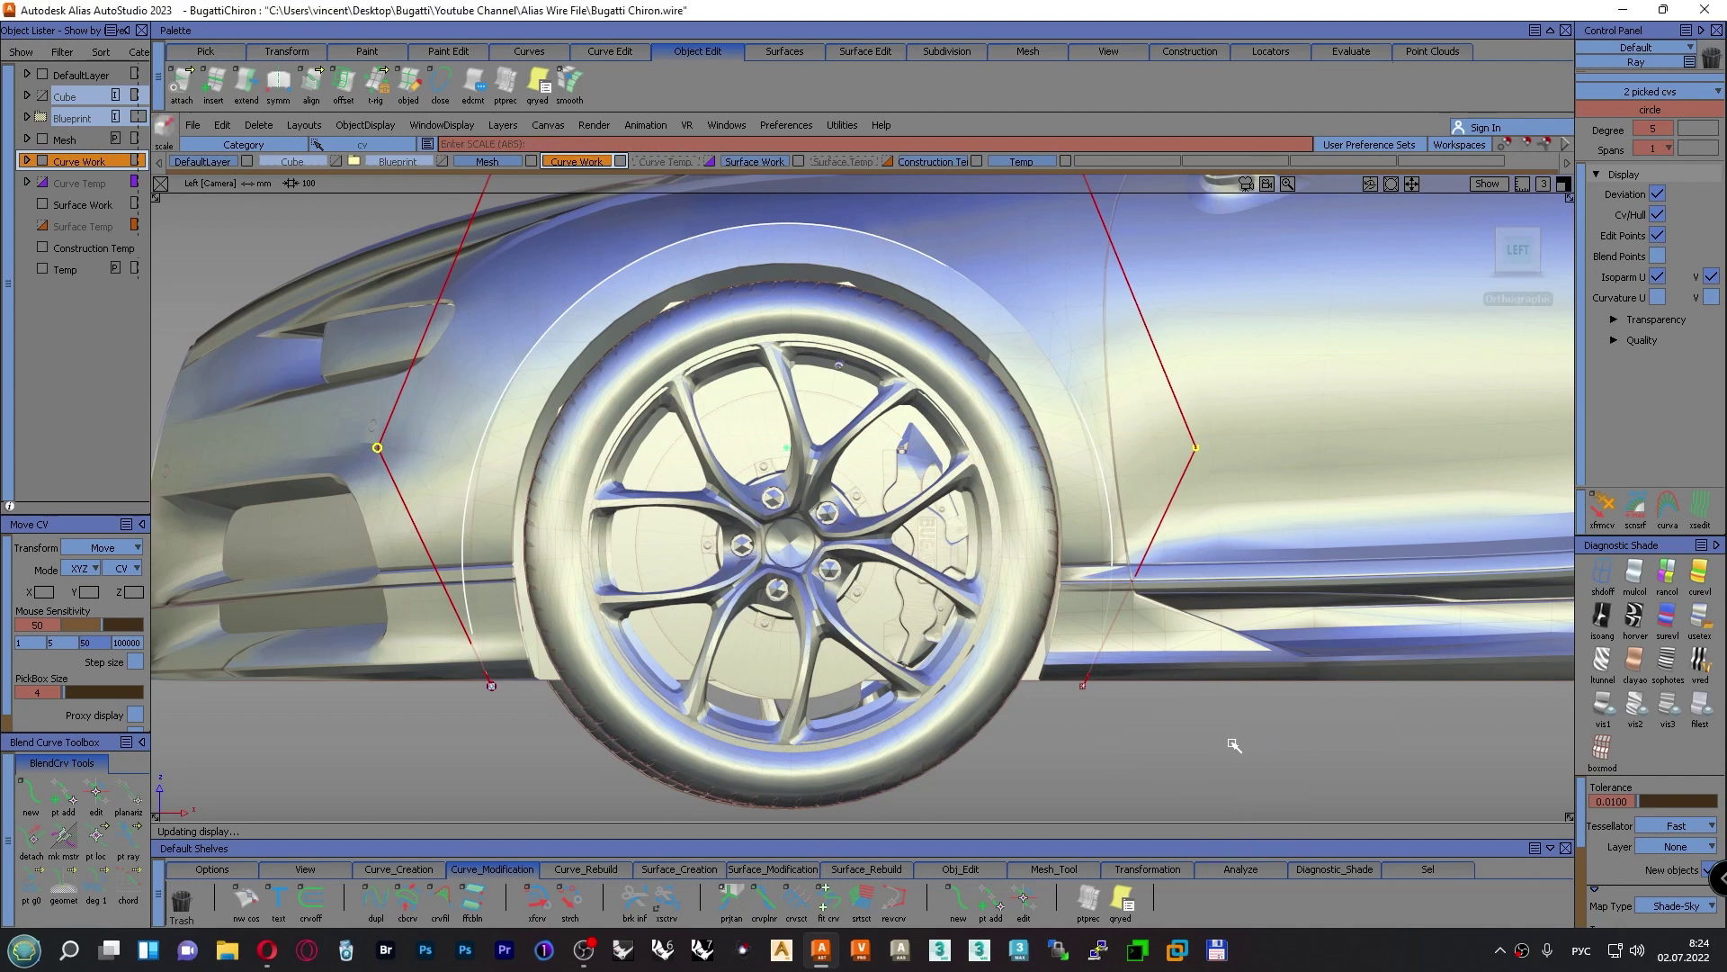
{"action": "left_click_drag", "start_coordinate": [1233, 732], "coordinate": [1199, 756]}
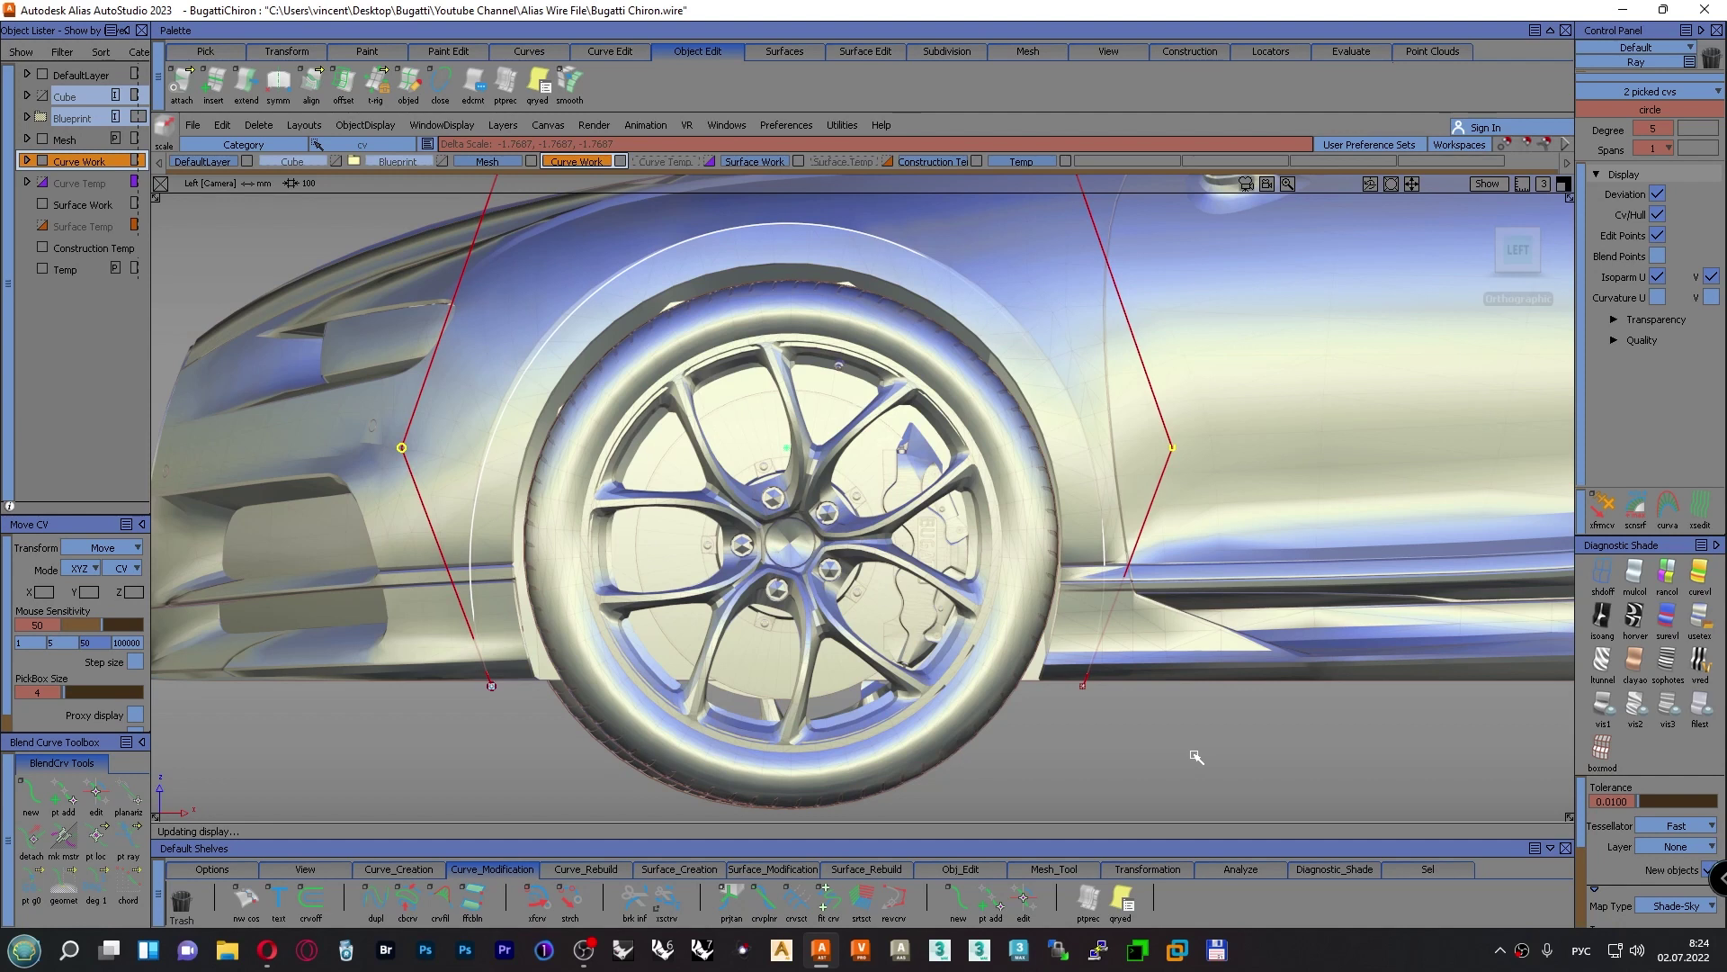
{"action": "left_click_drag", "start_coordinate": [1196, 756], "coordinate": [1194, 756]}
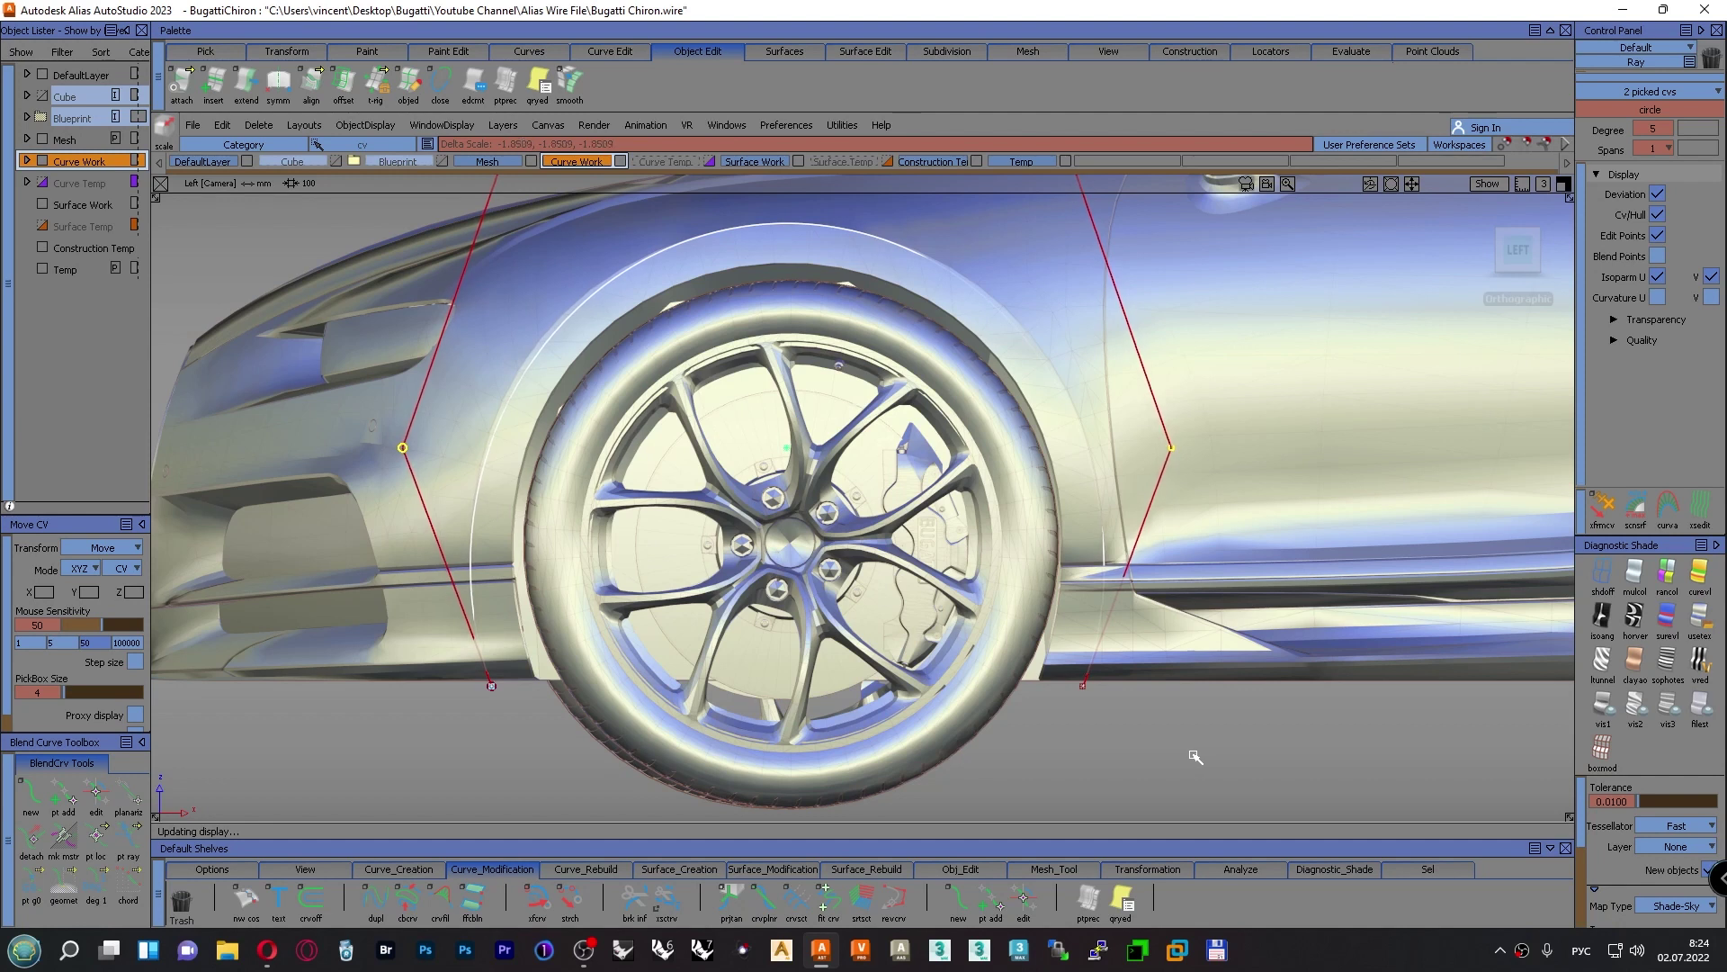
{"action": "left_click_drag", "start_coordinate": [1196, 756], "coordinate": [1196, 756]}
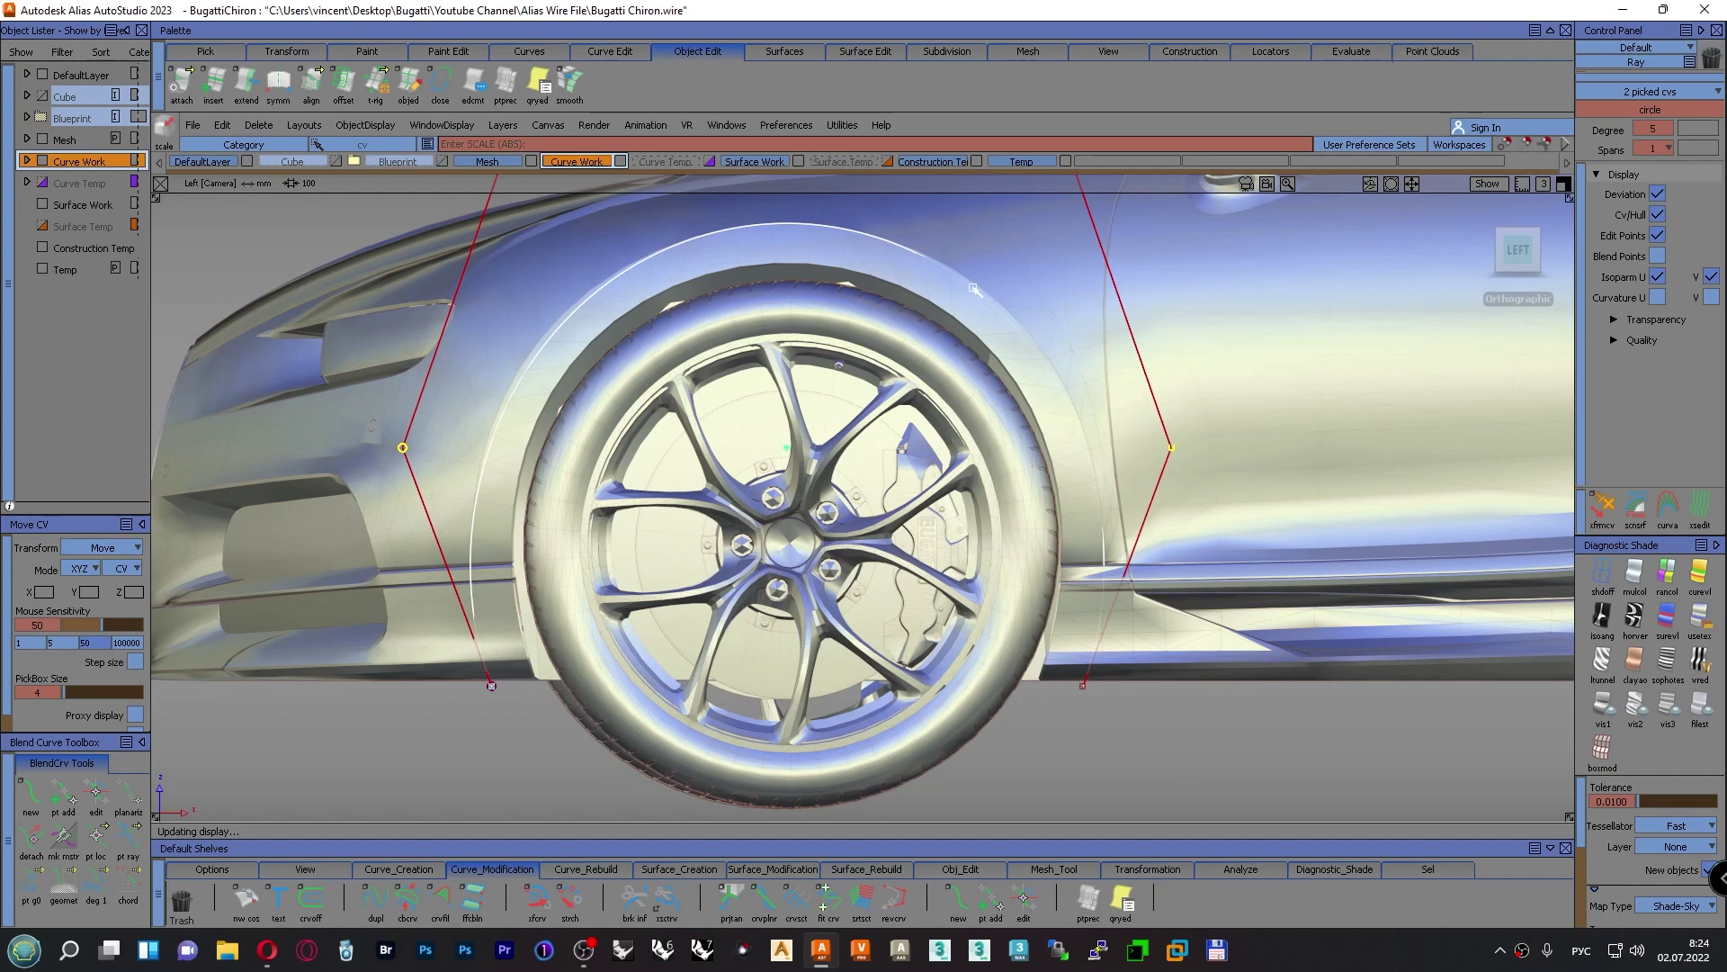
Pick the front arch curve's two top CVs and scale them apart to broaden the arch's shoulders
{"action": "middle_click_drag", "start_coordinate": [956, 302], "coordinate": [951, 361], "text": "alt+shift"}
{"action": "right_click_drag", "start_coordinate": [951, 361], "coordinate": [867, 513], "text": "alt+shift"}
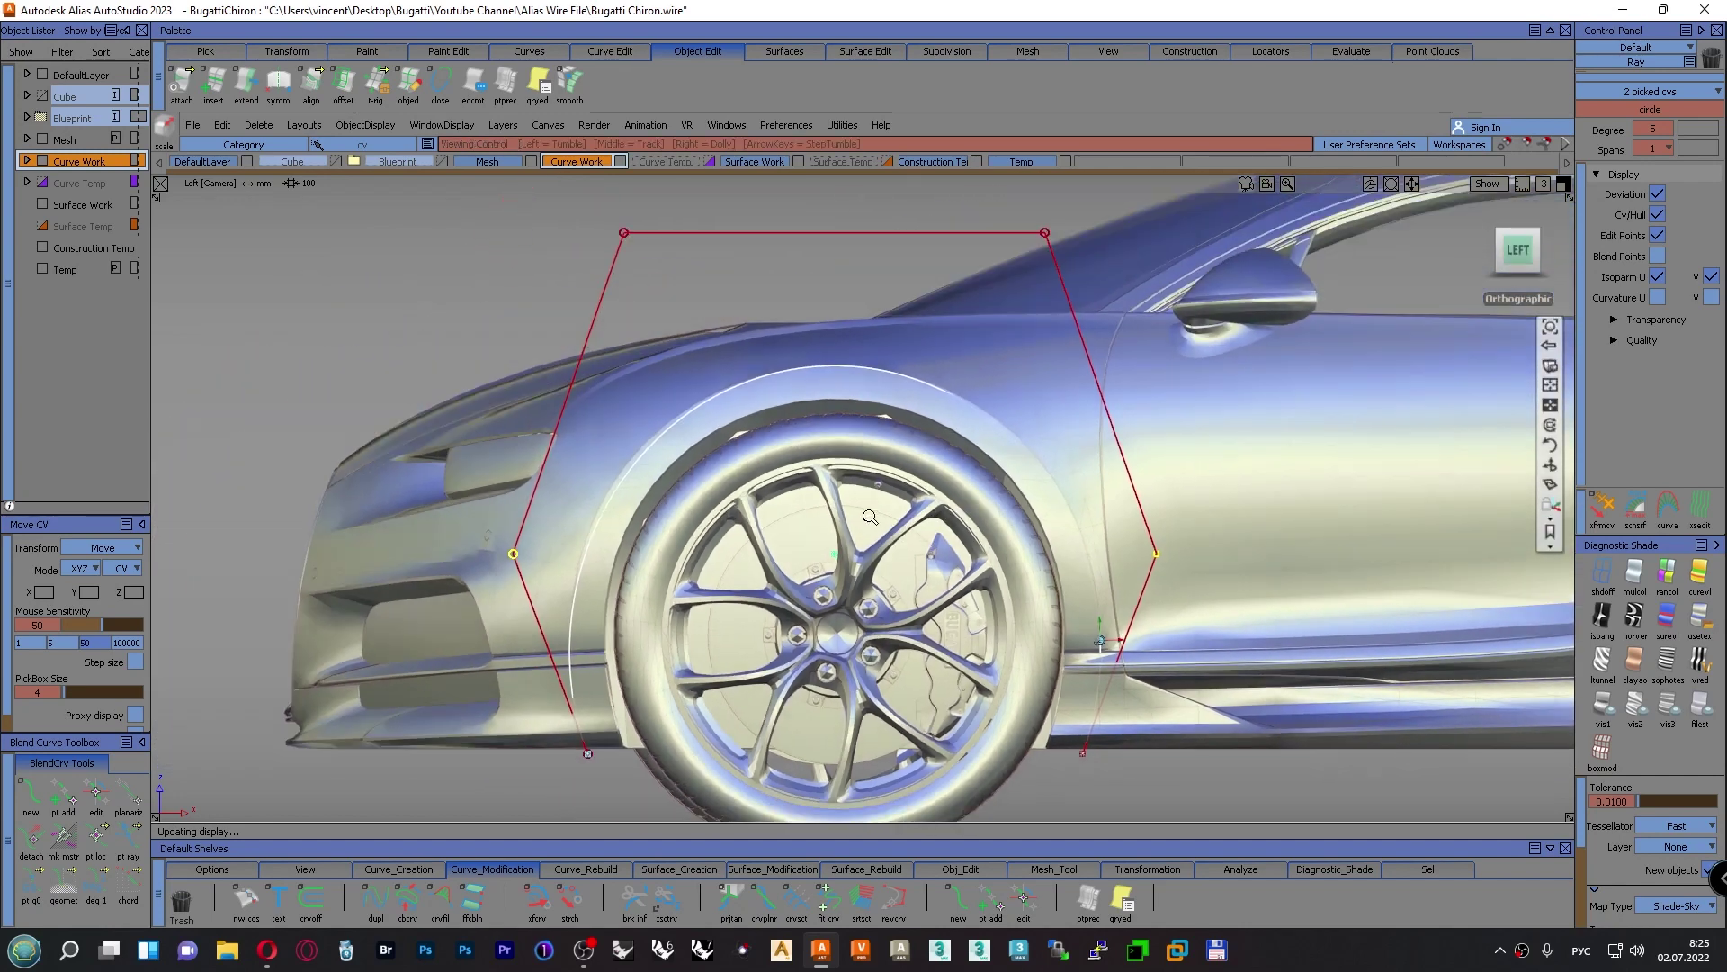
{"action": "left_click_drag", "start_coordinate": [460, 259], "coordinate": [458, 217], "text": "ctrl+shift"}
{"action": "left_click_drag", "start_coordinate": [470, 272], "coordinate": [520, 274], "text": "ctrl+shift"}
{"action": "left_click_drag", "start_coordinate": [567, 212], "coordinate": [1131, 283]}
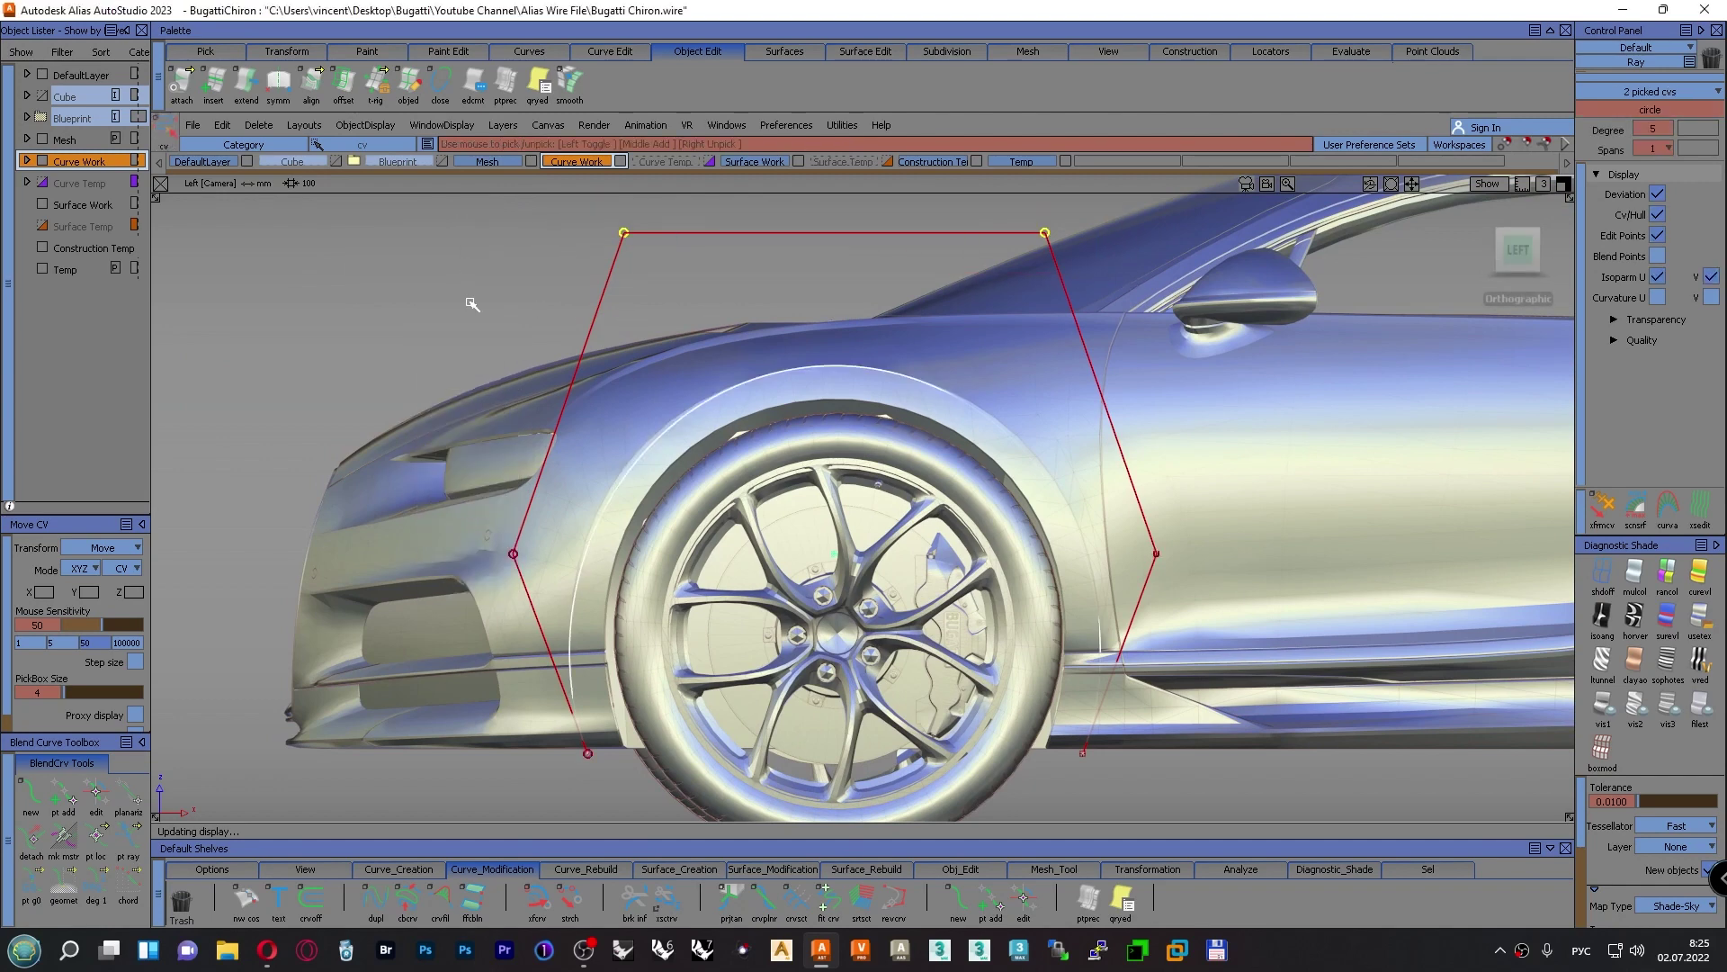
{"action": "middle_click_drag", "start_coordinate": [472, 304], "coordinate": [560, 325], "text": "ctrl+shift"}
{"action": "left_click_drag", "start_coordinate": [789, 287], "coordinate": [861, 282]}
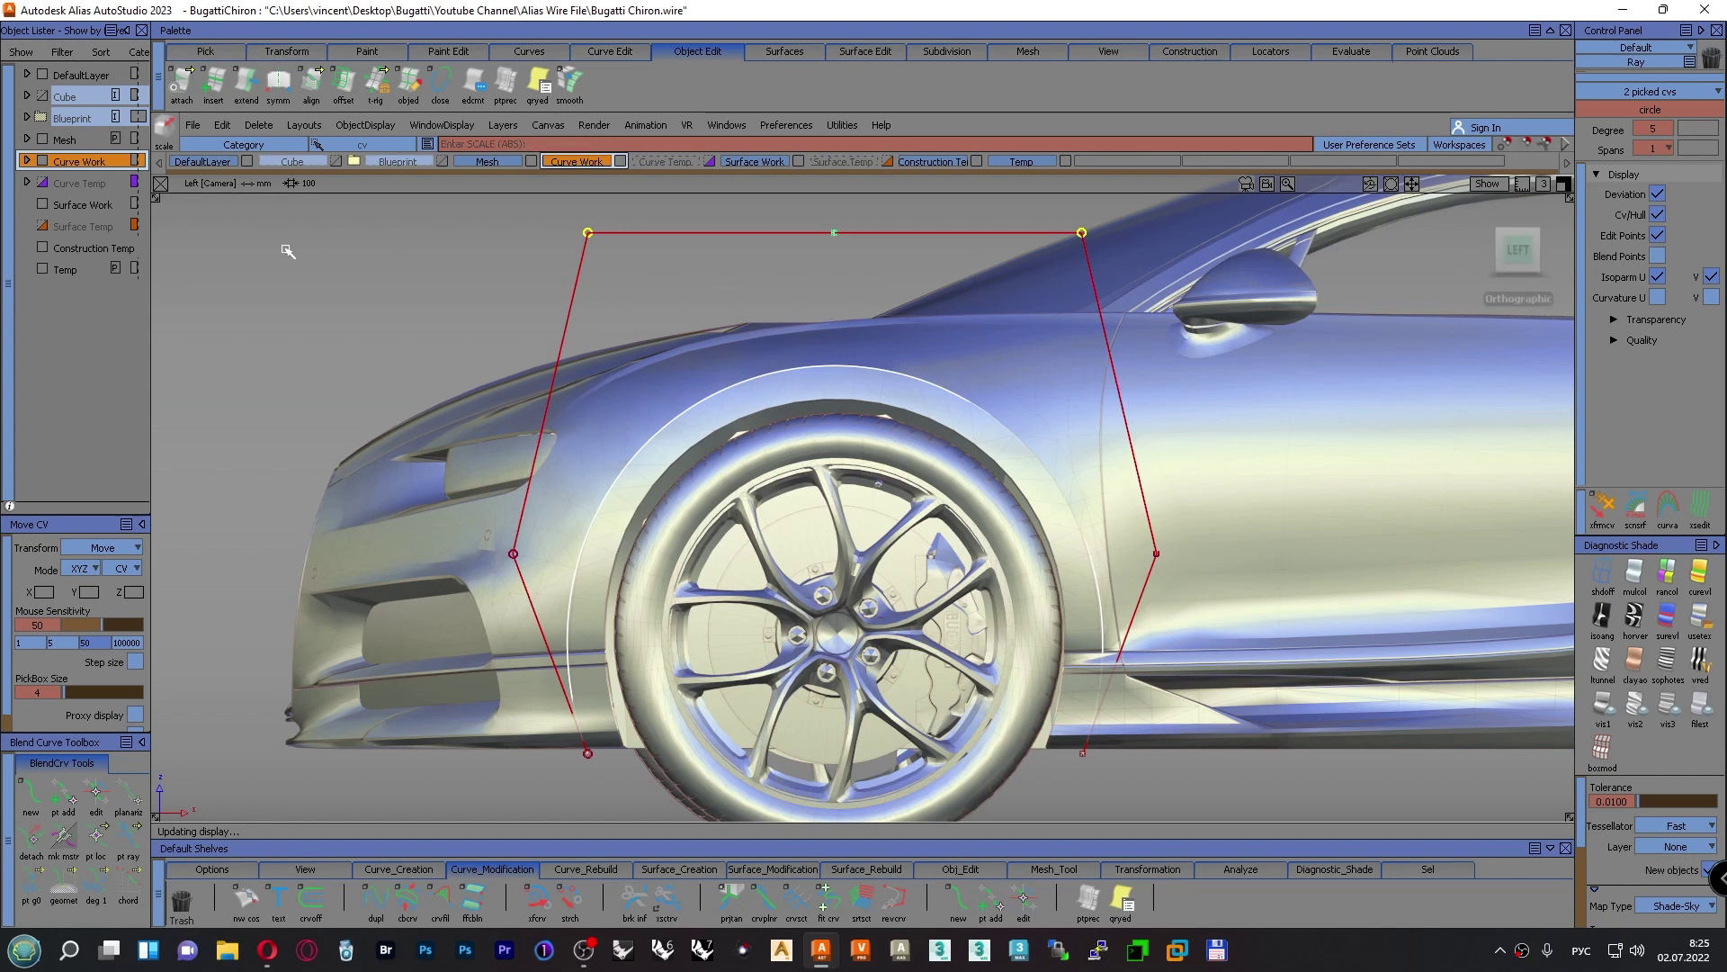
Clear the CV selection and examine in perspective and left views how the front arch curve follows the body behind the wheel
{"action": "left_click_drag", "start_coordinate": [285, 249], "coordinate": [291, 212], "text": "ctrl+shift"}
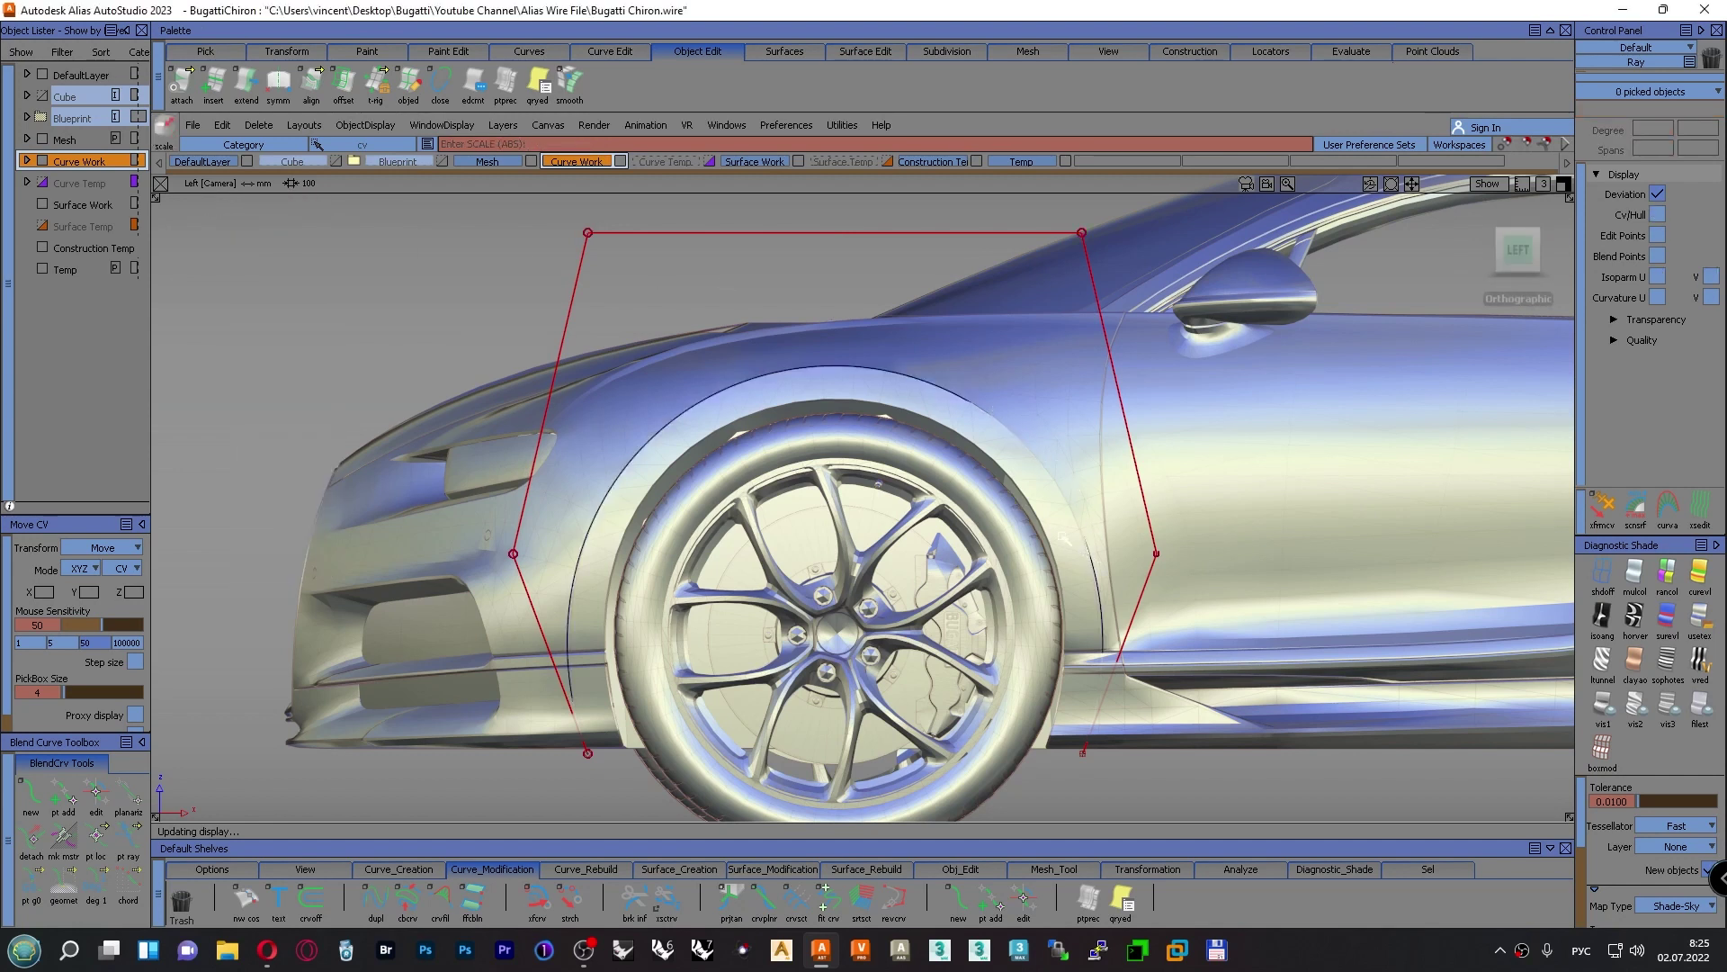
{"action": "left_click_drag", "start_coordinate": [738, 437], "coordinate": [689, 517], "text": "alt+shift"}
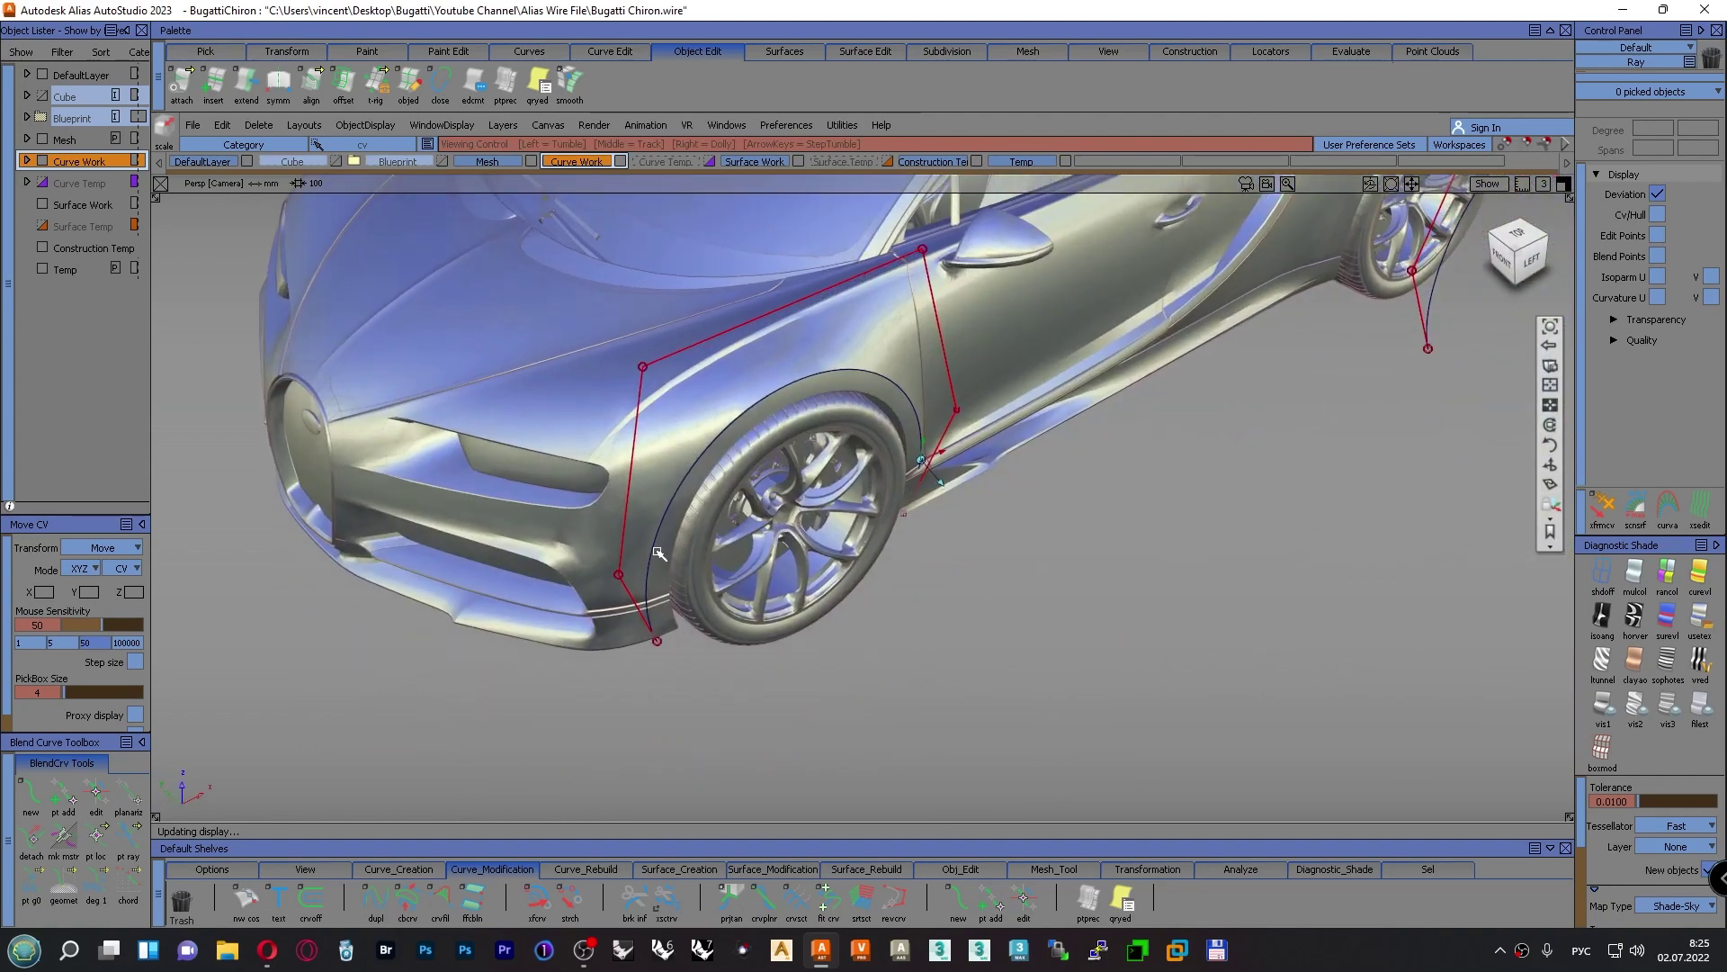
{"action": "right_click_drag", "start_coordinate": [656, 552], "coordinate": [796, 720], "text": "alt+shift"}
{"action": "left_click_drag", "start_coordinate": [796, 720], "coordinate": [803, 631], "text": "alt+shift"}
{"action": "right_click_drag", "start_coordinate": [853, 680], "coordinate": [847, 641], "text": "alt+shift"}
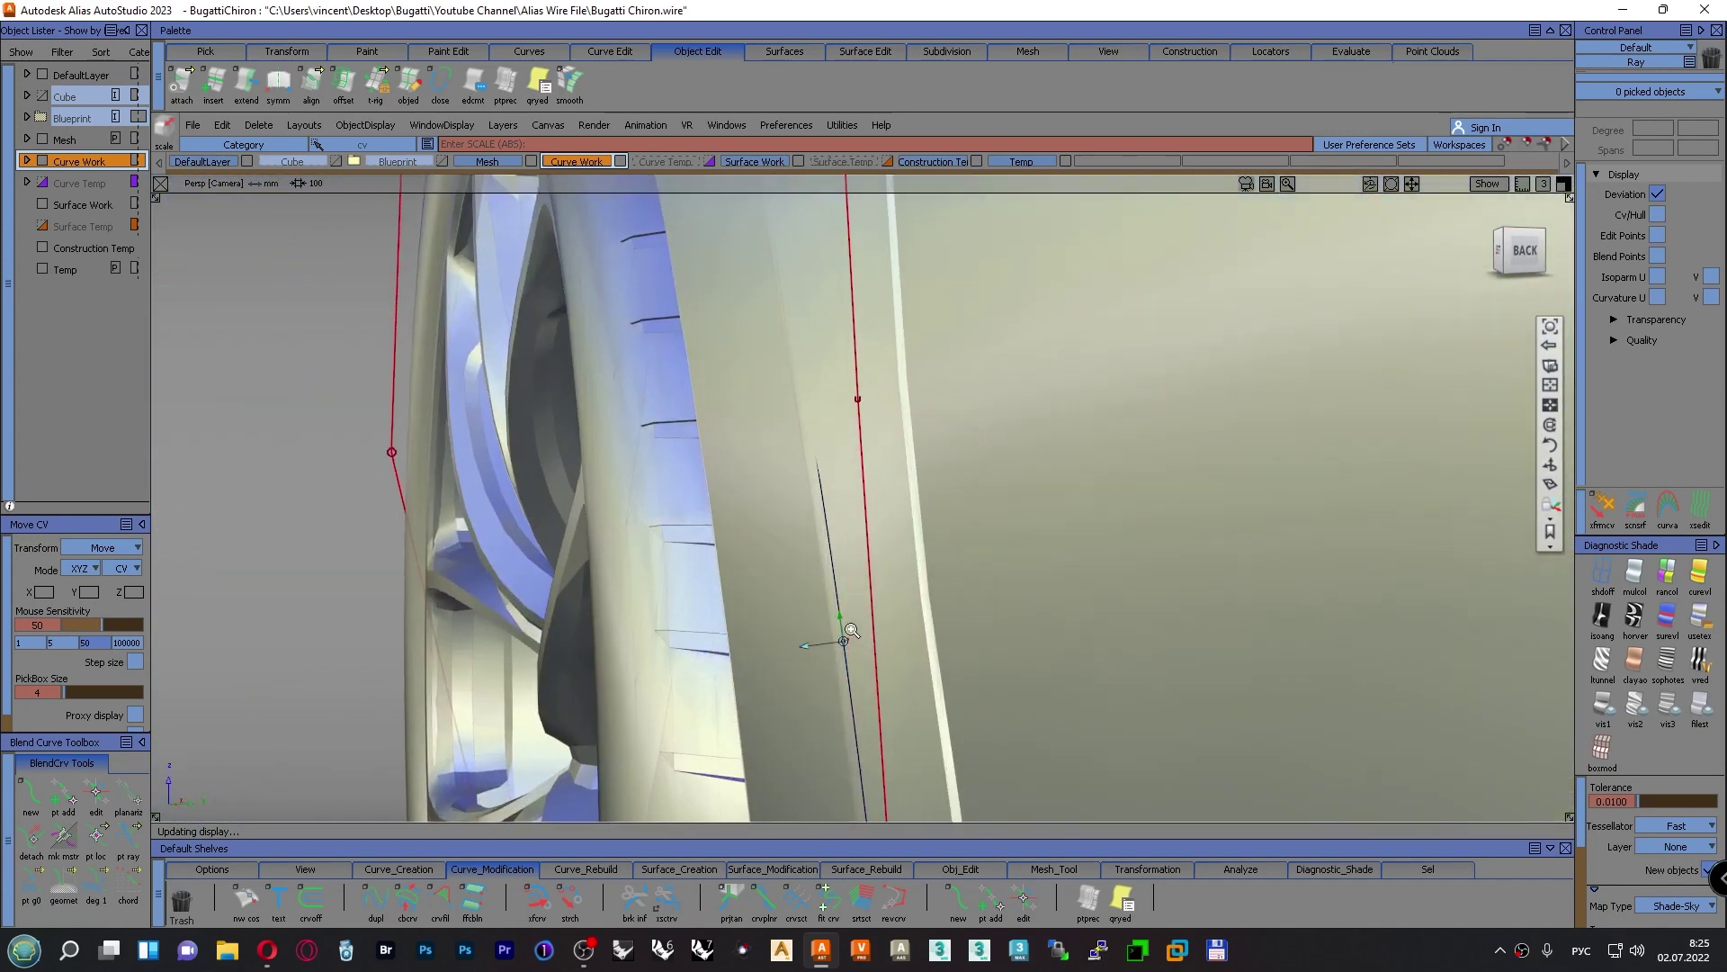
{"action": "left_click_drag", "start_coordinate": [847, 640], "coordinate": [1068, 590], "text": "alt+shift"}
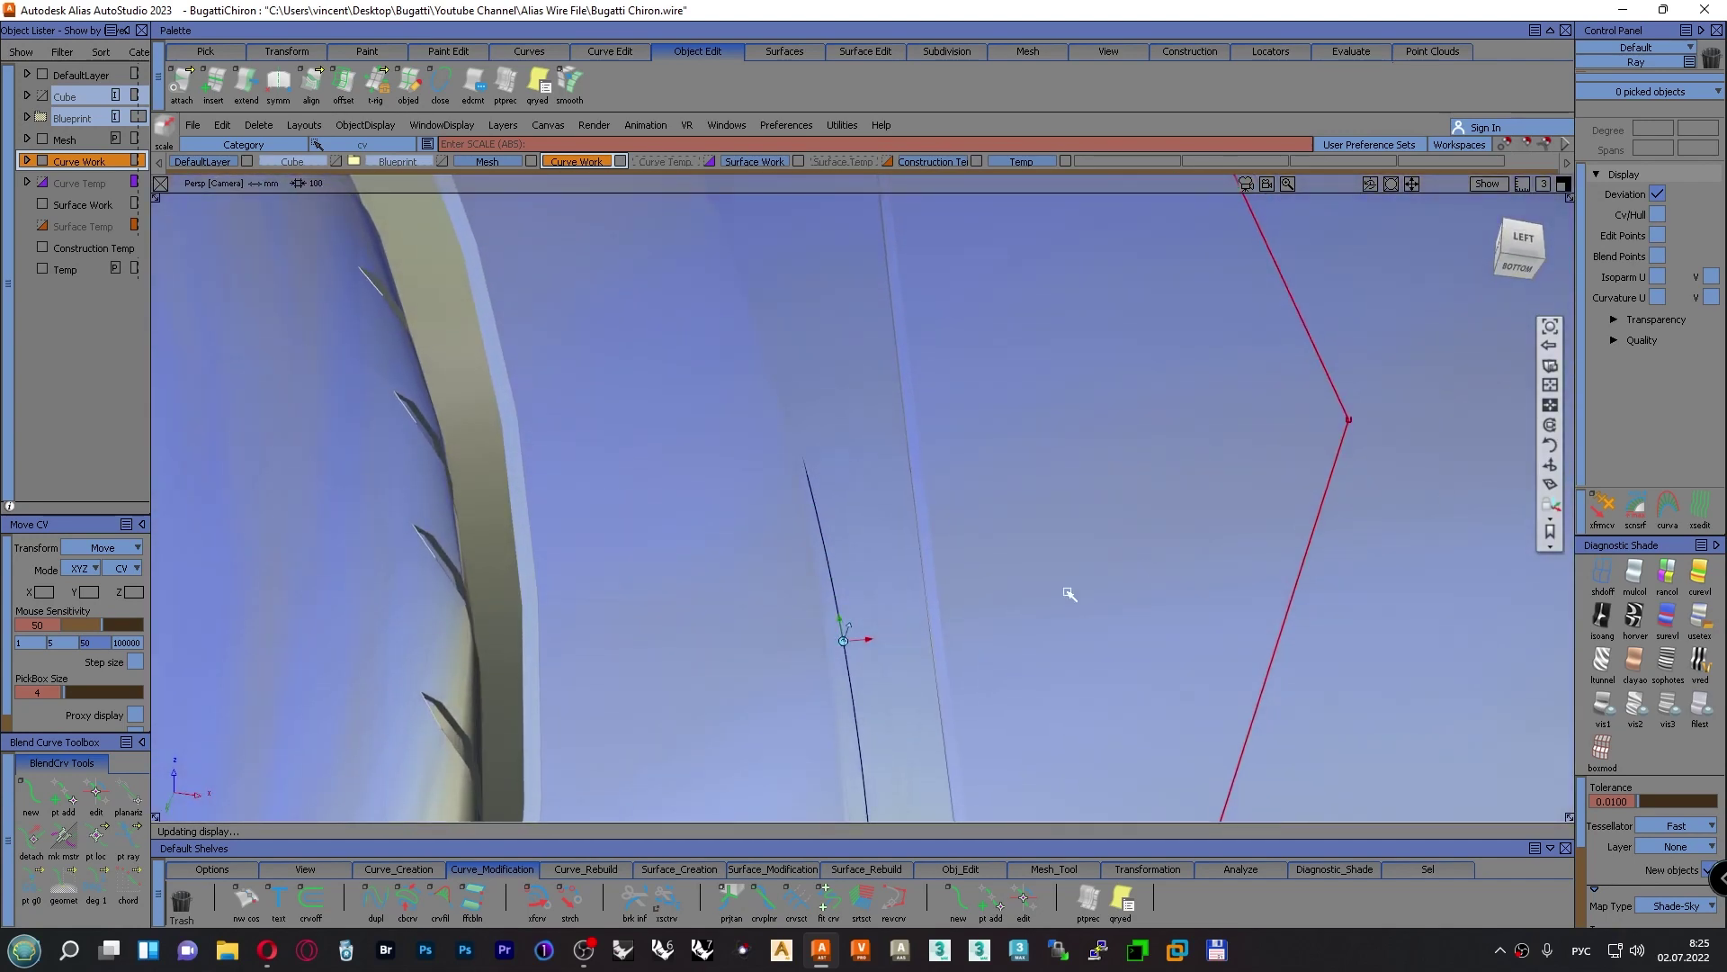
{"action": "right_click_drag", "start_coordinate": [1068, 590], "coordinate": [1007, 659], "text": "alt+shift"}
{"action": "middle_click_drag", "start_coordinate": [1007, 660], "coordinate": [1039, 625], "text": "alt+shift"}
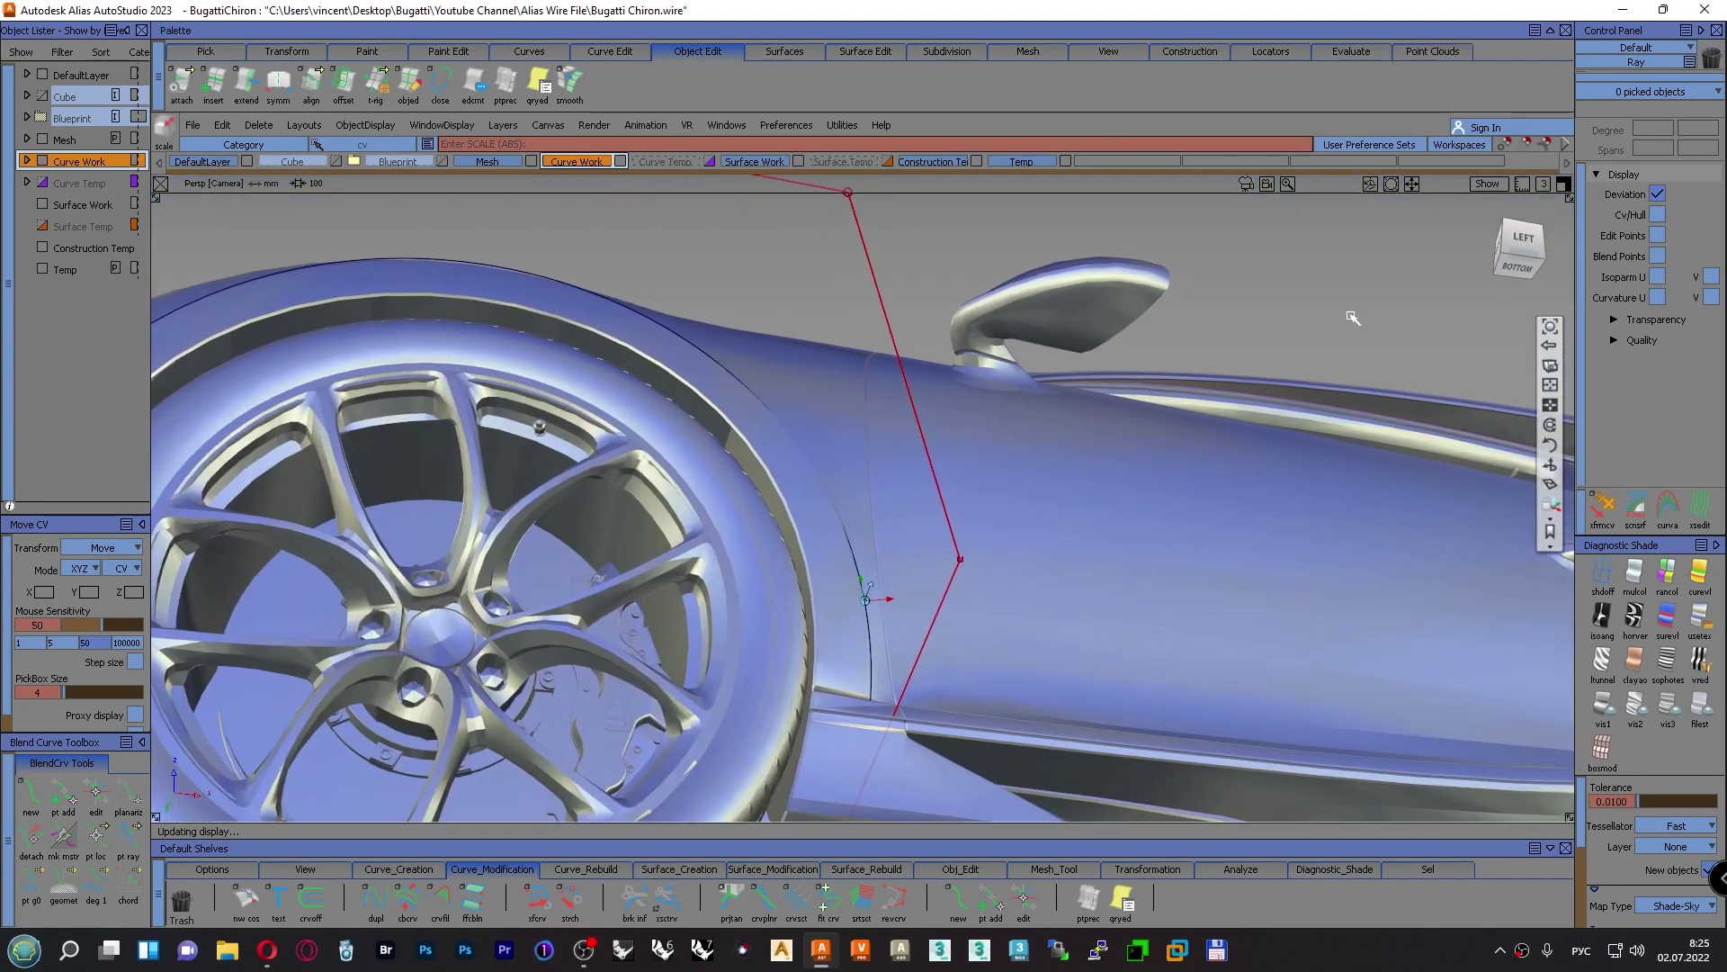
{"action": "left_click", "coordinate": [1522, 239]}
{"action": "right_click_drag", "start_coordinate": [882, 631], "coordinate": [882, 623], "text": "alt+shift"}
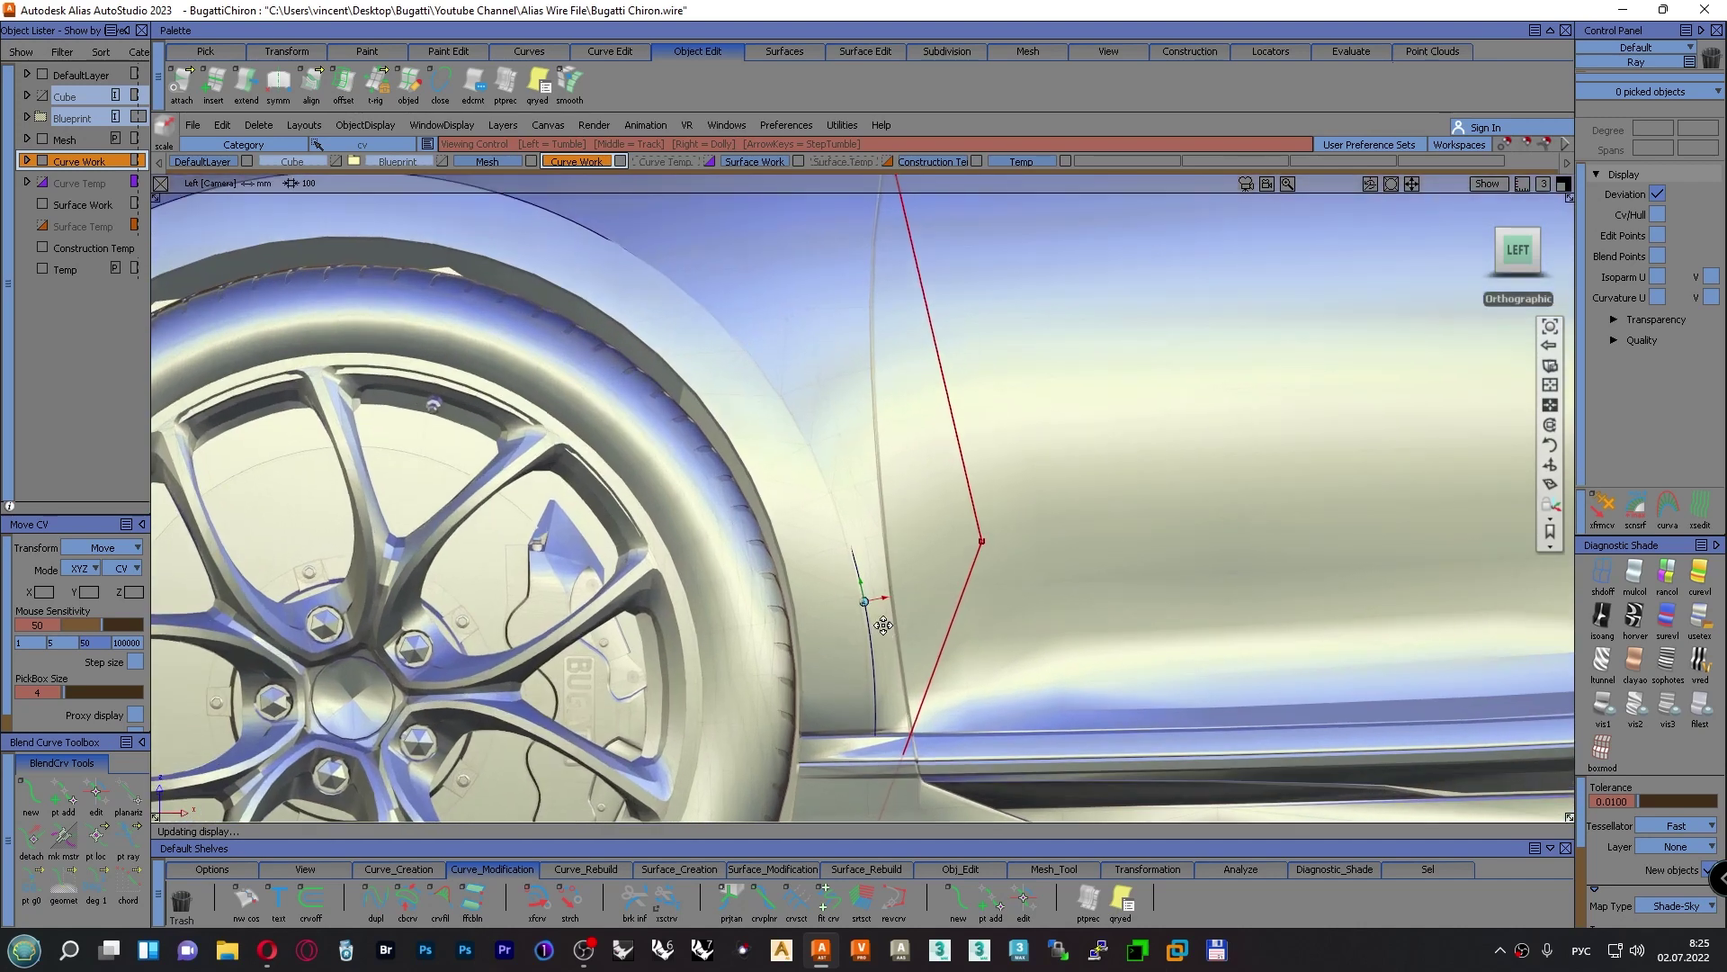
Reselect the front arch curve's middle pair of CVs and scale them slightly inward in the left view
{"action": "middle_click_drag", "start_coordinate": [1043, 579], "coordinate": [1308, 426], "text": "alt+shift"}
{"action": "right_click_drag", "start_coordinate": [1308, 426], "coordinate": [1150, 515], "text": "alt+shift"}
{"action": "middle_click_drag", "start_coordinate": [1150, 515], "coordinate": [1174, 532], "text": "alt+shift"}
{"action": "left_click", "coordinate": [598, 510], "text": "ctrl+shift"}
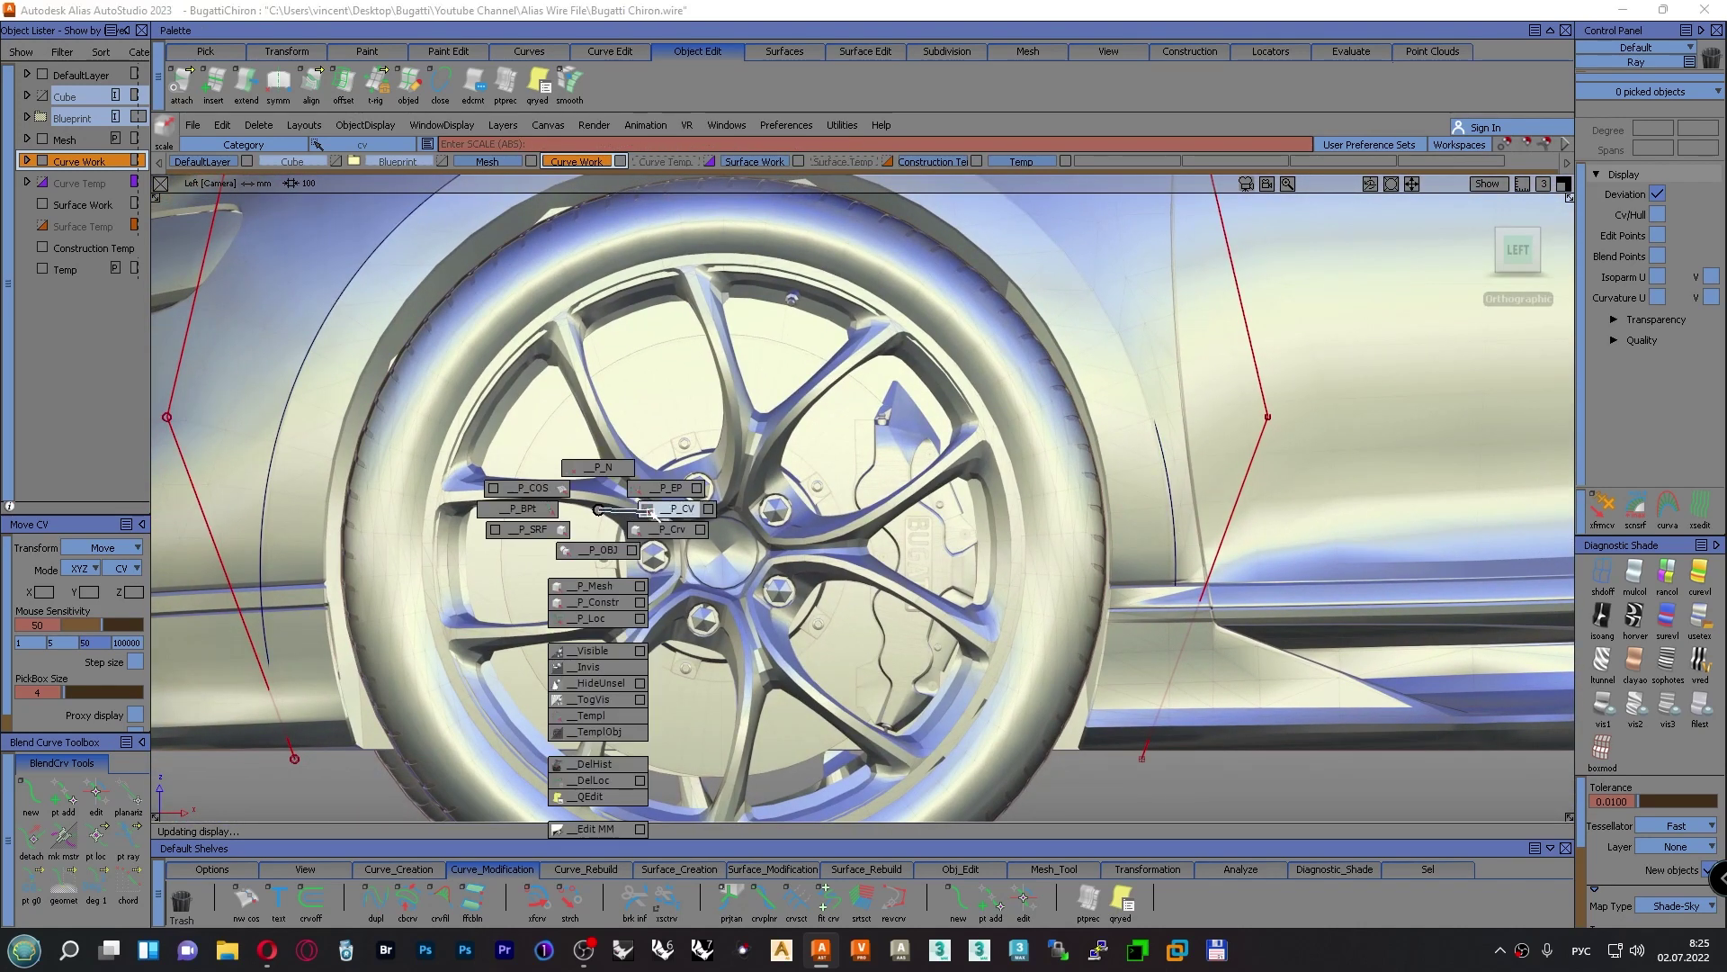
{"action": "left_click_drag", "start_coordinate": [653, 512], "coordinate": [670, 509], "text": "ctrl+shift"}
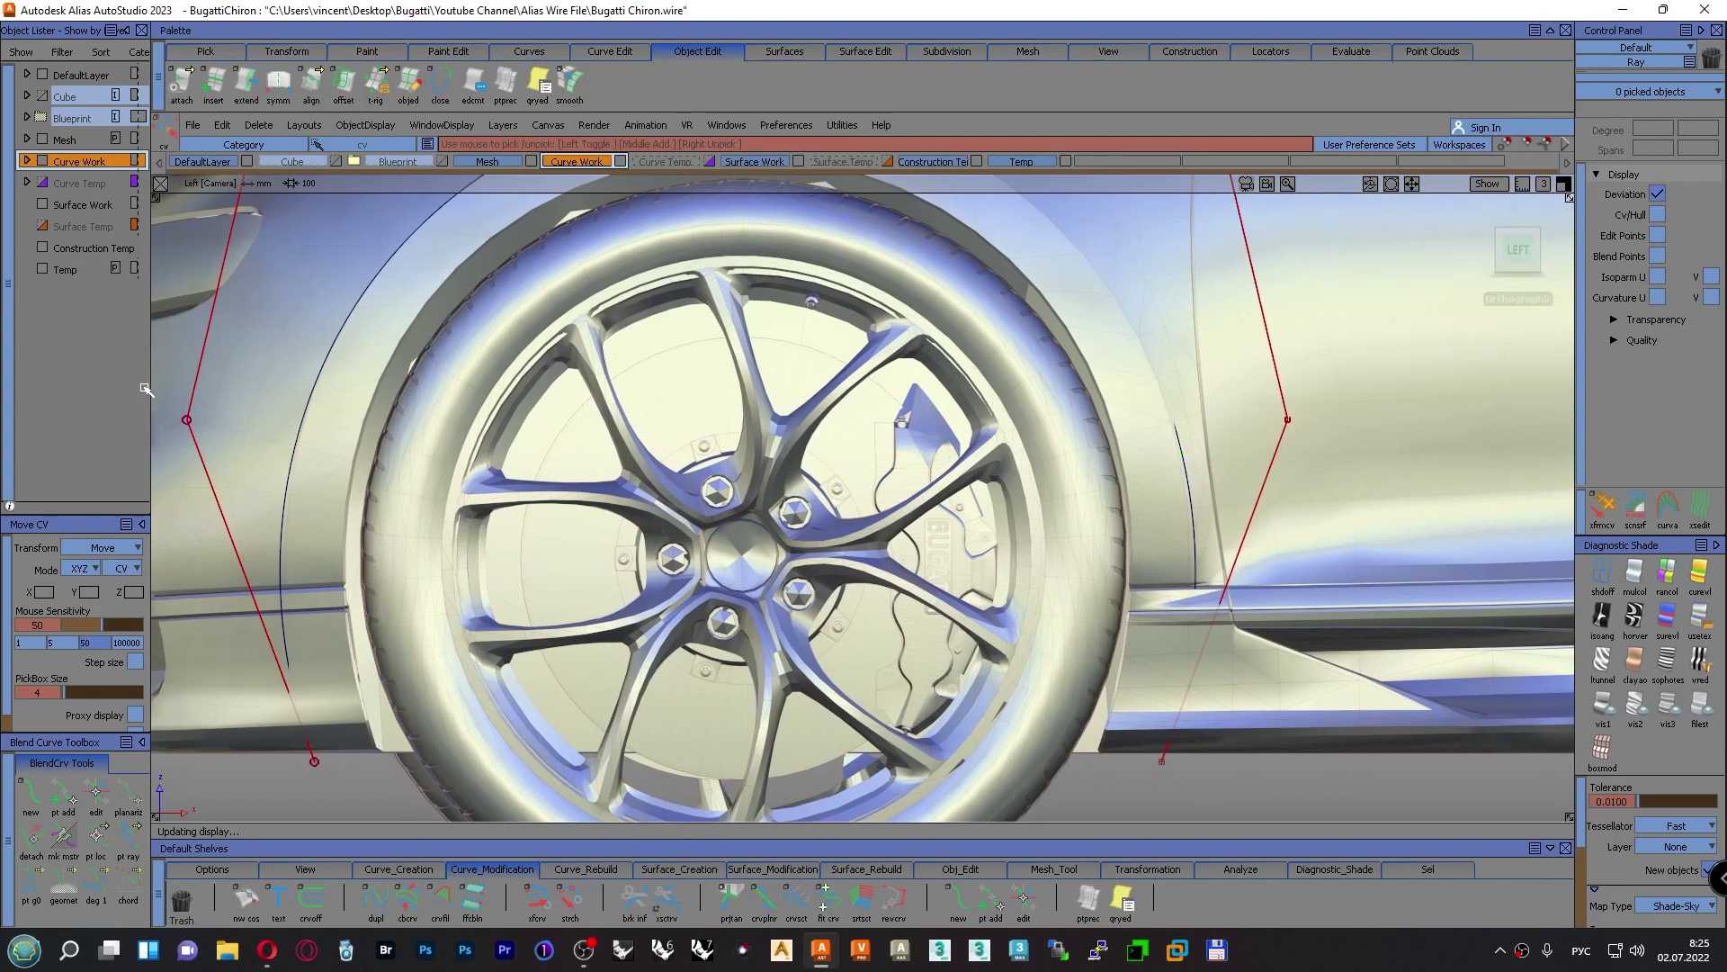
{"action": "left_click_drag", "start_coordinate": [166, 386], "coordinate": [1393, 444]}
{"action": "left_click_drag", "start_coordinate": [982, 534], "coordinate": [1093, 535], "text": "ctrl+shift"}
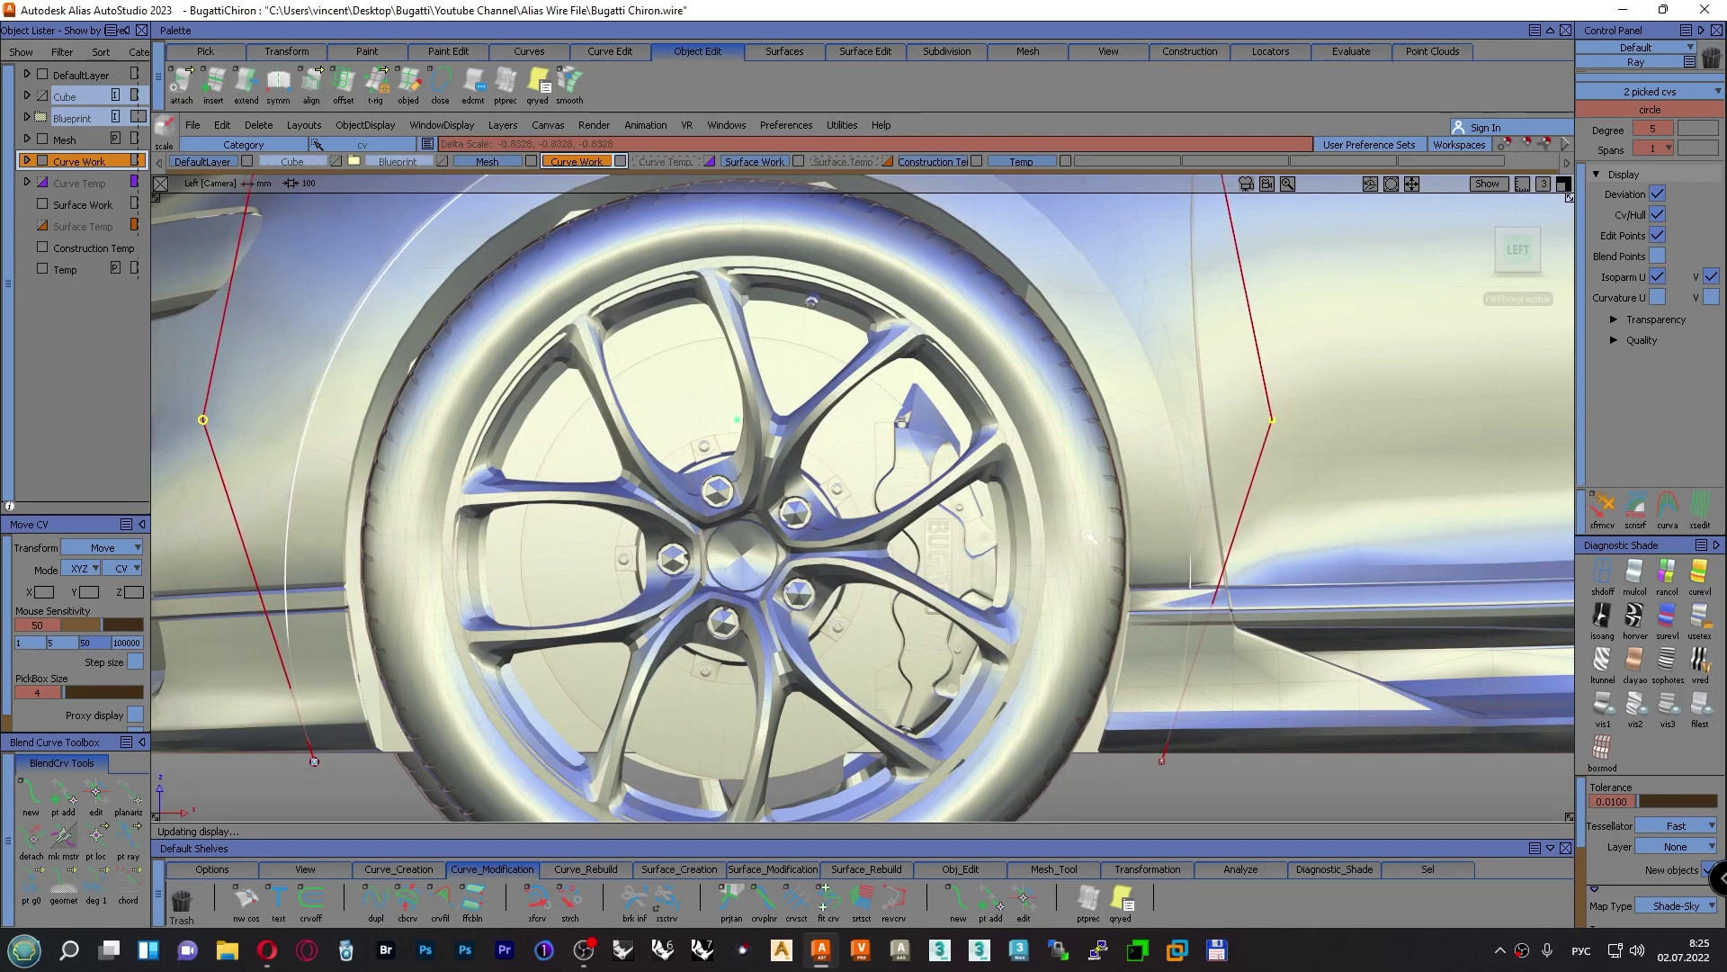
{"action": "left_click_drag", "start_coordinate": [1088, 536], "coordinate": [1086, 539]}
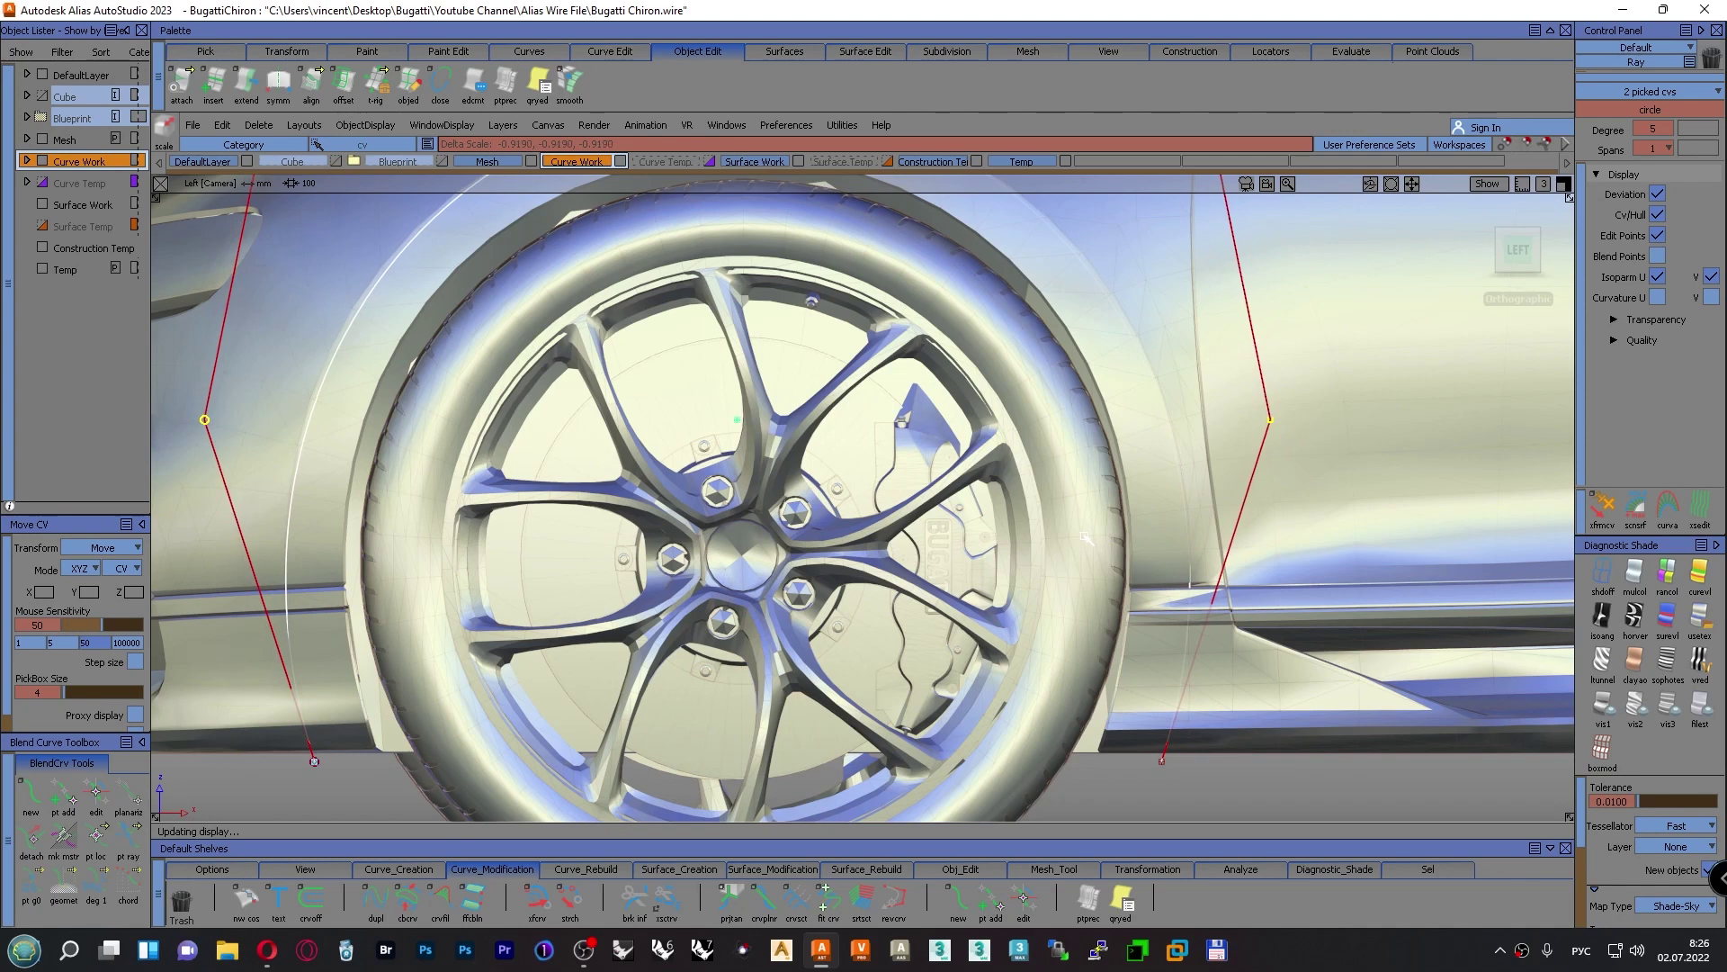
Reselect the front arch curve's two top CVs and scale them further apart, fine-tuning against the wheel arch edge behind the wheel
{"action": "right_click_drag", "start_coordinate": [1068, 543], "coordinate": [900, 614], "text": "alt+shift"}
{"action": "middle_click_drag", "start_coordinate": [900, 615], "coordinate": [846, 684], "text": "alt+shift"}
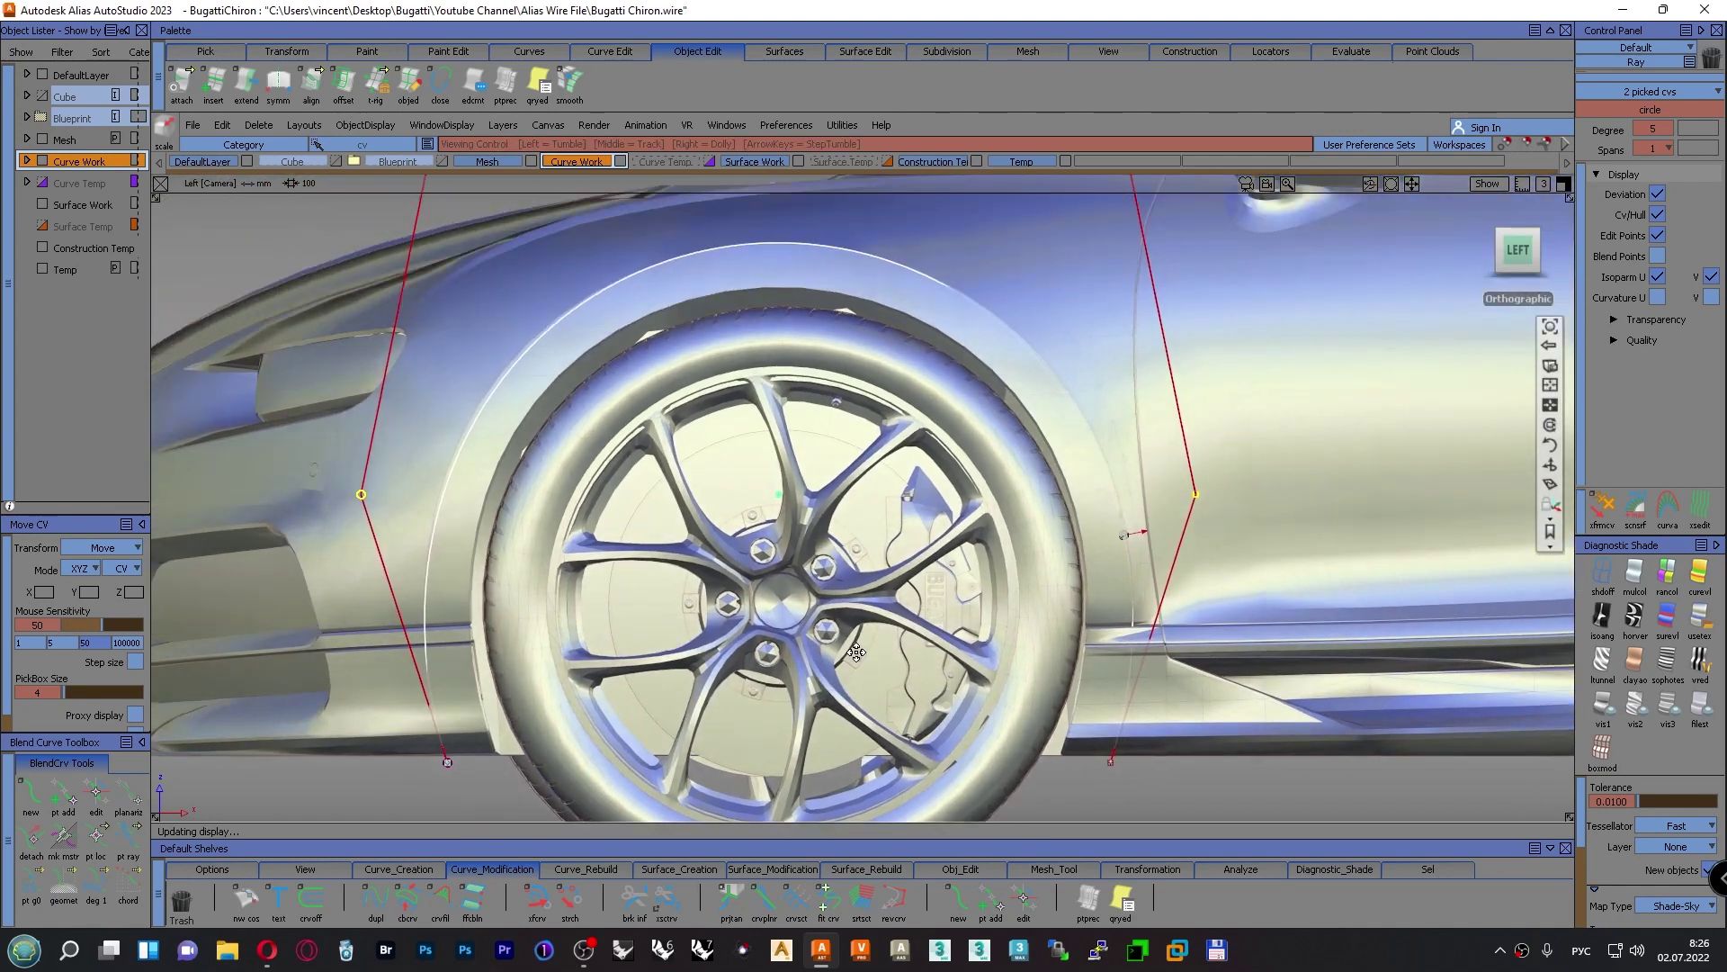
{"action": "right_click_drag", "start_coordinate": [846, 684], "coordinate": [736, 661], "text": "alt+shift"}
{"action": "middle_click_drag", "start_coordinate": [736, 661], "coordinate": [660, 724], "text": "alt+shift"}
{"action": "left_click_drag", "start_coordinate": [359, 392], "coordinate": [419, 336], "text": "ctrl+shift"}
{"action": "left_click_drag", "start_coordinate": [504, 256], "coordinate": [1066, 301]}
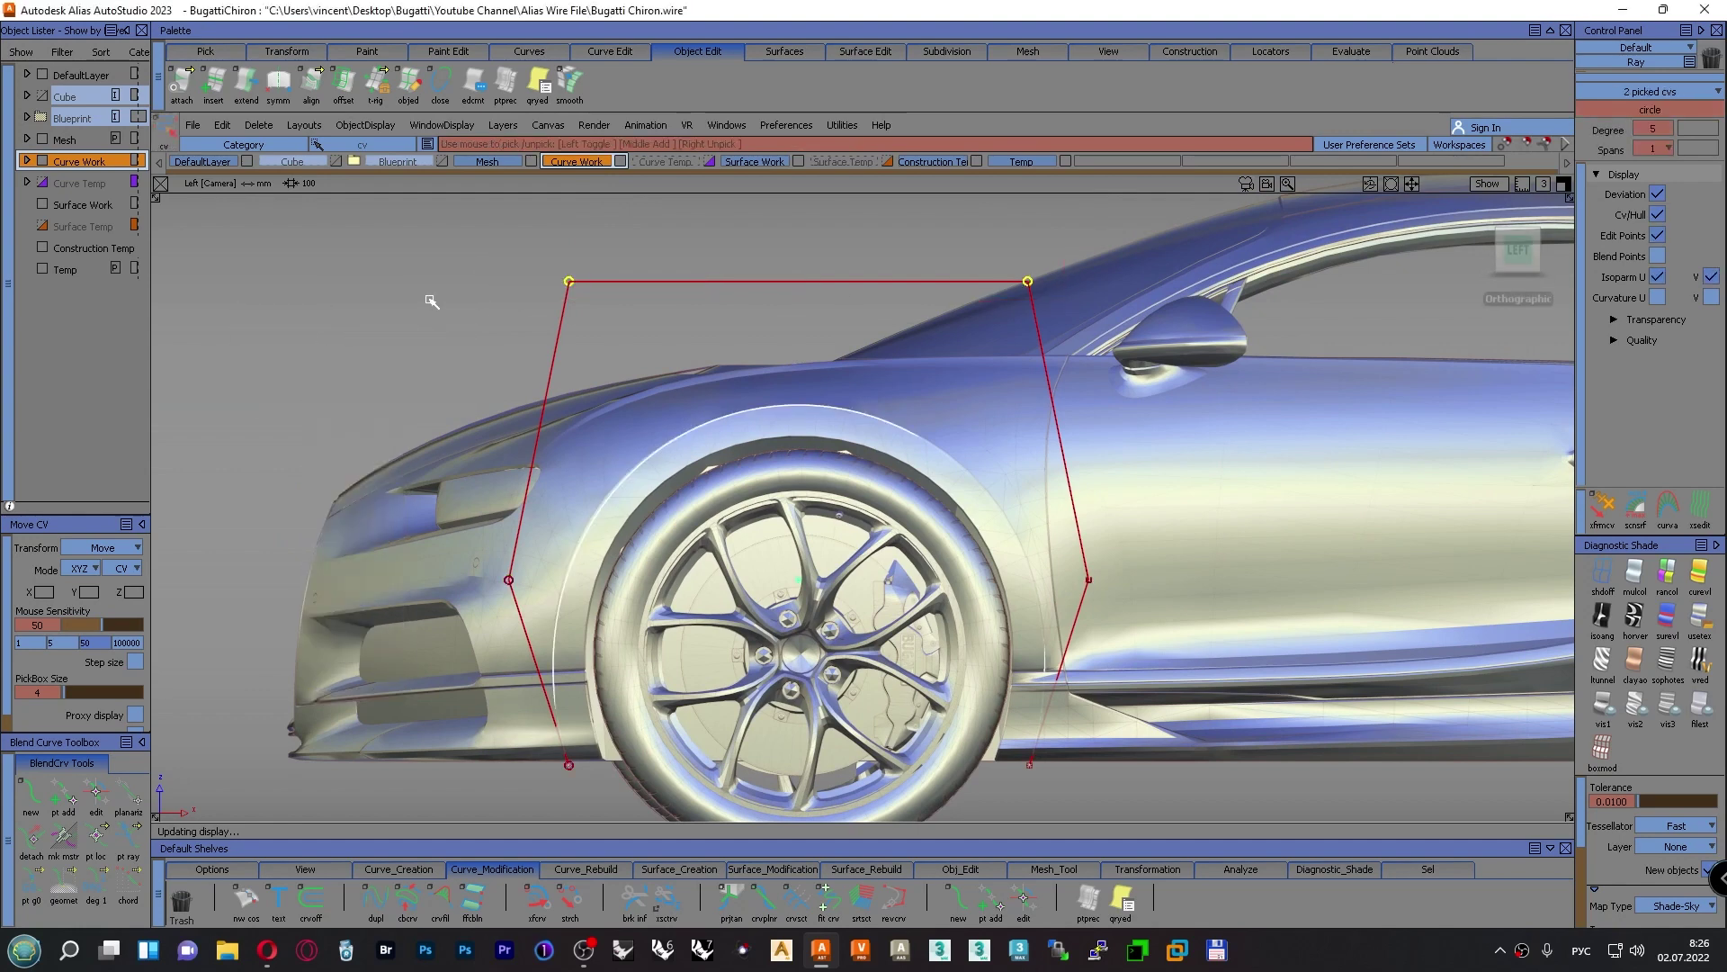
{"action": "middle_click_drag", "start_coordinate": [417, 303], "coordinate": [519, 321], "text": "ctrl+shift"}
{"action": "left_click_drag", "start_coordinate": [494, 320], "coordinate": [532, 331]}
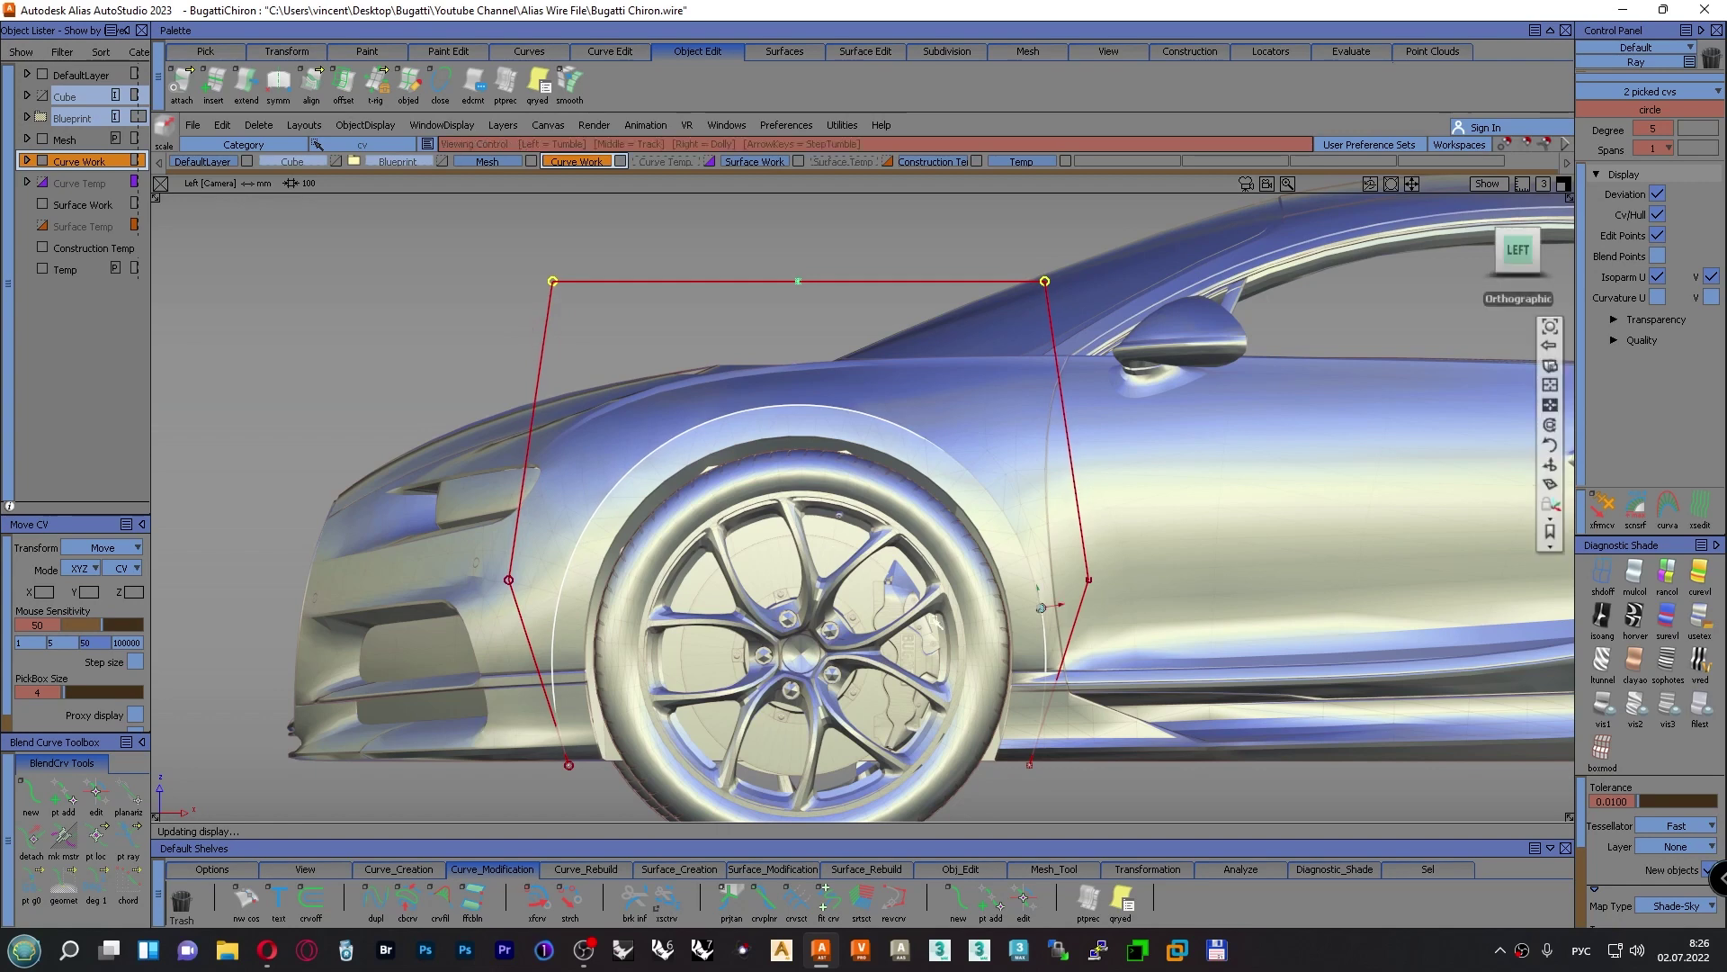
{"action": "right_click_drag", "start_coordinate": [1041, 608], "coordinate": [971, 522], "text": "alt+shift"}
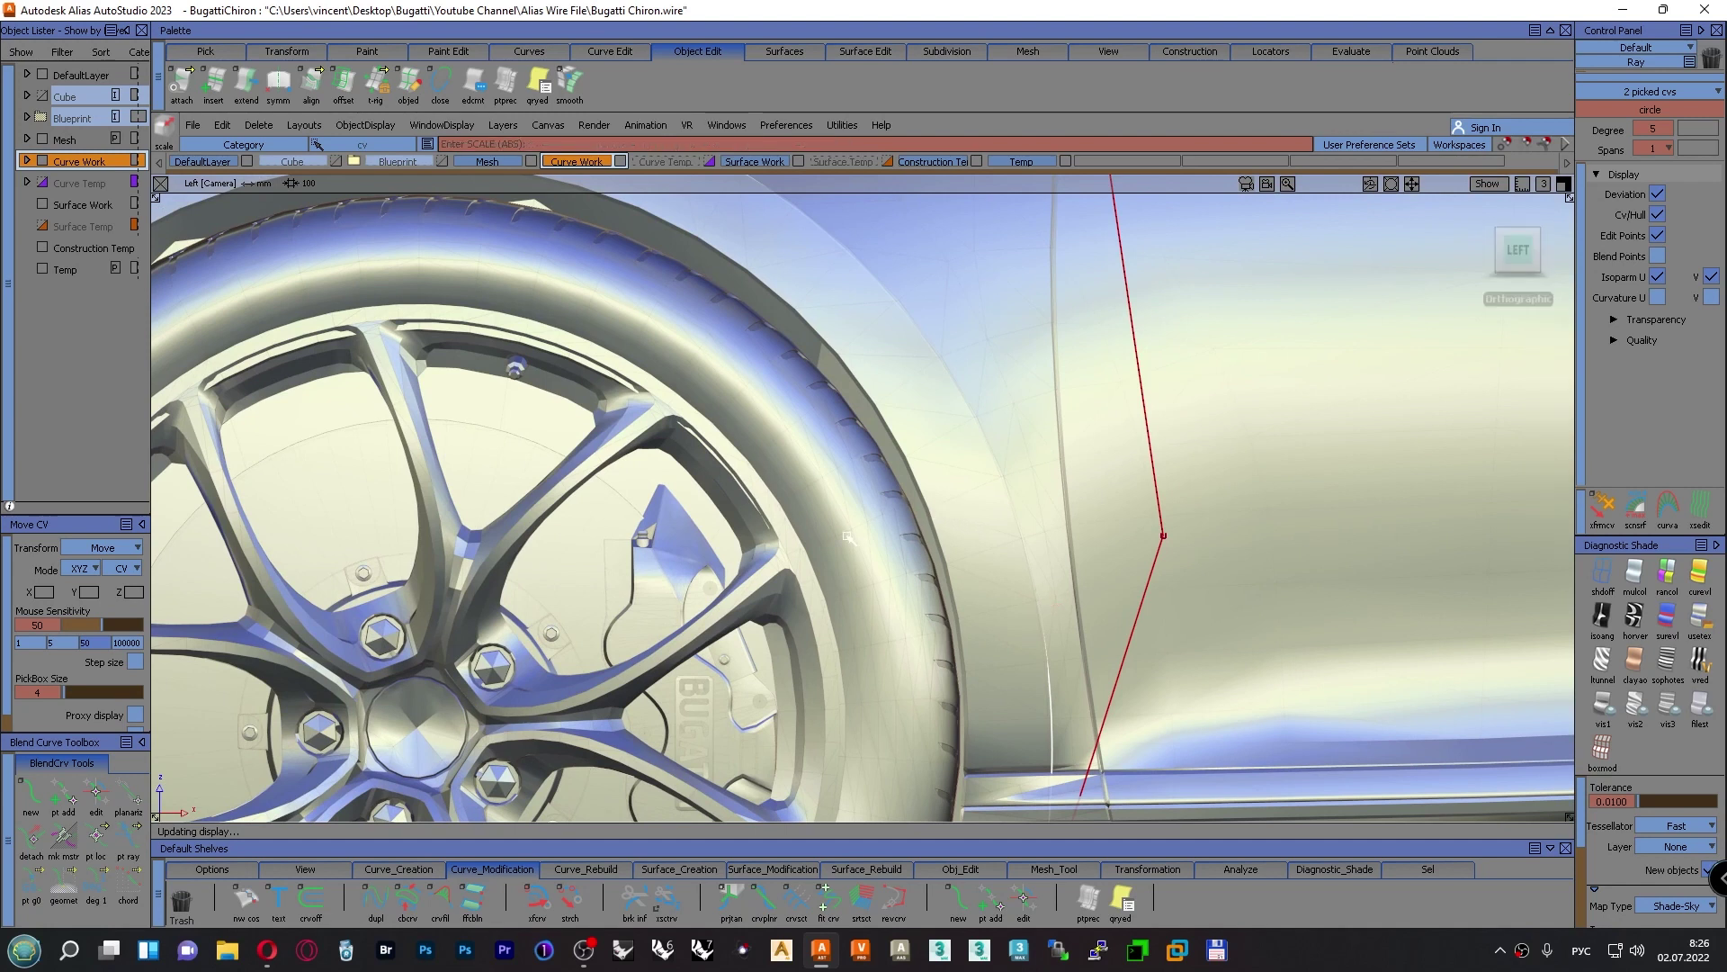
{"action": "mouse_move", "coordinate": [846, 537]}
{"action": "left_mouse_down"}
{"action": "mouse_move", "coordinate": [891, 543]}
{"action": "mouse_move", "coordinate": [877, 551]}
{"action": "left_mouse_up"}
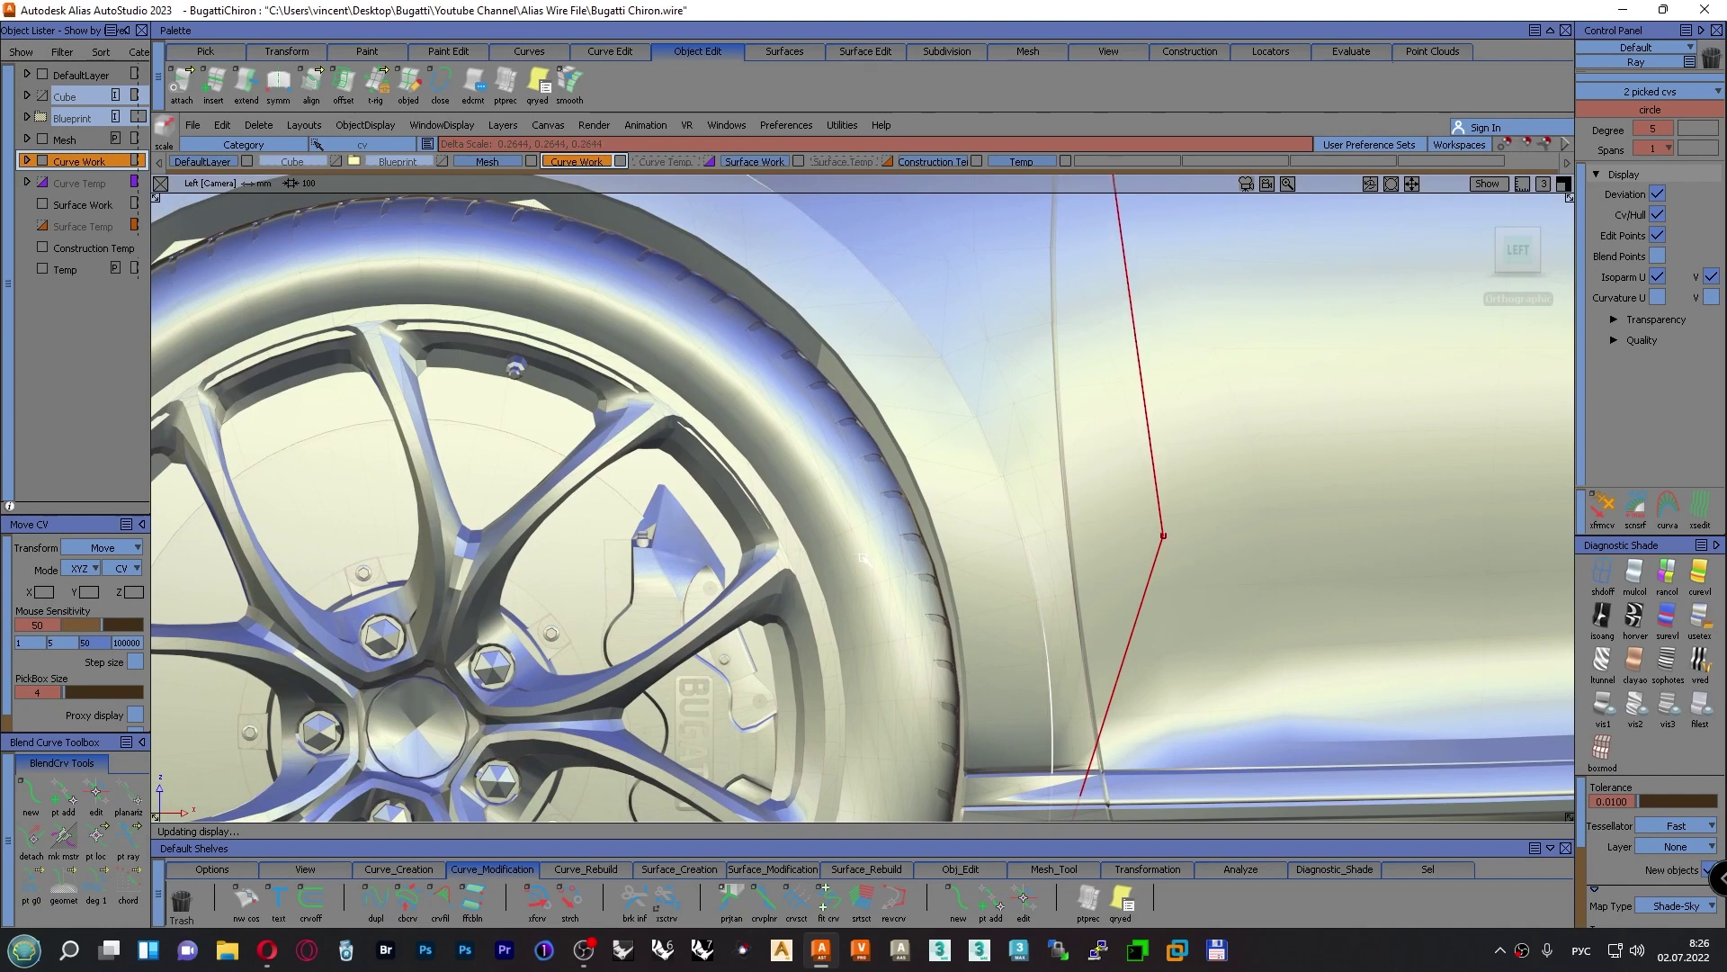
Clear the CV selection, pick the front arch curve and examine in perspective and front views how it follows the fender side
{"action": "right_click_drag", "start_coordinate": [906, 584], "coordinate": [232, 453], "text": "alt+shift"}
{"action": "middle_click_drag", "start_coordinate": [232, 453], "coordinate": [250, 440], "text": "alt+shift"}
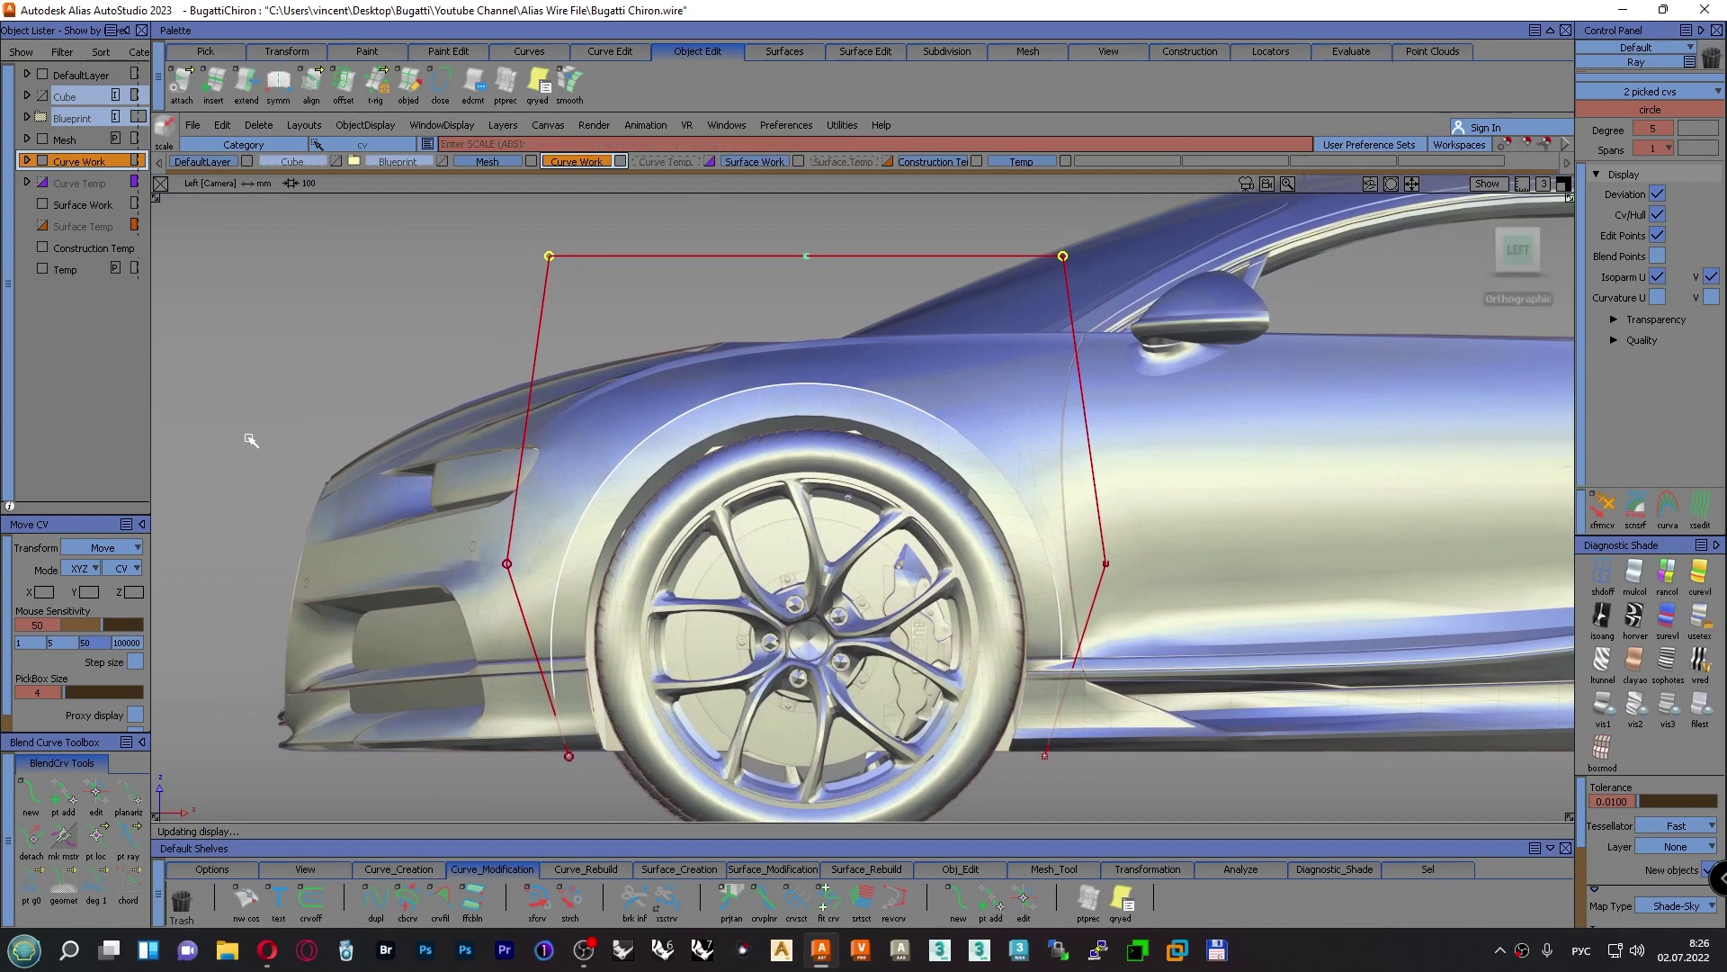
{"action": "left_click_drag", "start_coordinate": [250, 440], "coordinate": [251, 393], "text": "ctrl+shift"}
{"action": "left_click_drag", "start_coordinate": [251, 393], "coordinate": [926, 463], "text": "alt+shift"}
{"action": "right_click_drag", "start_coordinate": [1391, 522], "coordinate": [1443, 526], "text": "ctrl+shift"}
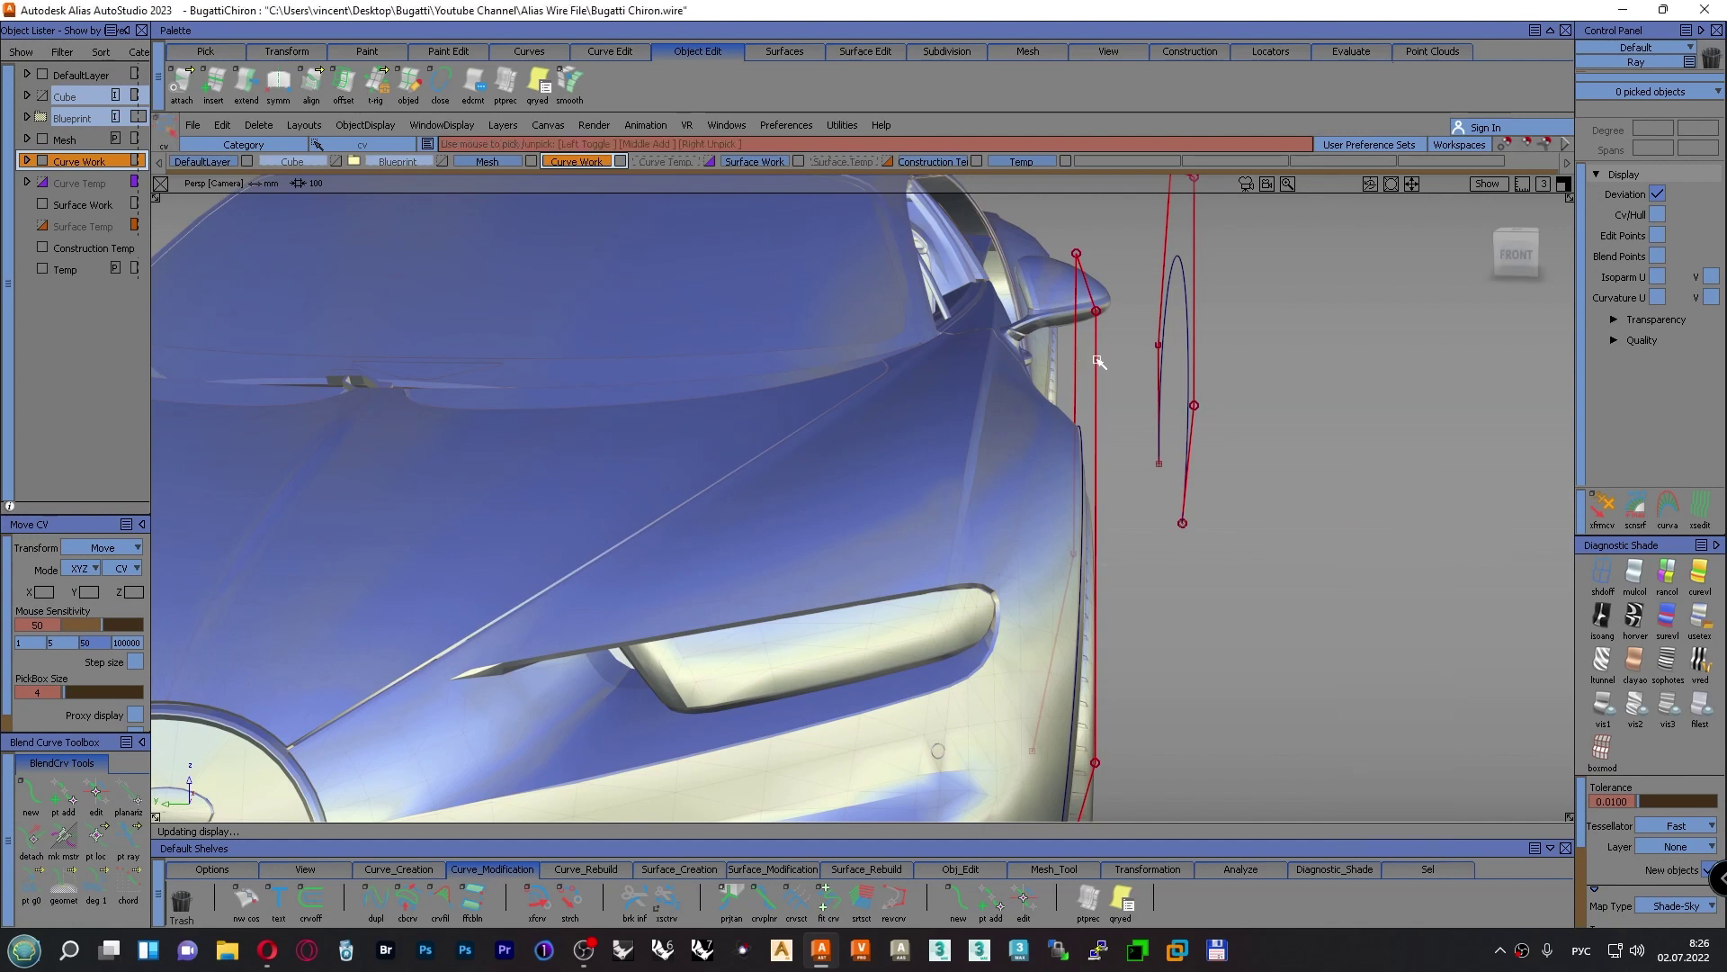
{"action": "right_click_drag", "start_coordinate": [1326, 425], "coordinate": [1172, 410], "text": "ctrl+shift"}
{"action": "left_click", "coordinate": [1098, 377]}
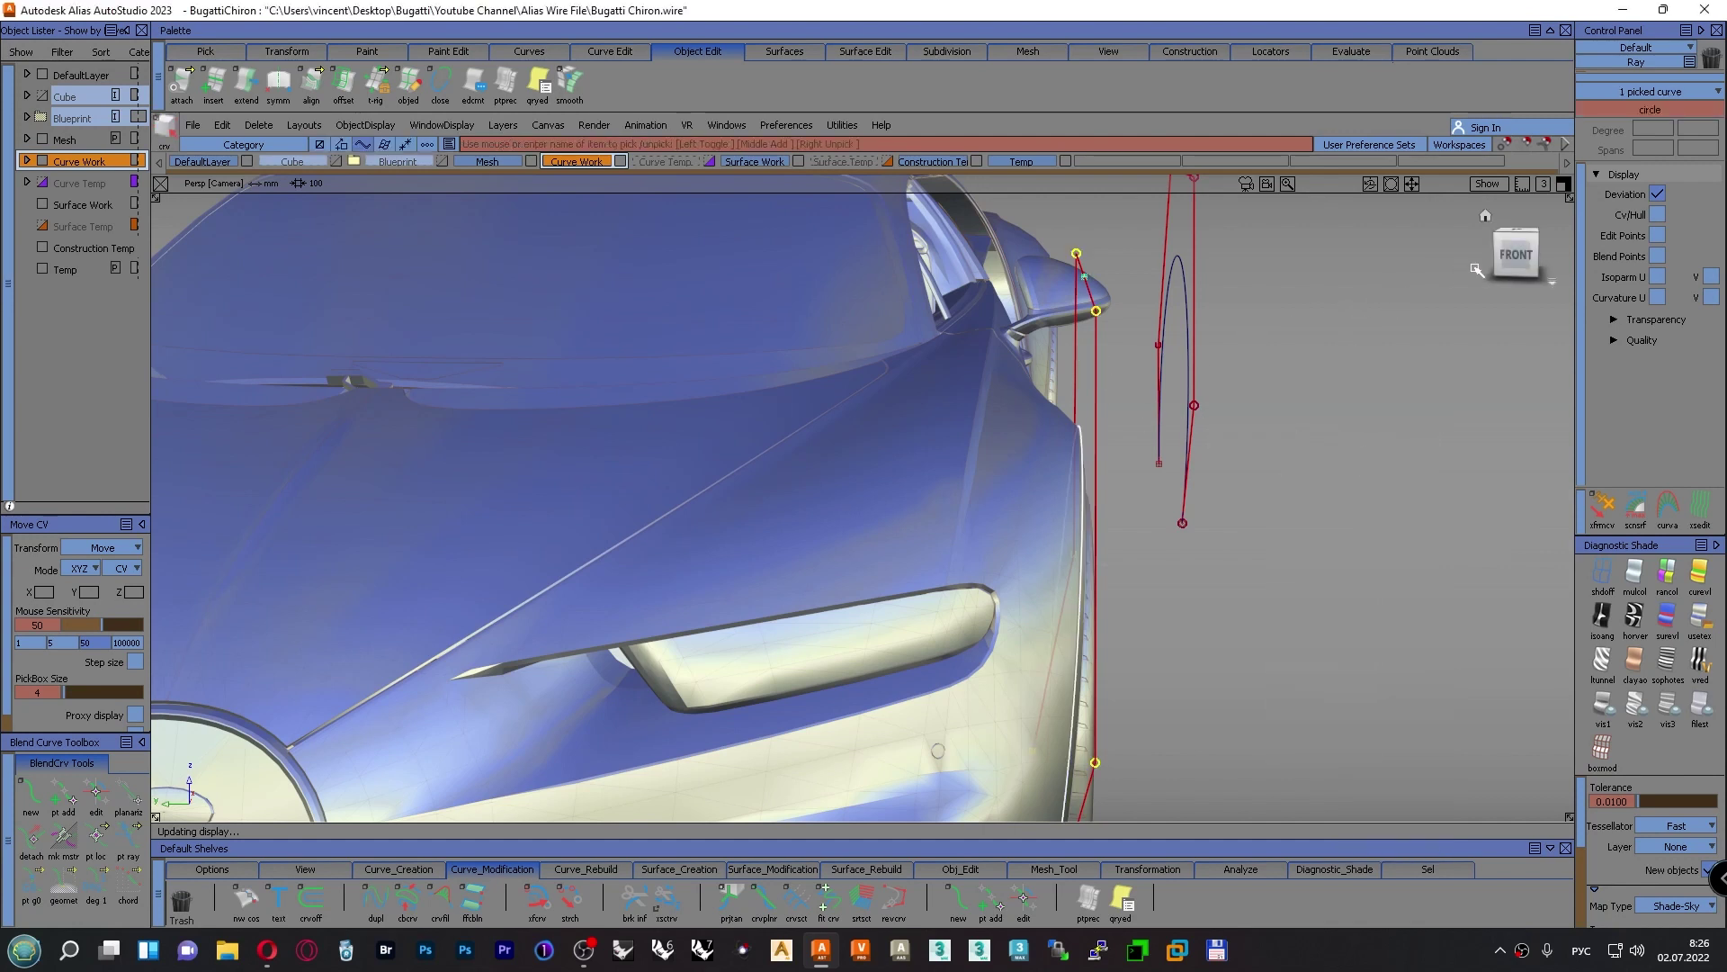
{"action": "left_click", "coordinate": [1517, 254]}
{"action": "right_click_drag", "start_coordinate": [1179, 474], "coordinate": [1110, 467], "text": "alt+shift"}
{"action": "middle_click_drag", "start_coordinate": [1110, 467], "coordinate": [1092, 555], "text": "alt+shift"}
{"action": "right_click_drag", "start_coordinate": [1092, 555], "coordinate": [1042, 588], "text": "alt+shift"}
{"action": "middle_click_drag", "start_coordinate": [1043, 588], "coordinate": [1131, 262], "text": "alt+shift"}
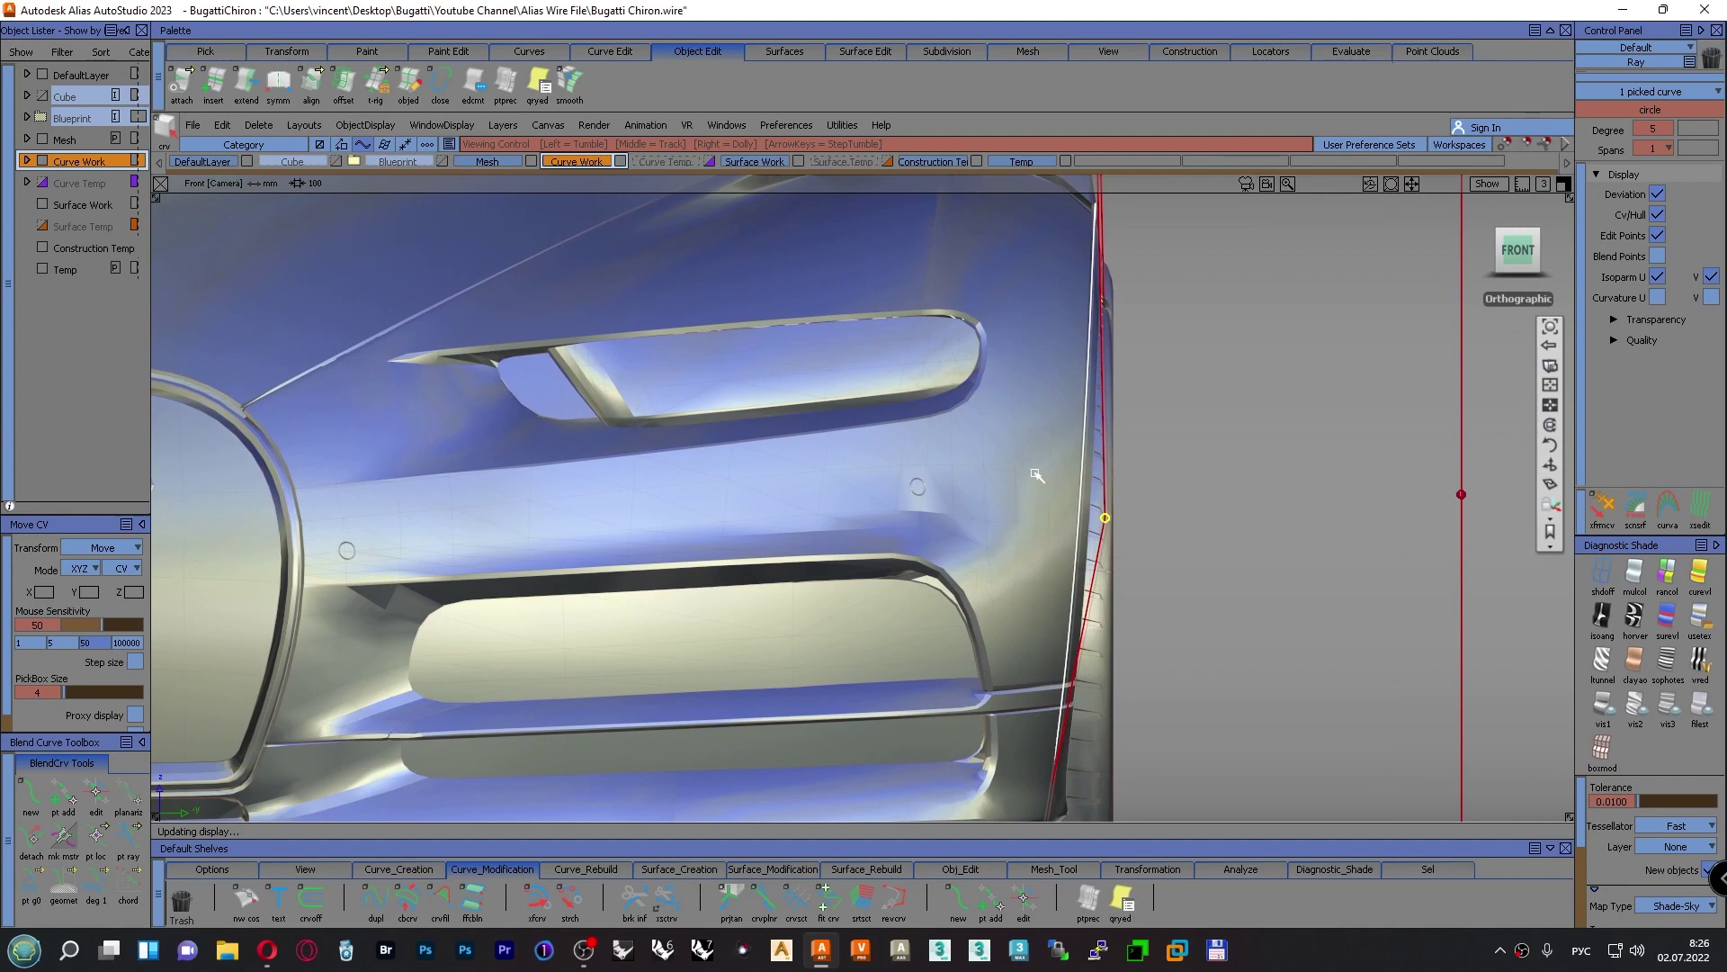
{"action": "middle_click_drag", "start_coordinate": [1036, 474], "coordinate": [966, 720], "text": "alt+shift"}
Pick the front arch curve's two top CVs and shift them slightly inward toward the fender in the front view
{"action": "left_click_drag", "start_coordinate": [1124, 515], "coordinate": [1178, 478], "text": "ctrl+shift"}
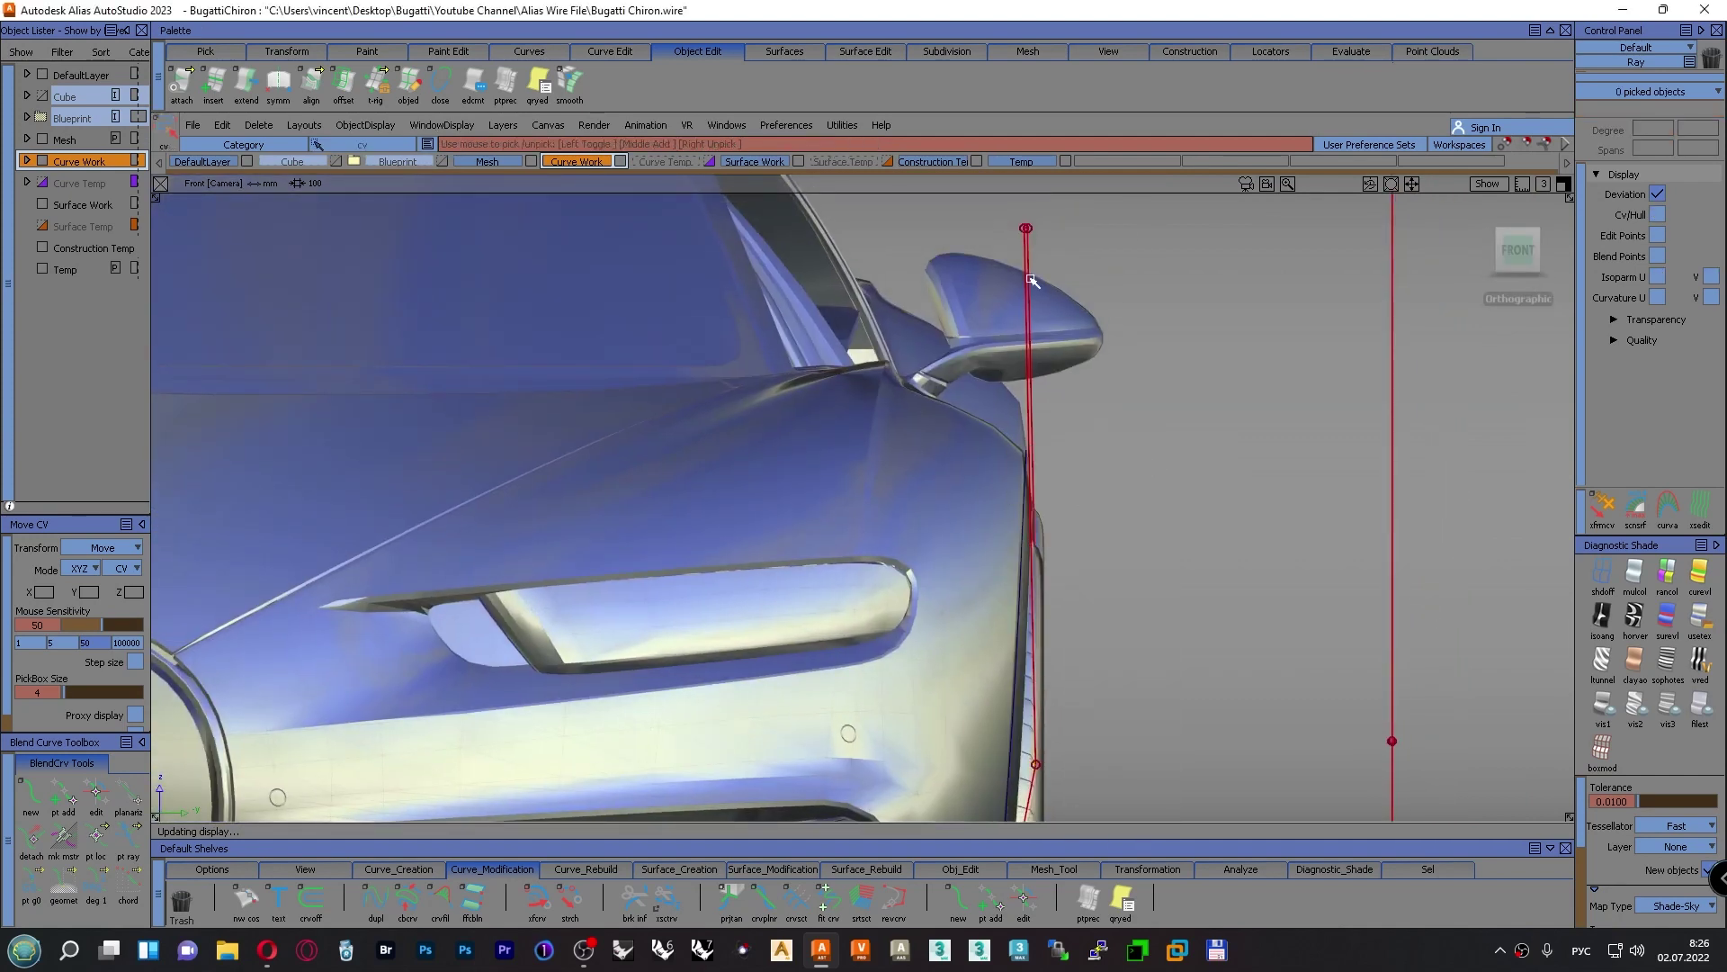
{"action": "left_click_drag", "start_coordinate": [1002, 214], "coordinate": [1049, 253]}
{"action": "mouse_move", "coordinate": [1203, 491]}
{"action": "middle_mouse_down", "text": "ctrl+shift"}
{"action": "mouse_move", "coordinate": [1203, 455]}
{"action": "mouse_move", "coordinate": [1202, 470]}
{"action": "middle_mouse_up", "text": "ctrl+shift"}
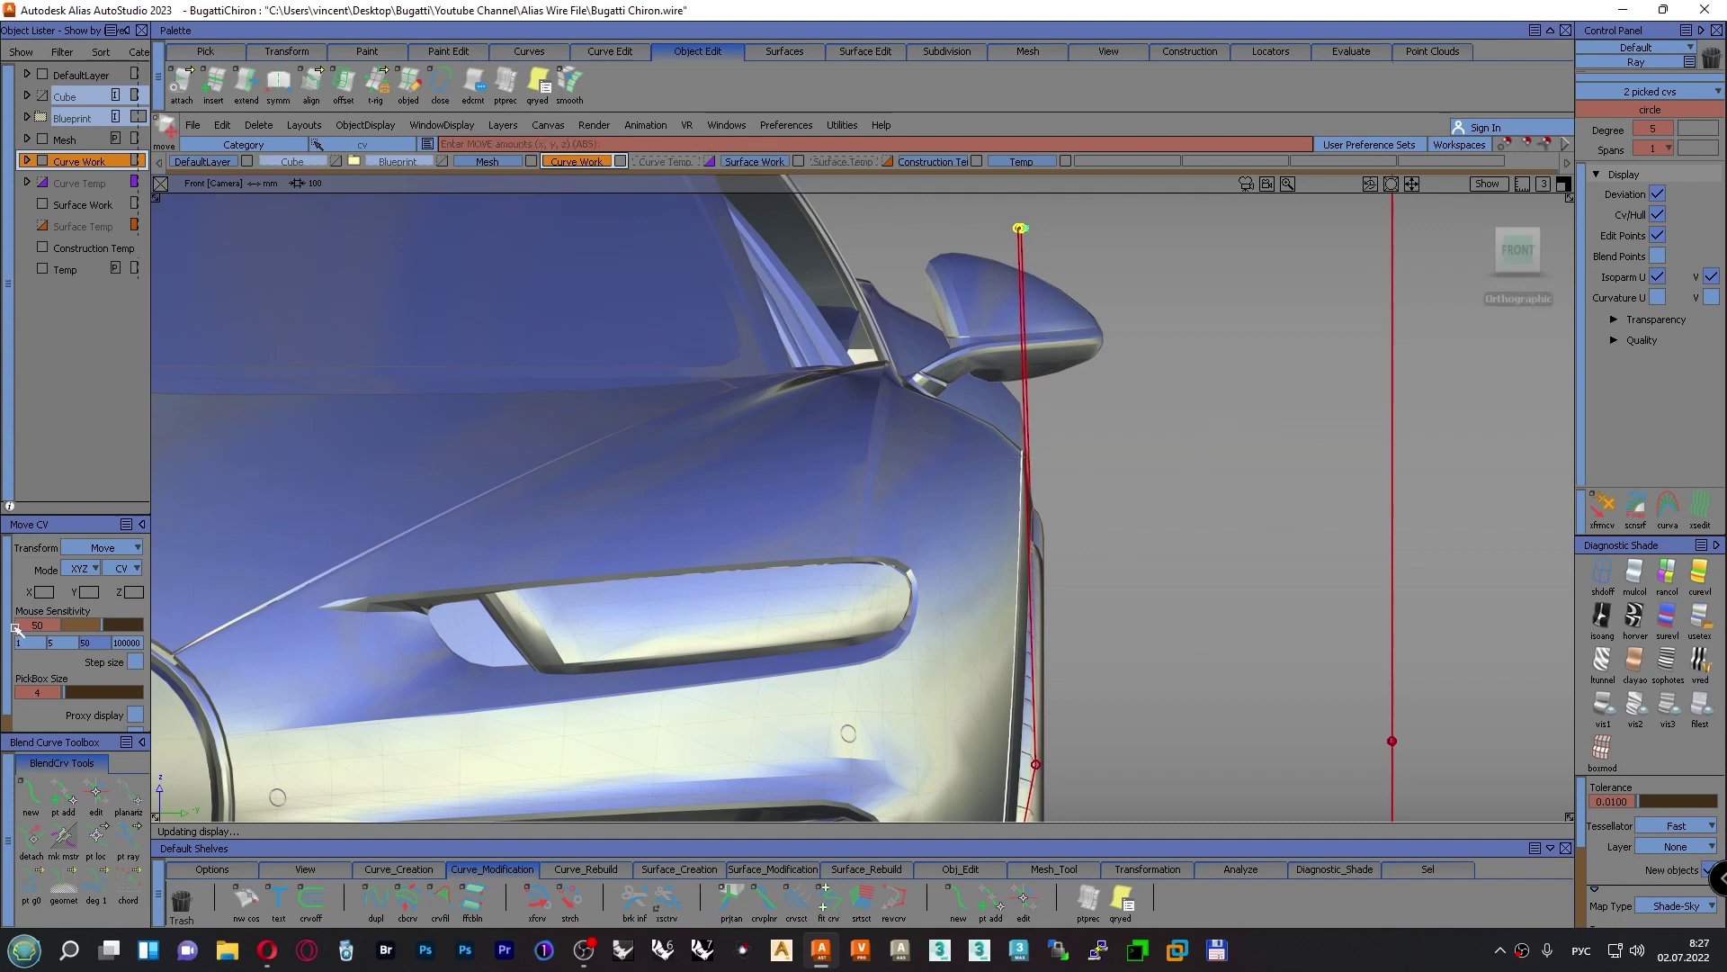
{"action": "left_click", "coordinate": [1590, 517]}
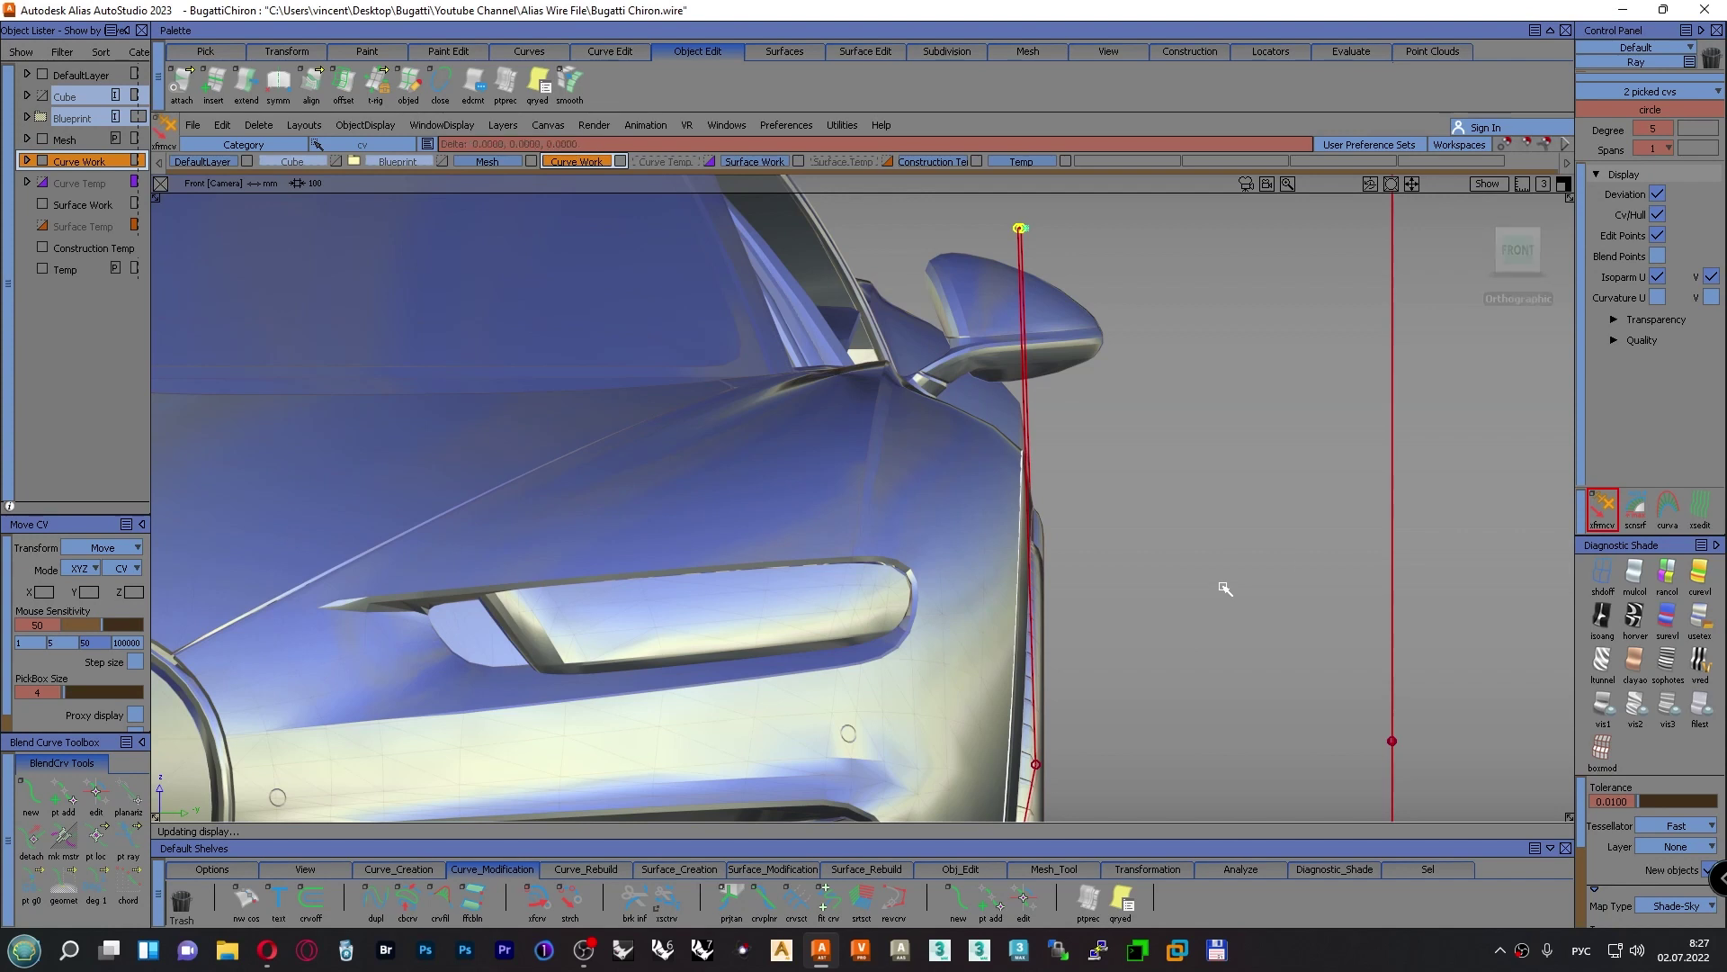
{"action": "key", "text": "ctrl+z"}
{"action": "middle_click_drag", "start_coordinate": [1204, 592], "coordinate": [1127, 584]}
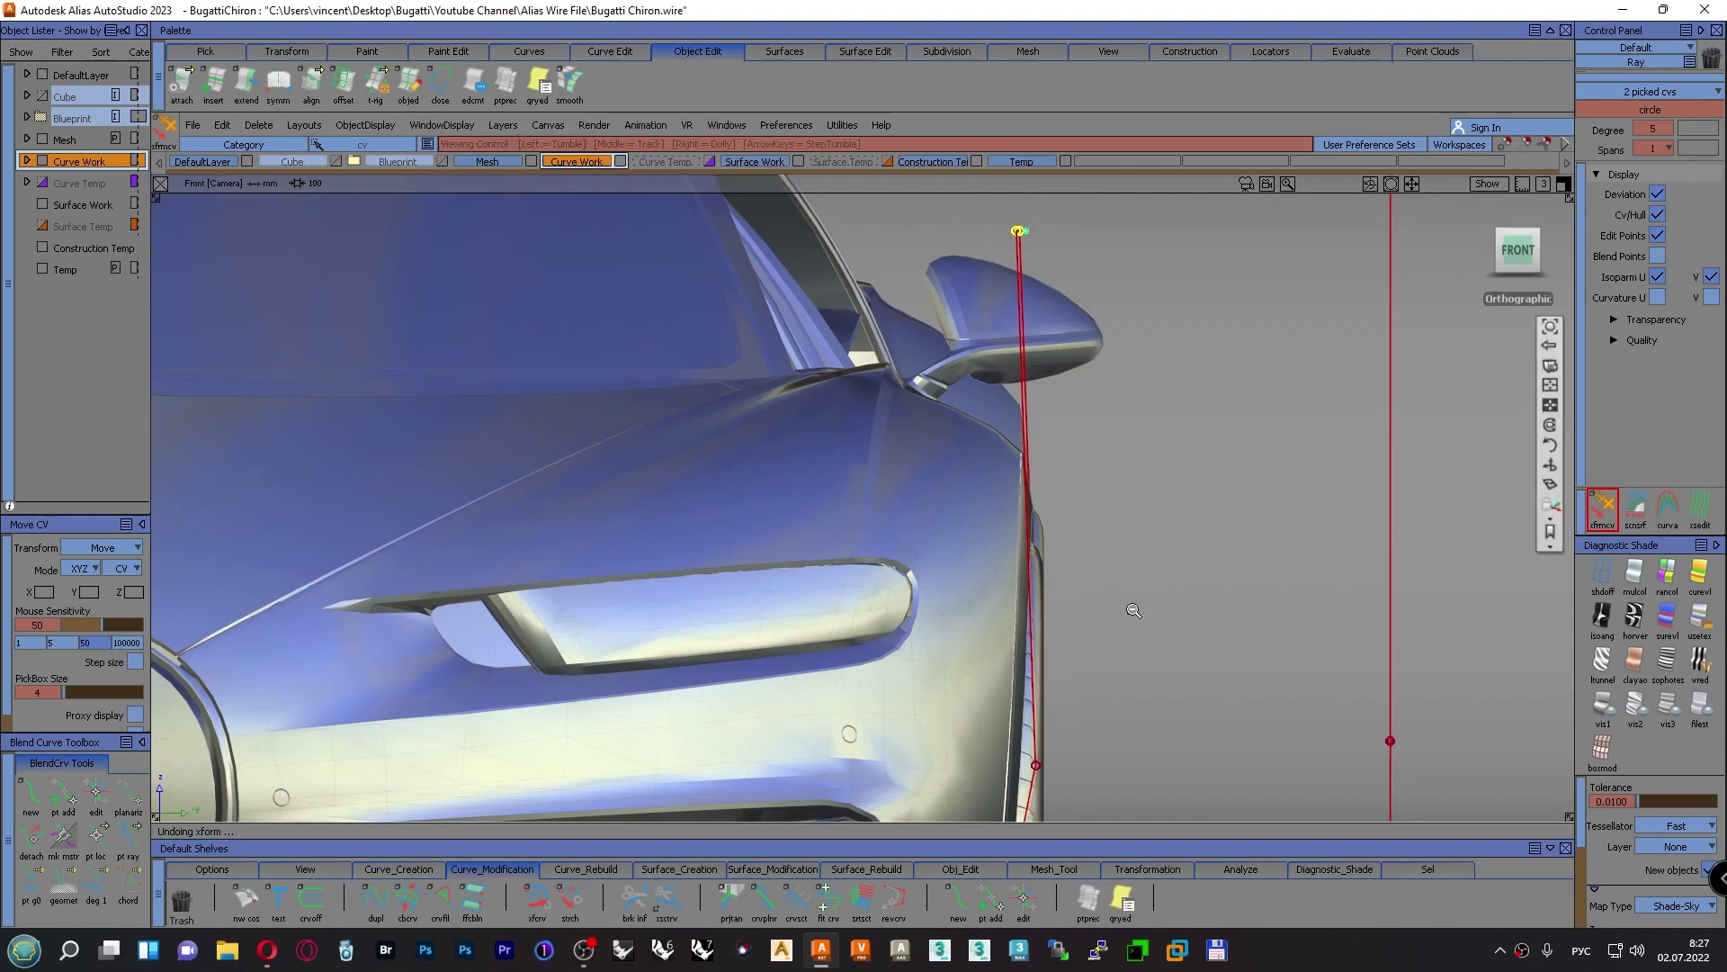
Pick the front arch curve's middle pair of CVs and shift them slightly outward in the front view with Transform CV
{"action": "right_click_drag", "start_coordinate": [1141, 586], "coordinate": [1083, 423], "text": "alt+shift"}
{"action": "middle_click_drag", "start_coordinate": [1111, 622], "coordinate": [1084, 417], "text": "alt+shift"}
{"action": "left_click_drag", "start_coordinate": [1082, 413], "coordinate": [1147, 414], "text": "ctrl+shift"}
{"action": "left_click_drag", "start_coordinate": [920, 502], "coordinate": [1053, 494]}
{"action": "middle_click_drag", "start_coordinate": [1052, 494], "coordinate": [1089, 524]}
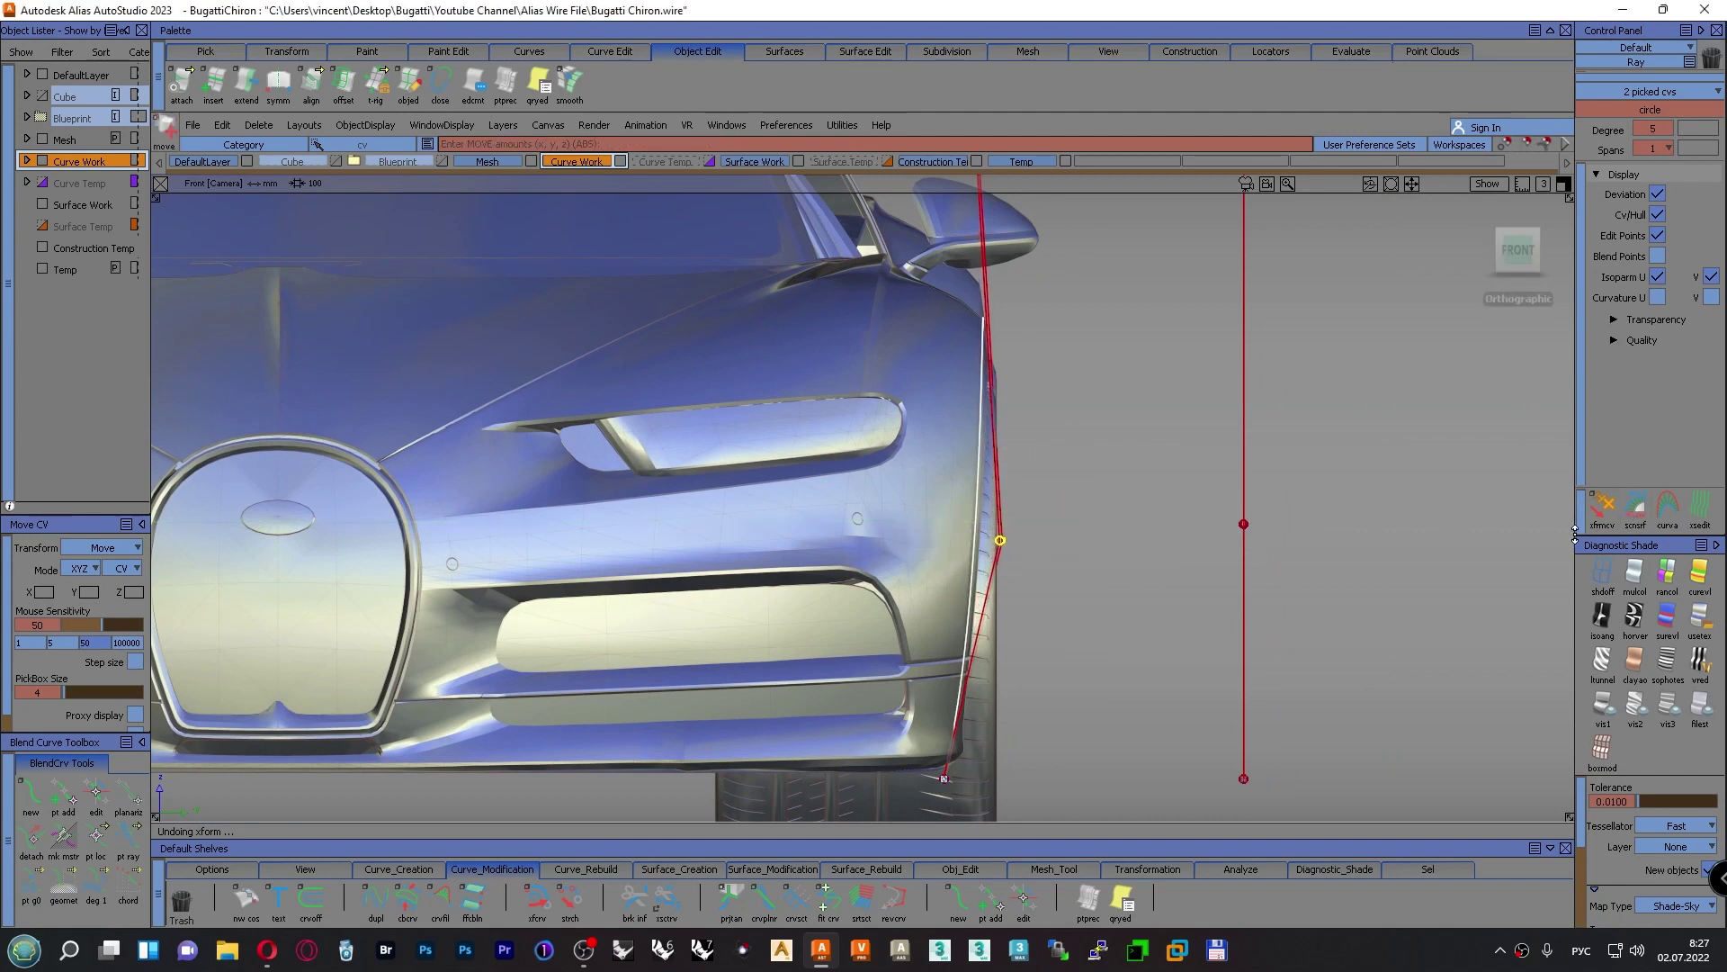
{"action": "left_click", "coordinate": [1602, 509]}
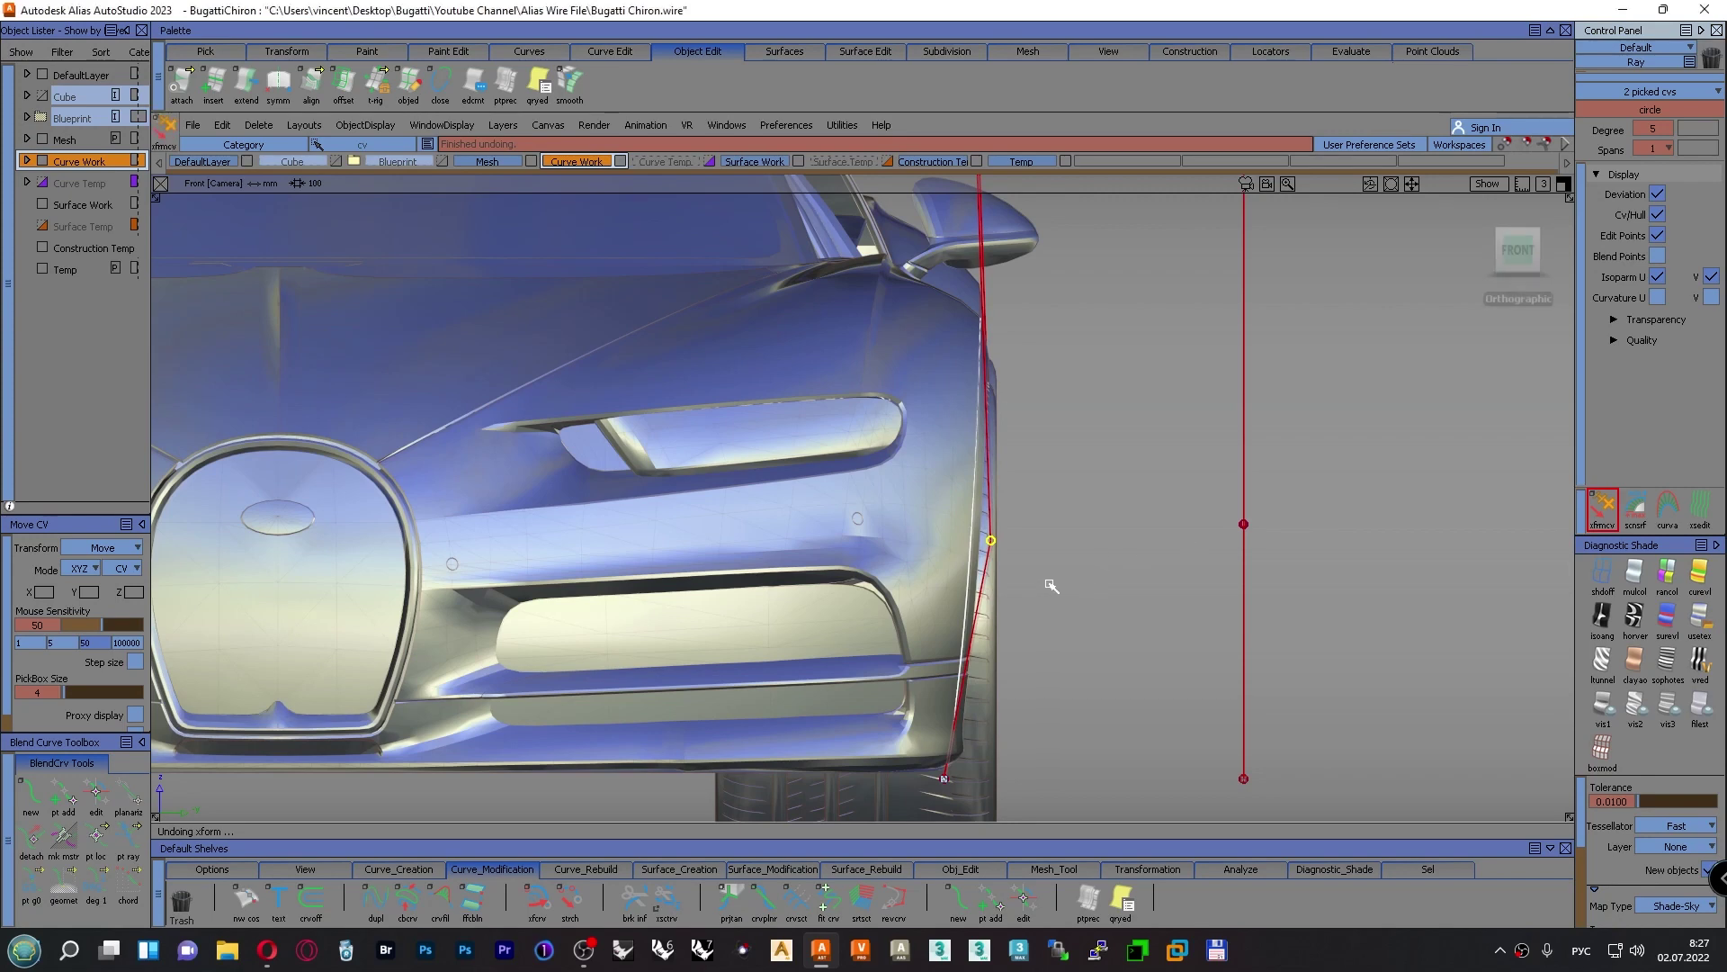
{"action": "left_click_drag", "start_coordinate": [1106, 586], "coordinate": [1245, 582]}
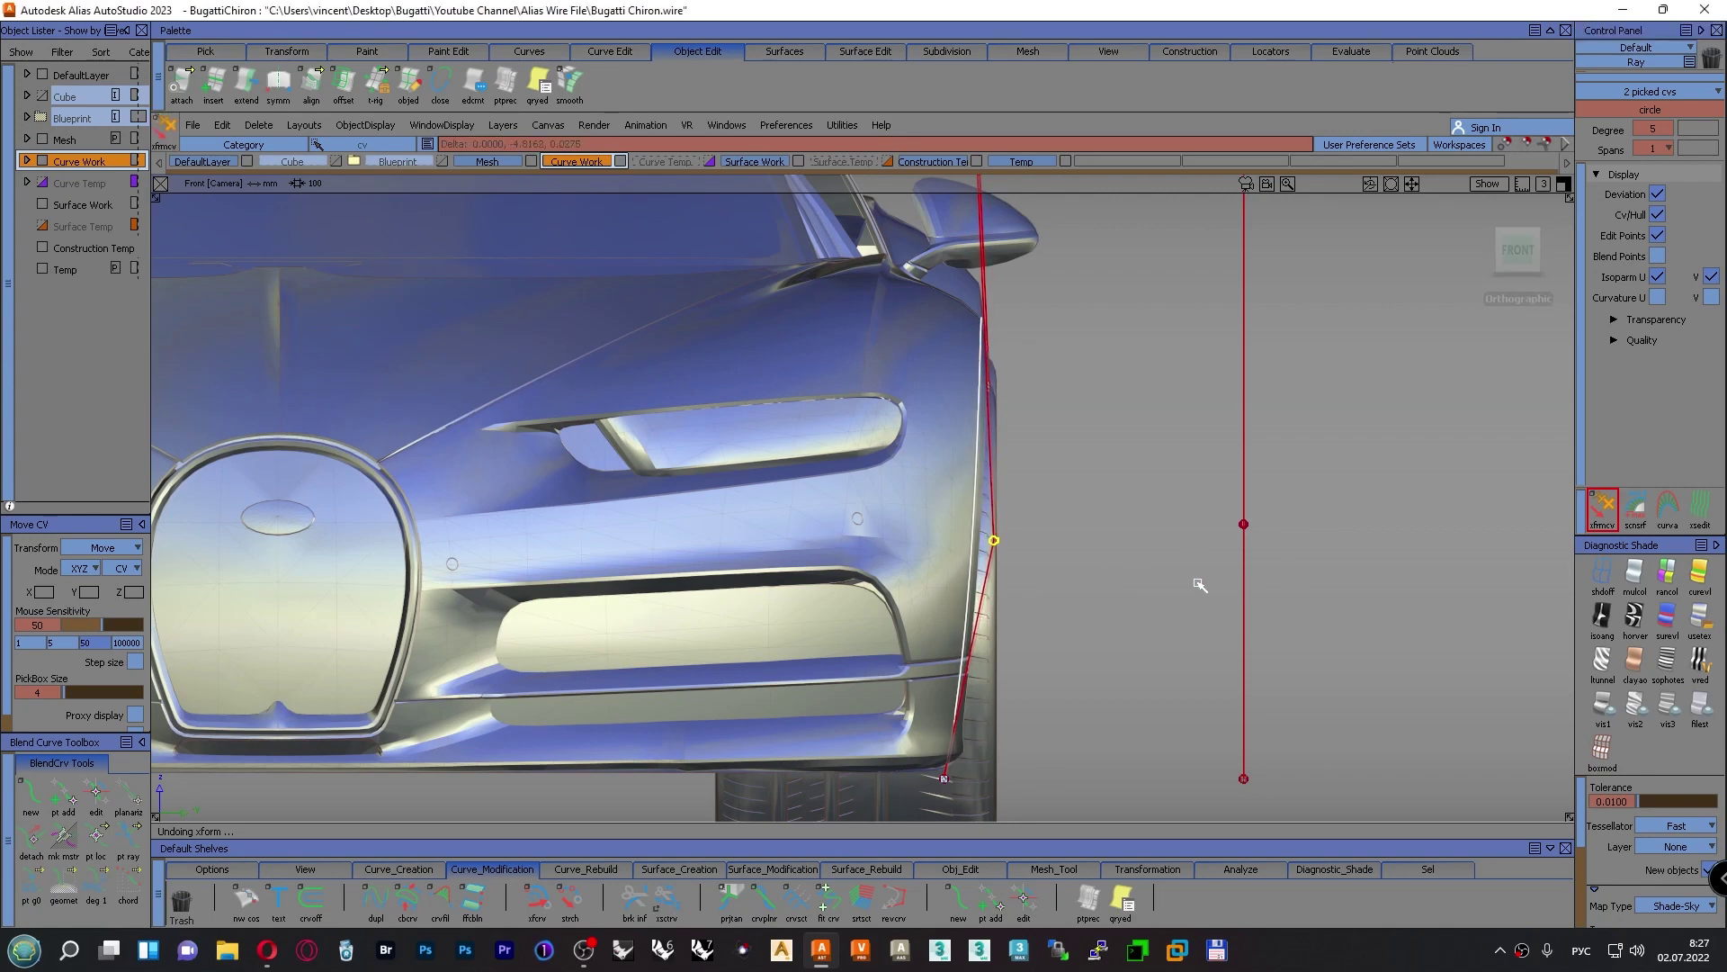
Examine in the front view how the lower part of the front arch curve follows the bumper edge beside the tyre
{"action": "mouse_move", "coordinate": [972, 578]}
{"action": "right_mouse_down", "text": "alt+shift"}
{"action": "mouse_move", "coordinate": [1025, 583]}
{"action": "mouse_move", "coordinate": [978, 601]}
{"action": "right_mouse_up", "text": "alt+shift"}
{"action": "scroll", "coordinate": [978, 601], "scroll_direction": "down", "scroll_amount": 3}
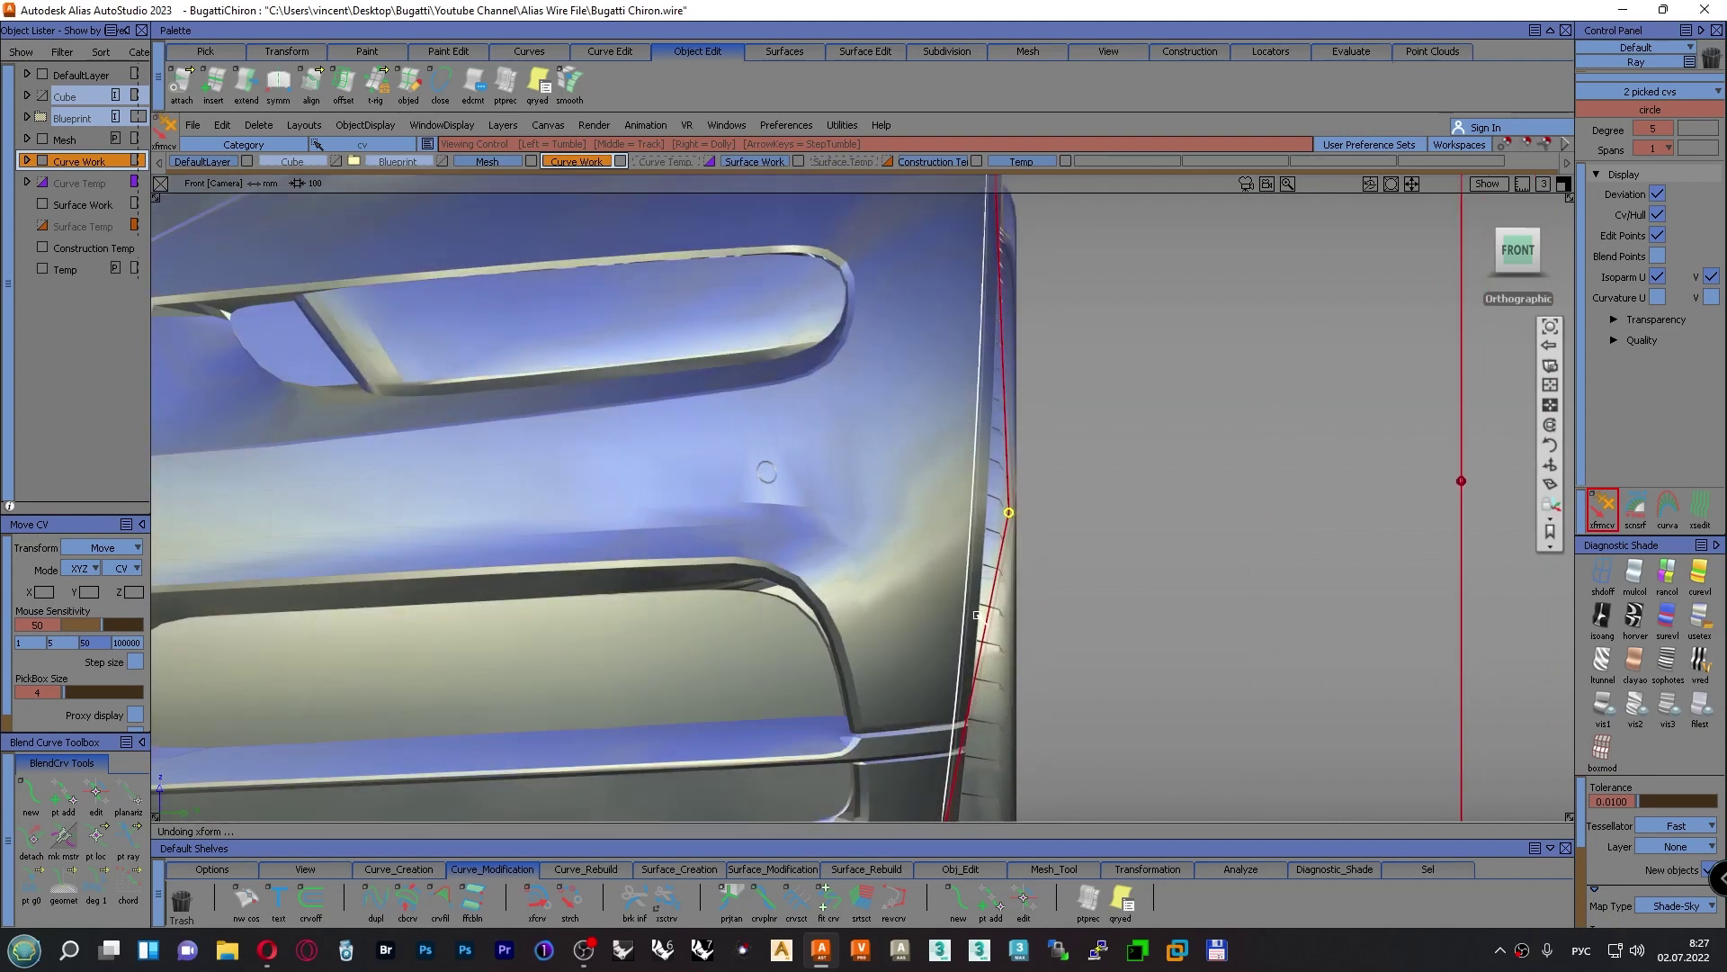
{"action": "scroll", "coordinate": [1132, 609], "scroll_direction": "up", "scroll_amount": 4}
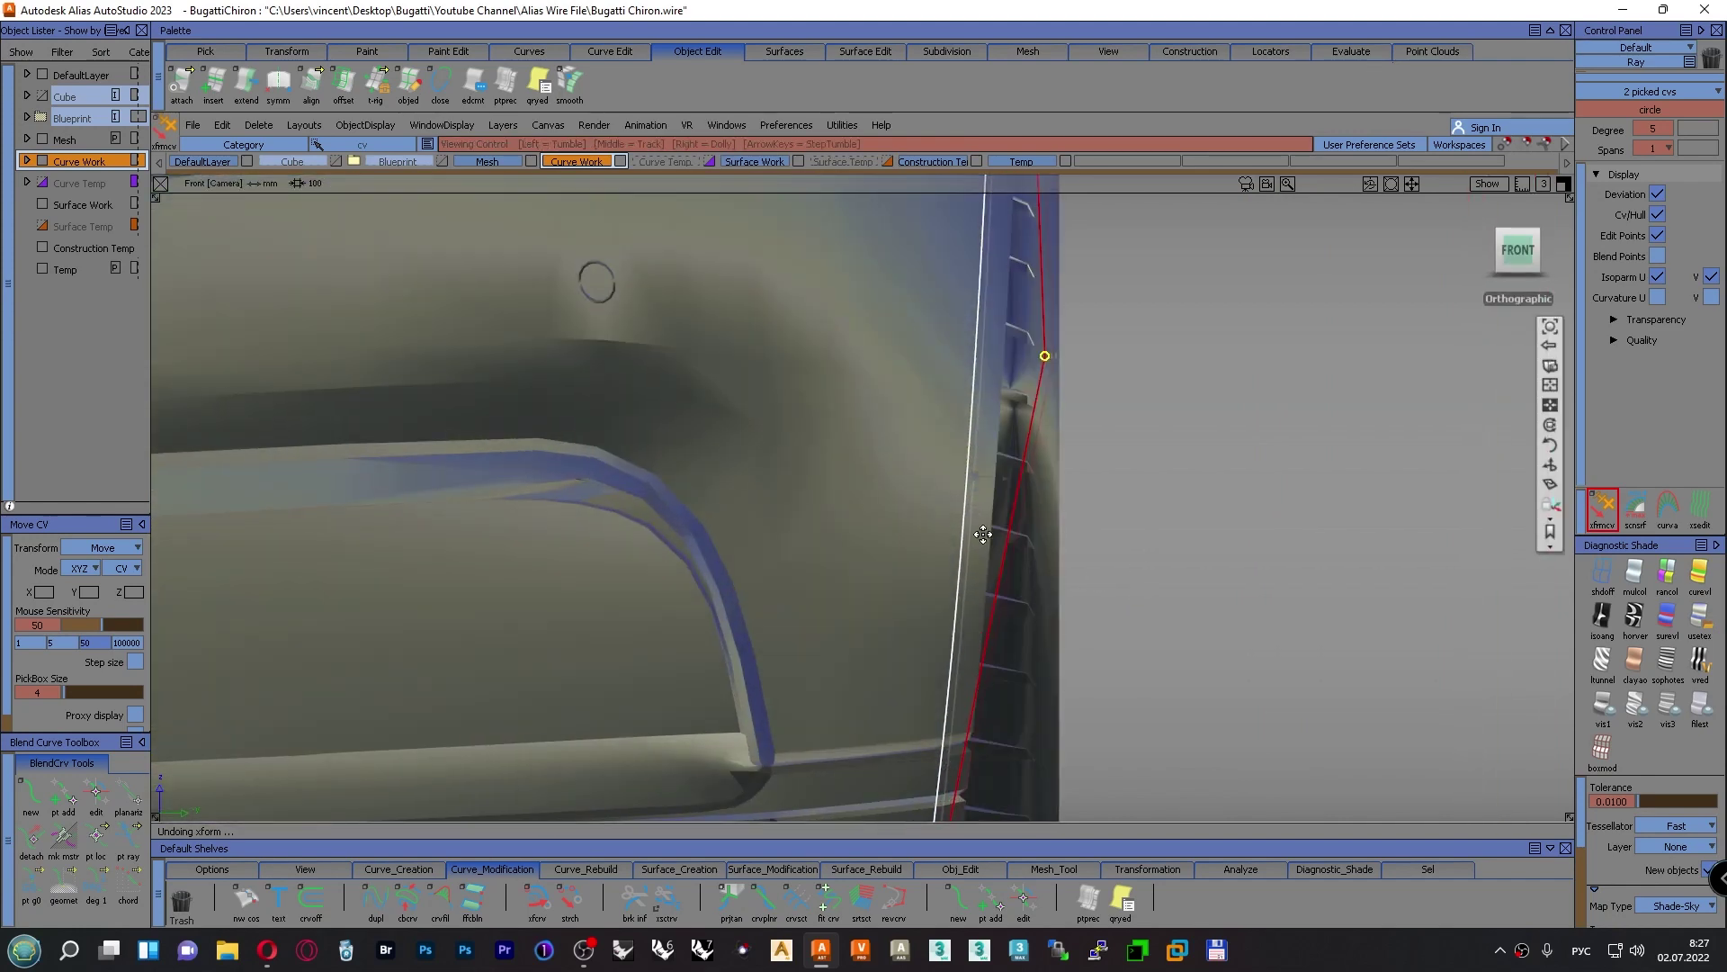
{"action": "middle_click_drag", "start_coordinate": [983, 534], "coordinate": [1009, 272], "text": "alt+shift"}
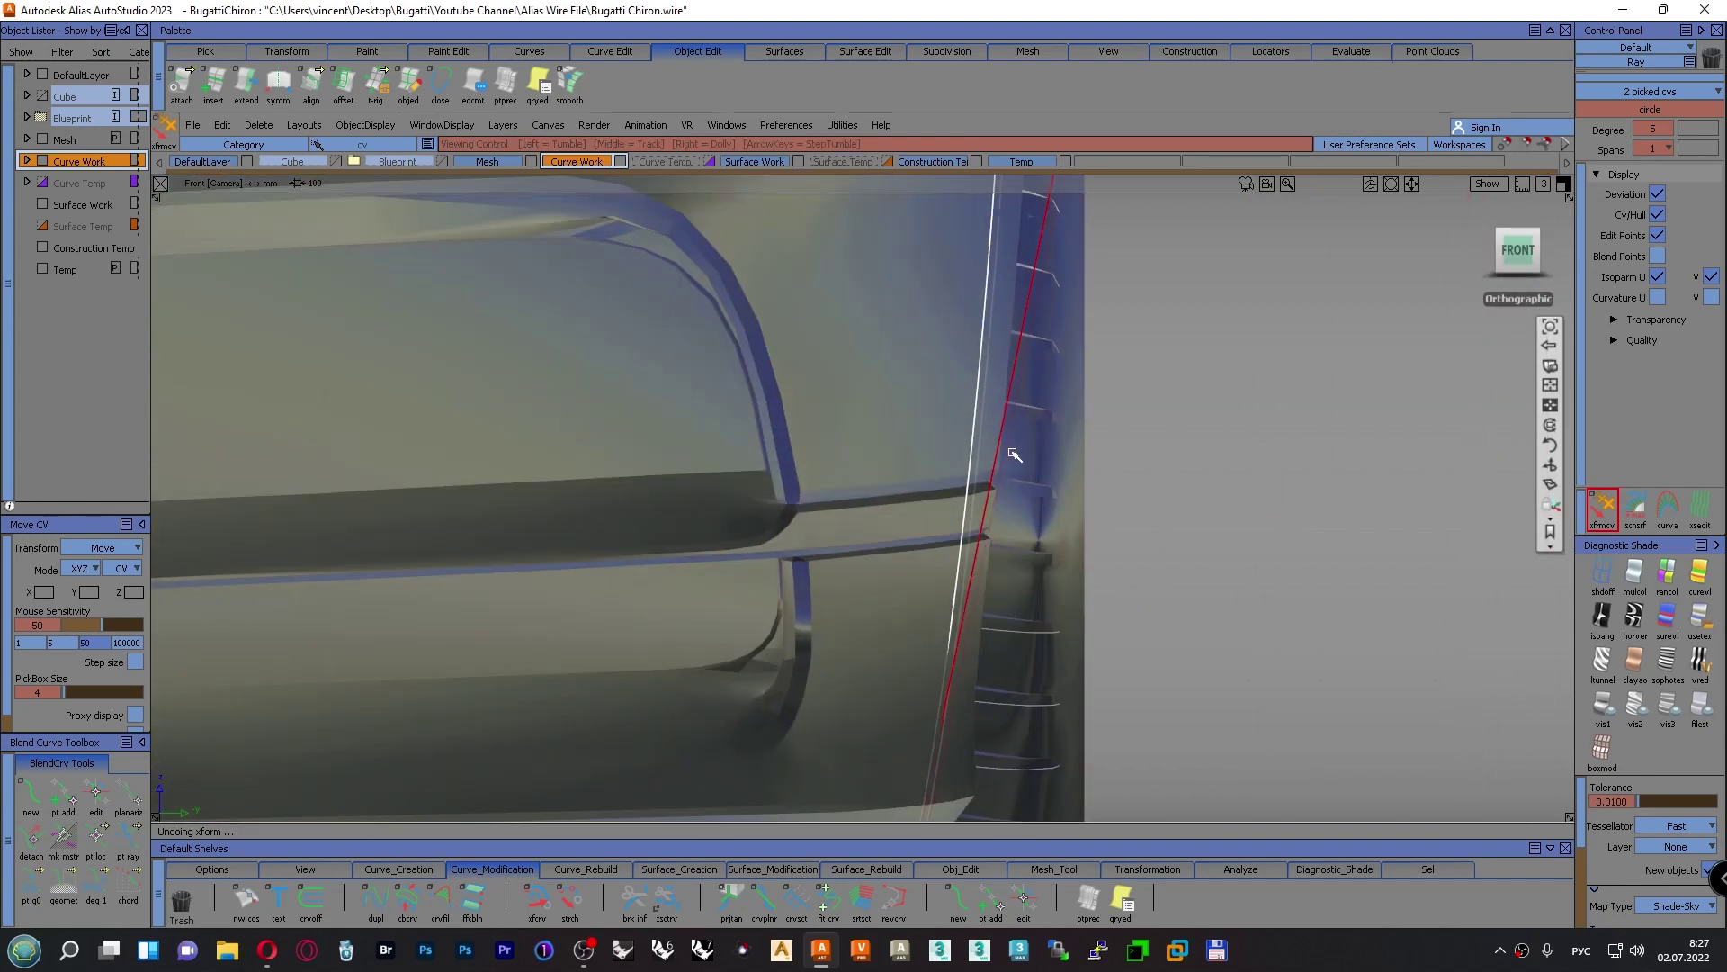
{"action": "scroll", "coordinate": [1014, 455], "scroll_direction": "down", "scroll_amount": 6}
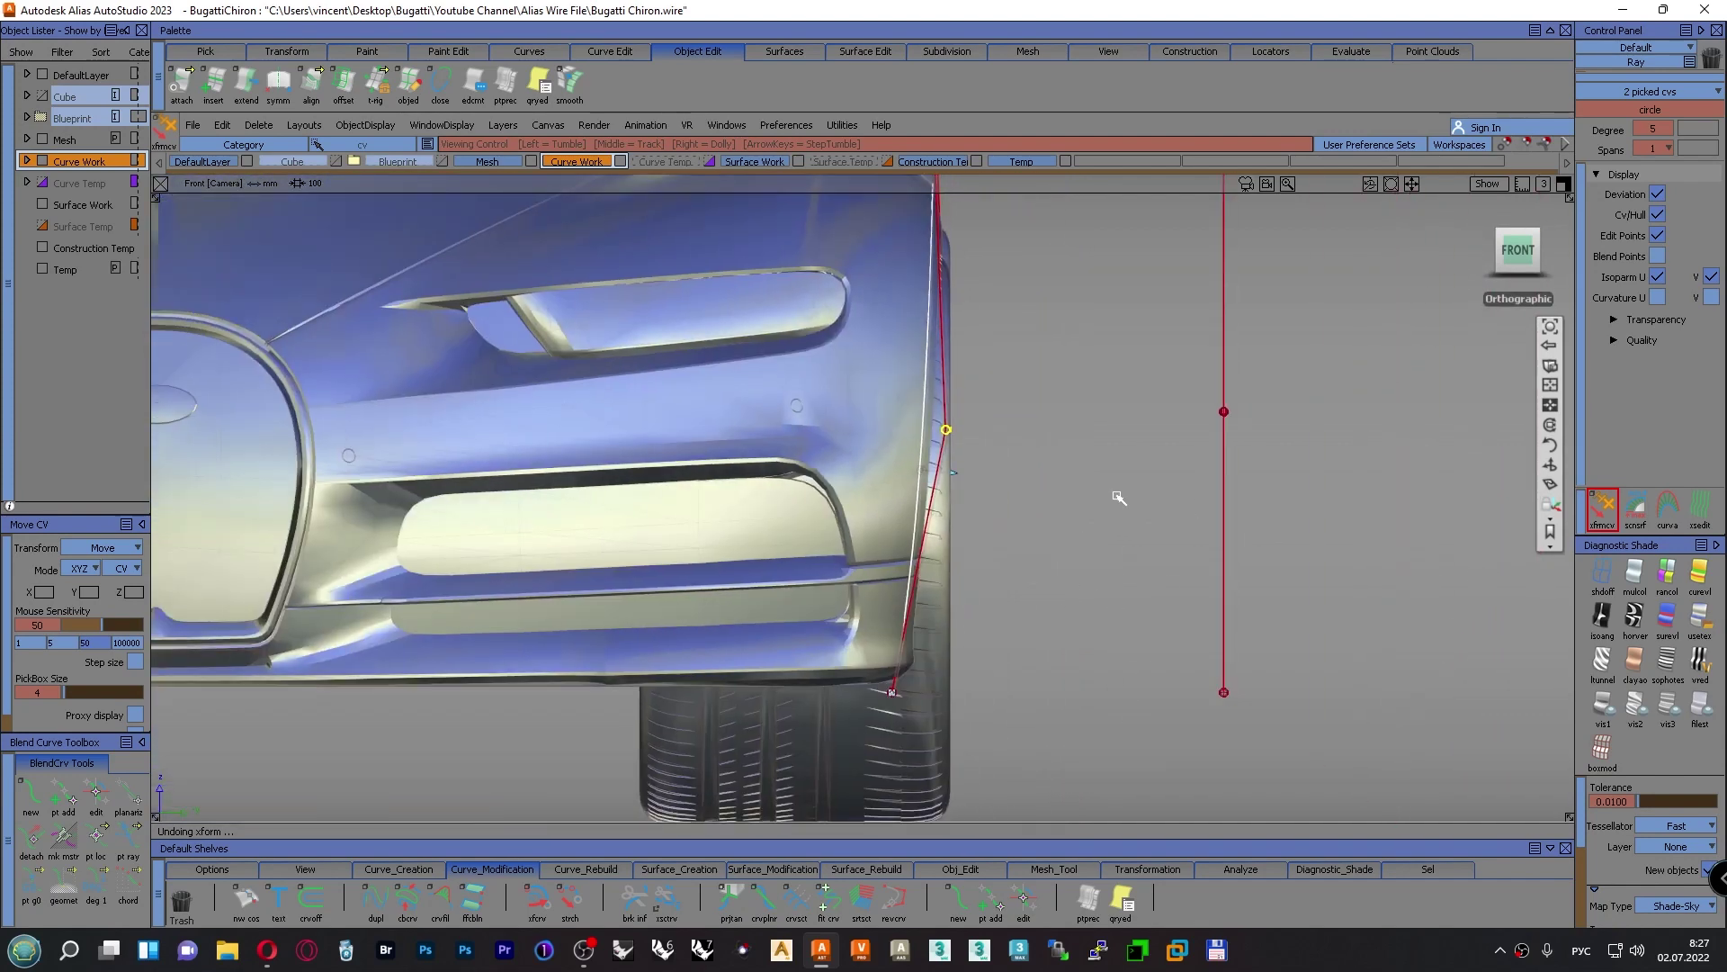
{"action": "scroll", "coordinate": [1118, 498], "scroll_direction": "down", "scroll_amount": 5}
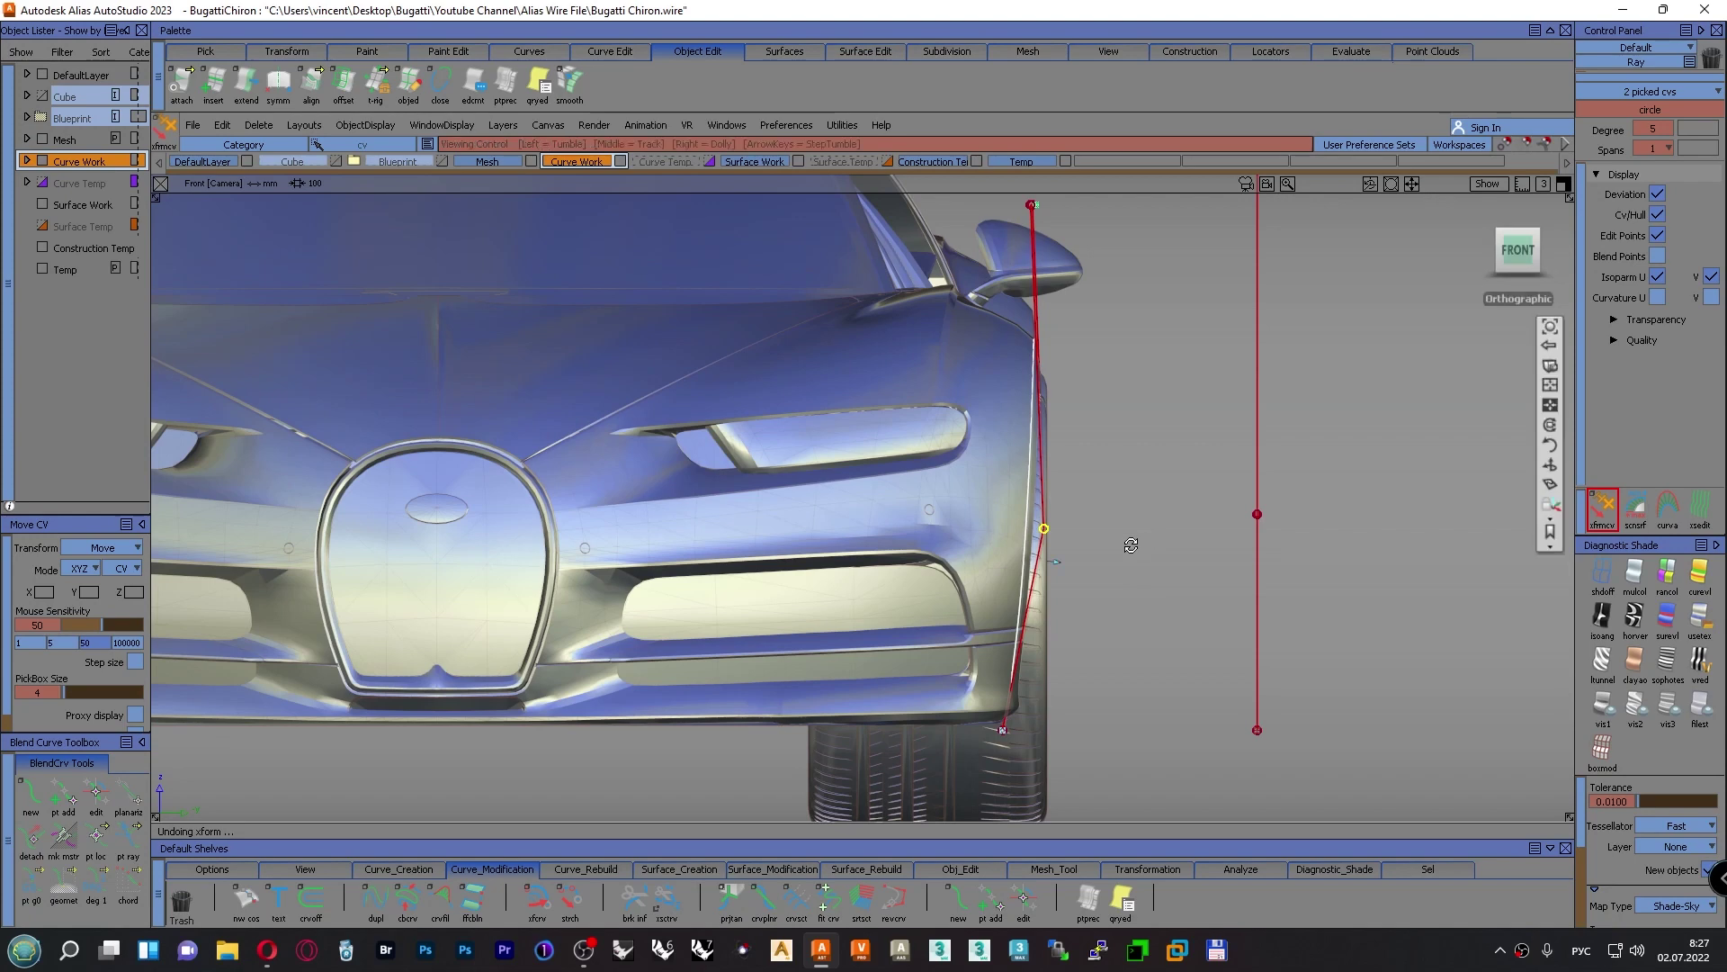
Deselect the front arch CVs and examine how both wheel arch curves sit along the car's left side
{"action": "left_click_drag", "start_coordinate": [1130, 547], "coordinate": [769, 621], "text": "alt+shift"}
{"action": "right_click_drag", "start_coordinate": [769, 620], "coordinate": [734, 637], "text": "alt+shift"}
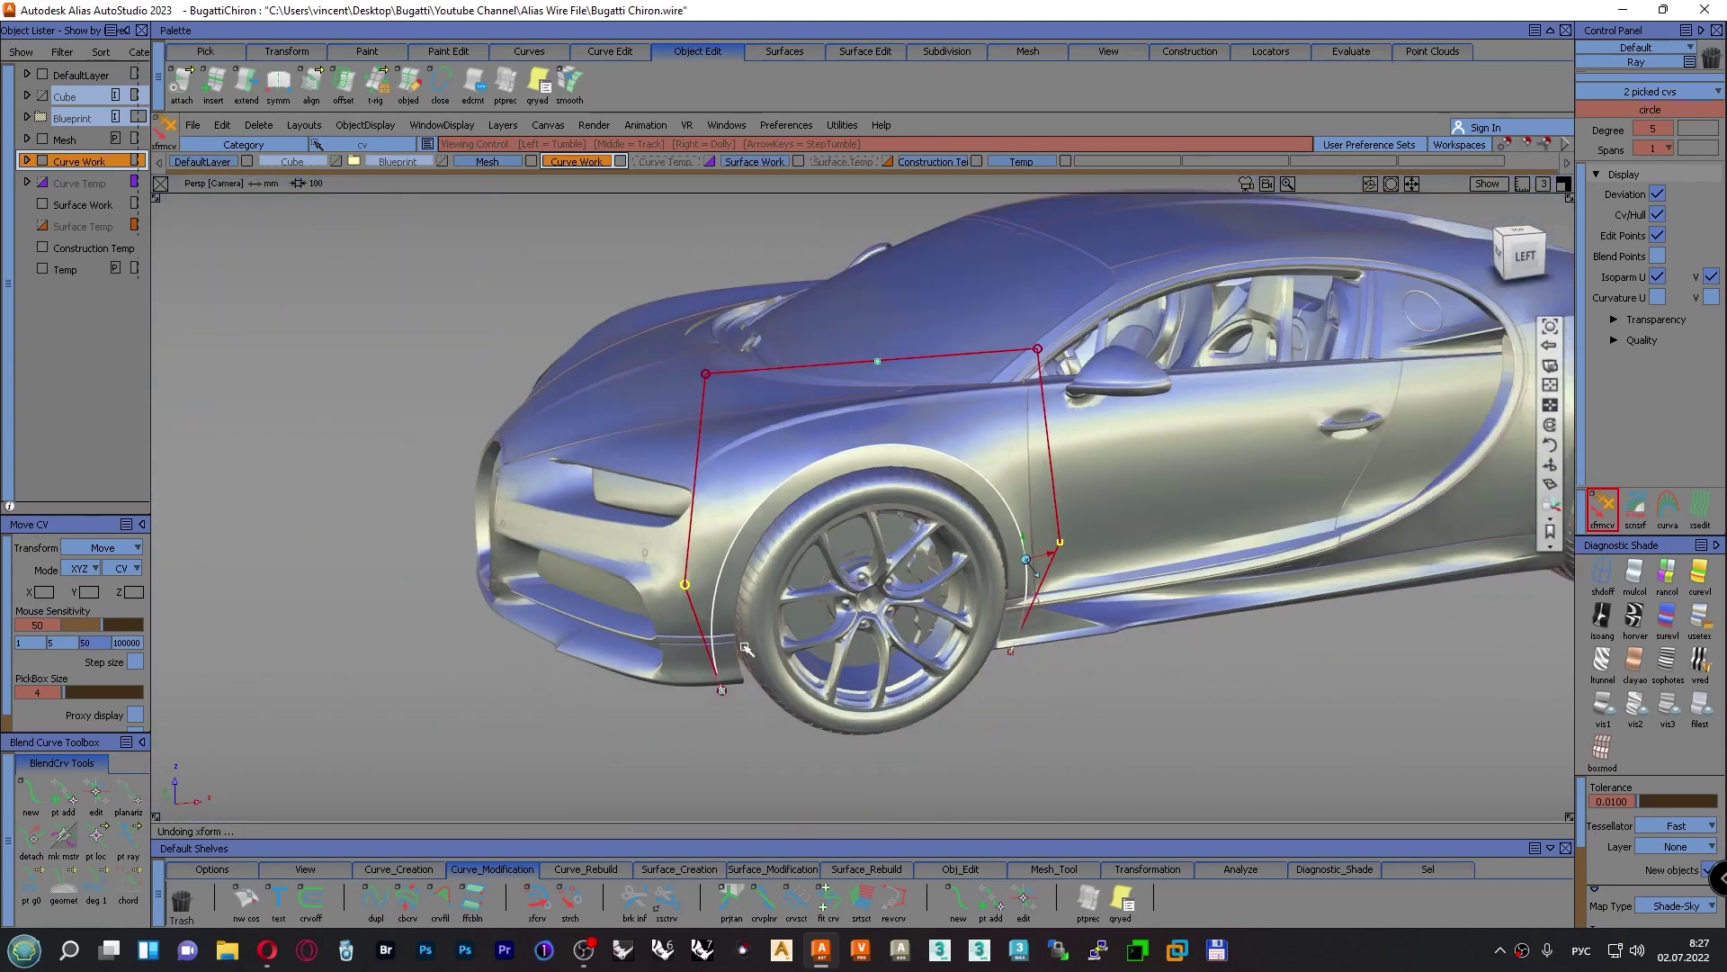
{"action": "left_click_drag", "start_coordinate": [333, 721], "coordinate": [335, 658], "text": "ctrl+shift"}
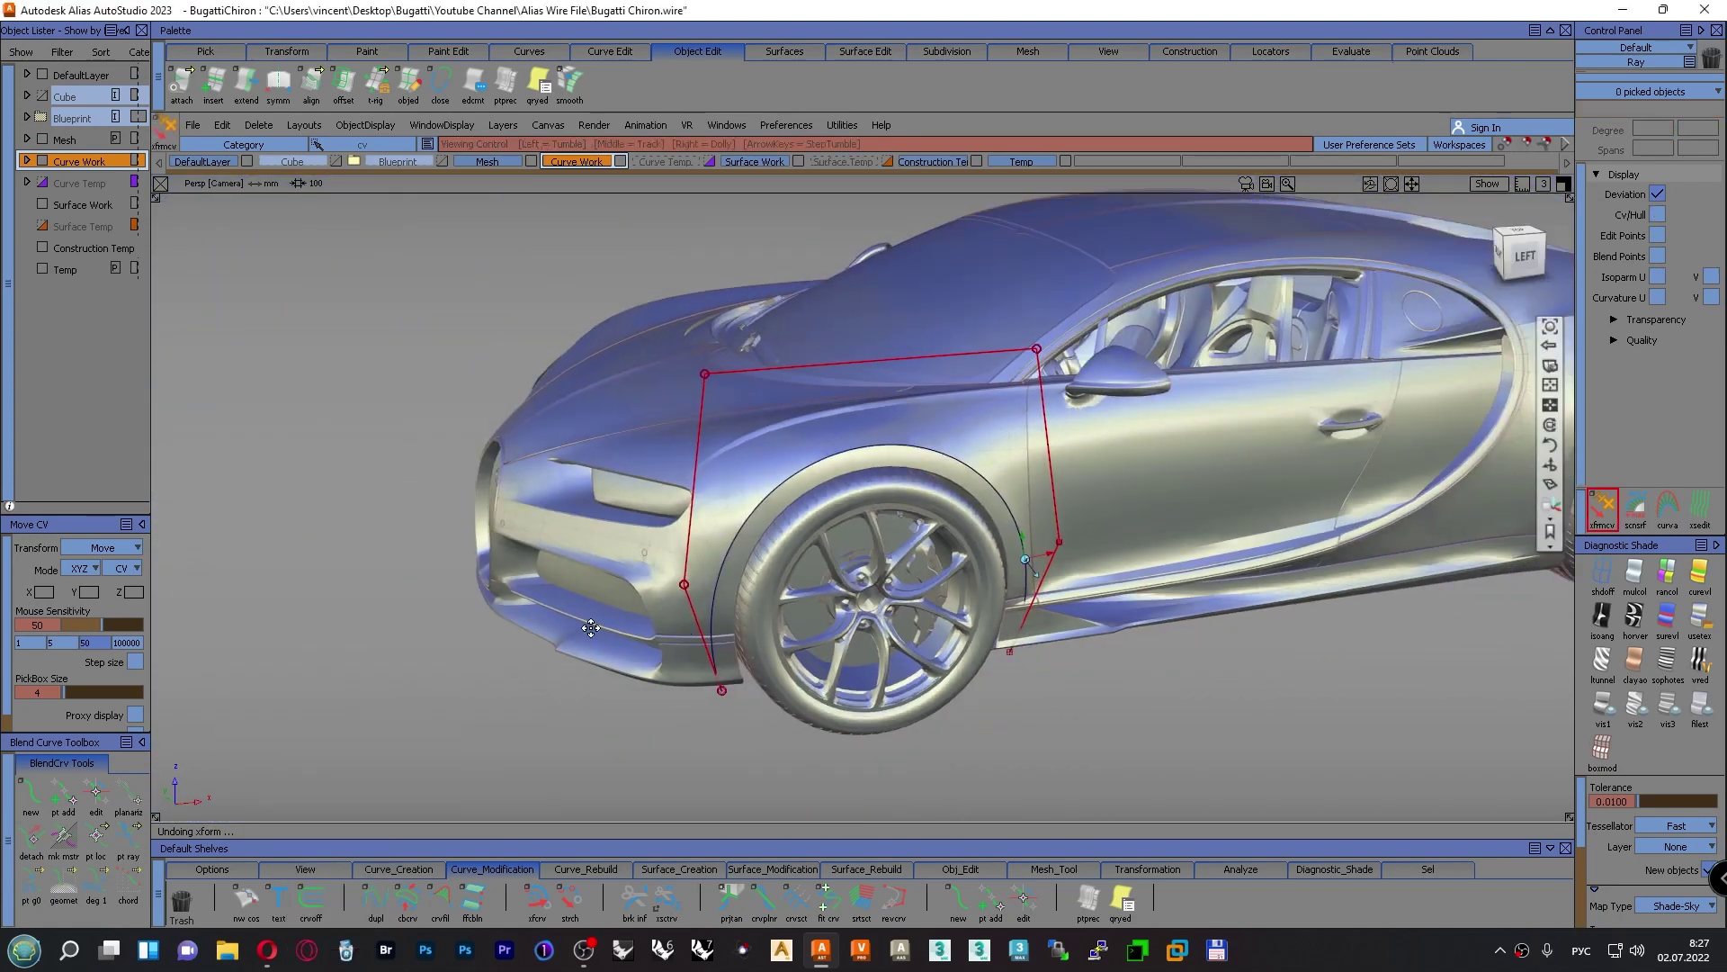
{"action": "left_click_drag", "start_coordinate": [607, 612], "coordinate": [671, 618], "text": "alt+shift"}
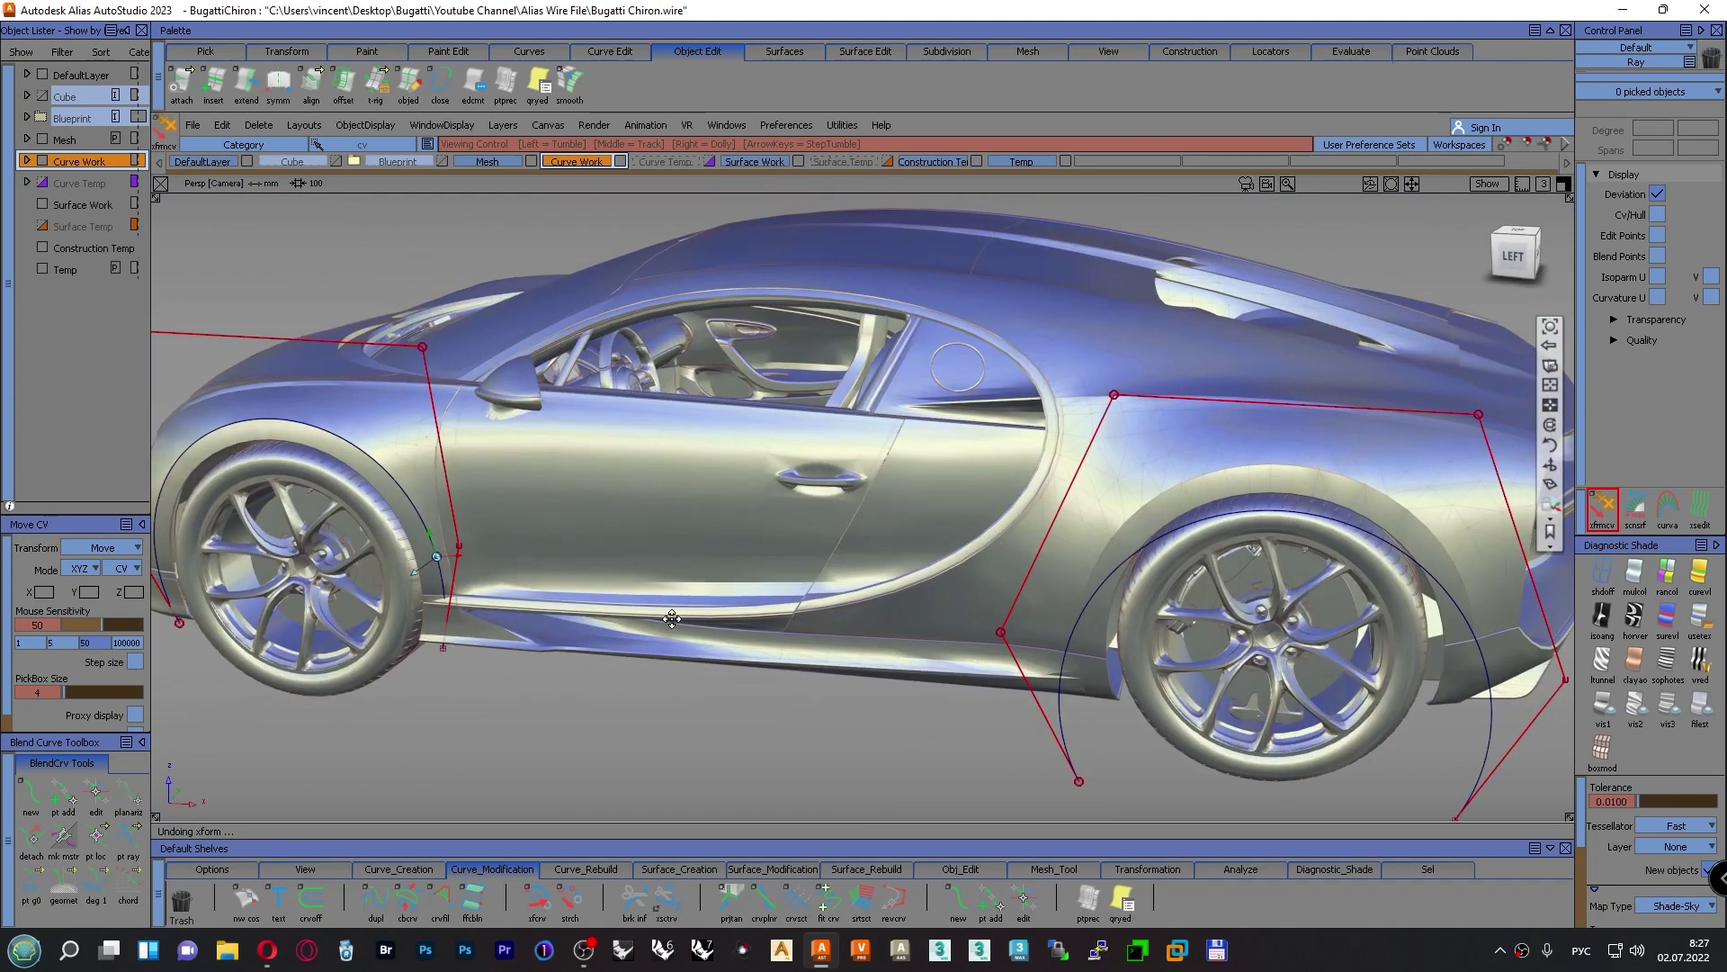
{"action": "middle_click_drag", "start_coordinate": [671, 618], "coordinate": [575, 594], "text": "alt+shift"}
{"action": "left_click_drag", "start_coordinate": [793, 626], "coordinate": [810, 625], "text": "alt+shift"}
{"action": "right_click_drag", "start_coordinate": [846, 624], "coordinate": [810, 623], "text": "alt+shift"}
{"action": "middle_click_drag", "start_coordinate": [810, 623], "coordinate": [760, 610], "text": "alt+shift"}
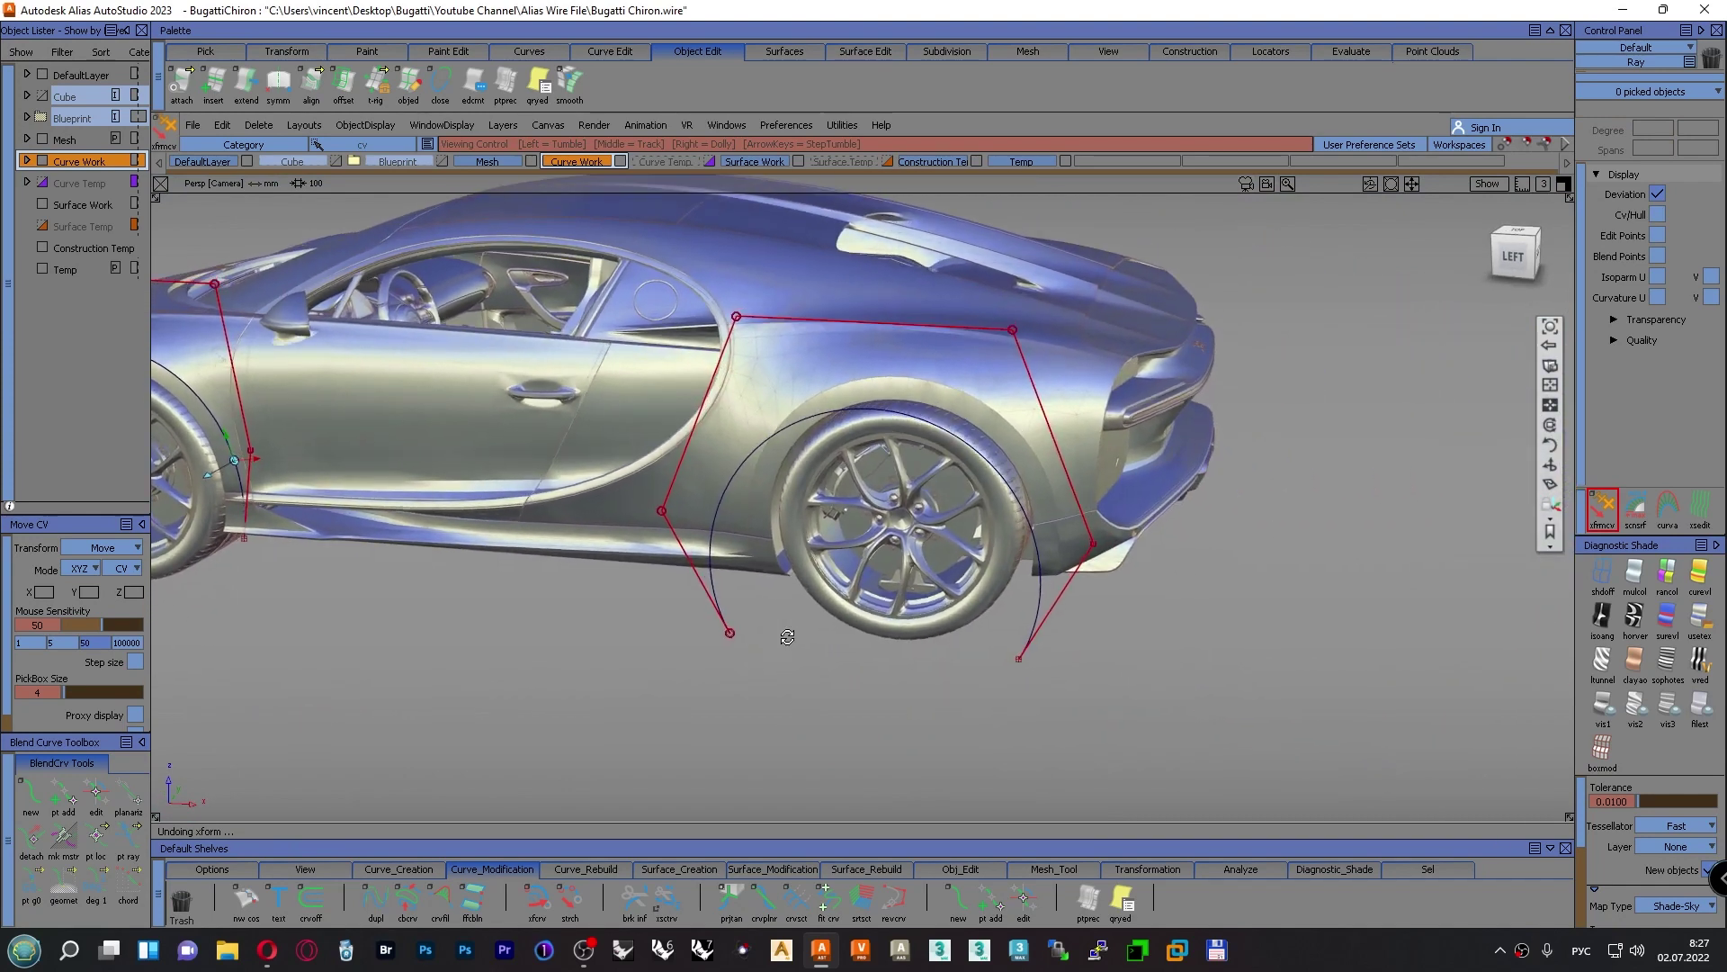
{"action": "left_click_drag", "start_coordinate": [786, 637], "coordinate": [795, 640], "text": "alt+shift"}
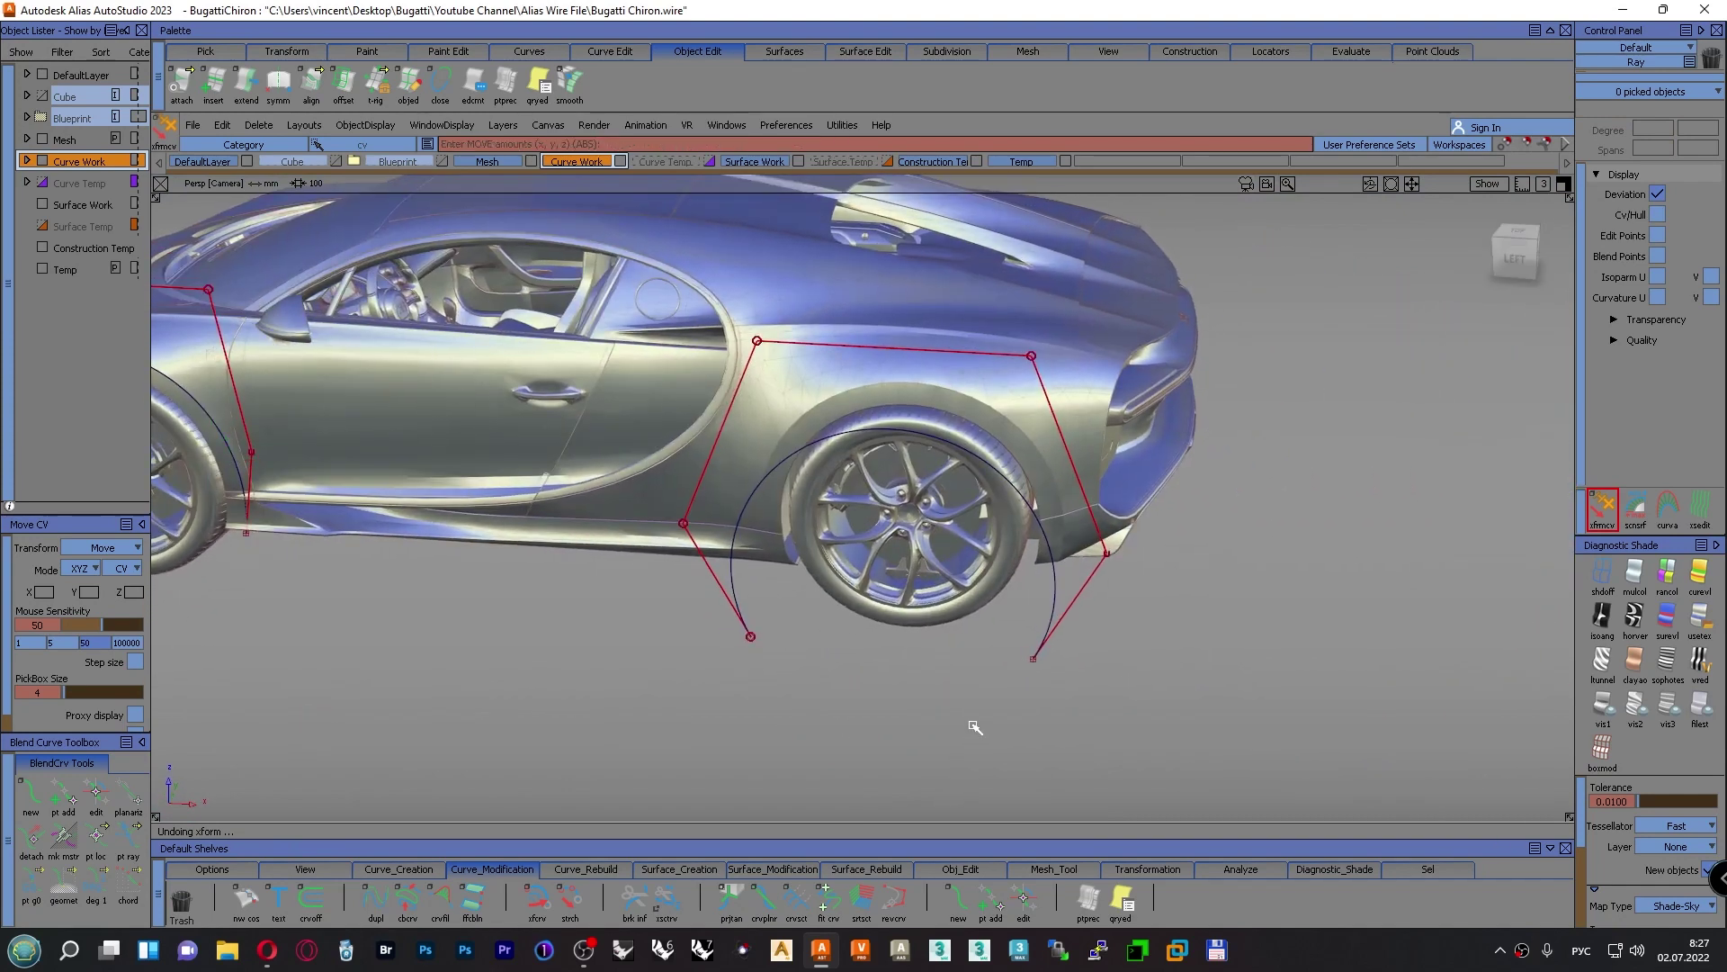
Pick the rear wheel arch curve and move it sideways in the top view onto the outer edge of the rear fender
{"action": "left_click_drag", "start_coordinate": [931, 670], "coordinate": [976, 694], "text": "ctrl+shift"}
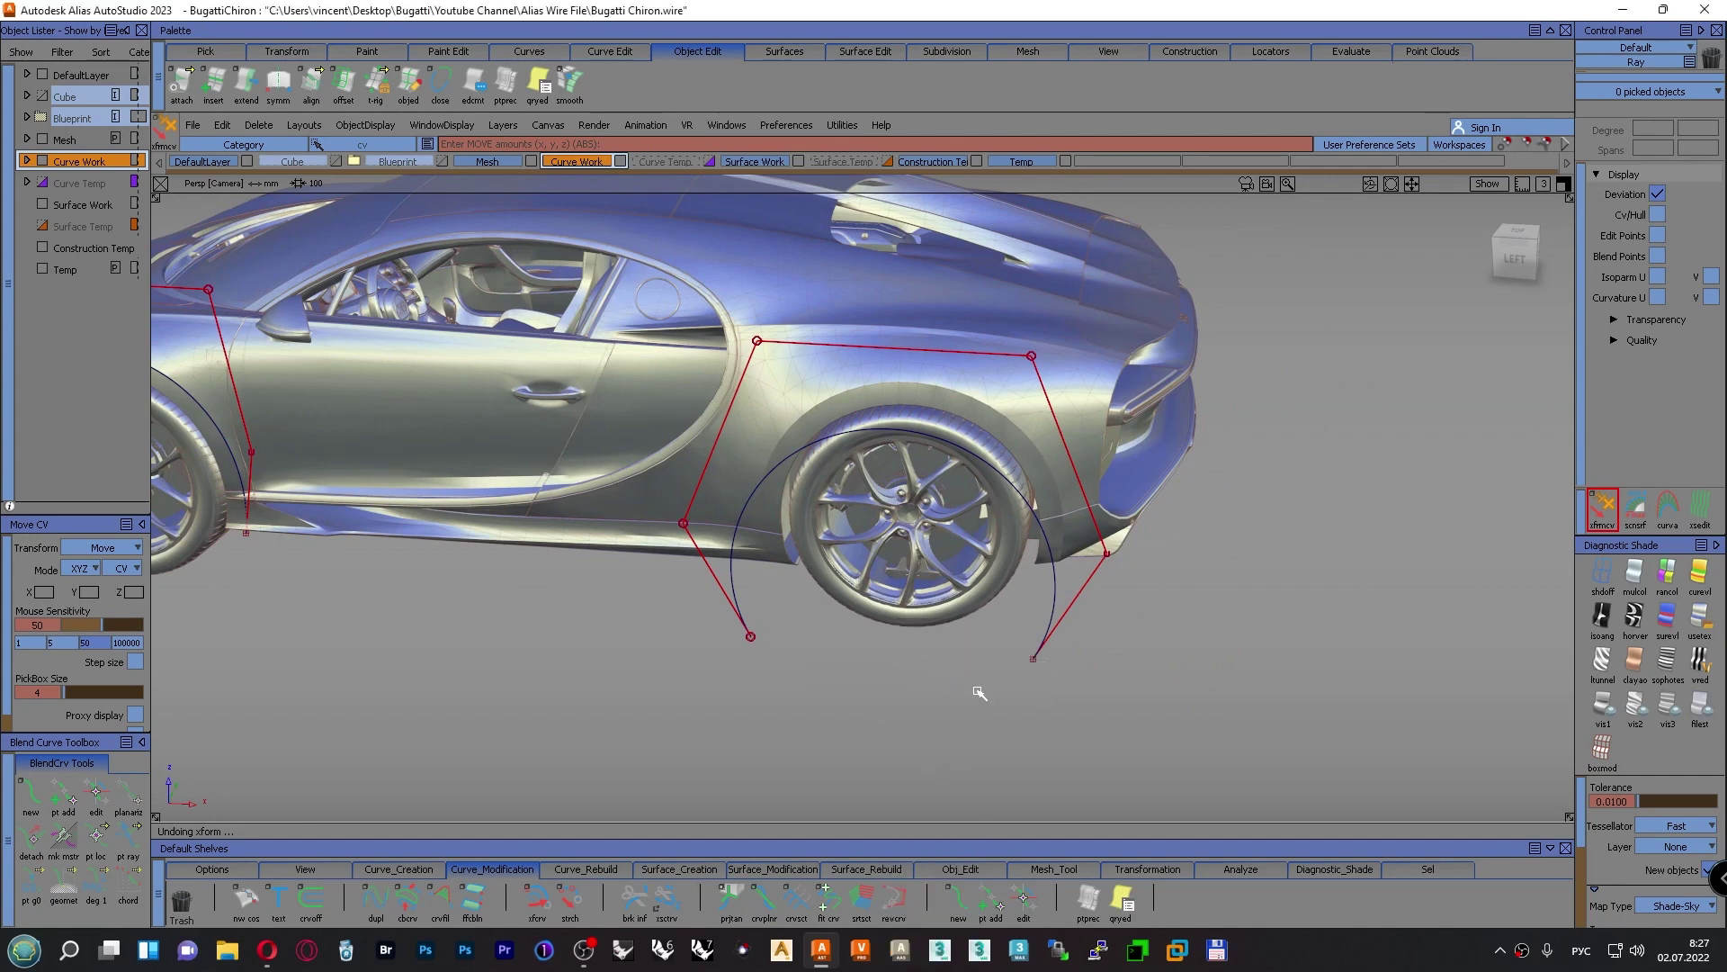
{"action": "left_click", "coordinate": [1052, 613]}
{"action": "key", "text": "F7"}
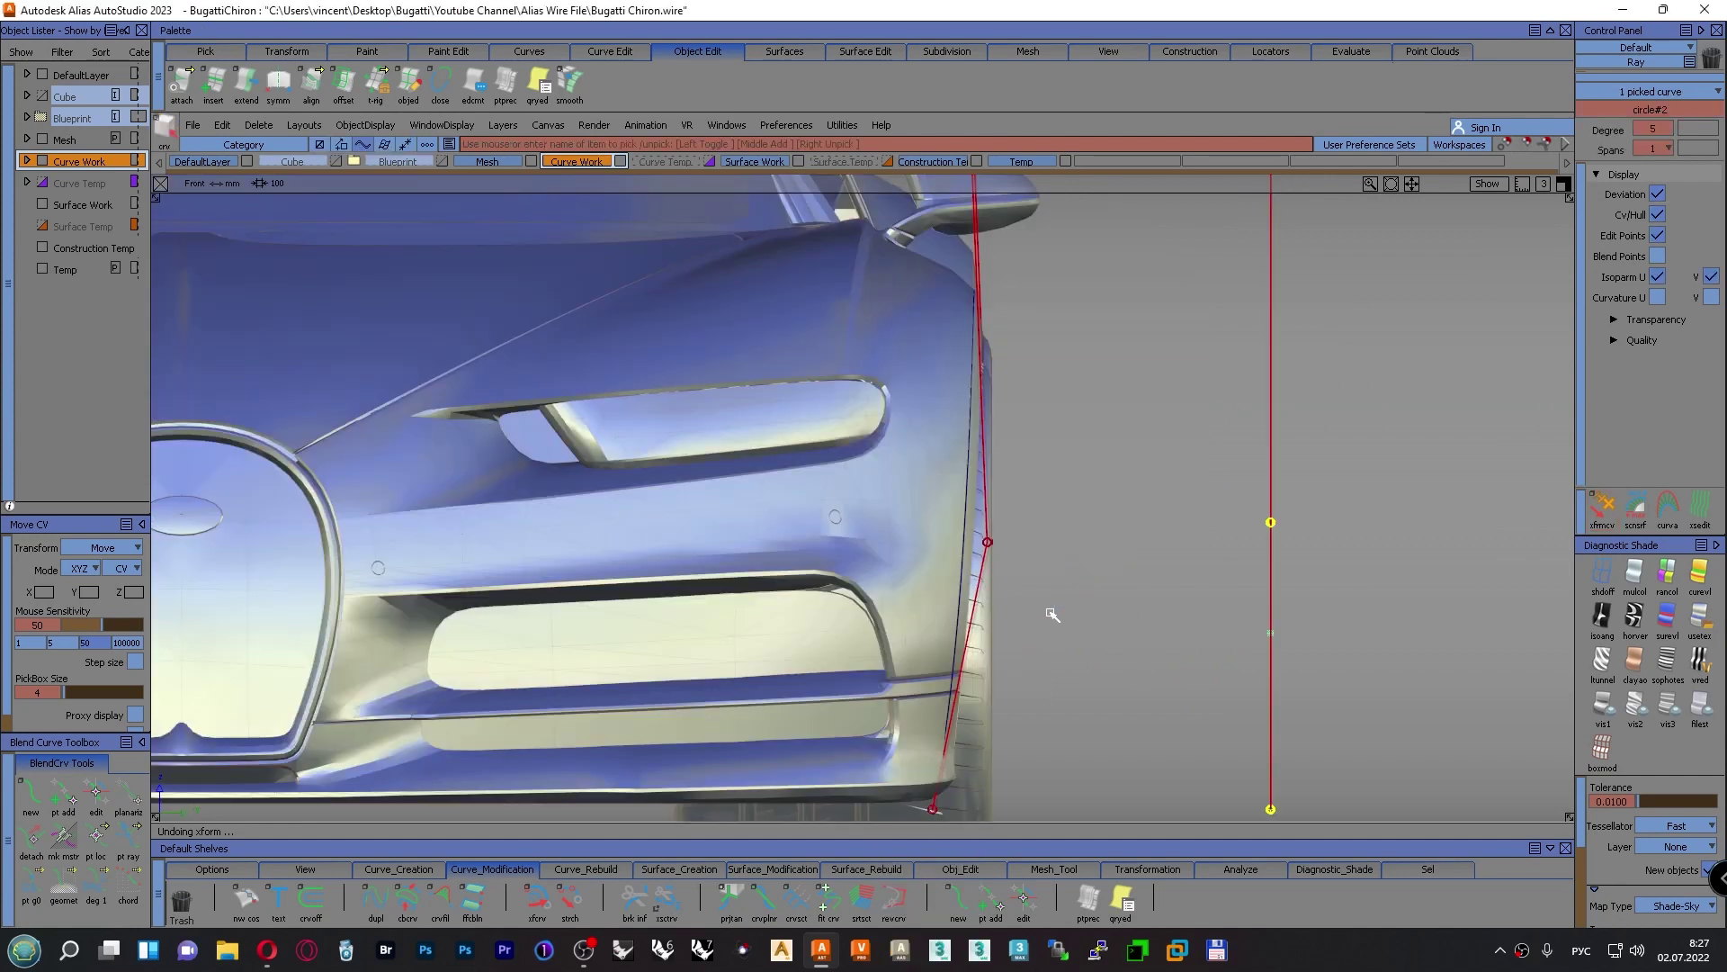
{"action": "key", "text": "F6"}
{"action": "key", "text": "F5"}
{"action": "right_click_drag", "start_coordinate": [1098, 613], "coordinate": [1227, 585], "text": "alt+shift"}
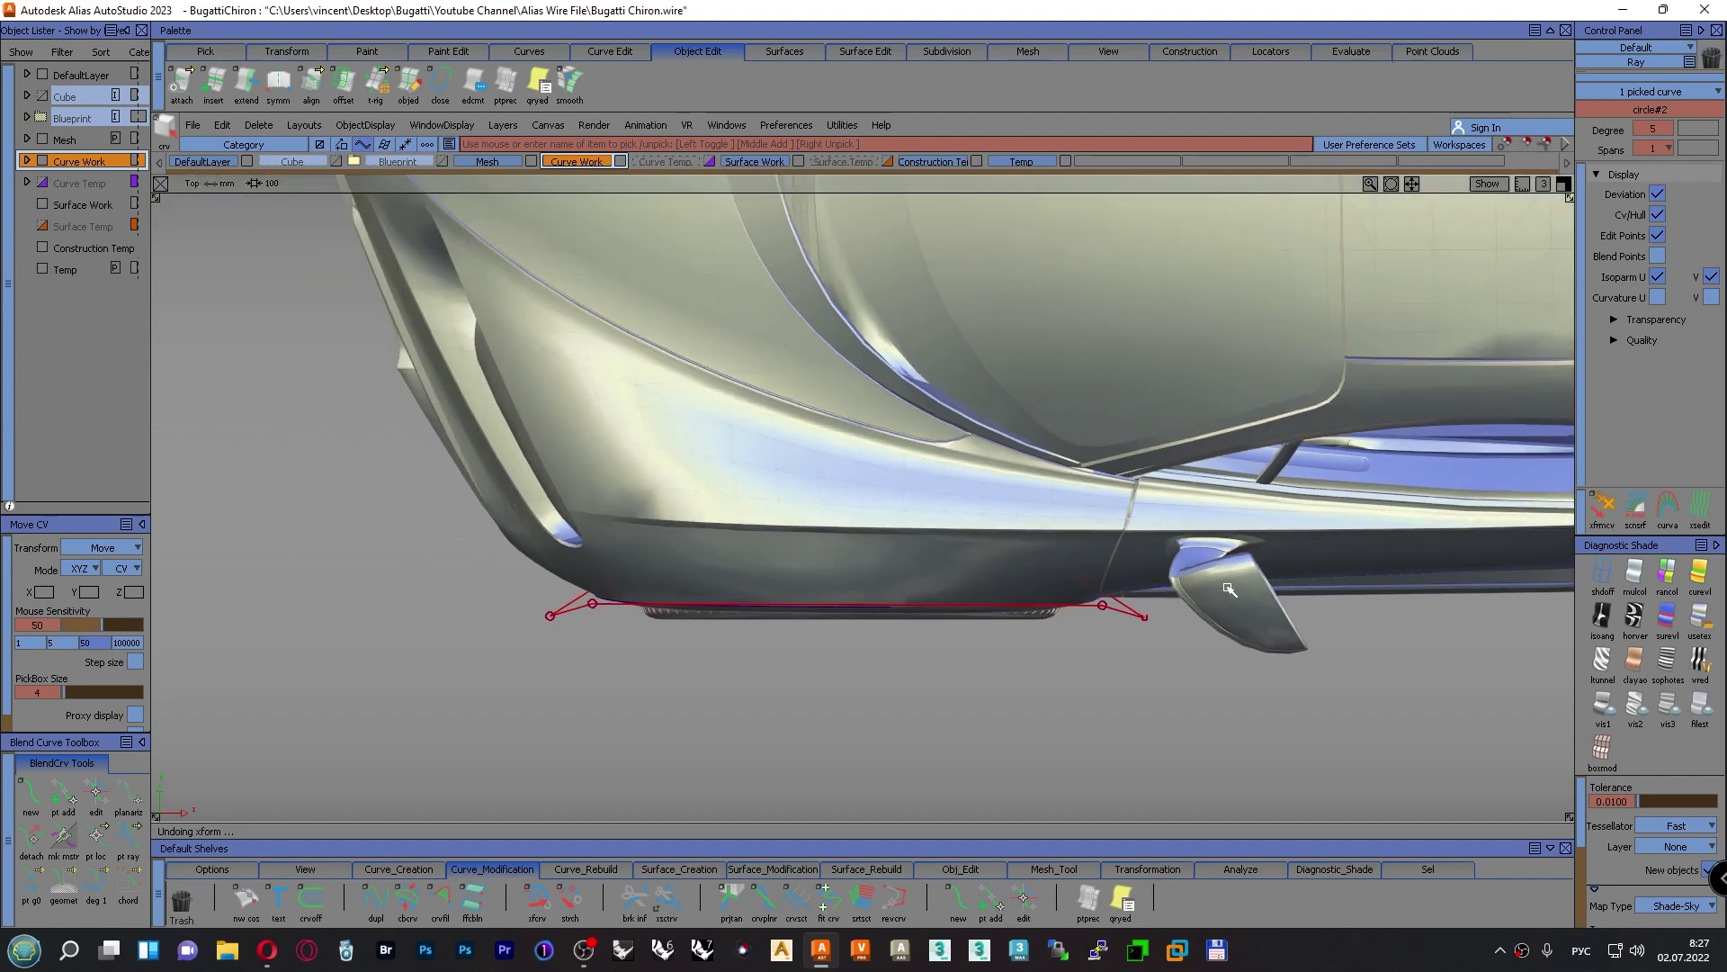
{"action": "middle_click_drag", "start_coordinate": [1226, 586], "coordinate": [605, 586], "text": "alt+shift"}
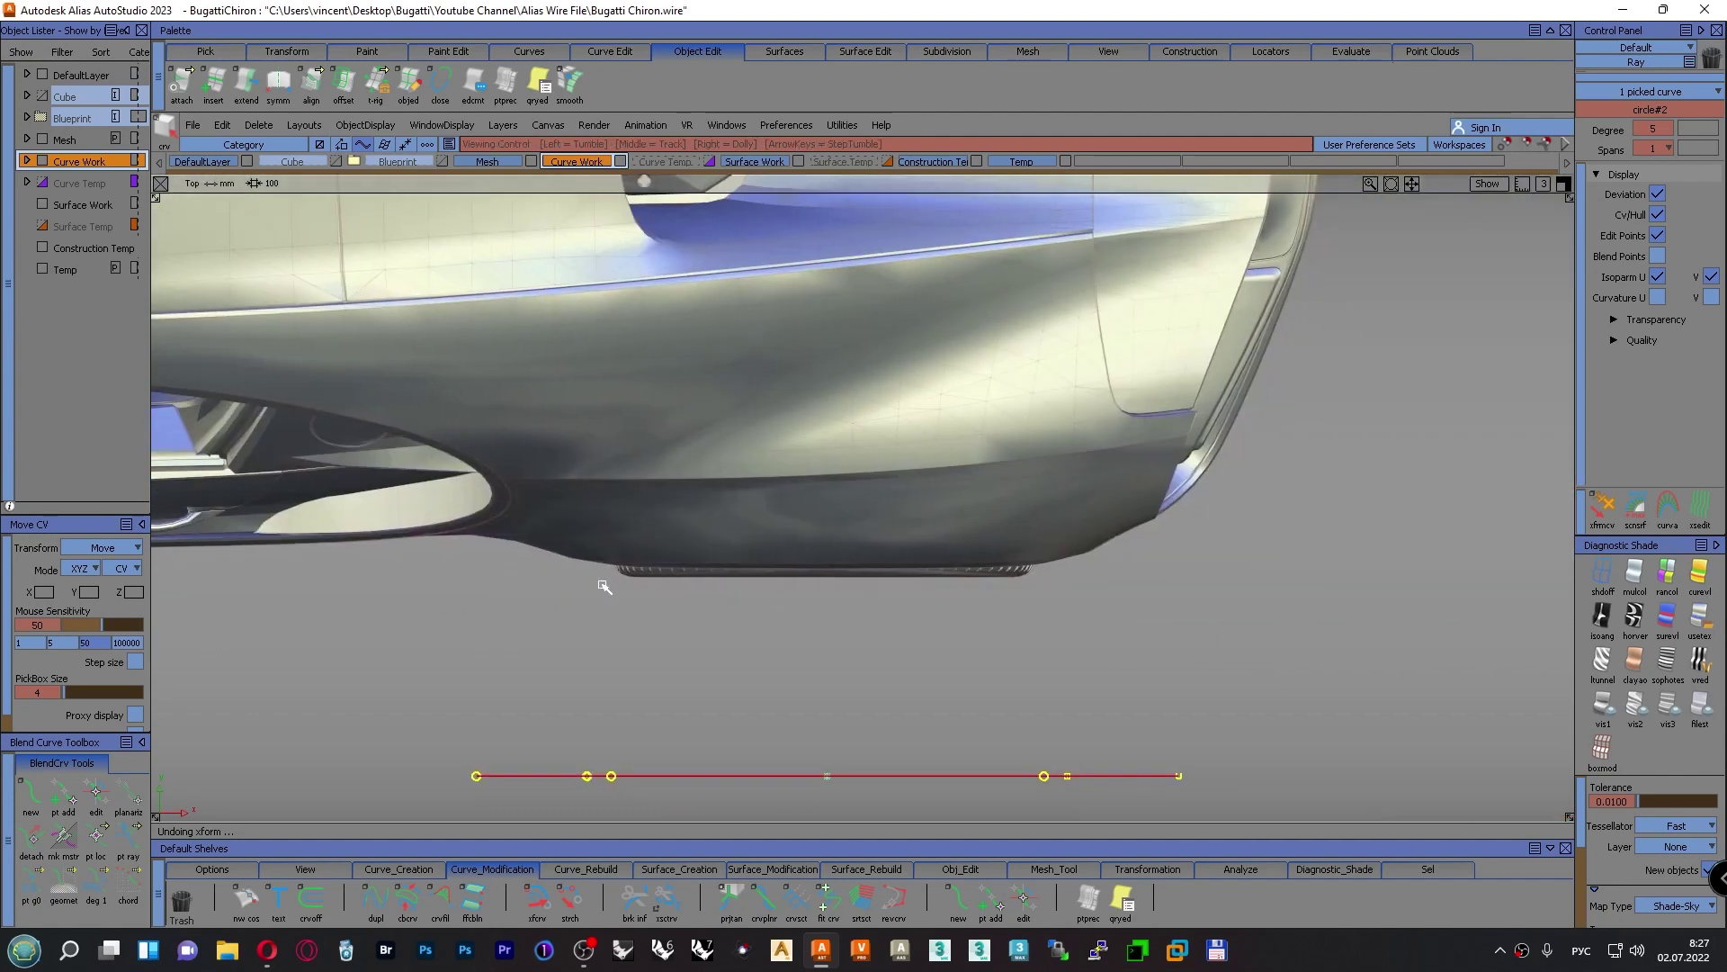
{"action": "left_click_drag", "start_coordinate": [647, 711], "coordinate": [640, 668], "text": "ctrl+shift"}
{"action": "right_click_drag", "start_coordinate": [763, 723], "coordinate": [763, 510]}
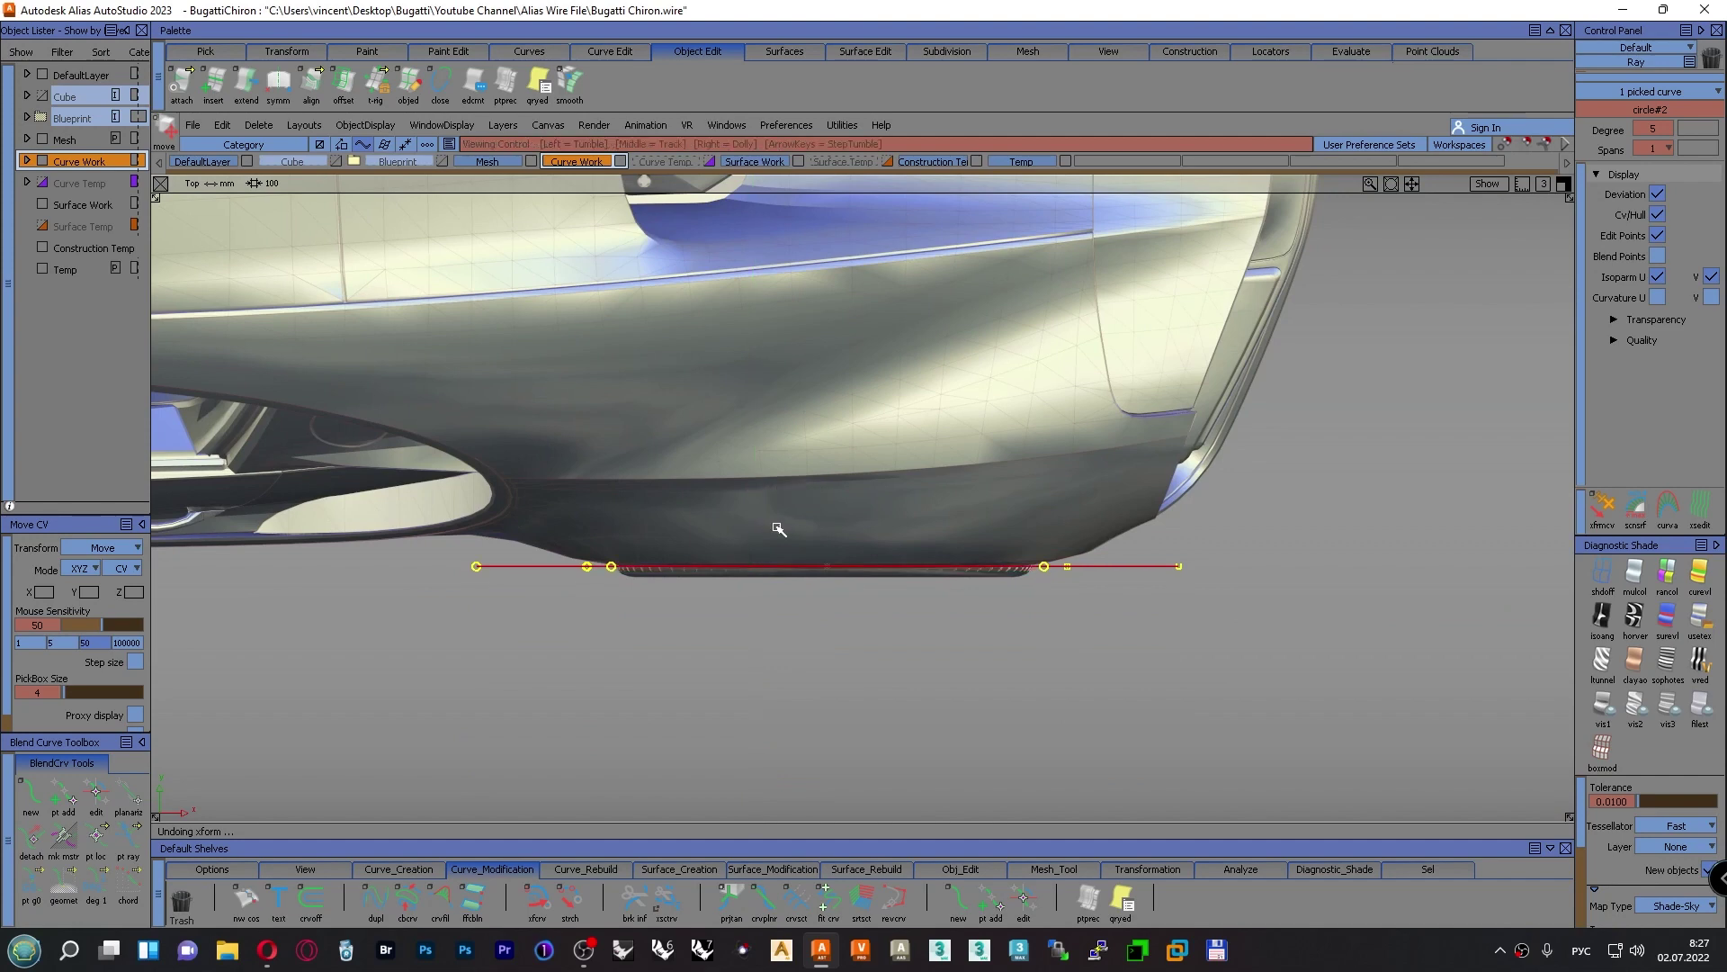
Nudge the rear arch curve slightly toward the body and rotate it a little to follow the fender edge in the top view
{"action": "right_click_drag", "start_coordinate": [791, 613], "coordinate": [887, 474], "text": "alt+shift"}
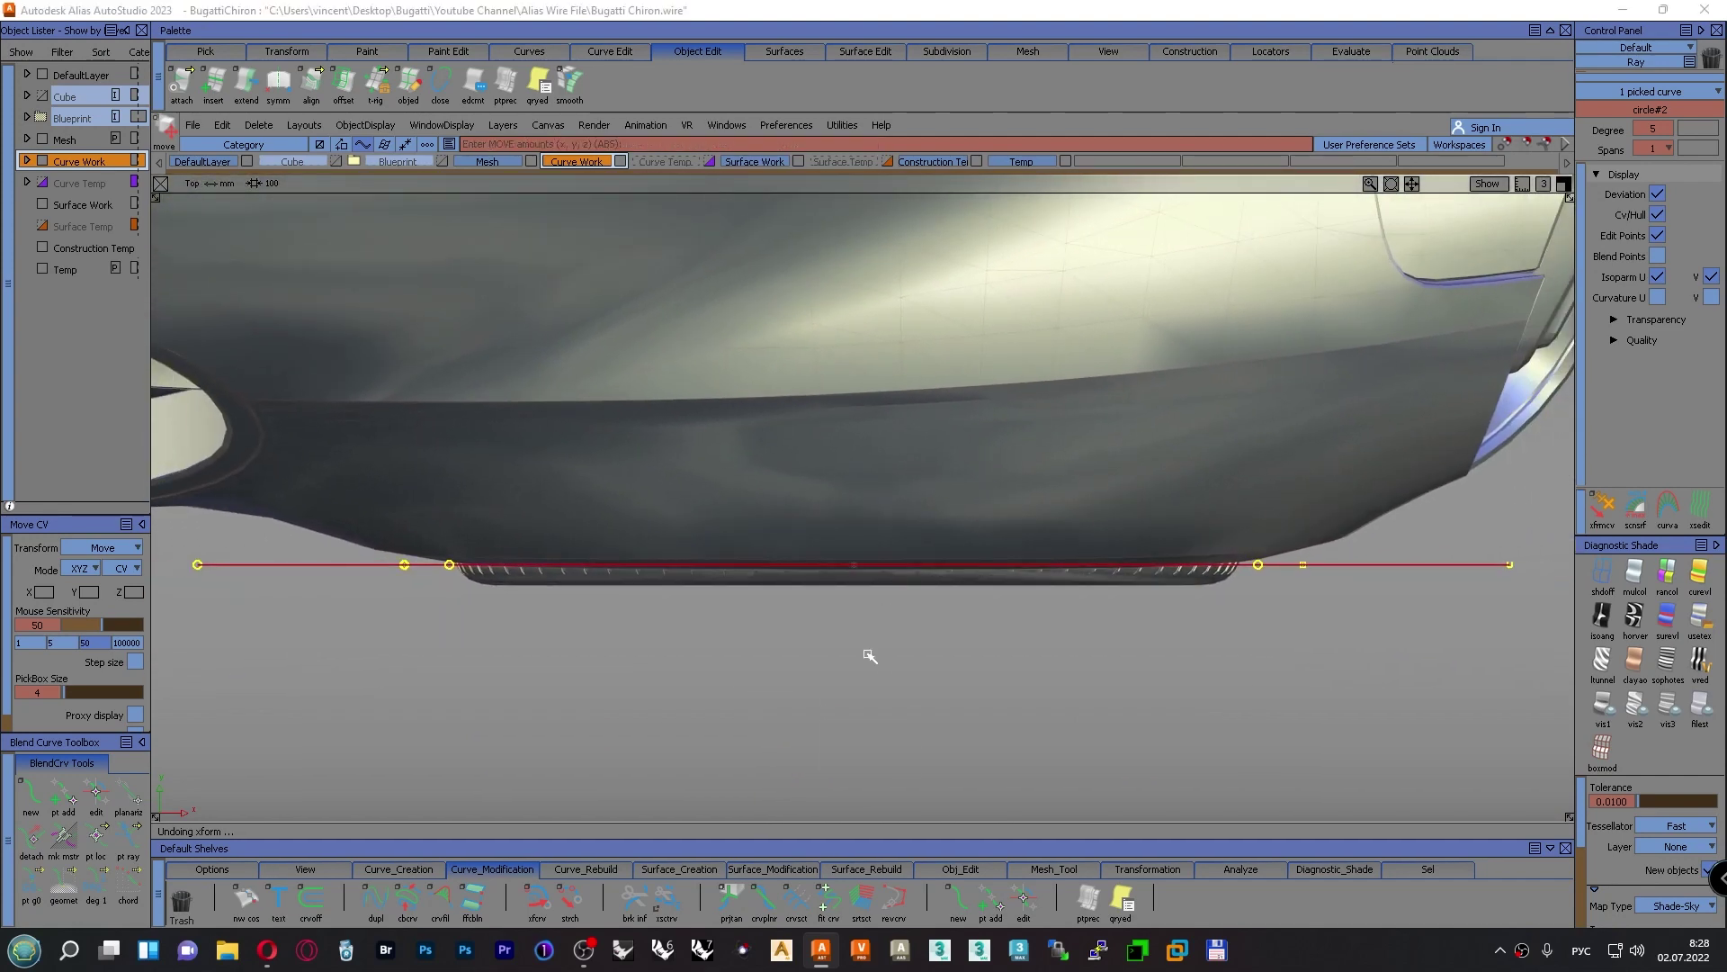
{"action": "right_click_drag", "start_coordinate": [867, 656], "coordinate": [863, 615]}
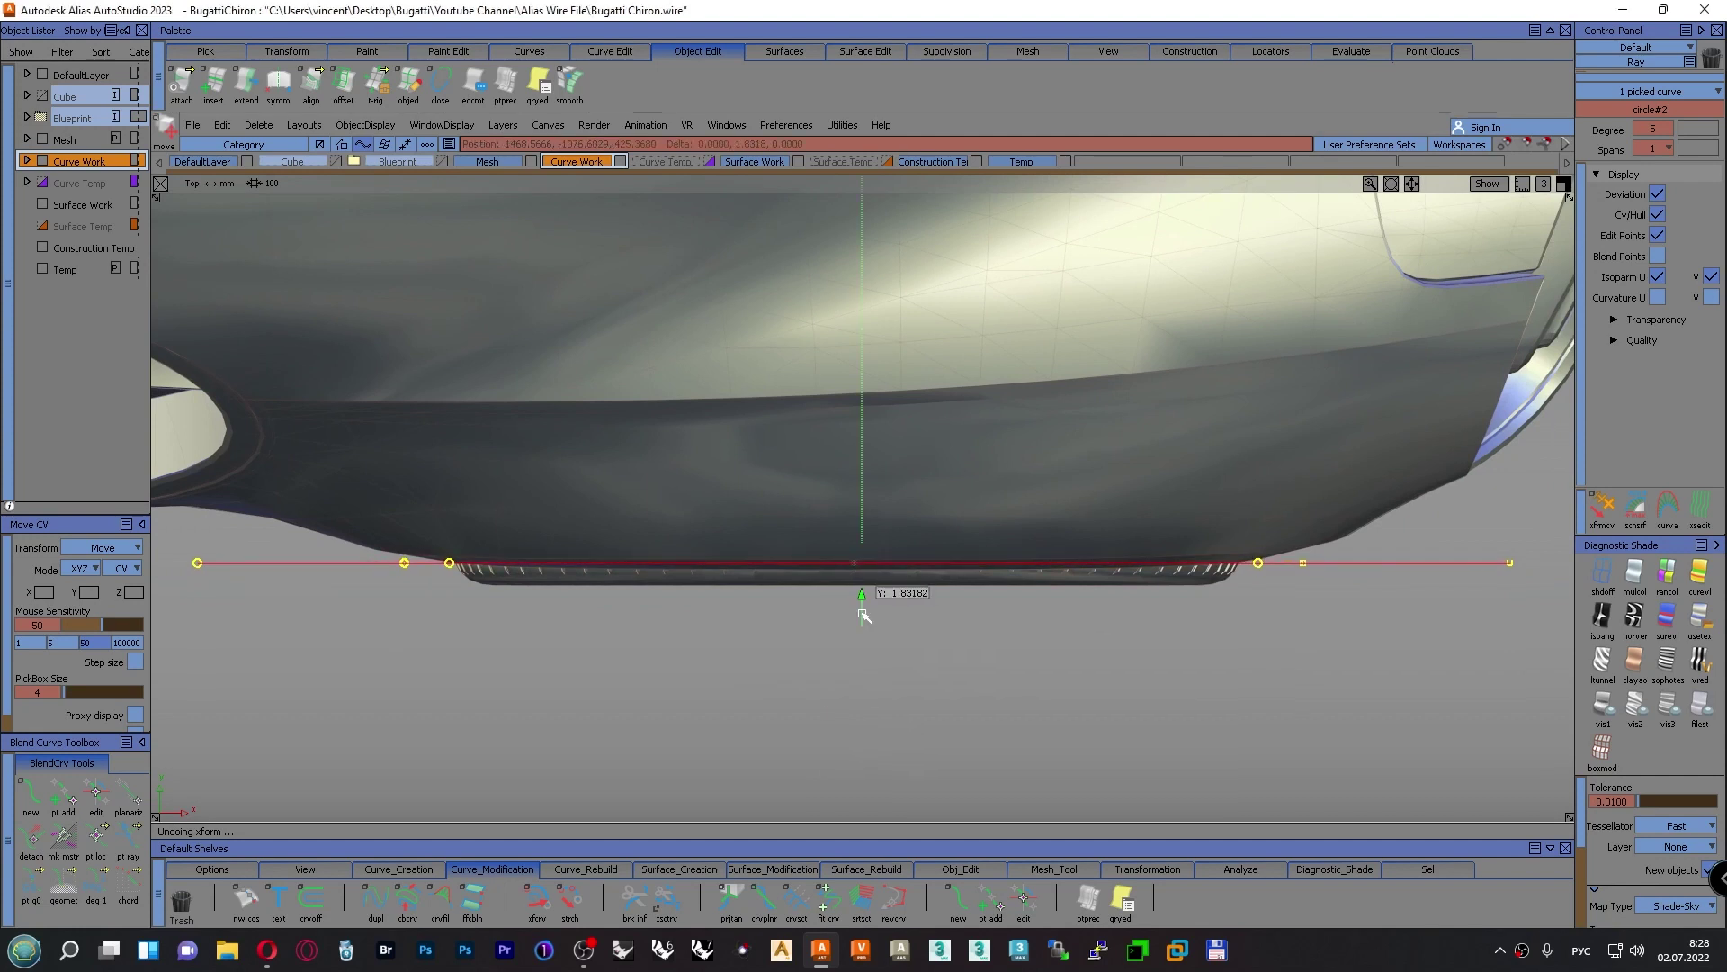
{"action": "right_click_drag", "start_coordinate": [852, 702], "coordinate": [854, 705]}
{"action": "left_click_drag", "start_coordinate": [859, 745], "coordinate": [861, 745], "text": "ctrl+shift"}
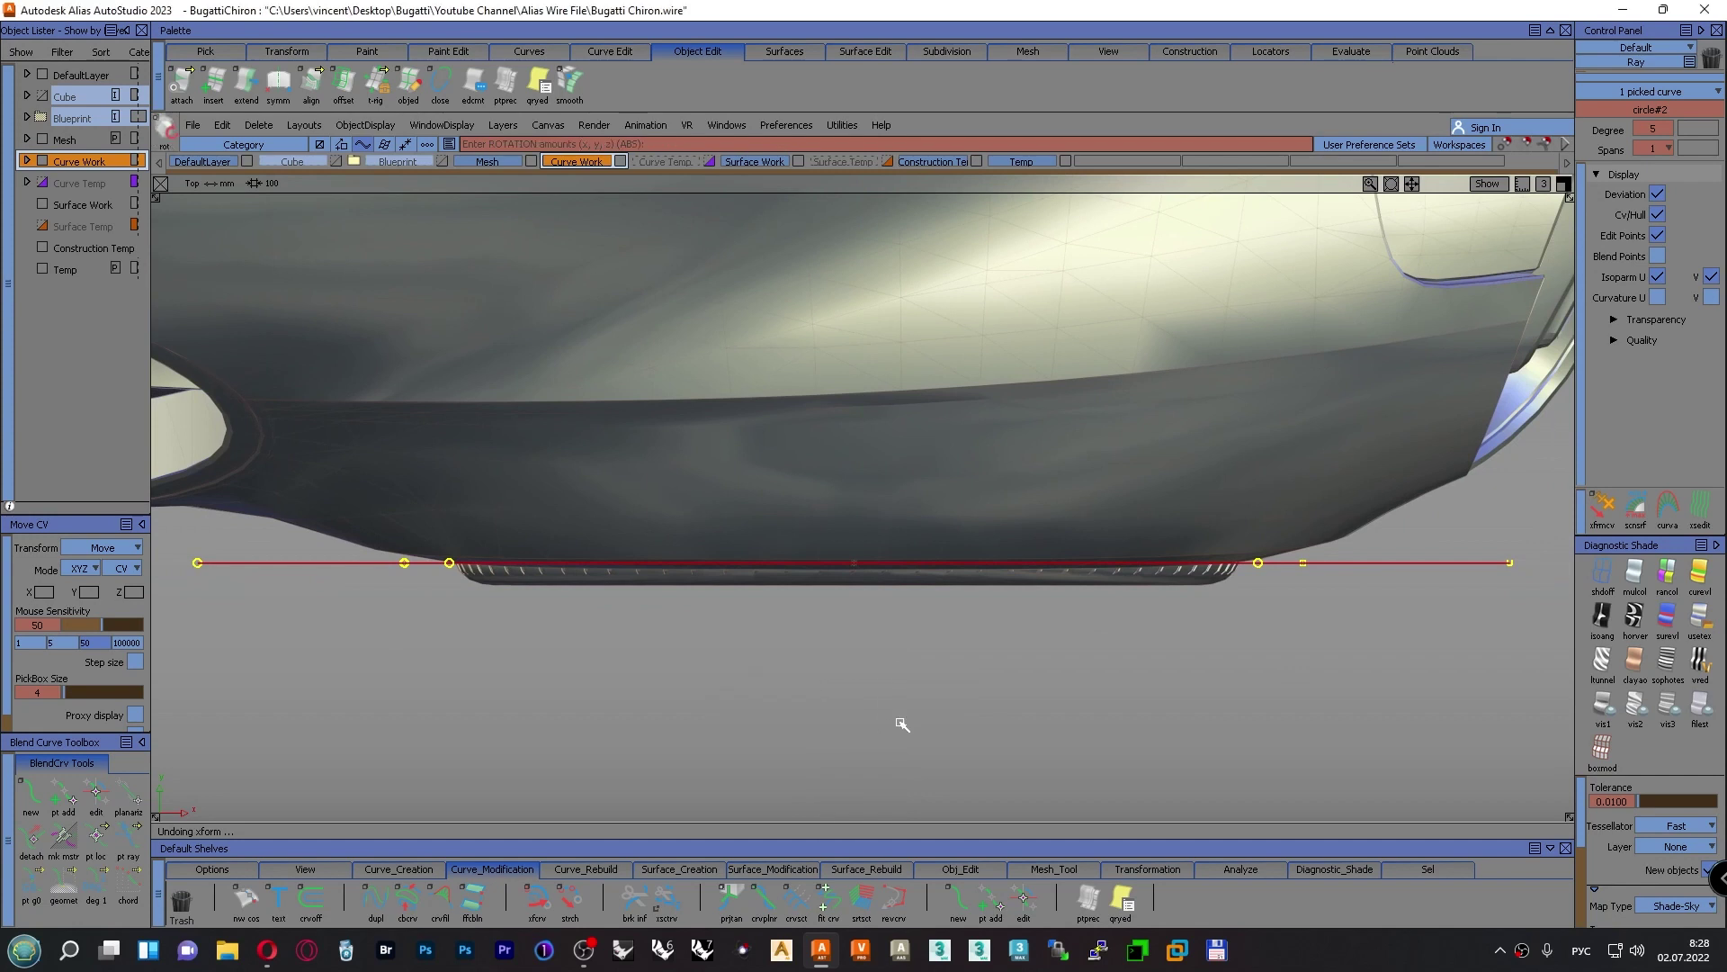
{"action": "right_click_drag", "start_coordinate": [901, 722], "coordinate": [907, 725]}
{"action": "left_click_drag", "start_coordinate": [905, 724], "coordinate": [905, 687], "text": "ctrl+shift"}
{"action": "right_click_drag", "start_coordinate": [905, 686], "coordinate": [905, 686]}
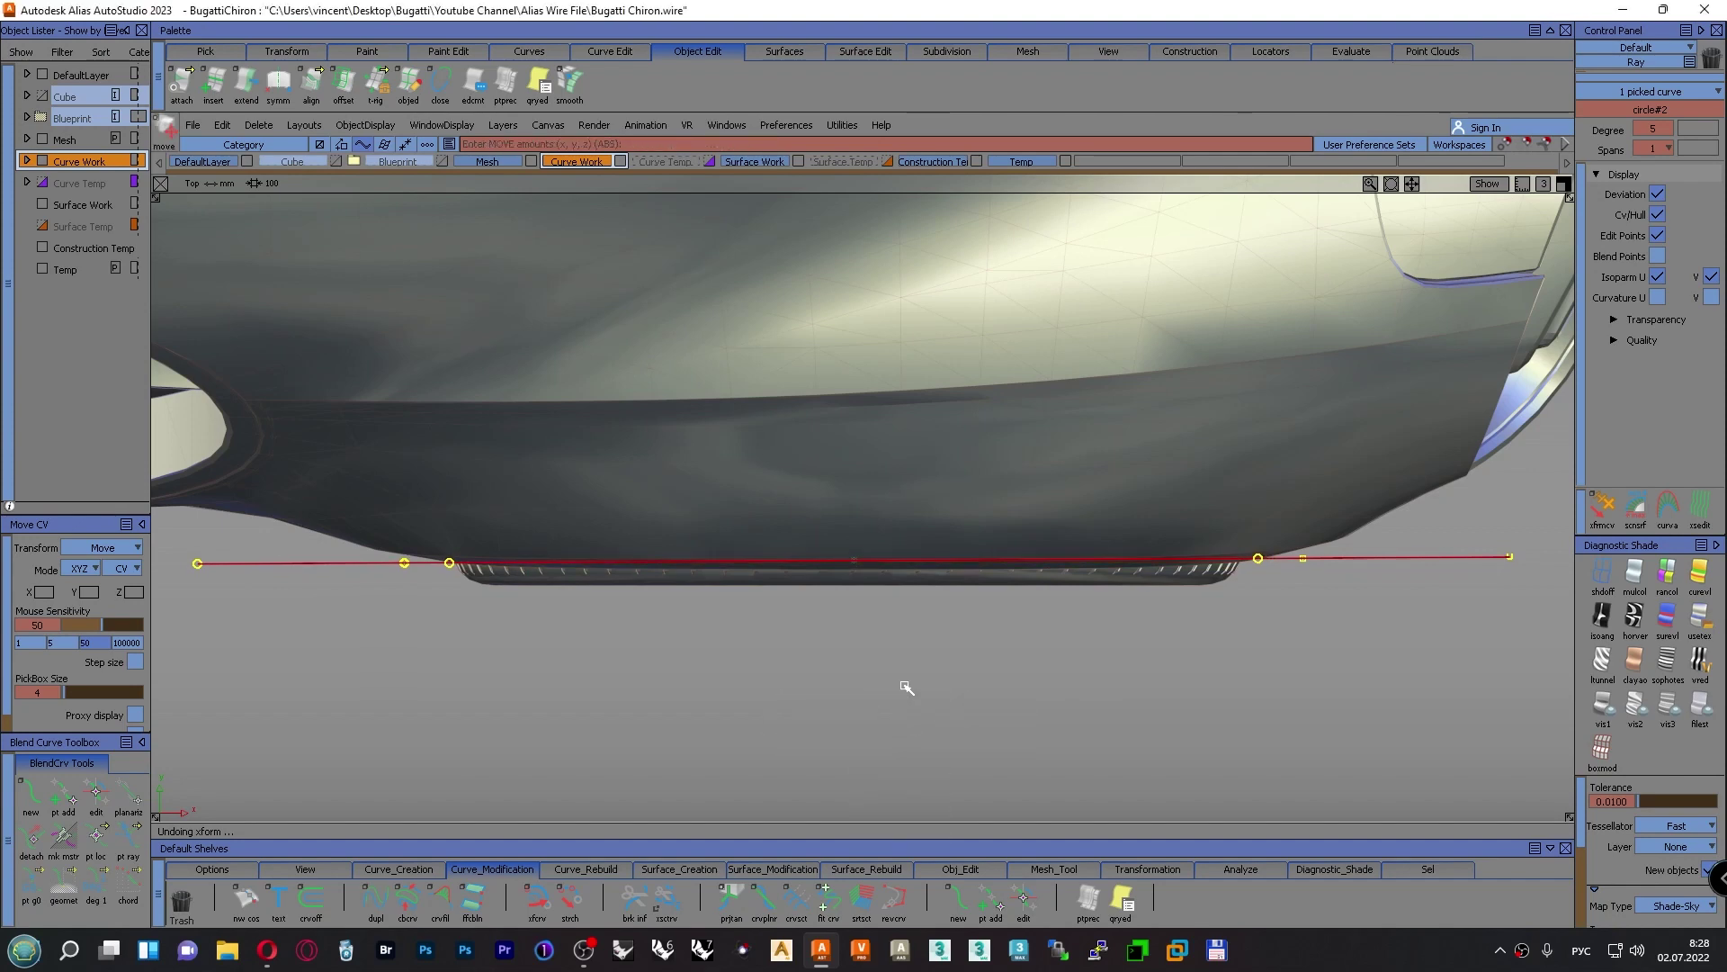
Pick the two lower end CVs of the rear wheel arch curve and show them in the orthographic back view
{"action": "key", "text": "F8"}
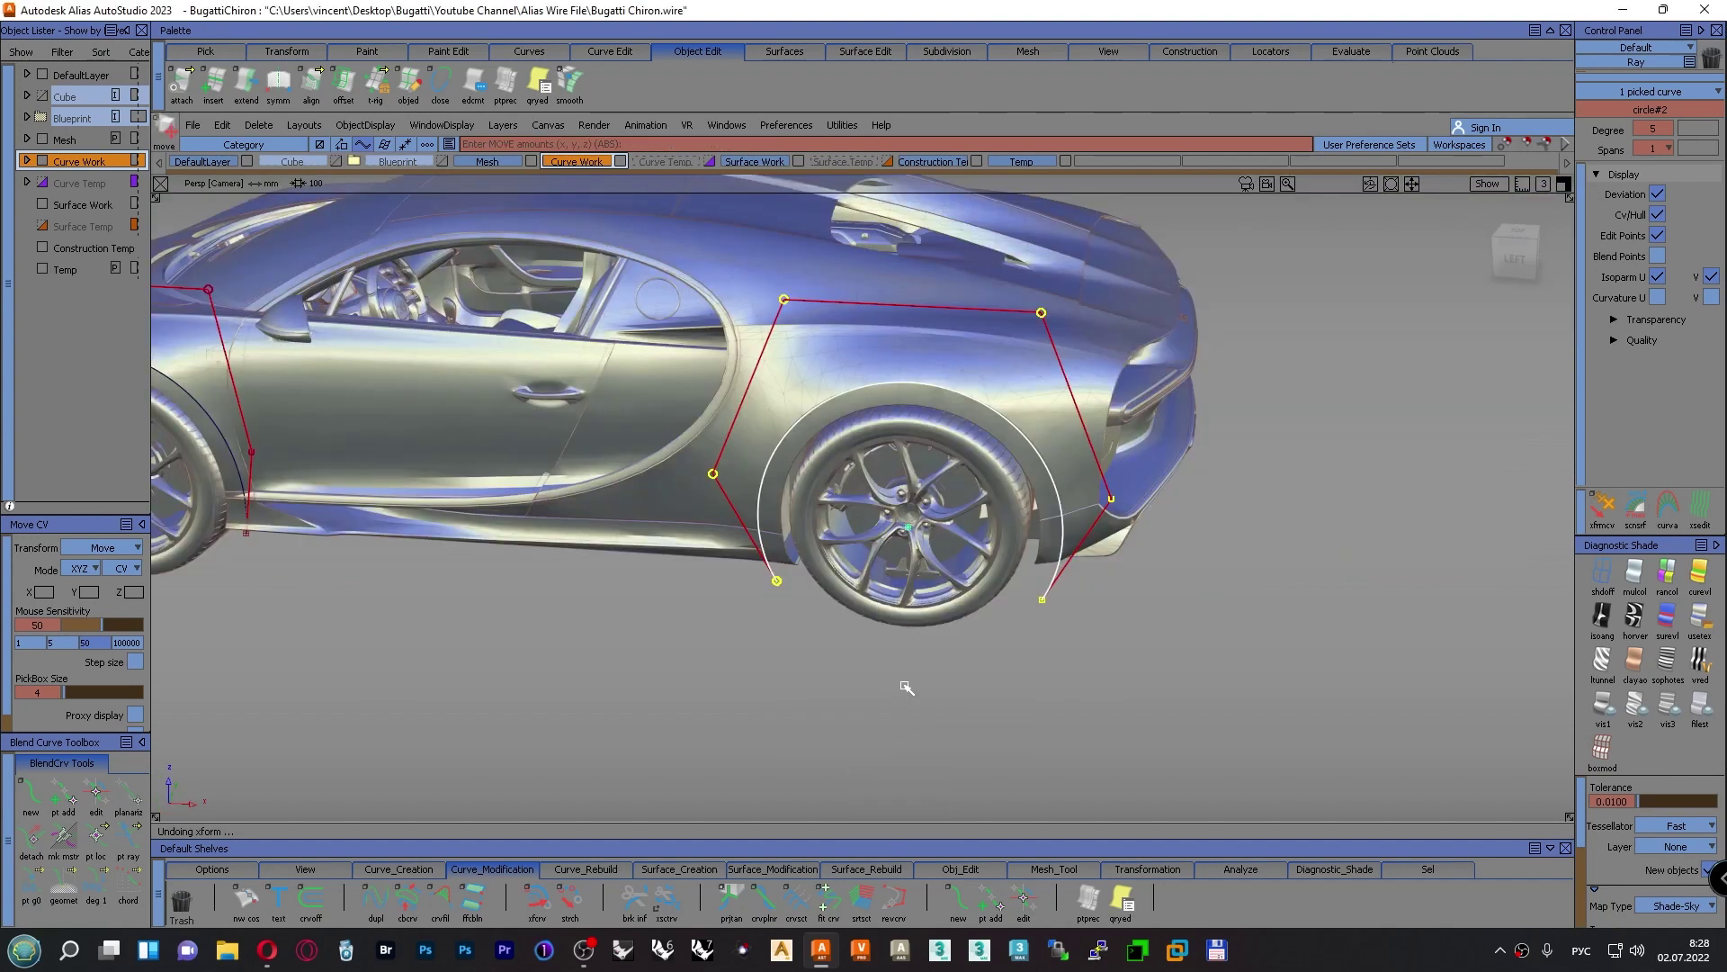
{"action": "left_click_drag", "start_coordinate": [1160, 470], "coordinate": [715, 486], "text": "alt+shift"}
{"action": "middle_click_drag", "start_coordinate": [716, 486], "coordinate": [775, 368], "text": "alt+shift"}
{"action": "left_click_drag", "start_coordinate": [413, 617], "coordinate": [488, 610], "text": "ctrl+shift"}
{"action": "left_click", "coordinate": [589, 550]}
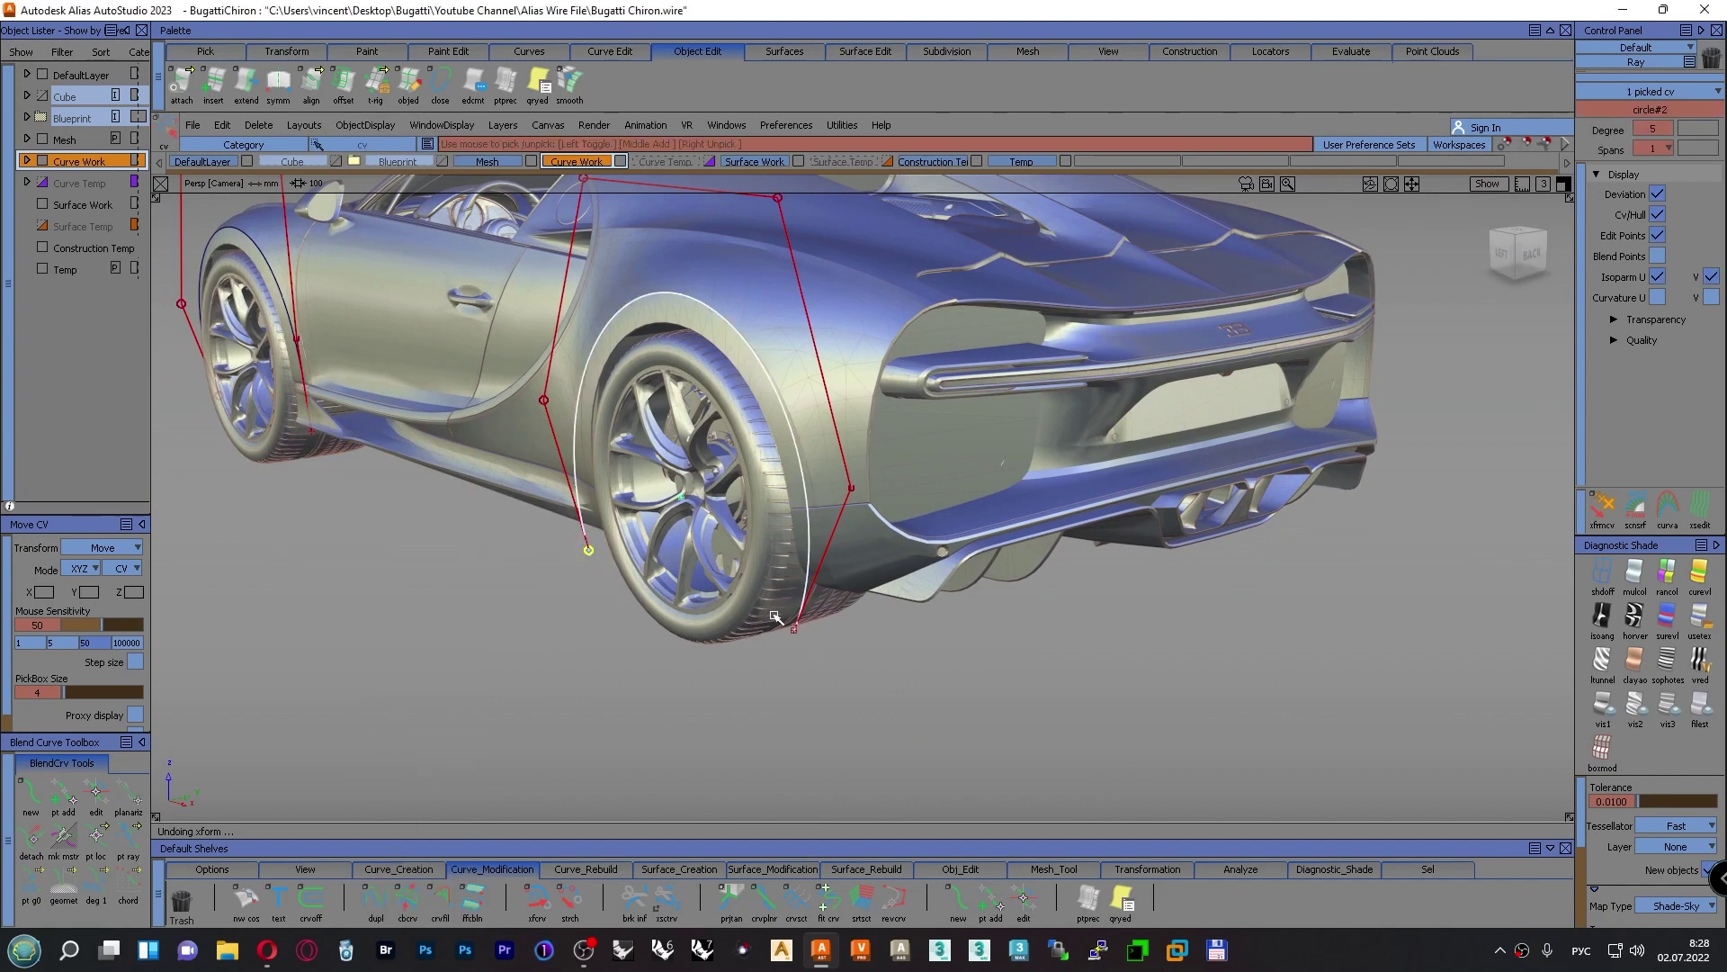
{"action": "left_click", "coordinate": [776, 617]}
{"action": "left_click", "coordinate": [1532, 256]}
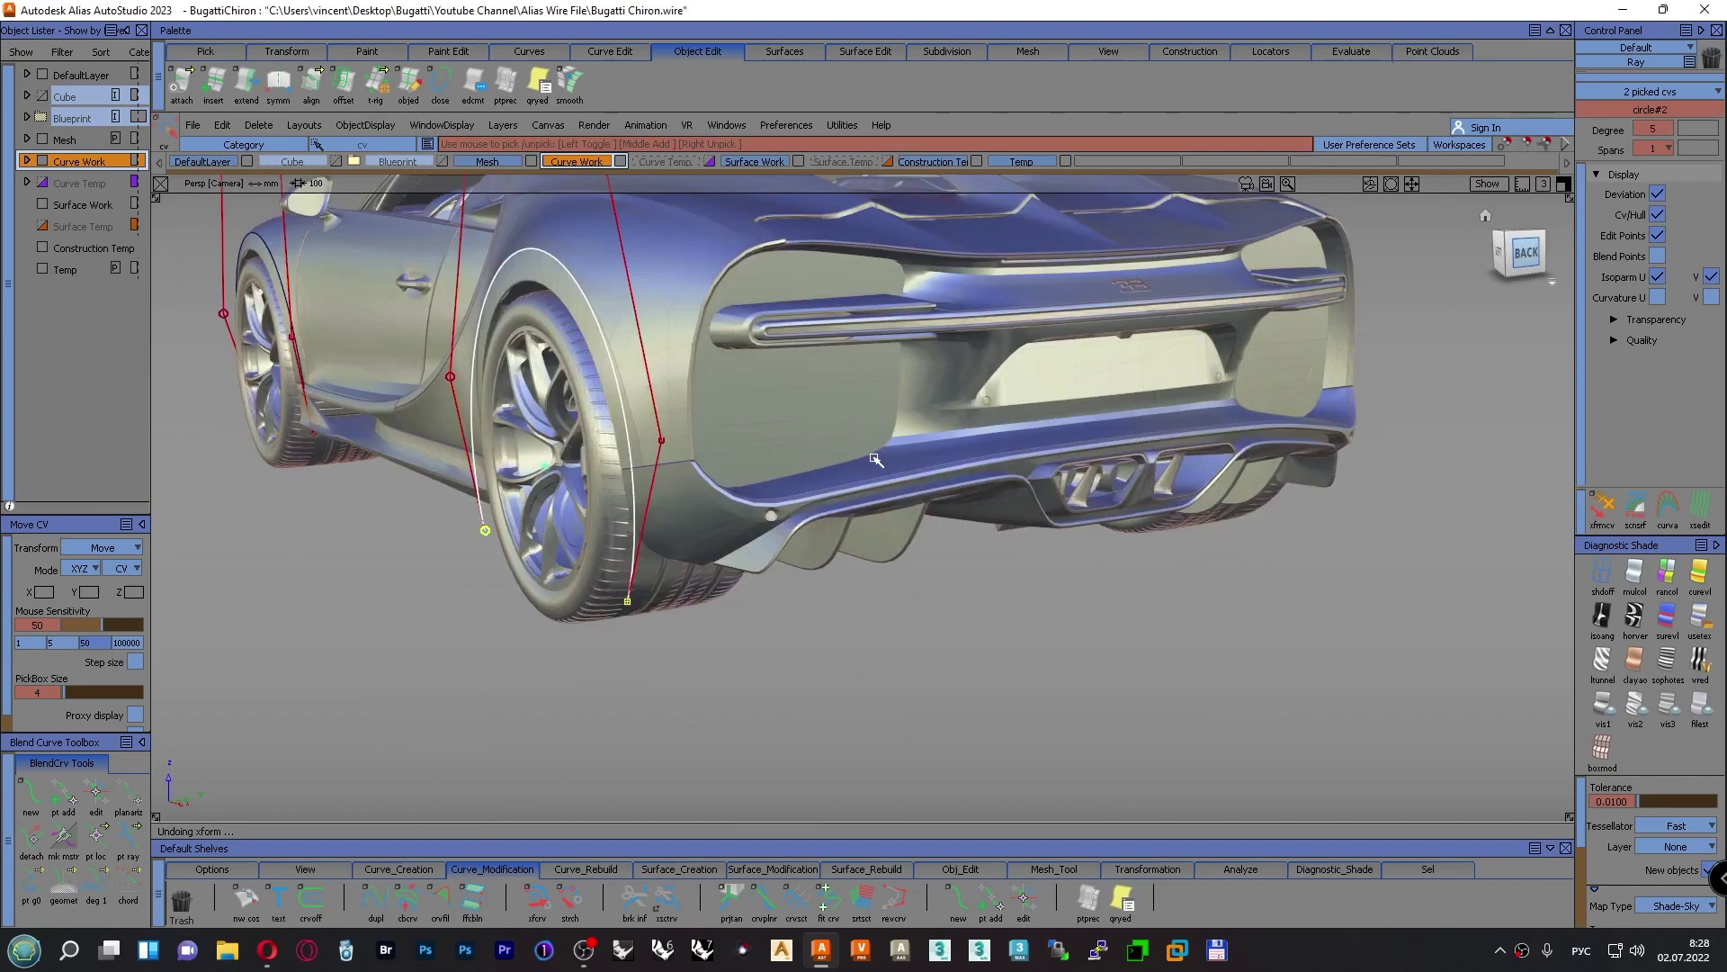
{"action": "right_click_drag", "start_coordinate": [826, 512], "coordinate": [834, 412], "text": "alt+shift"}
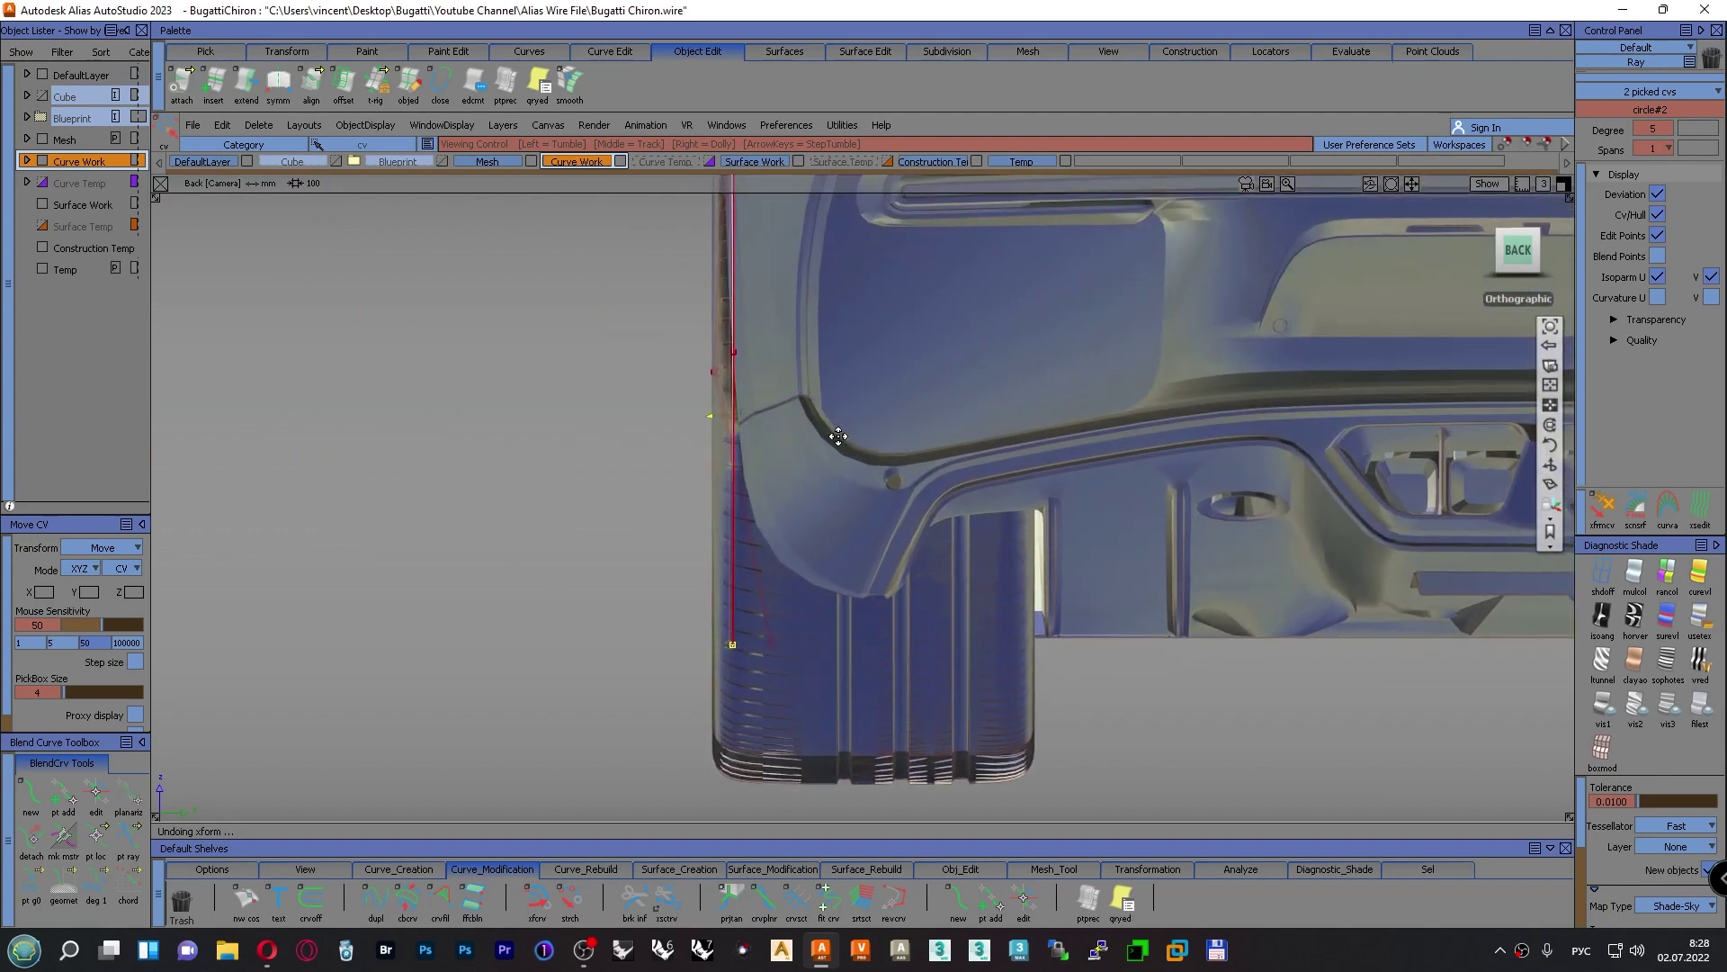
{"action": "scroll", "coordinate": [832, 450], "scroll_direction": "down", "scroll_amount": 2}
{"action": "scroll", "coordinate": [828, 500], "scroll_direction": "down", "scroll_amount": 3}
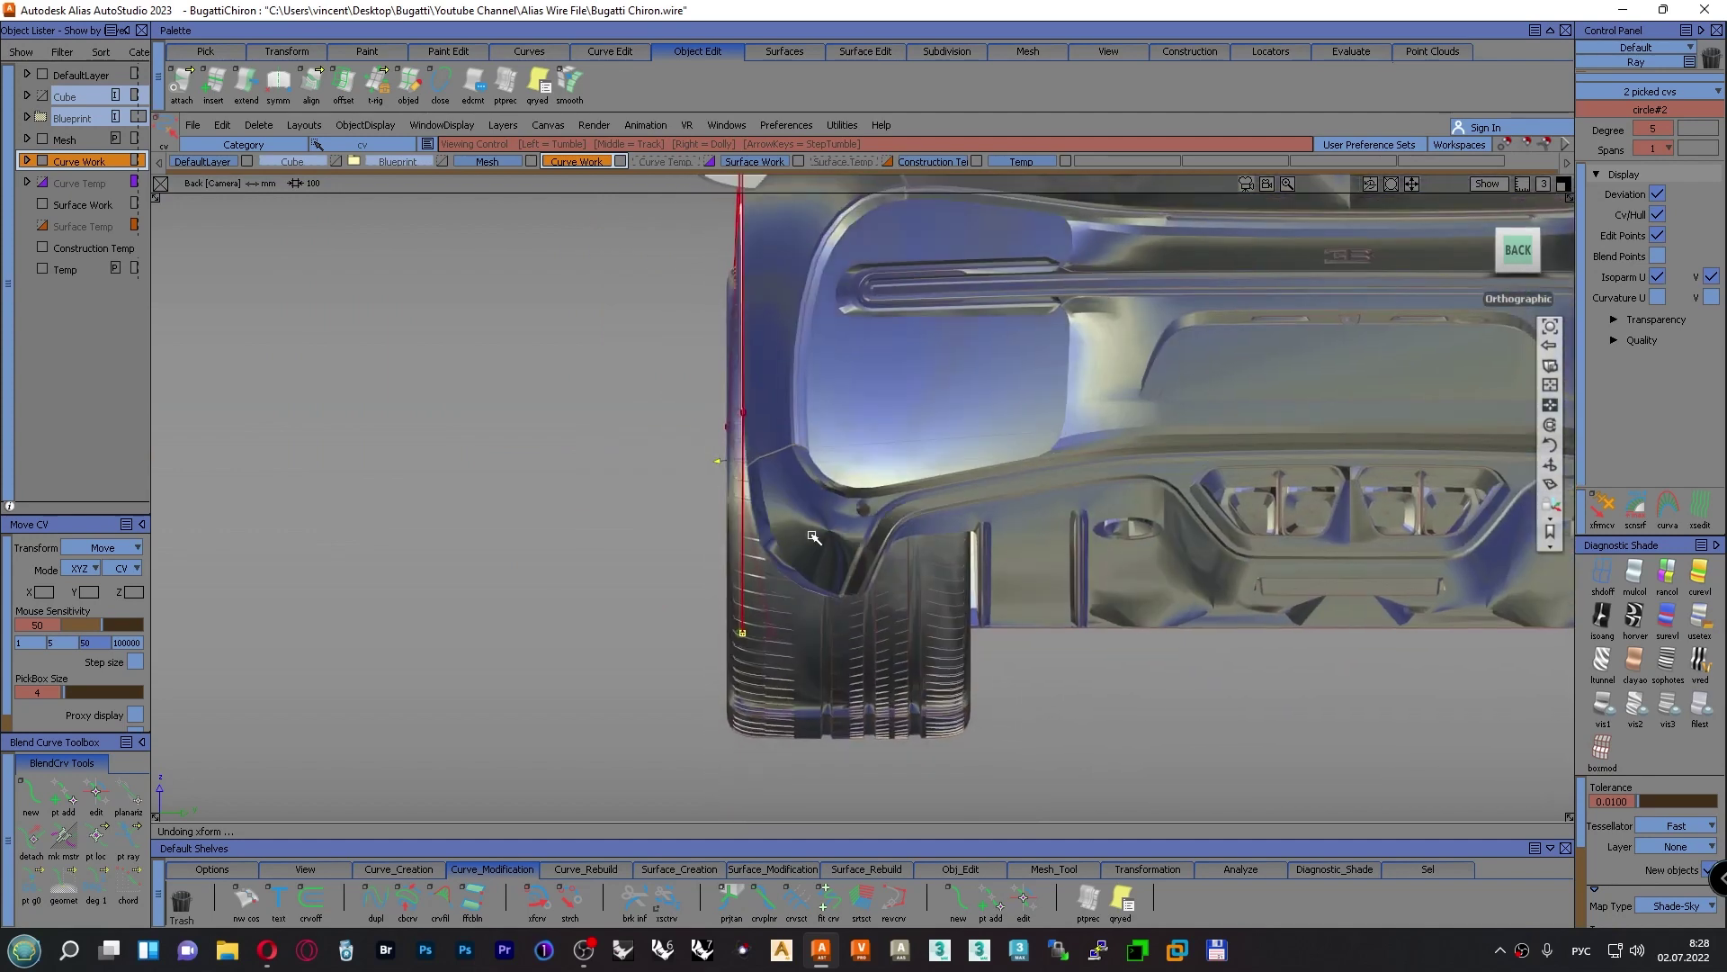
{"action": "scroll", "coordinate": [799, 583], "scroll_direction": "down", "scroll_amount": 3}
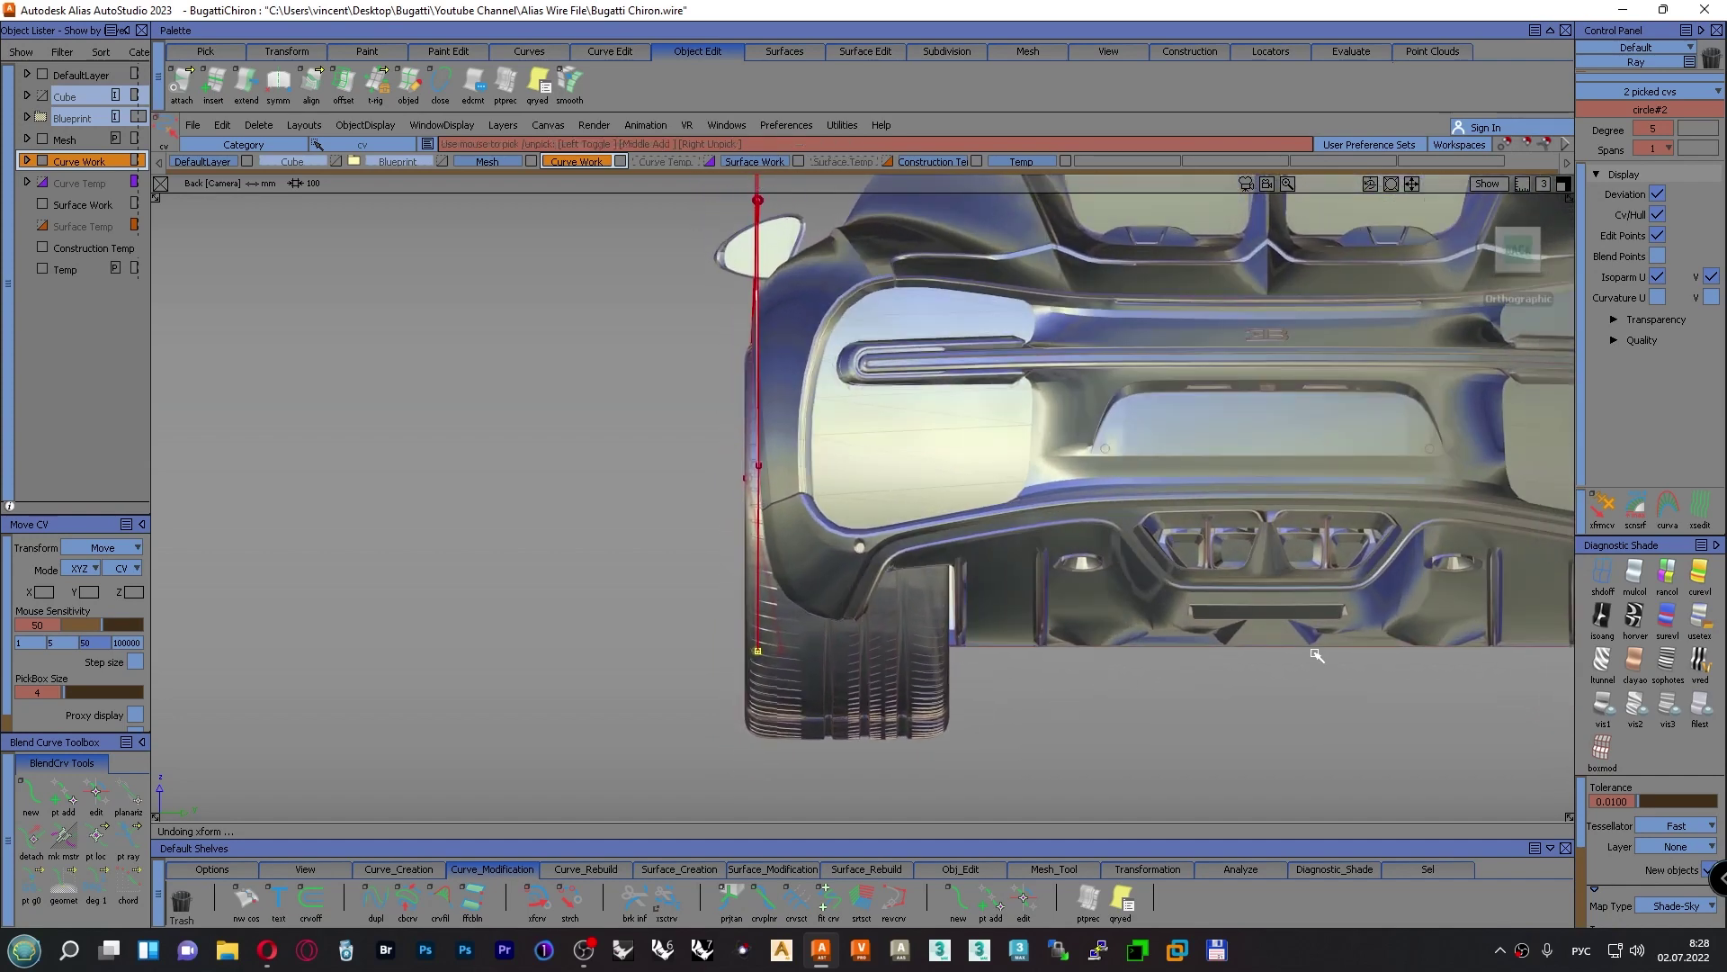
Change the diagnostic shading's map type to Diffuse
{"action": "left_click", "coordinate": [1636, 659]}
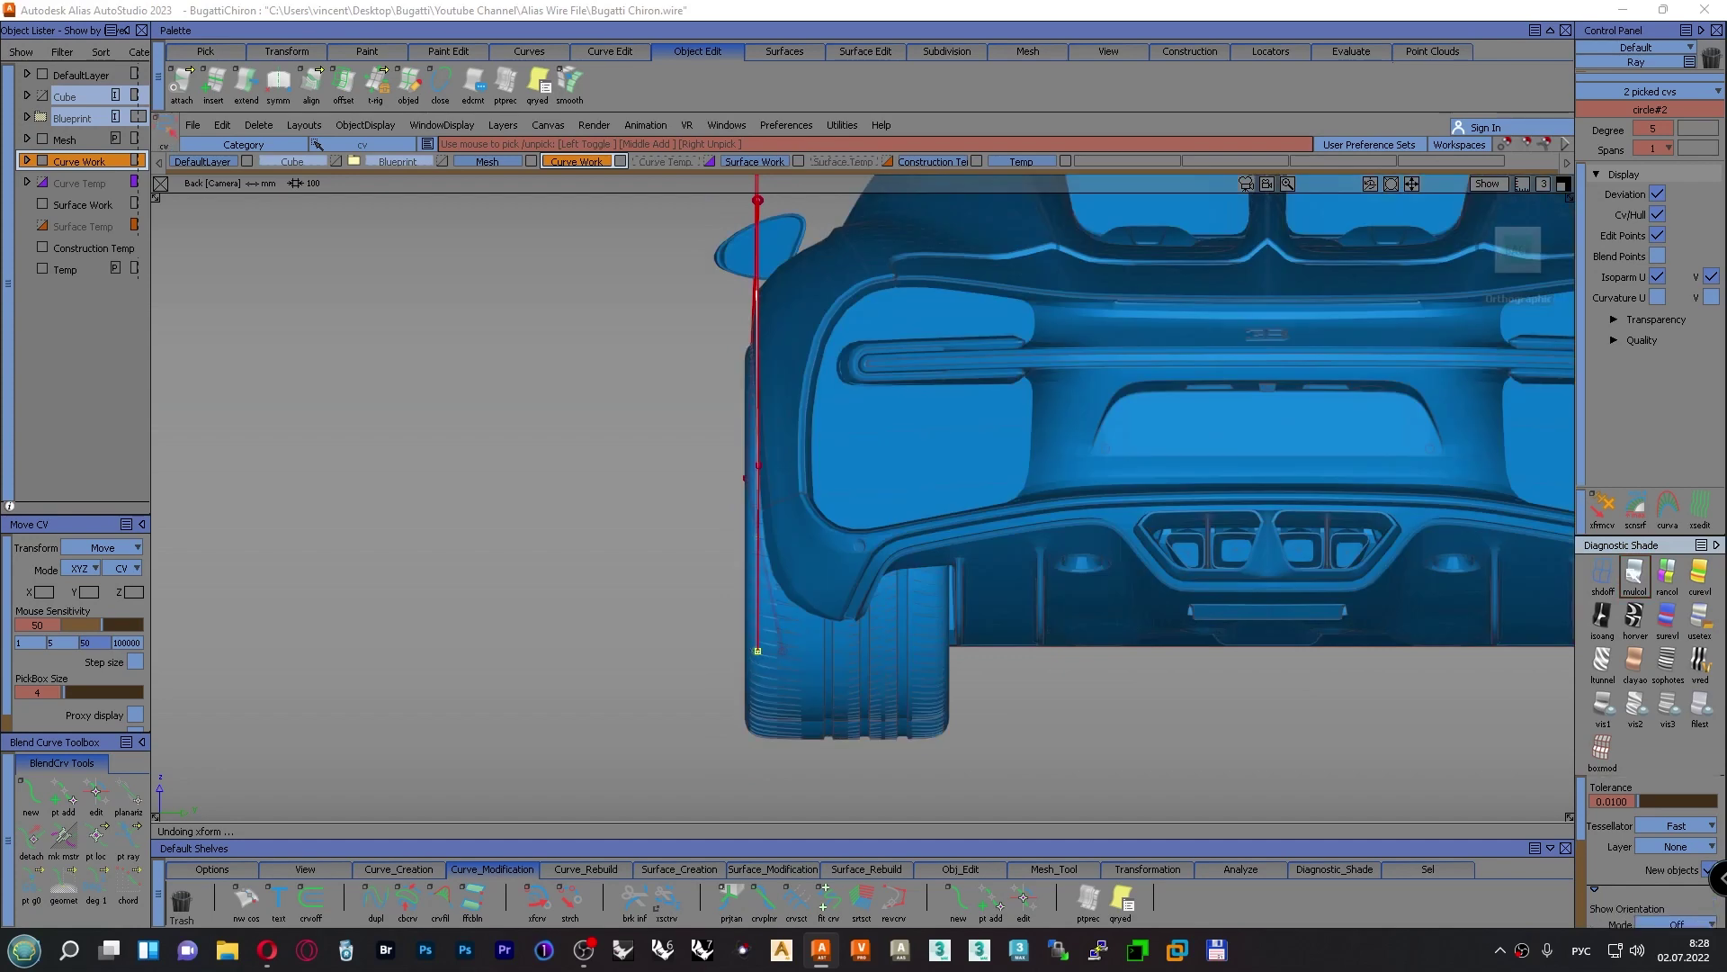
{"action": "left_click", "coordinate": [1669, 659]}
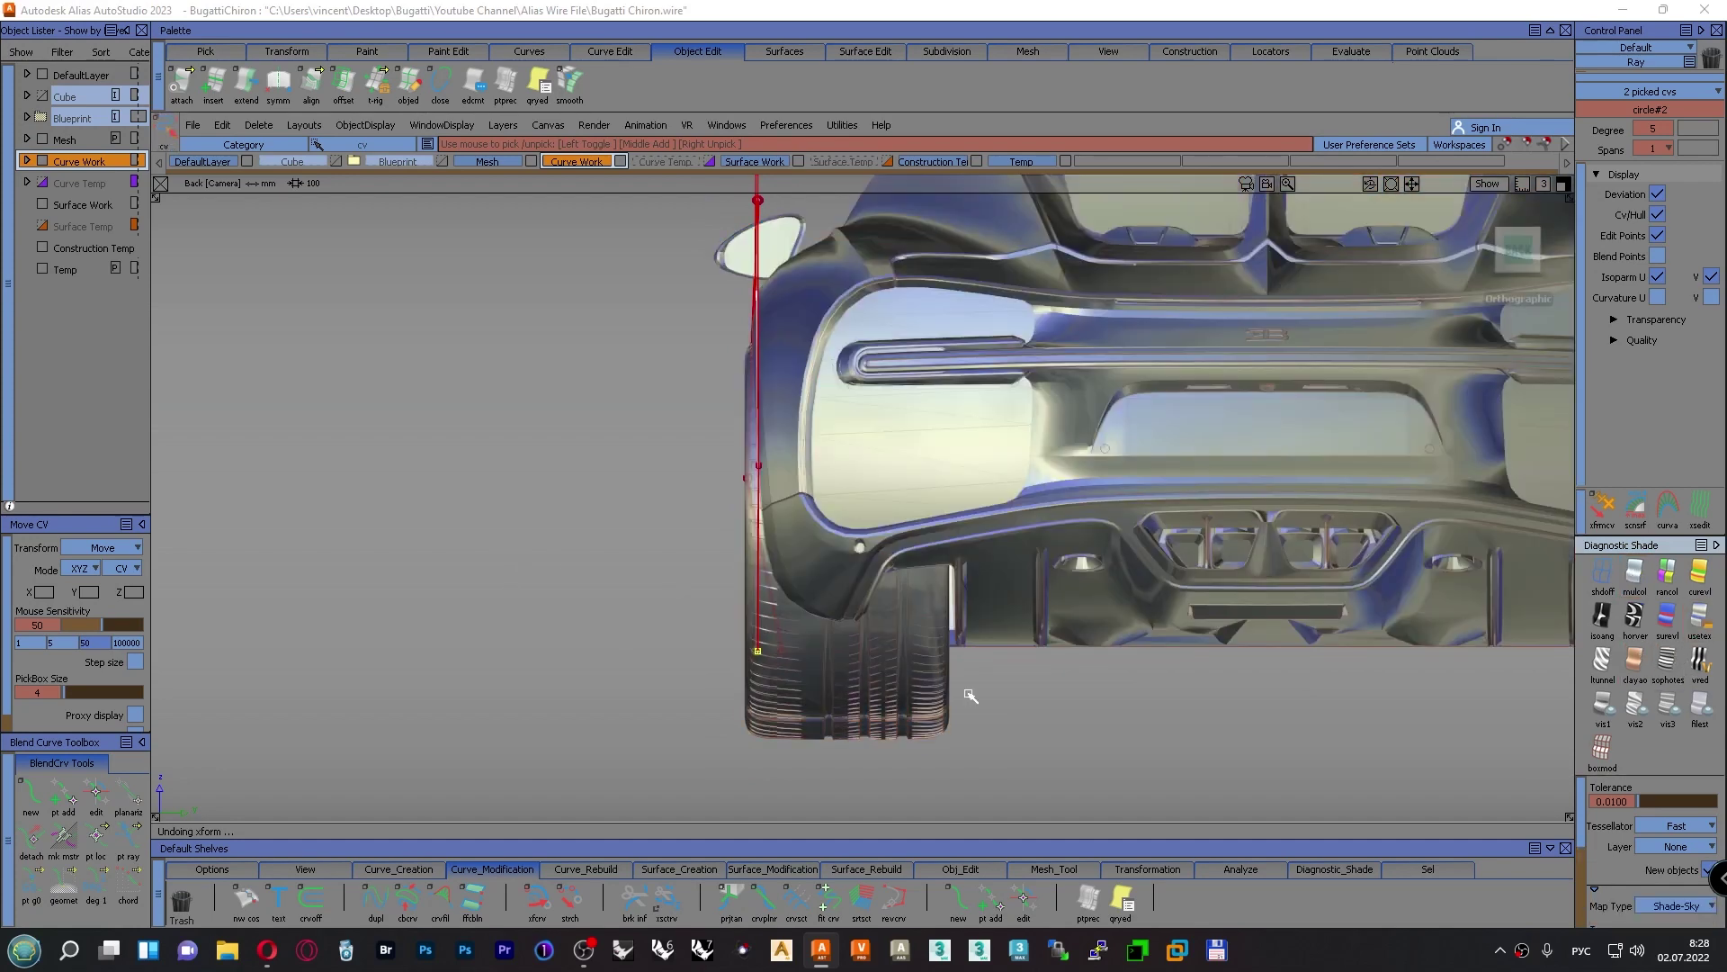
{"action": "left_click", "coordinate": [1686, 901]}
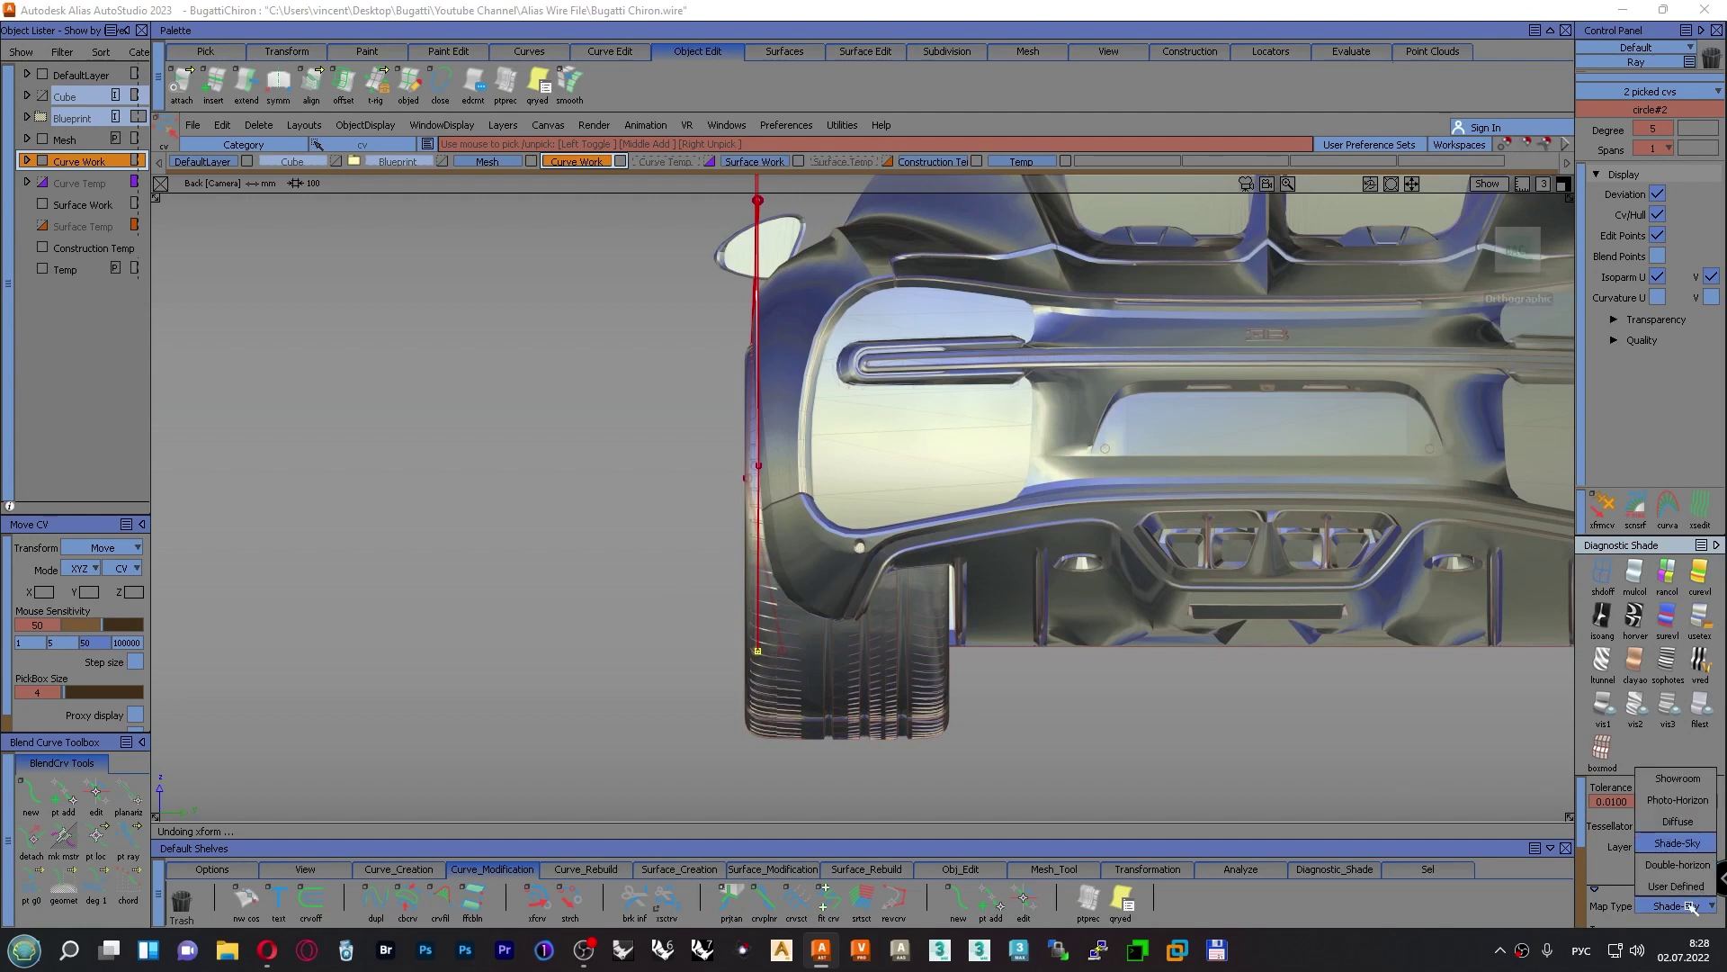
{"action": "left_click", "coordinate": [1677, 827]}
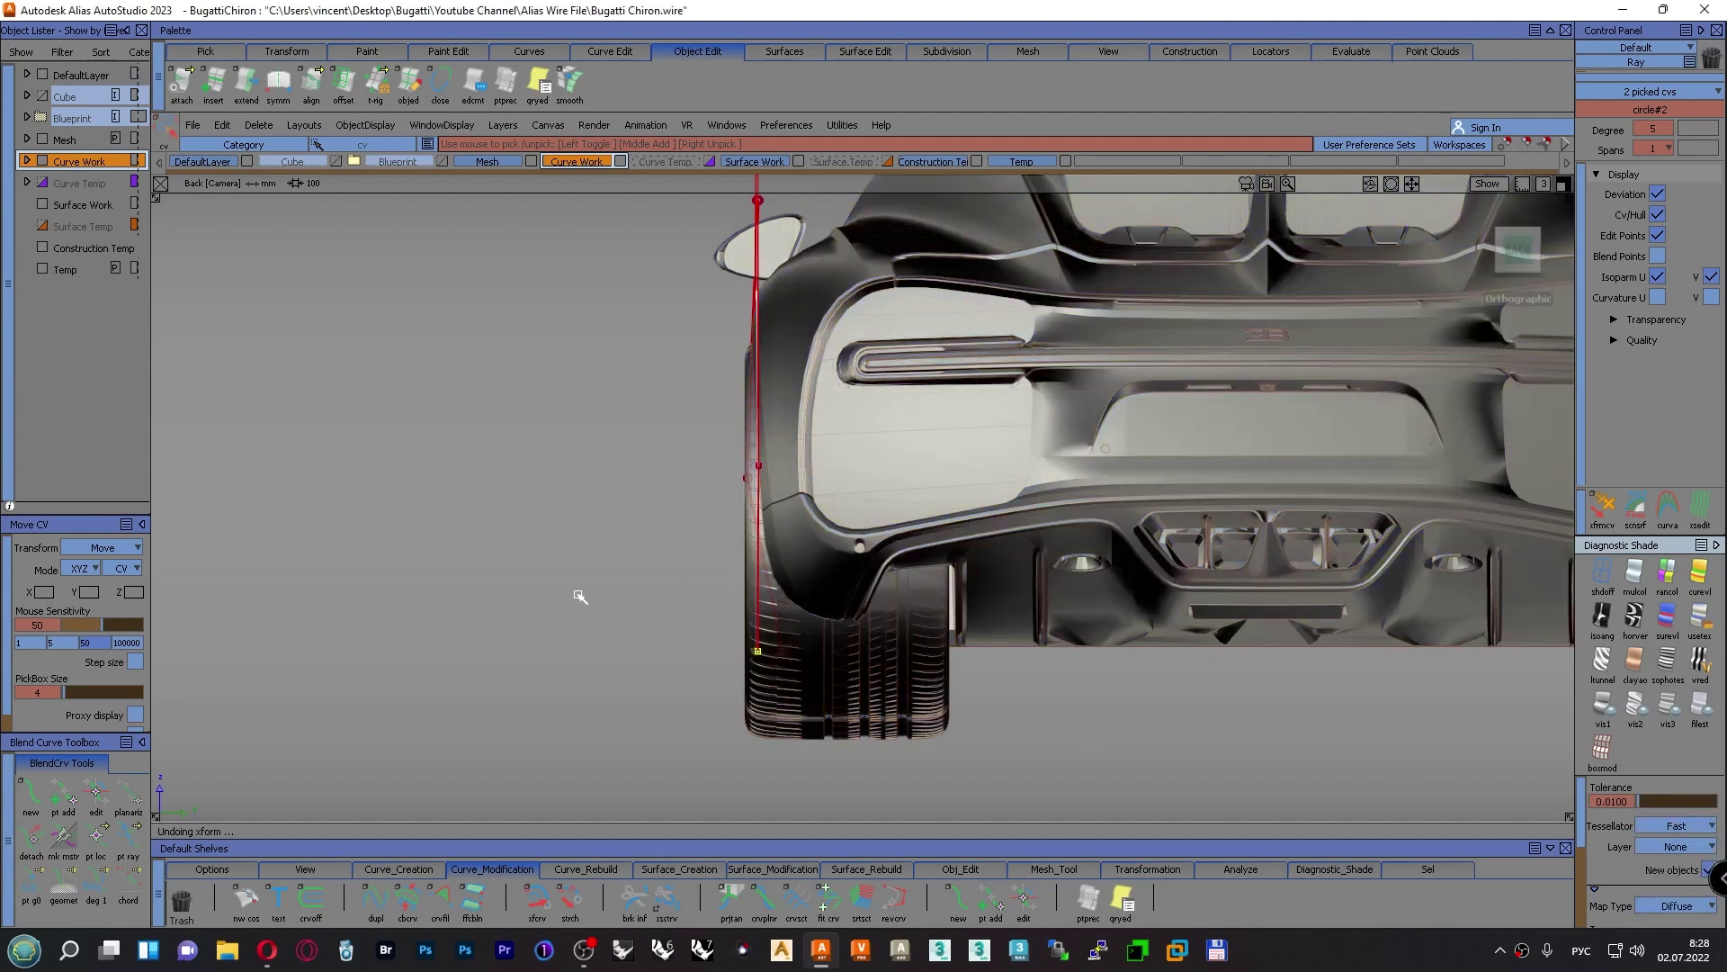
Move the two lower end CVs of the rear arch curve horizontally inward over the tire in the back view
{"action": "right_click_drag", "start_coordinate": [579, 596], "coordinate": [610, 560], "text": "alt+shift"}
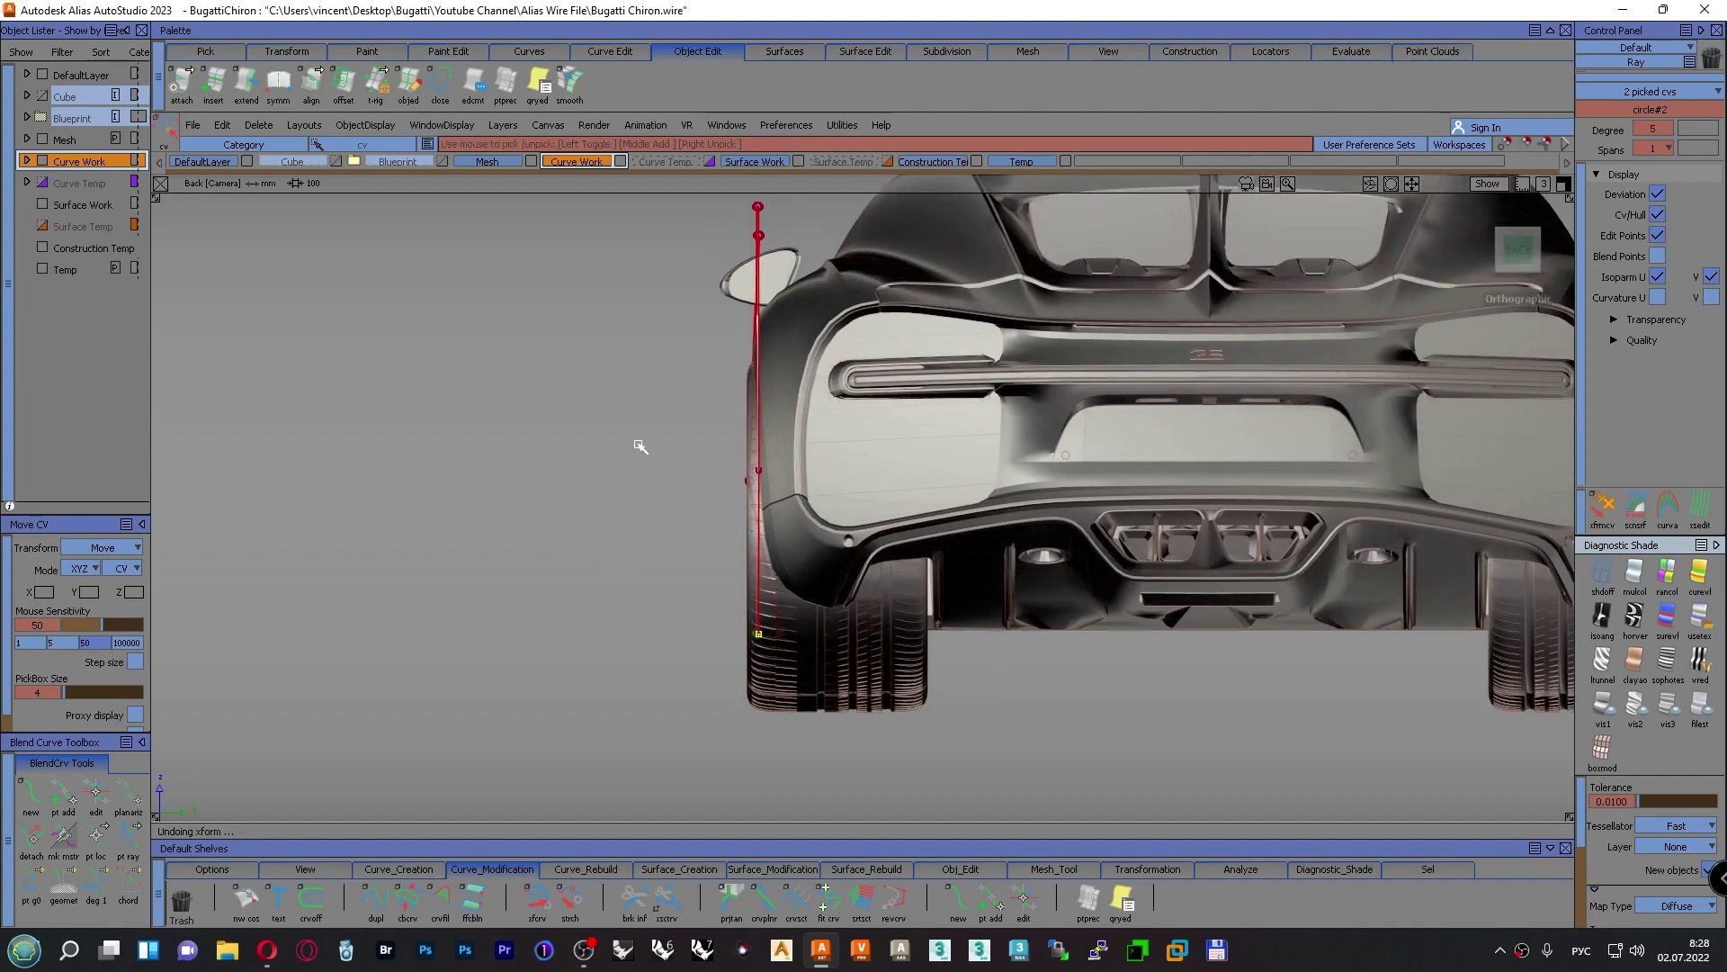
{"action": "middle_click_drag", "start_coordinate": [638, 444], "coordinate": [643, 411], "text": "ctrl+shift"}
{"action": "left_click_drag", "start_coordinate": [642, 412], "coordinate": [642, 411], "text": "ctrl+shift"}
{"action": "middle_click_drag", "start_coordinate": [642, 411], "coordinate": [641, 371], "text": "ctrl+shift"}
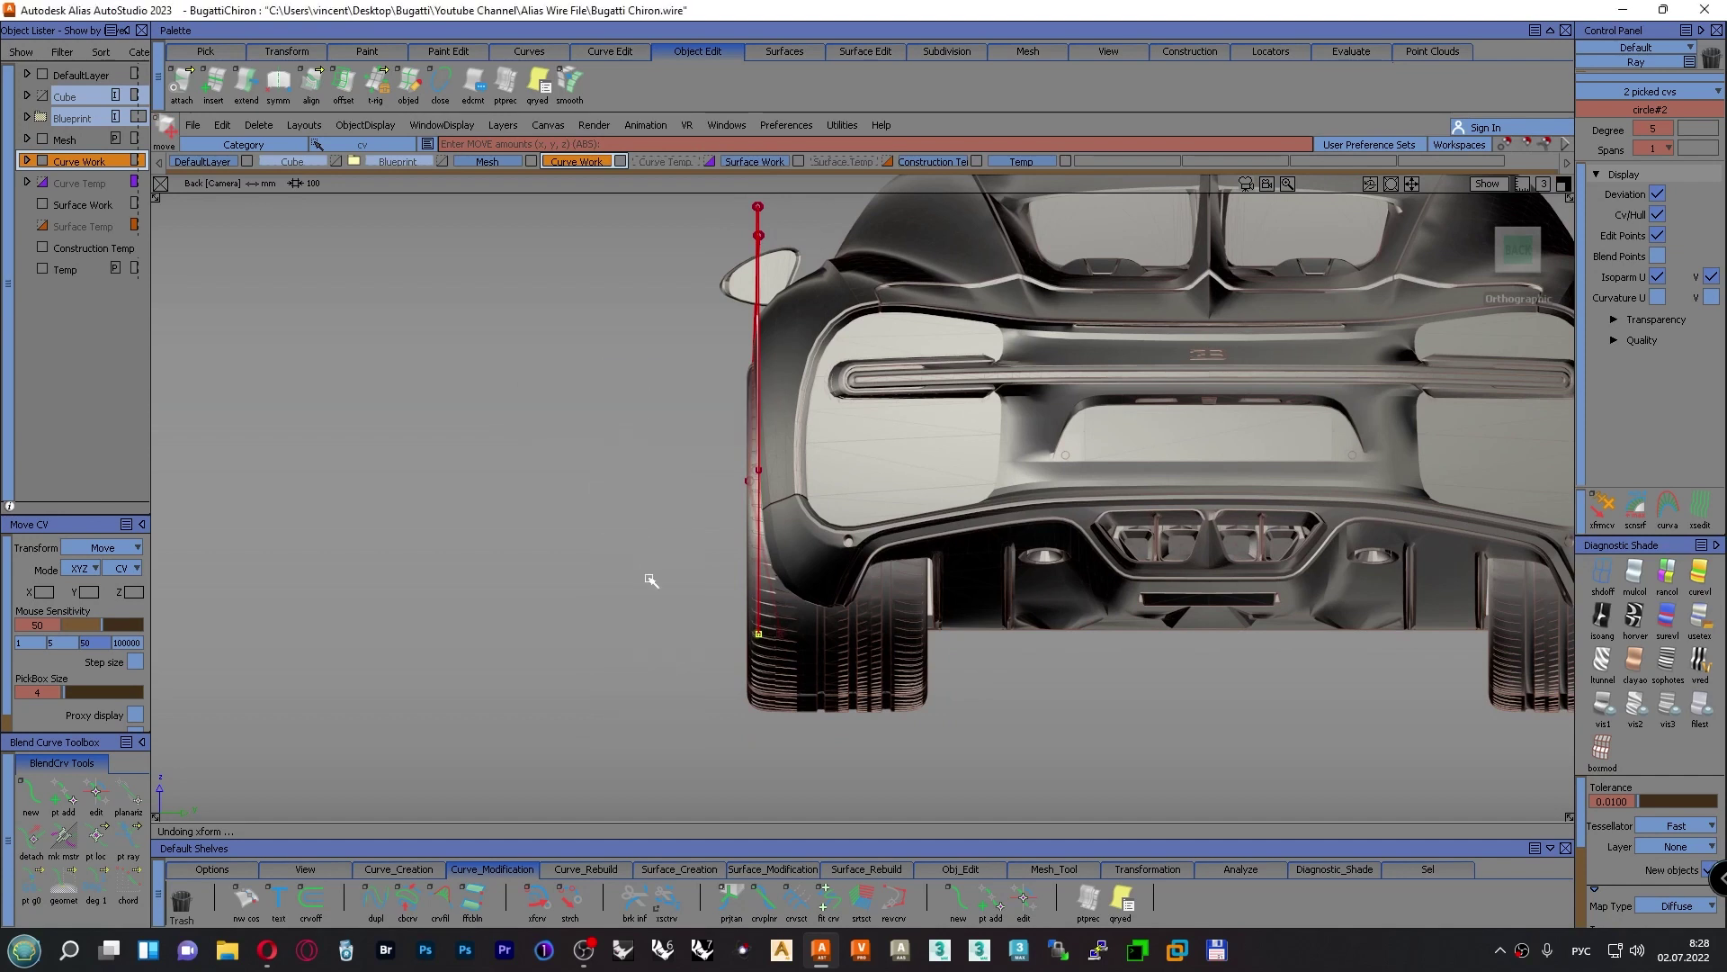
{"action": "right_click_drag", "start_coordinate": [650, 579], "coordinate": [665, 580]}
{"action": "middle_click_drag", "start_coordinate": [644, 566], "coordinate": [670, 570]}
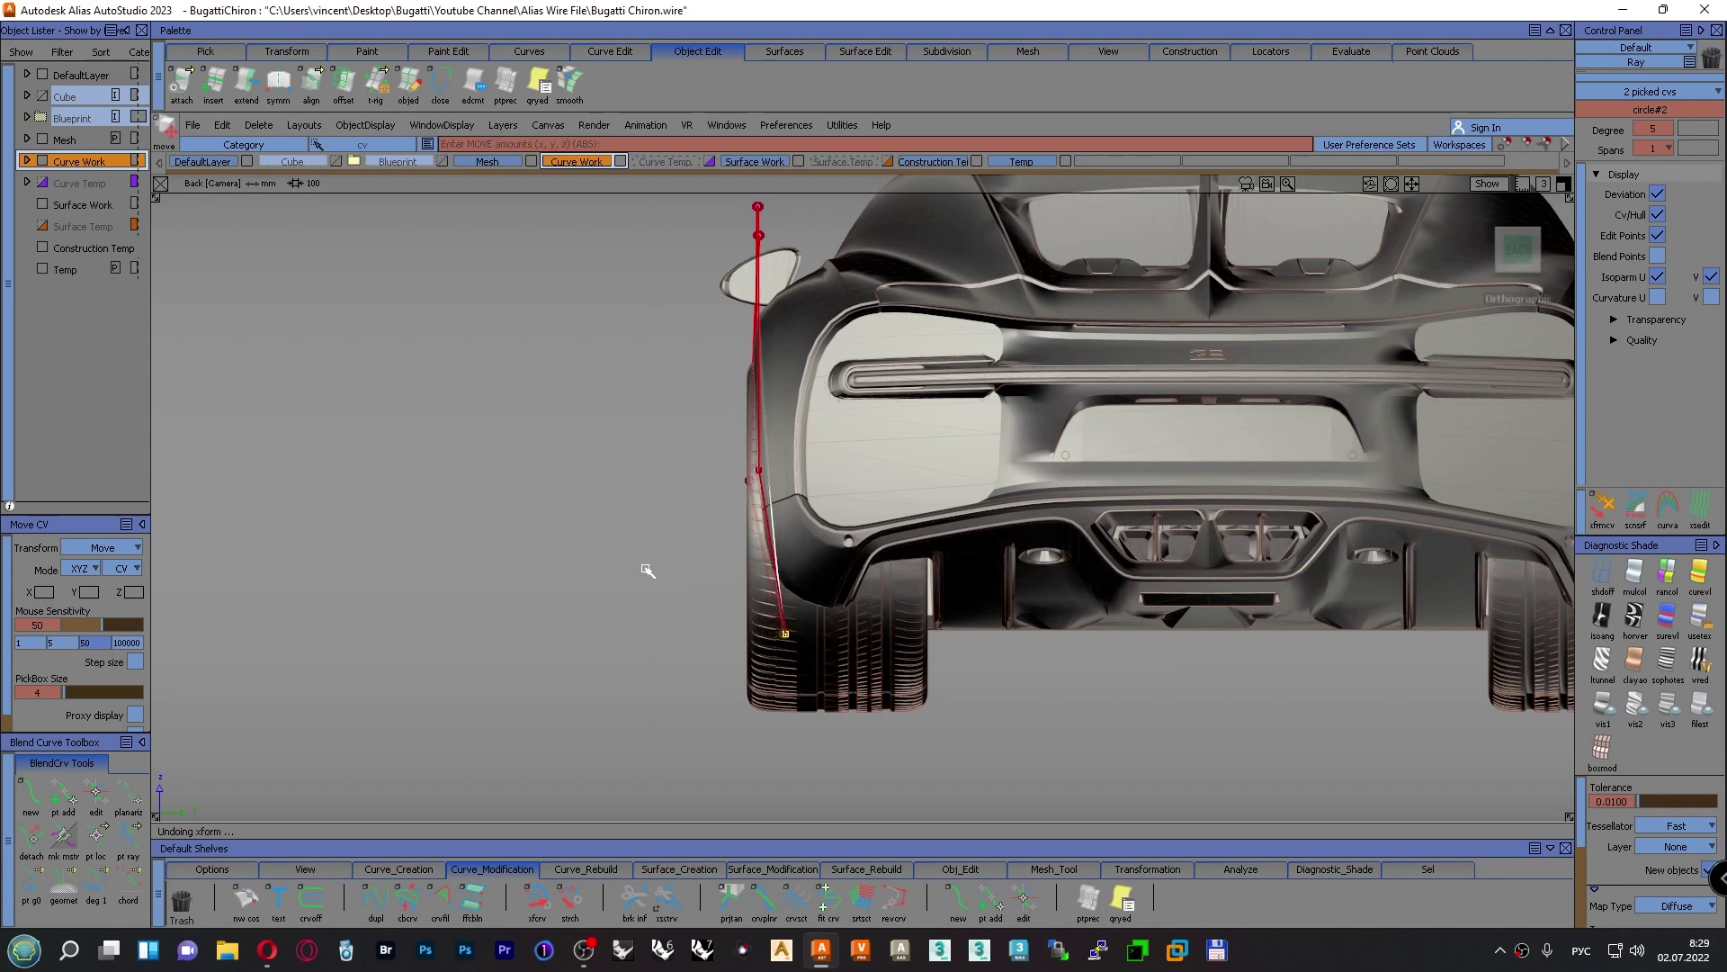
{"action": "right_click_drag", "start_coordinate": [636, 534], "coordinate": [636, 523], "text": "alt+shift"}
Clear the CV selection, pick the front wheel arch curve and hide it
{"action": "left_click", "coordinate": [617, 491], "text": "ctrl+shift"}
{"action": "left_click_drag", "start_coordinate": [617, 491], "coordinate": [684, 463], "text": "ctrl+shift"}
{"action": "right_click_drag", "start_coordinate": [683, 463], "coordinate": [617, 393], "text": "alt+shift"}
{"action": "left_click_drag", "start_coordinate": [591, 385], "coordinate": [637, 417], "text": "ctrl+shift"}
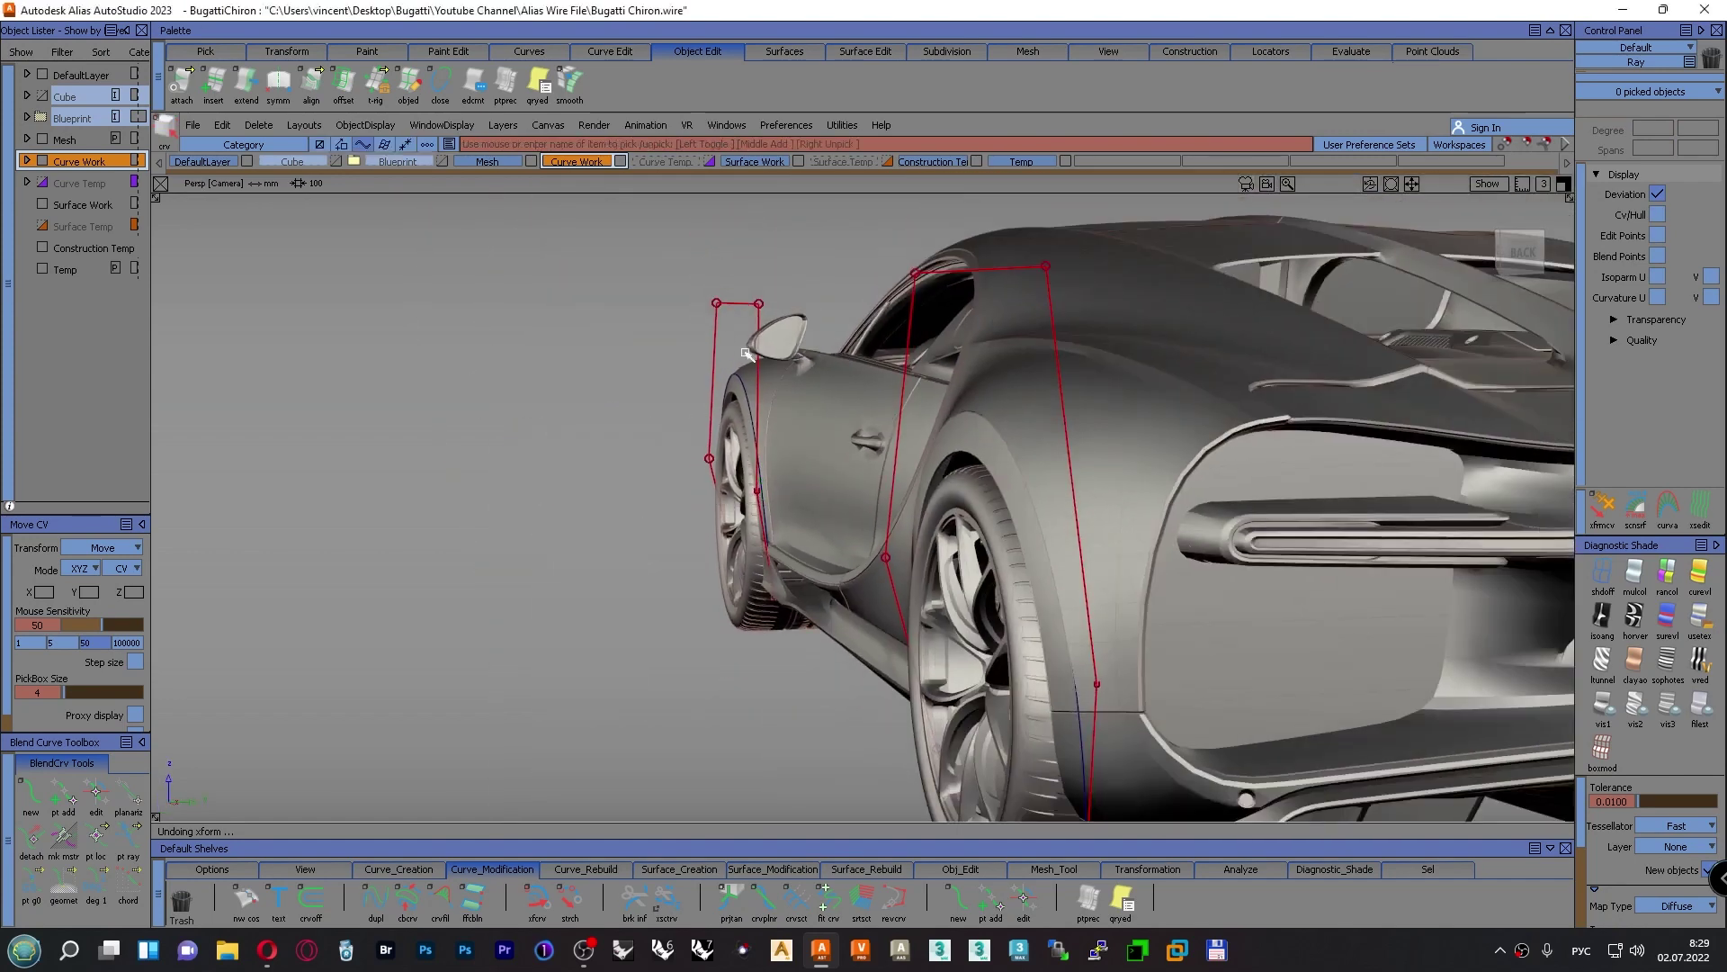
{"action": "left_click", "coordinate": [746, 353]}
{"action": "left_click_drag", "start_coordinate": [633, 346], "coordinate": [642, 508], "text": "ctrl+shift"}
Check the rear wheel arch curve against the body in the side, front and perspective views
{"action": "key", "text": "F7"}
{"action": "key", "text": "F6"}
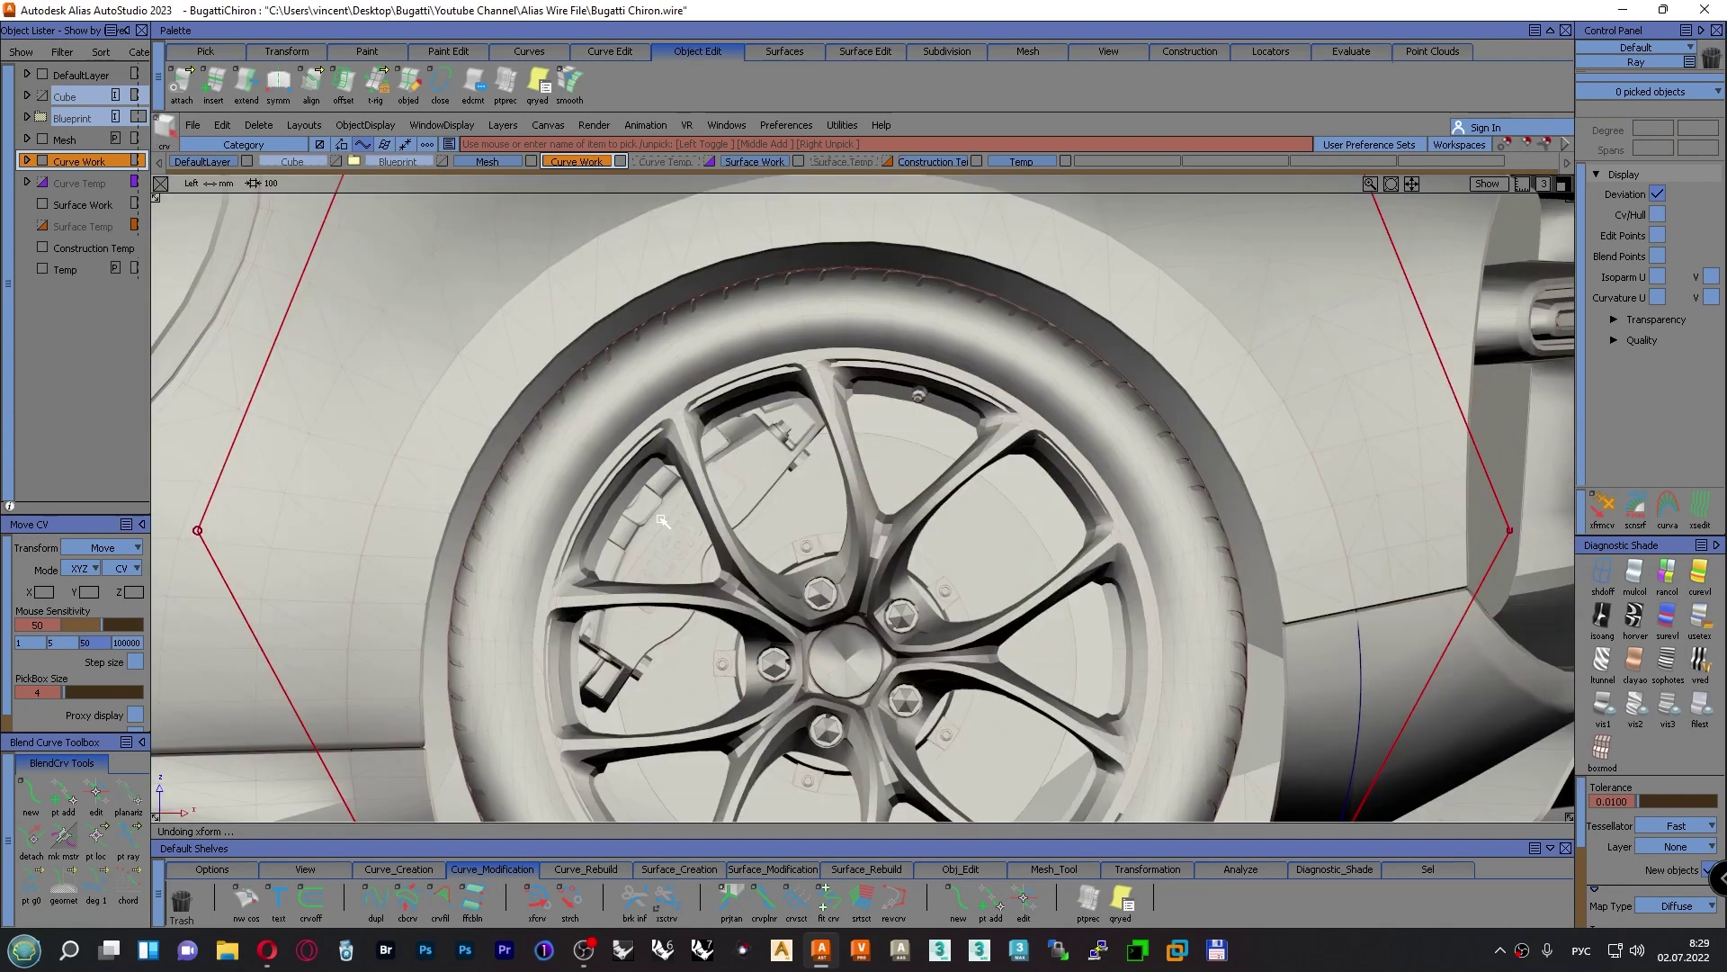
{"action": "key", "text": "F8"}
{"action": "key", "text": "F7"}
{"action": "right_click_drag", "start_coordinate": [663, 520], "coordinate": [816, 494], "text": "alt+shift"}
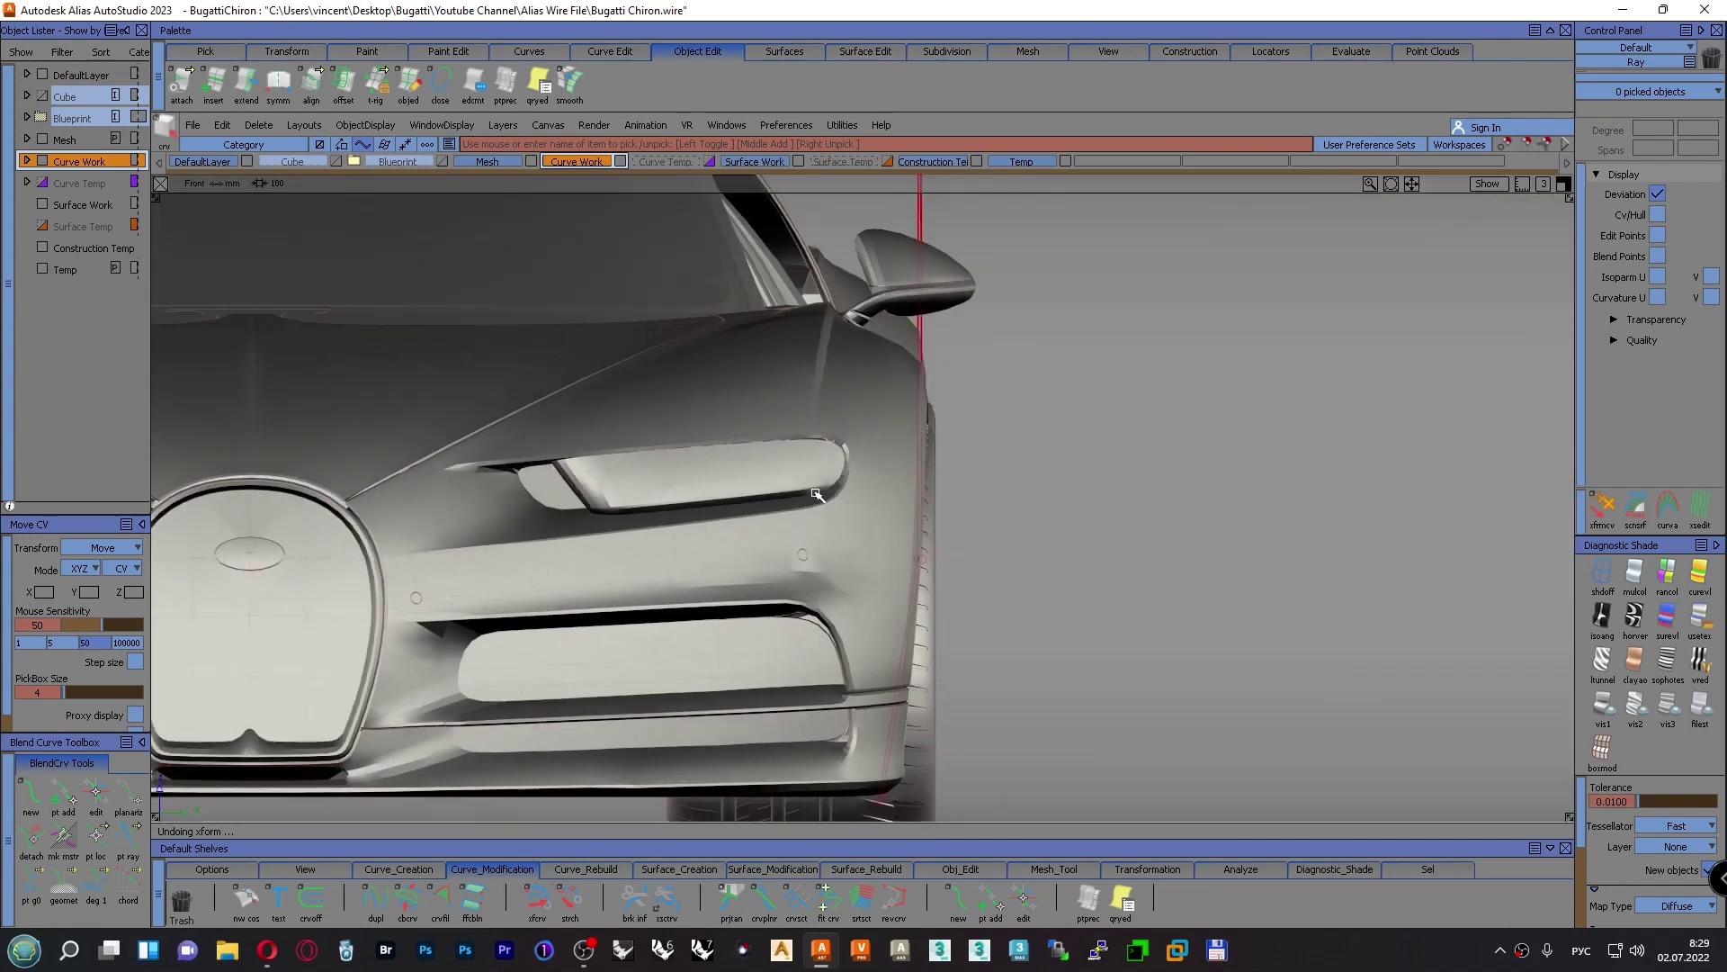
{"action": "key", "text": "F8"}
{"action": "left_click_drag", "start_coordinate": [891, 526], "coordinate": [829, 505], "text": "alt+shift"}
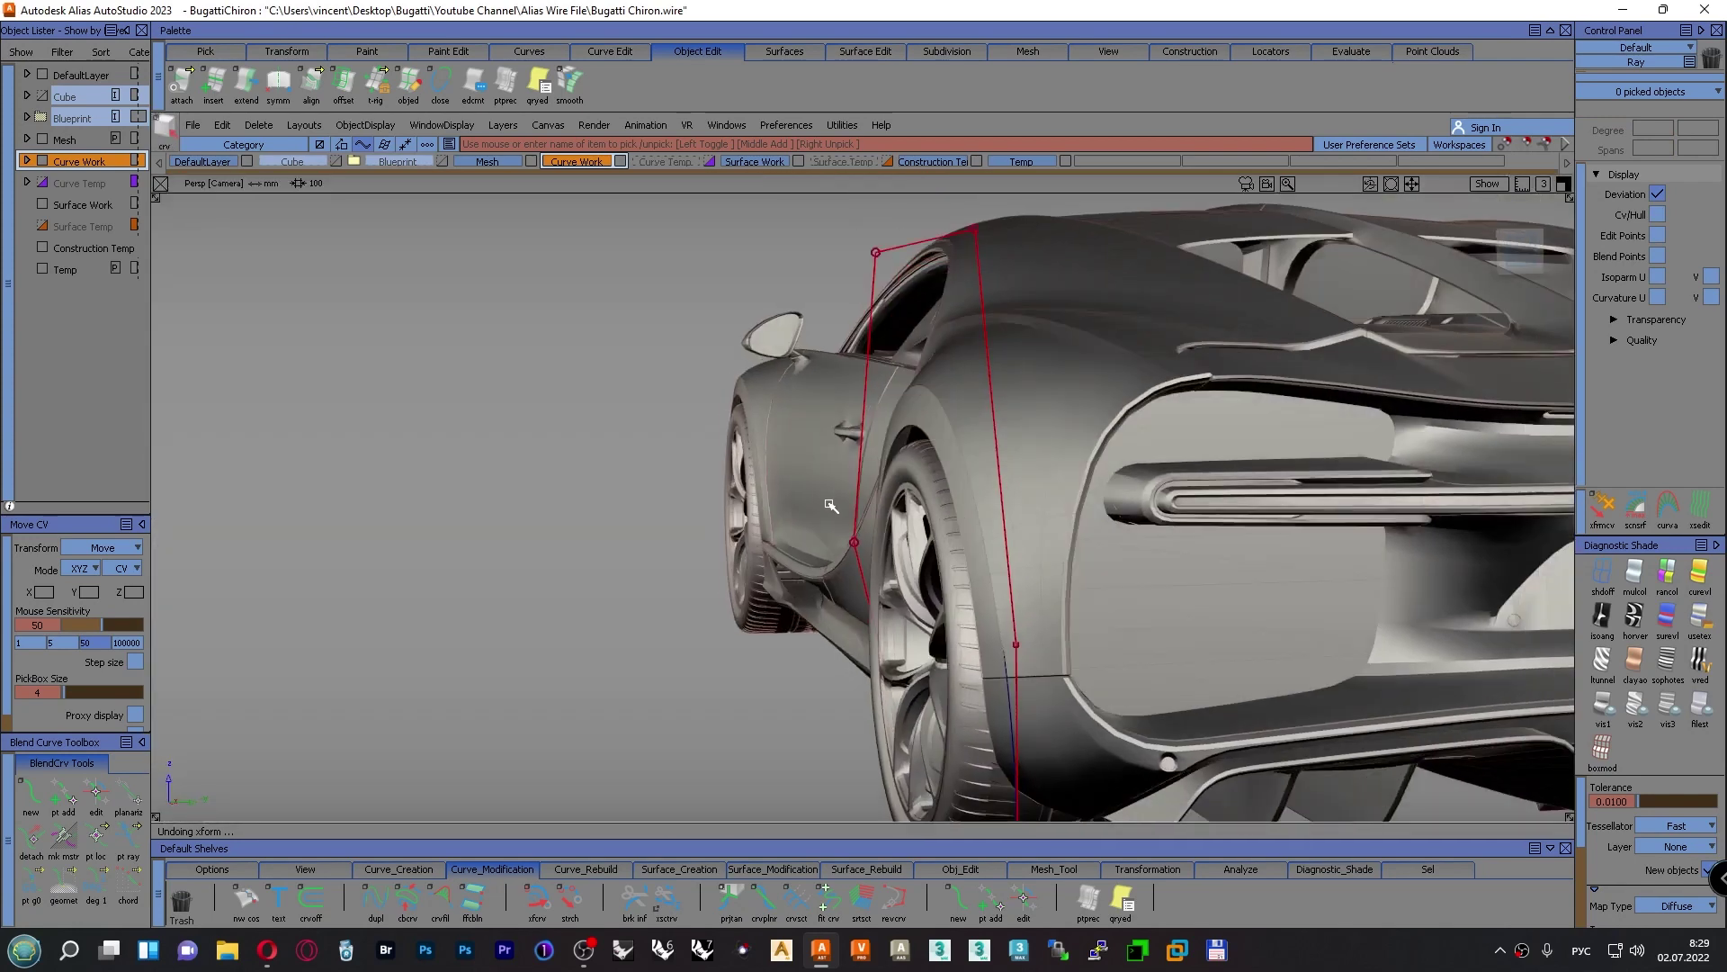
Shift the rear arch curve's two middle side CVs slightly outward in the back view and deselect them
{"action": "key", "text": "F7"}
{"action": "right_click_drag", "start_coordinate": [747, 563], "coordinate": [695, 325], "text": "alt+shift"}
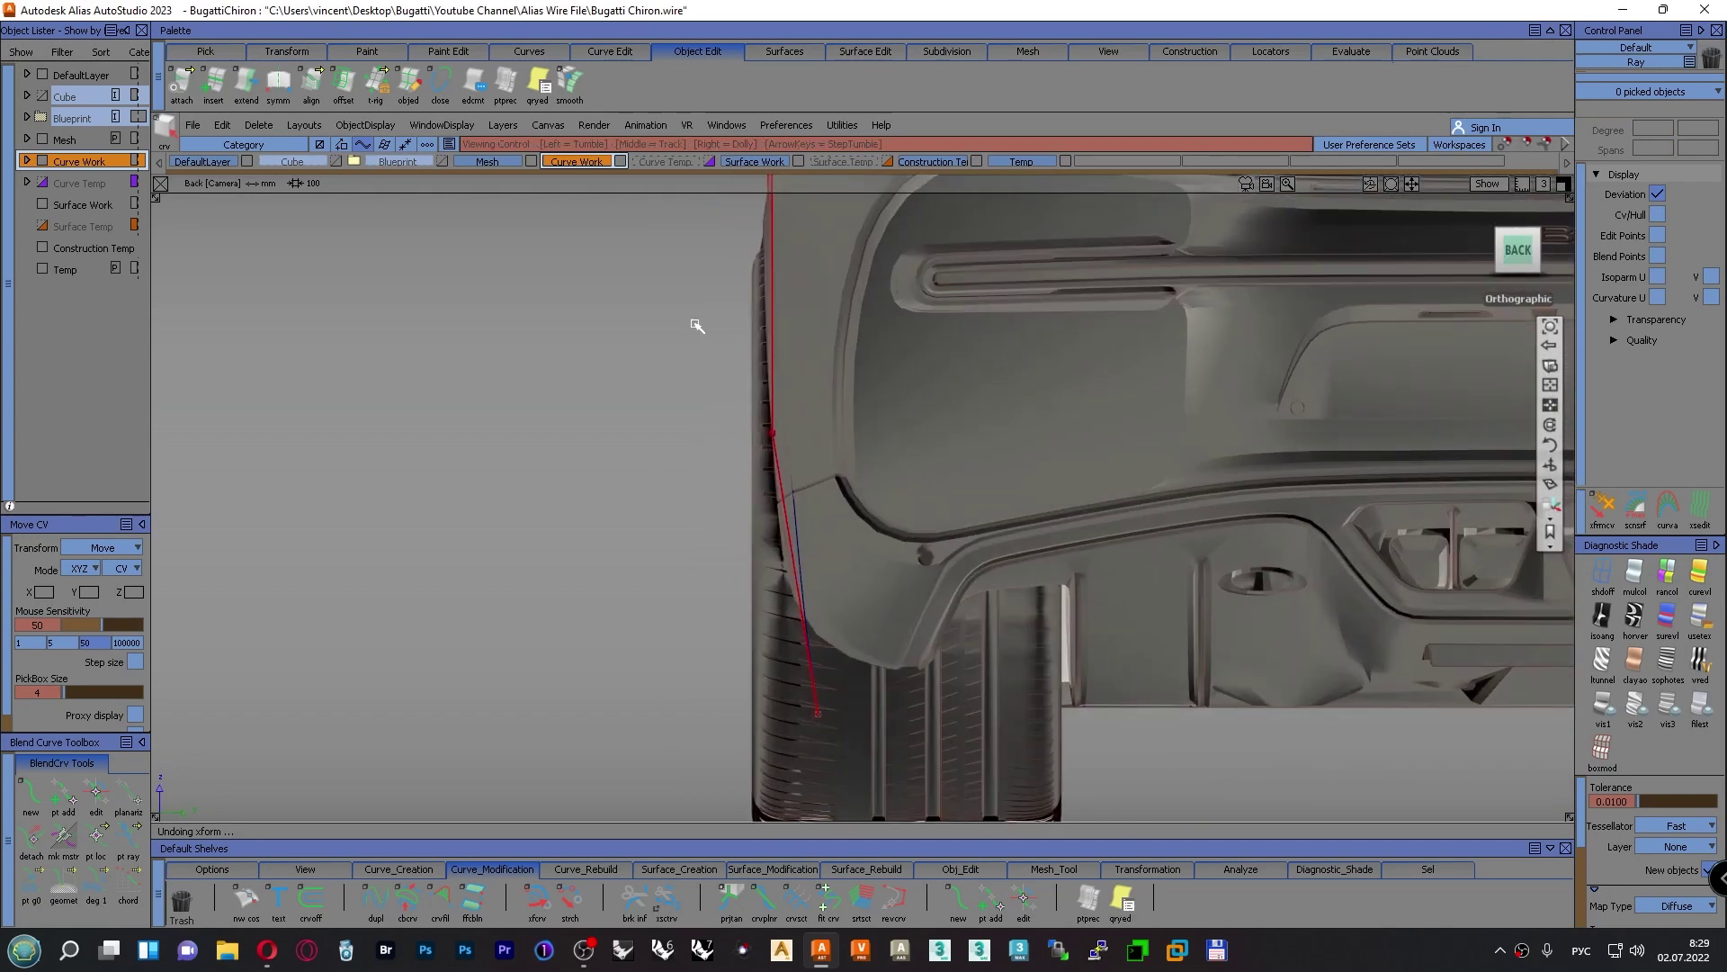
{"action": "right_click_drag", "start_coordinate": [625, 424], "coordinate": [620, 513], "text": "alt+shift"}
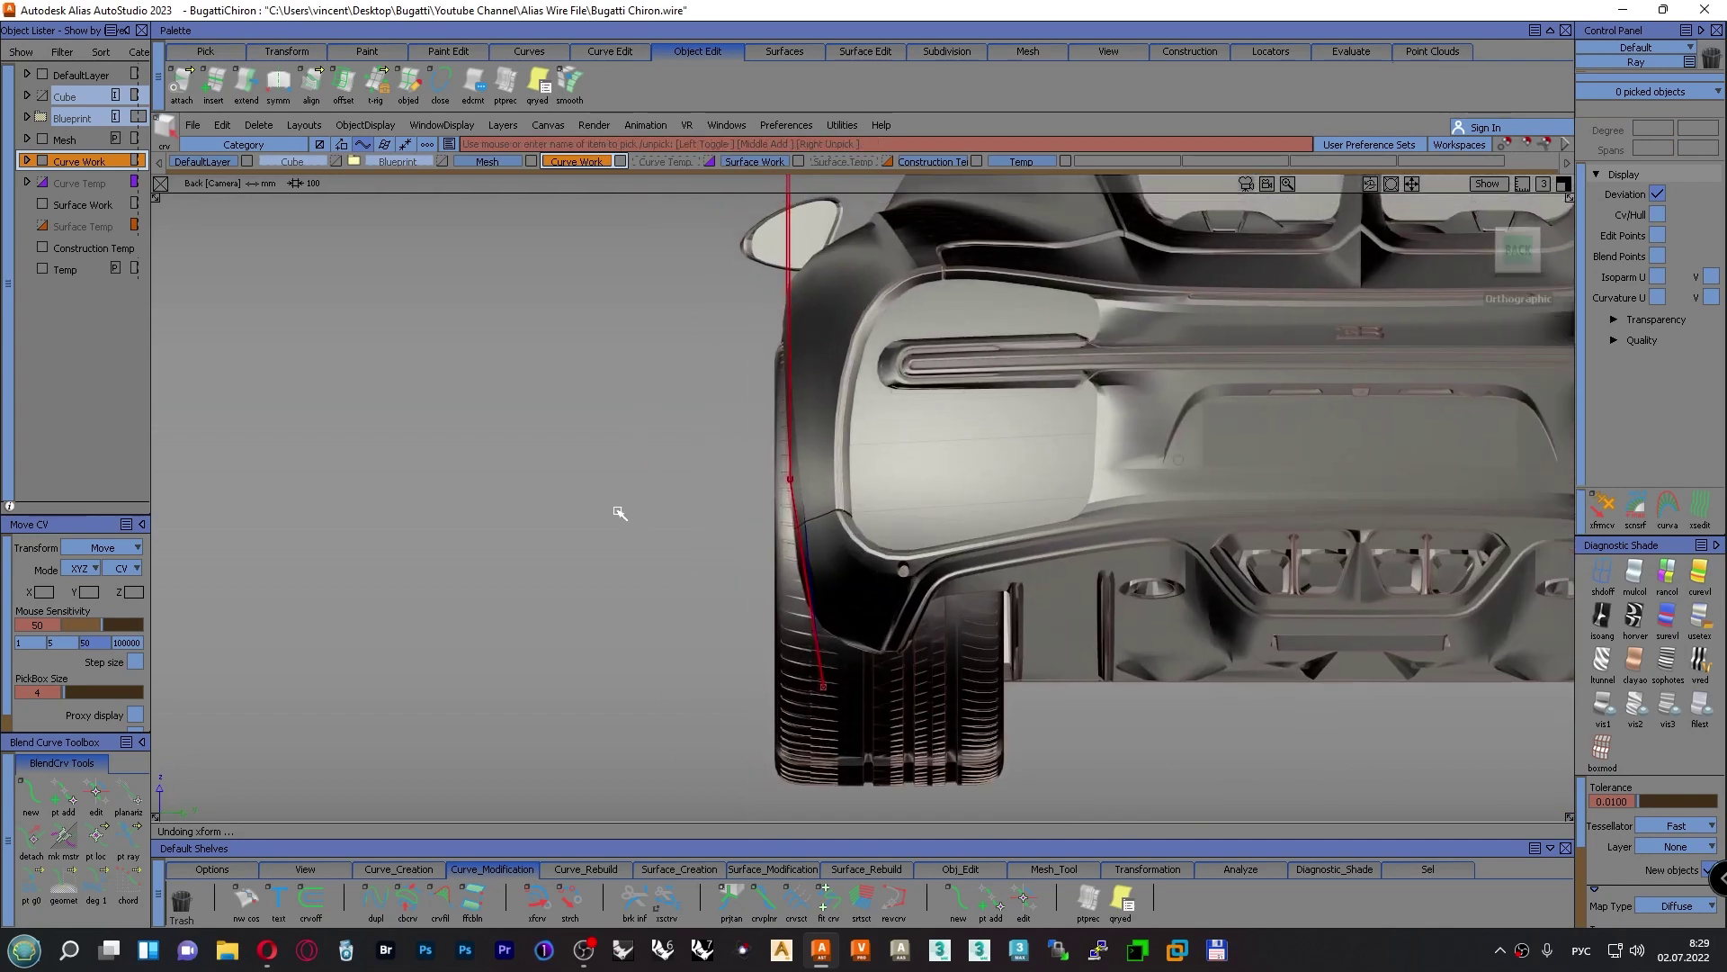
{"action": "left_click_drag", "start_coordinate": [618, 512], "coordinate": [796, 515], "text": "ctrl+shift"}
{"action": "left_click", "coordinate": [1597, 510]}
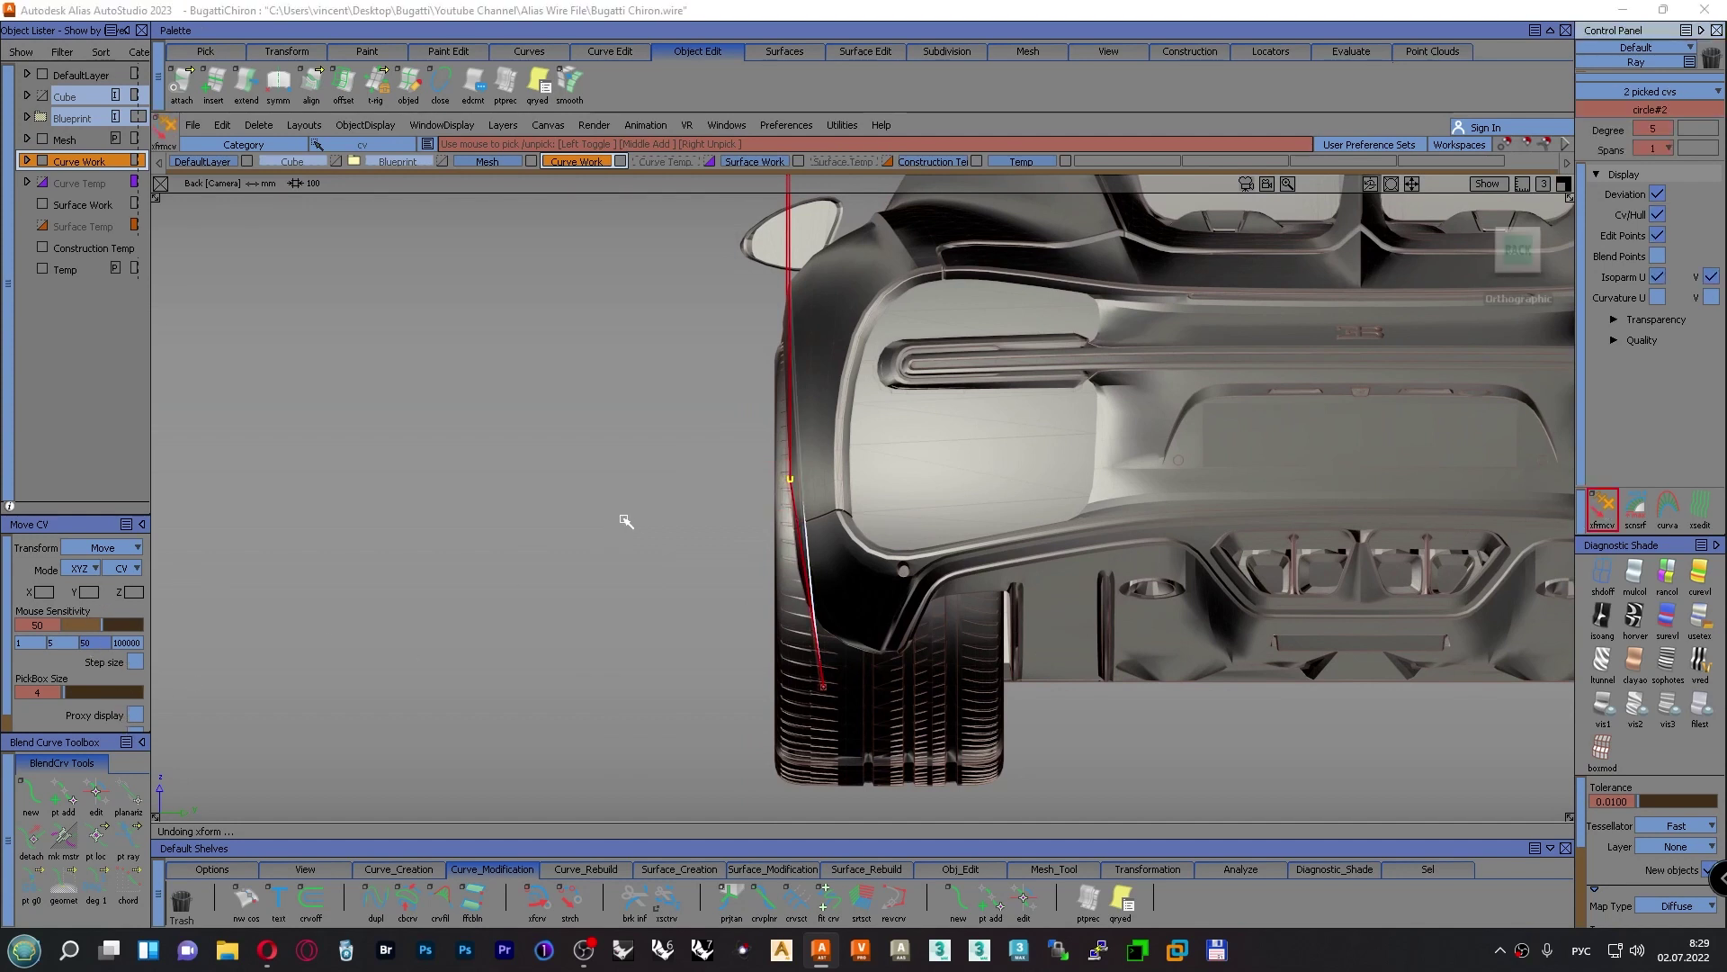
{"action": "middle_click_drag", "start_coordinate": [629, 513], "coordinate": [490, 555]}
{"action": "left_click_drag", "start_coordinate": [486, 553], "coordinate": [487, 504], "text": "ctrl+shift"}
{"action": "middle_click_drag", "start_coordinate": [553, 601], "coordinate": [620, 613], "text": "ctrl+shift"}
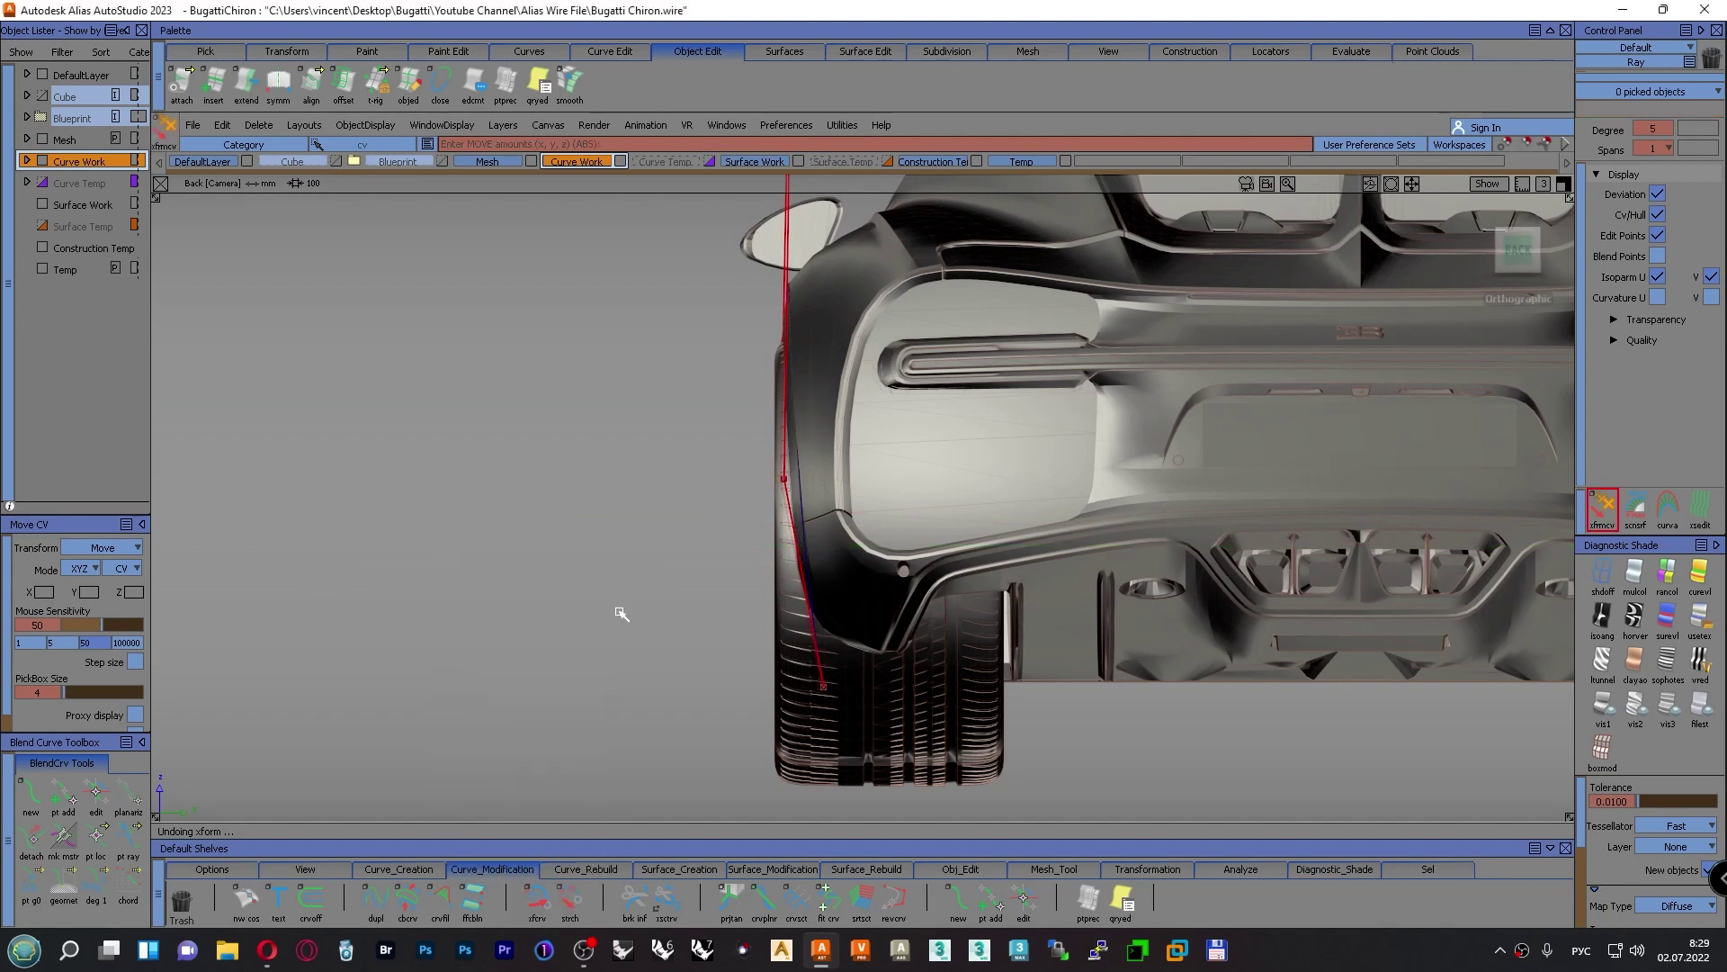
Shift the rear arch curve's two lower end CVs slightly inward in the back view, deselect them and return to the perspective view
{"action": "left_click_drag", "start_coordinate": [656, 623], "coordinate": [909, 719]}
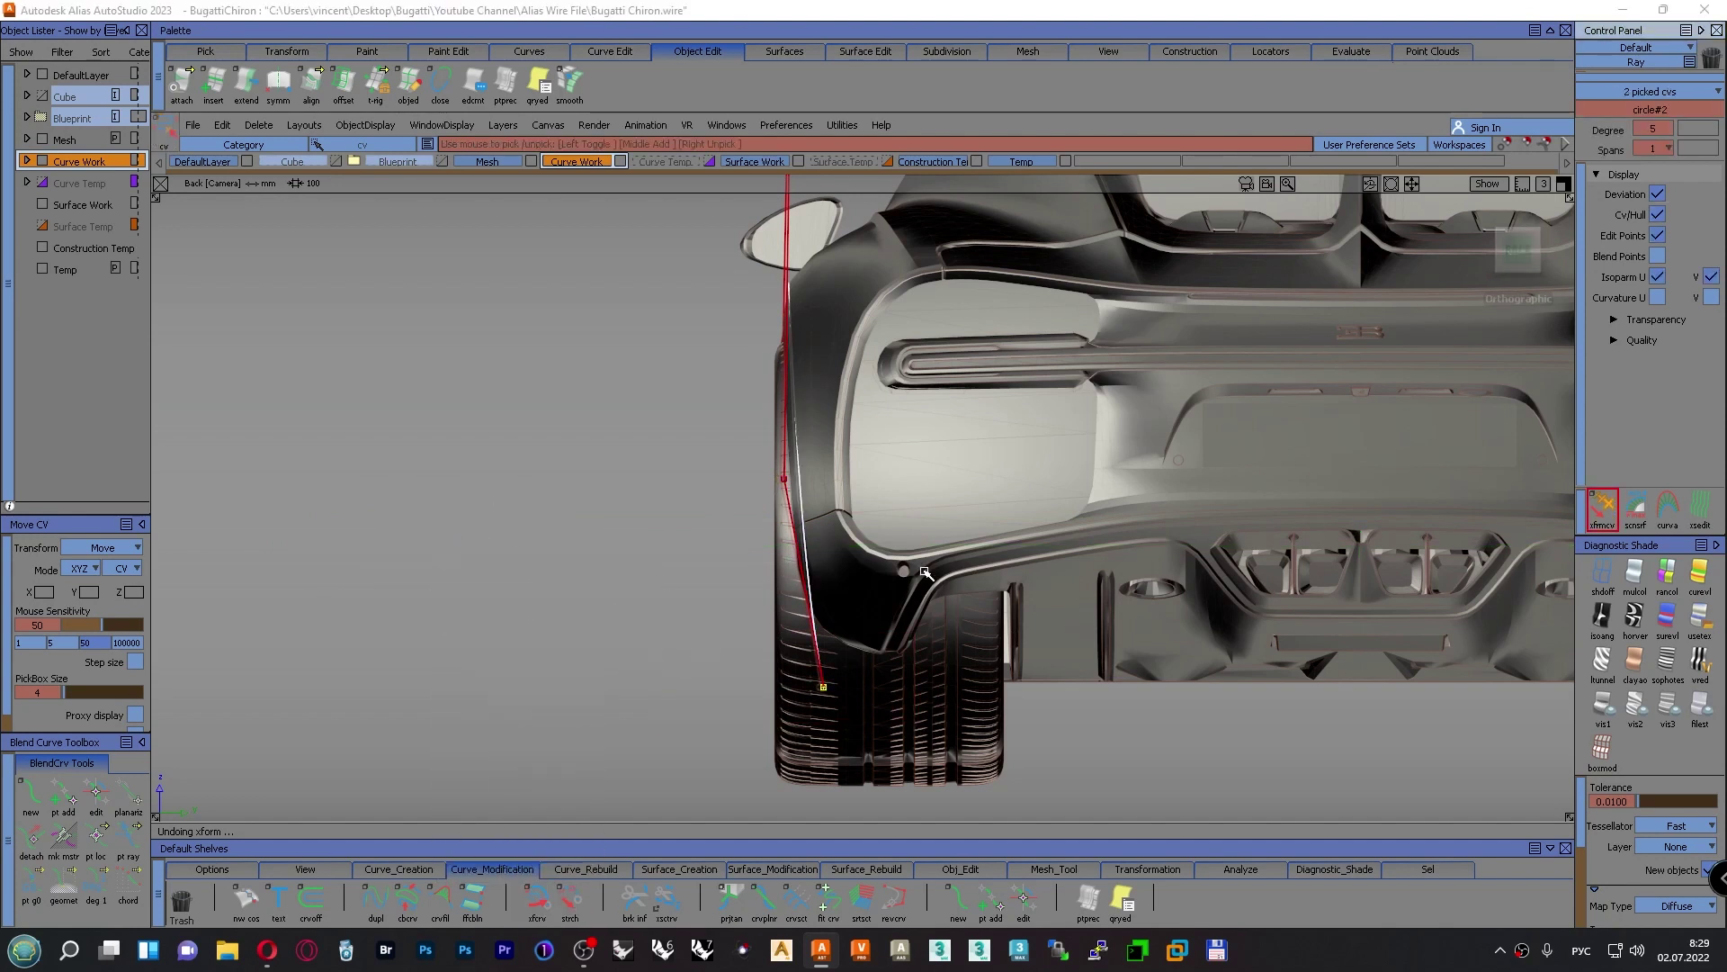
{"action": "middle_click_drag", "start_coordinate": [620, 650], "coordinate": [648, 650]}
{"action": "left_click_drag", "start_coordinate": [636, 555], "coordinate": [724, 597], "text": "ctrl+shift"}
{"action": "key", "text": "F8"}
Examine the forward lower end of the rear arch curve where it meets the side skirt in the perspective view
{"action": "right_click_drag", "start_coordinate": [988, 366], "coordinate": [882, 441], "text": "alt+shift"}
{"action": "left_click_drag", "start_coordinate": [883, 440], "coordinate": [1196, 401], "text": "alt+shift"}
{"action": "left_click_drag", "start_coordinate": [763, 538], "coordinate": [659, 621], "text": "alt+shift"}
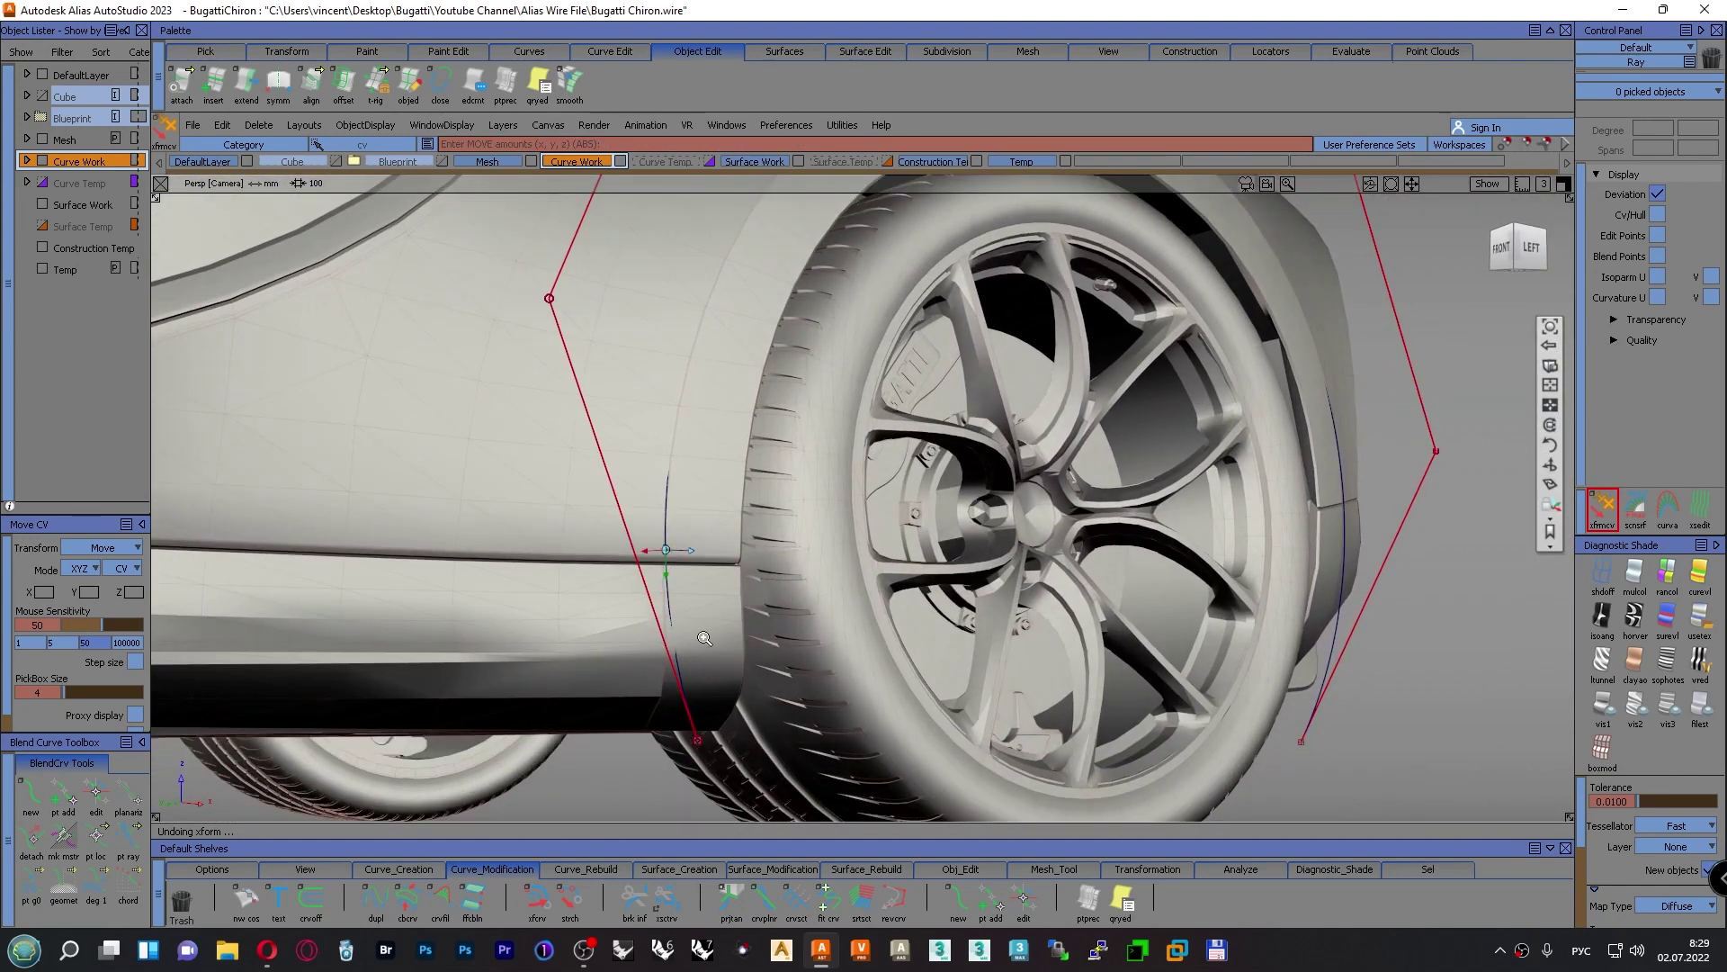
{"action": "right_click_drag", "start_coordinate": [704, 637], "coordinate": [1044, 582], "text": "alt+shift"}
{"action": "left_click_drag", "start_coordinate": [1044, 582], "coordinate": [1144, 616], "text": "alt+shift"}
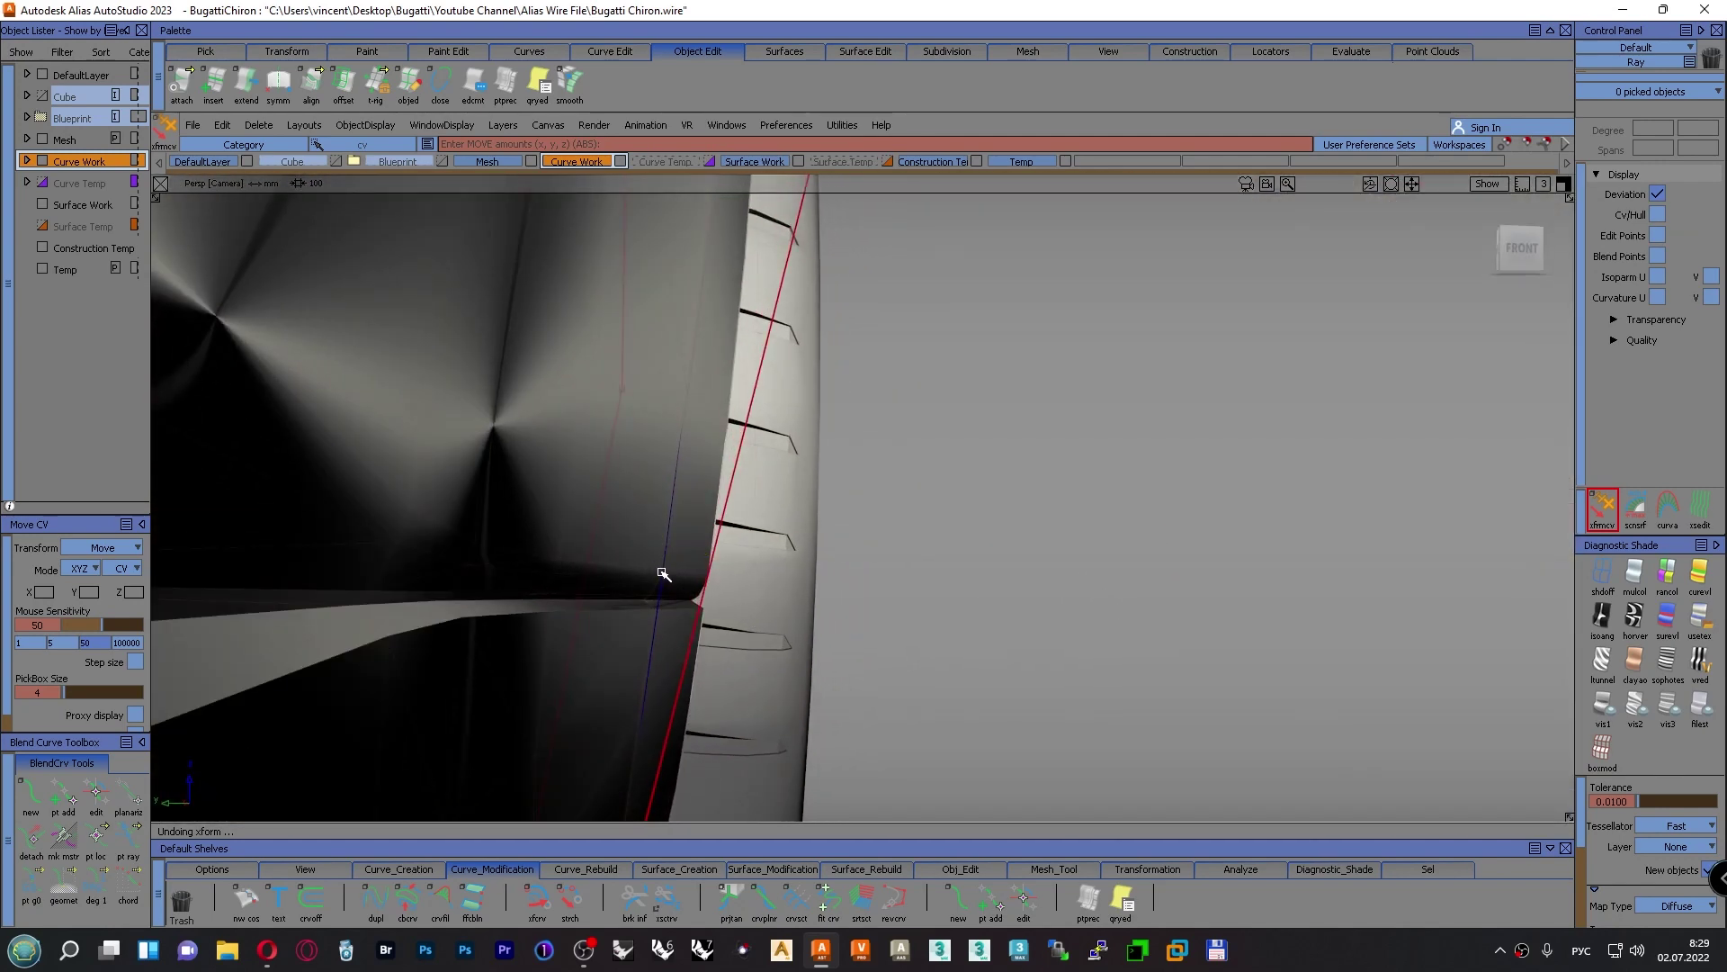
{"action": "key", "text": "shift+alt"}
{"action": "left_click_drag", "start_coordinate": [666, 575], "coordinate": [337, 279], "text": "alt+shift"}
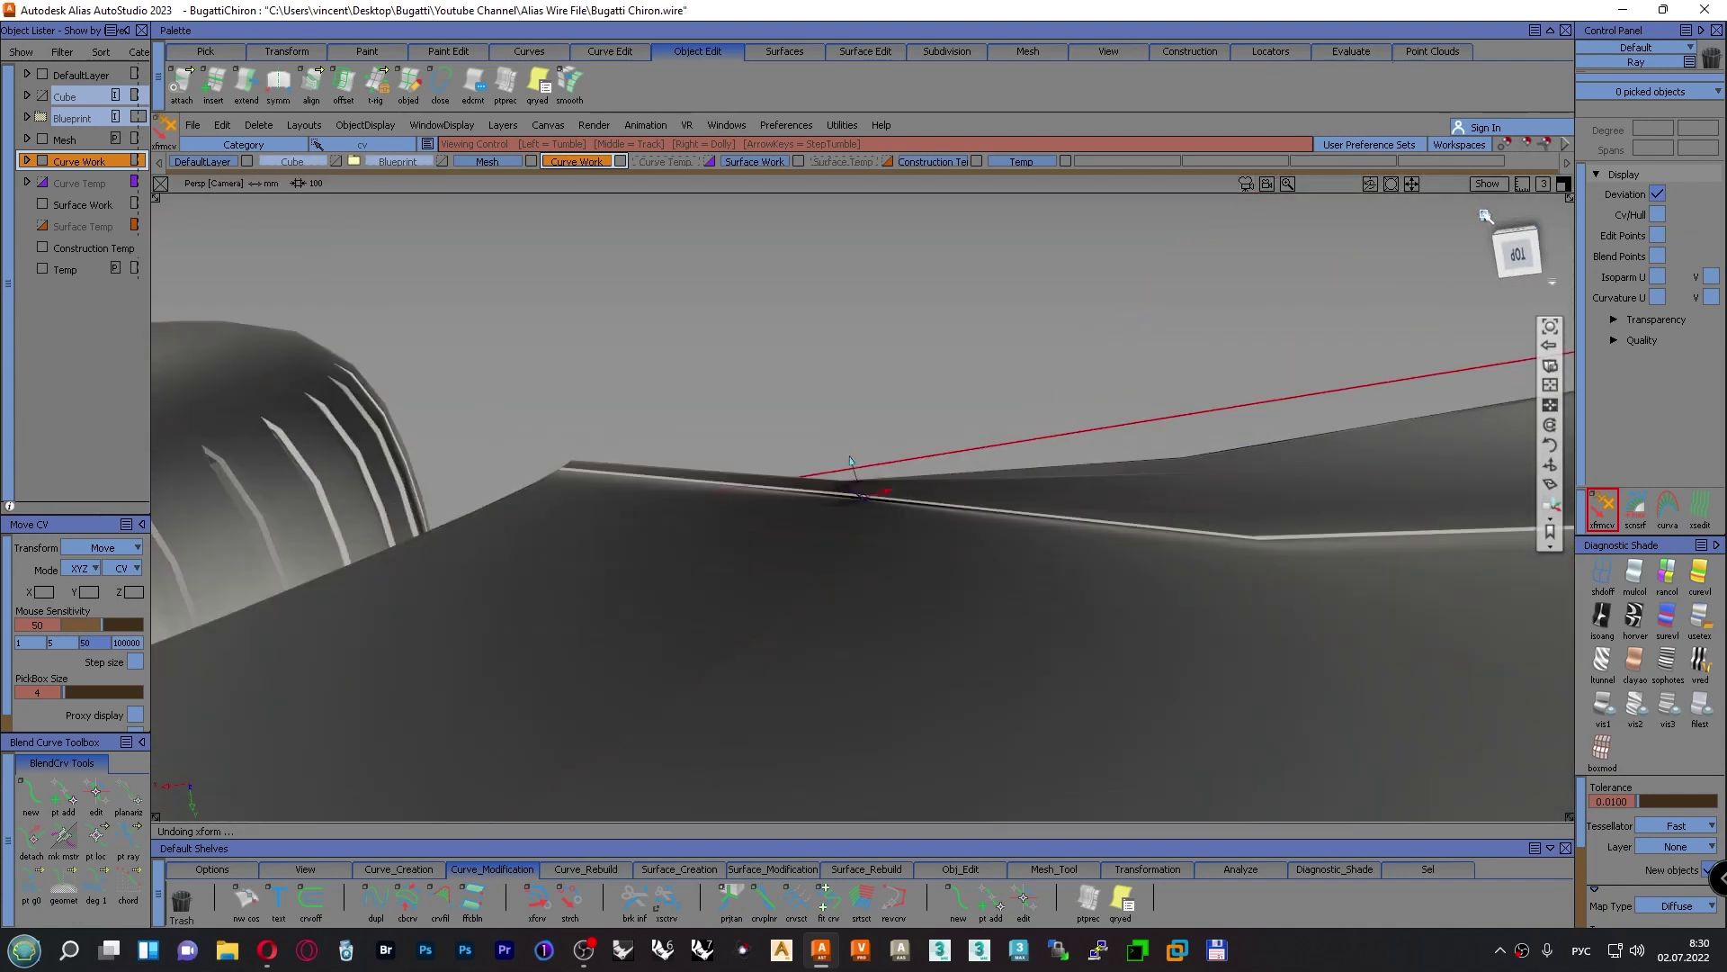
{"action": "left_click_drag", "start_coordinate": [1485, 216], "coordinate": [1052, 475], "text": "alt+shift"}
{"action": "middle_click_drag", "start_coordinate": [1314, 426], "coordinate": [918, 472], "text": "alt+shift"}
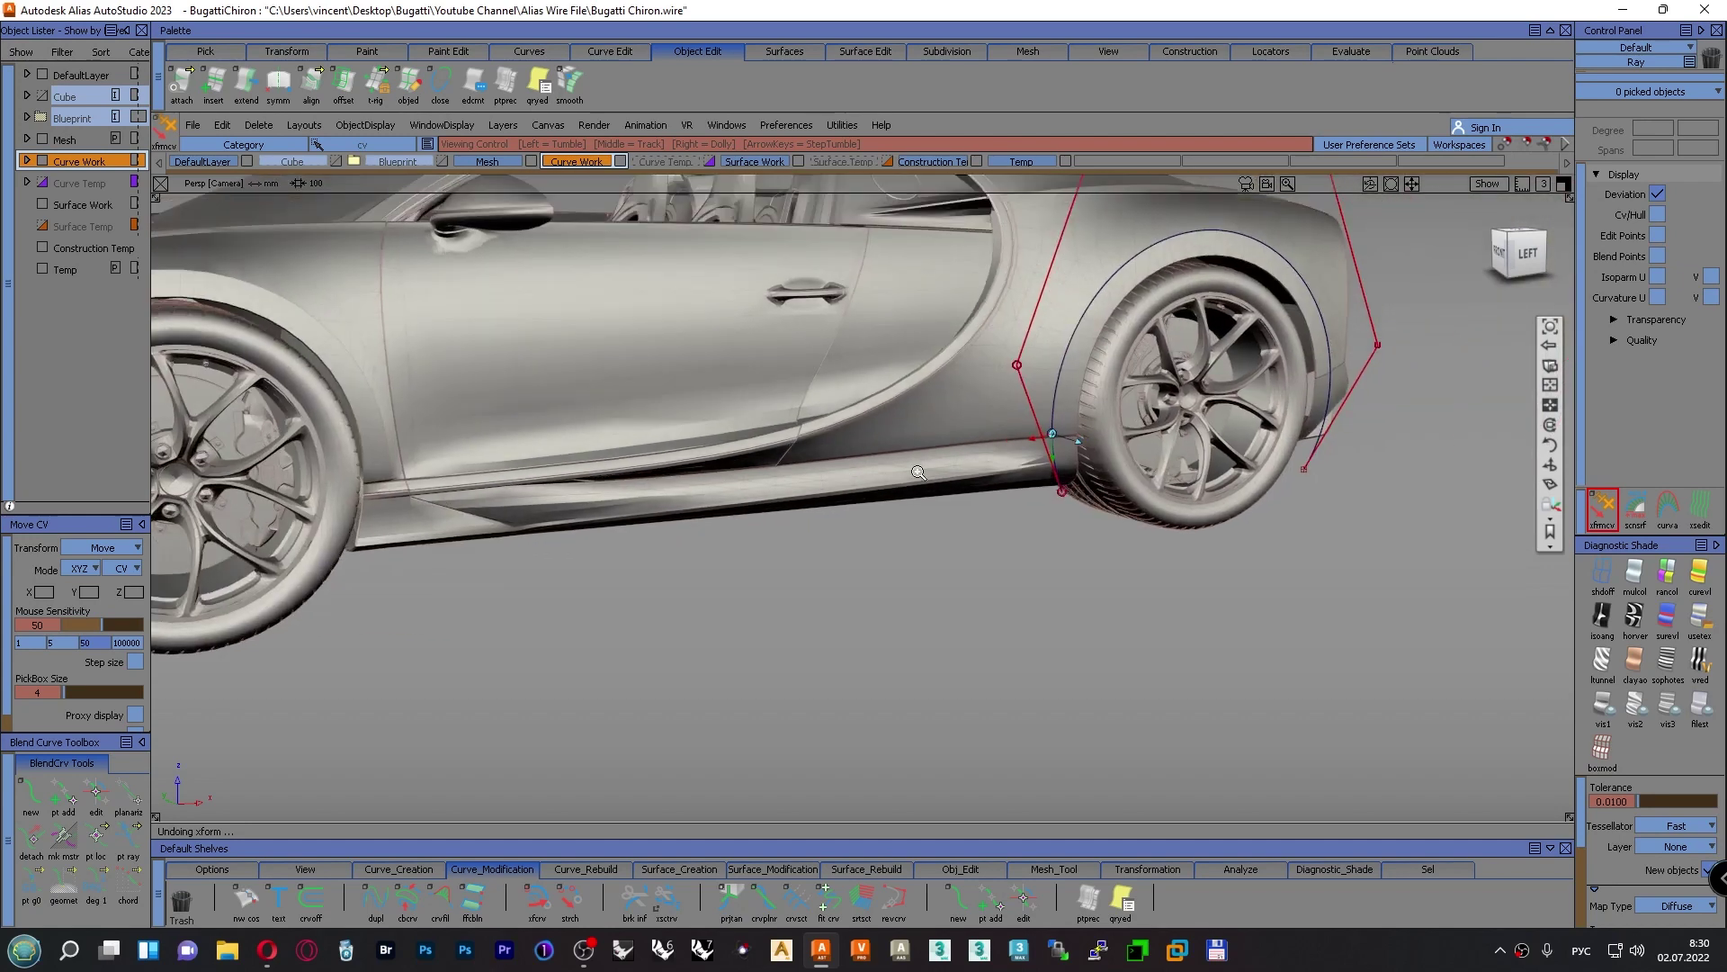
{"action": "right_click_drag", "start_coordinate": [919, 473], "coordinate": [959, 384], "text": "alt+shift"}
{"action": "right_click_drag", "start_coordinate": [963, 461], "coordinate": [1550, 332], "text": "alt+shift"}
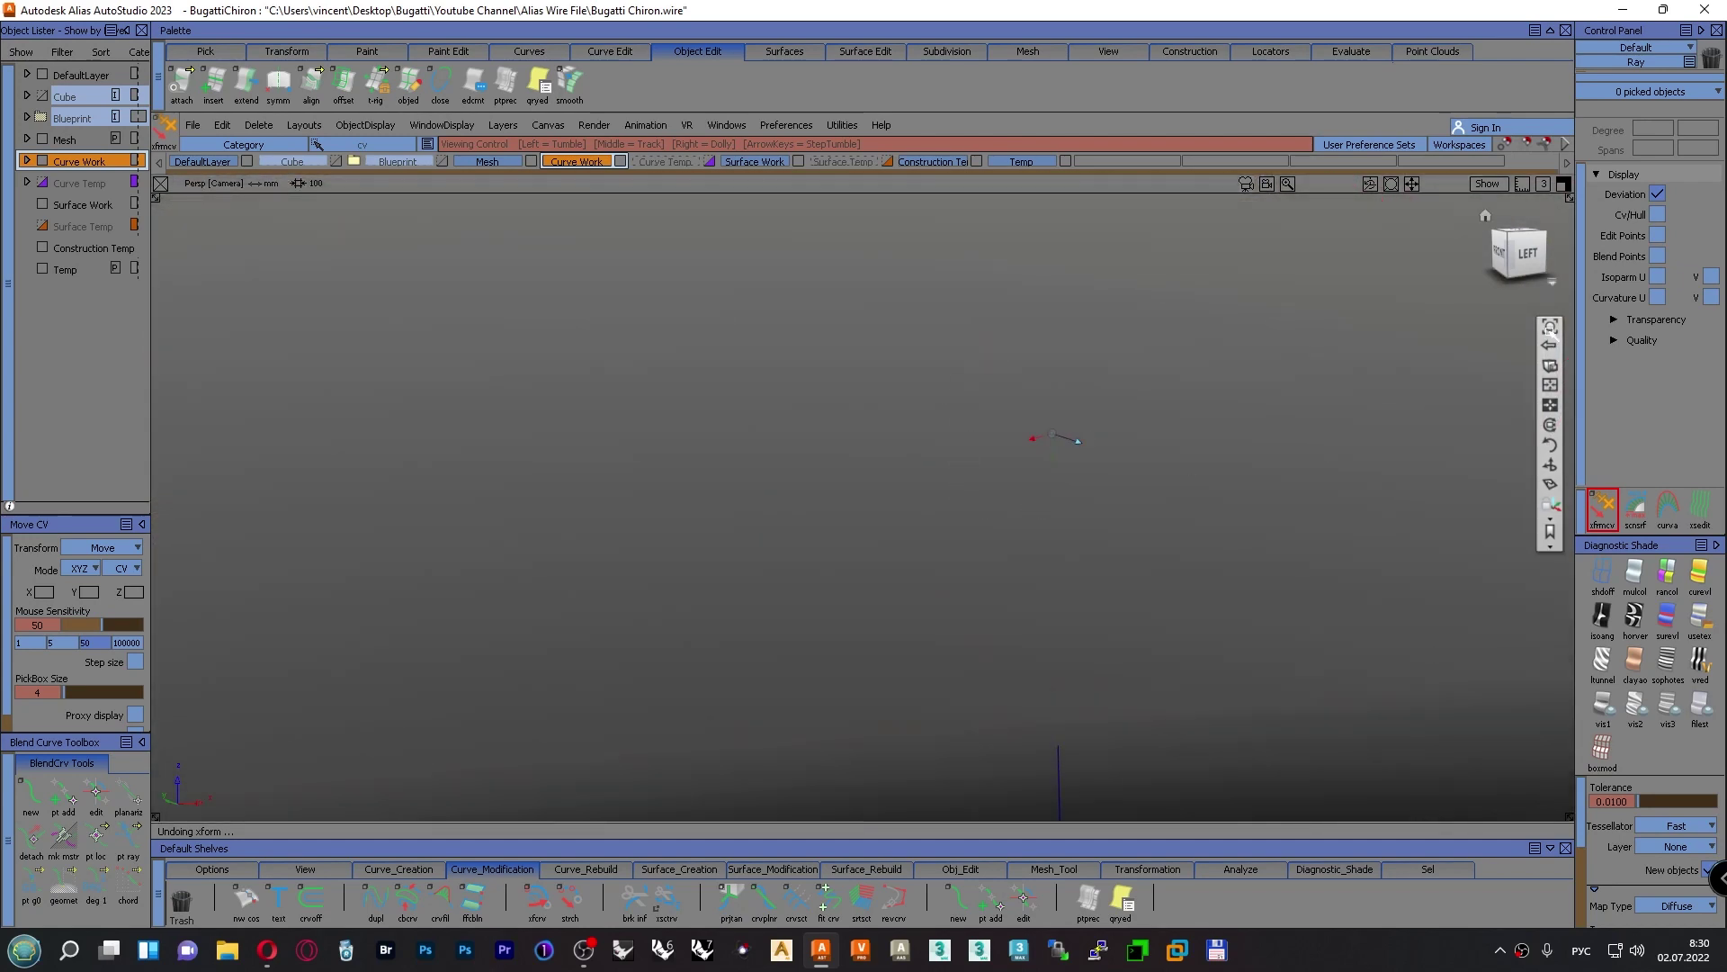
{"action": "left_click", "coordinate": [1202, 503]}
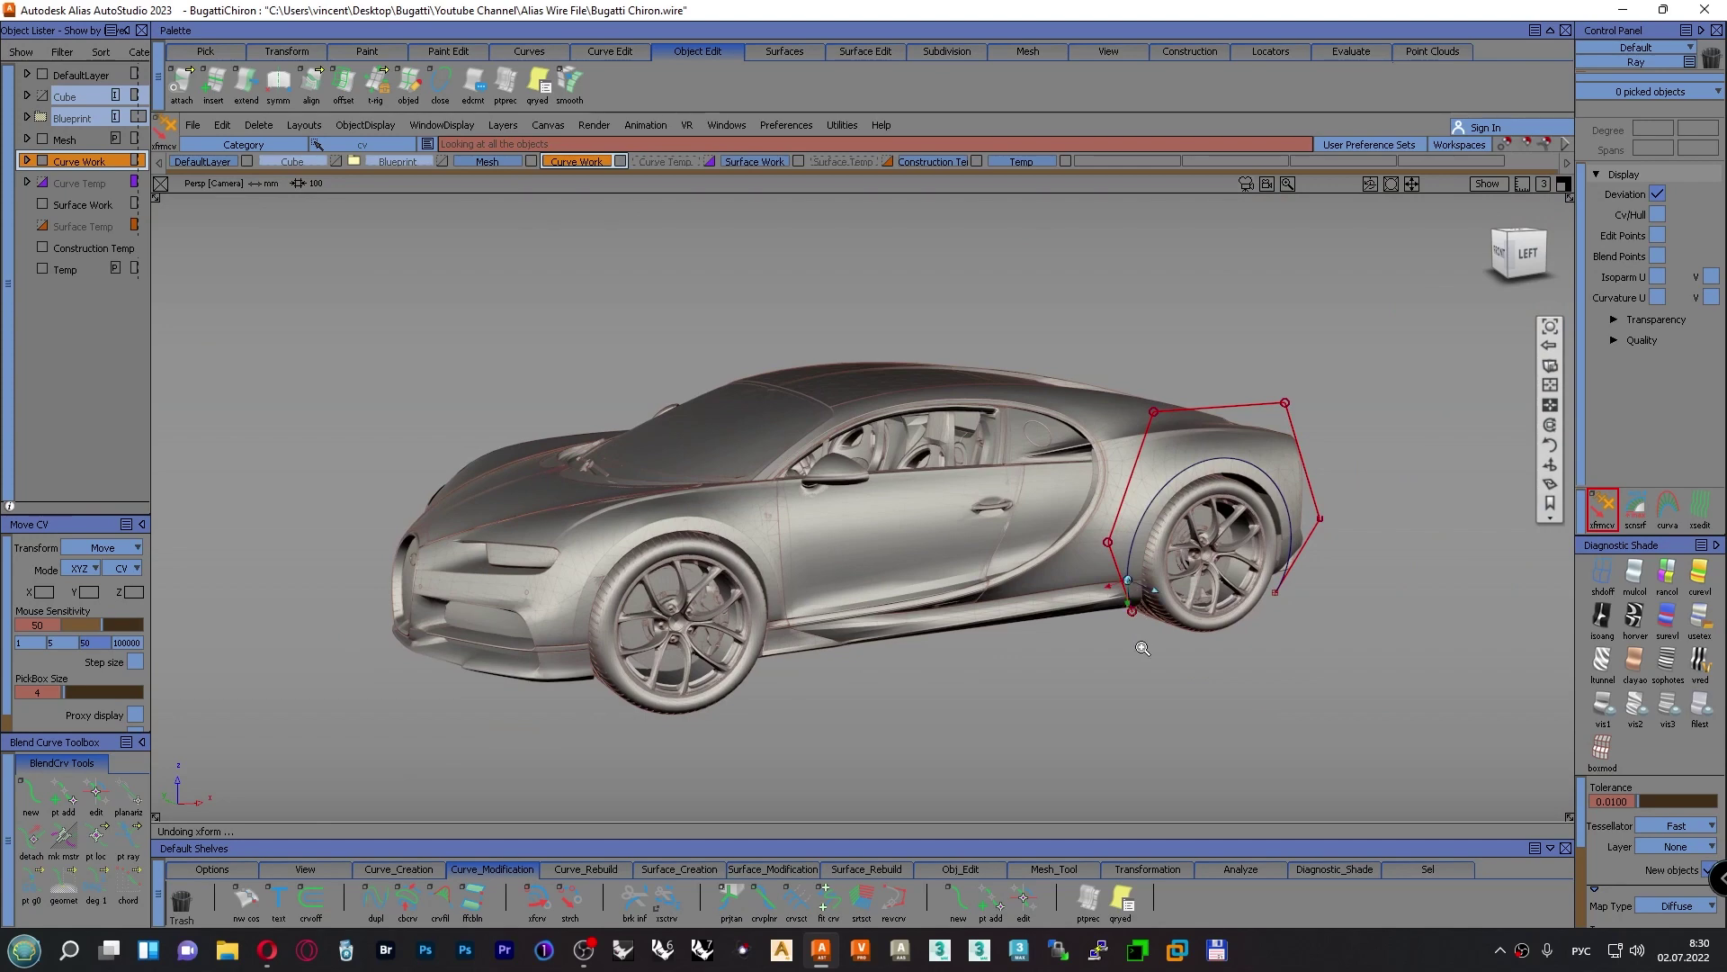
Compare the rear arch curve with the body around the sill and the rear bumper edge behind the wheel
{"action": "right_click_drag", "start_coordinate": [1143, 647], "coordinate": [1130, 503], "text": "alt+shift"}
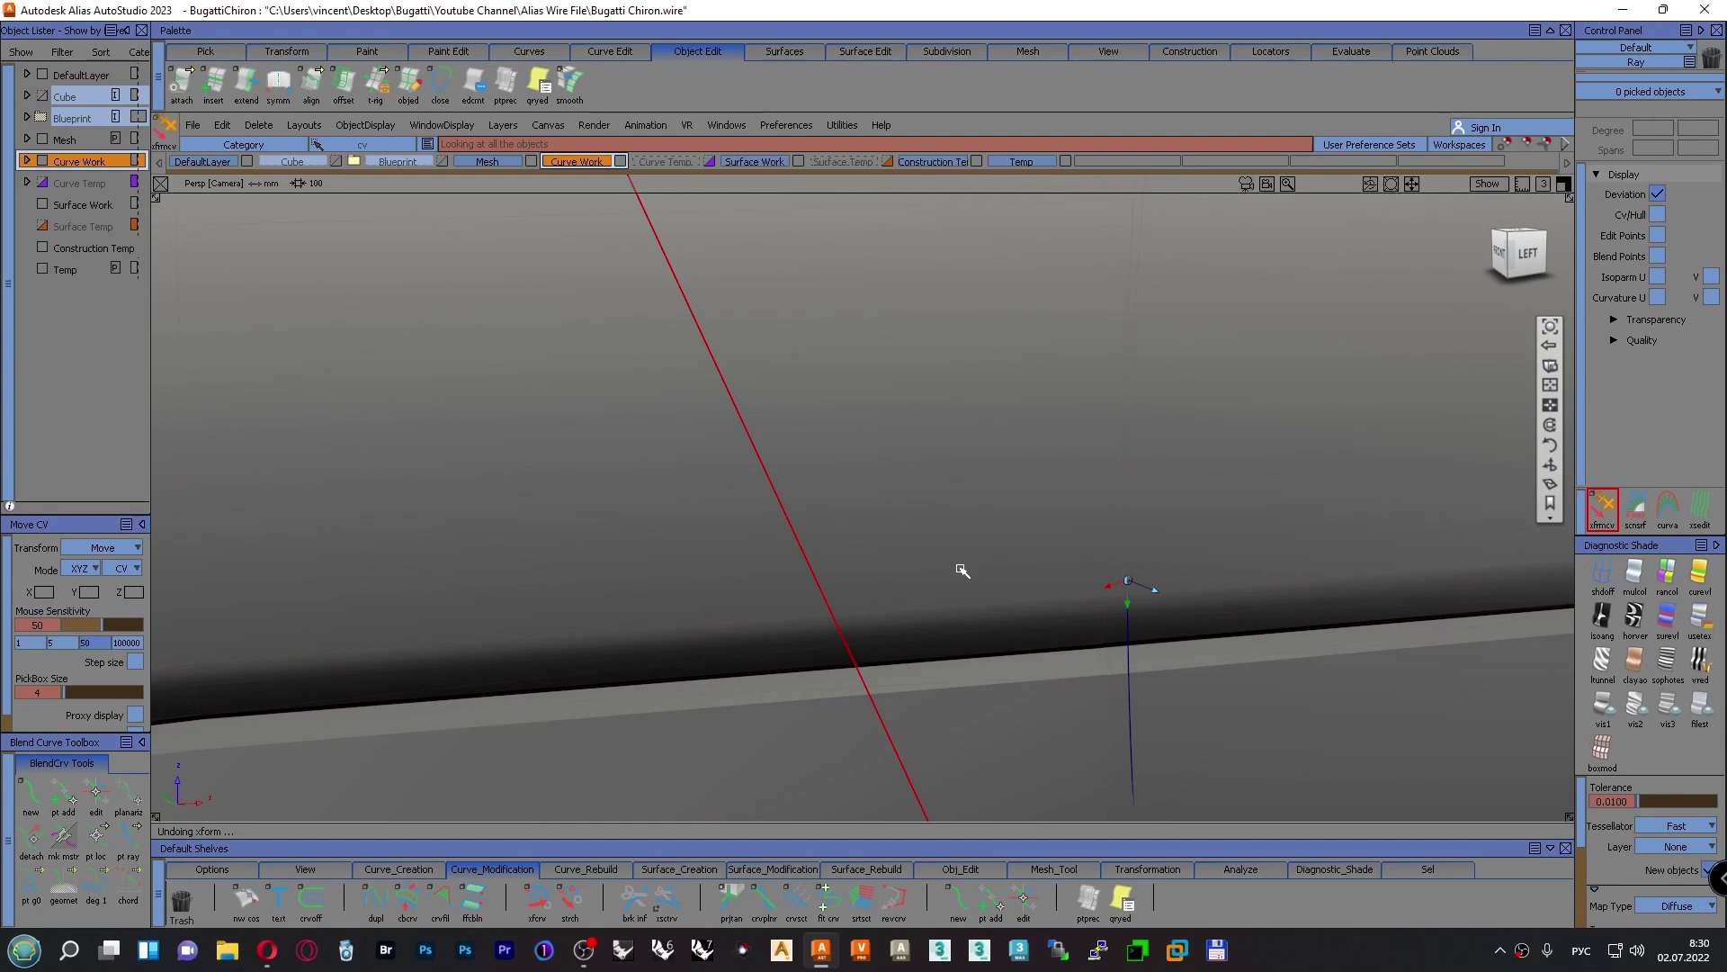
{"action": "right_click_drag", "start_coordinate": [961, 570], "coordinate": [844, 660], "text": "alt+shift"}
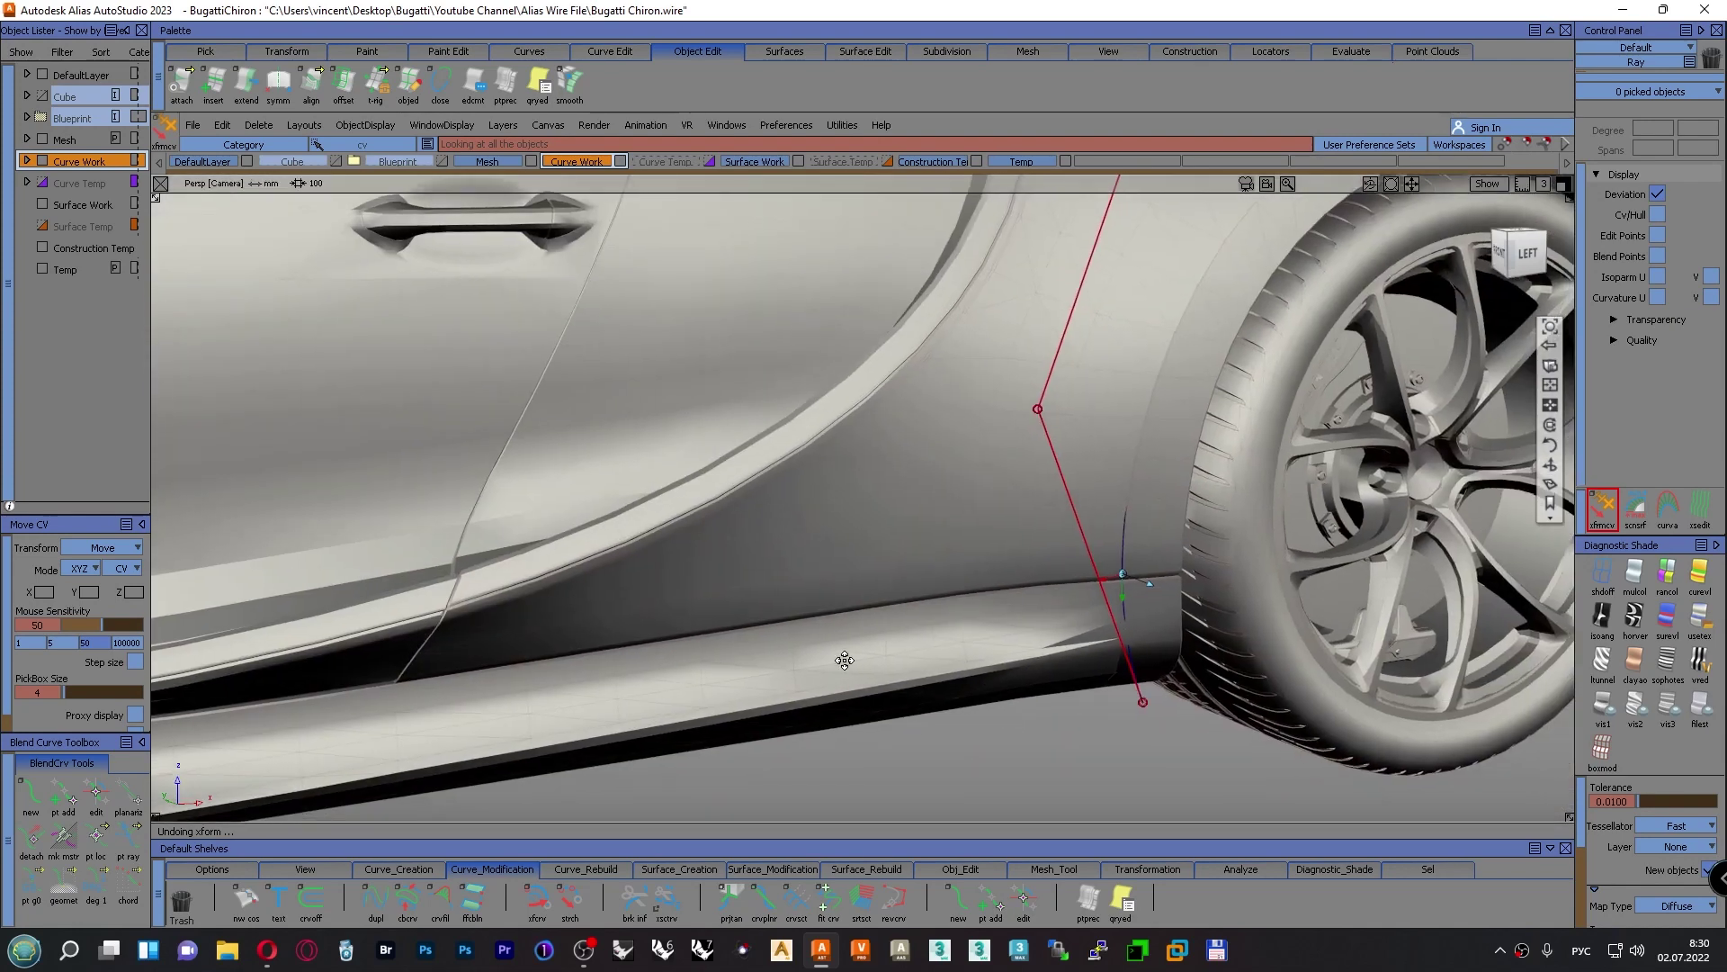
{"action": "middle_click_drag", "start_coordinate": [844, 659], "coordinate": [221, 691], "text": "alt+shift"}
{"action": "left_click_drag", "start_coordinate": [746, 596], "coordinate": [663, 594], "text": "alt+shift"}
{"action": "middle_click_drag", "start_coordinate": [1075, 622], "coordinate": [759, 628], "text": "alt+shift"}
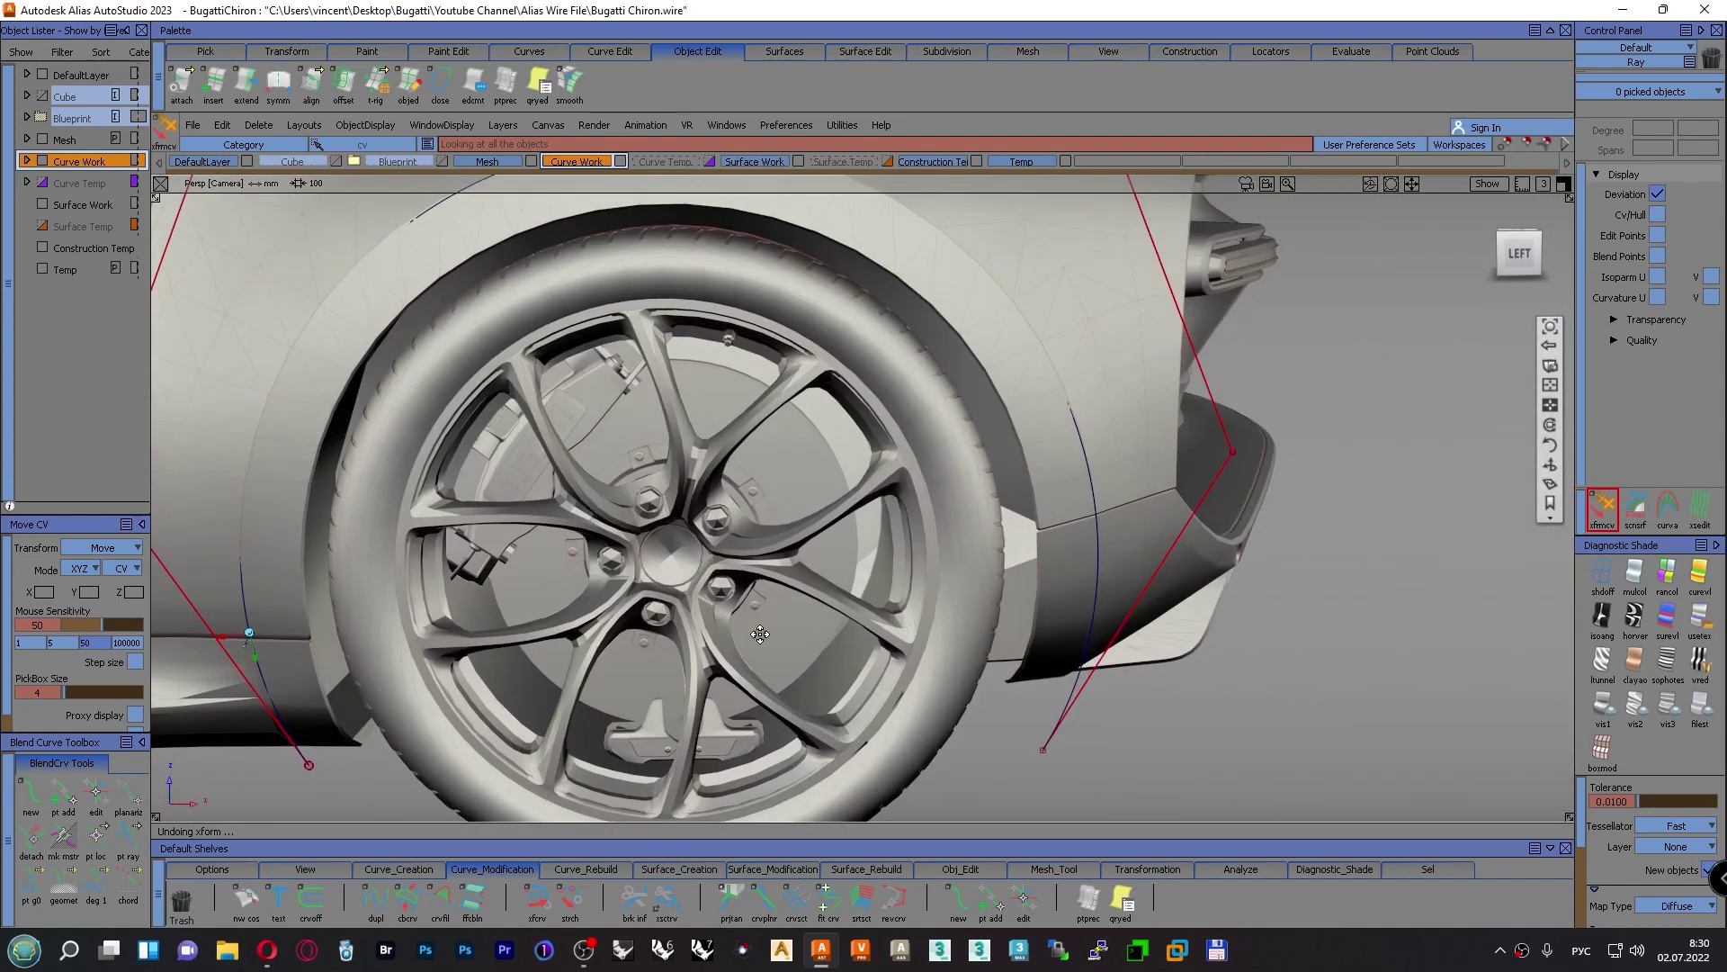
{"action": "left_click", "coordinate": [1095, 517], "text": "alt+shift"}
{"action": "mouse_move", "coordinate": [1096, 517]}
{"action": "right_mouse_down", "text": "alt+shift"}
{"action": "mouse_move", "coordinate": [1109, 599]}
{"action": "mouse_move", "coordinate": [1116, 540]}
{"action": "right_mouse_up", "text": "alt+shift"}
{"action": "left_click_drag", "start_coordinate": [1116, 540], "coordinate": [1399, 559], "text": "alt+shift"}
{"action": "right_click_drag", "start_coordinate": [1398, 559], "coordinate": [1316, 638], "text": "alt+shift"}
{"action": "middle_click_drag", "start_coordinate": [1316, 637], "coordinate": [1308, 600], "text": "alt+shift"}
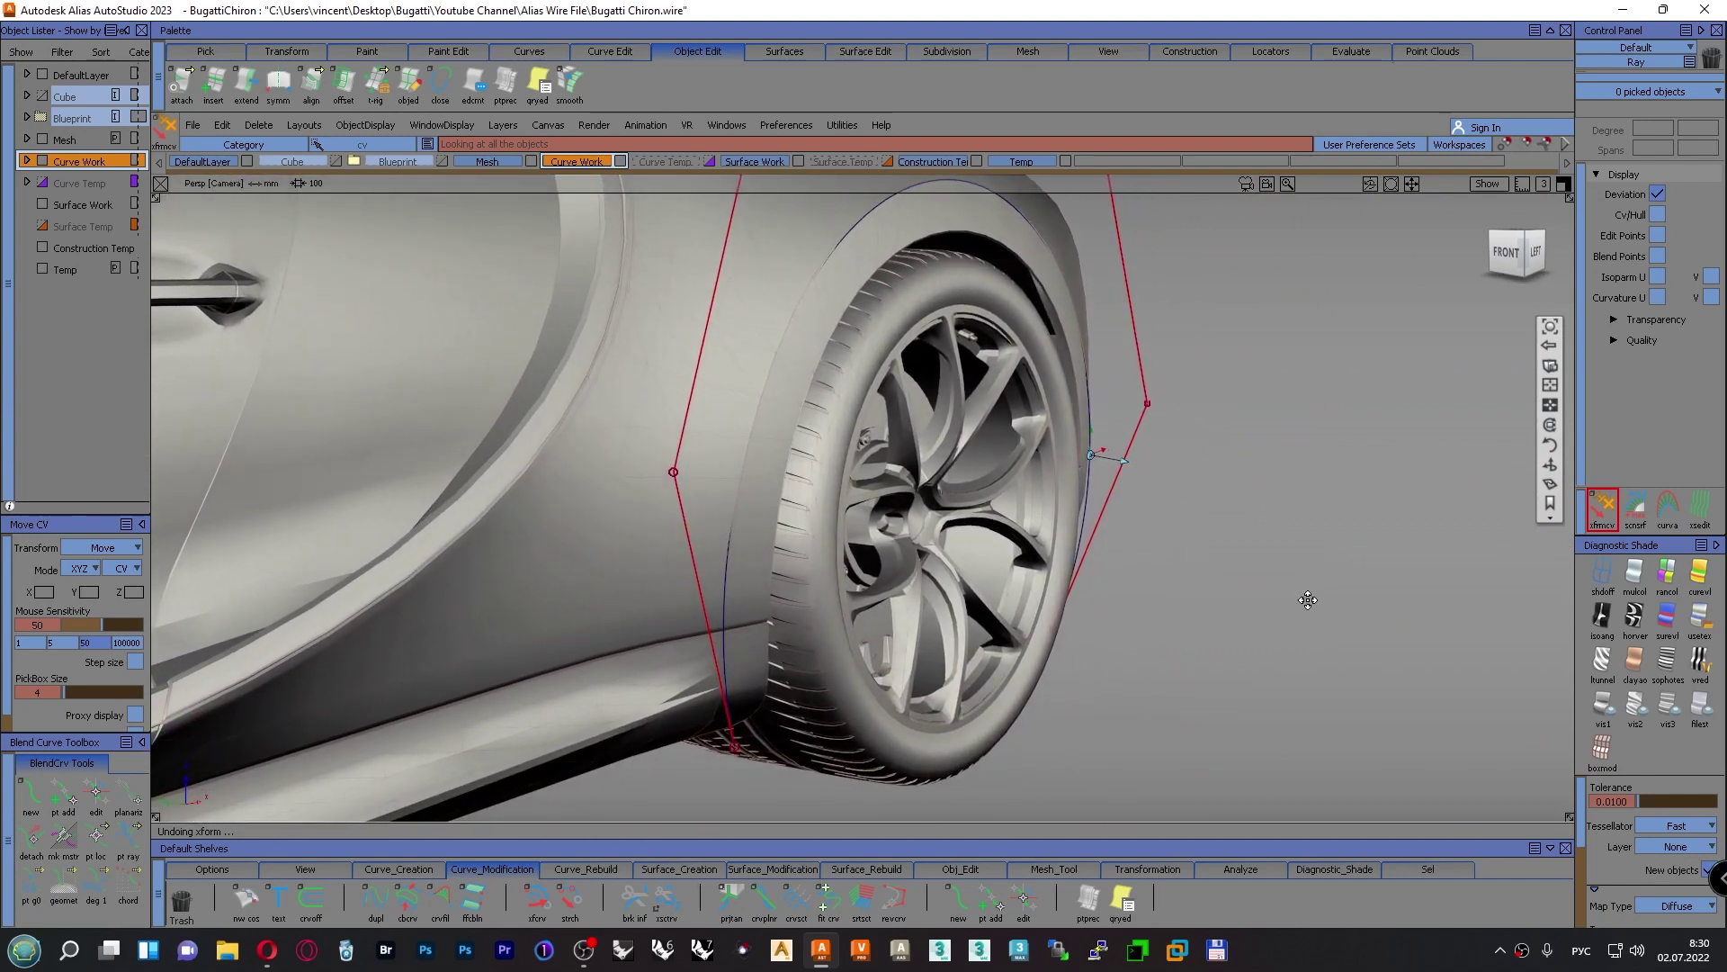
Pick the whole rear arch curve, set its pivot and rotate it slightly about the vertical axis to meet the fender edge
{"action": "left_click_drag", "start_coordinate": [1315, 582], "coordinate": [1315, 542], "text": "ctrl+shift"}
{"action": "left_click_drag", "start_coordinate": [1311, 548], "coordinate": [1317, 586], "text": "ctrl+shift"}
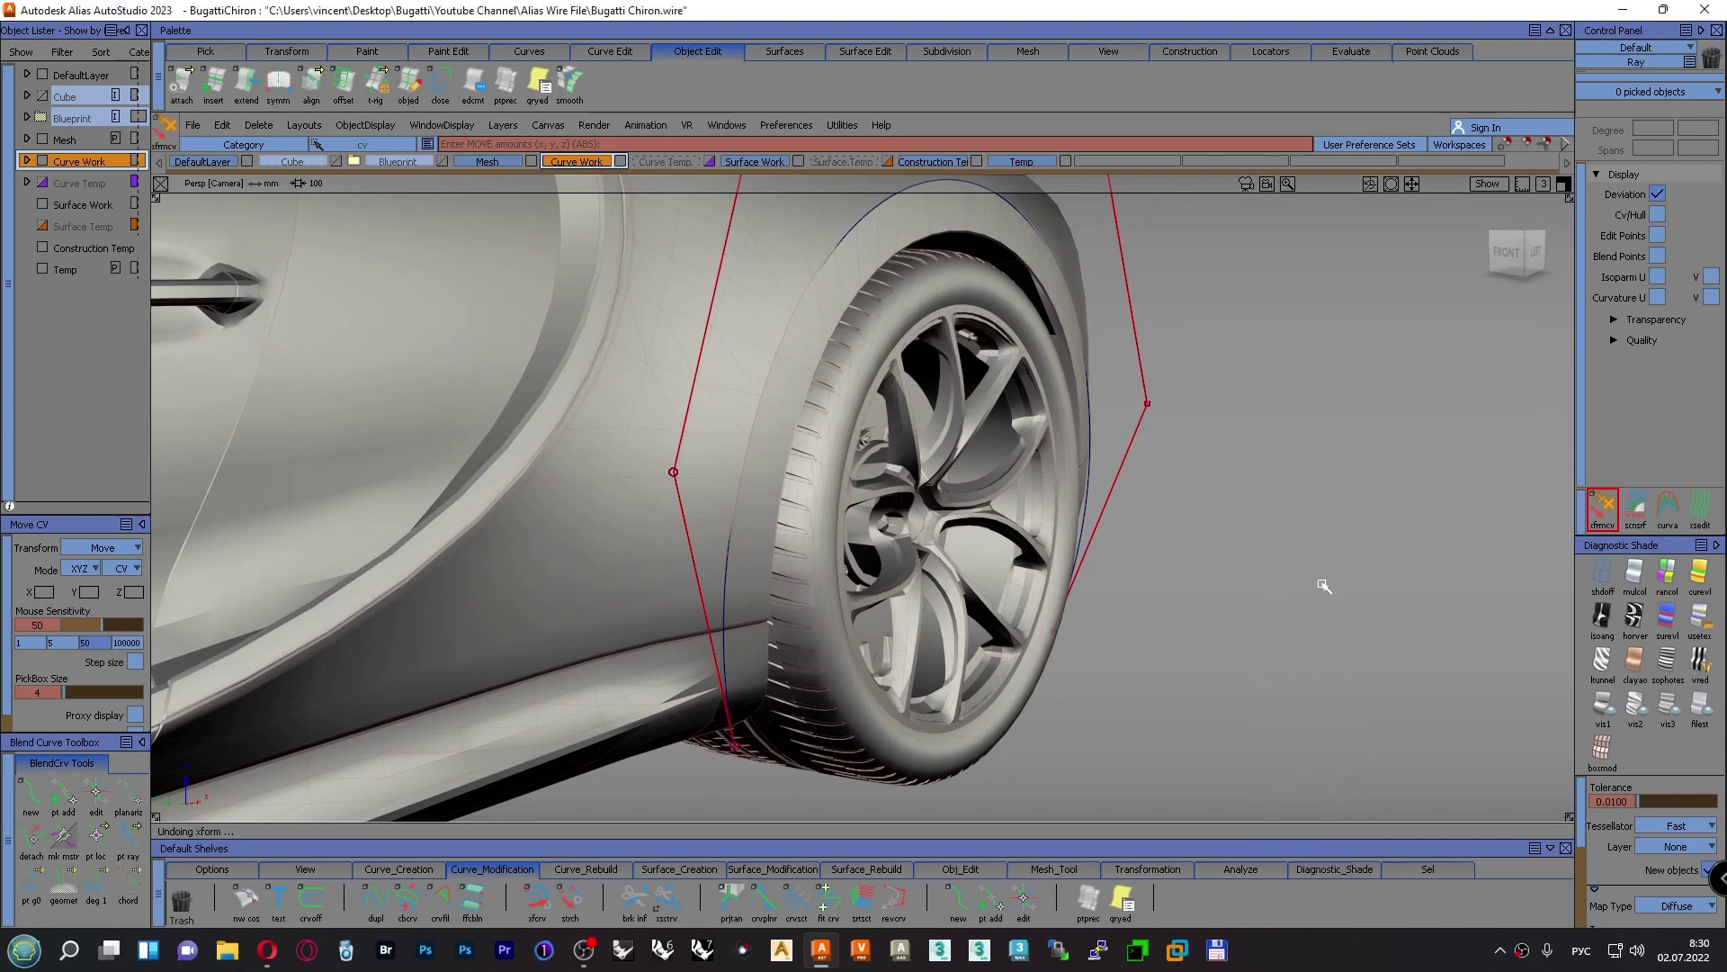
{"action": "left_click", "coordinate": [722, 638]}
{"action": "middle_click_drag", "start_coordinate": [1353, 610], "coordinate": [1400, 590], "text": "ctrl+shift"}
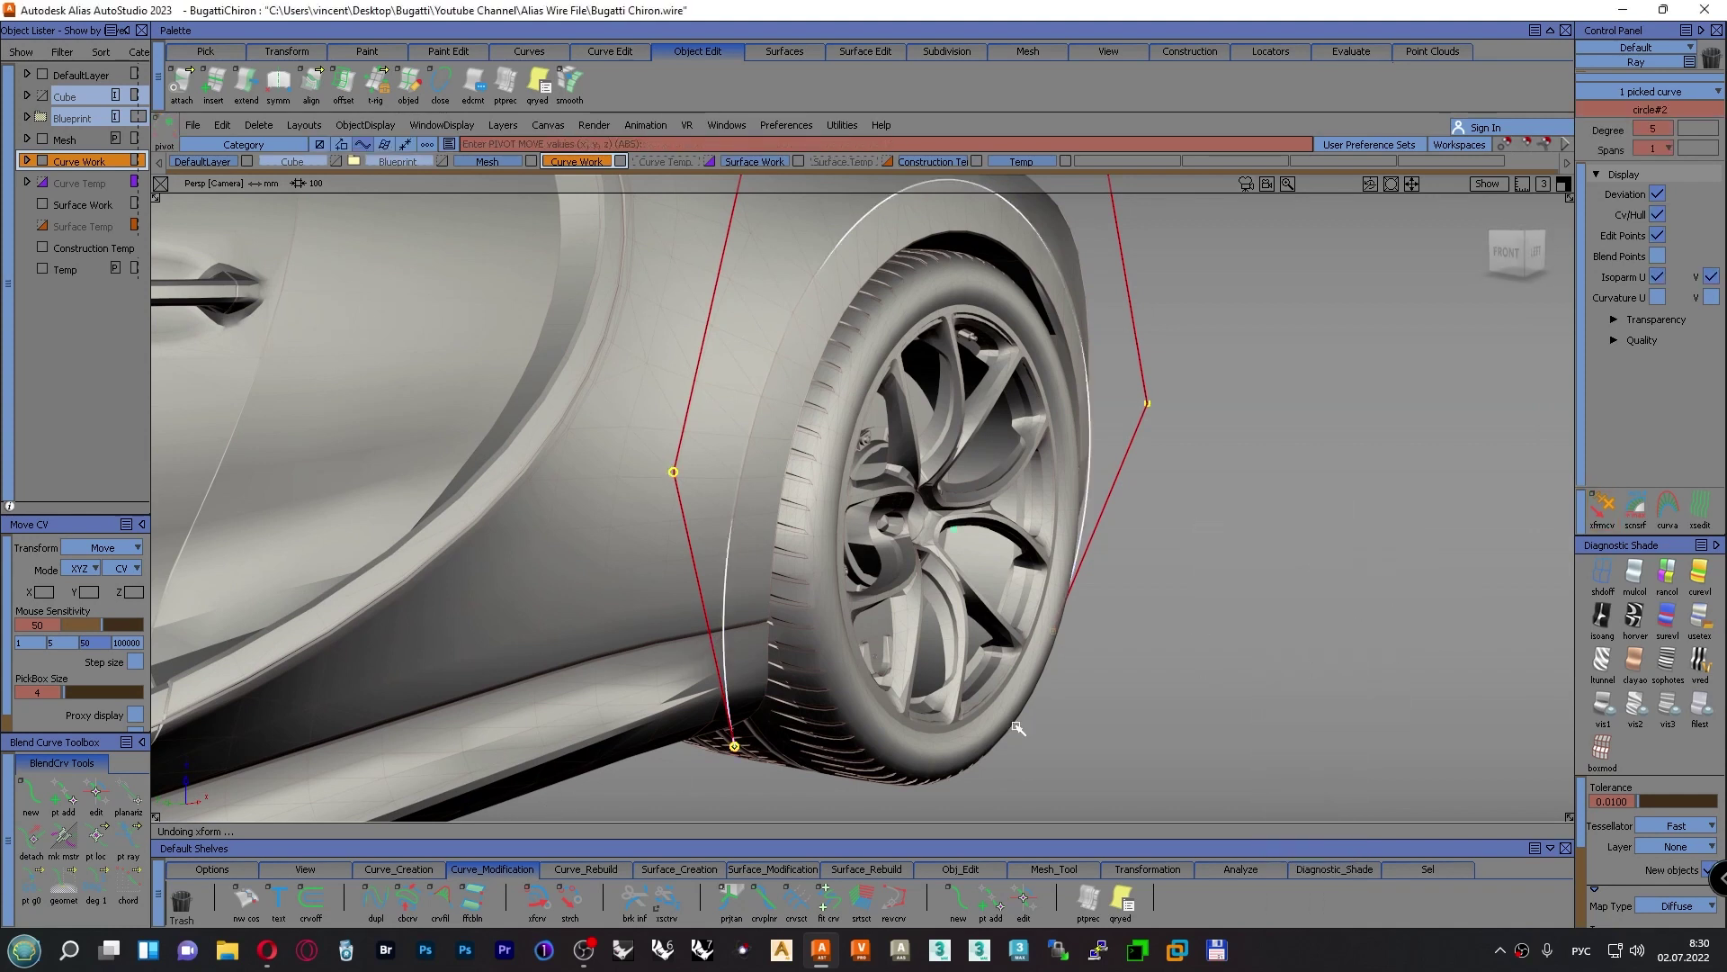
{"action": "left_click", "coordinate": [1118, 688], "text": "ctrl+shift"}
{"action": "middle_click_drag", "start_coordinate": [1118, 651], "coordinate": [1118, 692], "text": "ctrl+shift"}
{"action": "right_click_drag", "start_coordinate": [1116, 547], "coordinate": [1111, 405], "text": "alt+shift"}
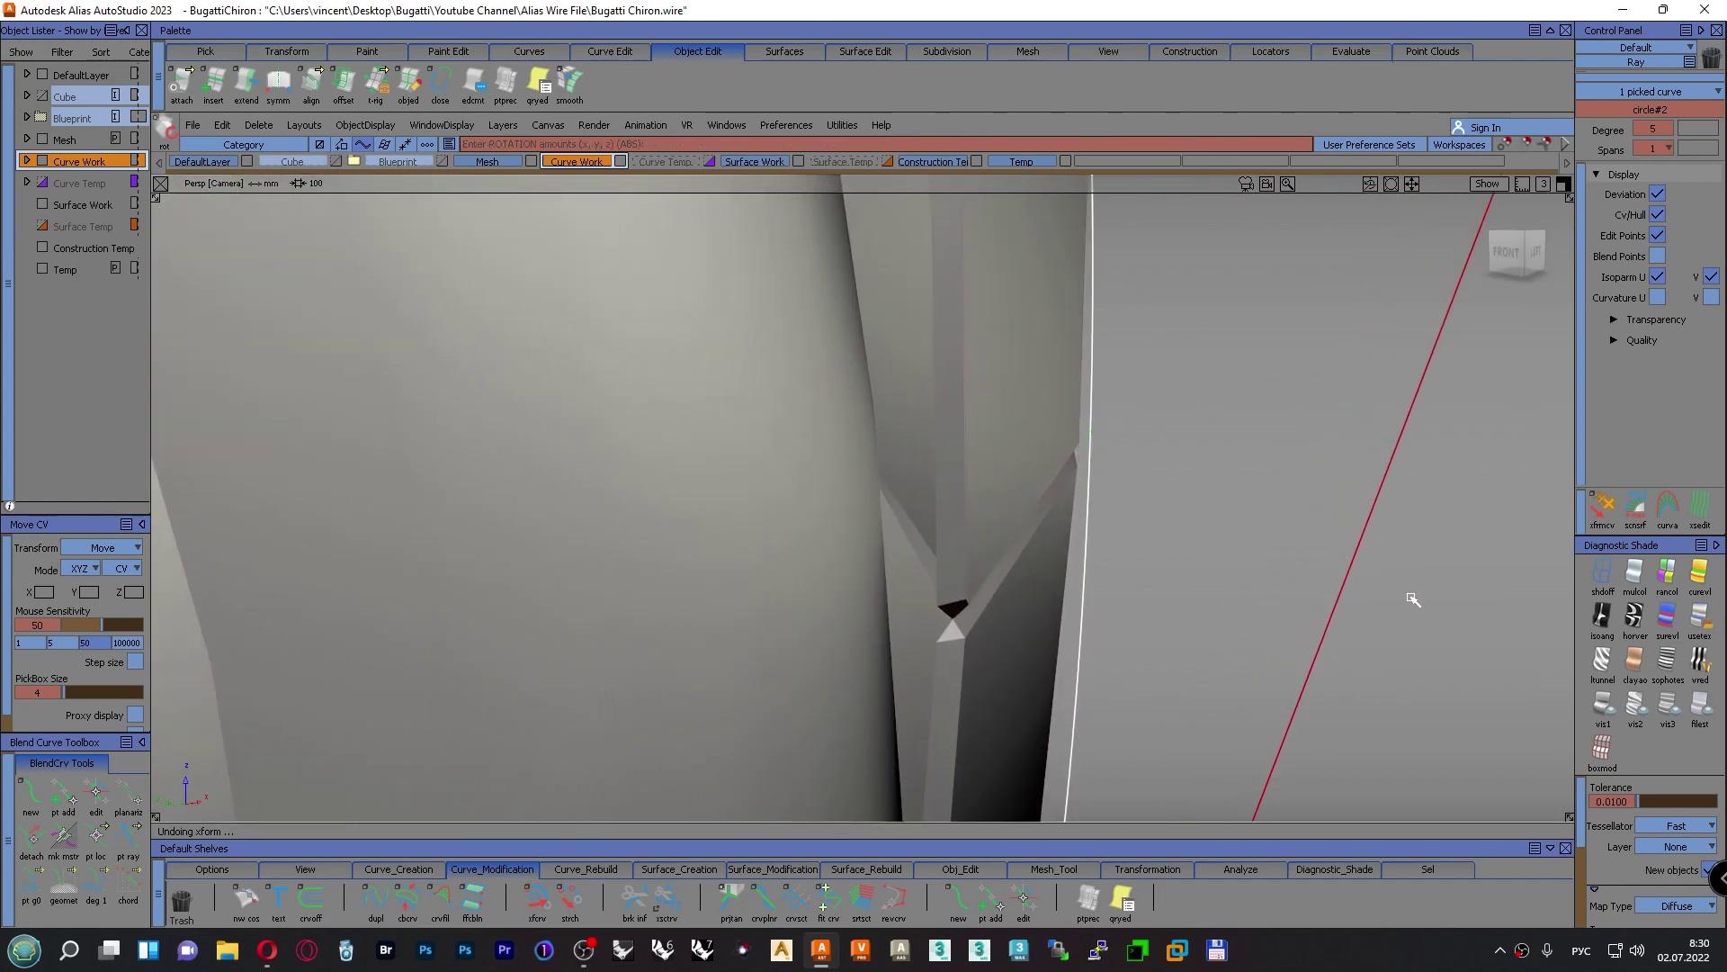
{"action": "right_click_drag", "start_coordinate": [1406, 645], "coordinate": [1407, 645]}
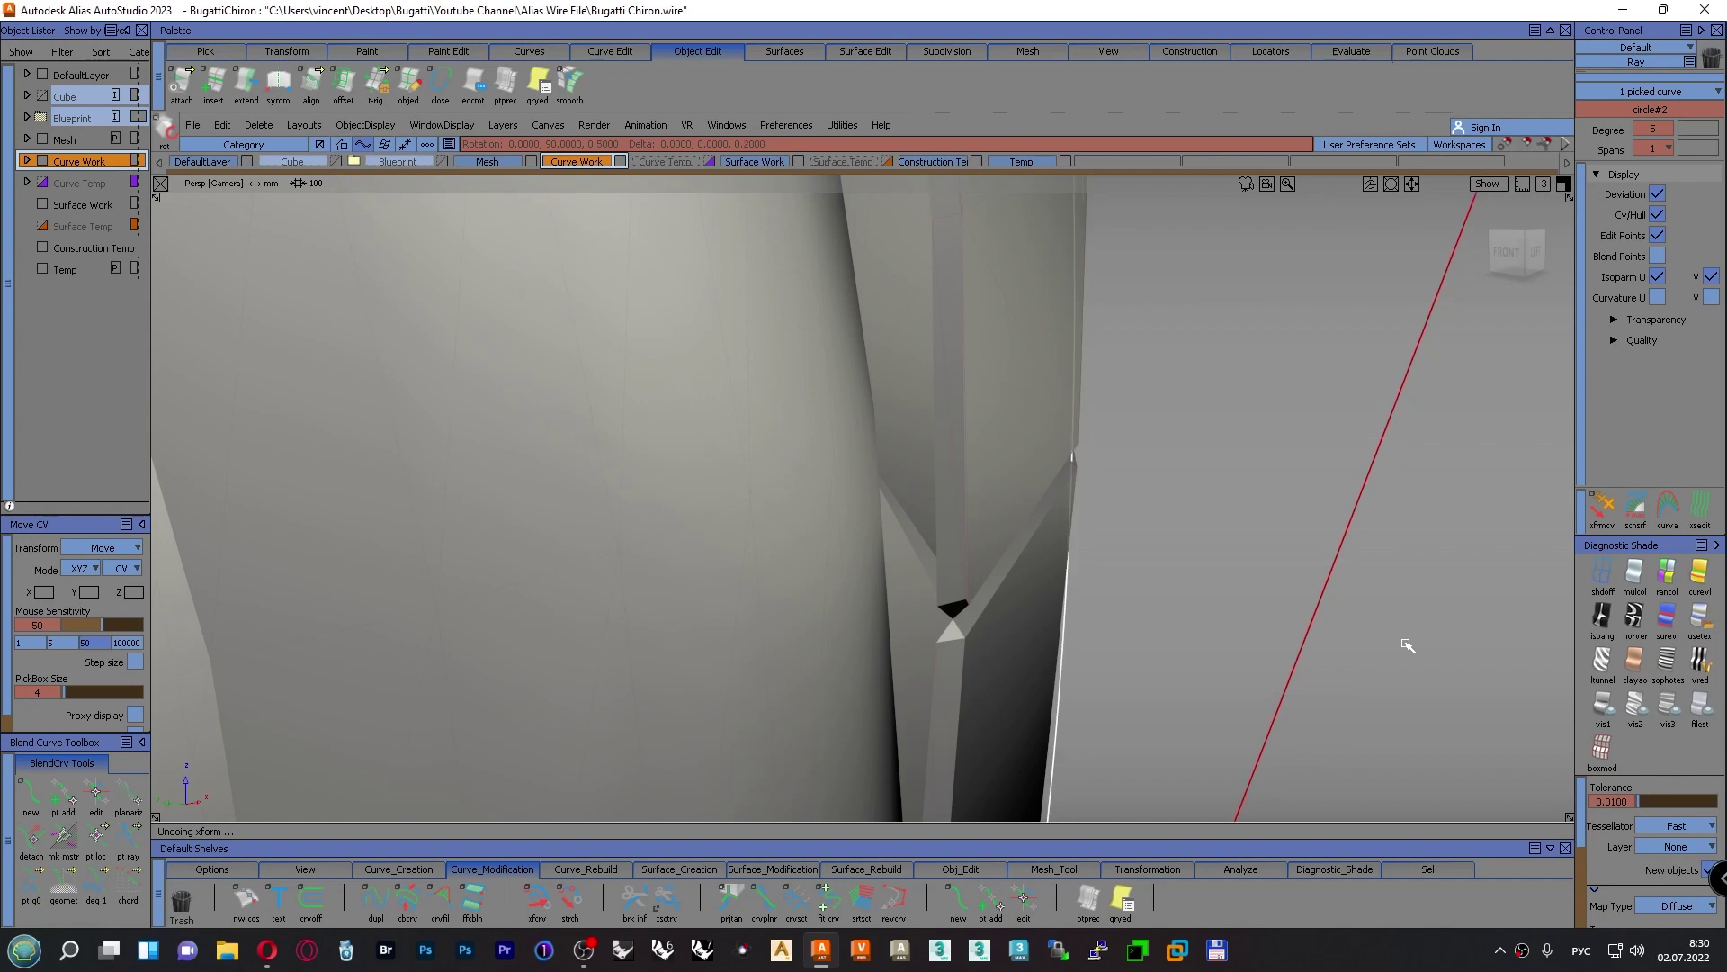
Examine the rotated rear arch curve along the fender edge from the side, above and close to its crown
{"action": "right_click_drag", "start_coordinate": [1230, 494], "coordinate": [1184, 602], "text": "alt+shift"}
{"action": "left_click_drag", "start_coordinate": [1184, 604], "coordinate": [890, 736], "text": "alt+shift"}
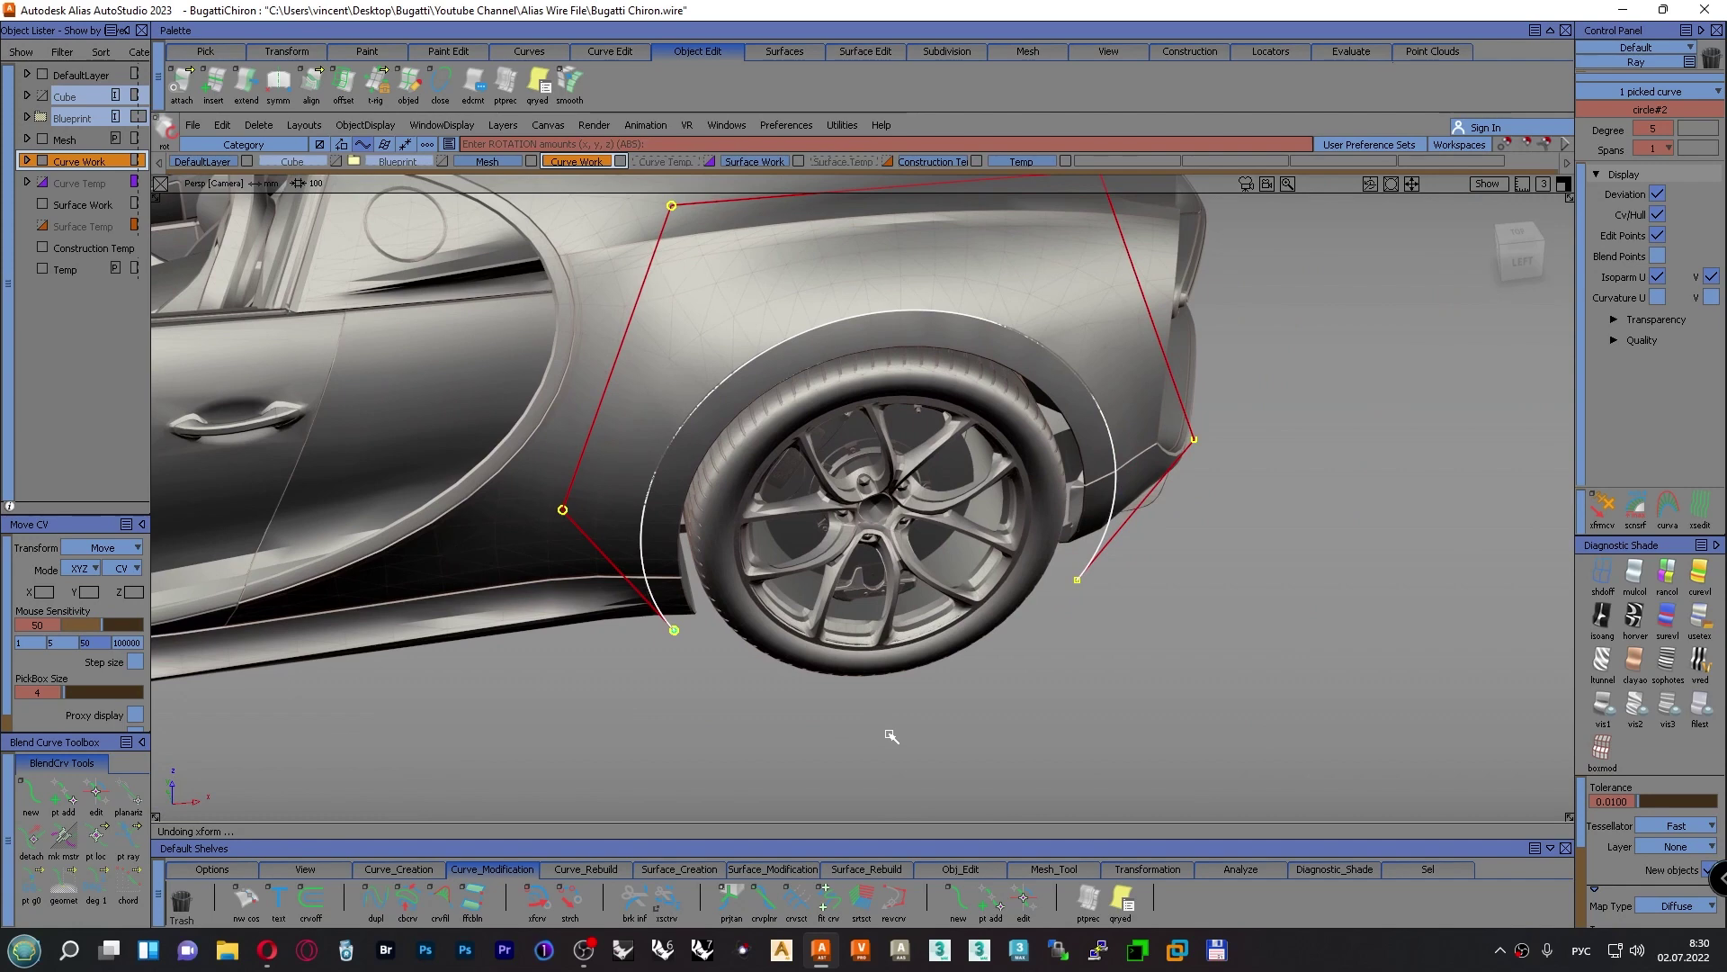
{"action": "right_click_drag", "start_coordinate": [890, 736], "coordinate": [957, 600], "text": "alt+shift"}
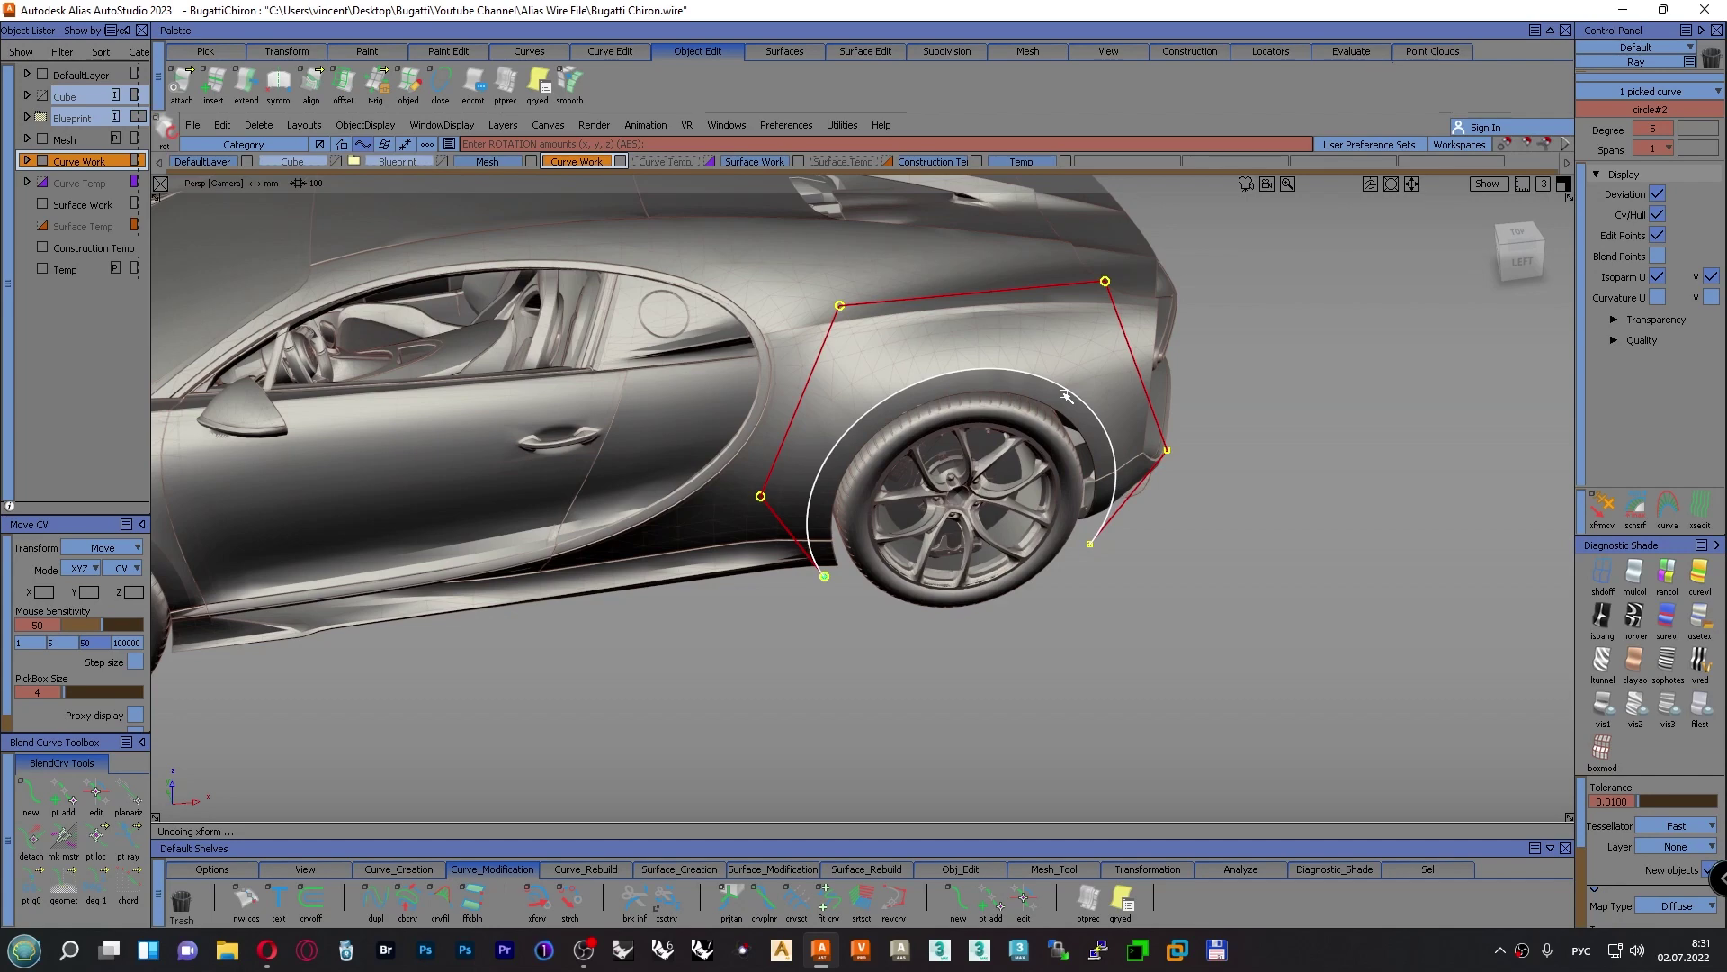
{"action": "key", "text": "alt+shift"}
{"action": "right_click_drag", "start_coordinate": [1027, 464], "coordinate": [1017, 430], "text": "alt+shift"}
{"action": "middle_click_drag", "start_coordinate": [973, 454], "coordinate": [1020, 493], "text": "alt+shift"}
{"action": "right_click_drag", "start_coordinate": [767, 357], "coordinate": [799, 371], "text": "alt+shift"}
{"action": "middle_click_drag", "start_coordinate": [799, 371], "coordinate": [801, 374], "text": "alt+shift"}
{"action": "right_click_drag", "start_coordinate": [802, 374], "coordinate": [960, 456], "text": "alt+shift"}
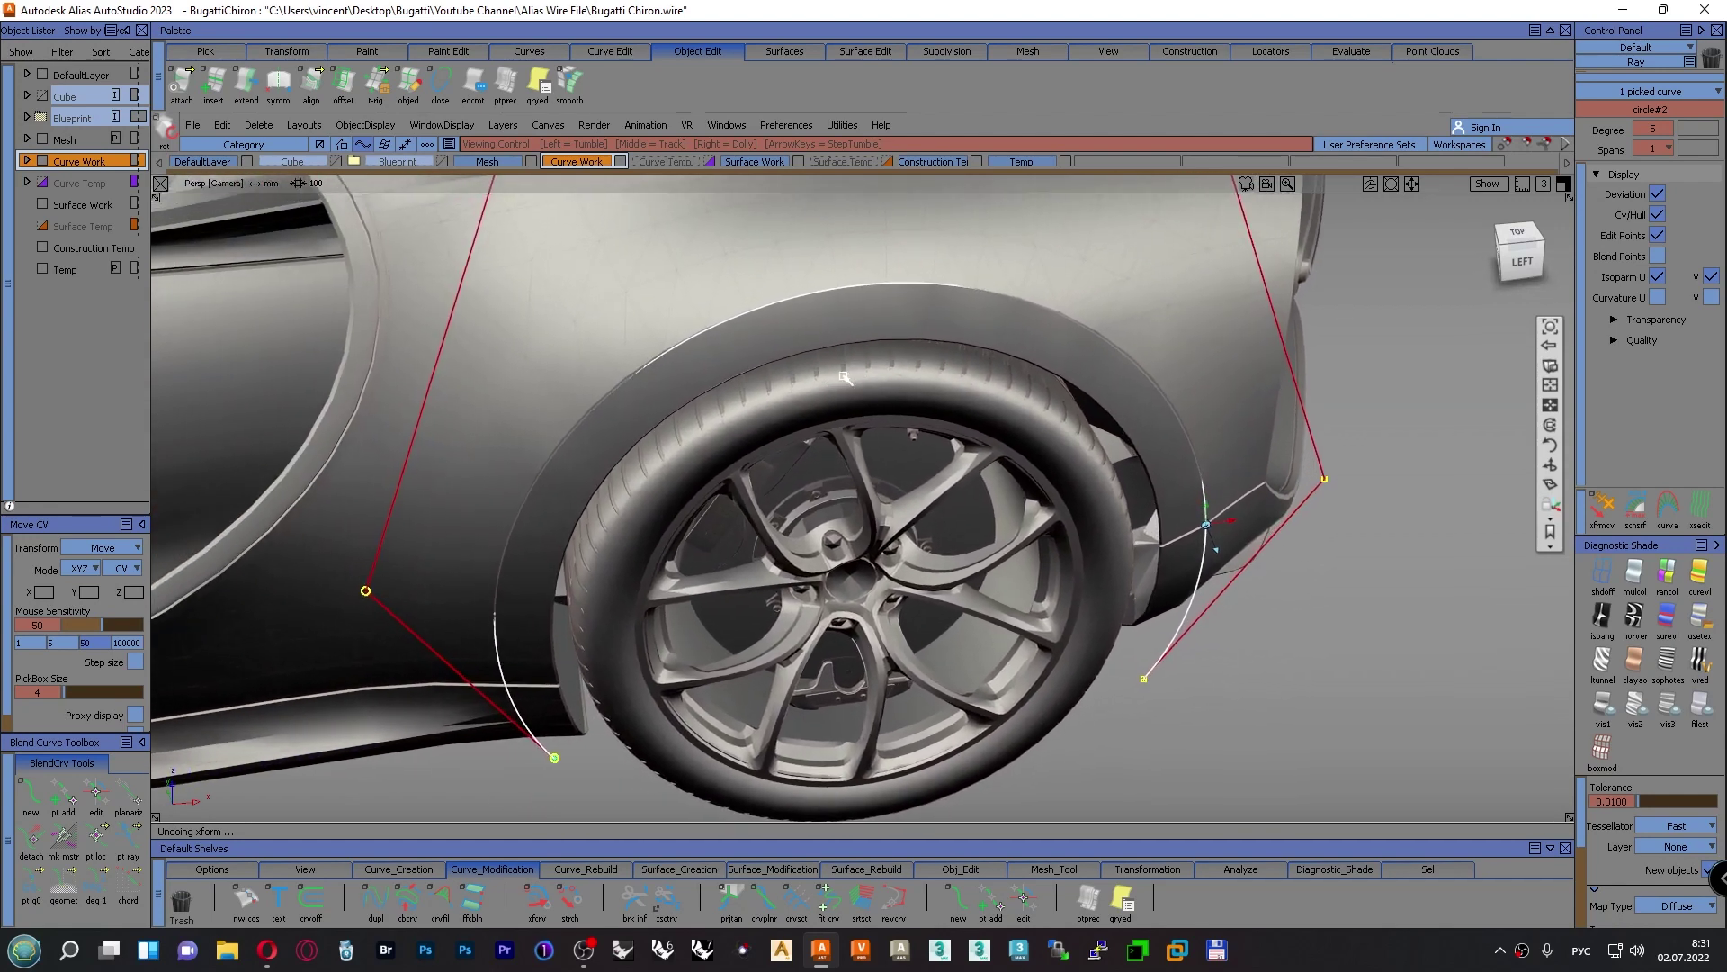
{"action": "left_click", "coordinate": [827, 291], "text": "alt+shift"}
{"action": "right_click_drag", "start_coordinate": [834, 332], "coordinate": [726, 373], "text": "alt+shift"}
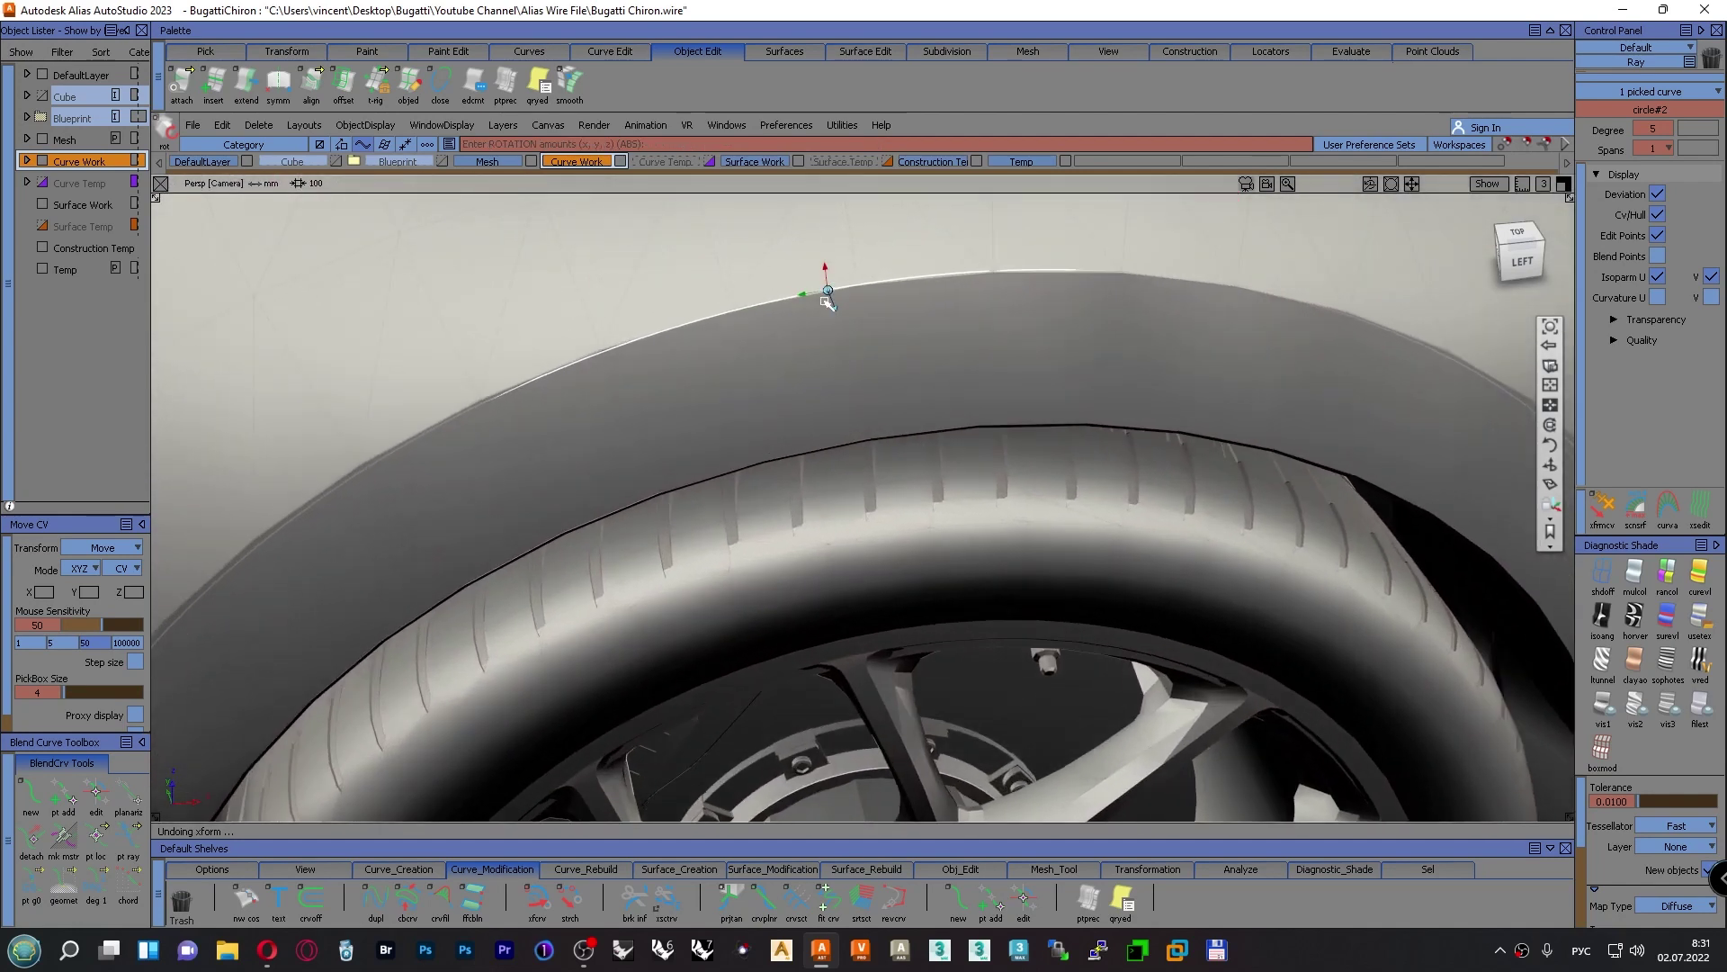
{"action": "left_click_drag", "start_coordinate": [726, 373], "coordinate": [1183, 325], "text": "alt+shift"}
{"action": "left_click_drag", "start_coordinate": [1237, 291], "coordinate": [798, 339], "text": "alt+shift"}
{"action": "right_click_drag", "start_coordinate": [798, 339], "coordinate": [1014, 335], "text": "alt+shift"}
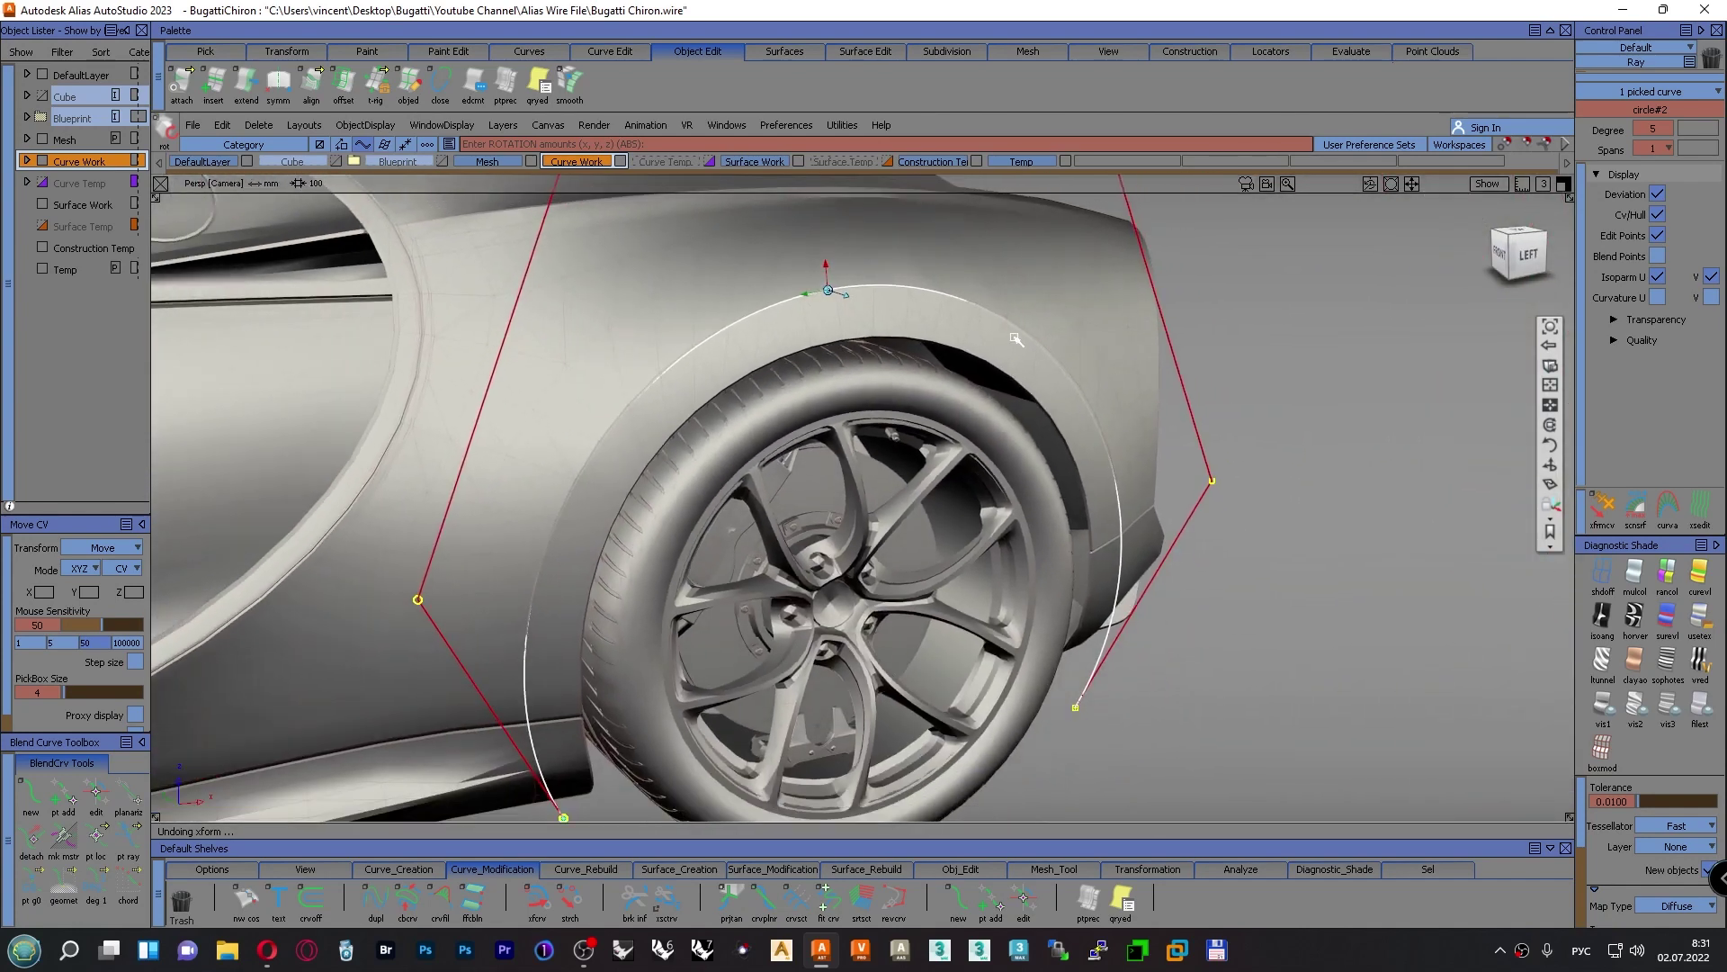
Scale the rear arch curve's two lower end CVs slightly apart in the left side view
{"action": "left_click", "coordinate": [1525, 260]}
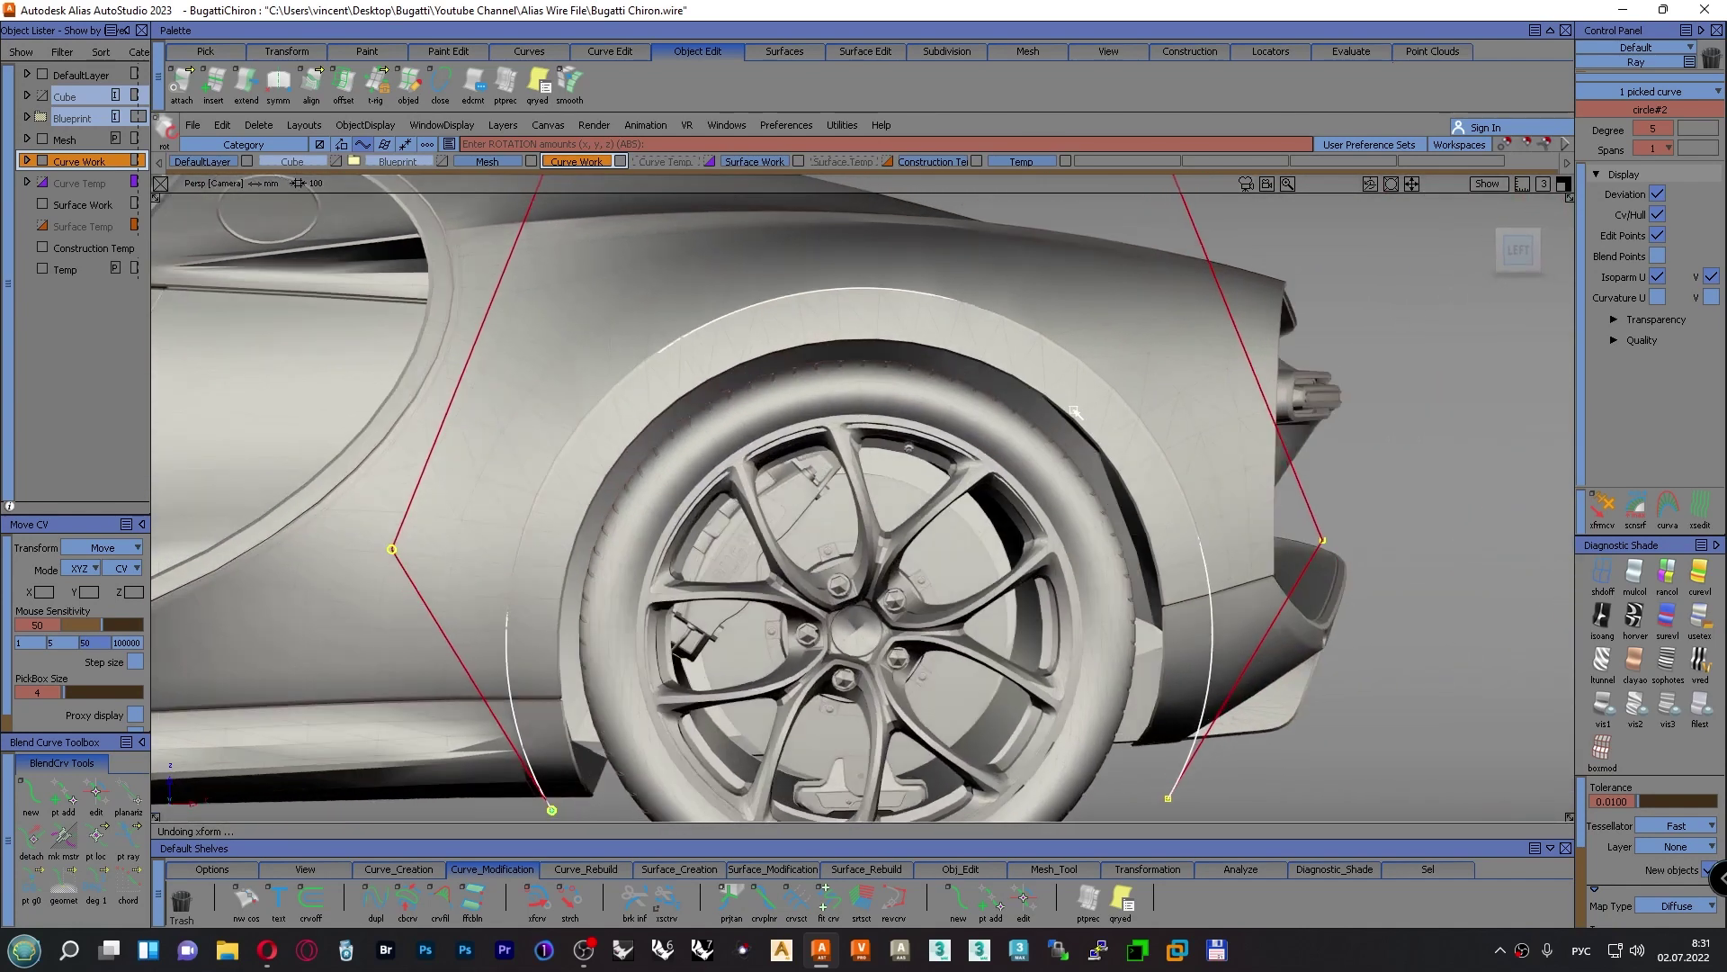
{"action": "middle_click_drag", "start_coordinate": [1027, 459], "coordinate": [1038, 379], "text": "alt+shift"}
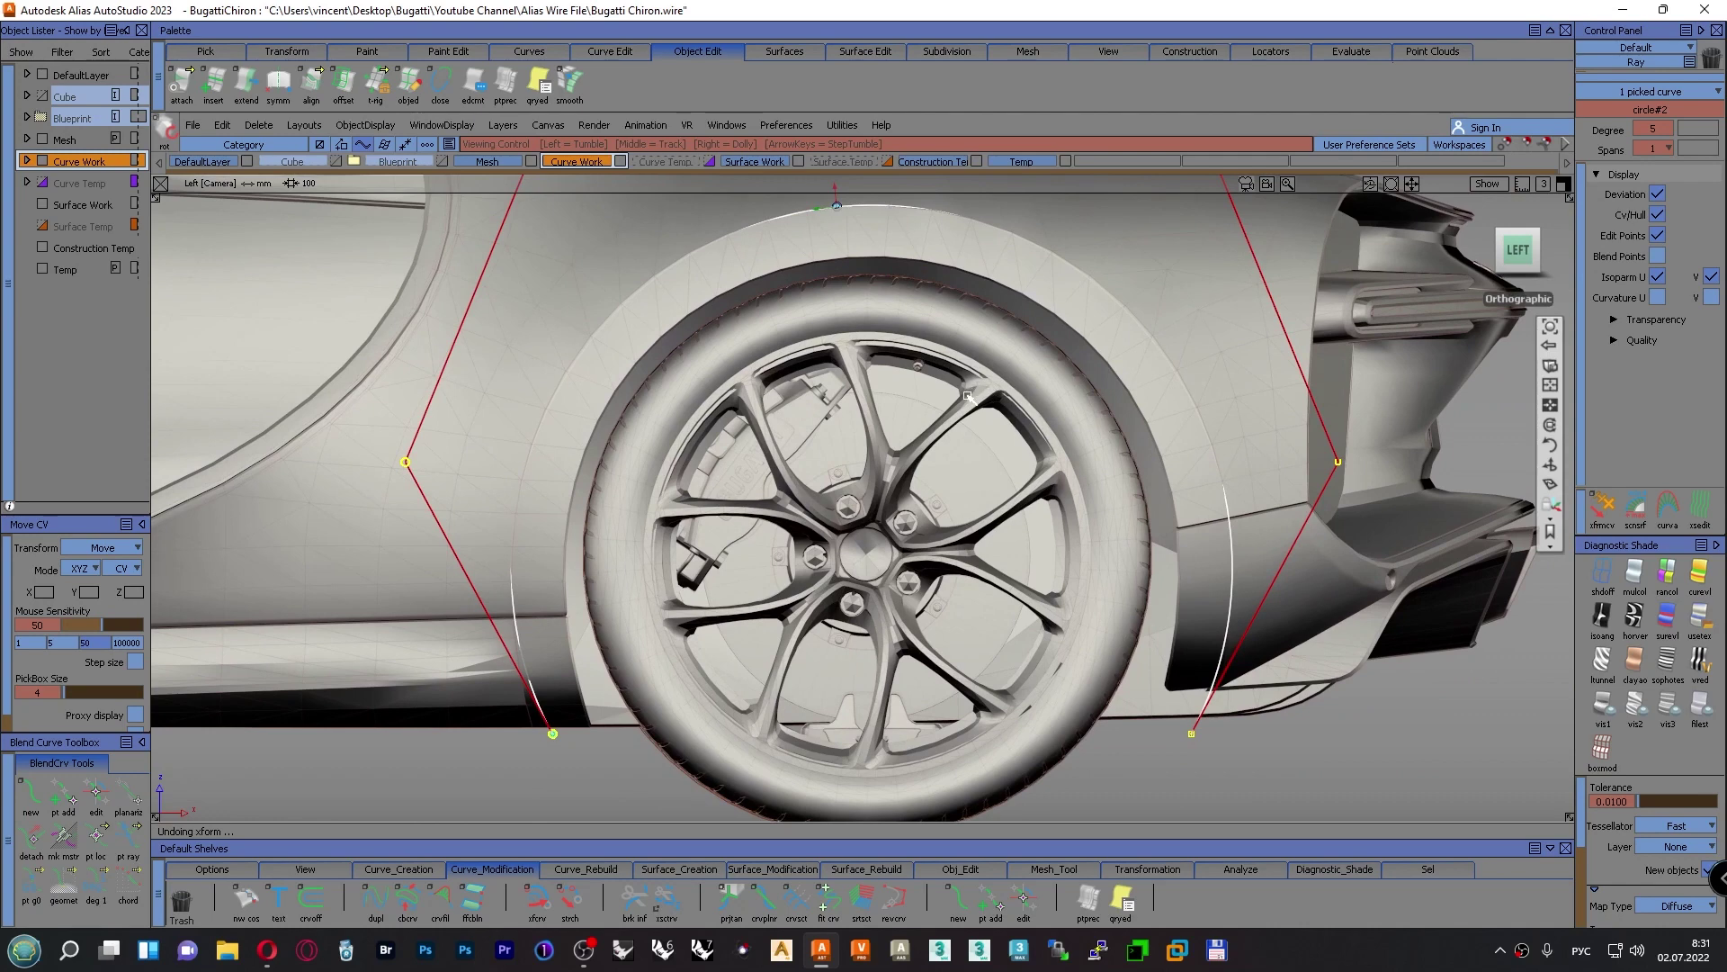
{"action": "left_click_drag", "start_coordinate": [967, 395], "coordinate": [967, 410], "text": "alt+shift"}
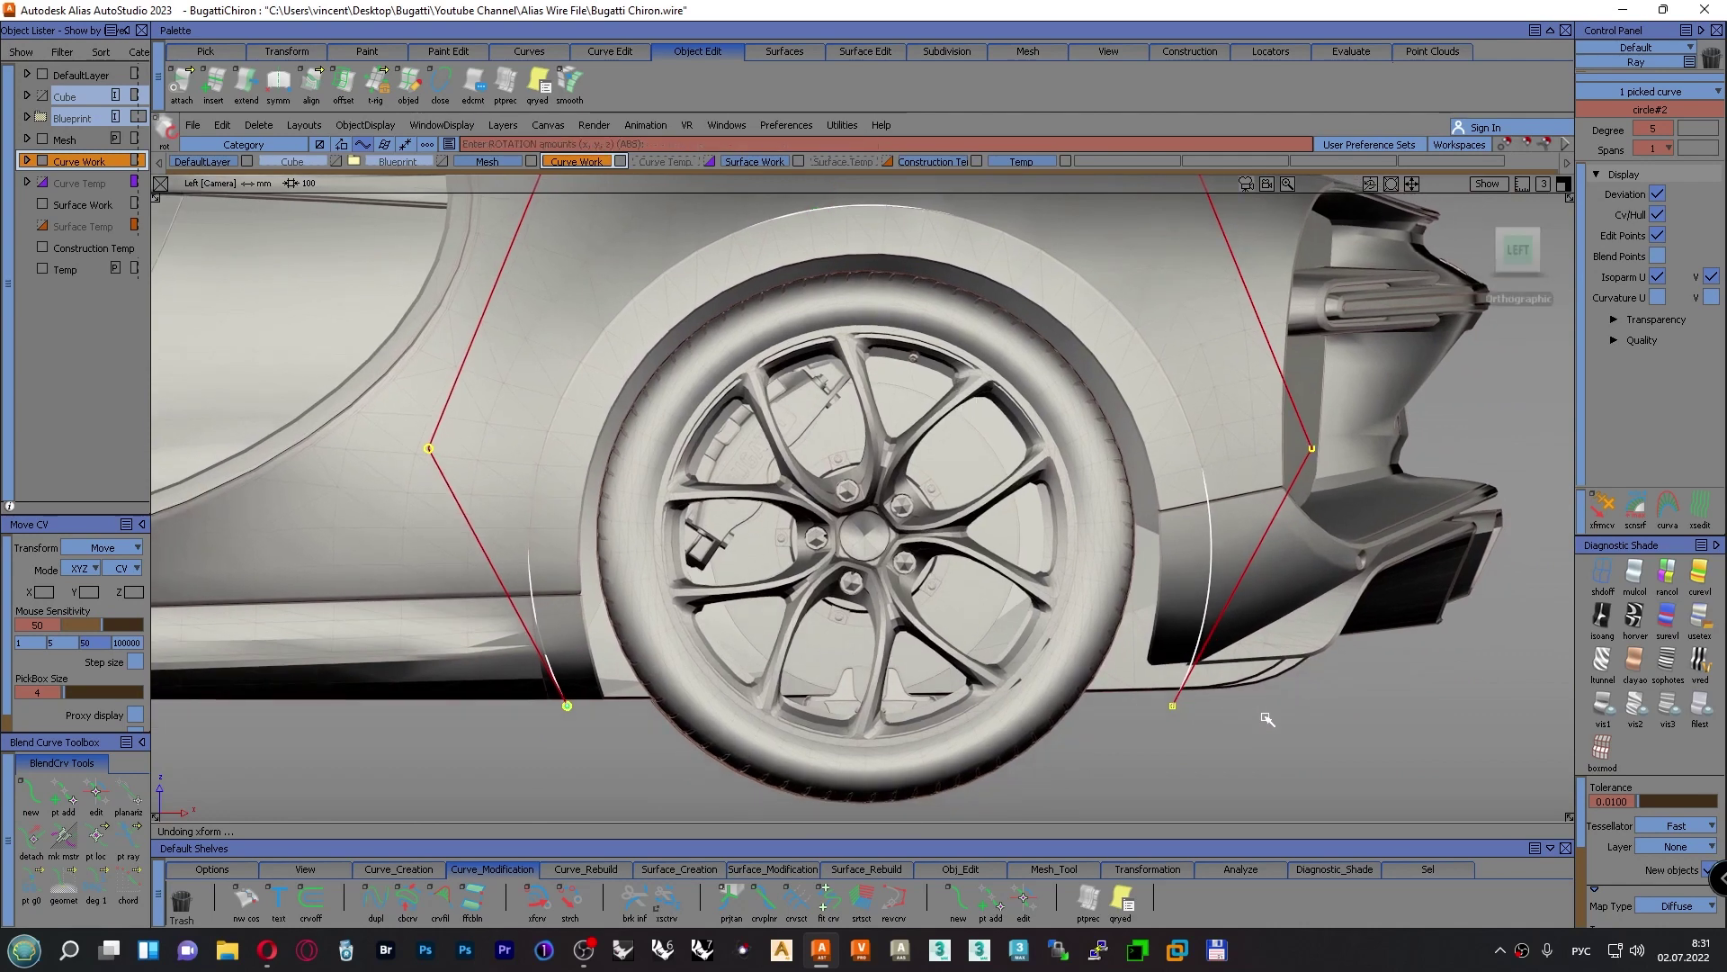
{"action": "left_click_drag", "start_coordinate": [1266, 719], "coordinate": [1329, 727], "text": "ctrl+shift"}
{"action": "left_click_drag", "start_coordinate": [522, 693], "coordinate": [1216, 756]}
{"action": "middle_click_drag", "start_coordinate": [1316, 760], "coordinate": [1382, 786], "text": "ctrl+shift"}
{"action": "middle_click_drag", "start_coordinate": [1357, 717], "coordinate": [1423, 716], "text": "ctrl+shift"}
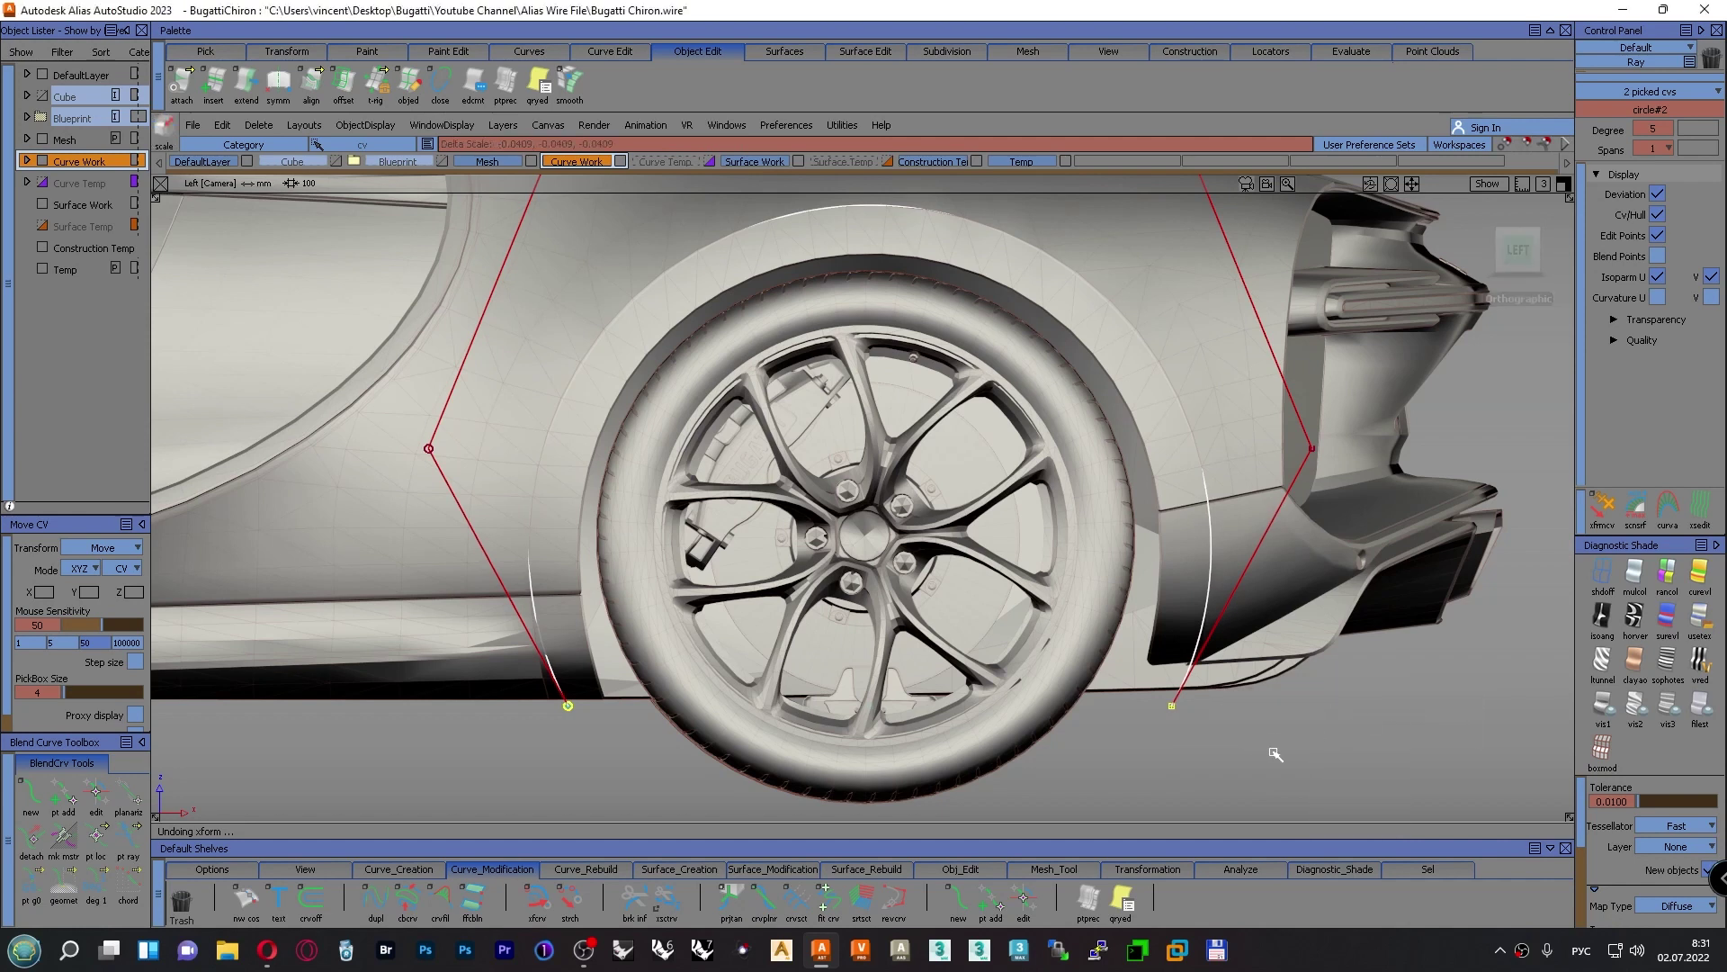
{"action": "left_click_drag", "start_coordinate": [1271, 754], "coordinate": [1299, 752]}
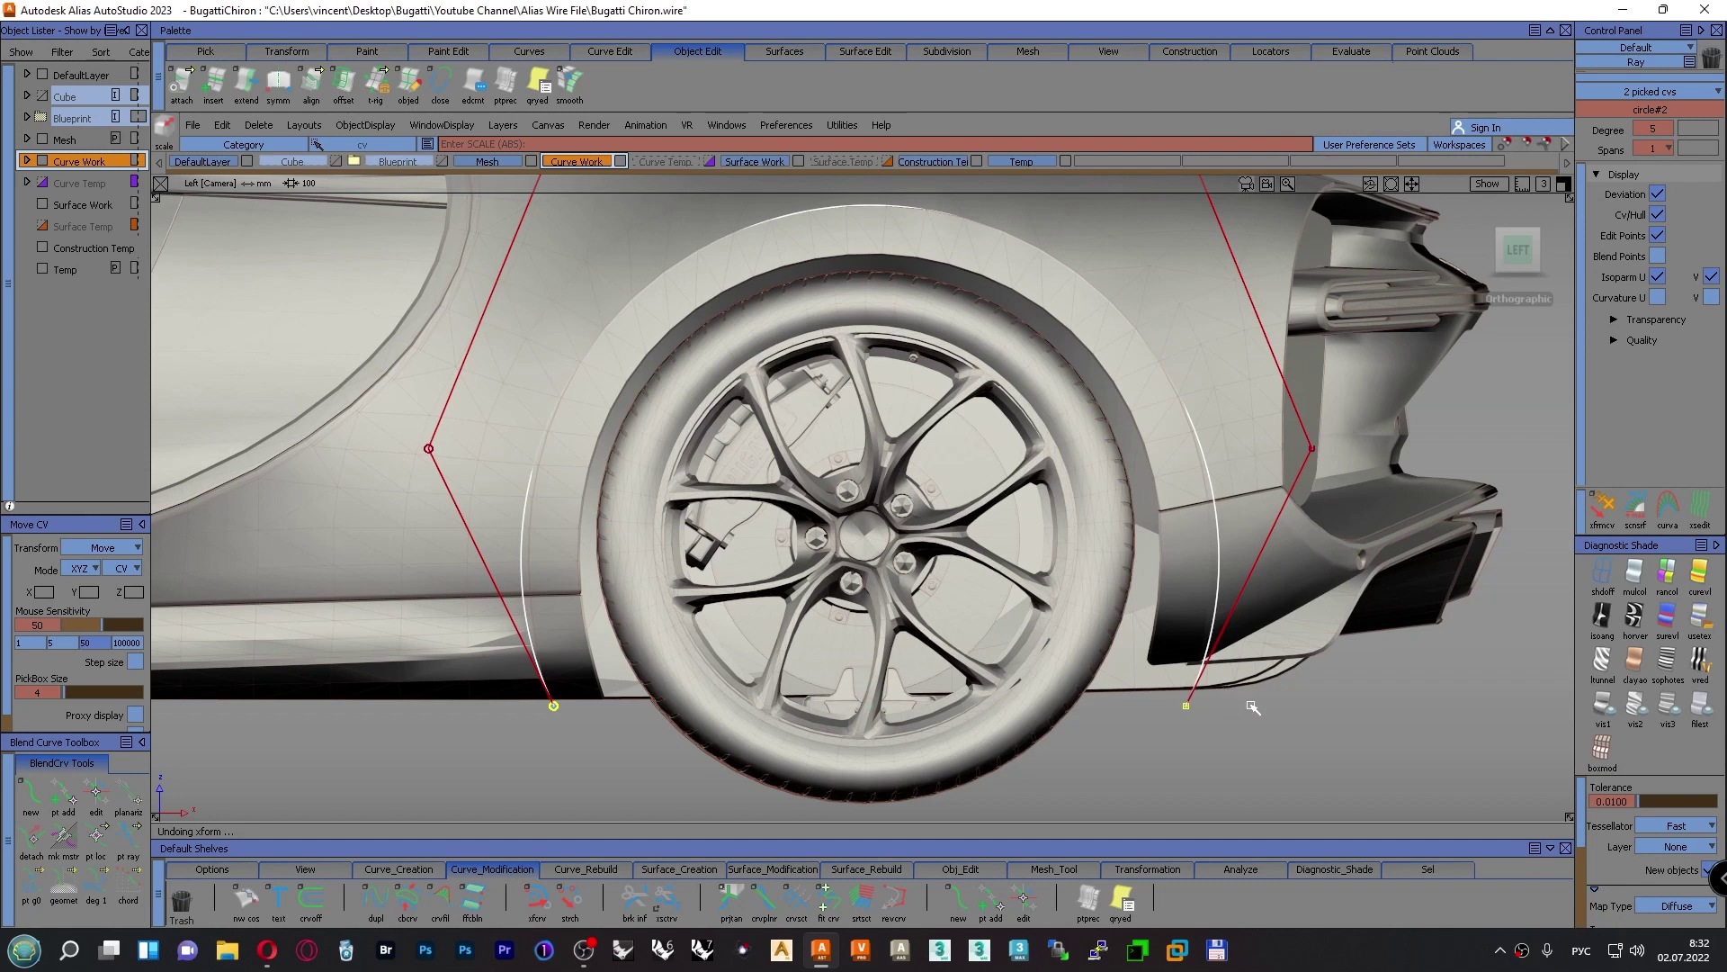
Pick the rear arch curve's two middle side CVs and scale them slightly closer together
{"action": "left_click_drag", "start_coordinate": [1287, 735], "coordinate": [1344, 730], "text": "ctrl+shift"}
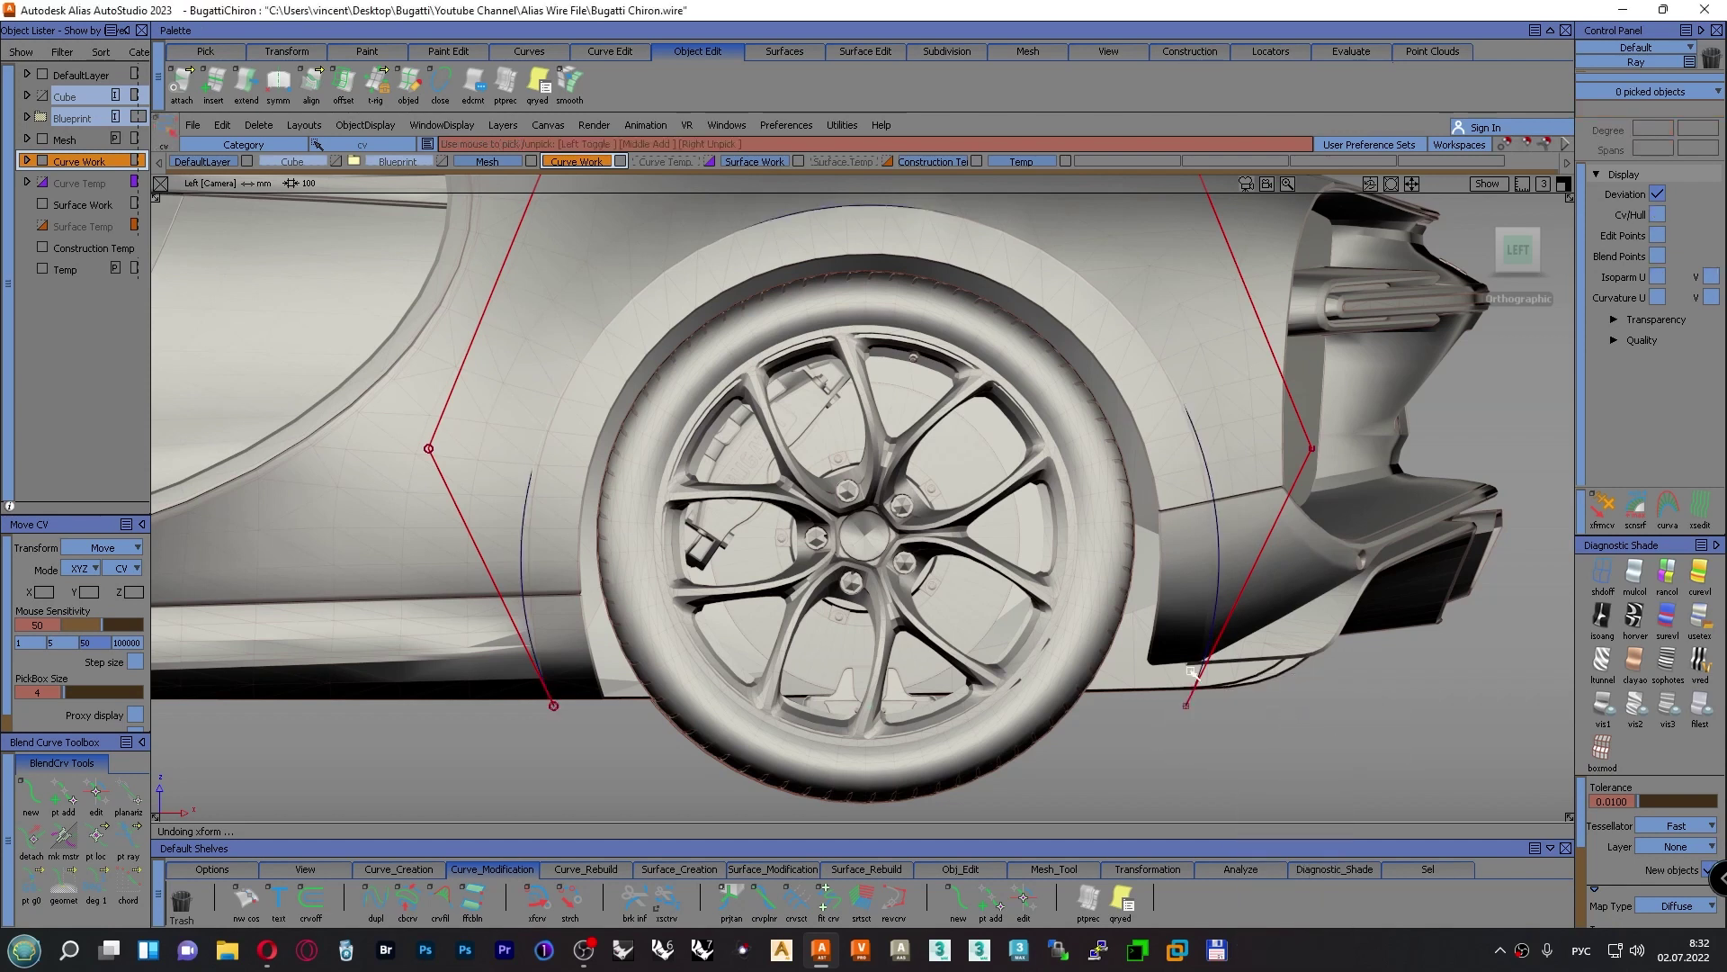
{"action": "left_click_drag", "start_coordinate": [392, 398], "coordinate": [1315, 494]}
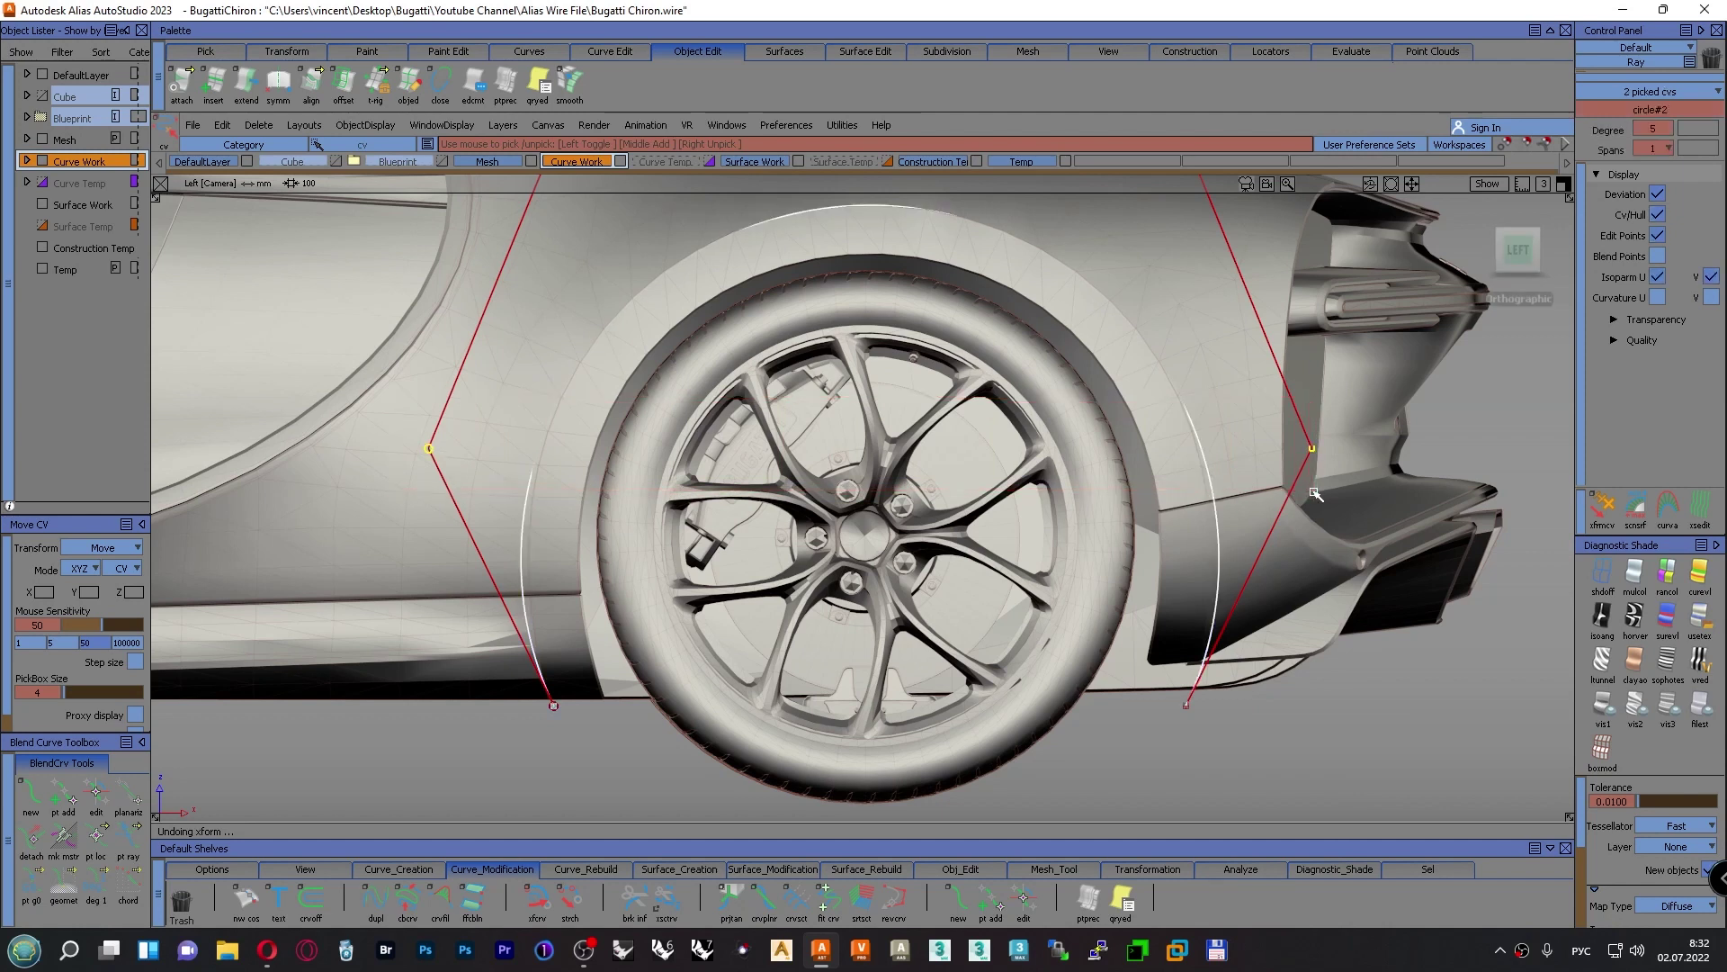
{"action": "middle_click_drag", "start_coordinate": [1409, 659], "coordinate": [1518, 671], "text": "ctrl+shift"}
{"action": "left_click_drag", "start_coordinate": [1459, 661], "coordinate": [1418, 664]}
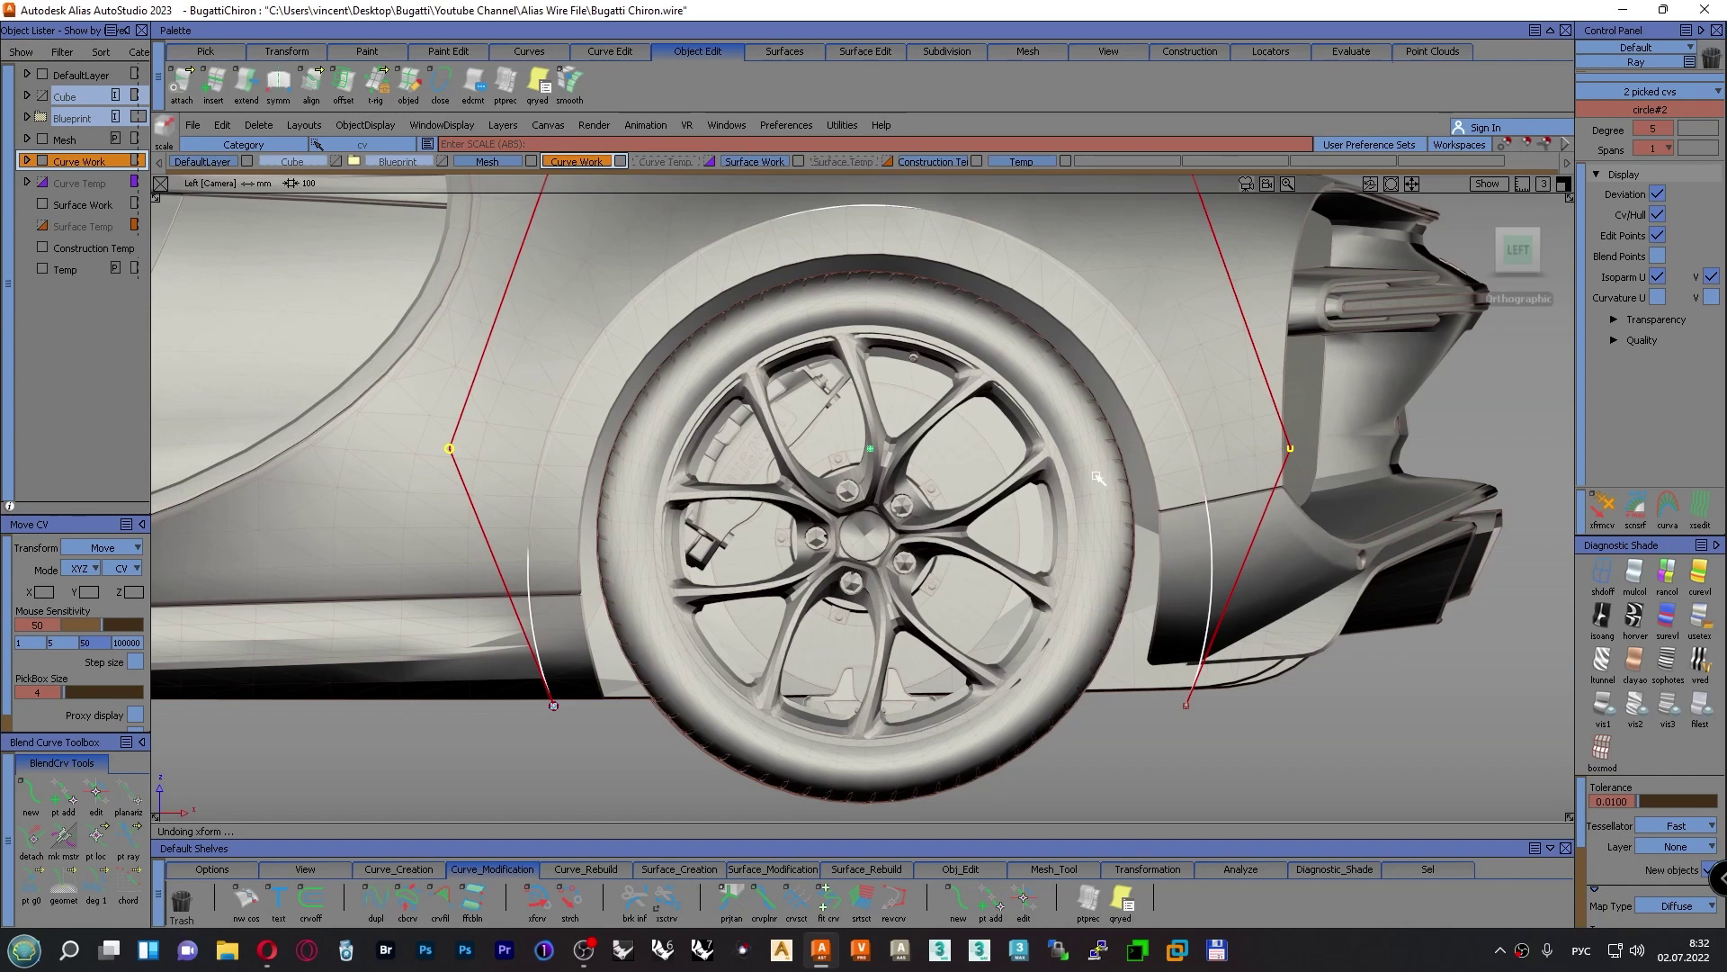
Pick the rear arch curve's two top CVs and scale them apart to widen the arch's upper part
{"action": "right_click_drag", "start_coordinate": [1097, 477], "coordinate": [1075, 550], "text": "alt+shift"}
{"action": "middle_click_drag", "start_coordinate": [1075, 550], "coordinate": [1070, 645], "text": "alt+shift"}
{"action": "right_click_drag", "start_coordinate": [1053, 609], "coordinate": [1051, 635], "text": "alt+shift"}
{"action": "middle_click_drag", "start_coordinate": [1051, 635], "coordinate": [1056, 691], "text": "alt+shift"}
{"action": "left_click_drag", "start_coordinate": [1390, 355], "coordinate": [1390, 329], "text": "ctrl+shift"}
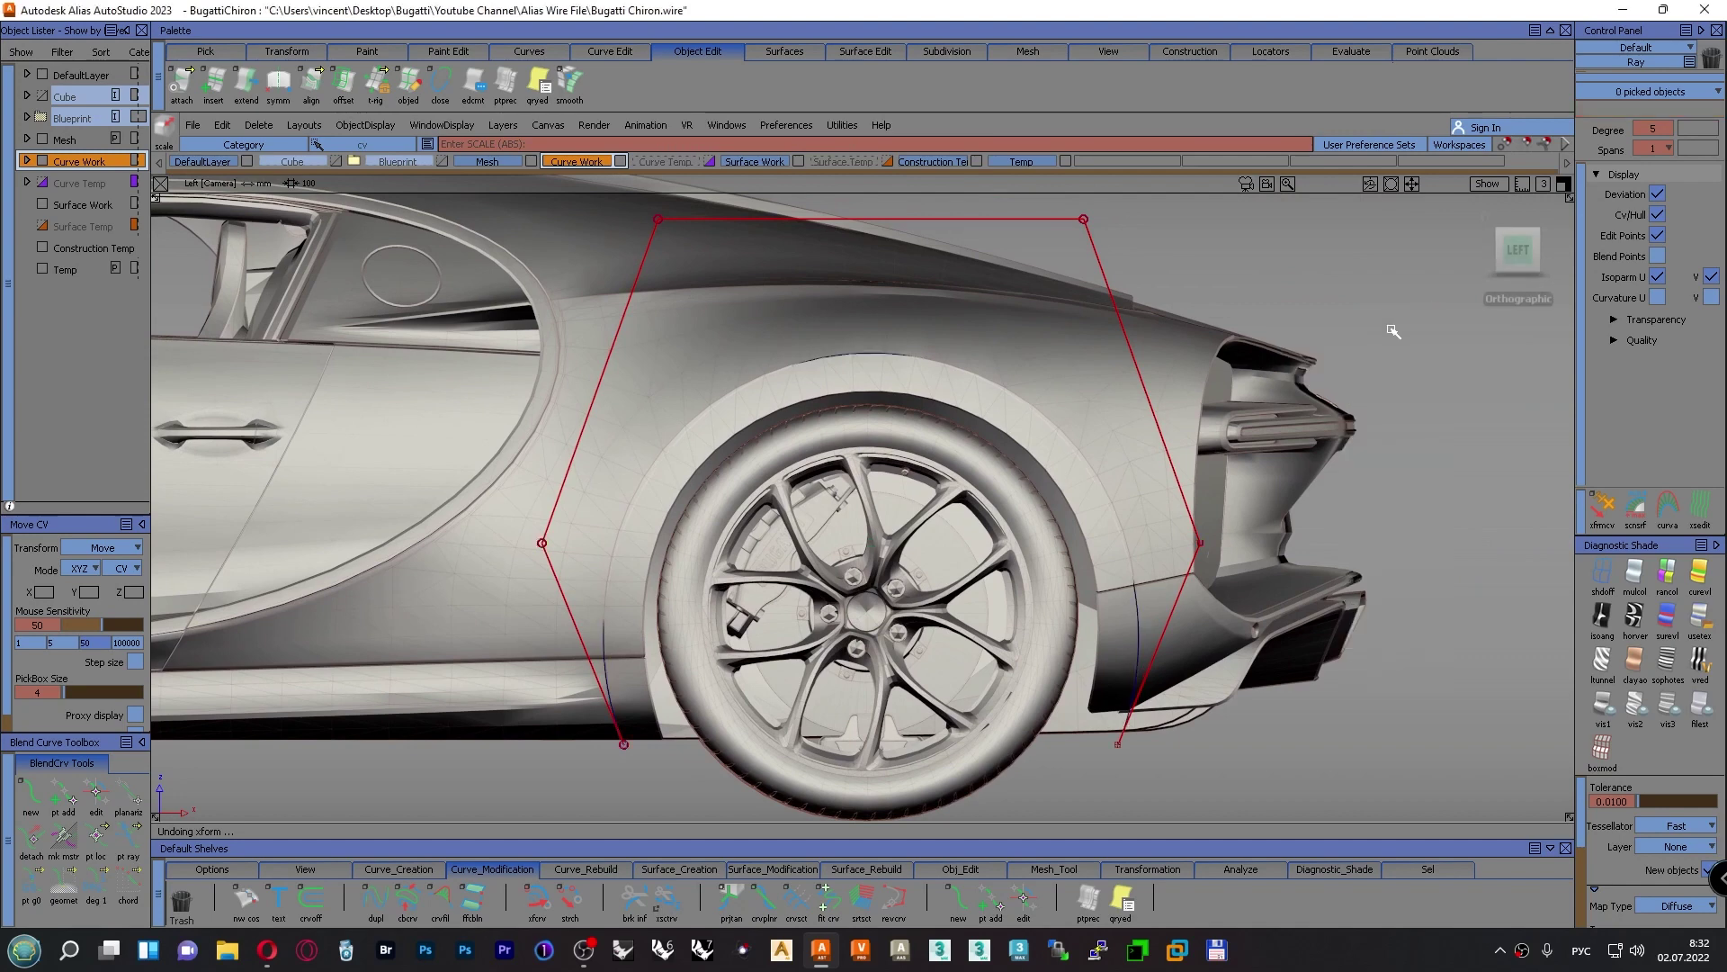
{"action": "right_click_drag", "start_coordinate": [1394, 332], "coordinate": [1338, 337], "text": "ctrl+shift"}
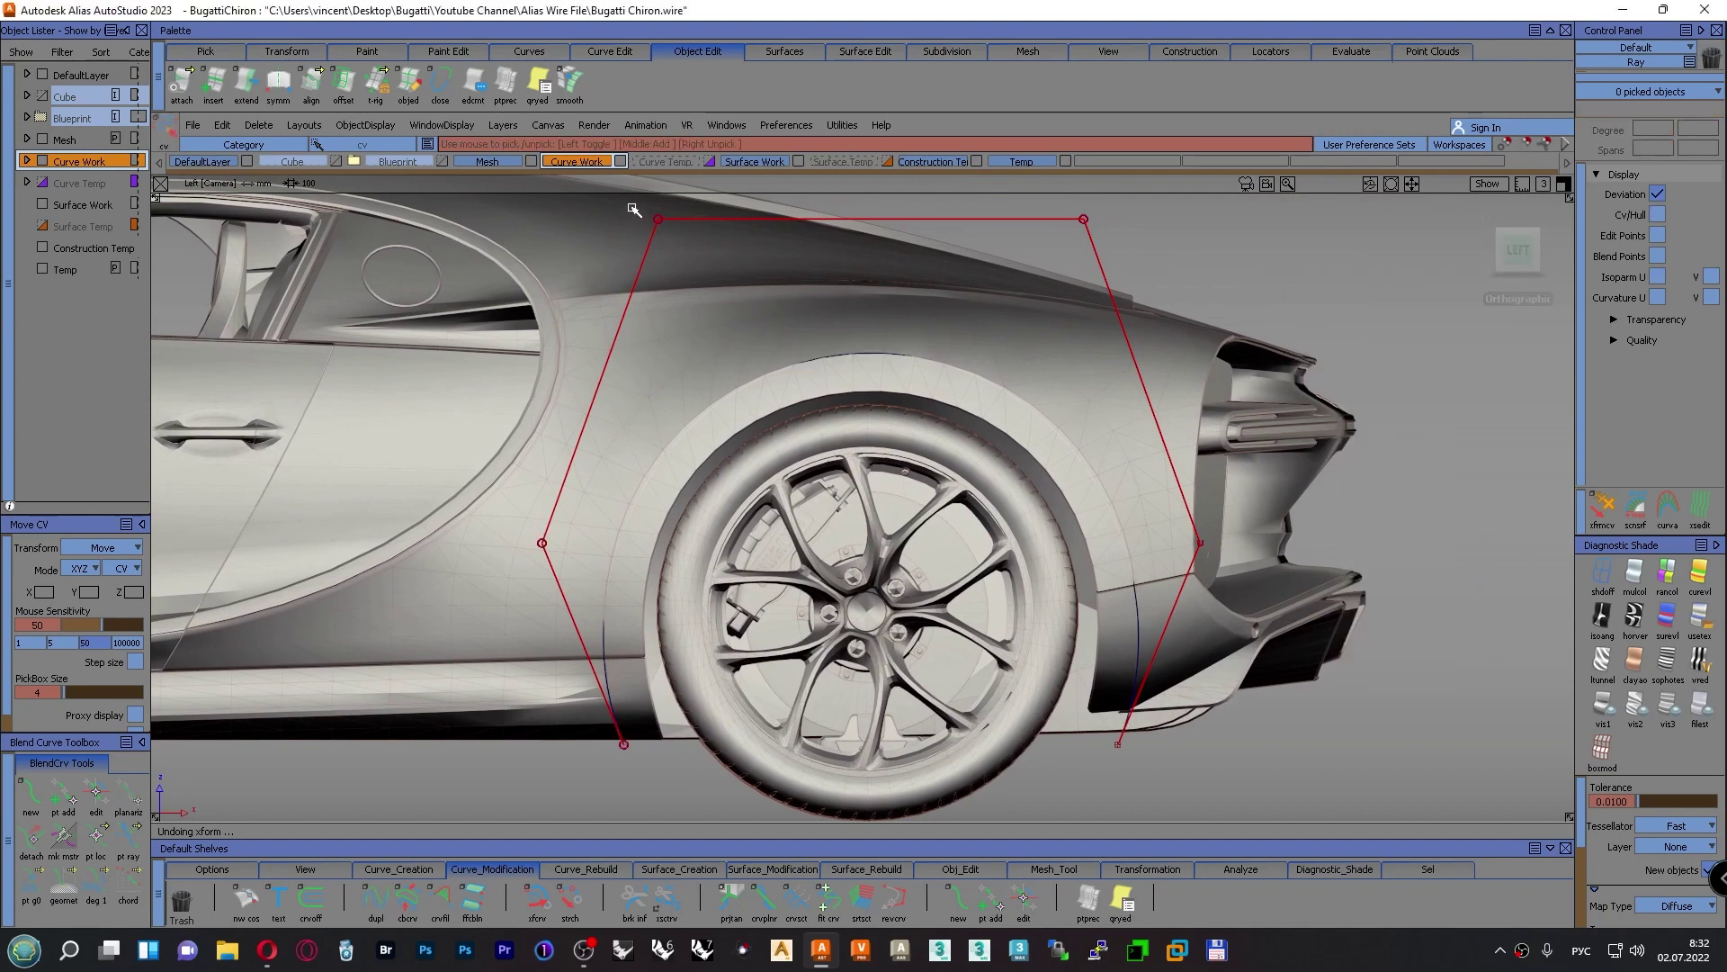
{"action": "left_click_drag", "start_coordinate": [633, 210], "coordinate": [1090, 229]}
{"action": "right_click_drag", "start_coordinate": [1422, 382], "coordinate": [1501, 381], "text": "ctrl+shift"}
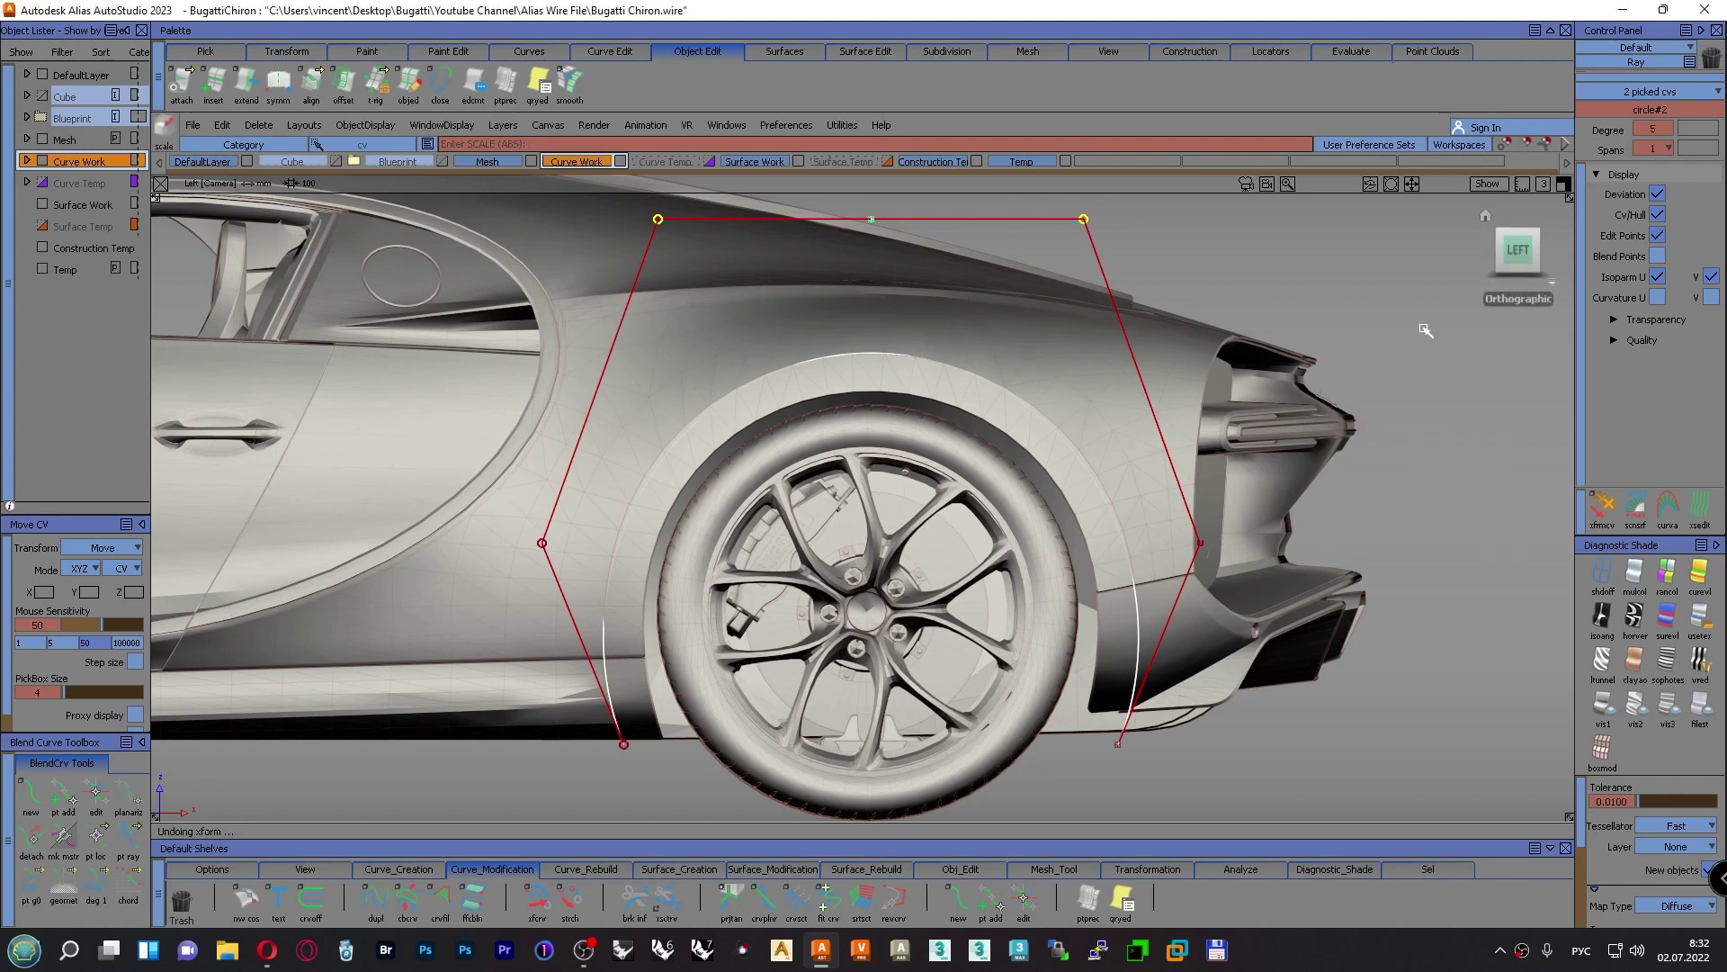
{"action": "left_click_drag", "start_coordinate": [1414, 316], "coordinate": [1469, 316]}
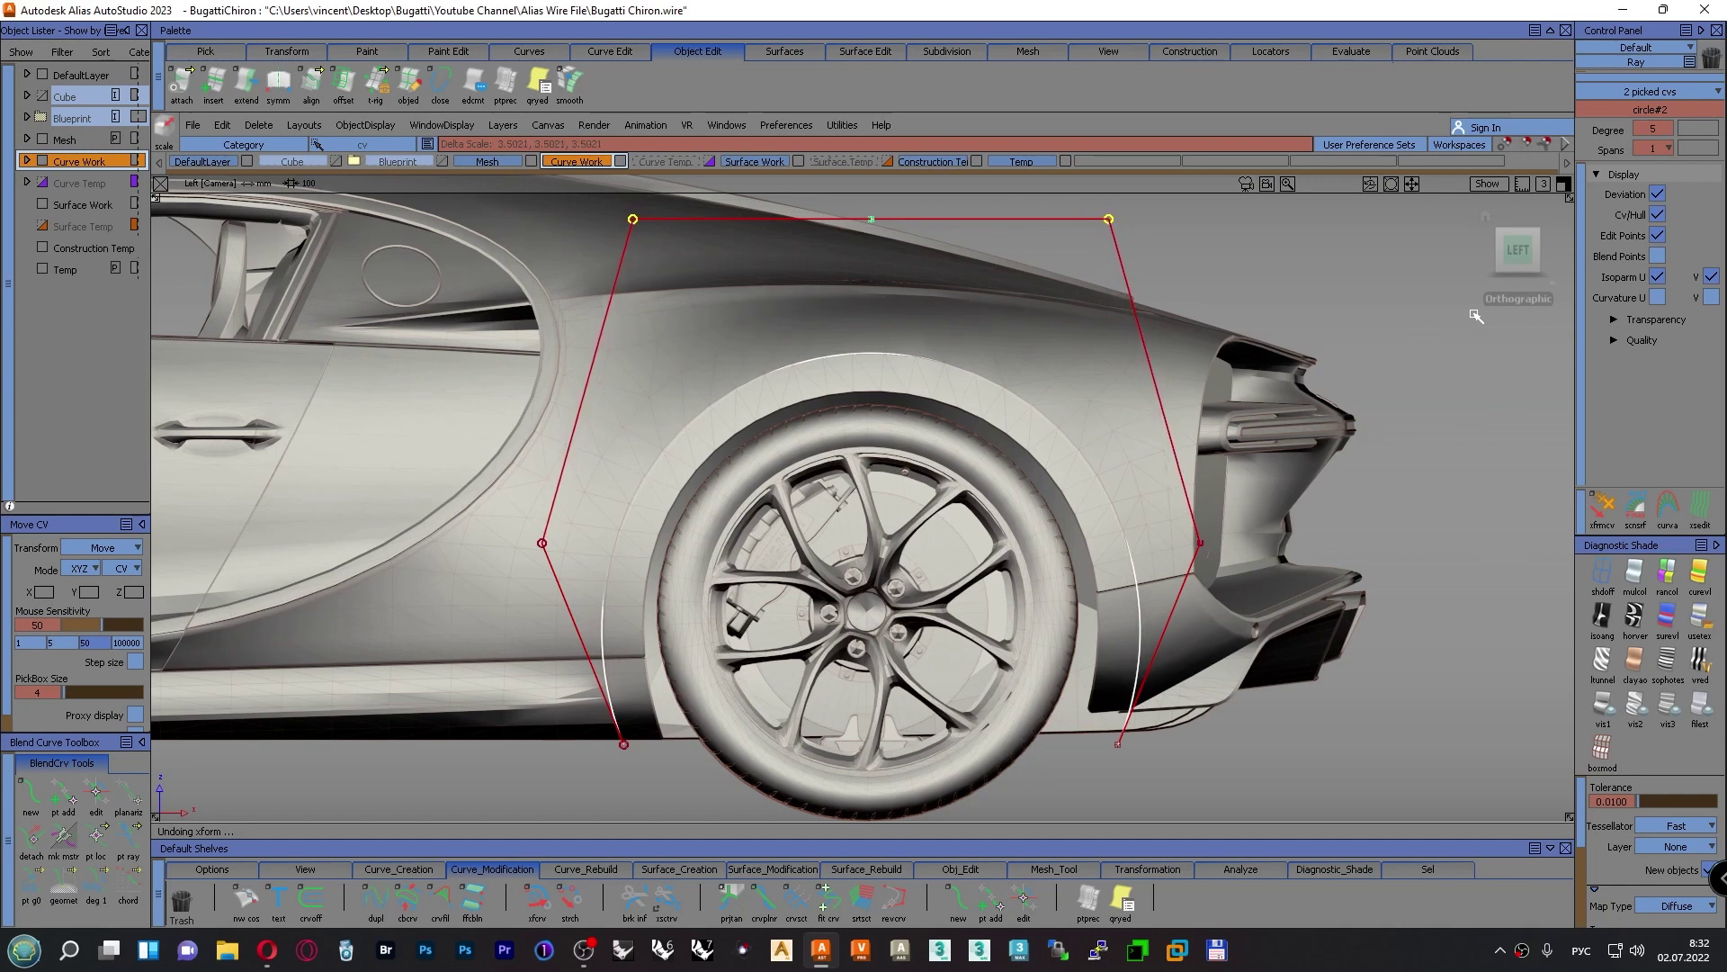
{"action": "left_click_drag", "start_coordinate": [1478, 316], "coordinate": [1482, 316]}
Scale the two middle side CVs marginally inward again, clear the selection and check the curve in perspective
{"action": "left_click_drag", "start_coordinate": [1431, 308], "coordinate": [1444, 341], "text": "ctrl+shift"}
{"action": "left_click_drag", "start_coordinate": [500, 519], "coordinate": [1264, 580]}
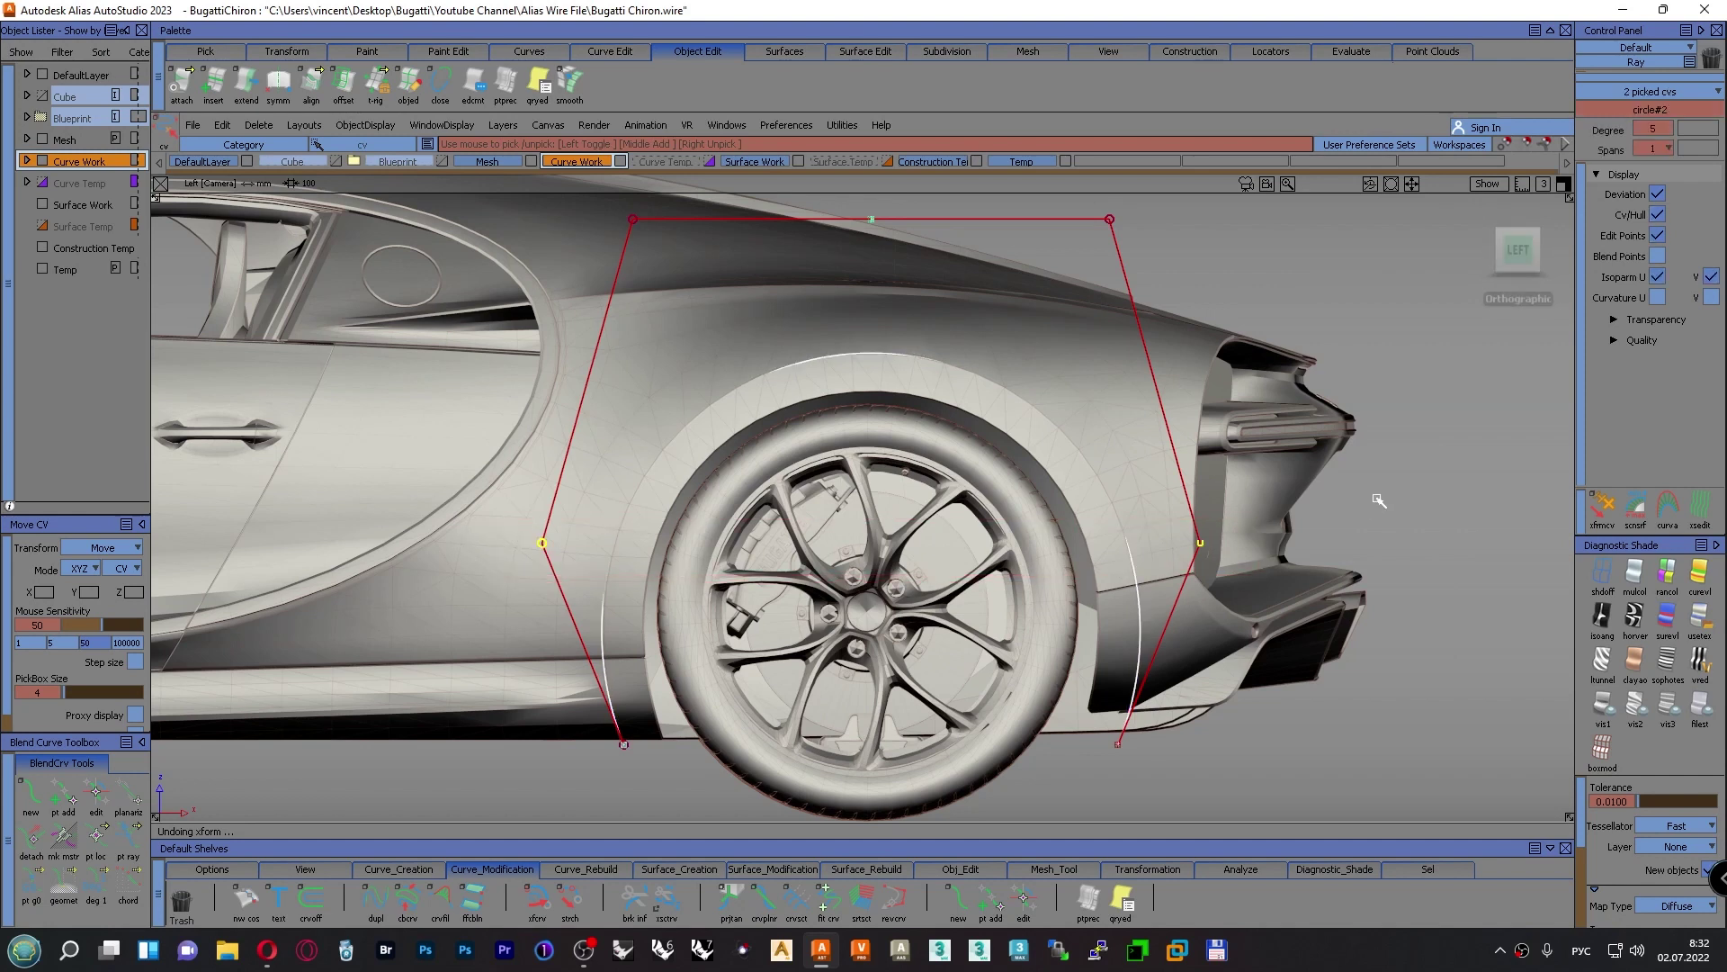
{"action": "left_click_drag", "start_coordinate": [1377, 497], "coordinate": [1410, 501], "text": "ctrl+shift"}
{"action": "middle_click_drag", "start_coordinate": [1411, 501], "coordinate": [1472, 507], "text": "ctrl+shift"}
{"action": "left_click_drag", "start_coordinate": [1472, 509], "coordinate": [1464, 508]}
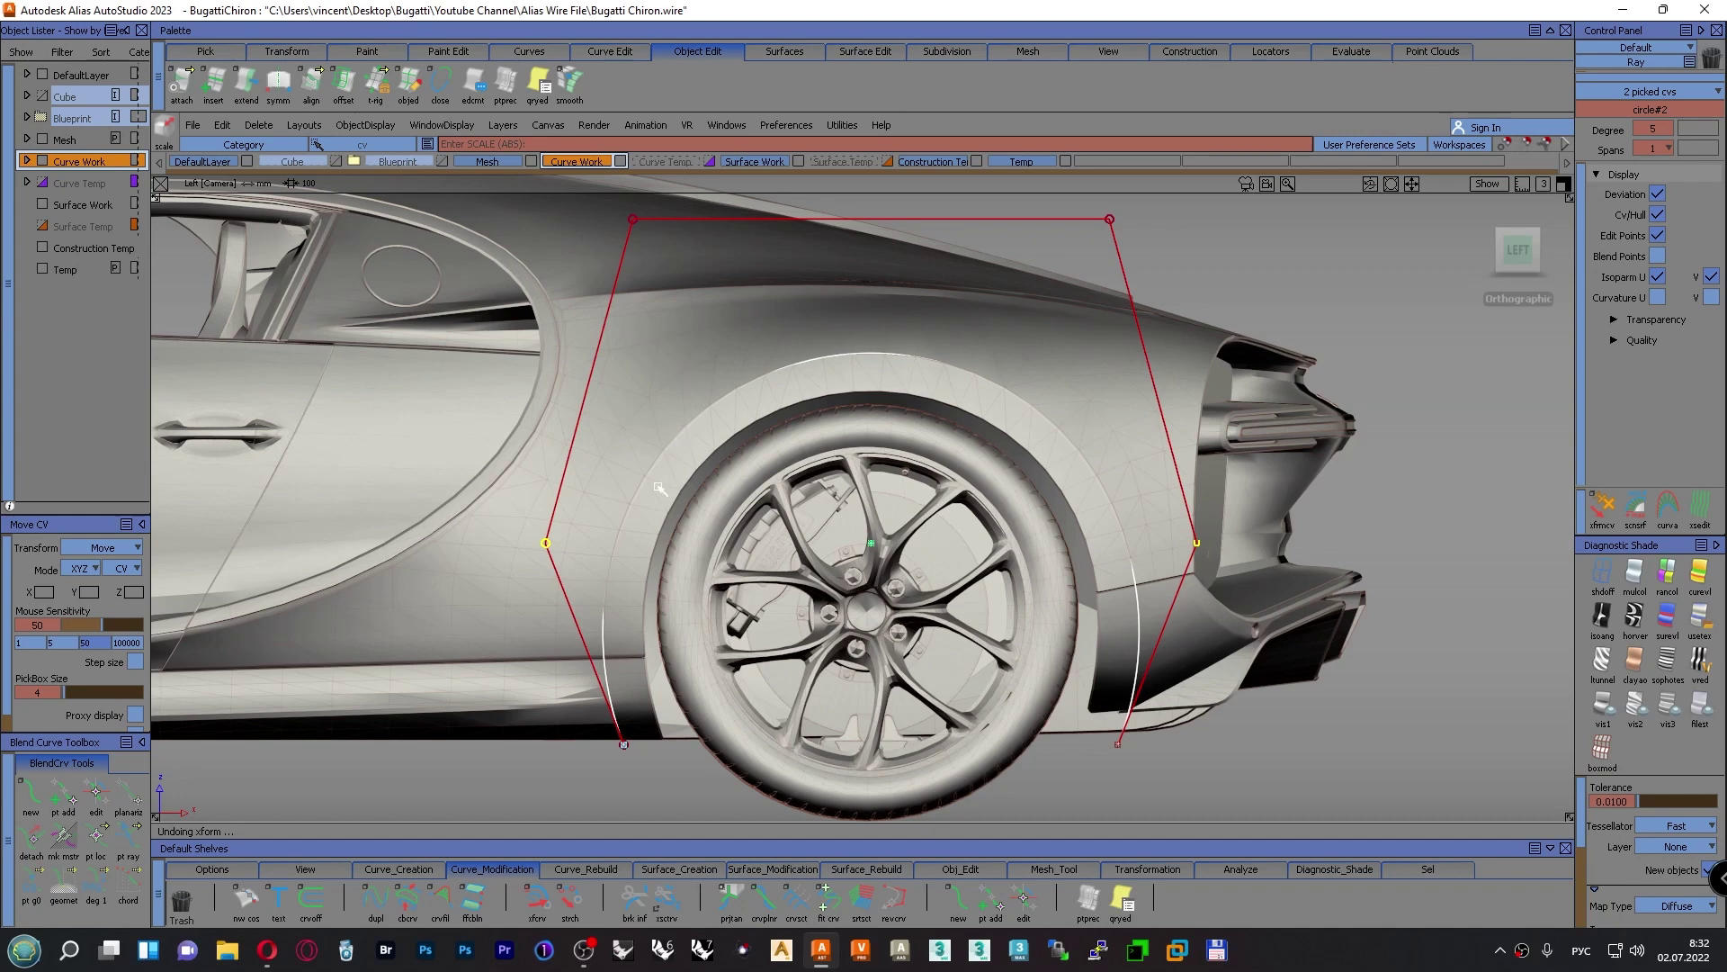
{"action": "left_click_drag", "start_coordinate": [1394, 414], "coordinate": [1396, 367], "text": "ctrl+shift"}
{"action": "left_click_drag", "start_coordinate": [792, 477], "coordinate": [877, 505], "text": "alt+shift"}
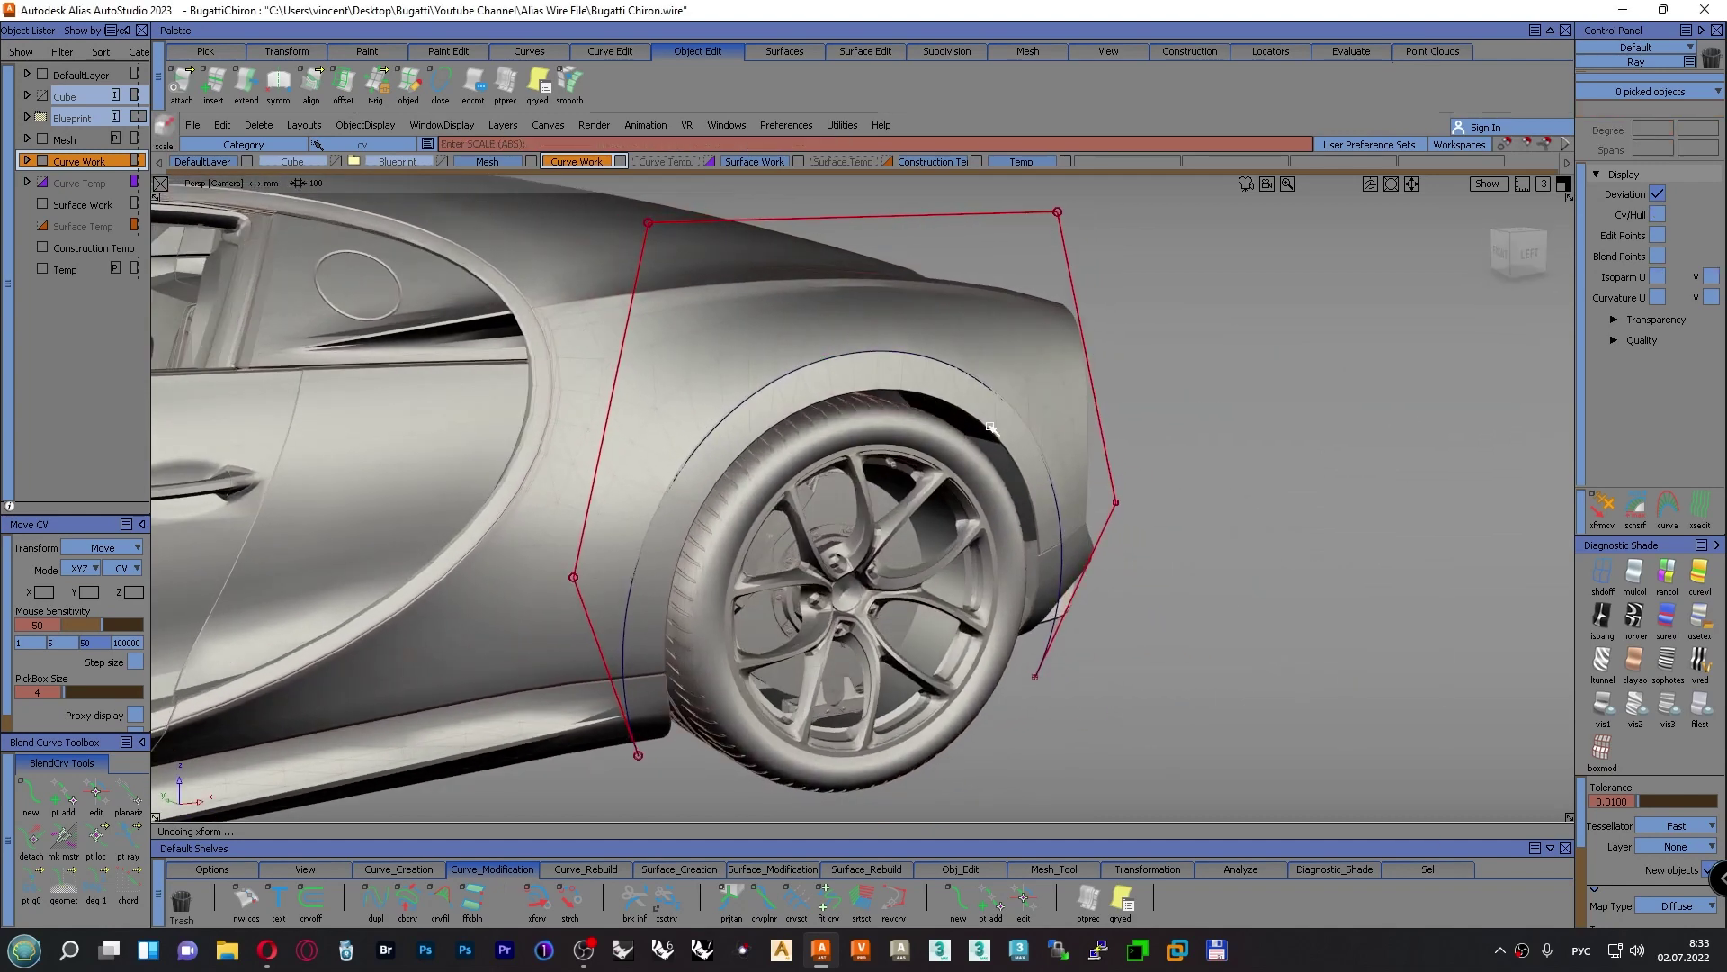
Pick the rear arch curve's two middle side CVs and move them slightly outward along Y
{"action": "right_click_drag", "start_coordinate": [1184, 447], "coordinate": [1007, 453], "text": "ctrl+shift"}
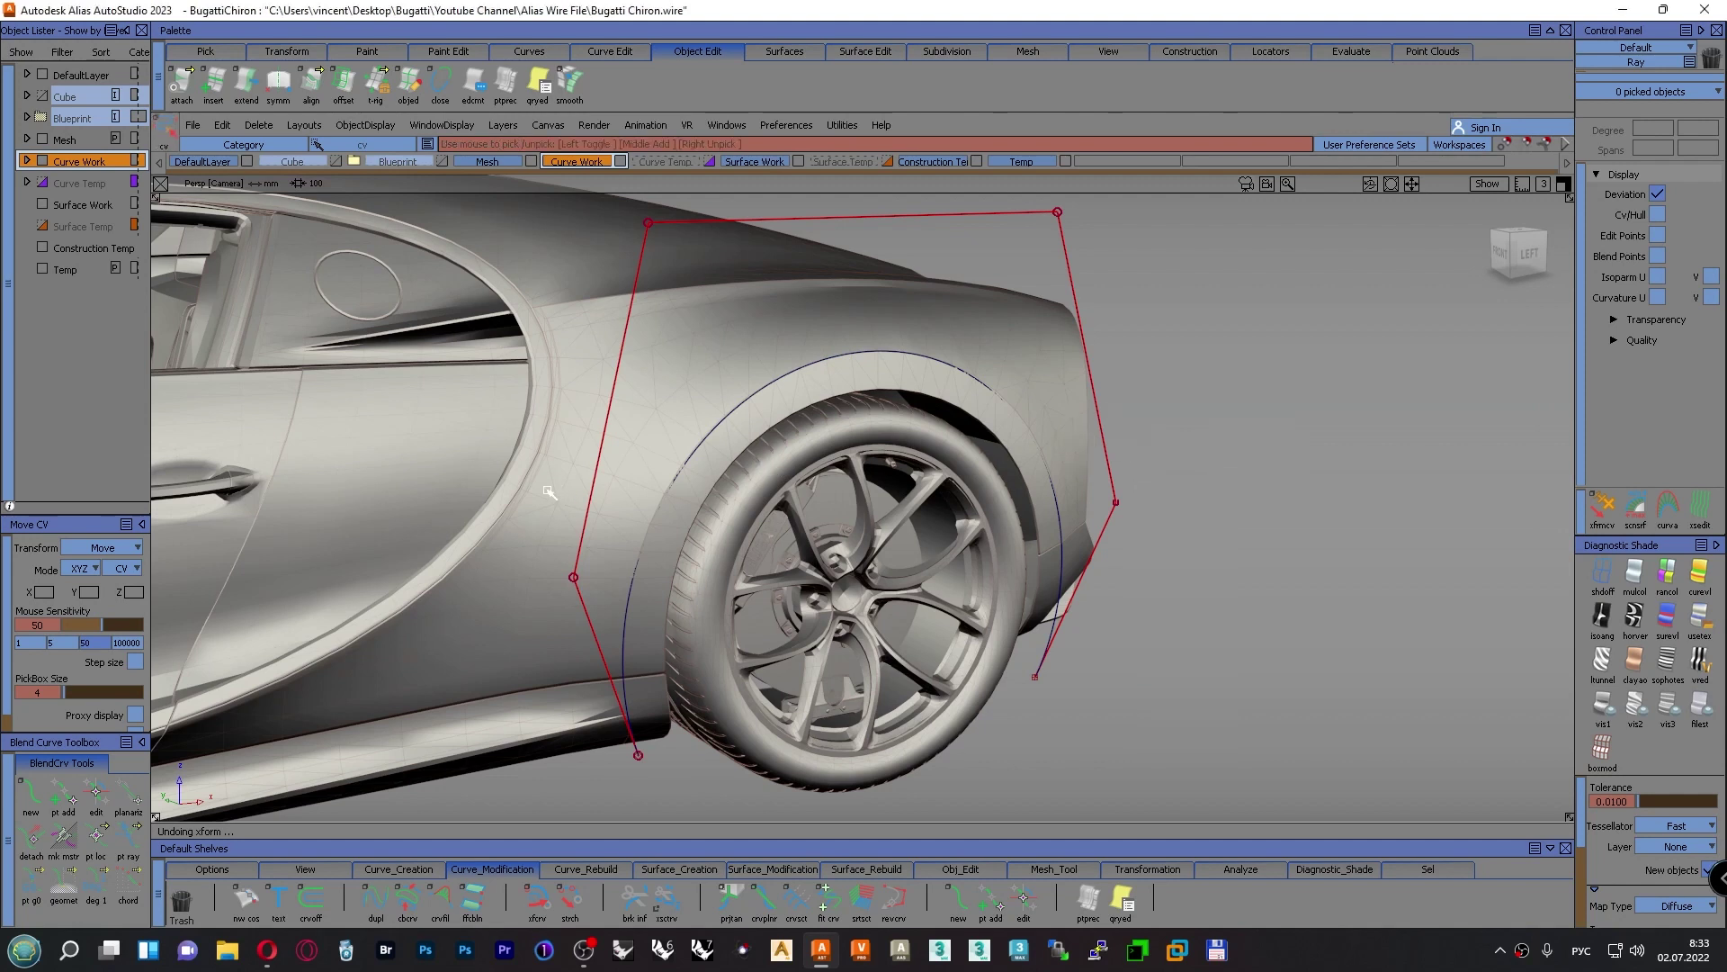
{"action": "left_click_drag", "start_coordinate": [445, 485], "coordinate": [589, 621]}
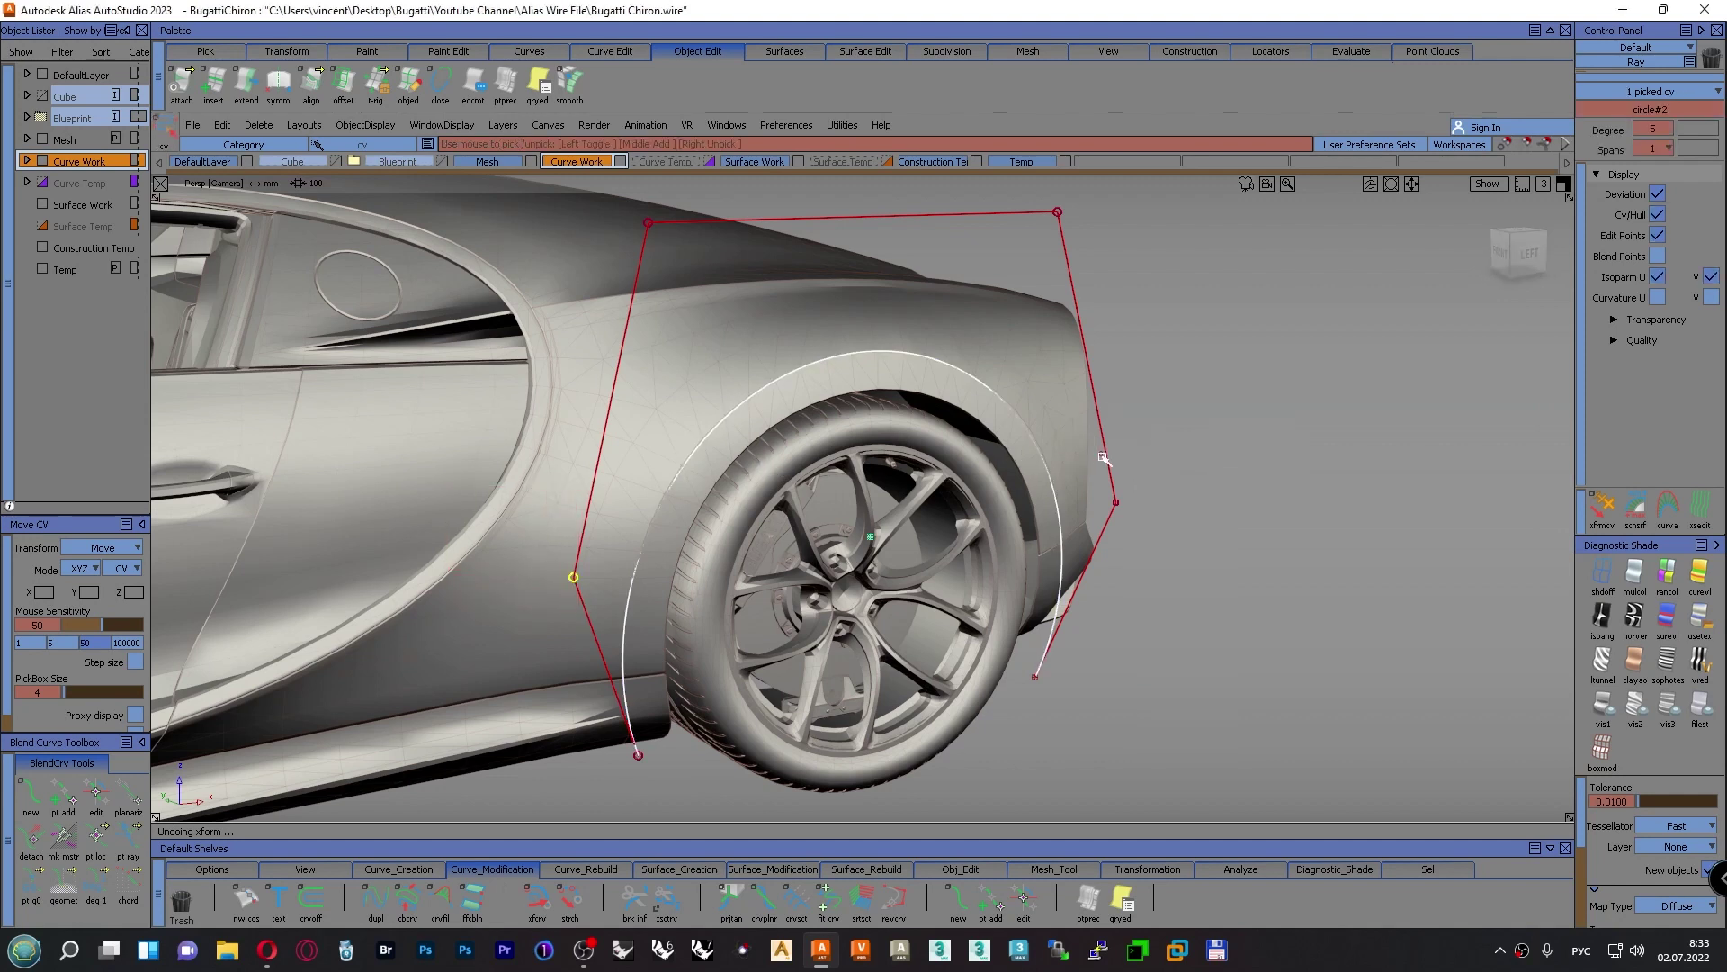
{"action": "left_click_drag", "start_coordinate": [1103, 459], "coordinate": [1145, 521]}
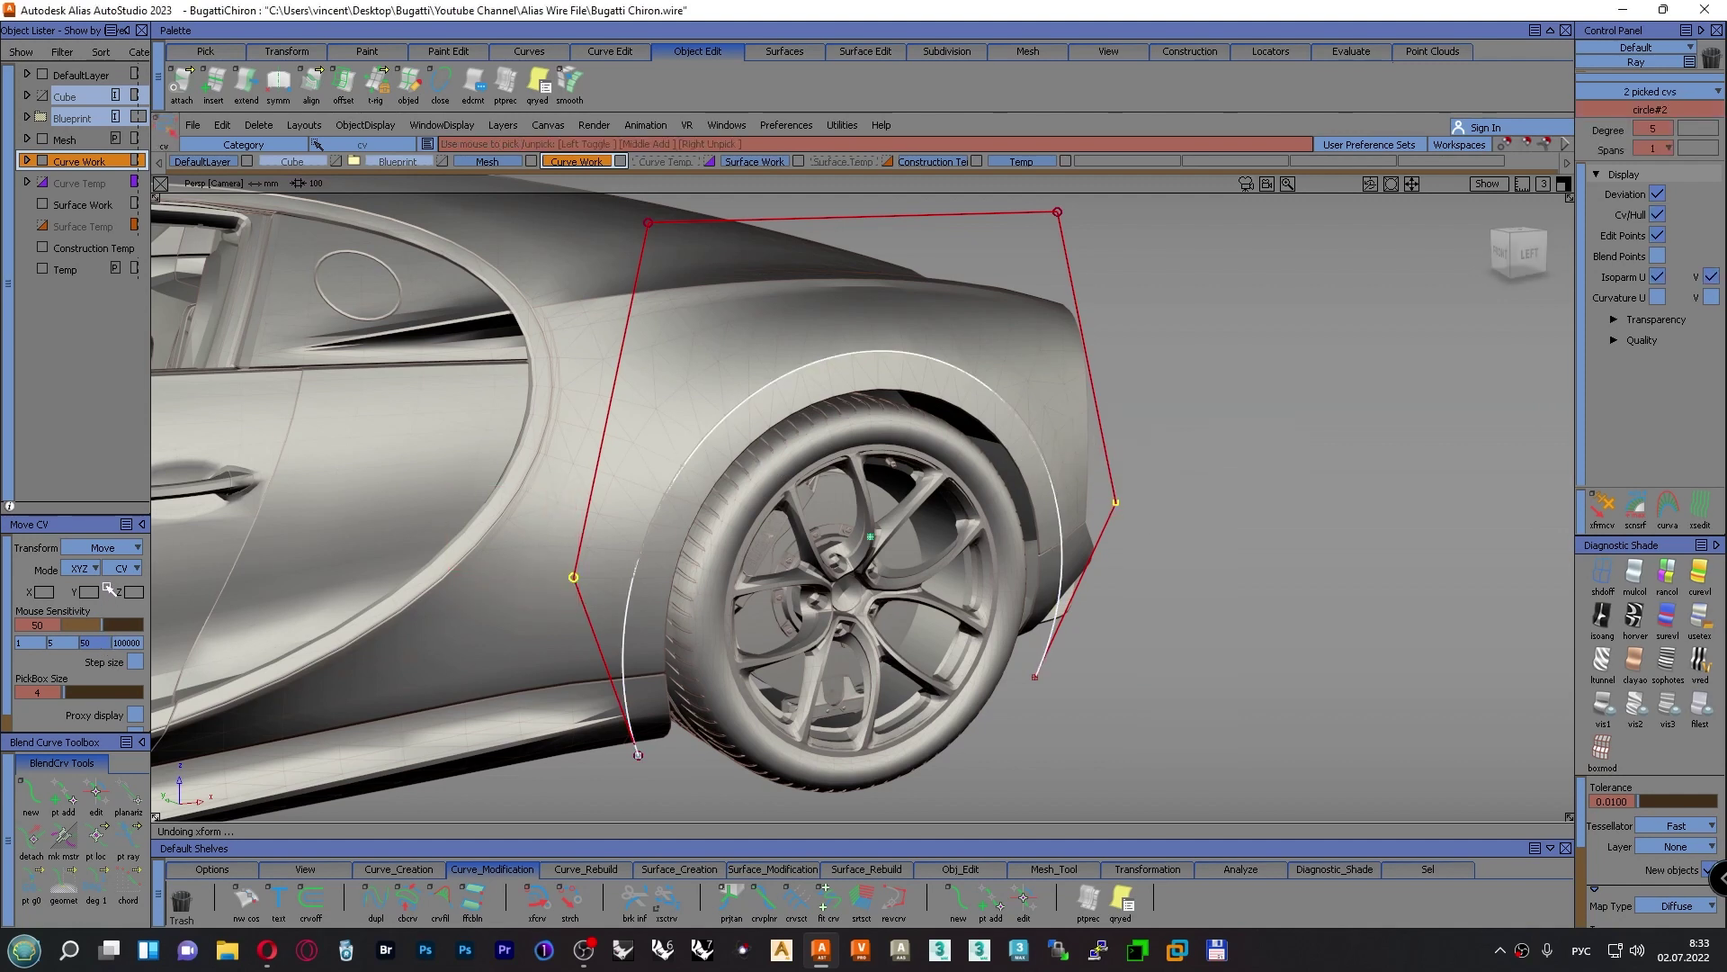
{"action": "left_click", "coordinate": [1603, 508]}
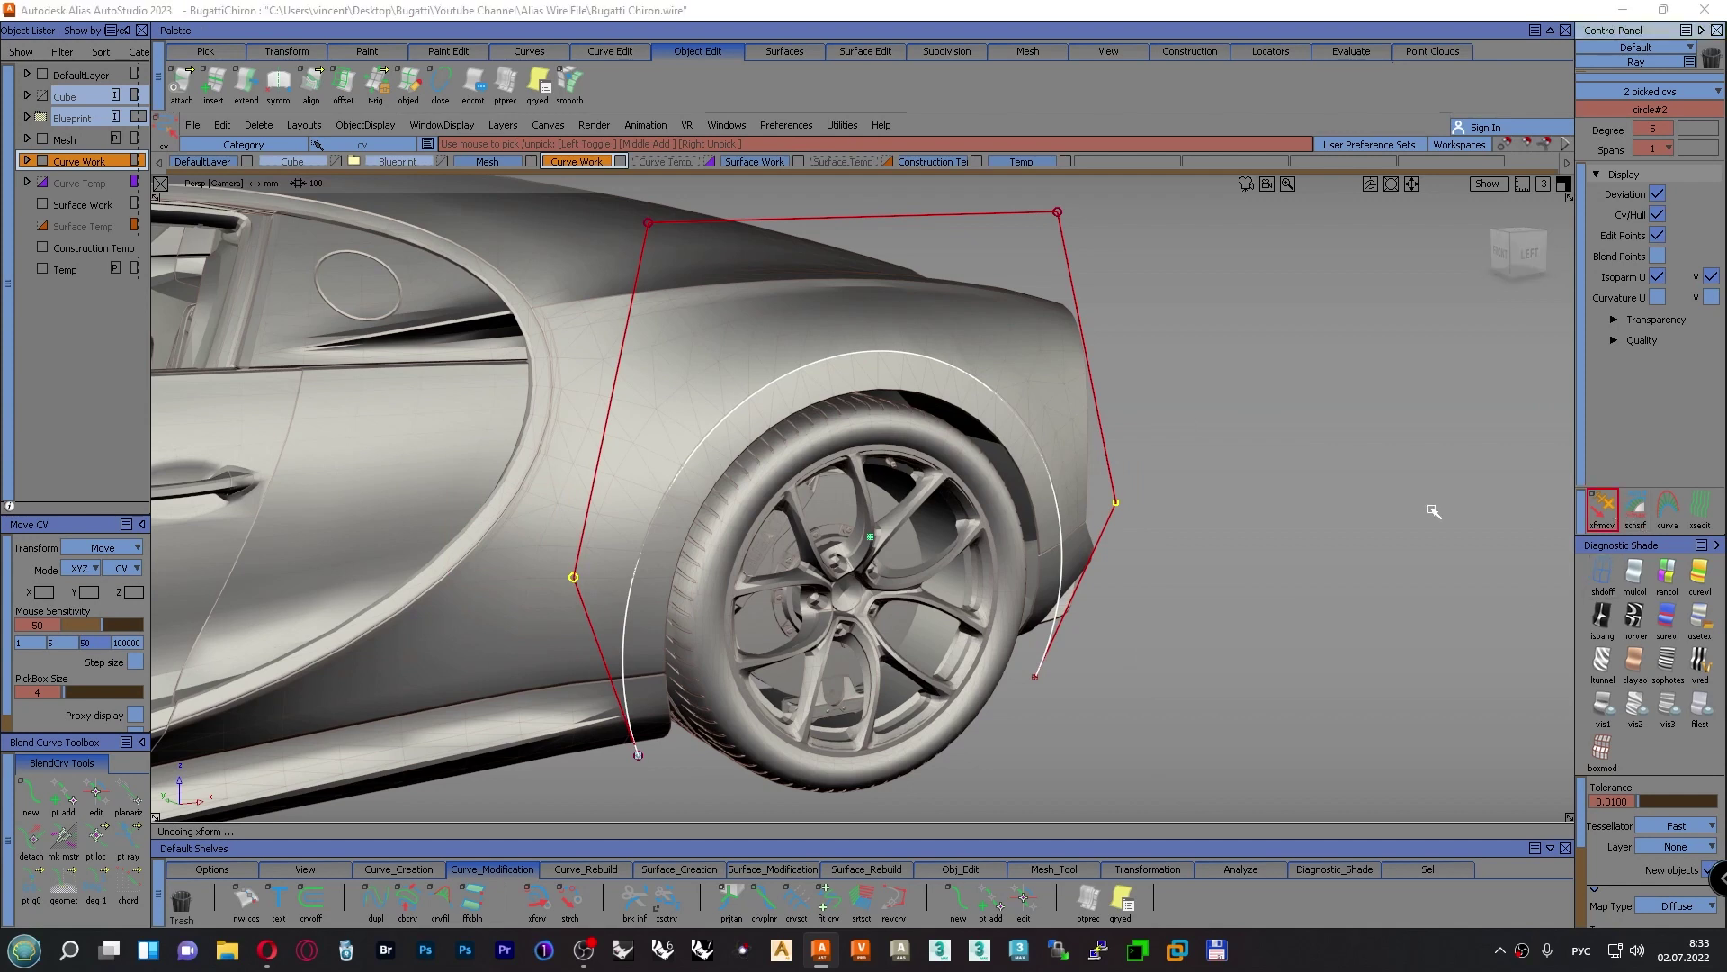
{"action": "middle_click_drag", "start_coordinate": [1233, 544], "coordinate": [1244, 544]}
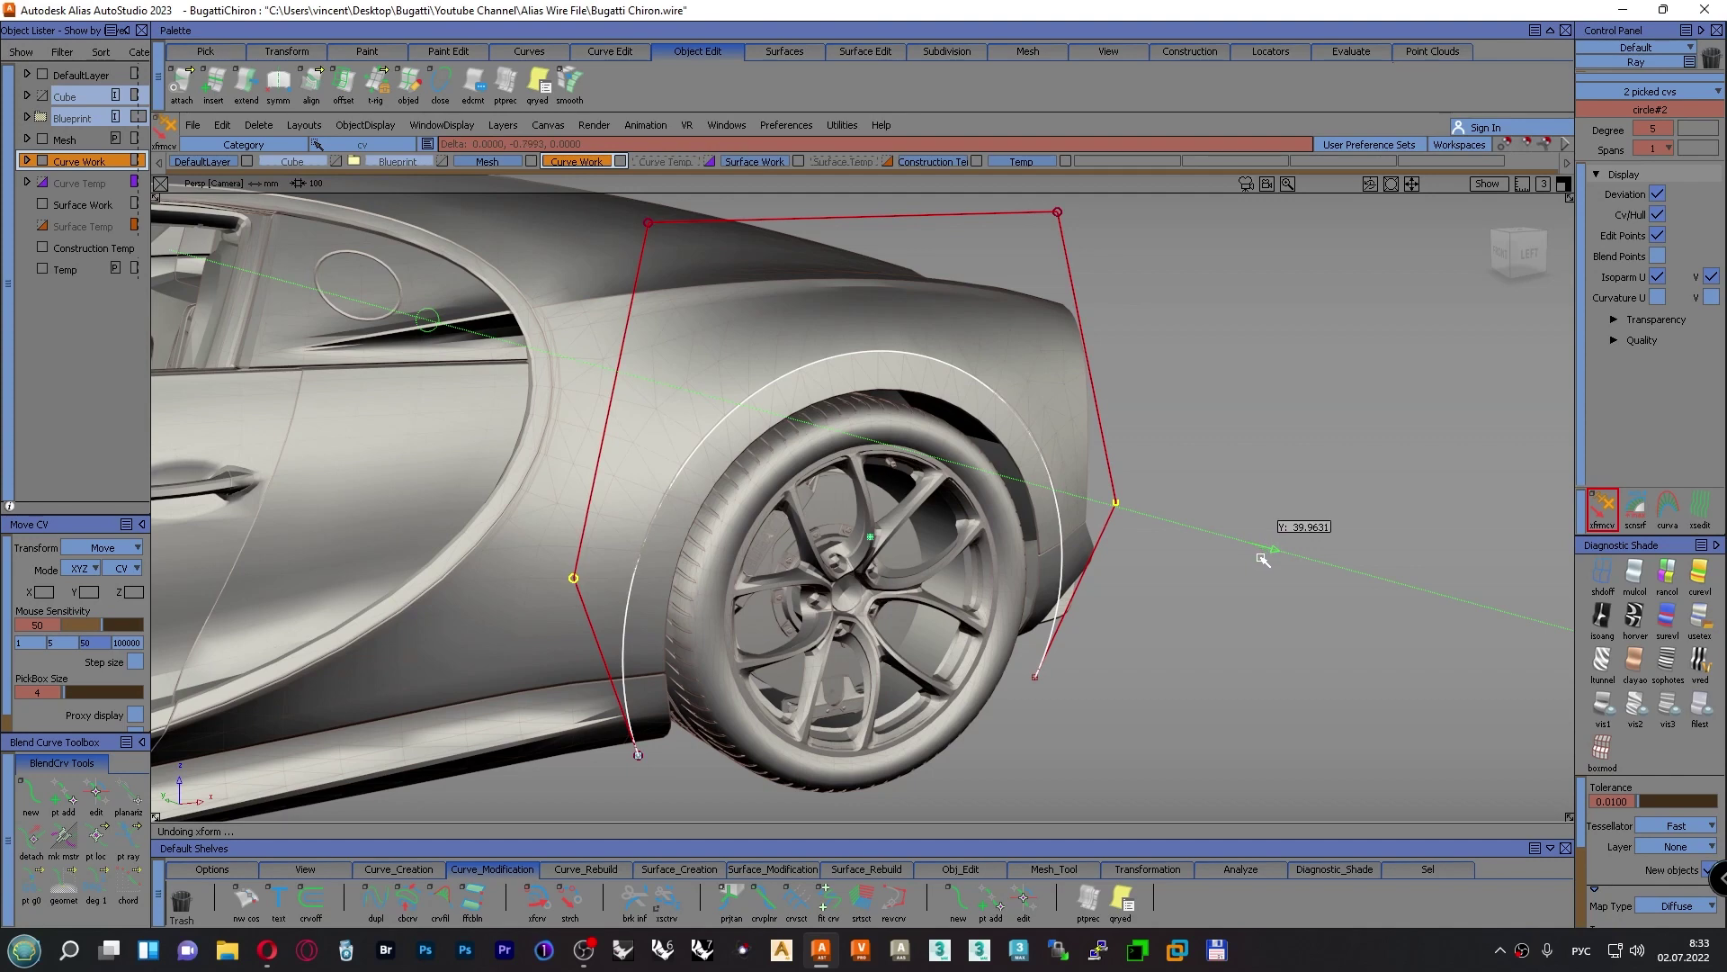
Compare both sides of the rear arch curve with the fender edge, fine-tune the middle side CVs along Y and clear the selection
{"action": "key", "text": "alt+shift"}
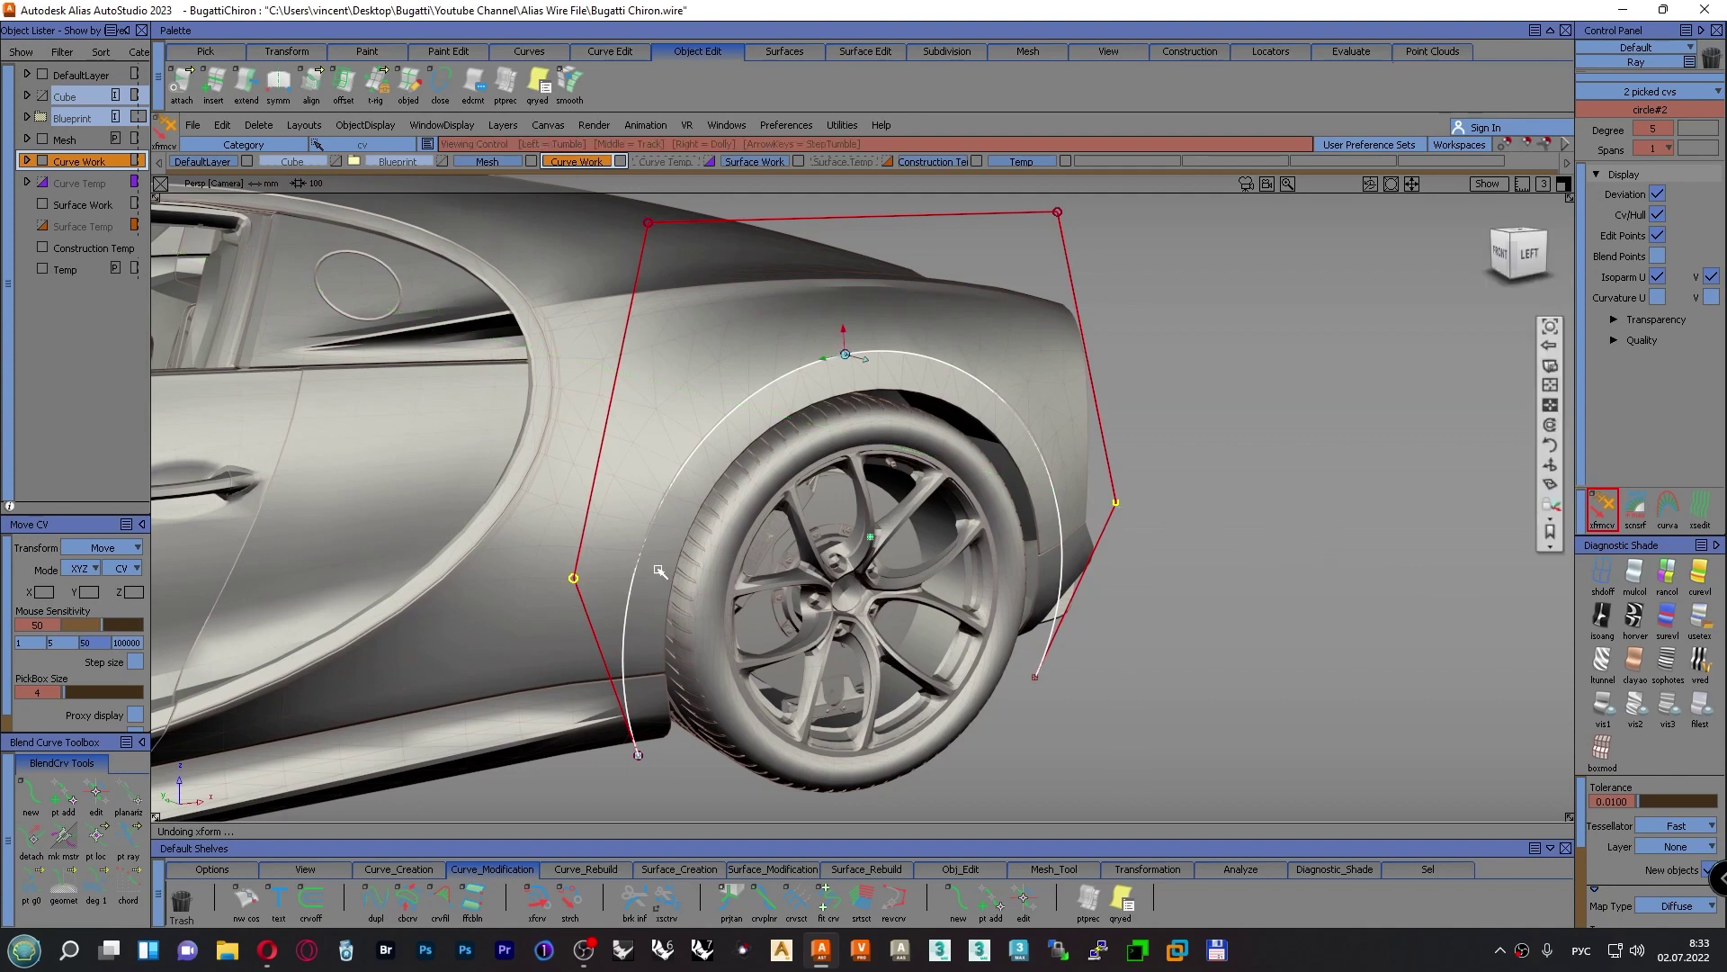
{"action": "left_click", "coordinate": [623, 675], "text": "alt+shift"}
{"action": "right_click_drag", "start_coordinate": [624, 676], "coordinate": [640, 624], "text": "alt+shift"}
{"action": "mouse_move", "coordinate": [639, 625]}
{"action": "left_mouse_down", "text": "alt+shift"}
{"action": "mouse_move", "coordinate": [1014, 554]}
{"action": "mouse_move", "coordinate": [1250, 563]}
{"action": "mouse_move", "coordinate": [1281, 551]}
{"action": "mouse_move", "coordinate": [1184, 552]}
{"action": "mouse_move", "coordinate": [1213, 558]}
{"action": "mouse_move", "coordinate": [1277, 490]}
{"action": "mouse_move", "coordinate": [921, 578]}
{"action": "mouse_move", "coordinate": [651, 601]}
{"action": "left_mouse_up", "text": "alt+shift"}
{"action": "right_click_drag", "start_coordinate": [652, 601], "coordinate": [1306, 574], "text": "alt+shift"}
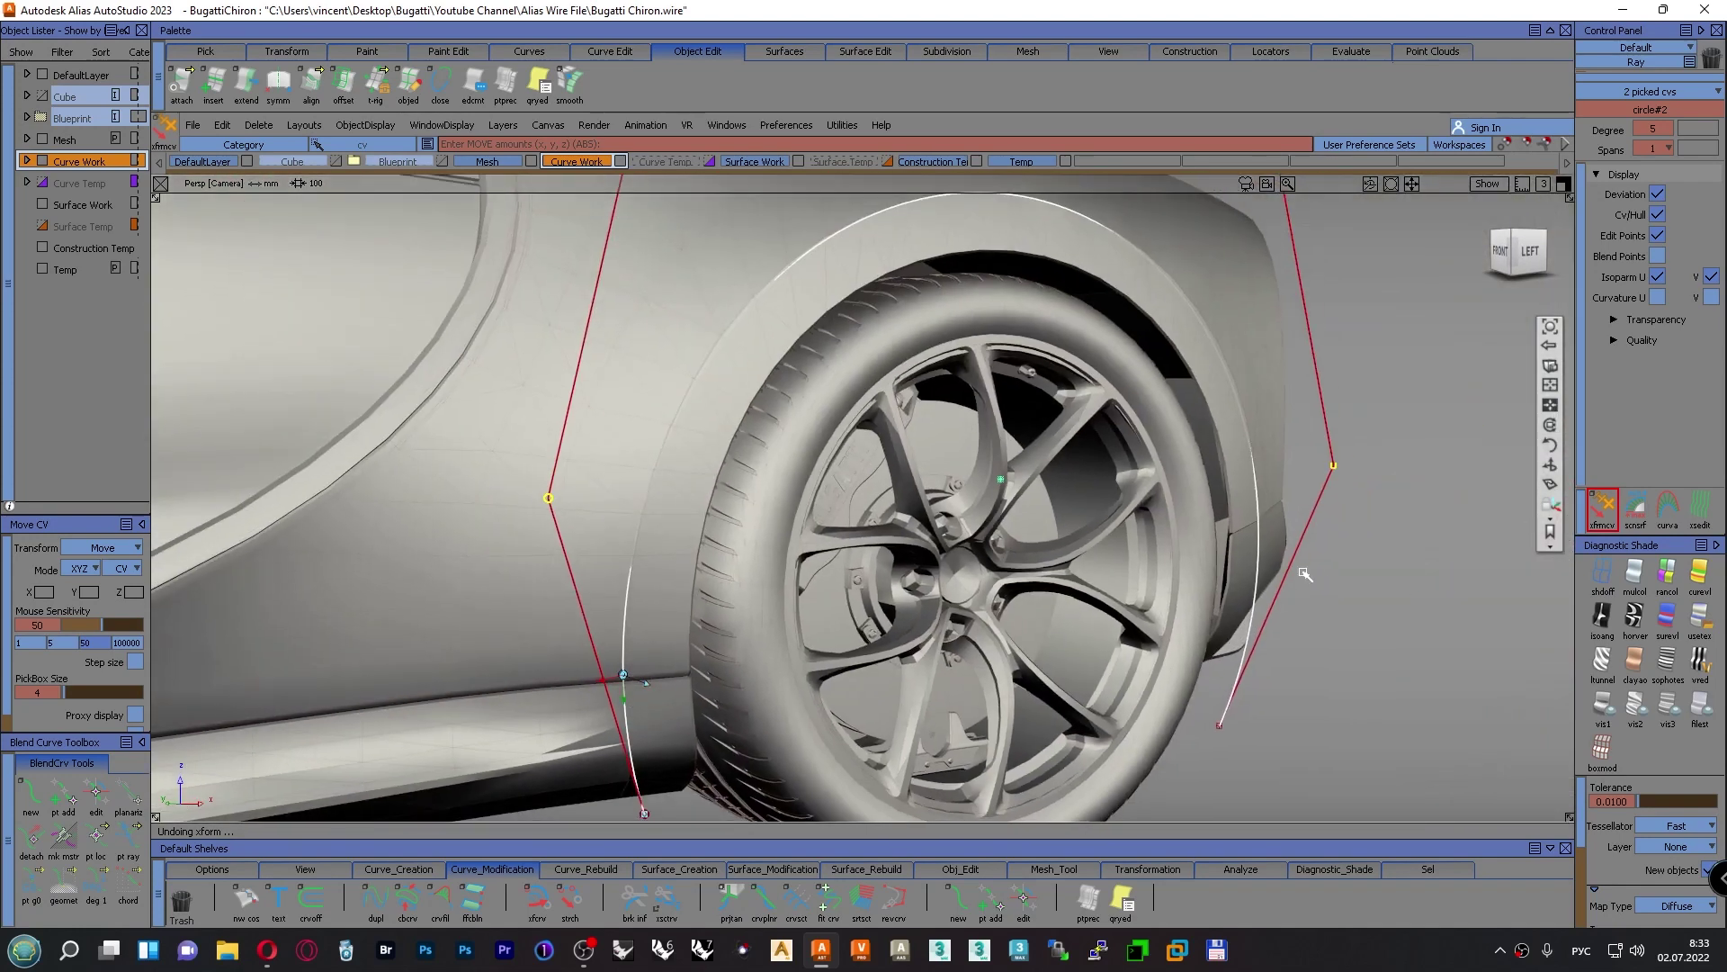
{"action": "left_click", "coordinate": [1259, 522], "text": "alt+shift"}
{"action": "right_click_drag", "start_coordinate": [1259, 522], "coordinate": [1295, 447], "text": "alt+shift"}
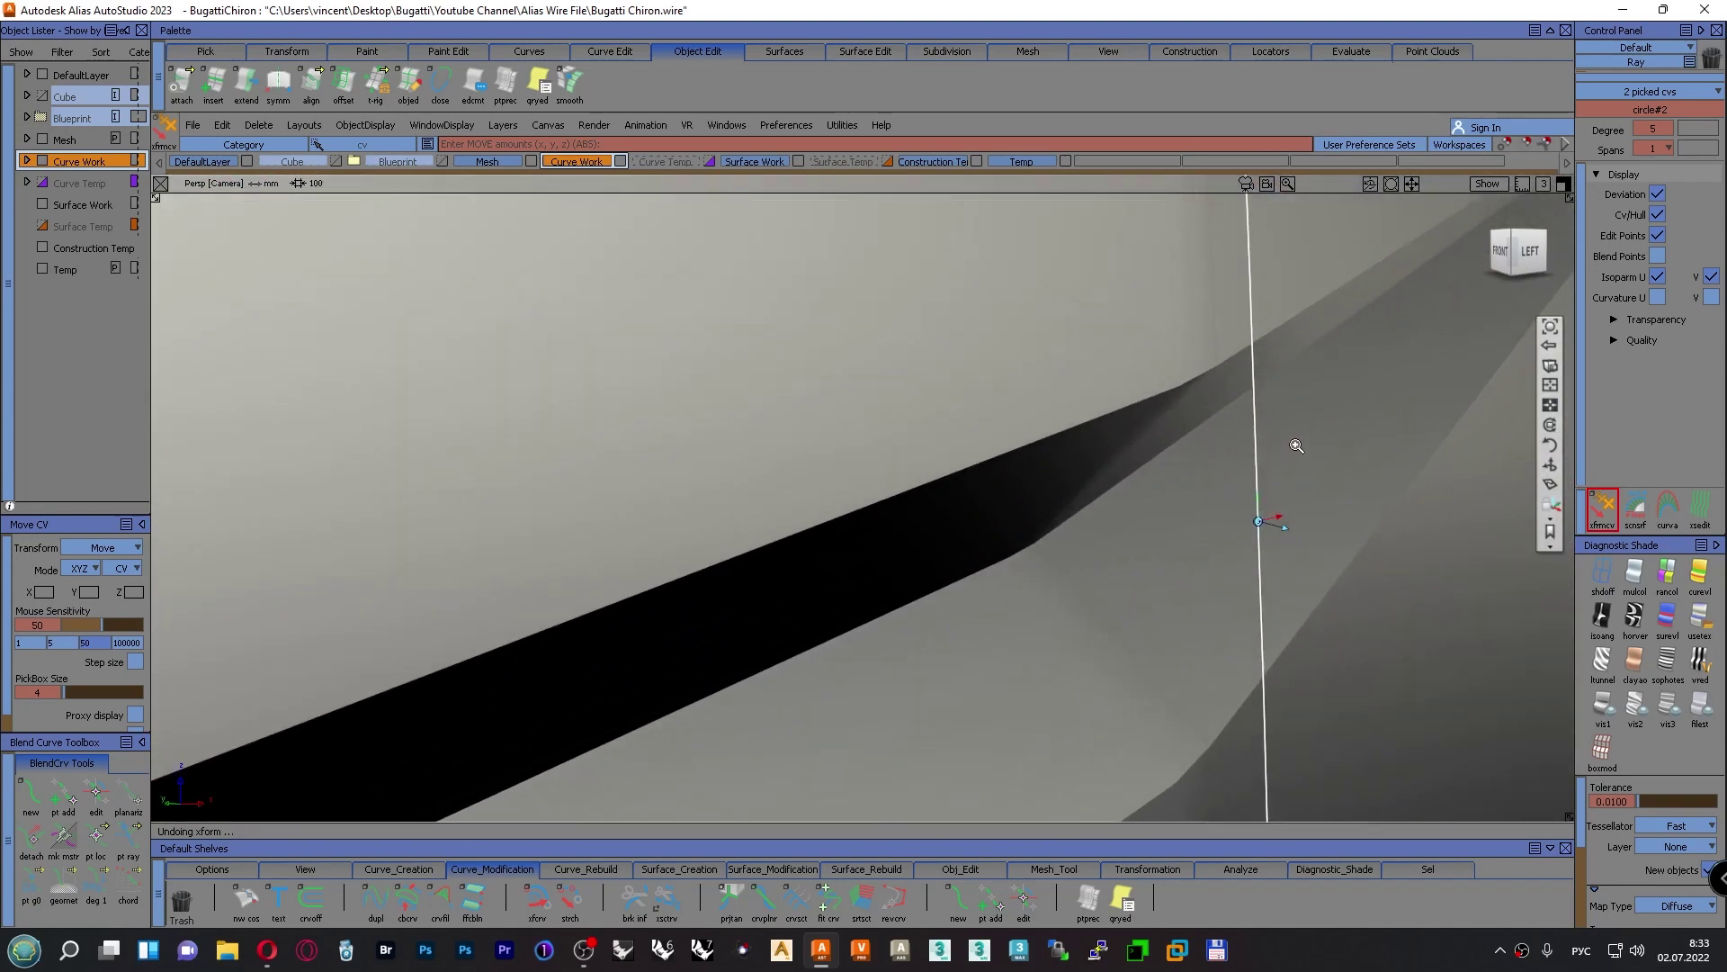
{"action": "left_click_drag", "start_coordinate": [1295, 448], "coordinate": [1321, 477], "text": "alt+shift"}
{"action": "right_click_drag", "start_coordinate": [1321, 477], "coordinate": [1101, 590], "text": "alt+shift"}
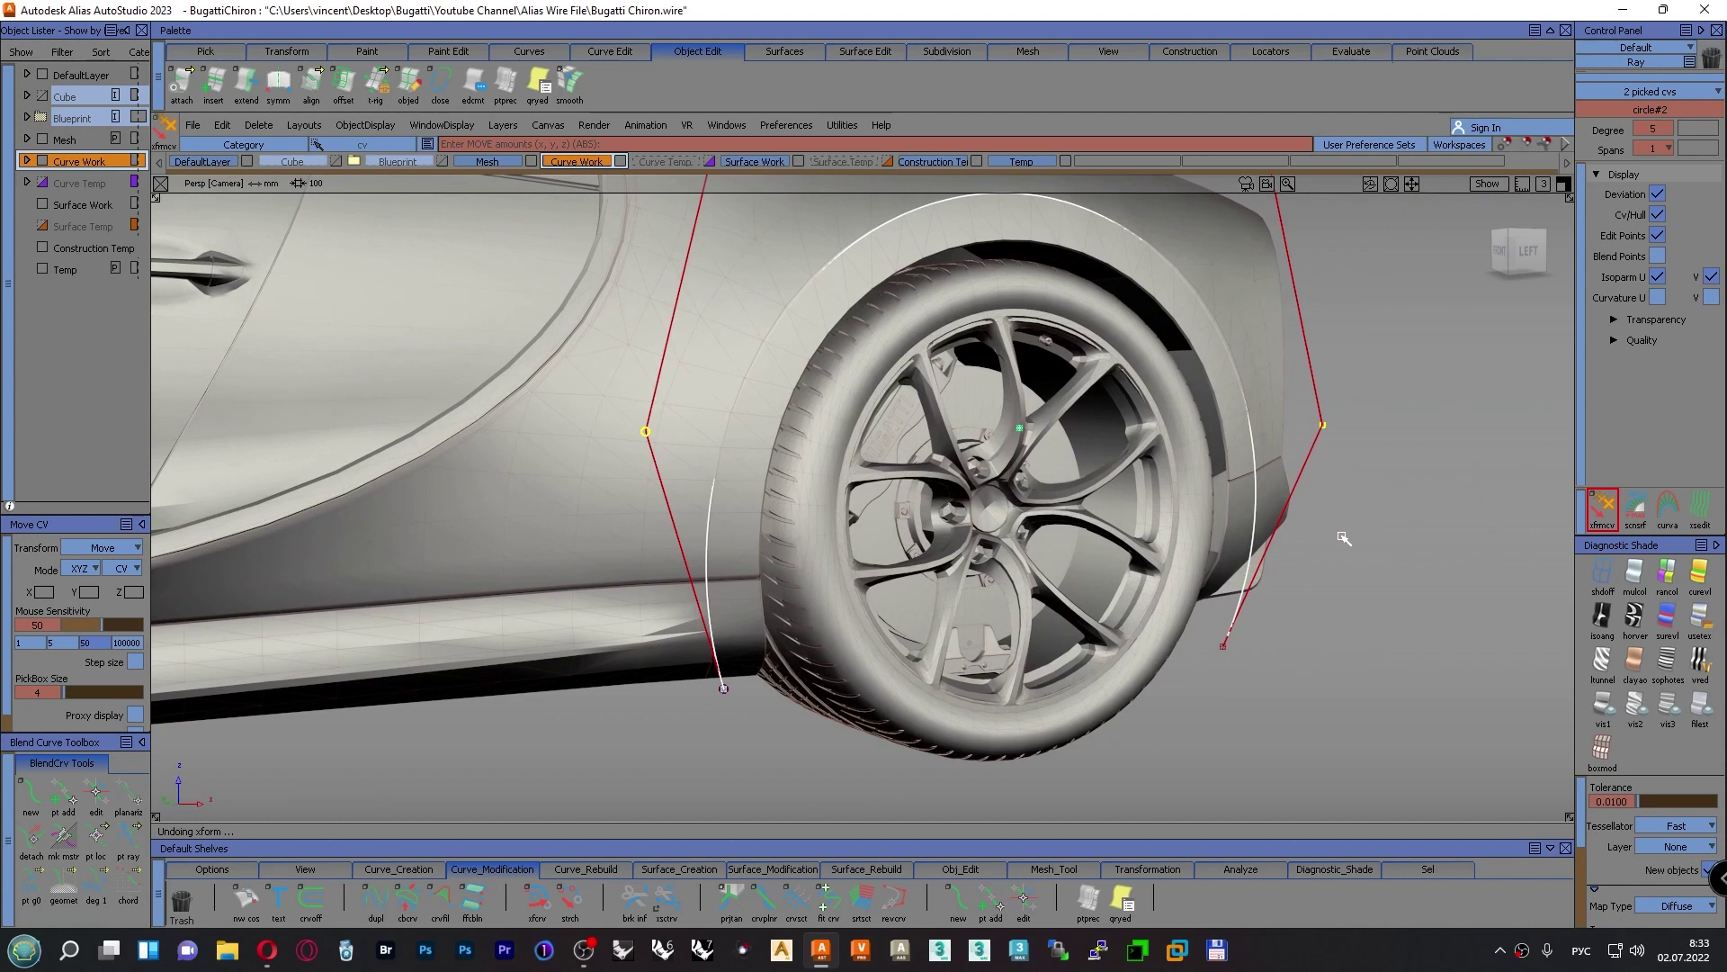
{"action": "middle_click_drag", "start_coordinate": [1344, 538], "coordinate": [1426, 566]}
{"action": "left_click_drag", "start_coordinate": [1425, 565], "coordinate": [1421, 521], "text": "ctrl+shift"}
Pick the rear arch curve's two lower end CVs and move them inward along Y in small increments, judging against the sill edge
{"action": "left_click_drag", "start_coordinate": [1366, 614], "coordinate": [1412, 616], "text": "ctrl+shift"}
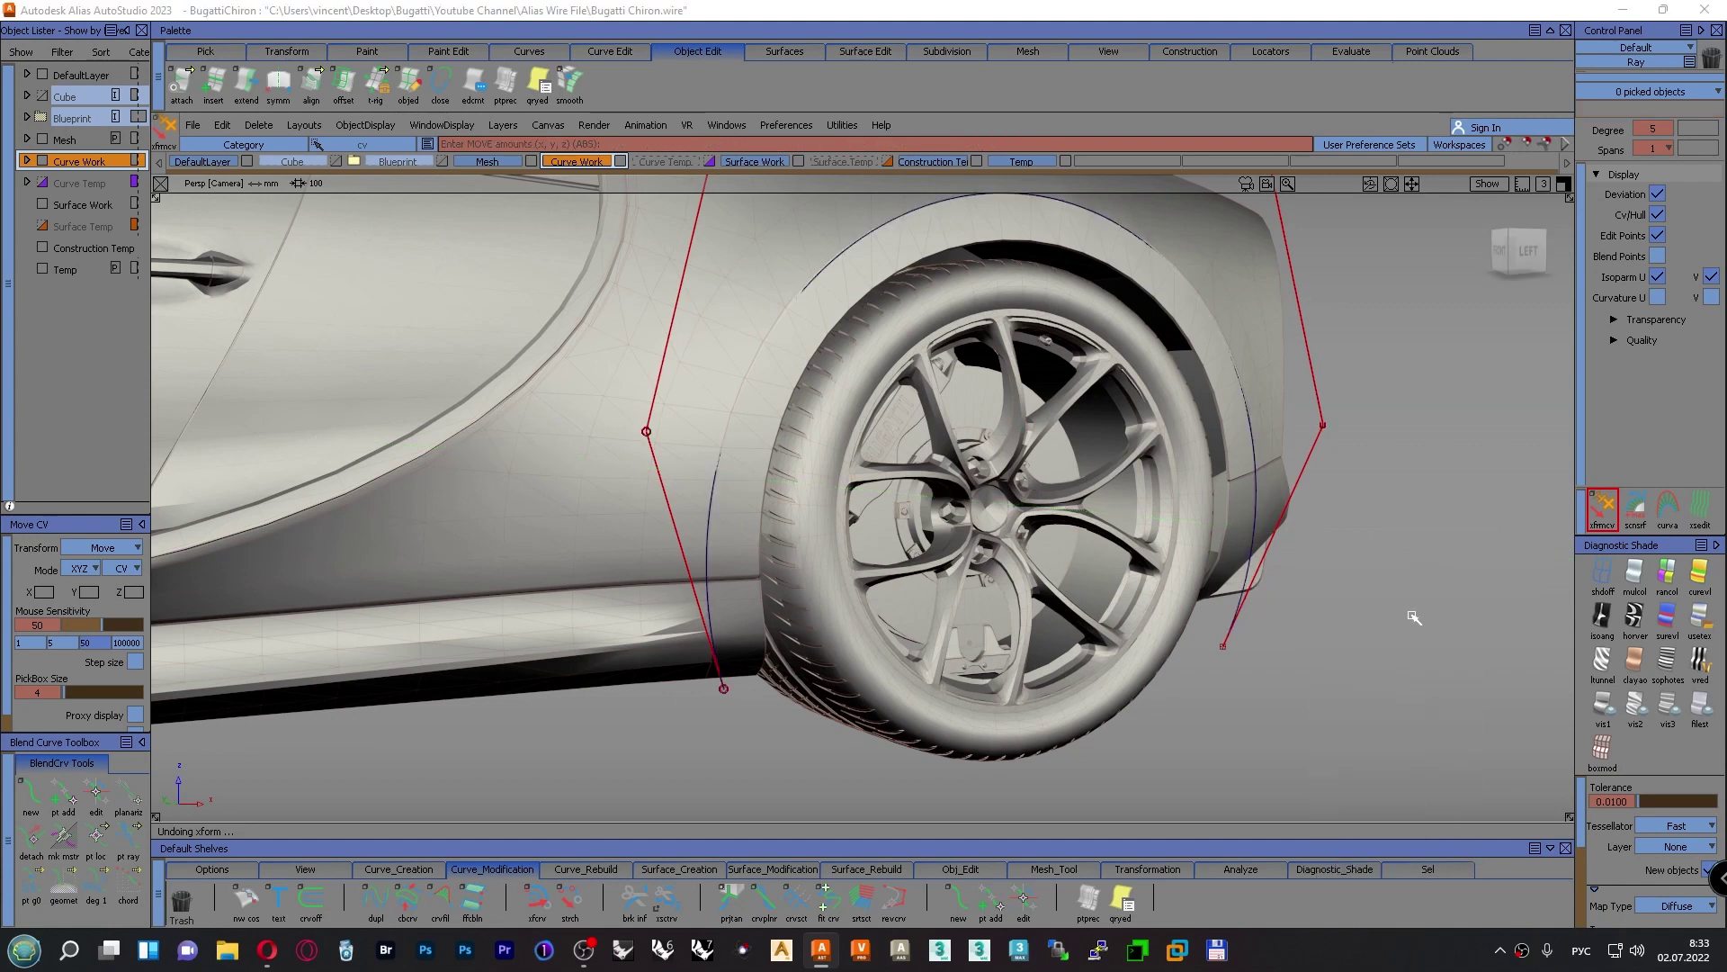
{"action": "left_click_drag", "start_coordinate": [681, 665], "coordinate": [763, 709]}
{"action": "left_click_drag", "start_coordinate": [1192, 642], "coordinate": [1263, 699]}
{"action": "left_click", "coordinate": [1613, 514]}
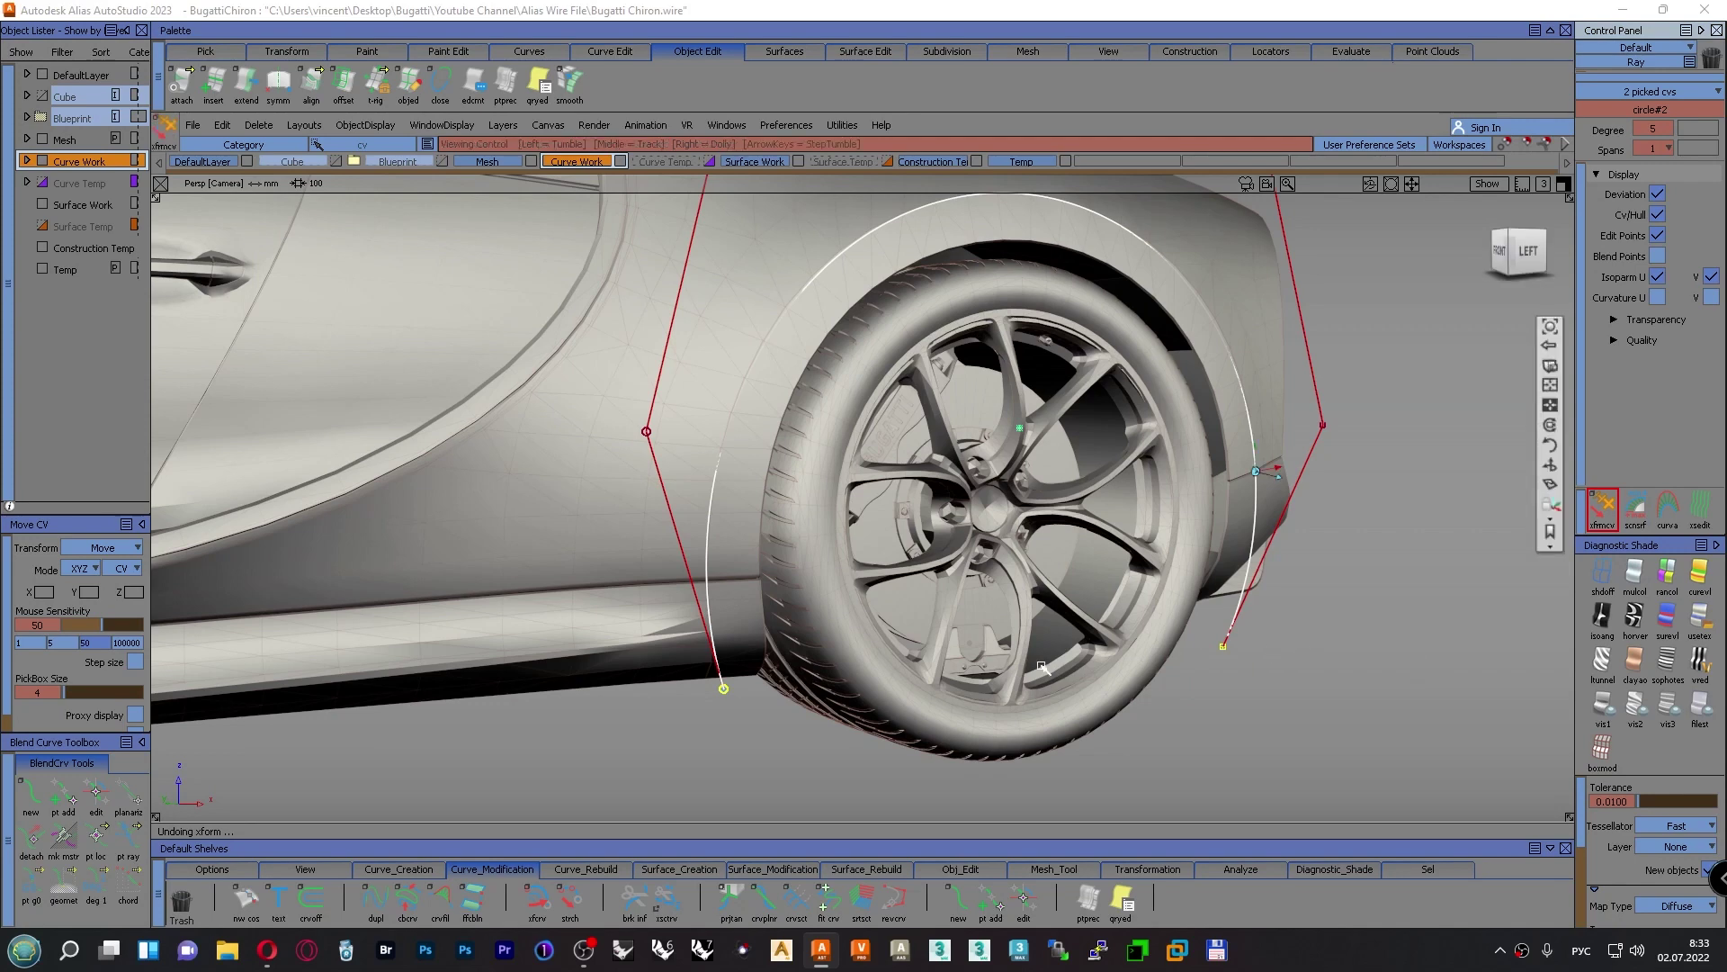
{"action": "right_click_drag", "start_coordinate": [722, 612], "coordinate": [738, 558], "text": "alt+shift"}
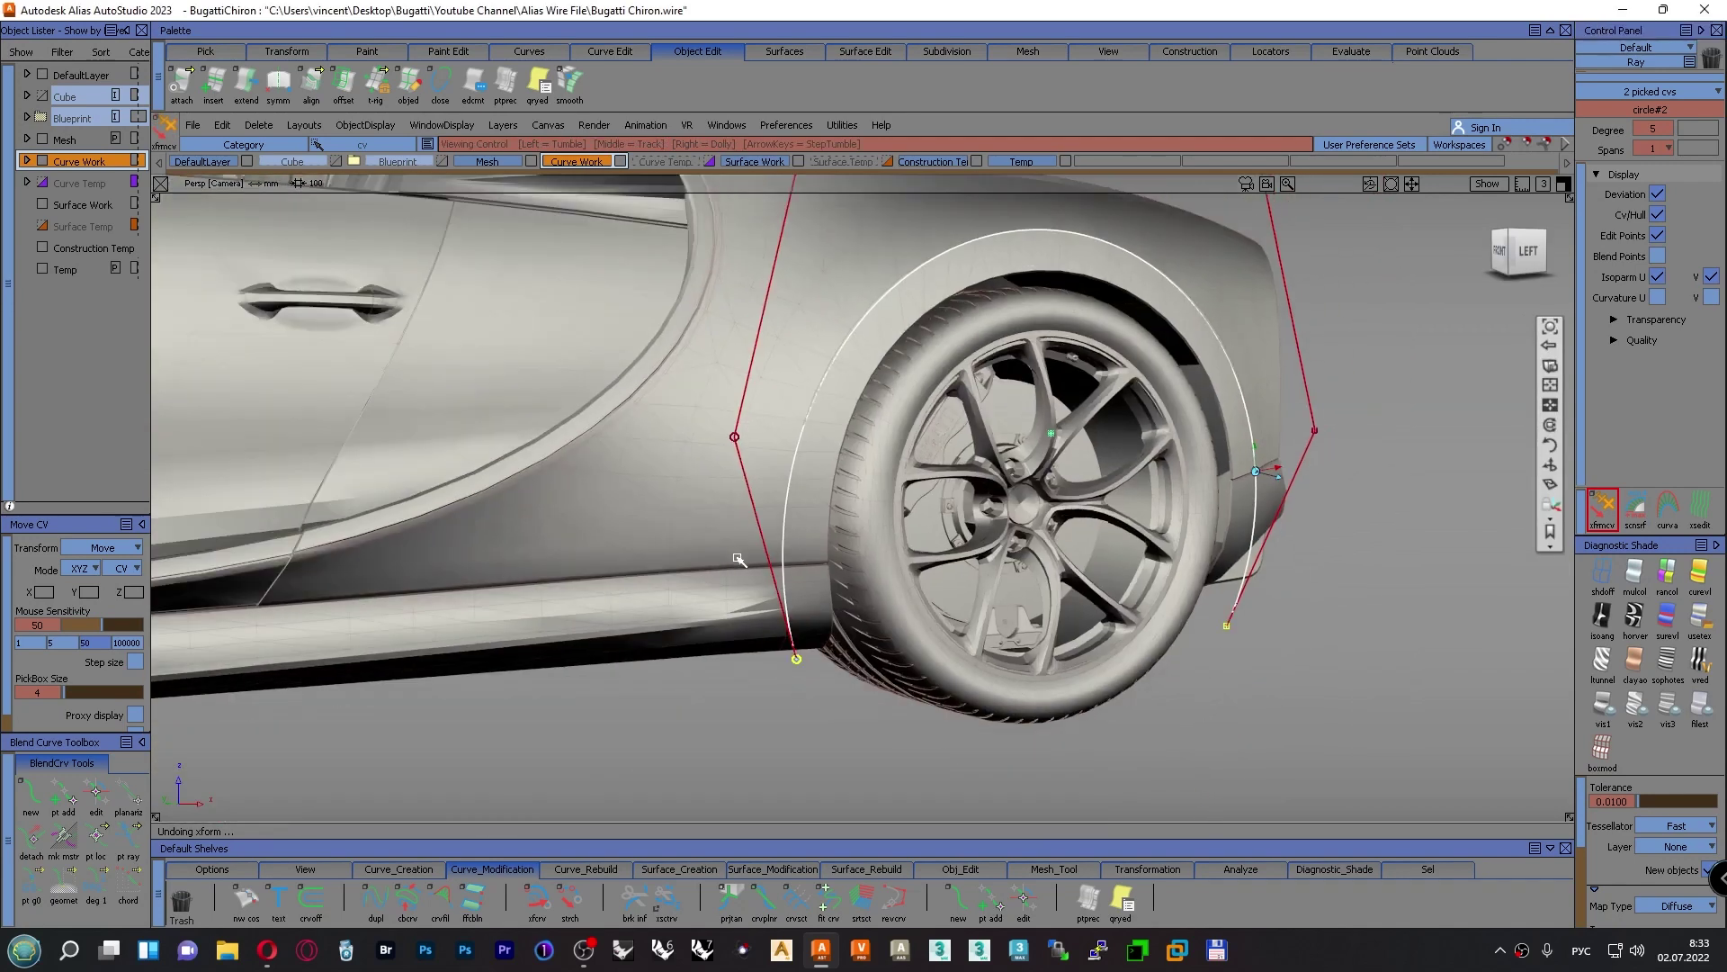
{"action": "left_click", "coordinate": [781, 562], "text": "alt+shift"}
{"action": "right_click_drag", "start_coordinate": [788, 634], "coordinate": [1134, 622], "text": "alt+shift"}
{"action": "left_click_drag", "start_coordinate": [1133, 622], "coordinate": [1252, 650], "text": "alt+shift"}
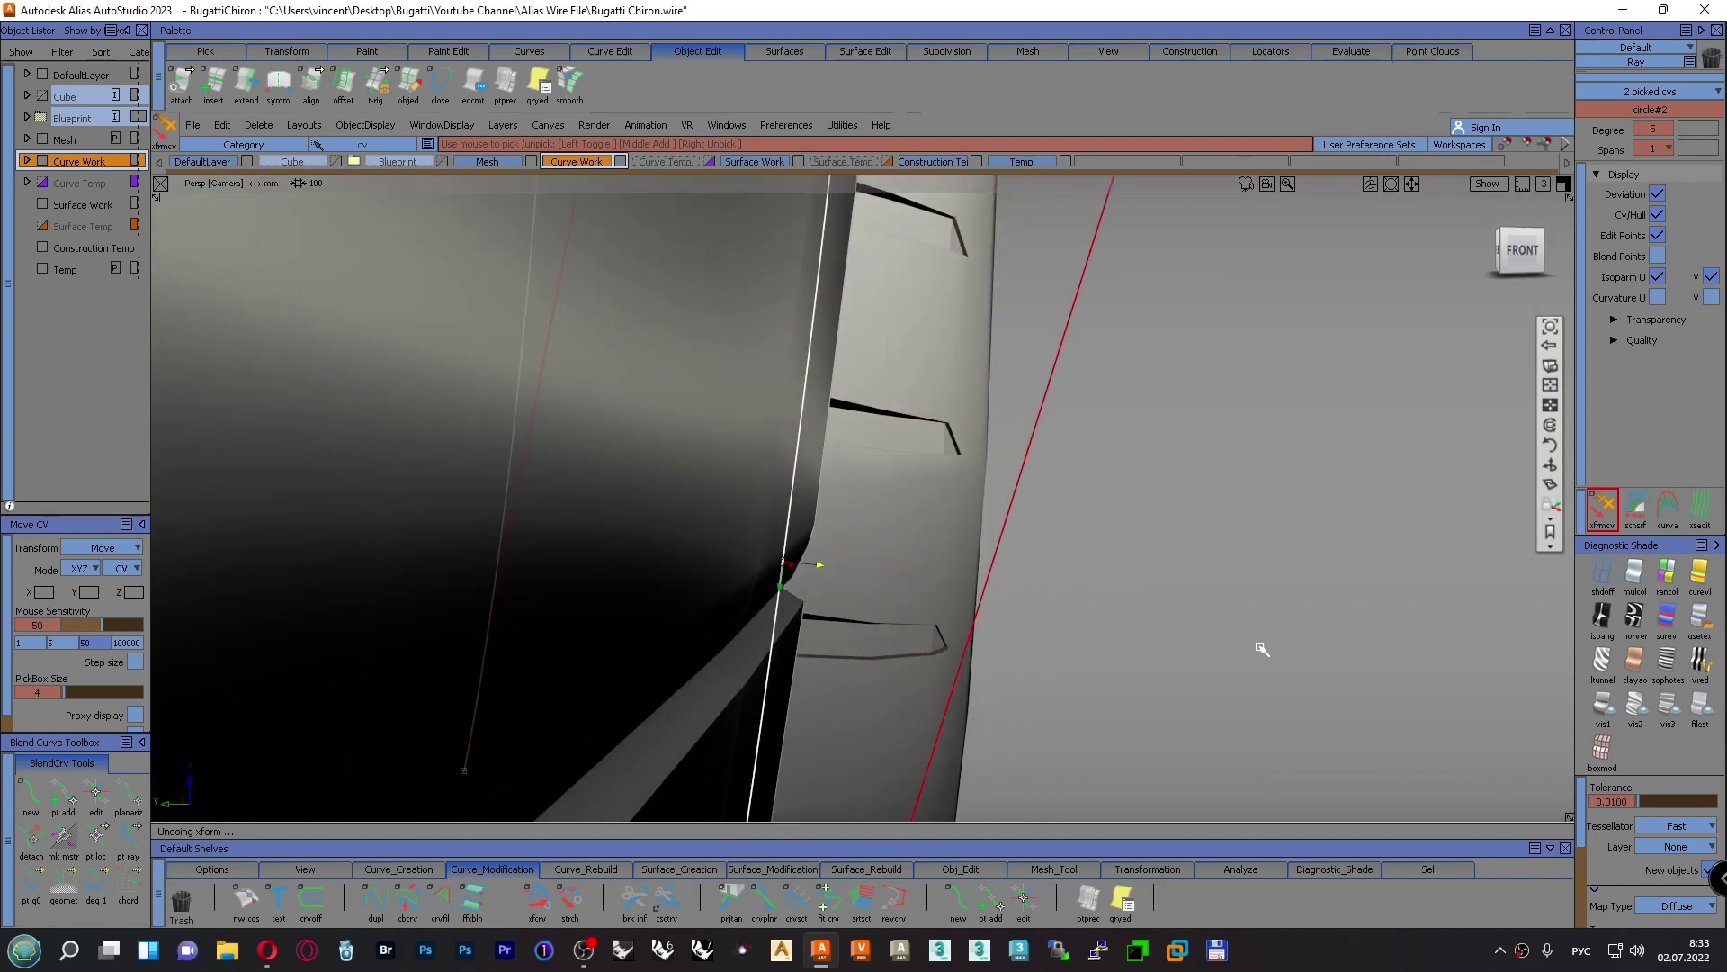
{"action": "middle_click_drag", "start_coordinate": [1303, 622], "coordinate": [370, 687]}
{"action": "mouse_move", "coordinate": [1218, 667]}
{"action": "middle_mouse_down"}
{"action": "mouse_move", "coordinate": [1103, 694]}
{"action": "mouse_move", "coordinate": [358, 717]}
{"action": "middle_mouse_up"}
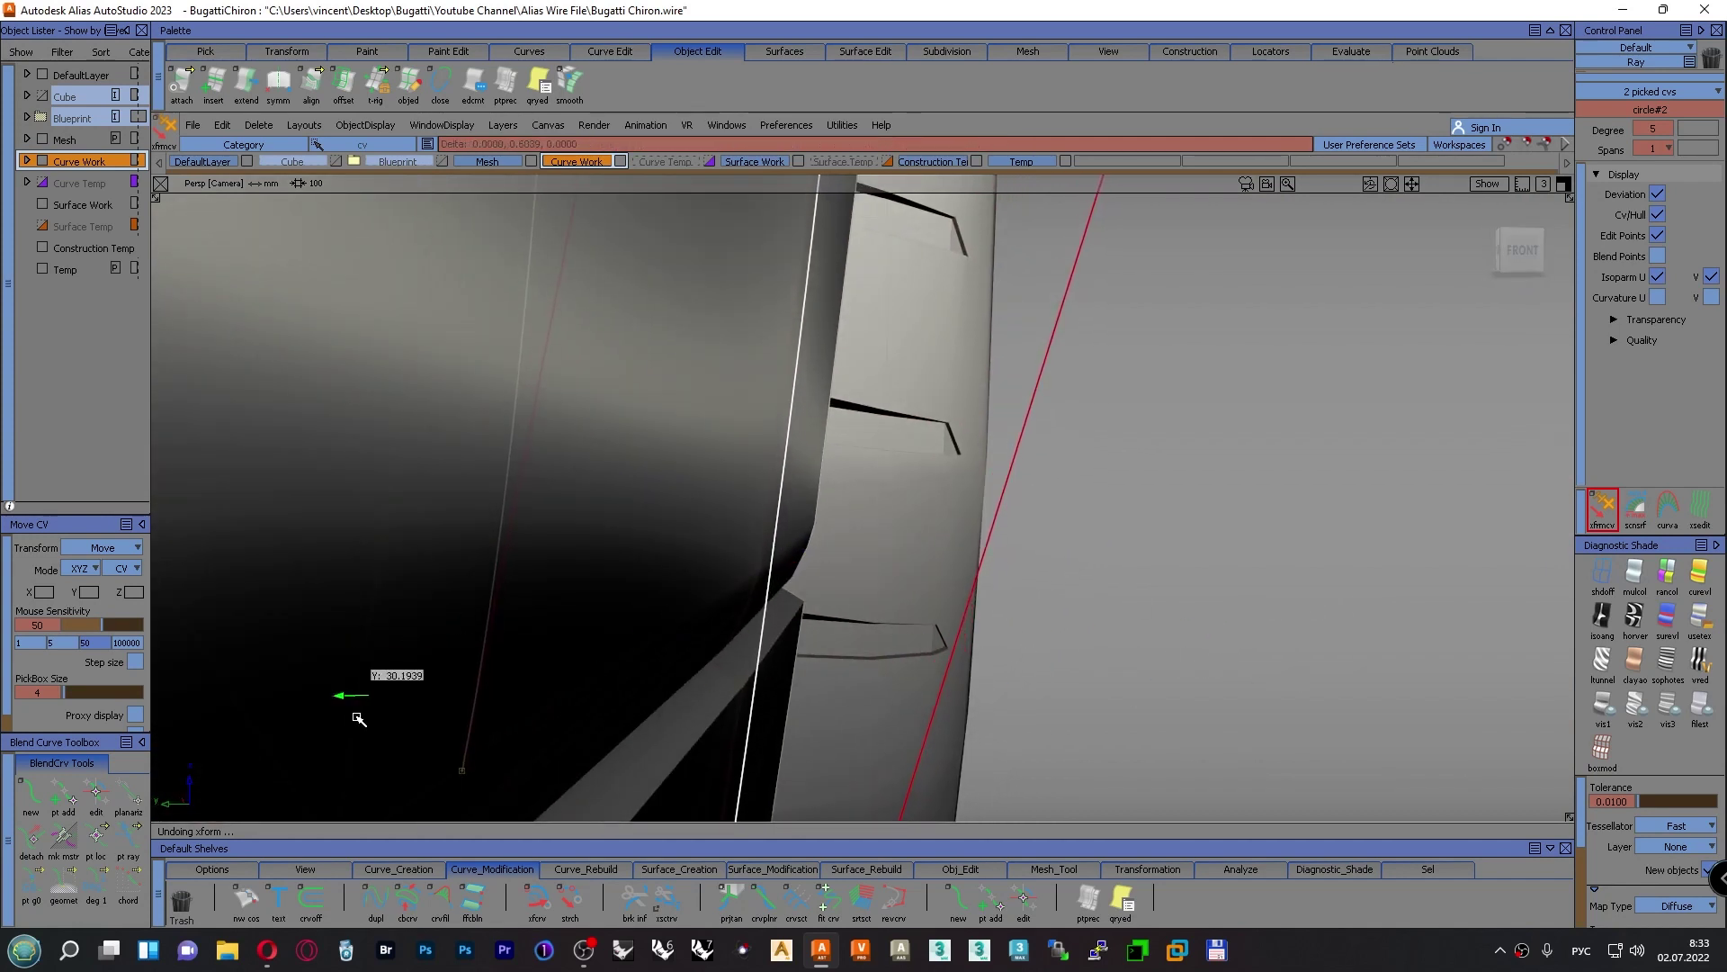
{"action": "mouse_move", "coordinate": [1304, 586]}
{"action": "middle_mouse_down"}
{"action": "mouse_move", "coordinate": [822, 597]}
{"action": "mouse_move", "coordinate": [436, 636]}
{"action": "middle_mouse_up"}
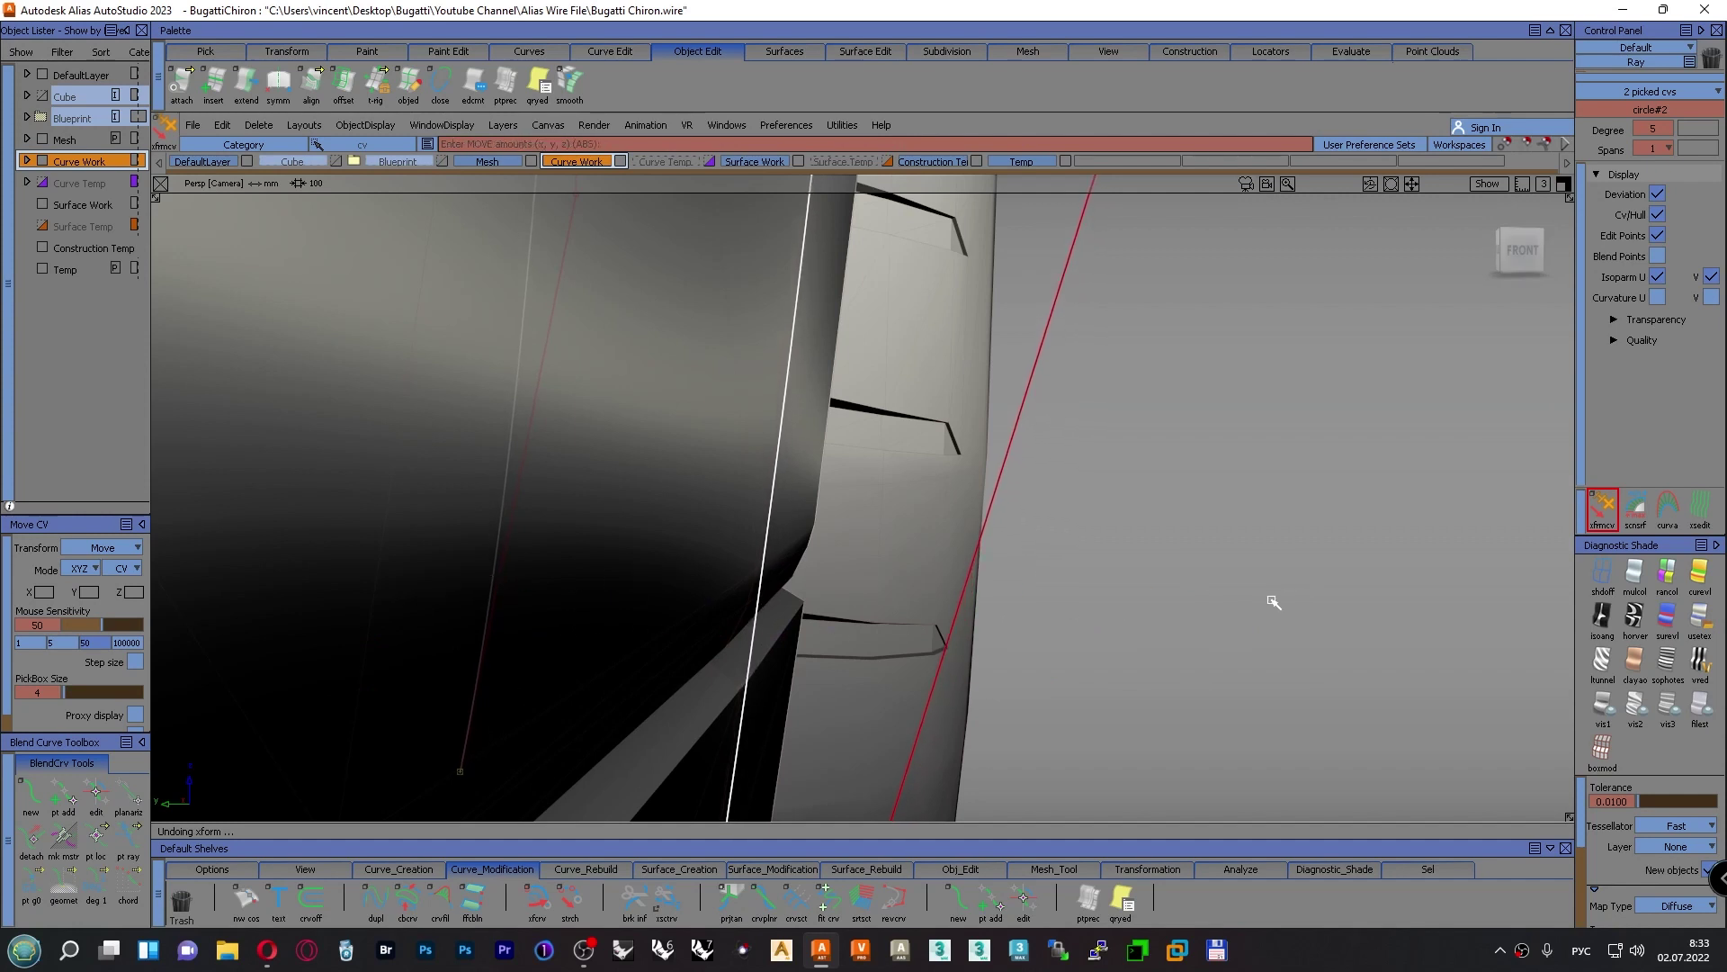
{"action": "mouse_move", "coordinate": [1273, 602]}
{"action": "middle_mouse_down"}
{"action": "mouse_move", "coordinate": [305, 713]}
{"action": "mouse_move", "coordinate": [655, 722]}
{"action": "middle_mouse_up"}
Examine the rear arch curve's fit to the fender ahead of and behind the wheel and clear the CV selection
{"action": "right_click_drag", "start_coordinate": [1035, 635], "coordinate": [1197, 634], "text": "alt+shift"}
{"action": "left_click_drag", "start_coordinate": [1151, 675], "coordinate": [678, 717], "text": "alt+shift"}
{"action": "right_click_drag", "start_coordinate": [882, 664], "coordinate": [1004, 684], "text": "alt+shift"}
{"action": "left_click_drag", "start_coordinate": [1005, 684], "coordinate": [922, 631], "text": "alt+shift"}
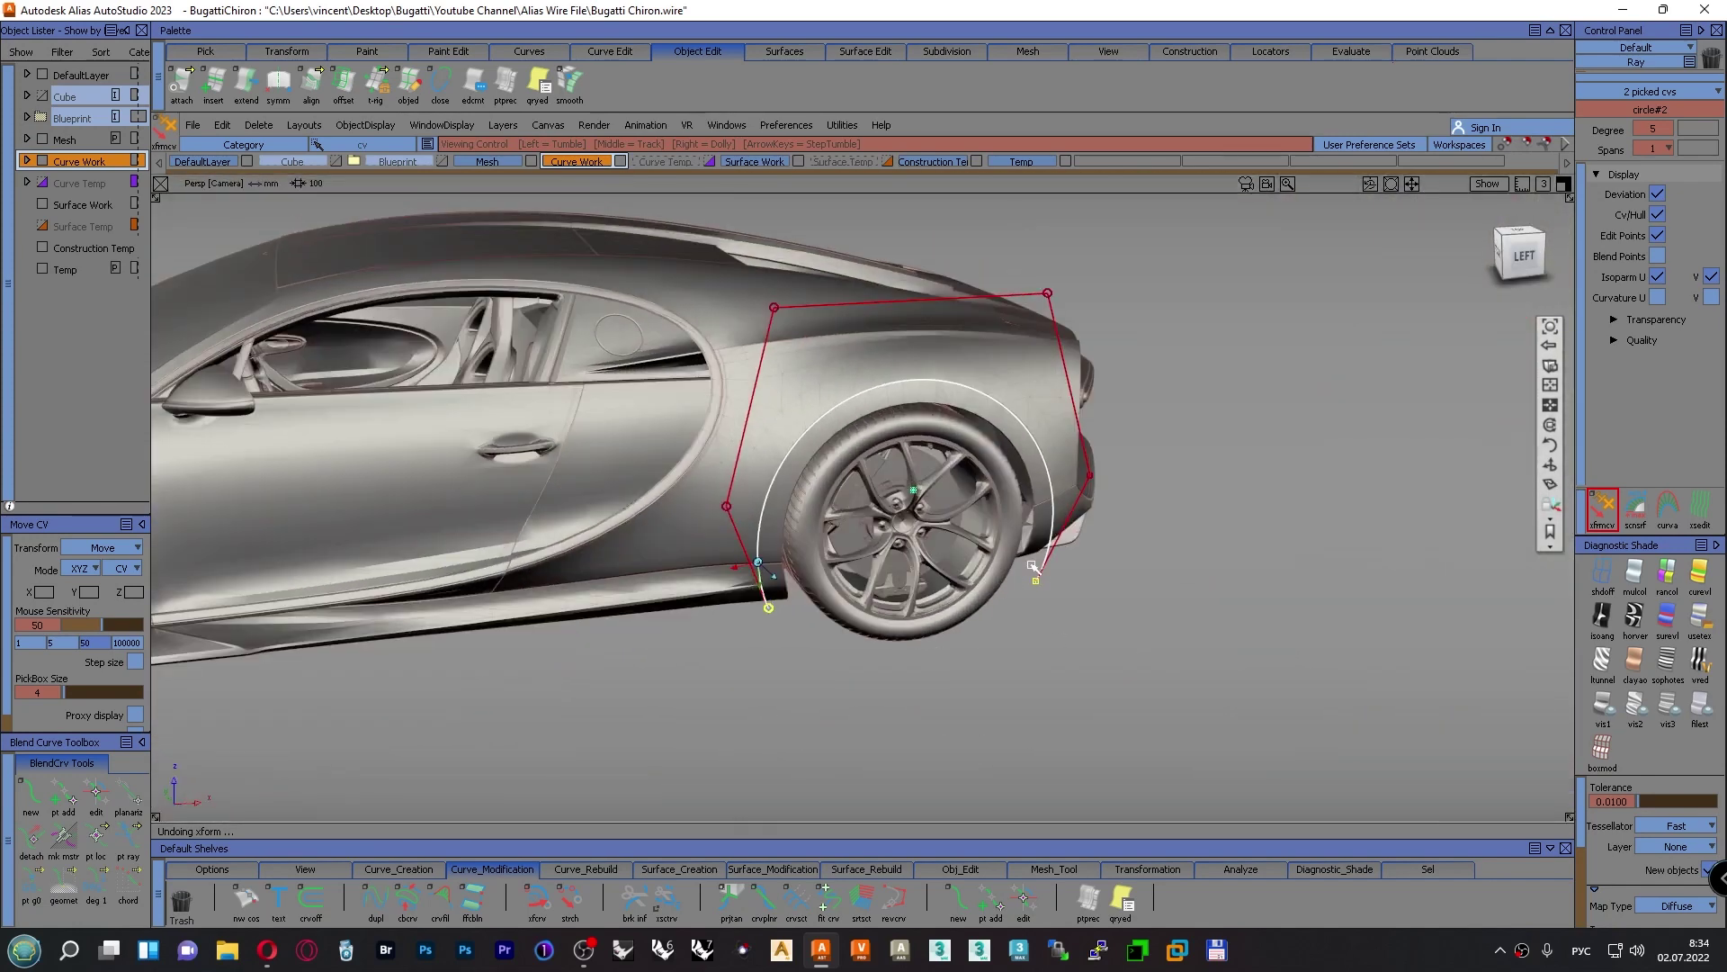
{"action": "left_click", "coordinate": [1055, 502], "text": "alt+shift"}
{"action": "right_click_drag", "start_coordinate": [1074, 558], "coordinate": [986, 517], "text": "alt+shift"}
{"action": "mouse_move", "coordinate": [987, 516]}
{"action": "left_mouse_down", "text": "alt+shift"}
{"action": "mouse_move", "coordinate": [1406, 436]}
{"action": "mouse_move", "coordinate": [1280, 450]}
{"action": "mouse_move", "coordinate": [1330, 428]}
{"action": "mouse_move", "coordinate": [1007, 526]}
{"action": "left_mouse_up", "text": "alt+shift"}
{"action": "right_click_drag", "start_coordinate": [1008, 527], "coordinate": [1033, 598], "text": "alt+shift"}
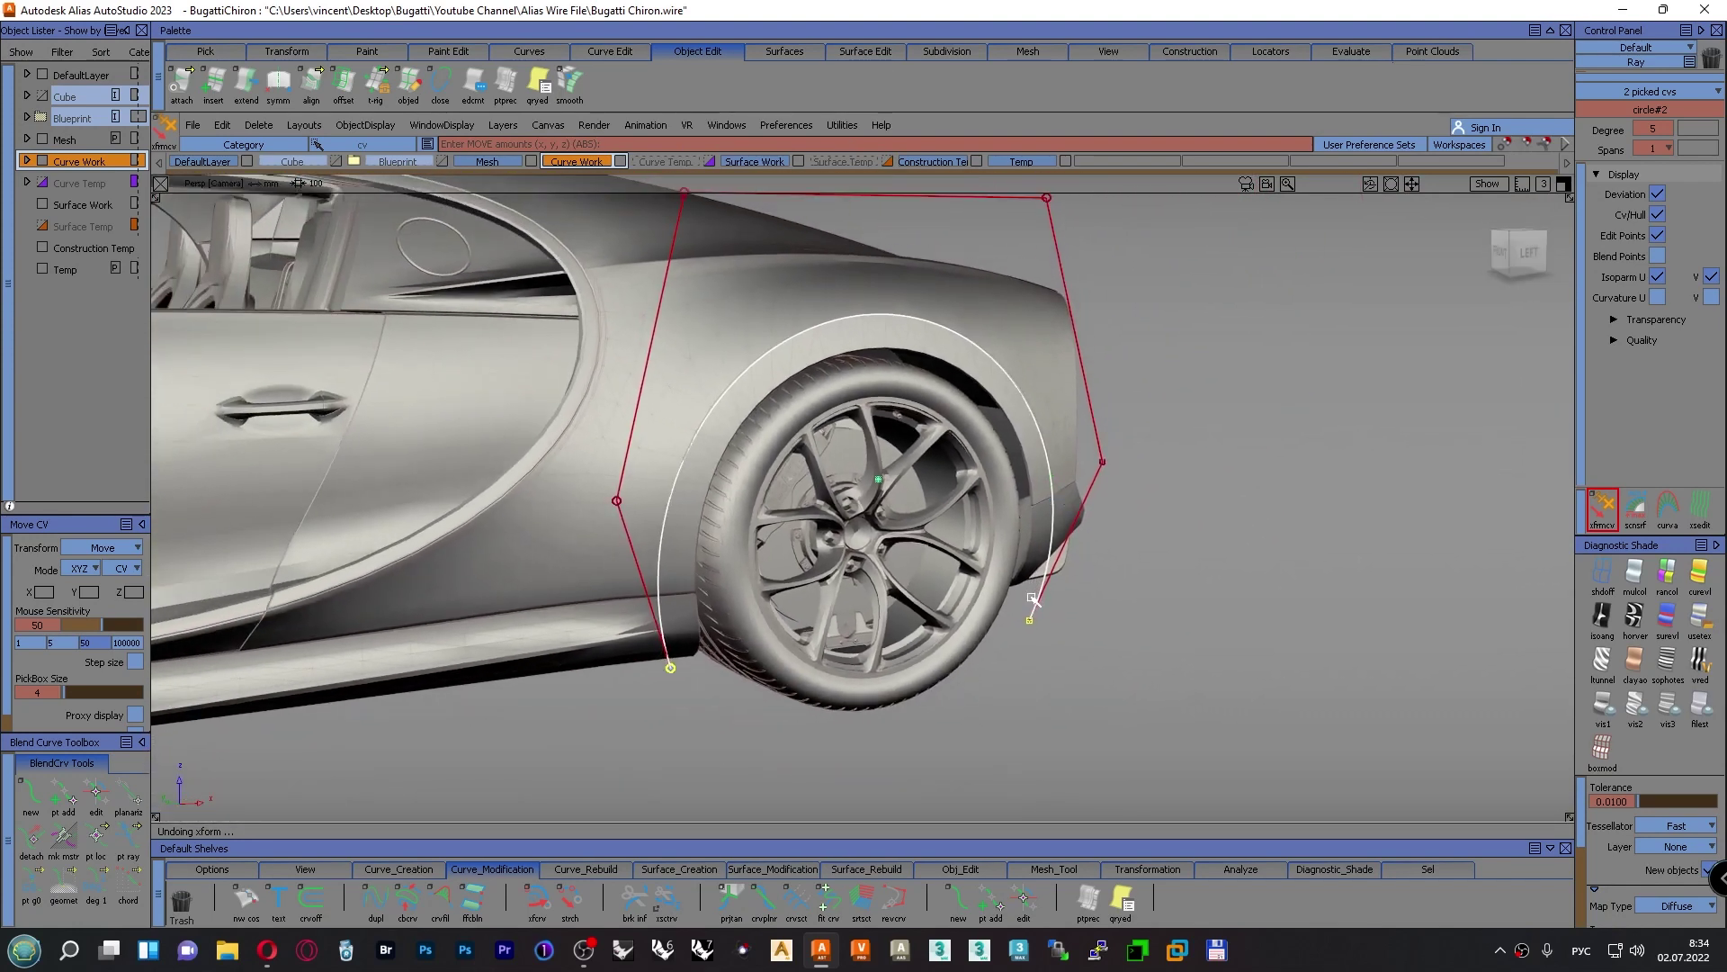
{"action": "left_click_drag", "start_coordinate": [1135, 520], "coordinate": [1134, 503], "text": "ctrl+shift"}
Pick the rear arch curve's two middle side CVs again and adjust them slightly along Y
{"action": "right_click_drag", "start_coordinate": [1052, 500], "coordinate": [1301, 456], "text": "alt+shift"}
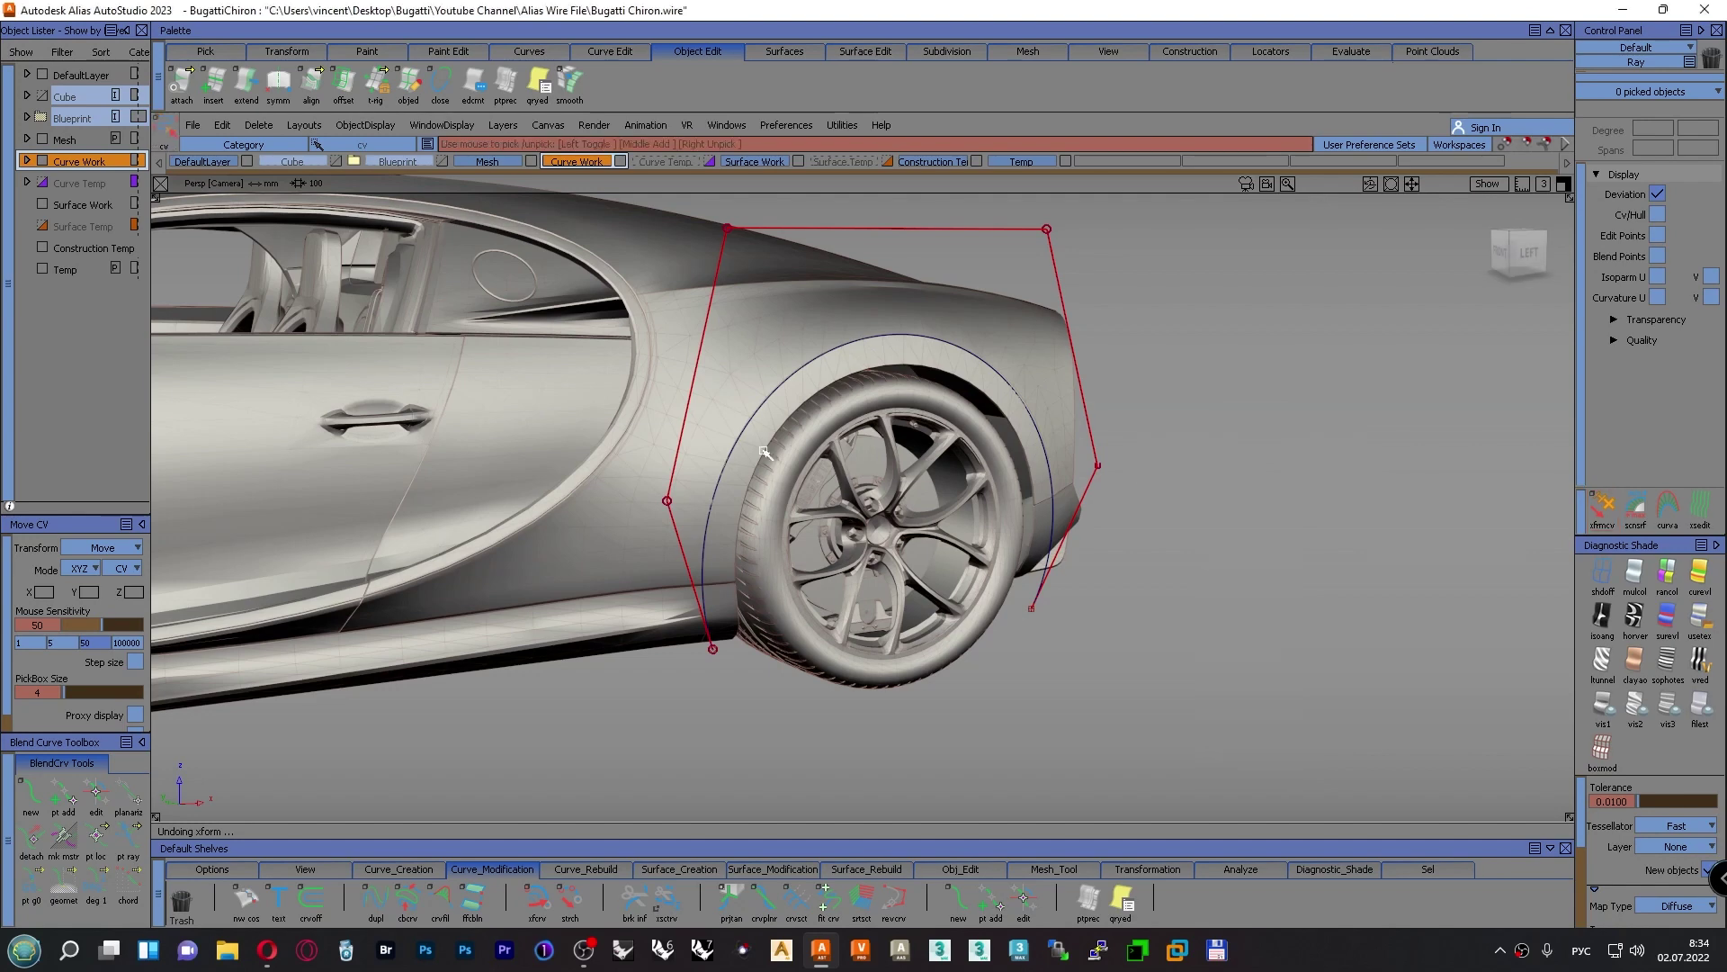
{"action": "left_click_drag", "start_coordinate": [637, 476], "coordinate": [688, 521]}
{"action": "left_click_drag", "start_coordinate": [1075, 446], "coordinate": [1109, 483]}
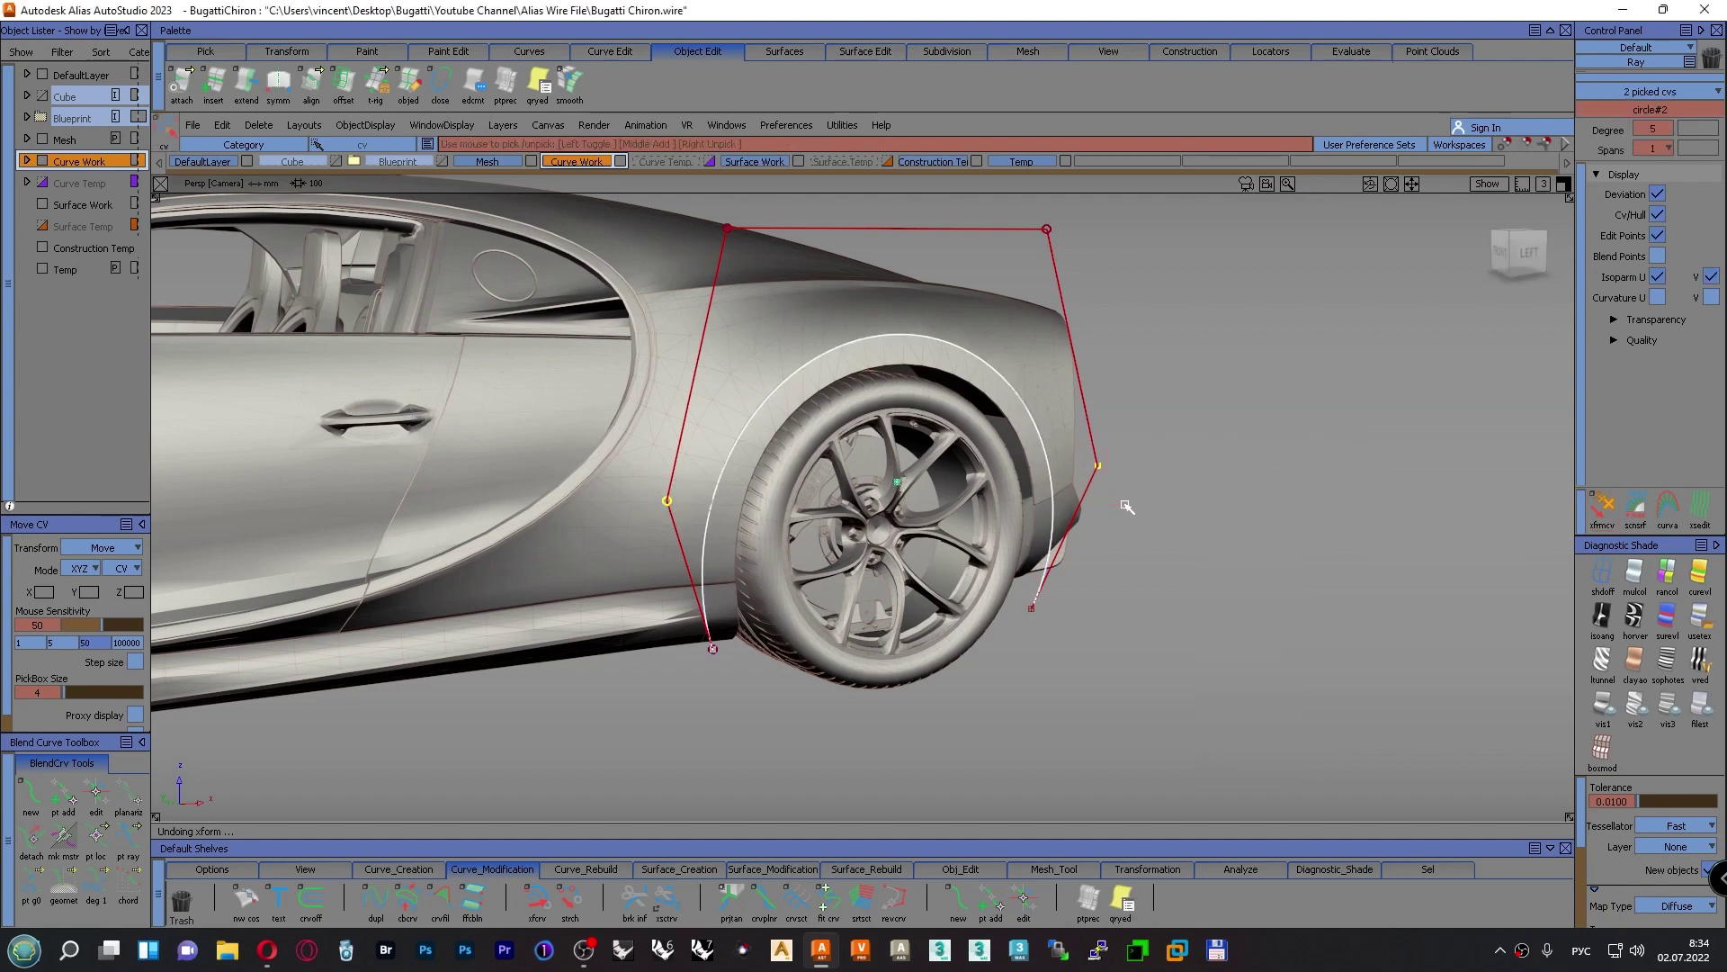
{"action": "middle_click_drag", "start_coordinate": [1218, 502], "coordinate": [1160, 481], "text": "ctrl+shift"}
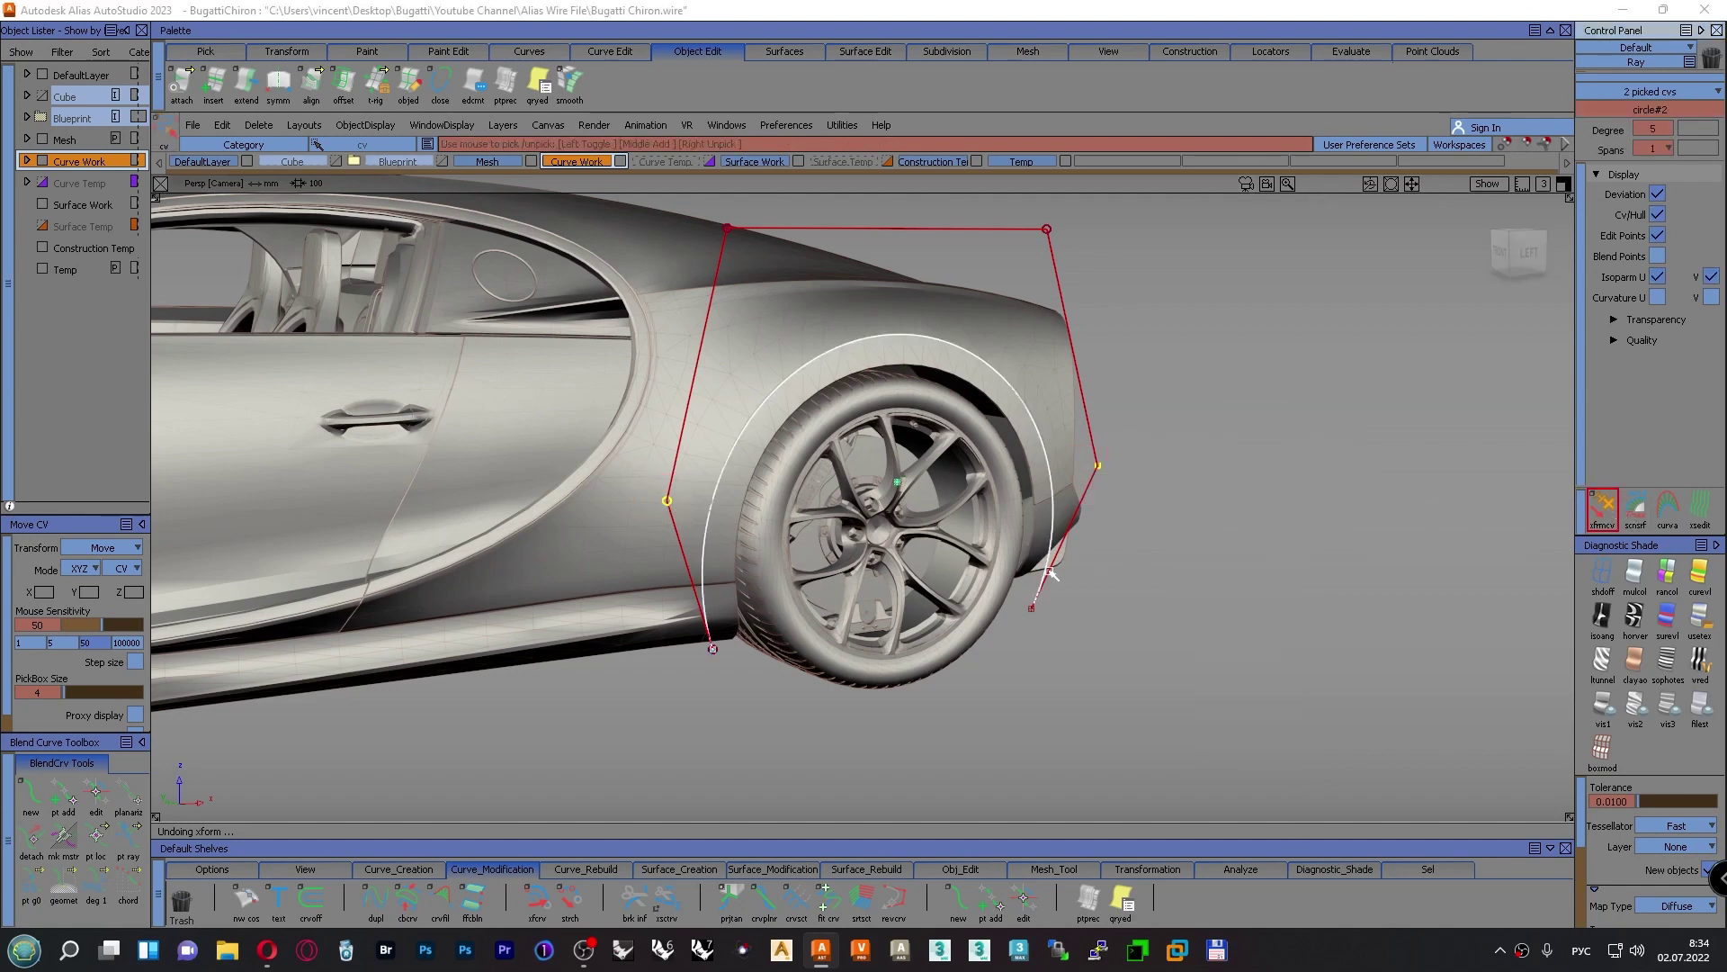
{"action": "right_click_drag", "start_coordinate": [1160, 504], "coordinate": [1048, 543], "text": "alt+shift"}
{"action": "middle_click_drag", "start_coordinate": [1233, 600], "coordinate": [1358, 668]}
Pick both lower end CVs of the rear arch curve again and move them further inward along Y at the sill
{"action": "middle_click_drag", "start_coordinate": [898, 720], "coordinate": [1044, 607], "text": "alt+shift"}
{"action": "left_click_drag", "start_coordinate": [1250, 553], "coordinate": [1330, 549], "text": "ctrl+shift"}
{"action": "left_click", "coordinate": [1134, 606]}
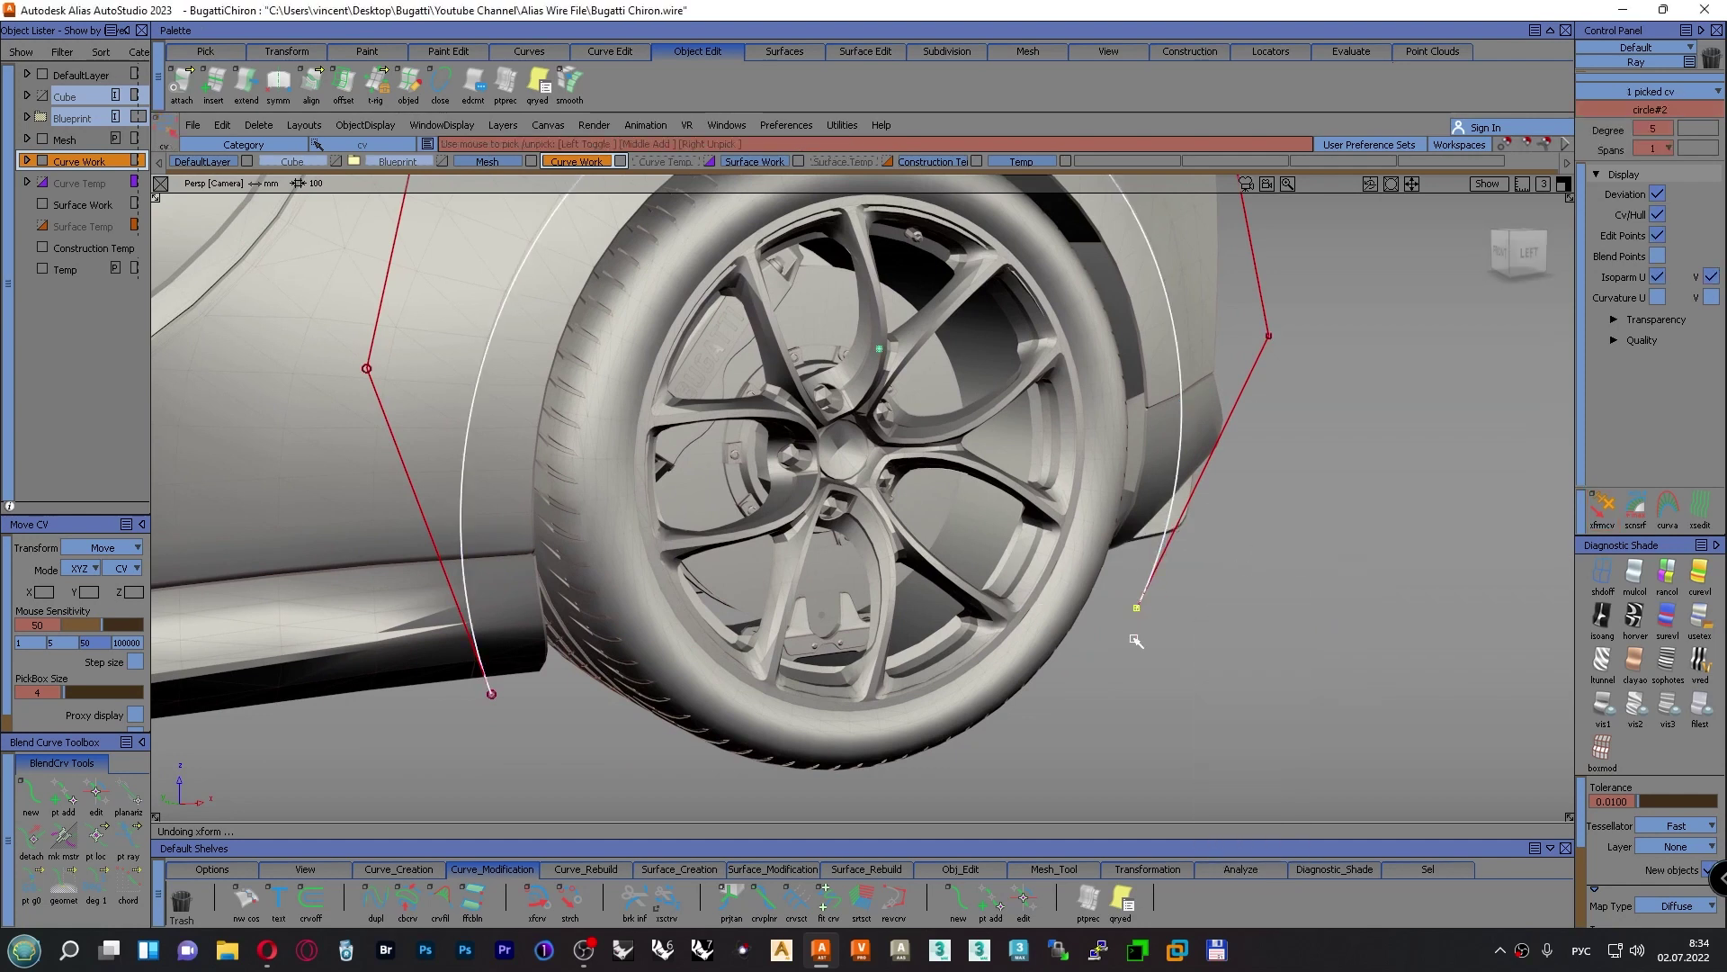
{"action": "left_click_drag", "start_coordinate": [450, 667], "coordinate": [566, 740]}
{"action": "left_click", "coordinate": [1603, 510]}
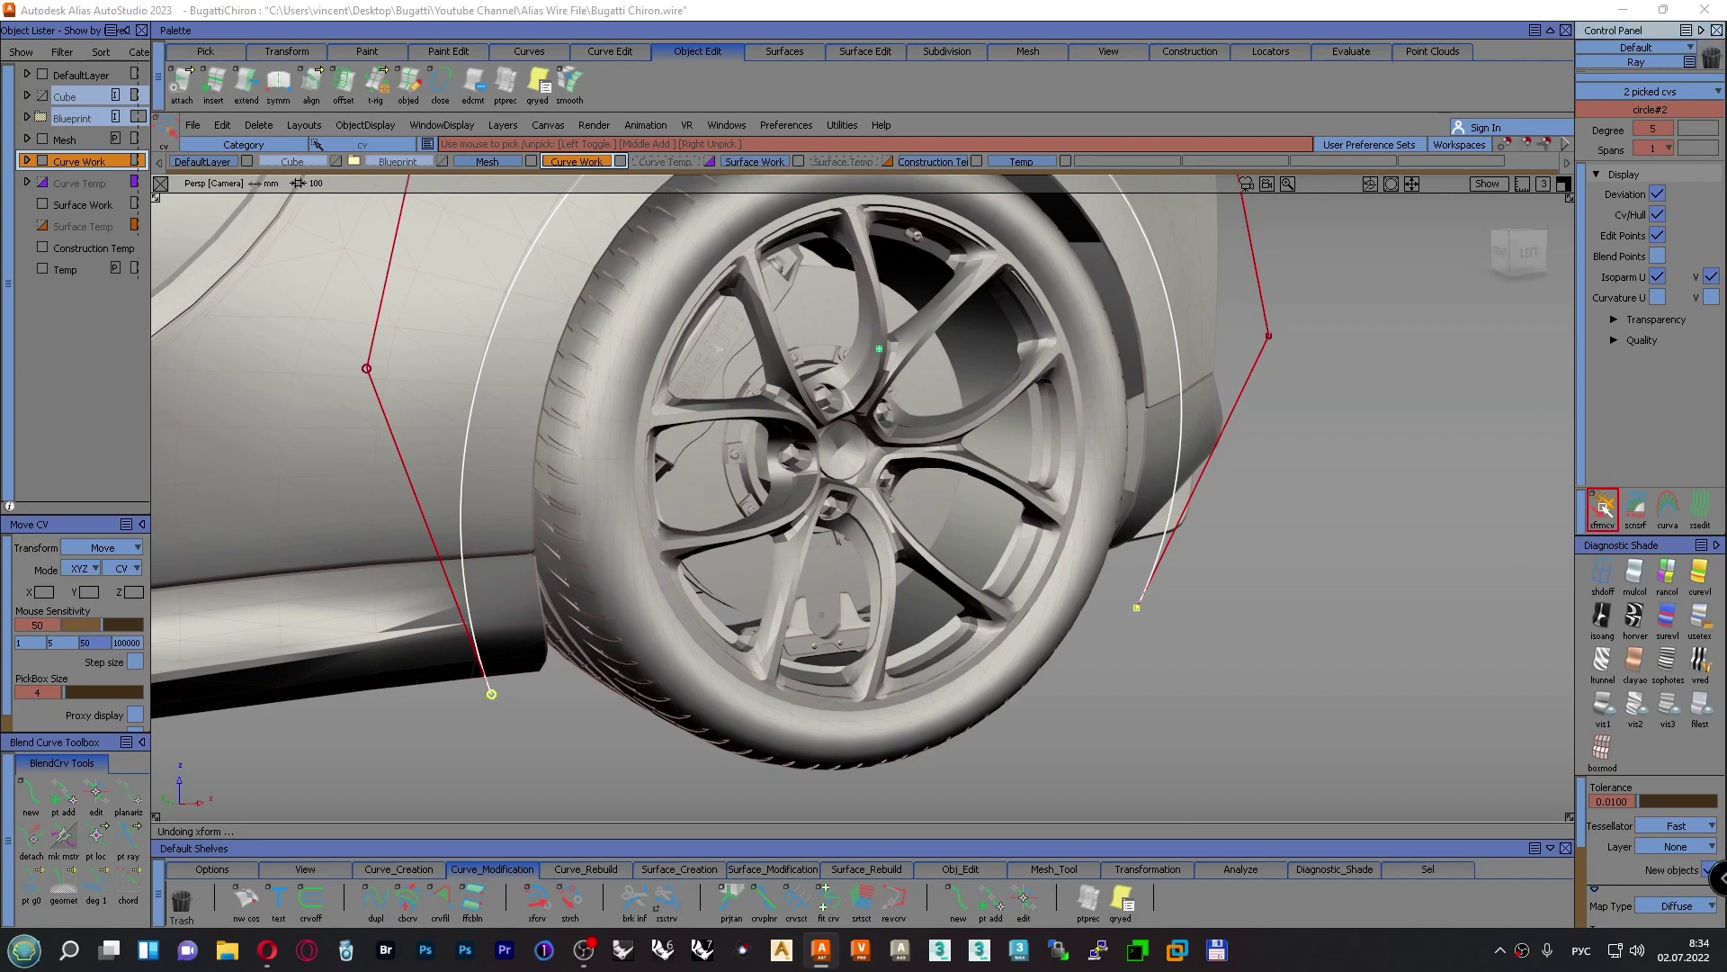
{"action": "left_click", "coordinate": [464, 558], "text": "alt+shift"}
{"action": "right_click_drag", "start_coordinate": [463, 558], "coordinate": [666, 580], "text": "alt+shift"}
{"action": "left_click_drag", "start_coordinate": [667, 580], "coordinate": [717, 574], "text": "alt+shift"}
{"action": "right_click_drag", "start_coordinate": [540, 579], "coordinate": [578, 567], "text": "alt+shift"}
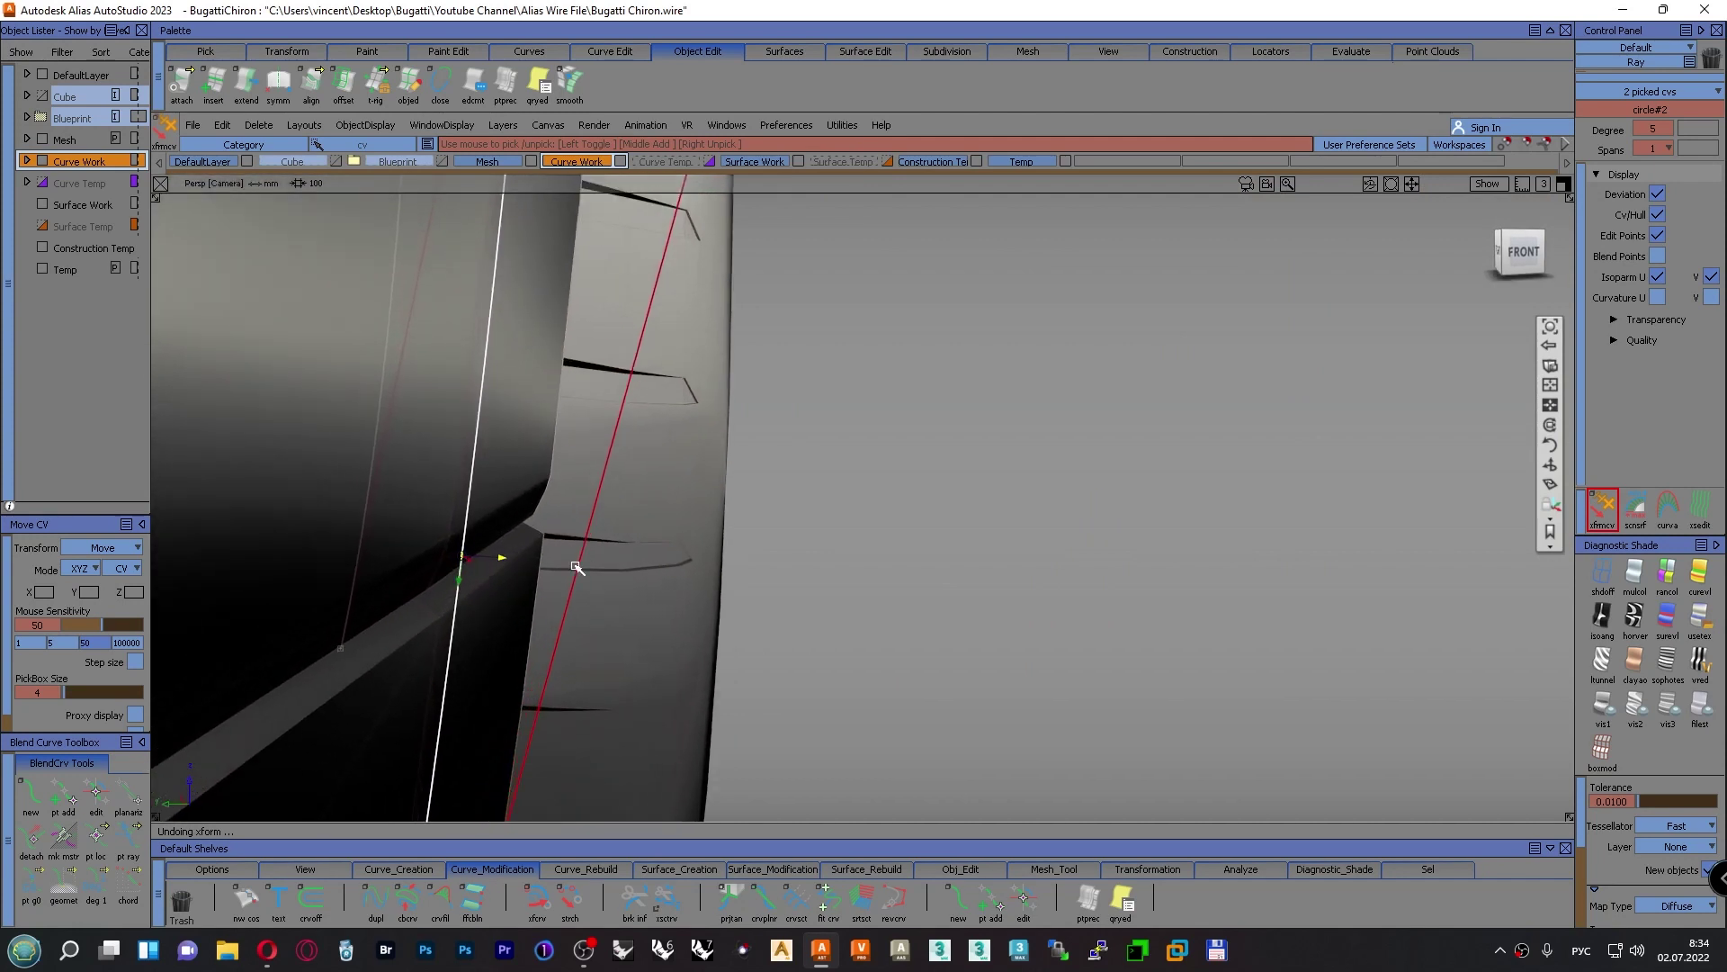
{"action": "middle_click_drag", "start_coordinate": [1230, 547], "coordinate": [347, 687]}
{"action": "middle_click_drag", "start_coordinate": [1419, 585], "coordinate": [1216, 634]}
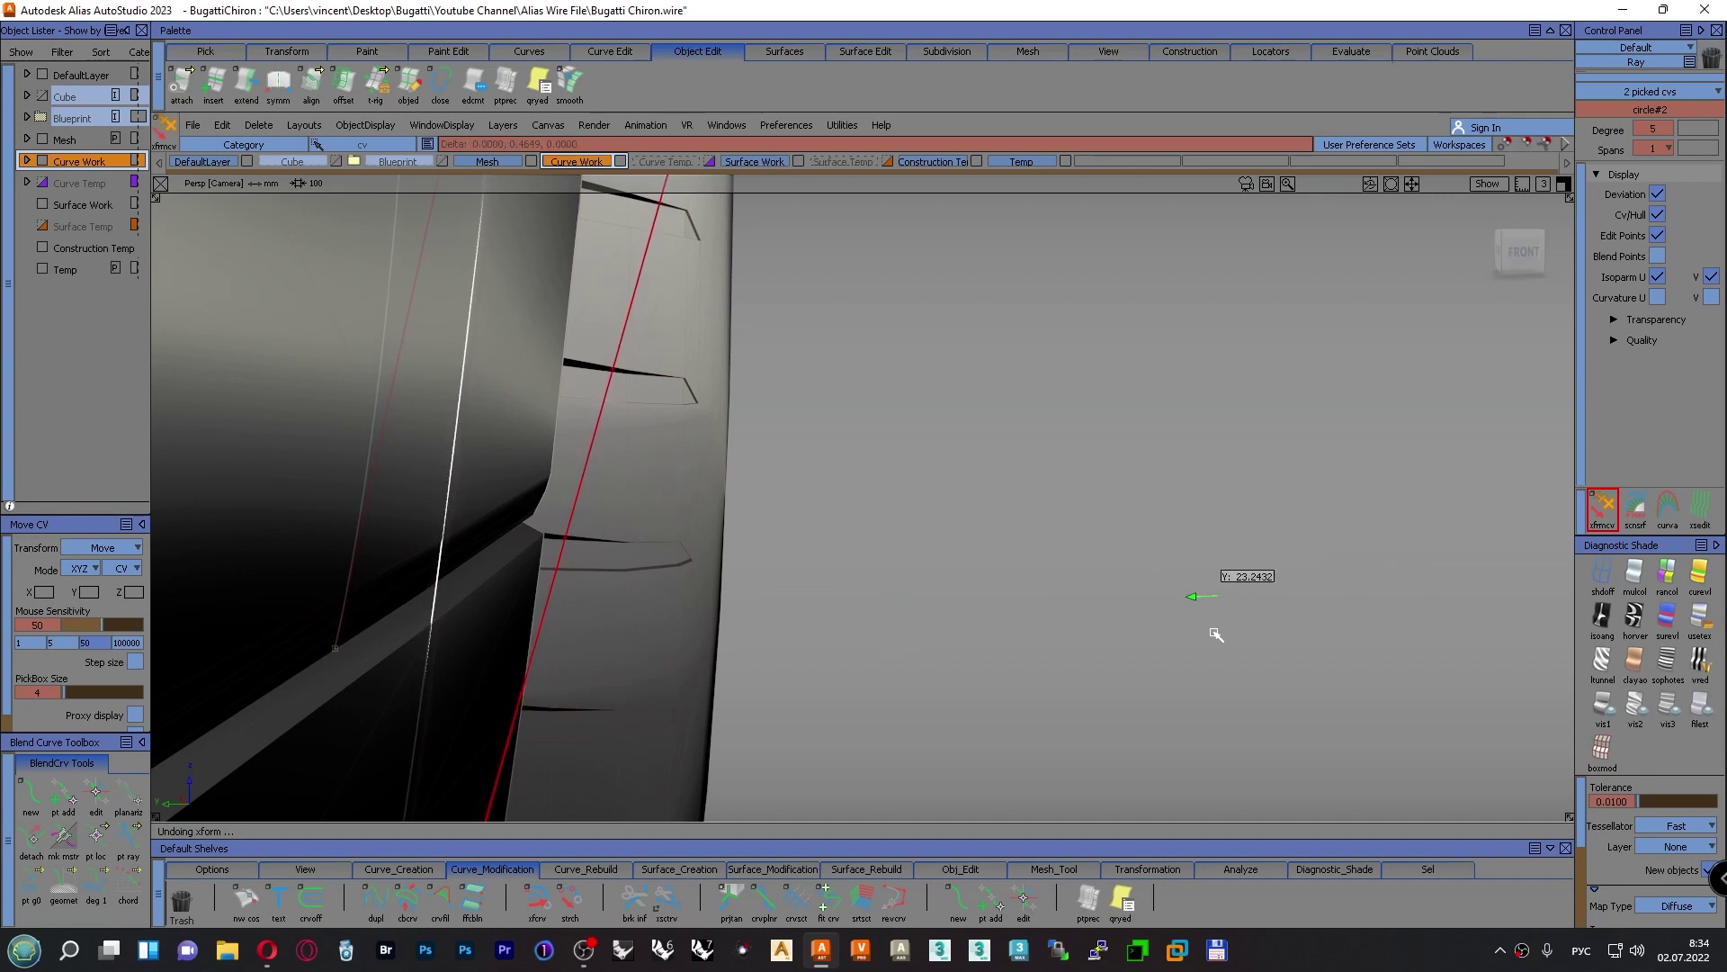
Examine the rear arch curve where it meets the rear bumper from behind the car and clear the selection
{"action": "left_click_drag", "start_coordinate": [1222, 634], "coordinate": [1030, 701], "text": "alt+shift"}
{"action": "right_click_drag", "start_coordinate": [1166, 636], "coordinate": [1129, 657], "text": "alt+shift"}
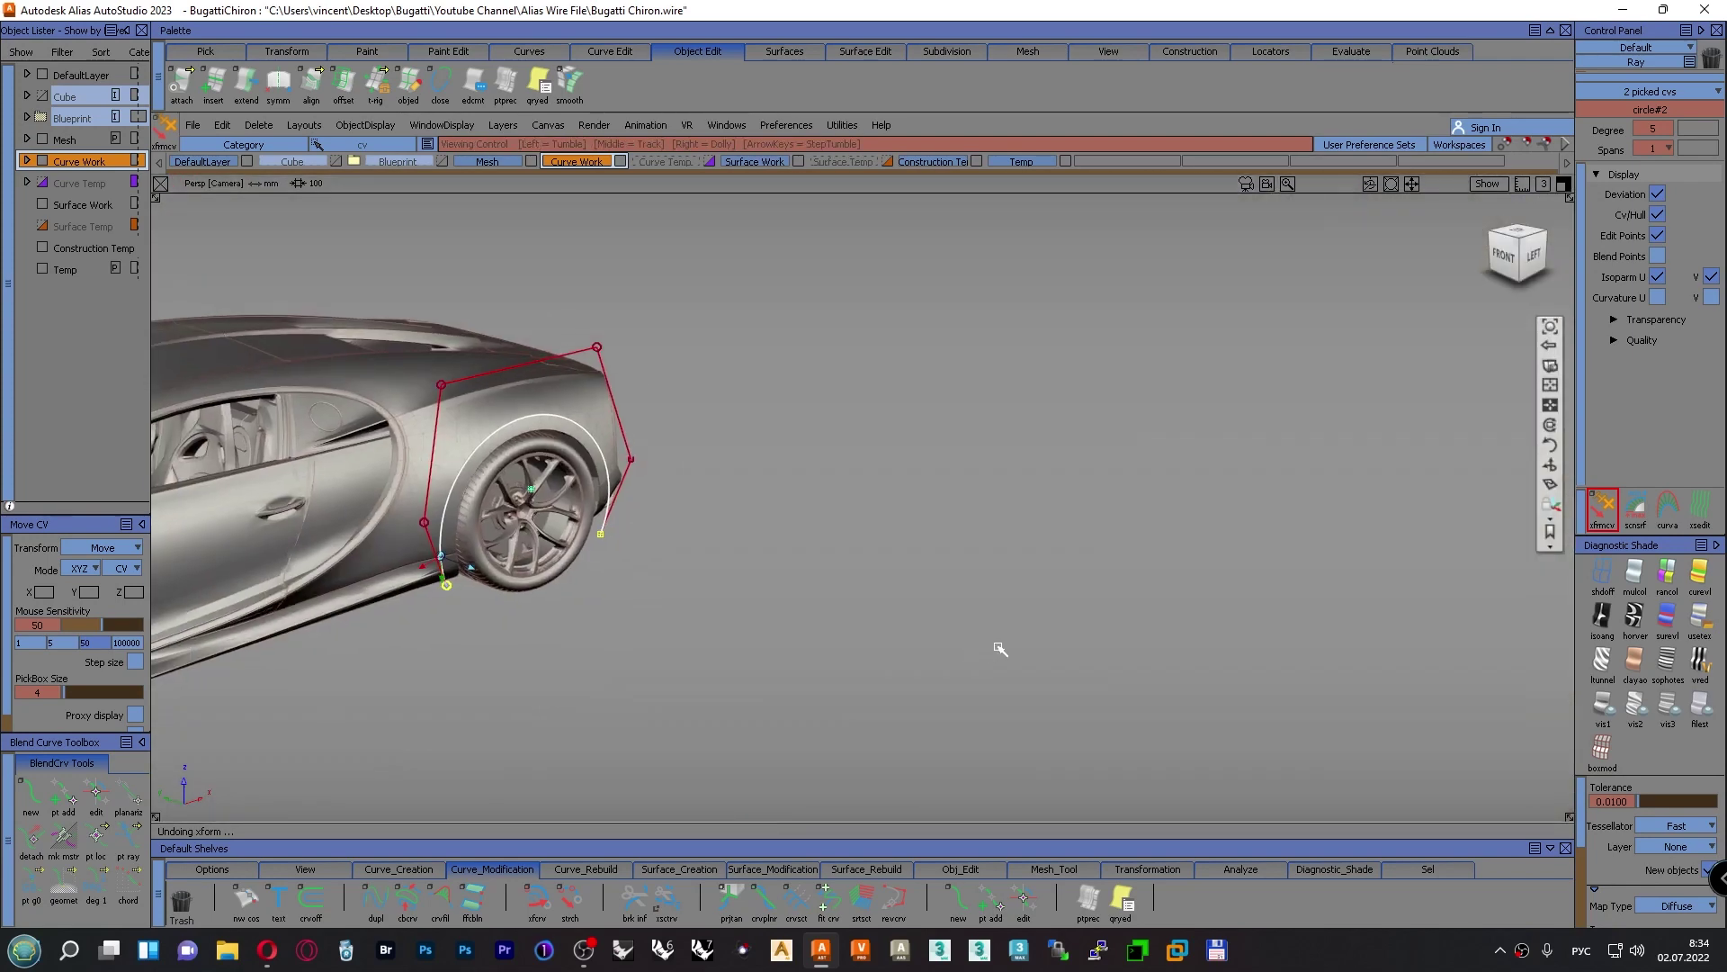
{"action": "left_click_drag", "start_coordinate": [834, 604], "coordinate": [516, 605], "text": "alt+shift"}
{"action": "right_click_drag", "start_coordinate": [761, 664], "coordinate": [821, 494], "text": "alt+shift"}
{"action": "left_click_drag", "start_coordinate": [869, 492], "coordinate": [675, 541], "text": "alt+shift"}
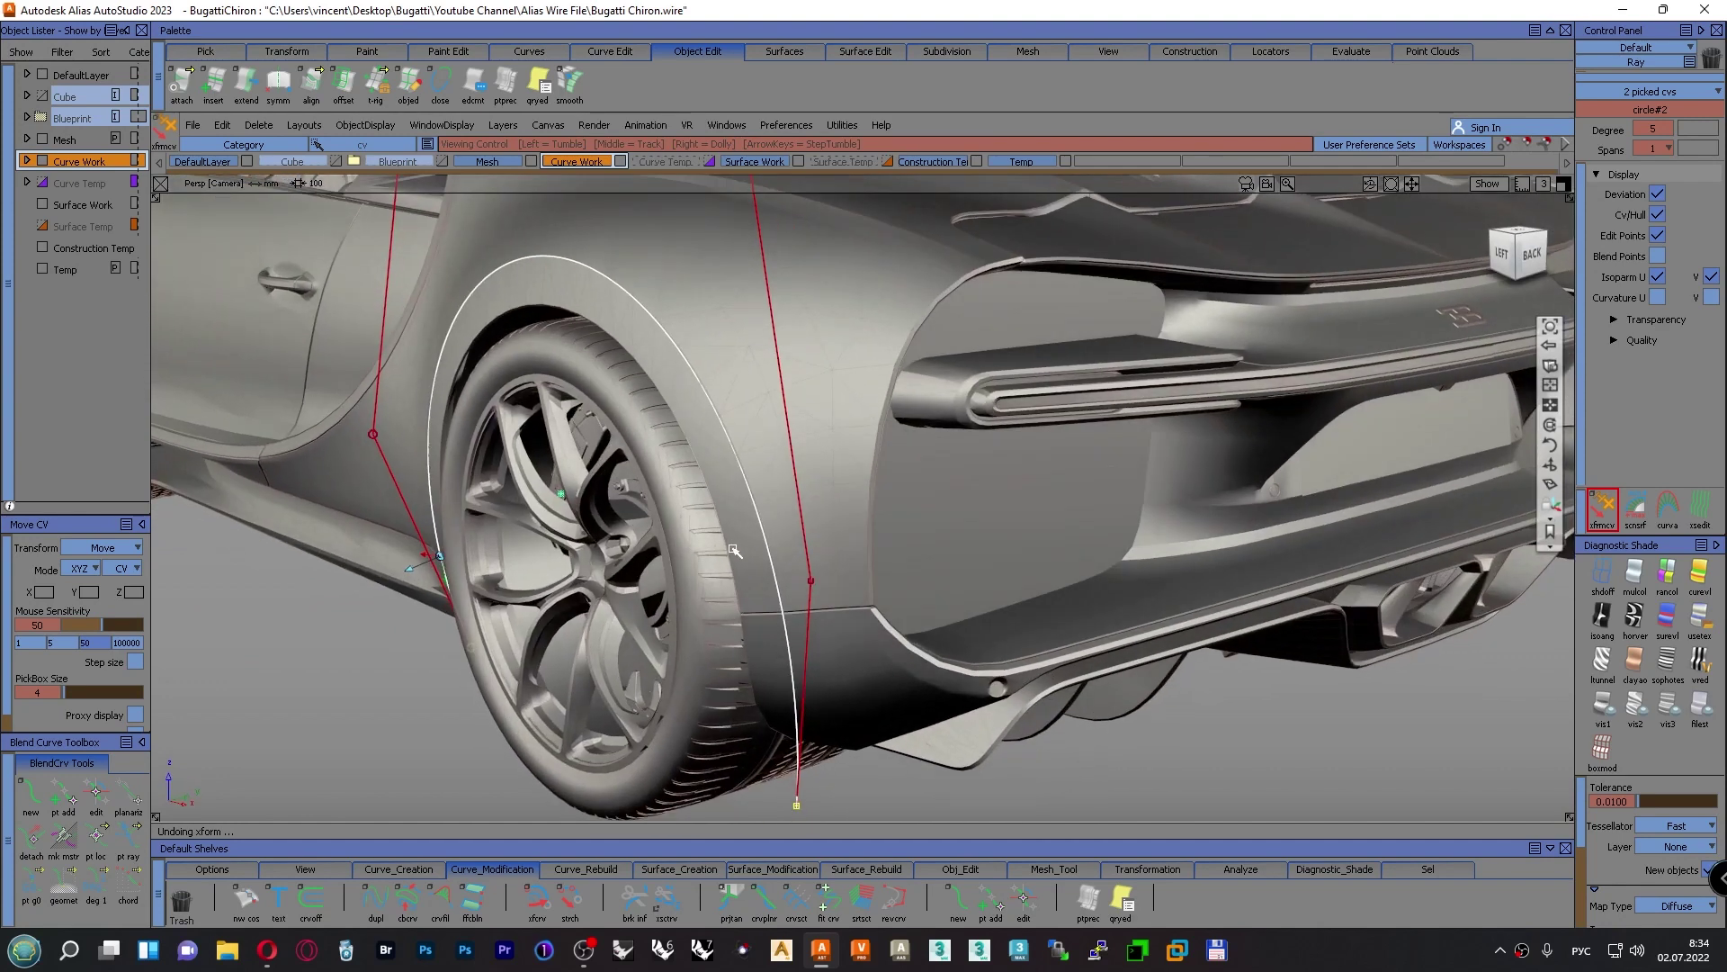
{"action": "right_click_drag", "start_coordinate": [727, 549], "coordinate": [838, 581], "text": "alt+shift"}
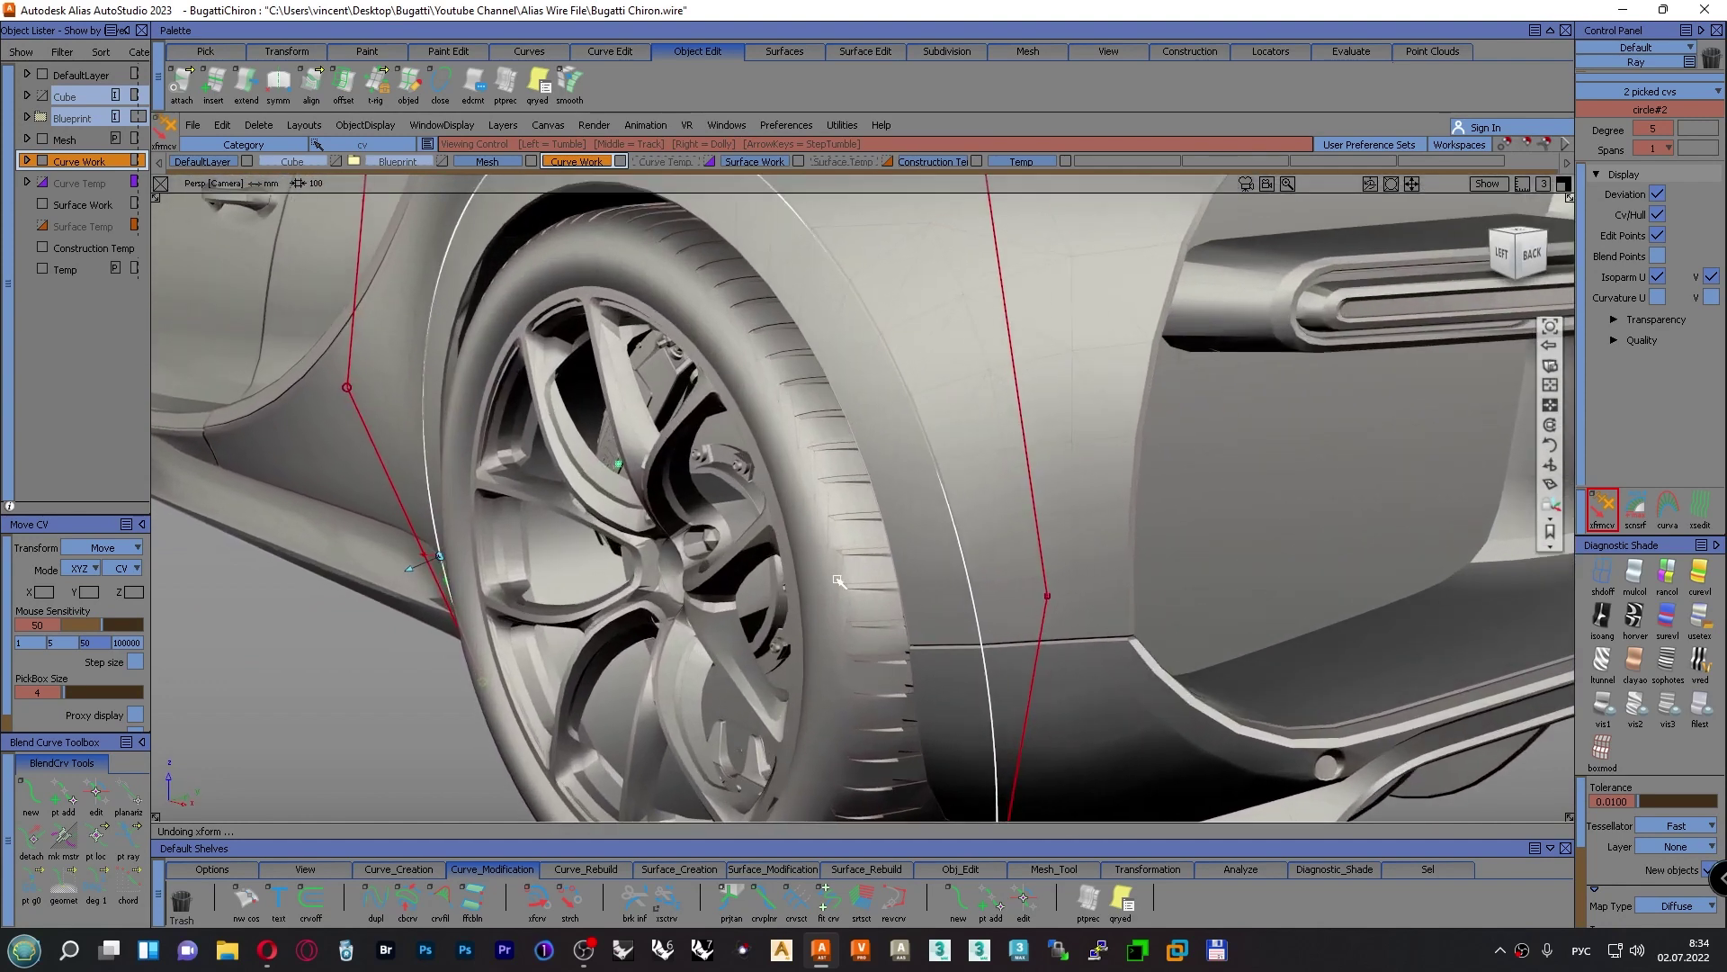
{"action": "left_click", "coordinate": [981, 648], "text": "alt+shift"}
{"action": "right_click_drag", "start_coordinate": [990, 678], "coordinate": [1006, 594], "text": "alt+shift"}
{"action": "left_click_drag", "start_coordinate": [908, 601], "coordinate": [567, 607], "text": "alt+shift"}
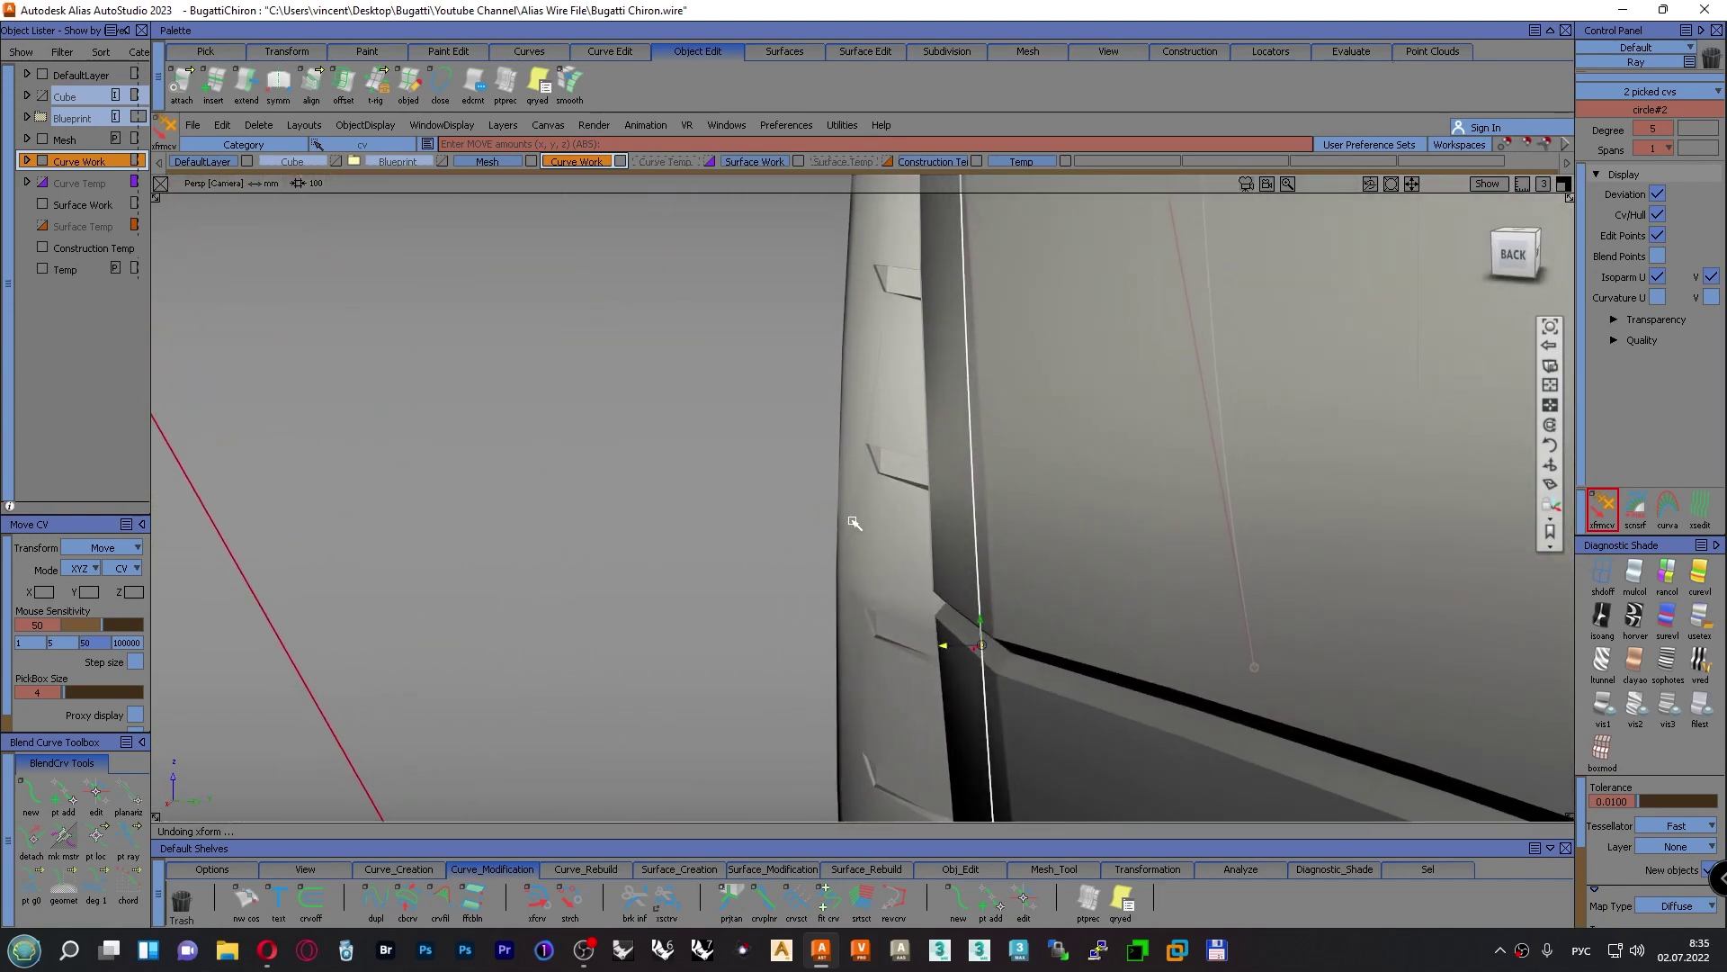
{"action": "left_click_drag", "start_coordinate": [855, 523], "coordinate": [807, 513], "text": "alt+shift"}
{"action": "left_click_drag", "start_coordinate": [669, 481], "coordinate": [667, 436], "text": "ctrl+shift"}
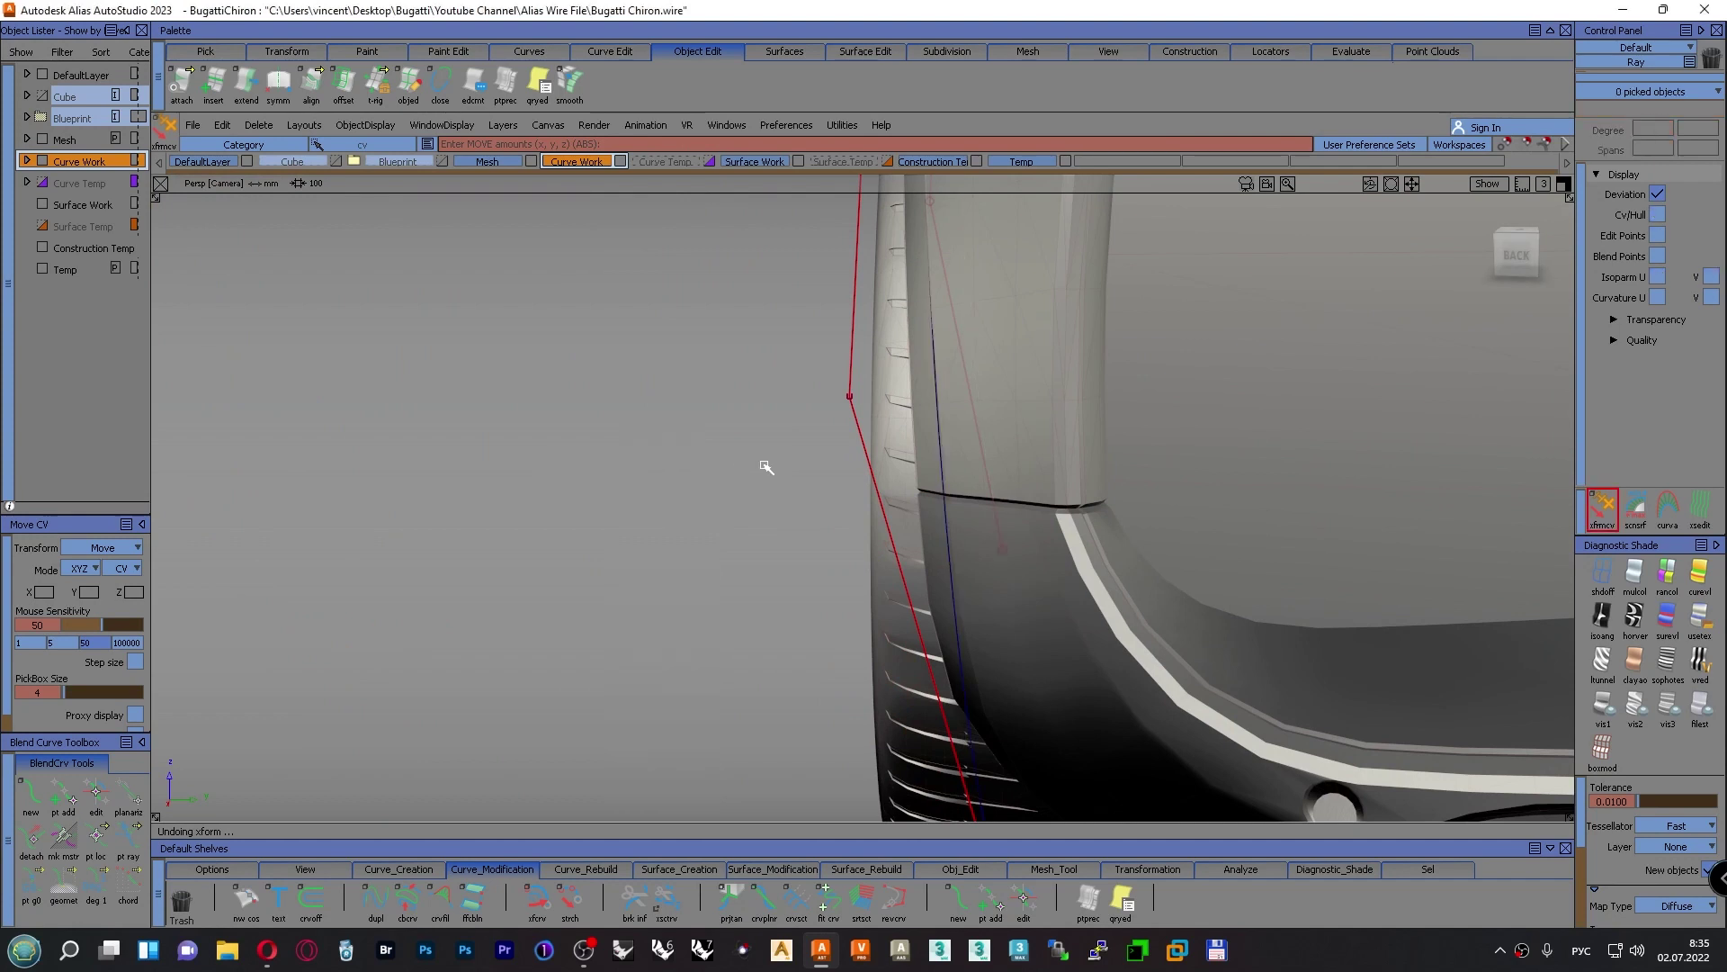
Move only the rear arch curve's lower end CV behind the wheel about 3 mm inward along Y and clear the selection
{"action": "left_click_drag", "start_coordinate": [767, 467], "coordinate": [717, 354], "text": "alt+shift"}
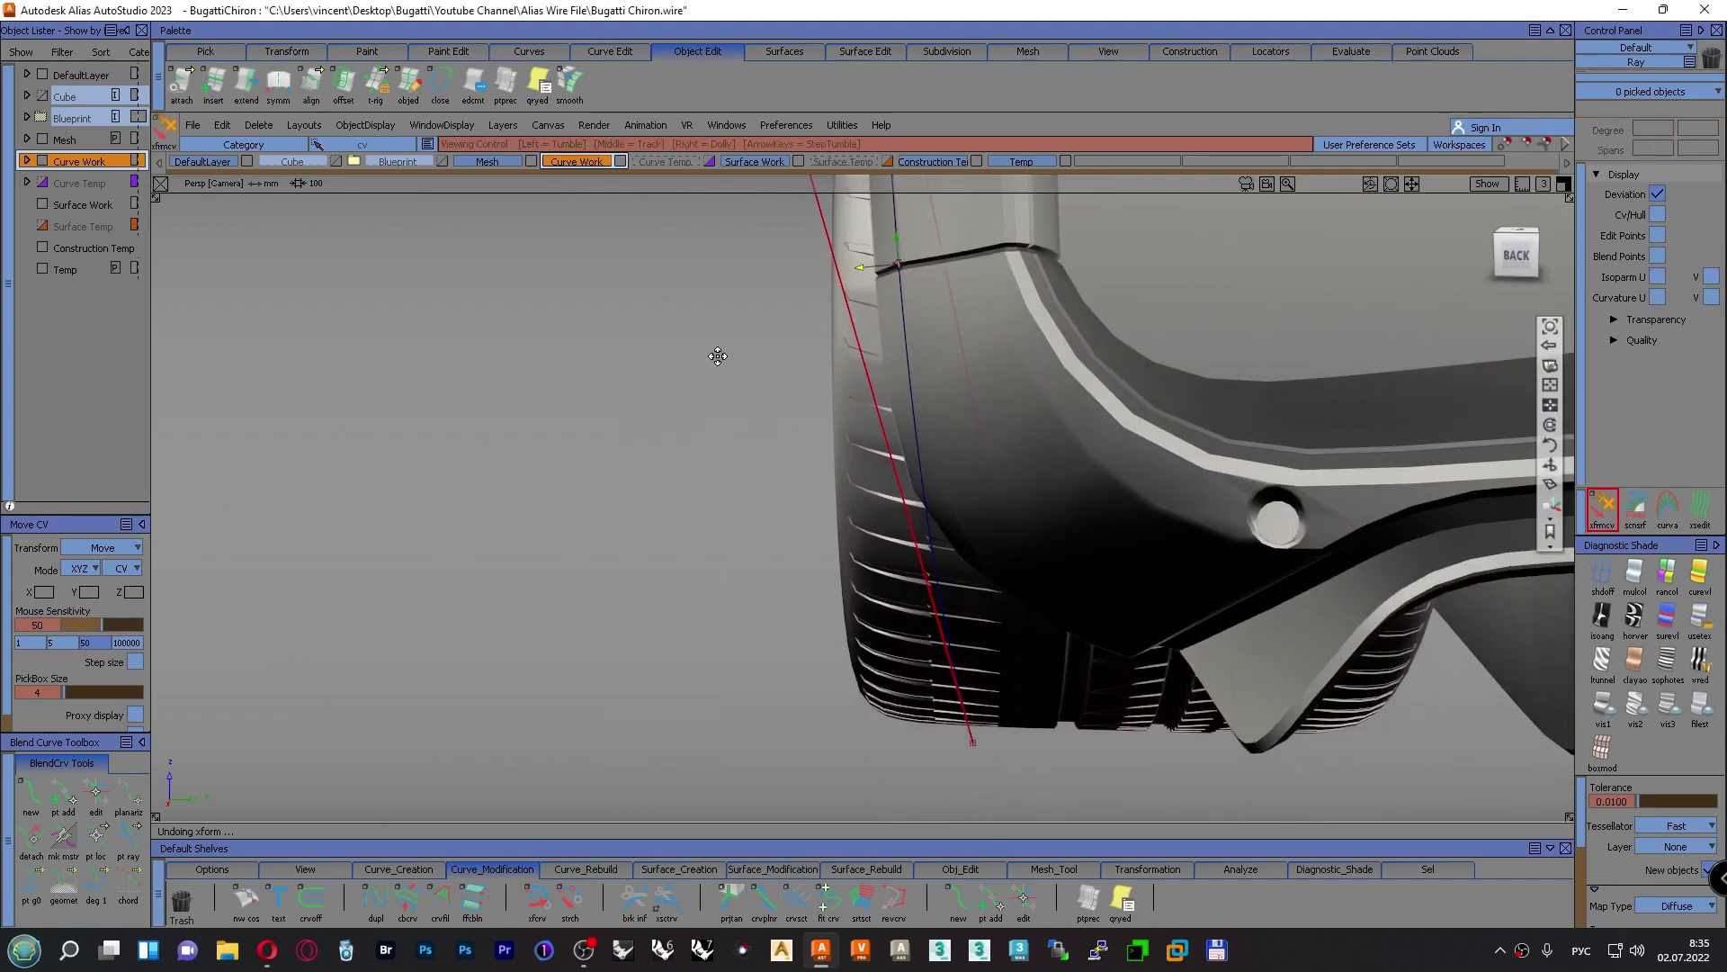
{"action": "left_click", "coordinate": [973, 748]}
{"action": "left_click_drag", "start_coordinate": [691, 648], "coordinate": [755, 545], "text": "ctrl+shift"}
{"action": "right_click_drag", "start_coordinate": [833, 239], "coordinate": [833, 217], "text": "alt+shift"}
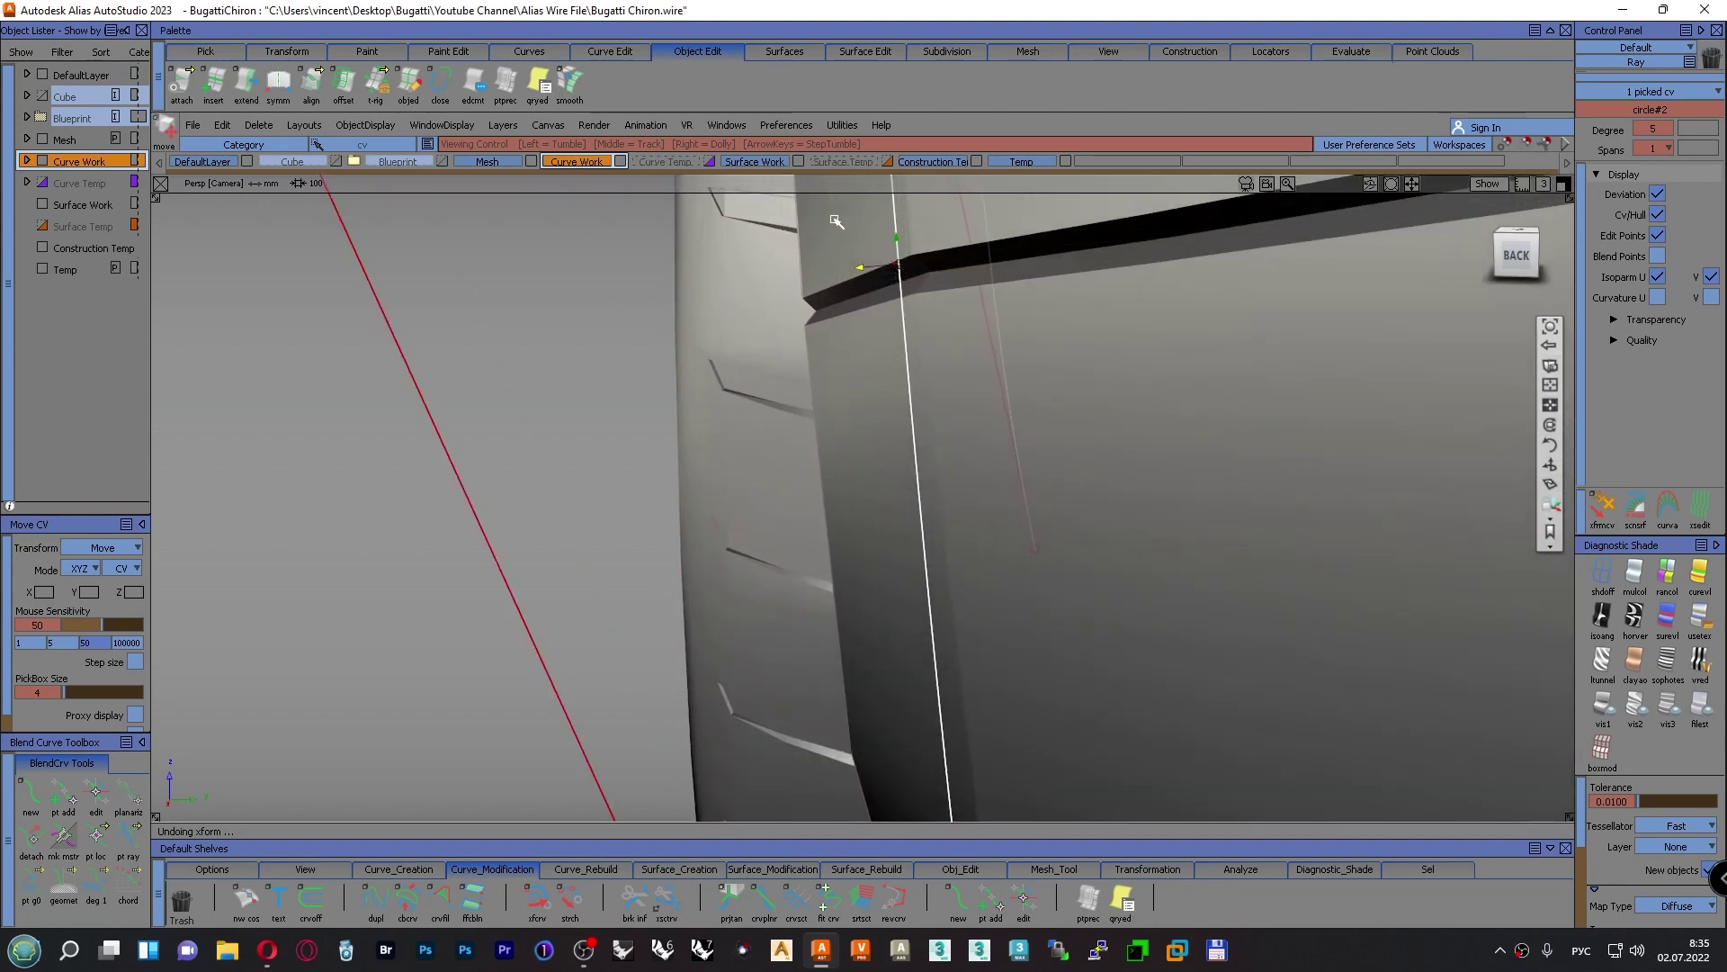
{"action": "mouse_move", "coordinate": [515, 594]}
{"action": "middle_mouse_down"}
{"action": "mouse_move", "coordinate": [454, 589]}
{"action": "mouse_move", "coordinate": [497, 594]}
{"action": "middle_mouse_up"}
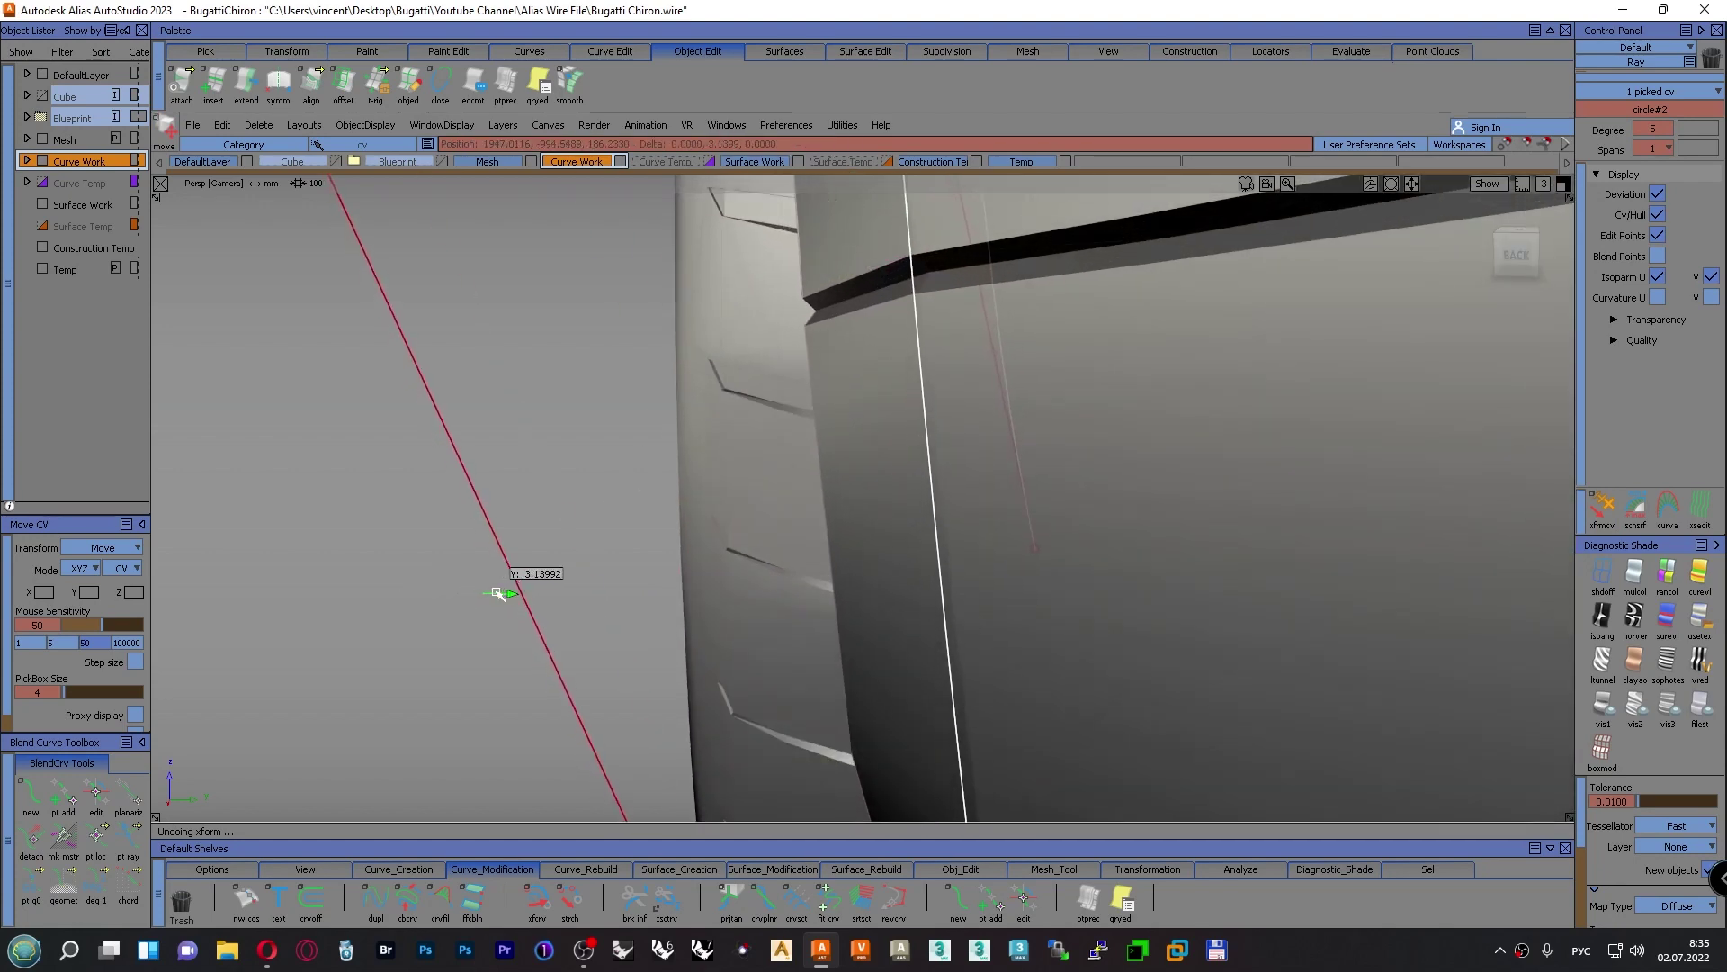
{"action": "right_click_drag", "start_coordinate": [624, 509], "coordinate": [663, 656], "text": "alt+shift"}
{"action": "left_click_drag", "start_coordinate": [663, 656], "coordinate": [1073, 757], "text": "alt+shift"}
{"action": "right_click_drag", "start_coordinate": [1073, 756], "coordinate": [999, 748], "text": "alt+shift"}
{"action": "middle_click_drag", "start_coordinate": [998, 747], "coordinate": [1055, 767], "text": "alt+shift"}
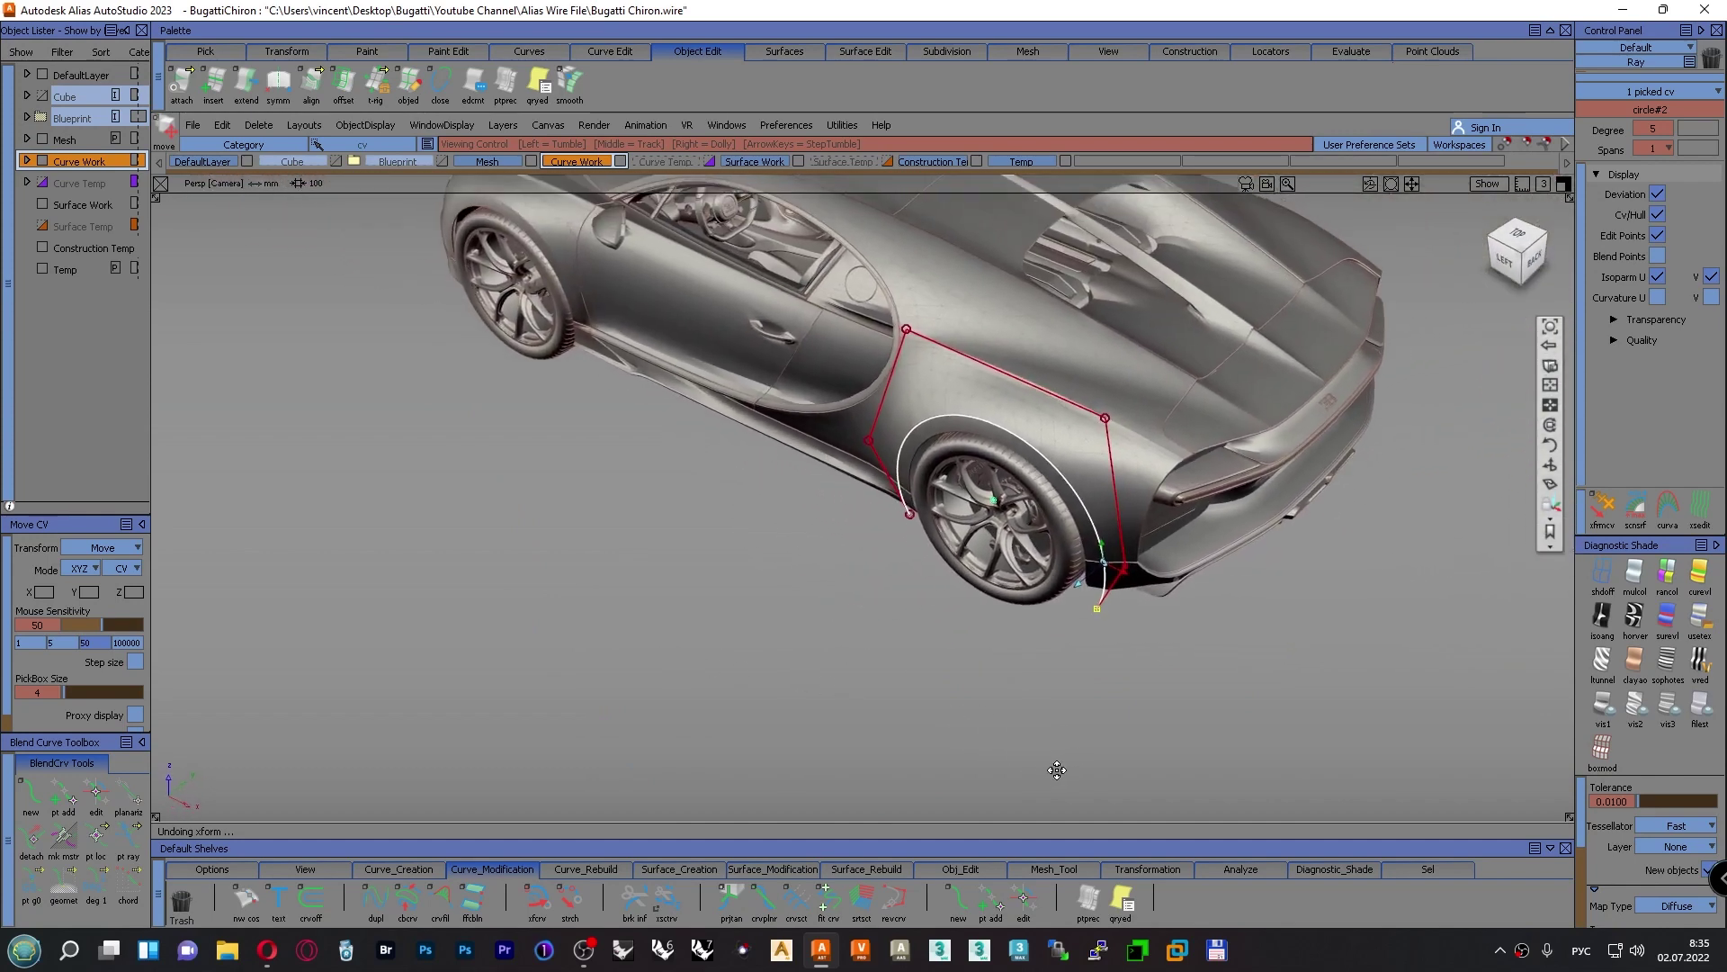
{"action": "left_click_drag", "start_coordinate": [1055, 767], "coordinate": [882, 690], "text": "alt+shift"}
{"action": "left_click_drag", "start_coordinate": [754, 683], "coordinate": [753, 641], "text": "ctrl+shift"}
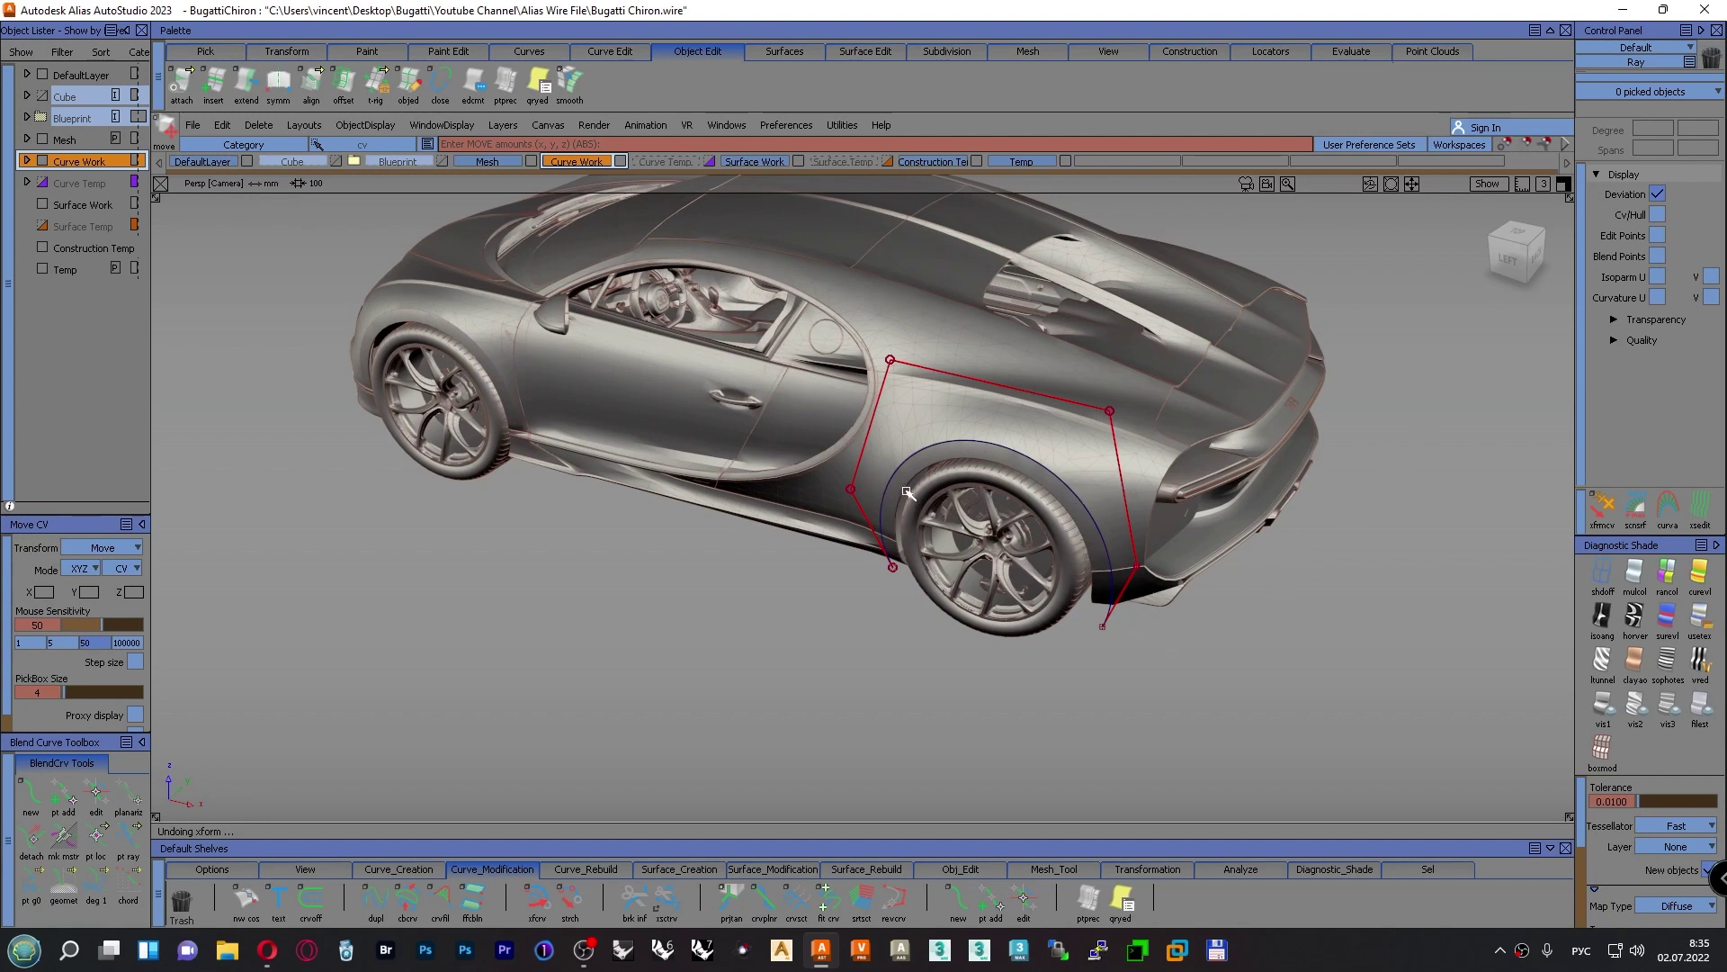
Pick the front and rear wheel arch curves together and hide their CVs and hulls
{"action": "right_click_drag", "start_coordinate": [725, 548], "coordinate": [738, 689], "text": "ctrl+shift"}
{"action": "left_click_drag", "start_coordinate": [786, 686], "coordinate": [796, 657], "text": "alt+shift"}
{"action": "right_click_drag", "start_coordinate": [764, 694], "coordinate": [837, 718], "text": "ctrl+shift"}
{"action": "left_click_drag", "start_coordinate": [945, 580], "coordinate": [617, 499]}
{"action": "right_click_drag", "start_coordinate": [755, 748], "coordinate": [701, 768], "text": "ctrl+shift"}
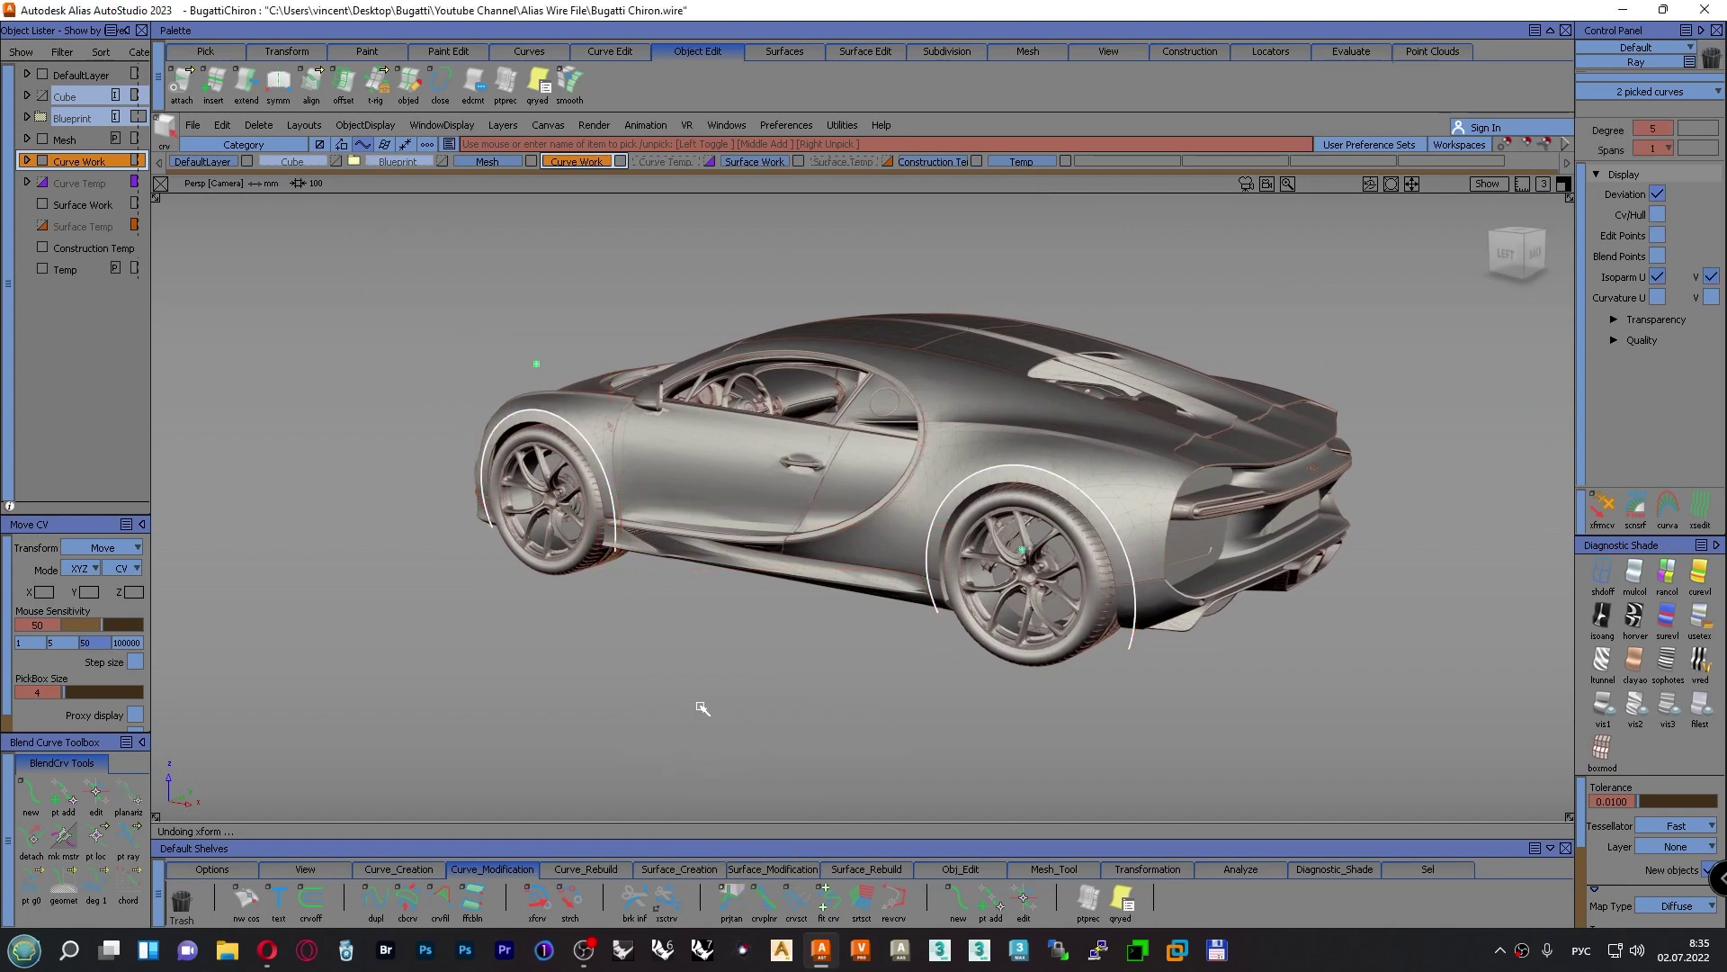
Clear the selection, switch to the left side view, show the Curve Temp layer and hide the Mesh layer
{"action": "left_click_drag", "start_coordinate": [703, 678], "coordinate": [706, 636], "text": "ctrl+shift"}
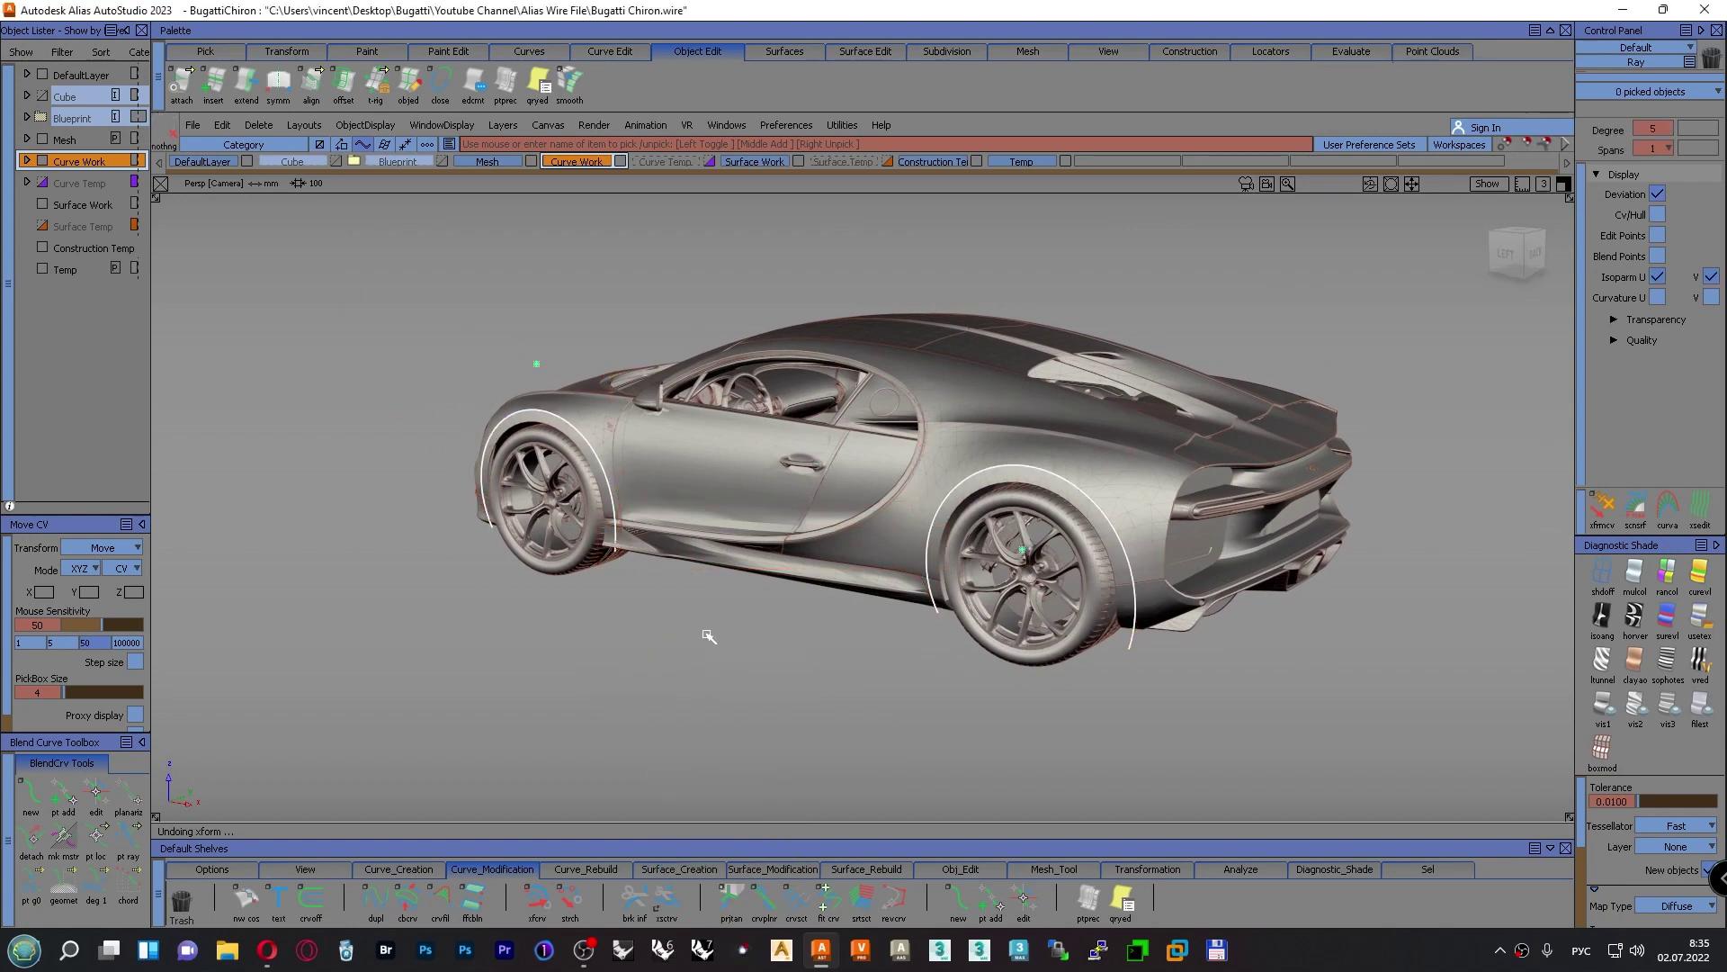
{"action": "left_click", "coordinate": [1505, 254]}
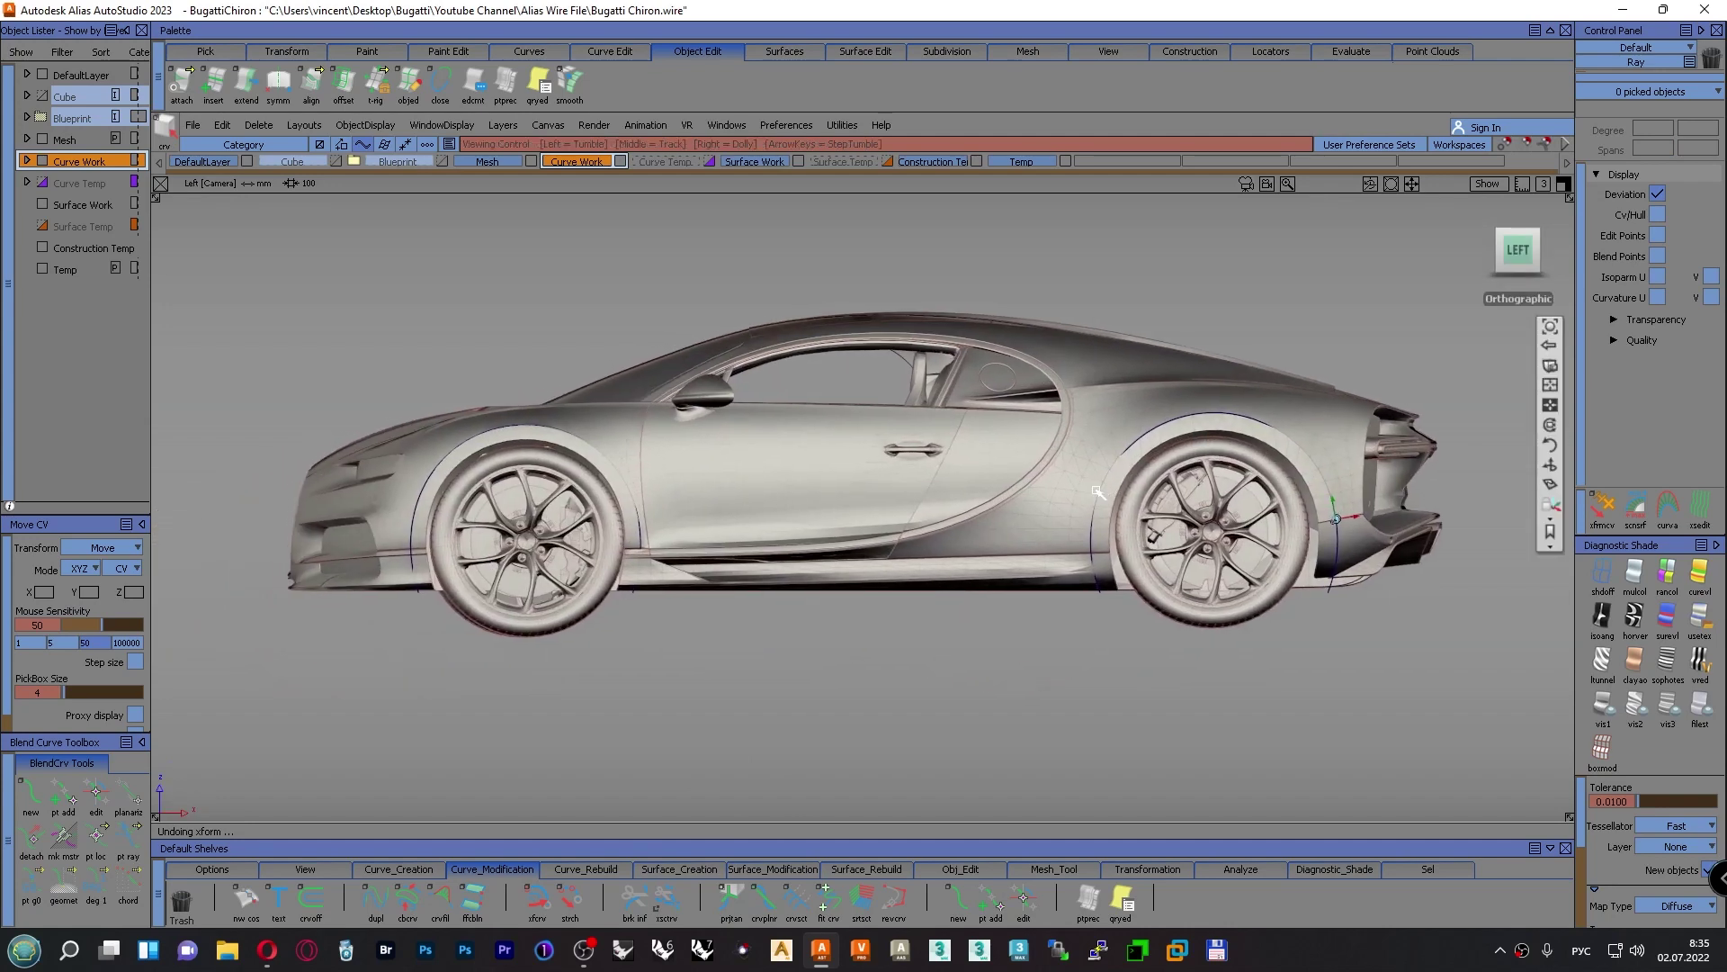
{"action": "left_click", "coordinate": [708, 163]}
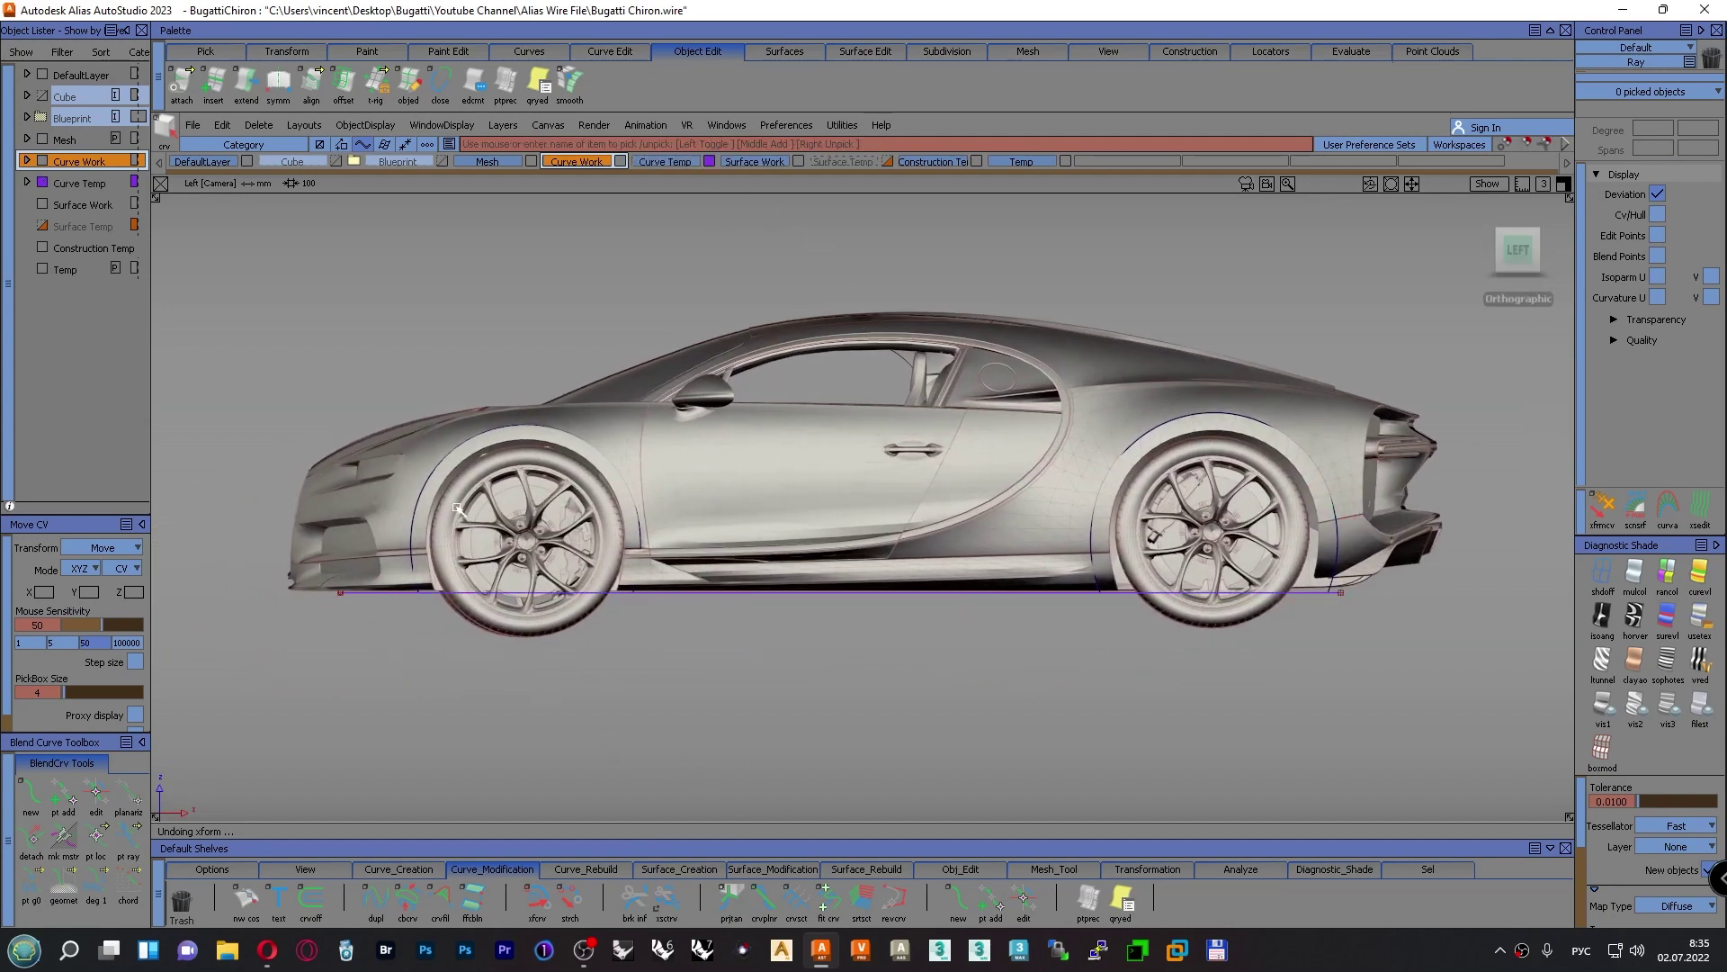
{"action": "left_click", "coordinate": [533, 163]}
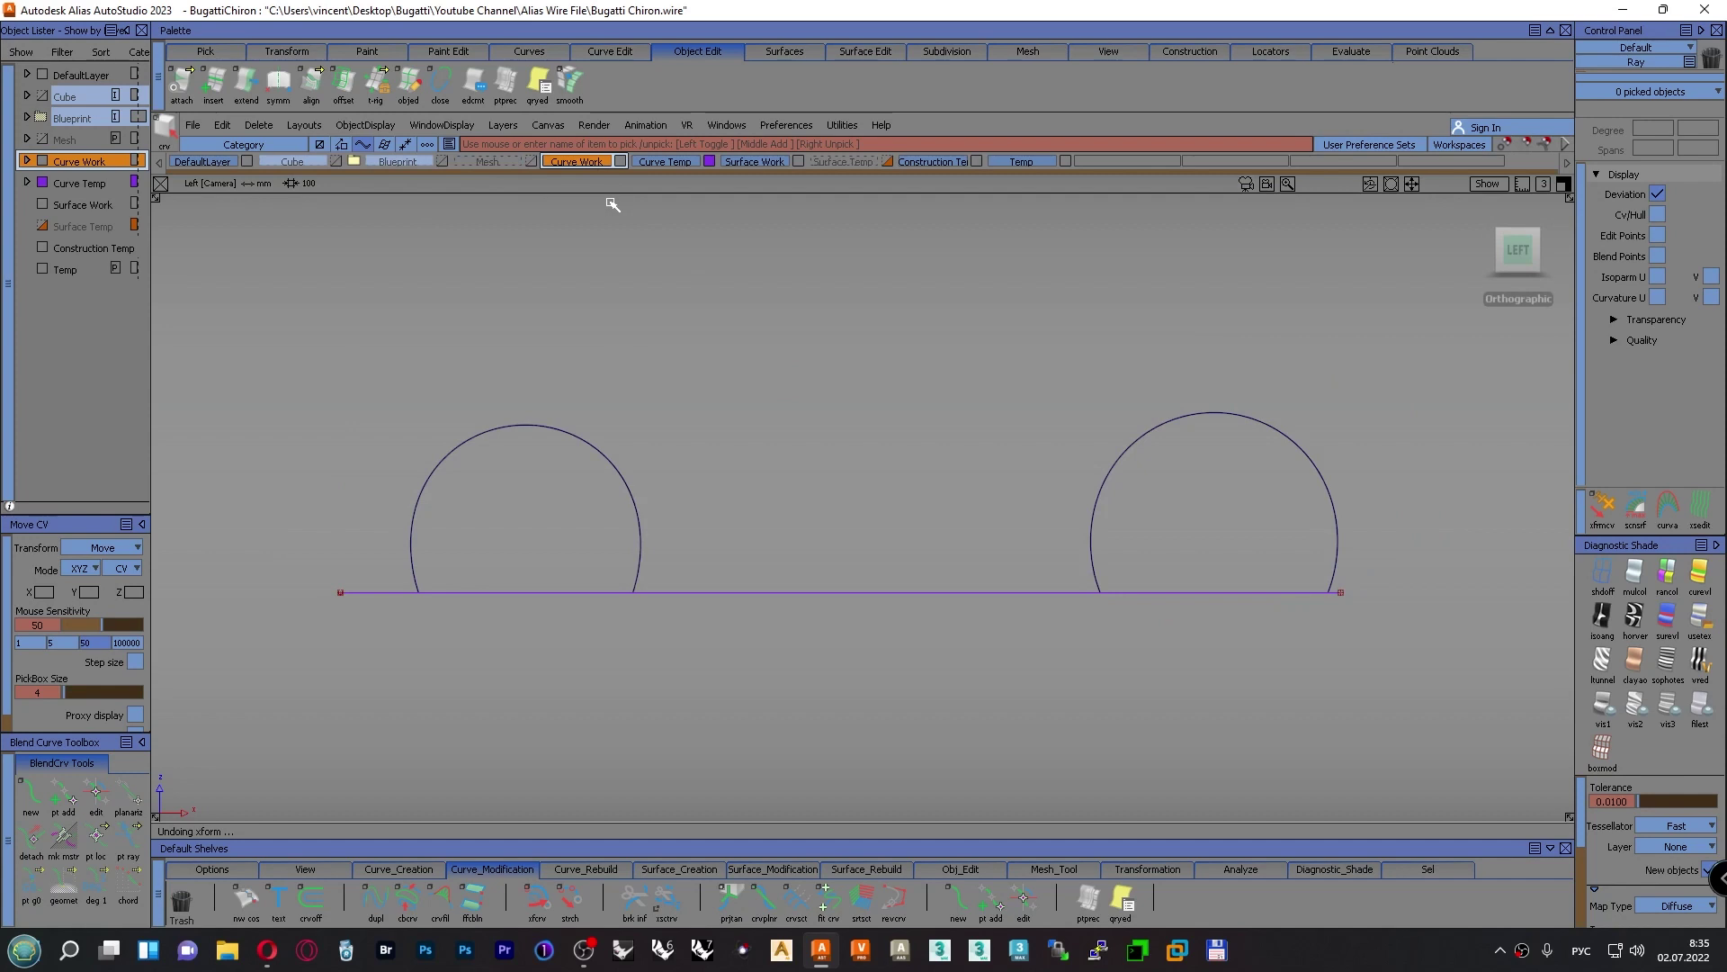
Turn on symmetry for the Curve Work layer and check the mirrored wheel arch curves in perspective
{"action": "left_click_drag", "start_coordinate": [629, 235], "coordinate": [826, 357], "text": "alt+shift"}
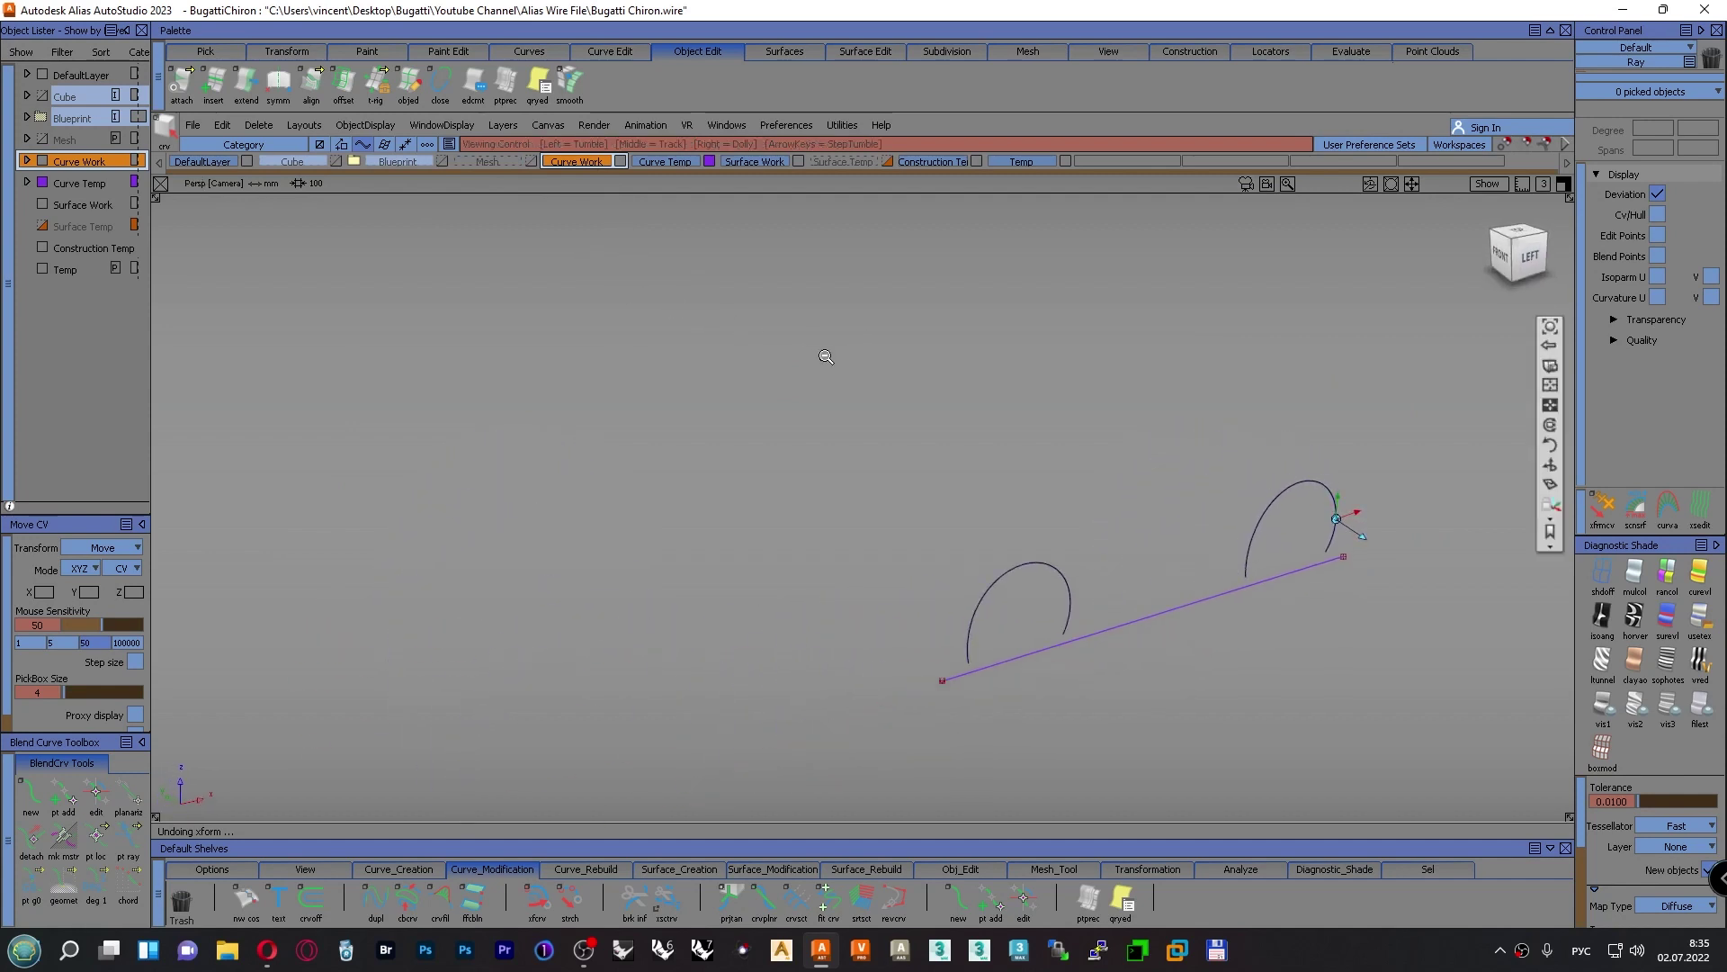
{"action": "right_click_drag", "start_coordinate": [825, 356], "coordinate": [640, 216], "text": "alt+shift"}
{"action": "left_click", "coordinate": [591, 162]}
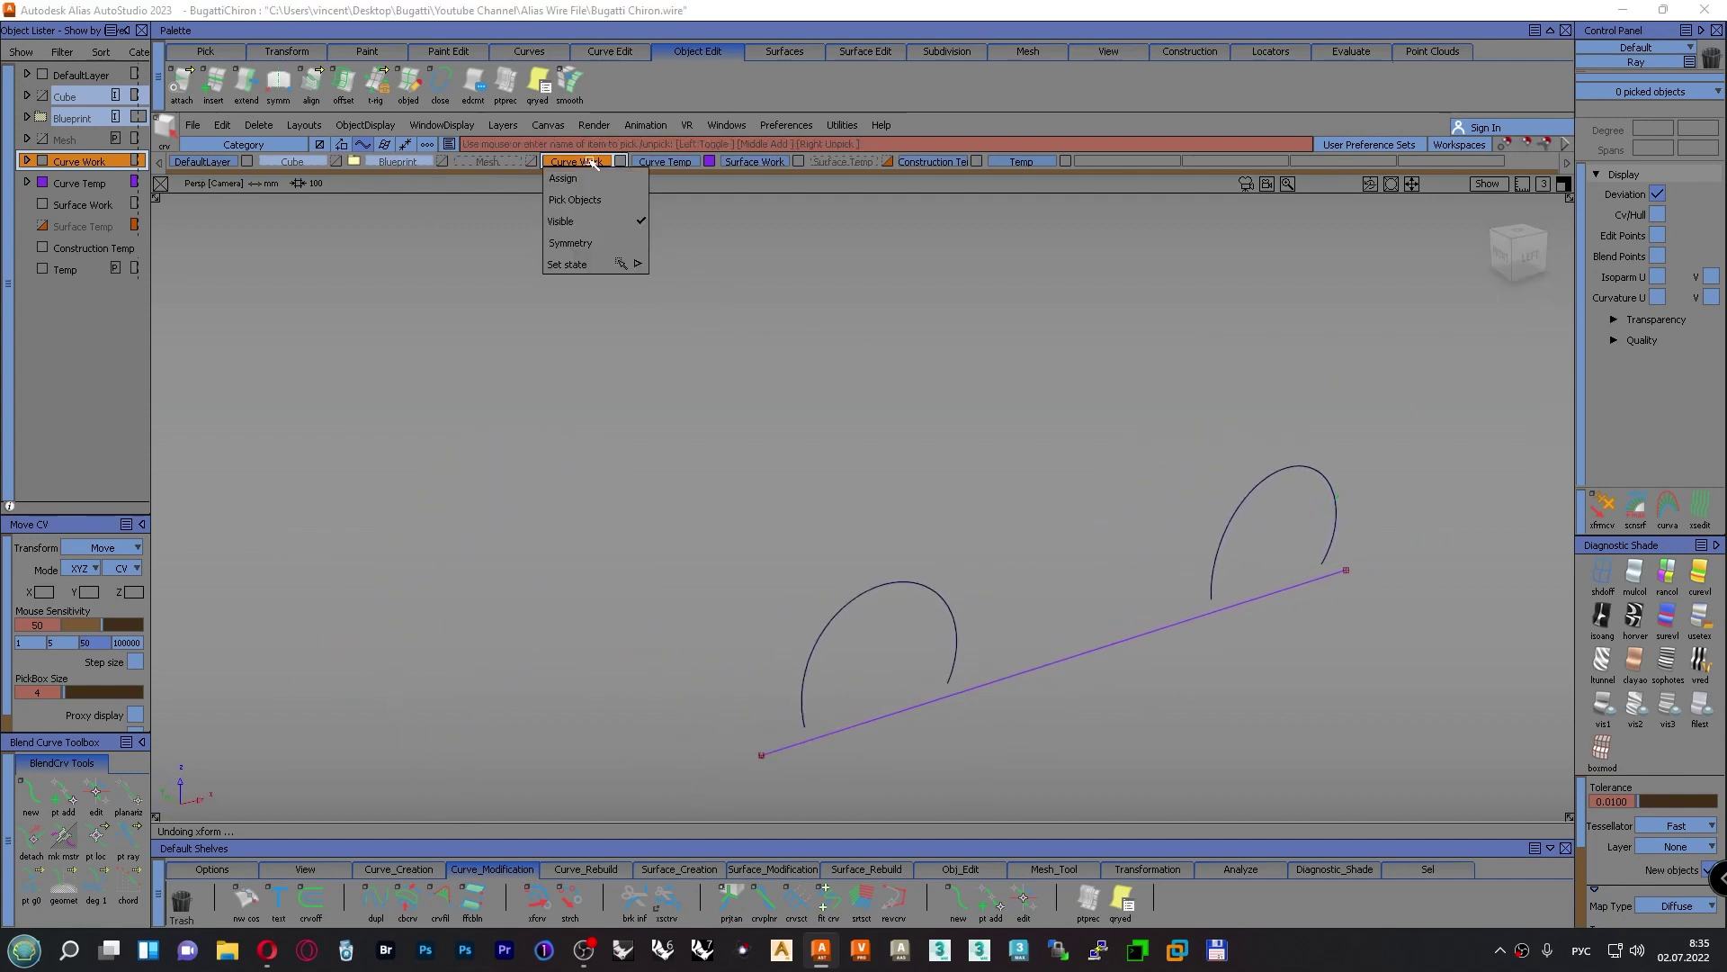
{"action": "left_click", "coordinate": [601, 243]}
{"action": "middle_click_drag", "start_coordinate": [706, 364], "coordinate": [611, 324], "text": "alt+shift"}
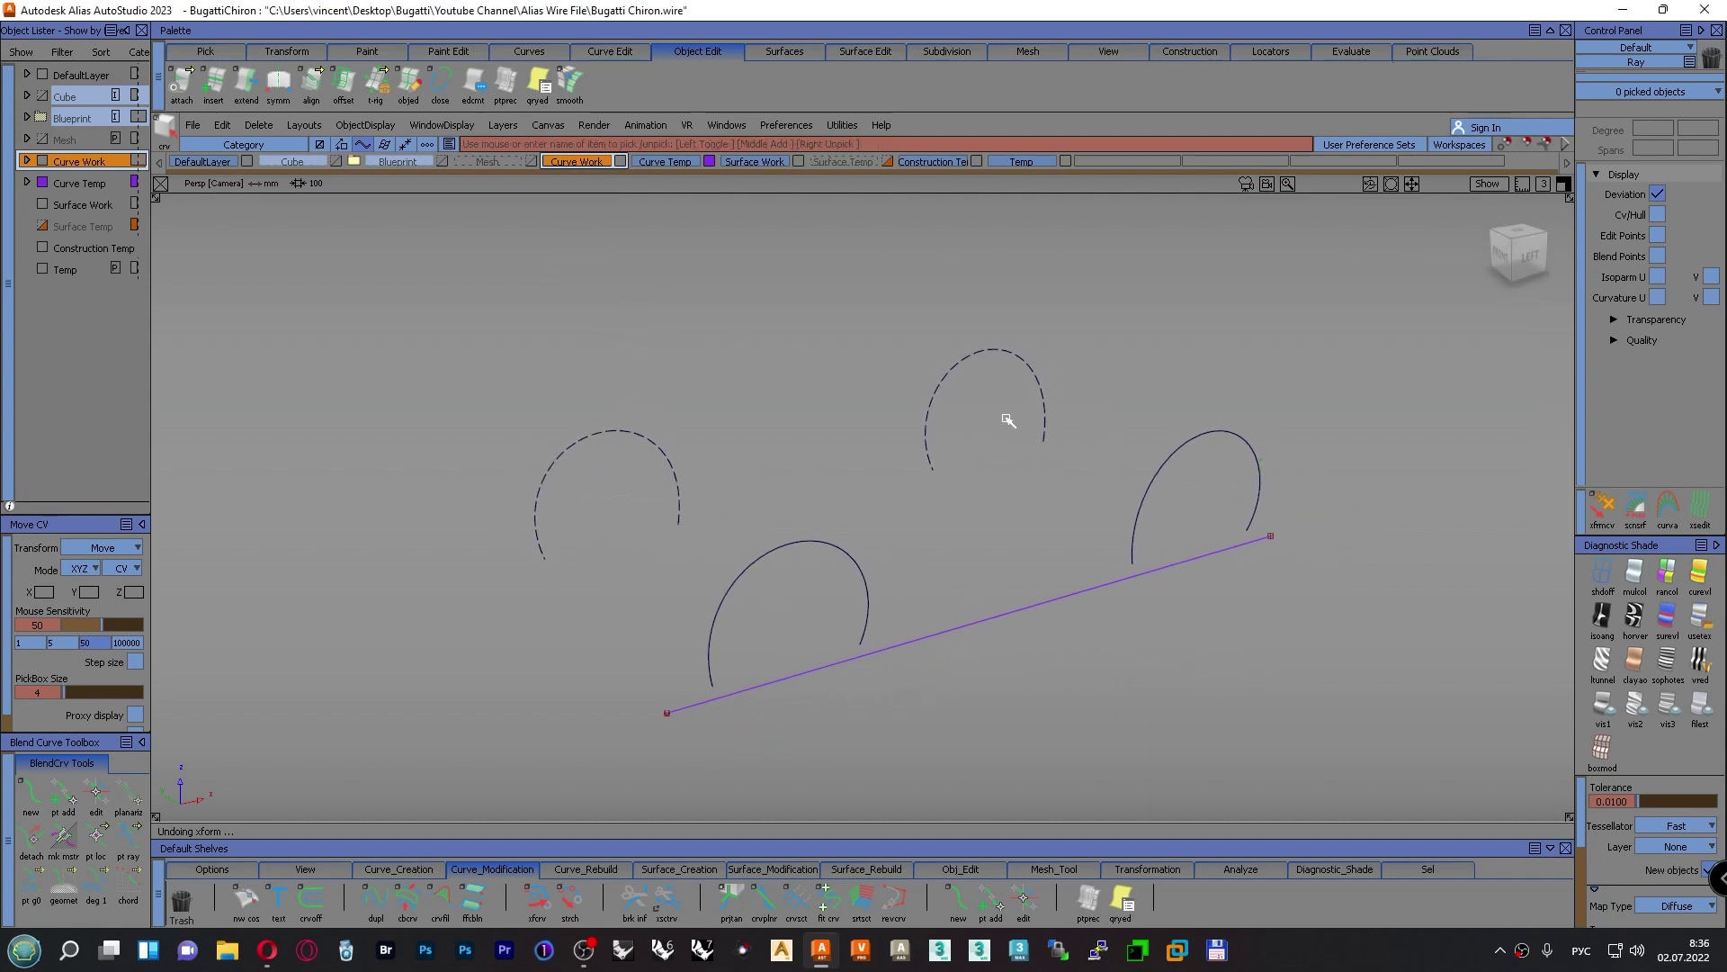
Return to the left side view and show the Mesh layer behind the arch curves again
{"action": "left_click", "coordinate": [1526, 256]}
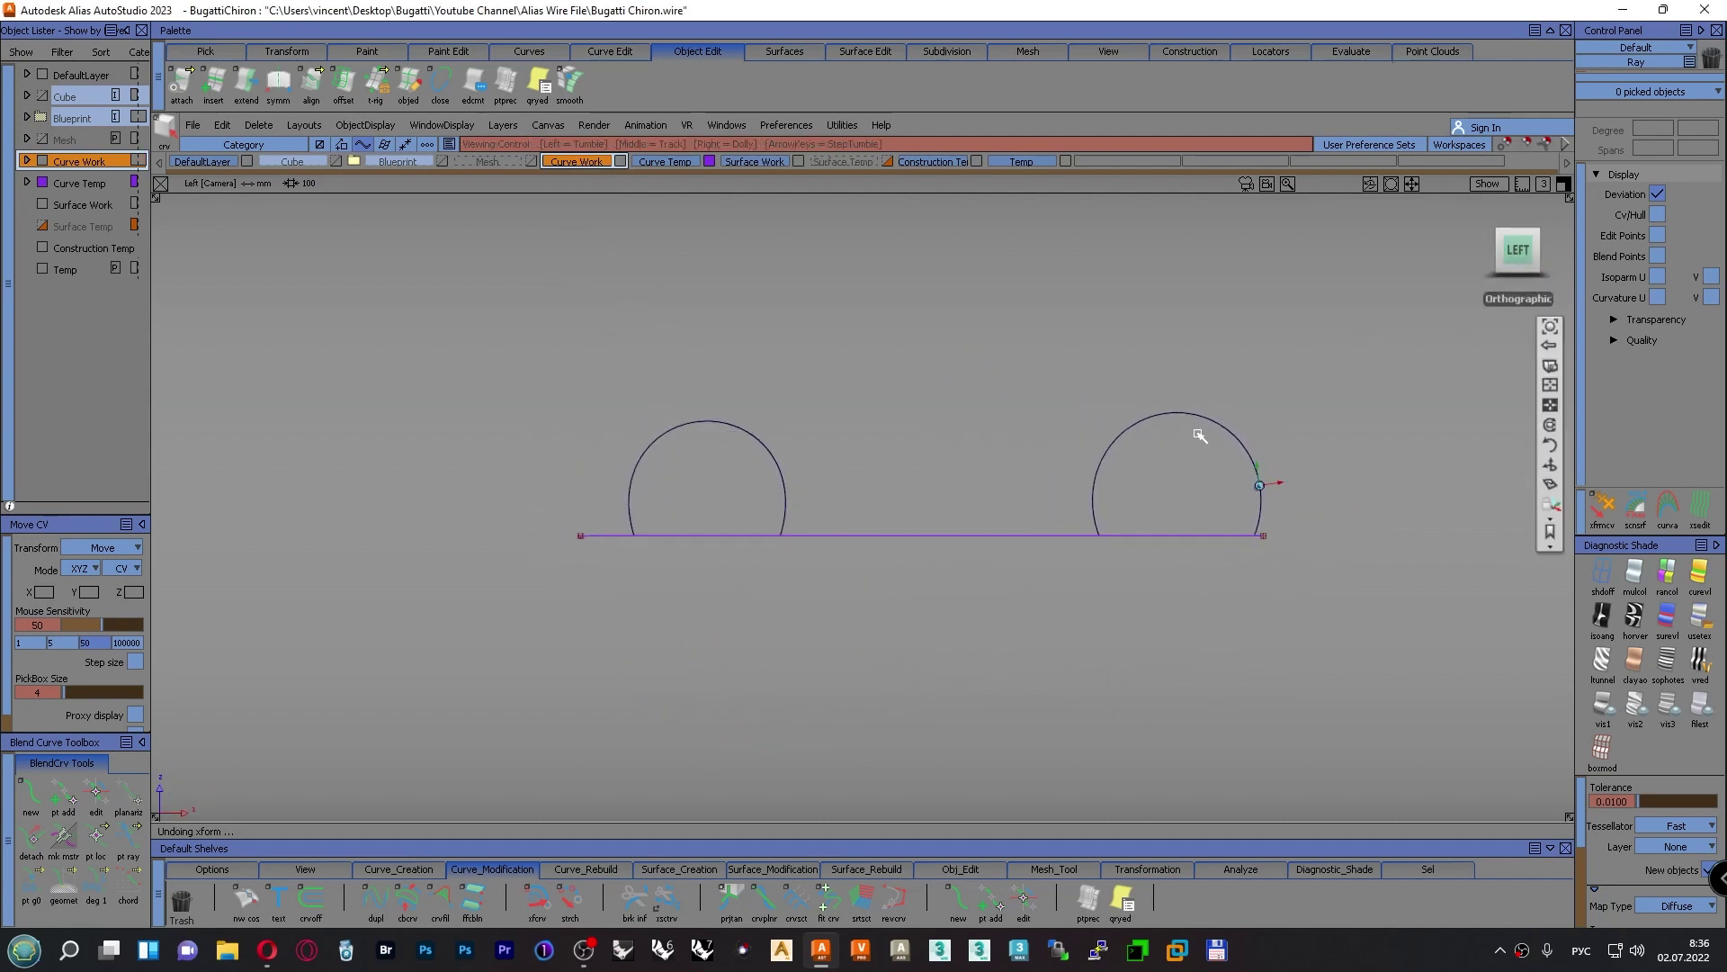
{"action": "right_click_drag", "start_coordinate": [1201, 435], "coordinate": [1179, 382], "text": "alt+shift"}
{"action": "middle_click_drag", "start_coordinate": [951, 438], "coordinate": [998, 526], "text": "alt+shift"}
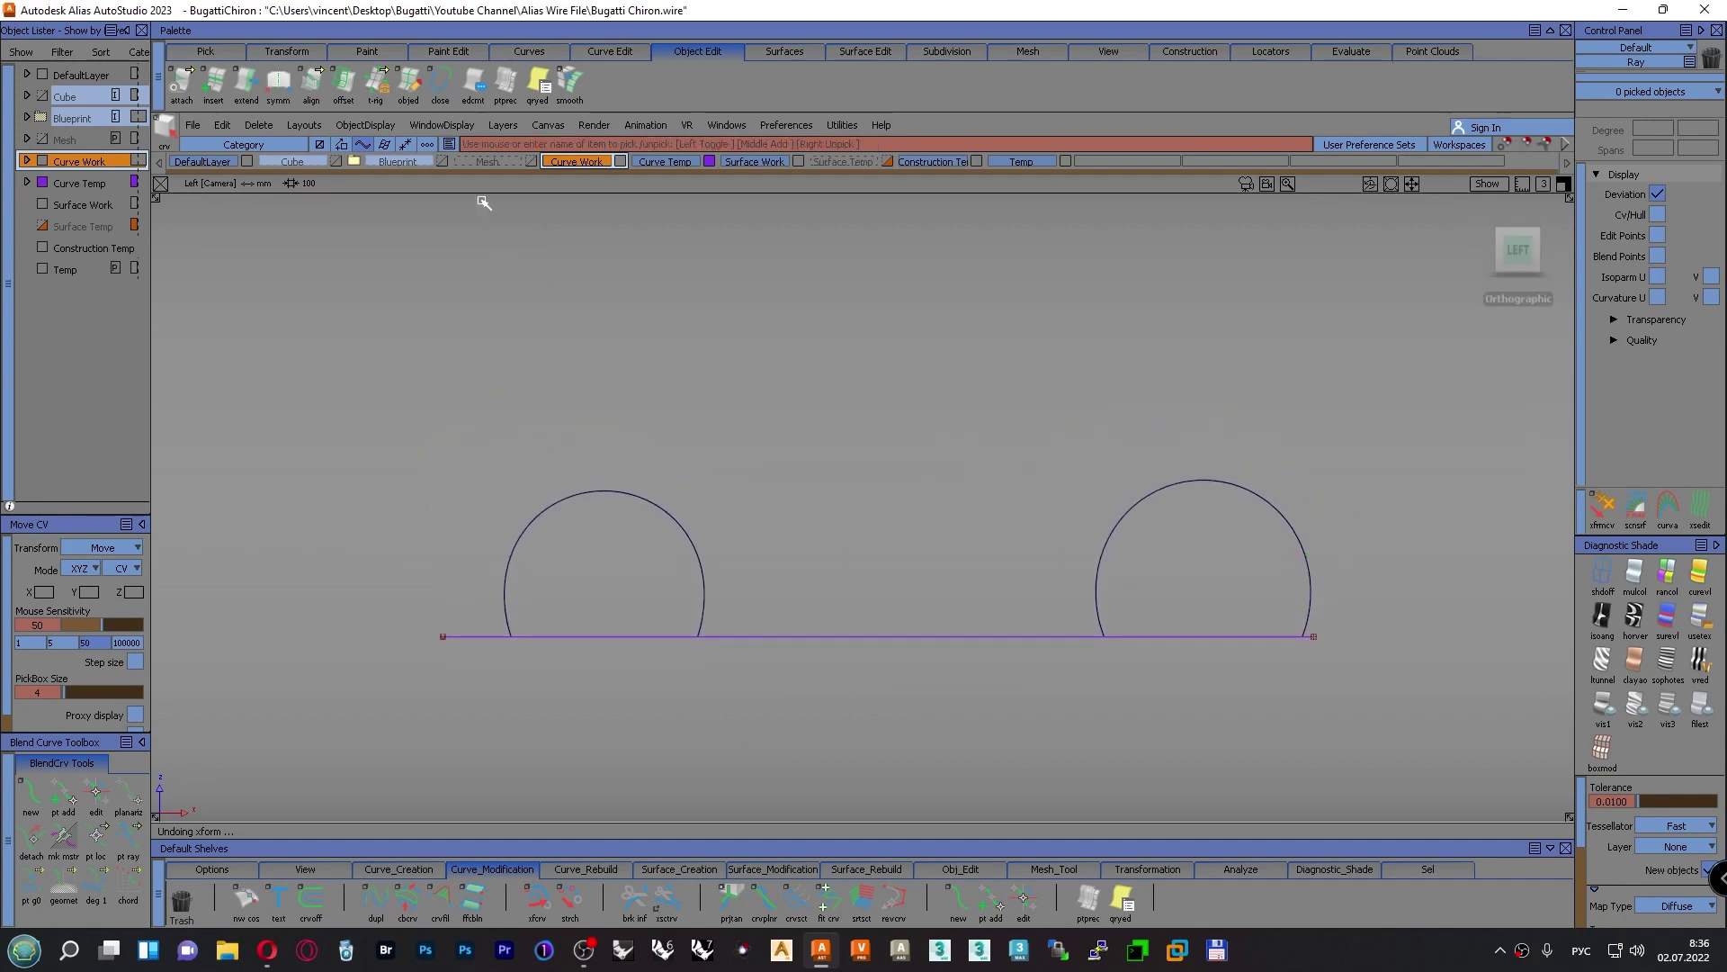
{"action": "left_click", "coordinate": [530, 163]}
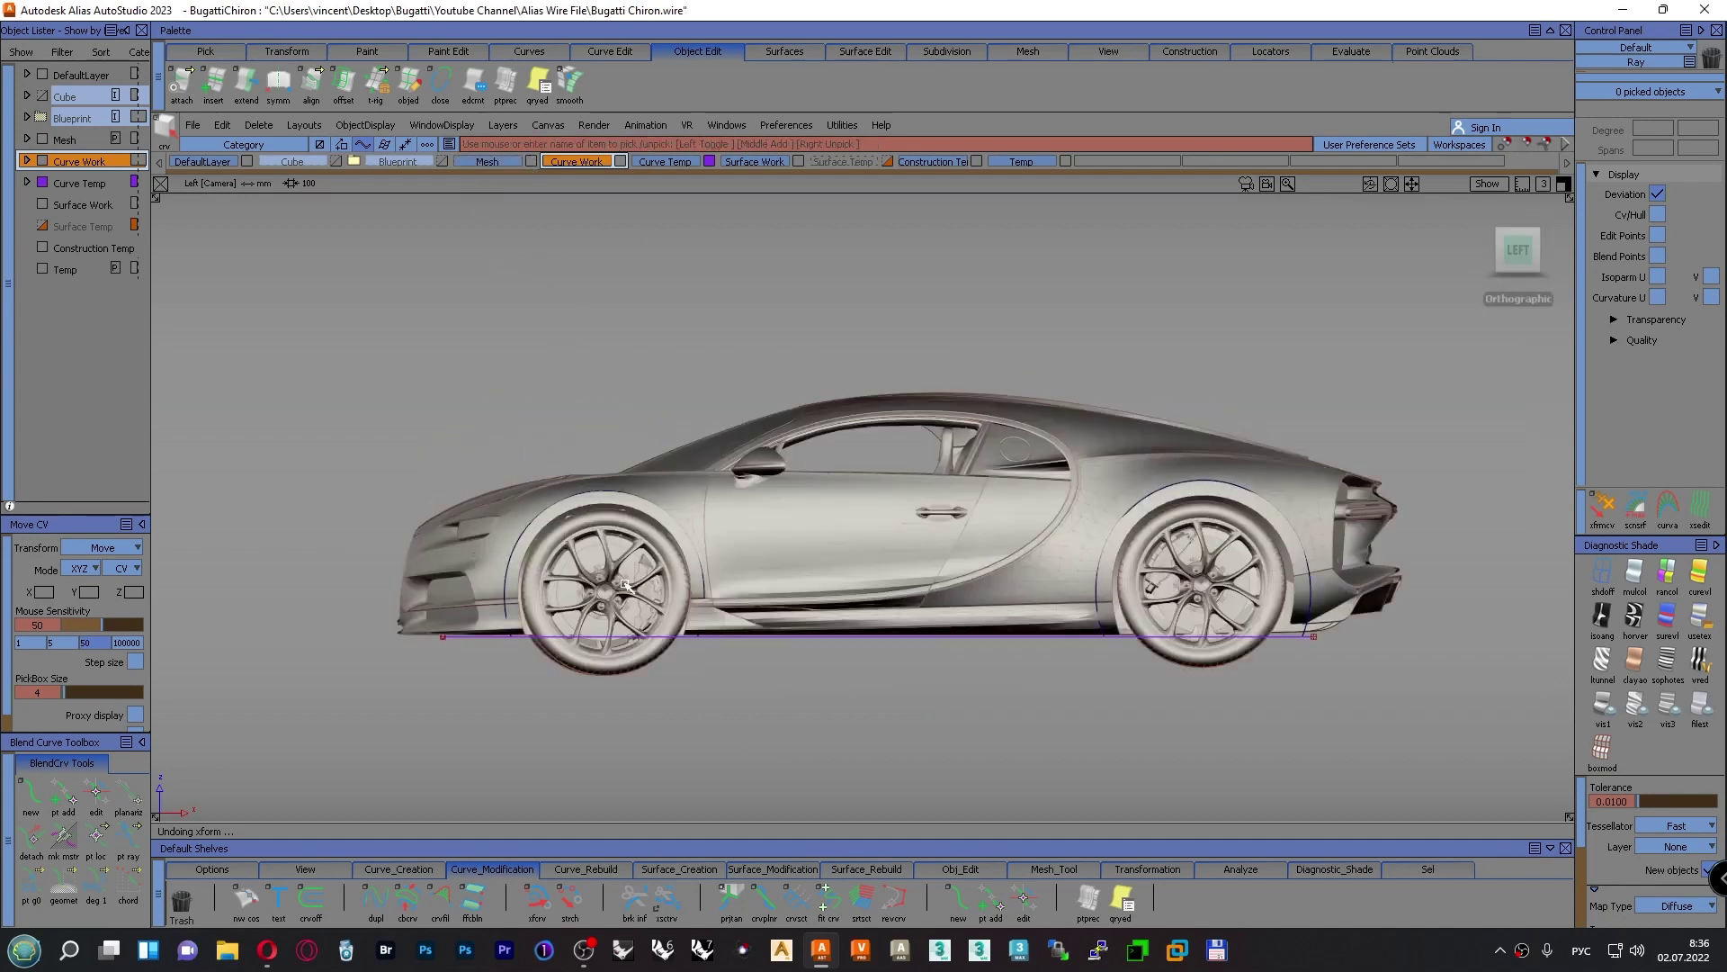
{"action": "middle_click_drag", "start_coordinate": [479, 529], "coordinate": [729, 537], "text": "alt+shift"}
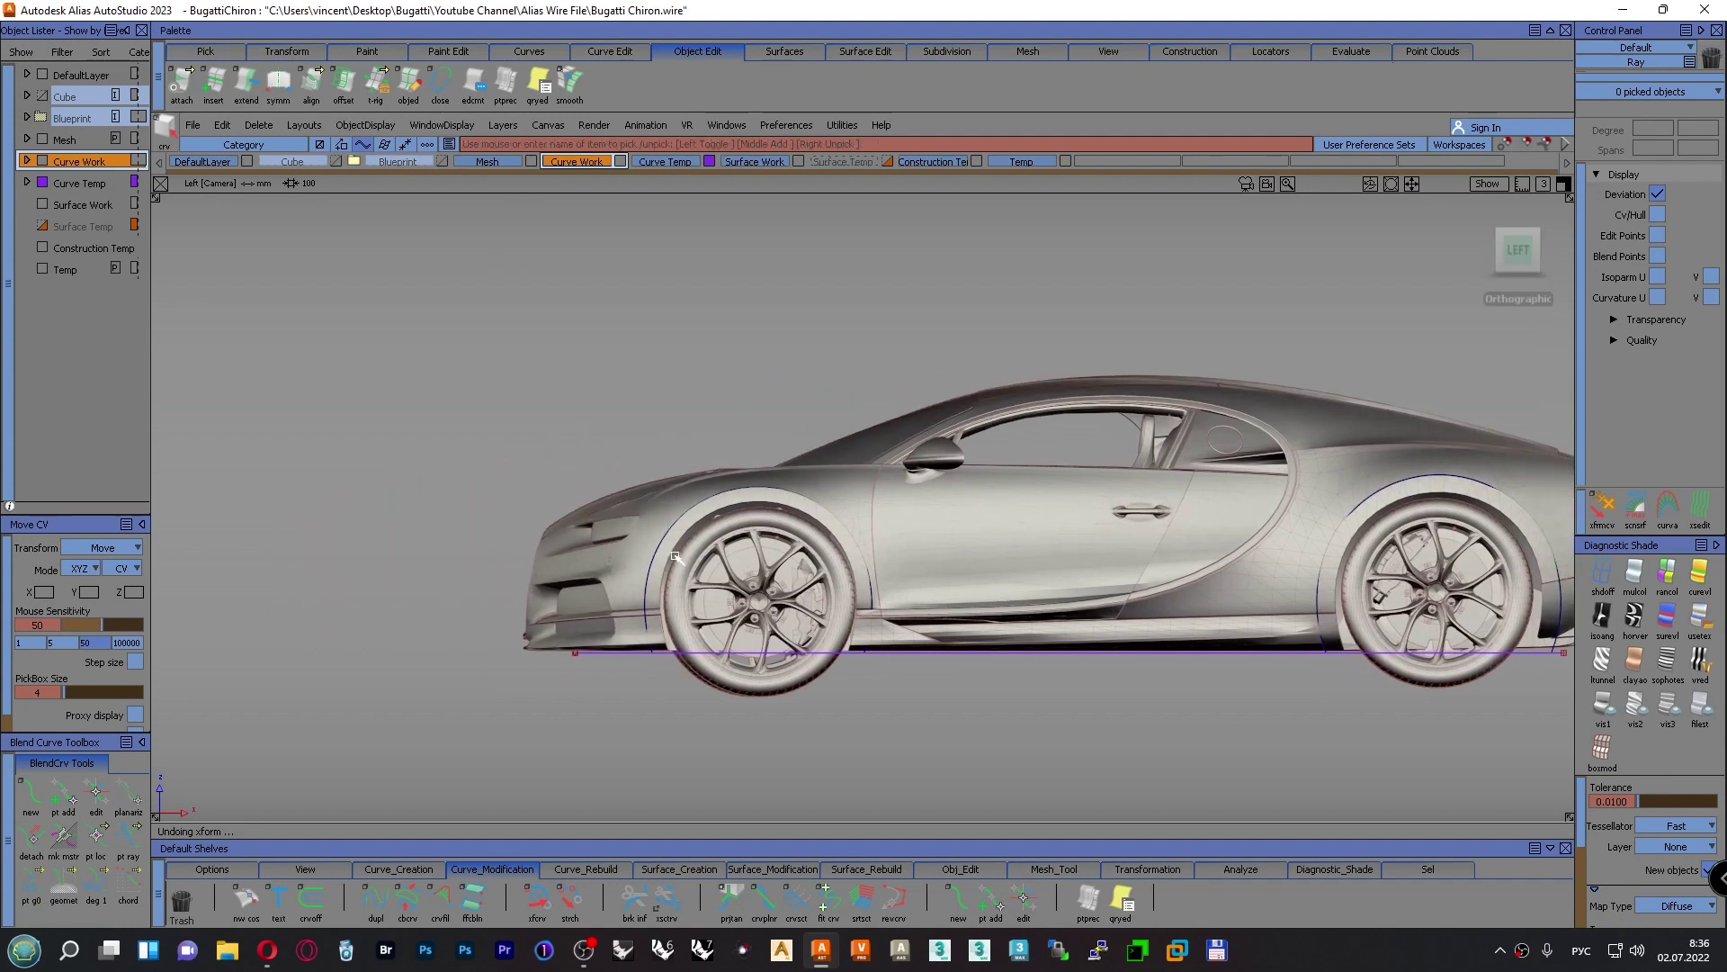
Offset the front wheel arch curve (circle) inward with an offset distance of -60 to follow the inner fender edge, and accept it
{"action": "double_click", "coordinate": [312, 900]}
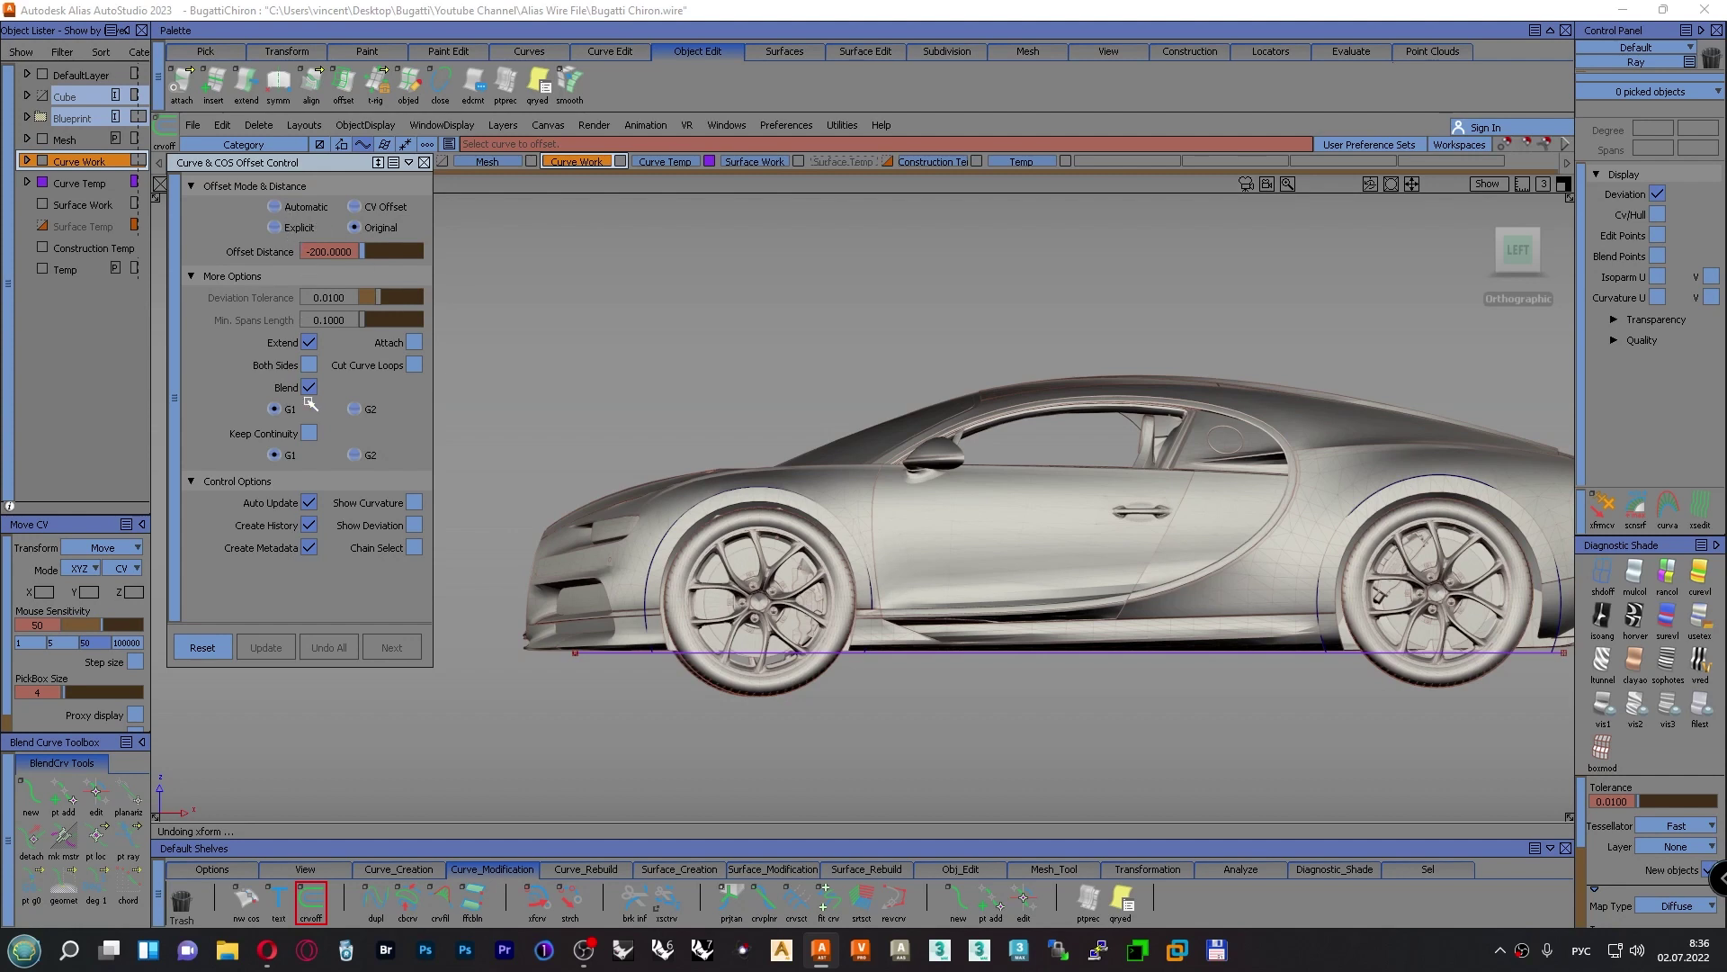
{"action": "left_click", "coordinate": [660, 546]}
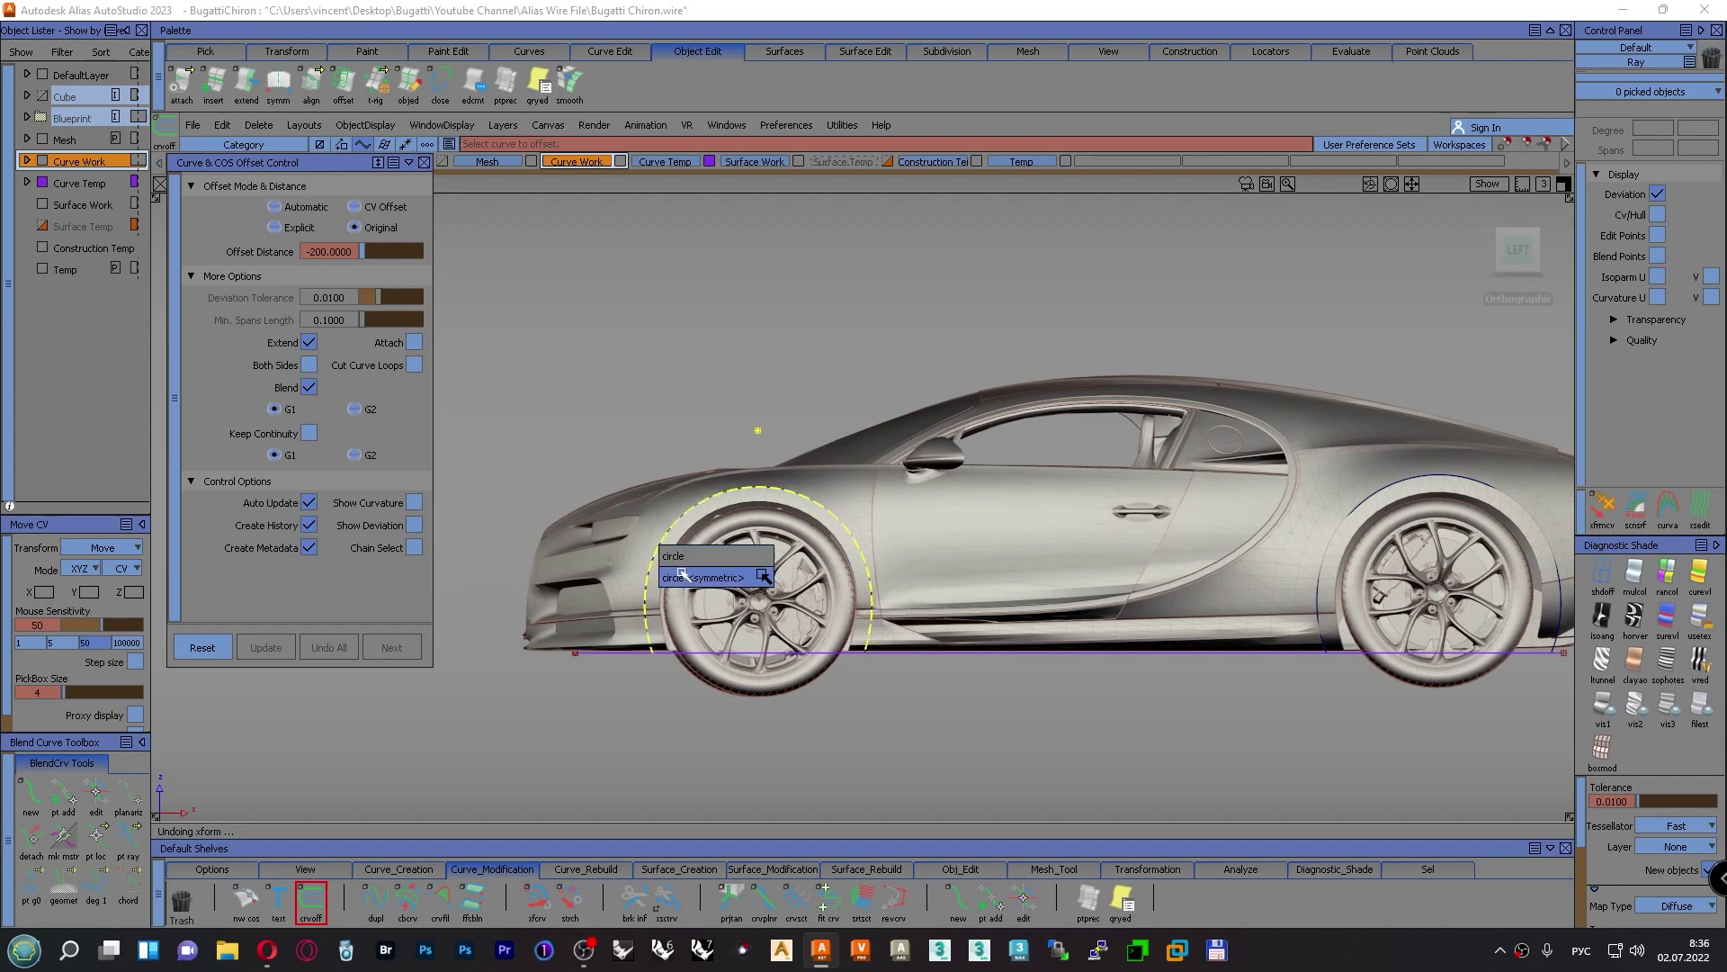
{"action": "left_click", "coordinate": [681, 558]}
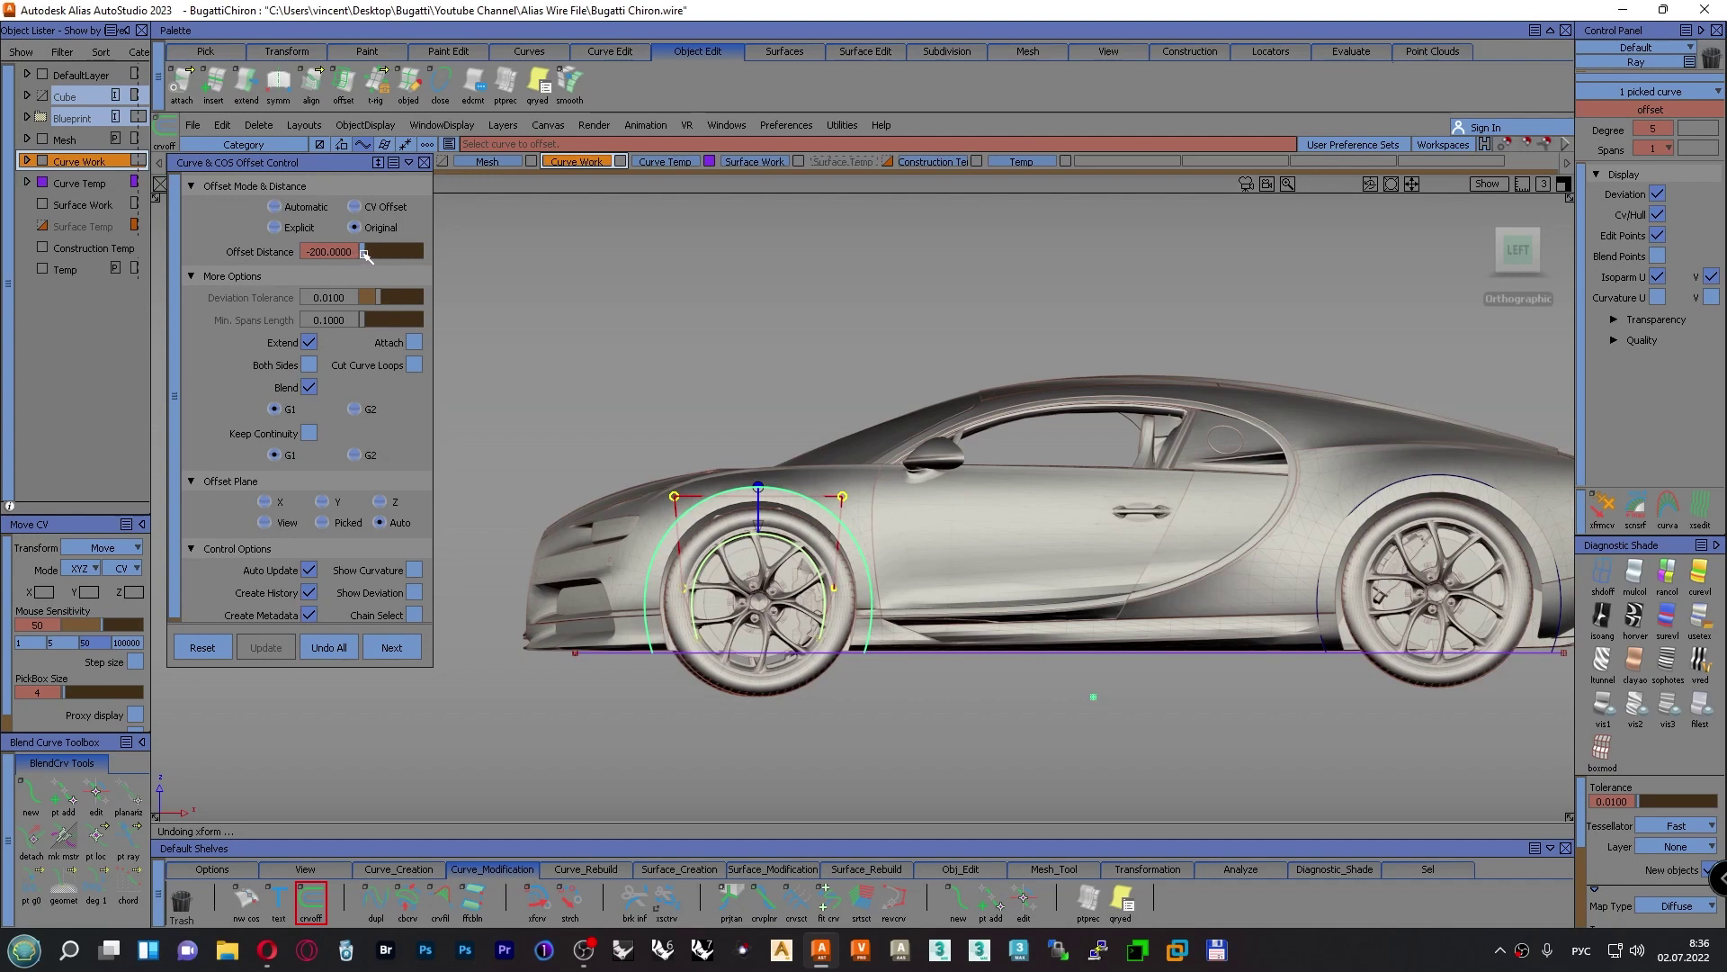
{"action": "left_click_drag", "start_coordinate": [365, 254], "coordinate": [389, 253]}
{"action": "right_click_drag", "start_coordinate": [695, 585], "coordinate": [621, 547], "text": "alt+shift"}
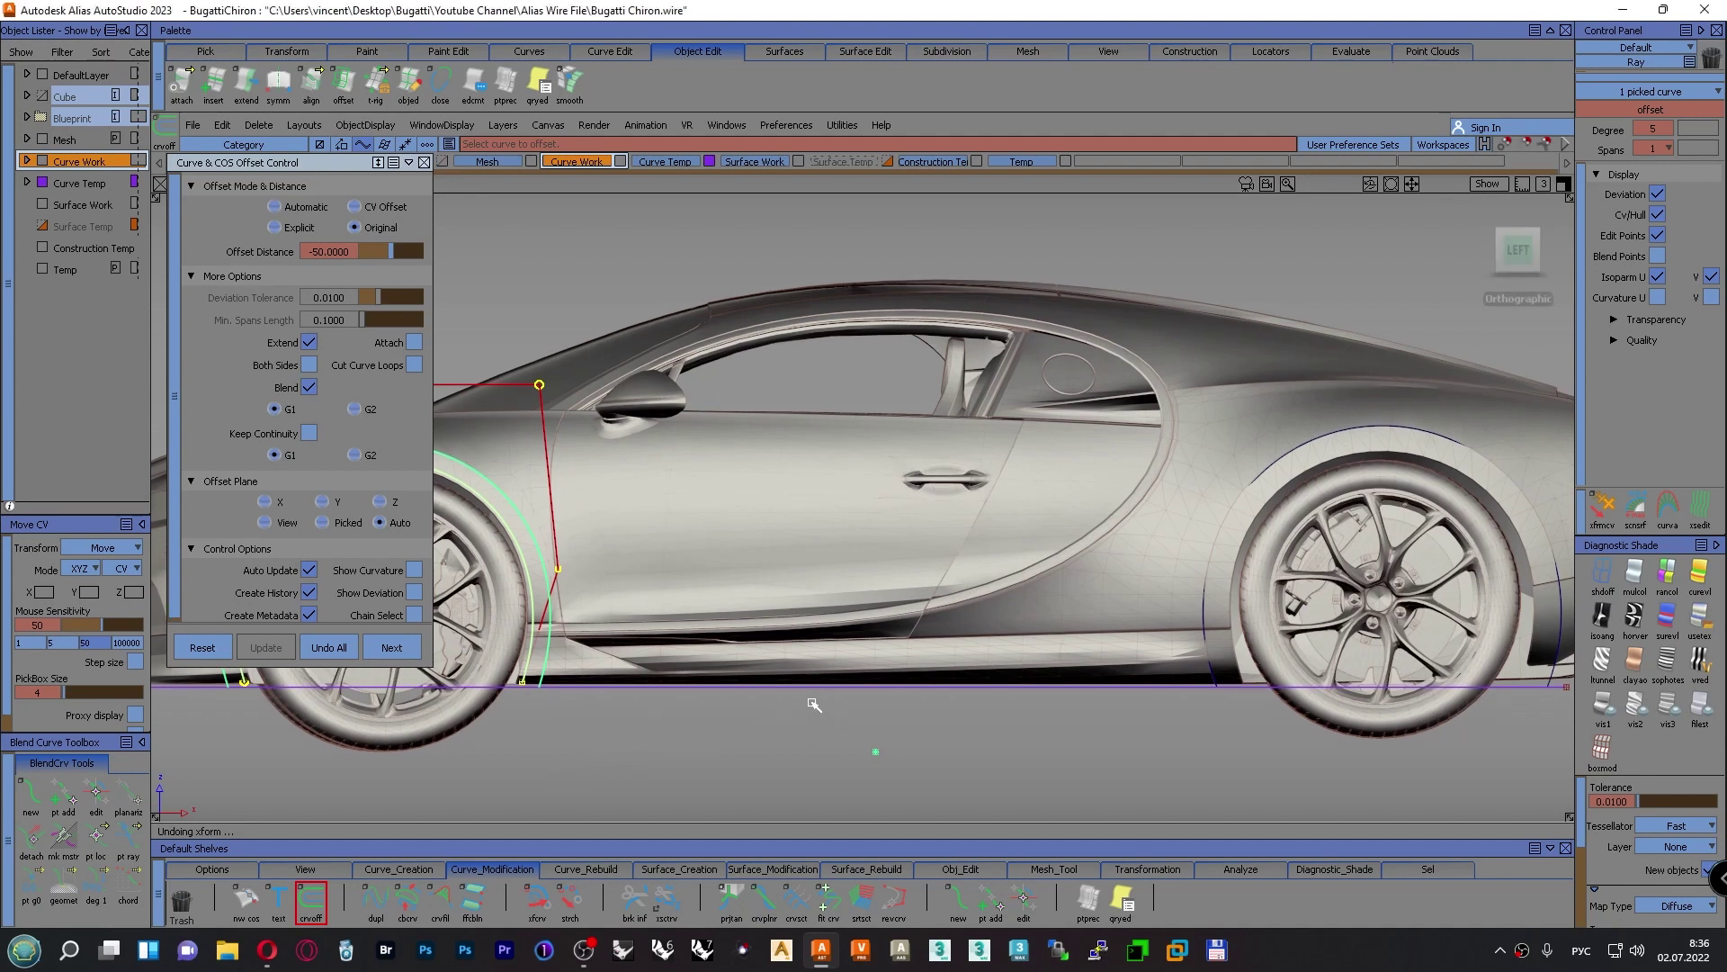
{"action": "middle_click_drag", "start_coordinate": [689, 750], "coordinate": [1129, 693], "text": "alt+shift"}
{"action": "right_click_drag", "start_coordinate": [501, 706], "coordinate": [699, 561], "text": "alt+shift"}
{"action": "right_click_drag", "start_coordinate": [699, 644], "coordinate": [702, 533], "text": "alt+shift"}
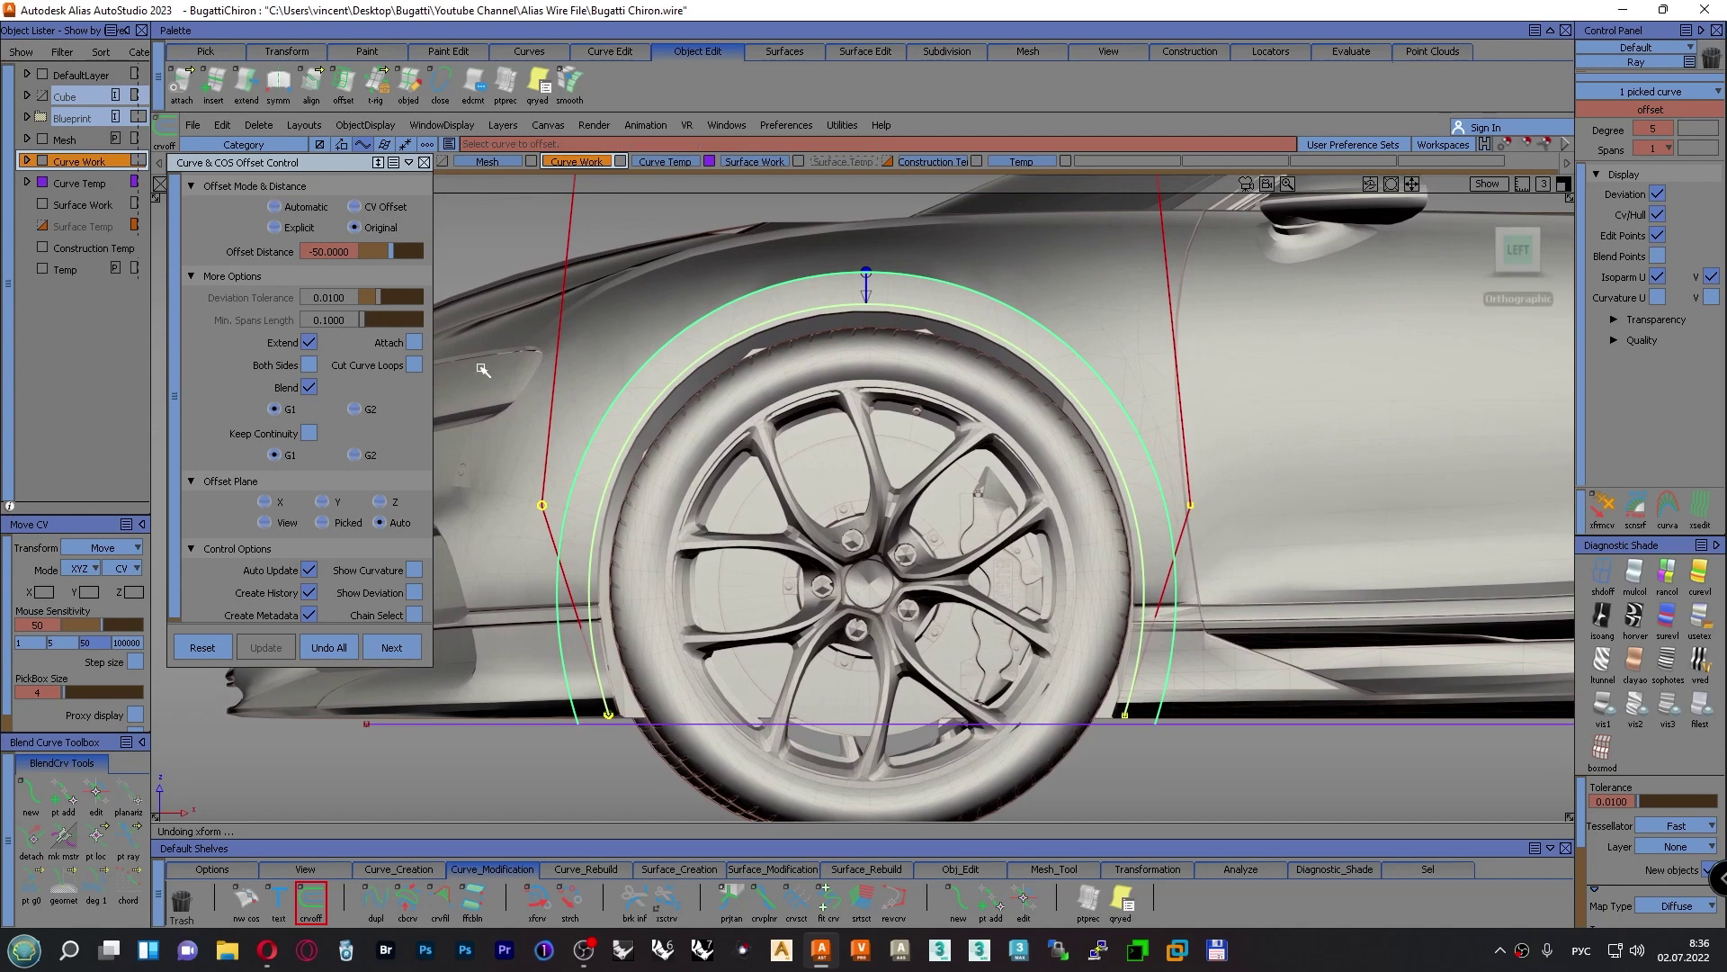
{"action": "left_click_drag", "start_coordinate": [387, 251], "coordinate": [388, 260]}
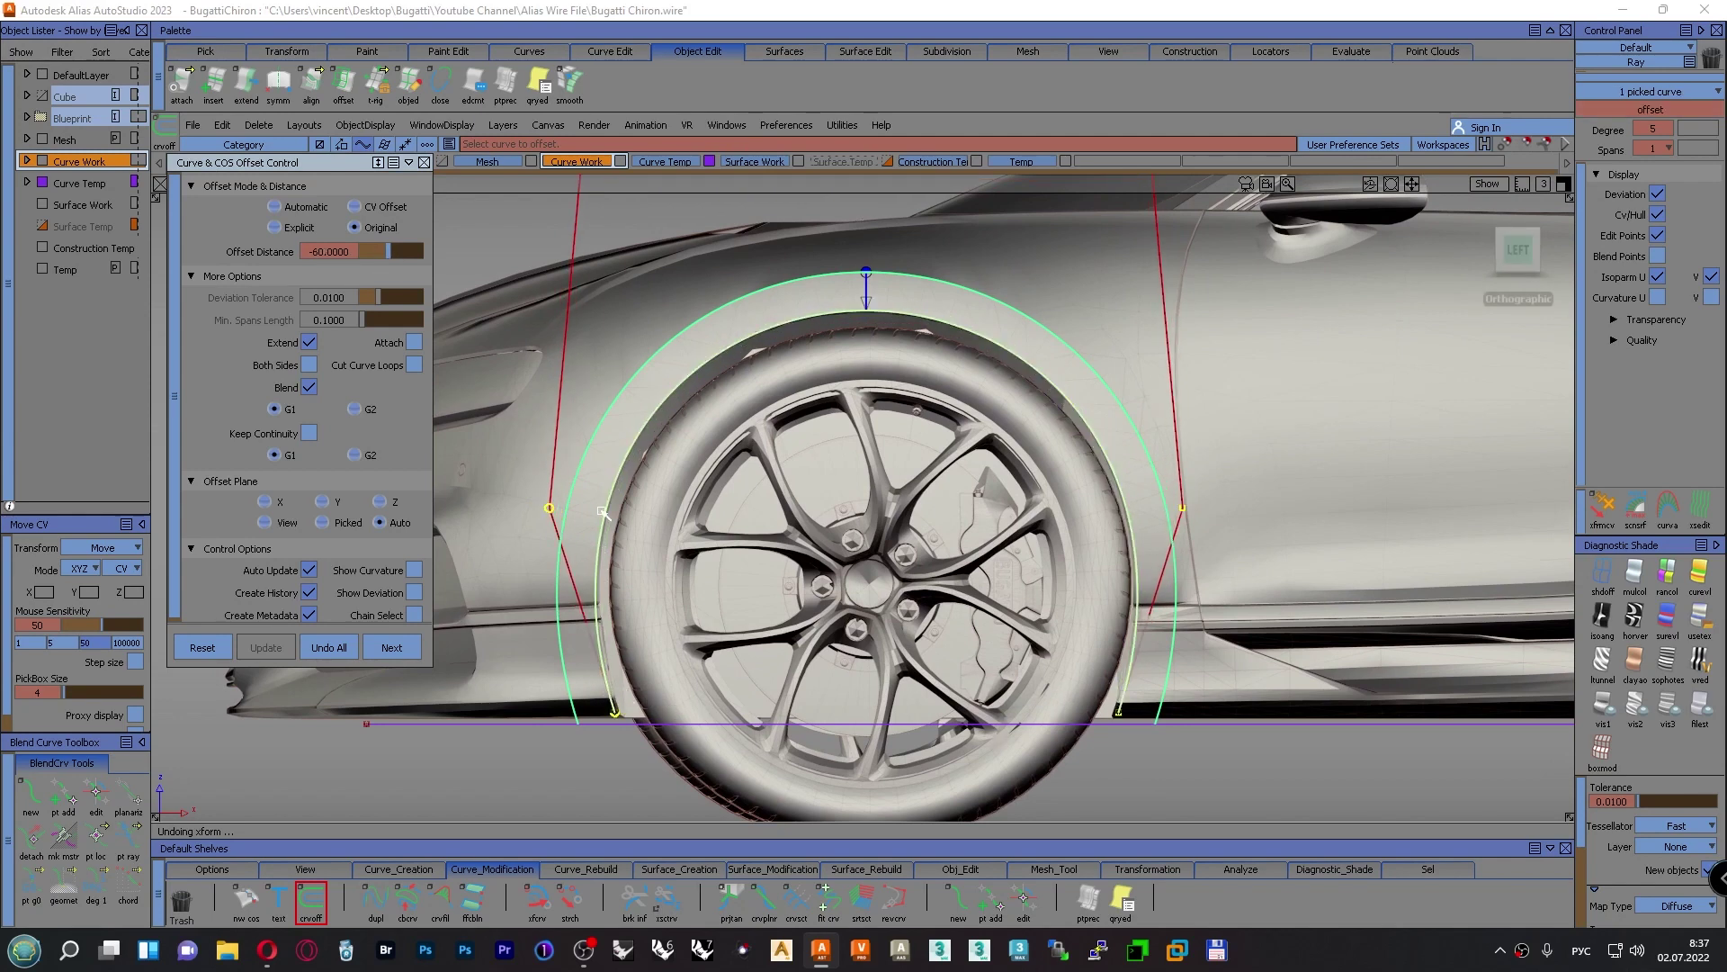
{"action": "left_click", "coordinate": [393, 645]}
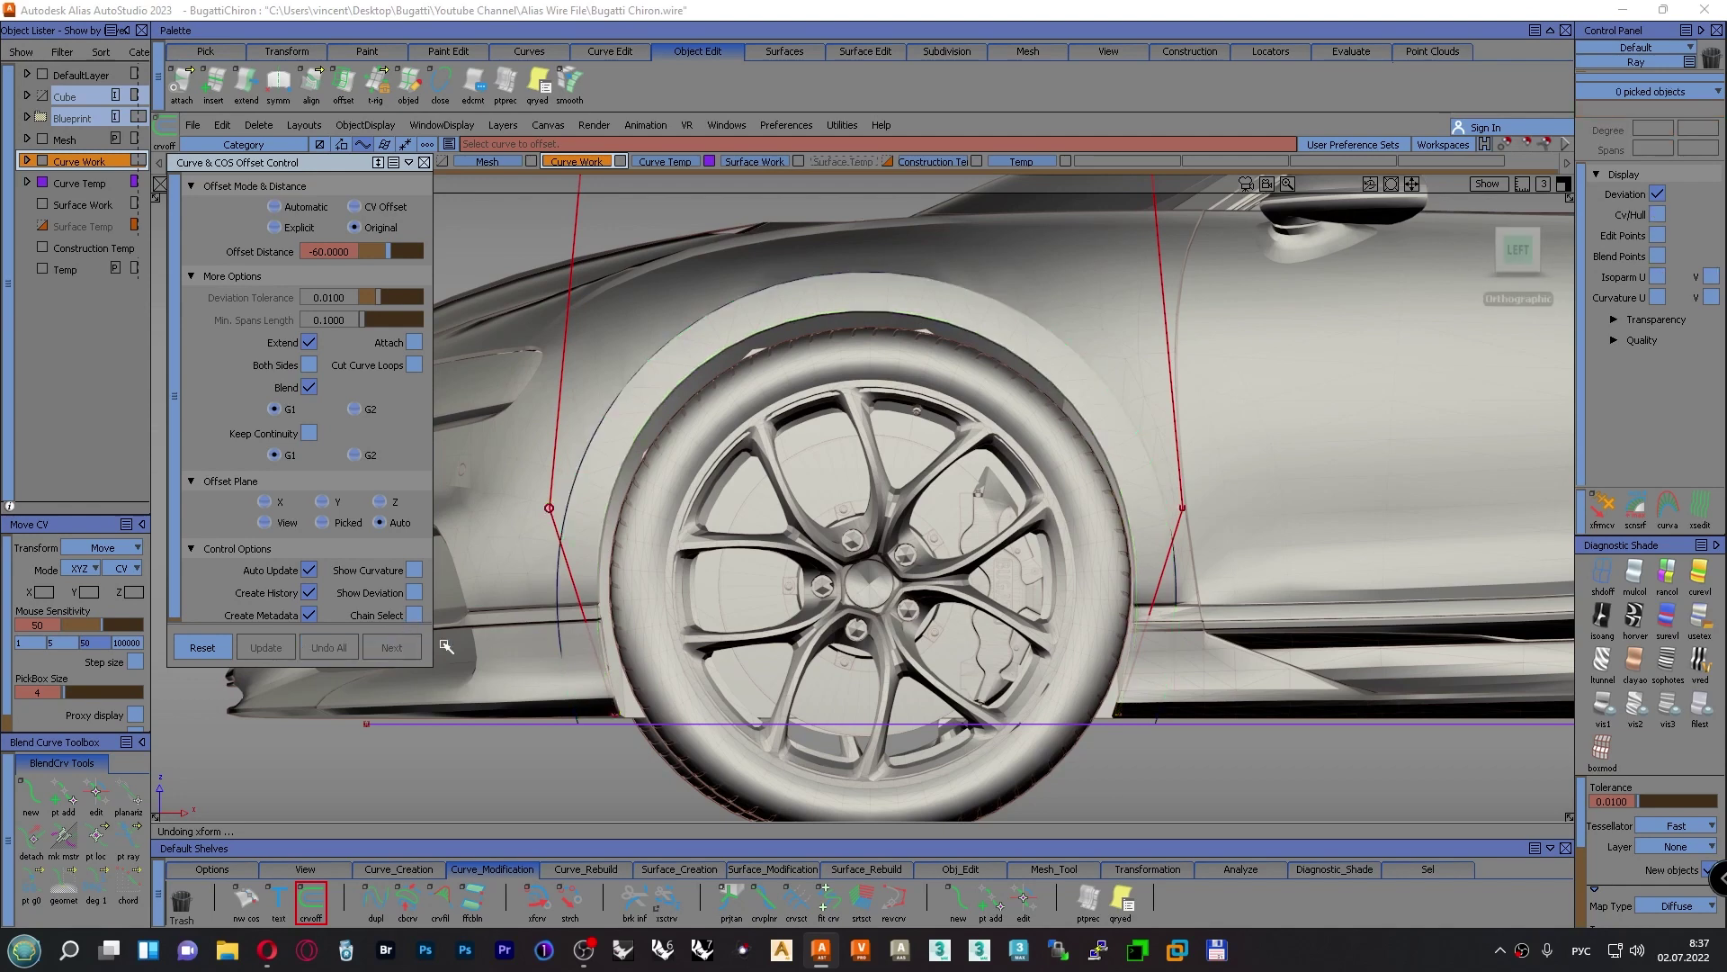
Offset the rear wheel arch curve (circle#2) inward with a distance of -70 and close the offset options
{"action": "right_click_drag", "start_coordinate": [970, 514], "coordinate": [791, 517], "text": "alt+shift"}
{"action": "middle_click_drag", "start_coordinate": [1529, 520], "coordinate": [997, 566], "text": "alt+shift"}
{"action": "left_click", "coordinate": [1033, 427]}
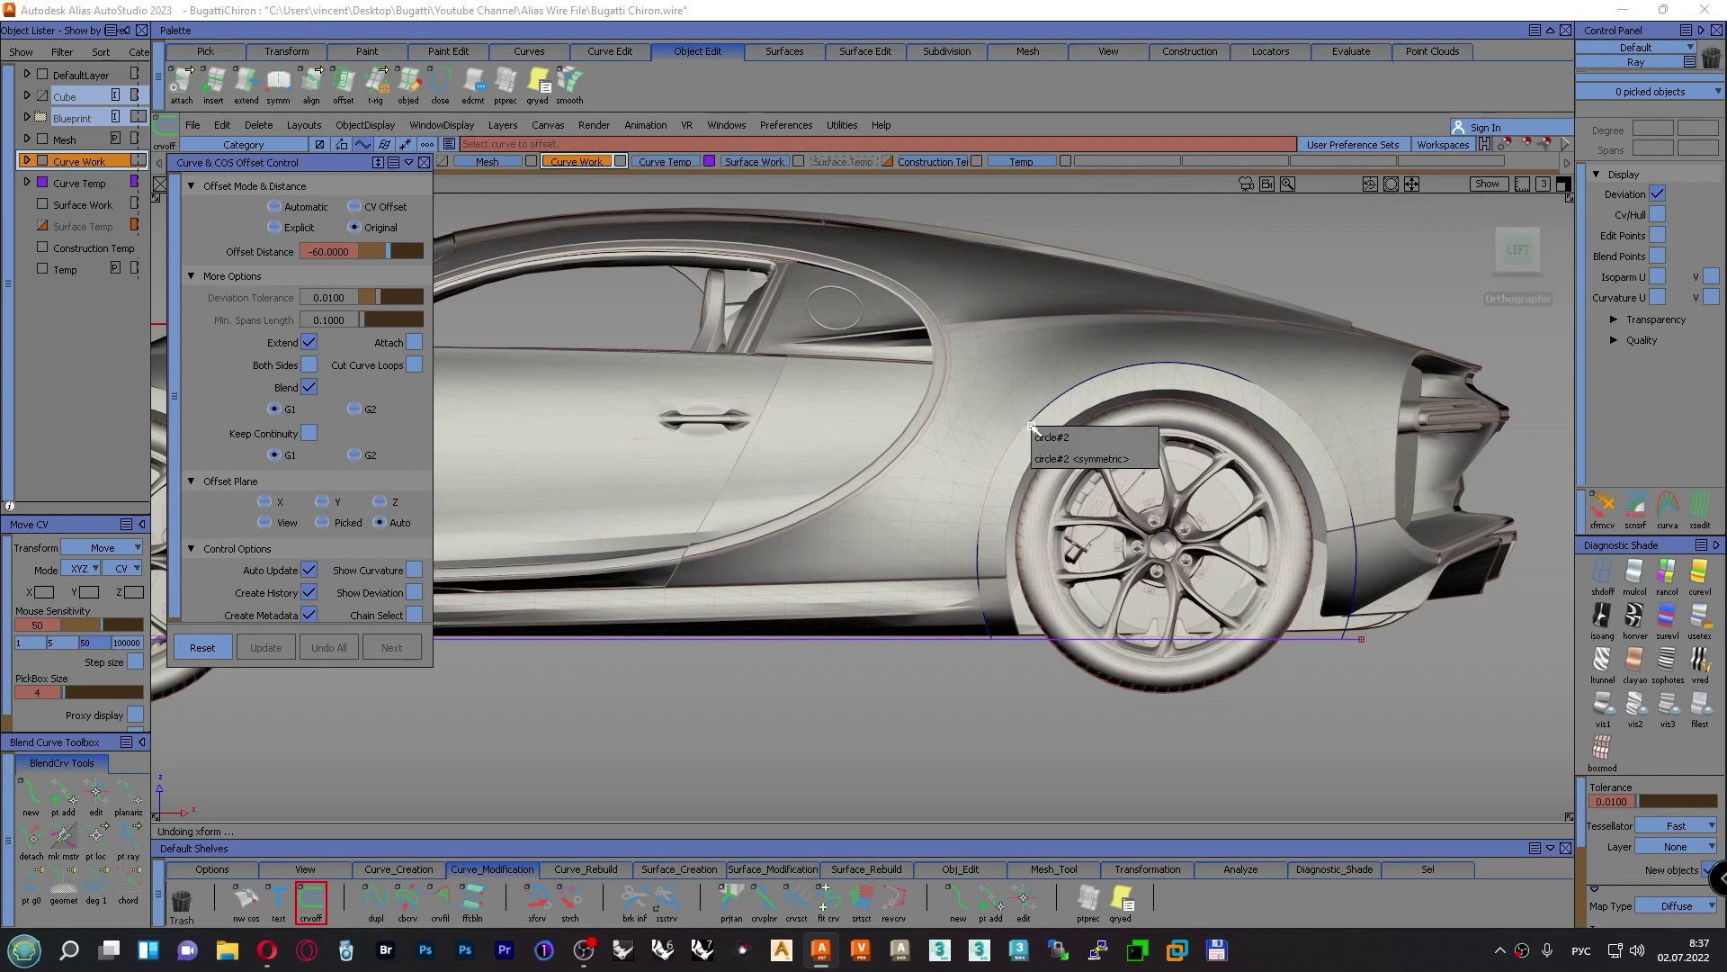
{"action": "left_click", "coordinate": [1044, 434]}
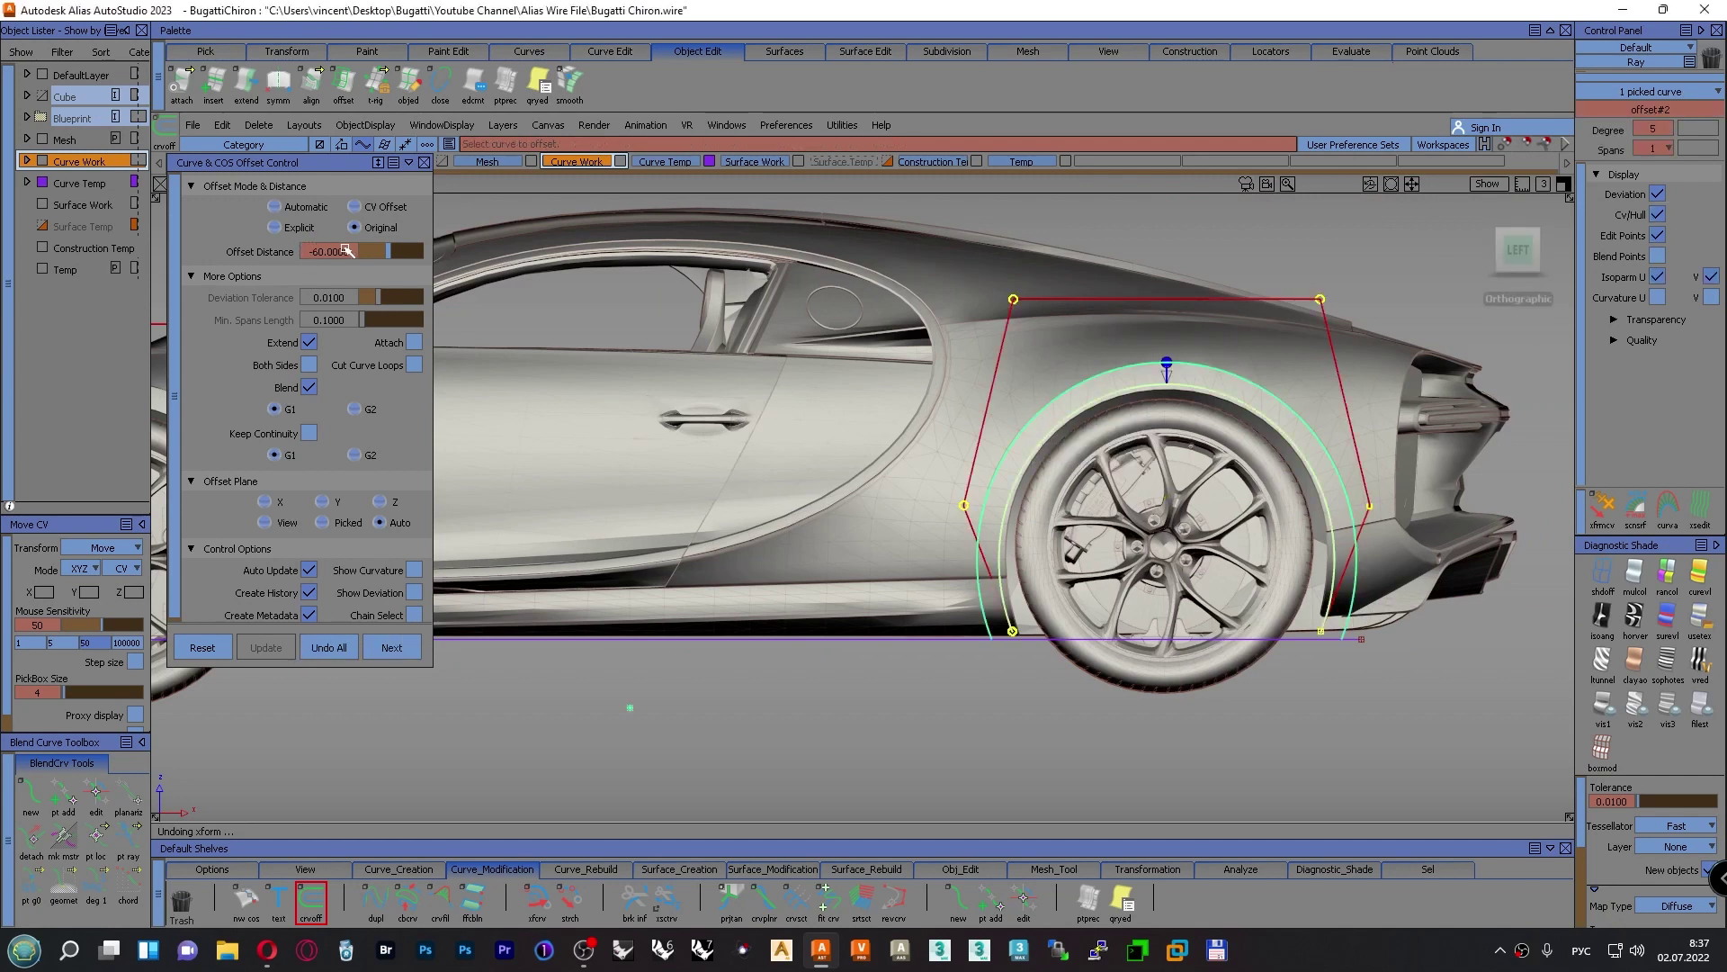
{"action": "left_click_drag", "start_coordinate": [347, 251], "coordinate": [385, 253]}
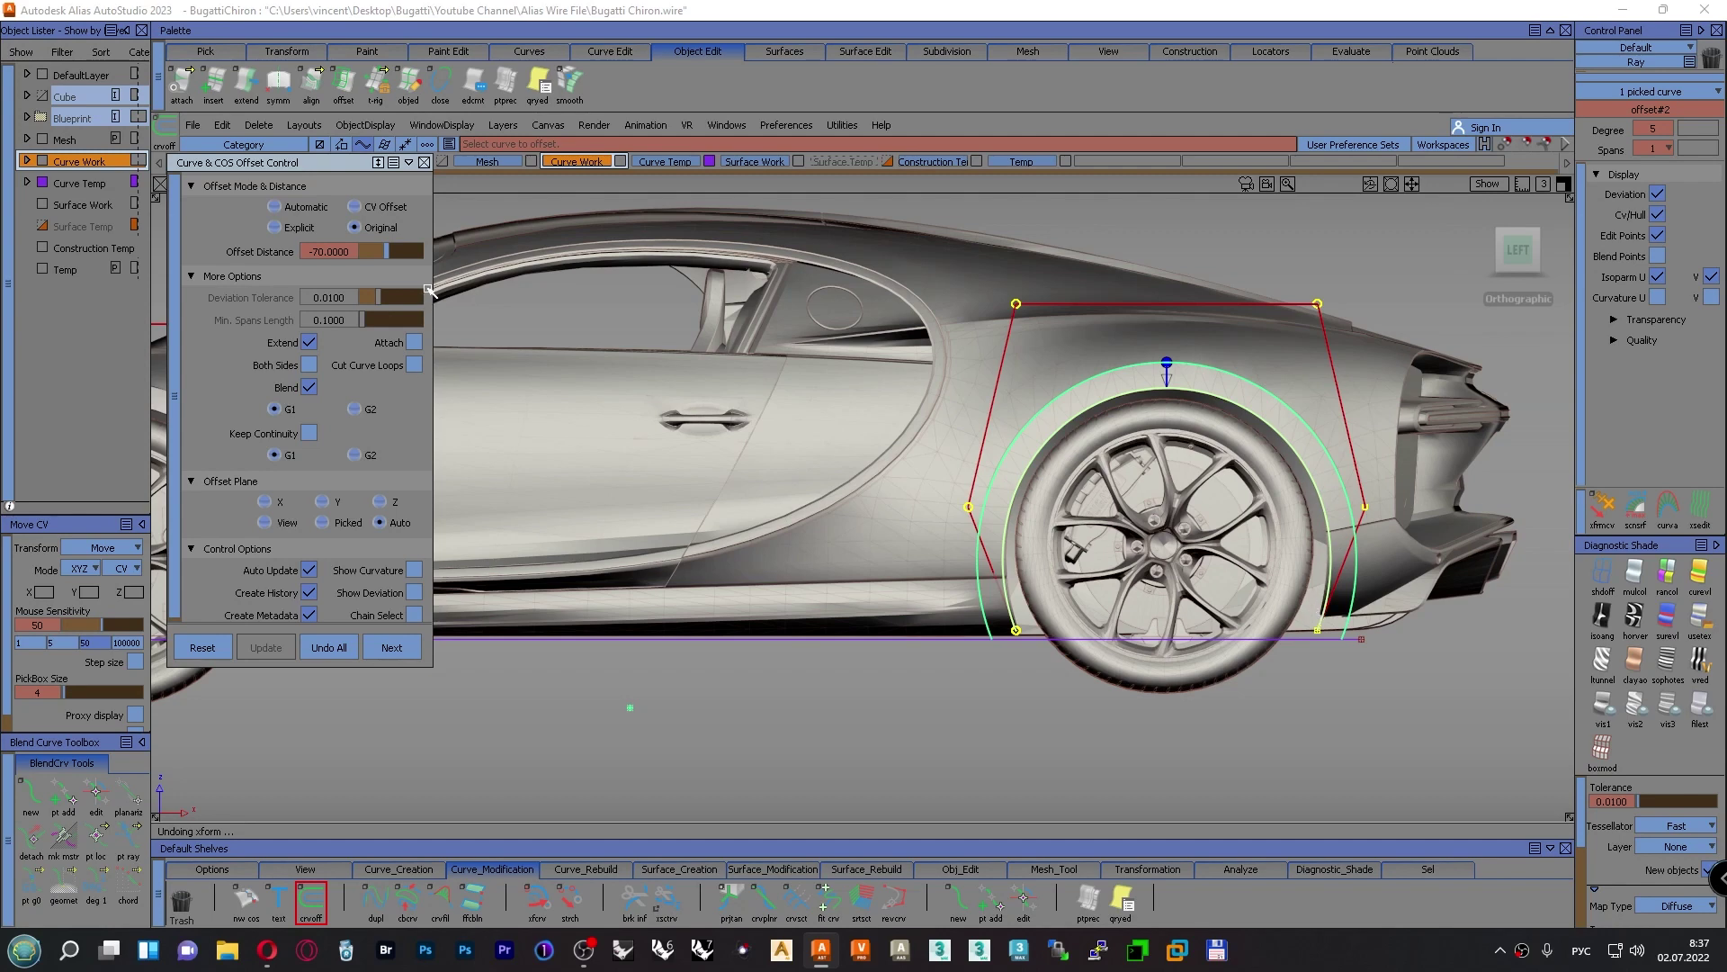
{"action": "left_click", "coordinate": [424, 162]}
Hide the Mesh layer, pick both inner offset curves and delete their construction history, leaving nothing selected
{"action": "scroll", "coordinate": [1390, 498], "scroll_direction": "down", "scroll_amount": 2}
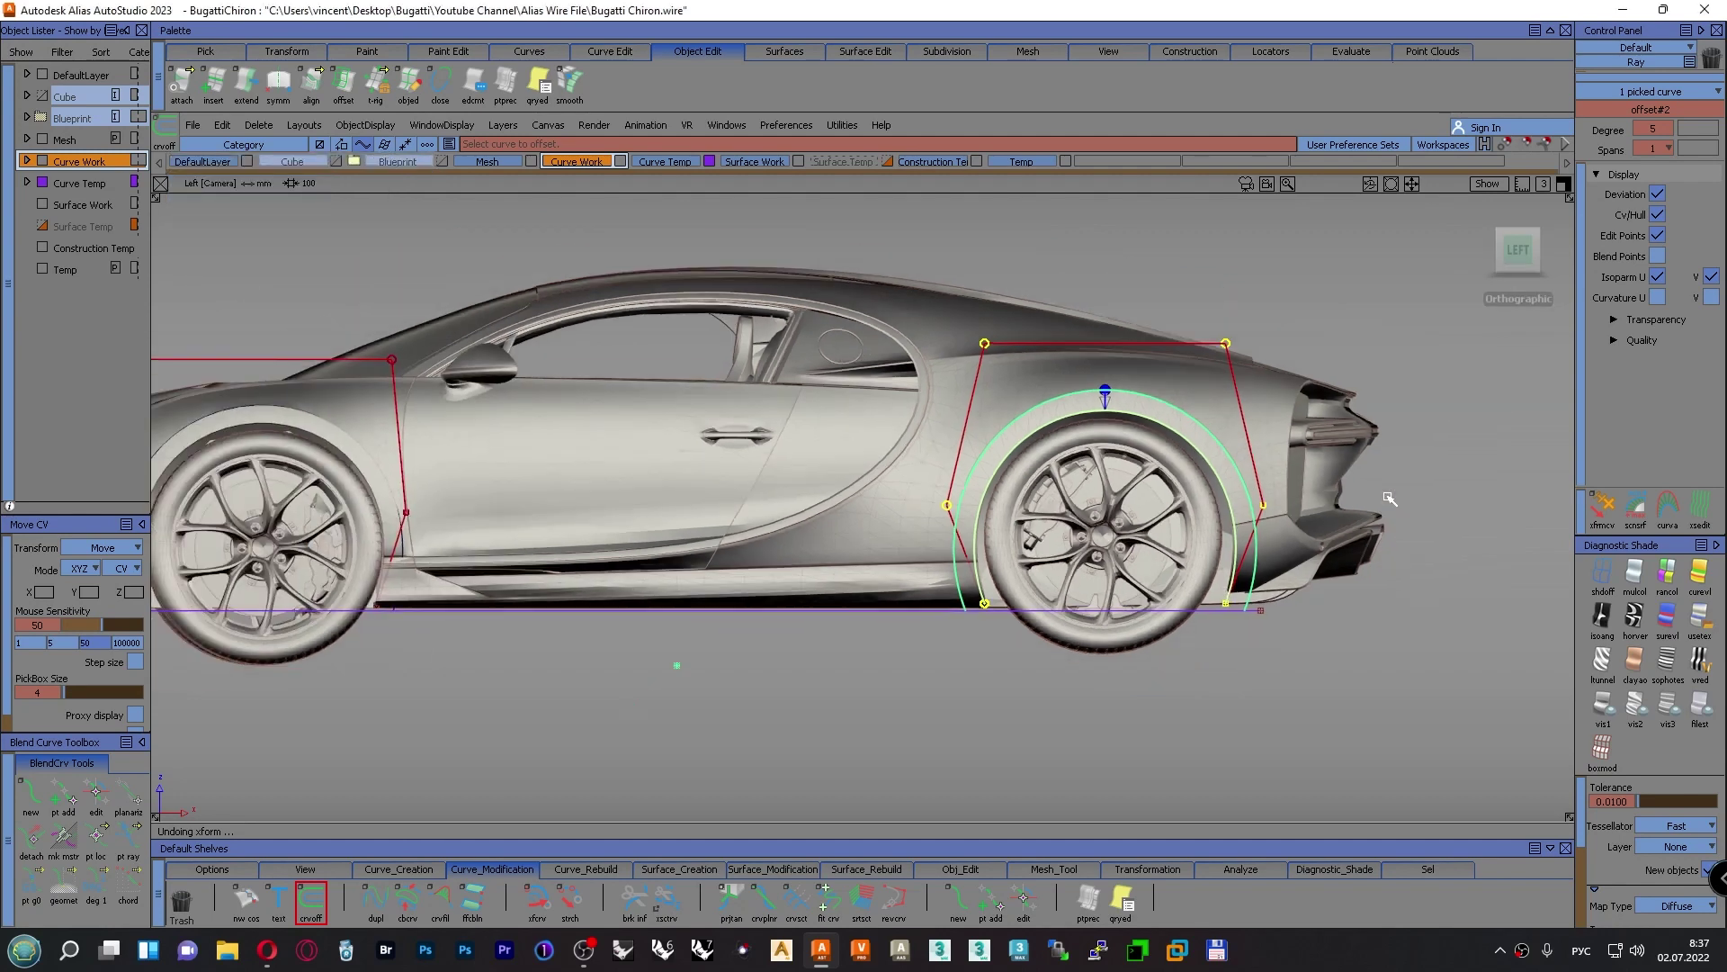
{"action": "middle_click_drag", "start_coordinate": [705, 665], "coordinate": [1056, 683], "text": "alt+shift"}
{"action": "right_click_drag", "start_coordinate": [1056, 682], "coordinate": [1034, 682], "text": "alt+shift"}
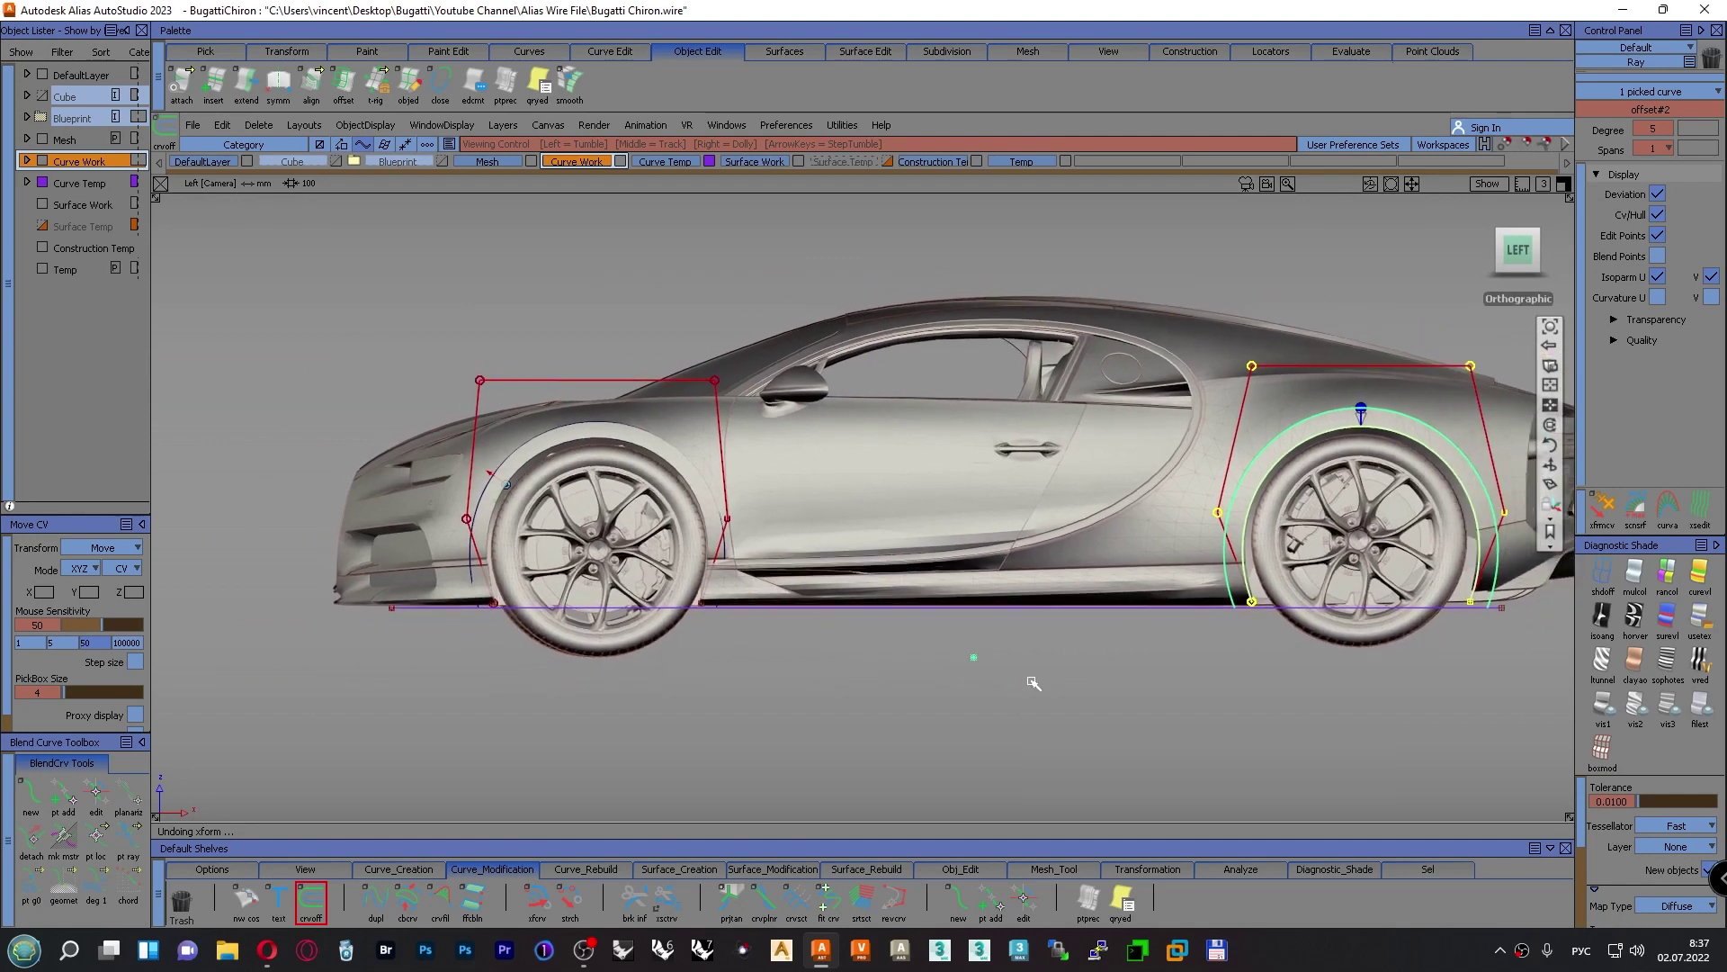
{"action": "middle_click_drag", "start_coordinate": [1034, 682], "coordinate": [967, 666], "text": "alt+shift"}
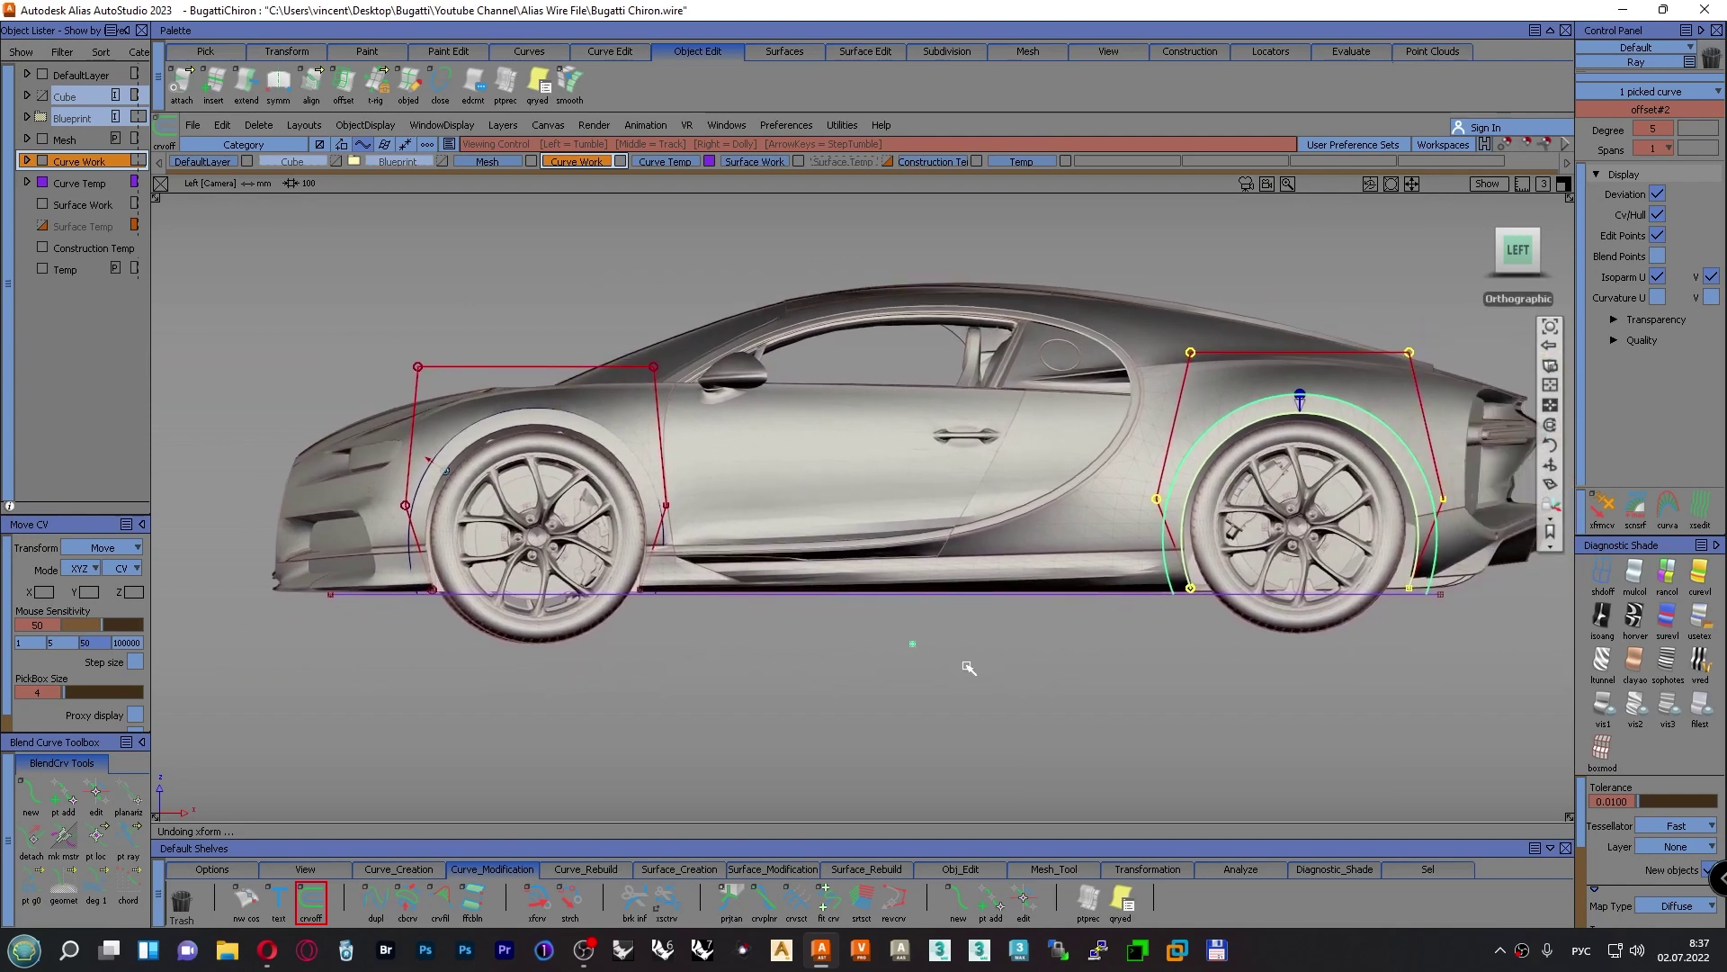
{"action": "left_click", "coordinate": [534, 161]}
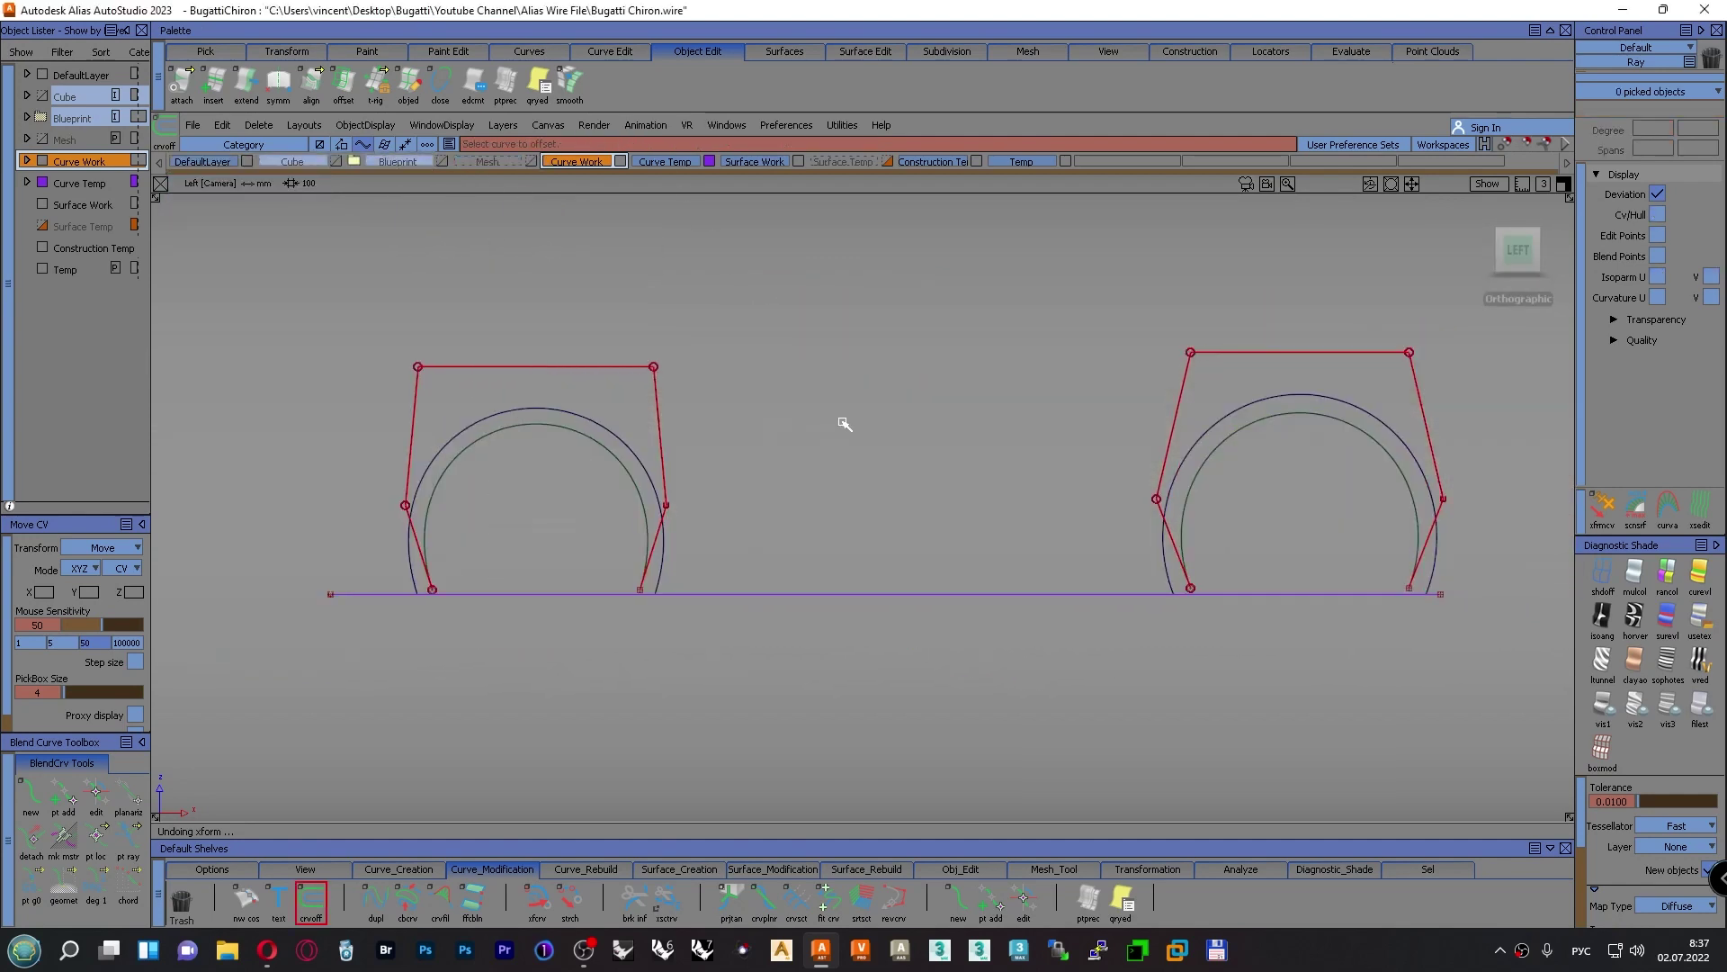
{"action": "left_click_drag", "start_coordinate": [810, 370], "coordinate": [869, 401], "text": "ctrl+shift"}
{"action": "left_click_drag", "start_coordinate": [1245, 515], "coordinate": [1044, 507]}
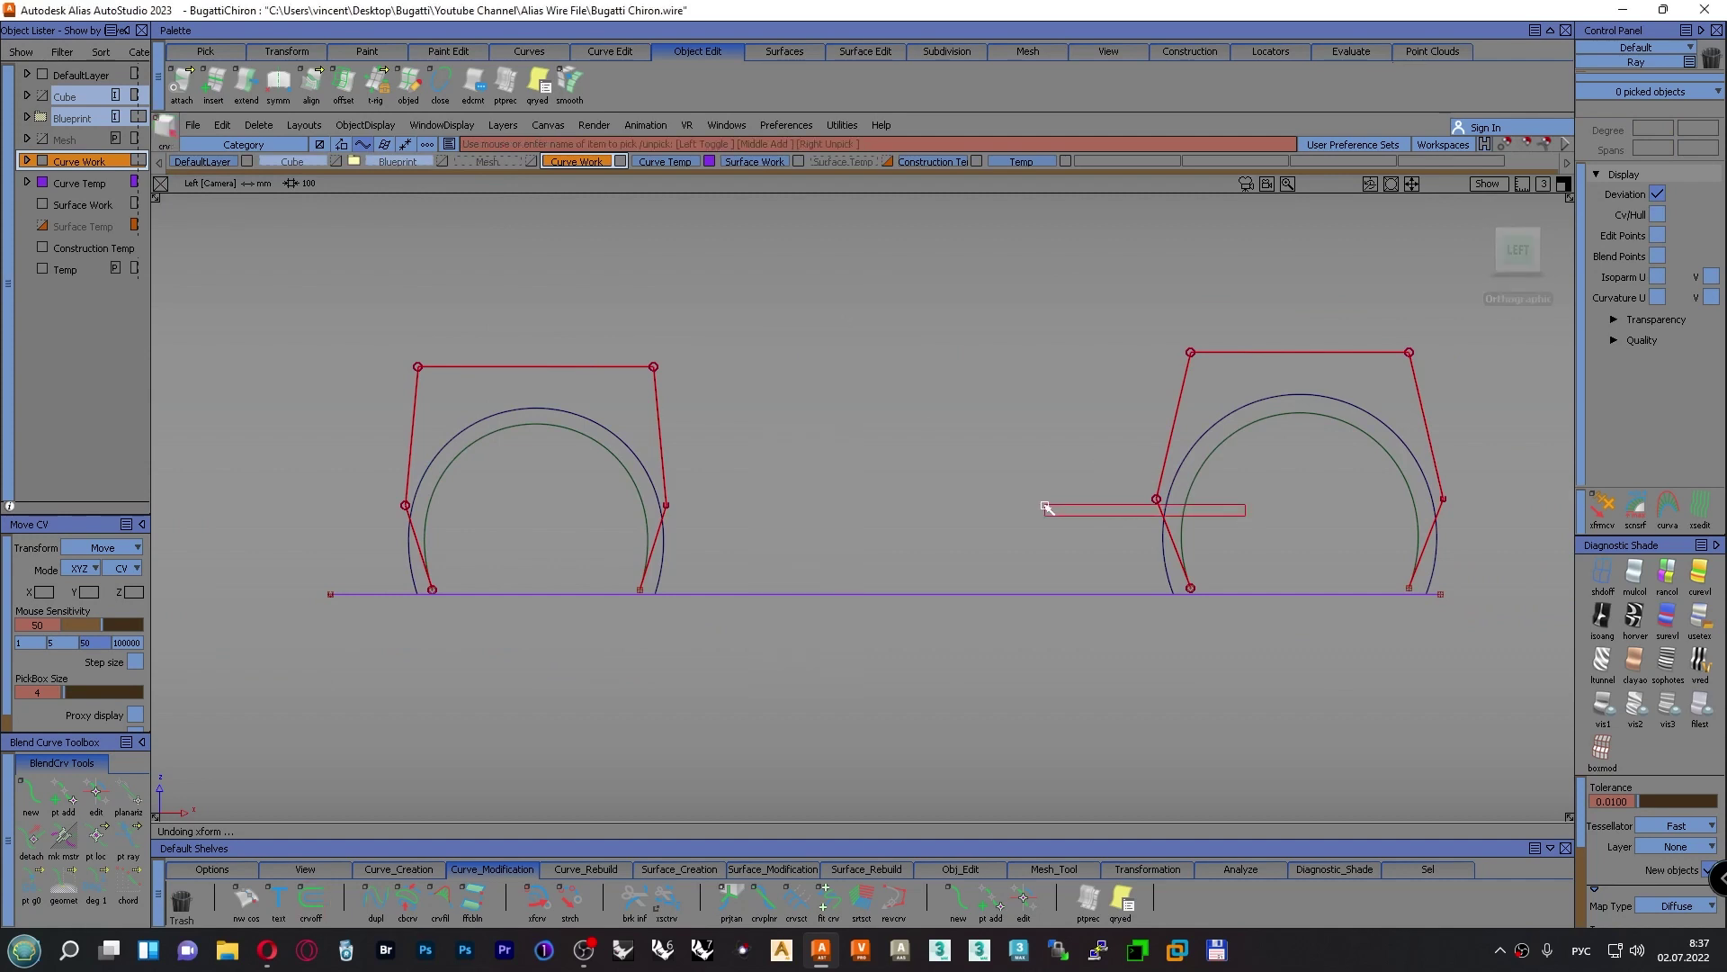
{"action": "left_click_drag", "start_coordinate": [799, 495], "coordinate": [618, 472]}
{"action": "left_click_drag", "start_coordinate": [978, 366], "coordinate": [987, 621], "text": "ctrl+shift"}
{"action": "left_click", "coordinate": [783, 545]}
{"action": "left_click_drag", "start_coordinate": [915, 372], "coordinate": [914, 347], "text": "ctrl+shift"}
Extend both lower ends of the front wheel's inner offset curve down to the horizontal purple line
{"action": "middle_click_drag", "start_coordinate": [459, 602], "coordinate": [794, 563], "text": "alt+shift"}
{"action": "right_click_drag", "start_coordinate": [868, 582], "coordinate": [869, 461], "text": "alt+shift"}
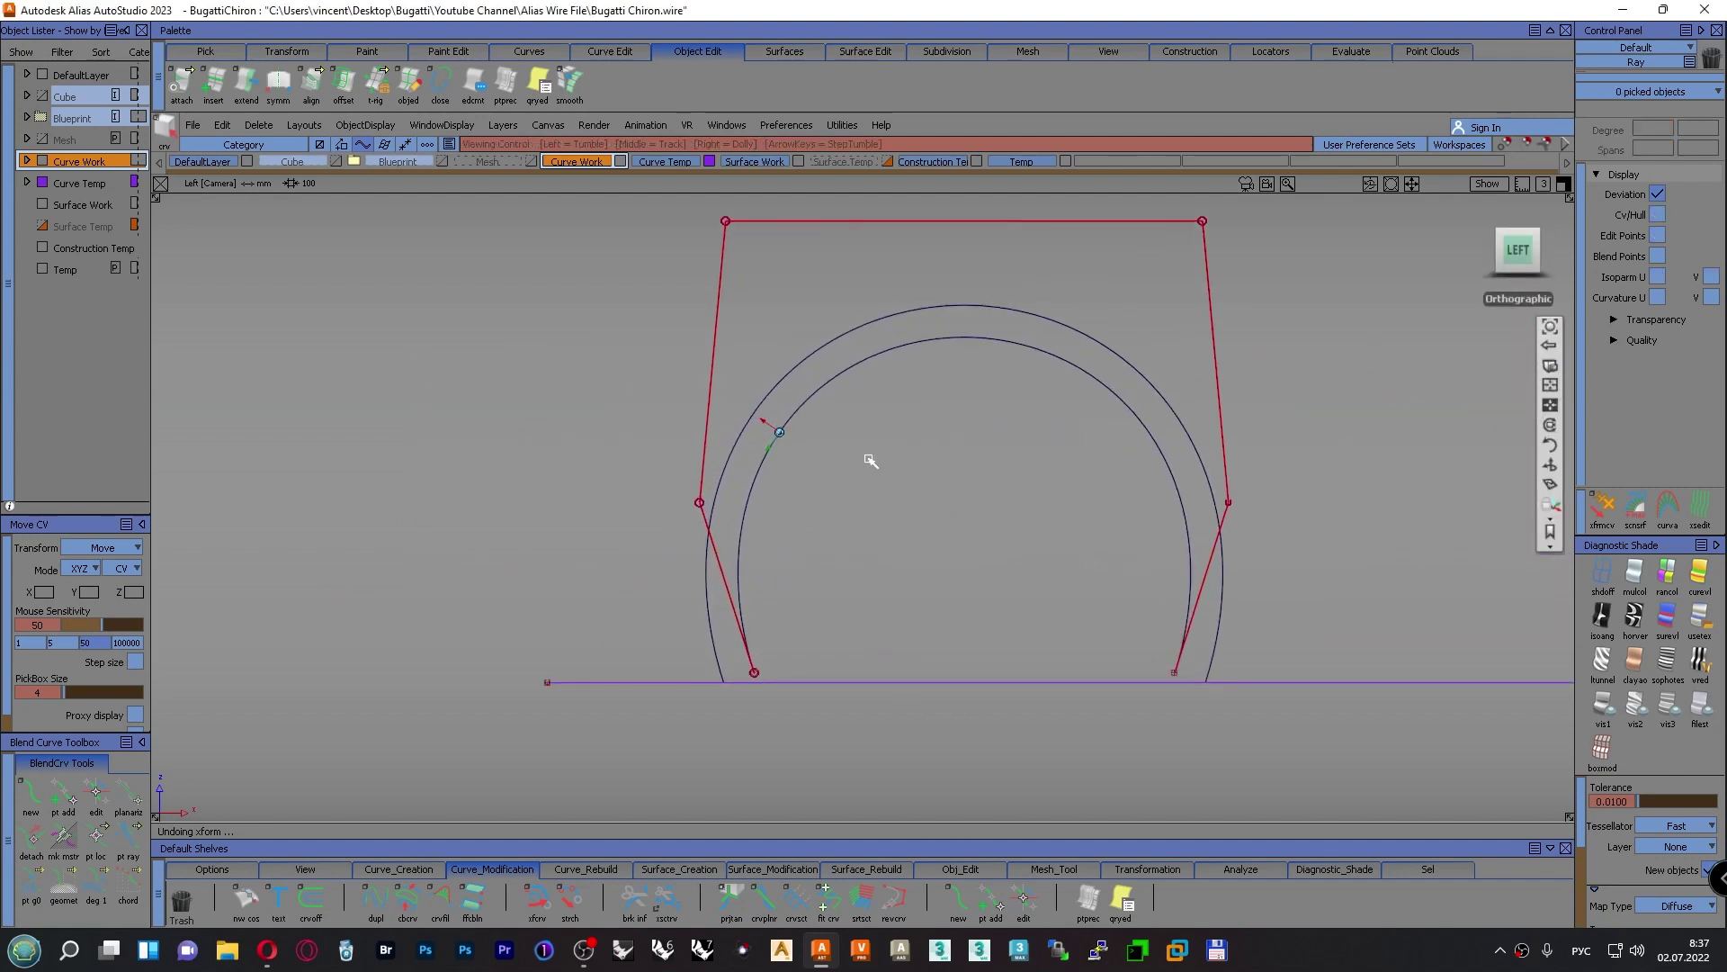
{"action": "middle_click_drag", "start_coordinate": [870, 461], "coordinate": [752, 417], "text": "alt+shift"}
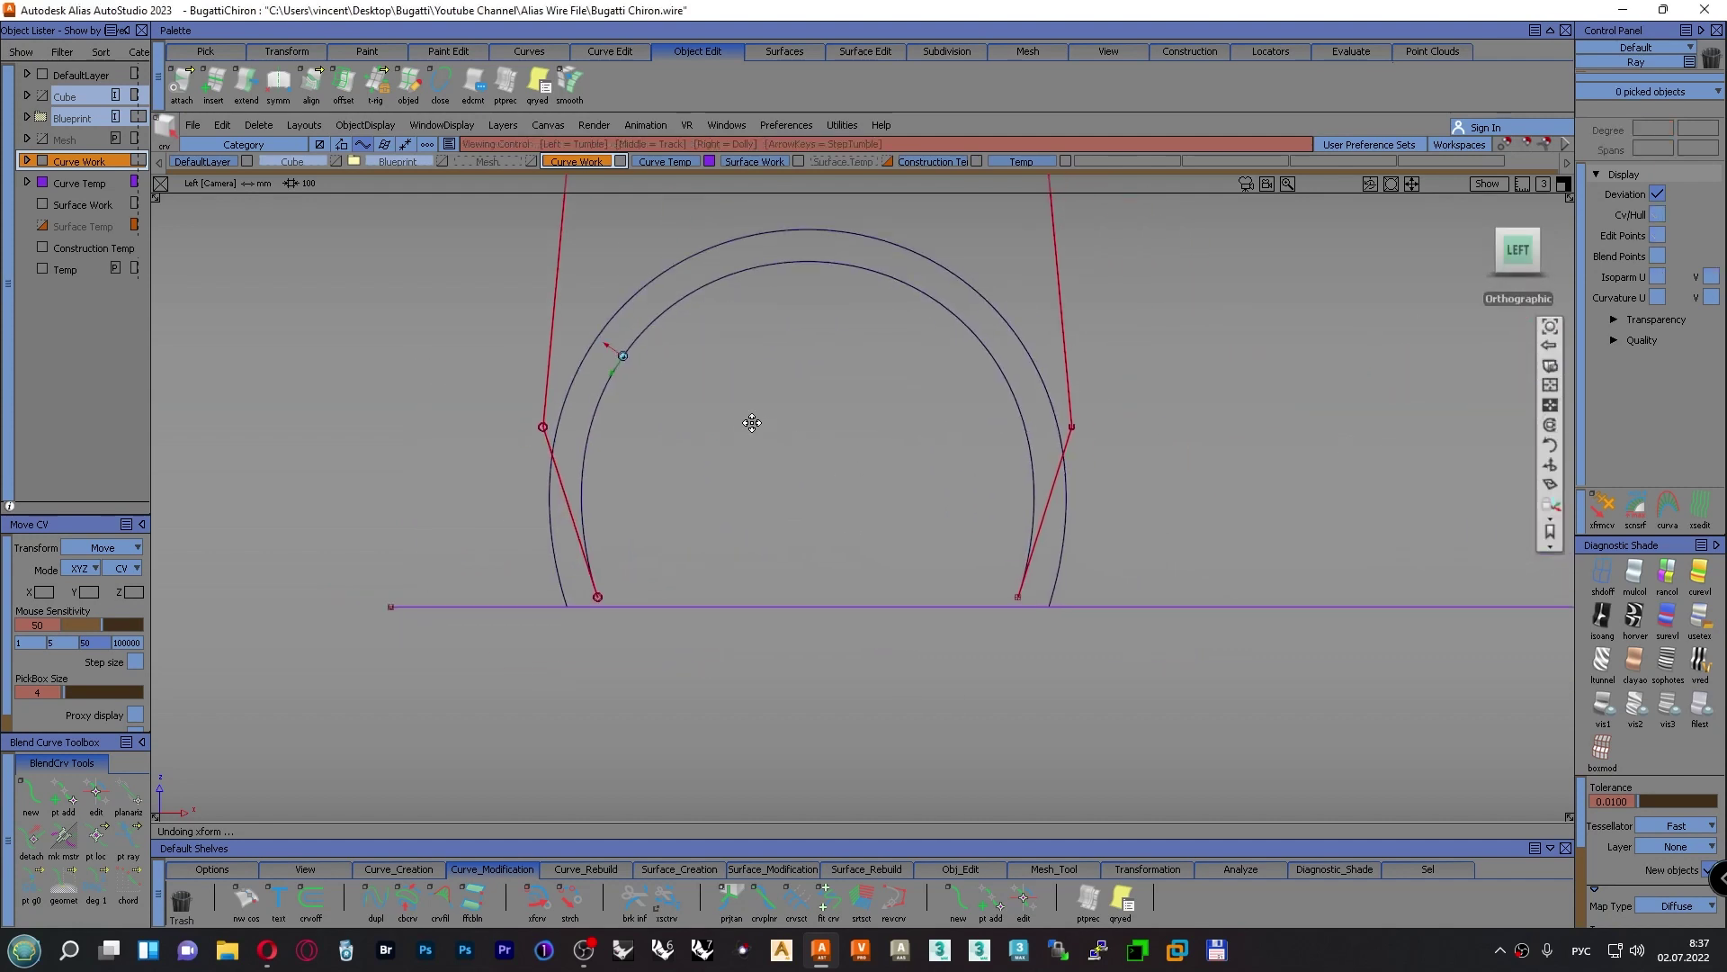
{"action": "left_click", "coordinate": [922, 869]}
{"action": "left_click", "coordinate": [576, 896]}
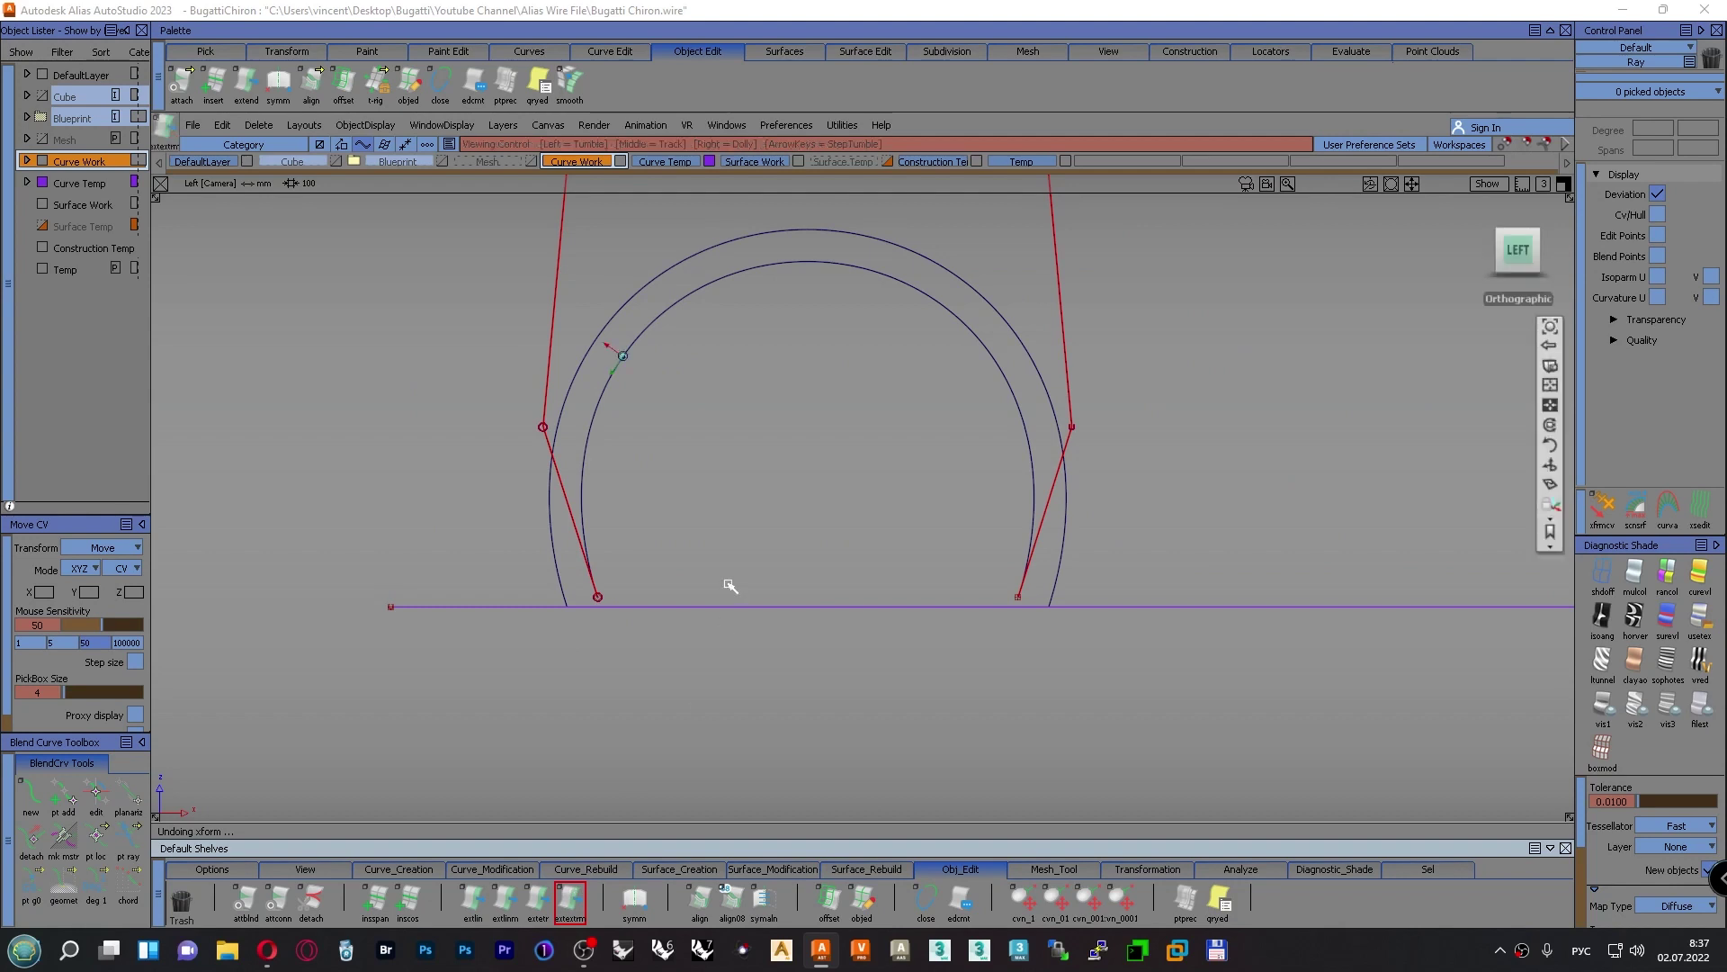
{"action": "right_click_drag", "start_coordinate": [722, 586], "coordinate": [734, 506], "text": "alt+shift"}
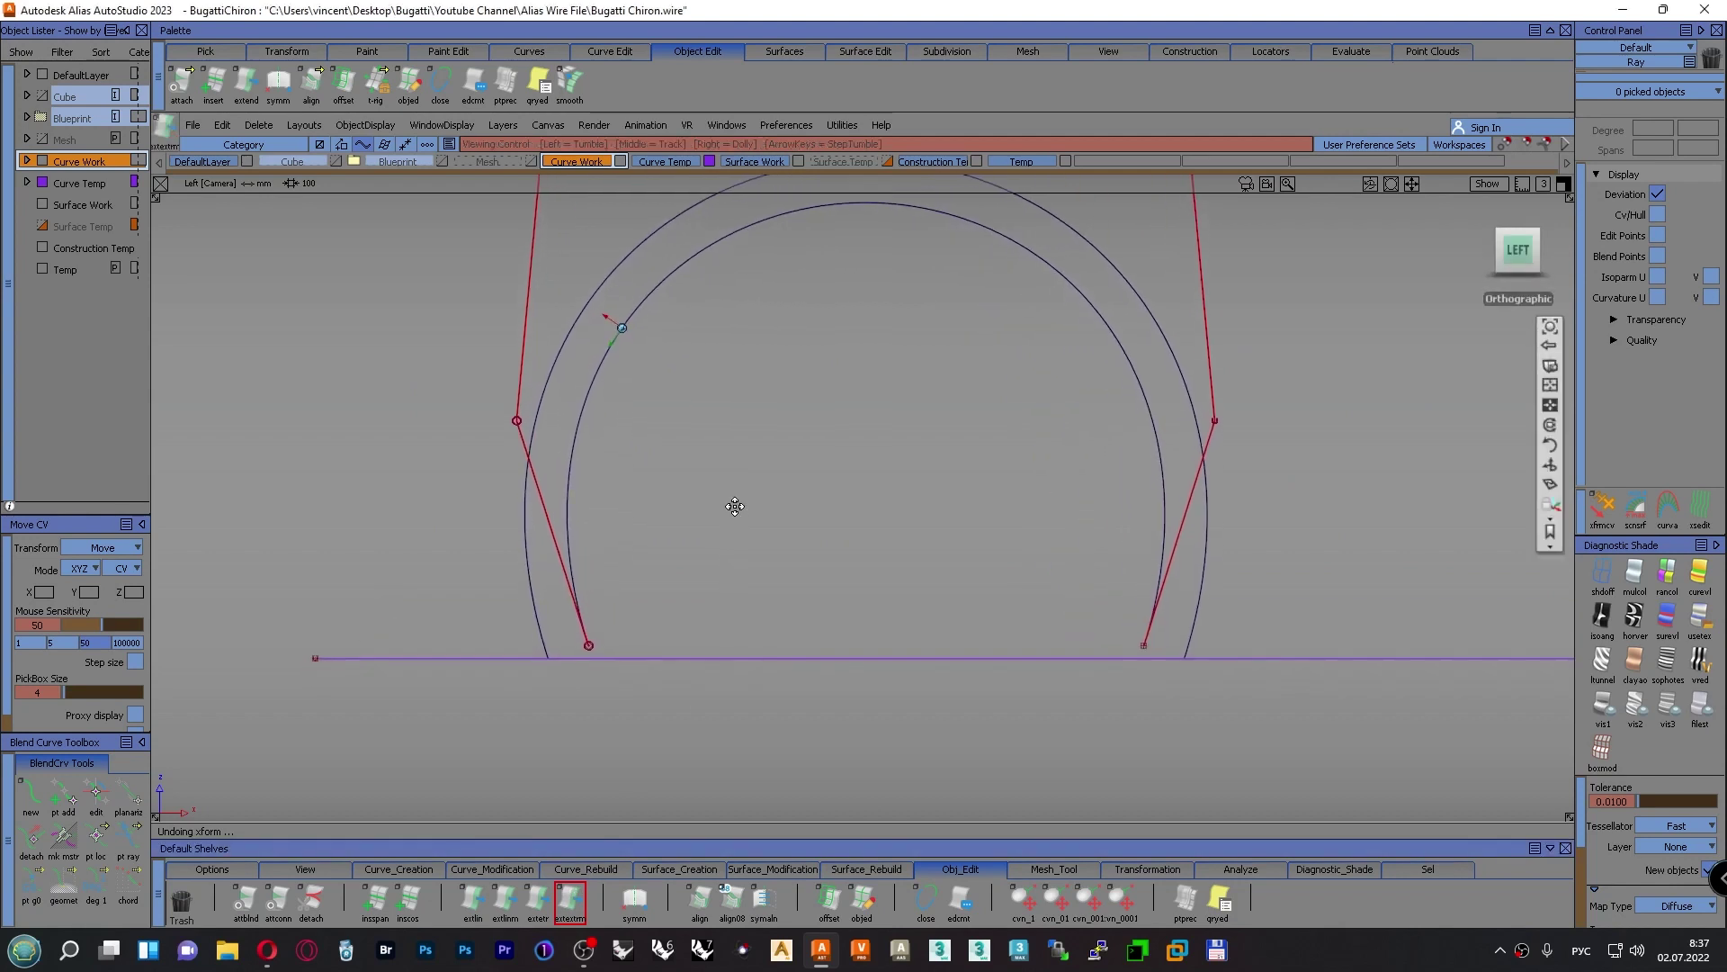
{"action": "left_click", "coordinate": [580, 624]}
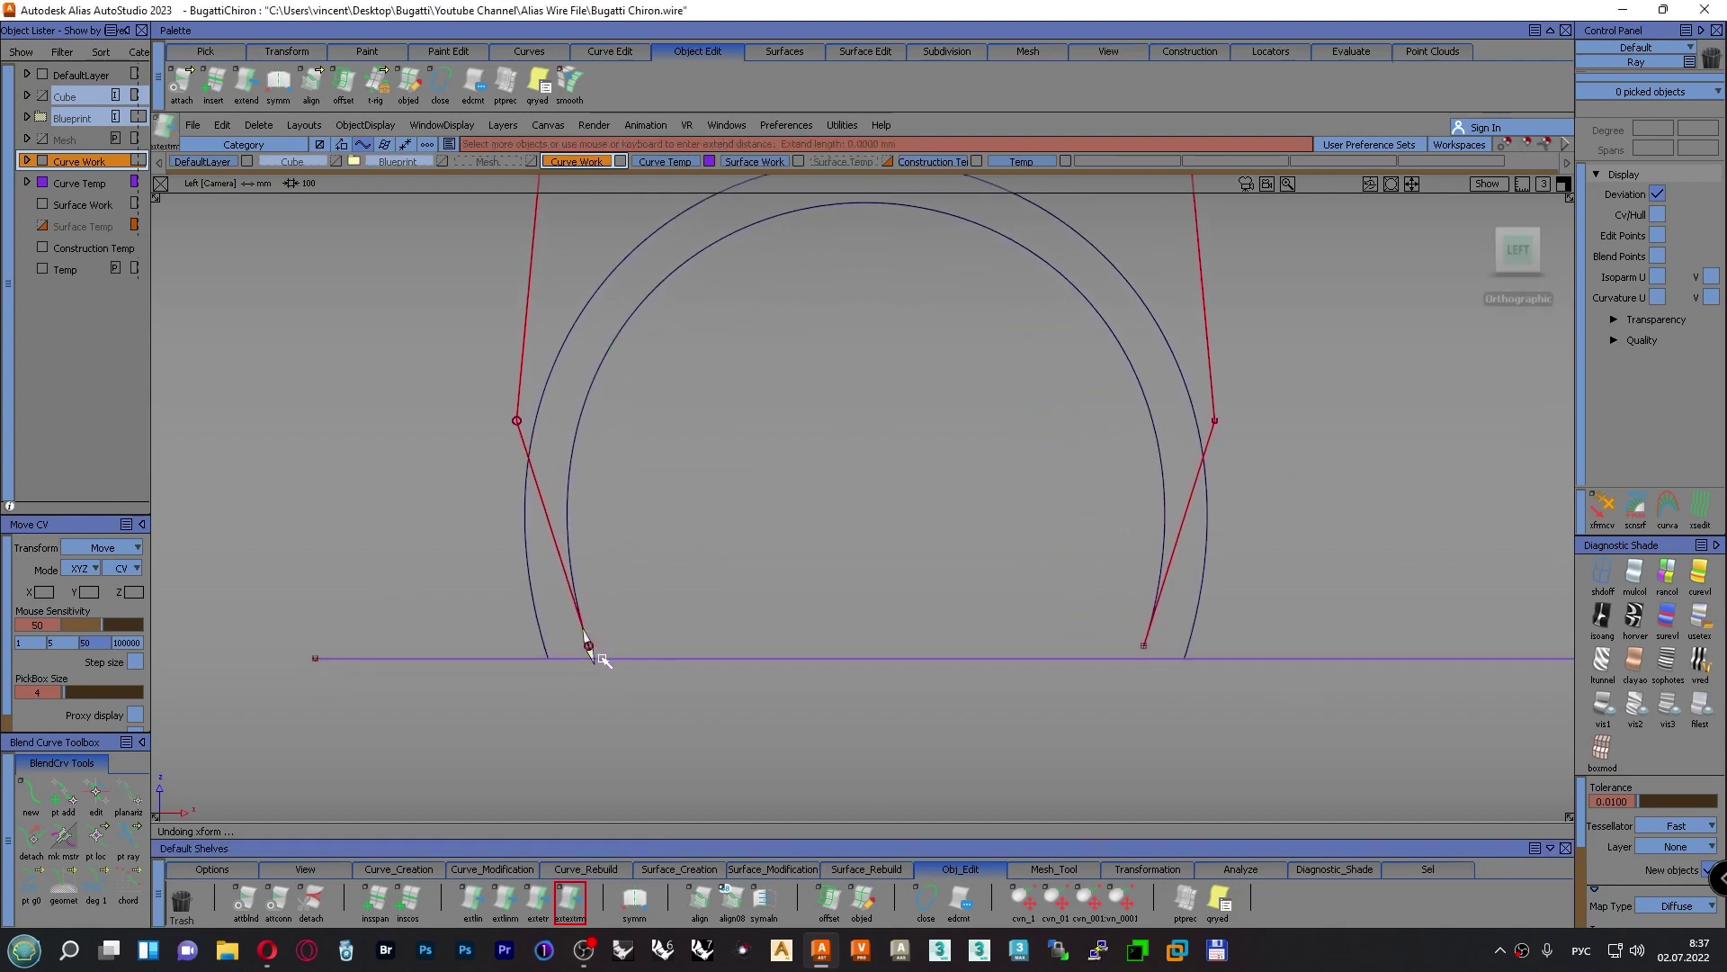
{"action": "left_click_drag", "start_coordinate": [587, 634], "coordinate": [592, 648]}
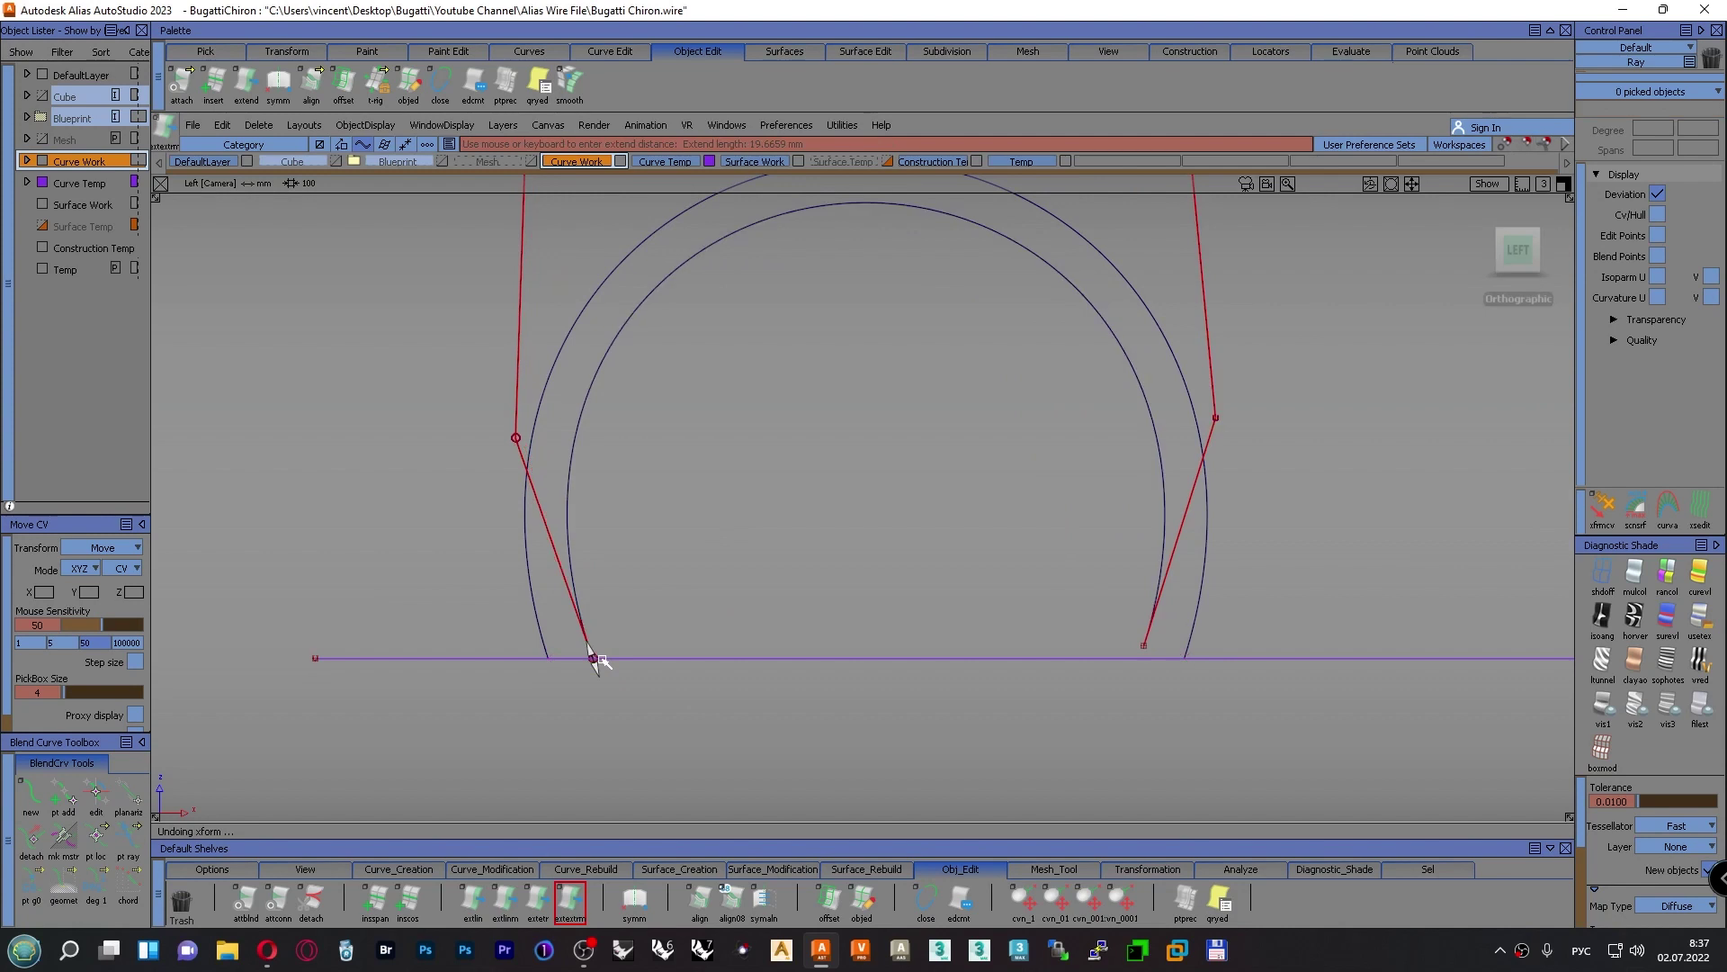
{"action": "left_click", "coordinate": [1149, 636]}
{"action": "left_click", "coordinate": [1129, 662]}
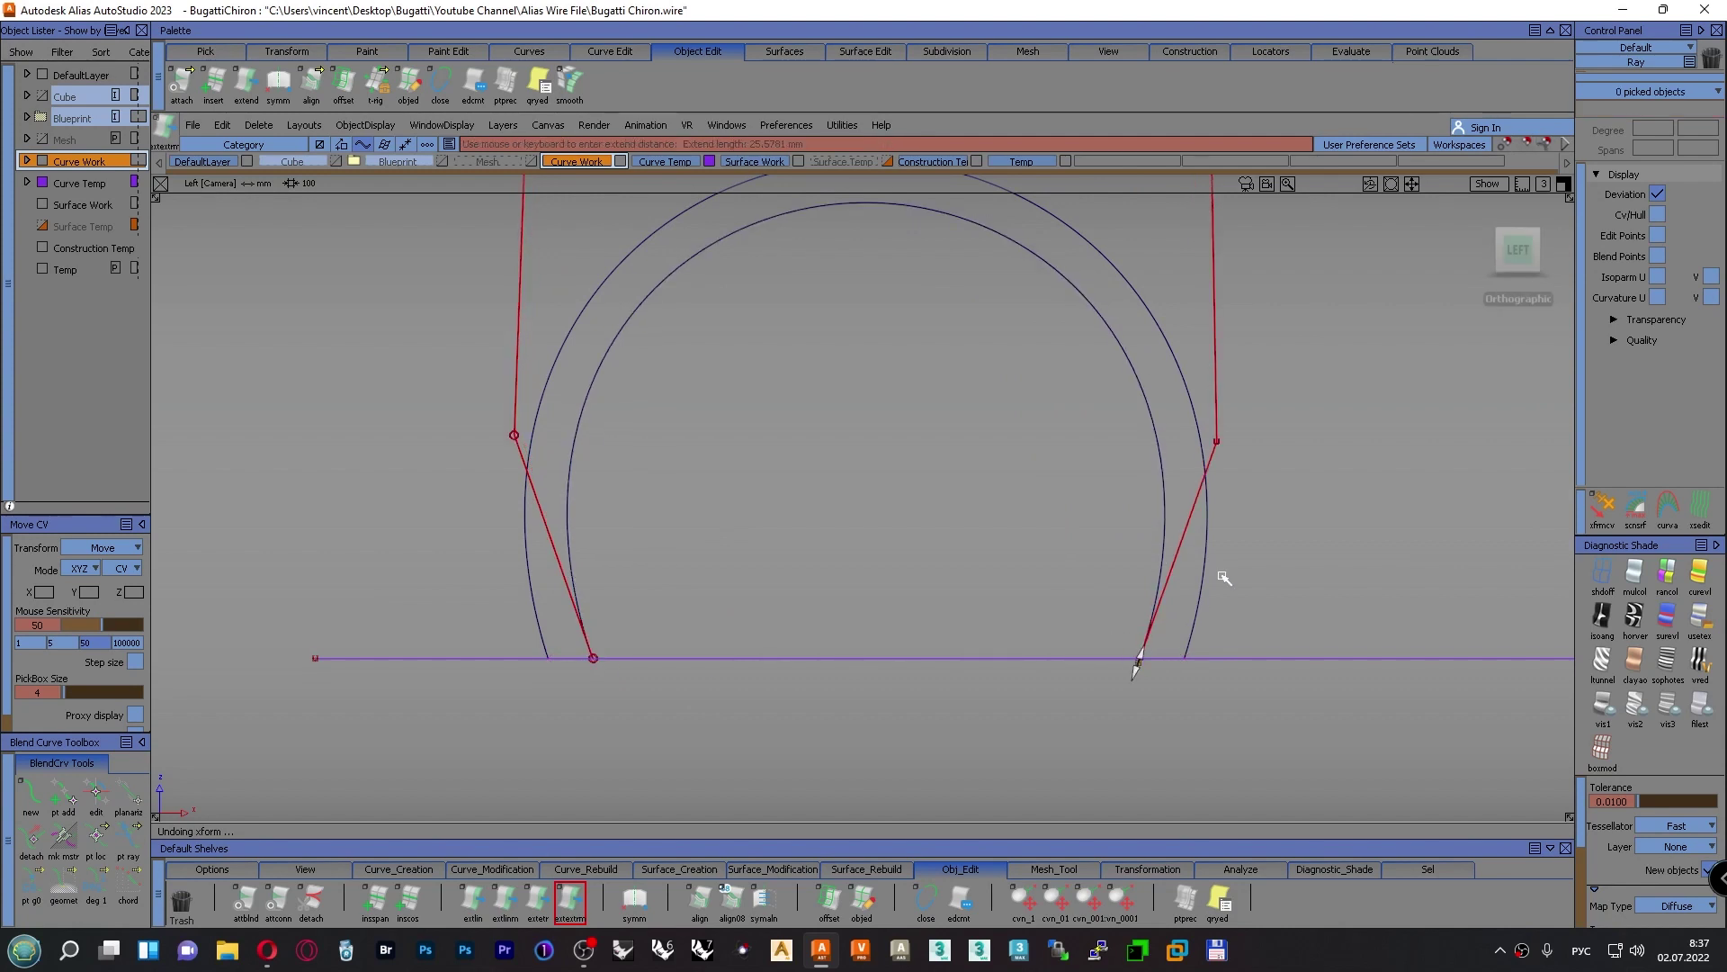
Extend the front-side lower end of the rear wheel's inner offset curve down to the horizontal purple line
{"action": "right_click_drag", "start_coordinate": [1223, 577], "coordinate": [1125, 567], "text": "alt+shift"}
{"action": "middle_click_drag", "start_coordinate": [1126, 566], "coordinate": [551, 601], "text": "alt+shift"}
{"action": "middle_click_drag", "start_coordinate": [1026, 570], "coordinate": [509, 559], "text": "alt+shift"}
{"action": "right_click_drag", "start_coordinate": [509, 558], "coordinate": [681, 527], "text": "alt+shift"}
{"action": "left_click", "coordinate": [670, 539]}
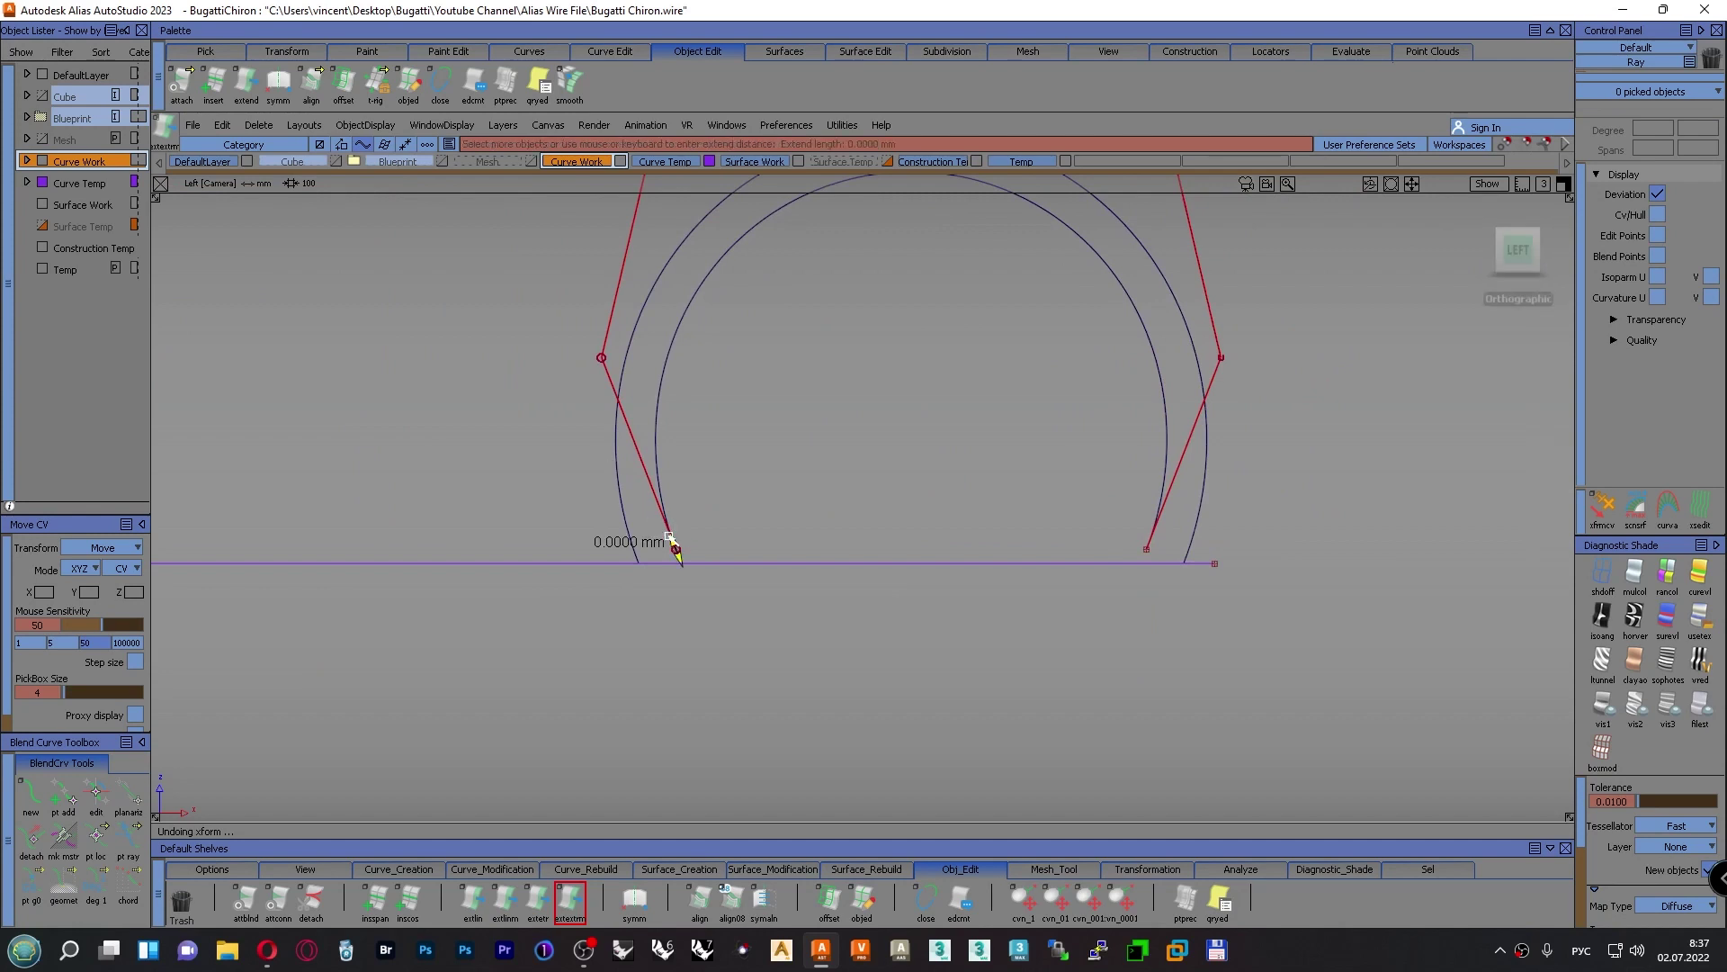
{"action": "left_click_drag", "start_coordinate": [691, 564], "coordinate": [833, 566]}
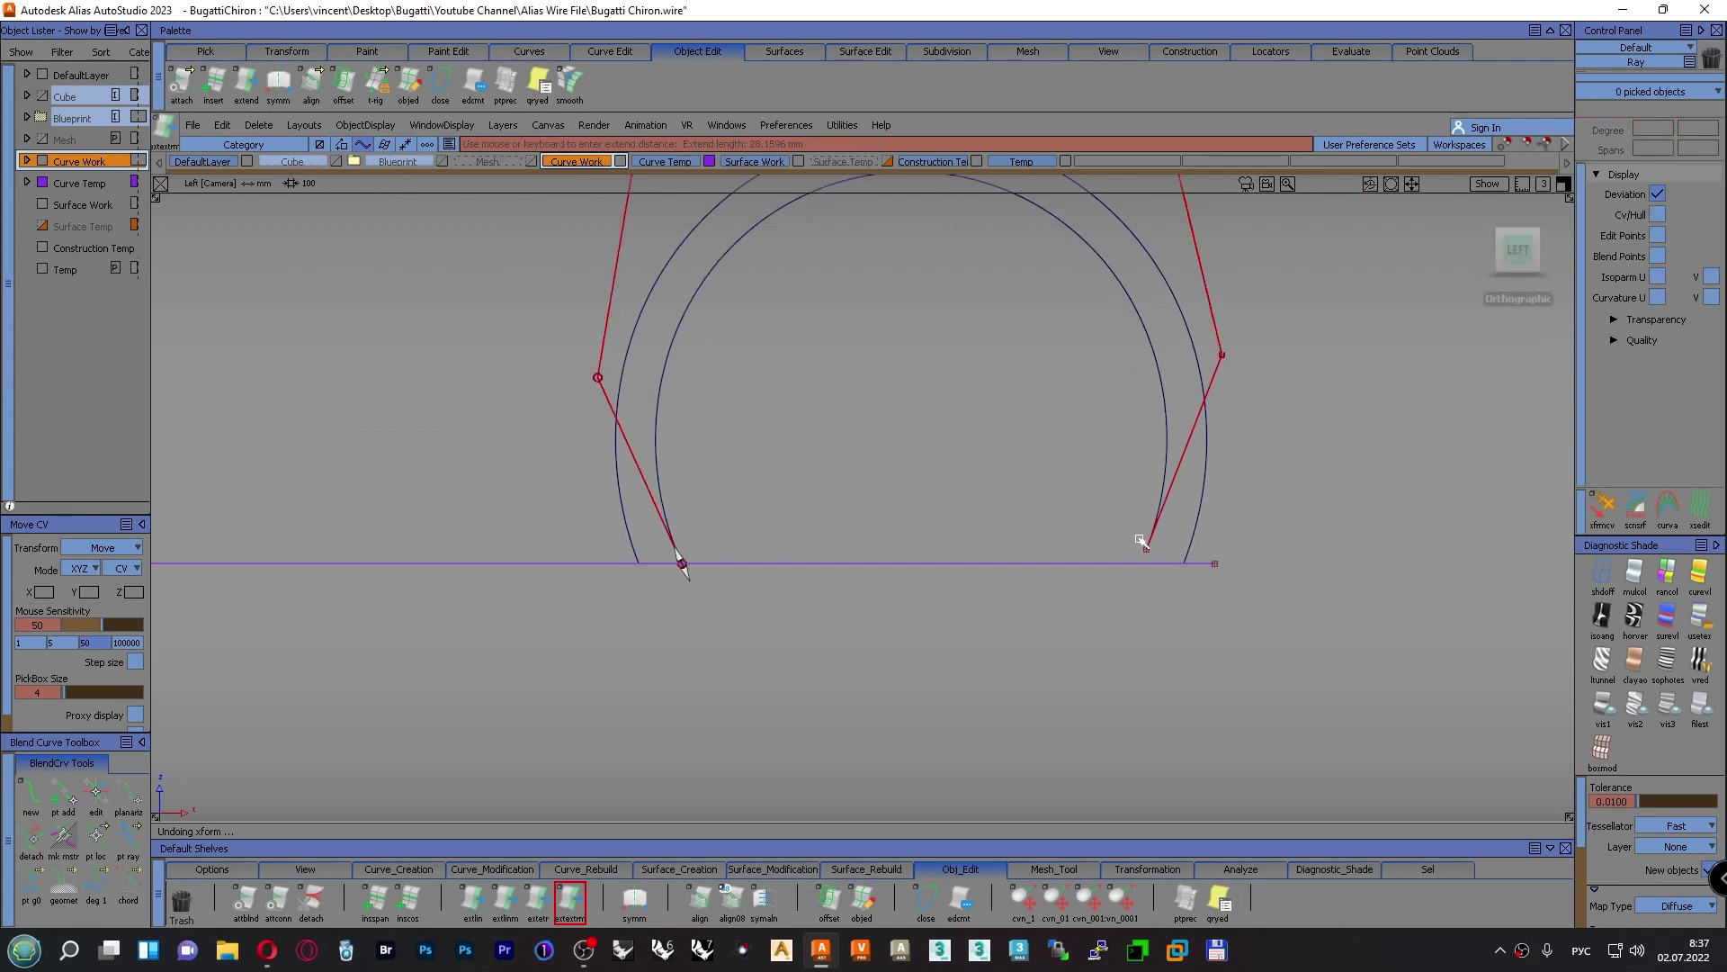
Extend the rear-side lower end of the rear wheel's inner offset curve down to the horizontal purple line
{"action": "left_click_drag", "start_coordinate": [1138, 552], "coordinate": [1130, 566]}
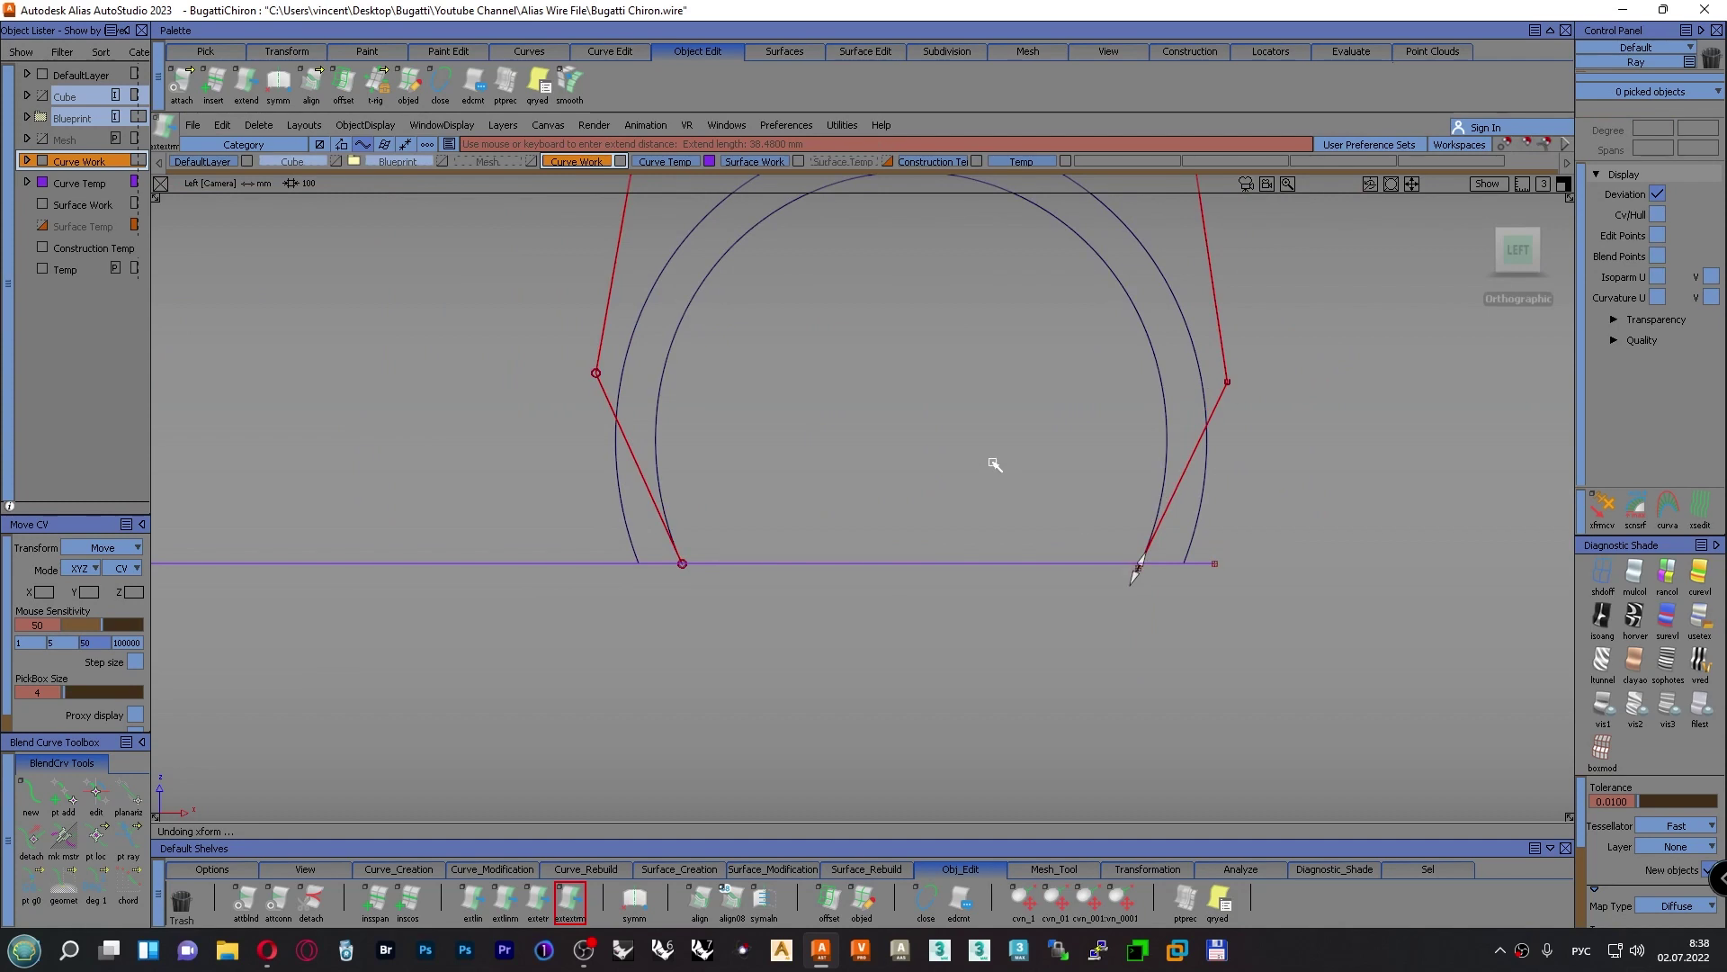
{"action": "left_click_drag", "start_coordinate": [994, 464], "coordinate": [990, 410], "text": "ctrl+shift"}
{"action": "right_click_drag", "start_coordinate": [1020, 499], "coordinate": [733, 617], "text": "alt+shift"}
{"action": "middle_click_drag", "start_coordinate": [624, 620], "coordinate": [801, 633], "text": "alt+shift"}
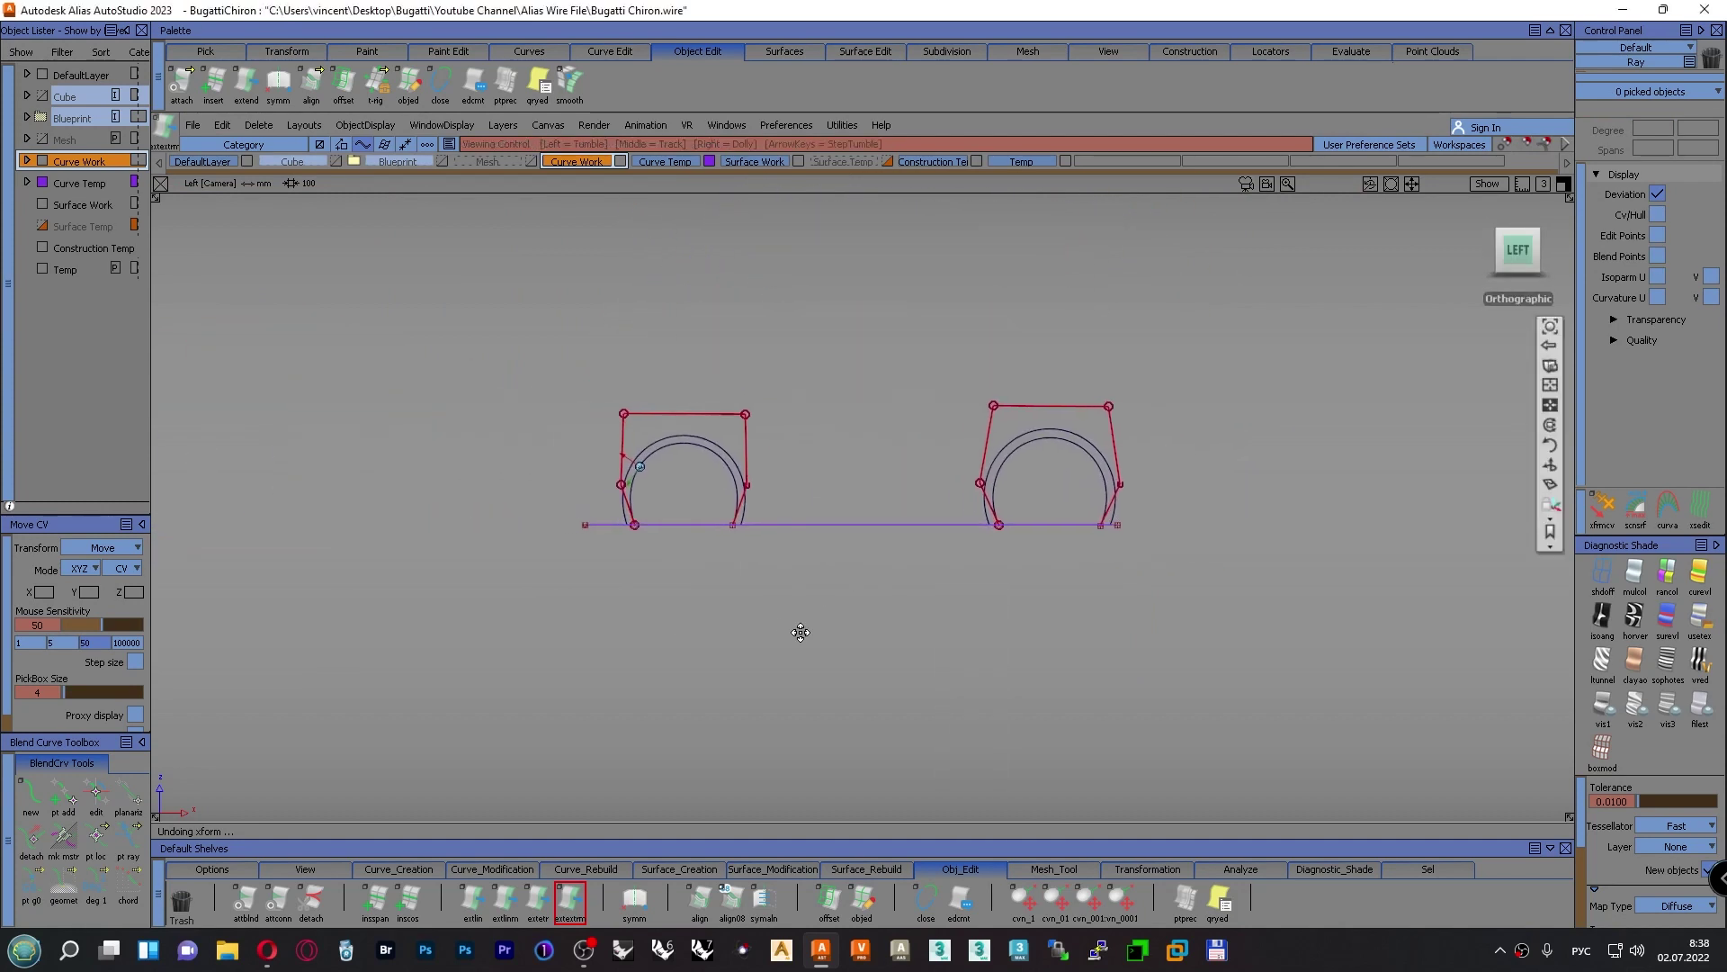
{"action": "right_click_drag", "start_coordinate": [801, 632], "coordinate": [810, 576], "text": "alt+shift"}
Turn off the CV and hull display of both inner offset curves and switch to the perspective view
{"action": "left_click_drag", "start_coordinate": [810, 430], "coordinate": [886, 455], "text": "ctrl+shift"}
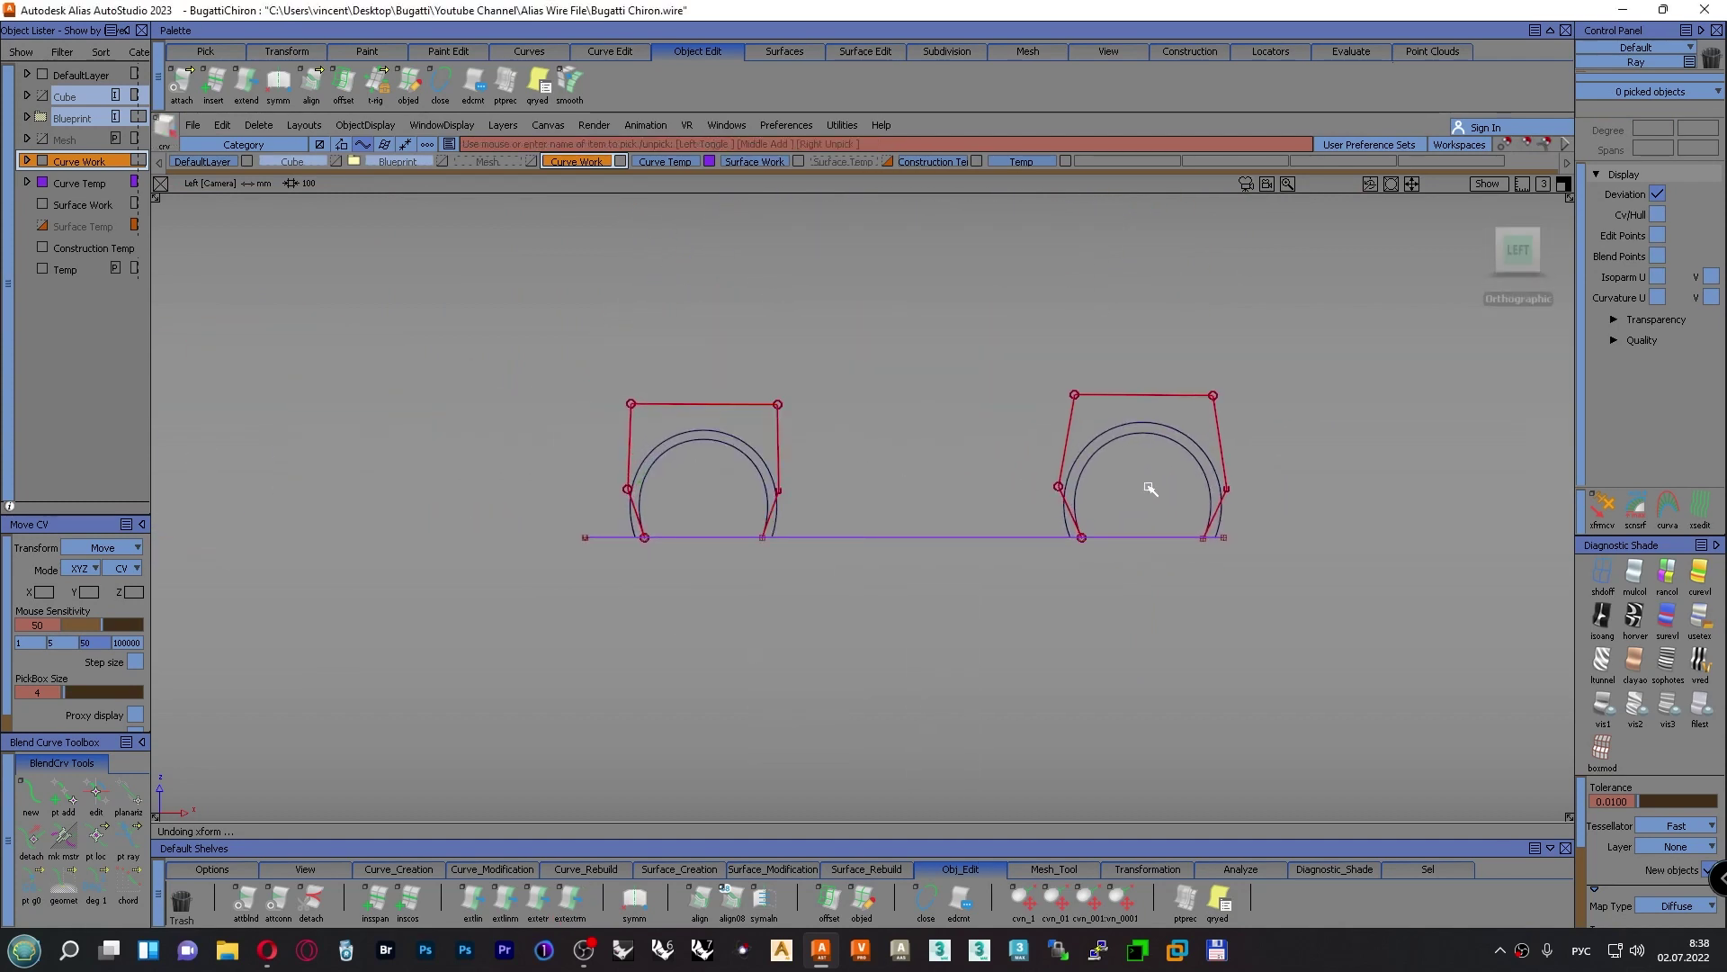
{"action": "left_click_drag", "start_coordinate": [1149, 488], "coordinate": [729, 464]}
{"action": "right_click_drag", "start_coordinate": [896, 330], "coordinate": [829, 358], "text": "ctrl+shift"}
{"action": "left_click_drag", "start_coordinate": [828, 356], "coordinate": [828, 315], "text": "ctrl+shift"}
{"action": "left_click_drag", "start_coordinate": [732, 366], "coordinate": [887, 442], "text": "alt+shift"}
{"action": "middle_click_drag", "start_coordinate": [893, 443], "coordinate": [994, 540], "text": "alt+shift"}
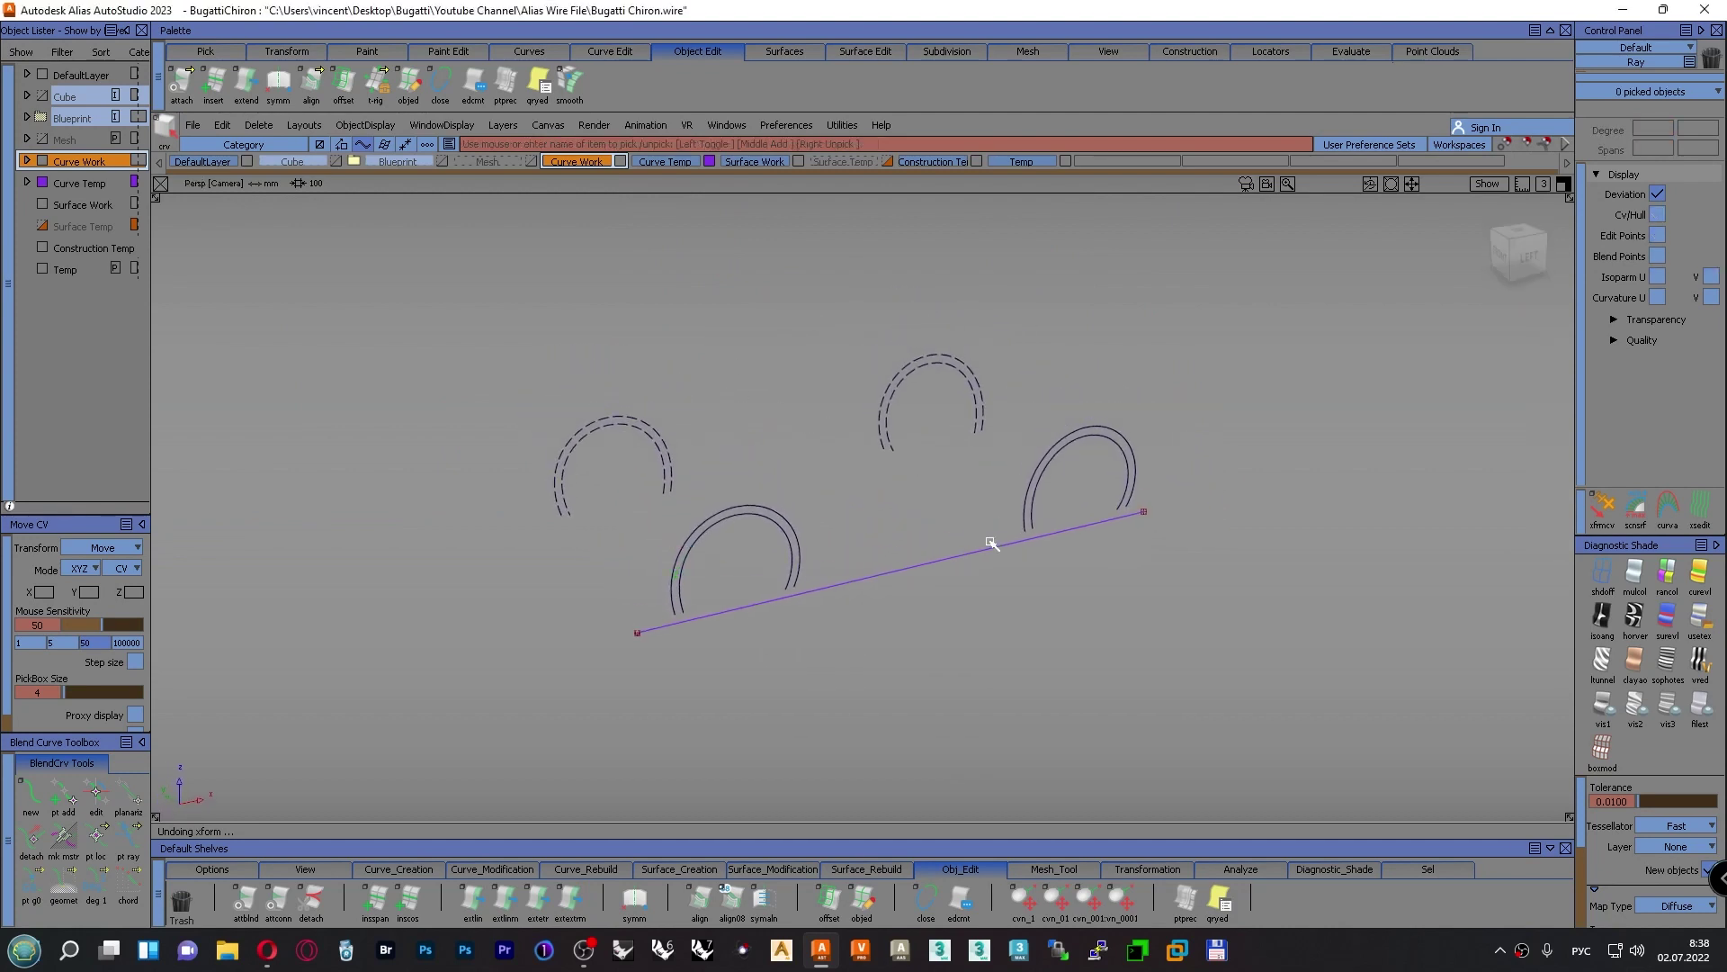
Hide the Curve Temp layer and show the Mesh layer
{"action": "left_click", "coordinate": [710, 162]}
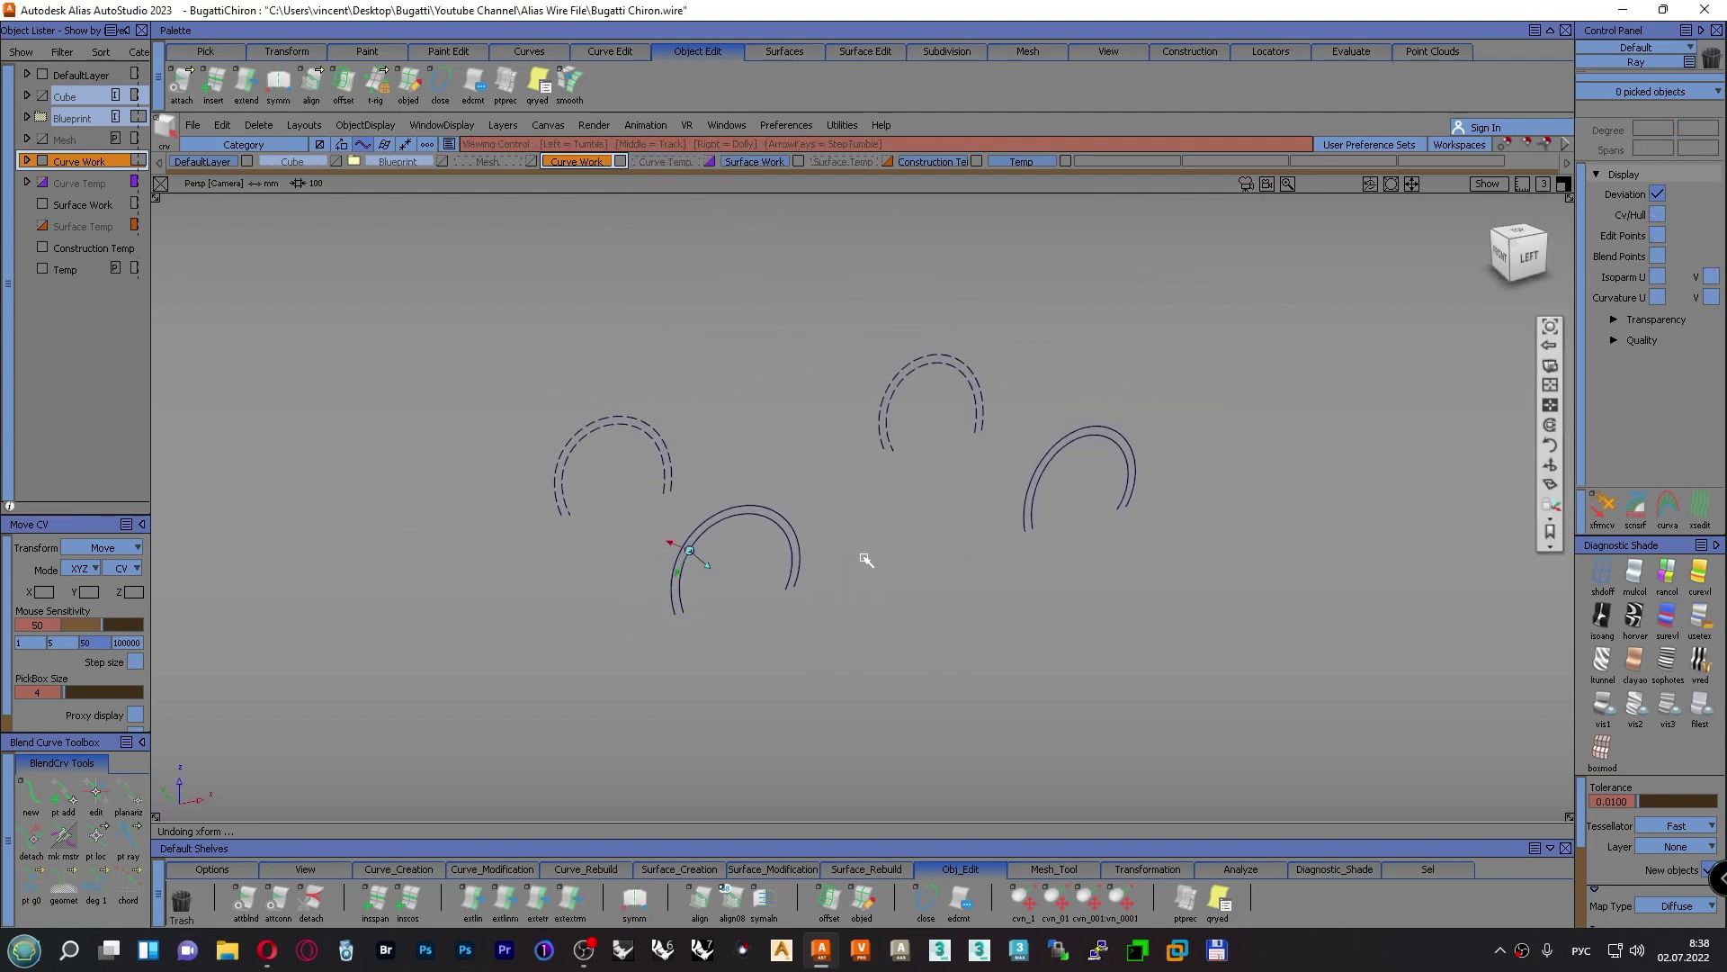
{"action": "right_click_drag", "start_coordinate": [868, 558], "coordinate": [859, 505], "text": "alt+shift"}
{"action": "middle_click_drag", "start_coordinate": [862, 514], "coordinate": [692, 612], "text": "alt+shift"}
{"action": "right_click_drag", "start_coordinate": [694, 613], "coordinate": [834, 641], "text": "alt+shift"}
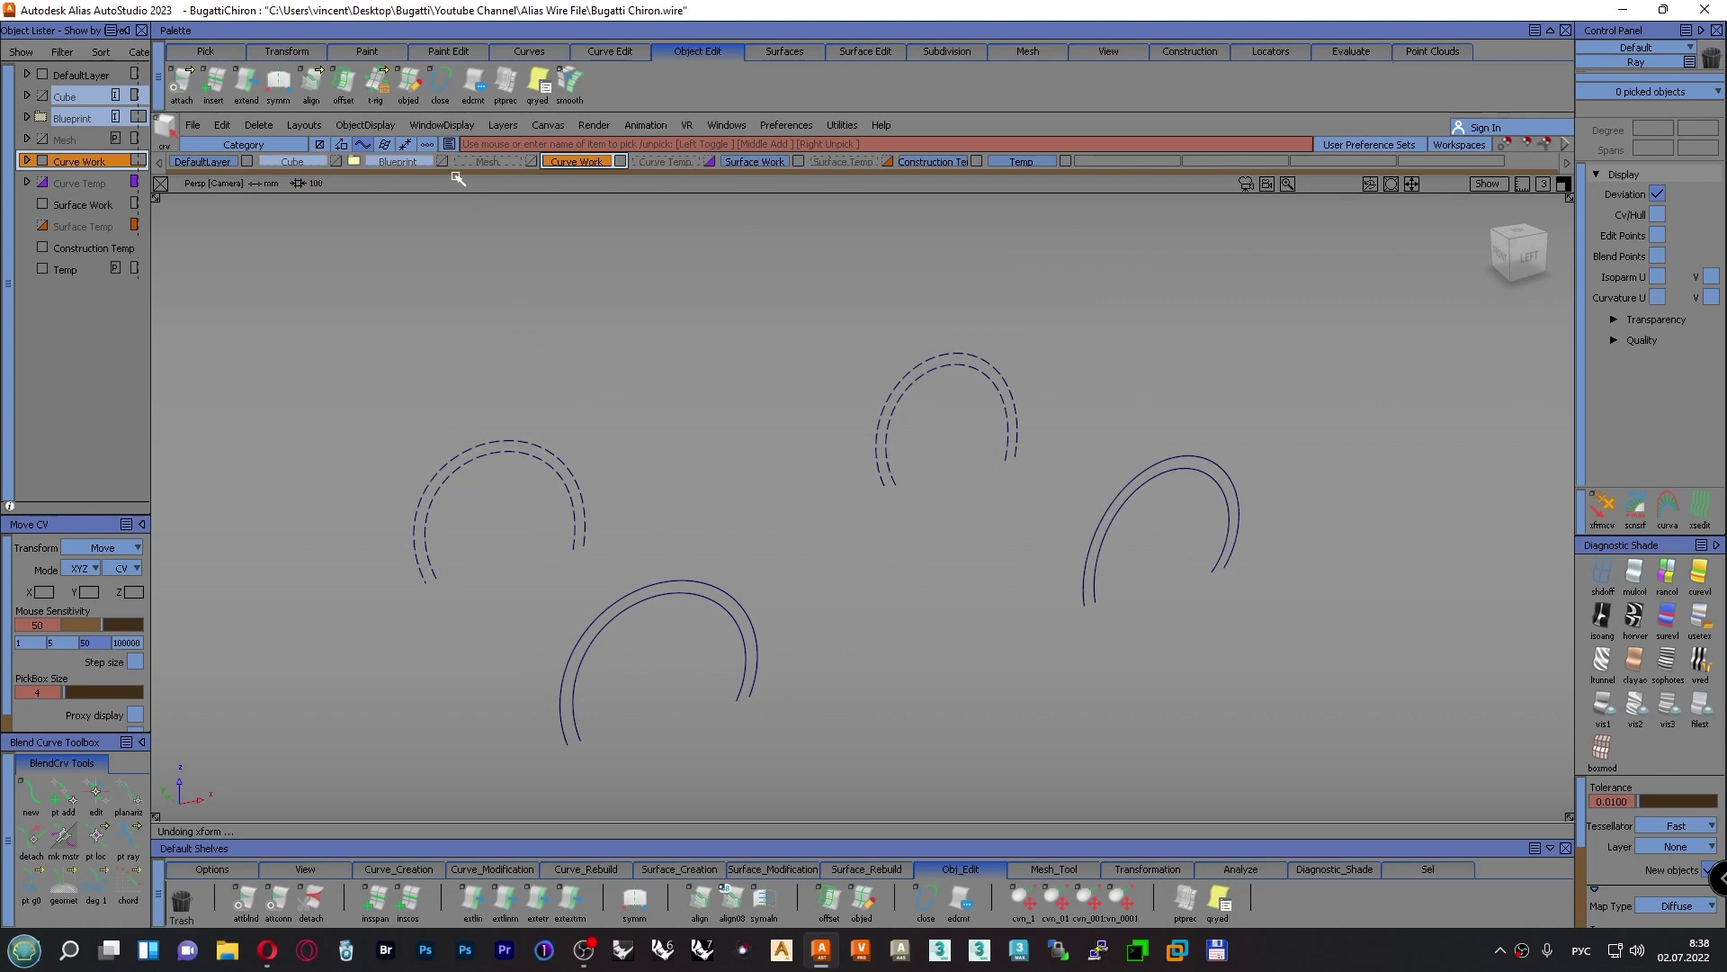
{"action": "left_click", "coordinate": [528, 162]}
{"action": "middle_click_drag", "start_coordinate": [694, 389], "coordinate": [720, 342], "text": "alt+shift"}
{"action": "mouse_move", "coordinate": [1177, 721]}
{"action": "left_mouse_down", "text": "ctrl+shift"}
{"action": "mouse_move", "coordinate": [1212, 731]}
{"action": "mouse_move", "coordinate": [1172, 691]}
{"action": "left_mouse_up", "text": "ctrl+shift"}
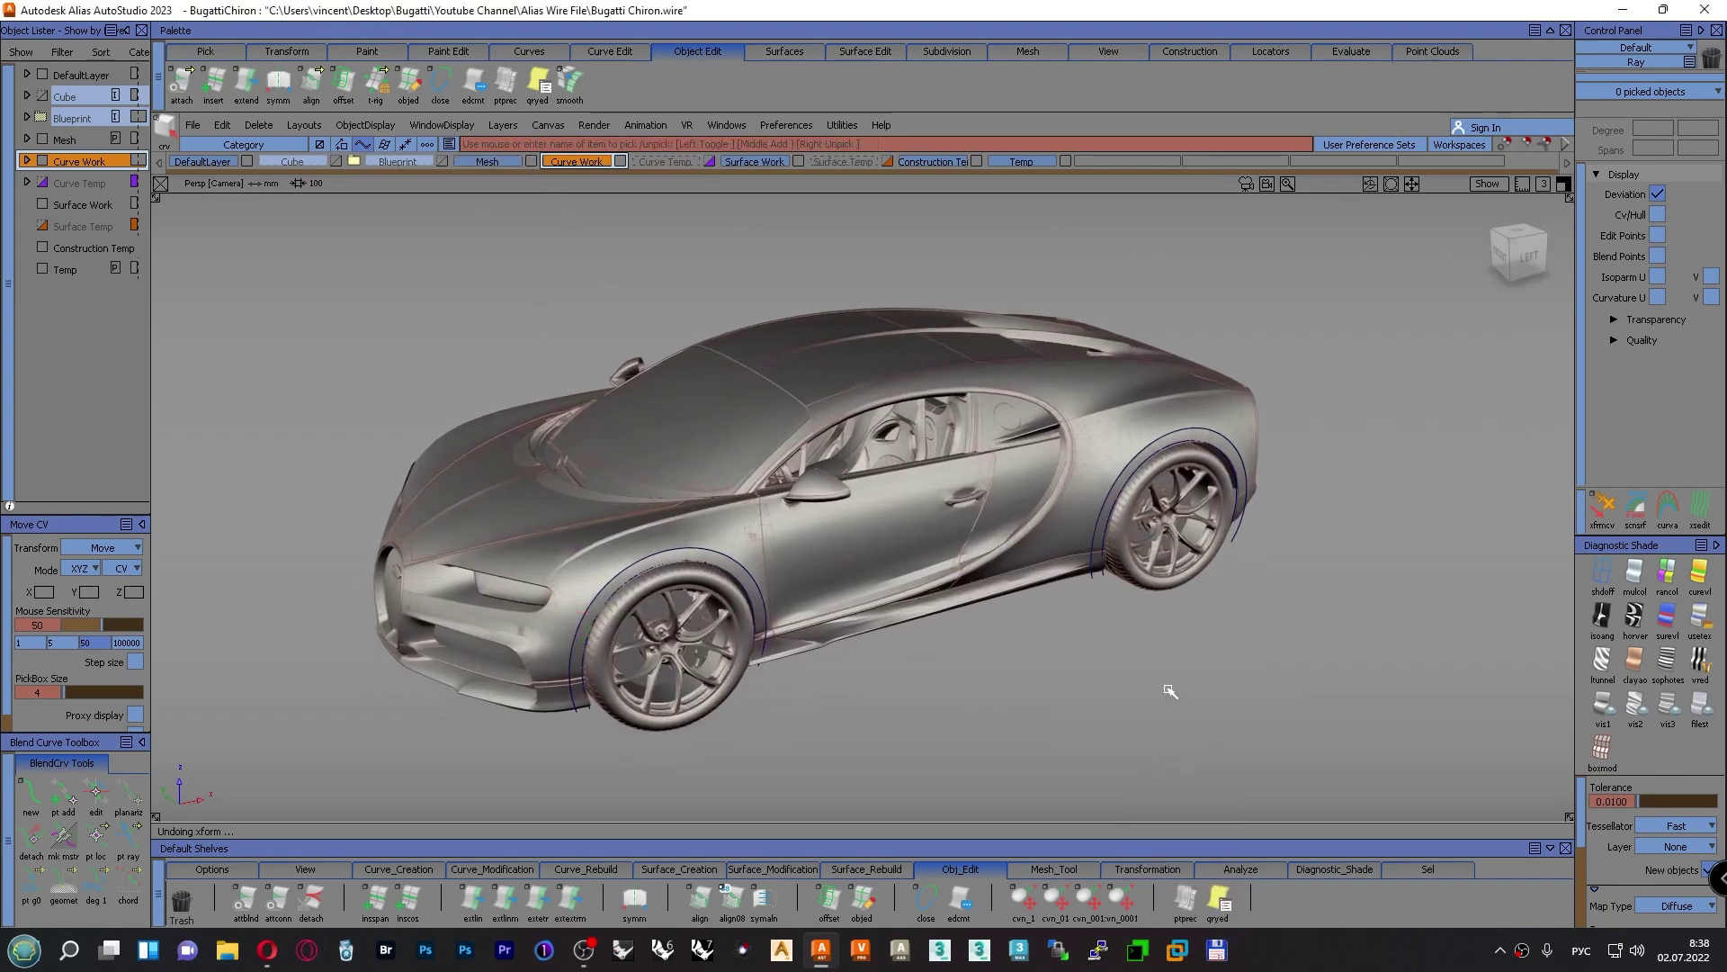
Pick both inner offset curves and move them outward along Y to the edges of the wheel arches
{"action": "left_click", "coordinate": [1106, 580]}
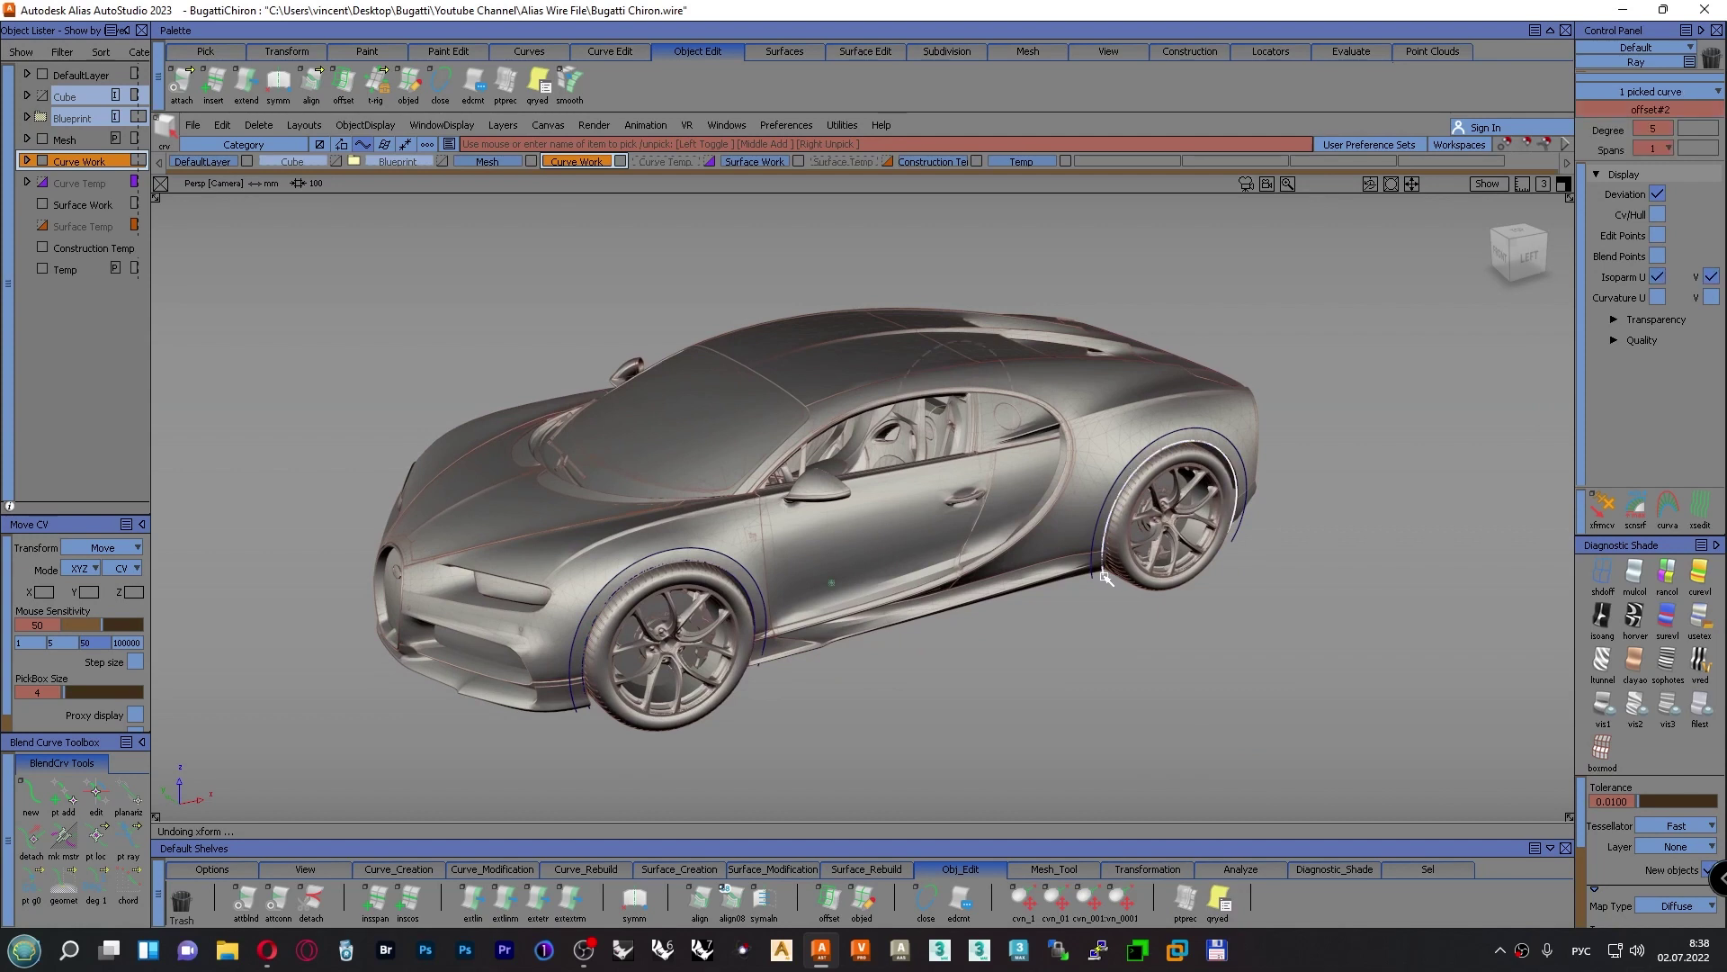
{"action": "left_click", "coordinate": [594, 713]}
{"action": "middle_click_drag", "start_coordinate": [637, 699], "coordinate": [628, 662], "text": "ctrl+shift"}
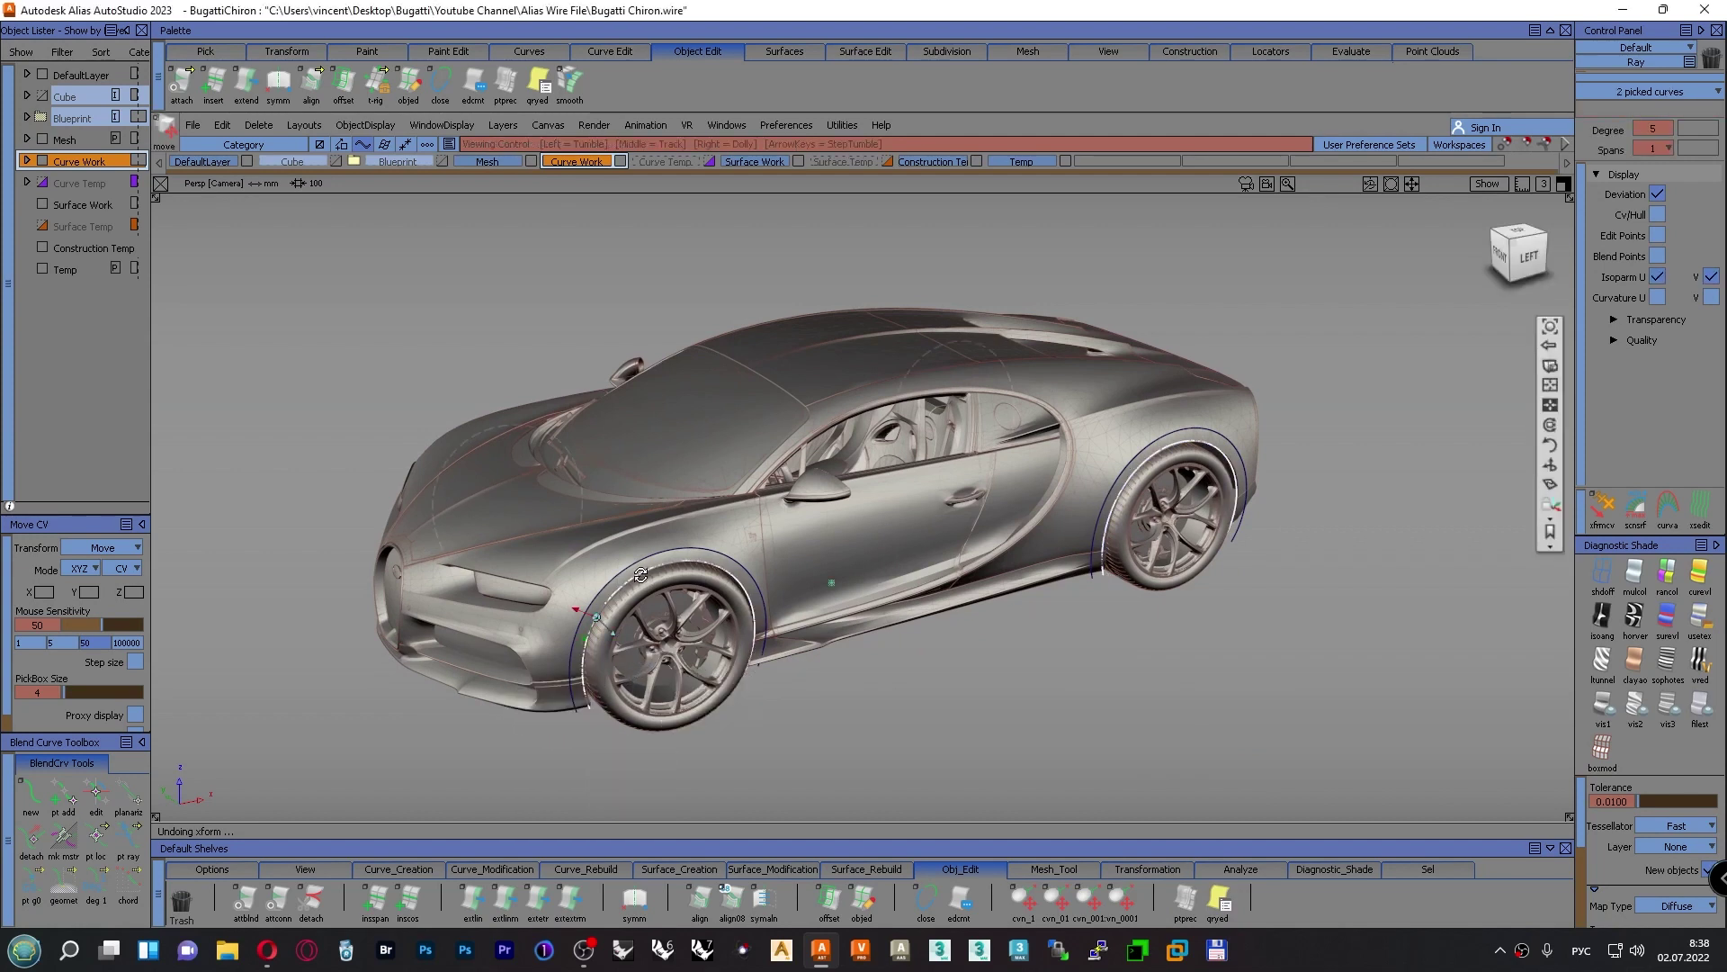
{"action": "scroll", "coordinate": [640, 574], "scroll_direction": "up", "scroll_amount": 5}
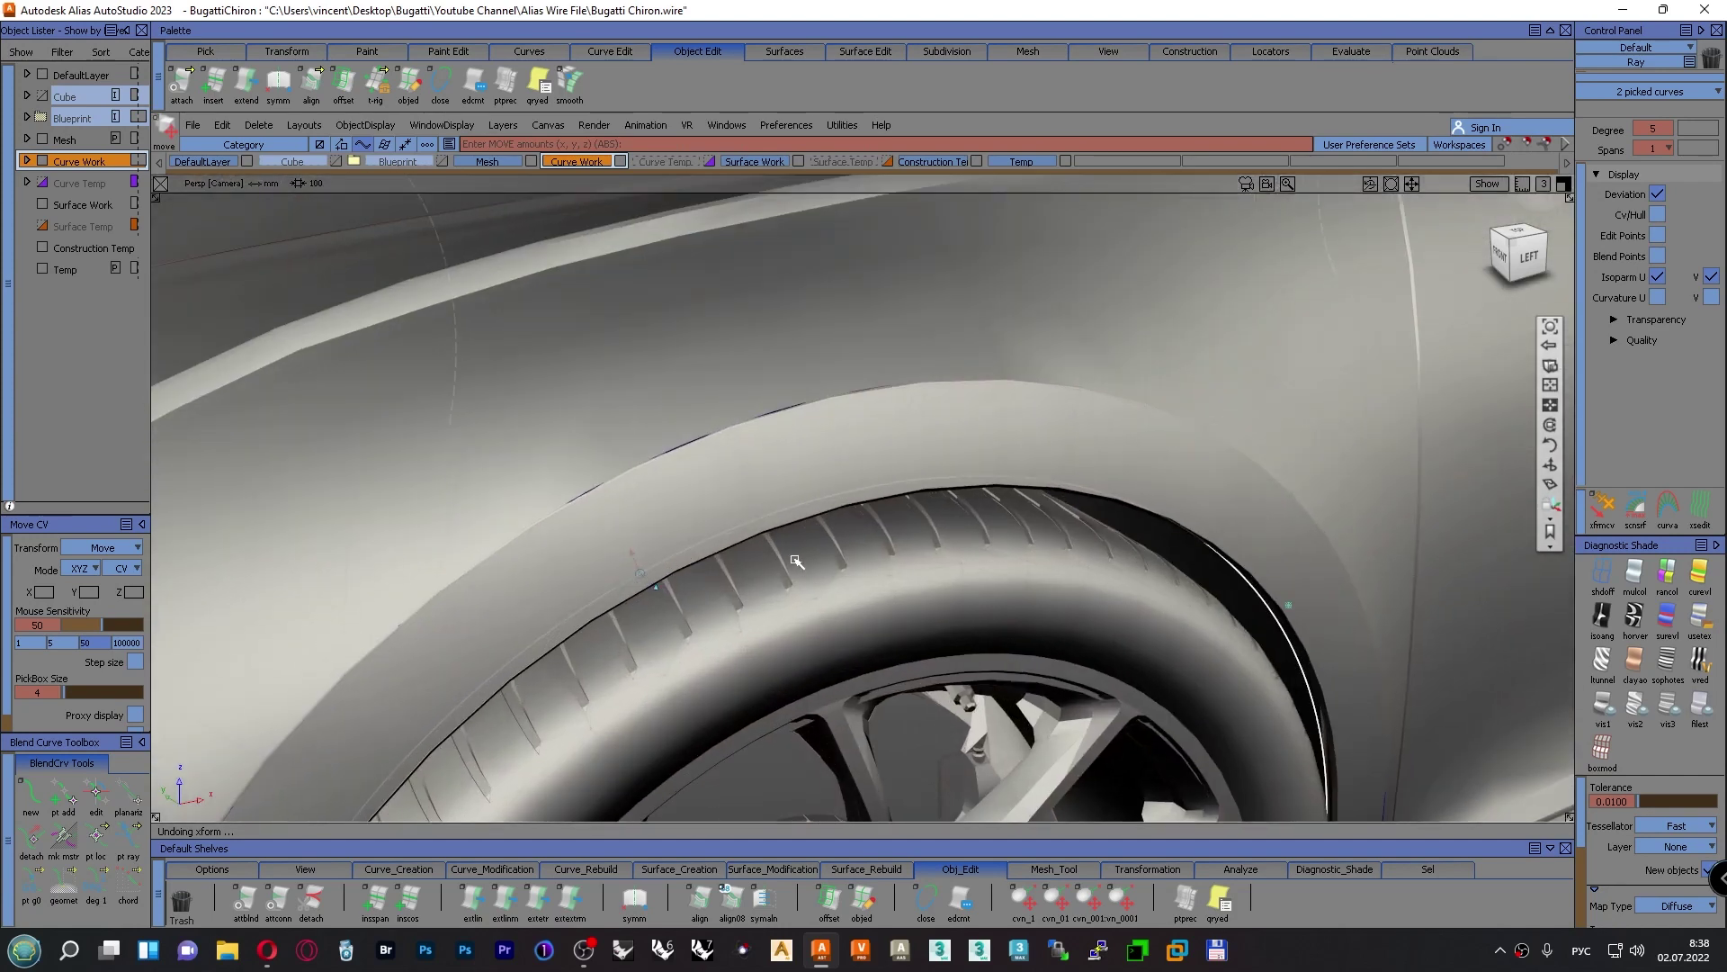
{"action": "scroll", "coordinate": [797, 561], "scroll_direction": "down", "scroll_amount": 4}
{"action": "right_click_drag", "start_coordinate": [1169, 476], "coordinate": [1166, 436], "text": "ctrl+shift"}
{"action": "right_click_drag", "start_coordinate": [1214, 513], "coordinate": [1170, 531], "text": "alt+shift"}
{"action": "middle_click_drag", "start_coordinate": [1169, 531], "coordinate": [1149, 510], "text": "alt+shift"}
{"action": "middle_click_drag", "start_coordinate": [1317, 719], "coordinate": [1390, 712]}
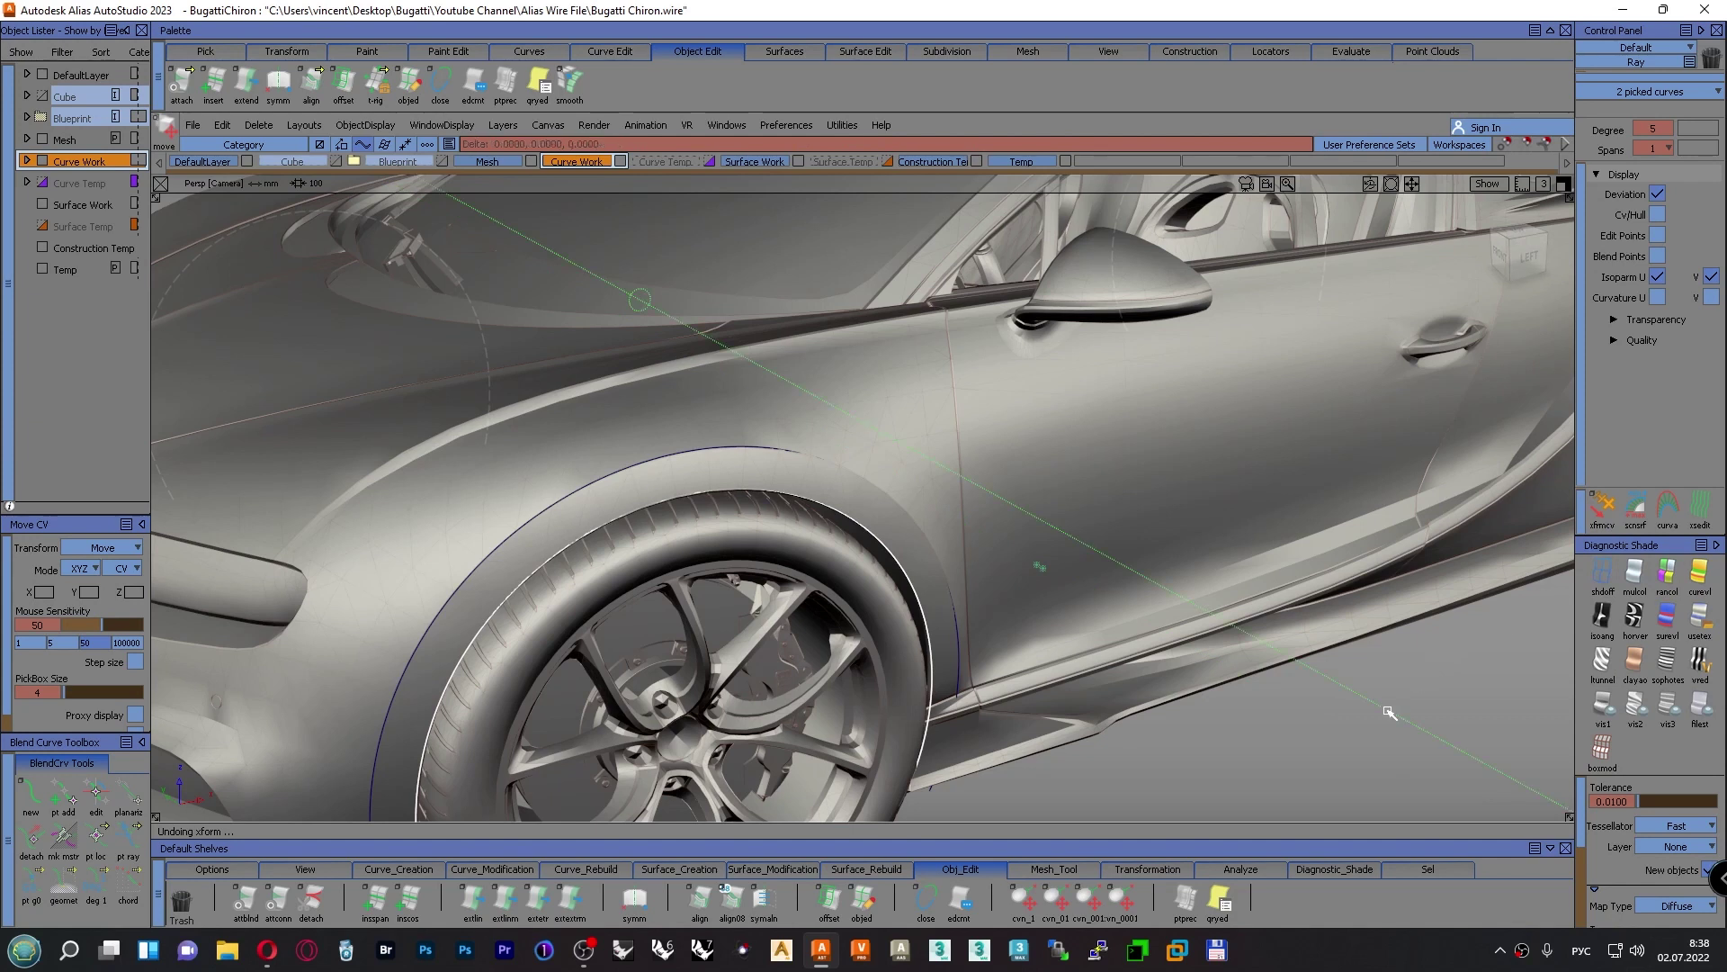
{"action": "middle_click_drag", "start_coordinate": [1390, 713], "coordinate": [1386, 716]}
Fine-tune both inner offset curves against the wheel arch in the front view, moving them about -3.09 along Y
{"action": "key", "text": "F5"}
{"action": "middle_click_drag", "start_coordinate": [586, 649], "coordinate": [1017, 642], "text": "alt+shift"}
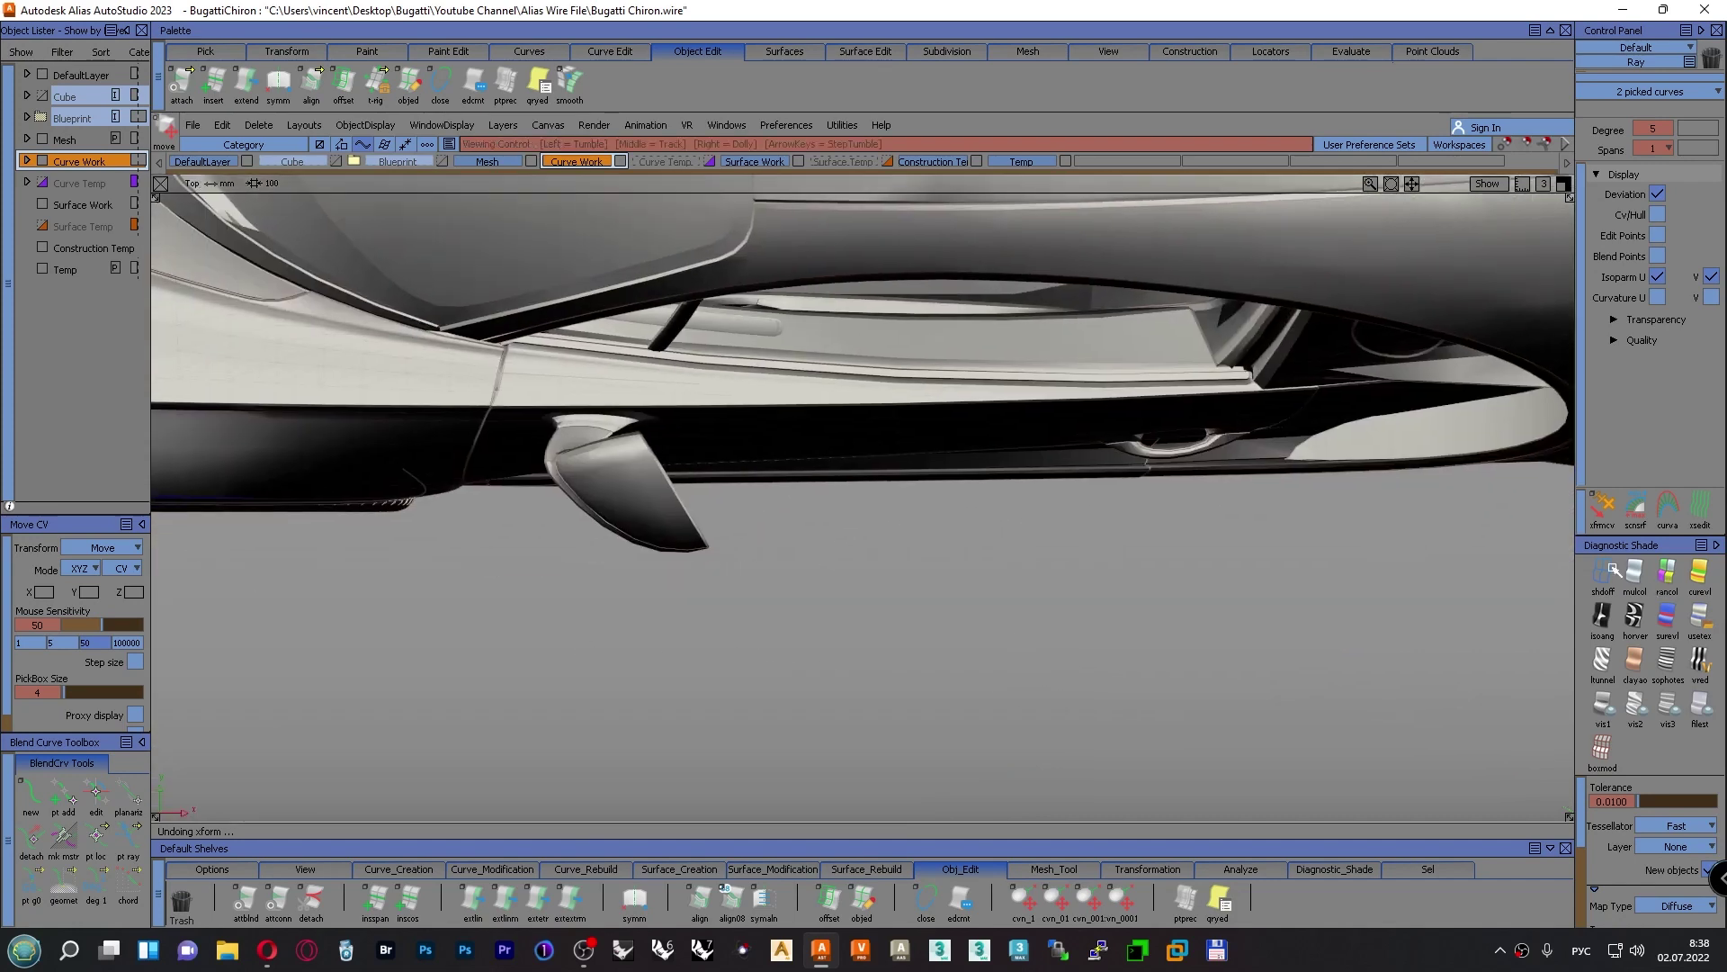
{"action": "right_click_drag", "start_coordinate": [1036, 469], "coordinate": [960, 502], "text": "alt+shift"}
{"action": "middle_click_drag", "start_coordinate": [960, 501], "coordinate": [1179, 586], "text": "alt+shift"}
{"action": "middle_click_drag", "start_coordinate": [593, 538], "coordinate": [1111, 538], "text": "alt+shift"}
{"action": "right_click_drag", "start_coordinate": [1111, 538], "coordinate": [928, 578], "text": "alt+shift"}
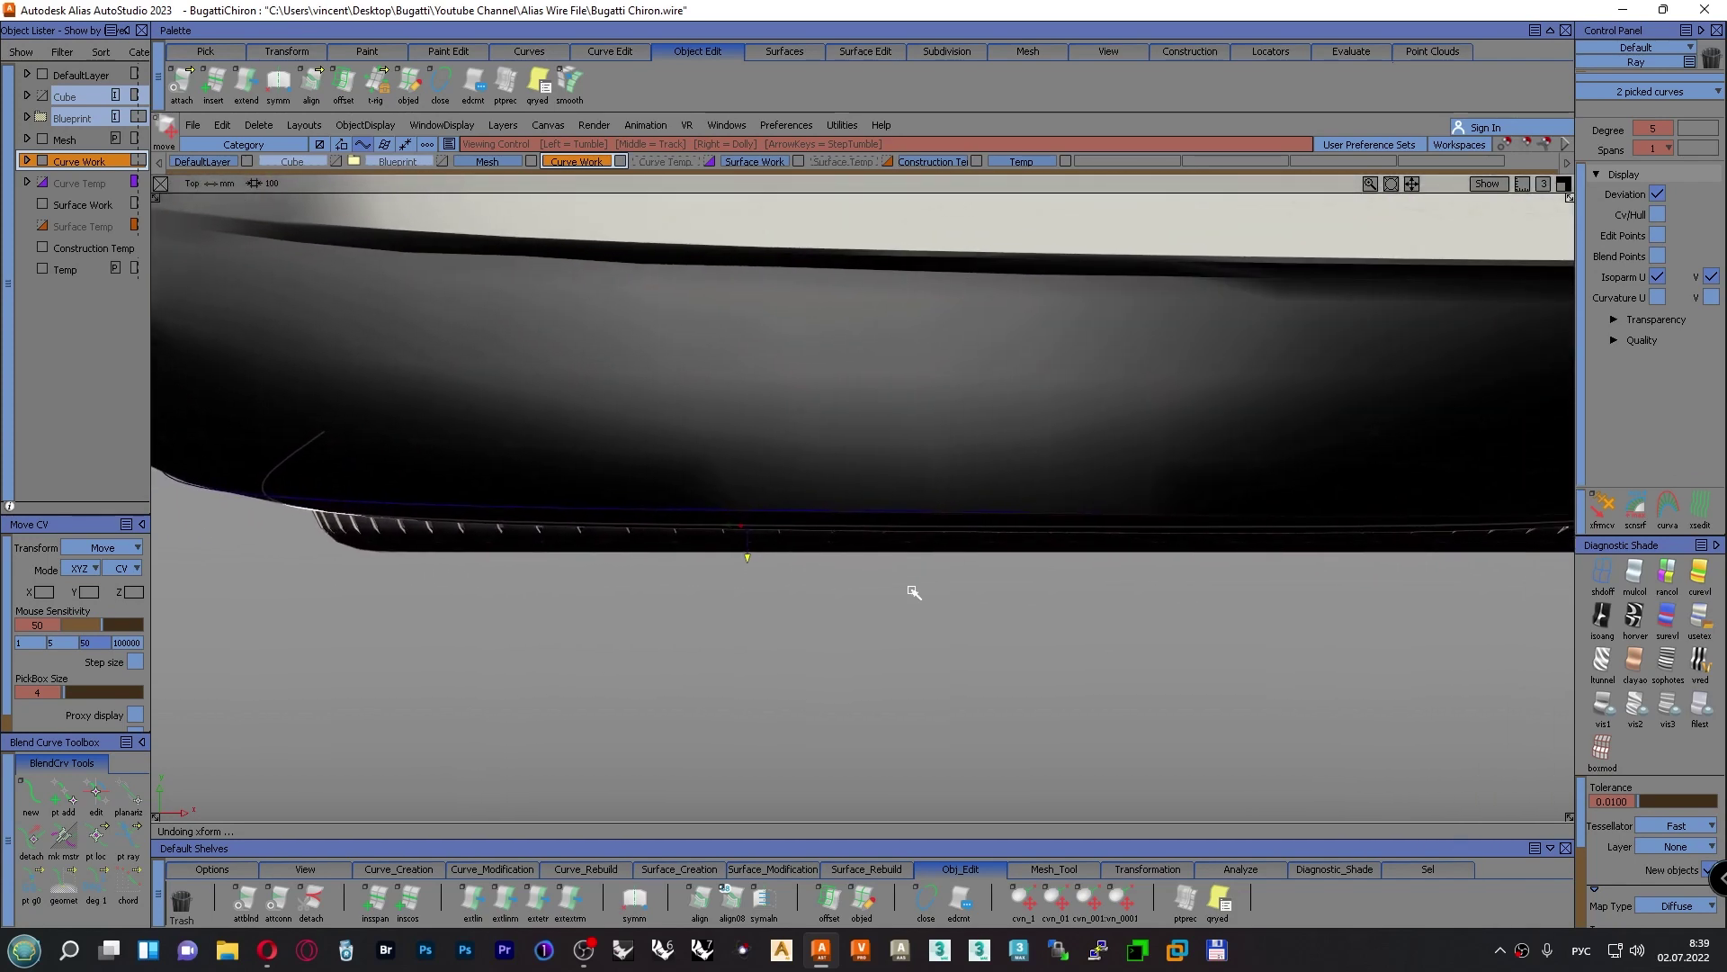
{"action": "key", "text": "F6"}
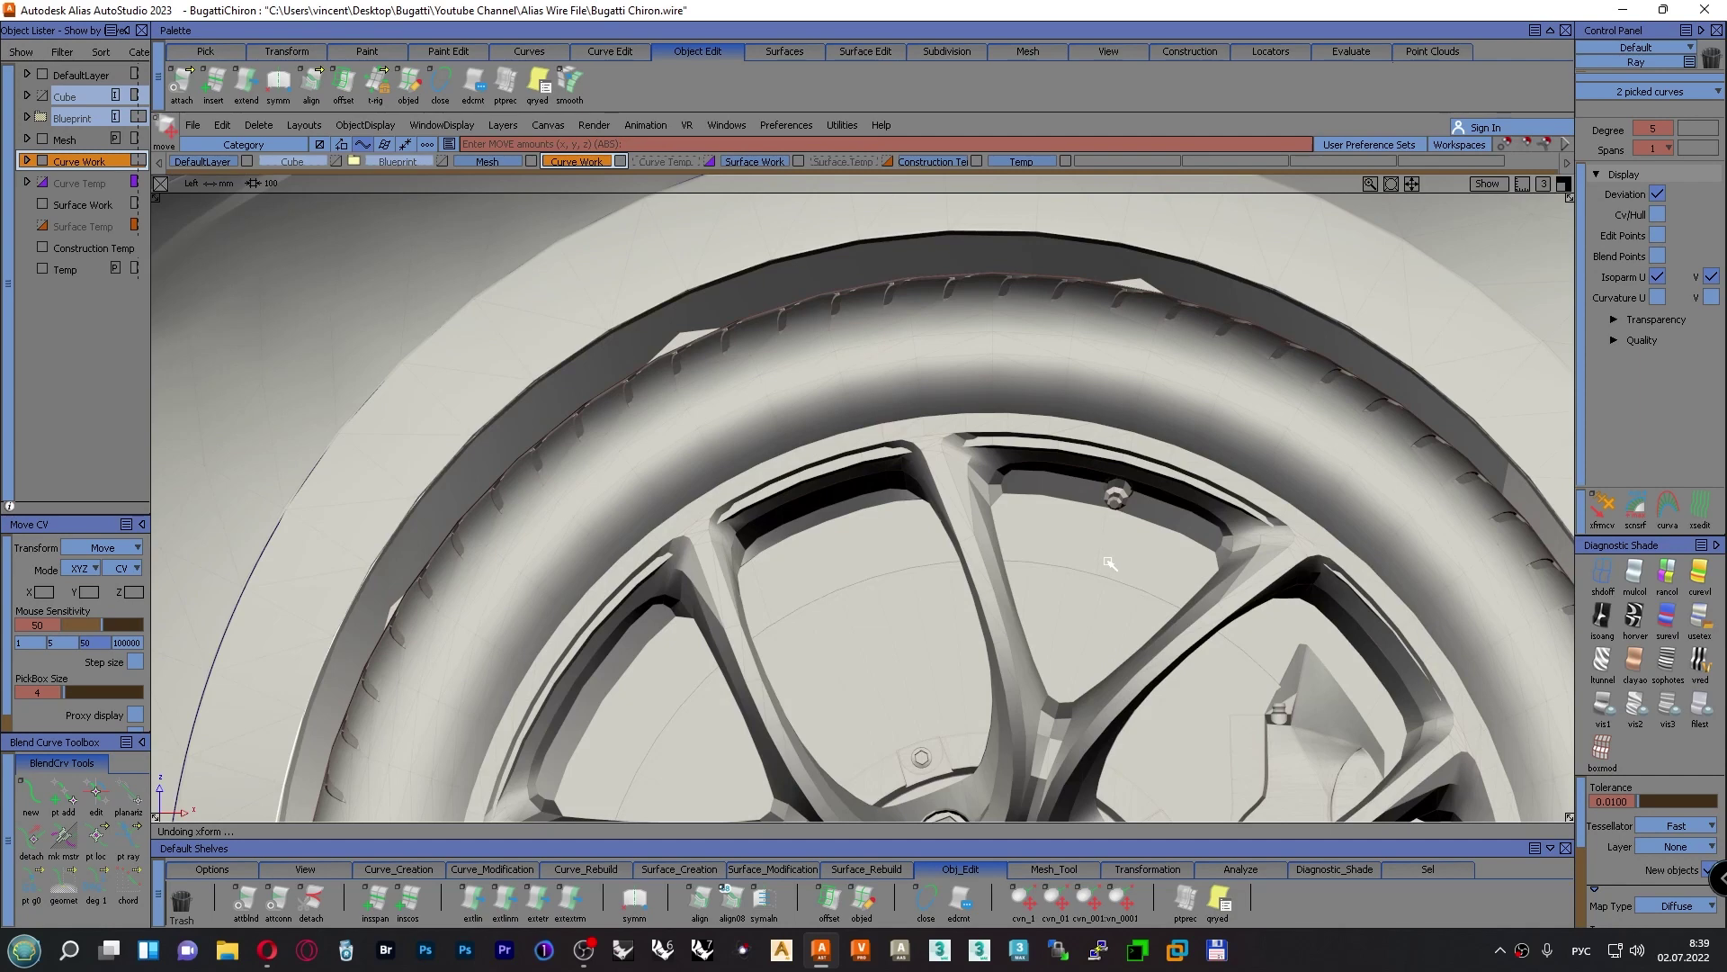
{"action": "key", "text": "F7"}
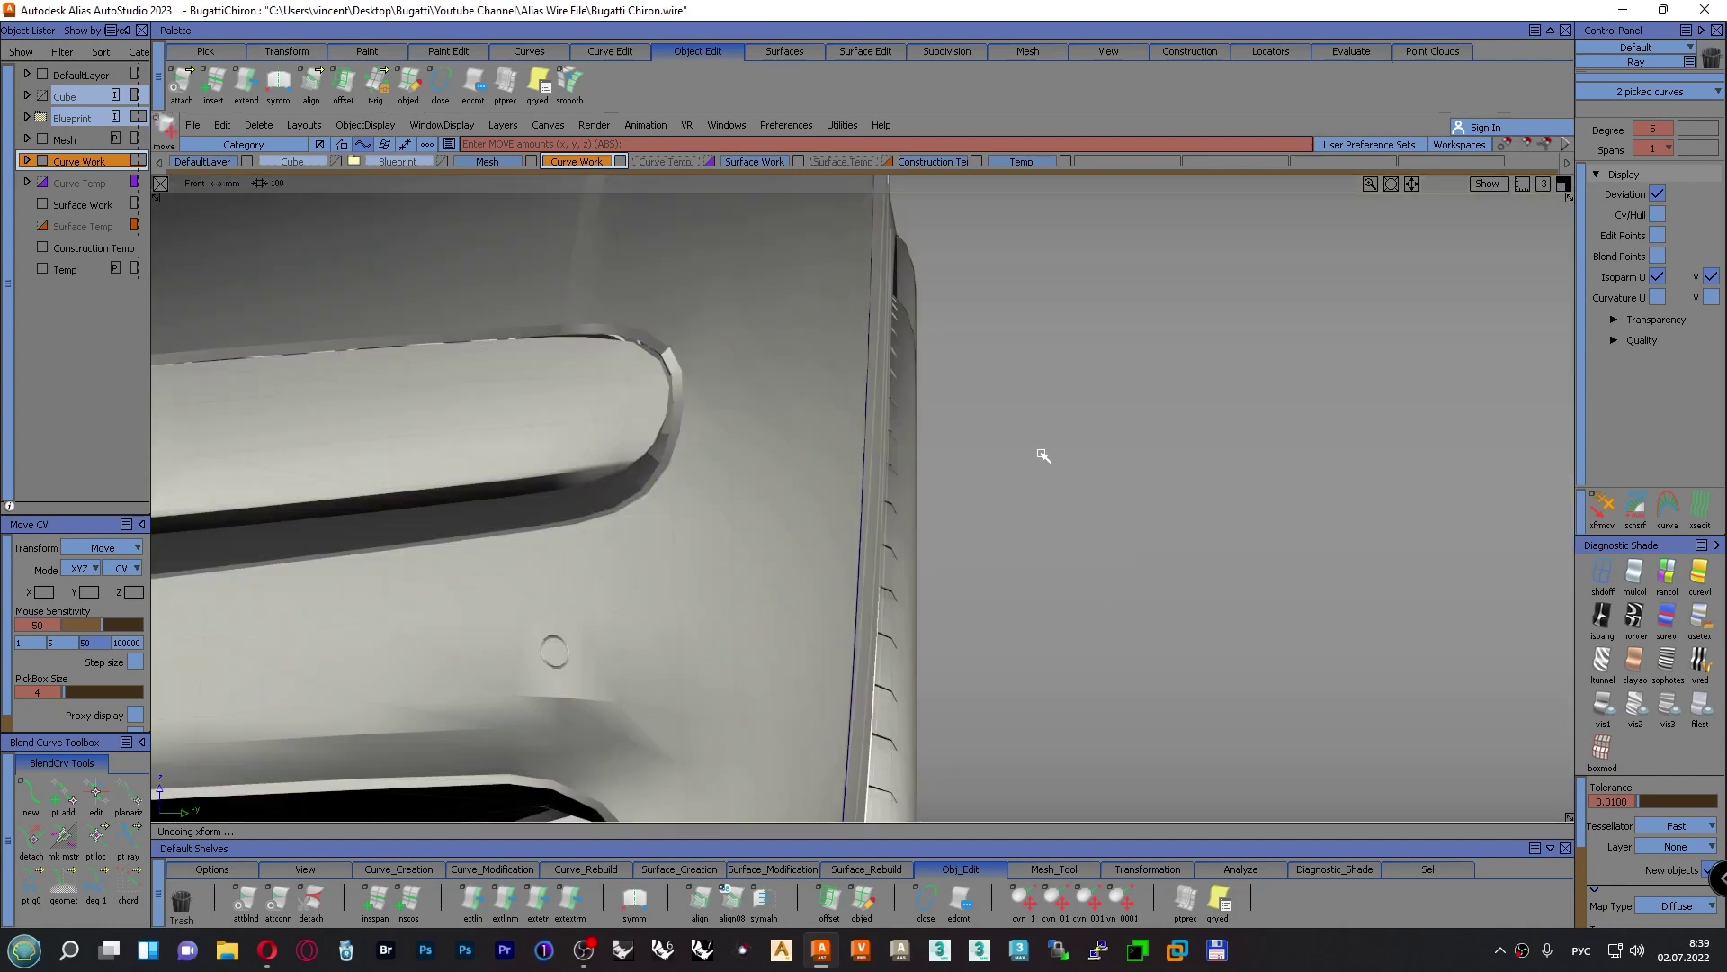
{"action": "middle_click_drag", "start_coordinate": [1068, 475], "coordinate": [1086, 738], "text": "alt+shift"}
{"action": "right_click_drag", "start_coordinate": [1051, 594], "coordinate": [1064, 471], "text": "alt+shift"}
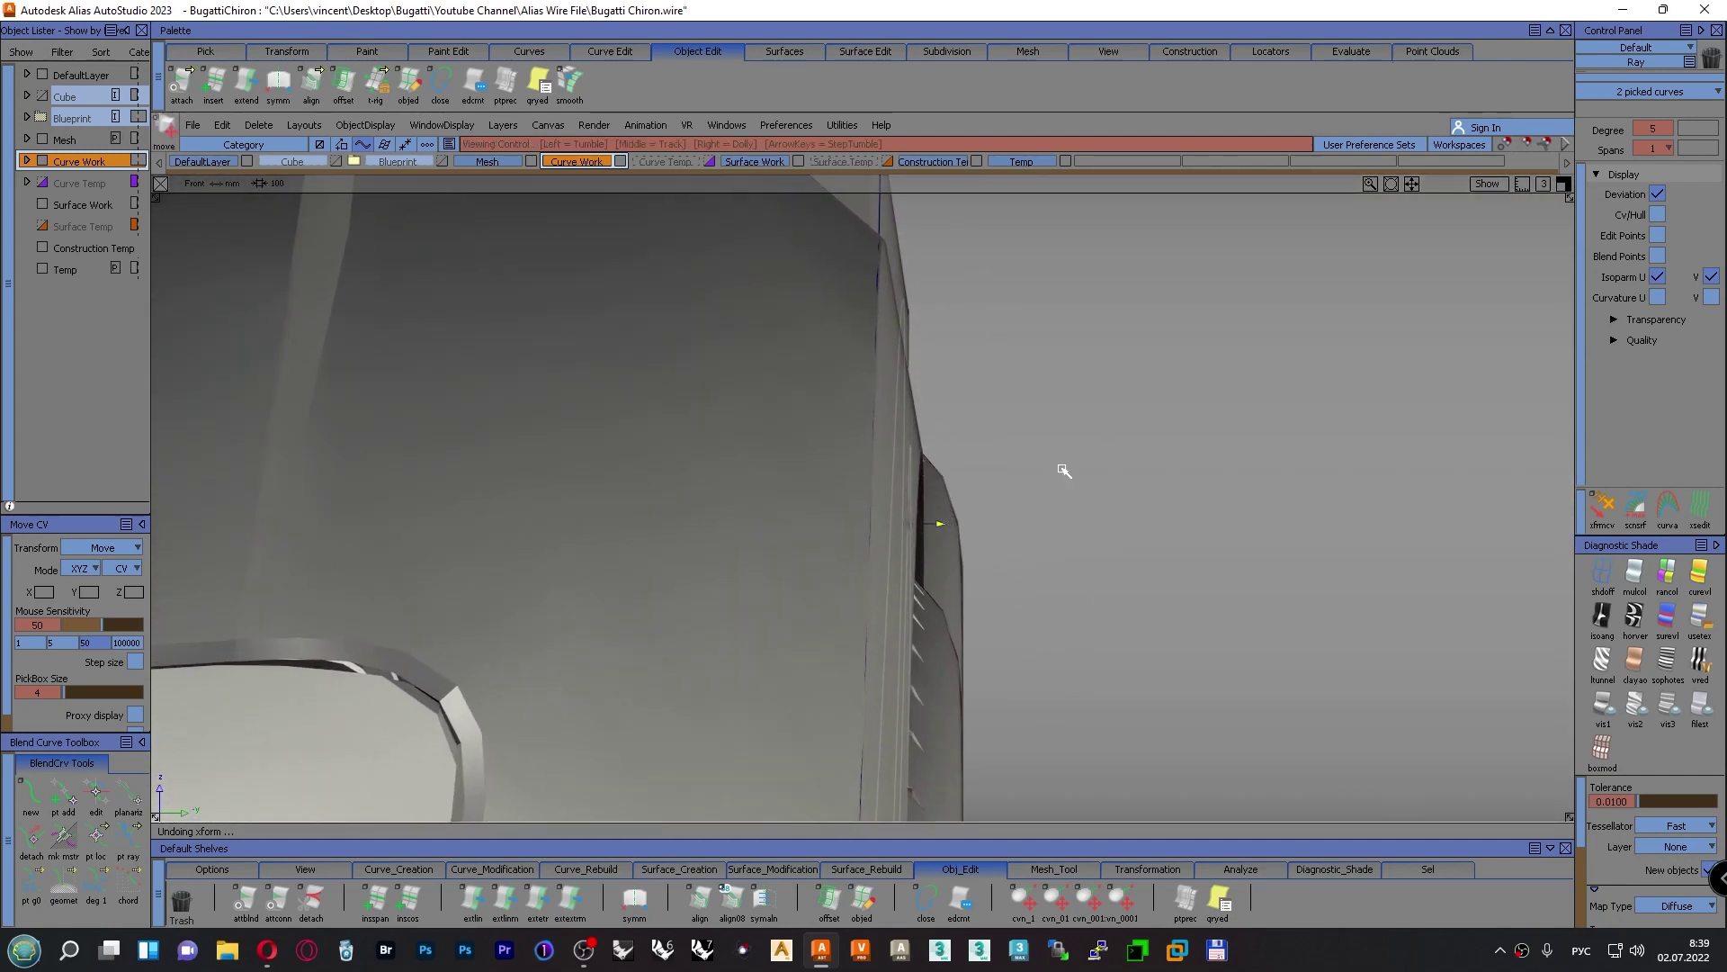
{"action": "middle_click_drag", "start_coordinate": [1152, 502], "coordinate": [1167, 512]}
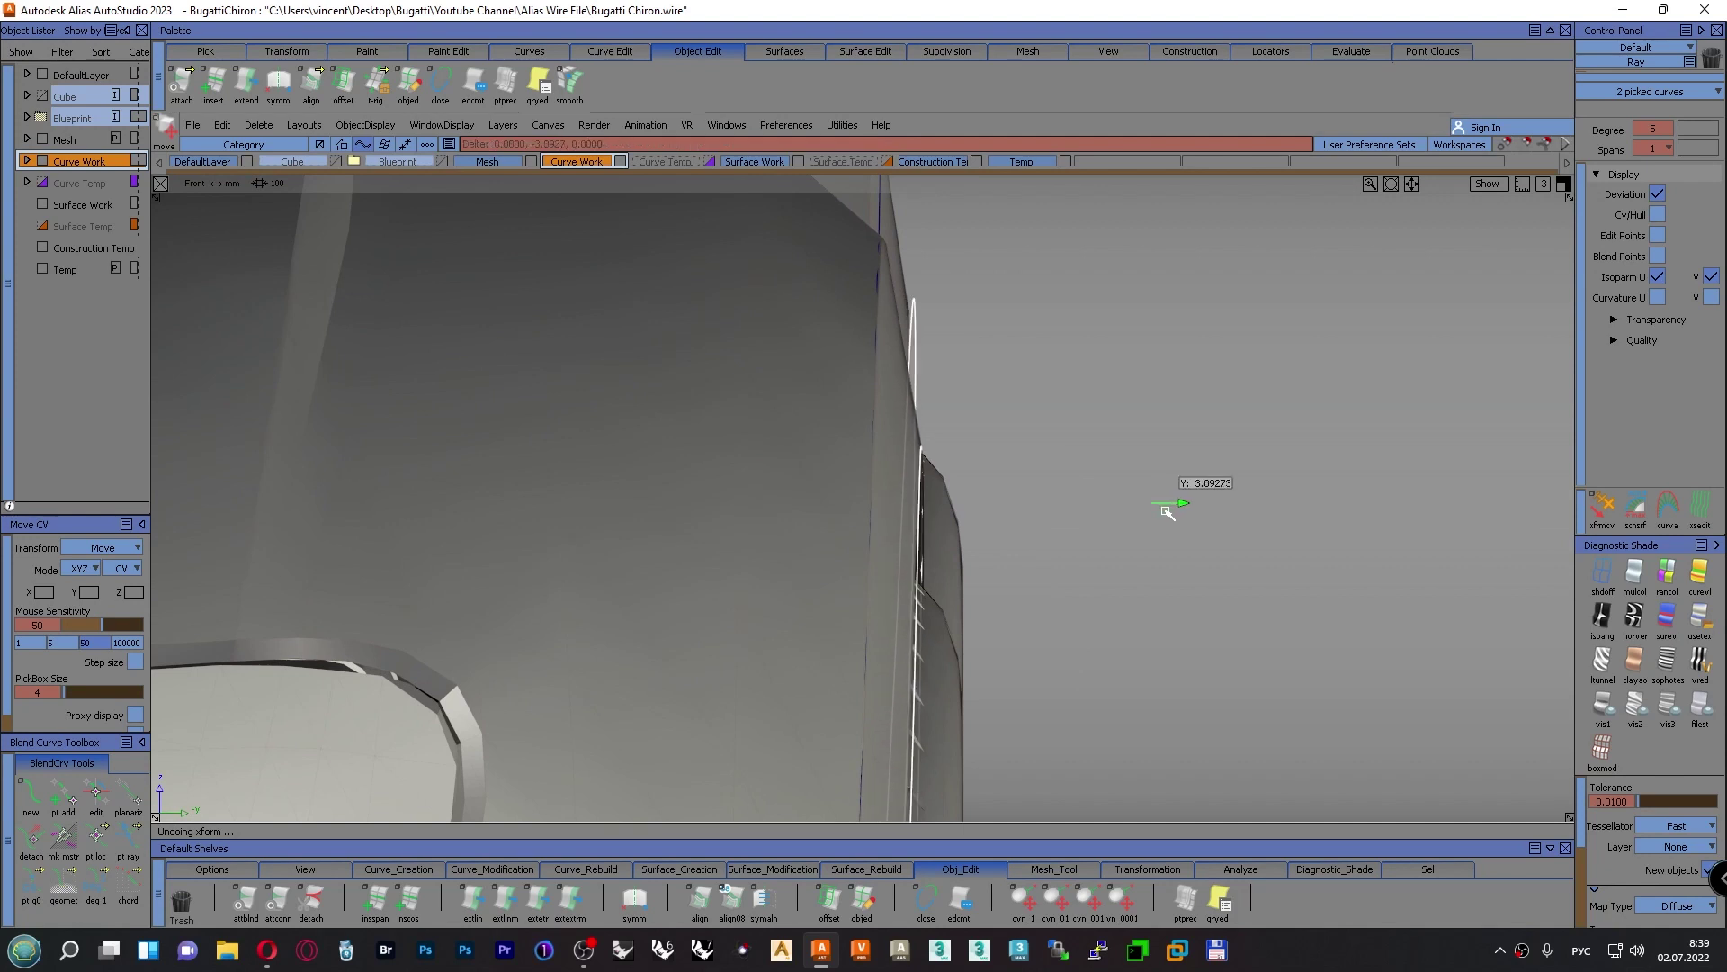
Examine how the moved inner curves fit the front and rear wheel arches of the mesh in perspective
{"action": "key", "text": "F4"}
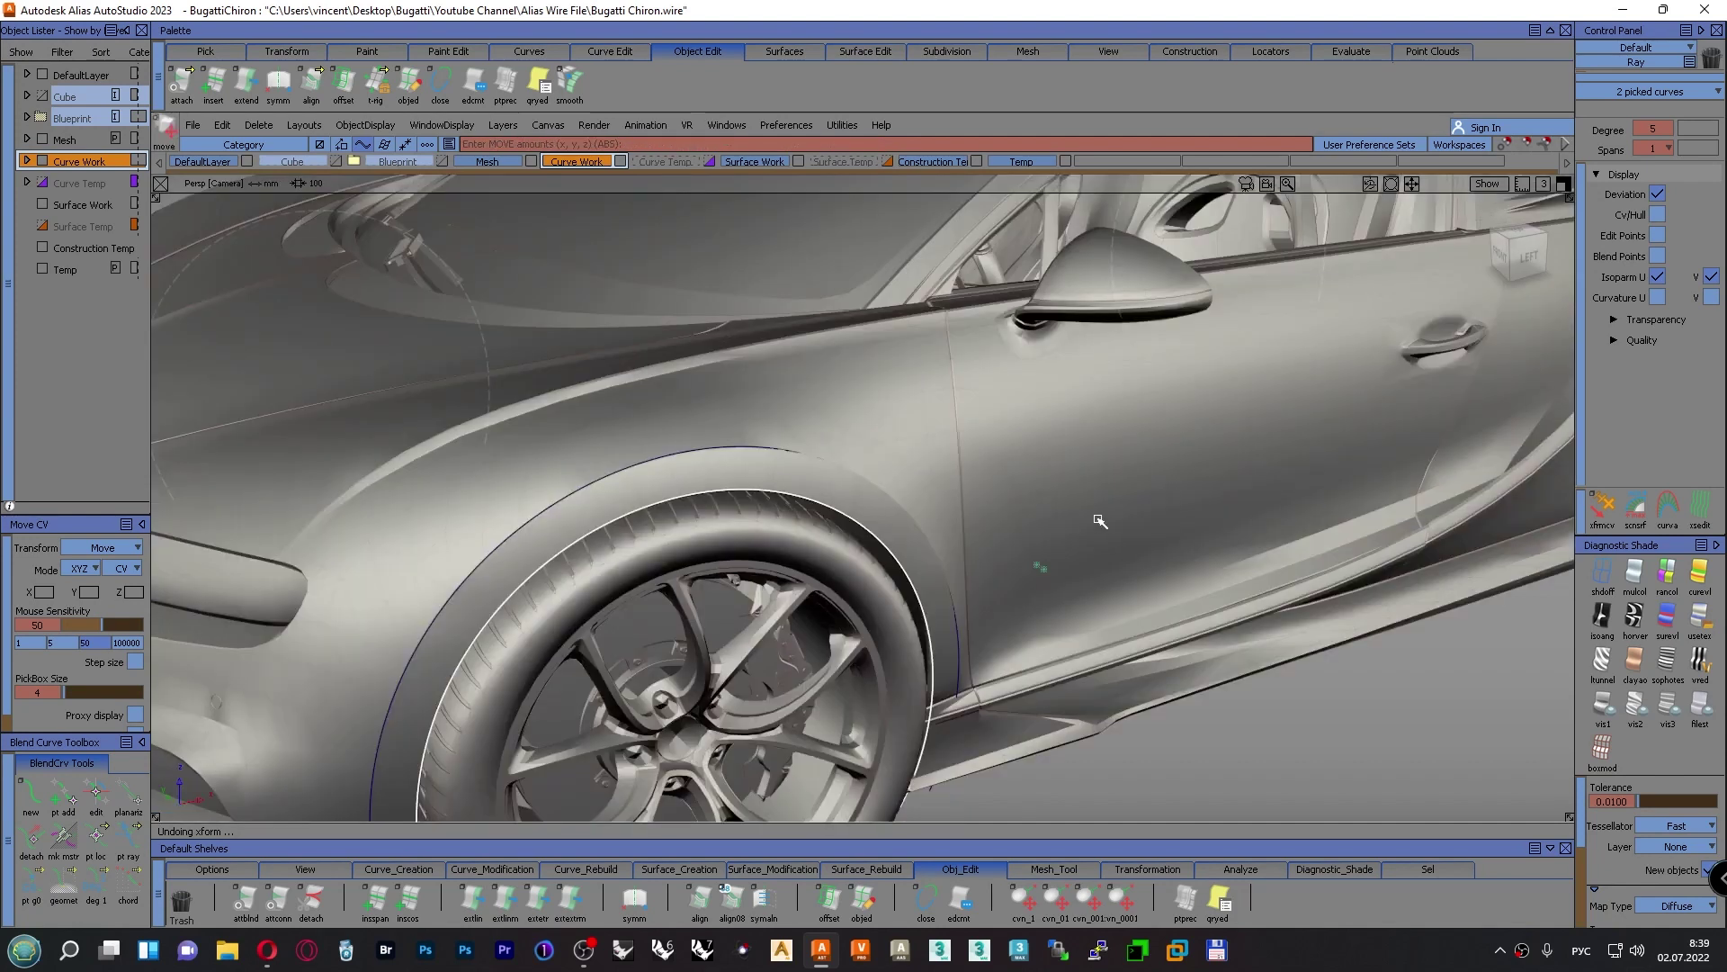
{"action": "key", "text": "shift+alt"}
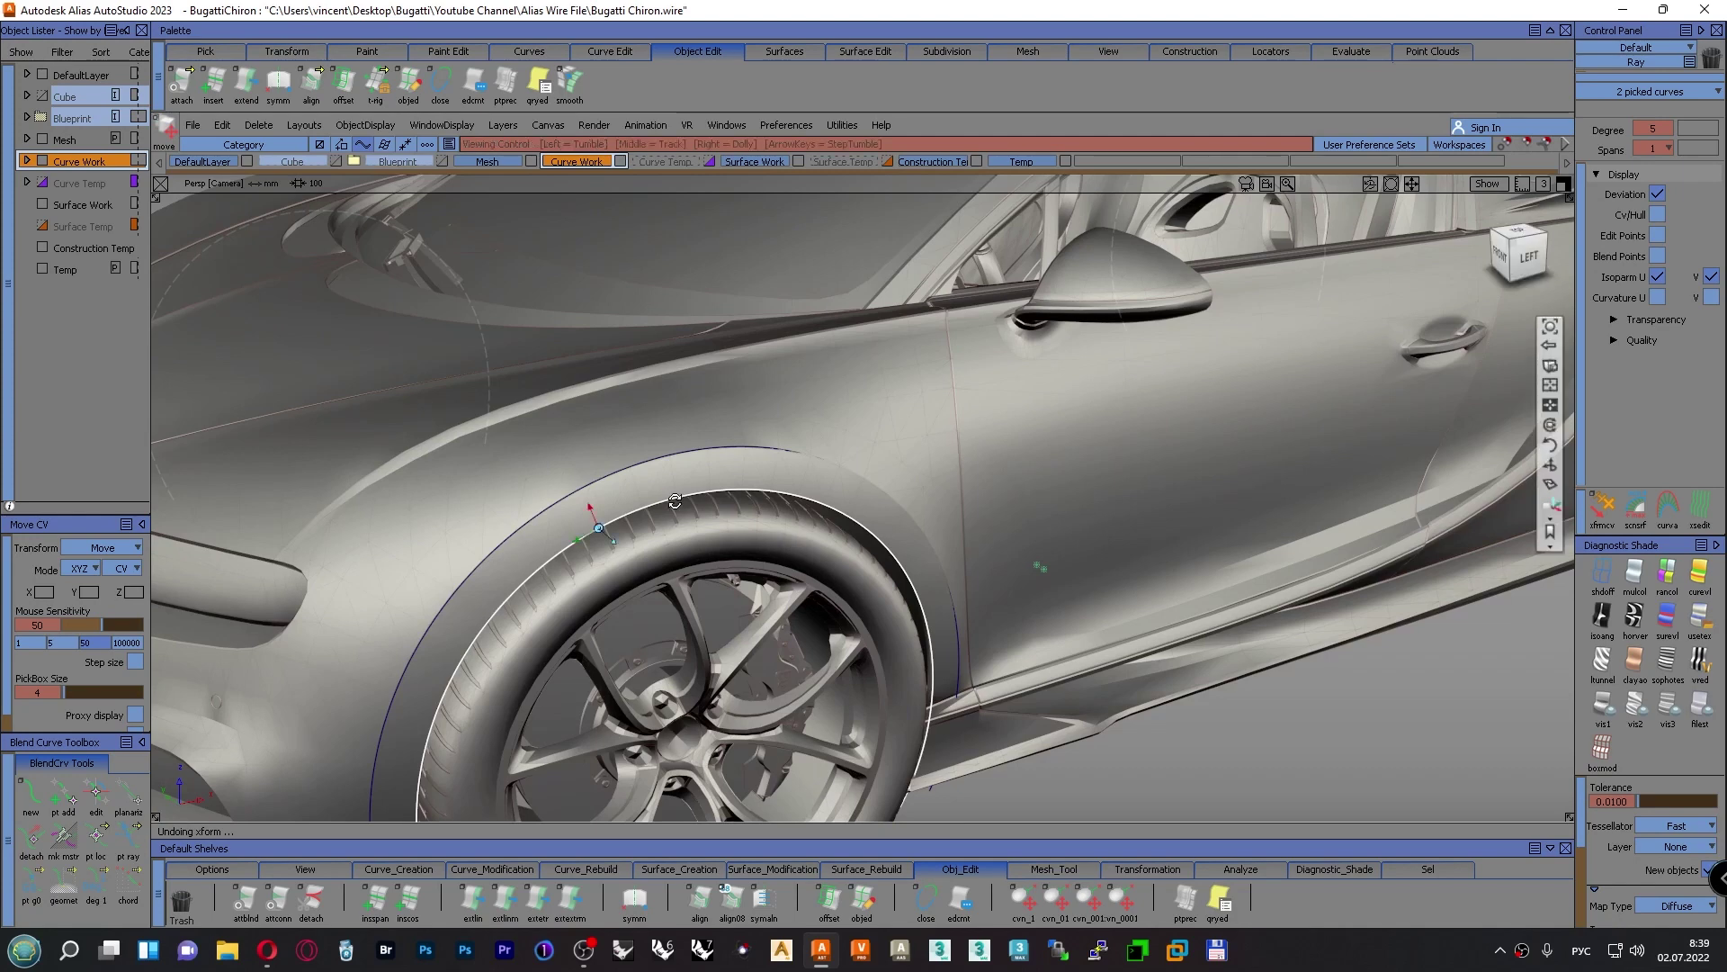
{"action": "right_click_drag", "start_coordinate": [674, 500], "coordinate": [759, 509], "text": "alt+shift"}
{"action": "left_click_drag", "start_coordinate": [759, 509], "coordinate": [844, 528], "text": "alt+shift"}
{"action": "right_click_drag", "start_coordinate": [844, 528], "coordinate": [949, 486], "text": "alt+shift"}
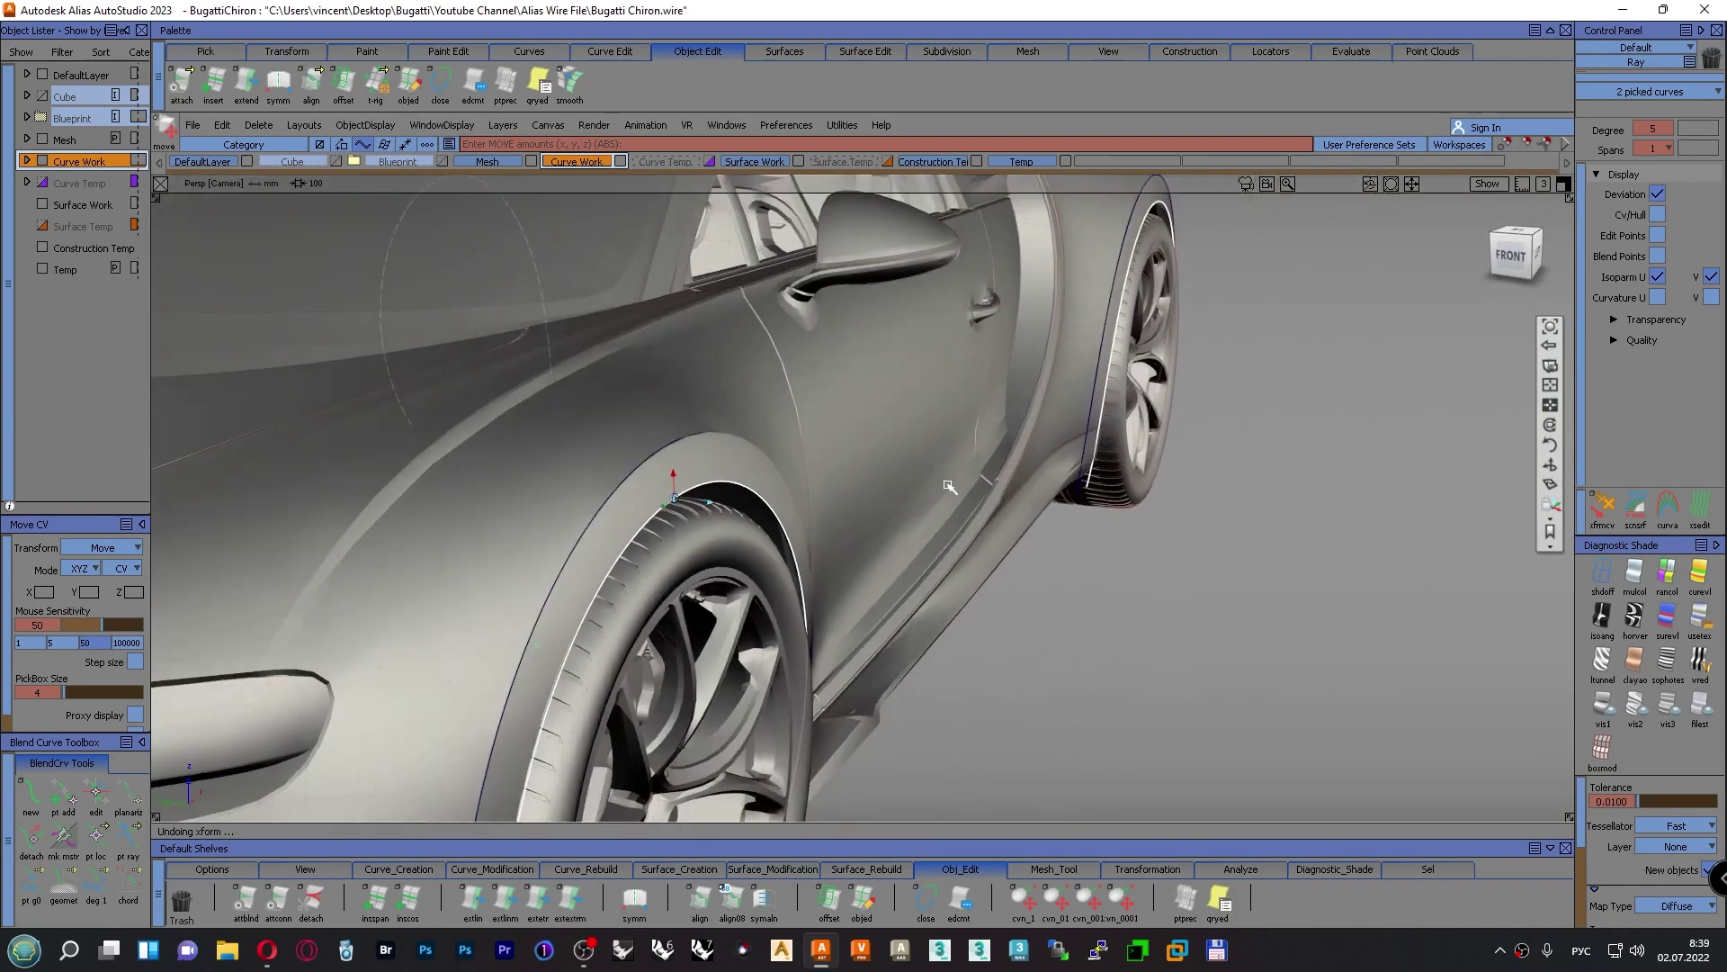
{"action": "right_click_drag", "start_coordinate": [1157, 219], "coordinate": [1214, 134], "text": "alt+shift"}
{"action": "middle_click_drag", "start_coordinate": [948, 336], "coordinate": [969, 440], "text": "alt+shift"}
{"action": "left_click_drag", "start_coordinate": [971, 440], "coordinate": [1040, 403], "text": "alt+shift"}
{"action": "right_click_drag", "start_coordinate": [1114, 367], "coordinate": [1053, 460], "text": "alt+shift"}
{"action": "left_click_drag", "start_coordinate": [1052, 461], "coordinate": [717, 528], "text": "alt+shift"}
{"action": "right_click_drag", "start_coordinate": [717, 528], "coordinate": [763, 574], "text": "alt+shift"}
{"action": "middle_click_drag", "start_coordinate": [763, 574], "coordinate": [780, 581], "text": "alt+shift"}
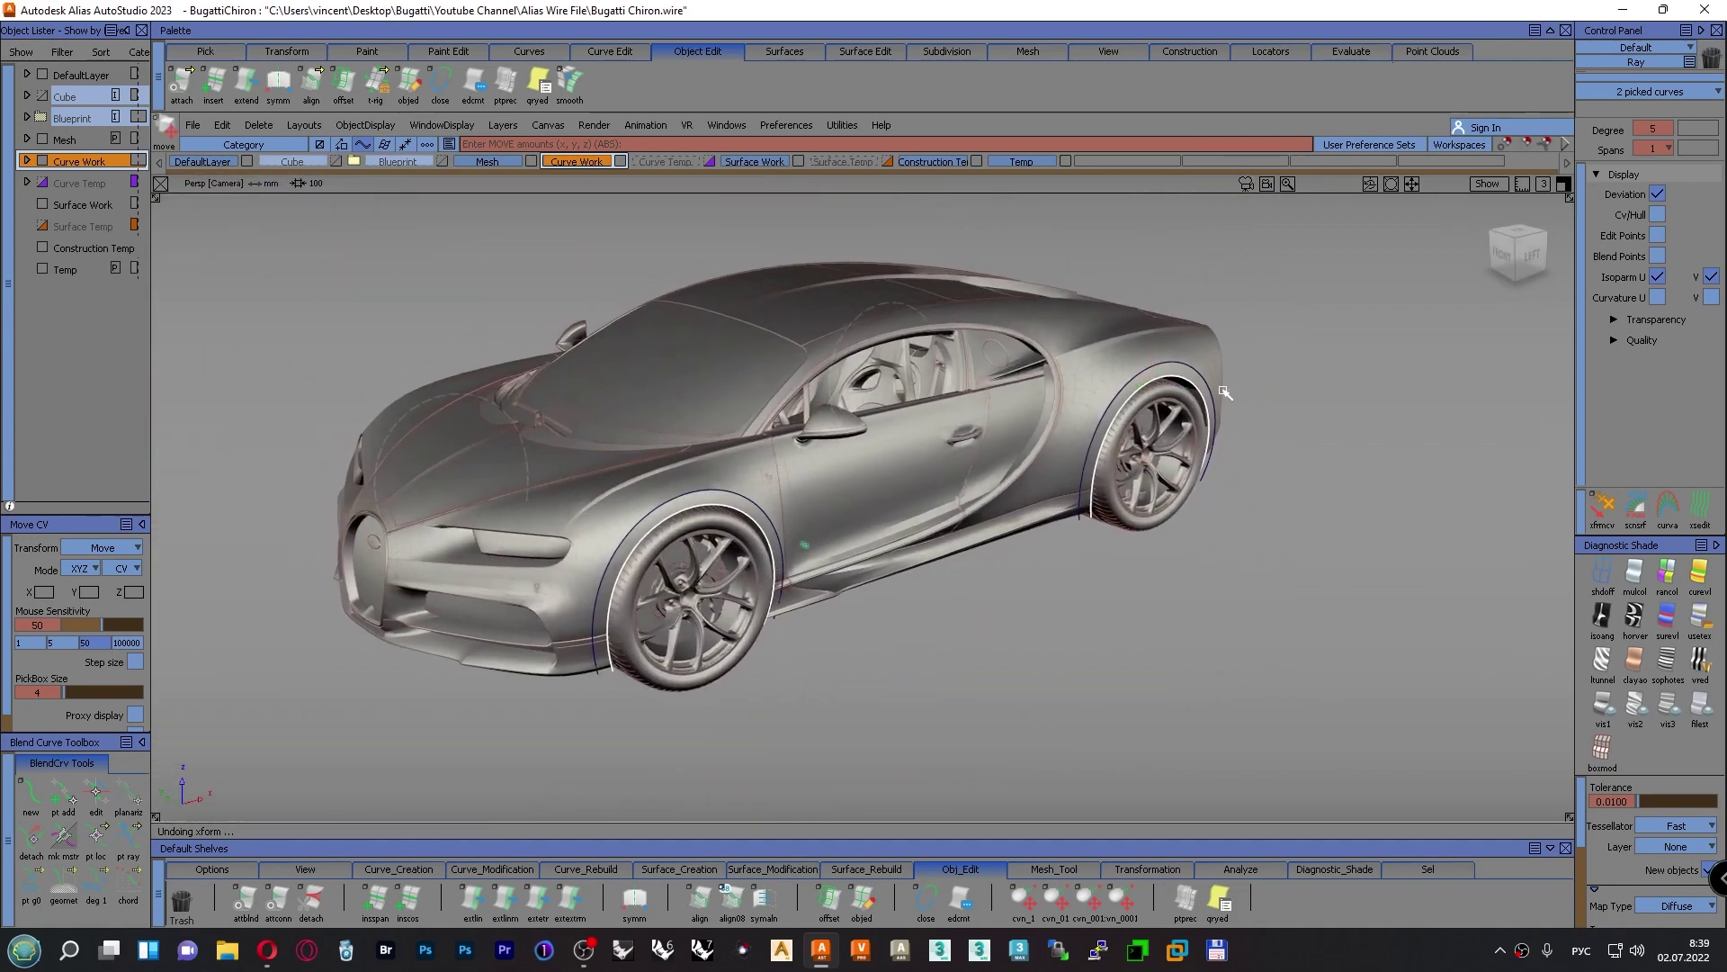
Clear the selection, hide the Mesh layer and make Surface Work the active layer
{"action": "left_click_drag", "start_coordinate": [1304, 385], "coordinate": [1276, 347], "text": "ctrl+shift"}
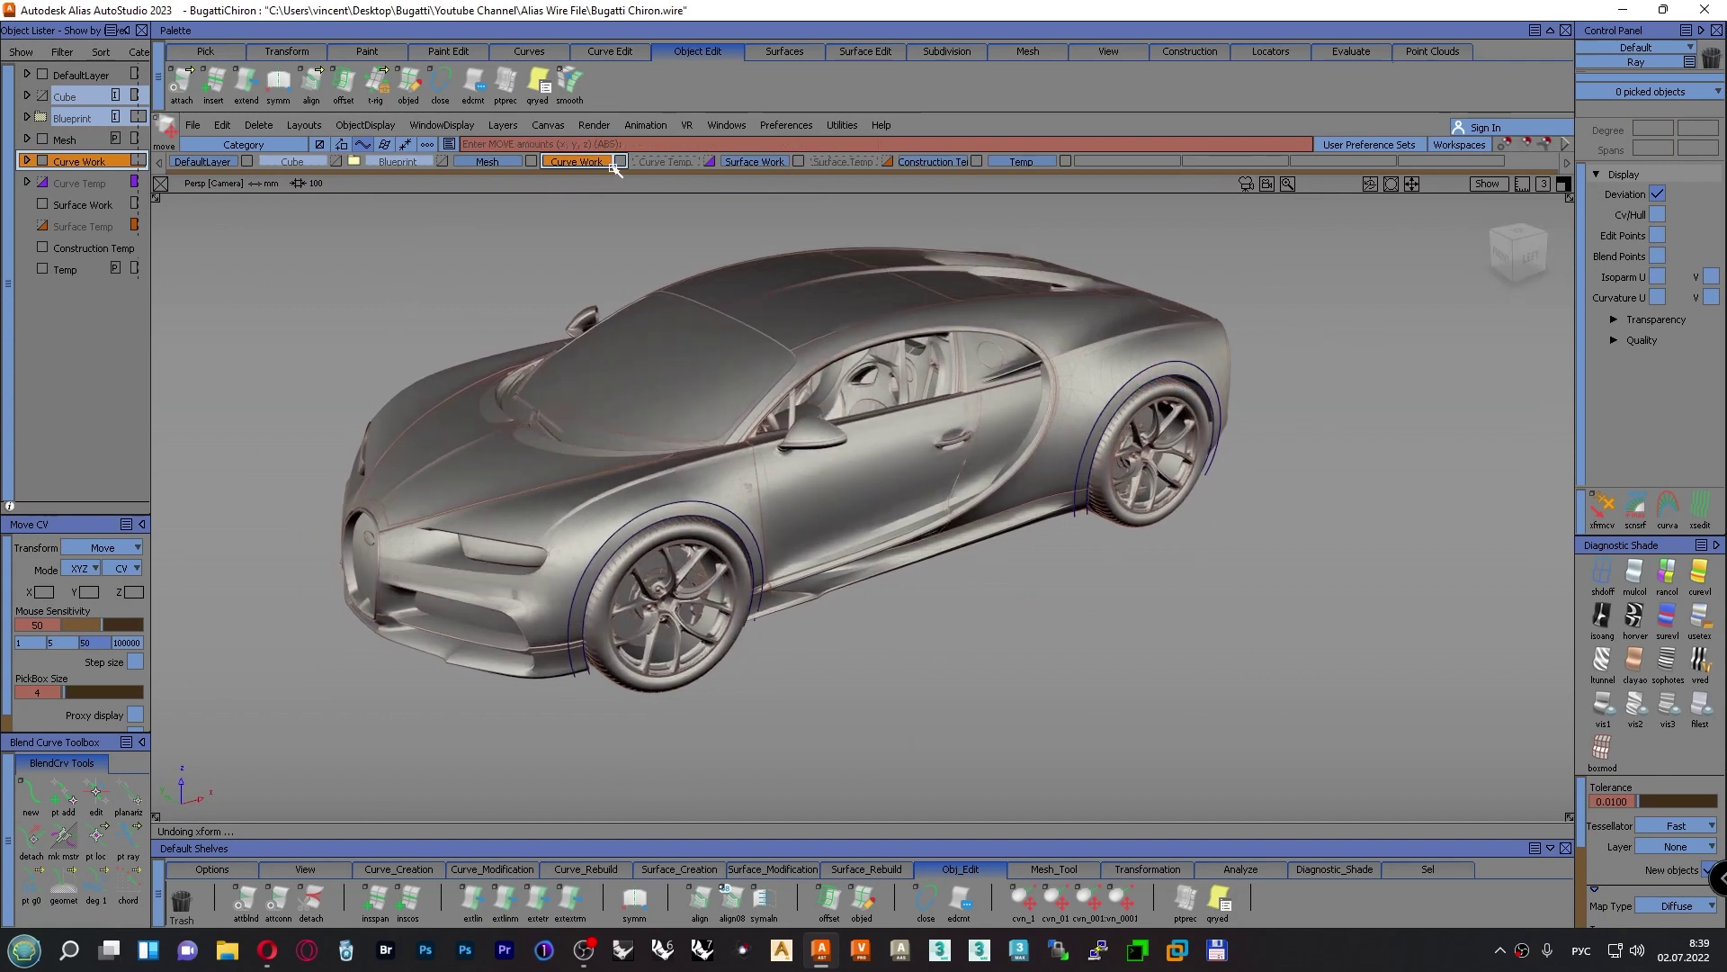
{"action": "left_click", "coordinate": [530, 162]}
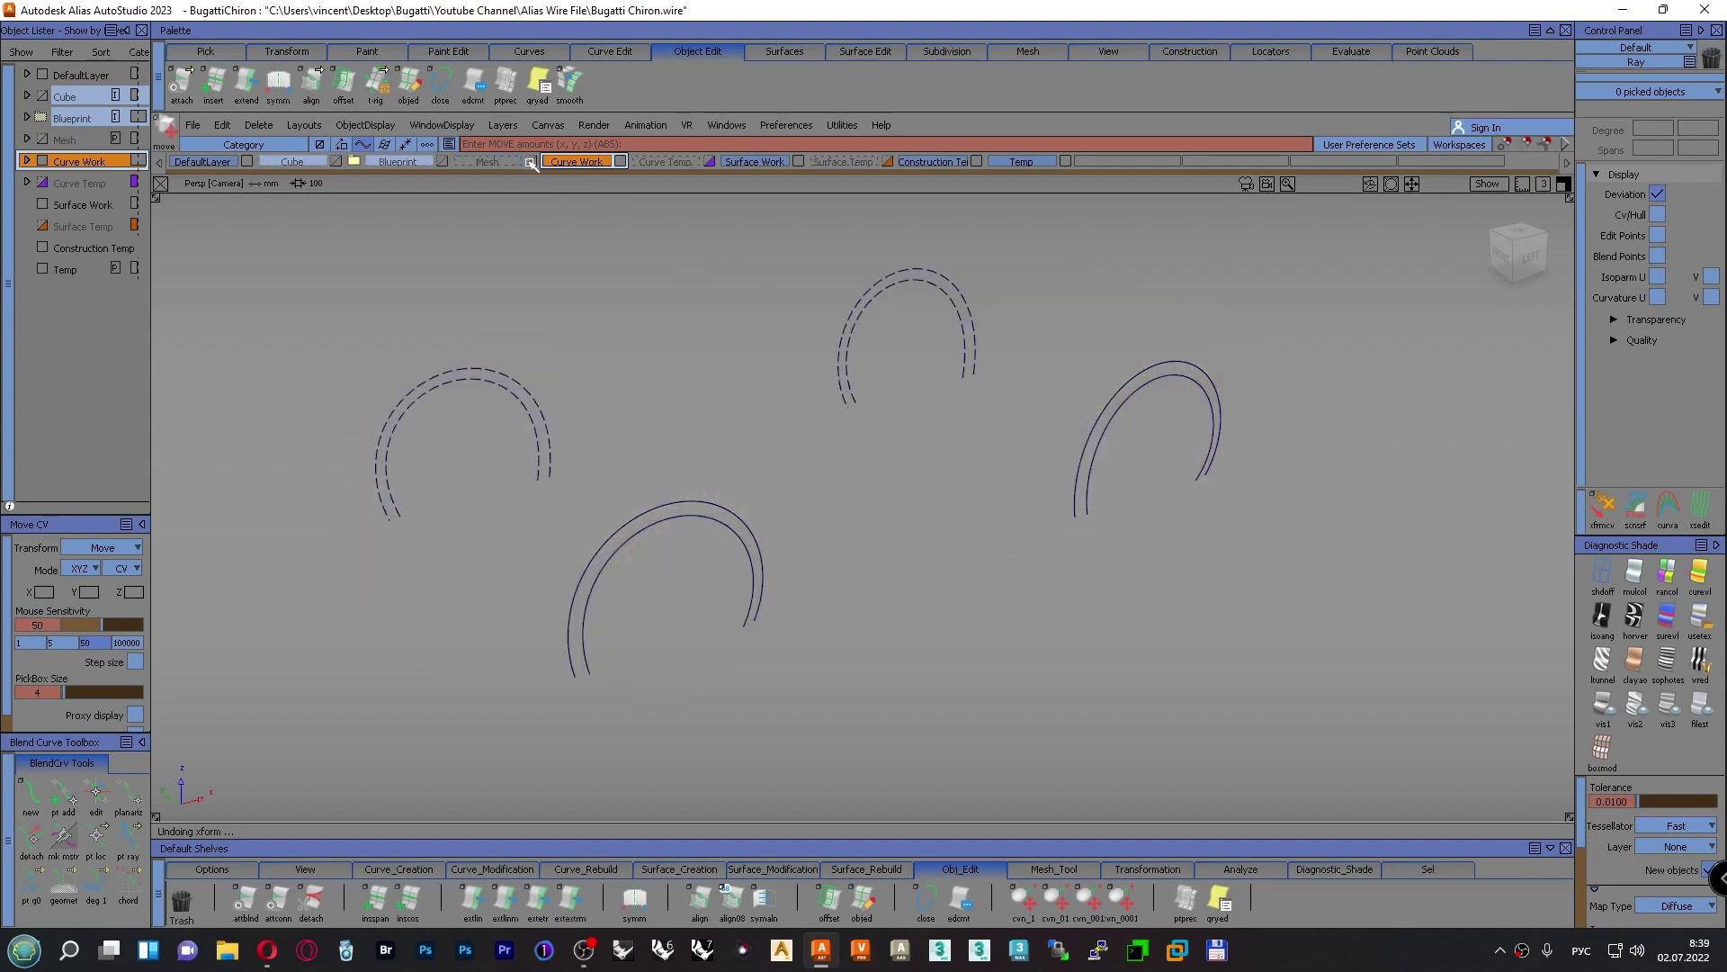
{"action": "left_click_drag", "start_coordinate": [717, 485], "coordinate": [702, 451], "text": "alt+shift"}
{"action": "middle_click_drag", "start_coordinate": [709, 446], "coordinate": [724, 464], "text": "alt+shift"}
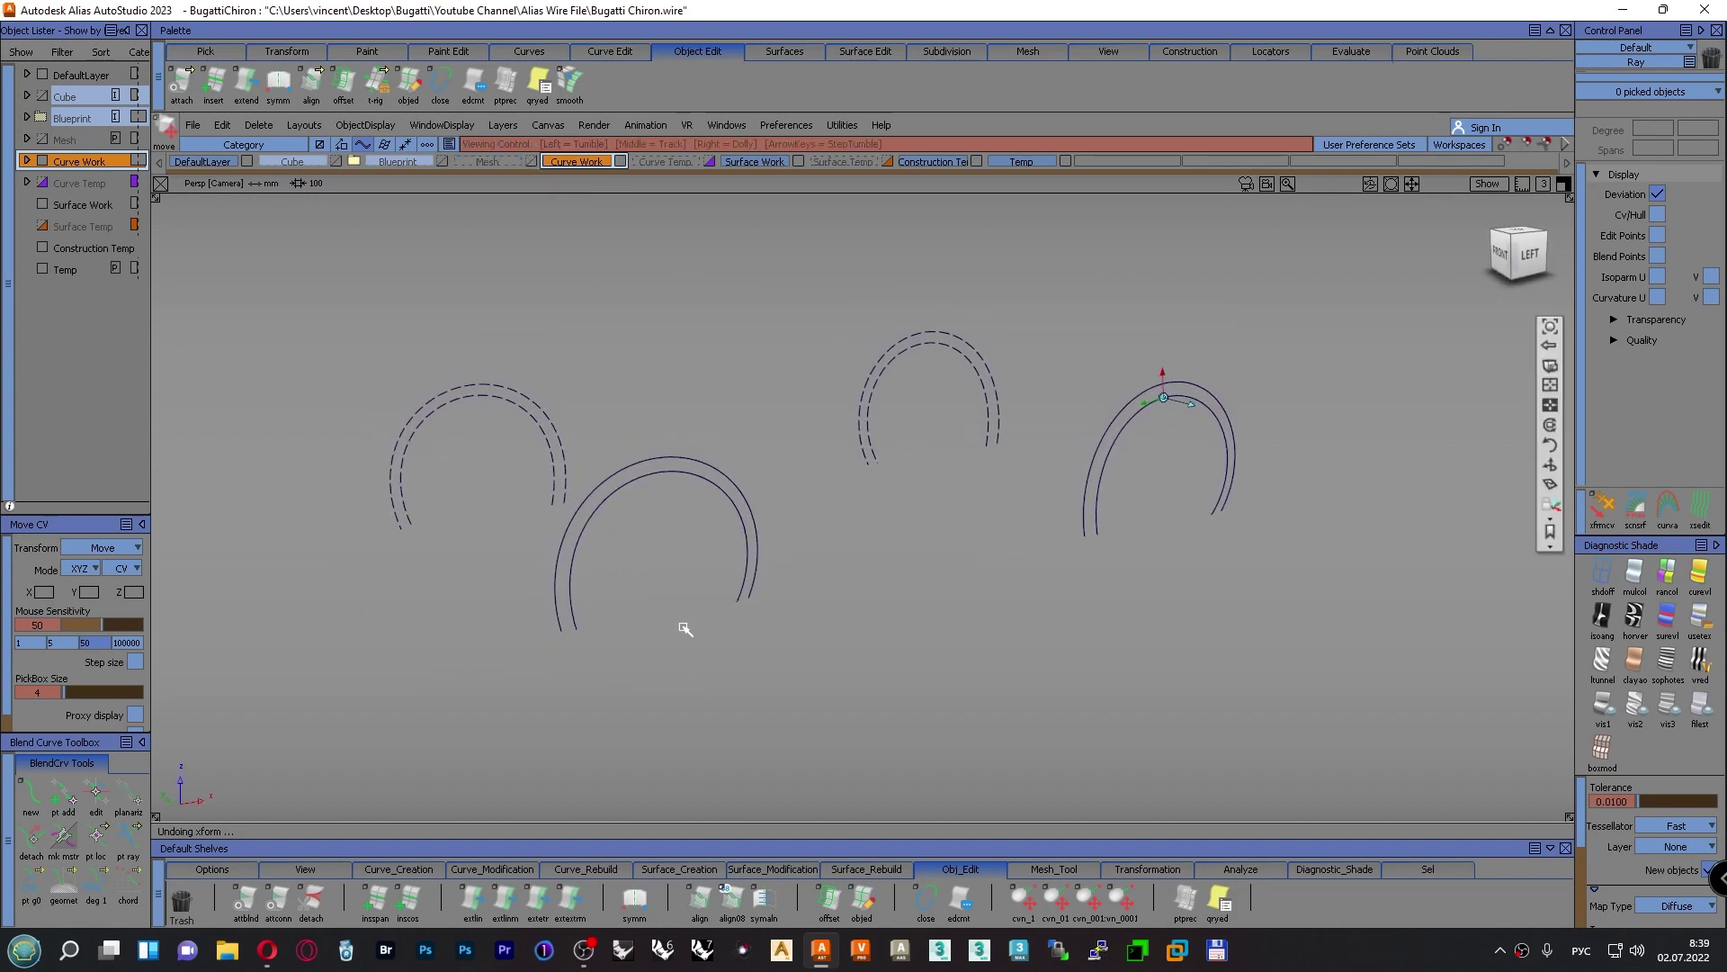
{"action": "left_click_drag", "start_coordinate": [686, 629], "coordinate": [783, 597], "text": "alt+shift"}
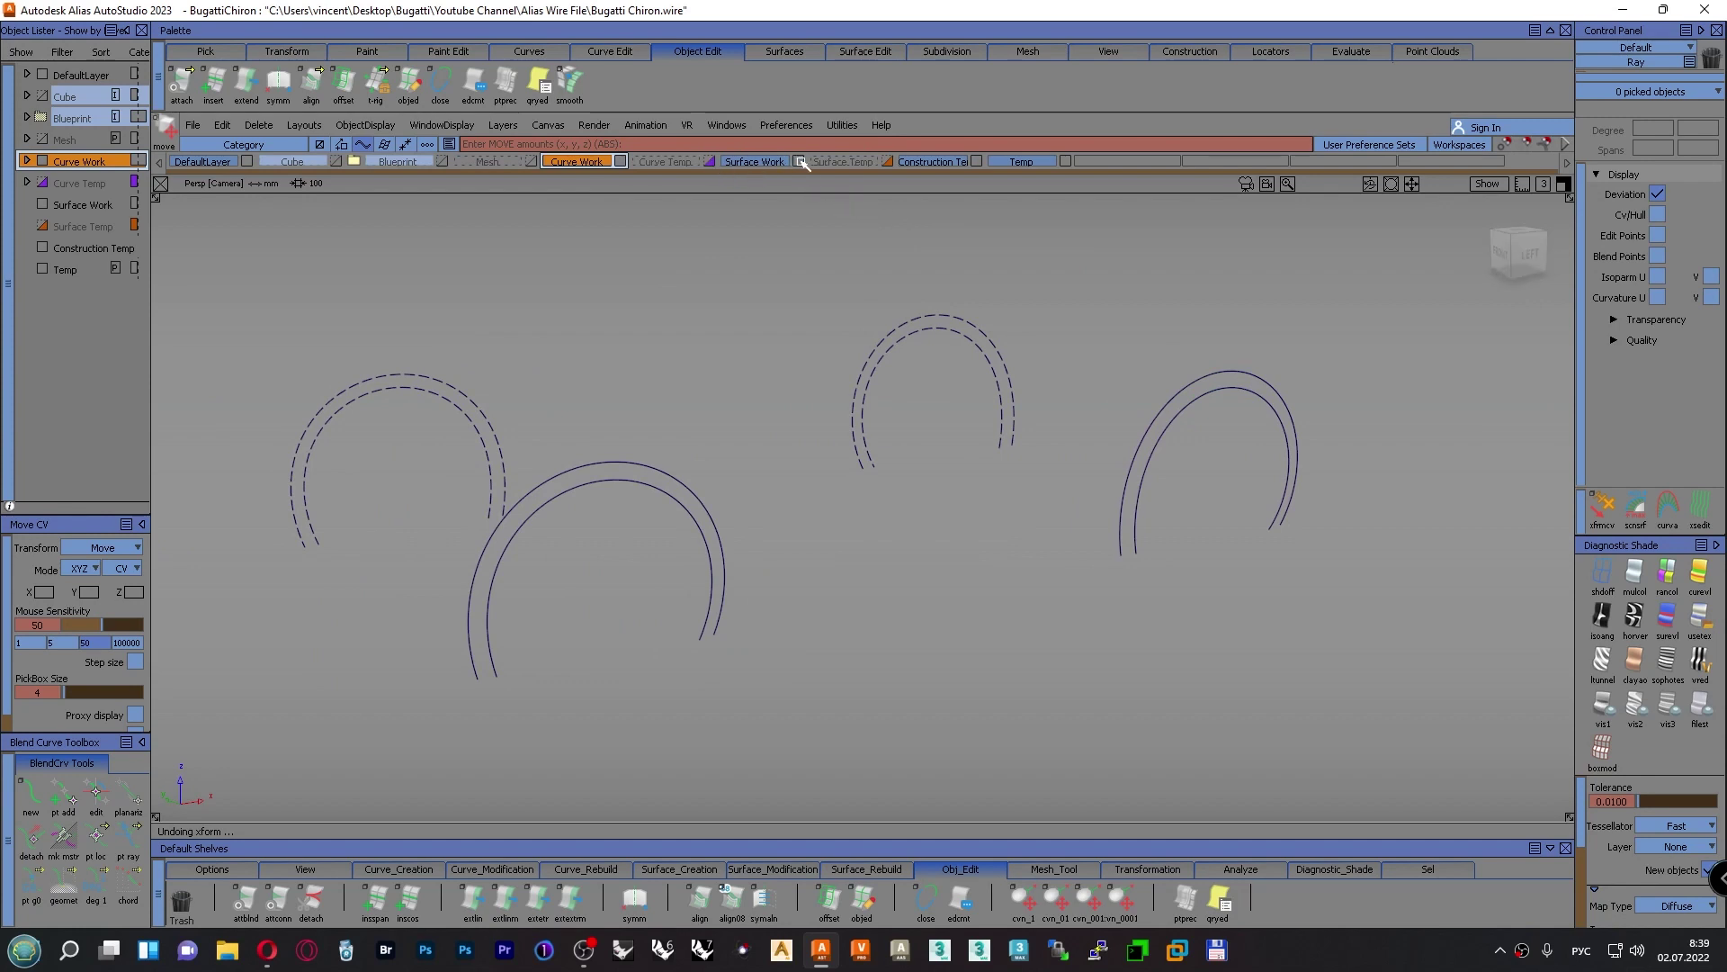
{"action": "left_click", "coordinate": [772, 161]}
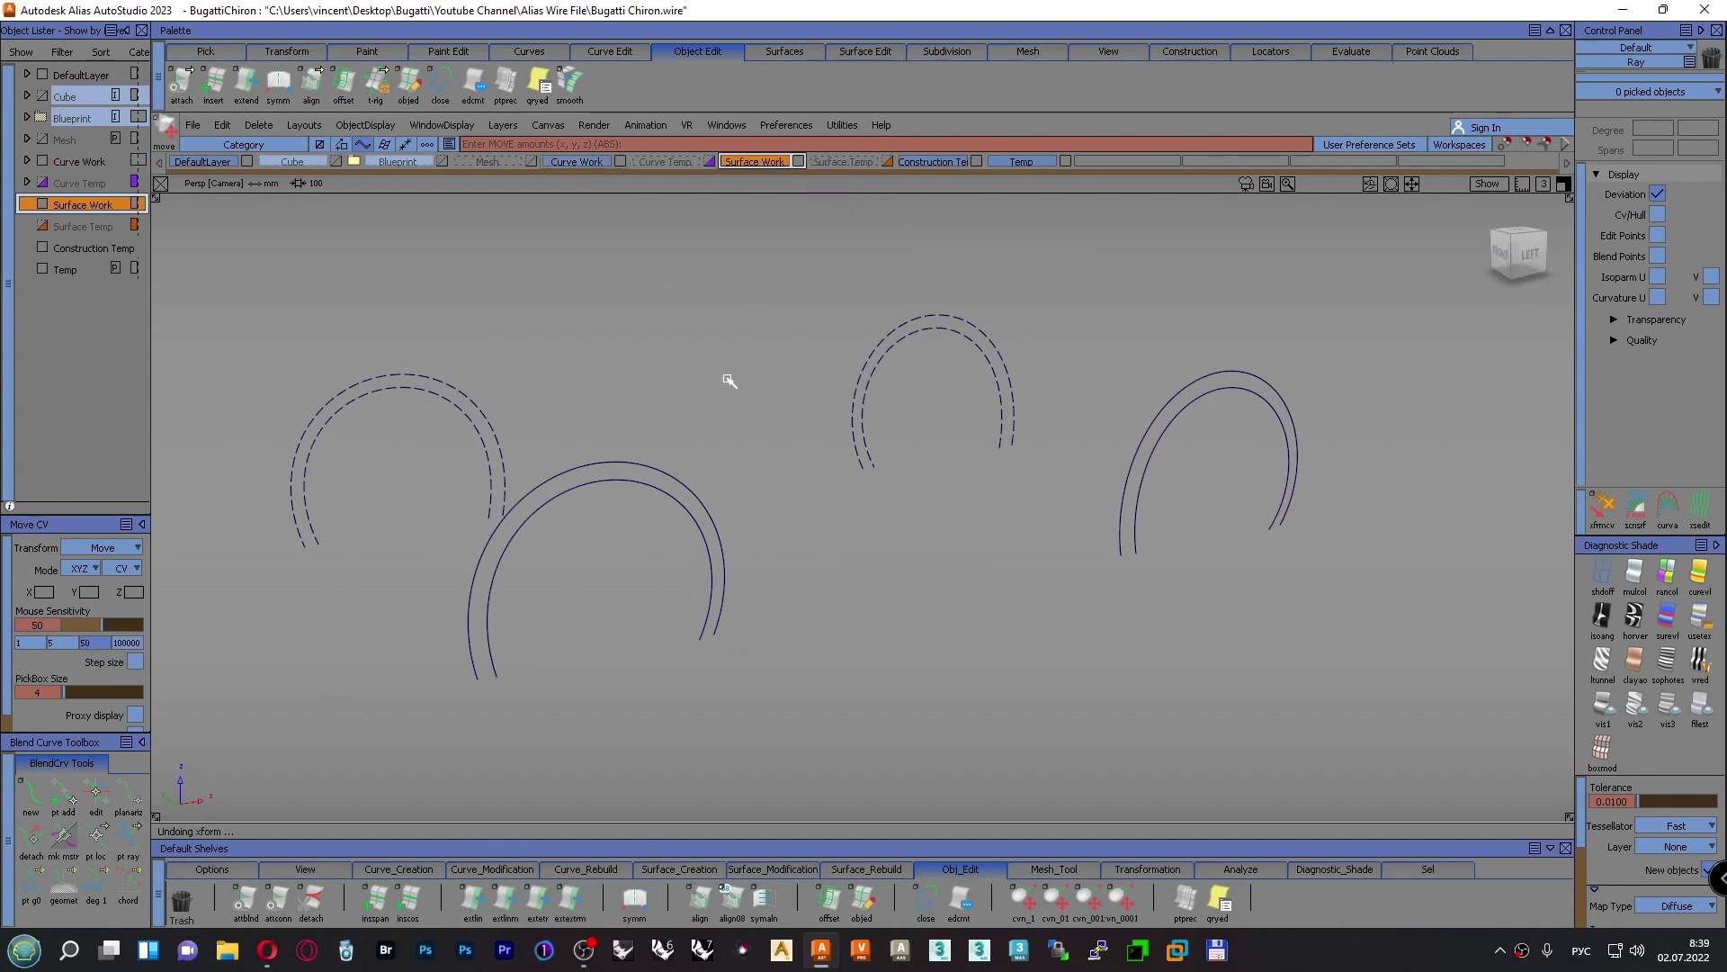
Skin a surface between the front wheel's inner and outer arch curves, with Start and End flow set to Connect ends
{"action": "left_click", "coordinate": [630, 869]}
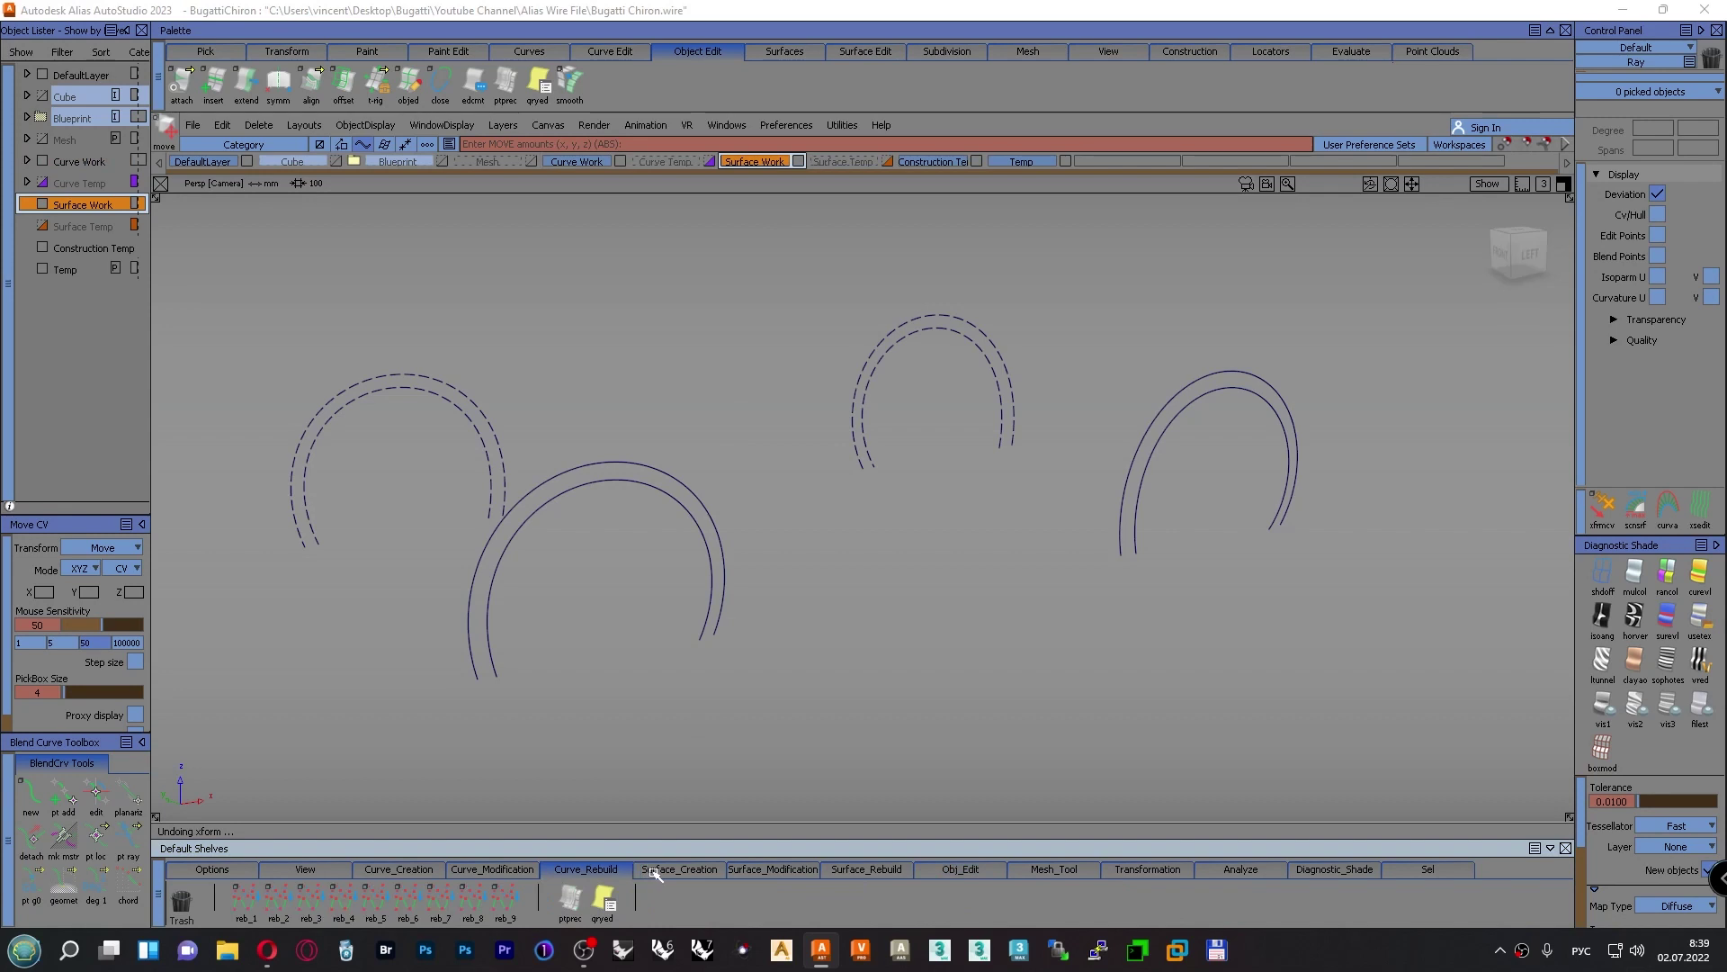
{"action": "left_click", "coordinate": [644, 870]}
{"action": "left_click", "coordinate": [537, 897]}
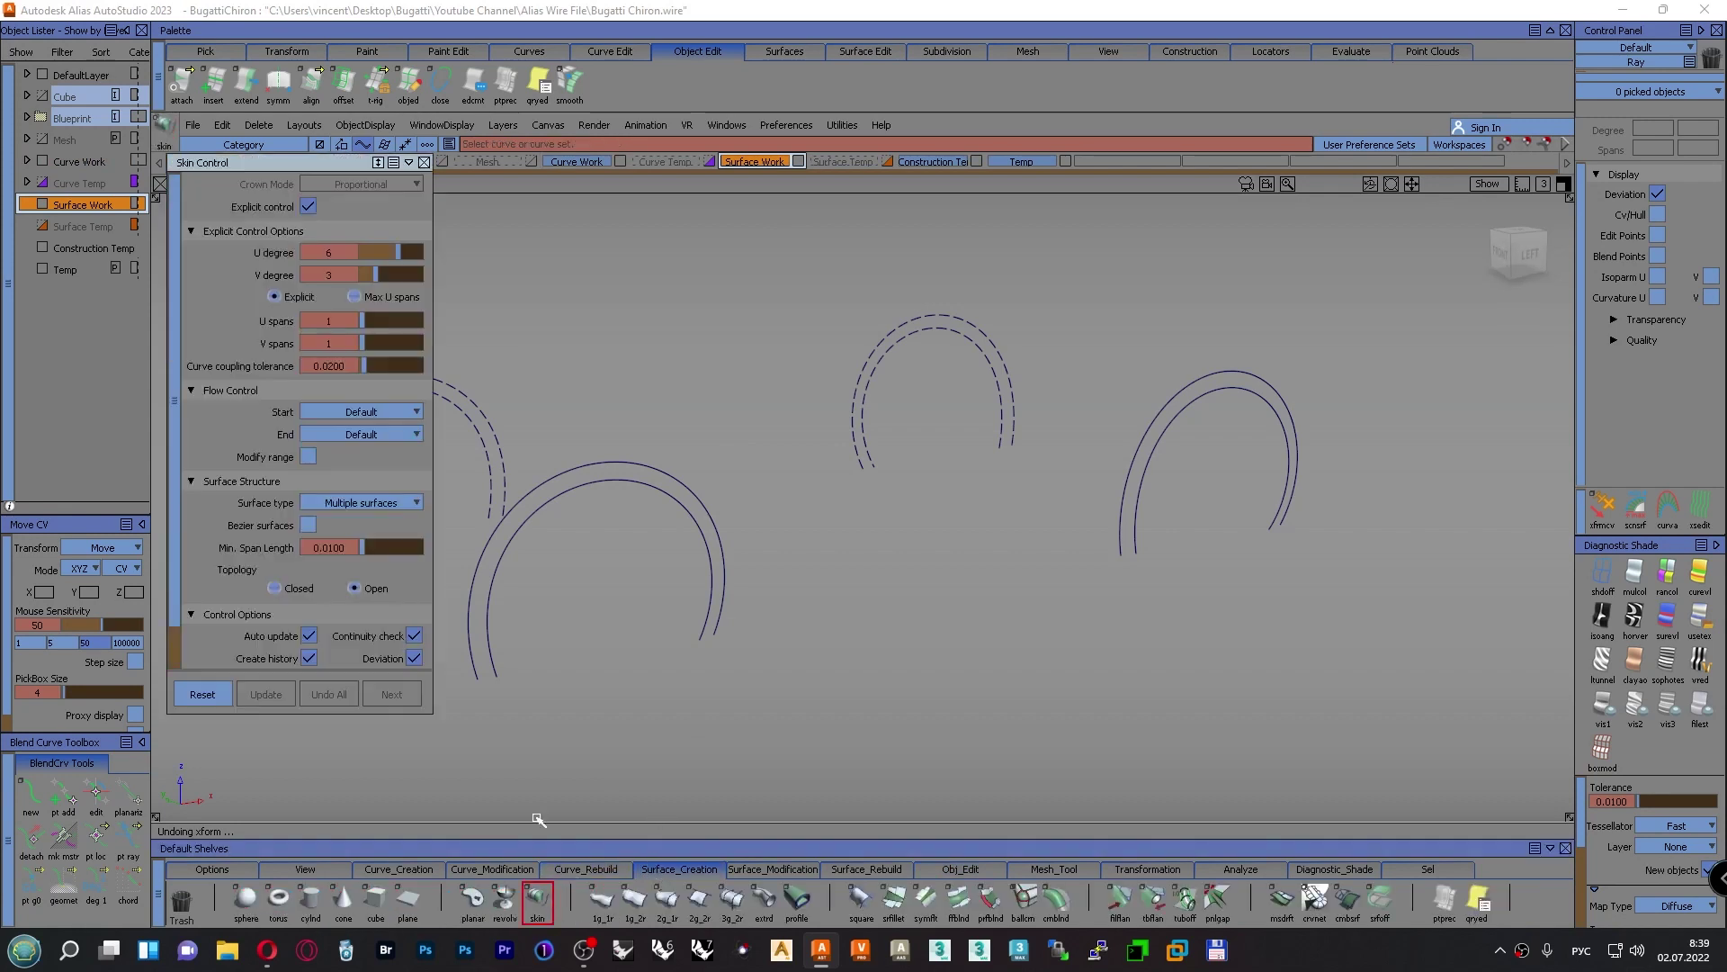
{"action": "middle_click_drag", "start_coordinate": [544, 674], "coordinate": [811, 578], "text": "alt+shift"}
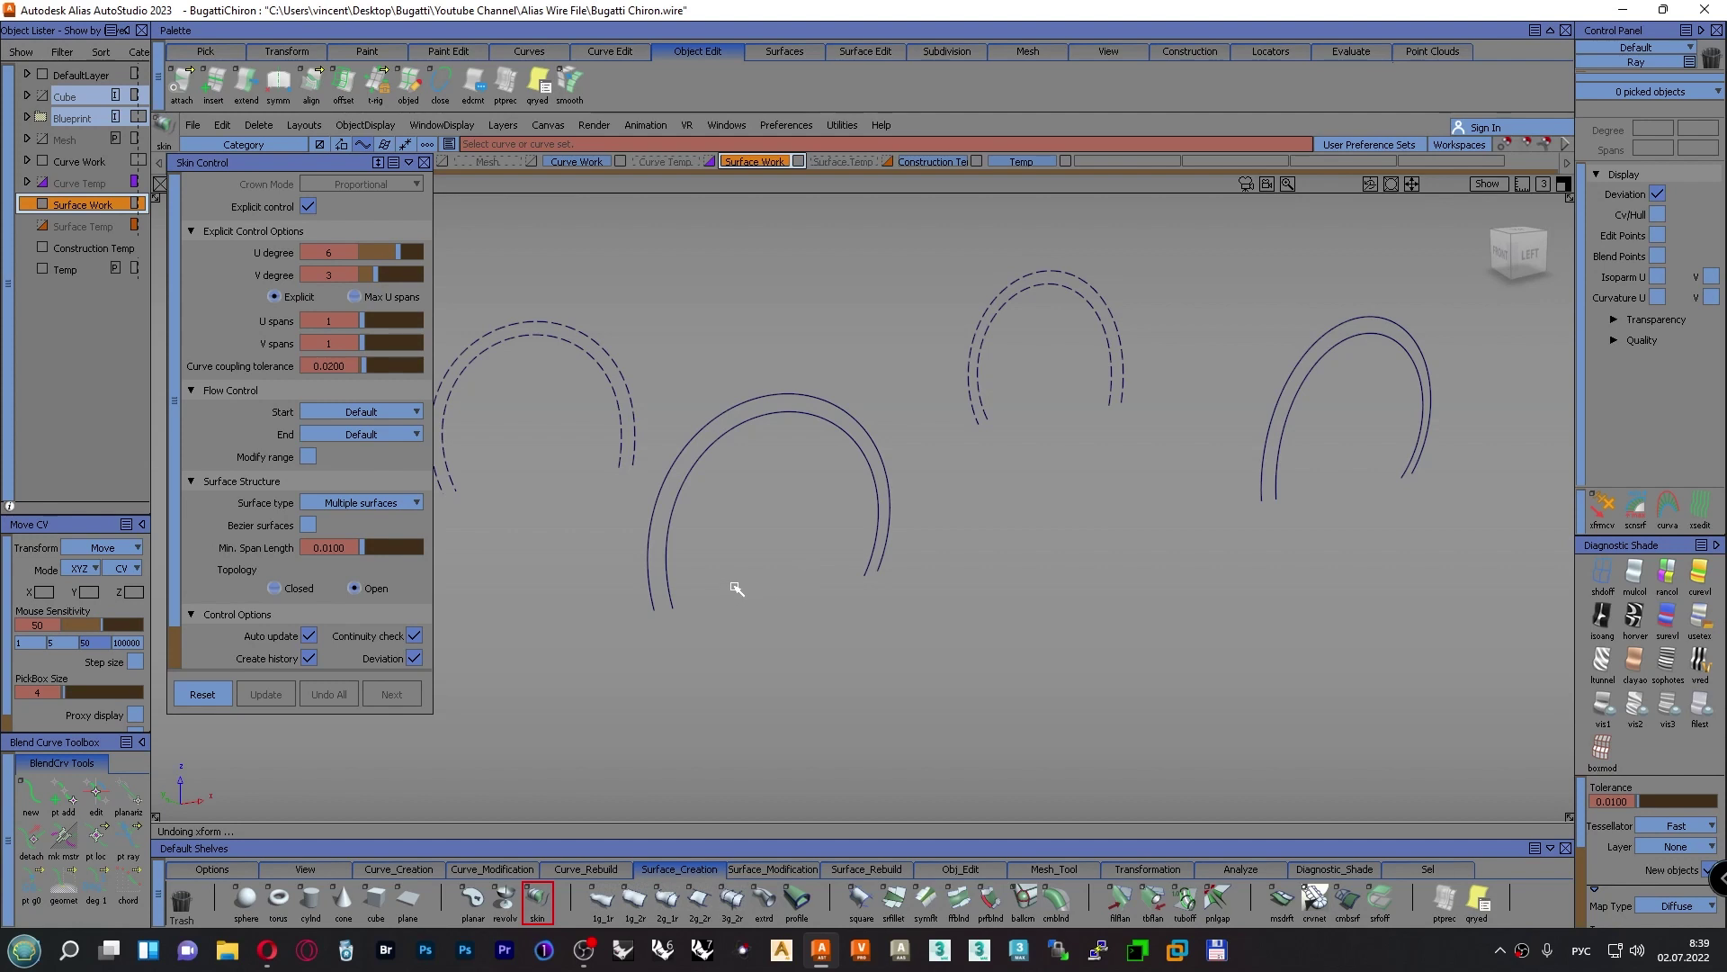
{"action": "left_click", "coordinate": [668, 546]}
{"action": "left_click", "coordinate": [652, 547]}
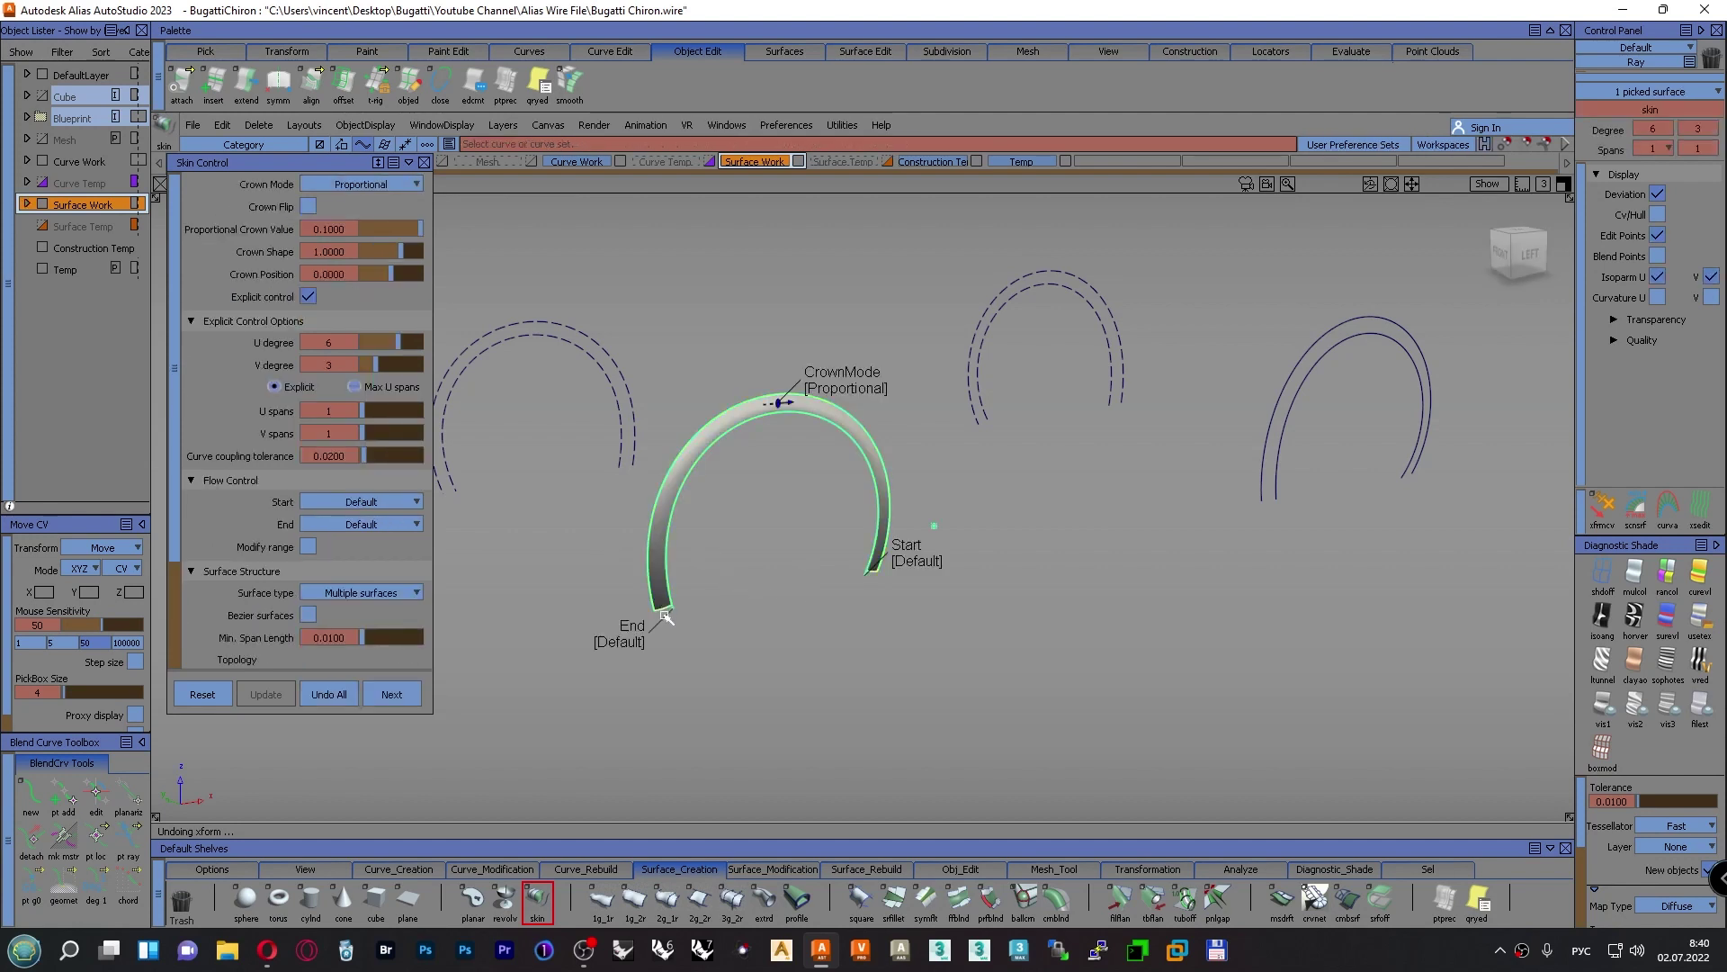
{"action": "left_click", "coordinate": [621, 644]}
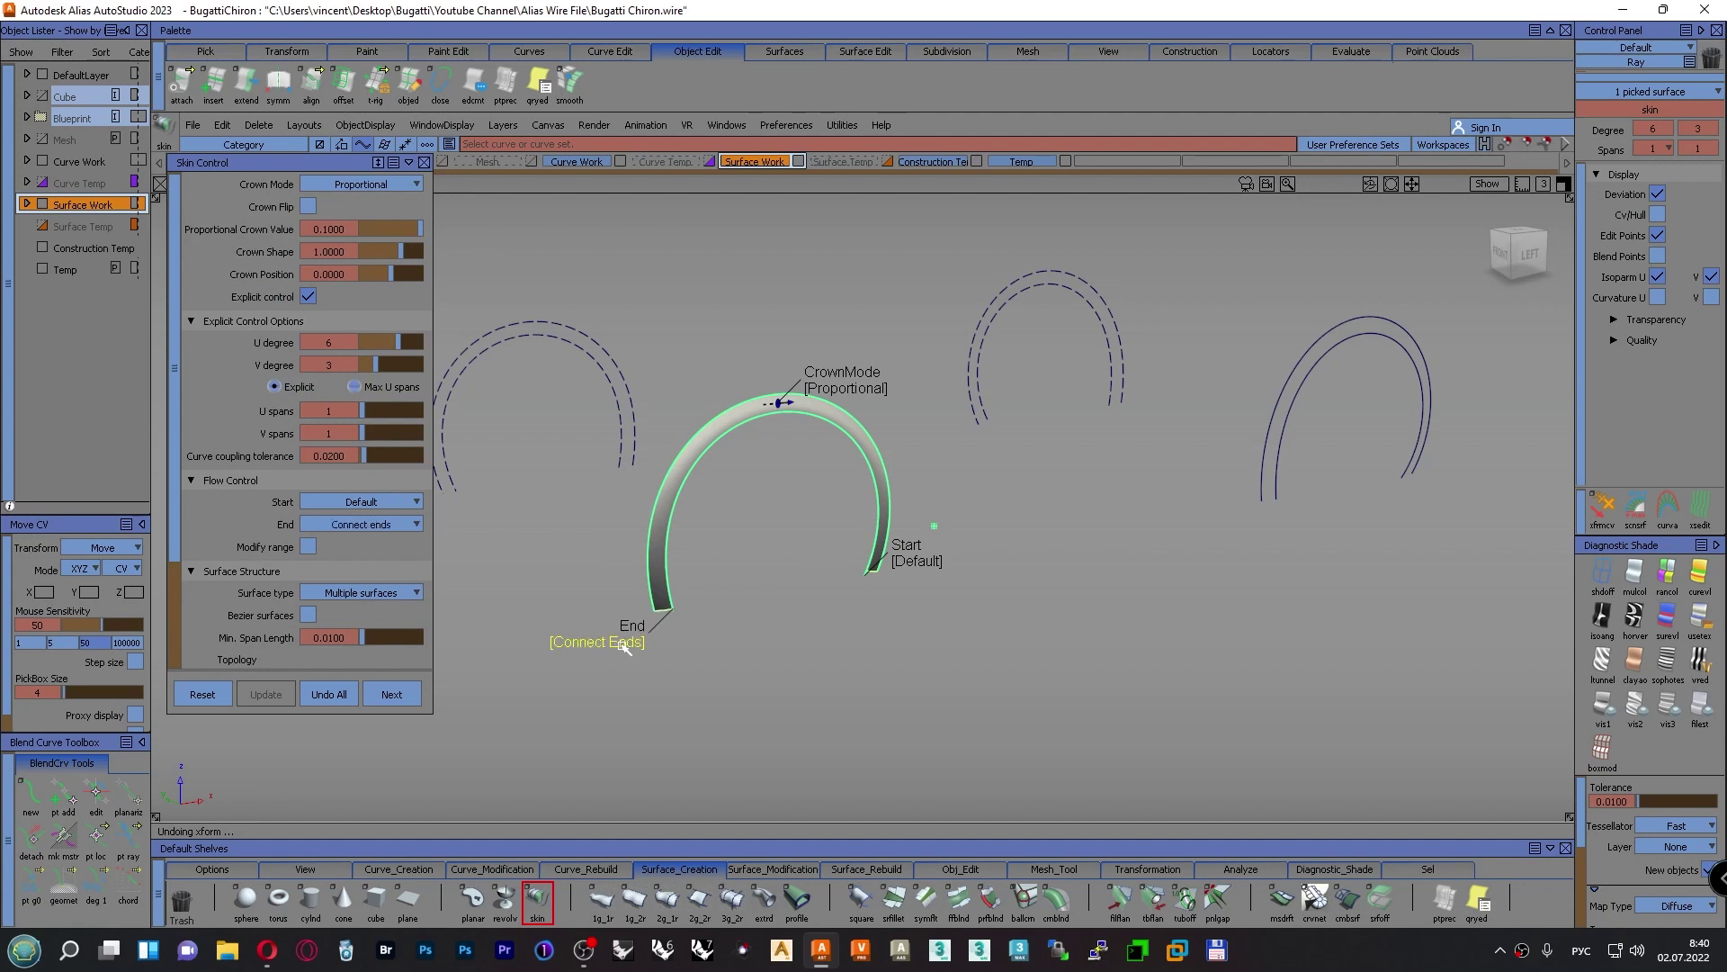
{"action": "left_click", "coordinate": [931, 561]}
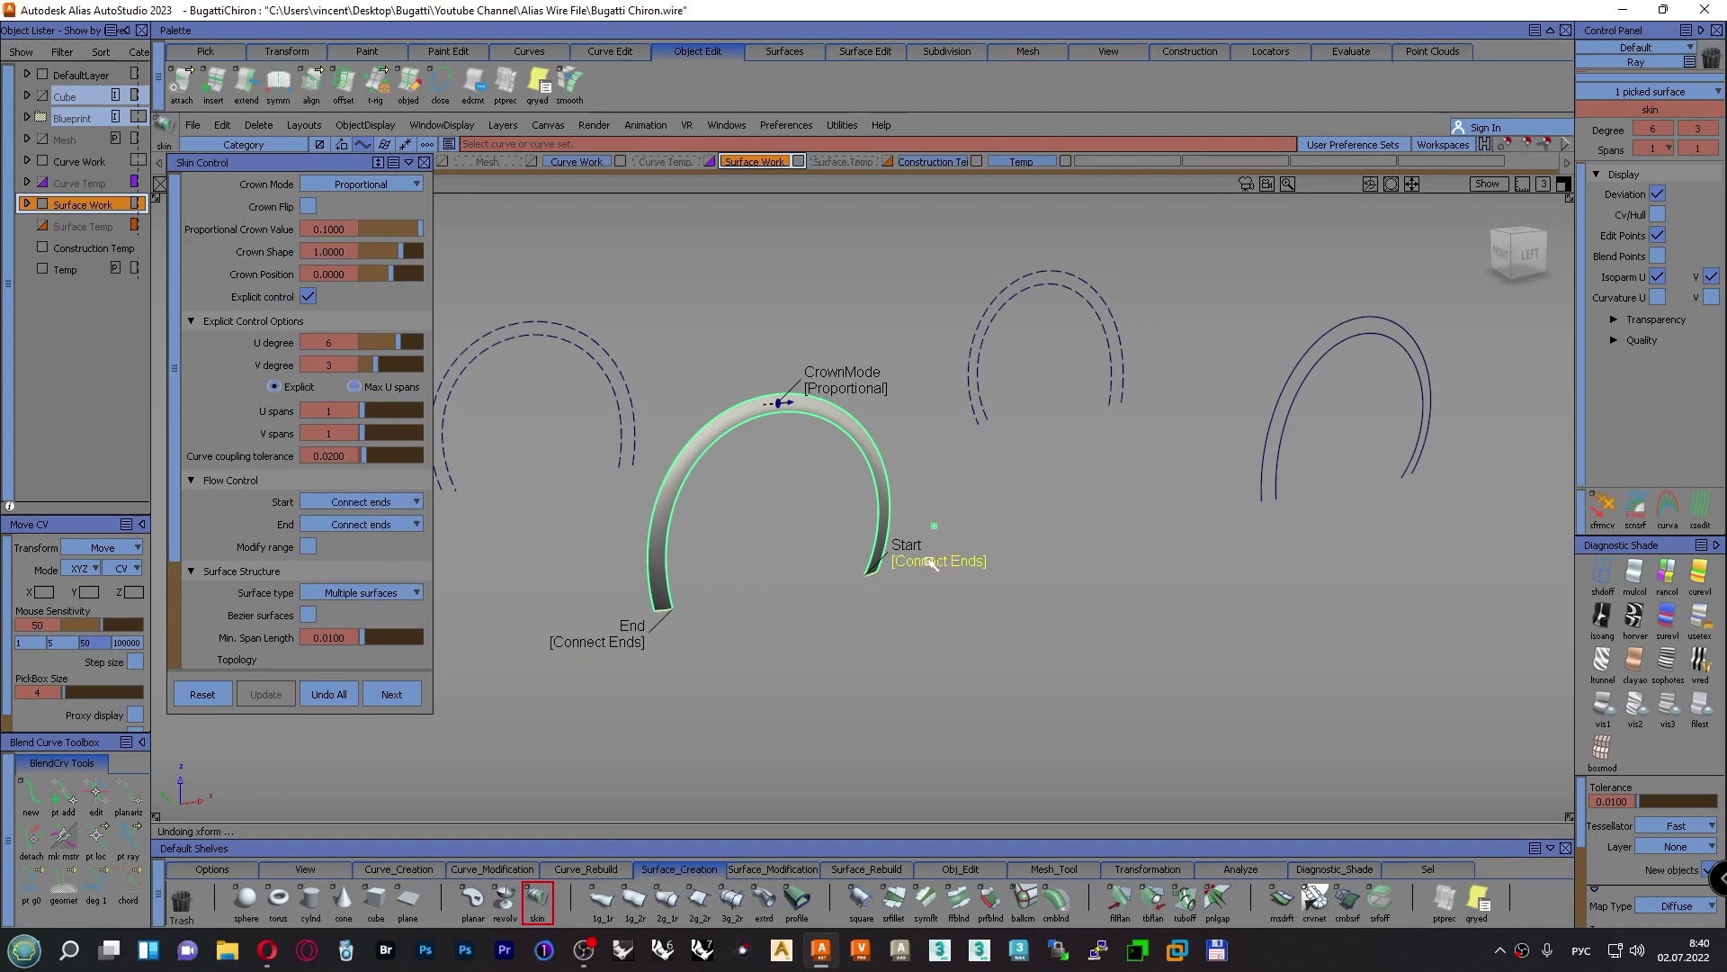
Set the front arch skin's U degree to 5 and display its CVs and hulls
{"action": "left_click_drag", "start_coordinate": [396, 340], "coordinate": [391, 342]}
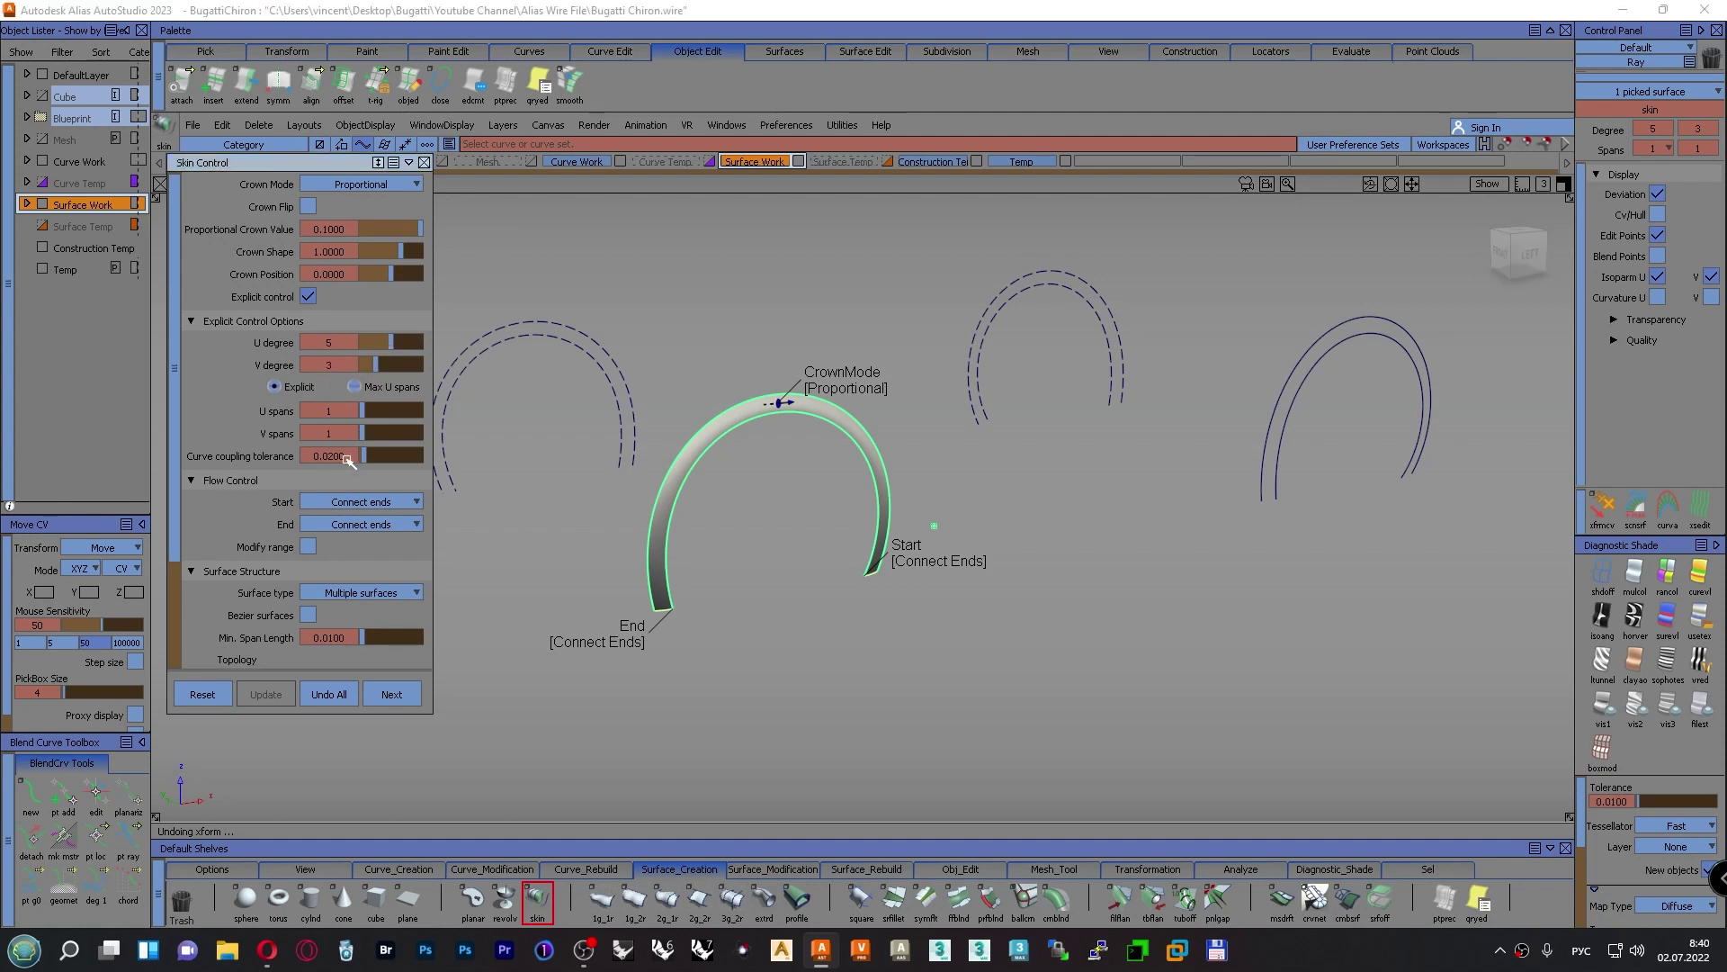
{"action": "left_click", "coordinate": [1656, 215]}
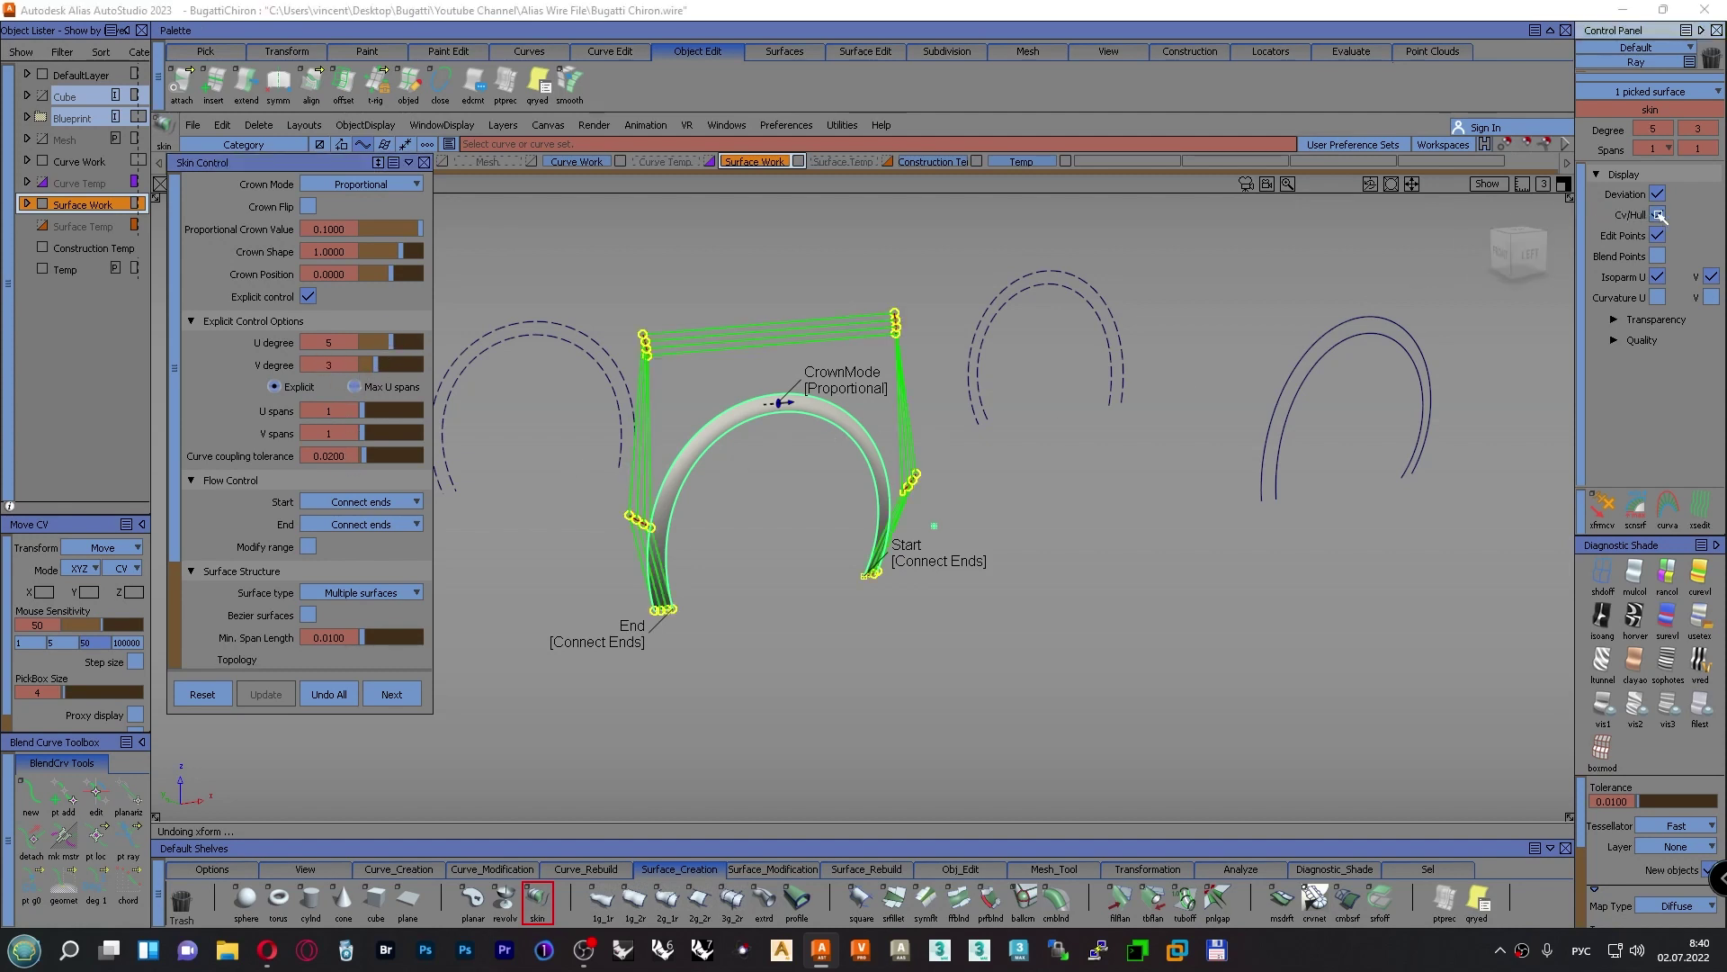
{"action": "left_click", "coordinate": [1529, 255]}
{"action": "mouse_move", "coordinate": [1500, 245]}
{"action": "left_mouse_down"}
{"action": "mouse_move", "coordinate": [1504, 225]}
{"action": "mouse_move", "coordinate": [1519, 260]}
{"action": "left_mouse_up"}
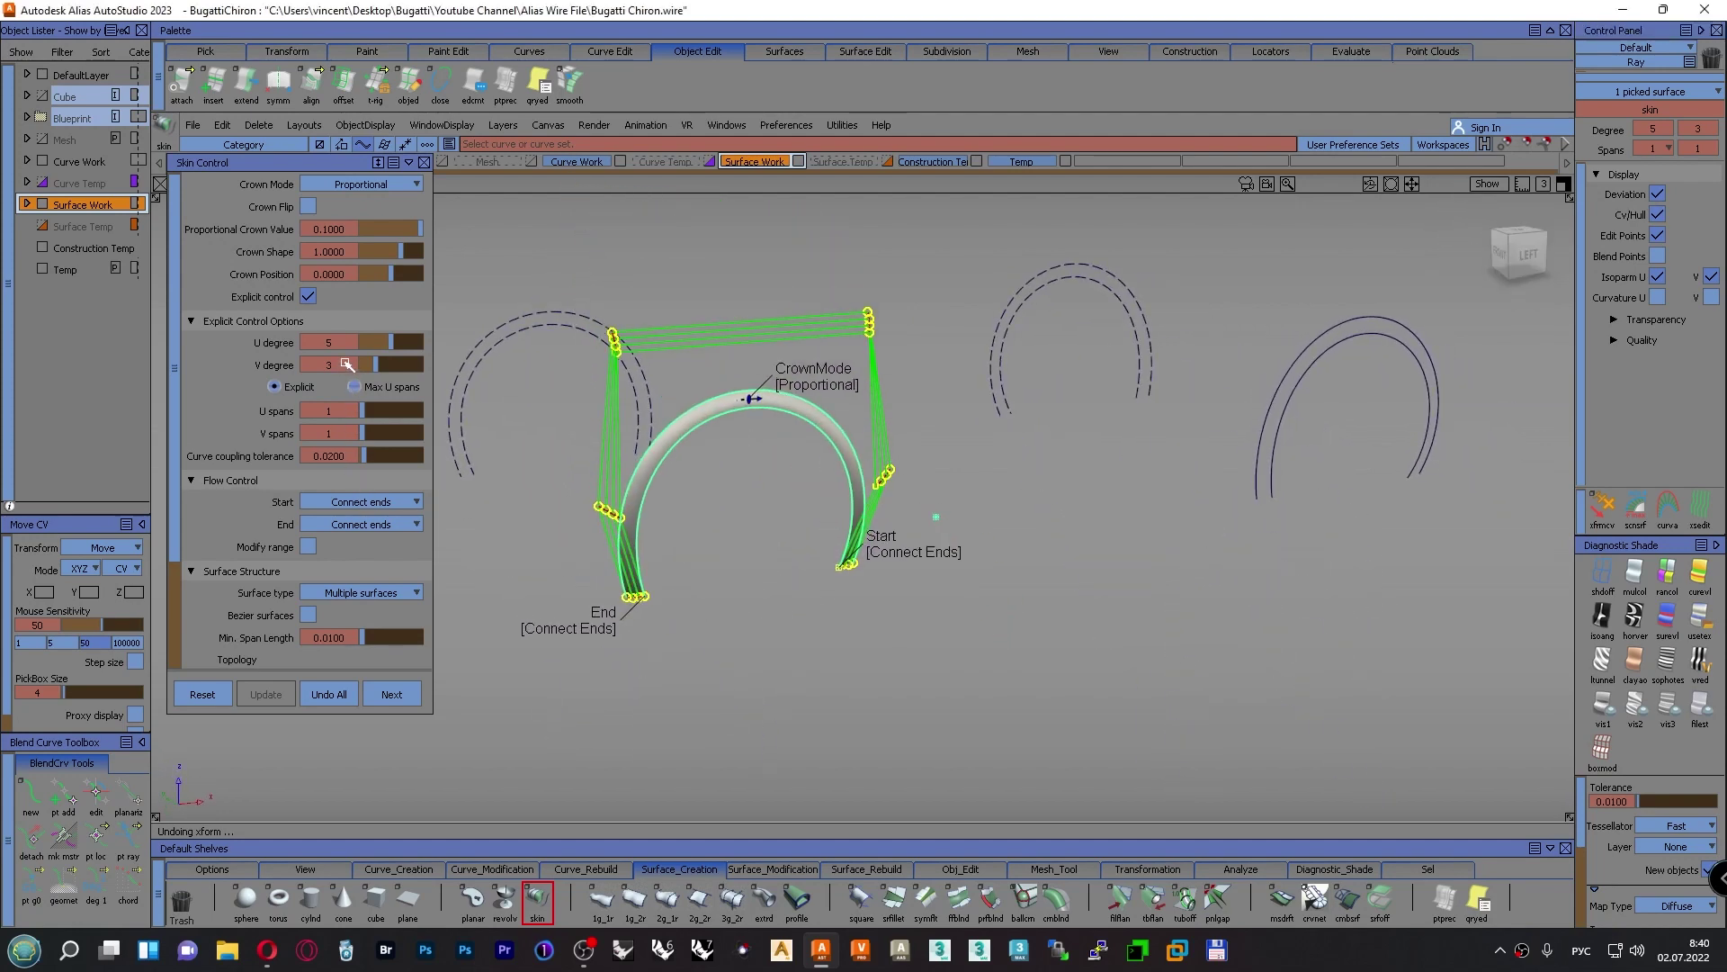
Try several U degree and U span combinations on the front arch skin, settling on U degree 5 with 2 U spans
{"action": "left_click", "coordinate": [366, 410]}
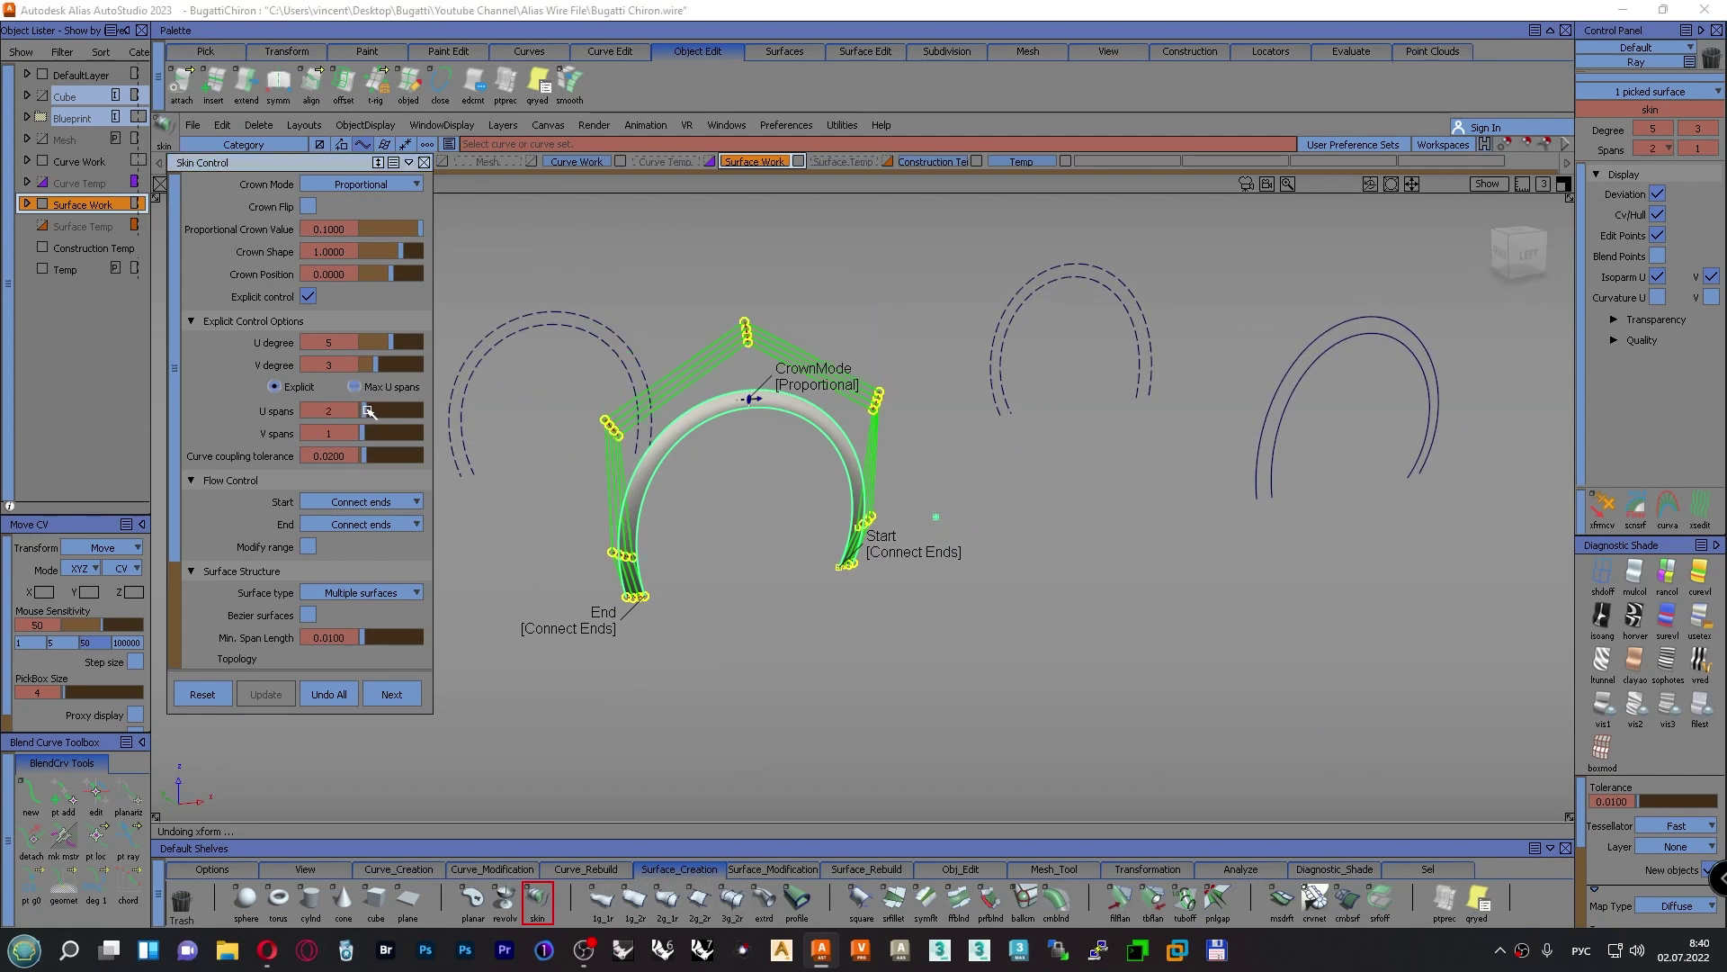
{"action": "left_click_drag", "start_coordinate": [369, 411], "coordinate": [372, 411]}
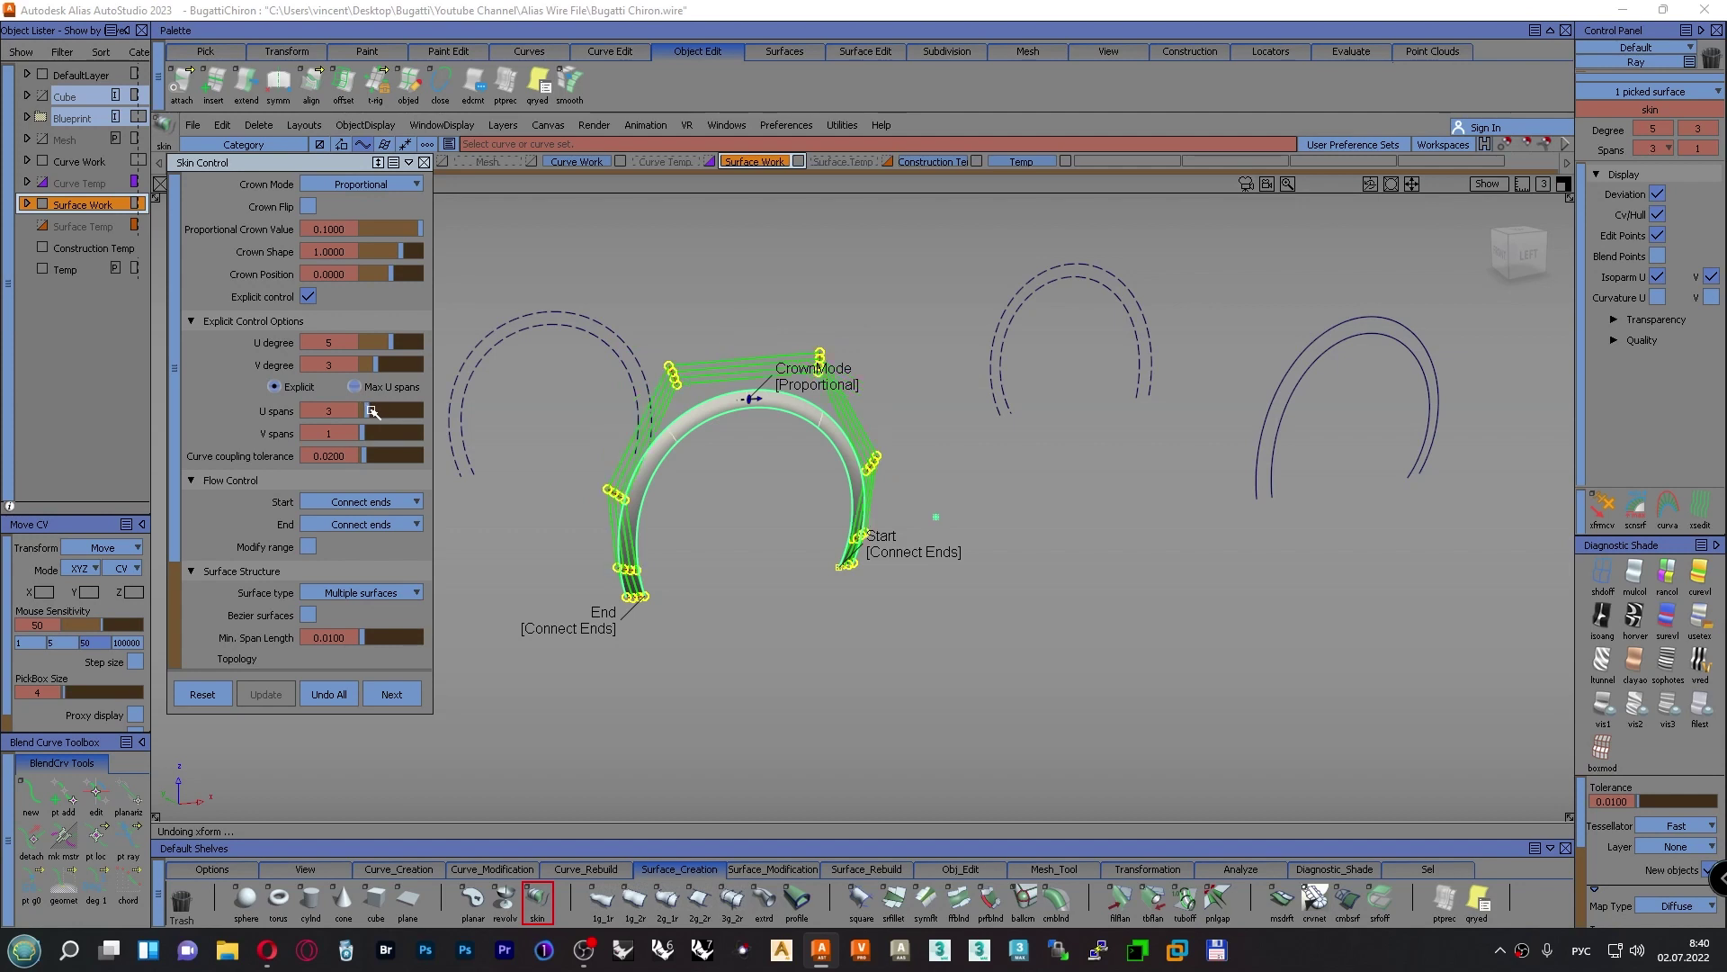
{"action": "left_click_drag", "start_coordinate": [373, 411], "coordinate": [365, 411]}
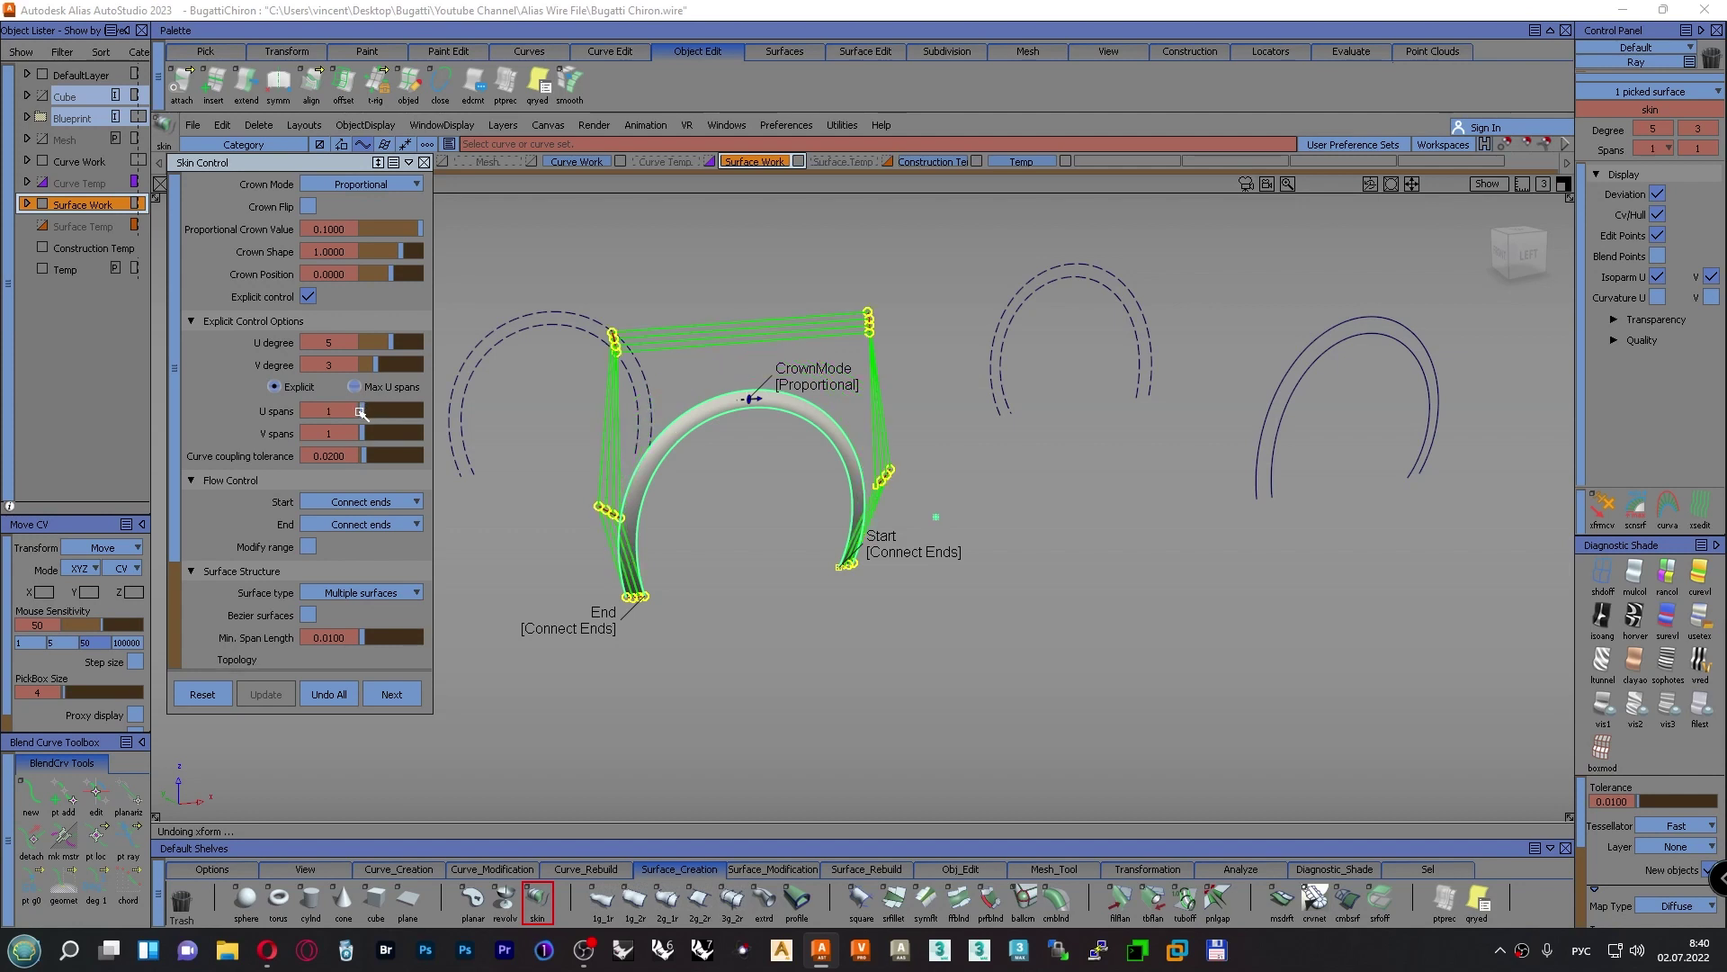
{"action": "left_click_drag", "start_coordinate": [393, 346], "coordinate": [401, 347]}
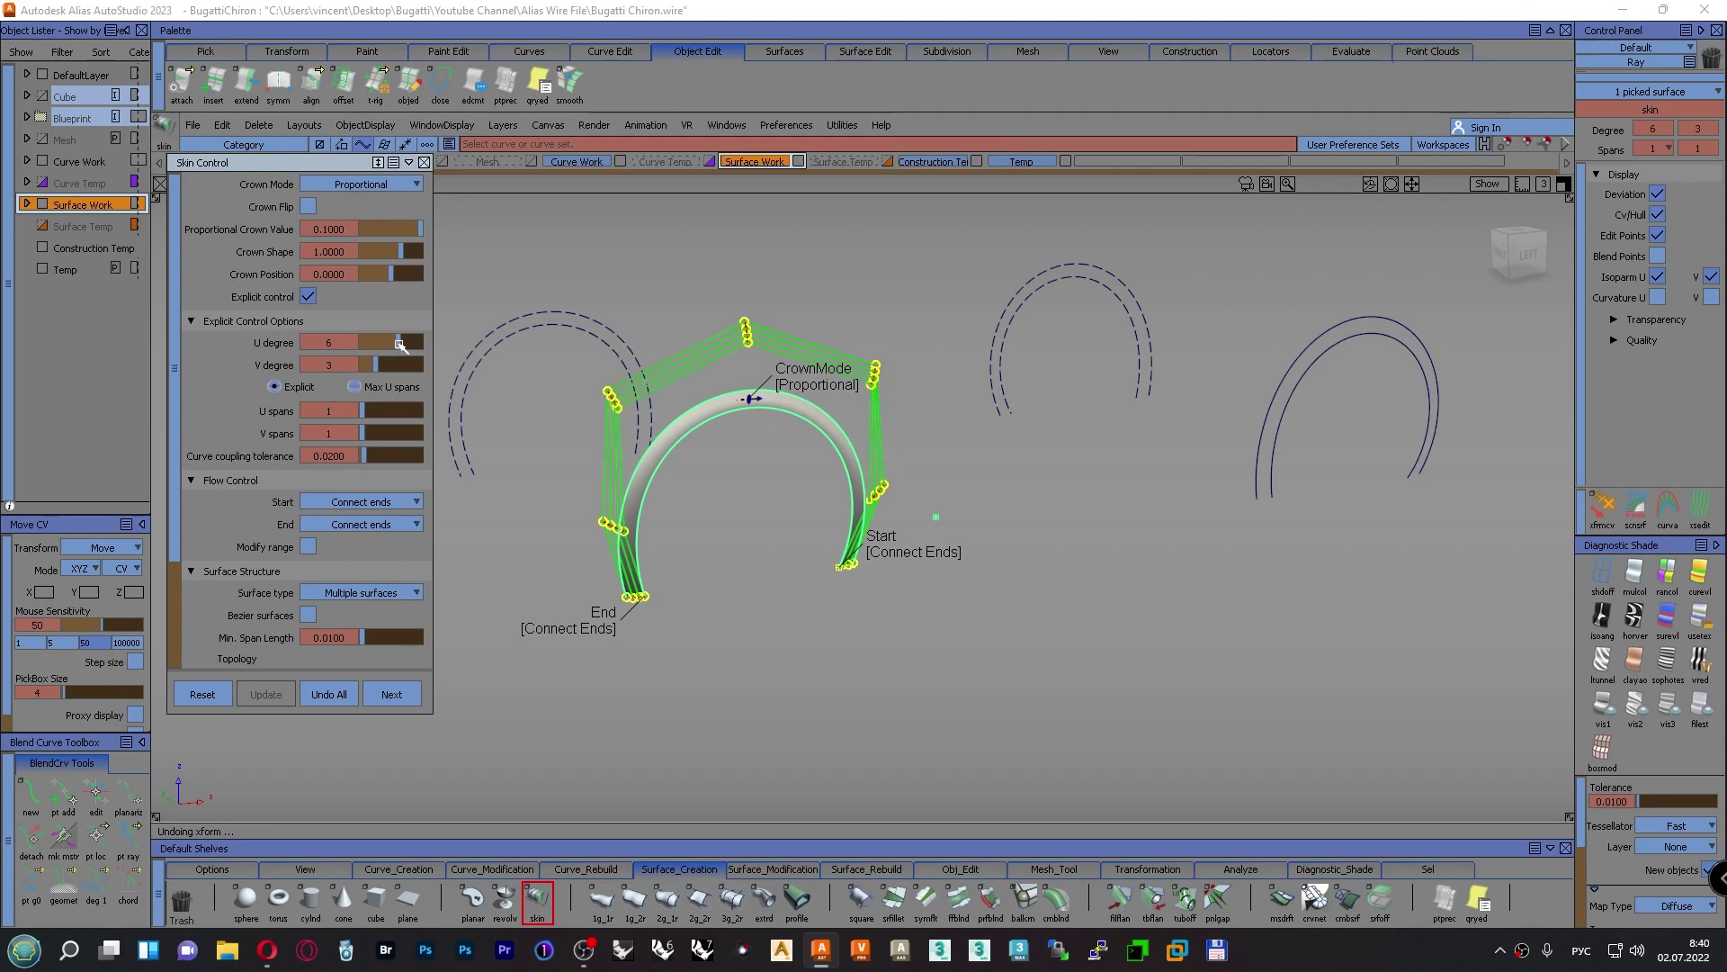
{"action": "left_click_drag", "start_coordinate": [363, 411], "coordinate": [368, 410]}
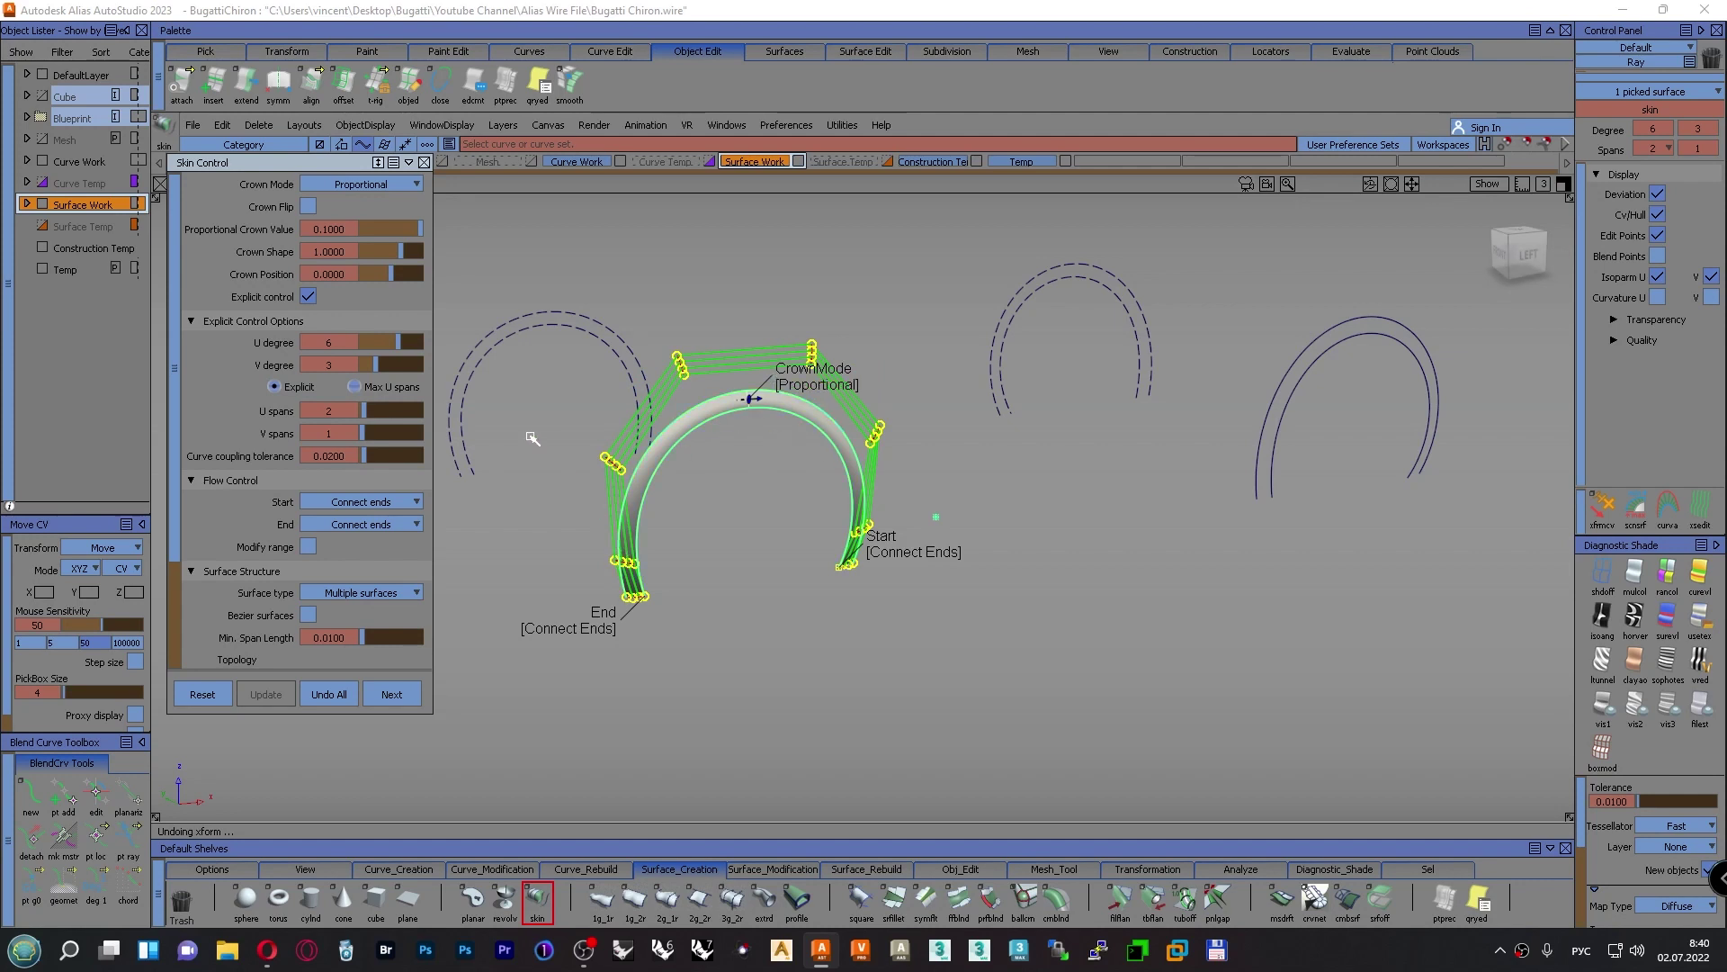
{"action": "left_click_drag", "start_coordinate": [400, 345], "coordinate": [396, 343]}
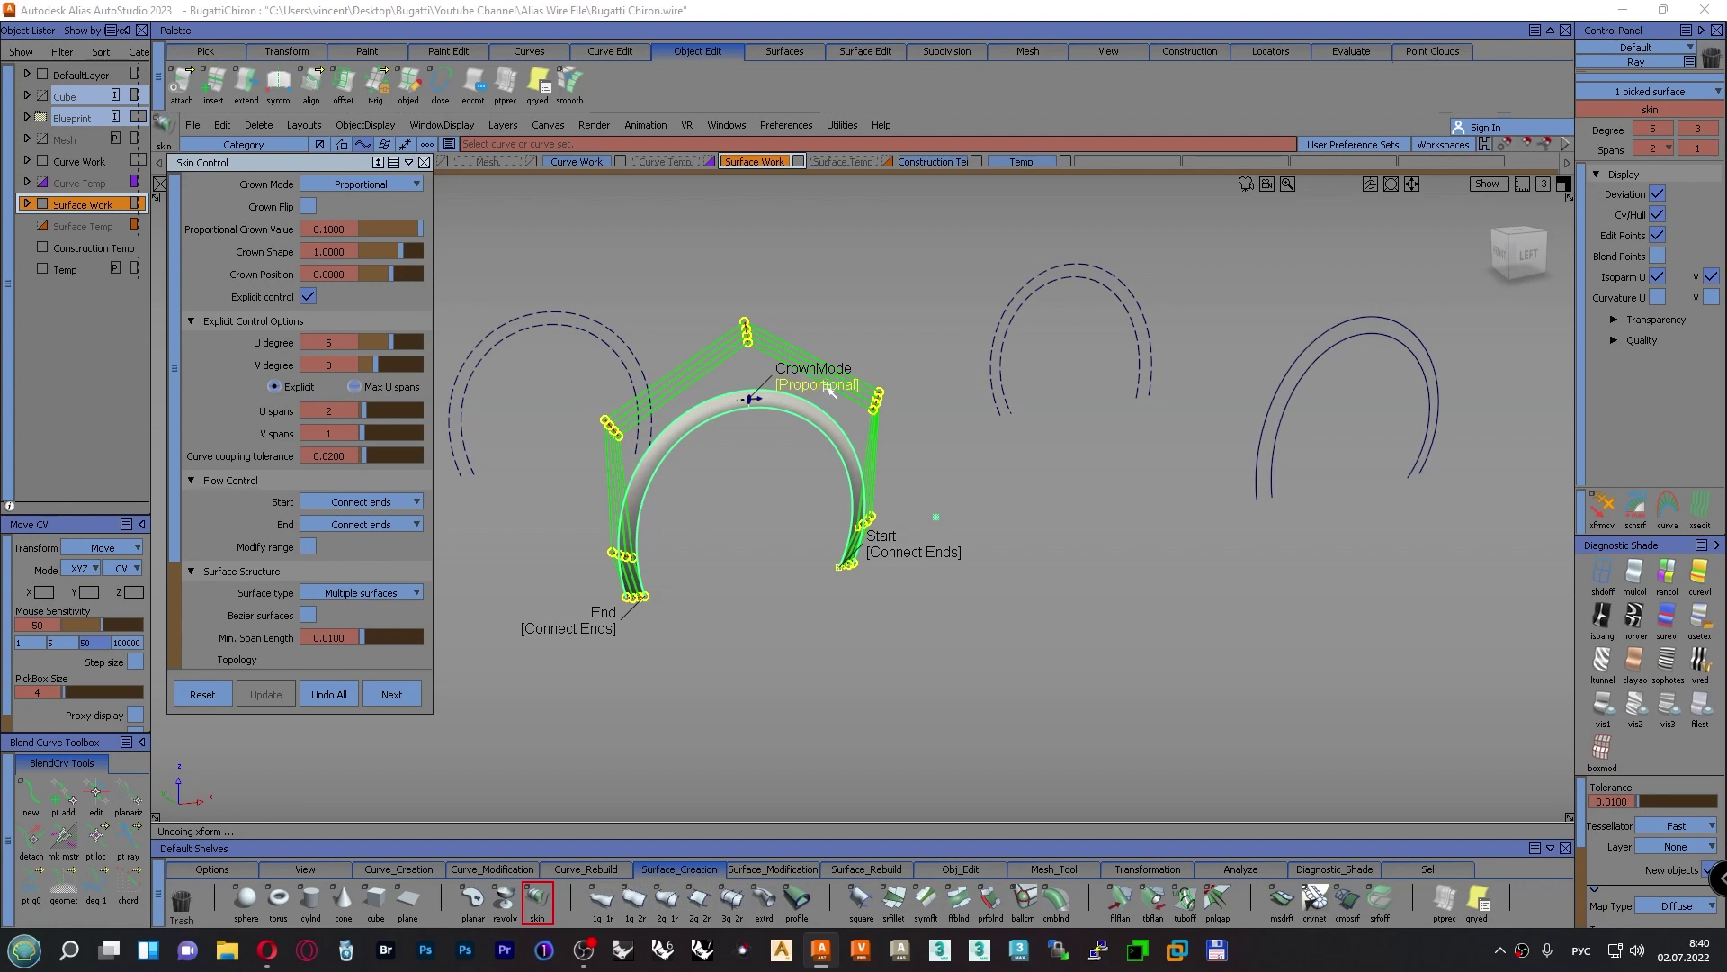
Compare the front arch skin's hull layout with 1 and 2 U spans in the left view, ending on 2
{"action": "left_click", "coordinate": [1533, 259]}
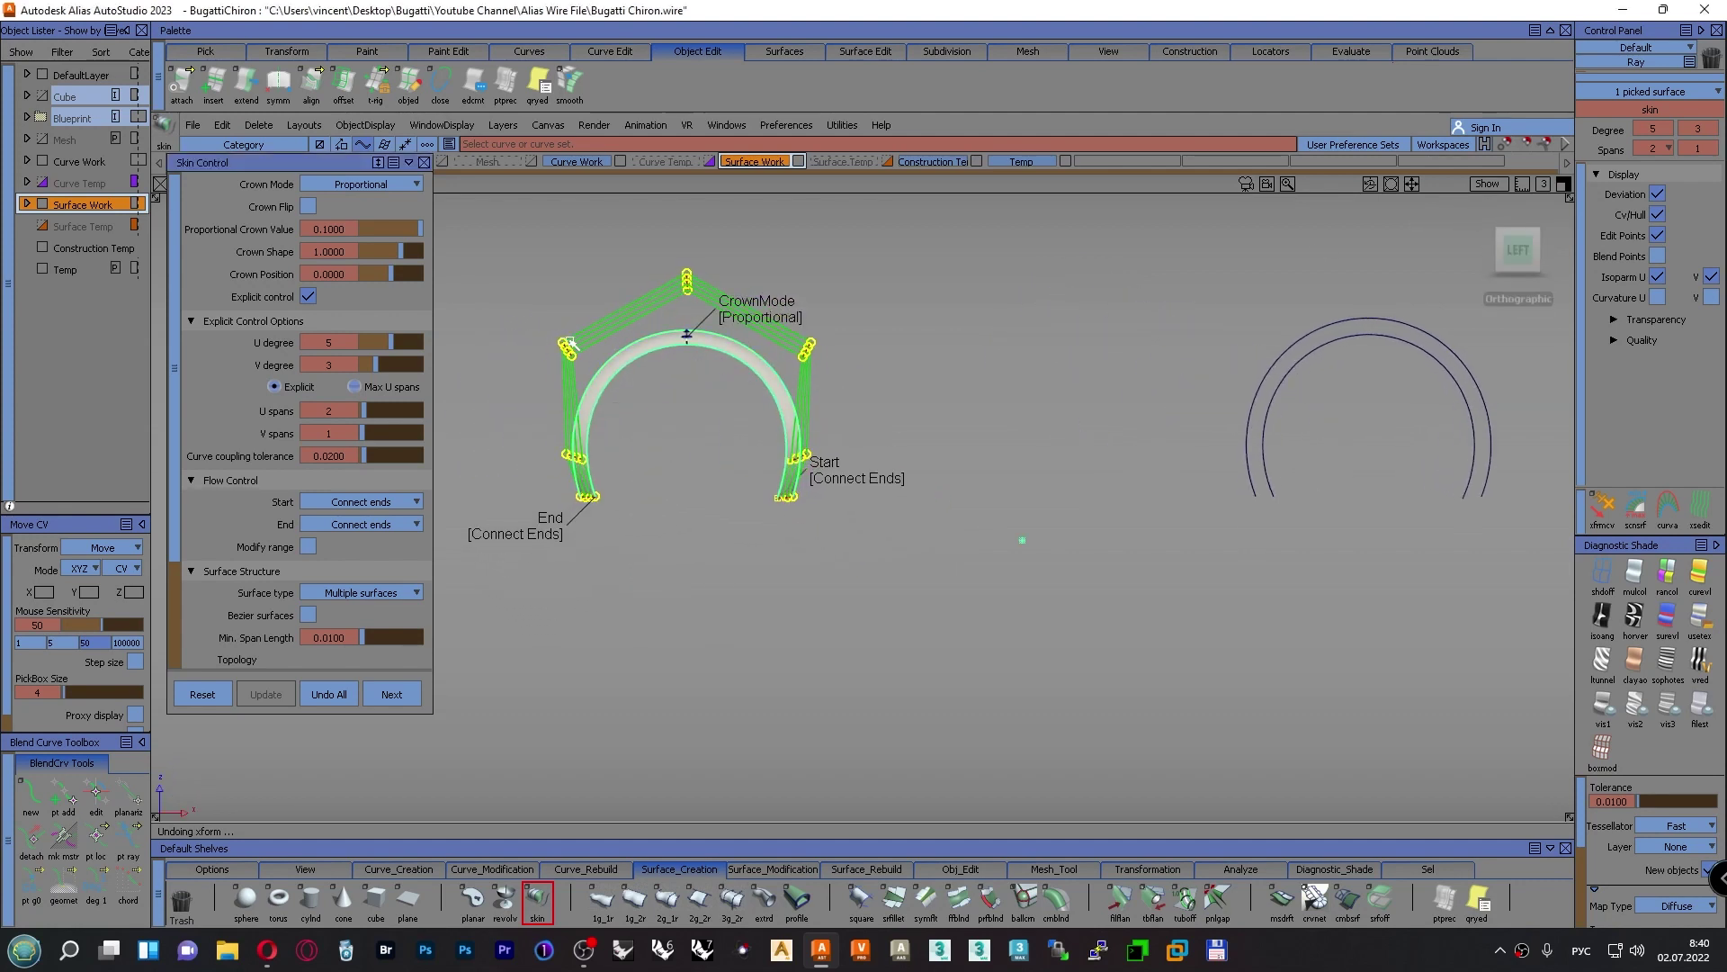
{"action": "left_click_drag", "start_coordinate": [392, 408], "coordinate": [362, 410]}
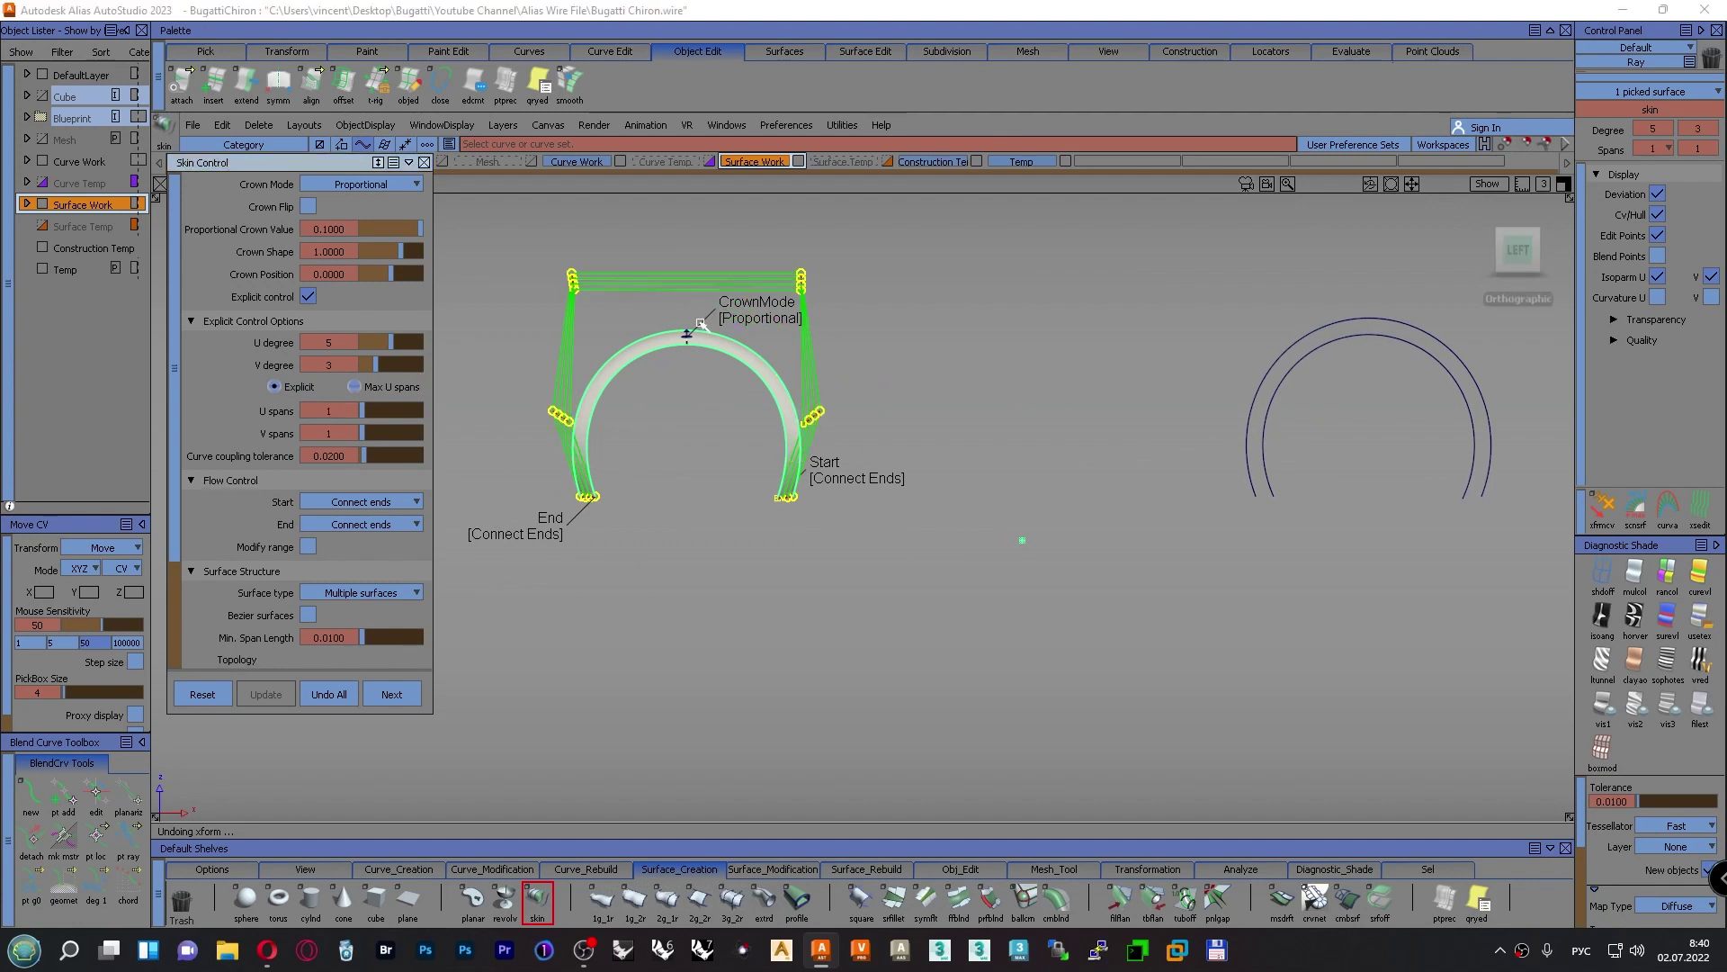
{"action": "right_click_drag", "start_coordinate": [663, 362], "coordinate": [627, 320], "text": "alt+shift"}
{"action": "middle_click_drag", "start_coordinate": [627, 320], "coordinate": [736, 365], "text": "alt+shift"}
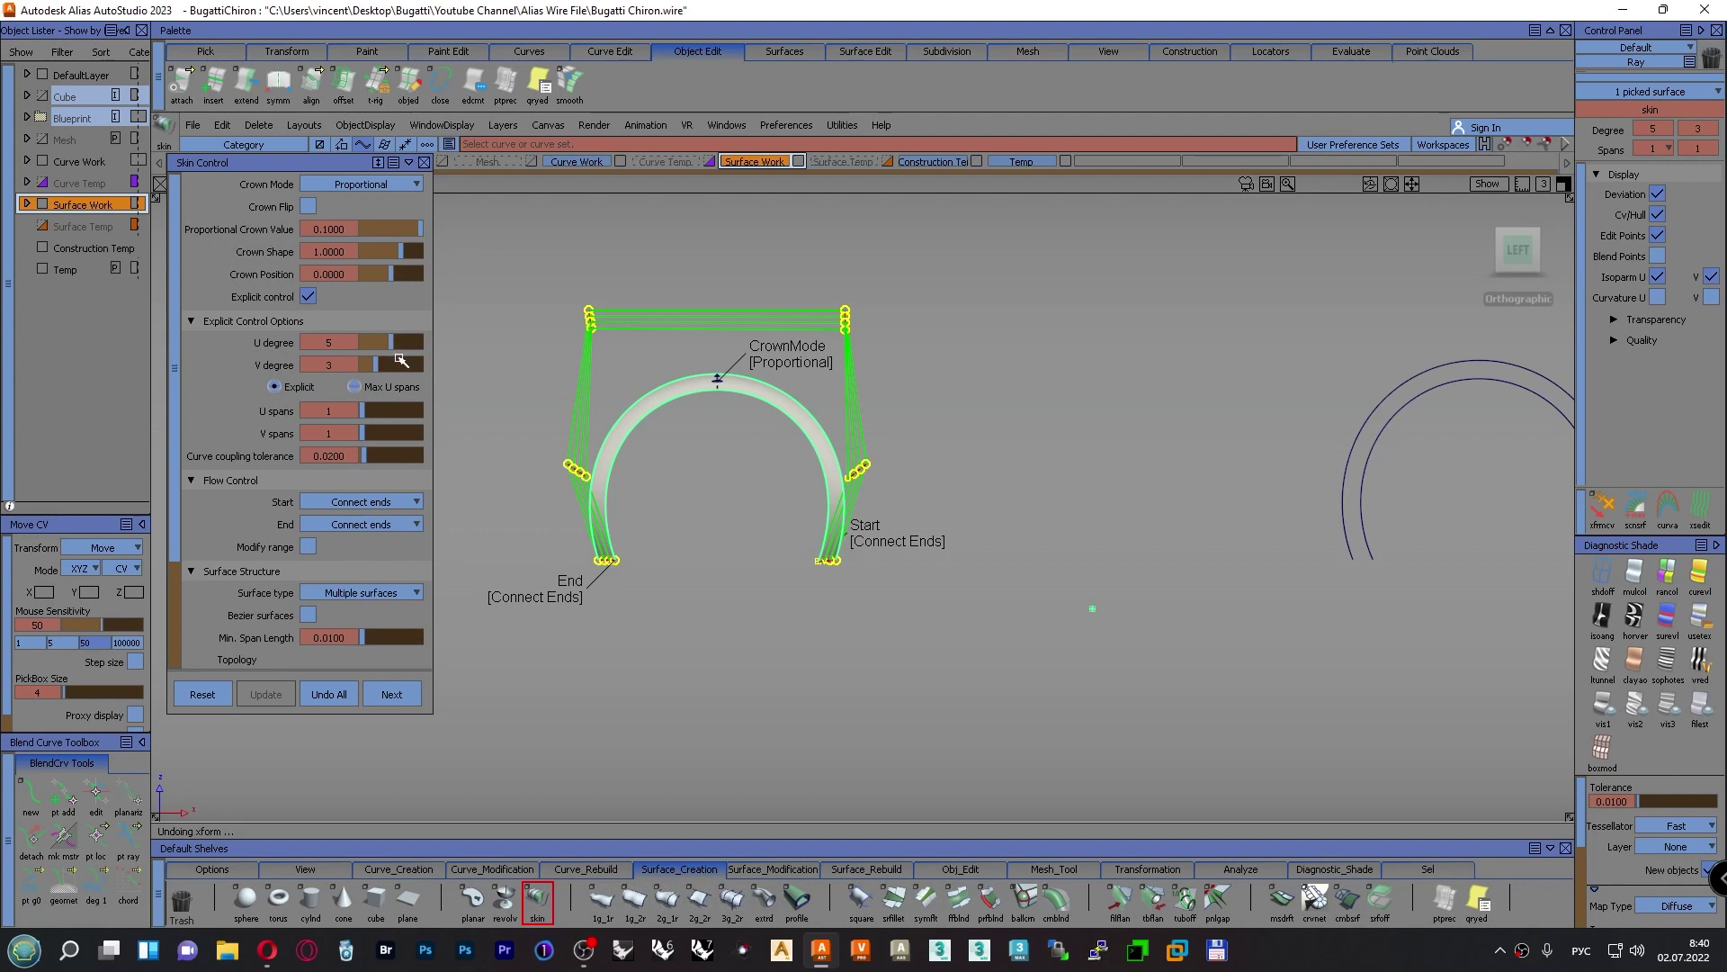
{"action": "left_click", "coordinate": [368, 411]}
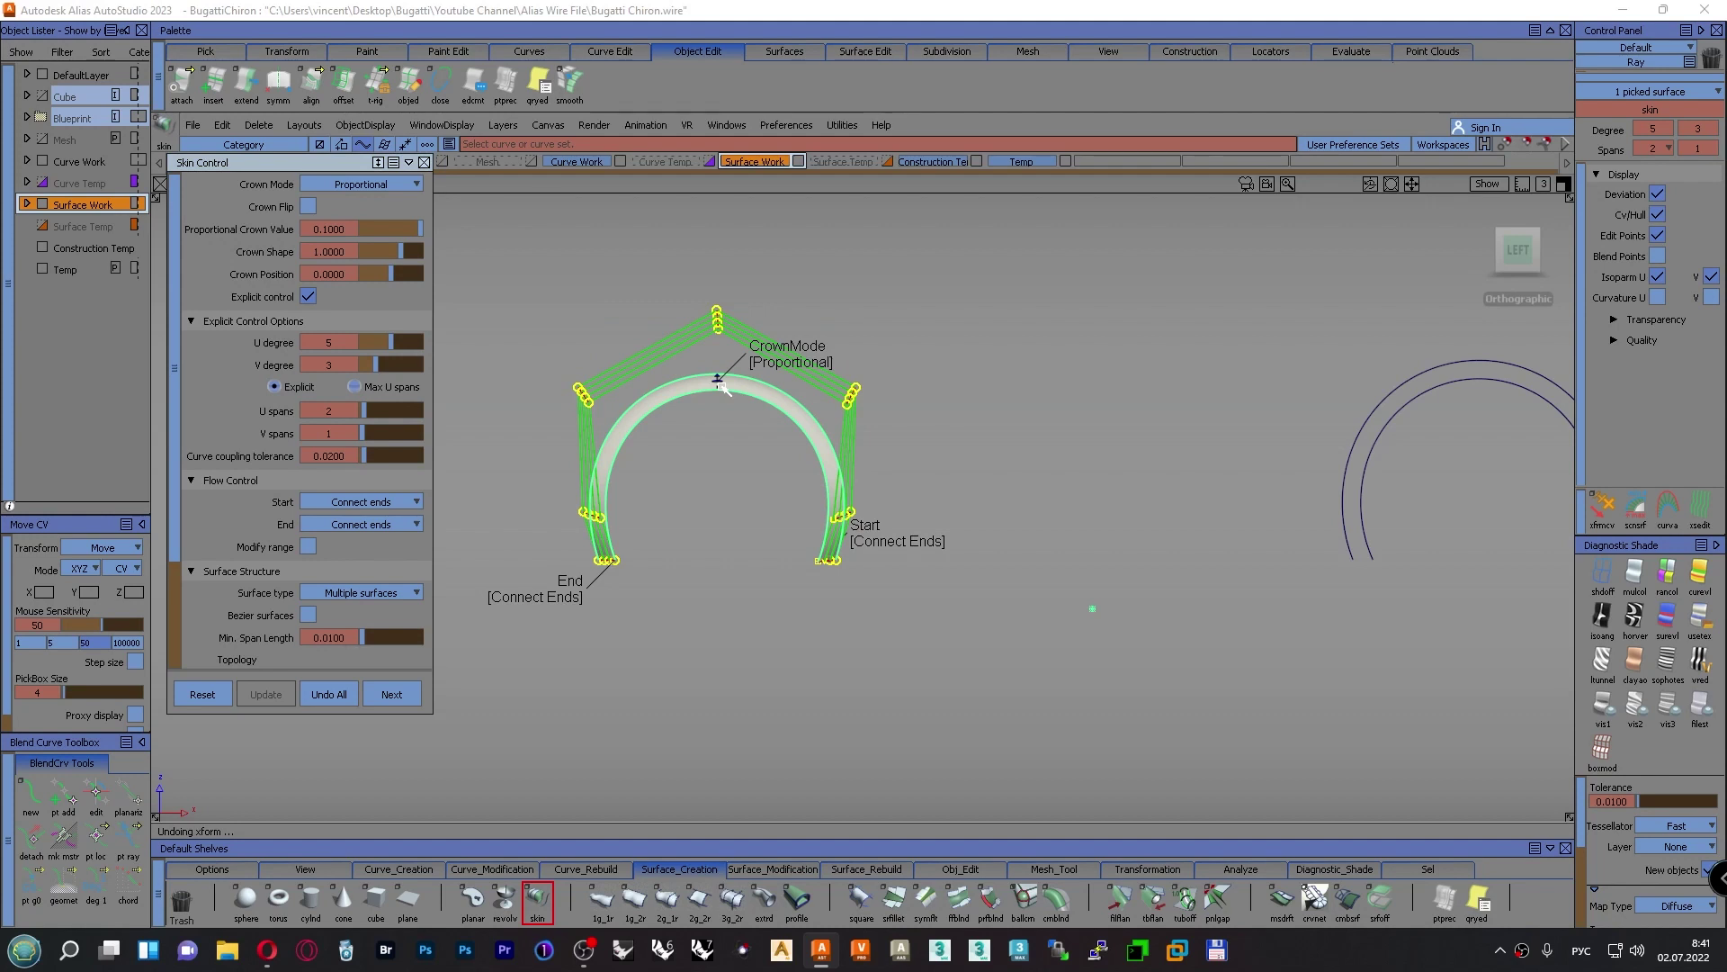
Hide the front arch skin's CVs and hulls and examine the crown of its lower end edge up close
{"action": "left_click_drag", "start_coordinate": [660, 416], "coordinate": [1009, 494], "text": "alt+shift"}
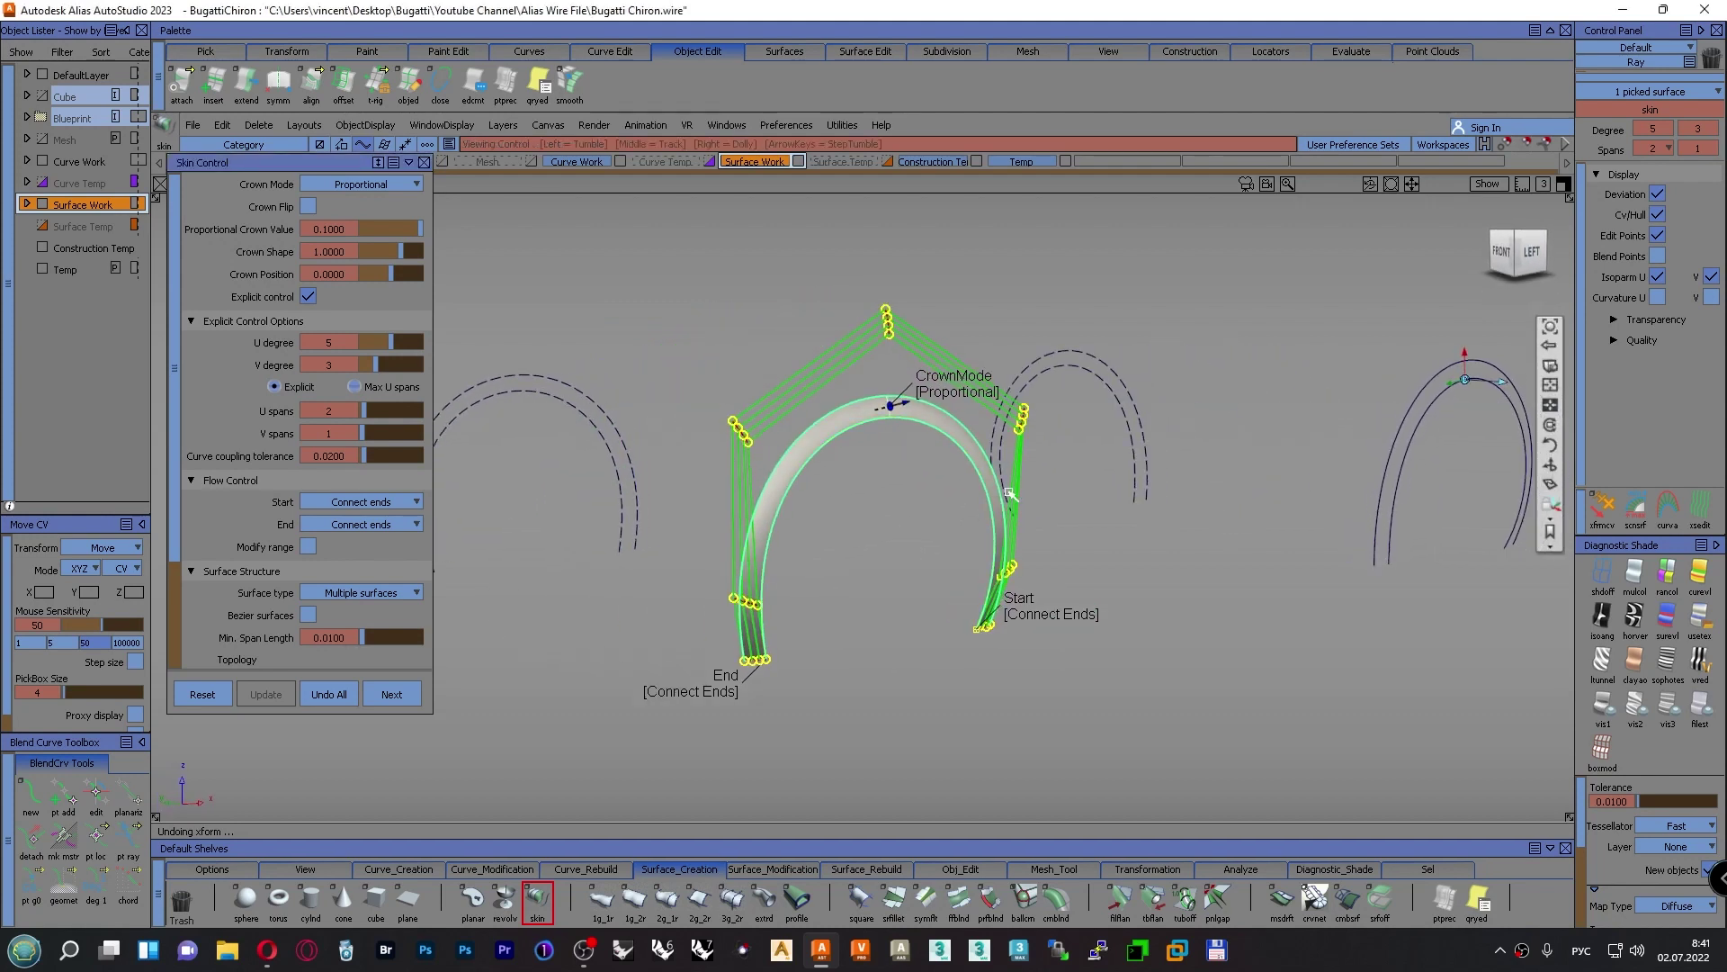
{"action": "left_click", "coordinate": [1657, 214]}
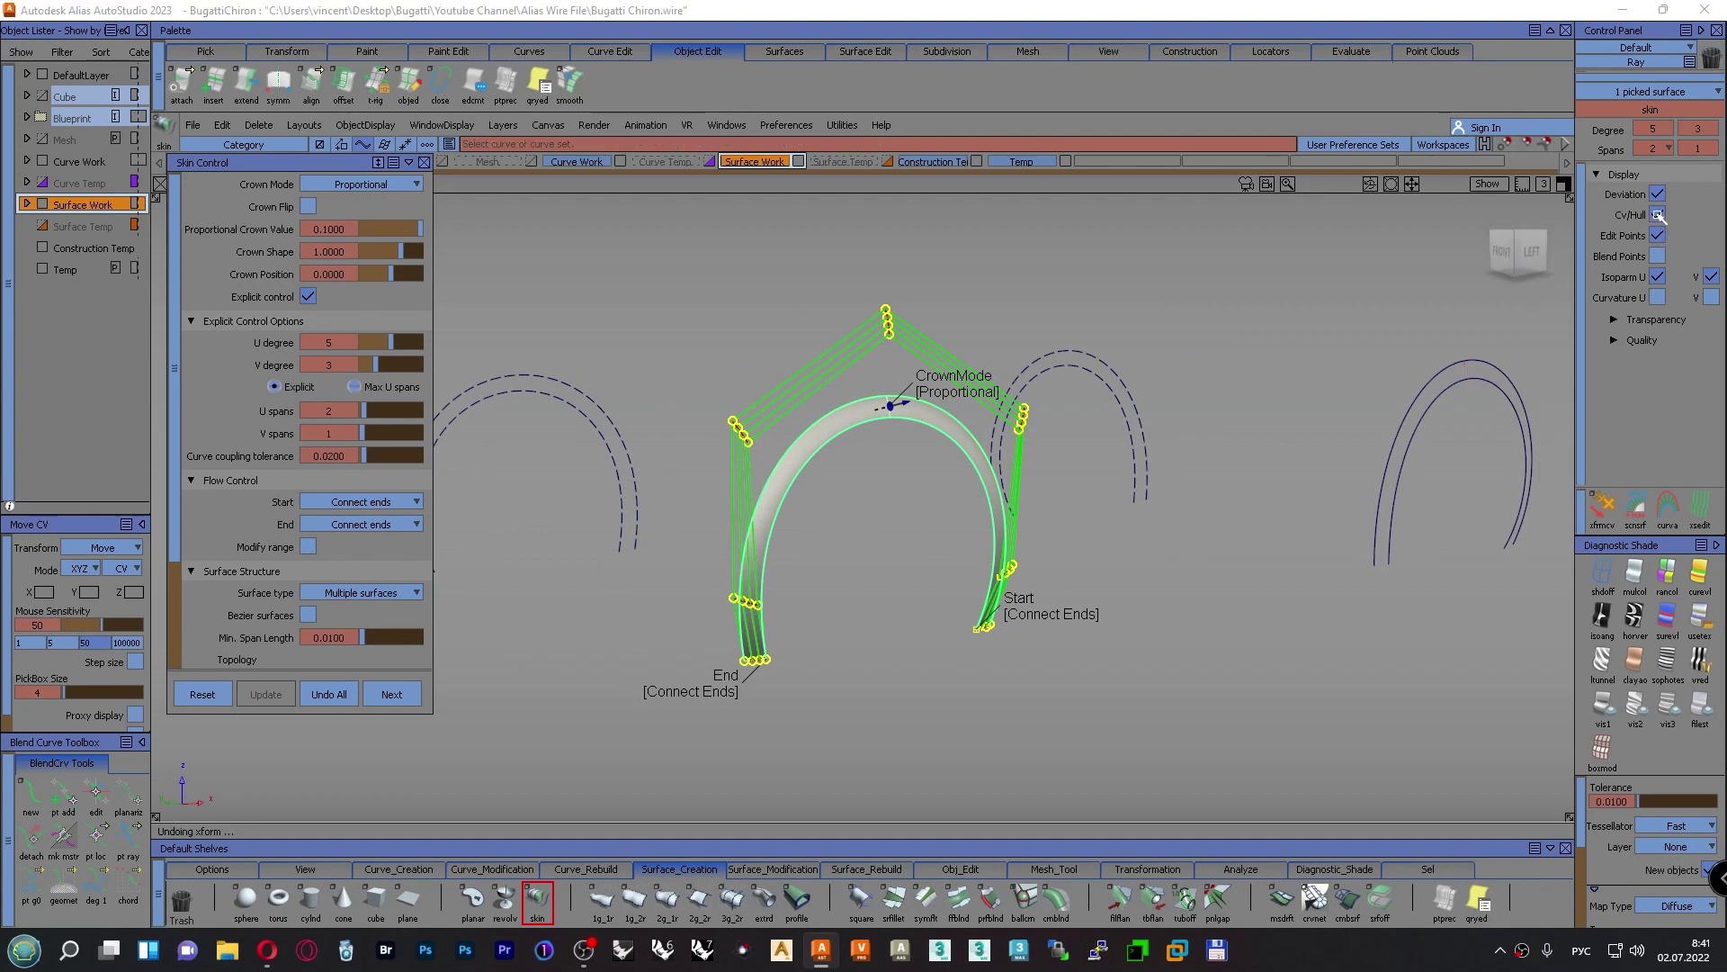
{"action": "right_click_drag", "start_coordinate": [774, 653], "coordinate": [724, 632], "text": "alt+shift"}
{"action": "left_click_drag", "start_coordinate": [726, 632], "coordinate": [984, 501], "text": "alt+shift"}
{"action": "middle_click_drag", "start_coordinate": [957, 442], "coordinate": [983, 510], "text": "alt+shift"}
{"action": "middle_click_drag", "start_coordinate": [826, 632], "coordinate": [864, 515], "text": "alt+shift"}
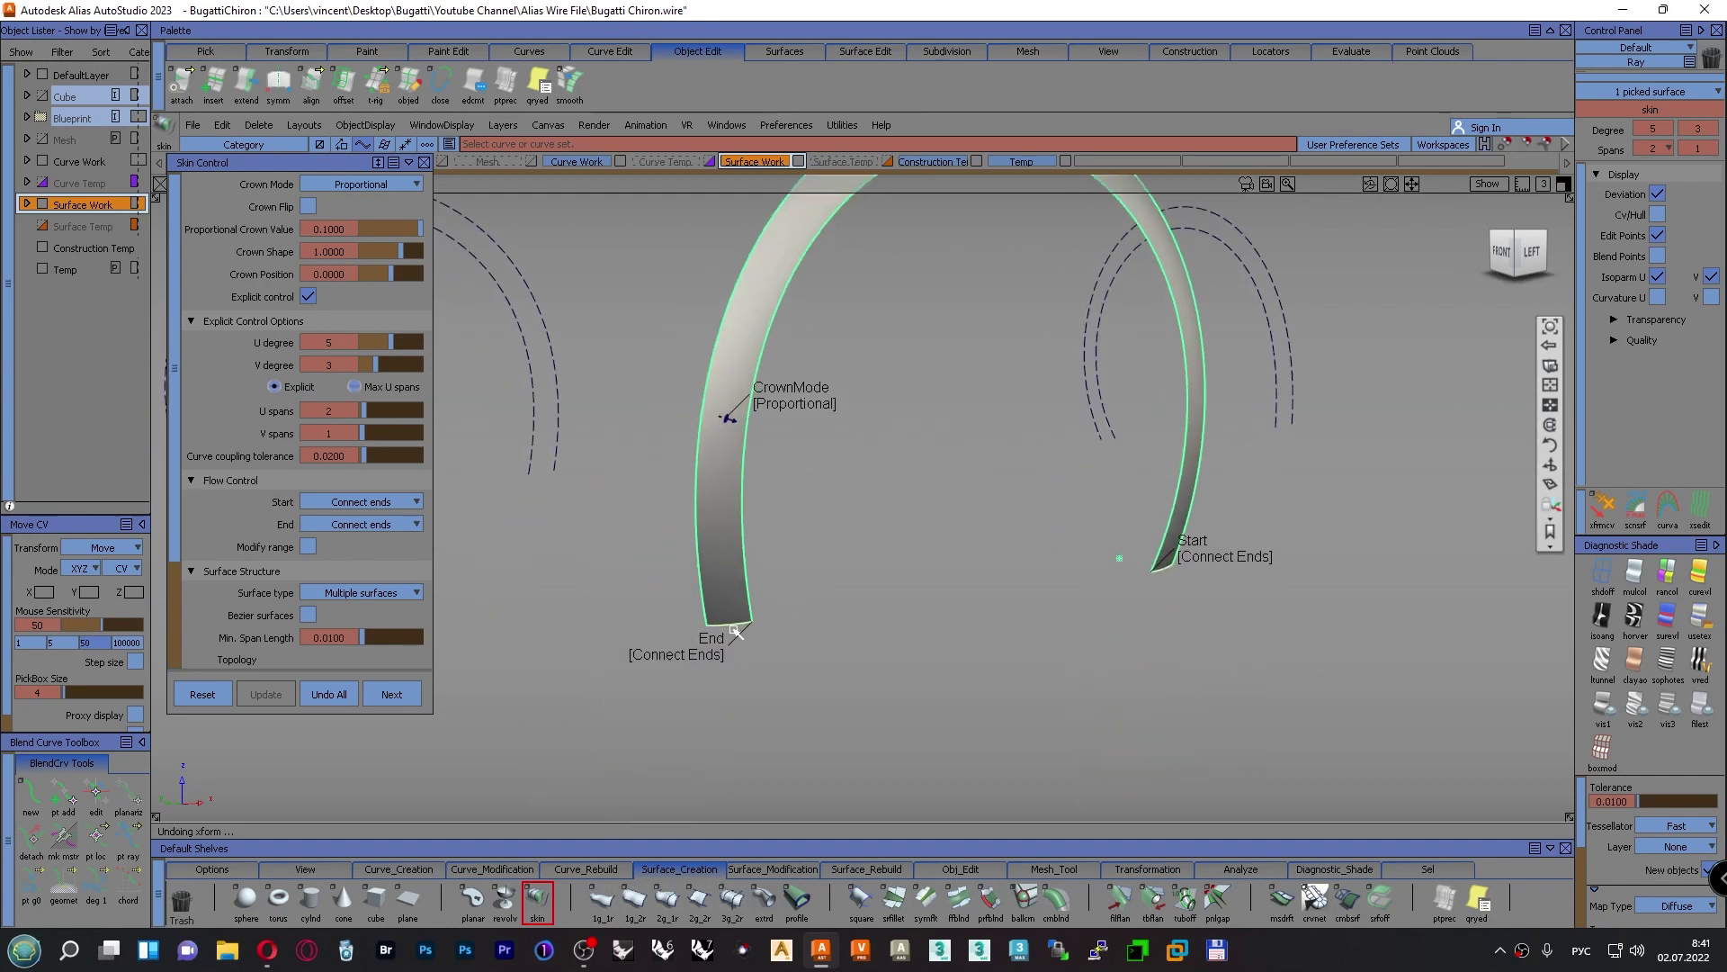
{"action": "left_click_drag", "start_coordinate": [733, 625], "coordinate": [746, 663], "text": "alt+shift"}
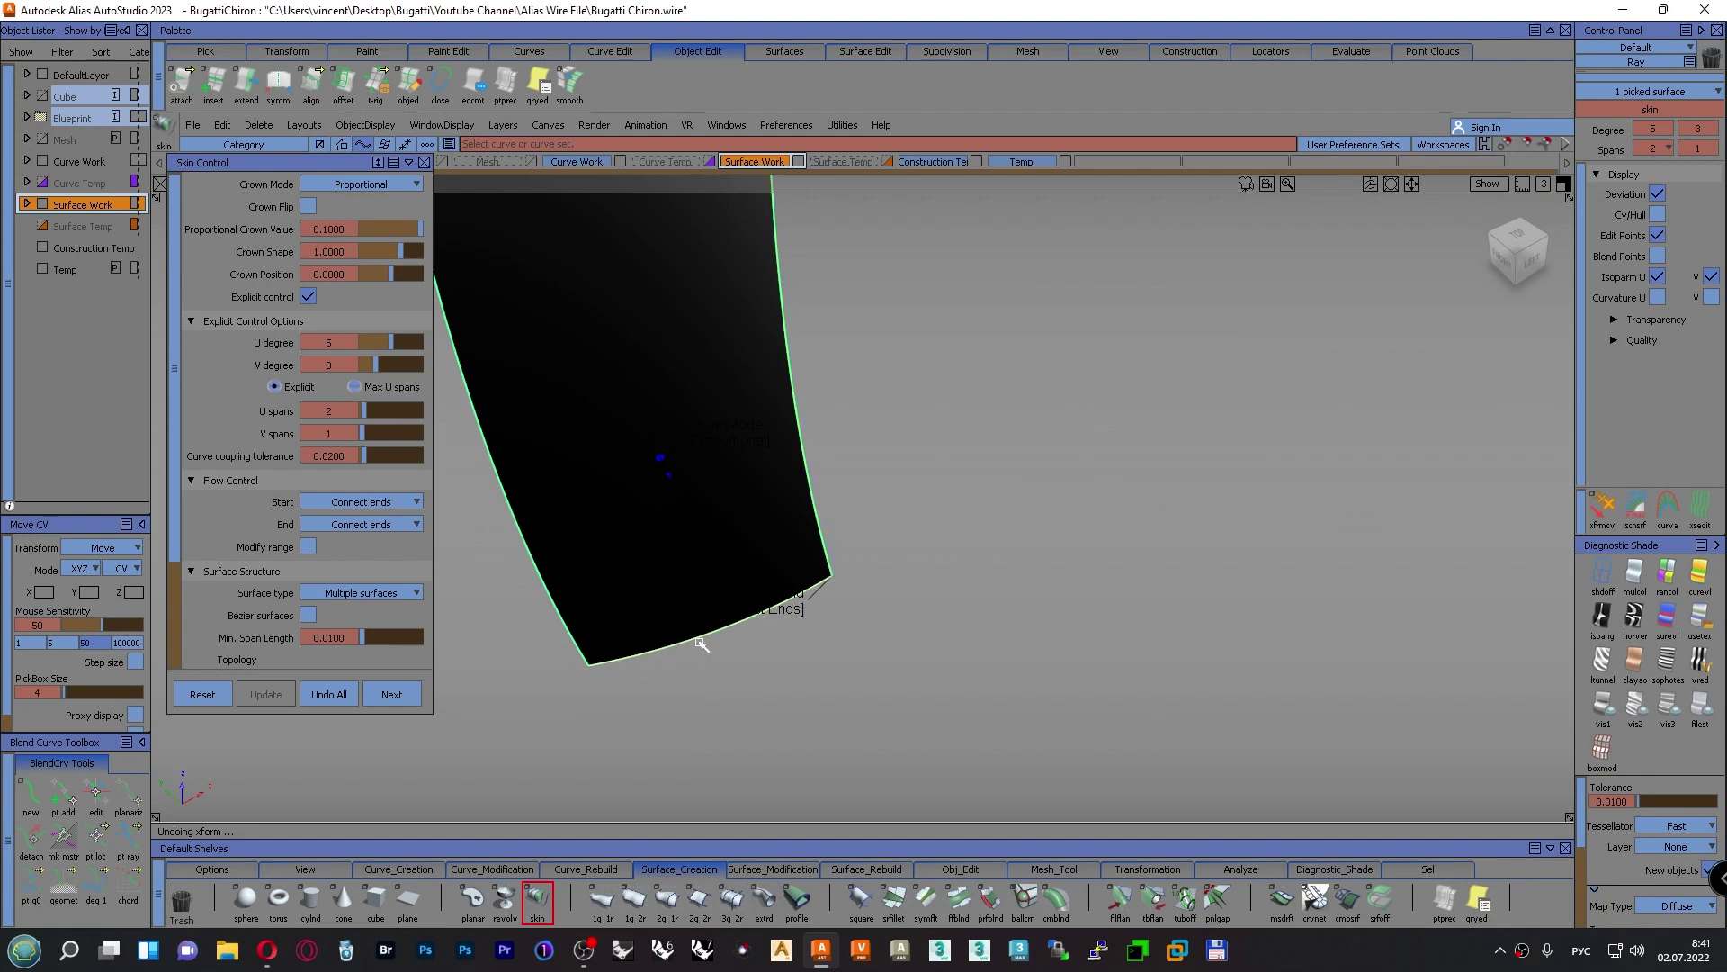
Set the front arch skin's Proportional Crown Value to 0.02
{"action": "left_click", "coordinate": [352, 228]}
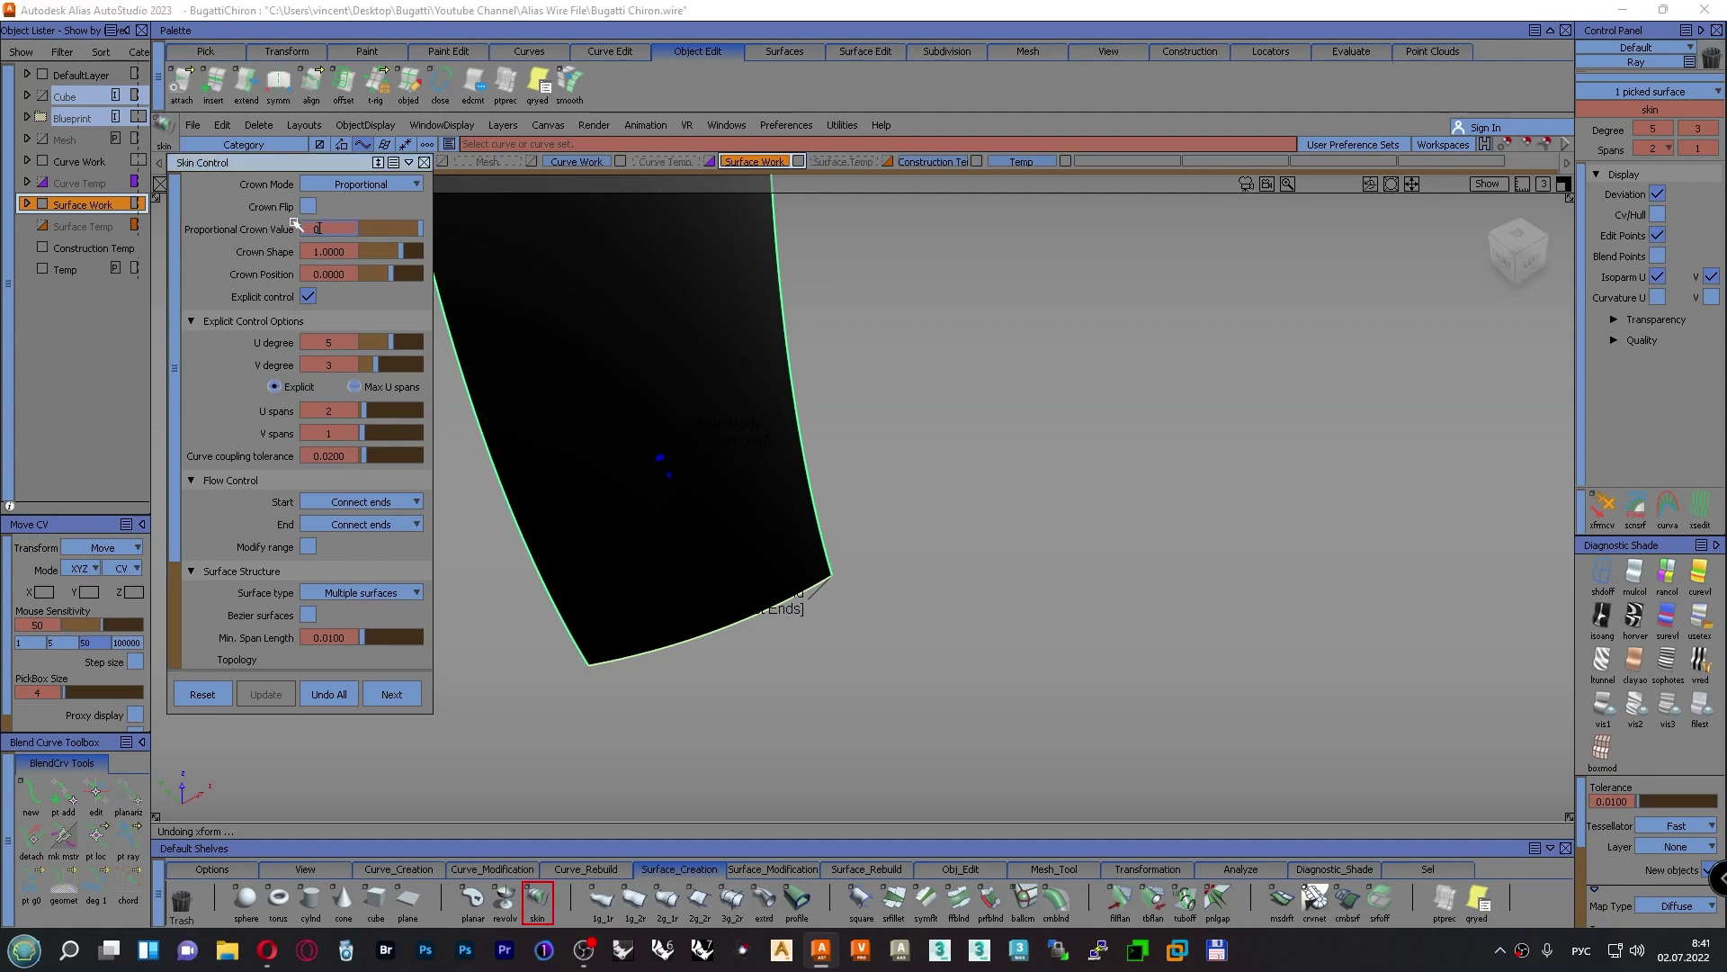
{"action": "type", "text": "0.01"}
{"action": "key", "text": "Return"}
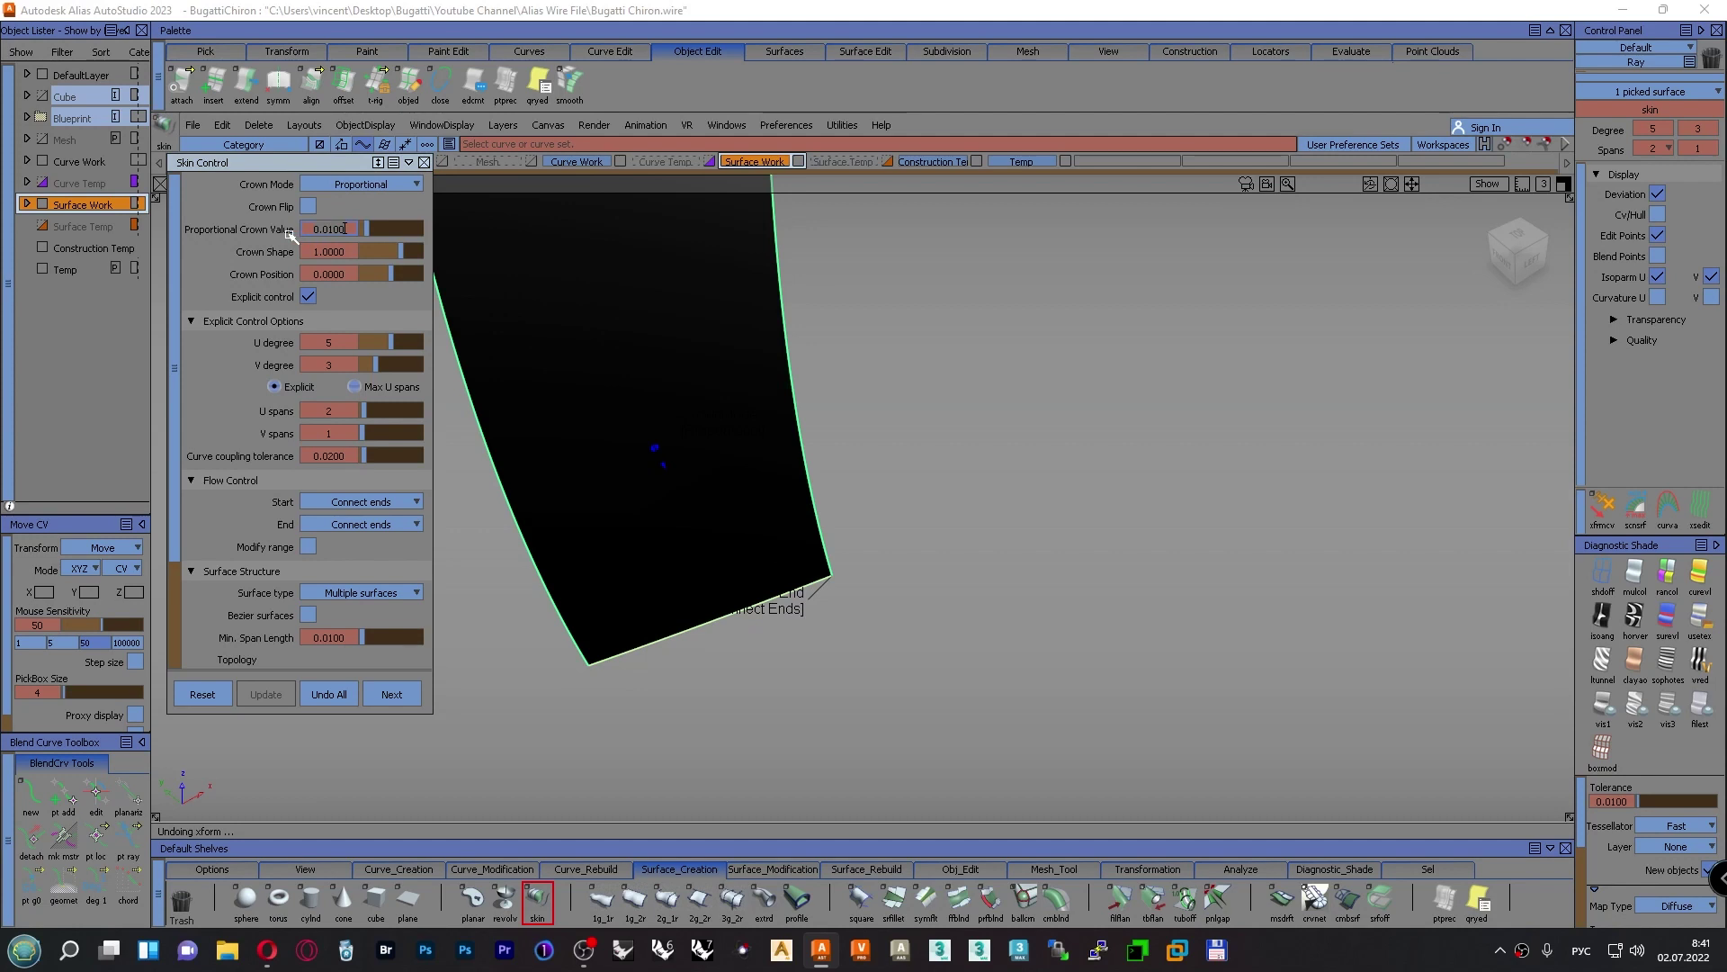
{"action": "type", "text": "02"}
{"action": "key", "text": "Return"}
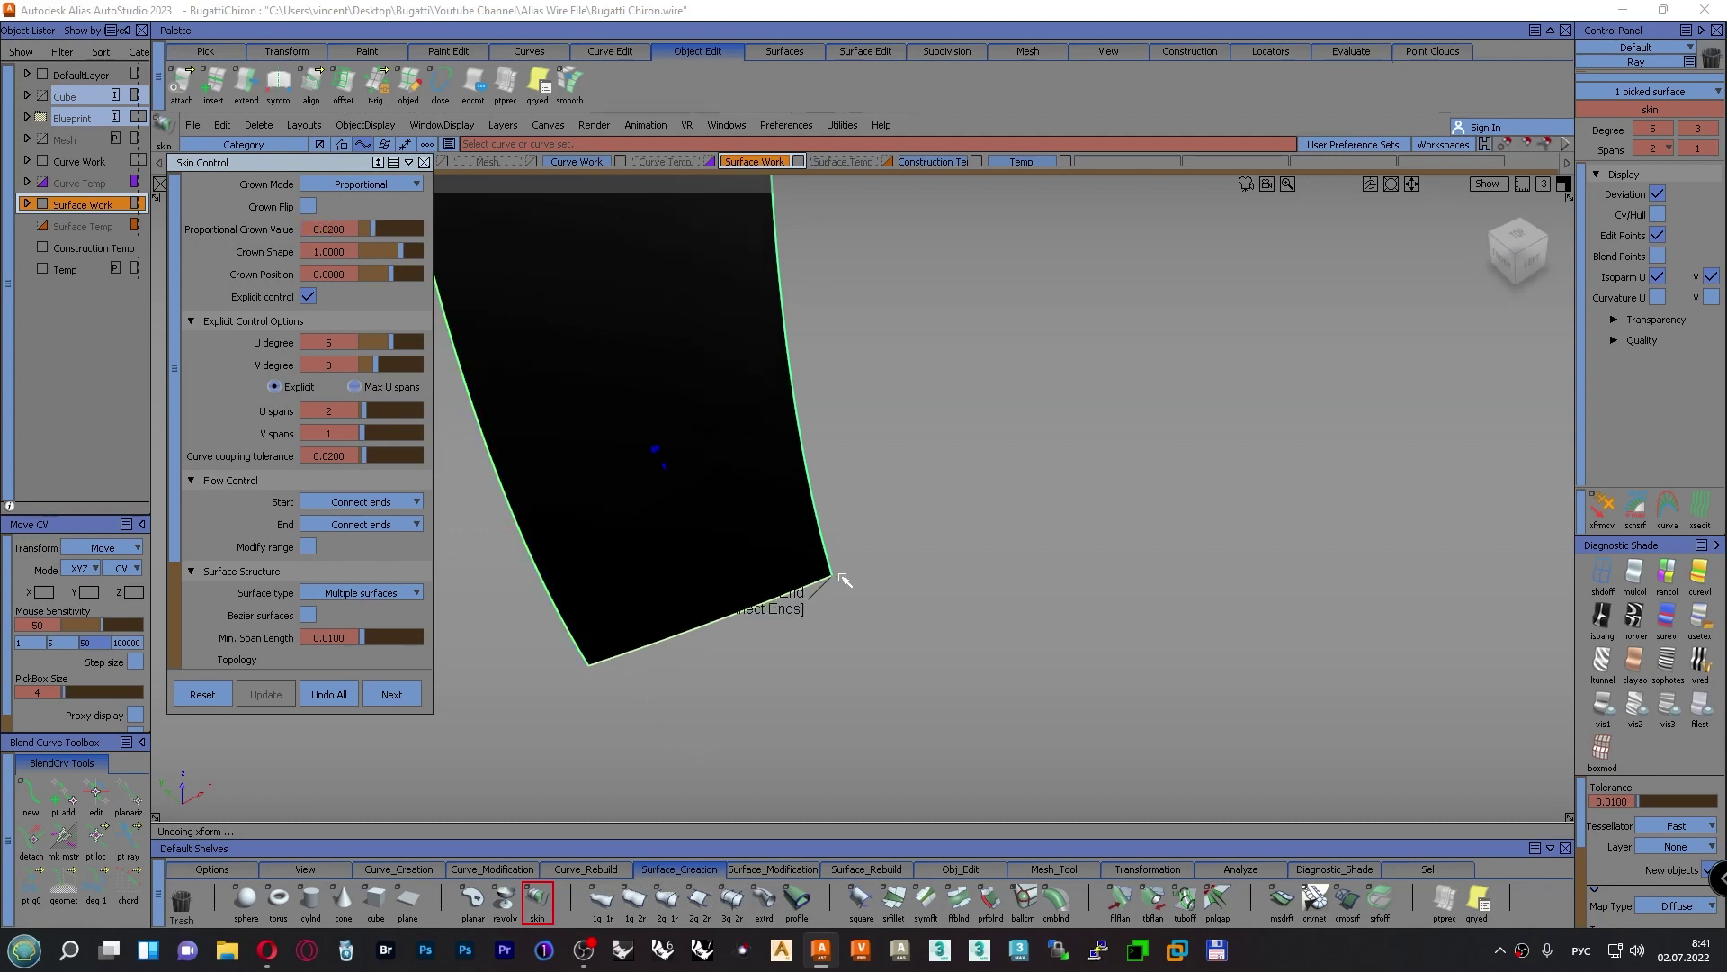
Examine the front arch skin's U curvature combs at a comb scale of 9 from several angles
{"action": "left_click_drag", "start_coordinate": [751, 614], "coordinate": [981, 486], "text": "alt+shift"}
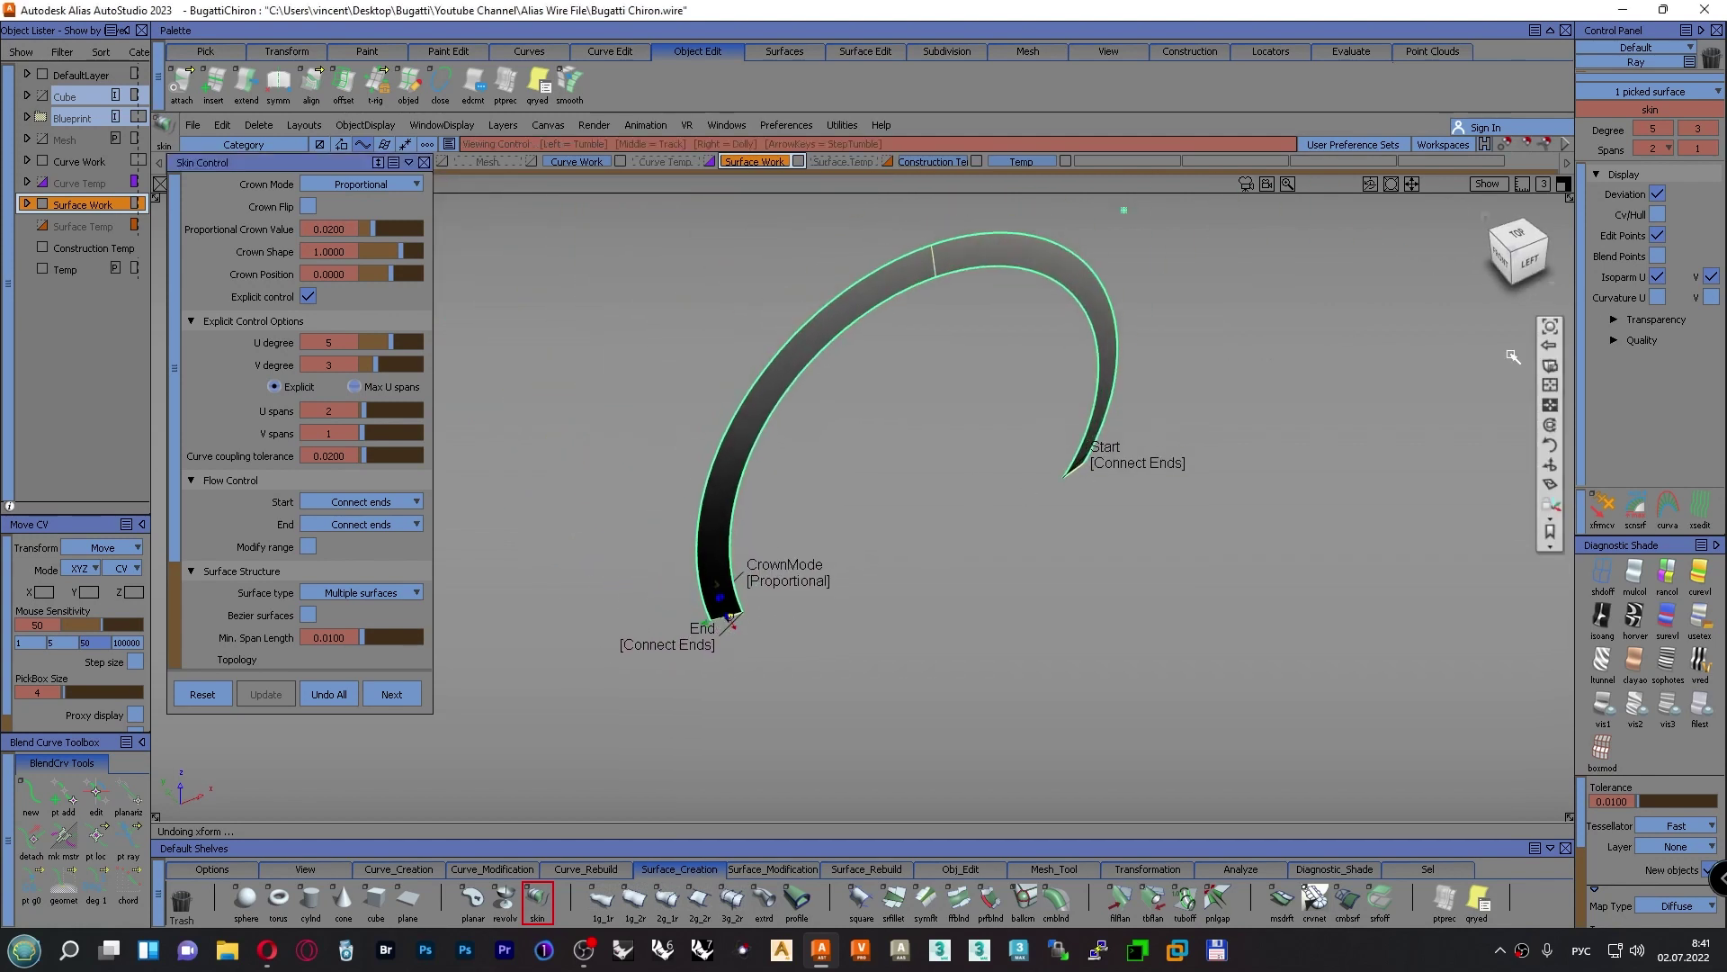
{"action": "left_click", "coordinate": [1655, 298]}
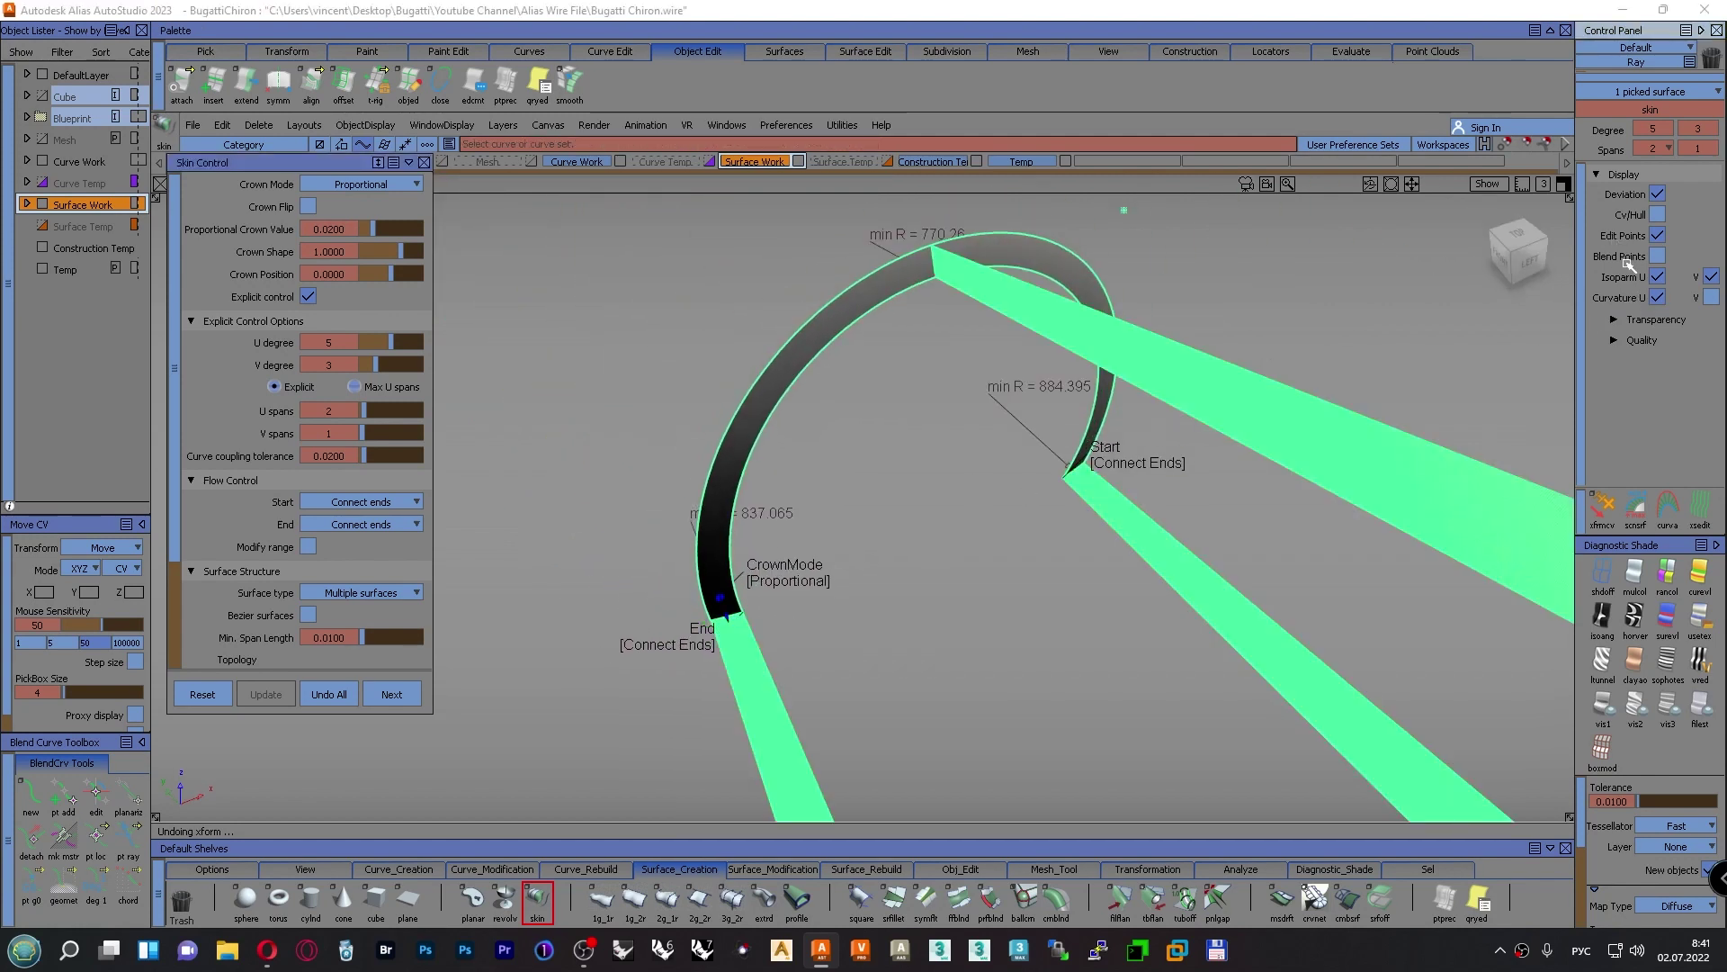
{"action": "middle_click_drag", "start_coordinate": [1630, 414], "coordinate": [1626, 349]}
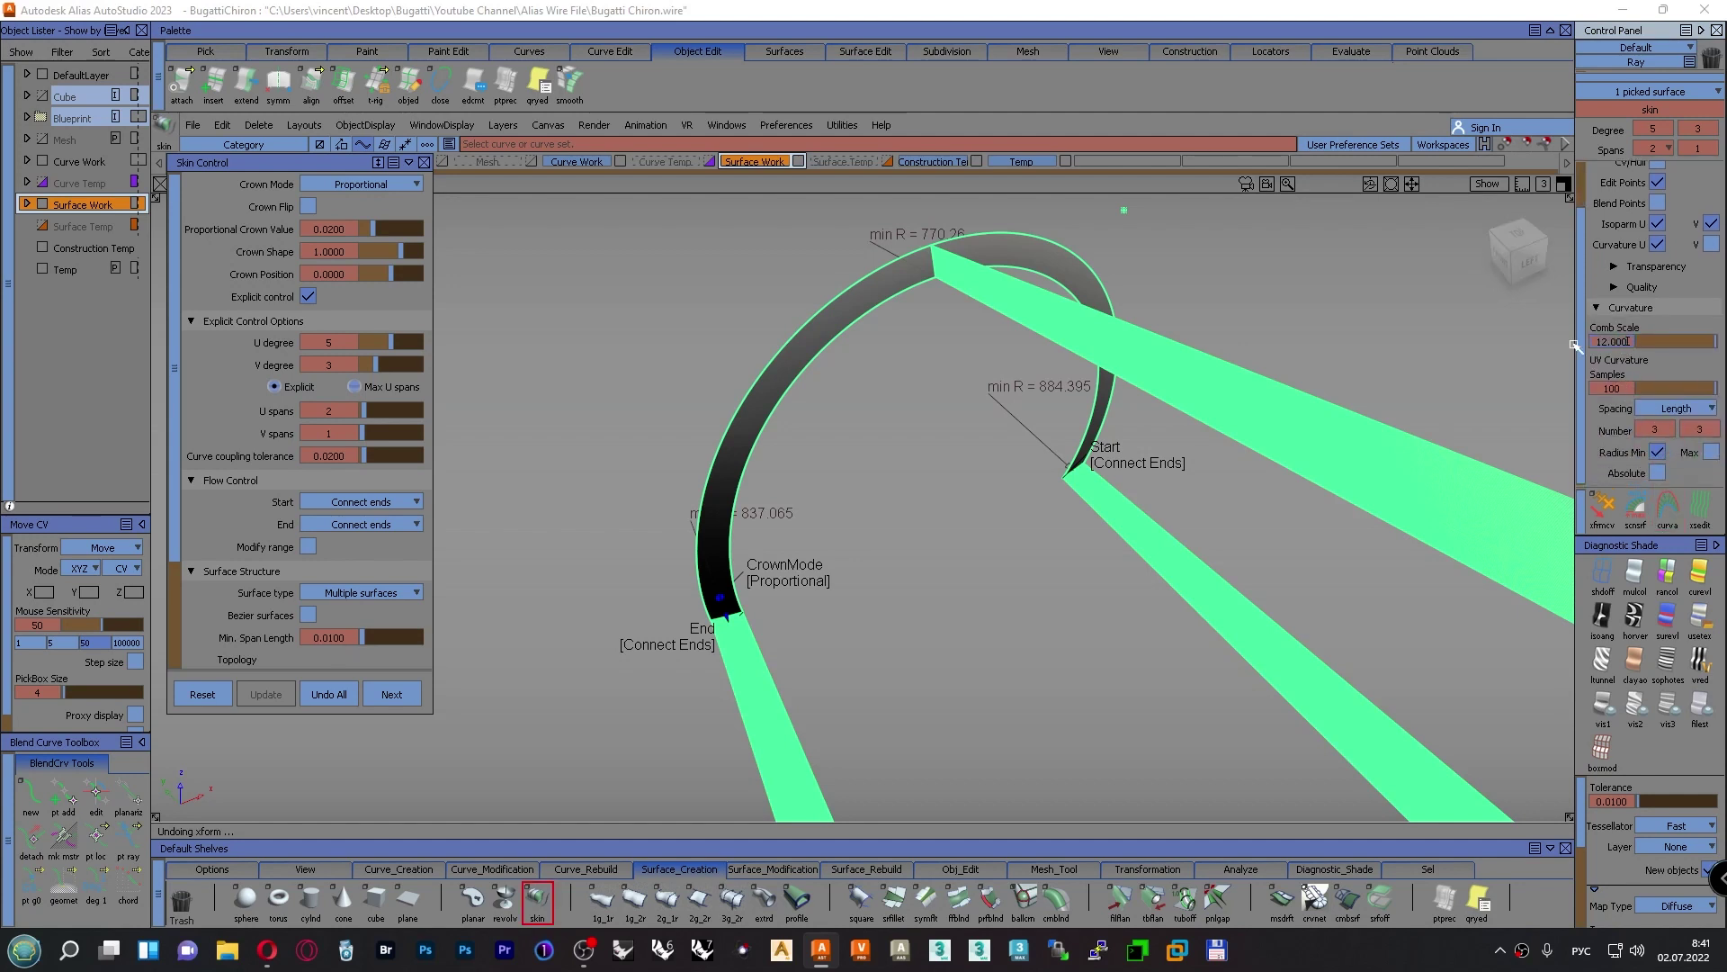
{"action": "type", "text": "9"}
{"action": "key", "text": "Return"}
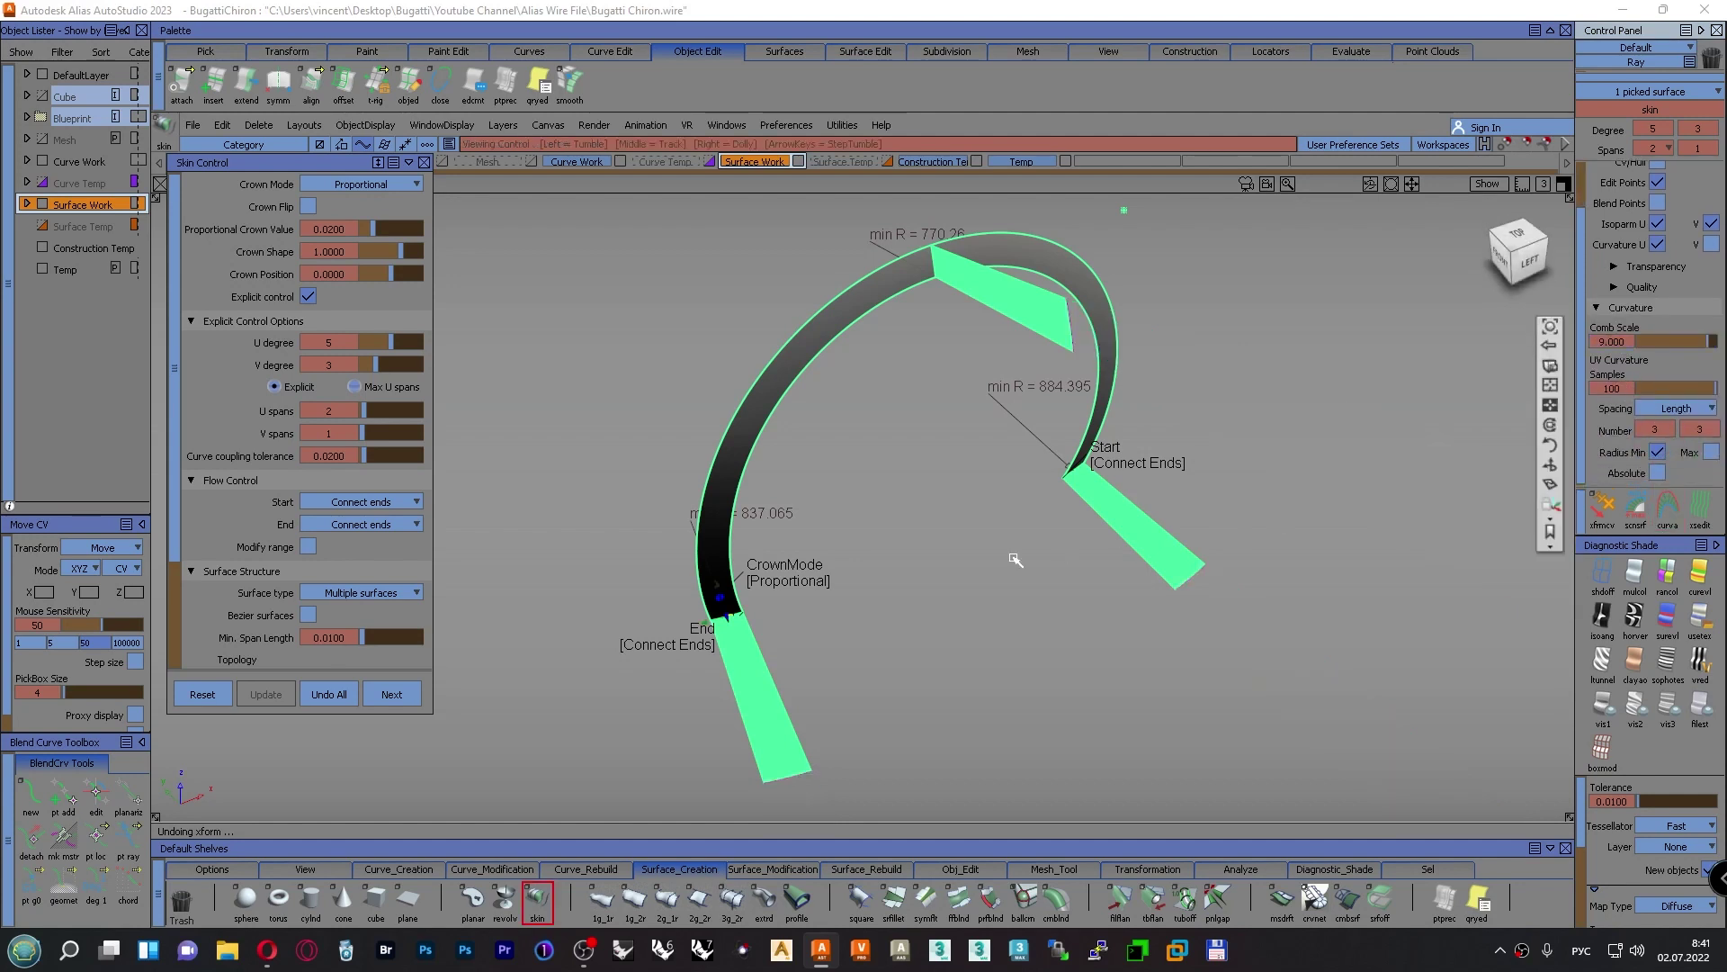
{"action": "left_click_drag", "start_coordinate": [902, 591], "coordinate": [1017, 418], "text": "alt+shift"}
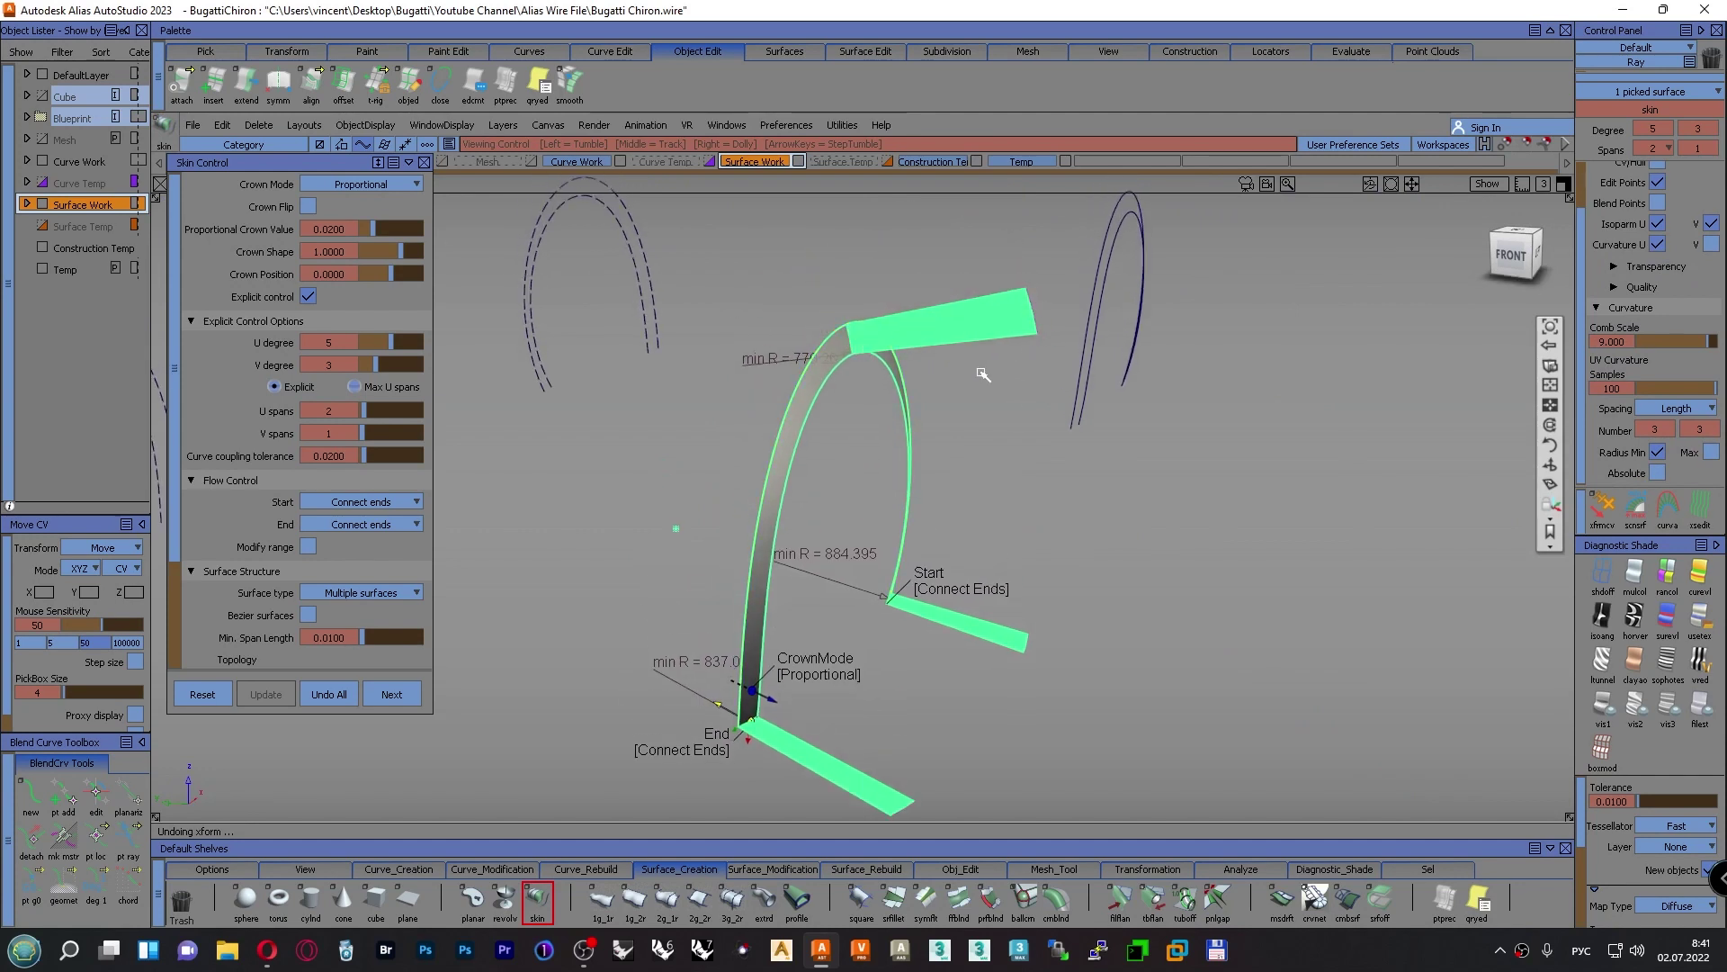
{"action": "left_click_drag", "start_coordinate": [984, 374], "coordinate": [1025, 660], "text": "alt+shift"}
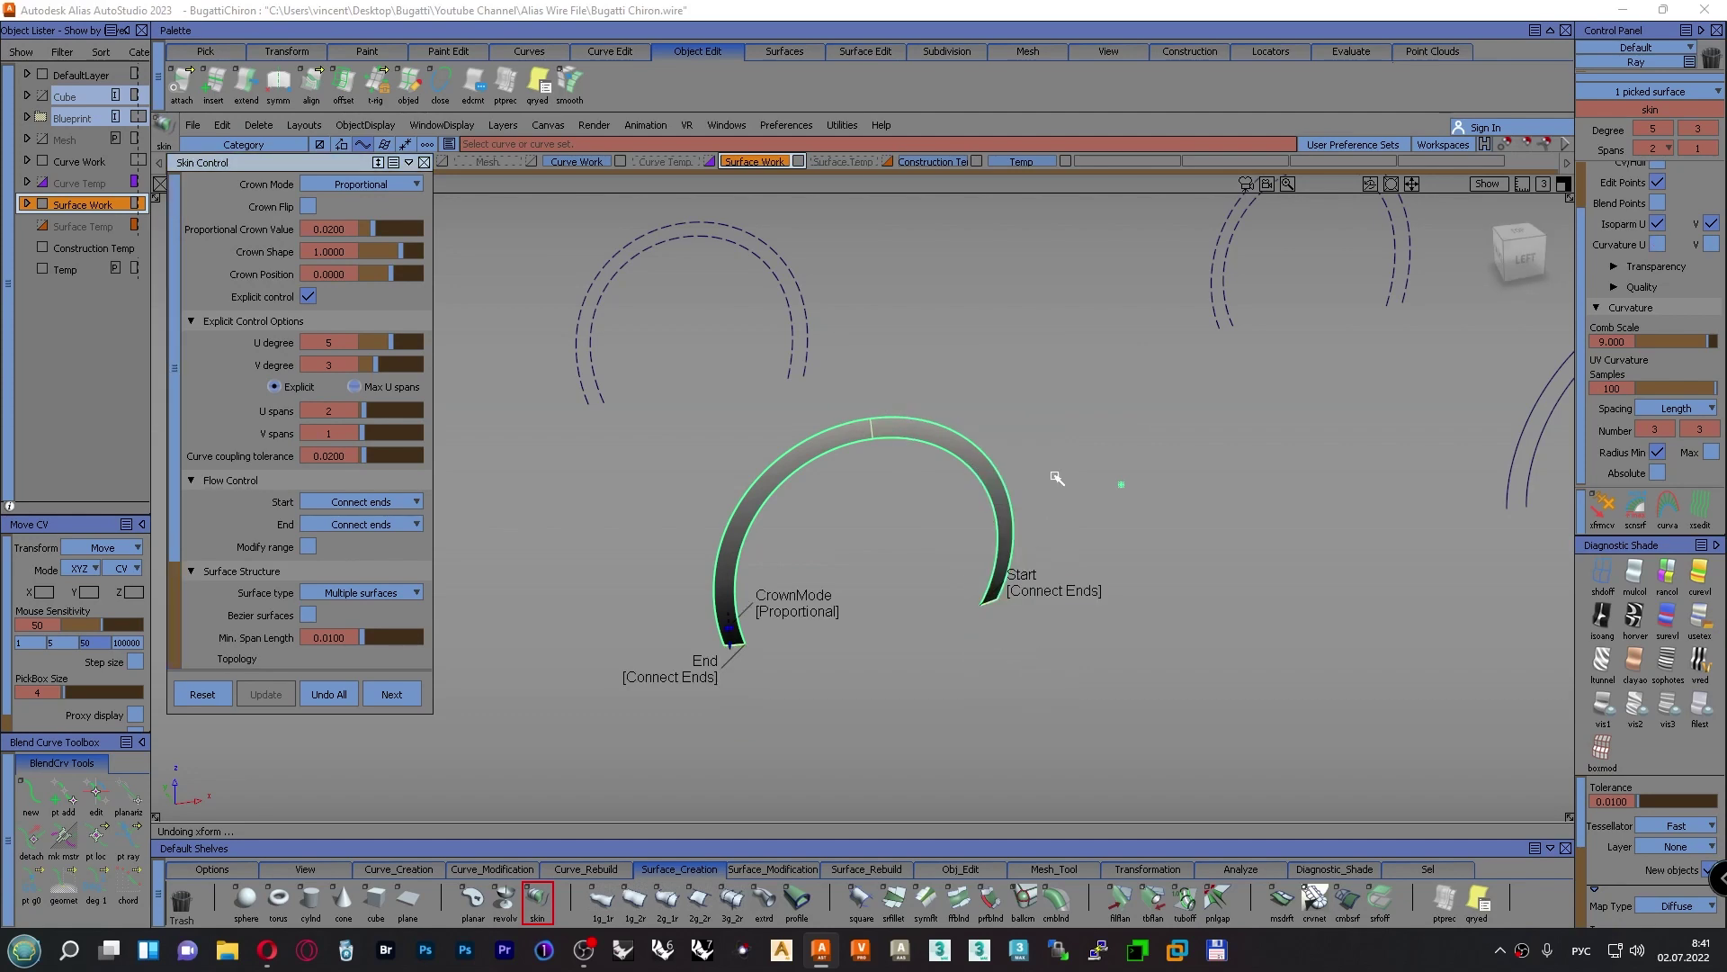
Skin a surface between the rear wheel's inner and outer arch curves with Crown Flip enabled
{"action": "left_click_drag", "start_coordinate": [1054, 478], "coordinate": [1058, 435], "text": "ctrl+shift"}
{"action": "middle_click_drag", "start_coordinate": [1098, 455], "coordinate": [518, 454], "text": "alt+shift"}
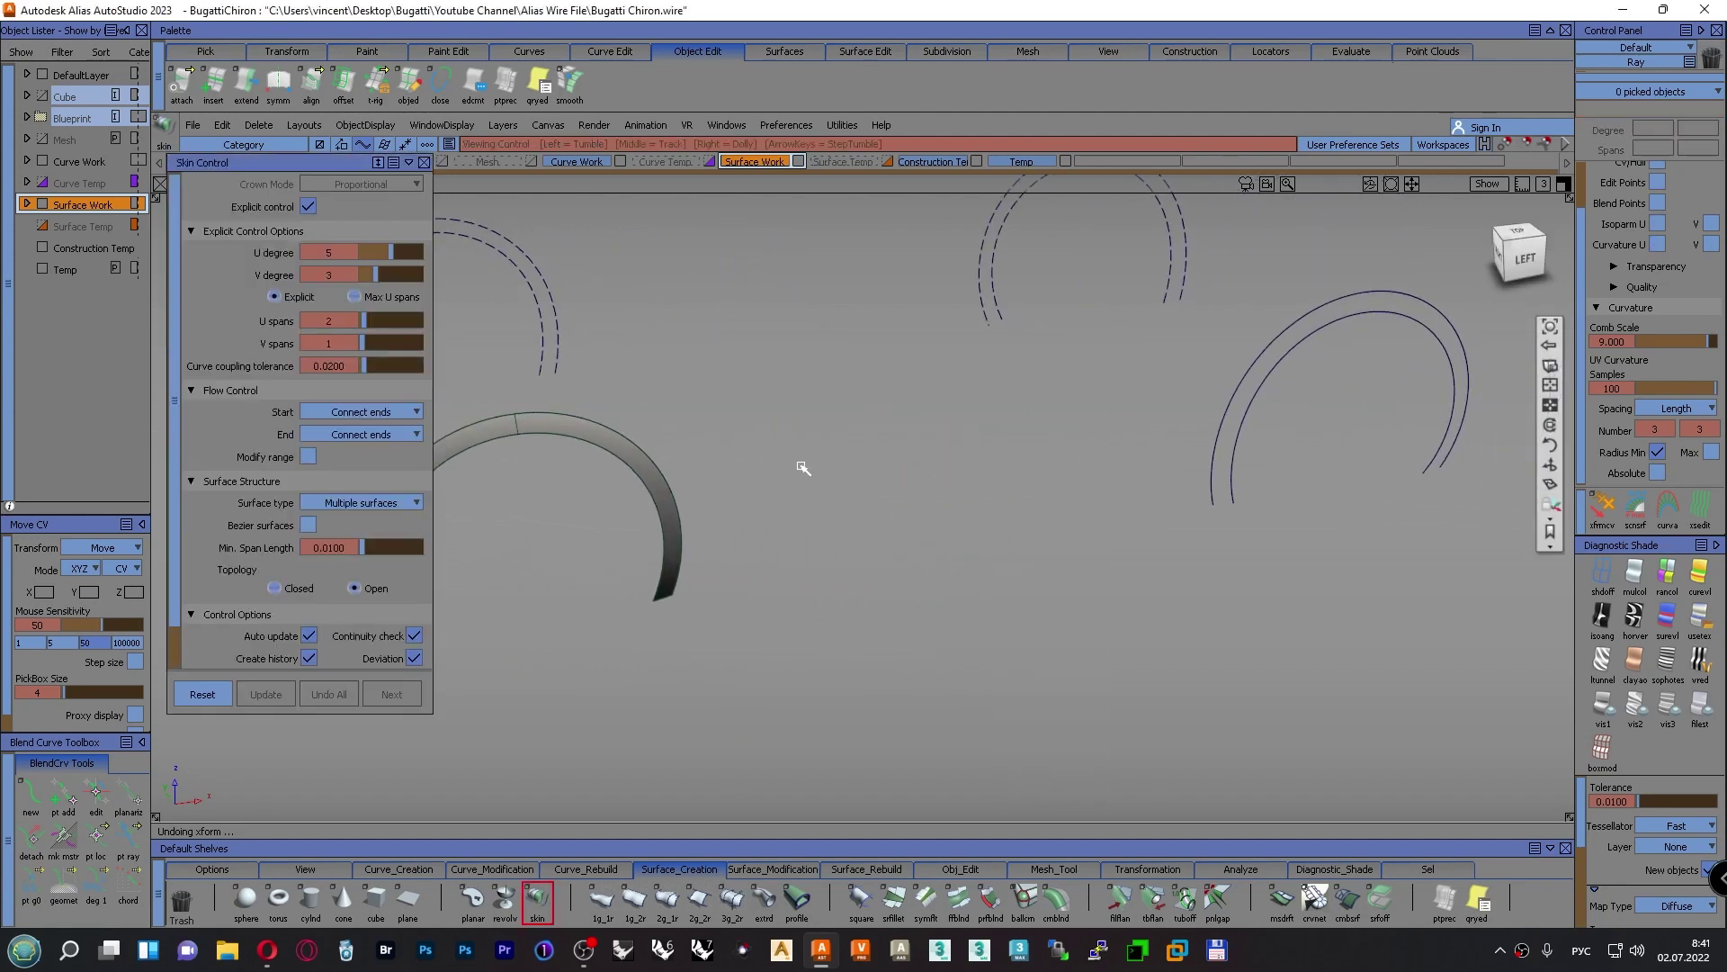
{"action": "right_click_drag", "start_coordinate": [804, 470], "coordinate": [804, 478], "text": "alt+shift"}
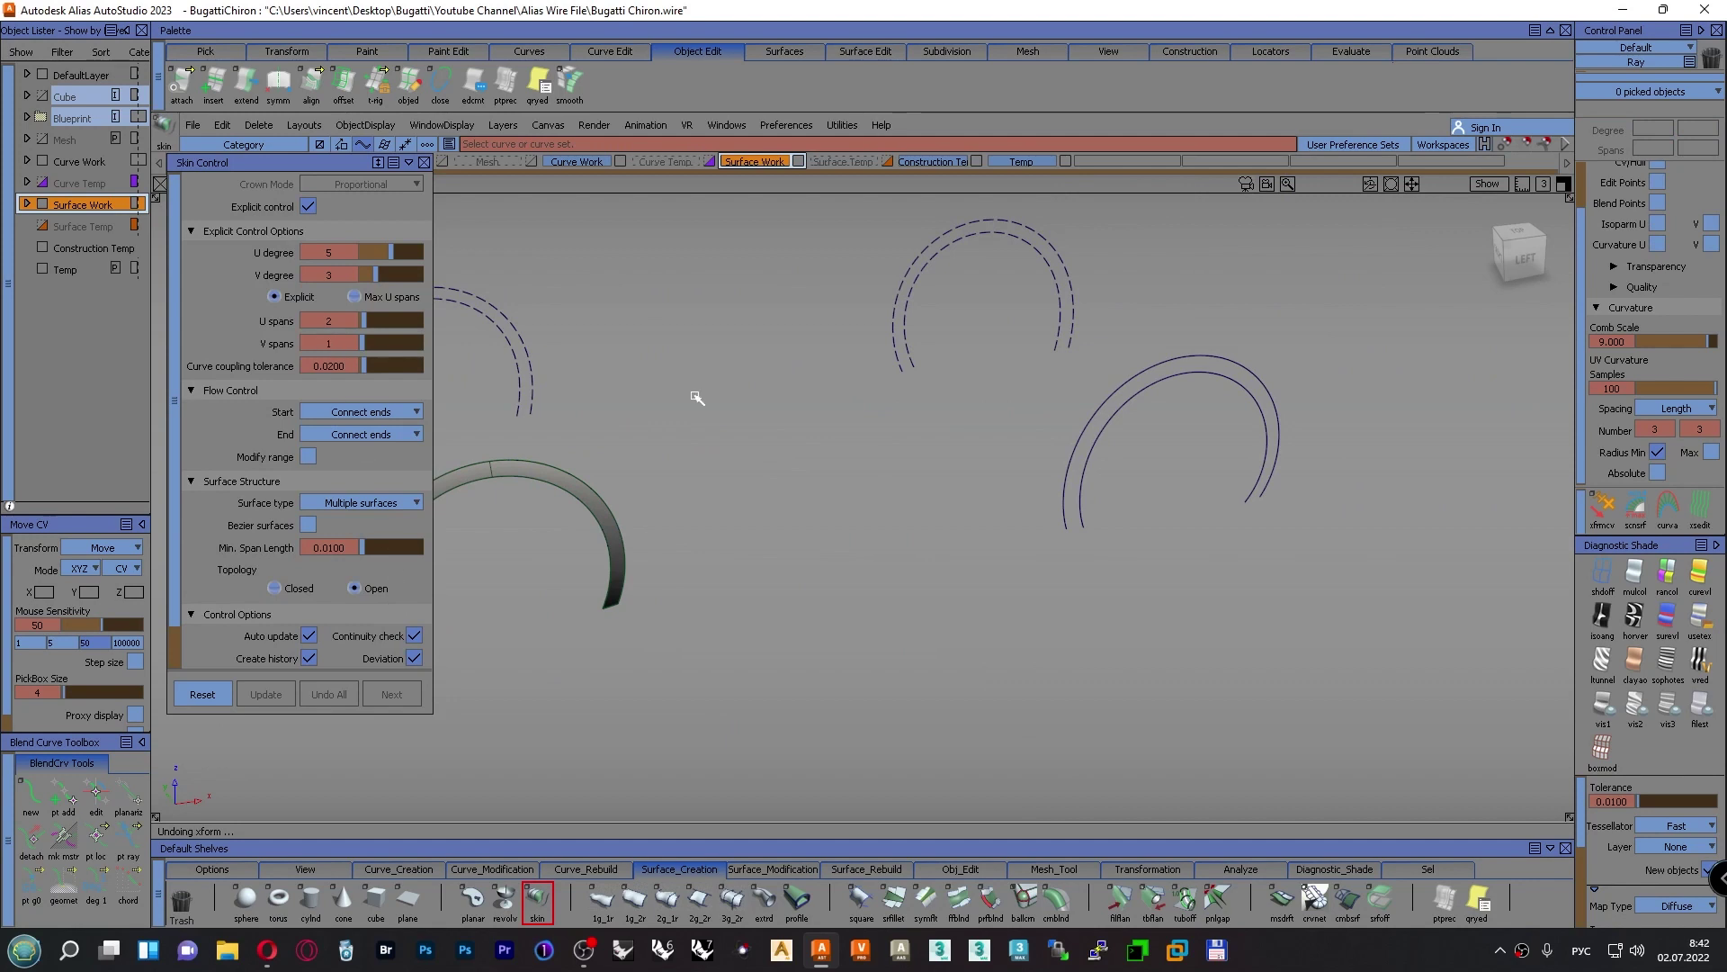
{"action": "left_click", "coordinate": [1085, 439]}
{"action": "left_click", "coordinate": [1085, 441]}
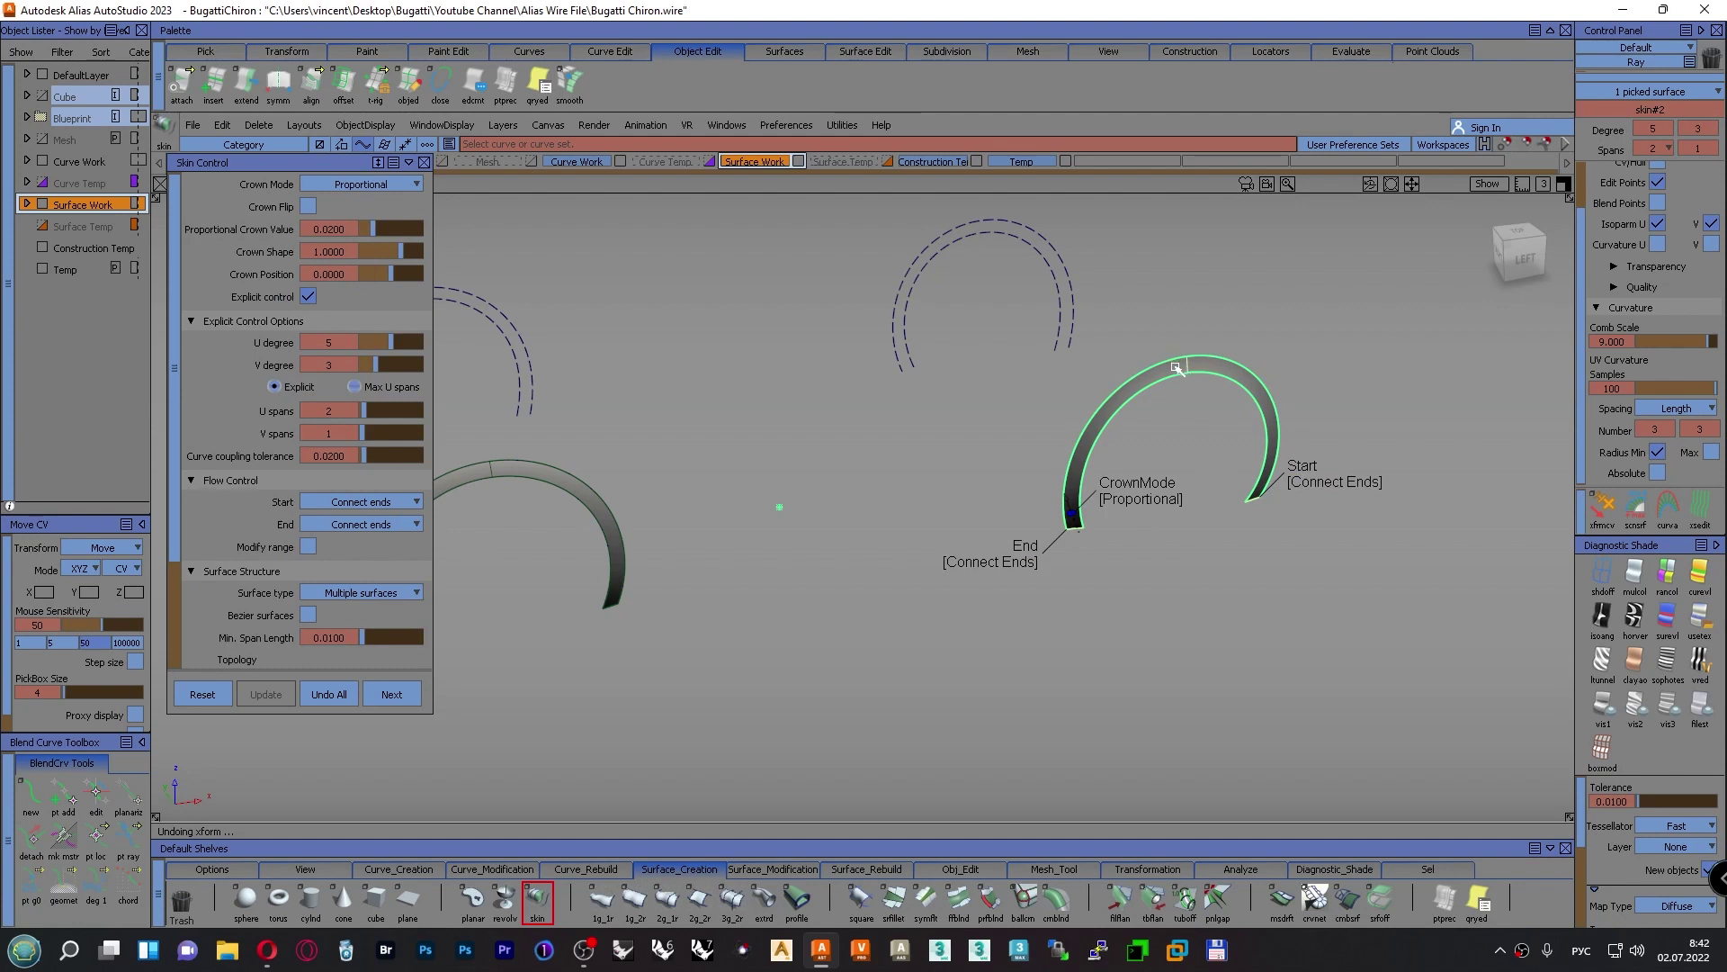
{"action": "middle_click_drag", "start_coordinate": [1177, 367], "coordinate": [1006, 411], "text": "alt+shift"}
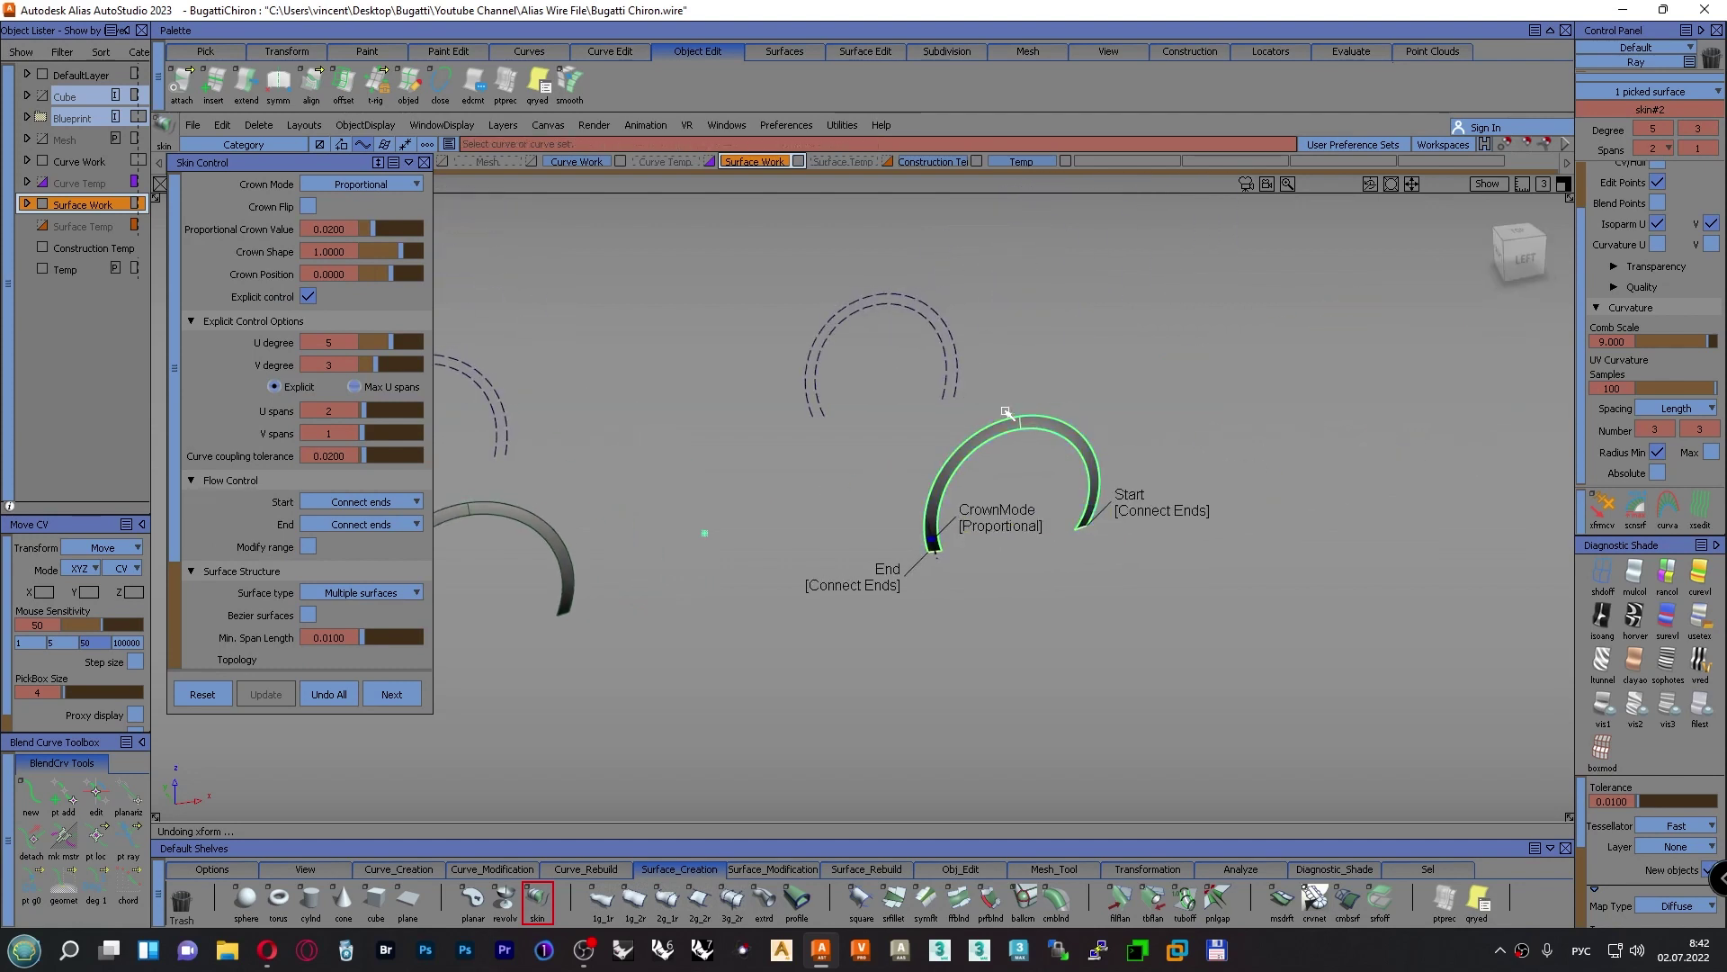
{"action": "left_click", "coordinate": [308, 206]}
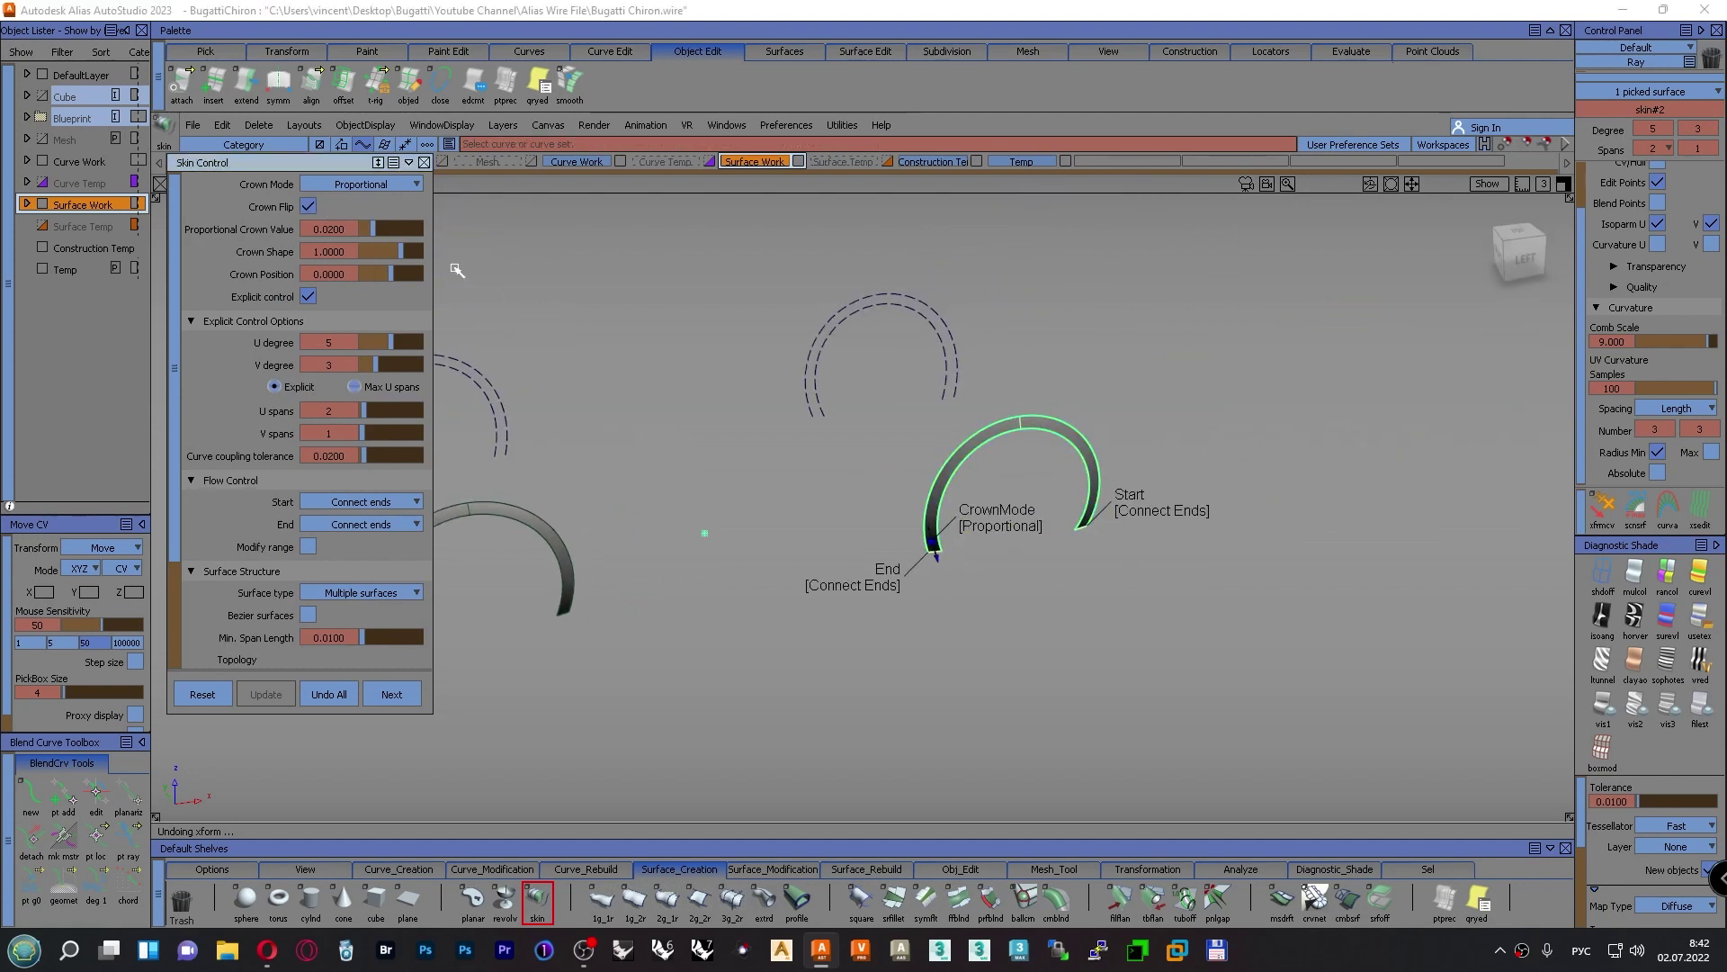
{"action": "left_click_drag", "start_coordinate": [1078, 351], "coordinate": [1083, 314], "text": "ctrl+shift"}
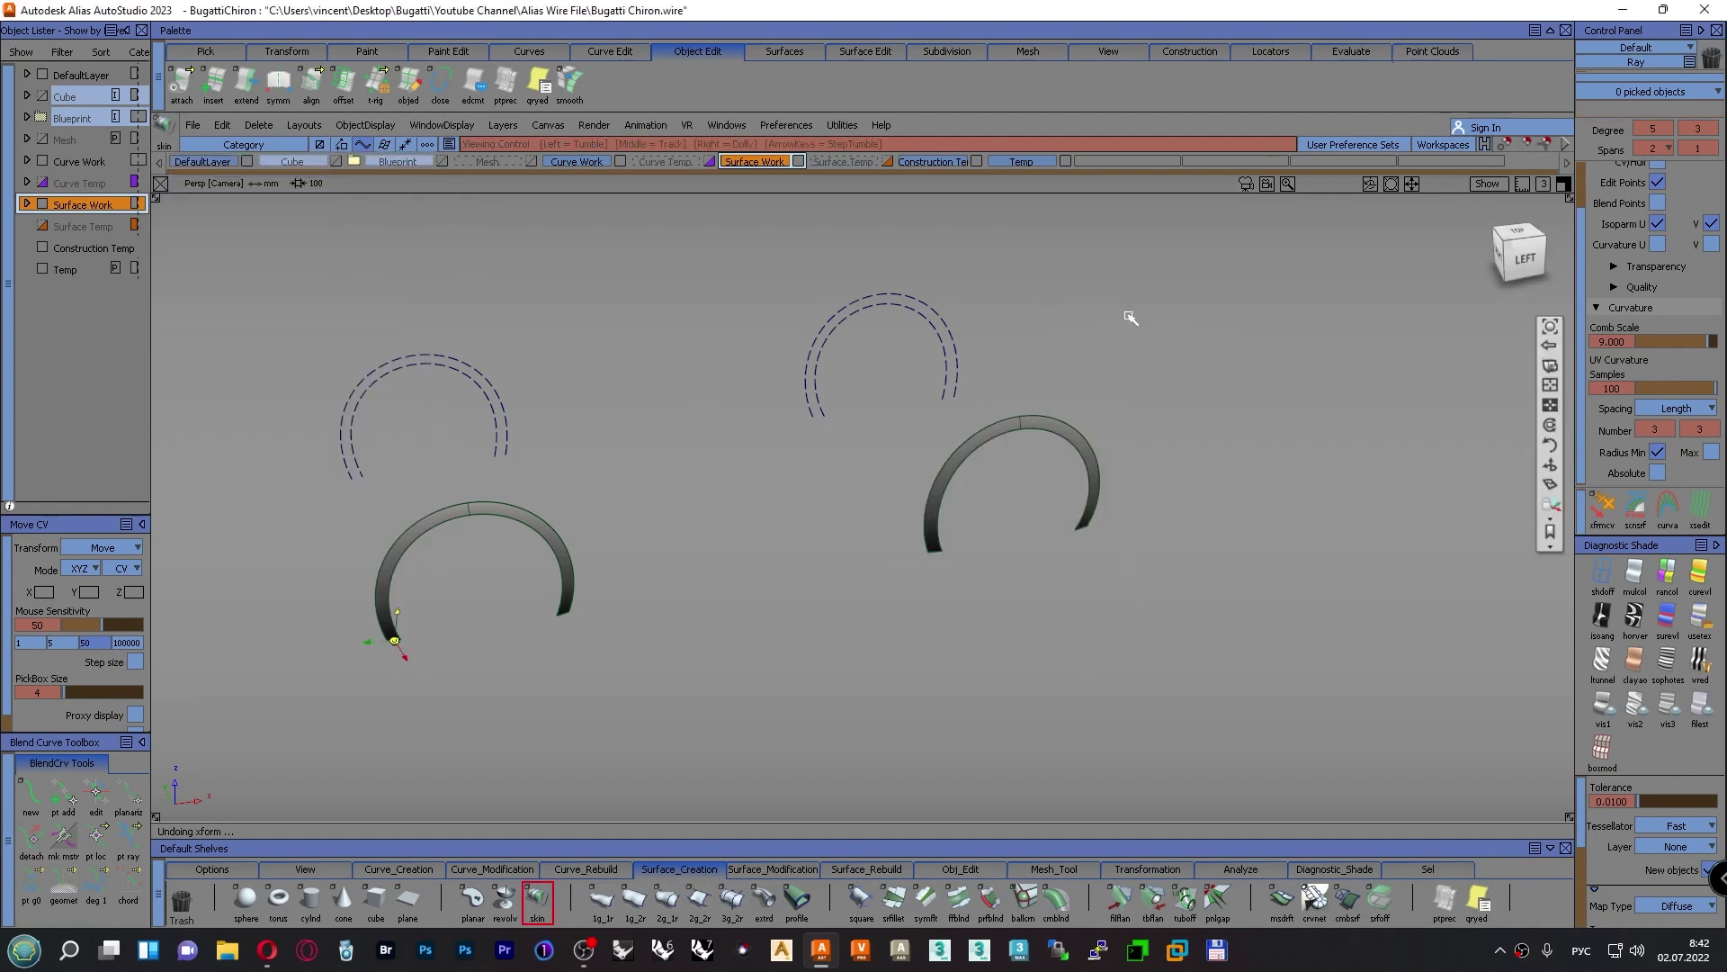
Turn on symmetry for the Surface Work layer, then close the skin options and show the Mesh layer
{"action": "right_click_drag", "start_coordinate": [1130, 315], "coordinate": [1092, 366], "text": "alt+shift"}
{"action": "middle_click_drag", "start_coordinate": [886, 520], "coordinate": [1175, 405], "text": "alt+shift"}
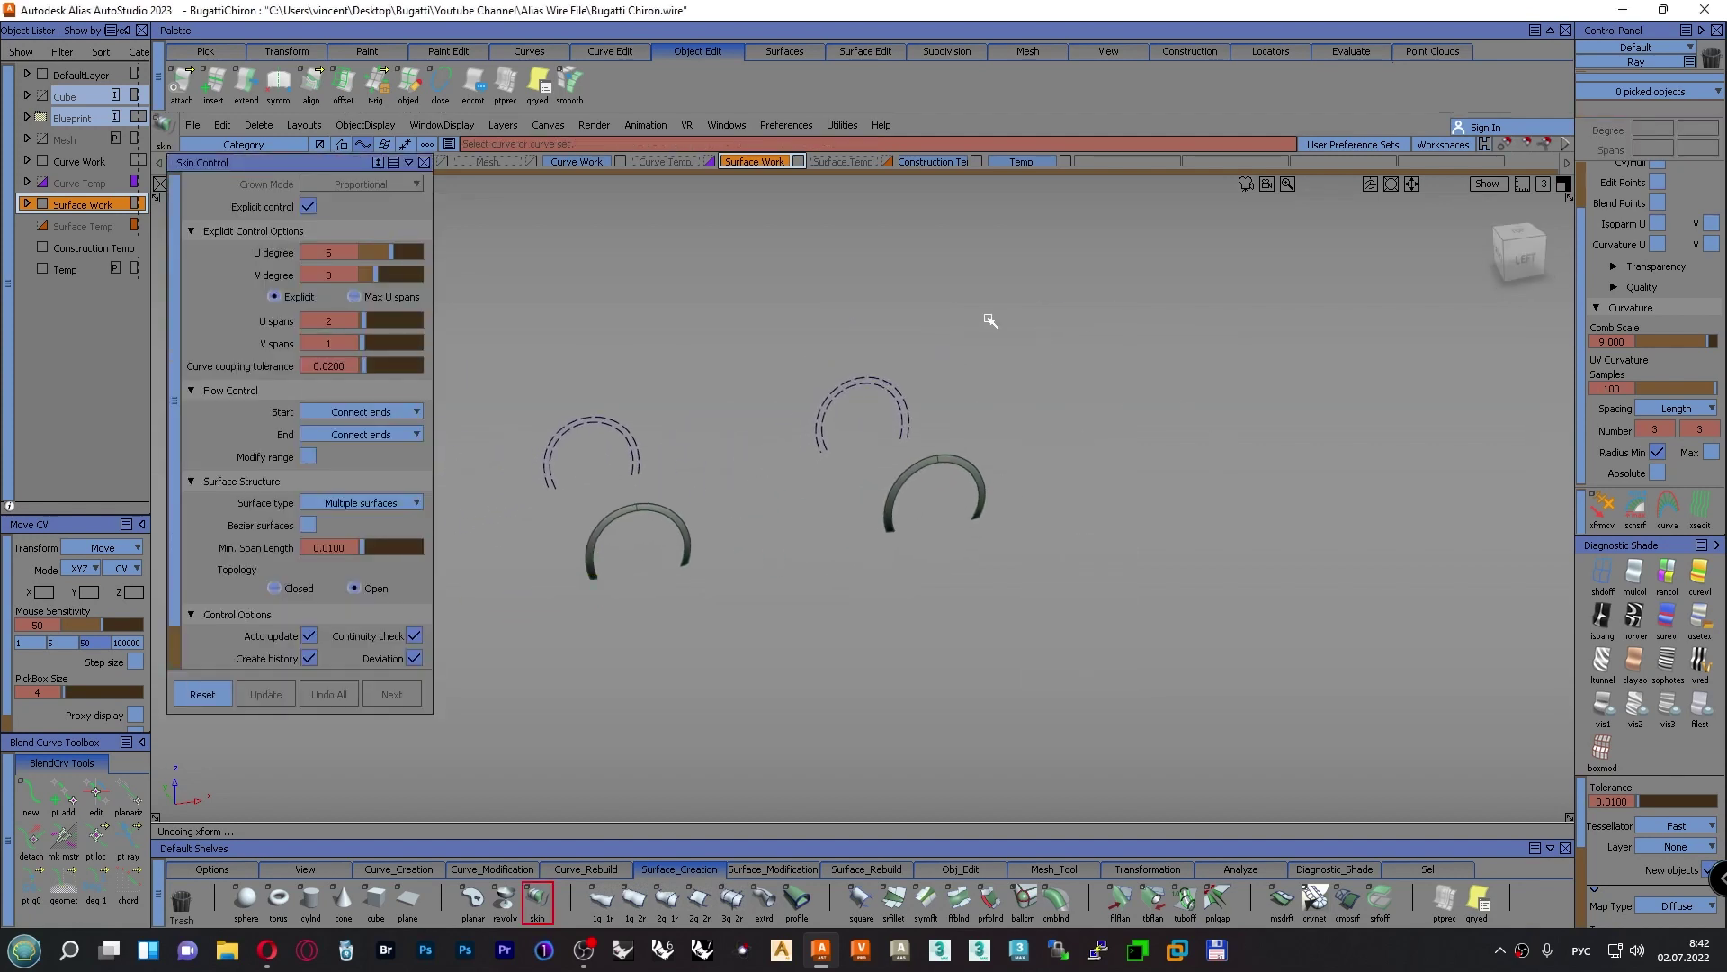
{"action": "left_click_drag", "start_coordinate": [773, 160], "coordinate": [786, 241]}
{"action": "left_click_drag", "start_coordinate": [1167, 378], "coordinate": [1174, 332], "text": "ctrl+shift"}
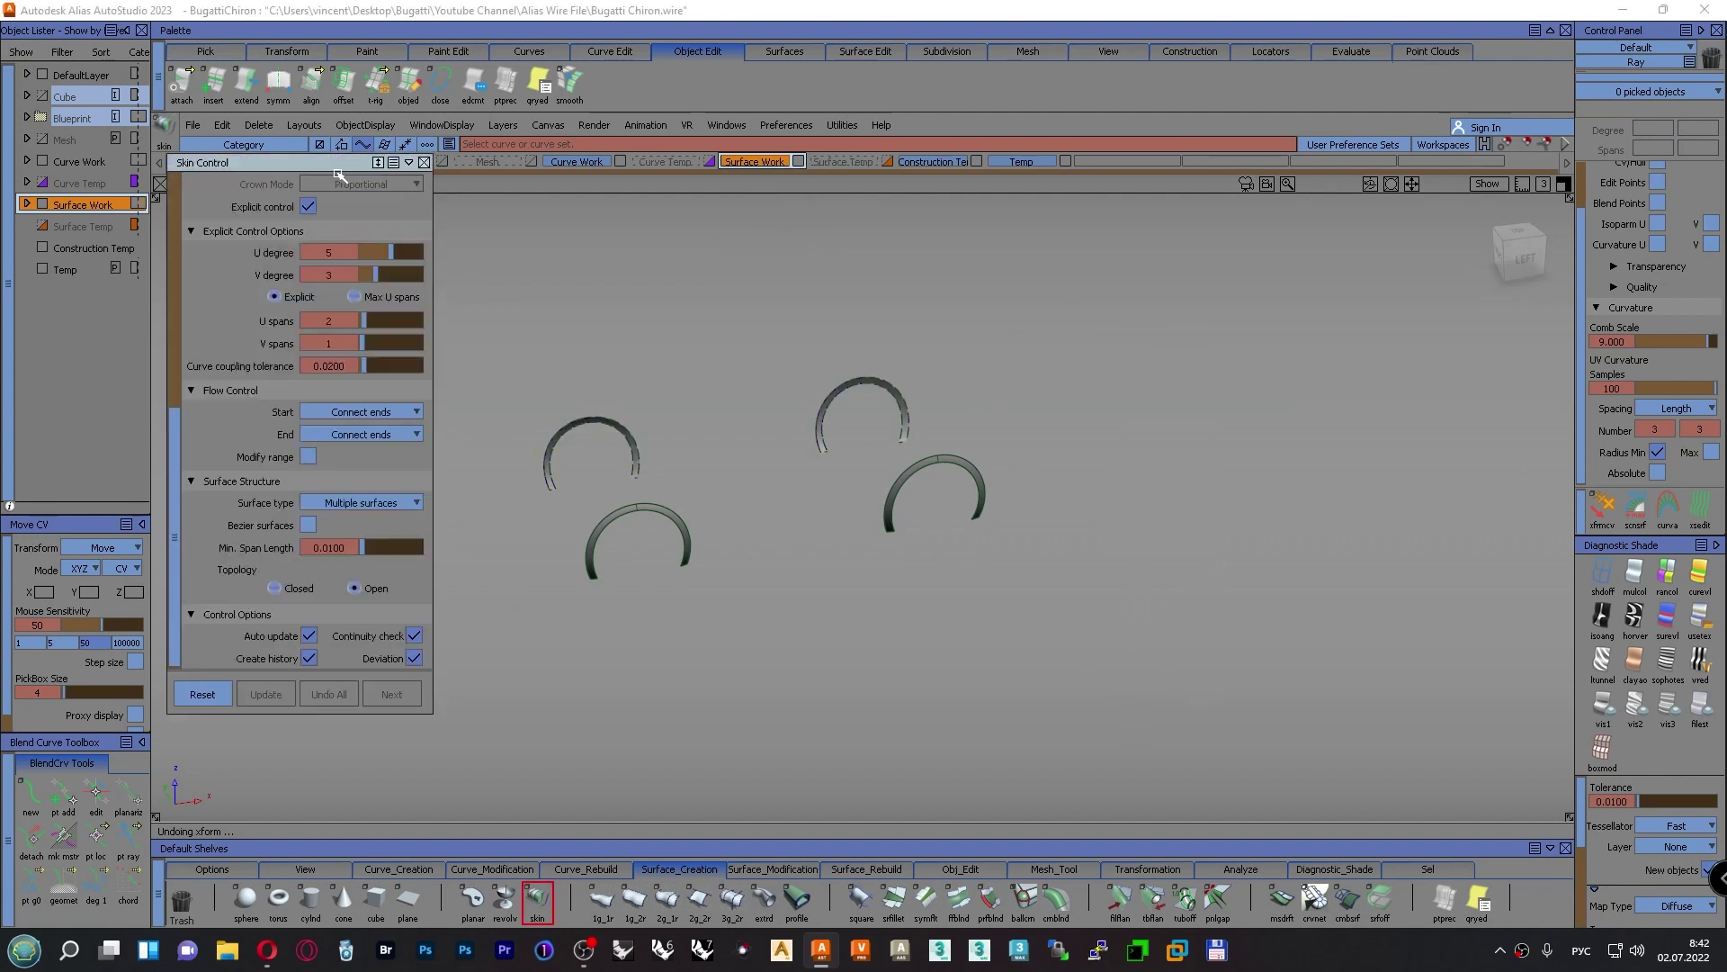
{"action": "left_click", "coordinate": [425, 163]}
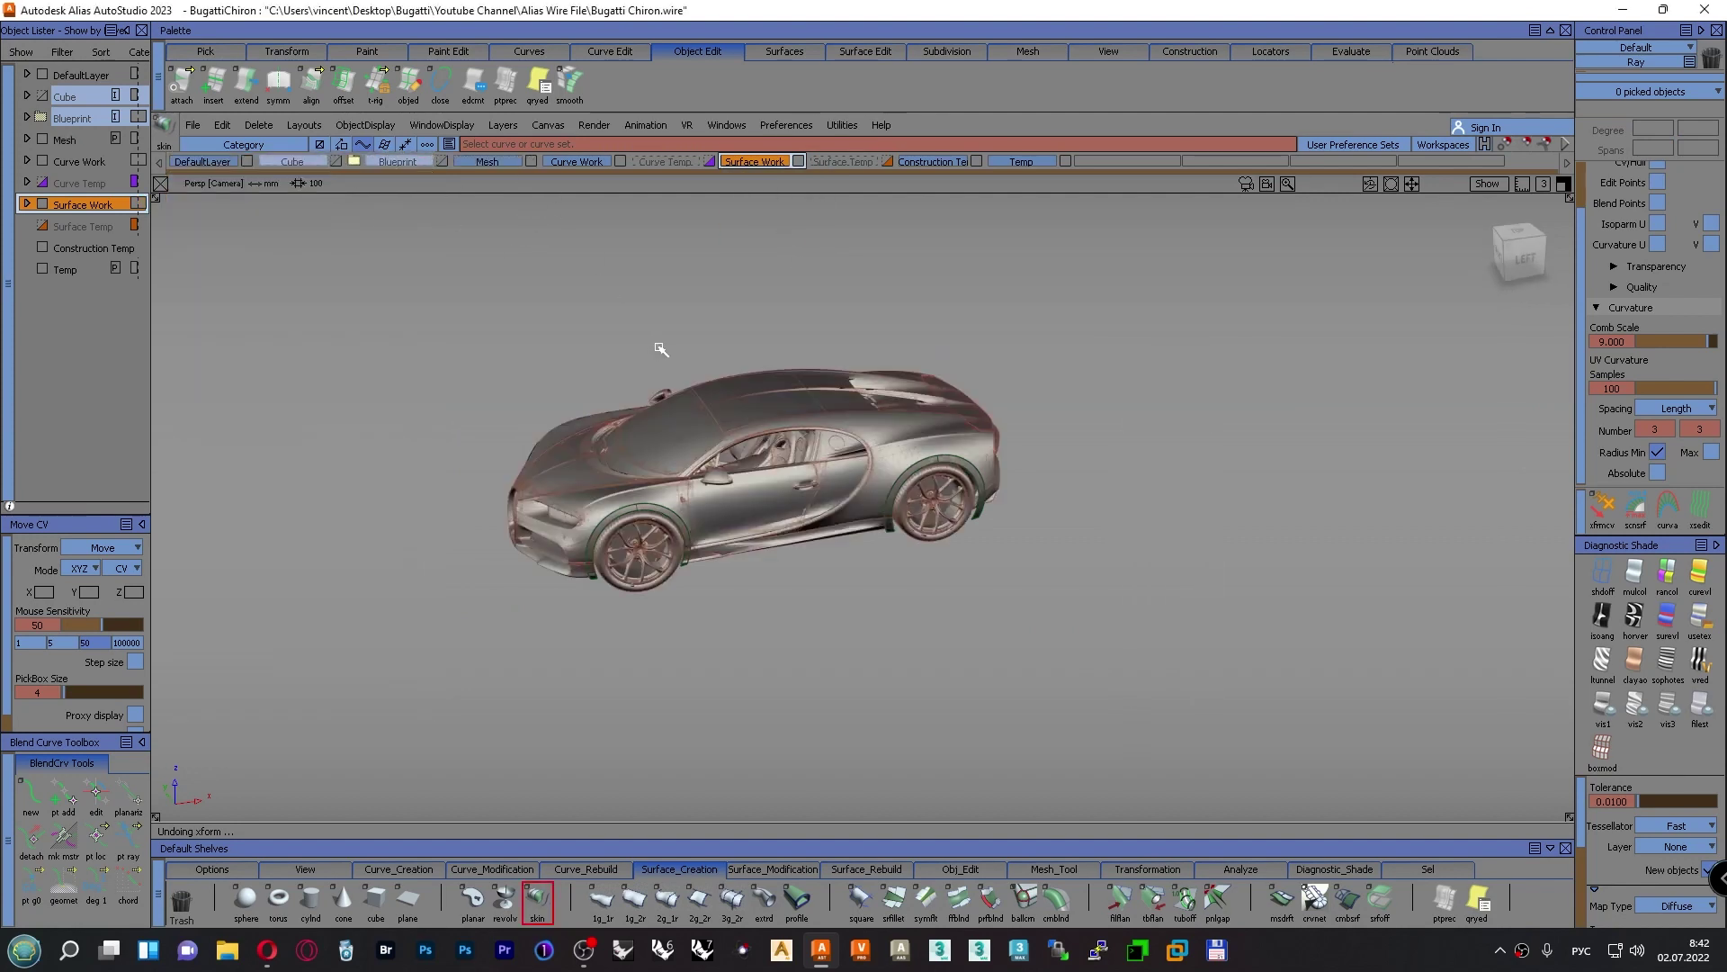
{"action": "right_click_drag", "start_coordinate": [666, 322], "coordinate": [749, 361], "text": "alt+shift"}
{"action": "middle_click_drag", "start_coordinate": [749, 361], "coordinate": [747, 396], "text": "alt+shift"}
Pick the front and rear arch surfaces and apply the multi-color diagnostic shade to compare them with the mesh
{"action": "left_click_drag", "start_coordinate": [508, 289], "coordinate": [552, 300], "text": "ctrl+shift"}
{"action": "right_click_drag", "start_coordinate": [550, 301], "coordinate": [468, 310], "text": "ctrl+shift"}
{"action": "left_click", "coordinate": [720, 457]}
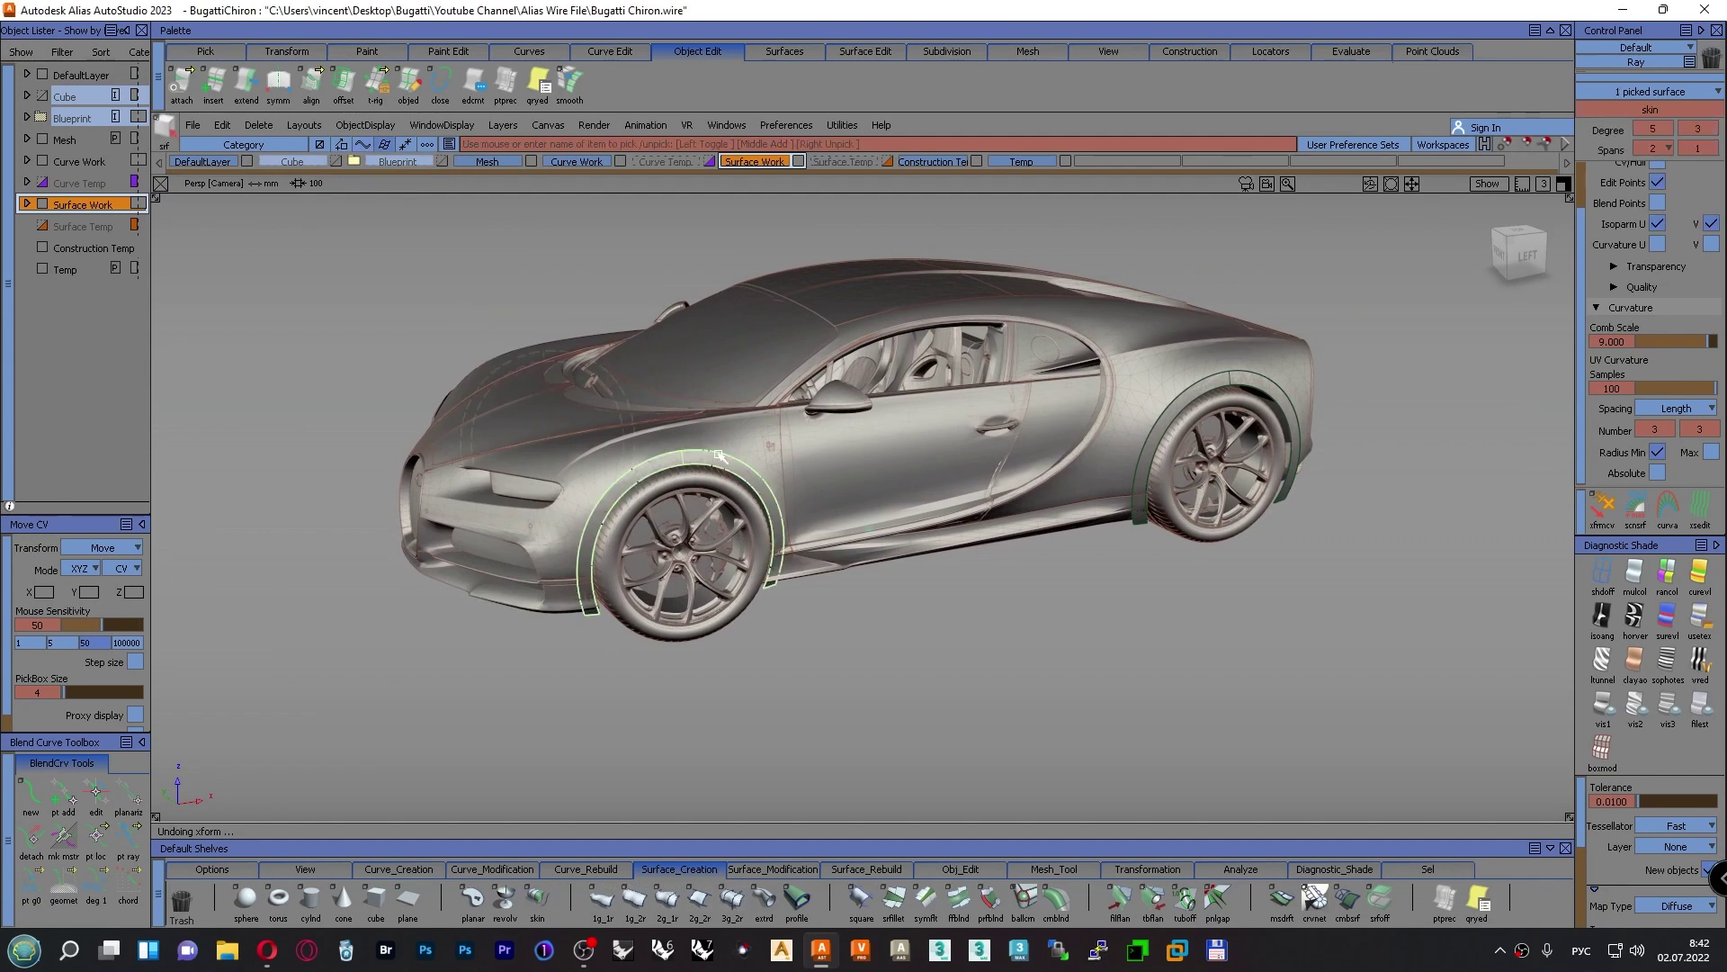
{"action": "left_click", "coordinate": [1183, 390]}
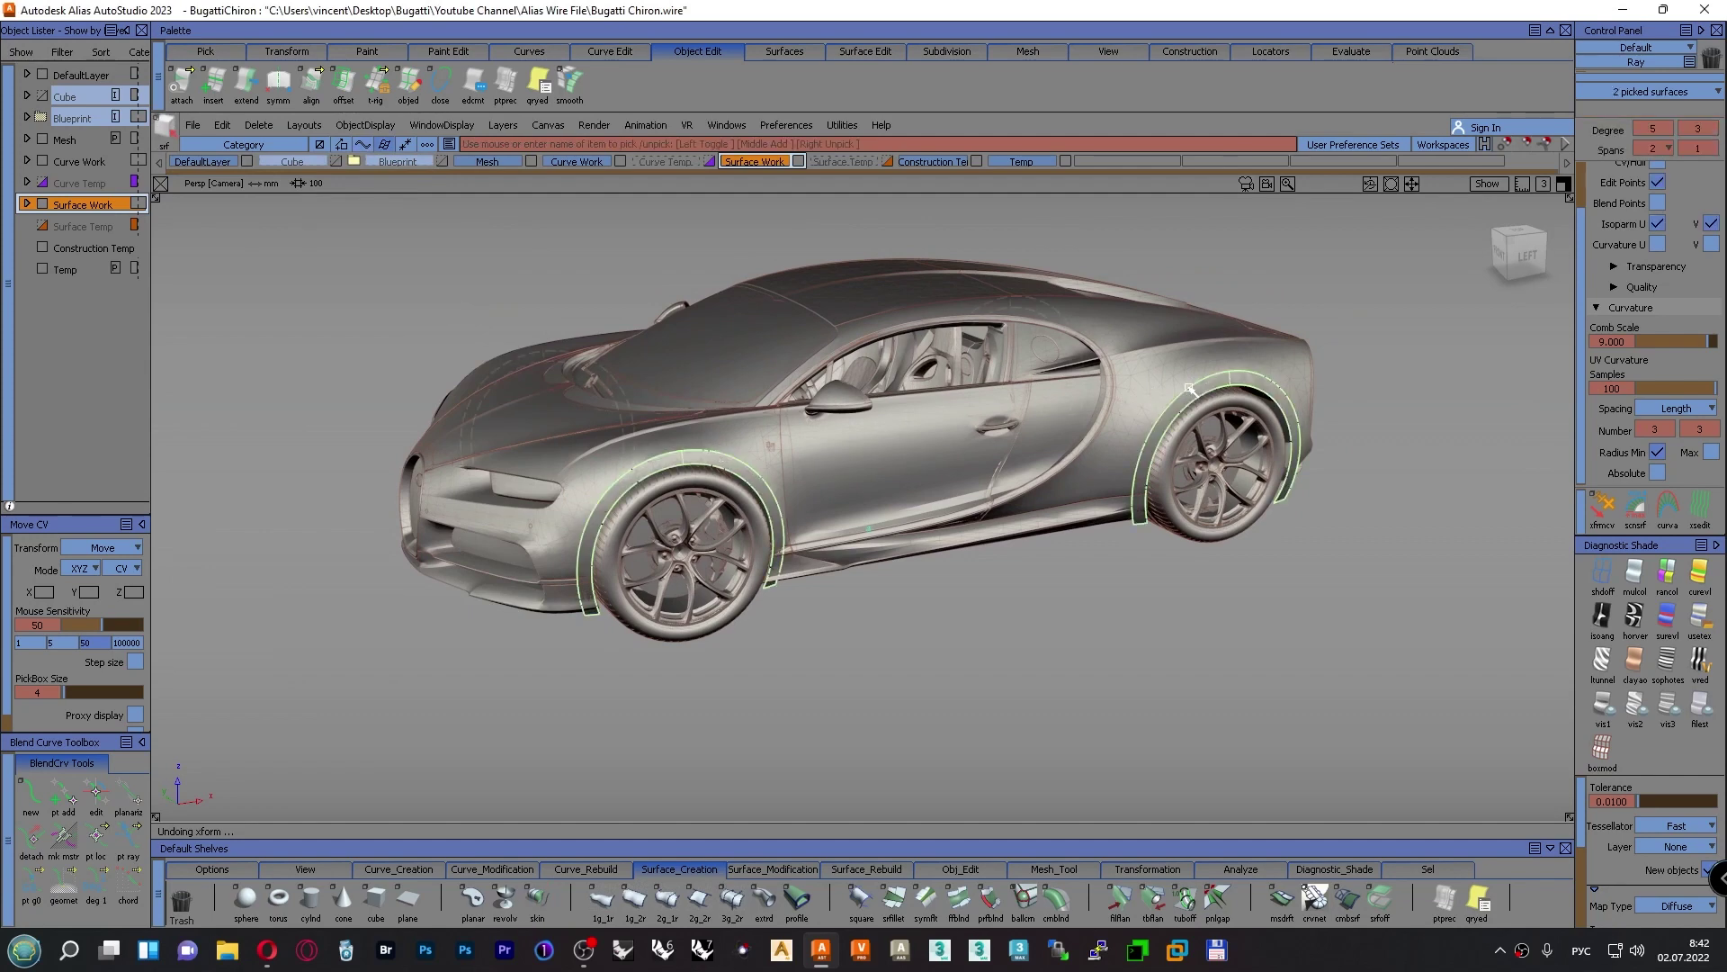
{"action": "left_click", "coordinate": [1637, 572]}
{"action": "right_click_drag", "start_coordinate": [1142, 601], "coordinate": [1142, 587], "text": "alt+shift"}
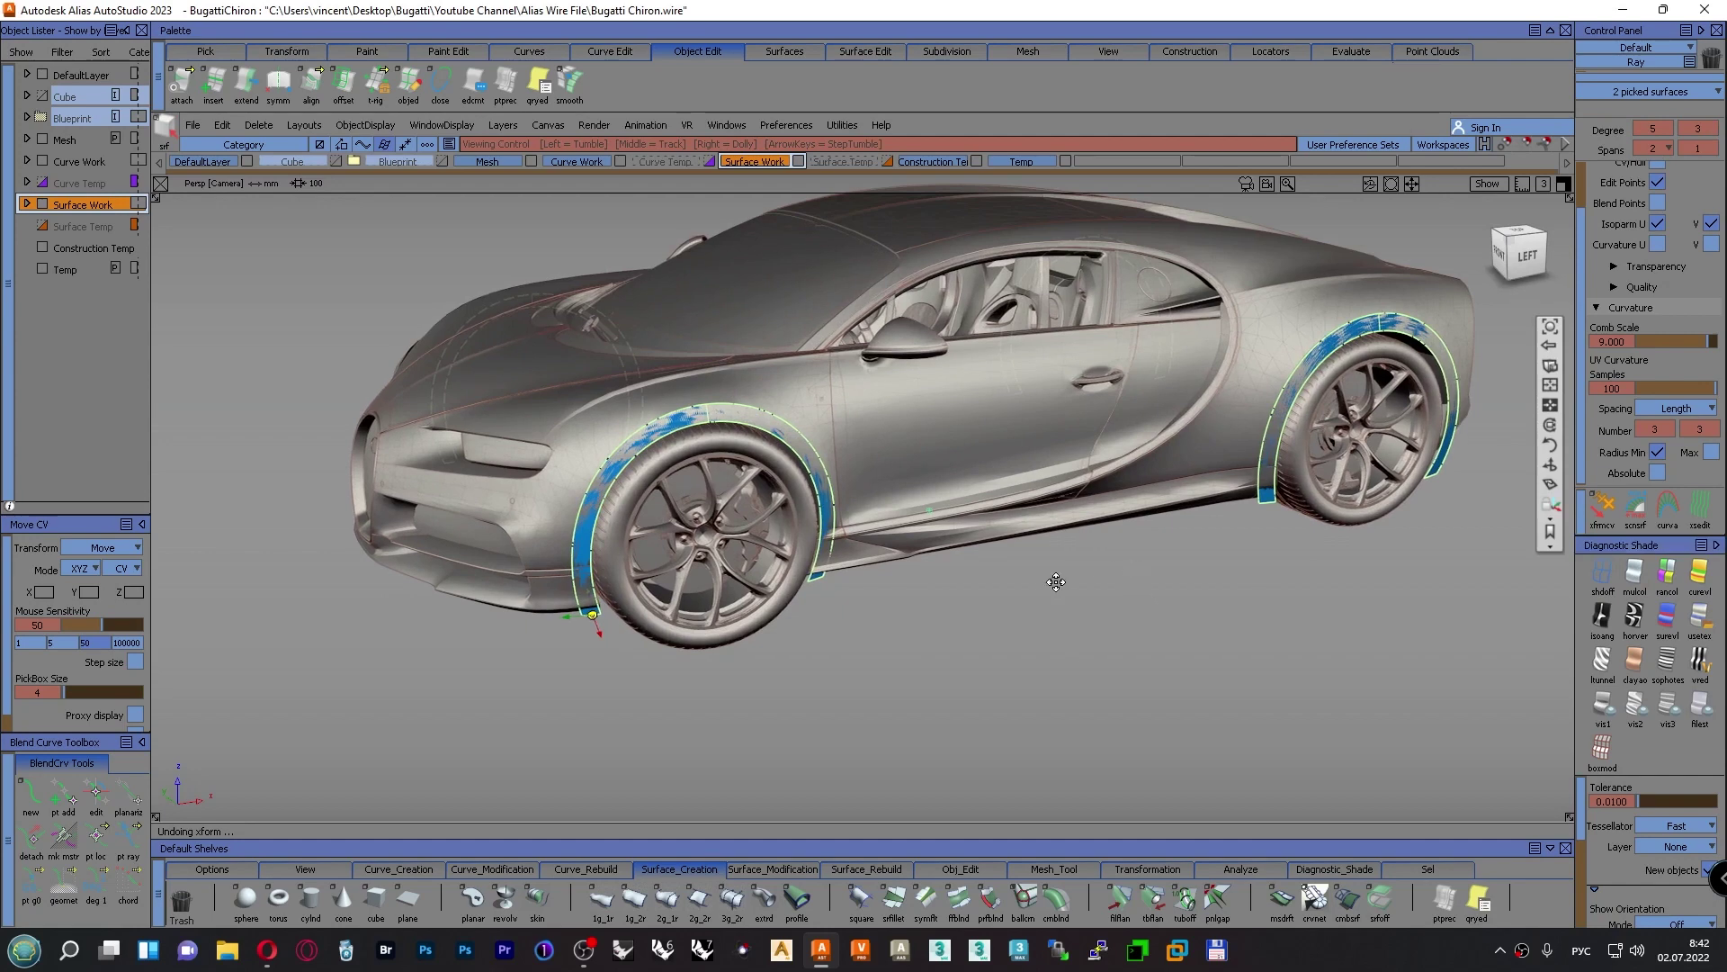
Clear the selection and examine how the front and rear arch surfaces sit against the body mesh from the front-left side
{"action": "middle_click_drag", "start_coordinate": [1056, 582], "coordinate": [1002, 598], "text": "alt+shift"}
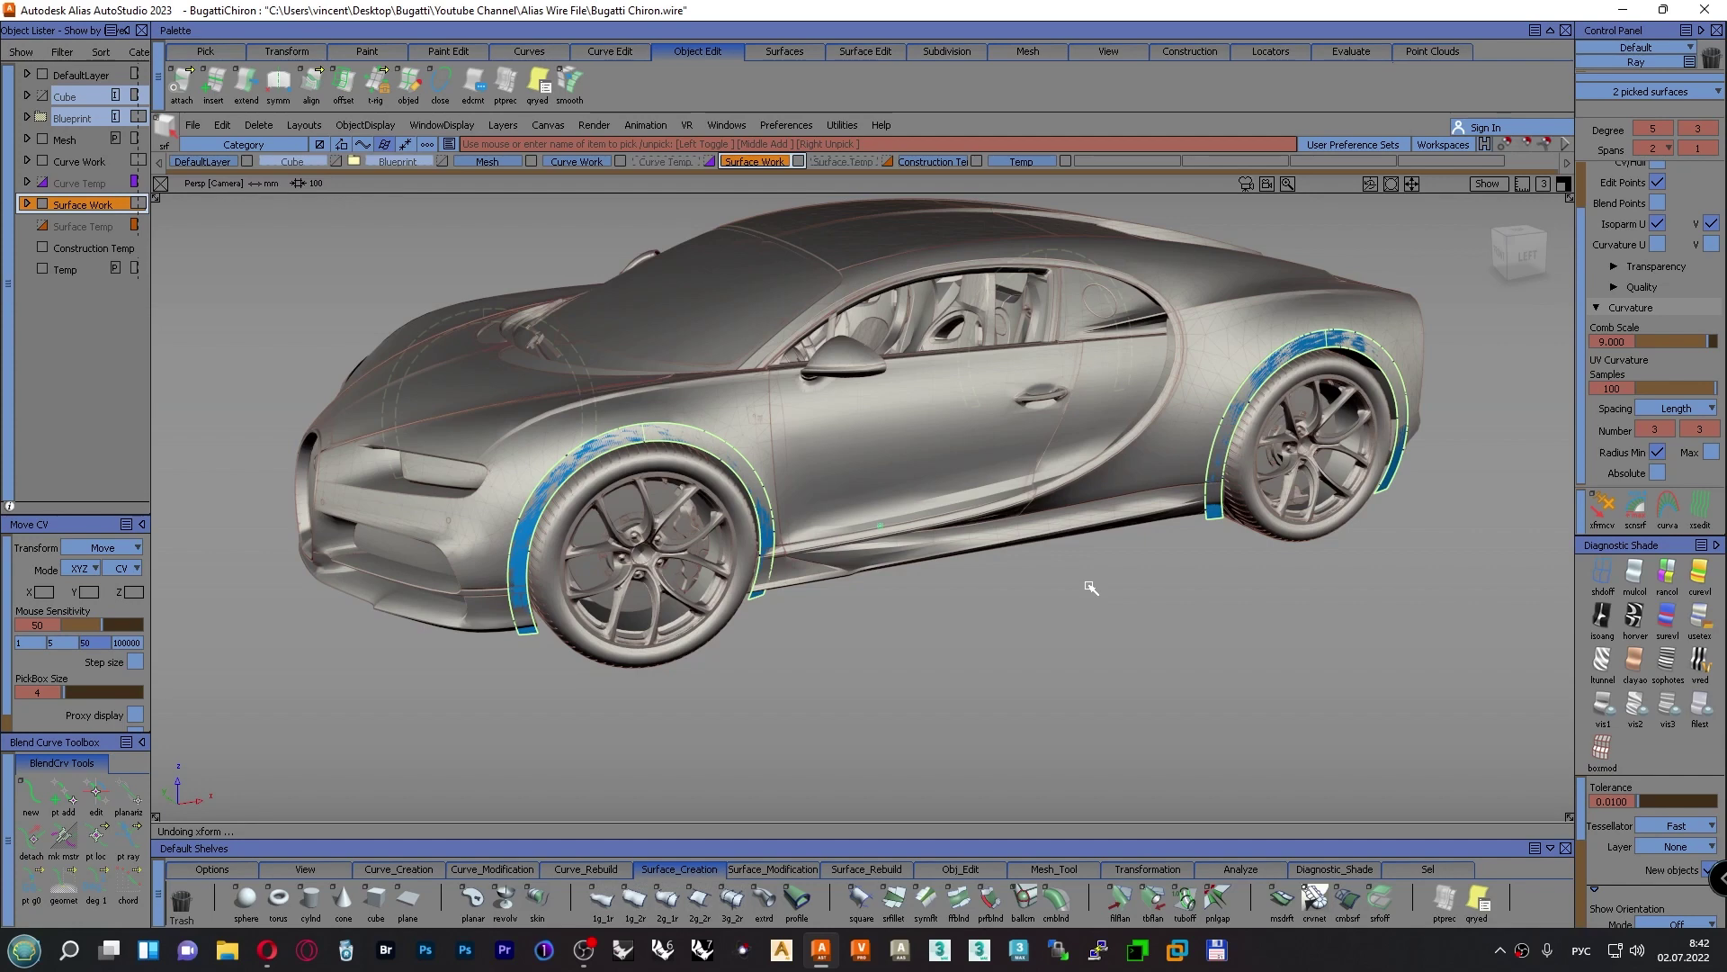
{"action": "right_click_drag", "start_coordinate": [1092, 588], "coordinate": [949, 562], "text": "alt+shift"}
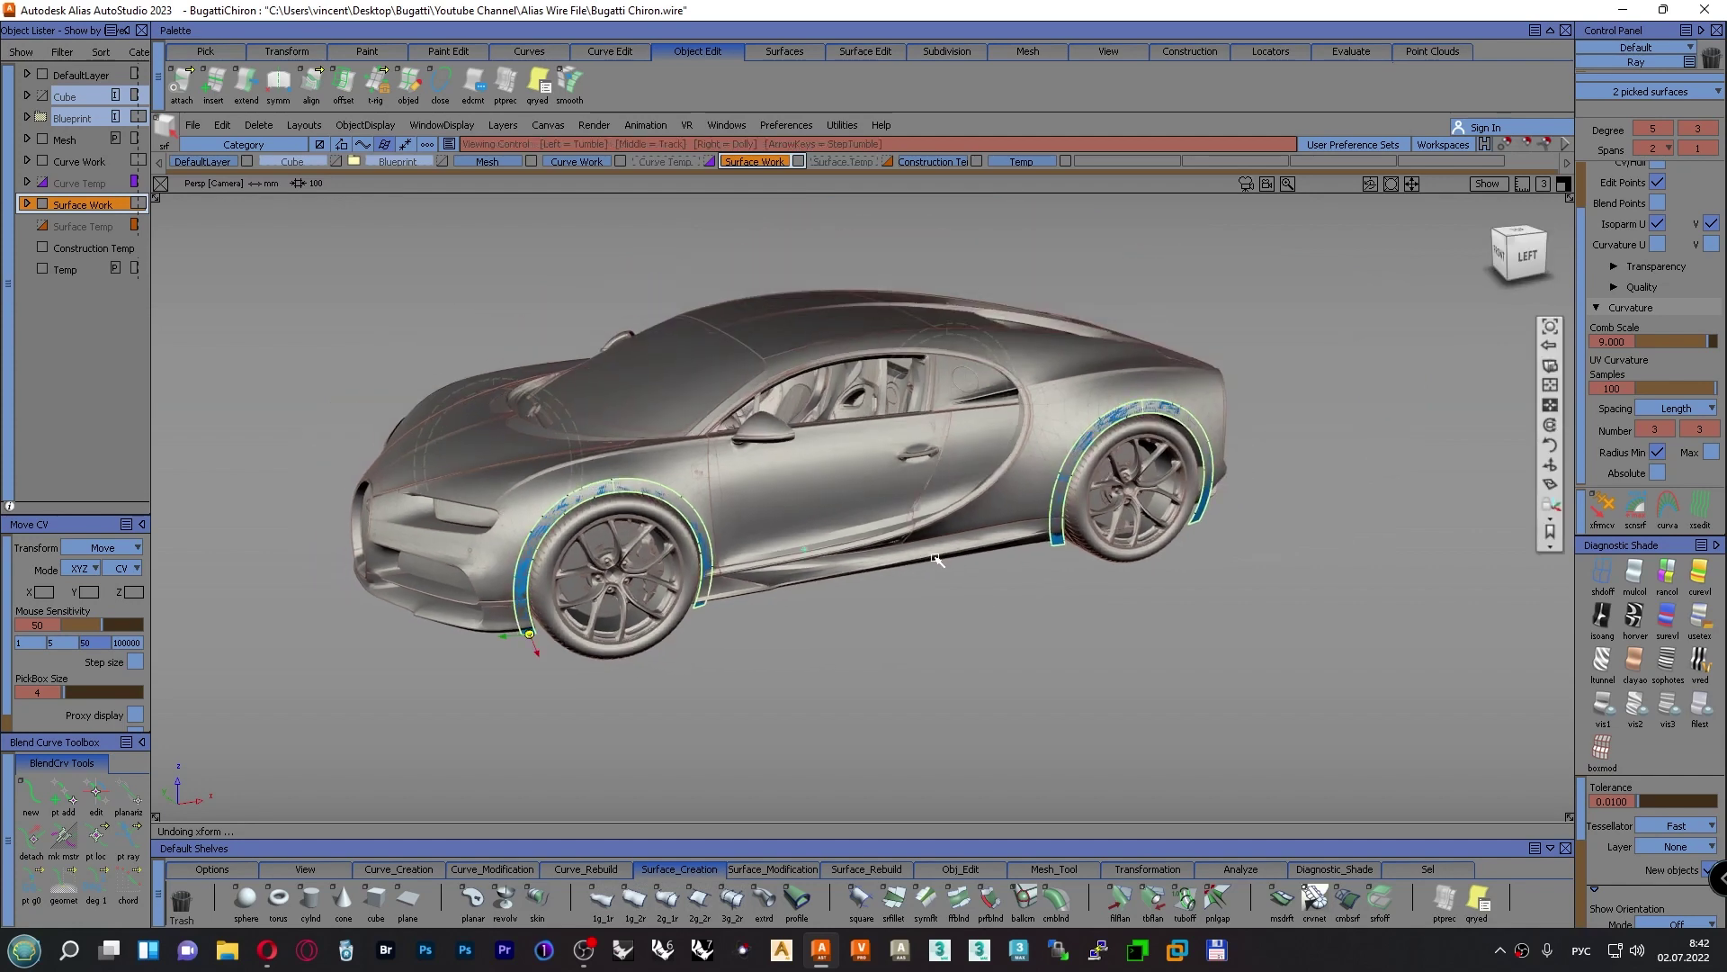
{"action": "left_click_drag", "start_coordinate": [1332, 377], "coordinate": [1334, 337], "text": "ctrl+shift"}
{"action": "middle_click_drag", "start_coordinate": [792, 455], "coordinate": [827, 490], "text": "alt+shift"}
{"action": "left_click_drag", "start_coordinate": [826, 490], "coordinate": [615, 506], "text": "alt+shift"}
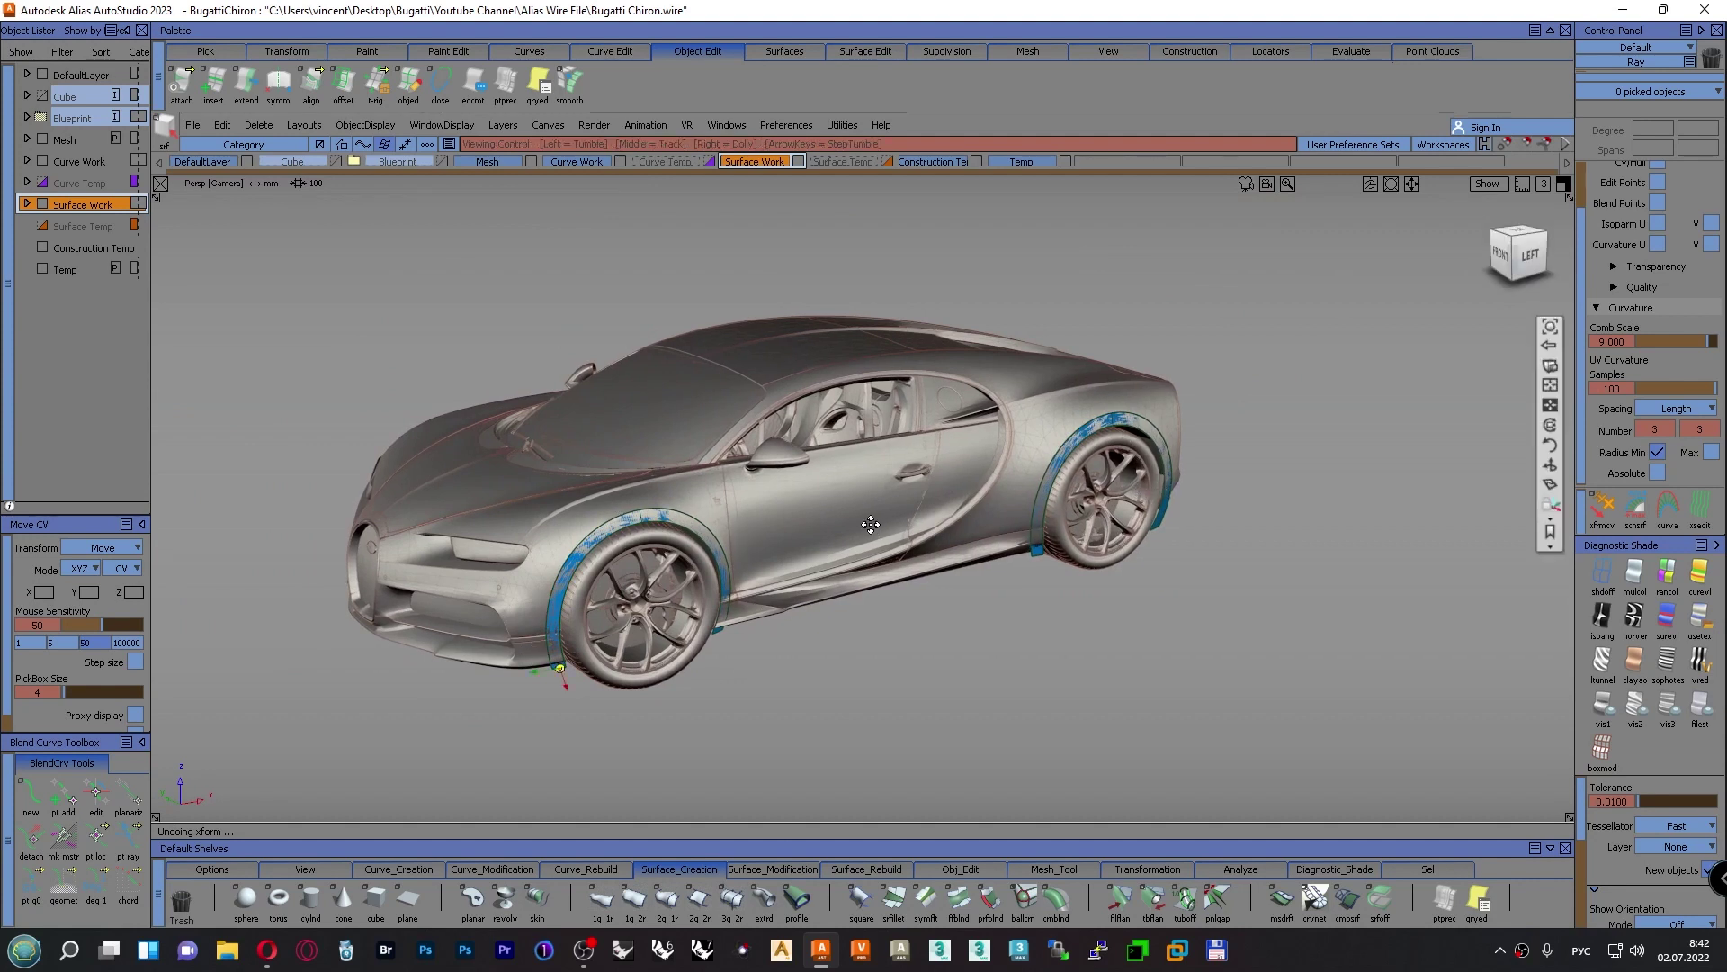
{"action": "left_click_drag", "start_coordinate": [874, 528], "coordinate": [879, 515], "text": "alt+shift"}
{"action": "right_click_drag", "start_coordinate": [875, 516], "coordinate": [941, 508], "text": "alt+shift"}
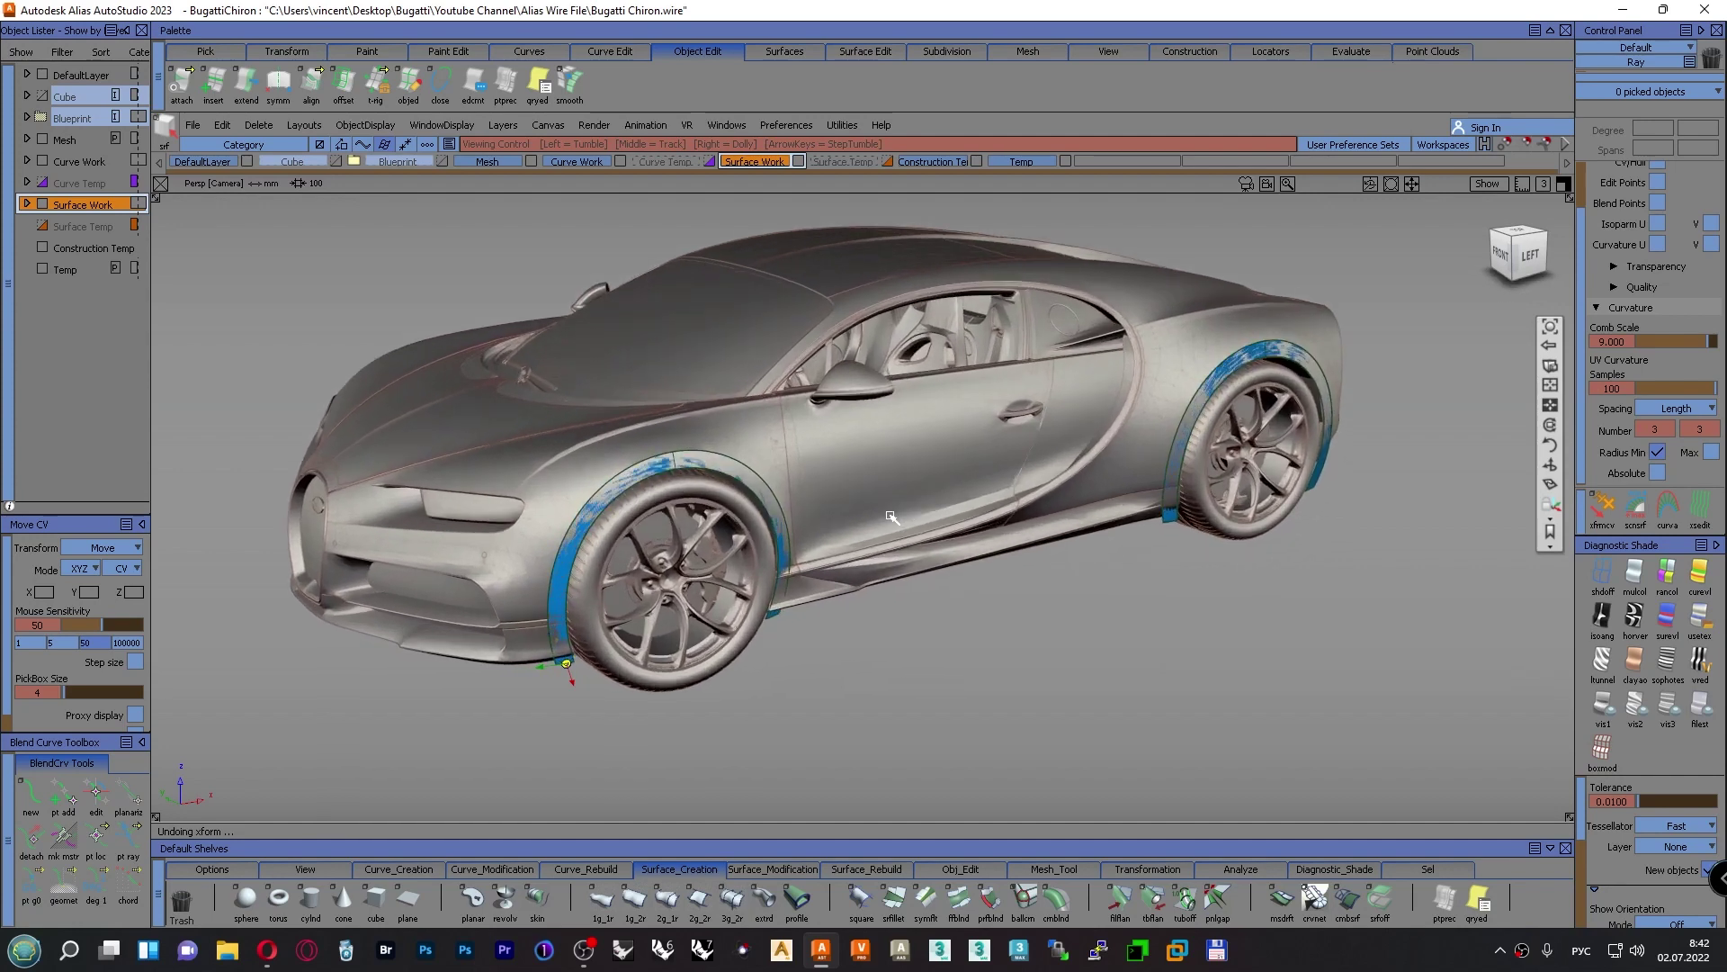
{"action": "middle_click_drag", "start_coordinate": [941, 508], "coordinate": [978, 581], "text": "alt+shift"}
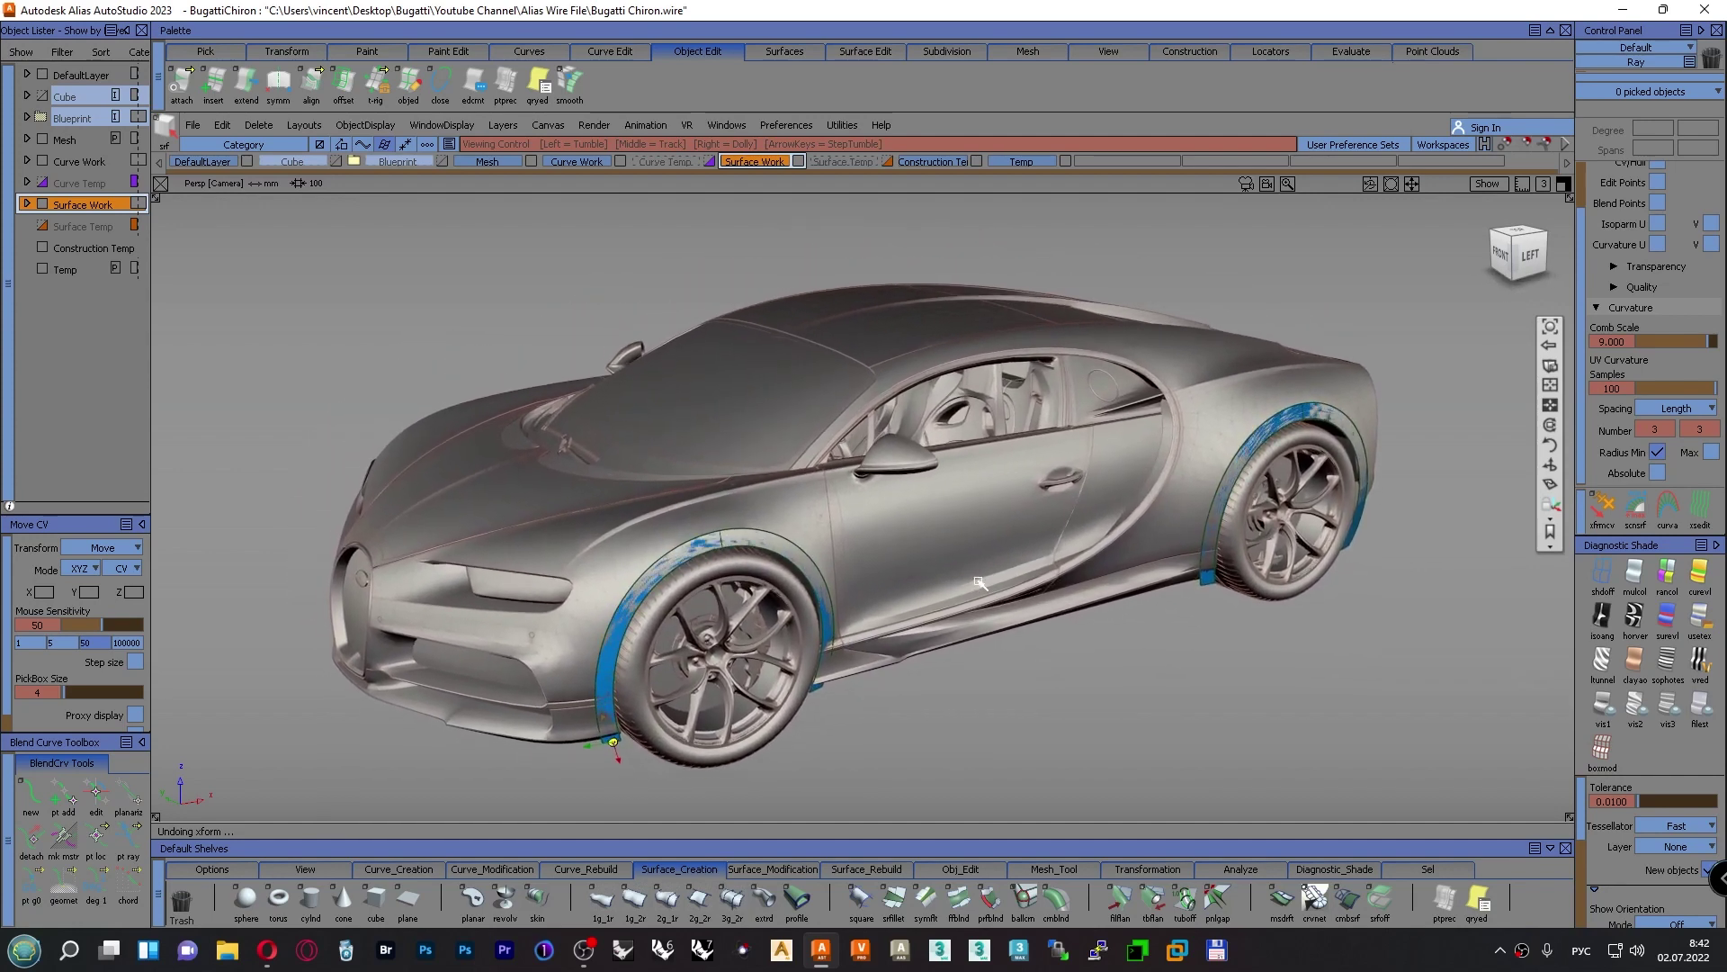
{"action": "right_click_drag", "start_coordinate": [978, 582], "coordinate": [972, 581], "text": "alt+shift"}
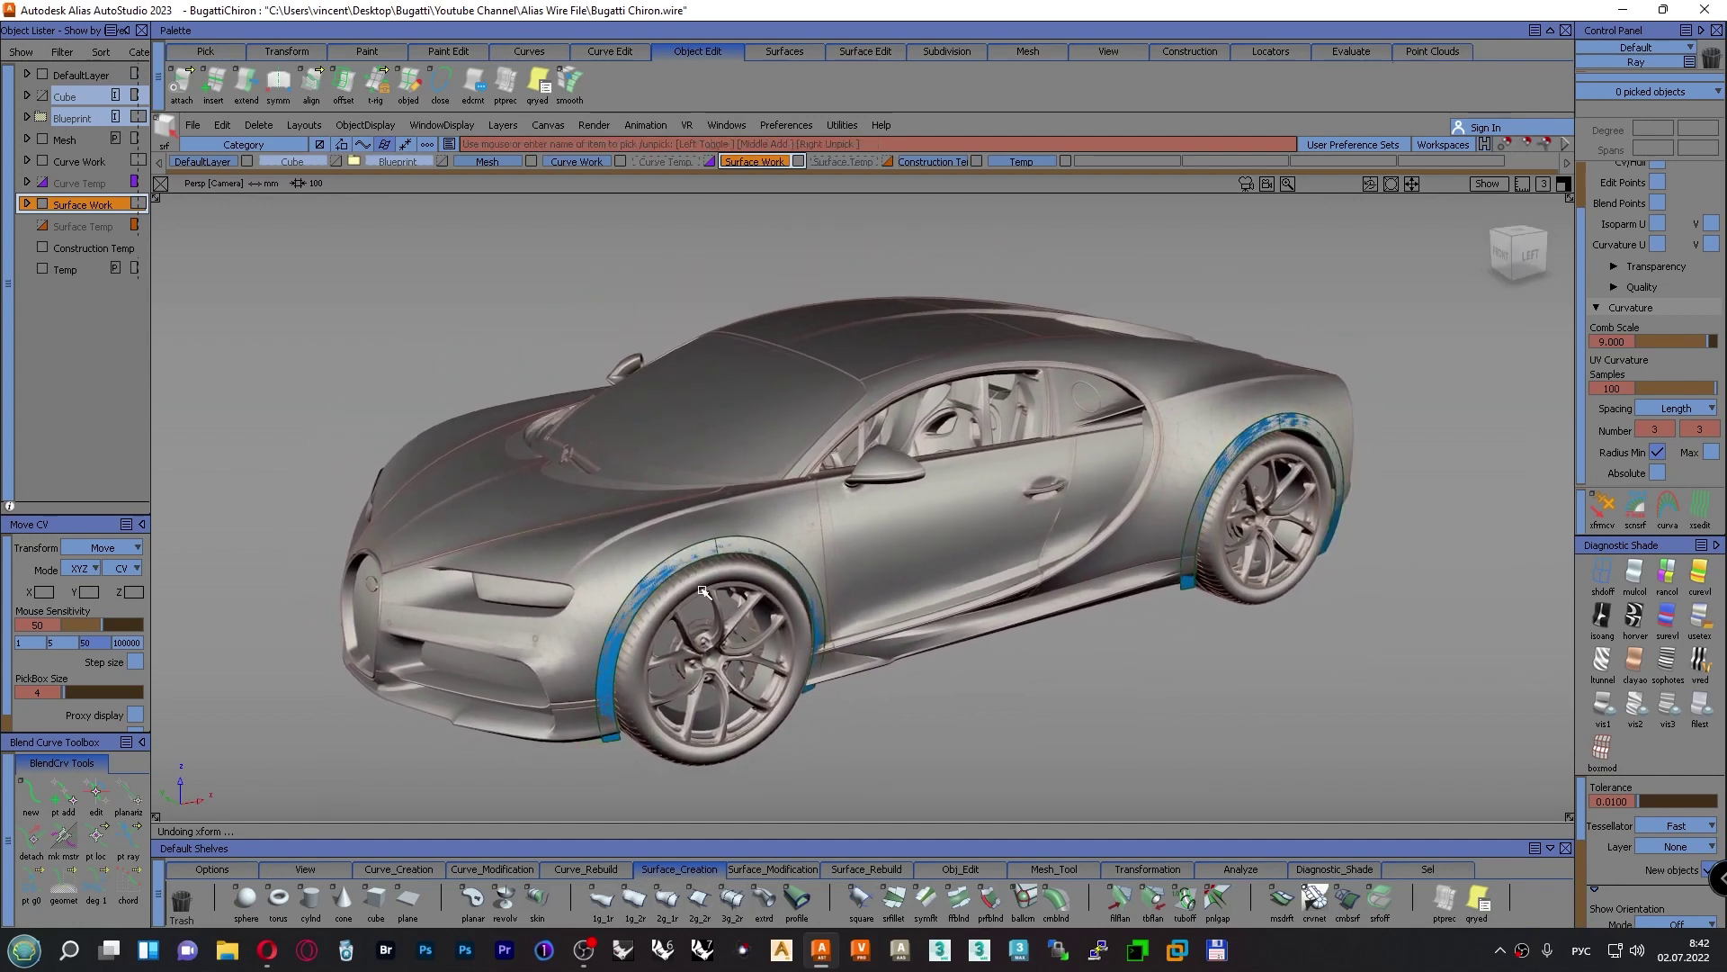